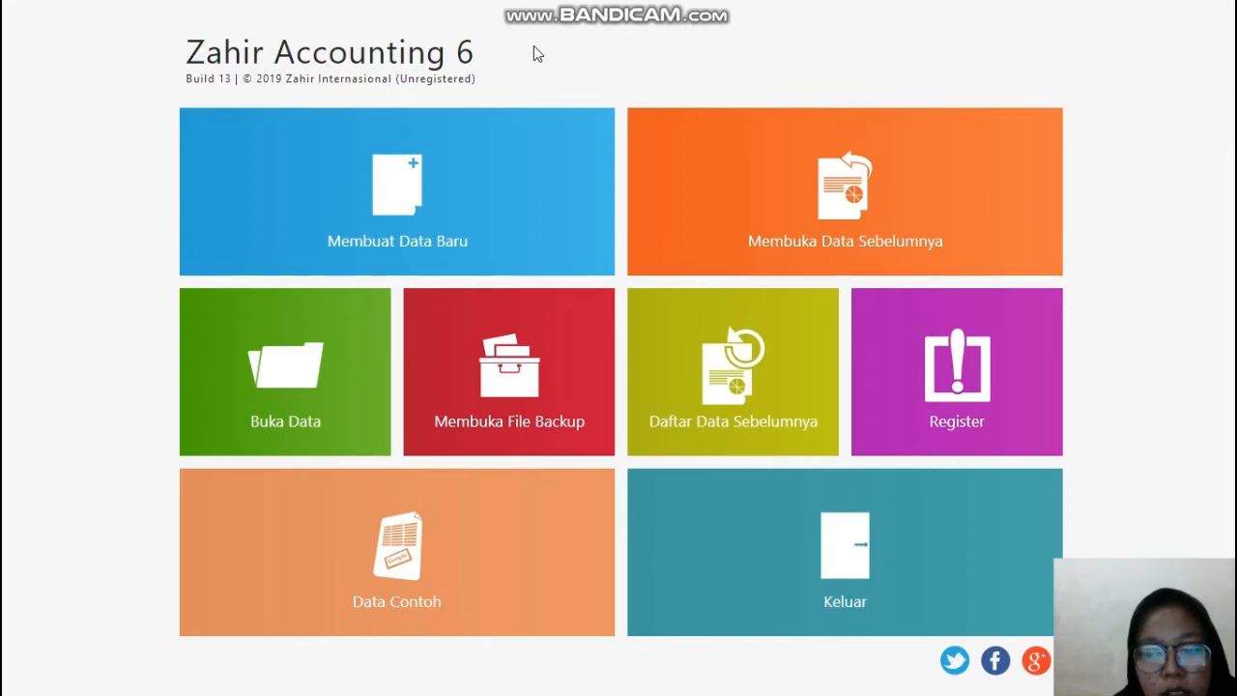
Step: Start a new data file and fill in the company name PT. Abadi Jaya, copied from the KEL. 5 ABADI JAYA PDF in Edge
{"action": "left_click", "coordinate": [414, 235]}
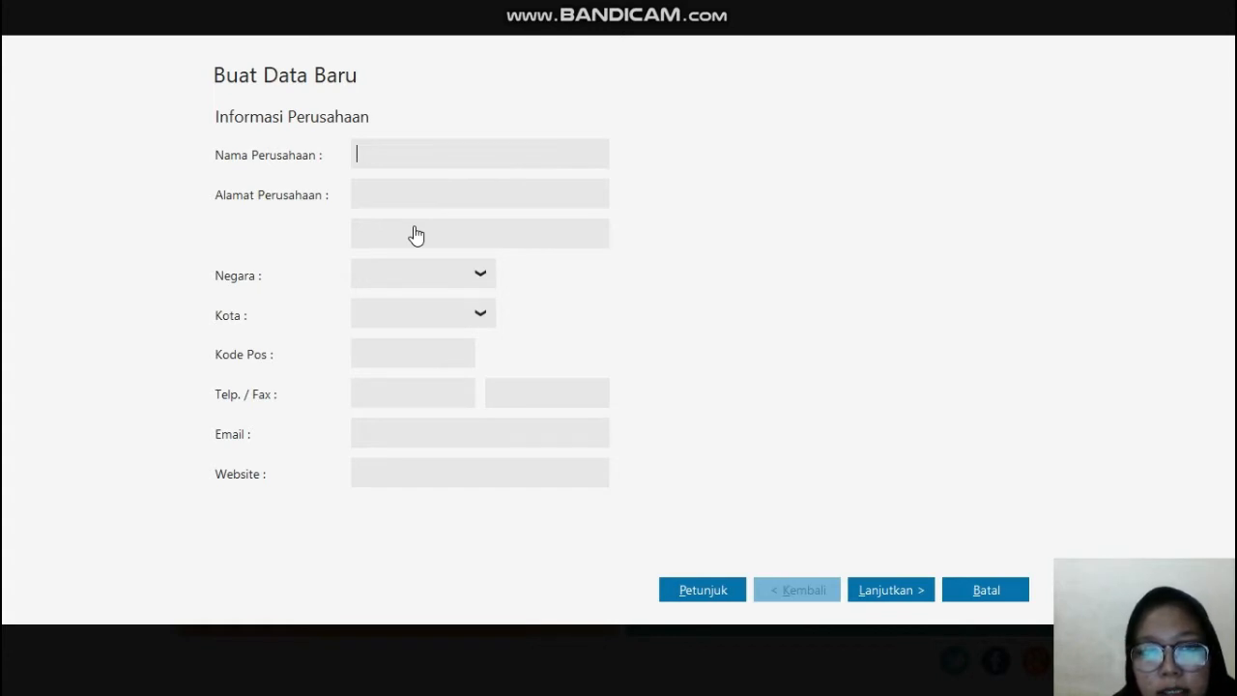
{"action": "left_click", "coordinate": [441, 153]}
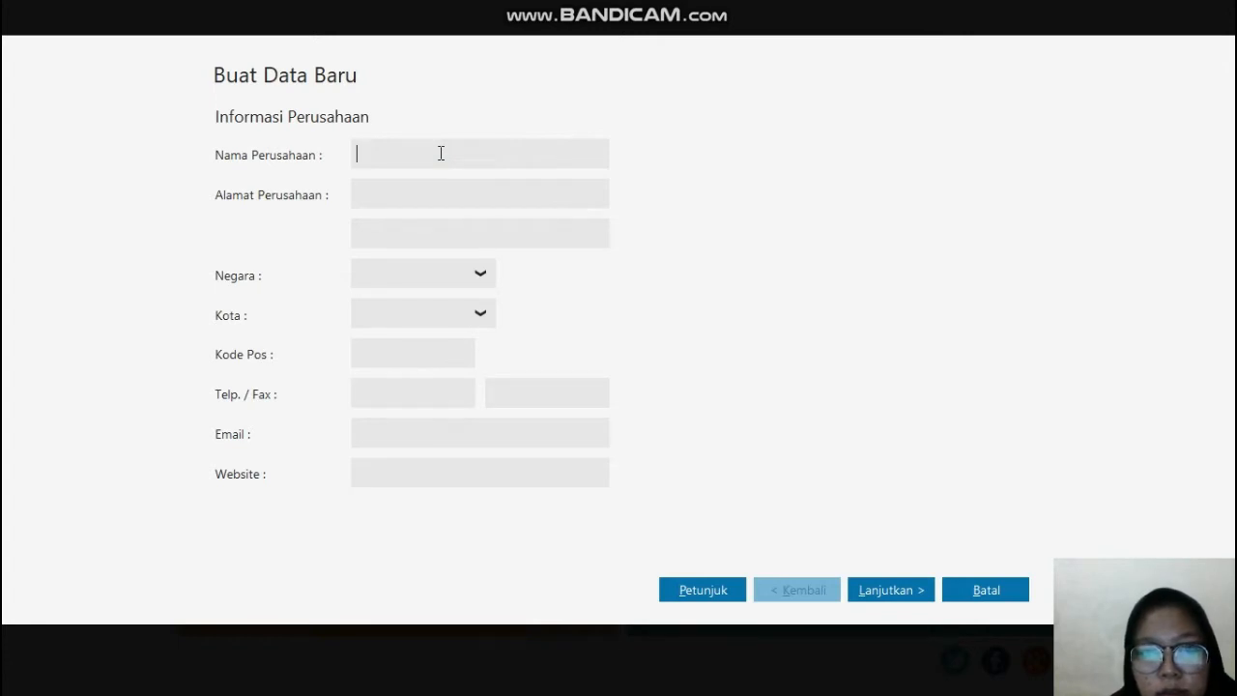
{"action": "key", "text": "super"}
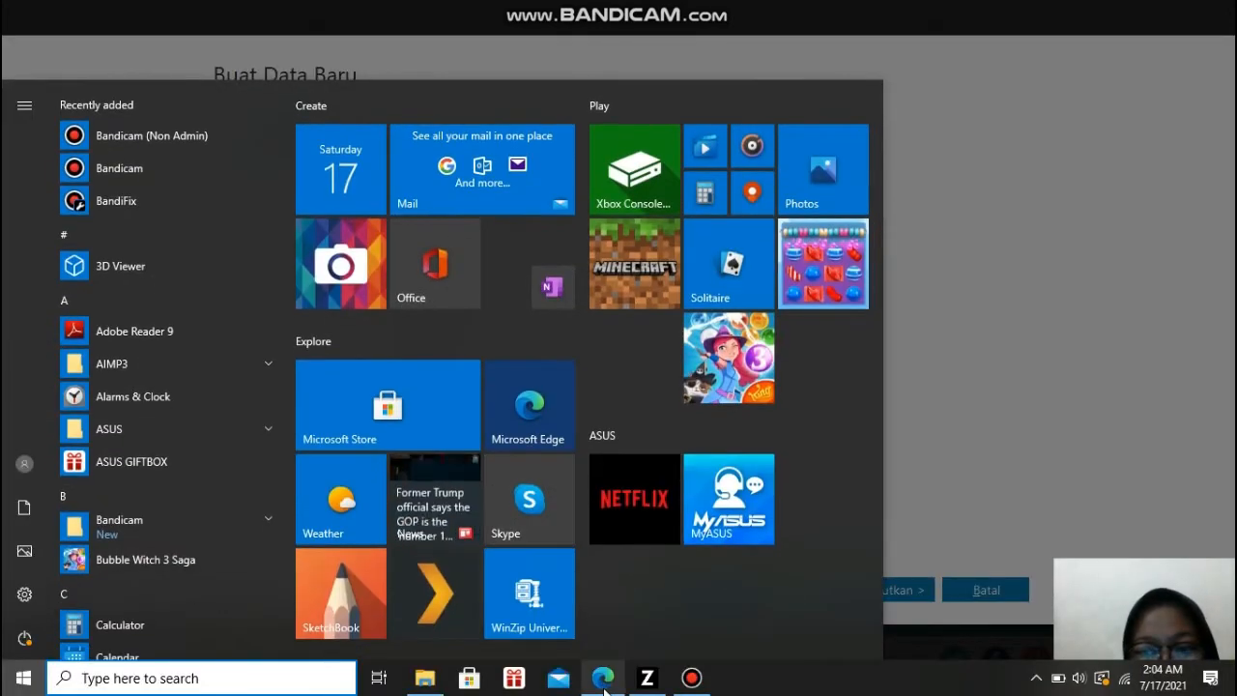
{"action": "left_click", "coordinate": [603, 680]}
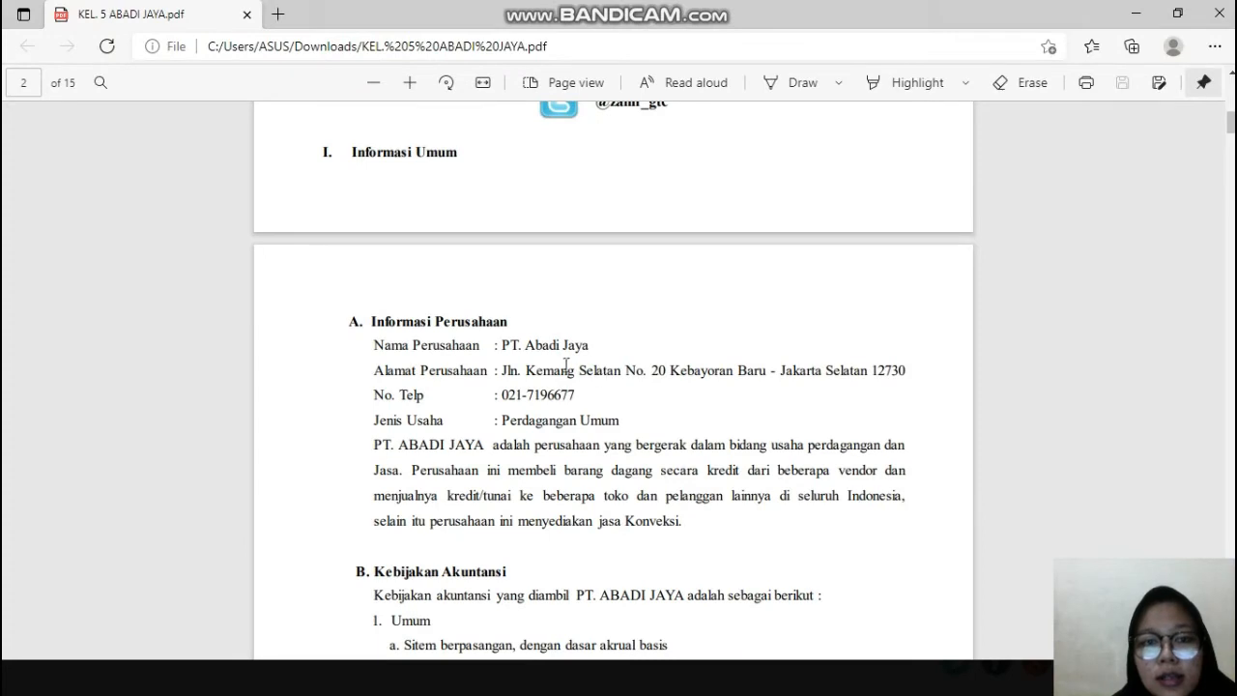
{"action": "left_click_drag", "start_coordinate": [498, 345], "coordinate": [591, 348]}
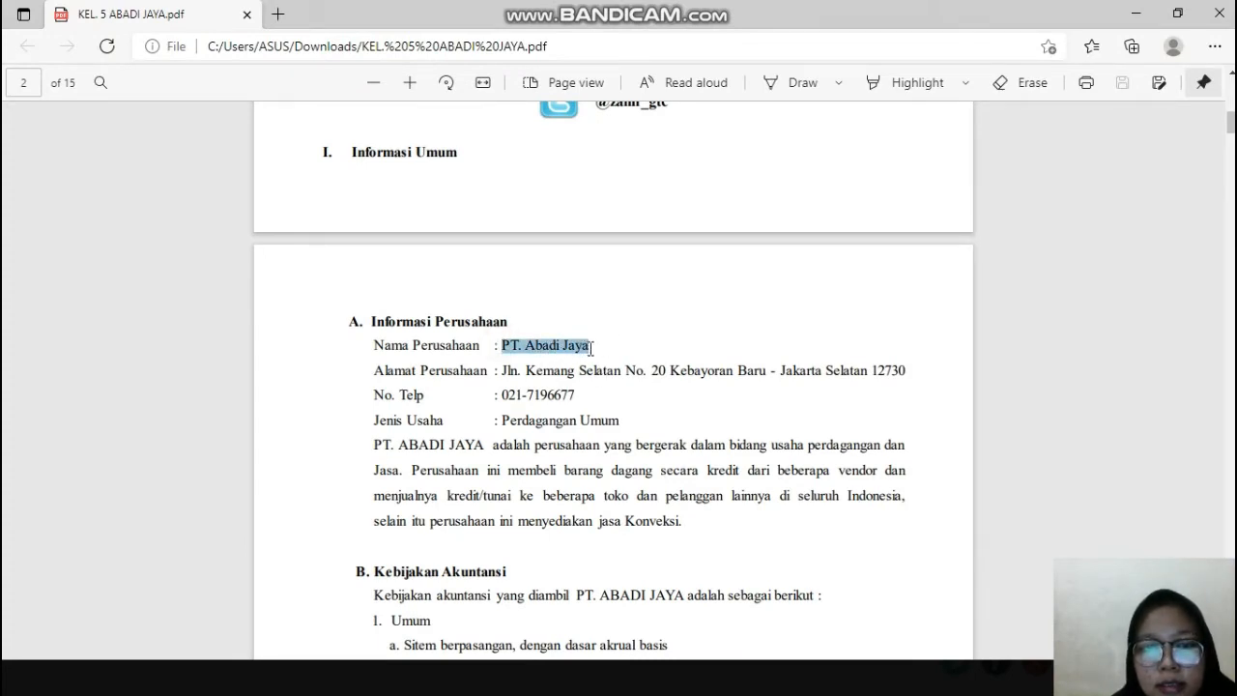
{"action": "key", "text": "super"}
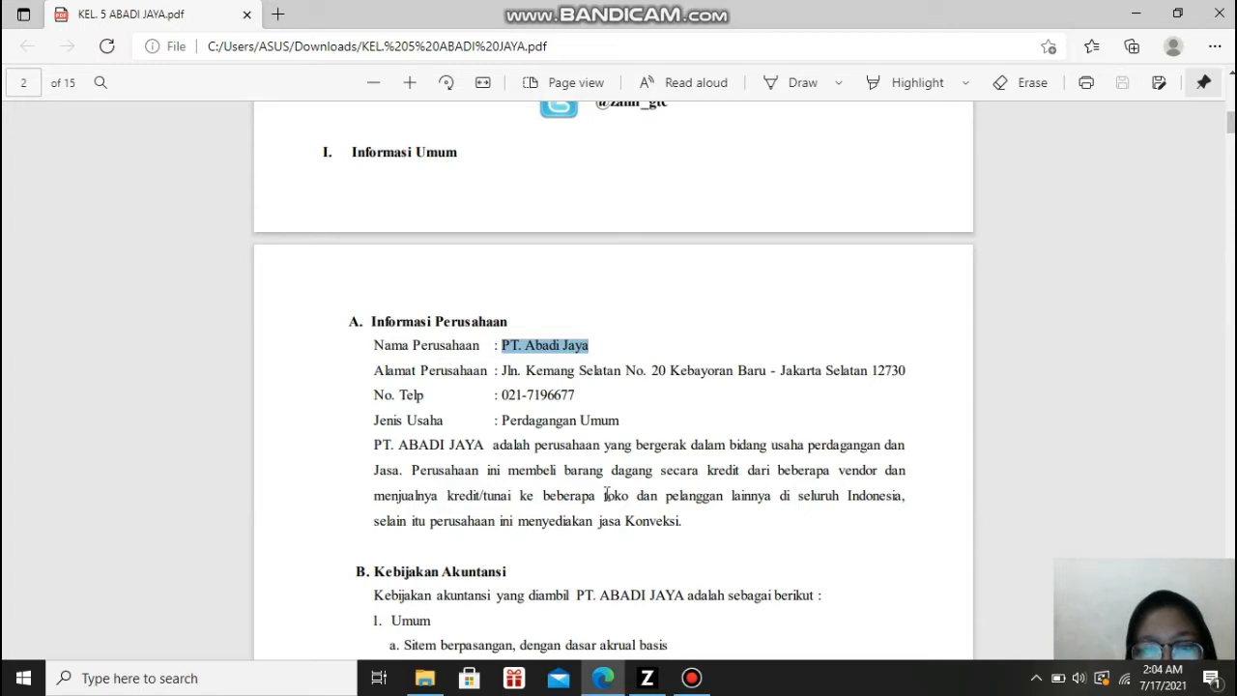
{"action": "left_click", "coordinate": [647, 680]}
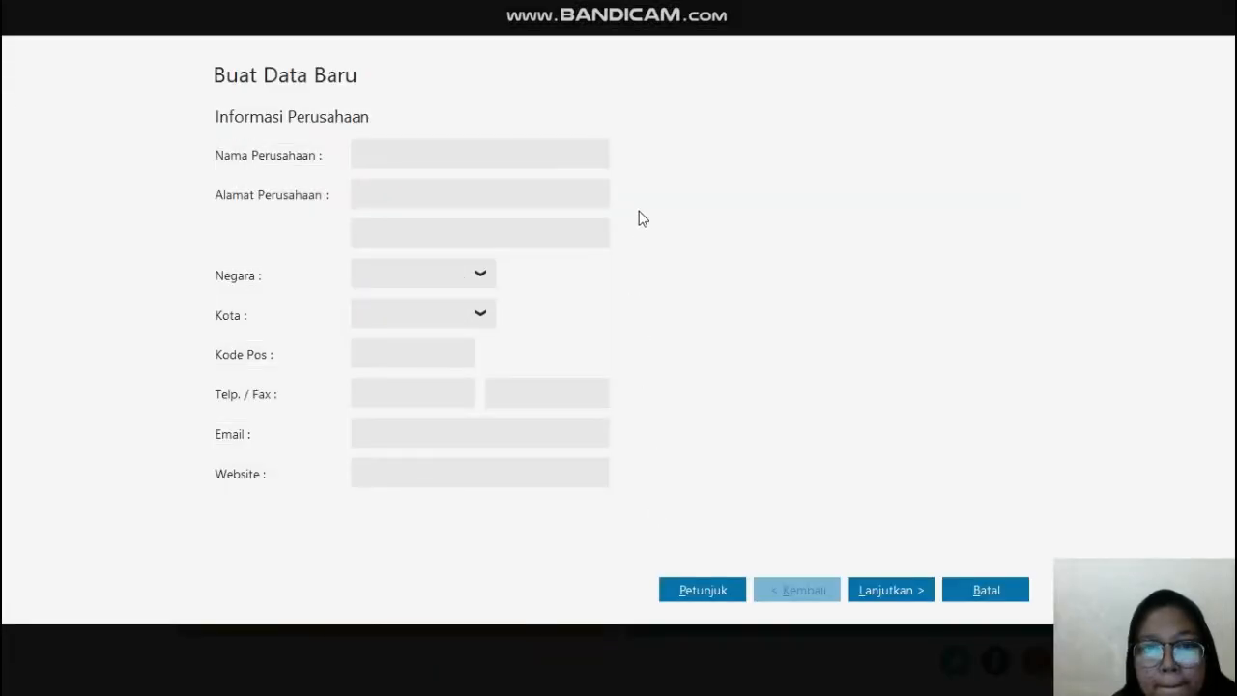
{"action": "left_click", "coordinate": [567, 147]}
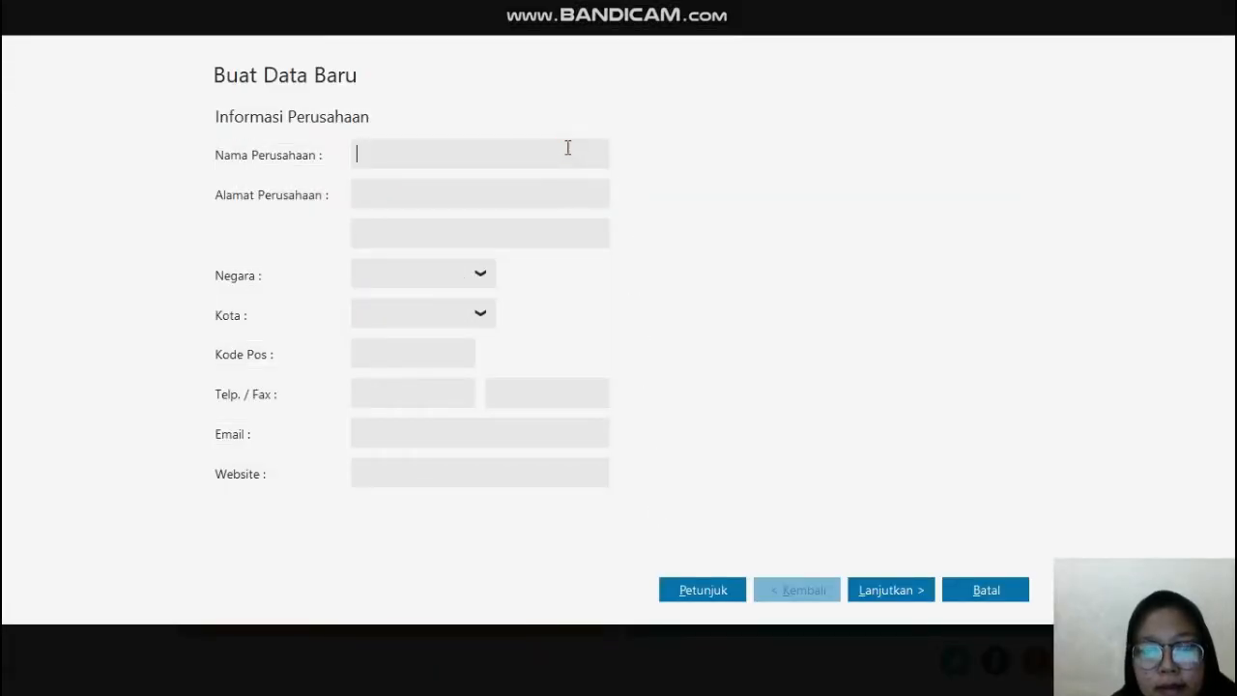
{"action": "left_click", "coordinate": [568, 146]}
{"action": "type", "text": "PT. Abadi Jaya"}
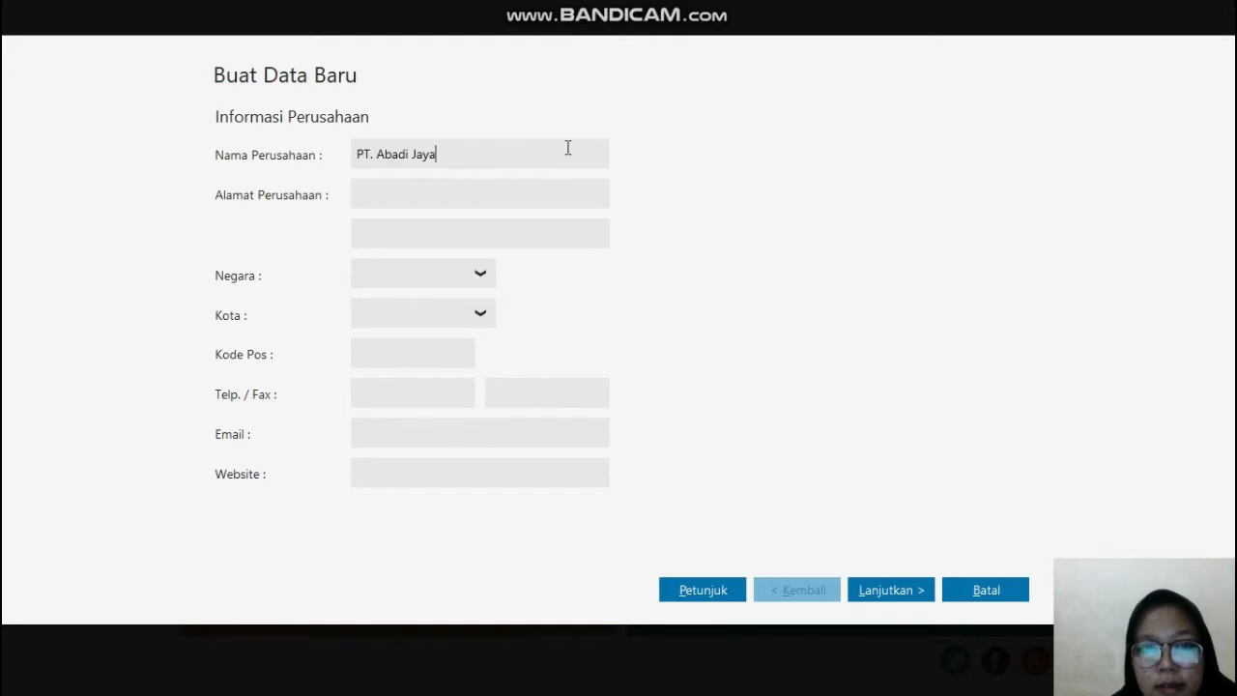
Step: Copy the company's street address from the PDF in Edge into the first Alamat Perusahaan line in Zahir Accounting
{"action": "left_click", "coordinate": [548, 205]}
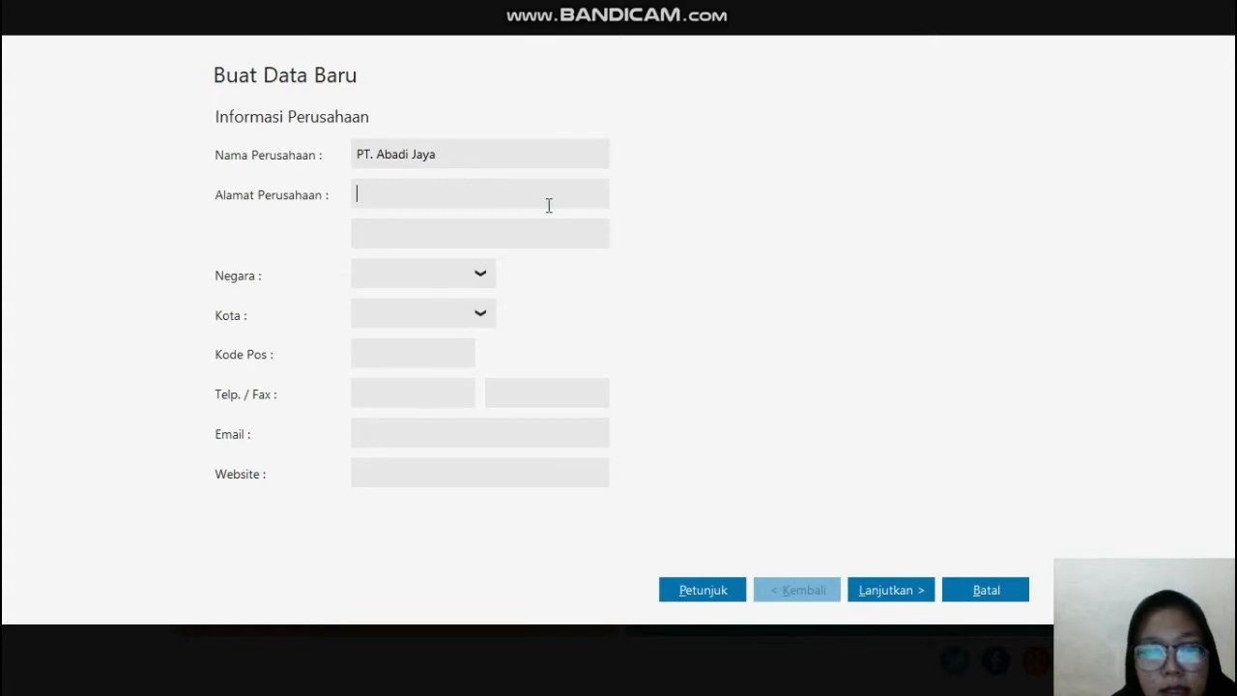
{"action": "key", "text": "super"}
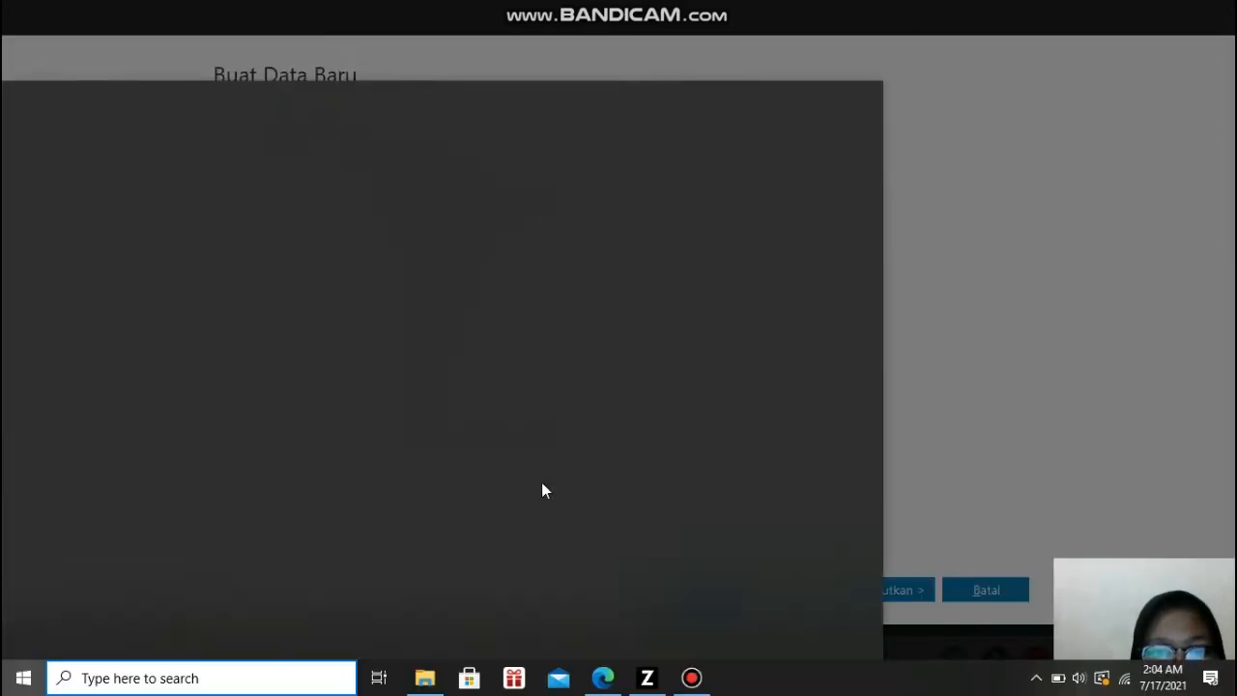
{"action": "left_click", "coordinate": [602, 678]}
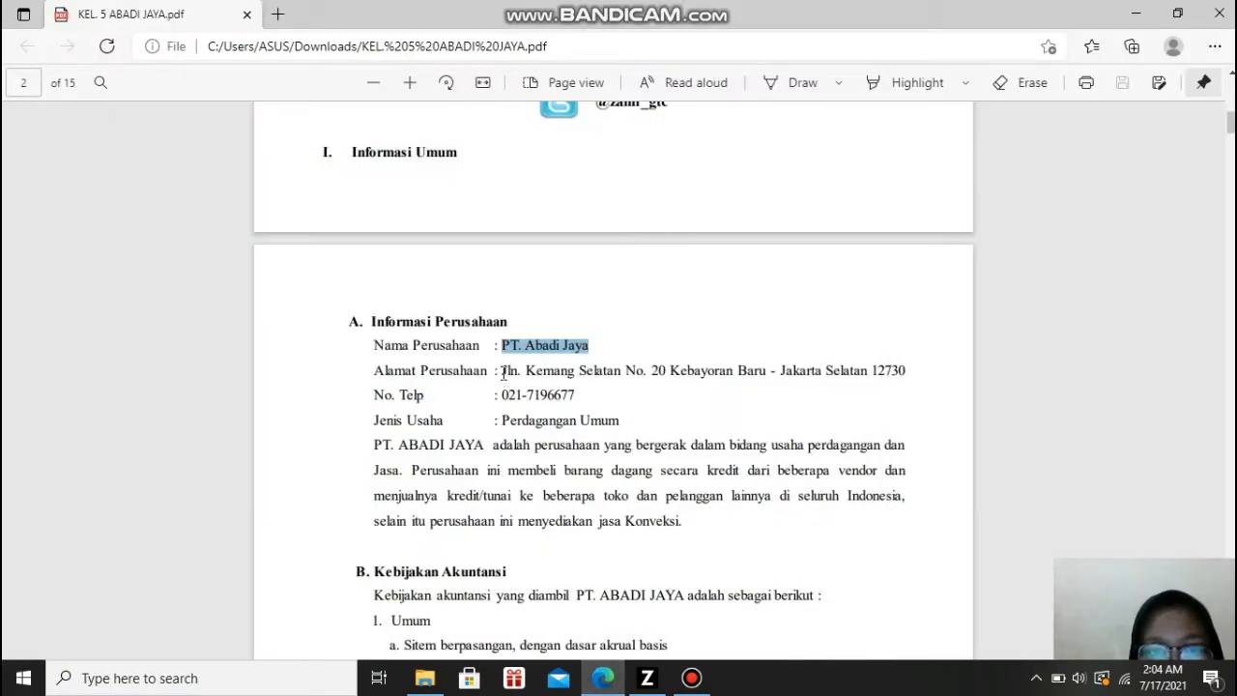
{"action": "left_click_drag", "start_coordinate": [503, 373], "coordinate": [767, 373]}
{"action": "key", "text": "ctrl+c"}
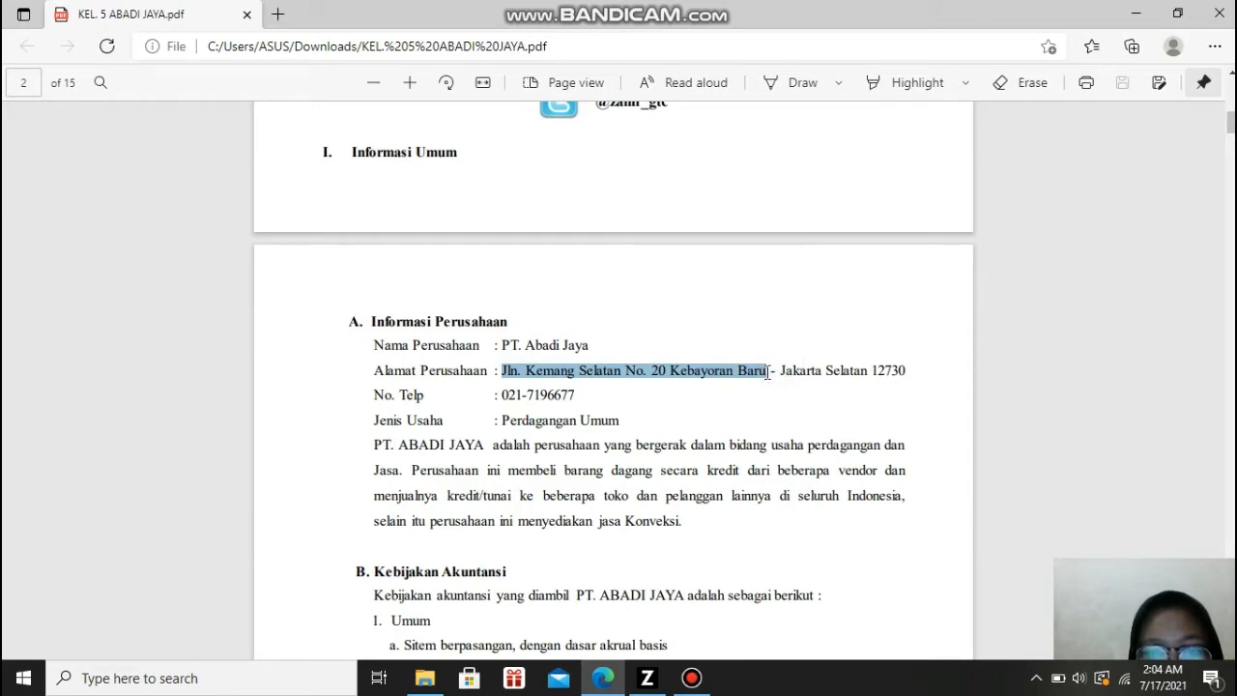
{"action": "key", "text": "super"}
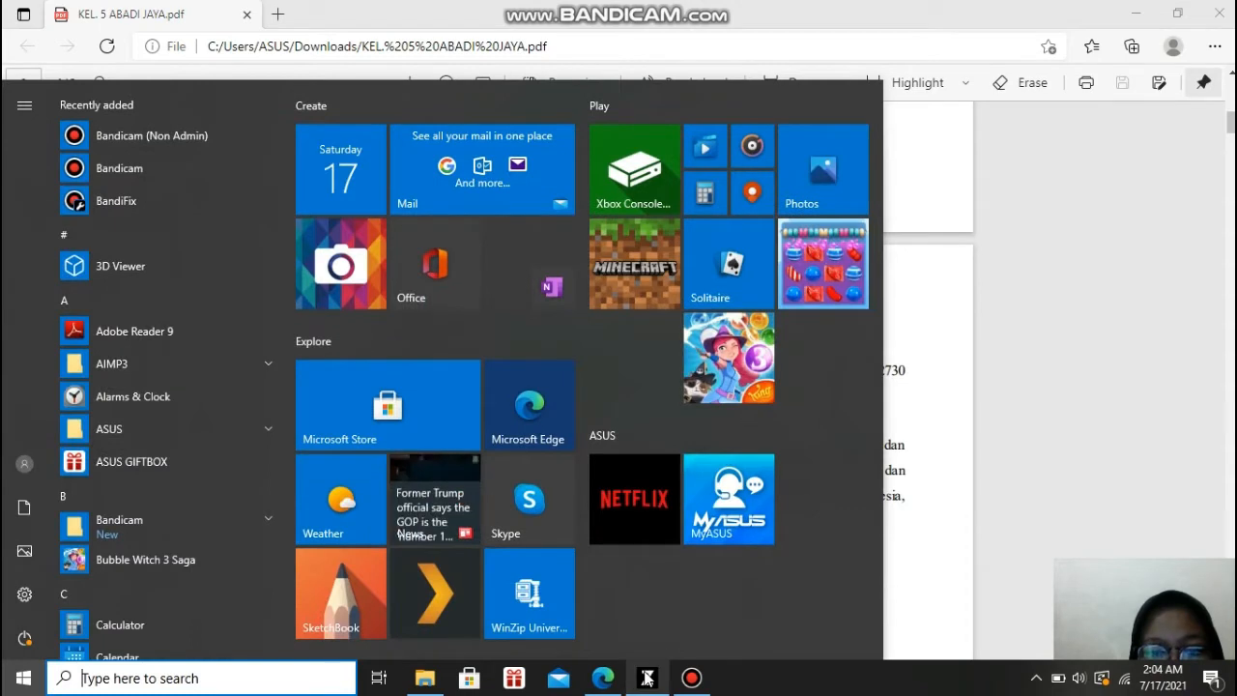
{"action": "left_click", "coordinate": [647, 678]}
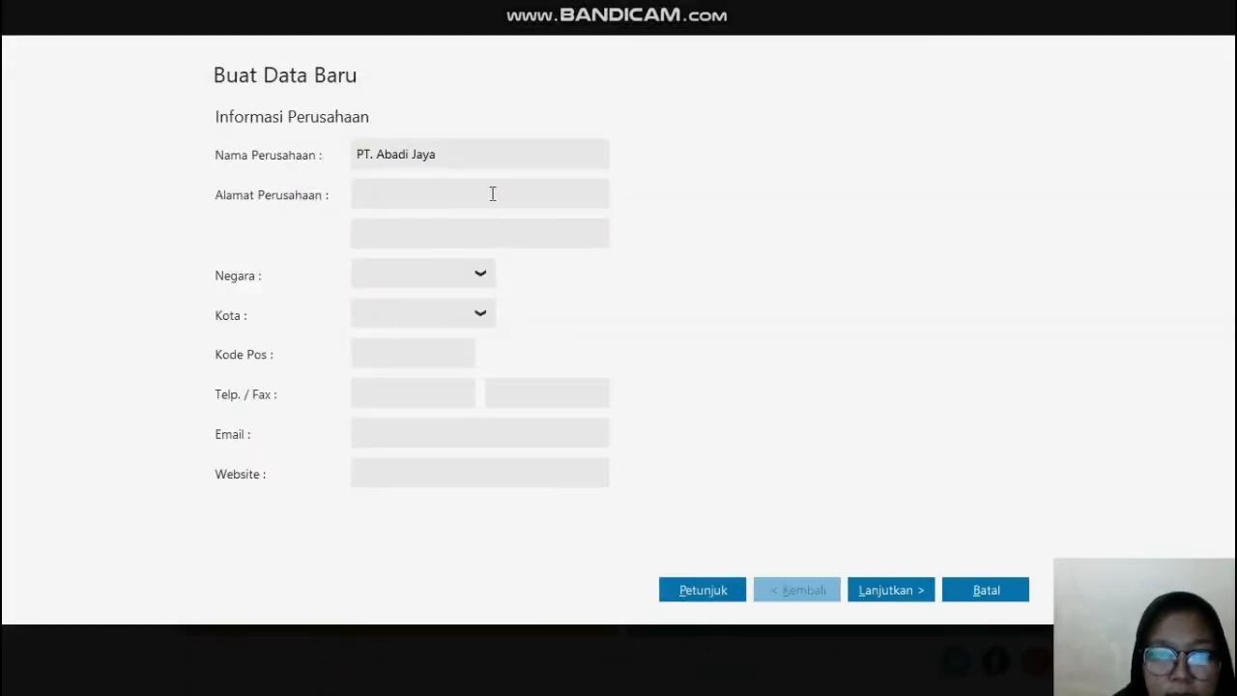
{"action": "key", "text": "ctrl+v"}
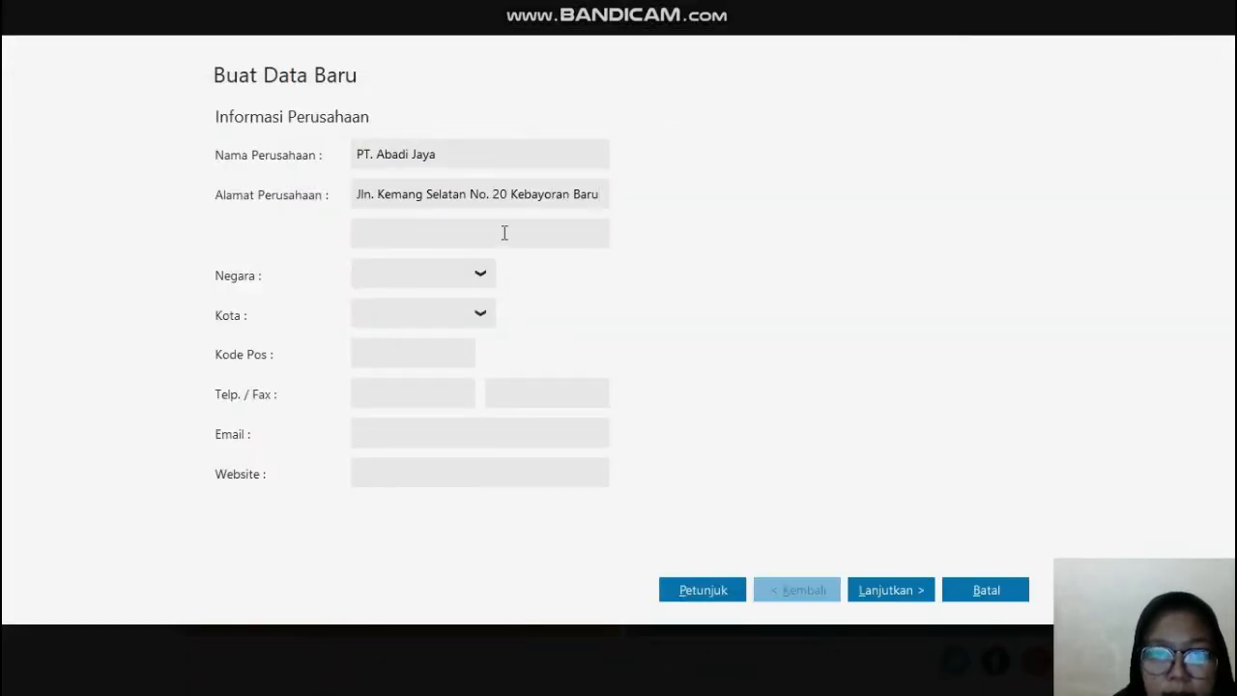
Step: Copy the area part of the company address from the PDF in Edge into the second address line in Zahir Accounting
{"action": "left_click", "coordinate": [503, 235]}
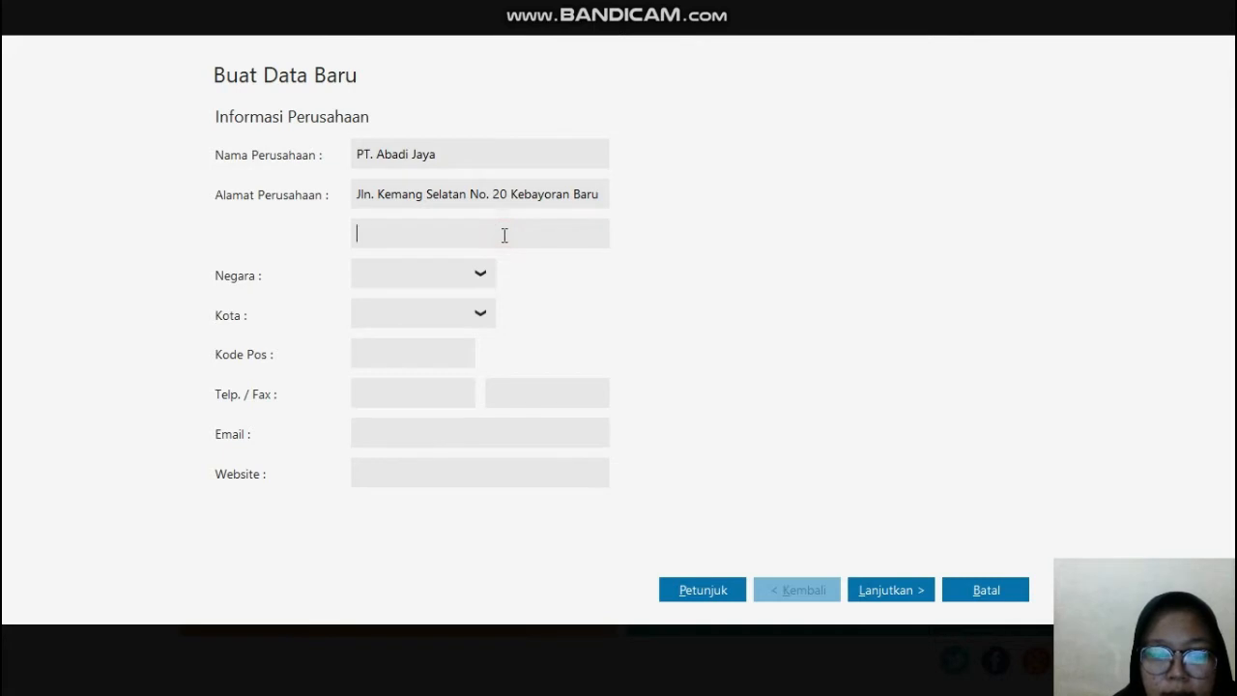
{"action": "key", "text": "super"}
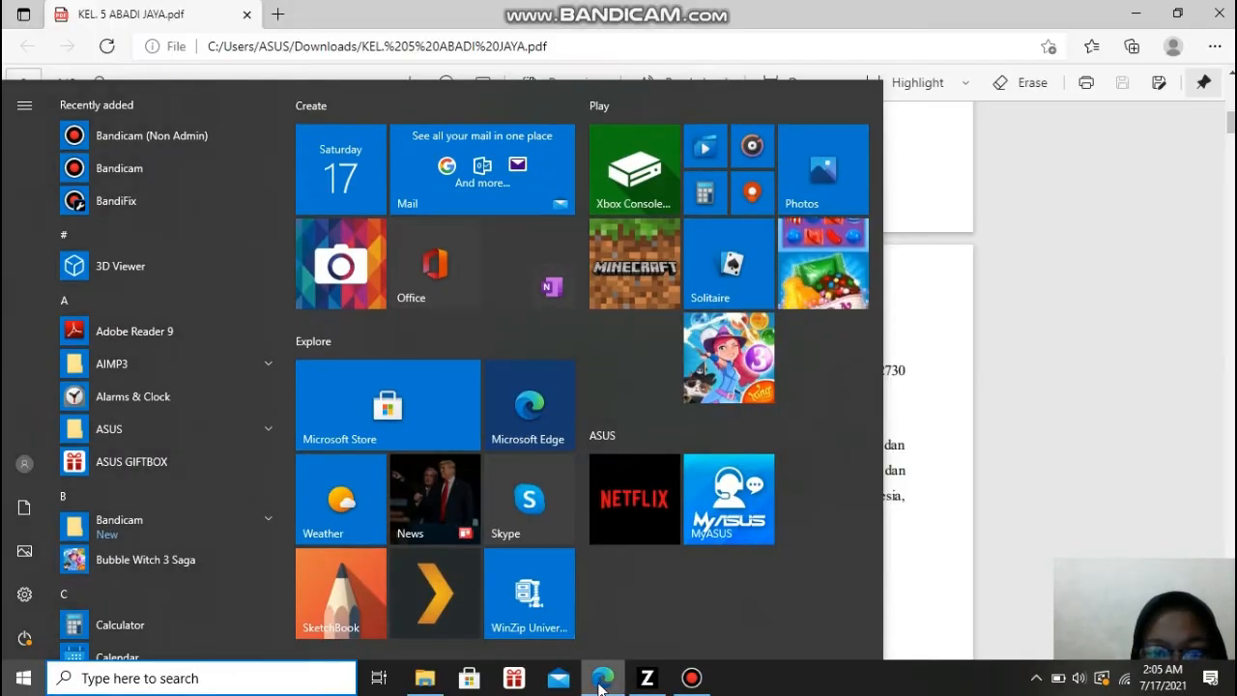
{"action": "left_click", "coordinate": [602, 681]}
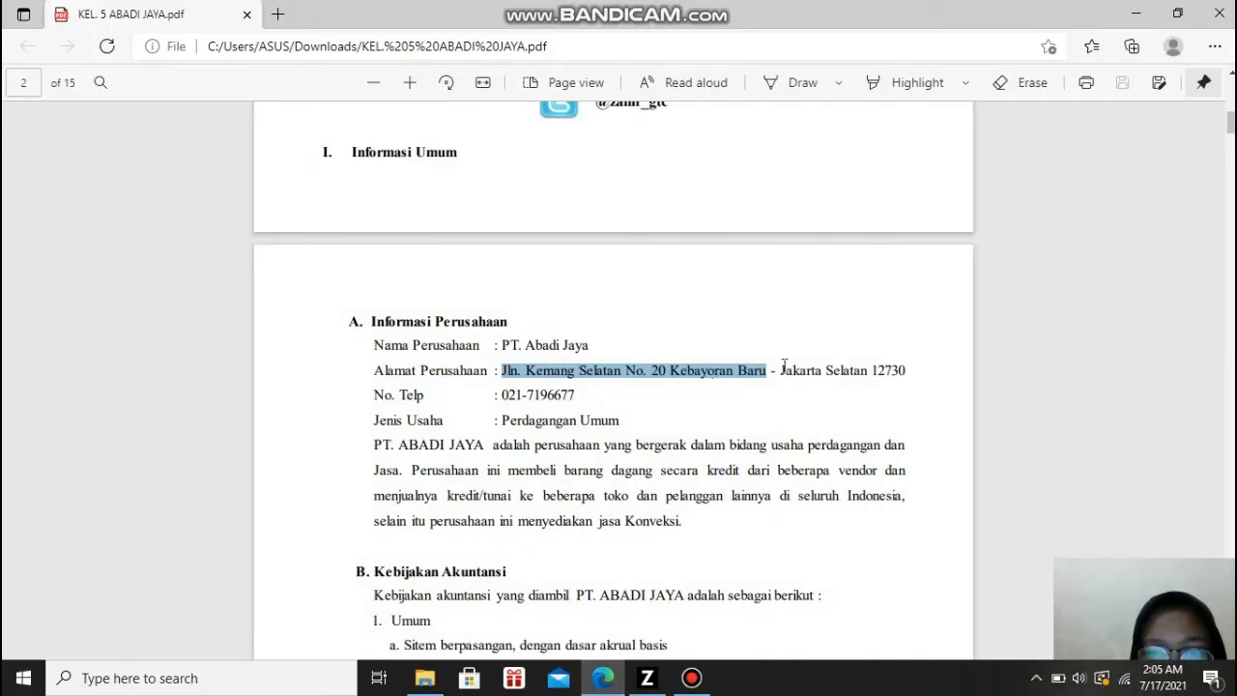
{"action": "left_click_drag", "start_coordinate": [782, 370], "coordinate": [869, 372]}
{"action": "key", "text": "ctrl+c"}
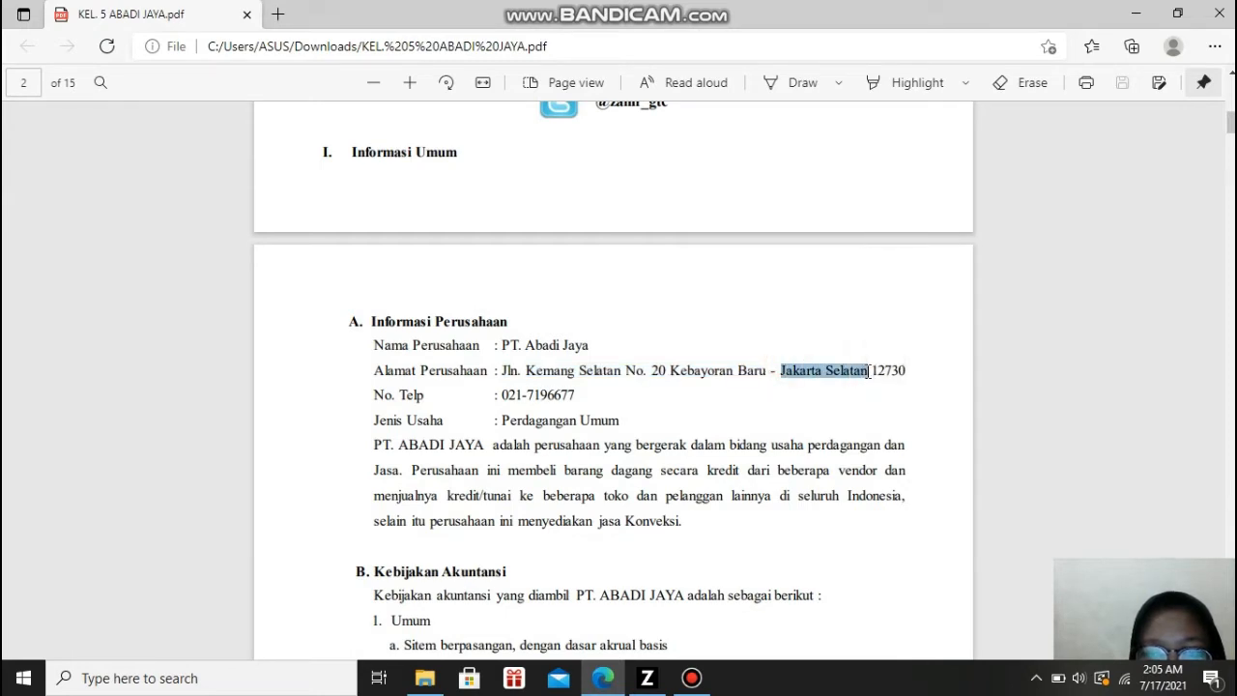
{"action": "left_click", "coordinate": [648, 677]}
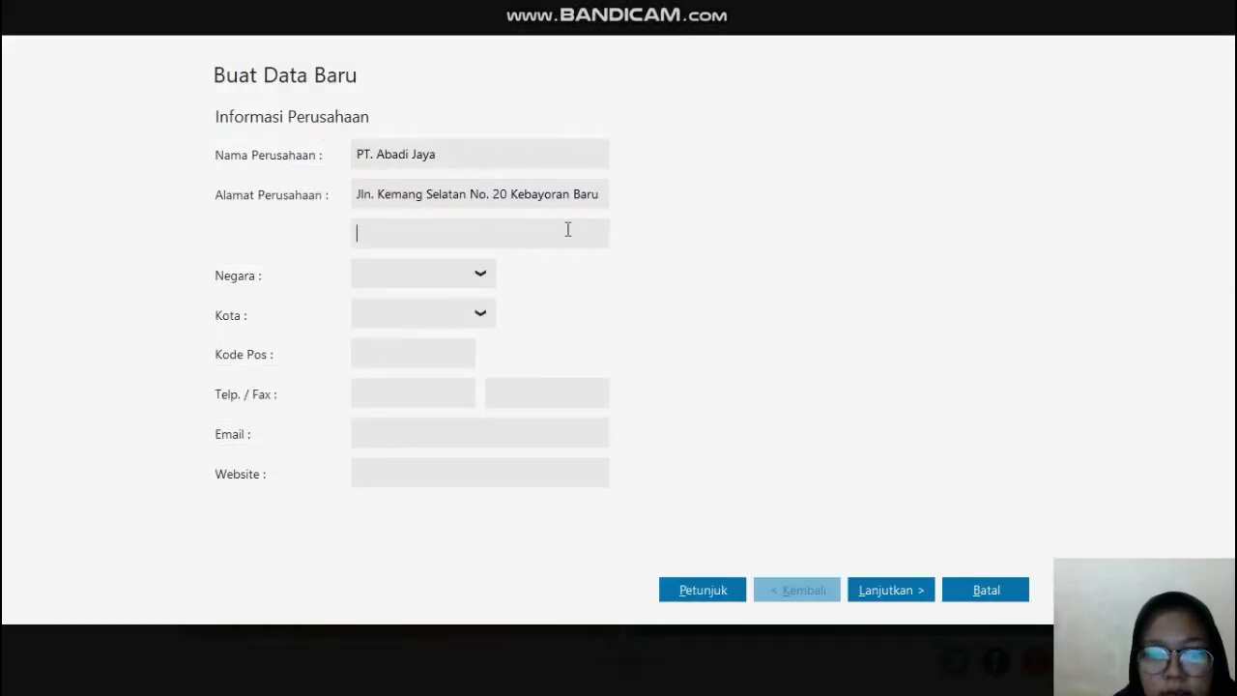
{"action": "key", "text": "ctrl+v"}
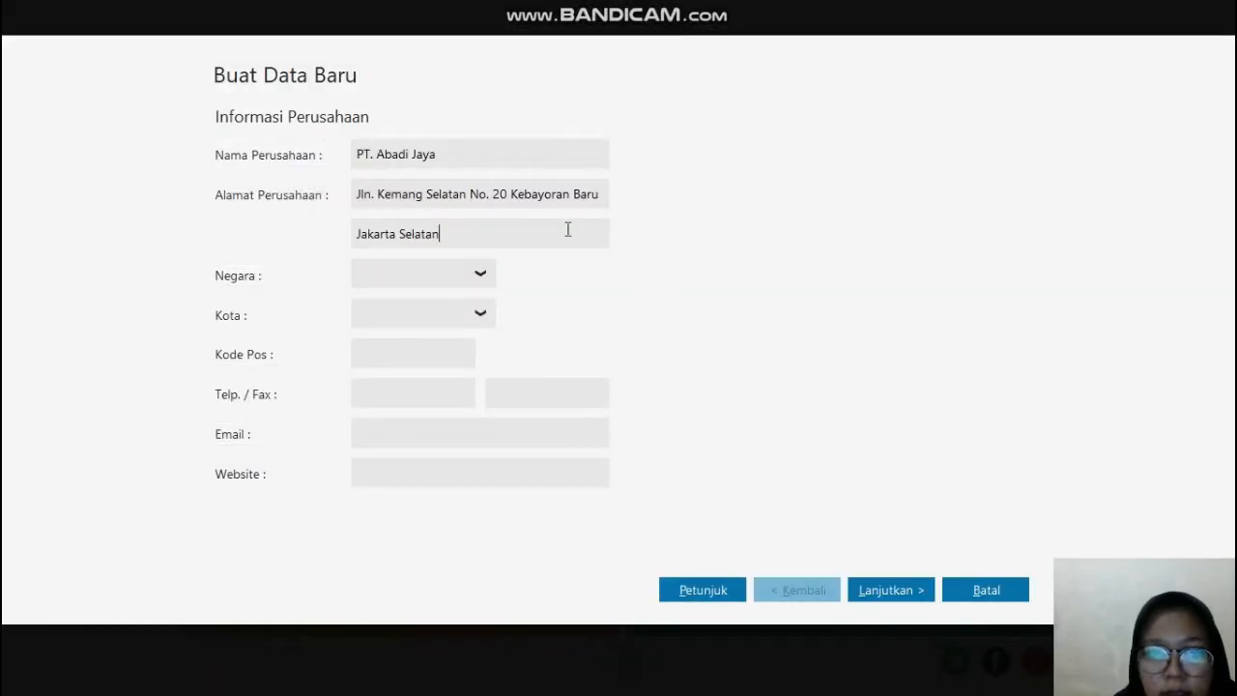
Step: Set the company's country (Negara) to Indonesia and its city (Kota) to Jakarta
{"action": "left_click", "coordinate": [481, 276]}
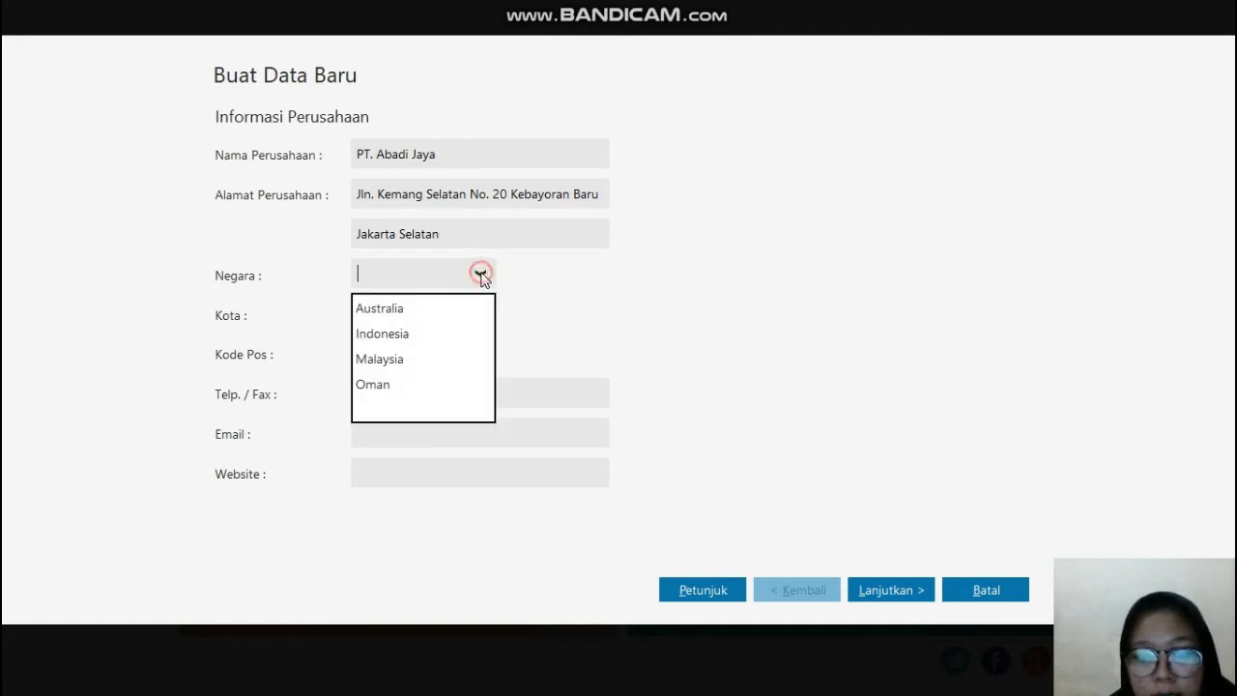
{"action": "left_click", "coordinate": [383, 335]}
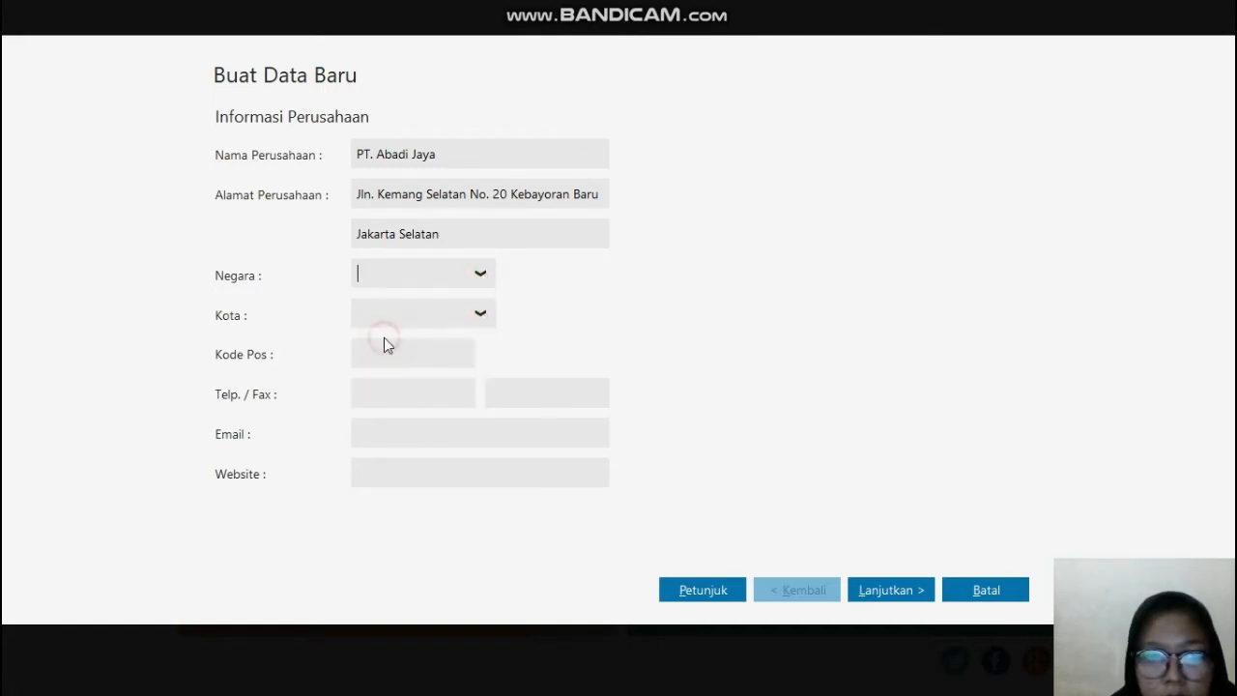
{"action": "left_click", "coordinate": [481, 316]}
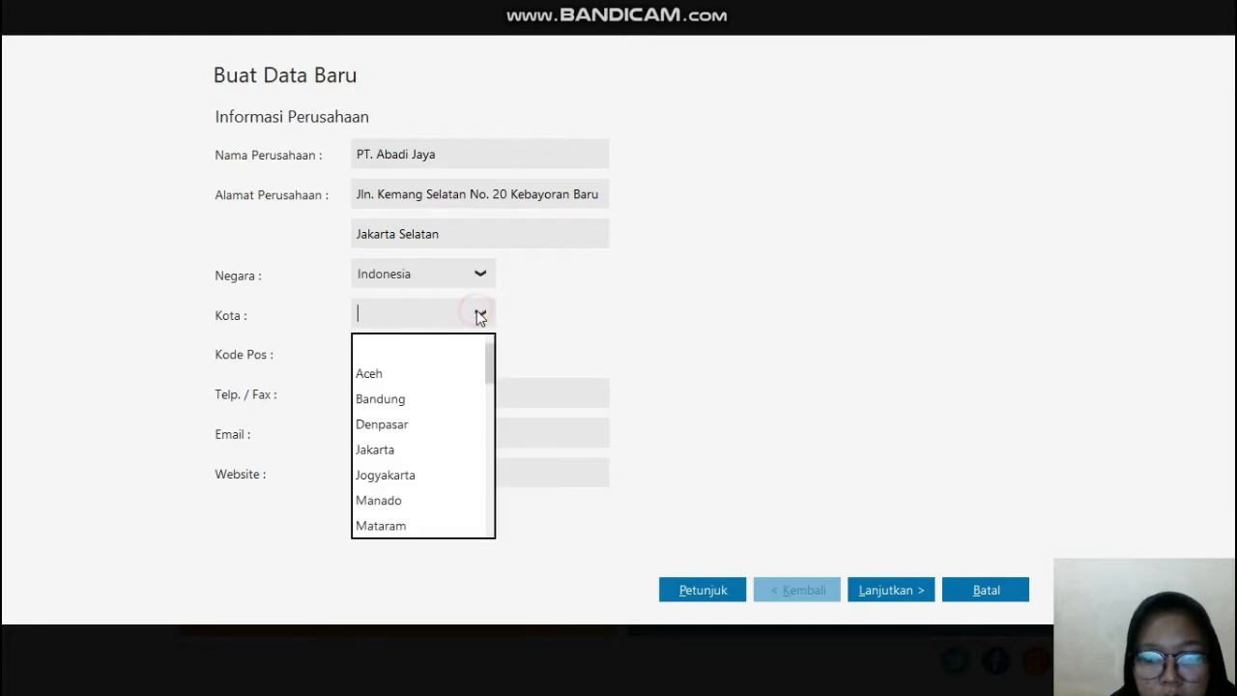
{"action": "left_click", "coordinate": [375, 456]}
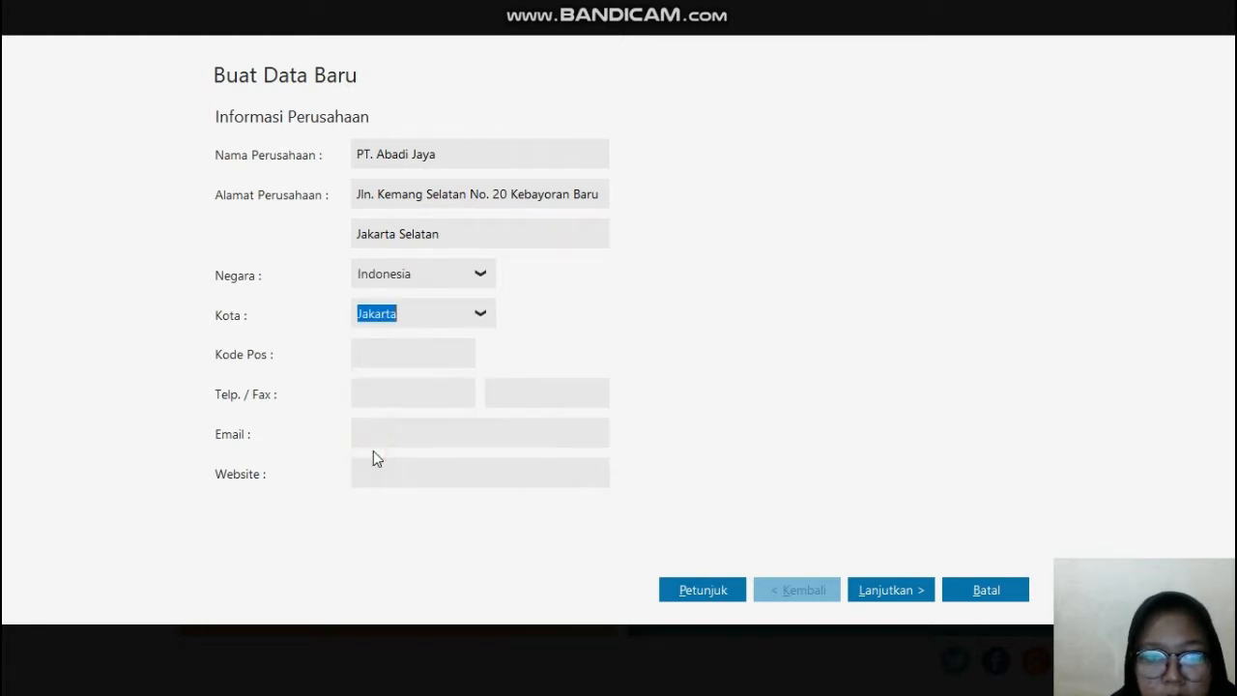
Step: Look up the postal code in the PDF in Edge and enter it as the company's Kode Pos in Zahir Accounting
{"action": "left_click", "coordinate": [434, 355]}
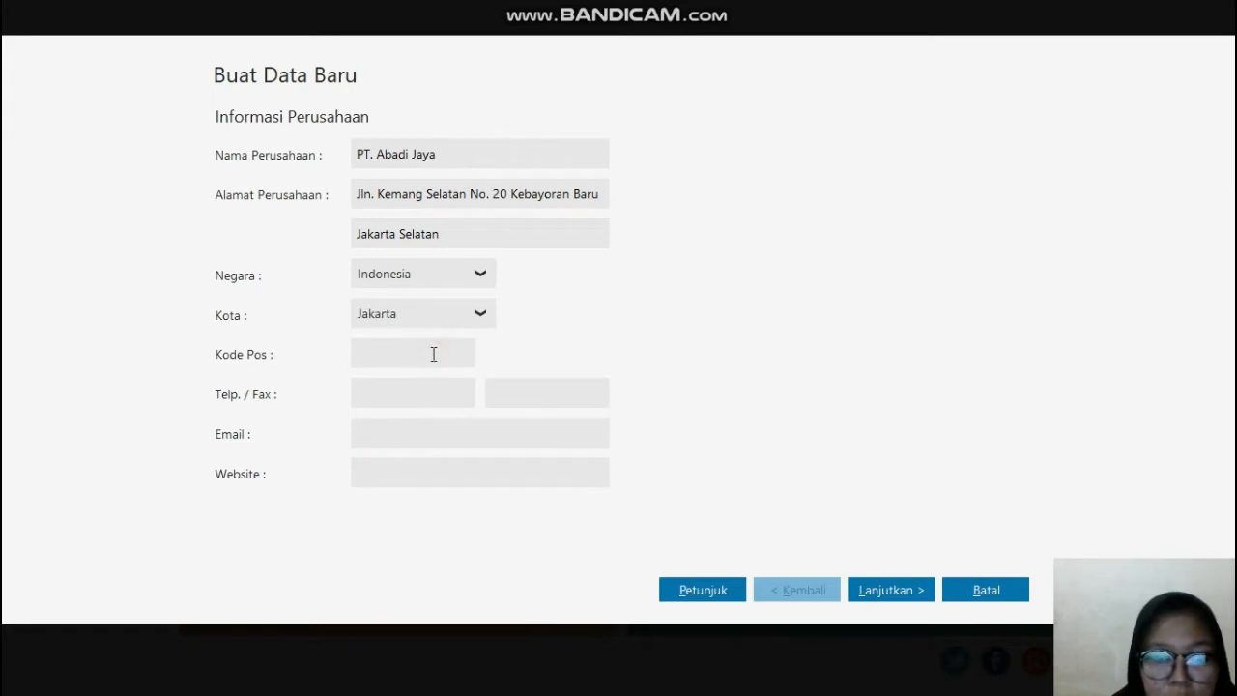
{"action": "key", "text": "super"}
{"action": "left_click", "coordinate": [603, 678]}
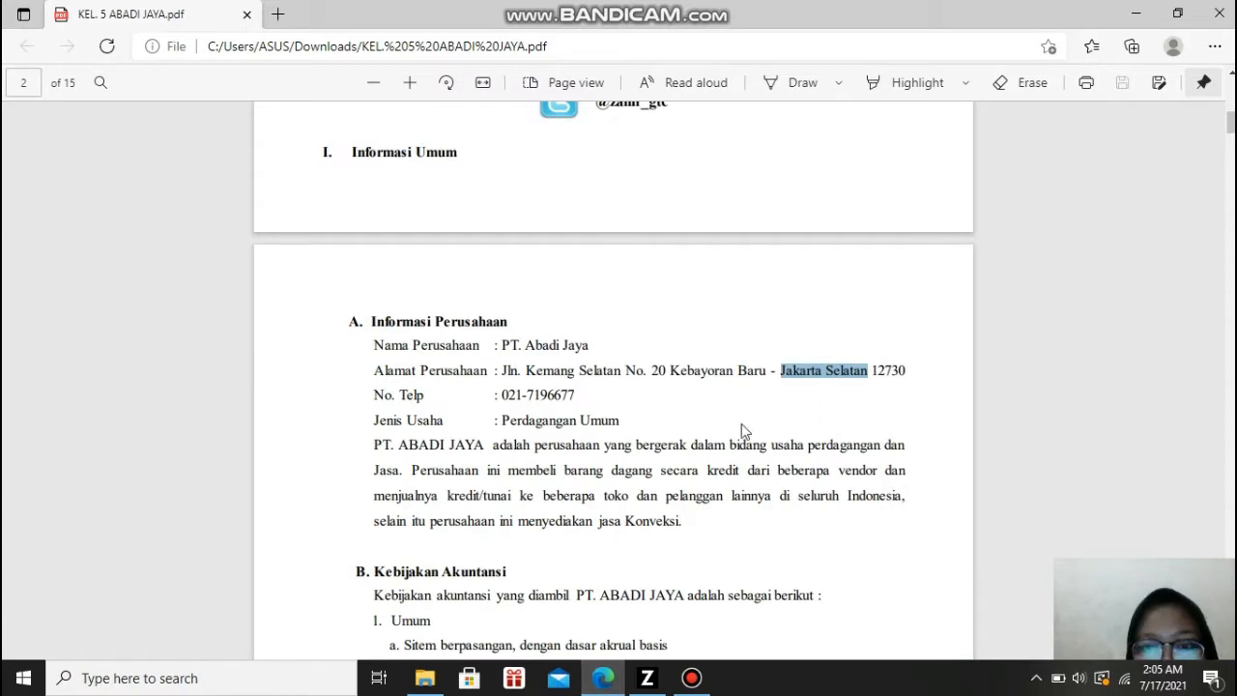
{"action": "left_click", "coordinate": [648, 678]}
{"action": "type", "text": "1"}
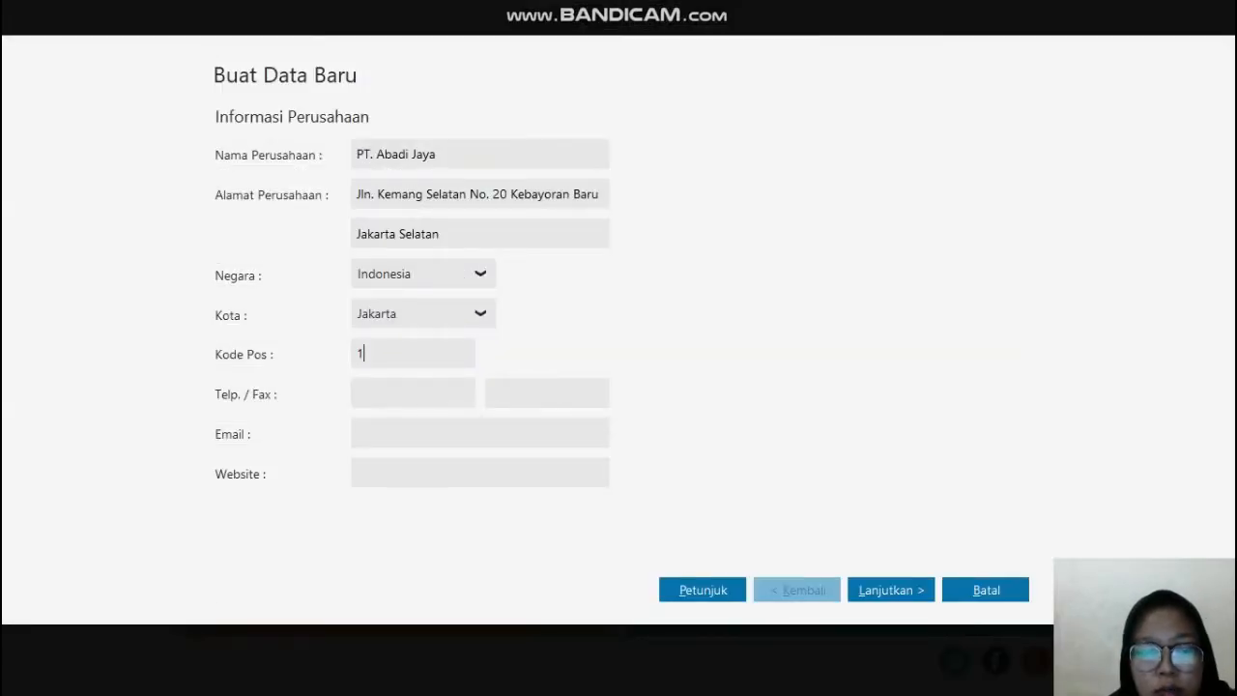
{"action": "type", "text": "273"}
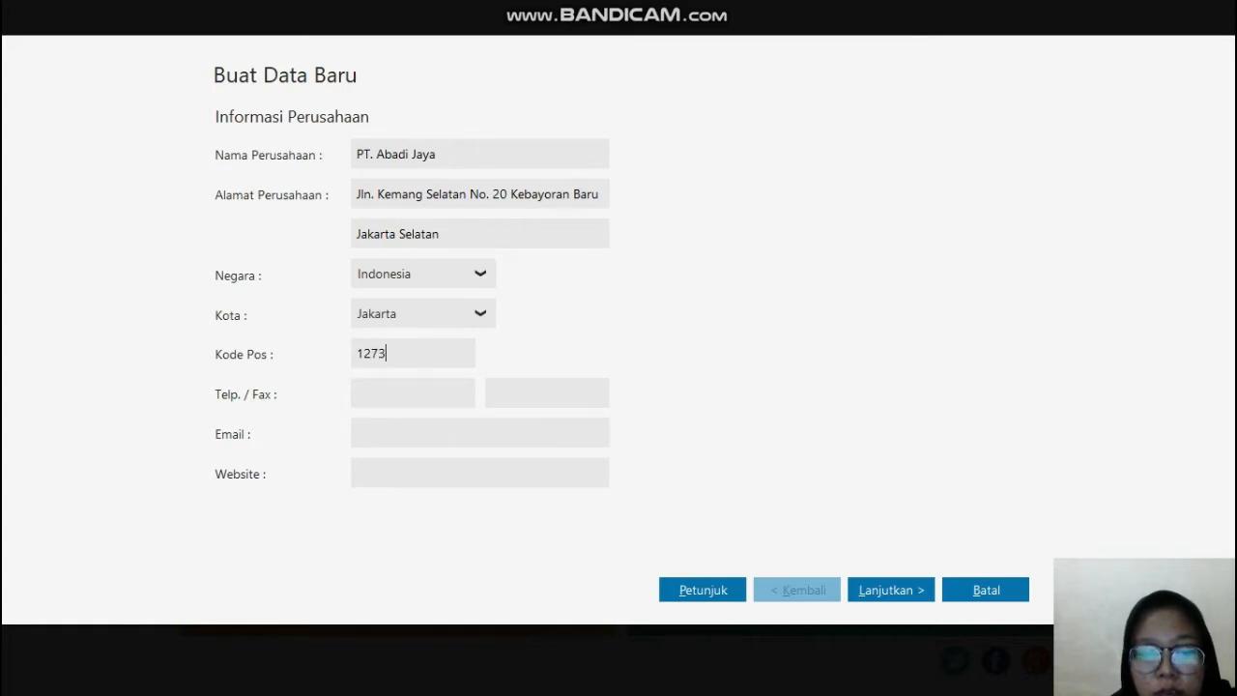
{"action": "type", "text": "0"}
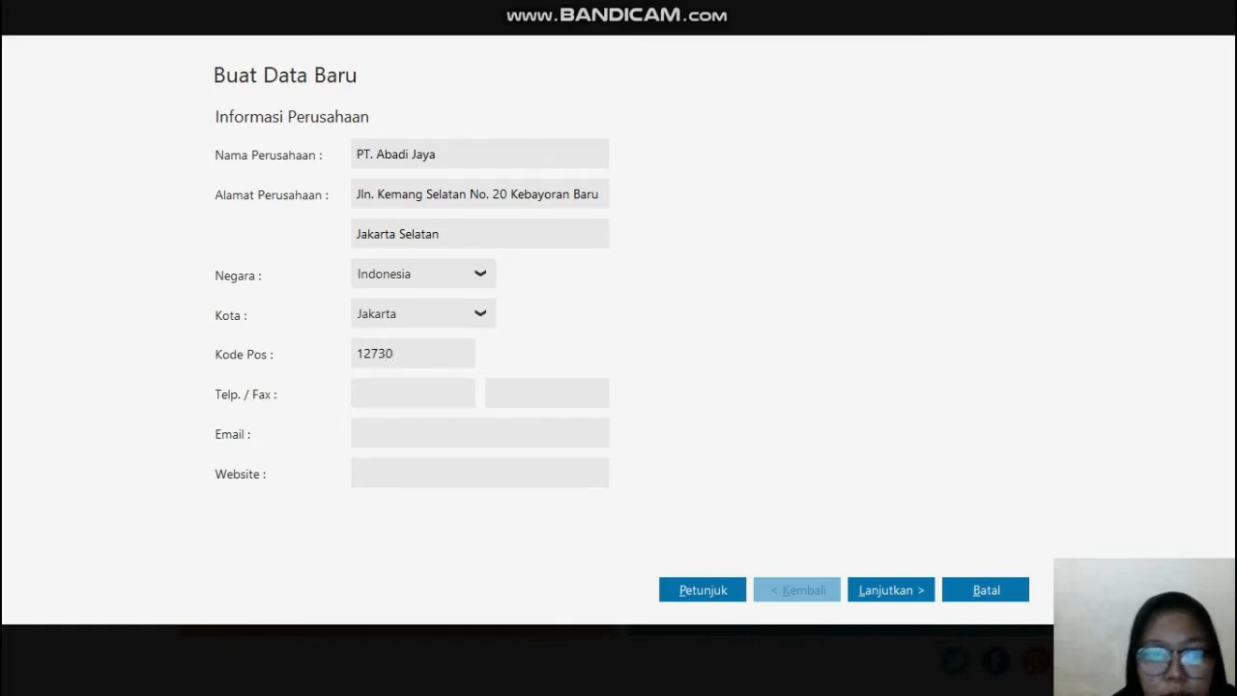
Step: Copy the company's phone number from the PDF in Edge into the Telp. field in Zahir Accounting and continue to the accounting period
{"action": "left_click", "coordinate": [451, 397]}
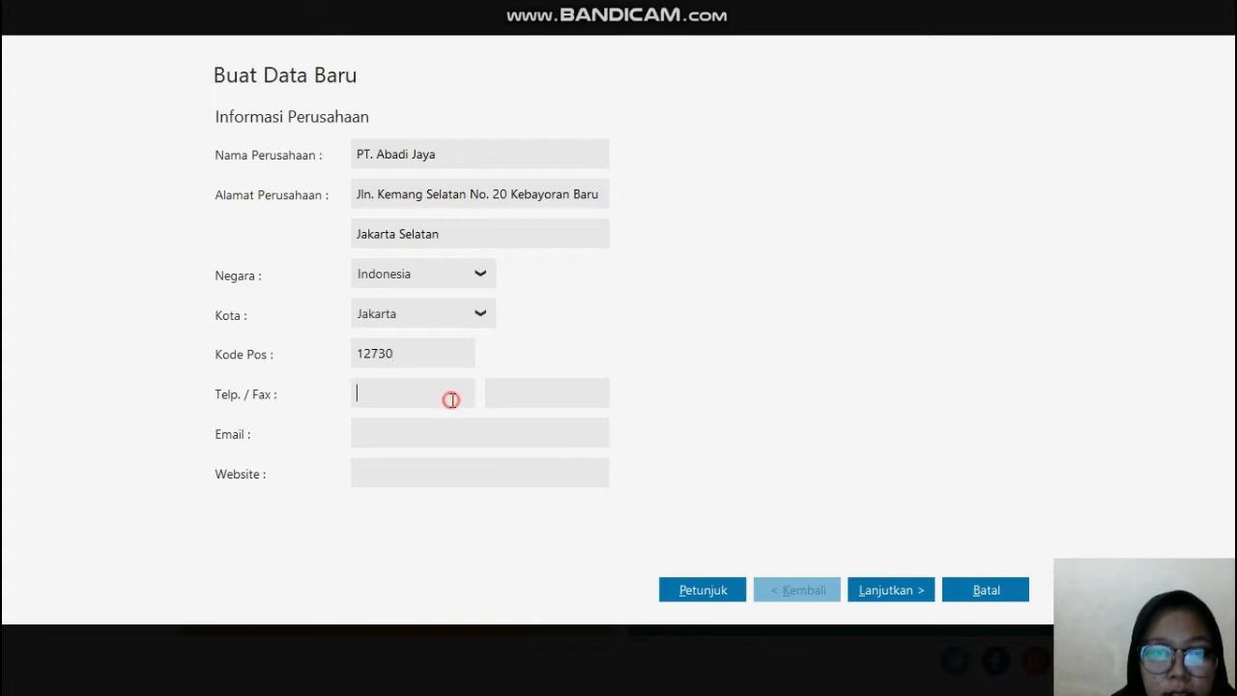
{"action": "key", "text": "super"}
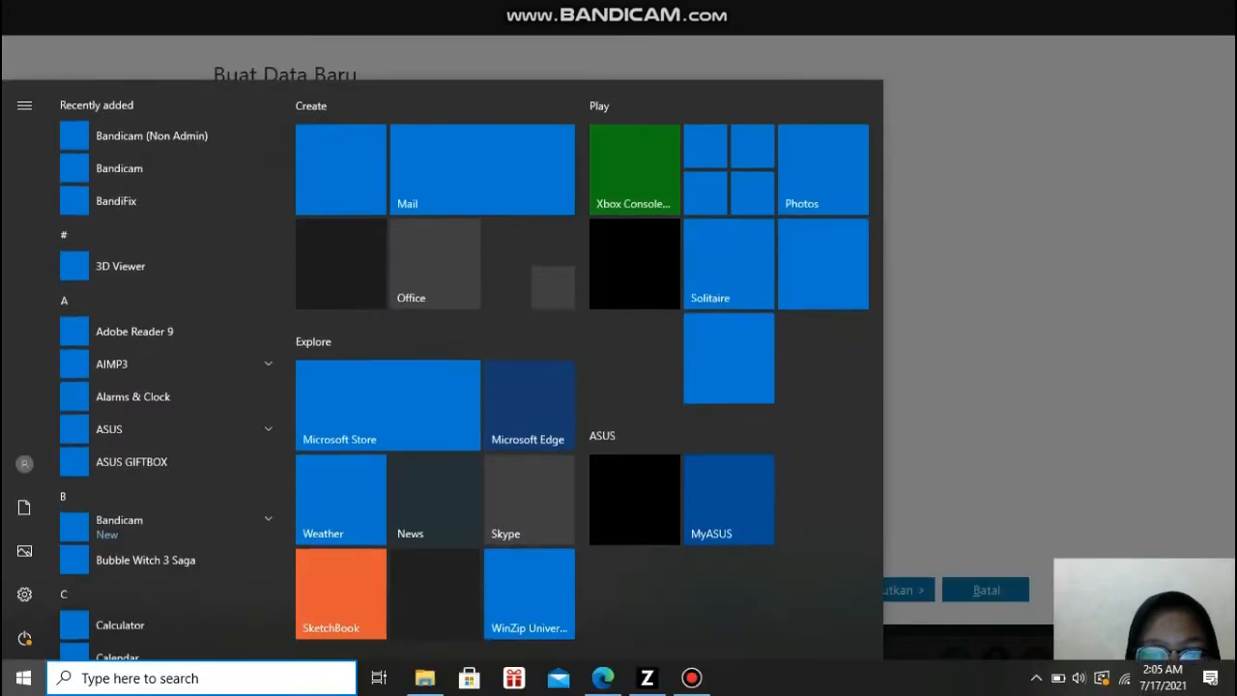
{"action": "left_click", "coordinate": [603, 678]}
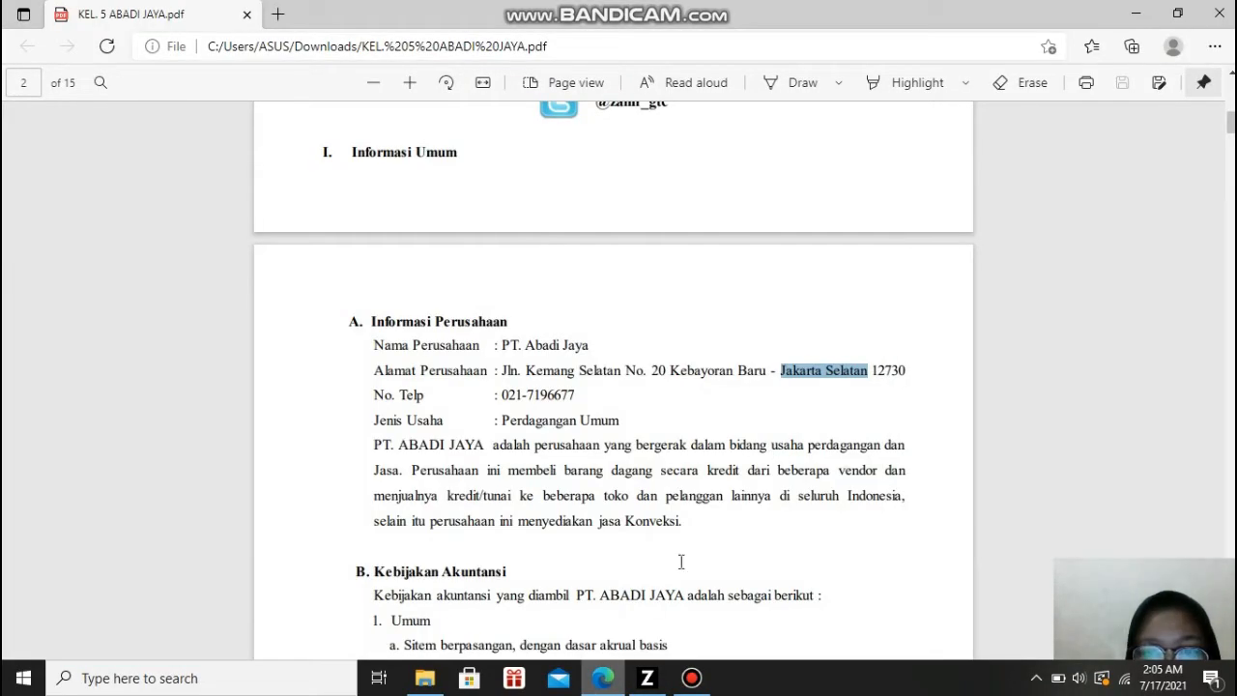
{"action": "left_click_drag", "start_coordinate": [501, 396], "coordinate": [579, 394]}
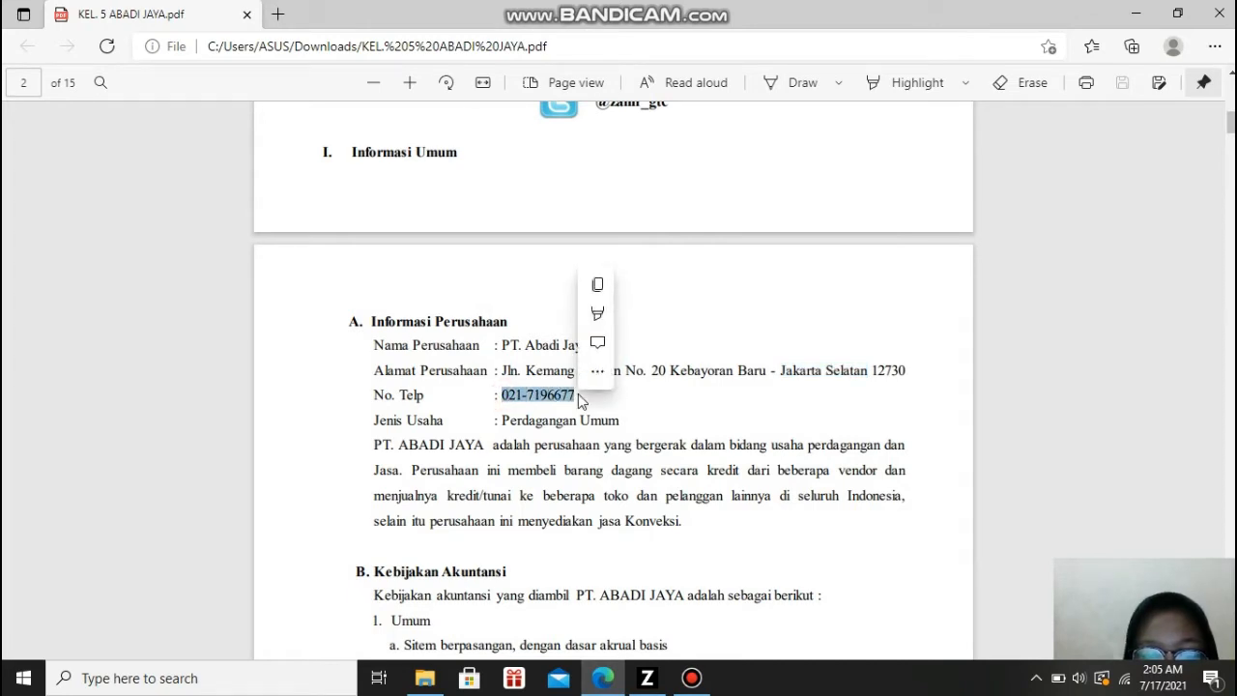
{"action": "key", "text": "ctrl+c"}
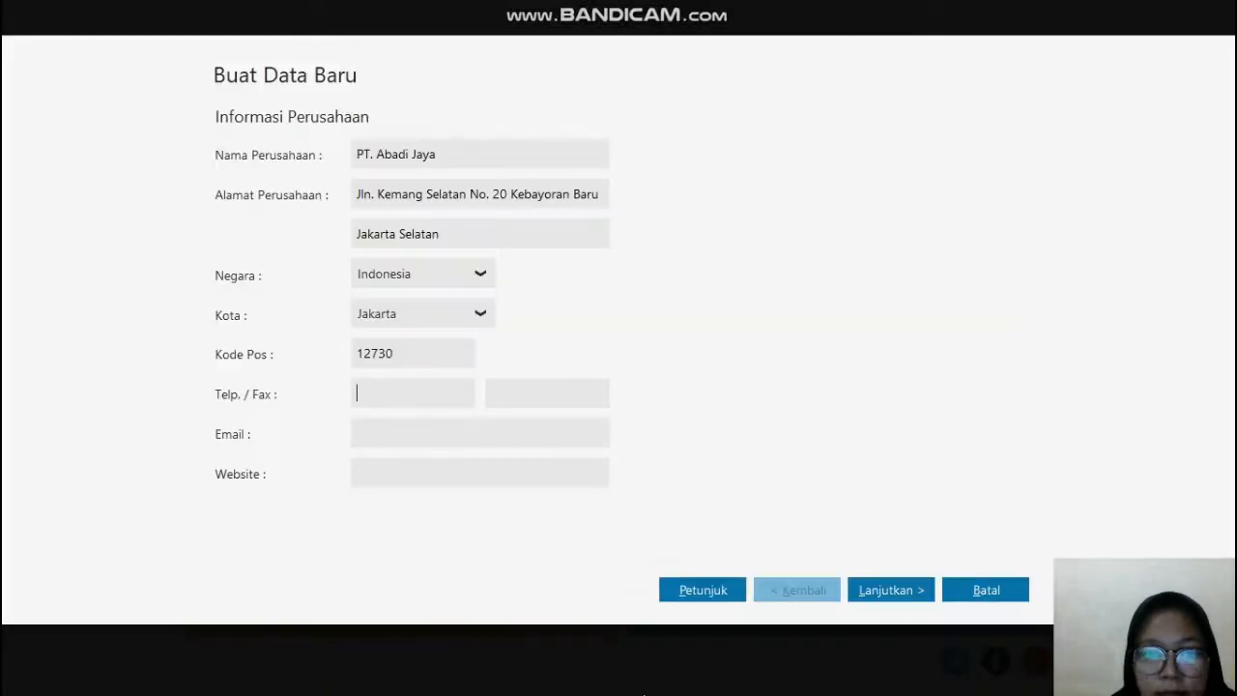
{"action": "left_click", "coordinate": [646, 678]}
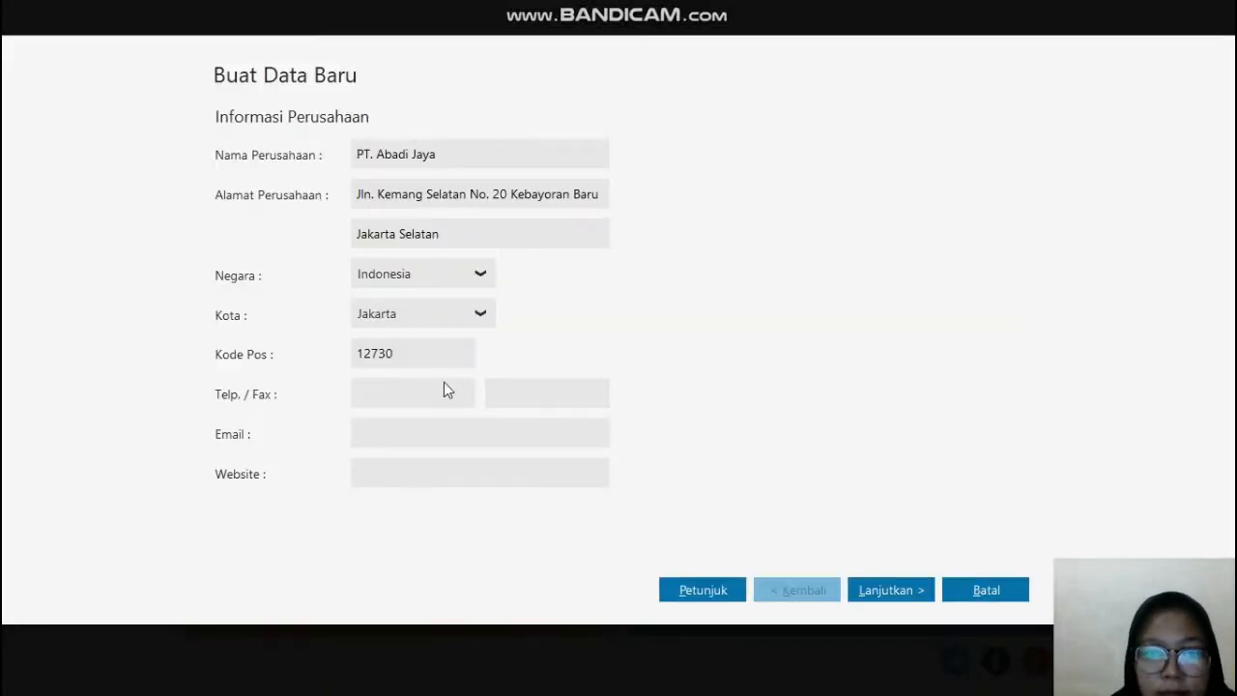
{"action": "key", "text": "ctrl+v"}
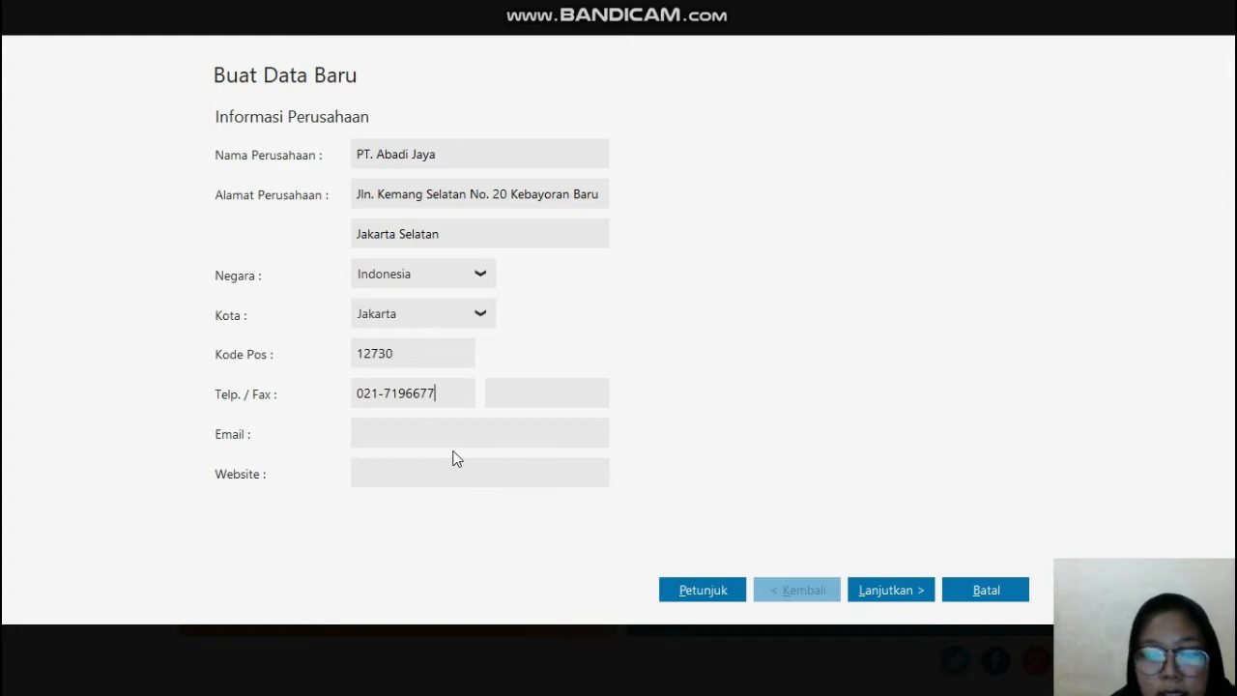
{"action": "left_click", "coordinate": [859, 594]}
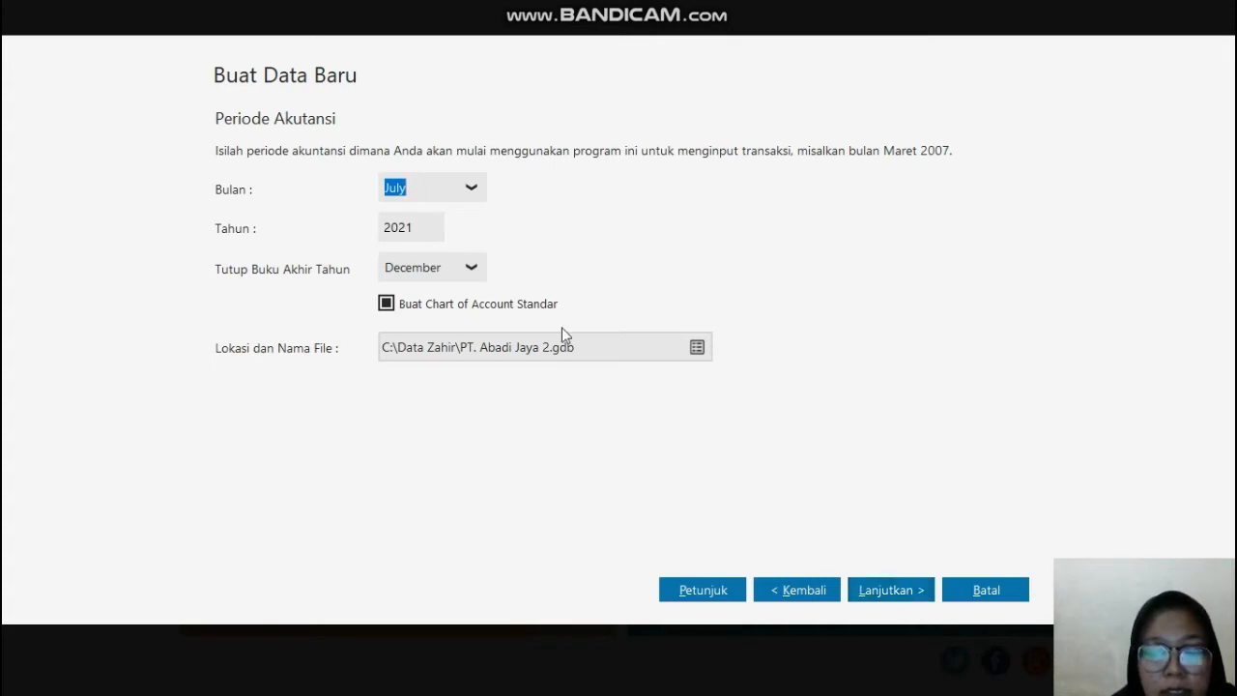
Step: Set the start of the accounting period to January (Bulan) and 2019 (Tahun)
{"action": "left_click", "coordinate": [474, 186]}
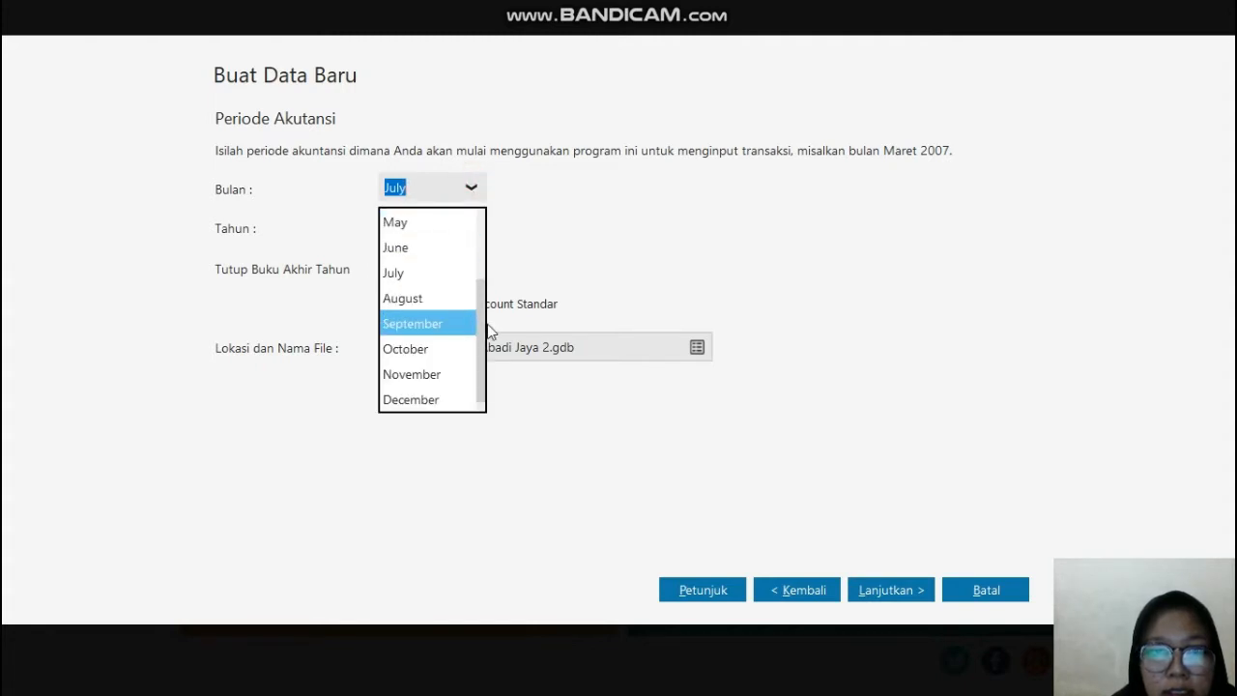
{"action": "left_click_drag", "start_coordinate": [489, 317], "coordinate": [492, 225]}
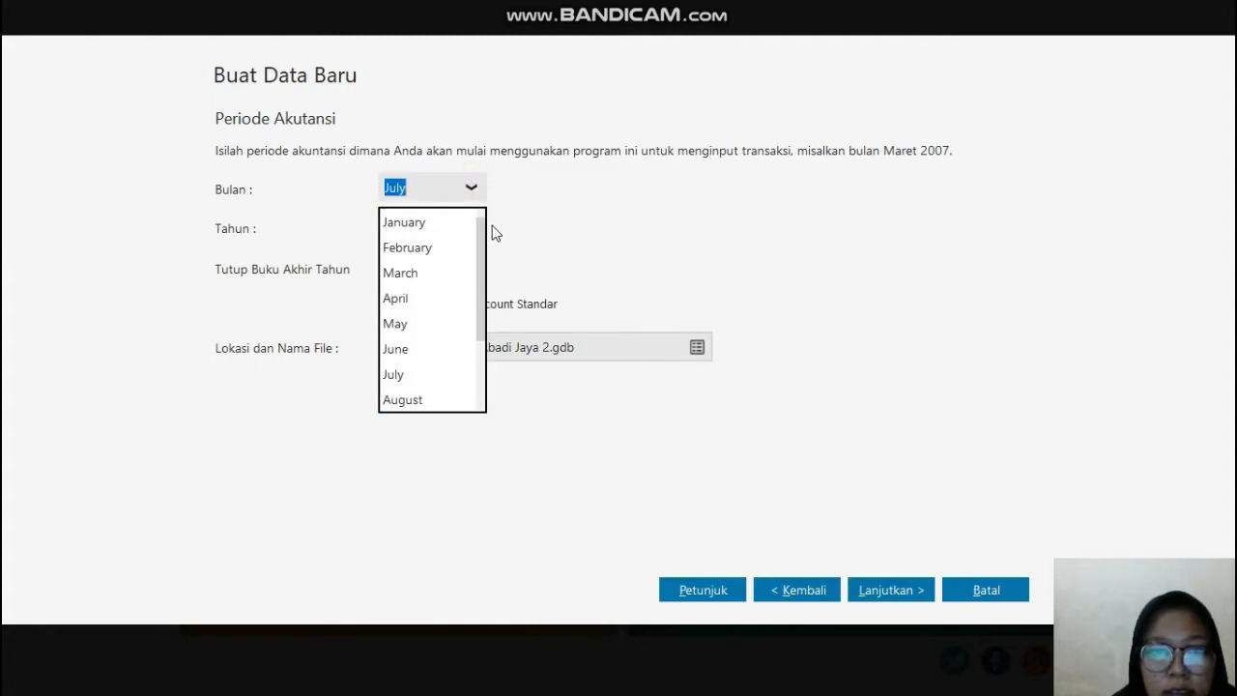
{"action": "left_click", "coordinate": [433, 221]}
{"action": "left_click", "coordinate": [422, 227]}
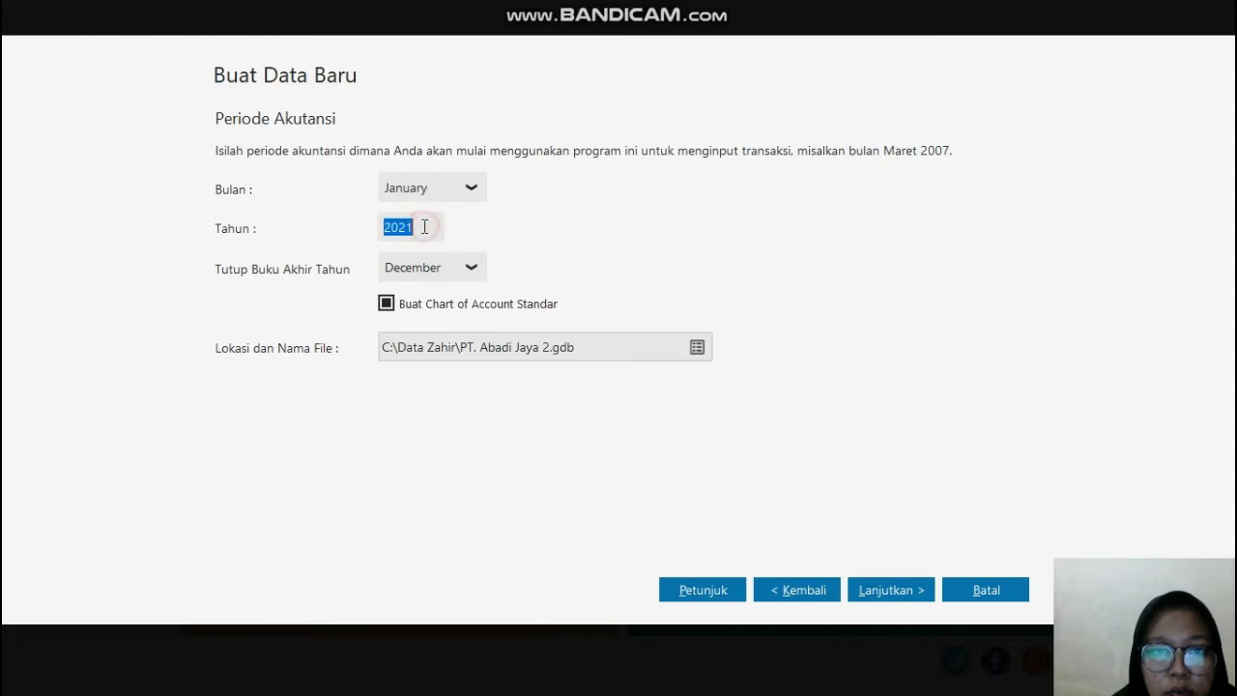
{"action": "left_click", "coordinate": [425, 226]}
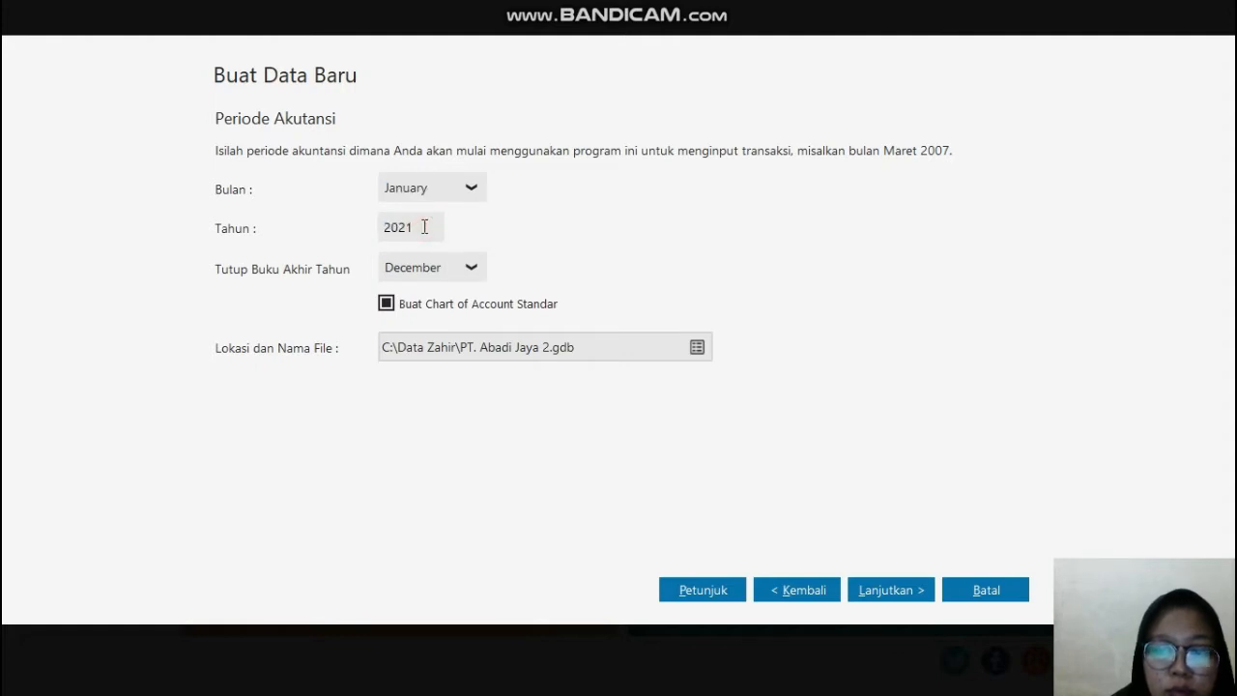
{"action": "key", "text": "BackSpace"}
{"action": "key", "text": "BackSpace"}
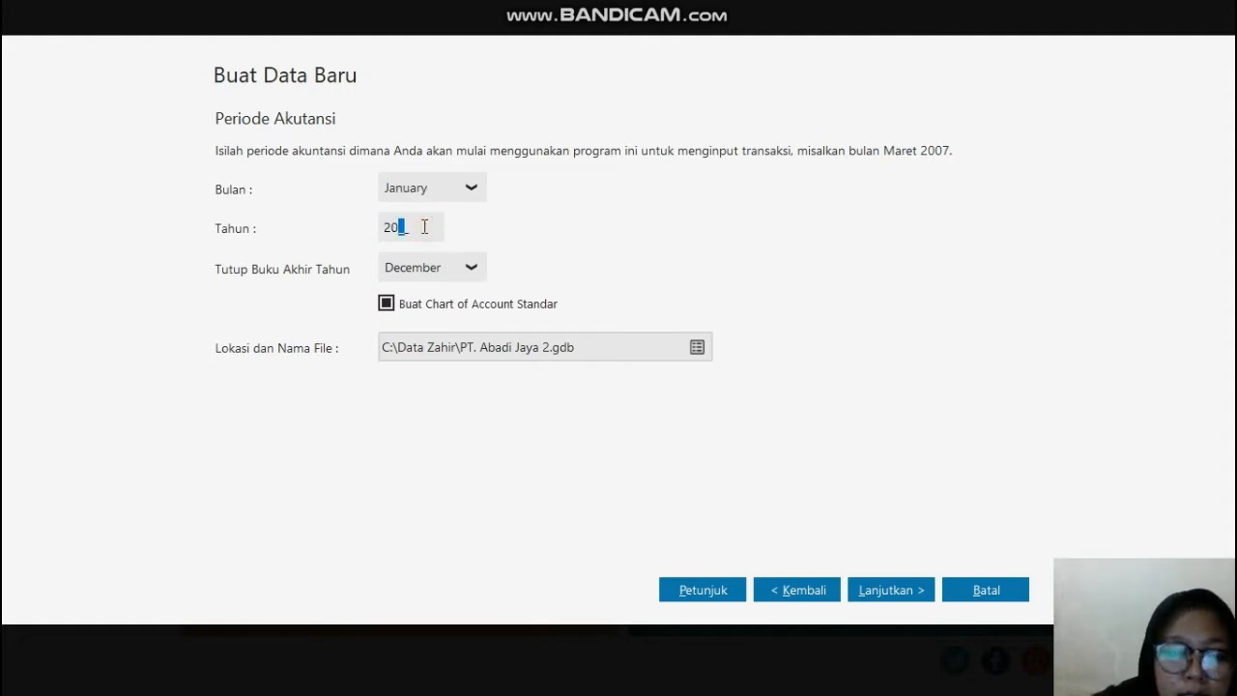
{"action": "type", "text": "19"}
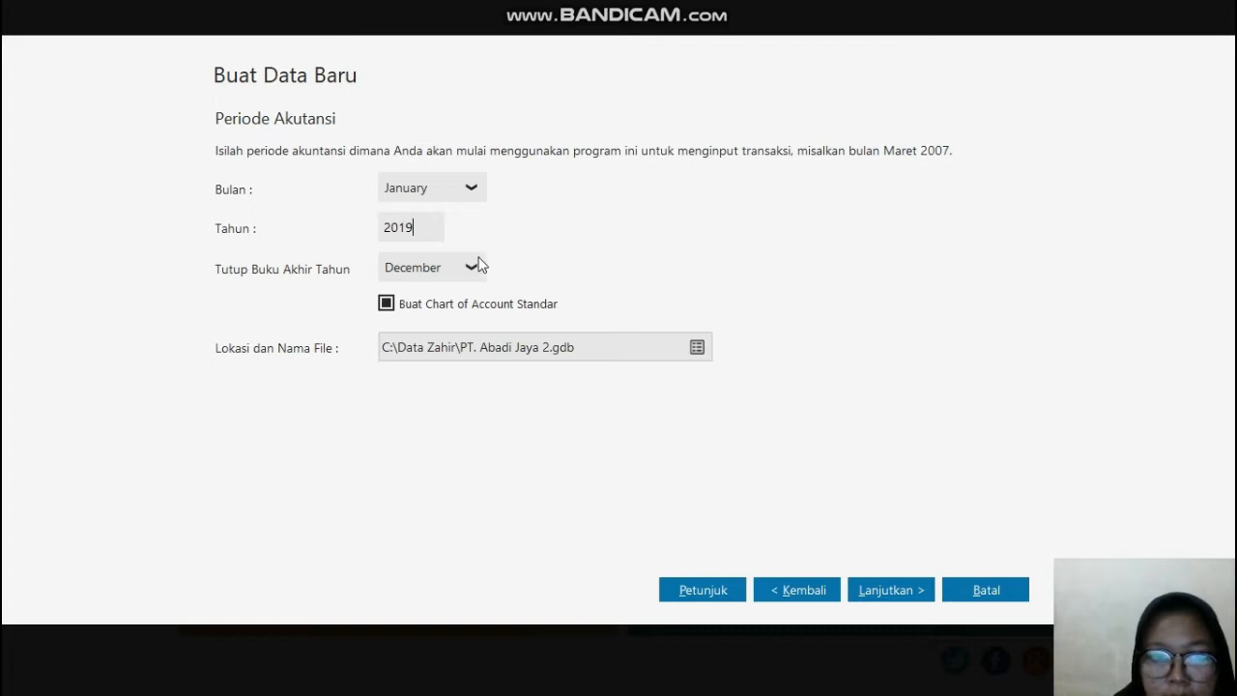
Step: Continue with the default department and account code format, and process the creation of the new data file
{"action": "left_click", "coordinate": [879, 591]}
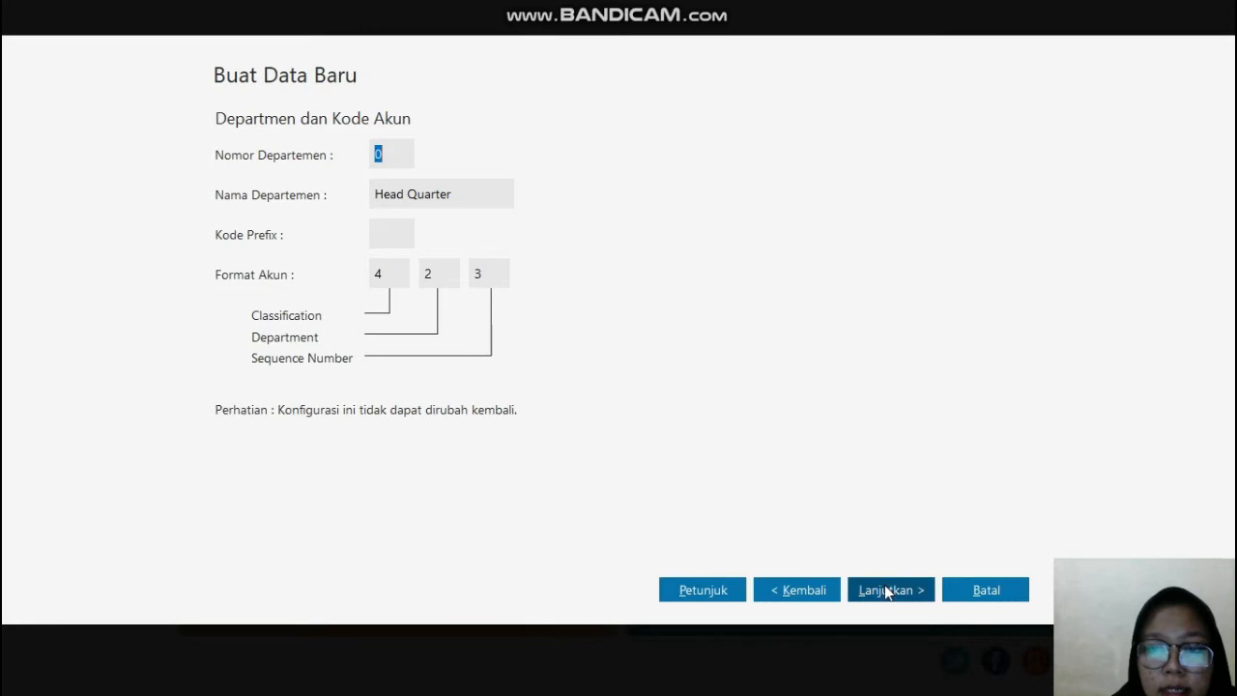
{"action": "left_click", "coordinate": [885, 589]}
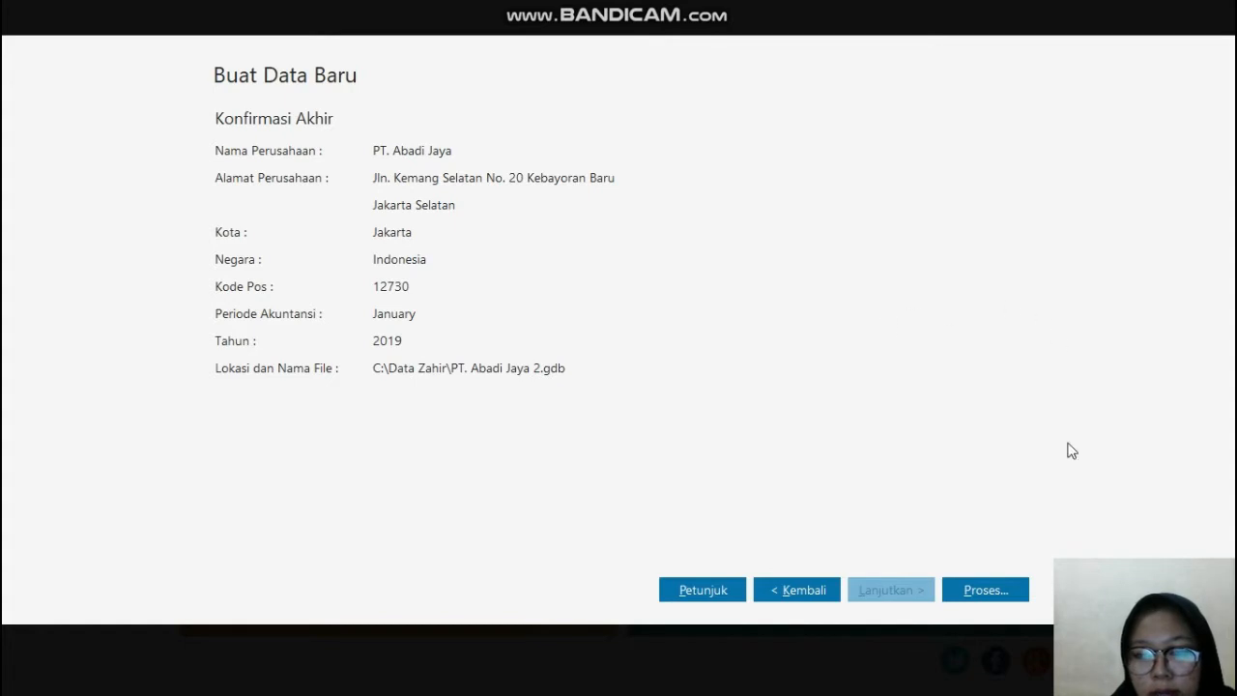
{"action": "left_click", "coordinate": [970, 591]}
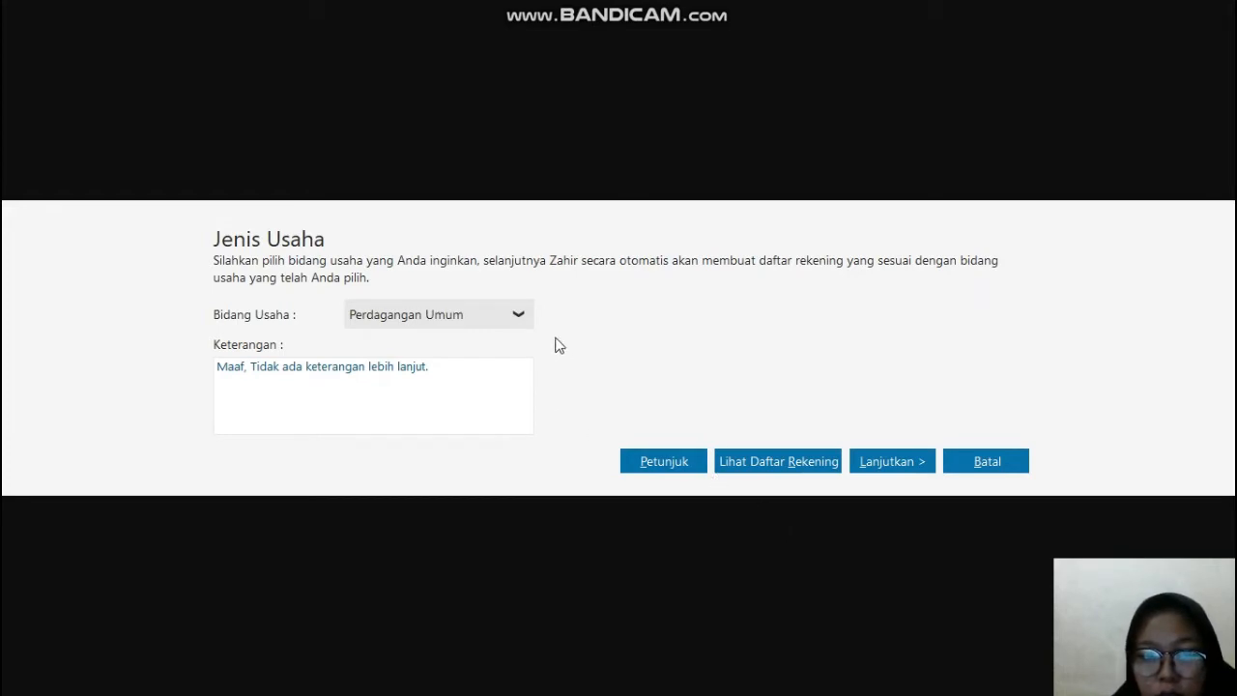
Step: Choose Perdagangan Umum as the company's Bidang Usaha and confirm generating its account list
{"action": "left_click", "coordinate": [519, 317]}
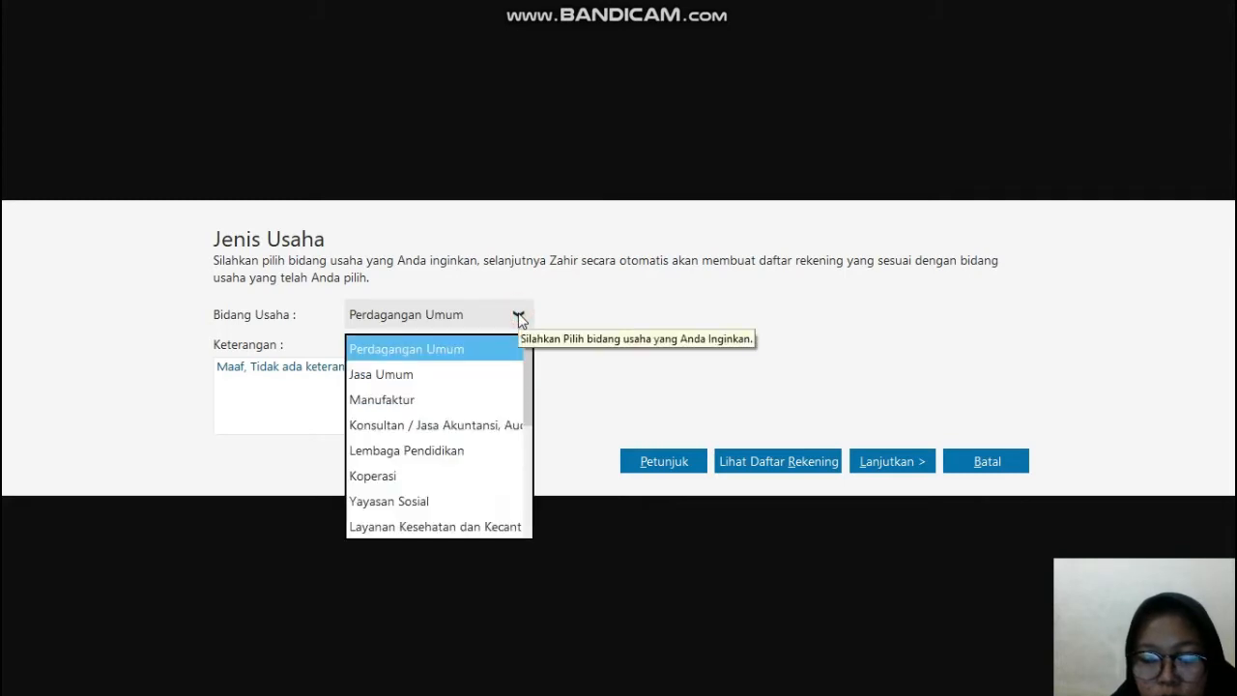
{"action": "left_click", "coordinate": [475, 359]}
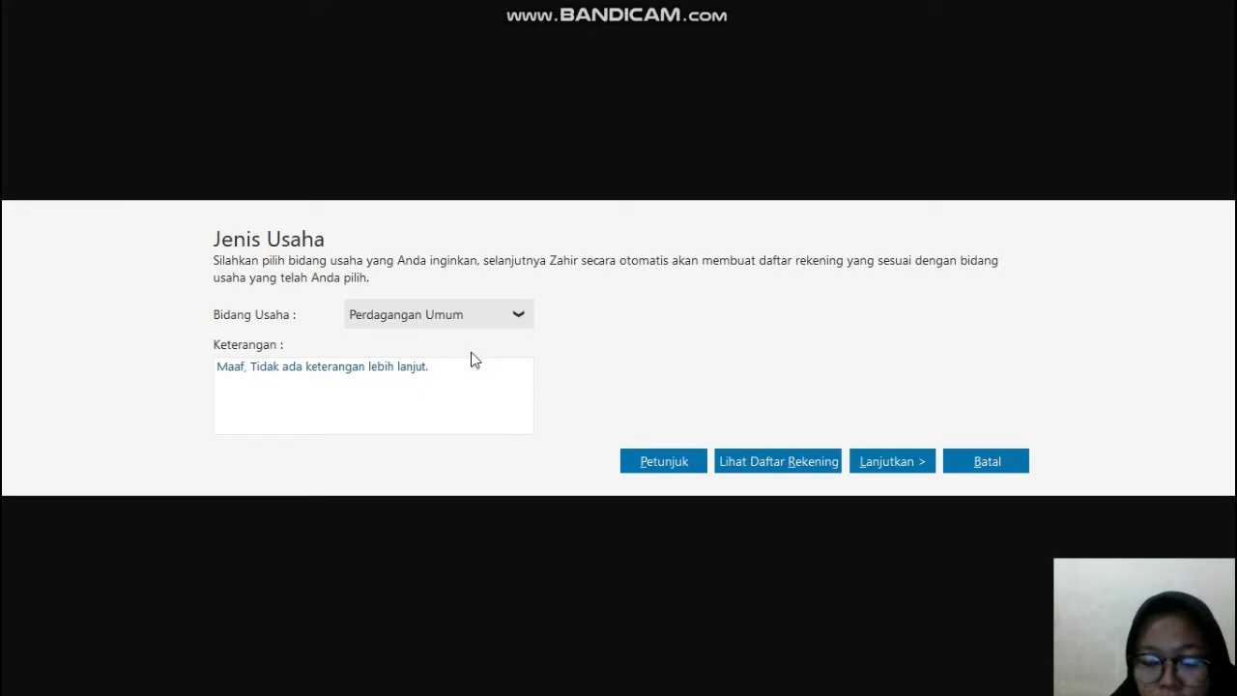
{"action": "left_click", "coordinate": [887, 462]}
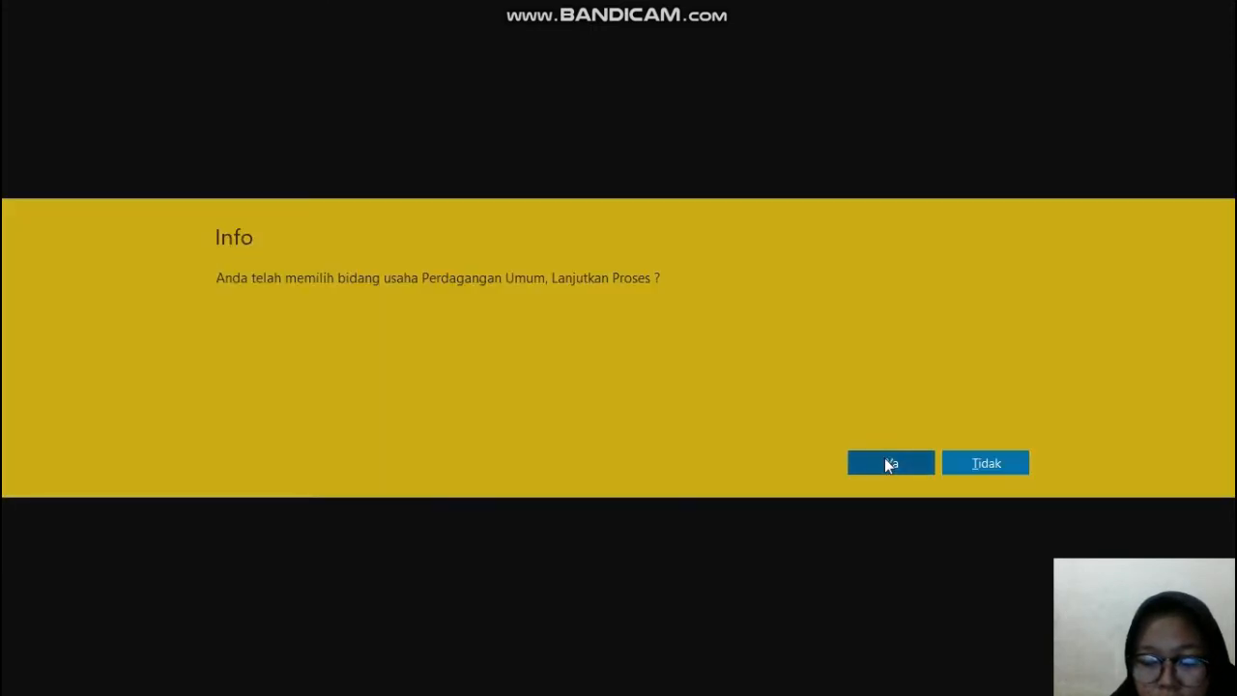
{"action": "left_click", "coordinate": [887, 464]}
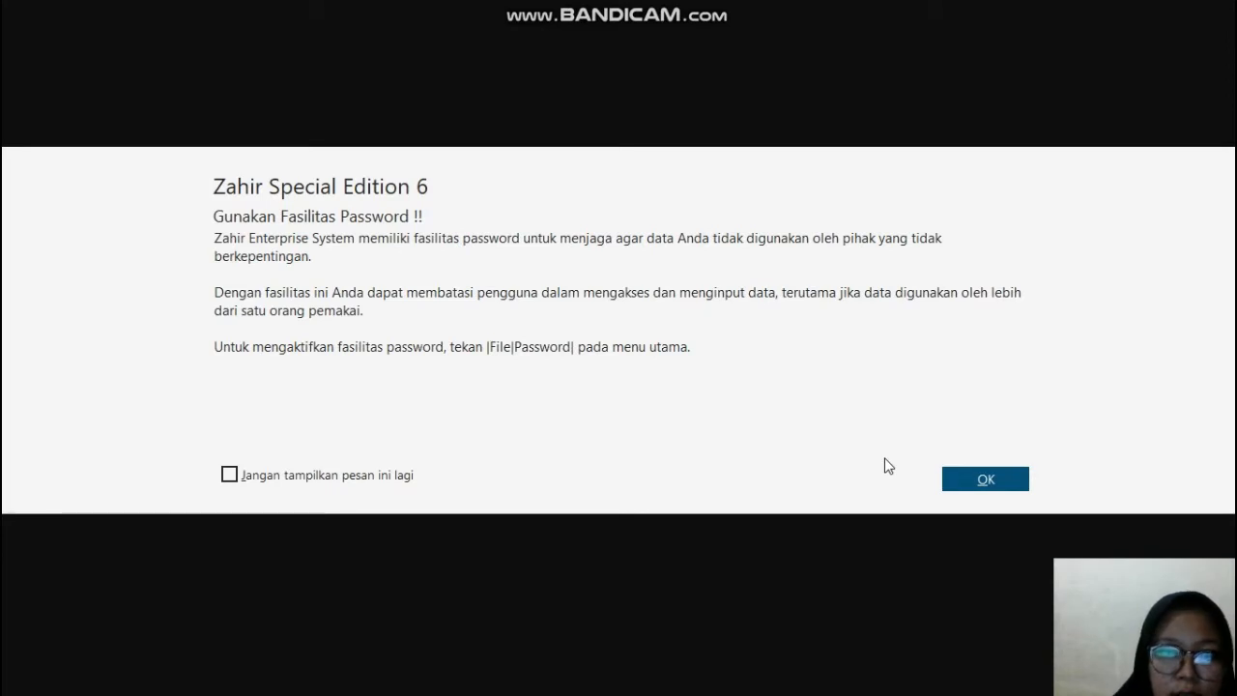
Step: Dismiss the password notice and complete the currency setup with IDR as functional currency and USD at 10,000.00 IDR as foreign currency
{"action": "left_click", "coordinate": [1013, 481]}
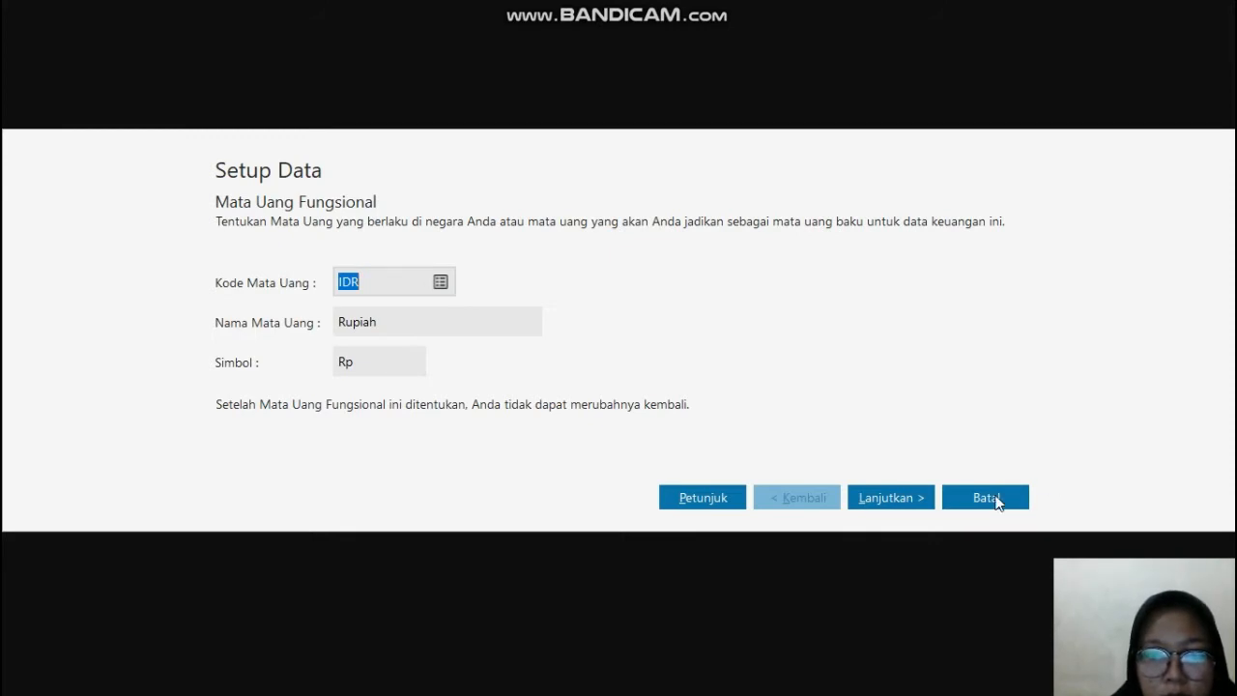
{"action": "left_click", "coordinate": [924, 494]}
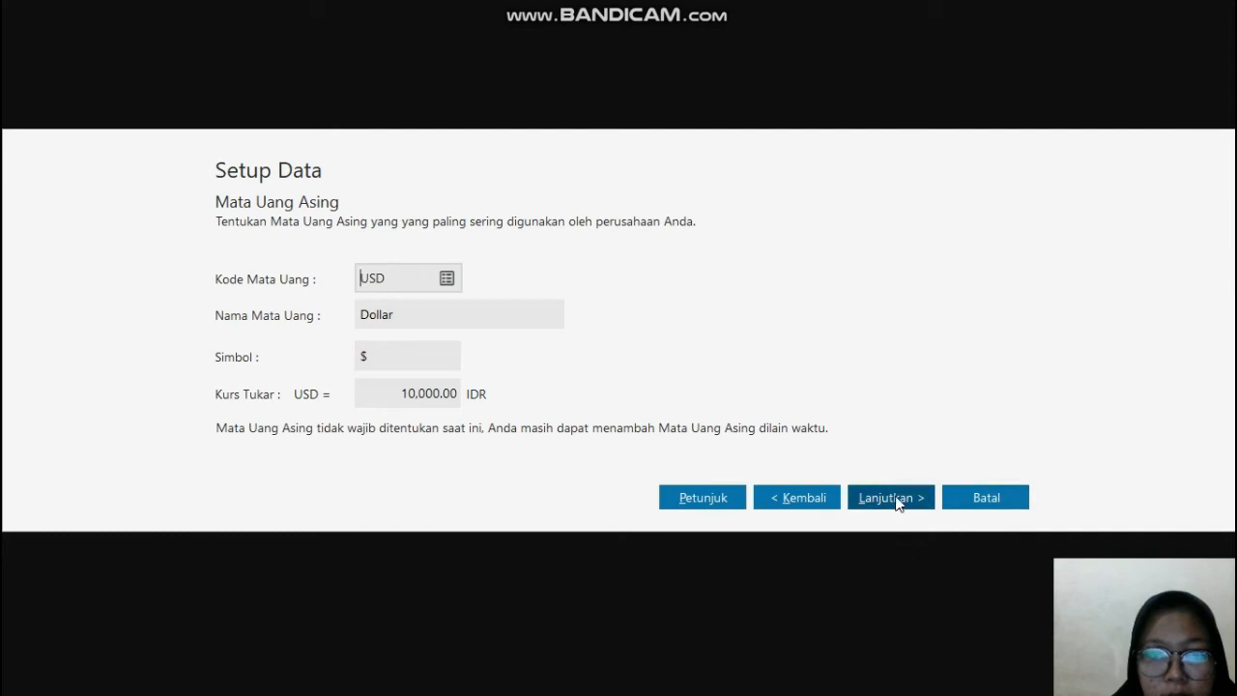
{"action": "left_click", "coordinate": [895, 499]}
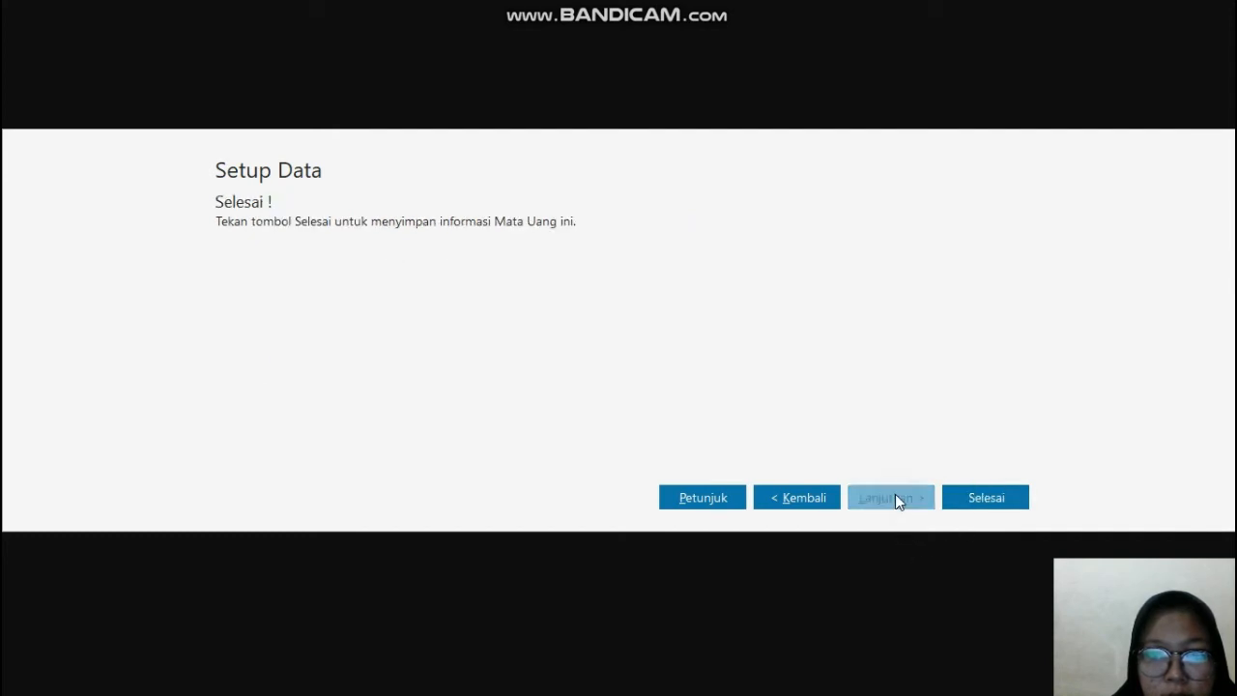
{"action": "left_click", "coordinate": [982, 501]}
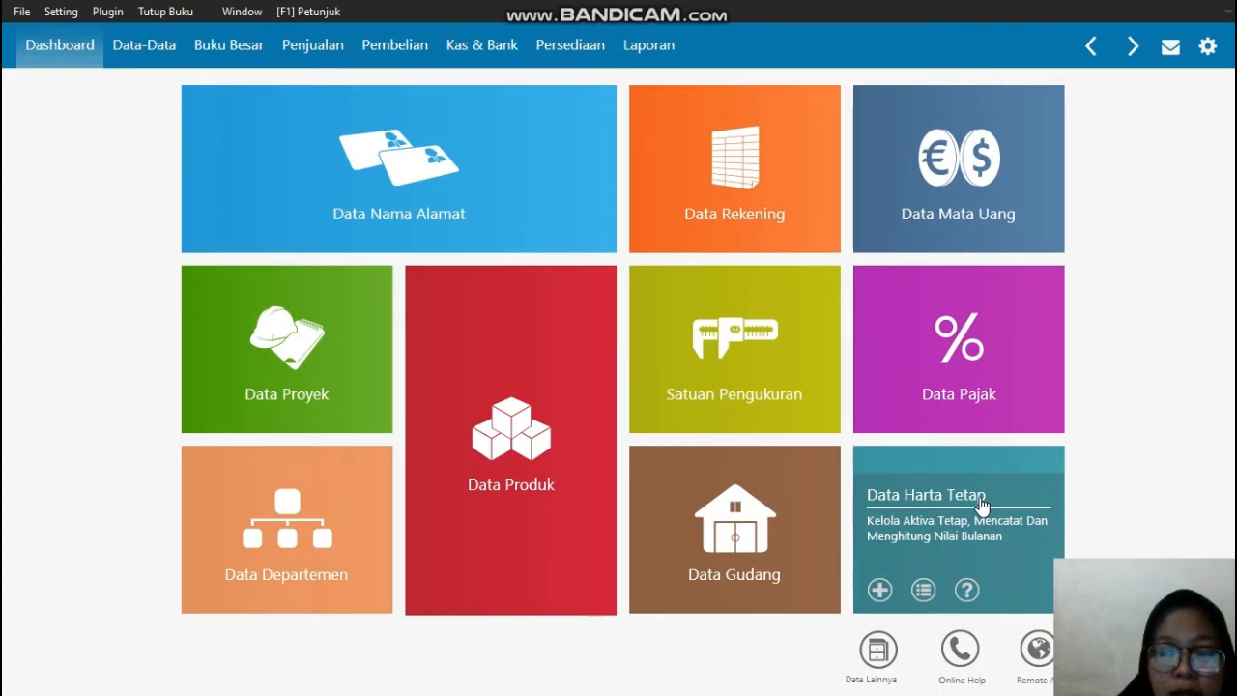
Step: Open Data Nama Alamat and start a new name and address record, placing the cursor in its ID field
{"action": "mouse_move", "coordinate": [490, 187]}
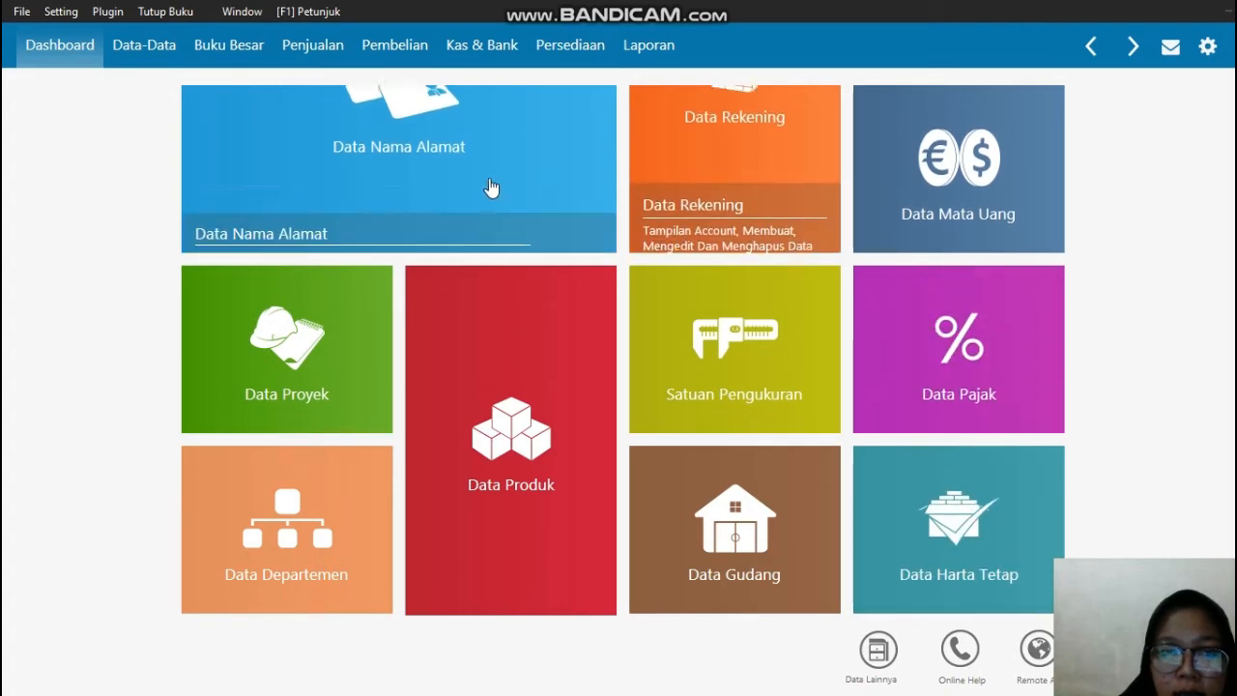
{"action": "left_click", "coordinate": [490, 188]}
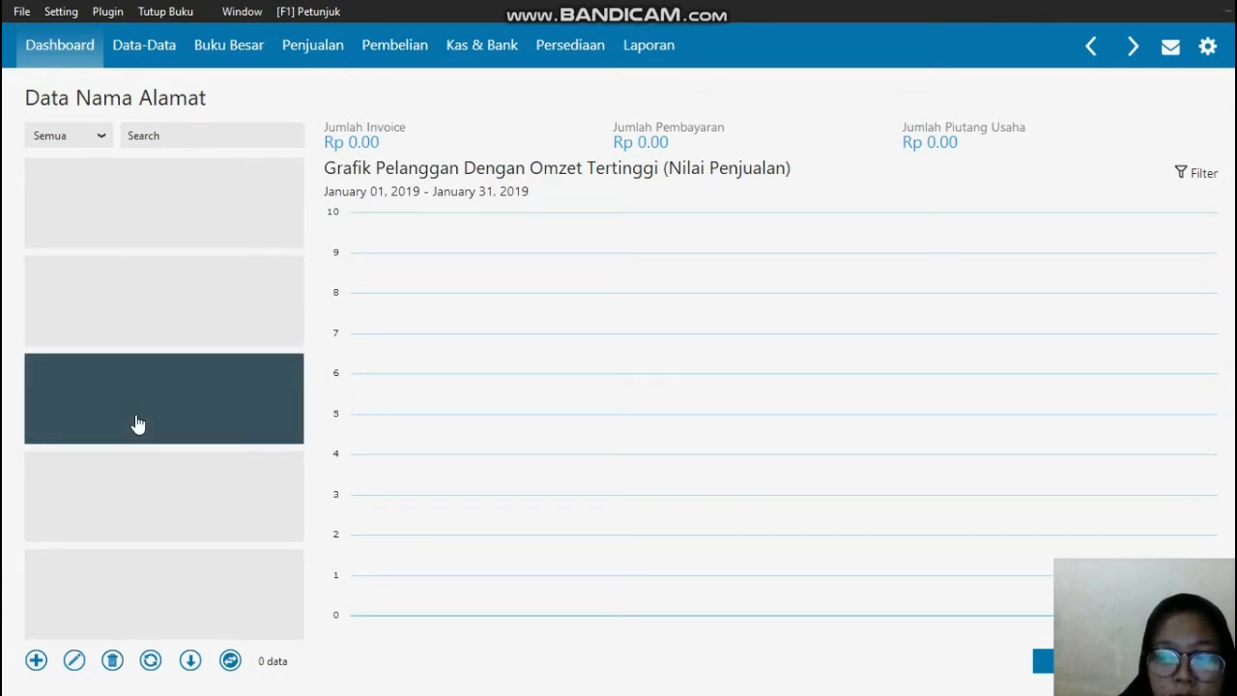
{"action": "left_click", "coordinate": [36, 661]}
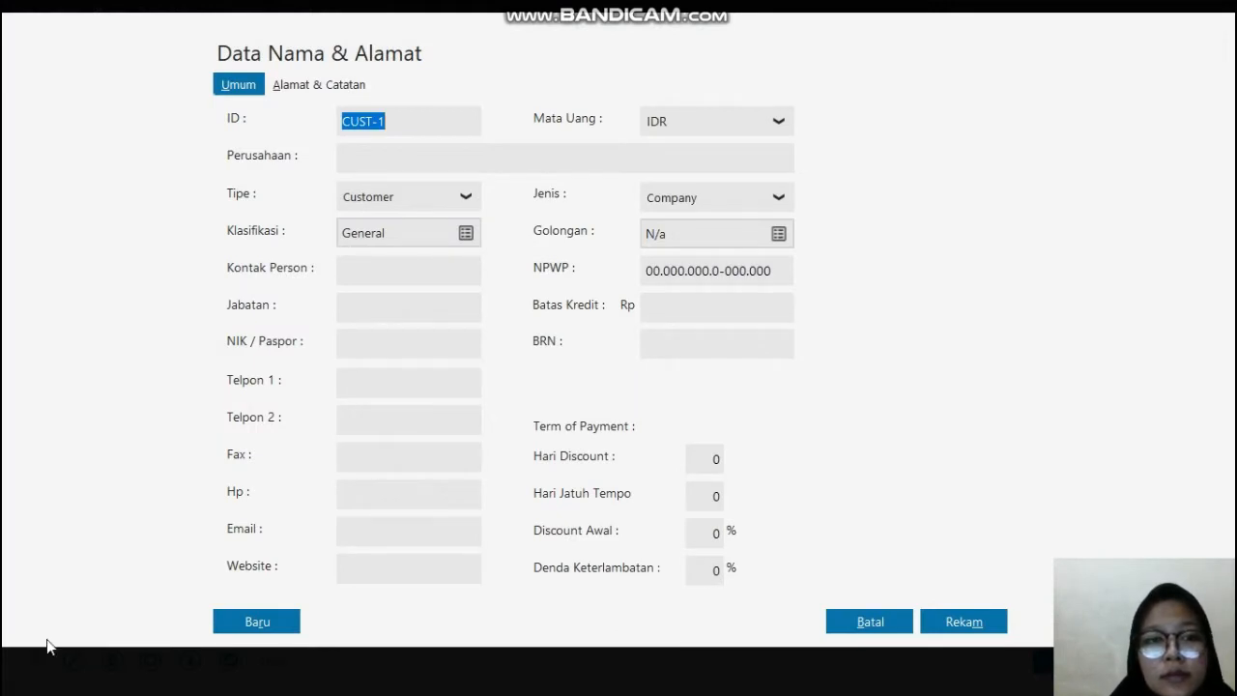
{"action": "left_click", "coordinate": [438, 121]}
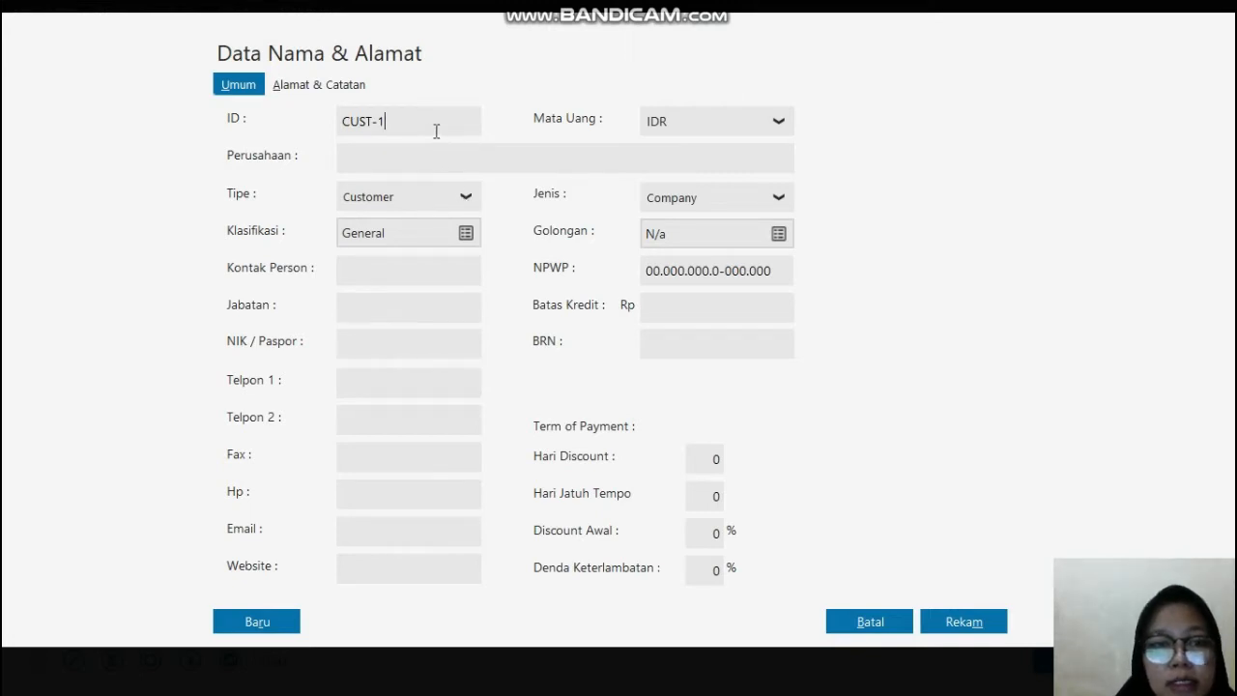
Step: Switch to the PDF in Microsoft Edge and copy the first customer's company name, RAYAN MUSLIM, PT, from the Data Pelanggan table
{"action": "key", "text": "super"}
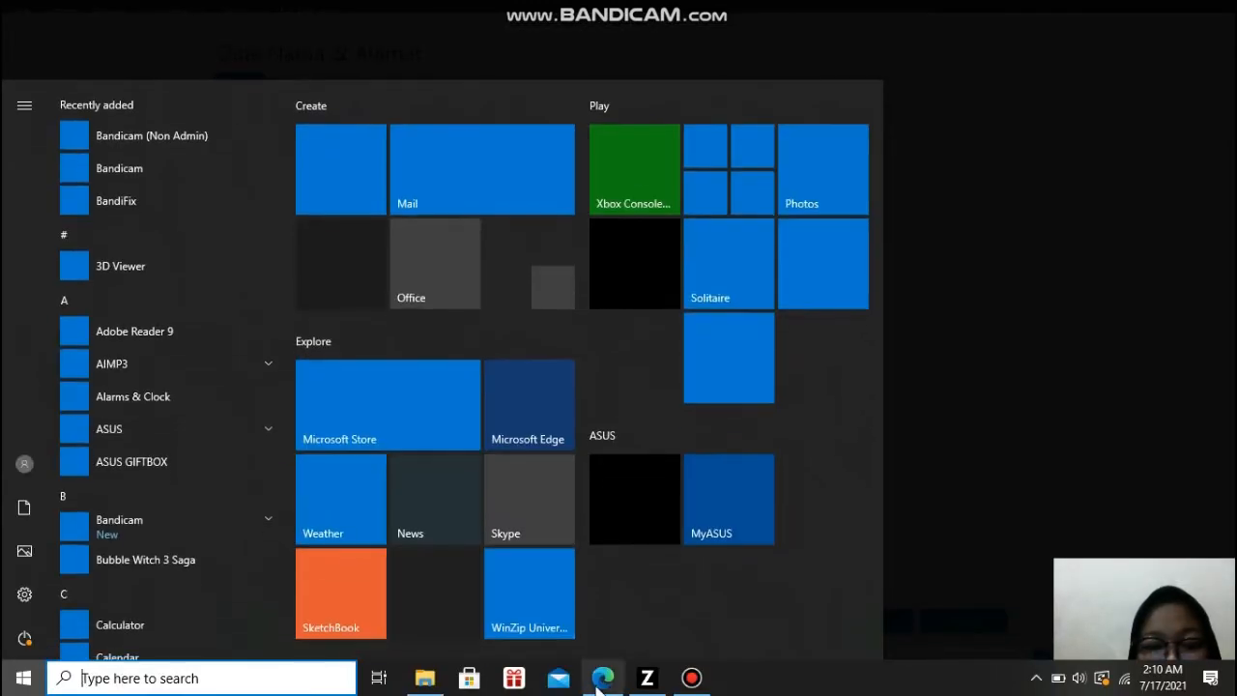
{"action": "left_click", "coordinate": [601, 678]}
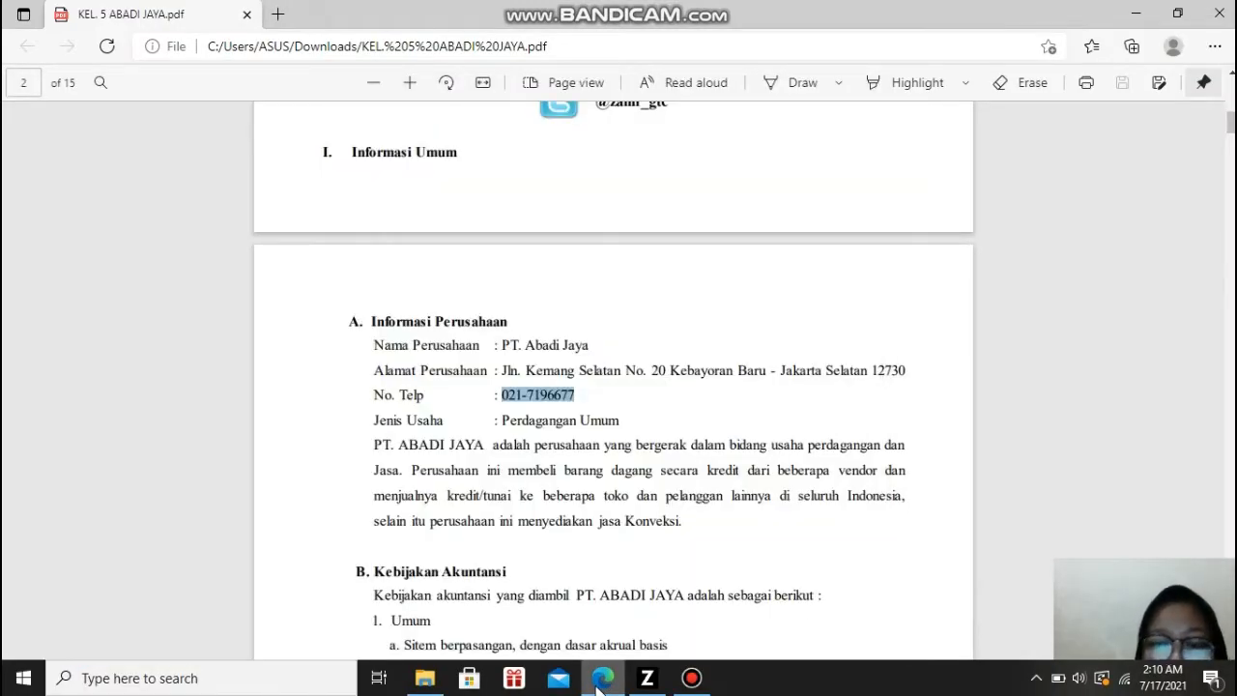
{"action": "scroll", "coordinate": [598, 689], "scroll_direction": "down", "scroll_amount": 8}
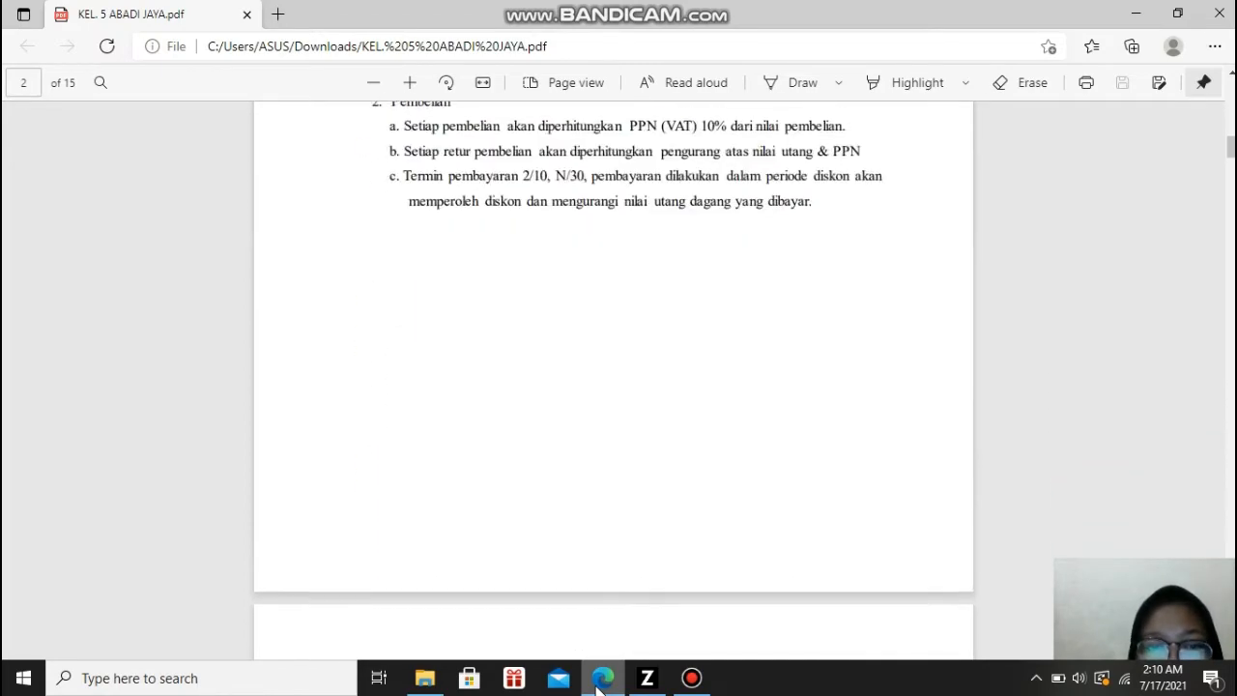
{"action": "scroll", "coordinate": [597, 686], "scroll_direction": "down", "scroll_amount": 10}
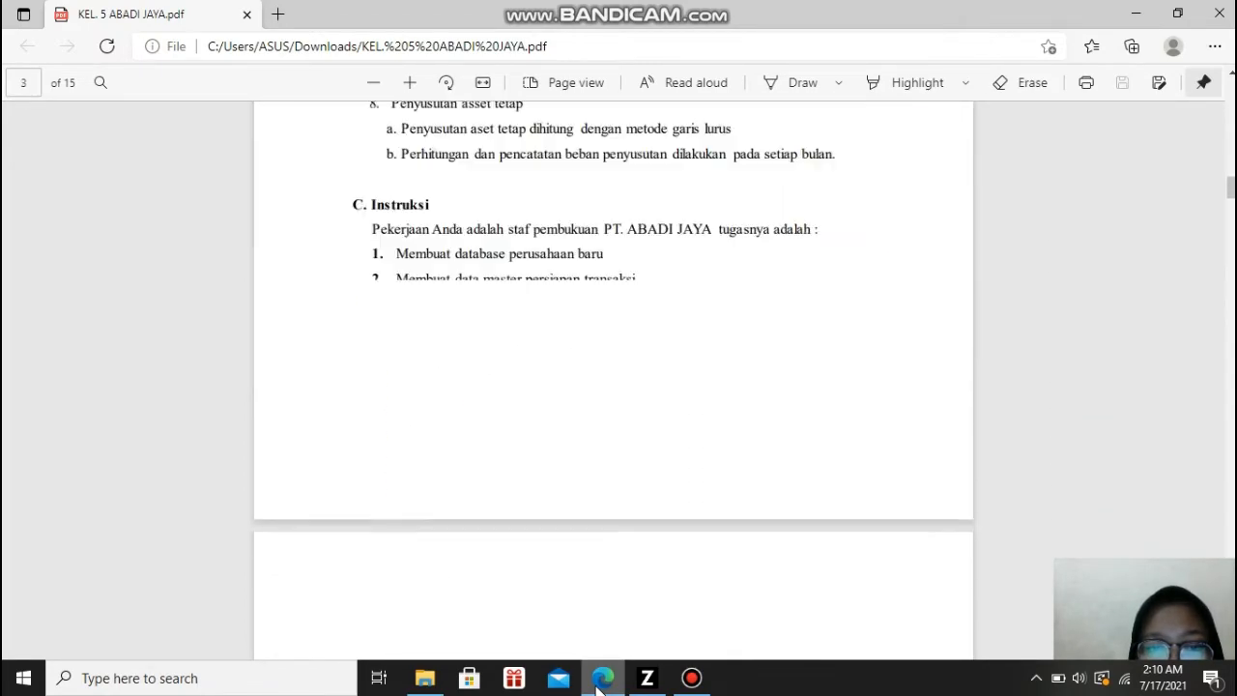
{"action": "scroll", "coordinate": [597, 686], "scroll_direction": "down", "scroll_amount": 5}
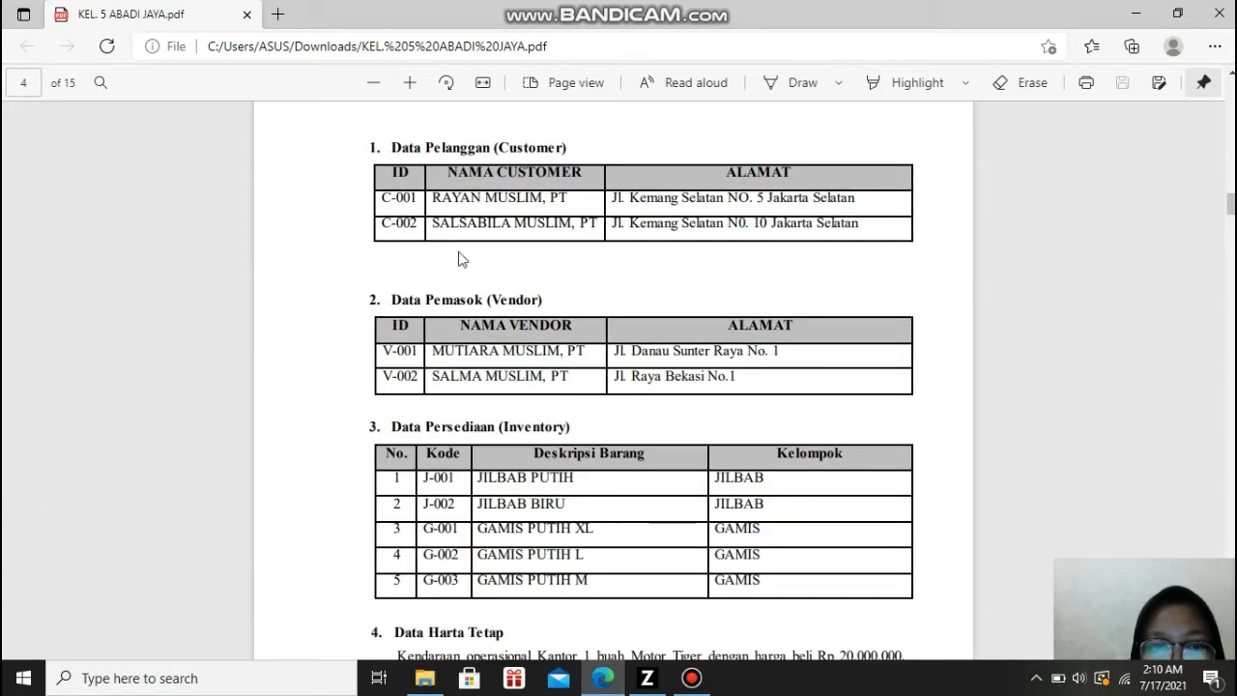
{"action": "left_click_drag", "start_coordinate": [430, 197], "coordinate": [567, 201]}
{"action": "key", "text": "ctrl+c"}
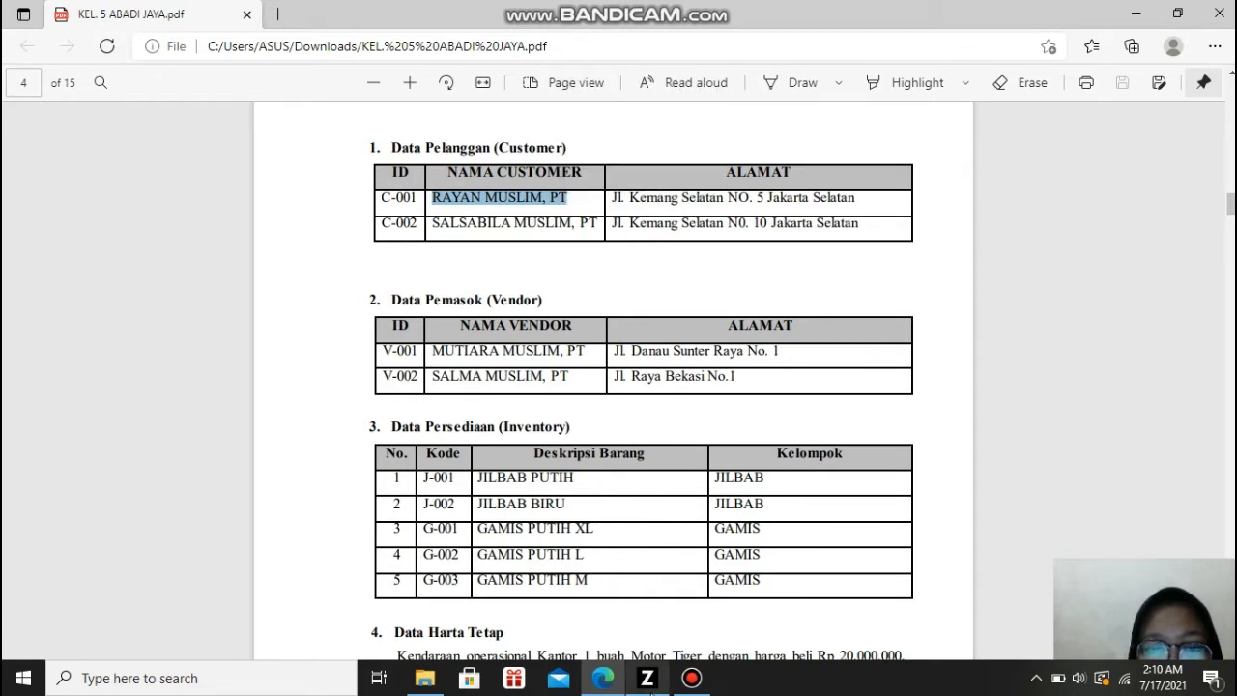
Step: Back in Zahir Accounting, replace the default ID with the first customer's ID and paste RAYAN MUSLIM, PT as Perusahaan
{"action": "left_click", "coordinate": [648, 679]}
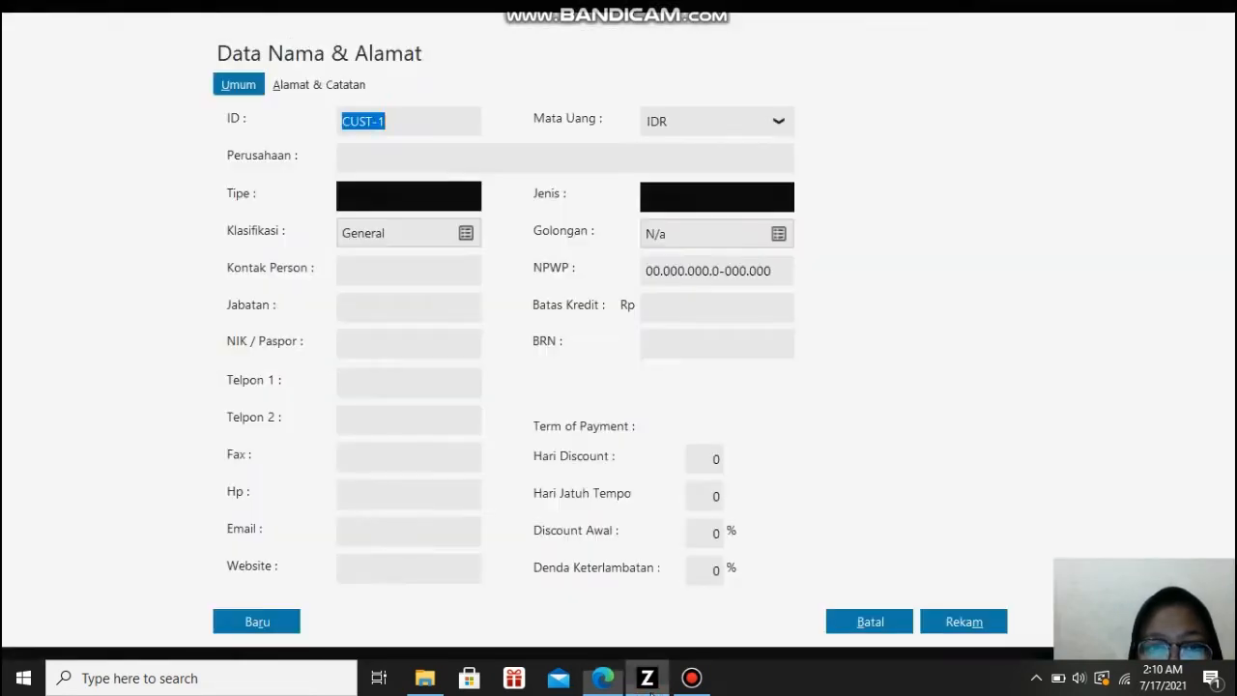
{"action": "left_click", "coordinate": [460, 123]}
{"action": "key", "text": "BackSpace"}
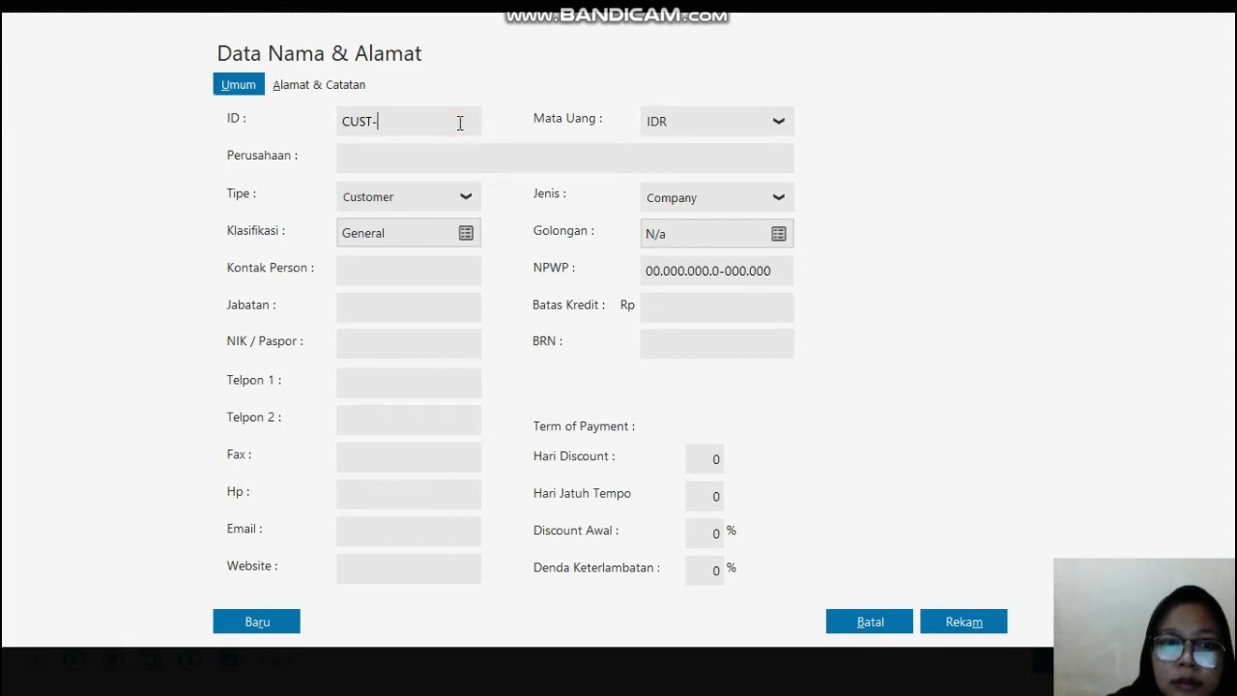
{"action": "key", "text": "BackSpace"}
{"action": "key", "text": "BackSpace"}
{"action": "key", "text": "BackSpace"}
{"action": "key", "text": "BackSpace"}
{"action": "key", "text": "BackSpace"}
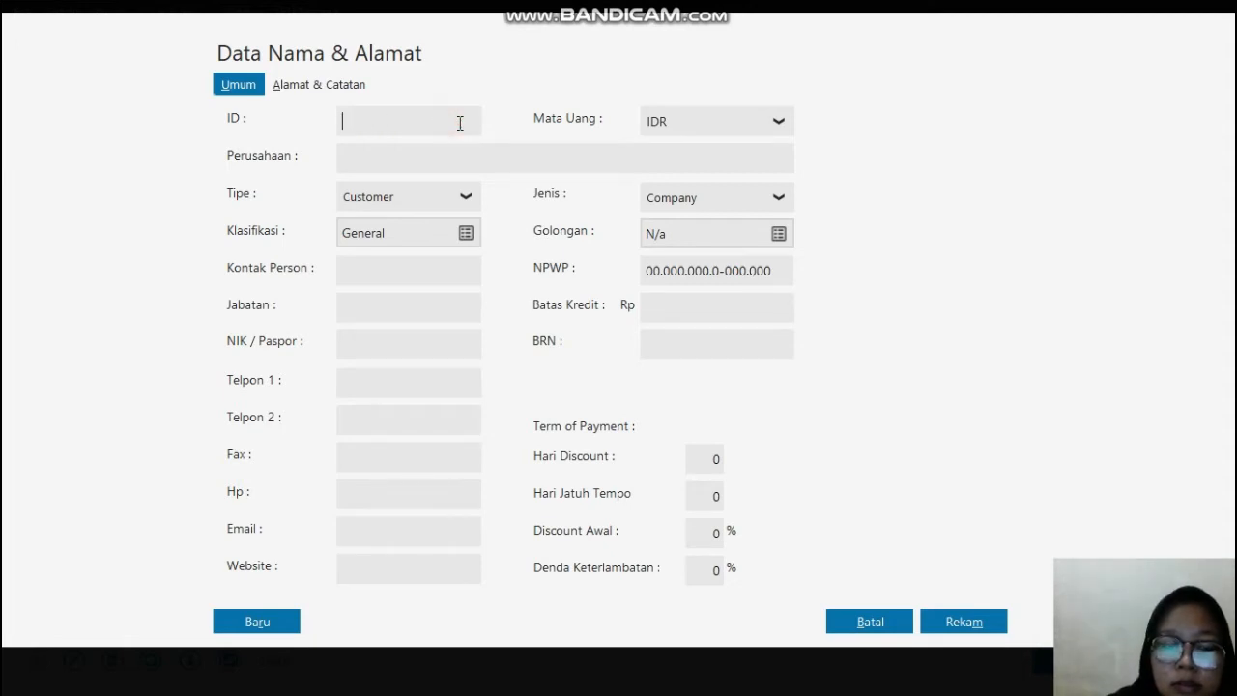
{"action": "type", "text": "C"}
{"action": "type", "text": "-000"}
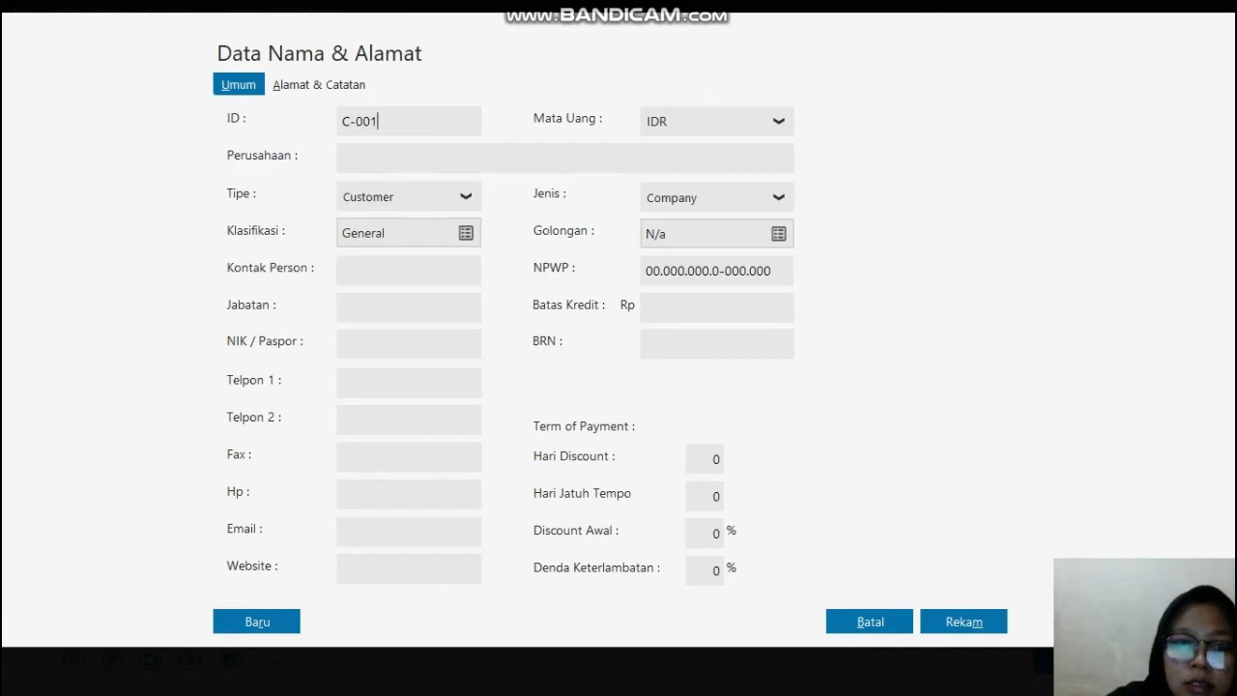
{"action": "left_click", "coordinate": [459, 165]}
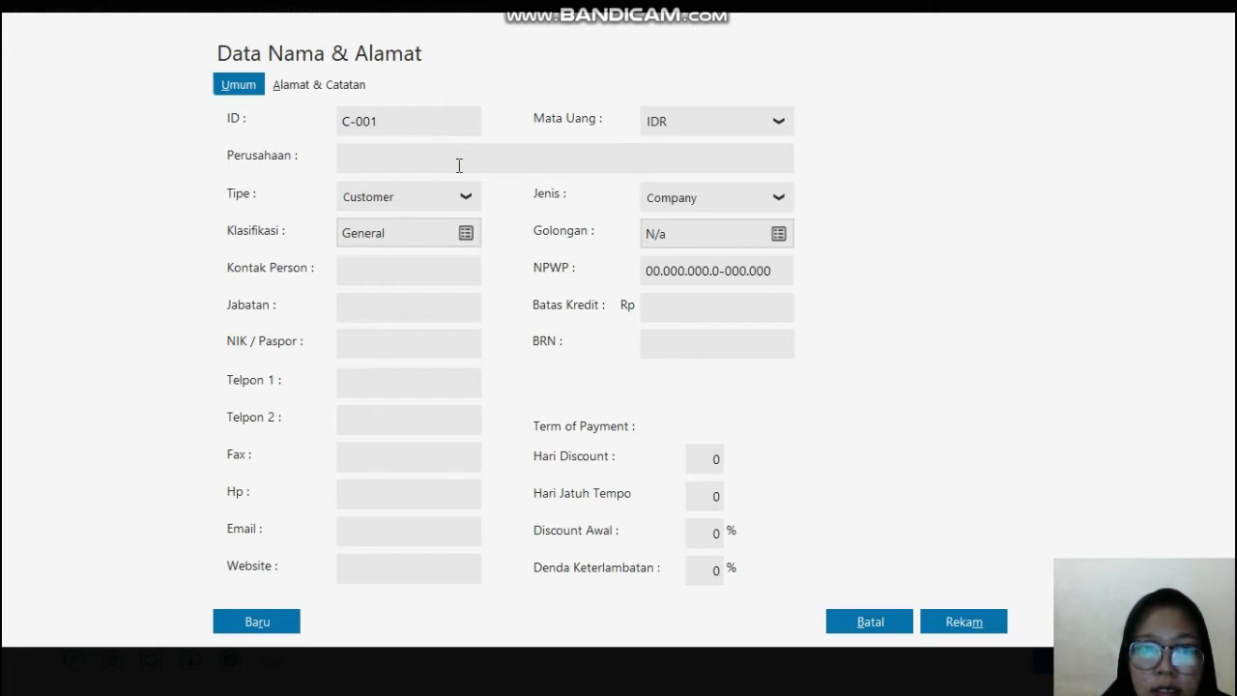
{"action": "key", "text": "ctrl+v"}
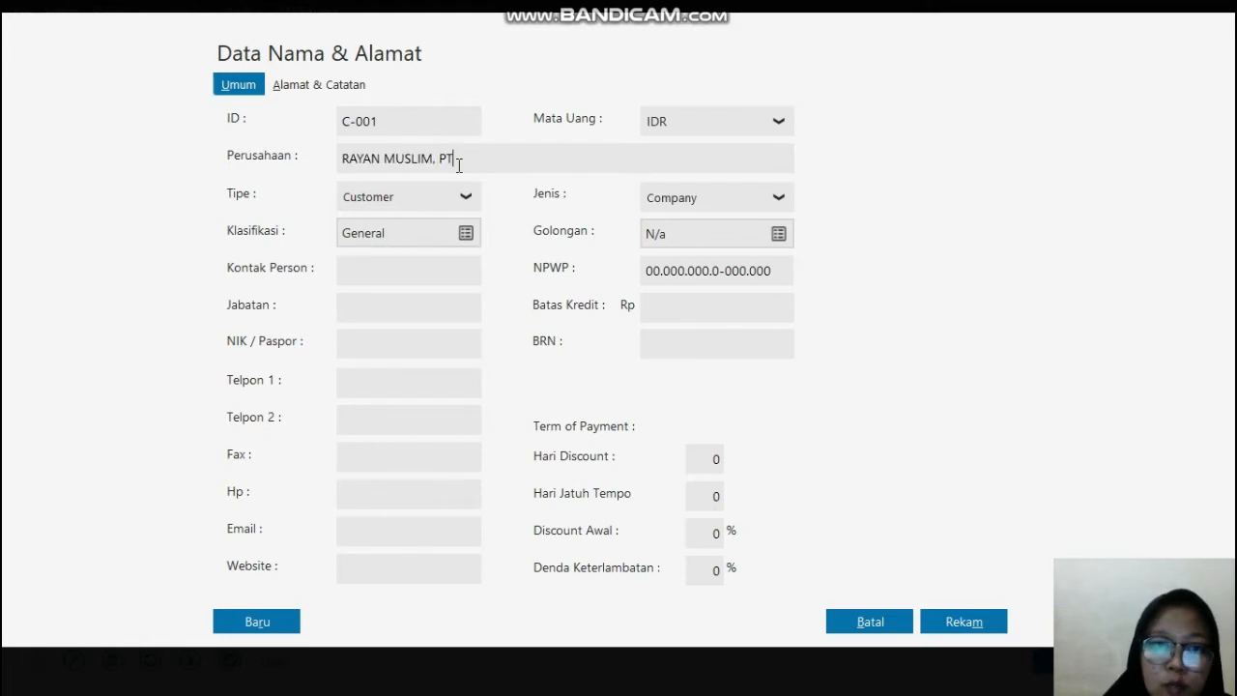
Step: Copy the first customer's address from the PDF in Edge into Alamat in Zahir, and save the record despite the incomplete NPWP / NIK
{"action": "left_click", "coordinate": [324, 85]}
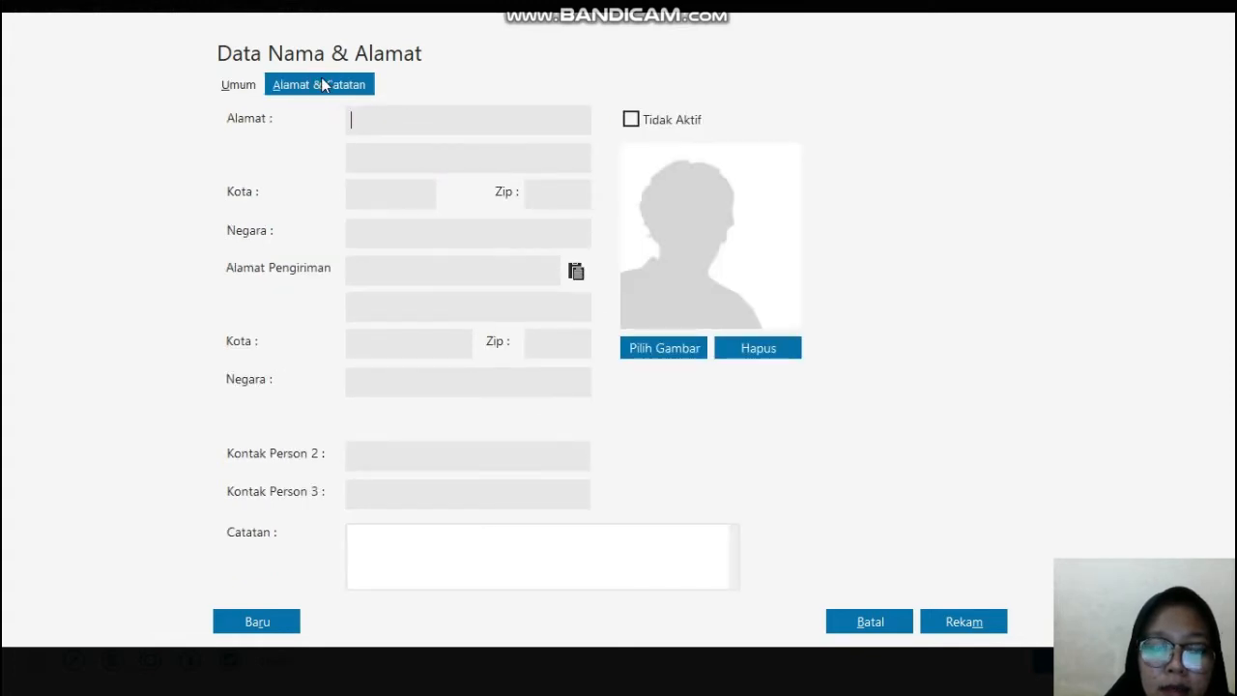
{"action": "key", "text": "super"}
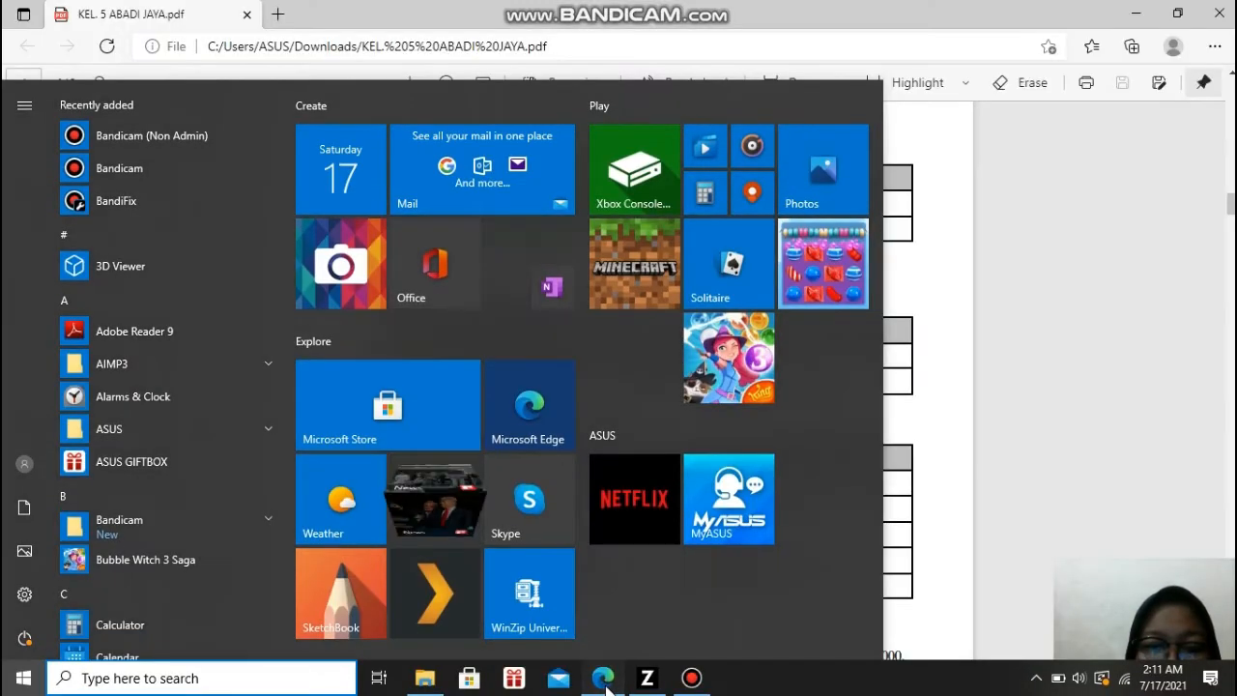
{"action": "left_click", "coordinate": [603, 679]}
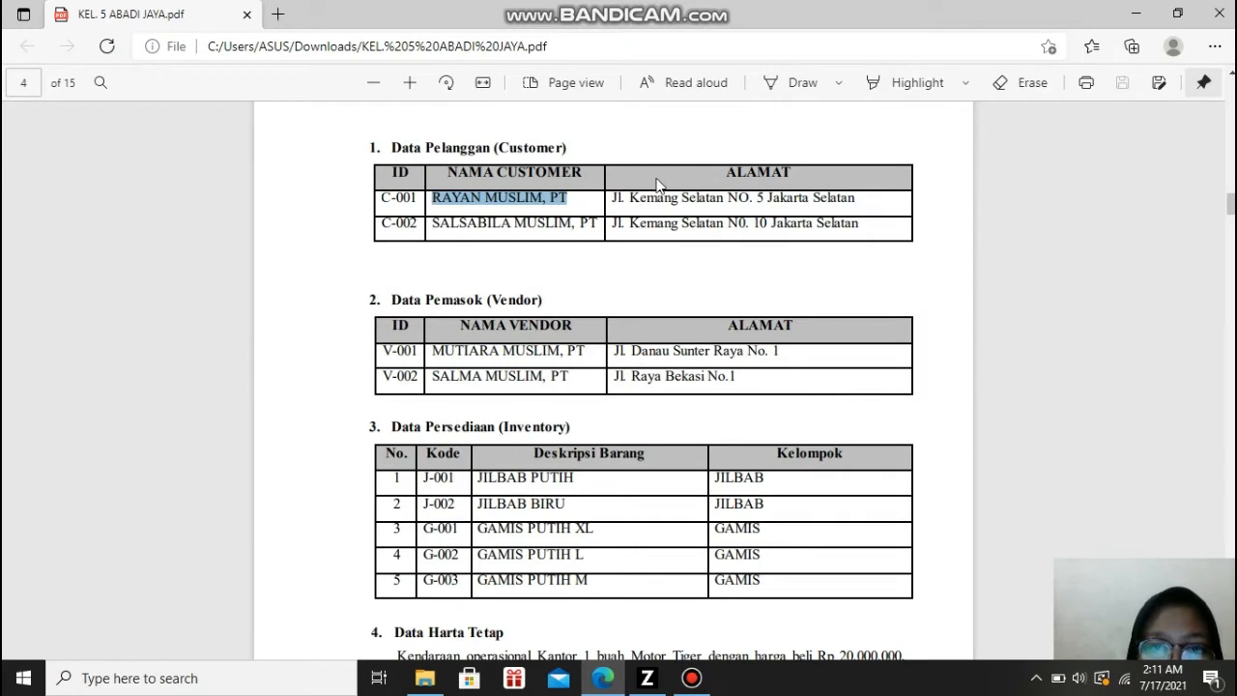
{"action": "left_click_drag", "start_coordinate": [615, 200], "coordinate": [860, 205]}
{"action": "key", "text": "ctrl+c"}
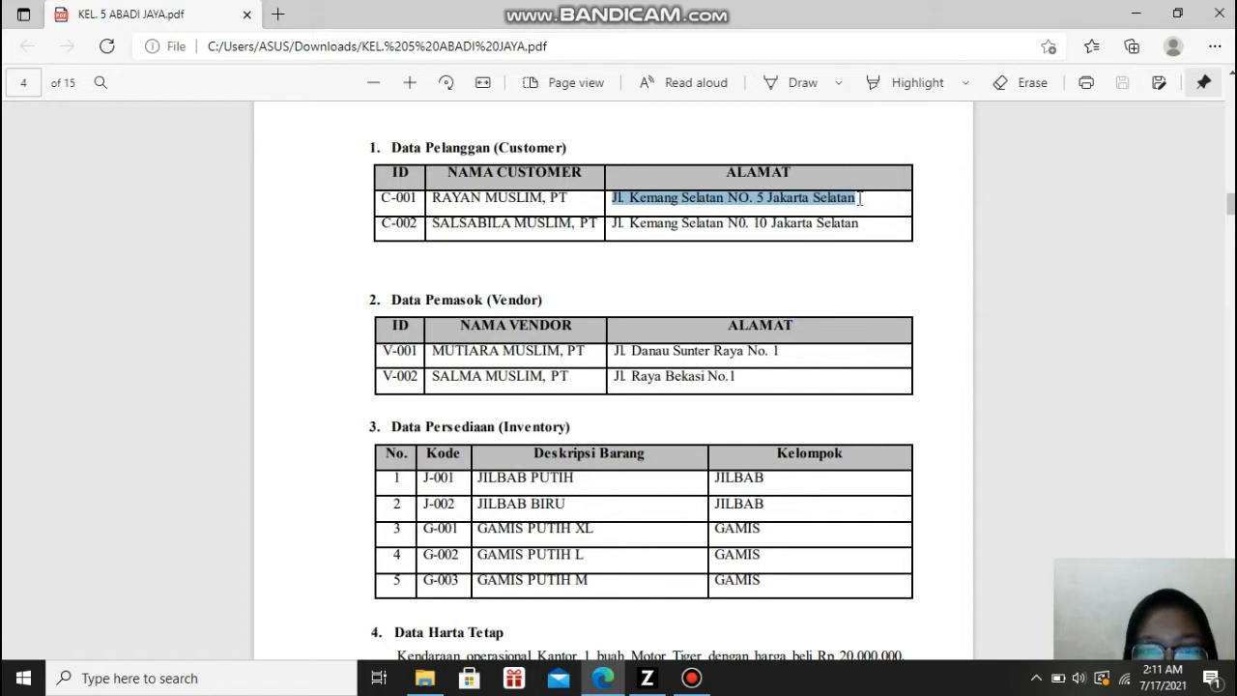
{"action": "left_click", "coordinate": [648, 678]}
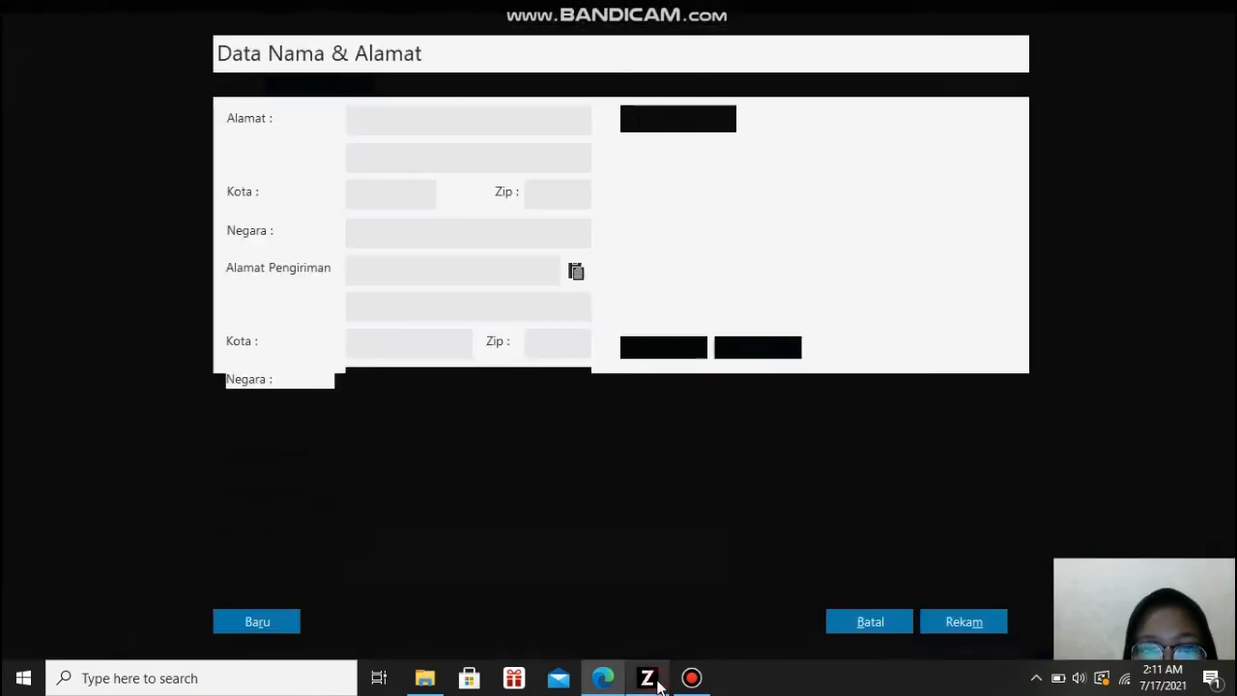
{"action": "left_click", "coordinate": [509, 126]}
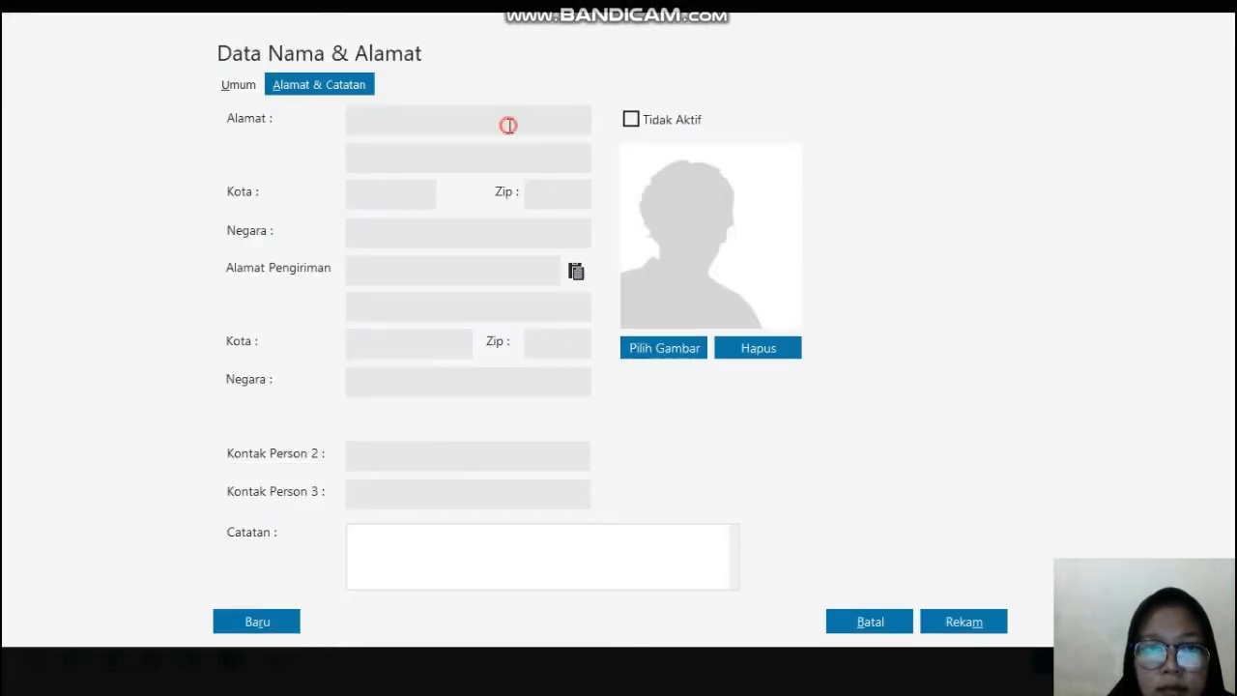
{"action": "key", "text": "ctrl+v"}
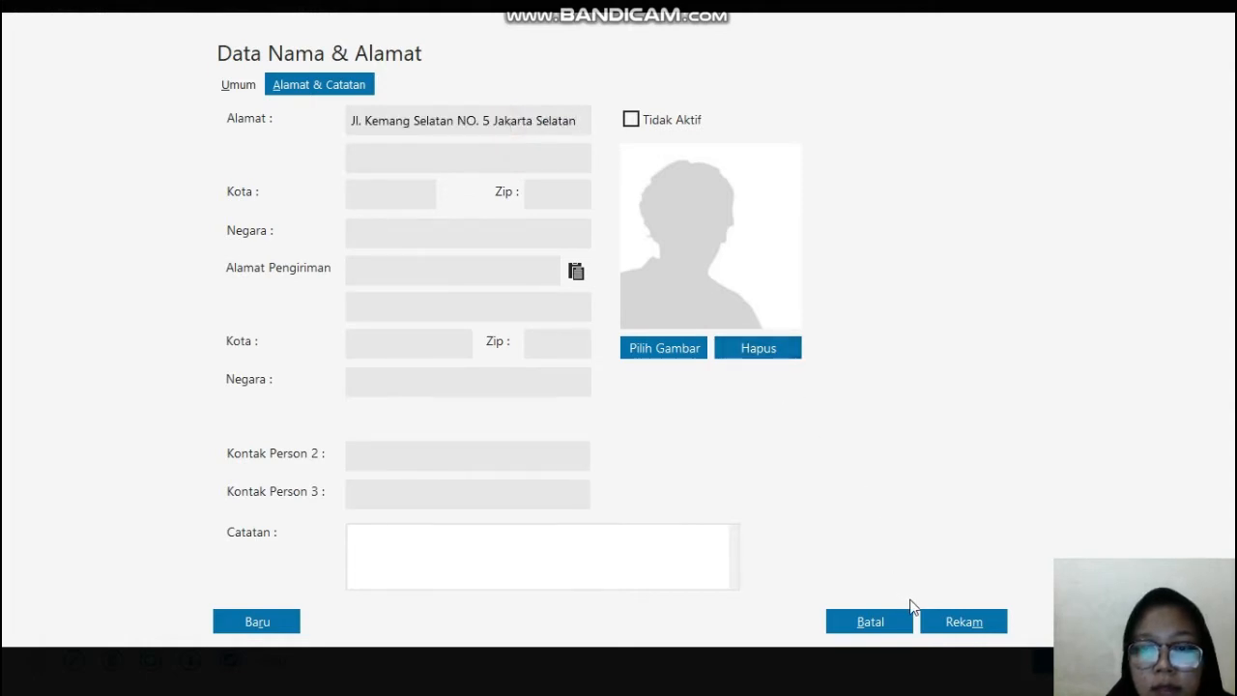
{"action": "left_click", "coordinate": [939, 621]}
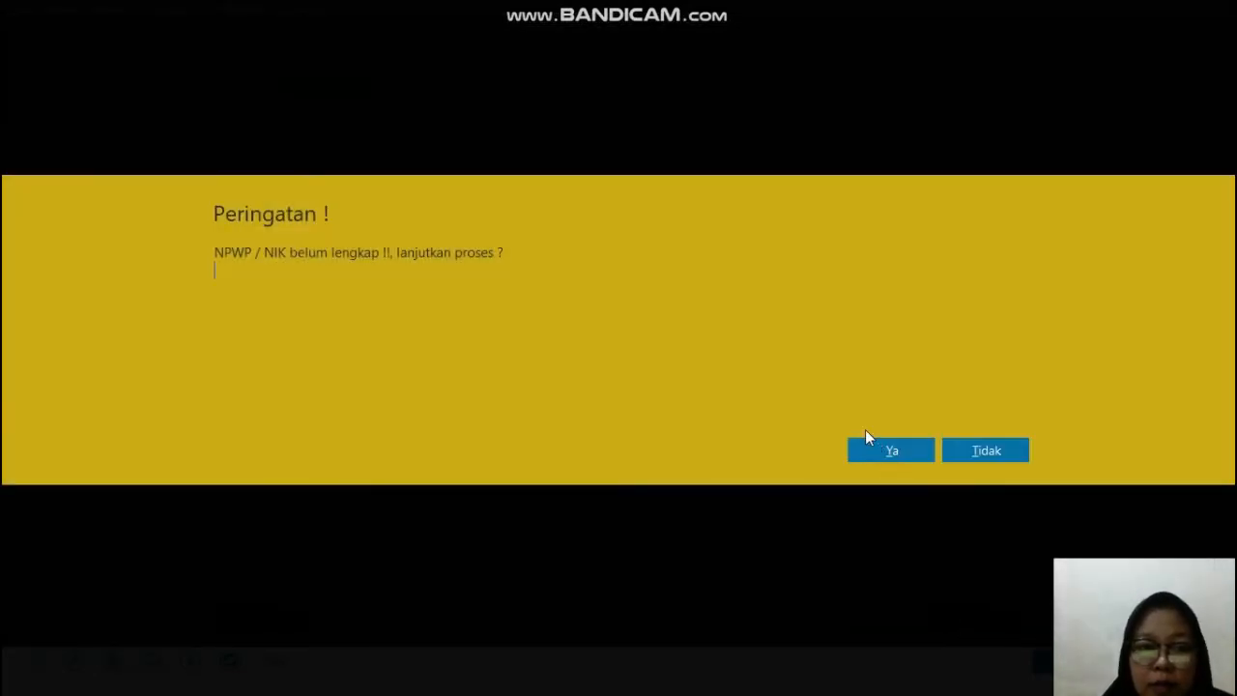
{"action": "left_click", "coordinate": [891, 449]}
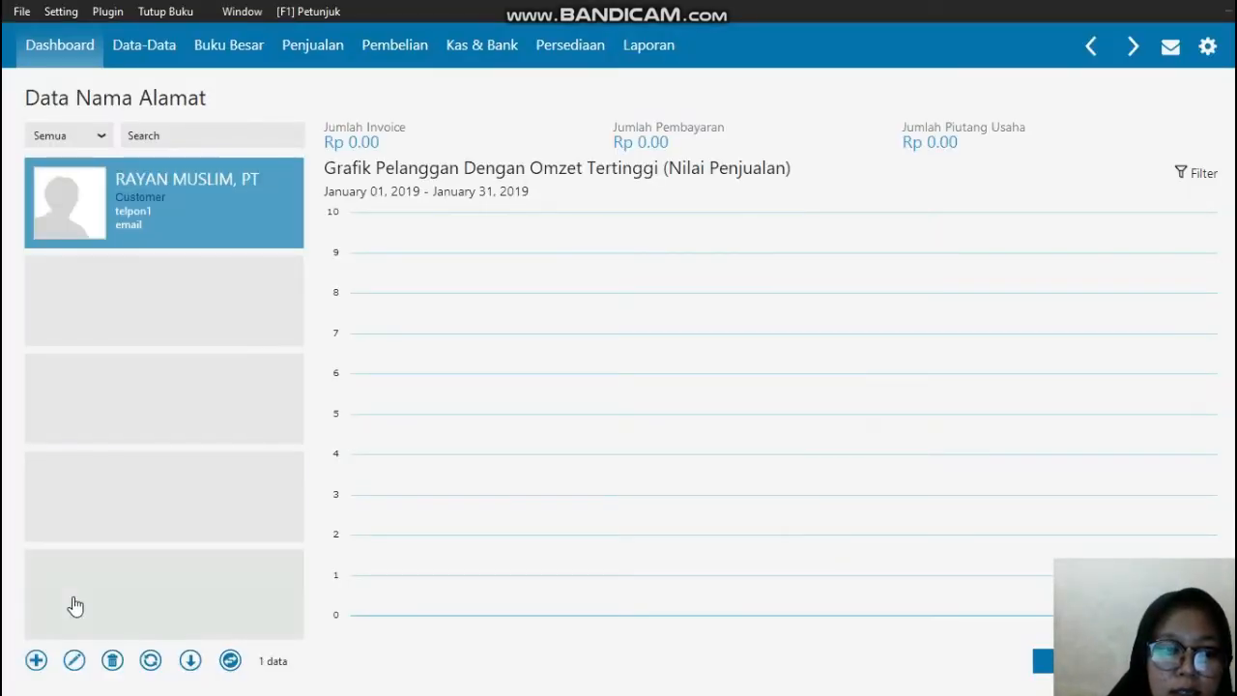
Step: Start another name and address record and replace its default ID with the second customer's ID from the PDF
{"action": "left_click", "coordinate": [37, 665]}
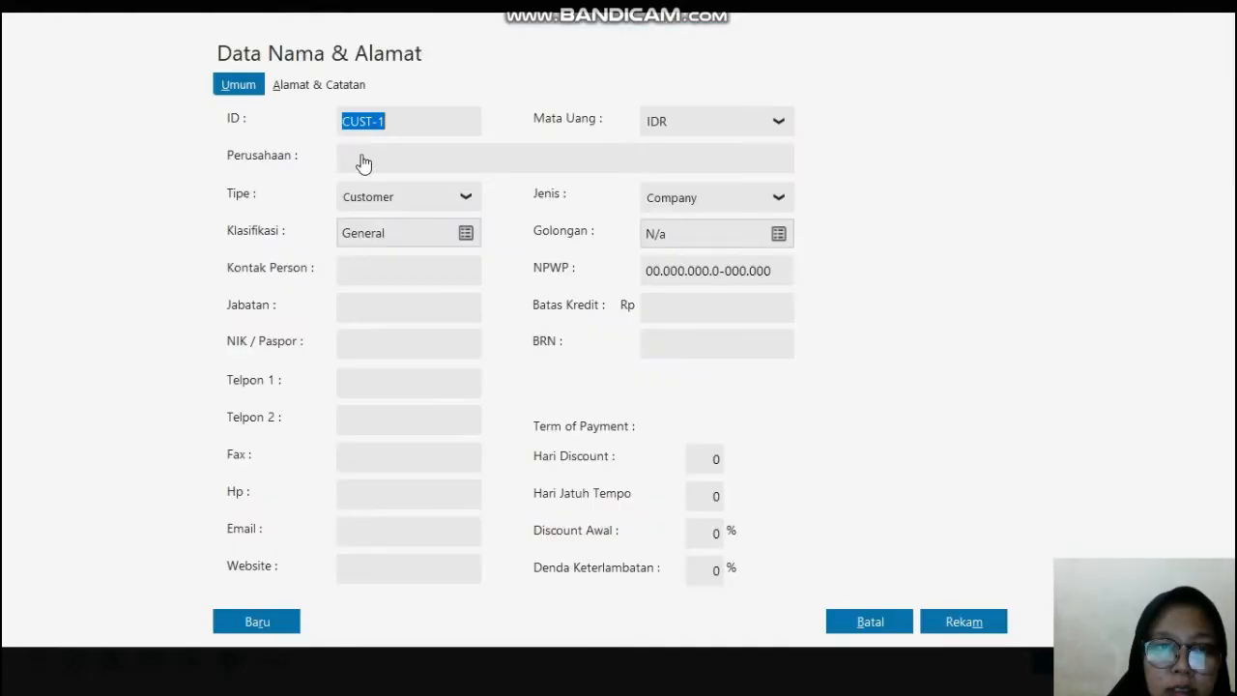
{"action": "left_click", "coordinate": [410, 124]}
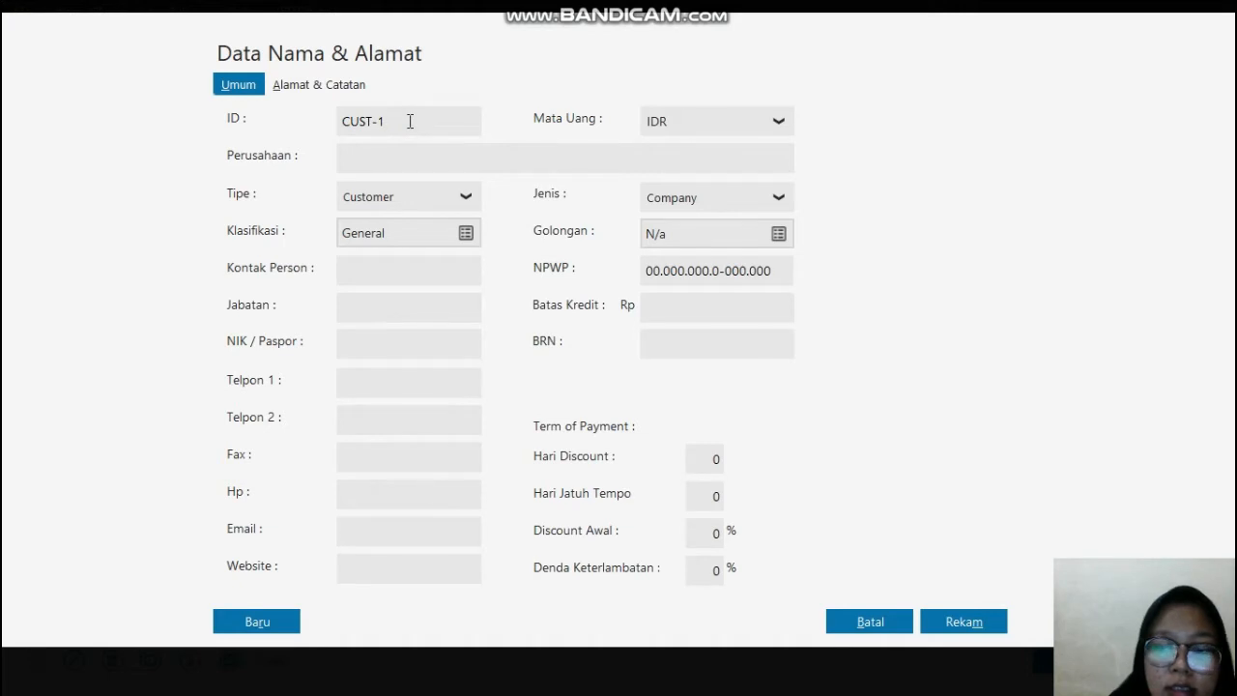
{"action": "key", "text": "BackSpace"}
{"action": "key", "text": "BackSpace"}
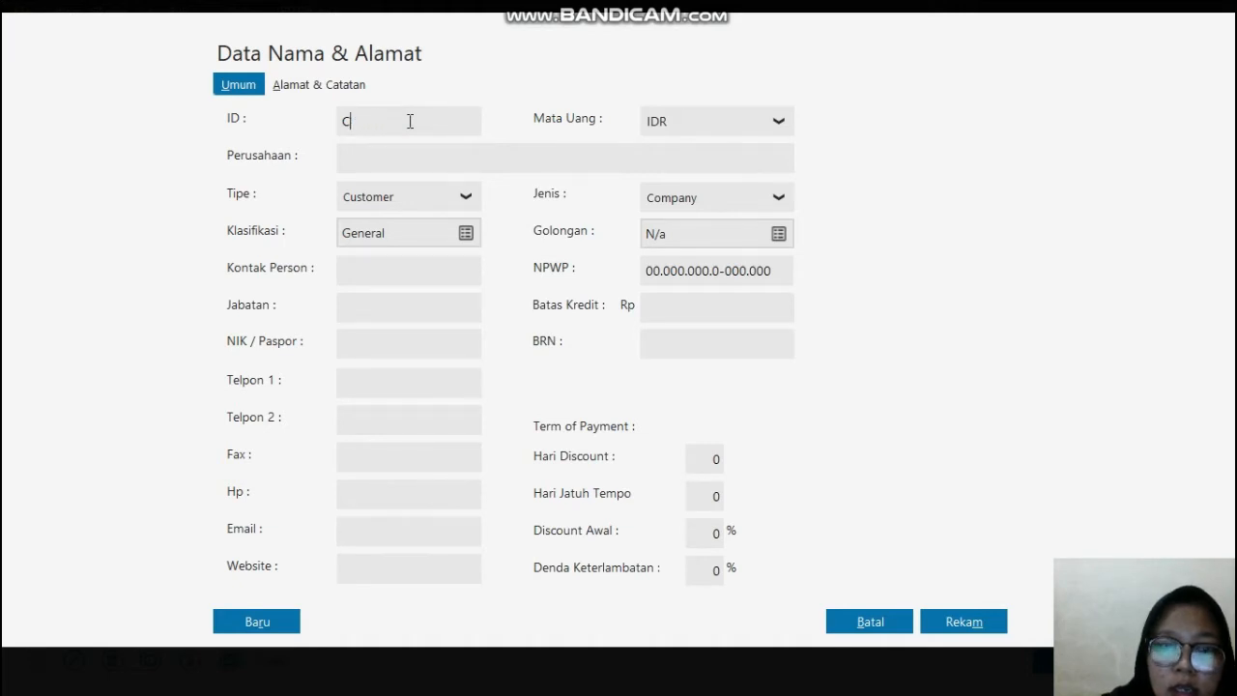
{"action": "type", "text": "-002"}
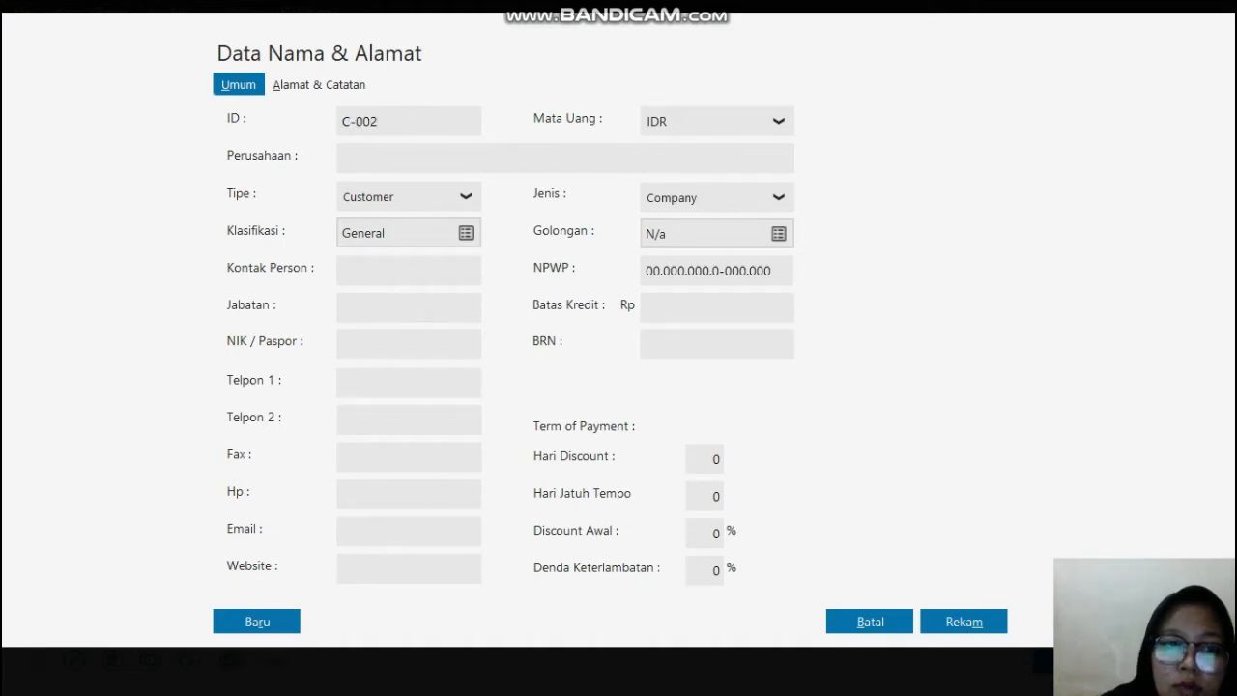
Step: Copy the second customer's name, SALSABILA MUSLIM, PT, from the PDF in Edge and paste it as Perusahaan in Zahir
{"action": "left_click", "coordinate": [392, 163]}
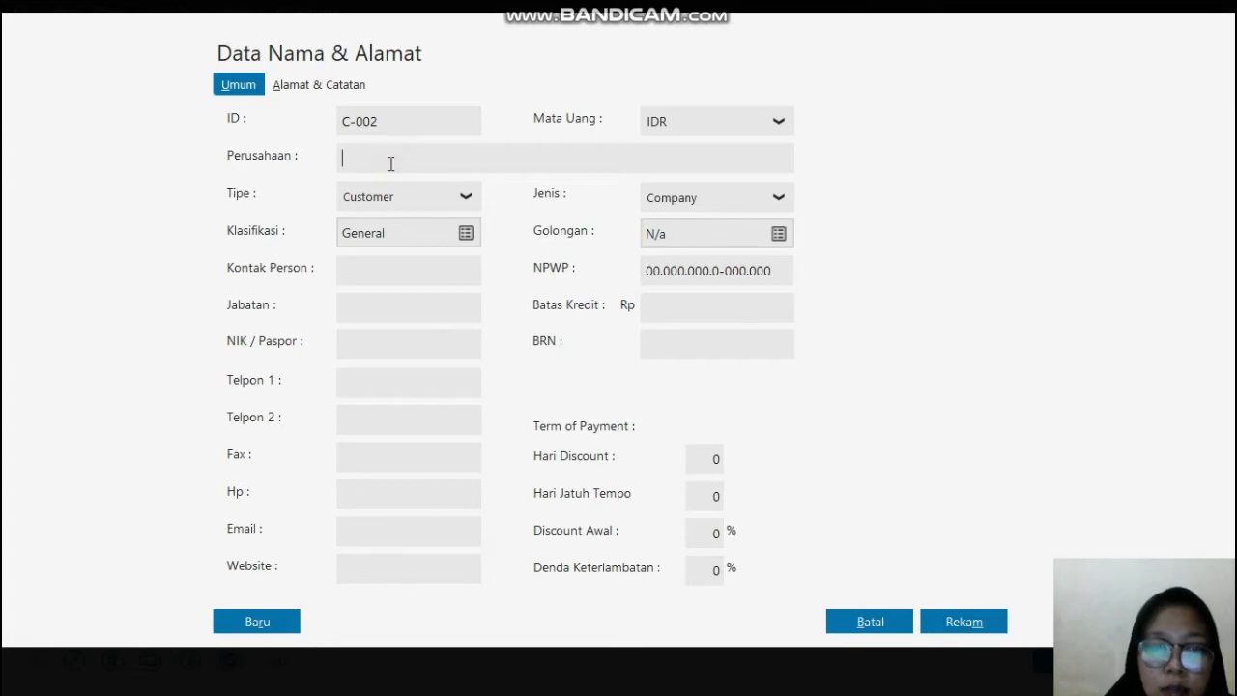
{"action": "key", "text": "super"}
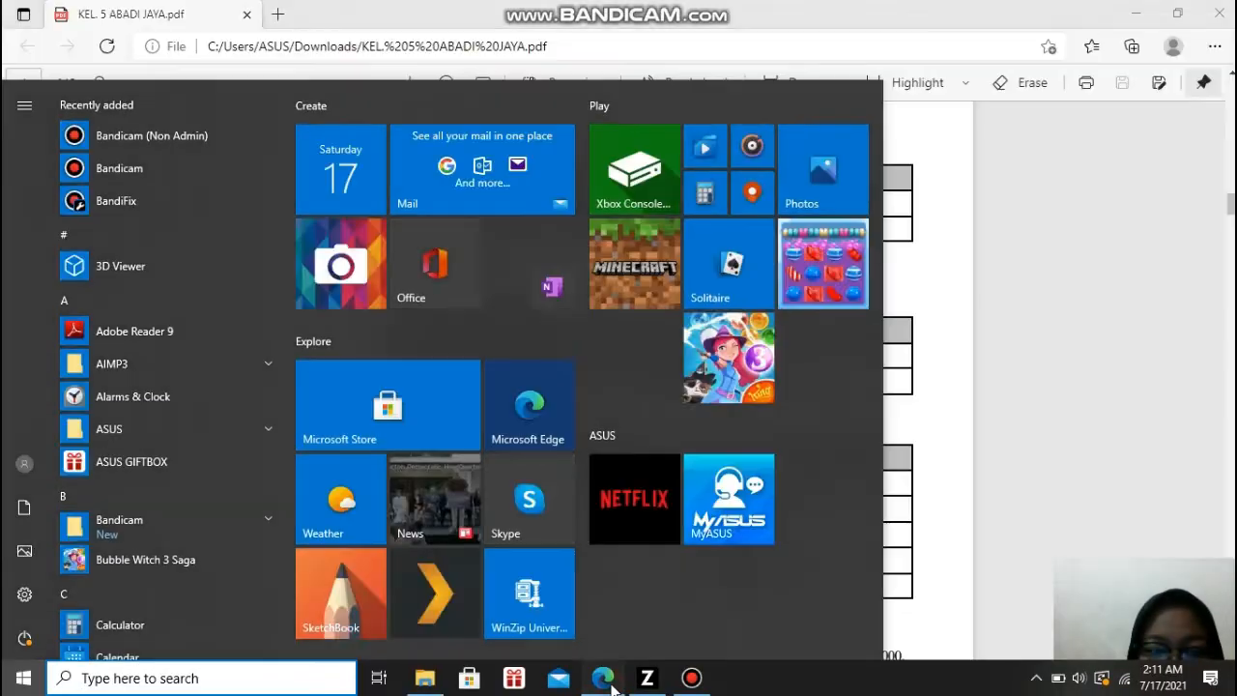
{"action": "left_click", "coordinate": [603, 679]}
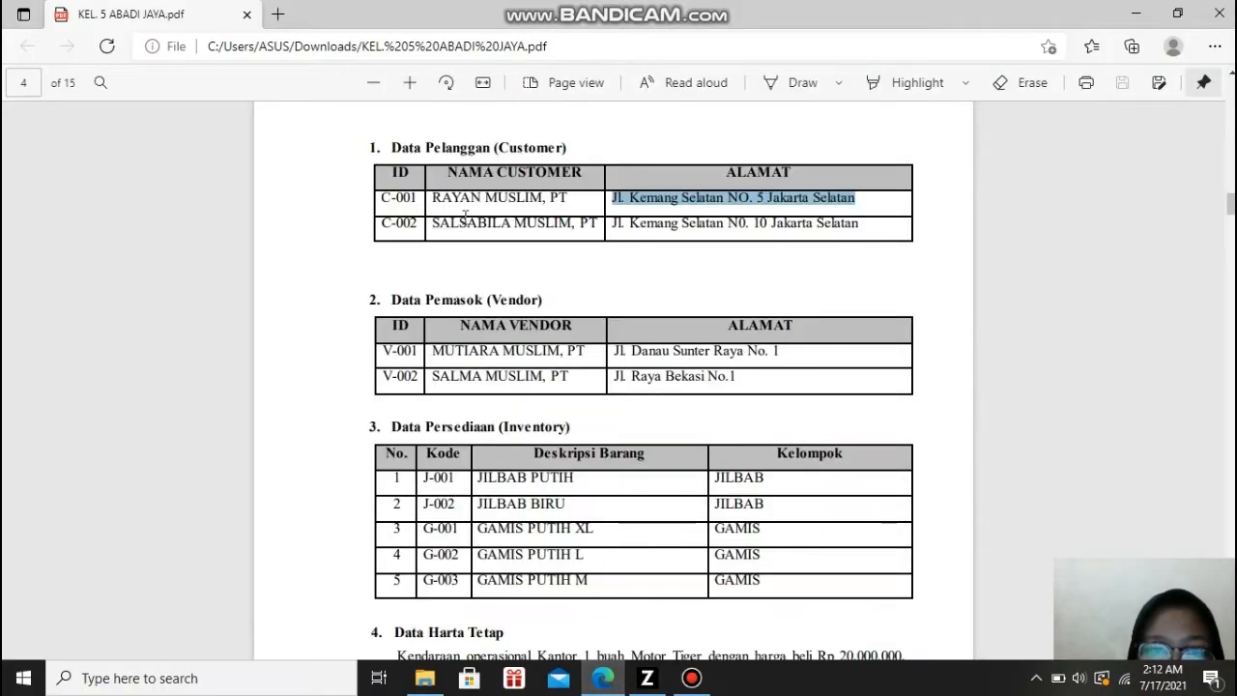
{"action": "left_click_drag", "start_coordinate": [433, 222], "coordinate": [601, 218]}
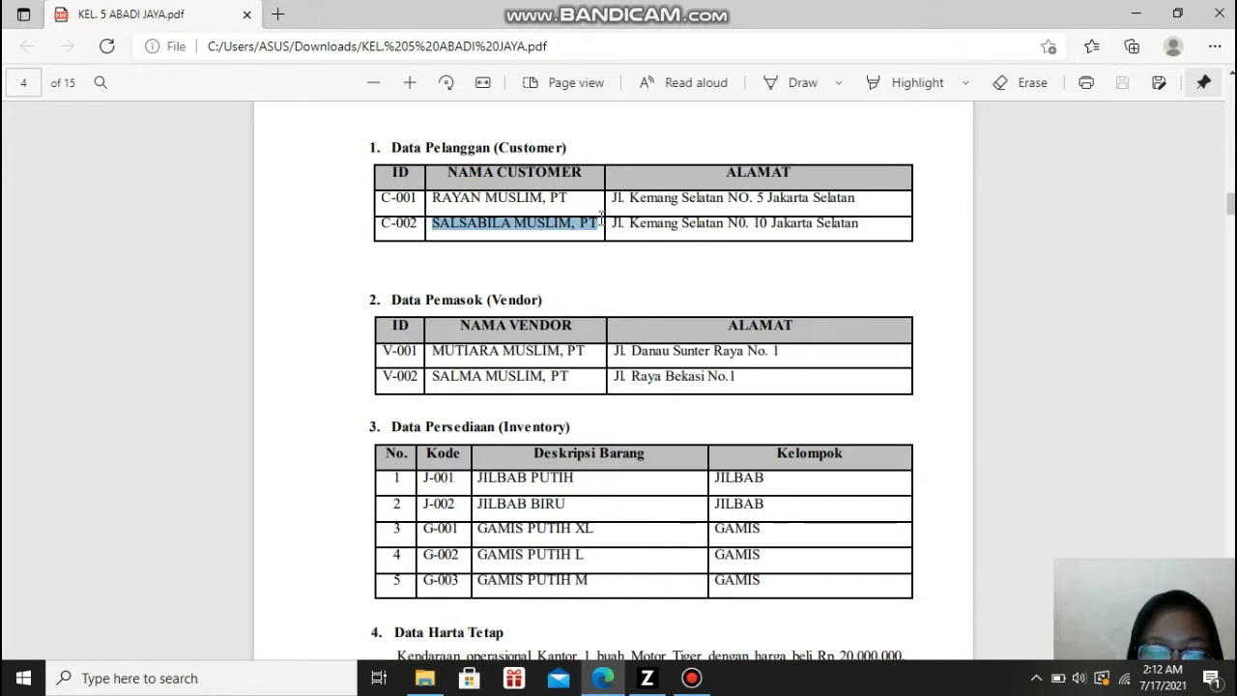
{"action": "left_click", "coordinate": [647, 681]}
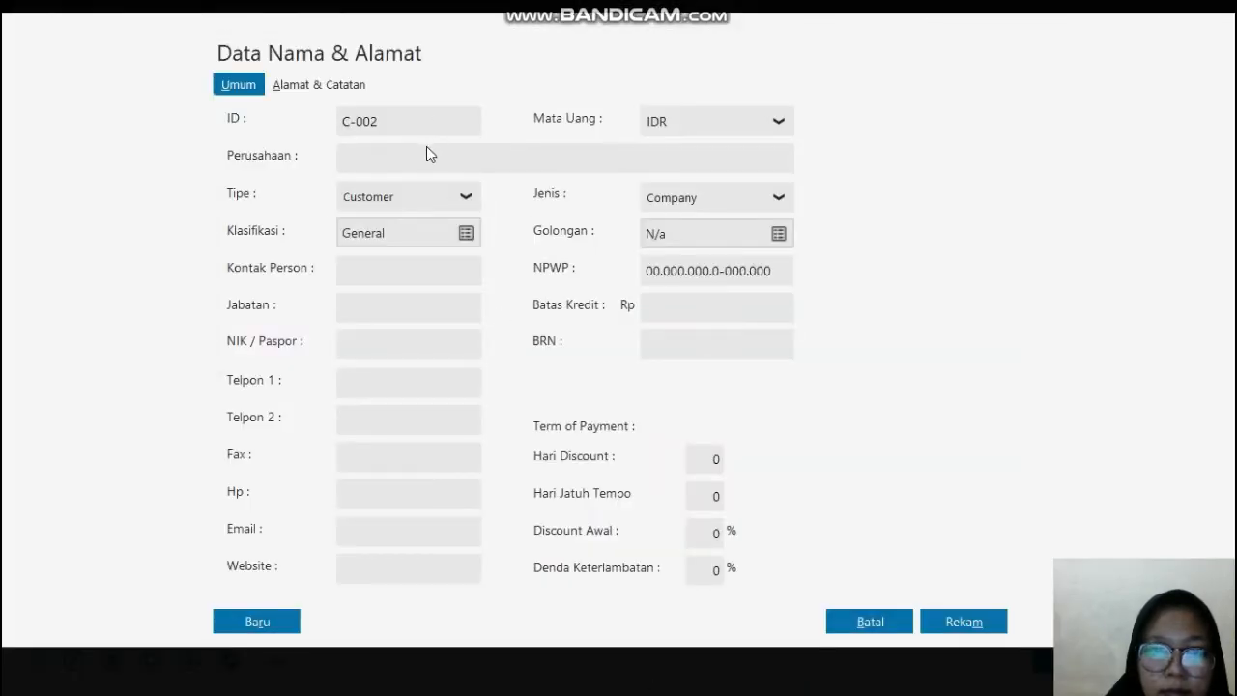
{"action": "left_click", "coordinate": [428, 152]}
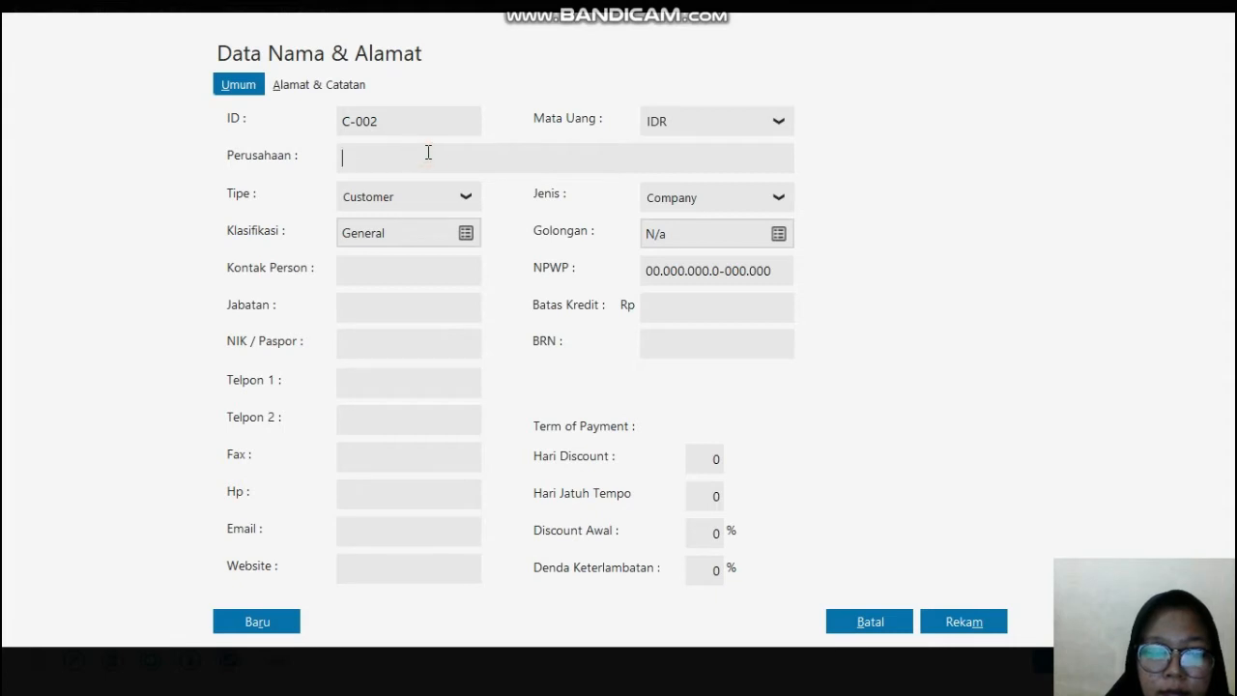
{"action": "key", "text": "ctrl+v"}
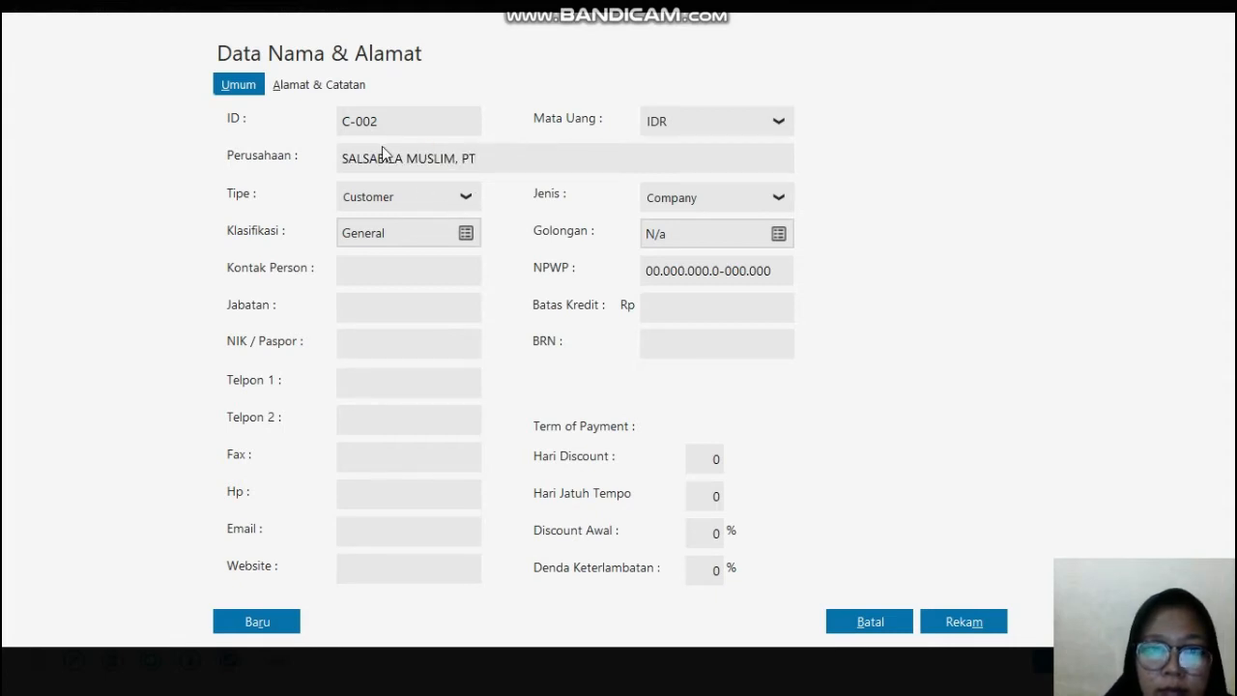
Step: Copy the second customer's address from the PDF in Edge into Alamat in Zahir Accounting, and save the record despite the incomplete NPWP / NIK
{"action": "left_click", "coordinate": [323, 89]}
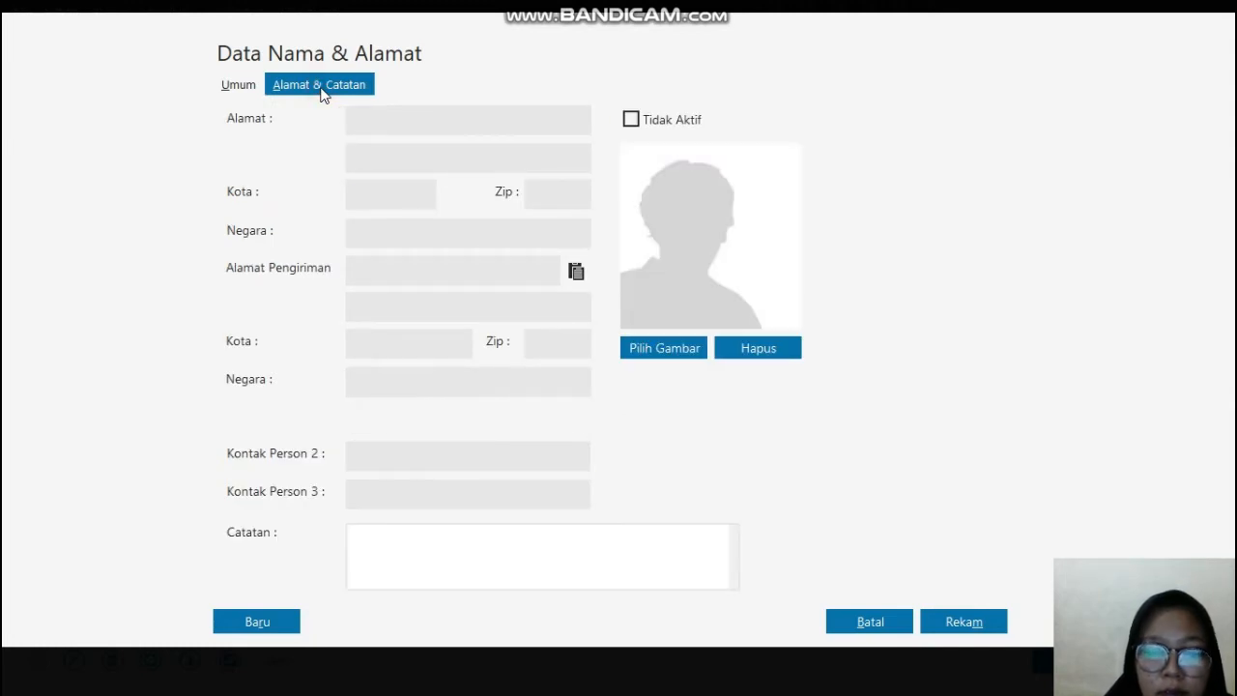
{"action": "key", "text": "super"}
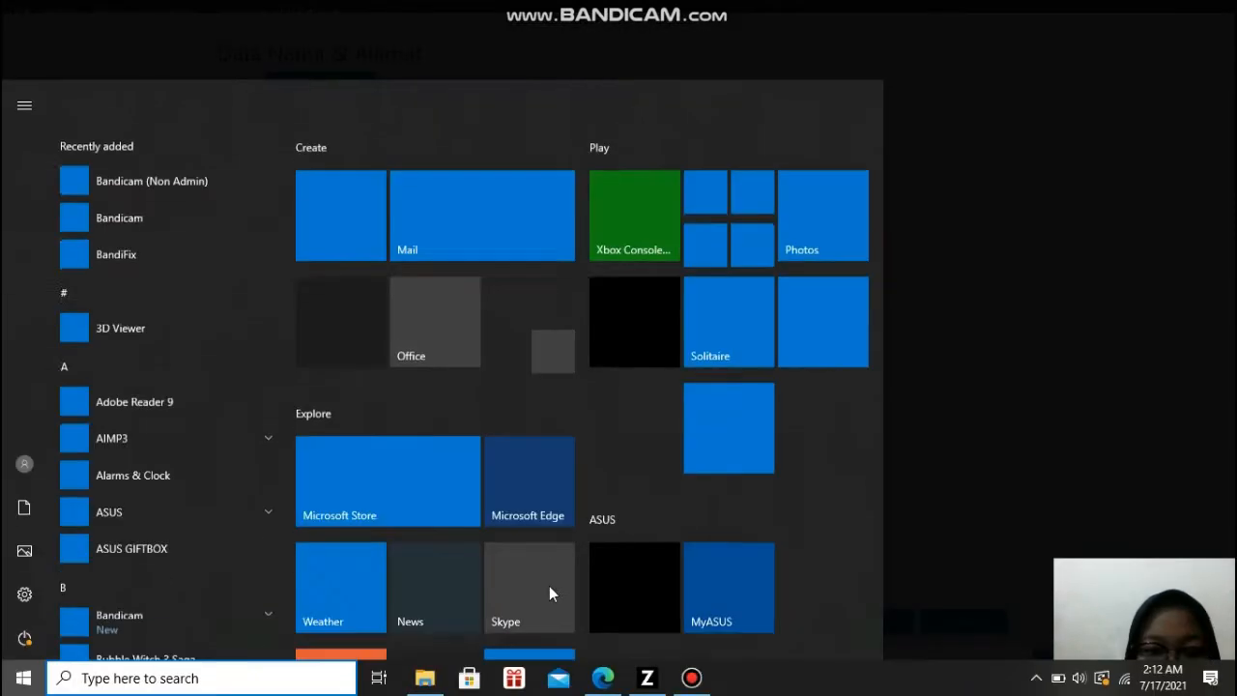
{"action": "left_click", "coordinate": [609, 682]}
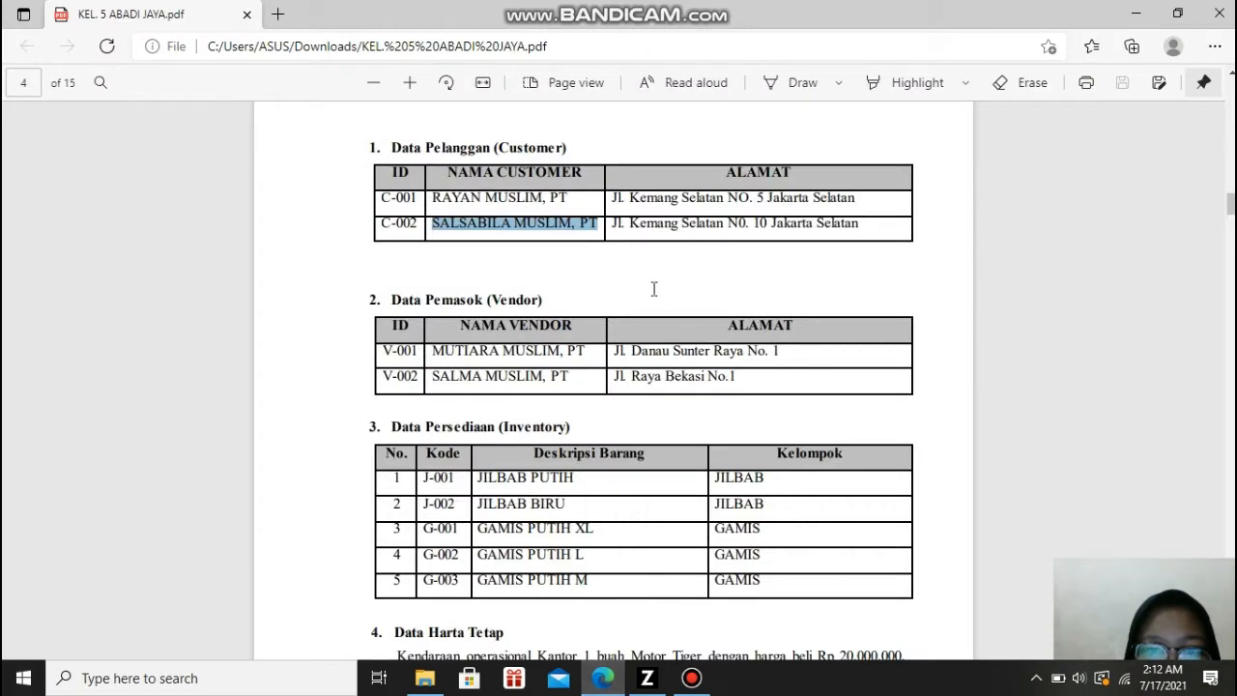
{"action": "left_click_drag", "start_coordinate": [611, 223], "coordinate": [858, 228]}
{"action": "key", "text": "ctrl+c"}
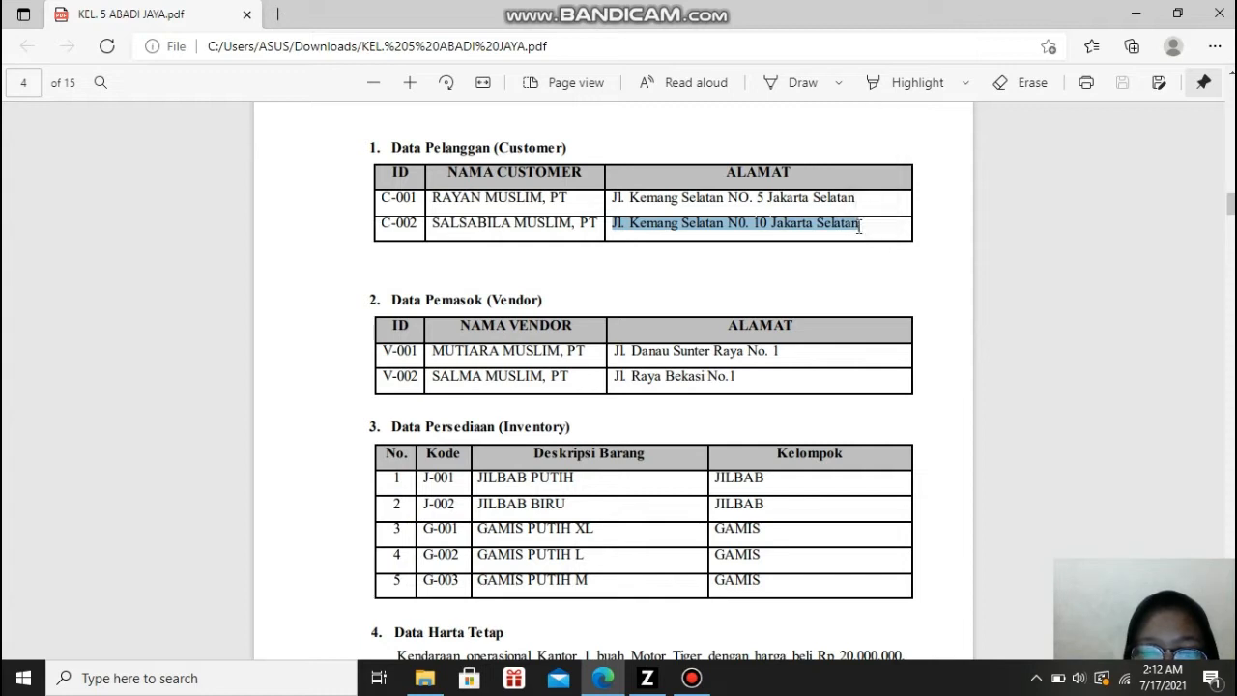
{"action": "left_click", "coordinate": [649, 678]}
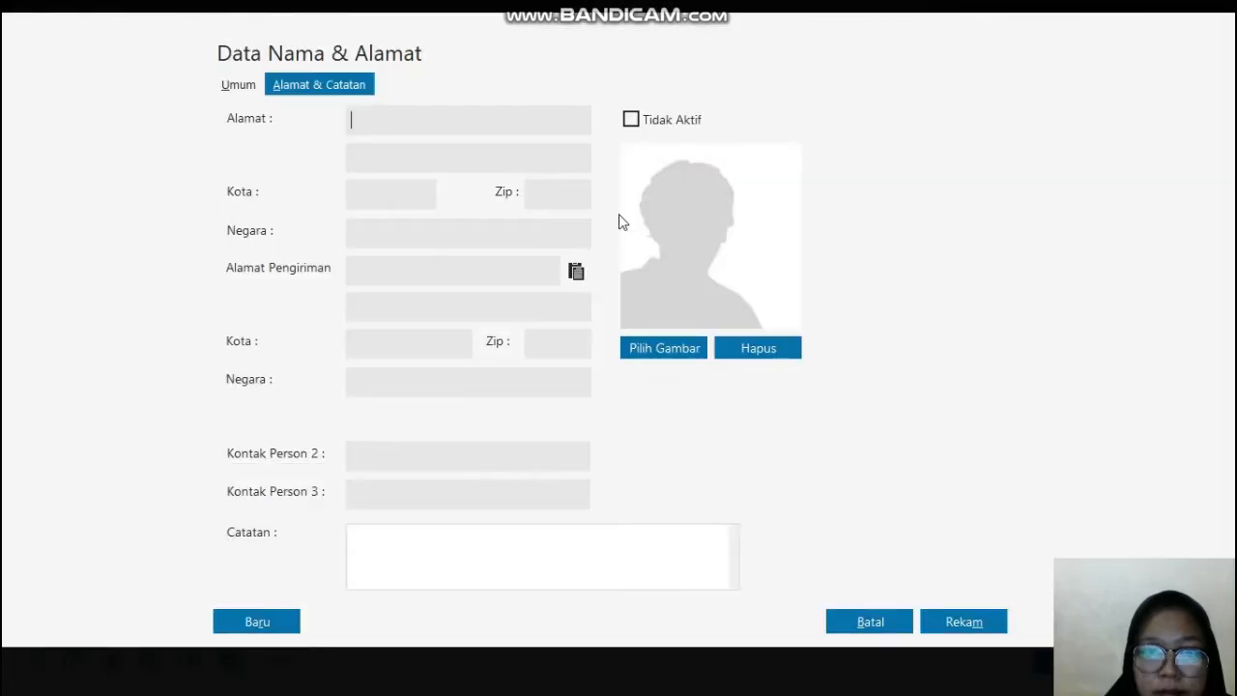
{"action": "key", "text": "ctrl+v"}
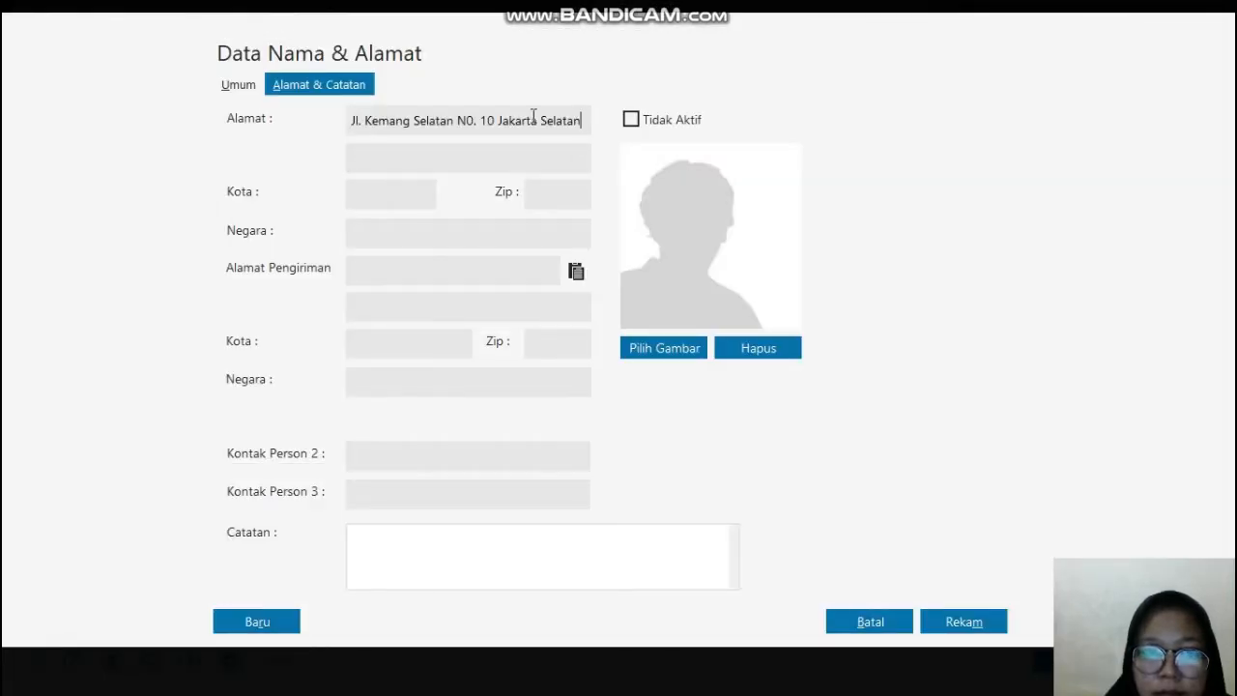
{"action": "left_click", "coordinate": [955, 624]}
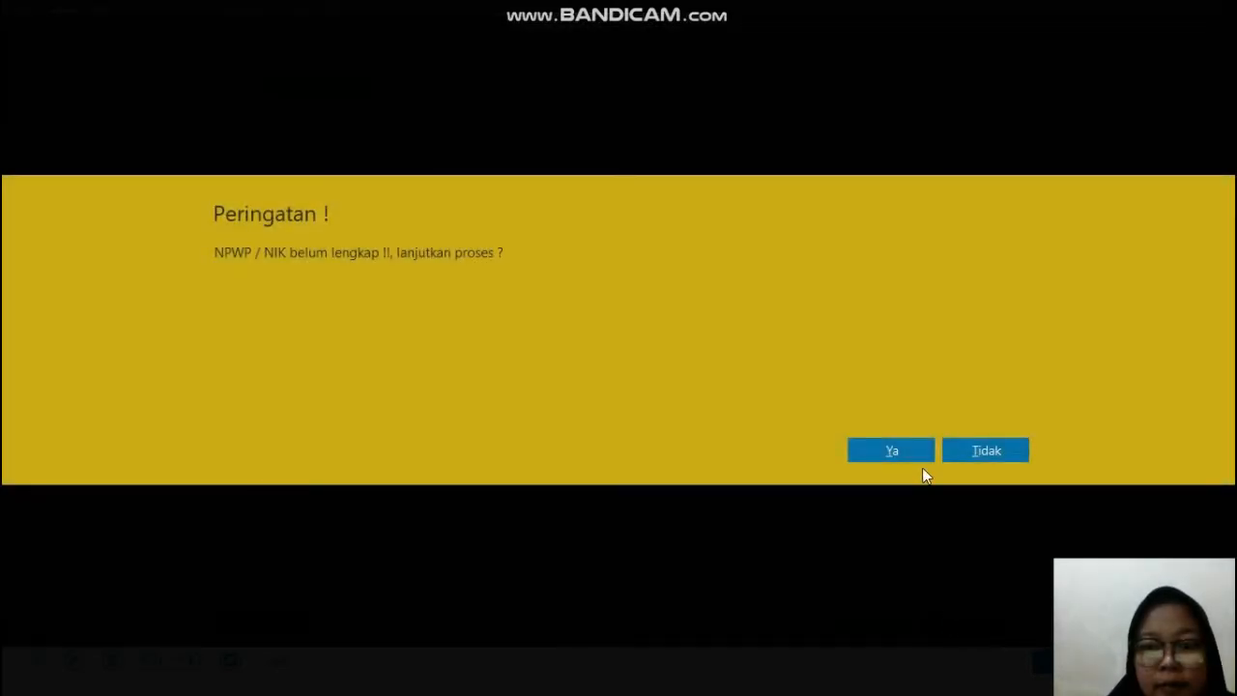
{"action": "left_click", "coordinate": [898, 451]}
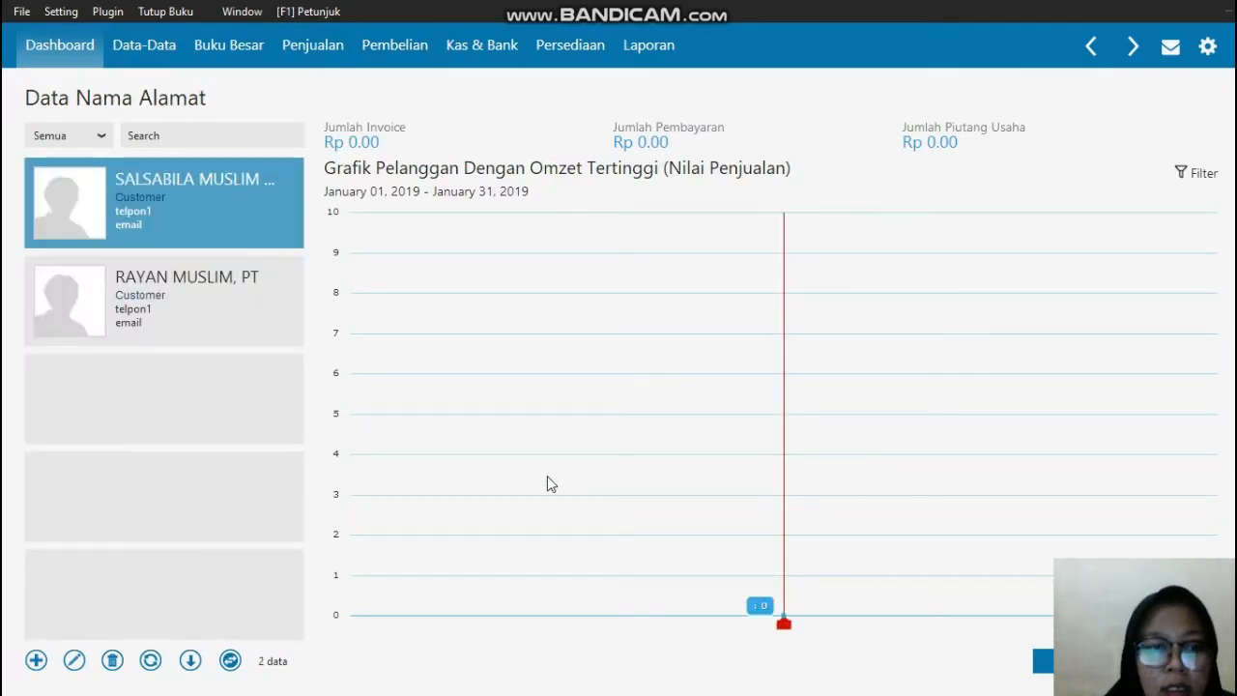
Step: Start a new name and address record with Tipe set to Vendor and replace its default ID with the first vendor's ID
{"action": "left_click", "coordinate": [37, 667]}
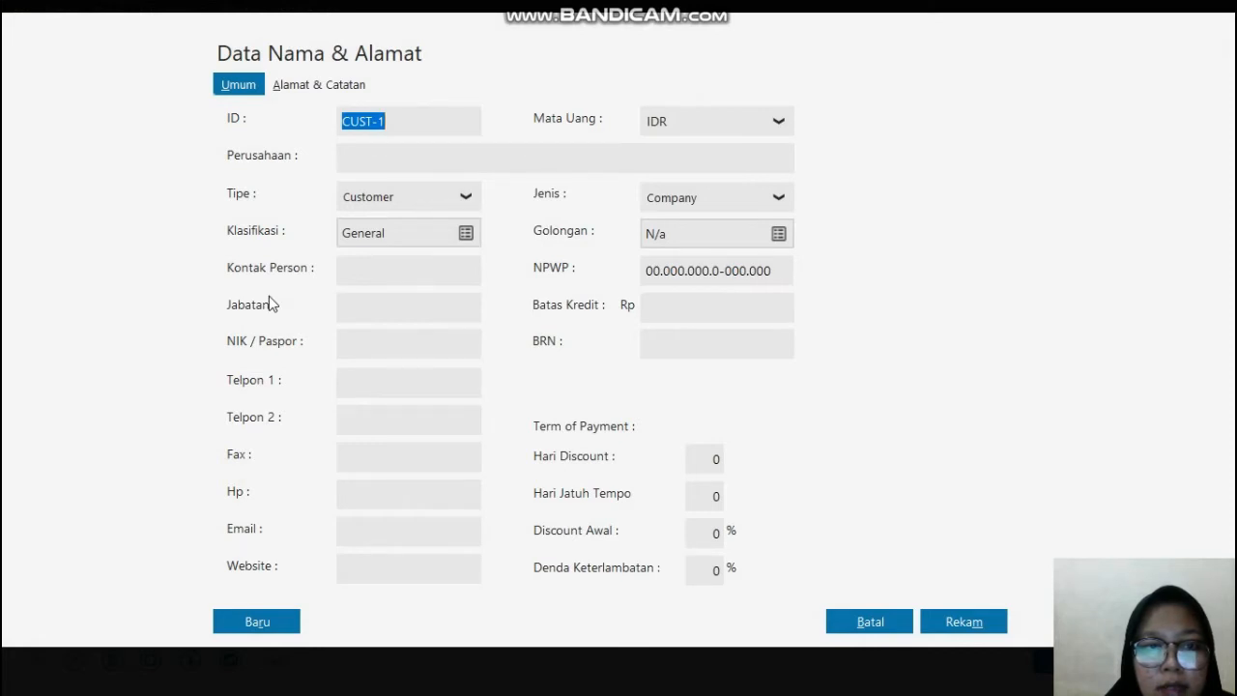
{"action": "left_click", "coordinate": [466, 198]}
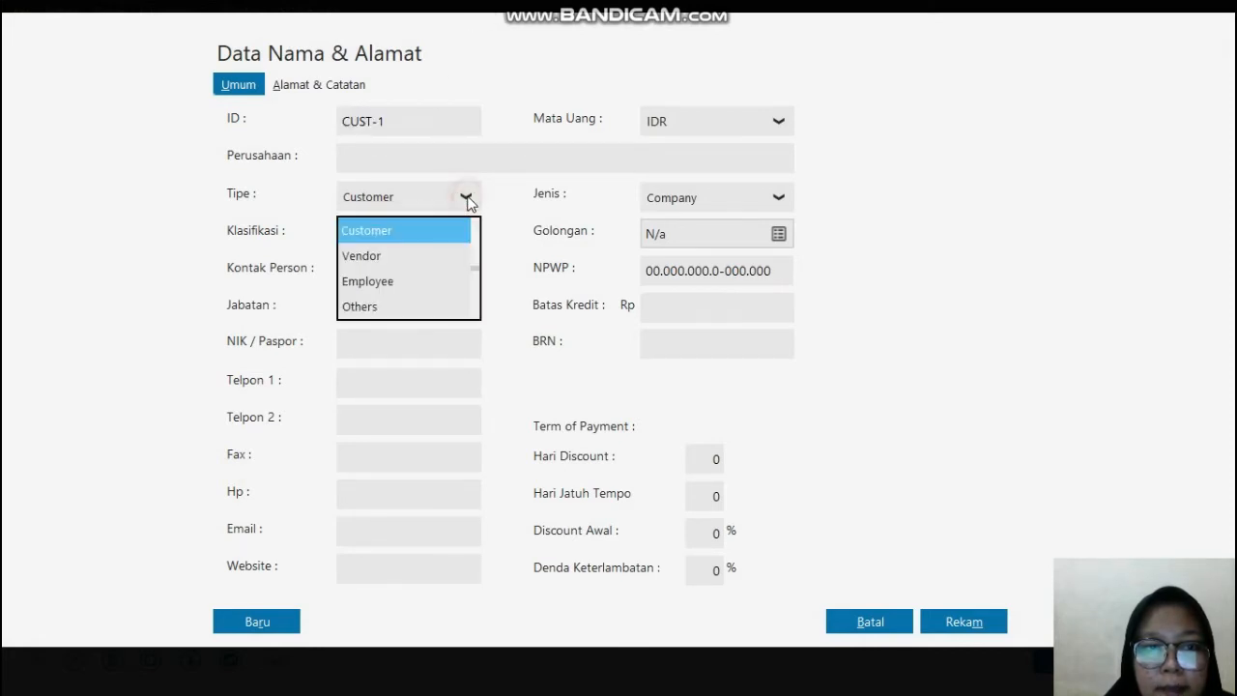
{"action": "left_click", "coordinate": [370, 258]}
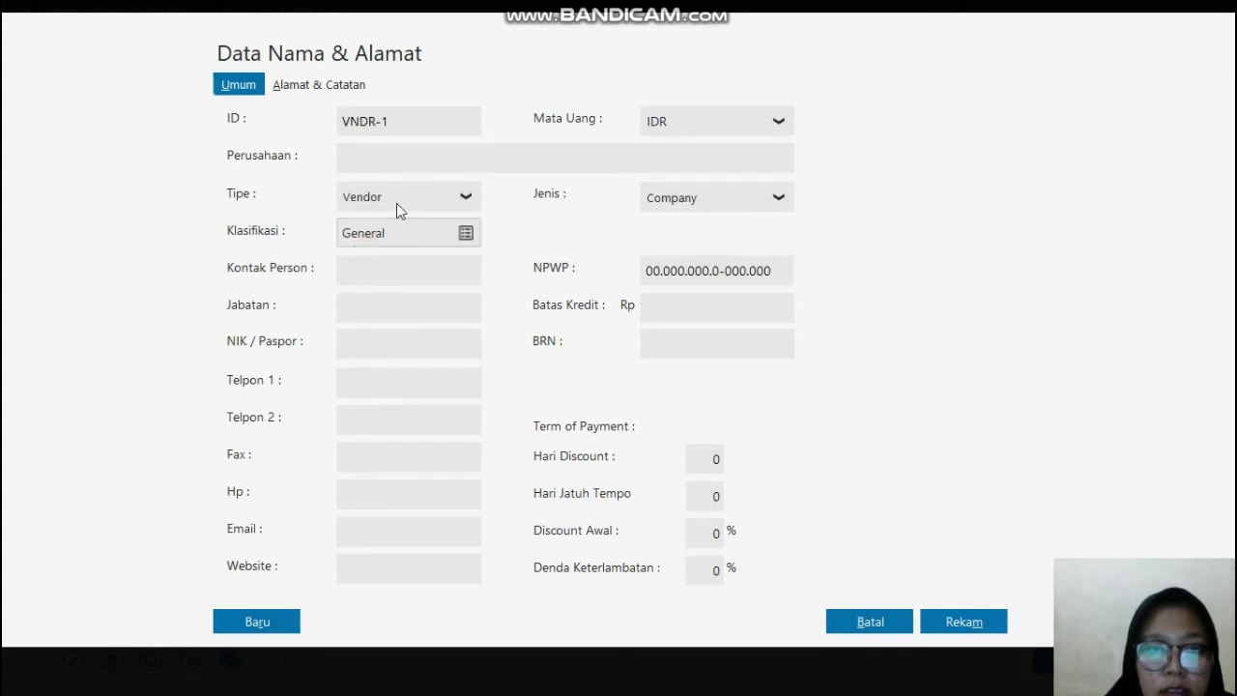
{"action": "double_click", "coordinate": [397, 117]}
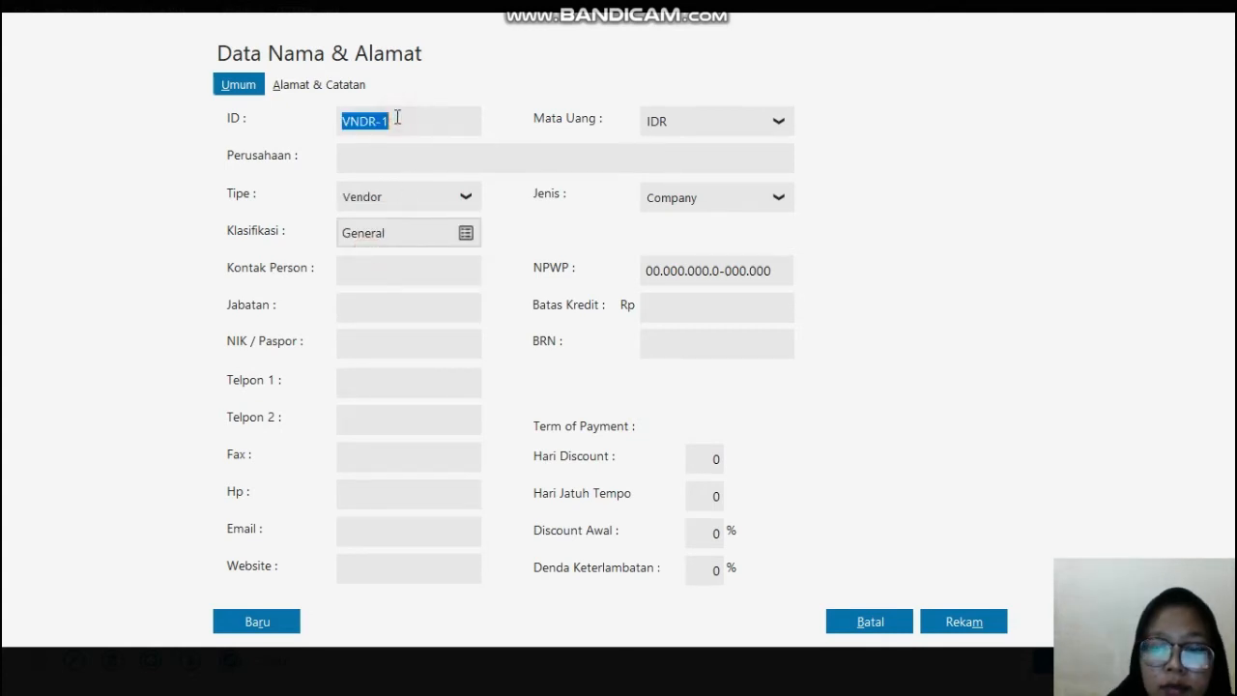
{"action": "left_click", "coordinate": [397, 117]}
{"action": "key", "text": "BackSpace"}
{"action": "key", "text": "BackSpace"}
{"action": "key", "text": "BackSpace"}
{"action": "key", "text": "BackSpace"}
{"action": "key", "text": "BackSpace"}
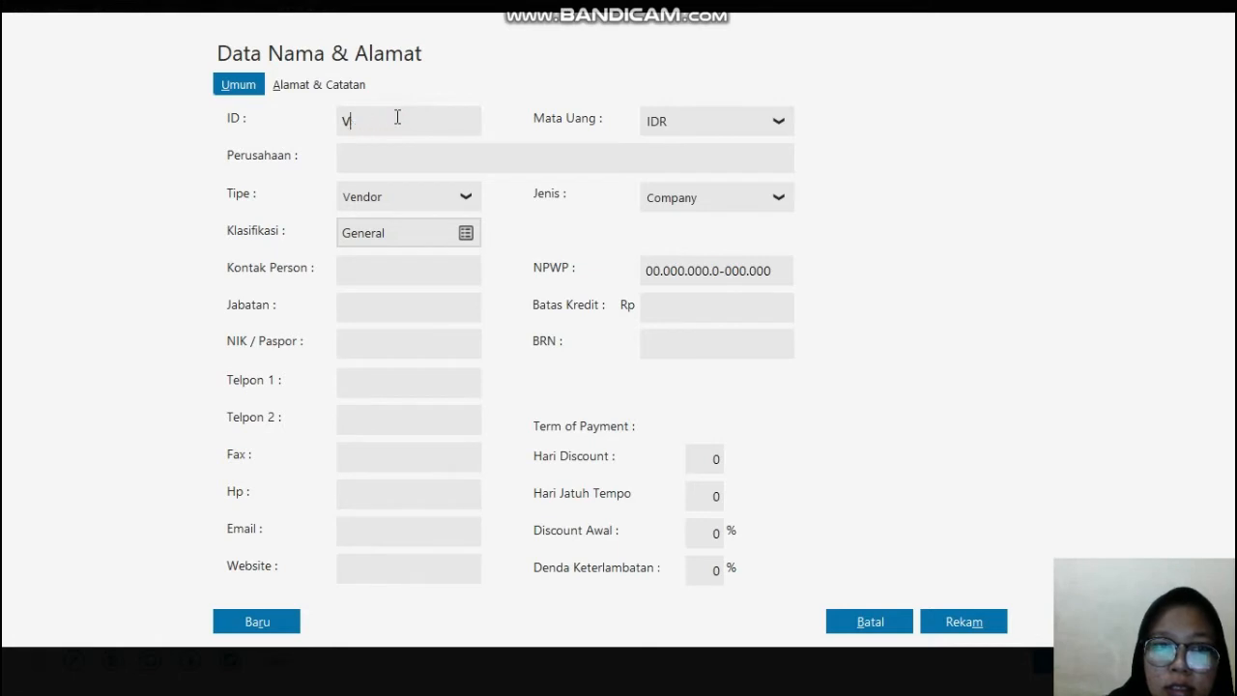
{"action": "type", "text": "-001"}
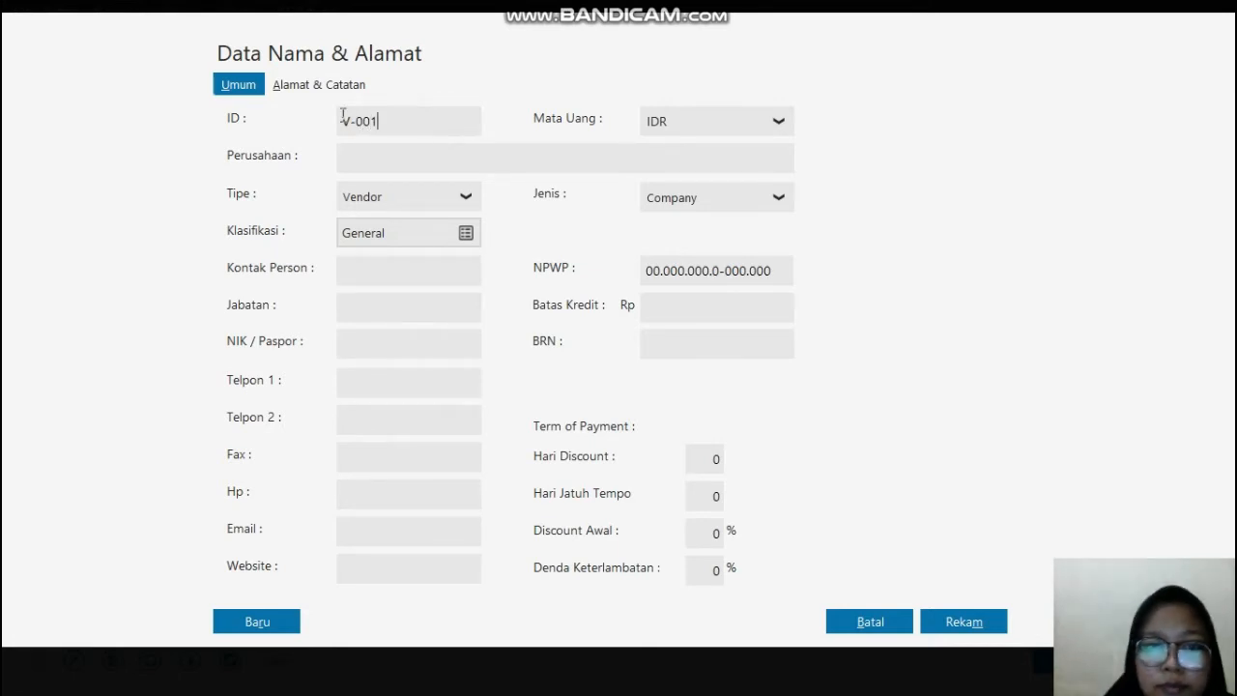
Step: Copy the first vendor's name, MUTIARA MUSLIM, PT, from the PDF in Edge and paste it as Perusahaan in Zahir Accounting
{"action": "left_click", "coordinate": [406, 161]}
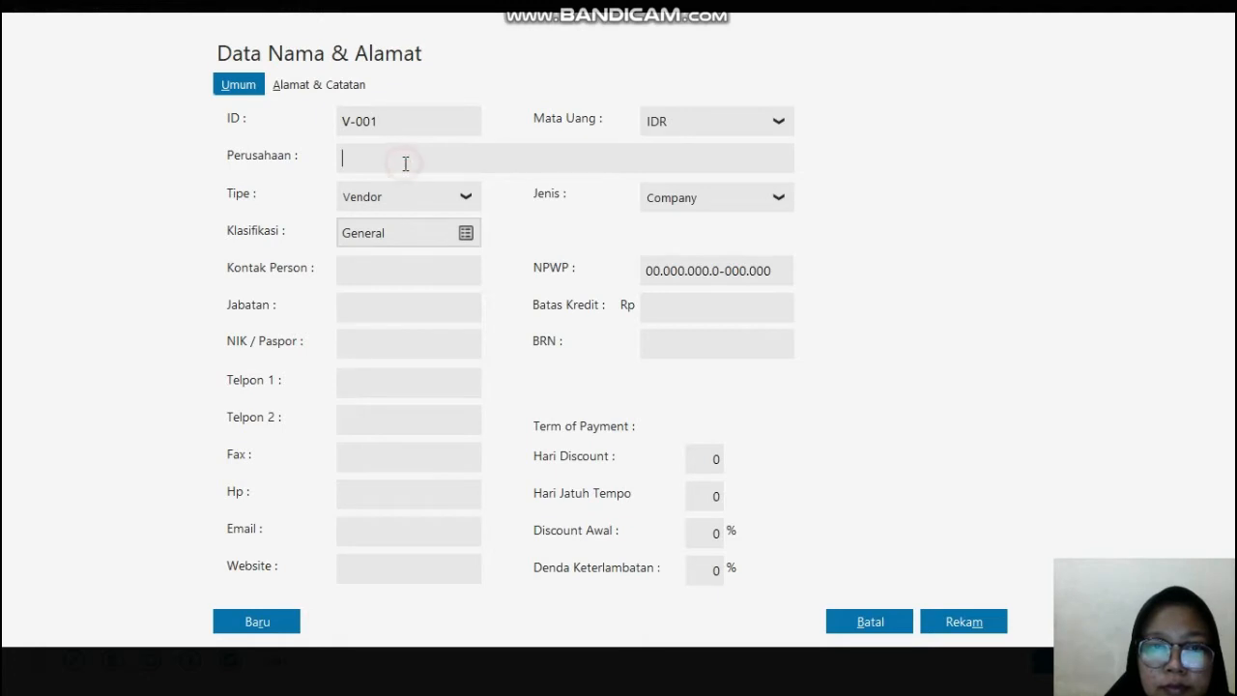
{"action": "left_click", "coordinate": [466, 203]}
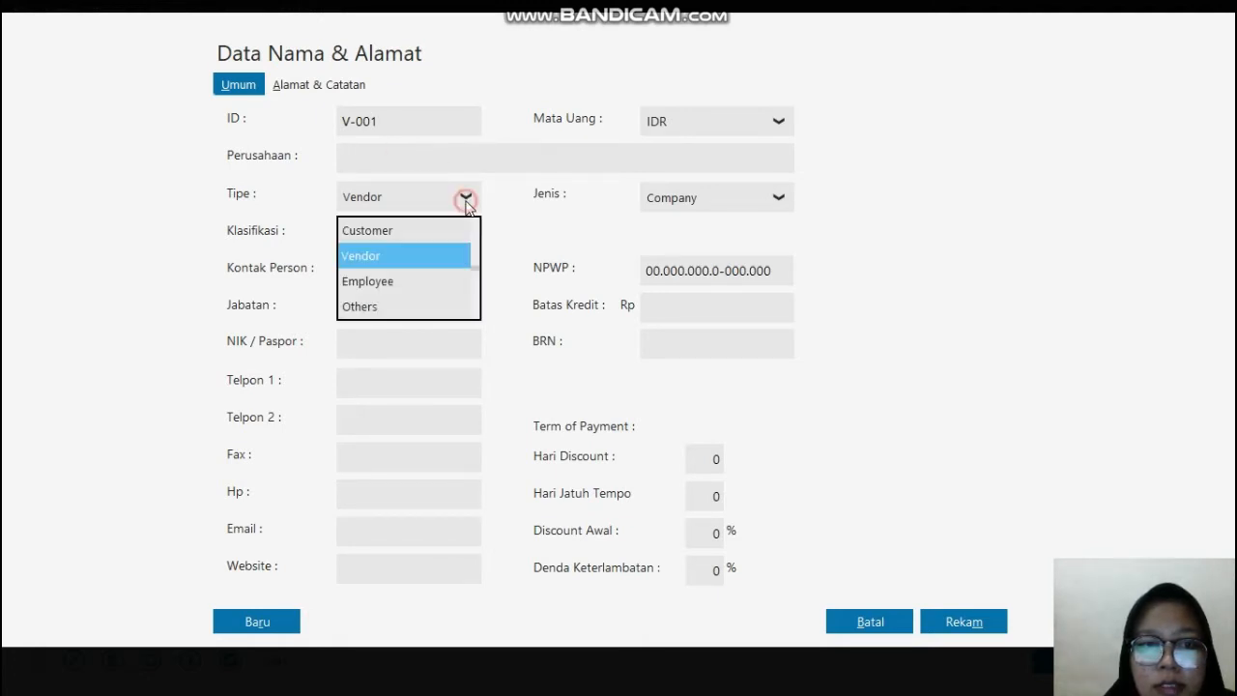
{"action": "left_click", "coordinate": [446, 200]}
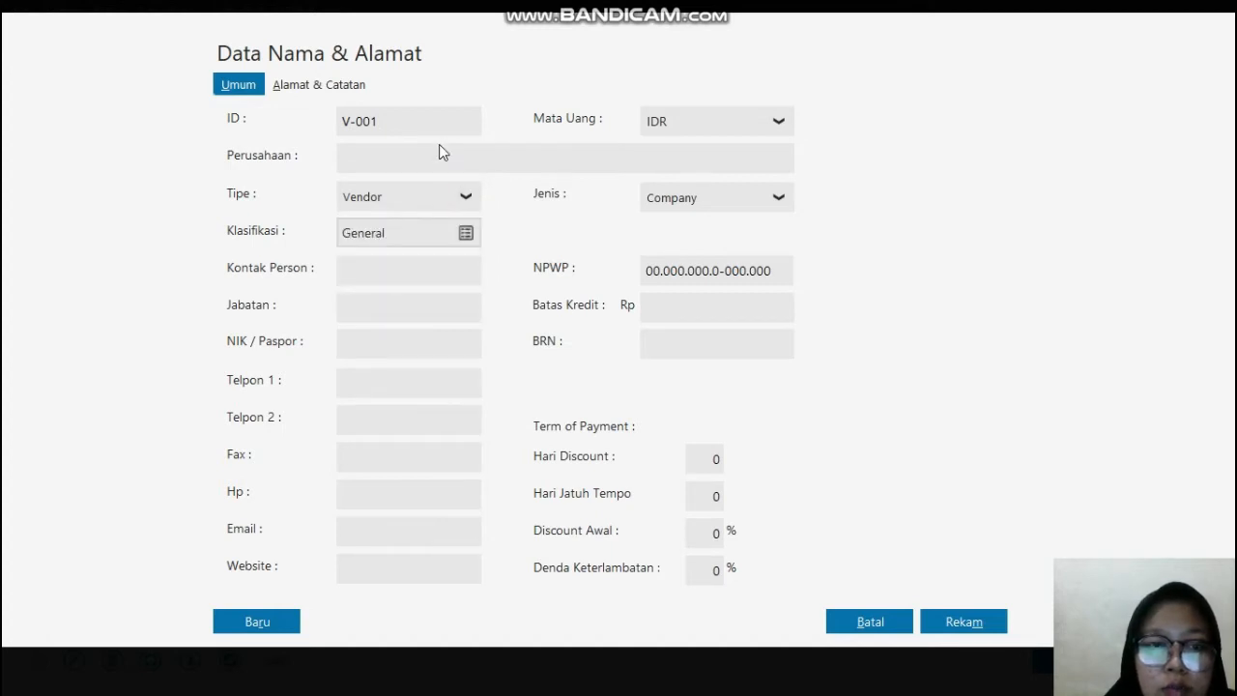
{"action": "left_click", "coordinate": [444, 159]}
{"action": "key", "text": "super"}
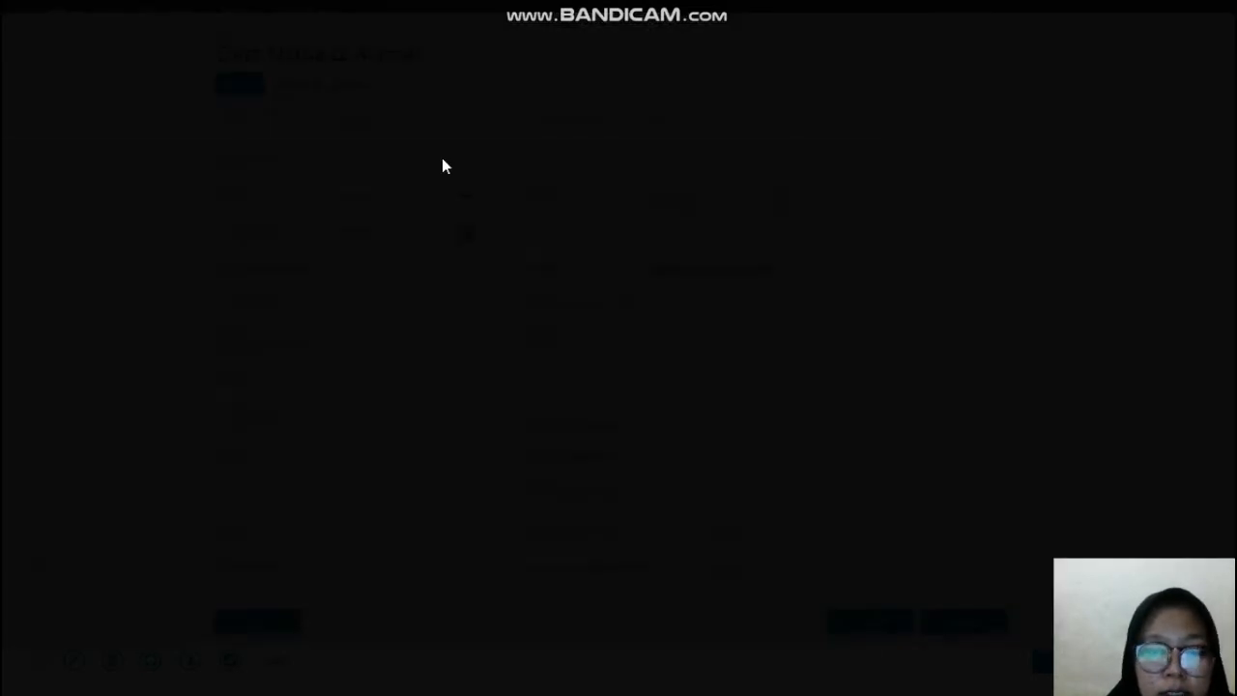
{"action": "left_click", "coordinate": [600, 681]}
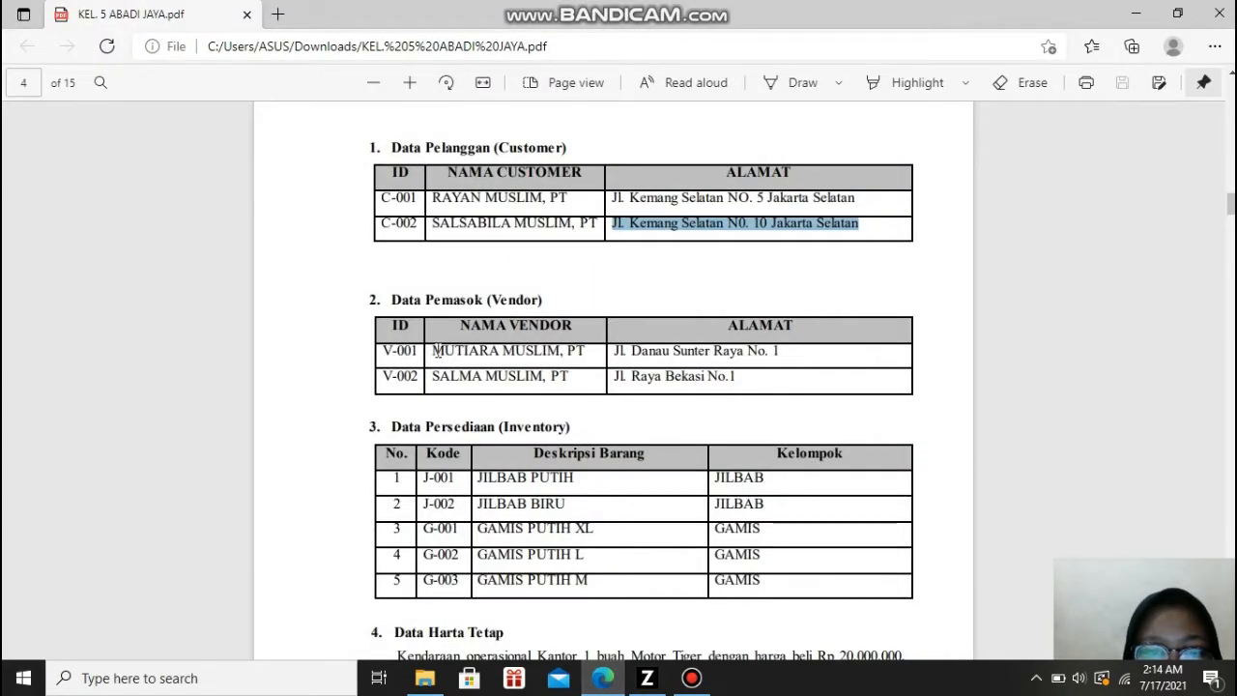
{"action": "left_click_drag", "start_coordinate": [434, 352], "coordinate": [586, 351]}
{"action": "key", "text": "ctrl+c"}
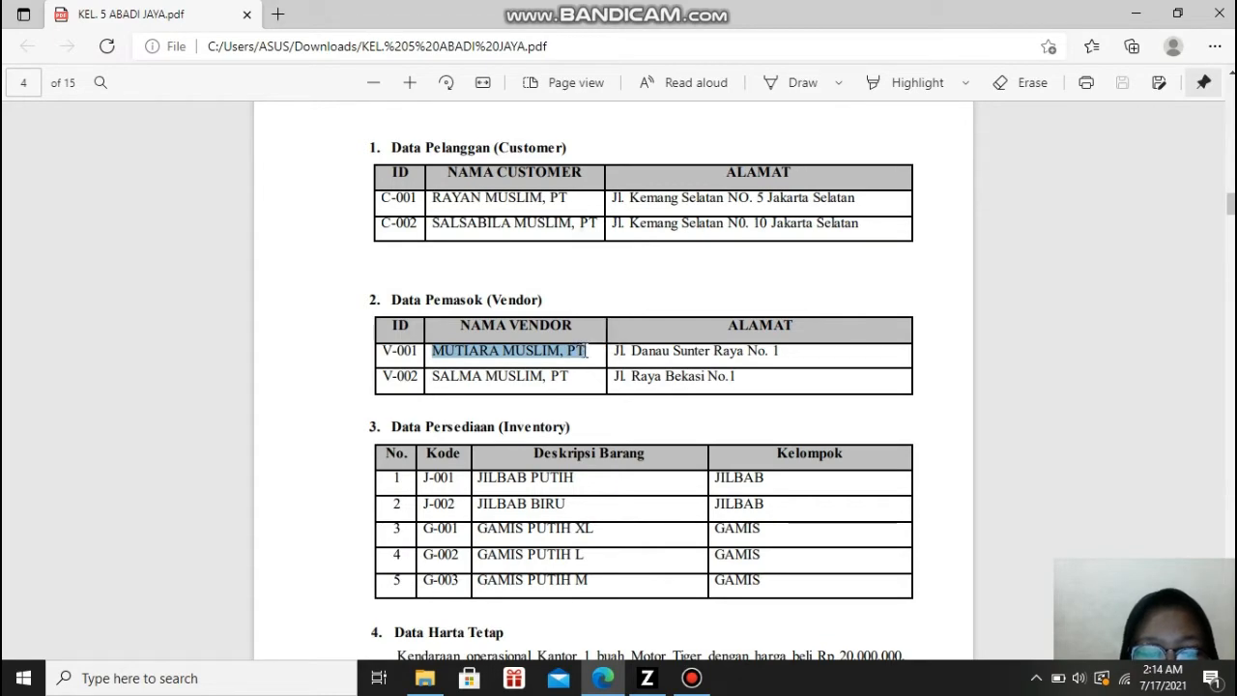
{"action": "left_click", "coordinate": [693, 682]}
{"action": "left_click", "coordinate": [647, 678]}
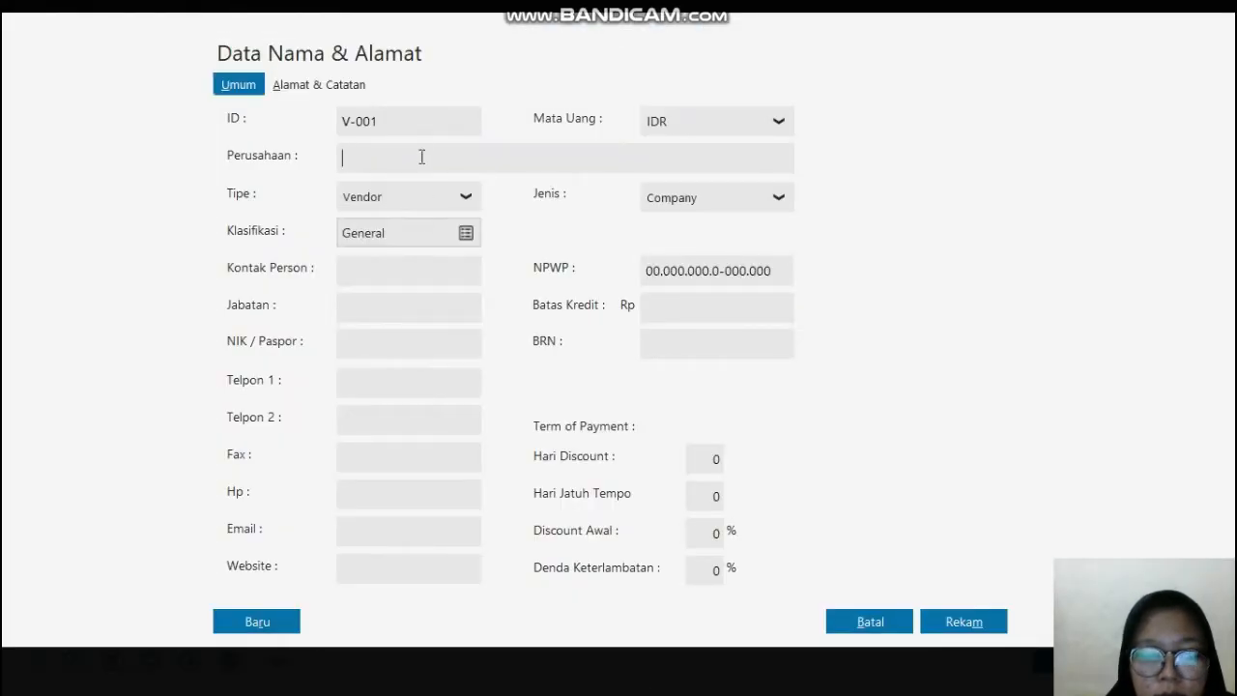
{"action": "key", "text": "ctrl+v"}
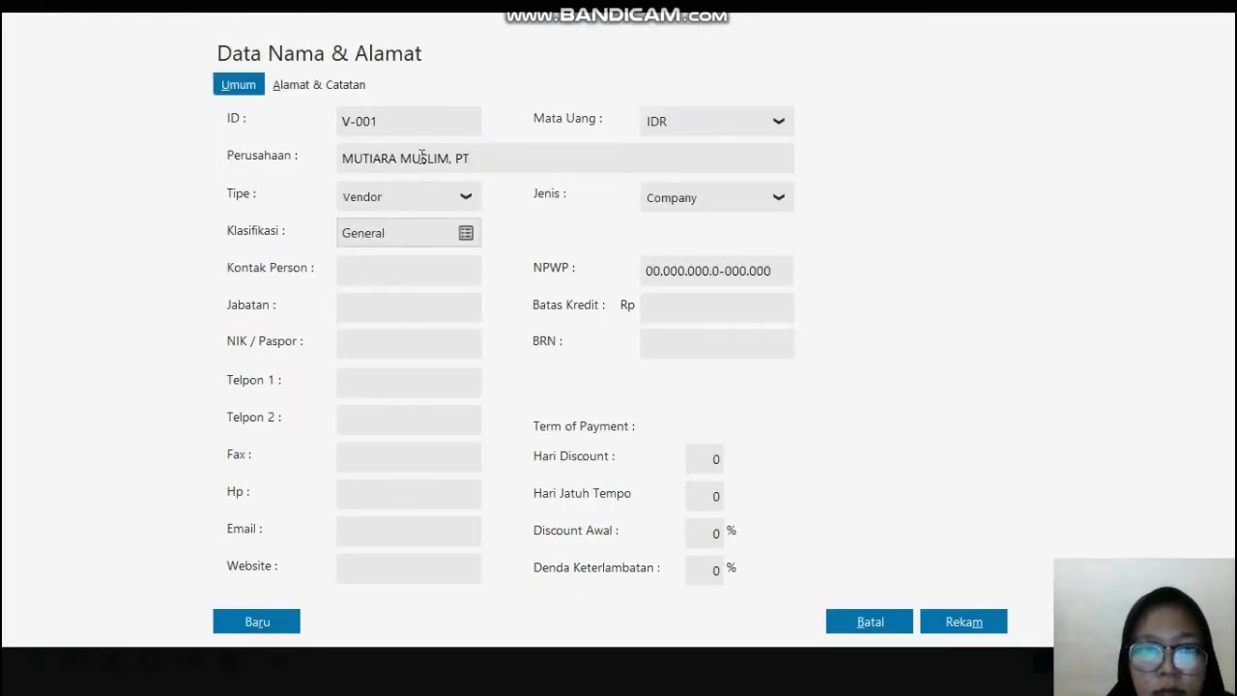
Step: Copy the first vendor's address from the PDF in Edge into Alamat in Zahir Accounting, and save the record despite the incomplete NPWP / NIK
{"action": "left_click", "coordinate": [321, 88]}
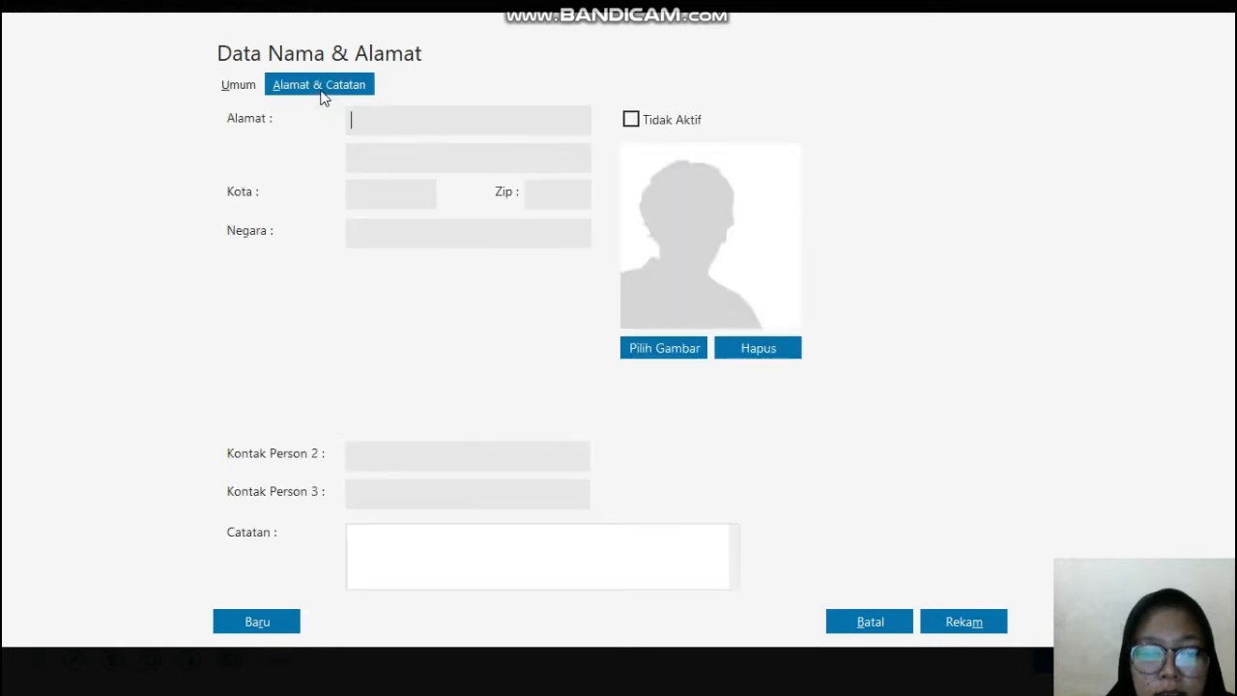
{"action": "key", "text": "alt+Tab"}
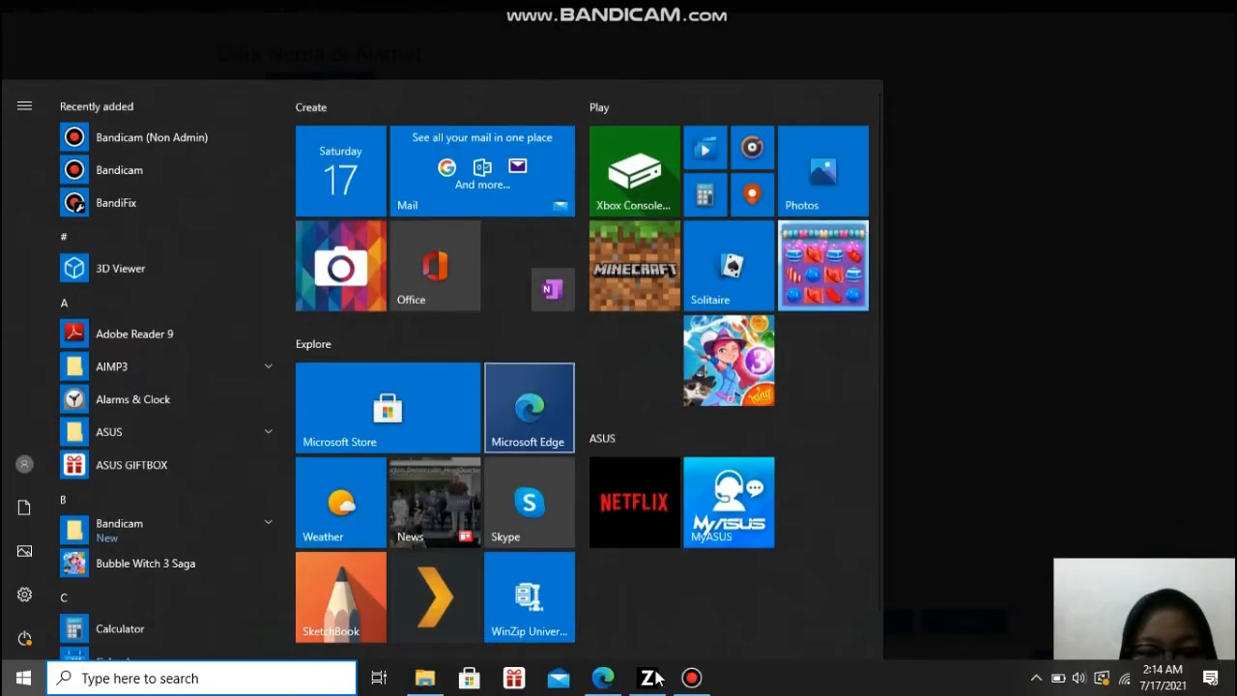
{"action": "left_click", "coordinate": [603, 679]}
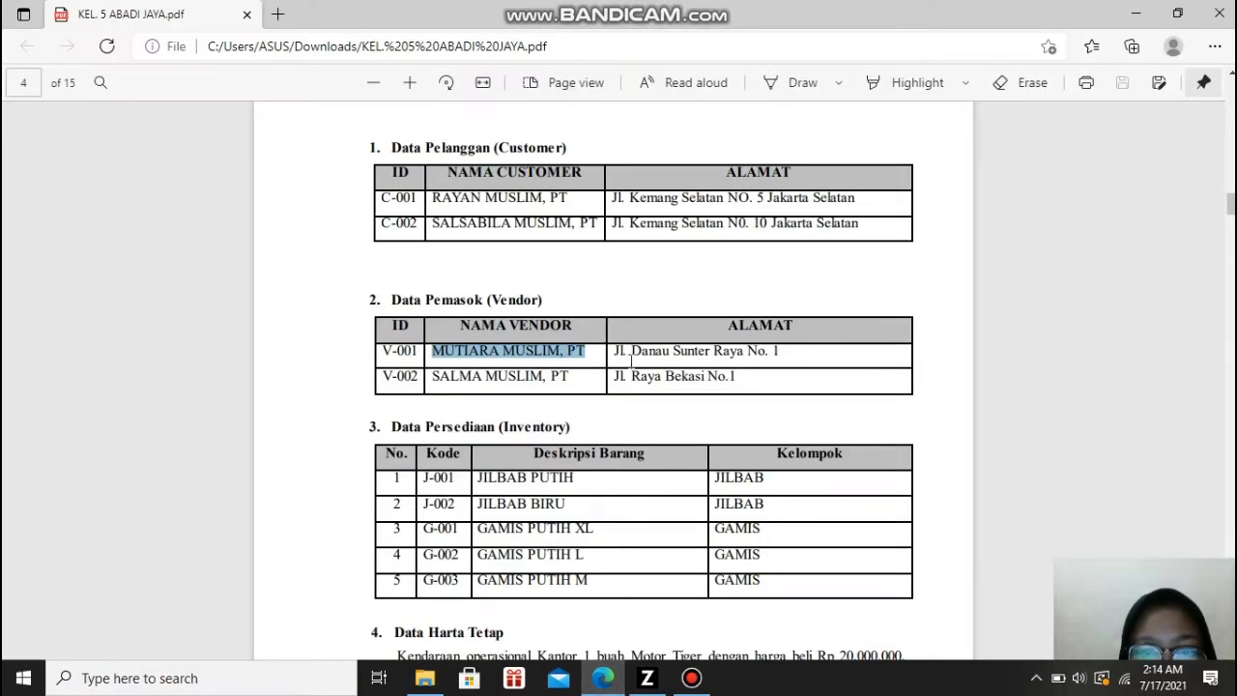
{"action": "left_click_drag", "start_coordinate": [614, 351], "coordinate": [790, 351]}
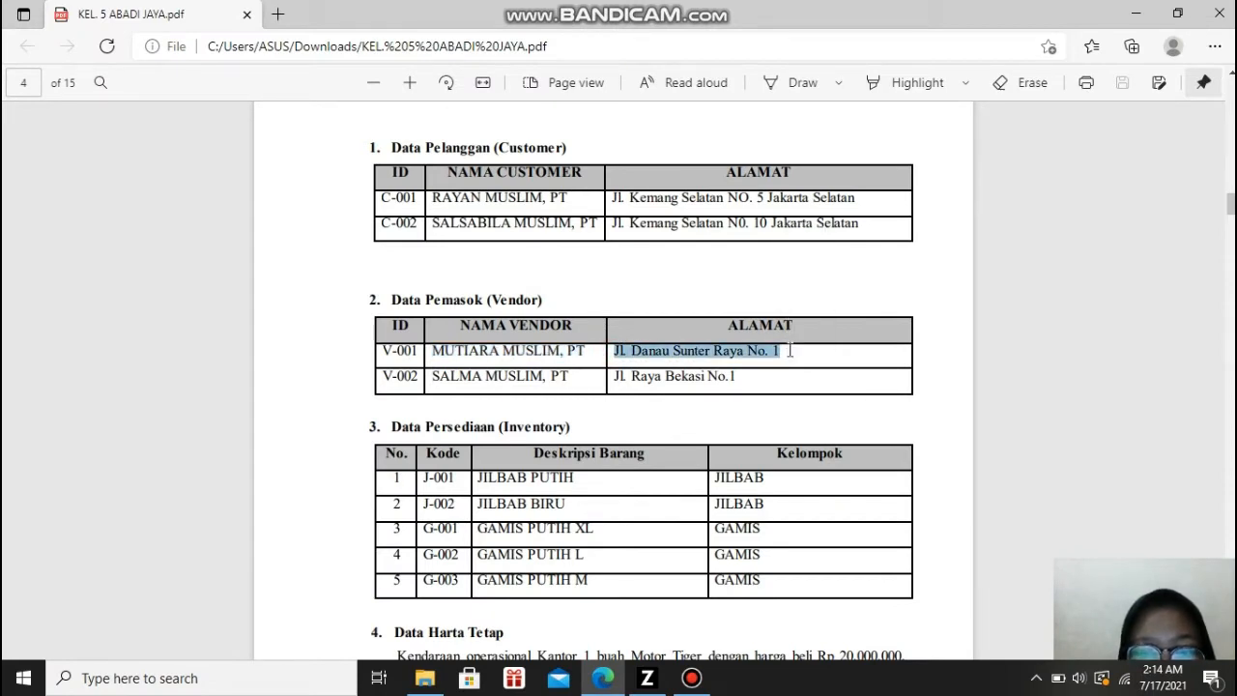
{"action": "left_click", "coordinate": [665, 684]}
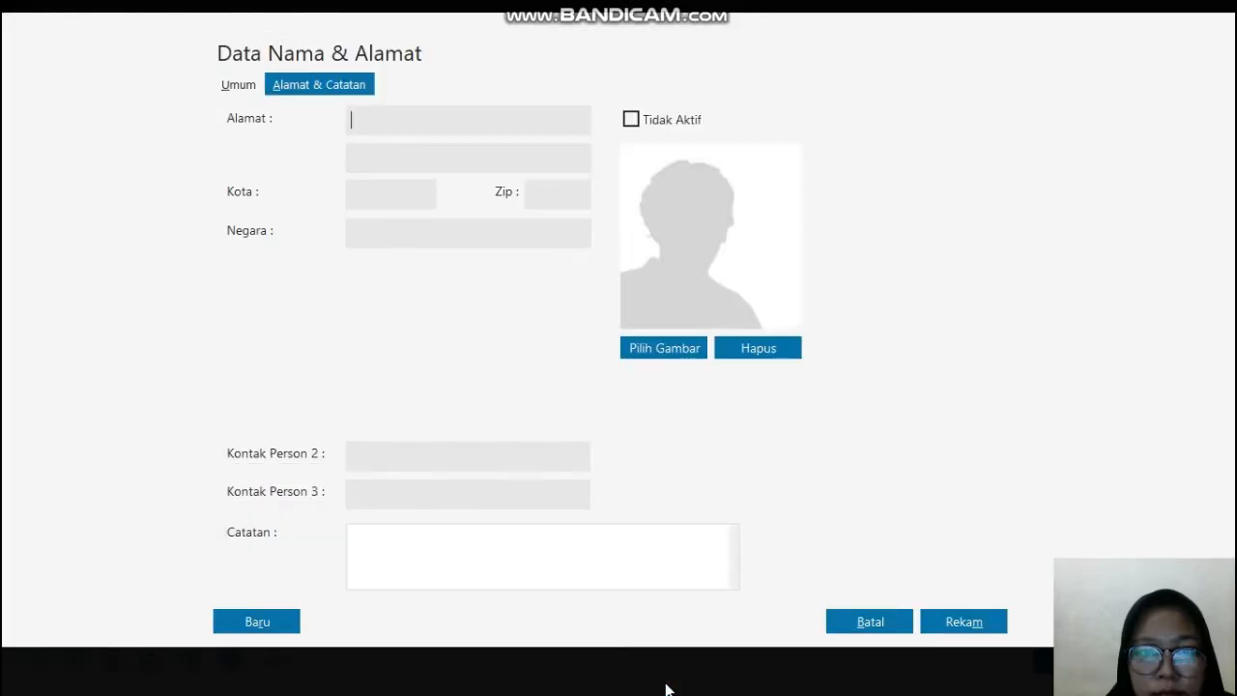
{"action": "key", "text": "ctrl+v"}
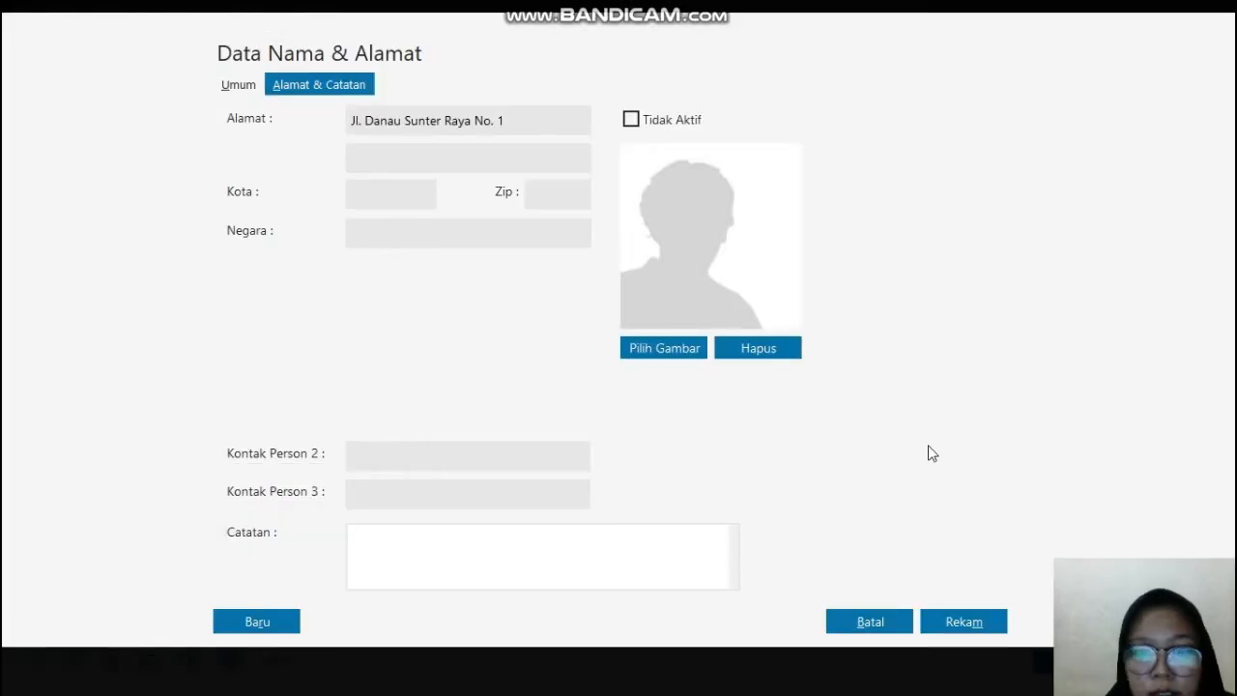
{"action": "left_click", "coordinate": [944, 622]}
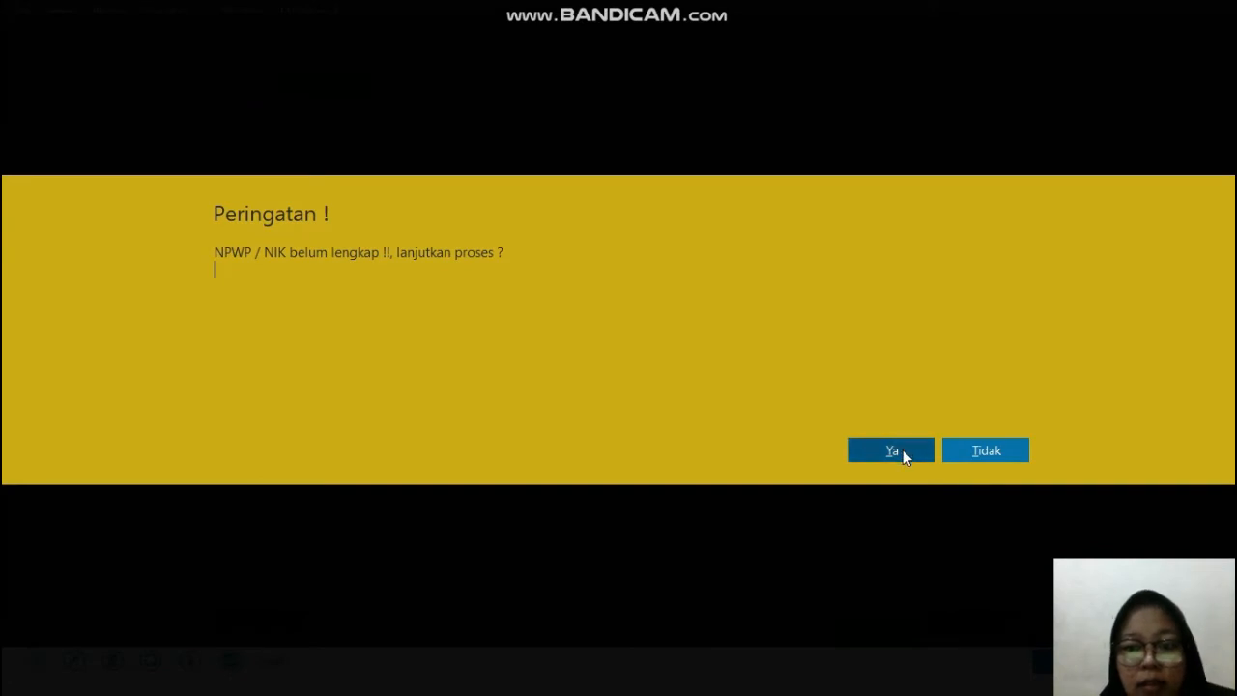
{"action": "left_click", "coordinate": [904, 452]}
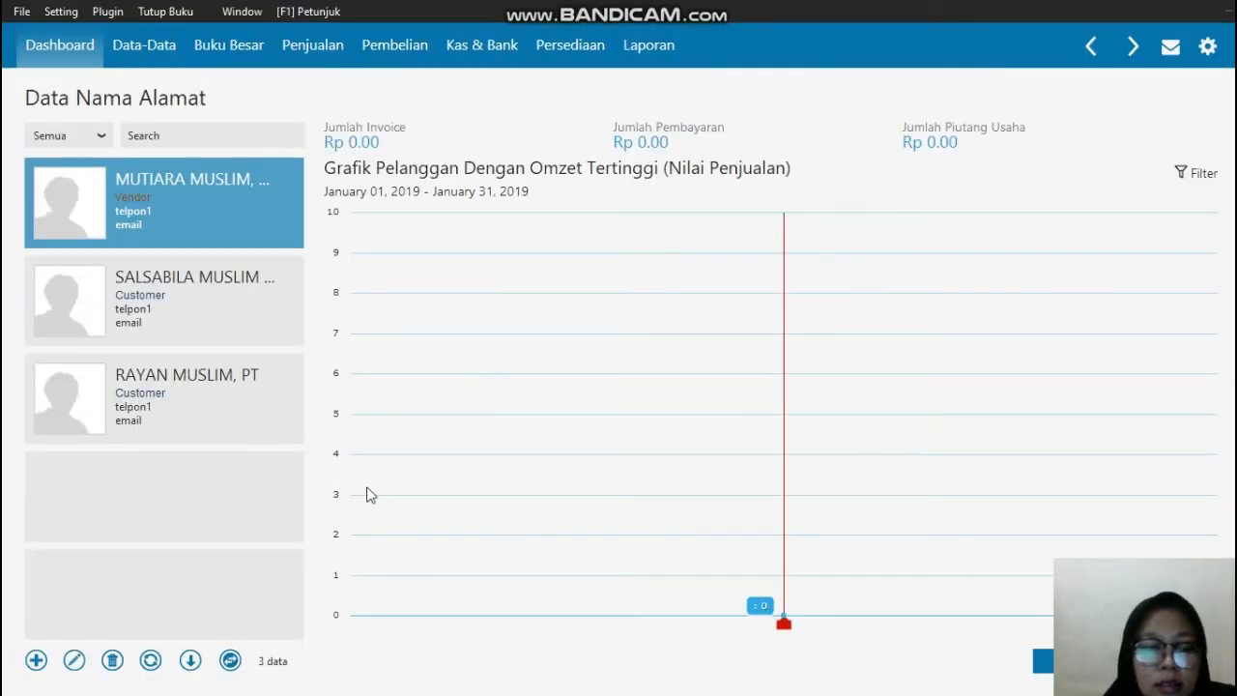
Step: Start a new name and address record with Tipe set to Vendor and replace its default ID with the second vendor's ID
{"action": "left_click", "coordinate": [36, 662]}
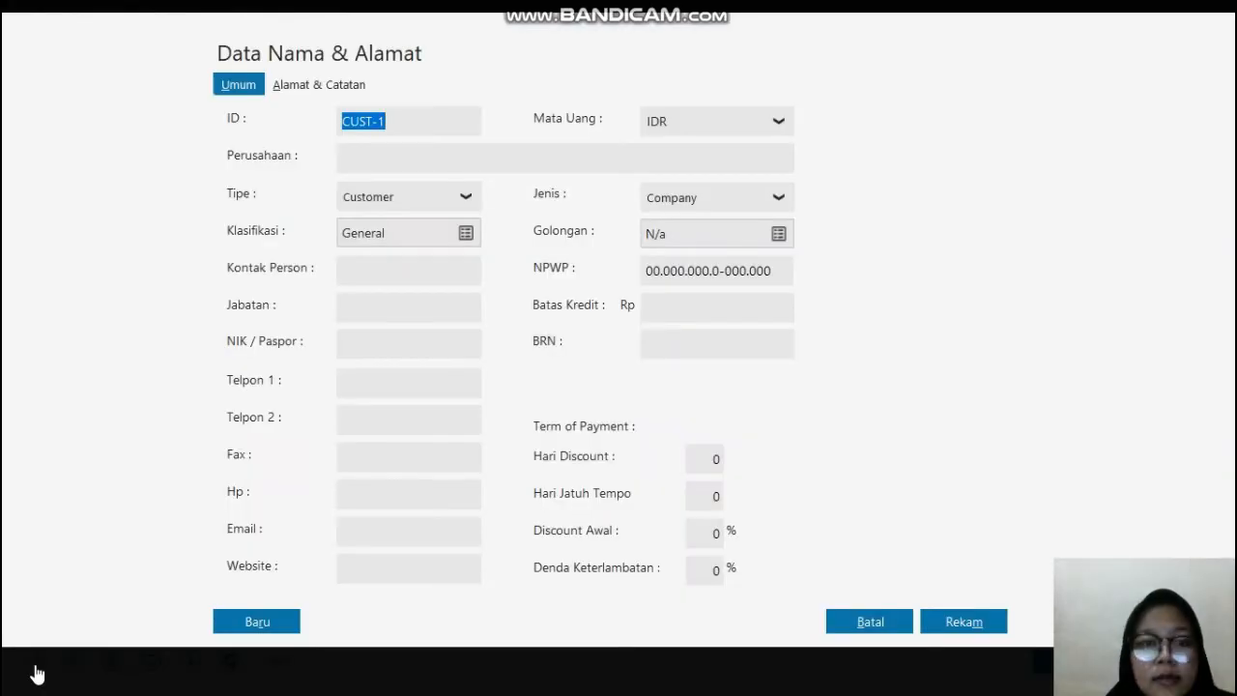
{"action": "left_click", "coordinate": [463, 198]}
{"action": "left_click", "coordinate": [364, 261]}
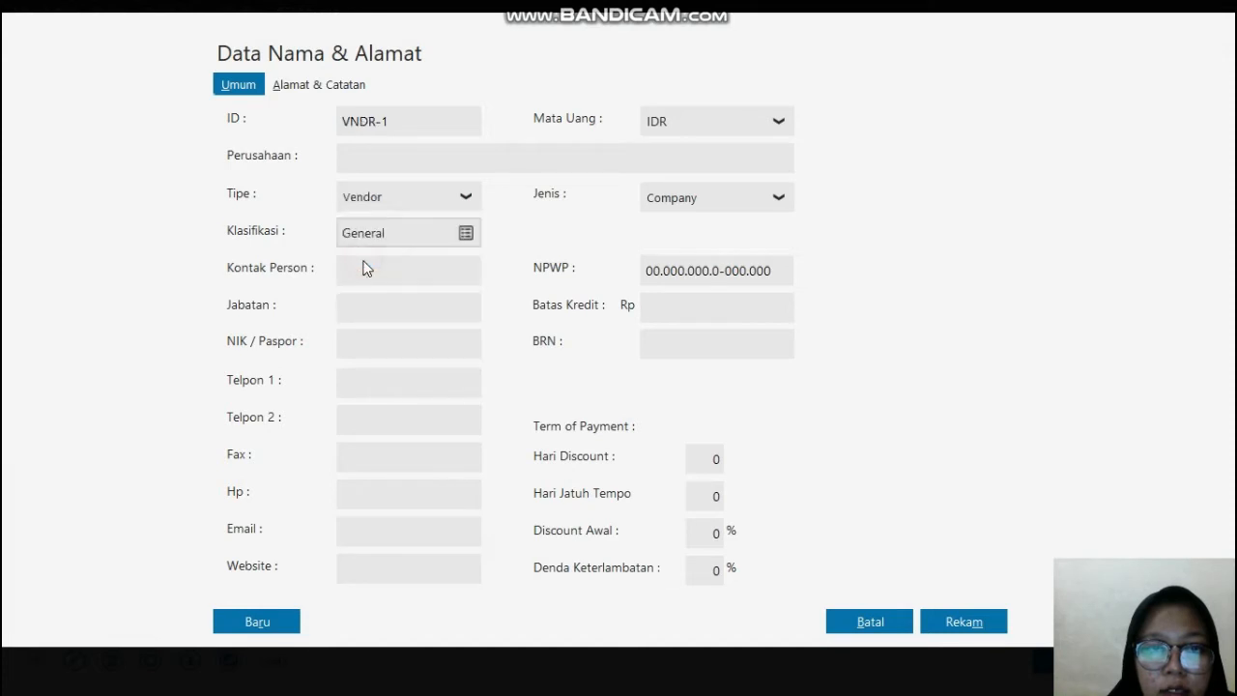
{"action": "double_click", "coordinate": [404, 120]}
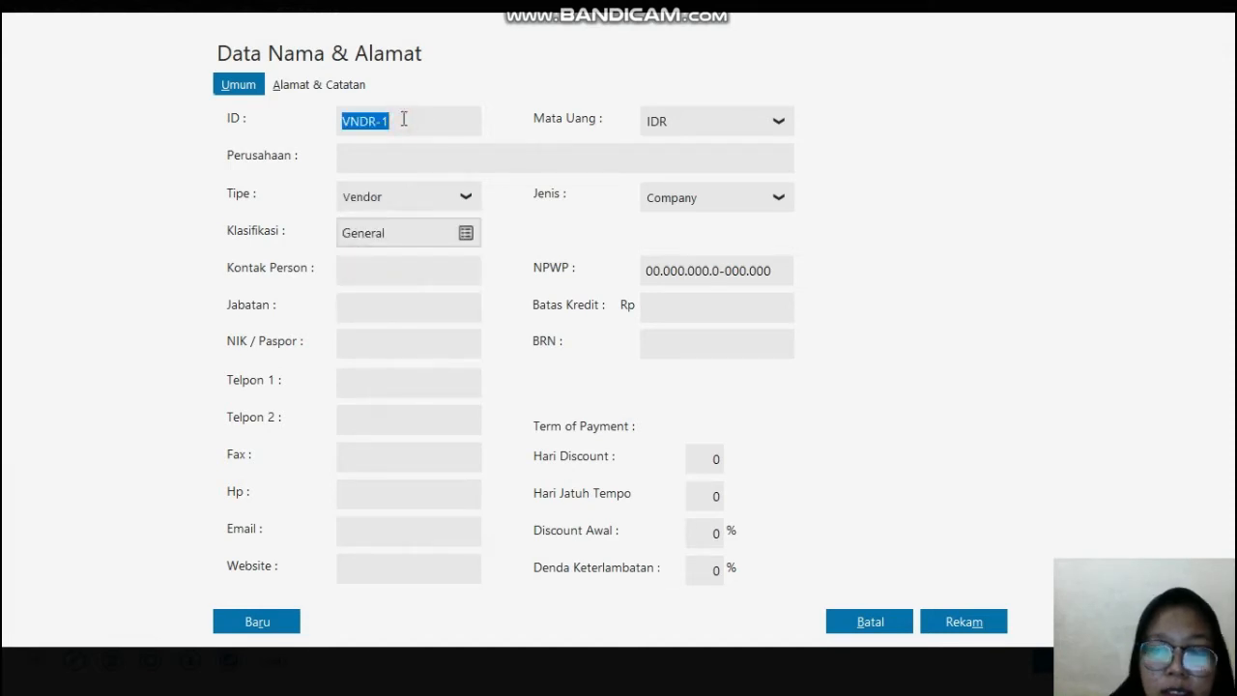
{"action": "left_click", "coordinate": [404, 119]}
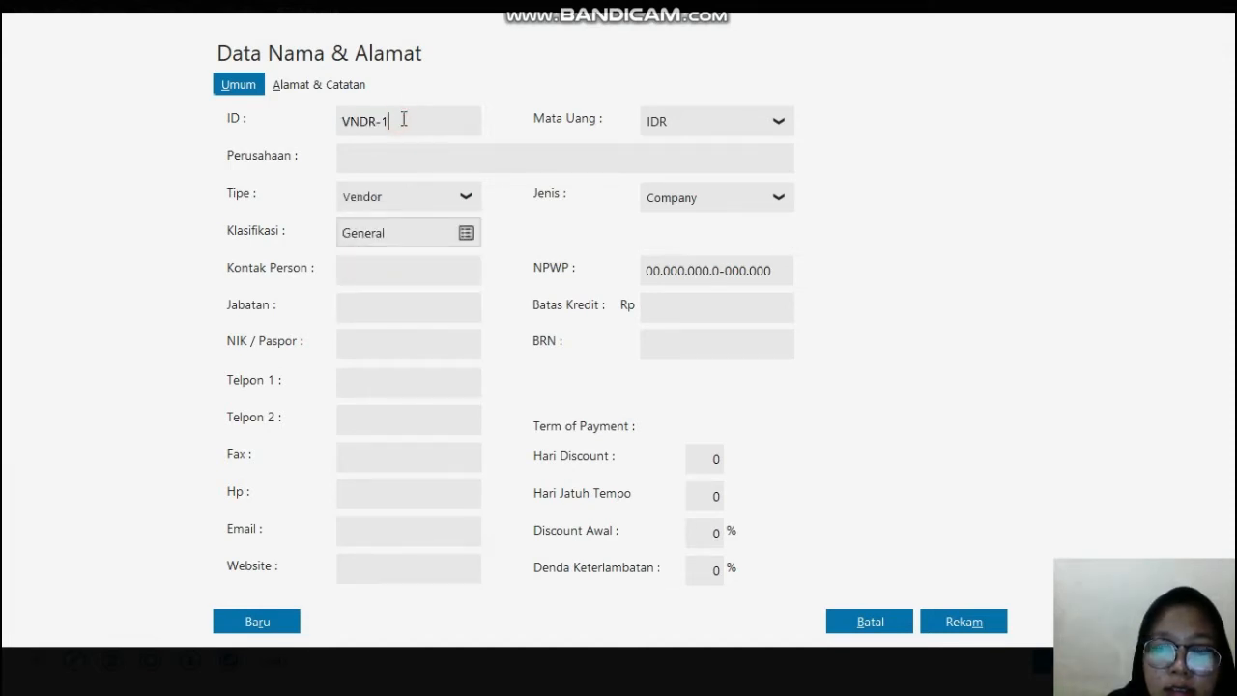
{"action": "key", "text": "BackSpace"}
{"action": "key", "text": "BackSpace"}
{"action": "key", "text": "BackSpace"}
{"action": "key", "text": "BackSpace"}
{"action": "key", "text": "BackSpace"}
{"action": "type", "text": "-"}
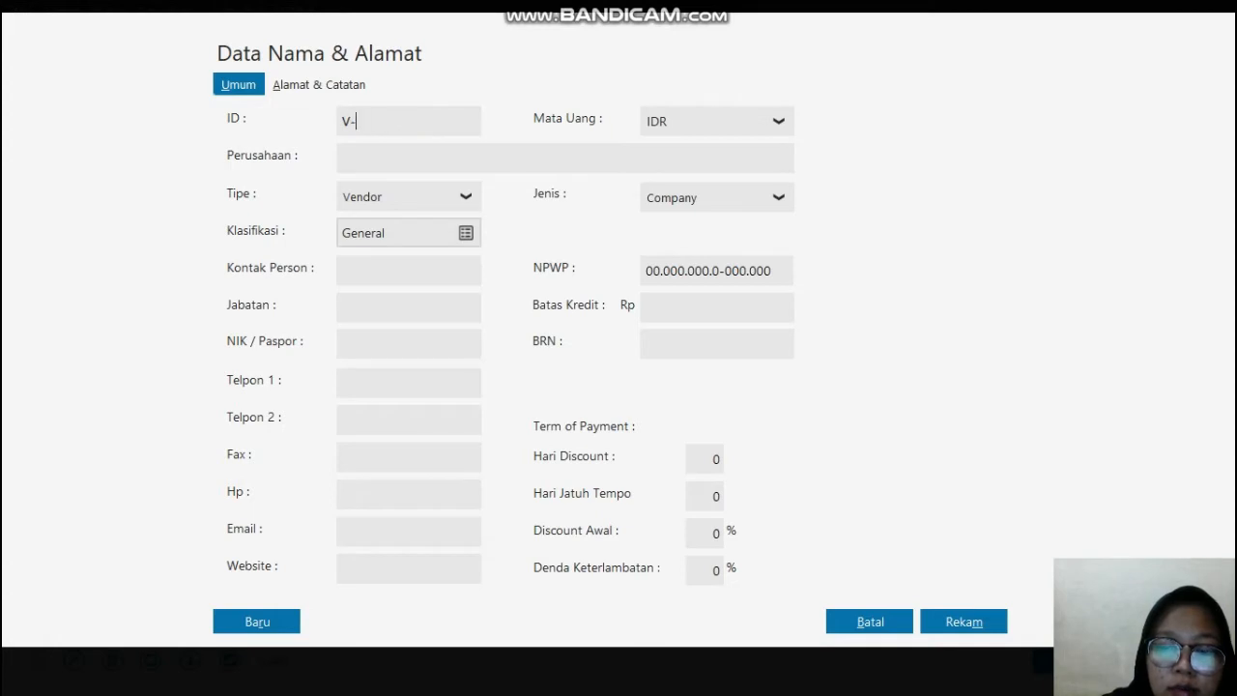
{"action": "type", "text": "002"}
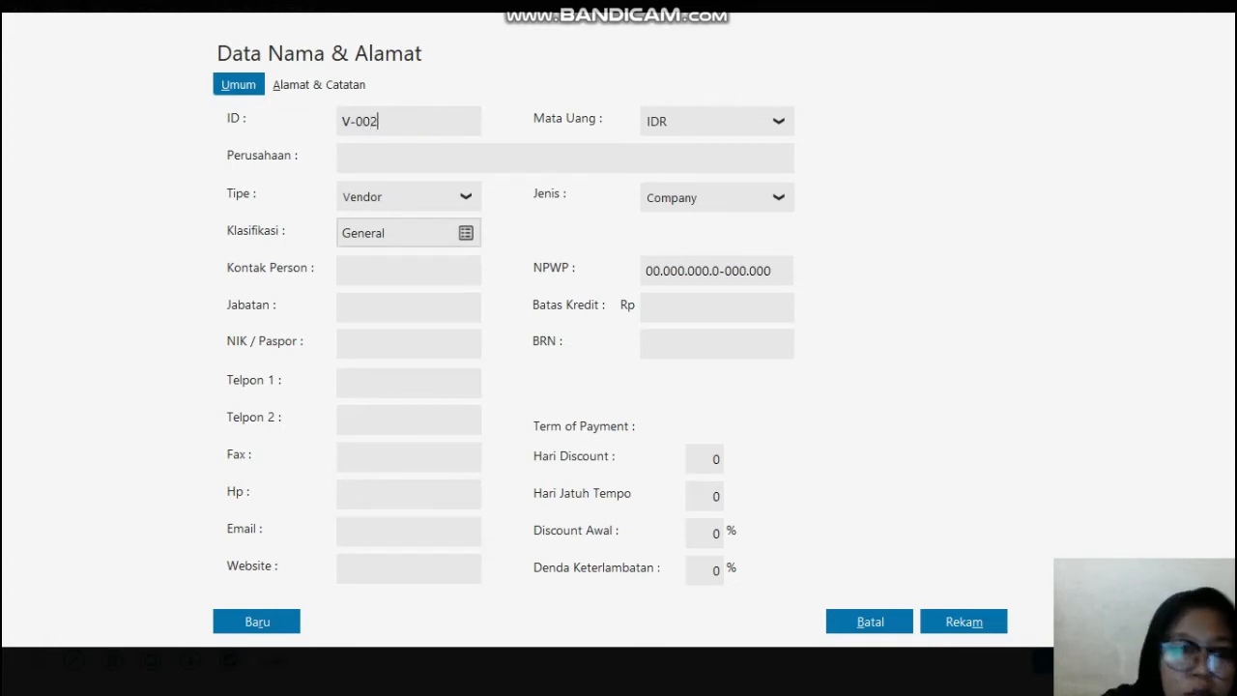
Step: Copy the second vendor's name, SALMA MUSLIM, PT, from the PDF in Edge and paste it as Perusahaan in Zahir Accounting
{"action": "left_click", "coordinate": [407, 152]}
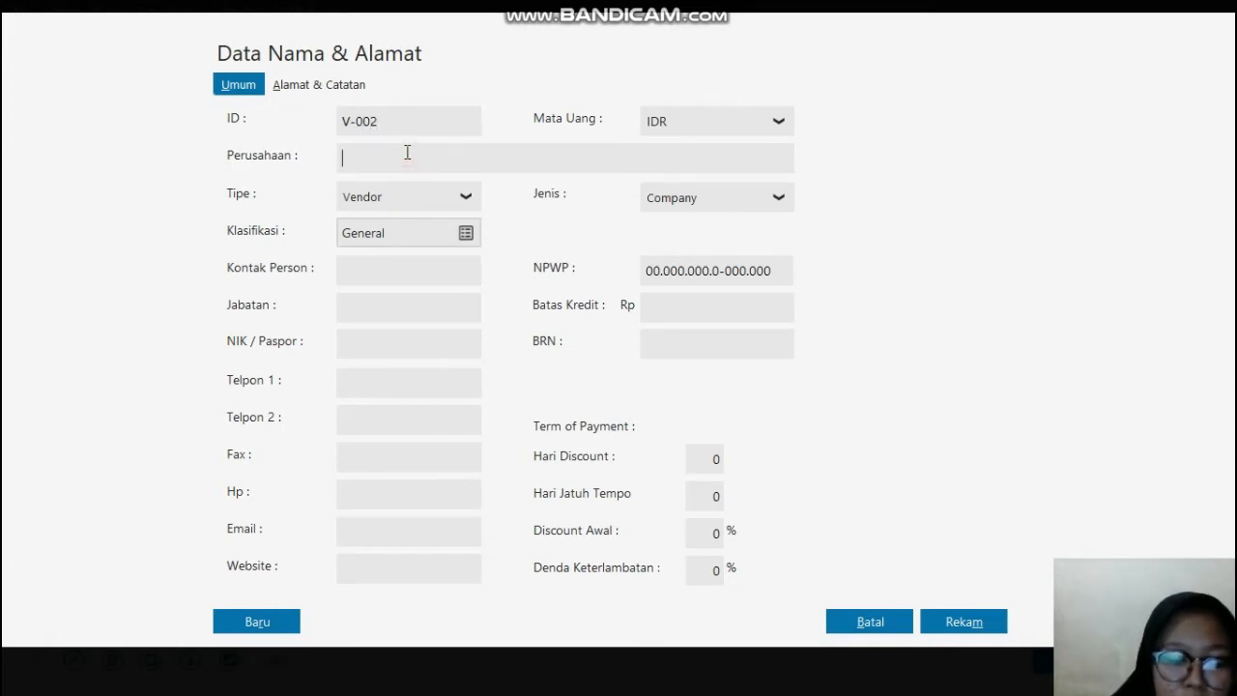
{"action": "key", "text": "super"}
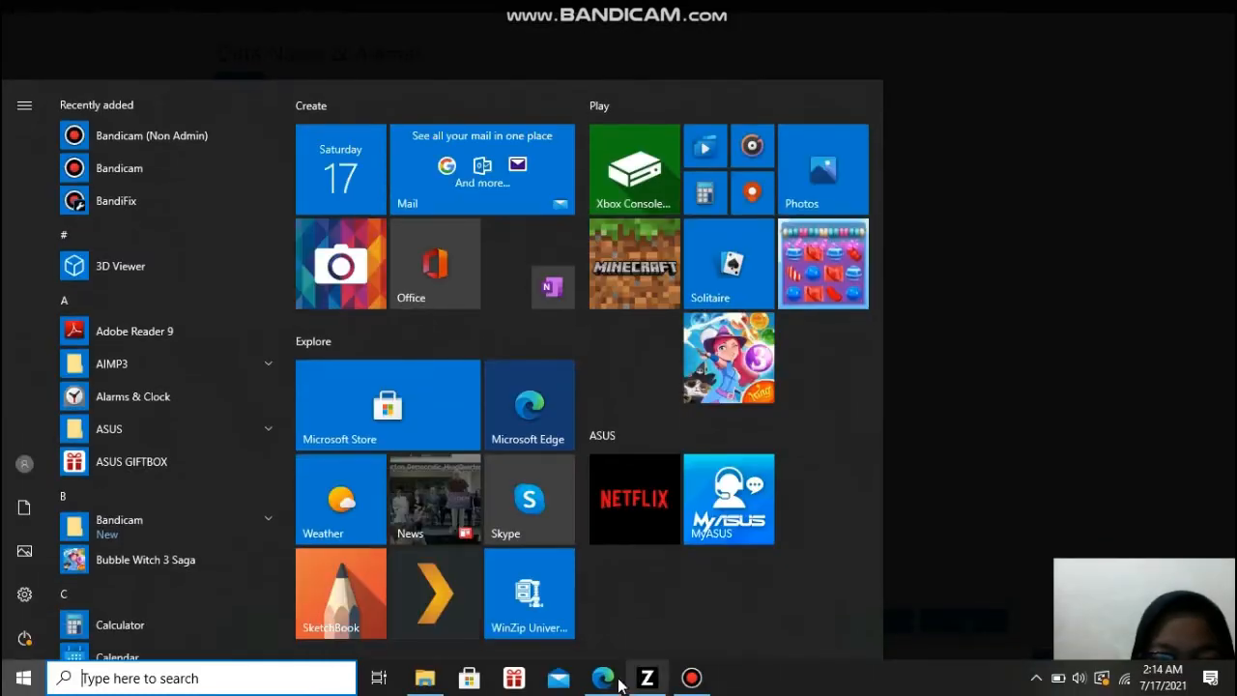
{"action": "left_click", "coordinate": [602, 678]}
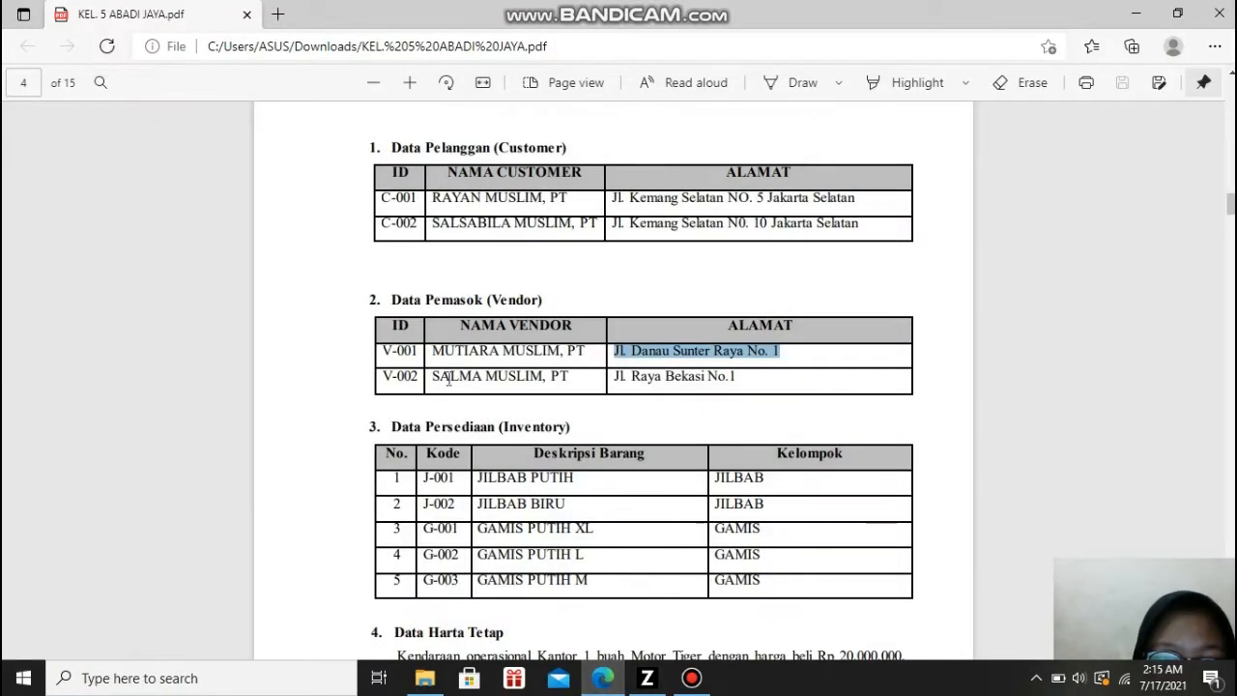
{"action": "left_click_drag", "start_coordinate": [435, 380], "coordinate": [571, 383]}
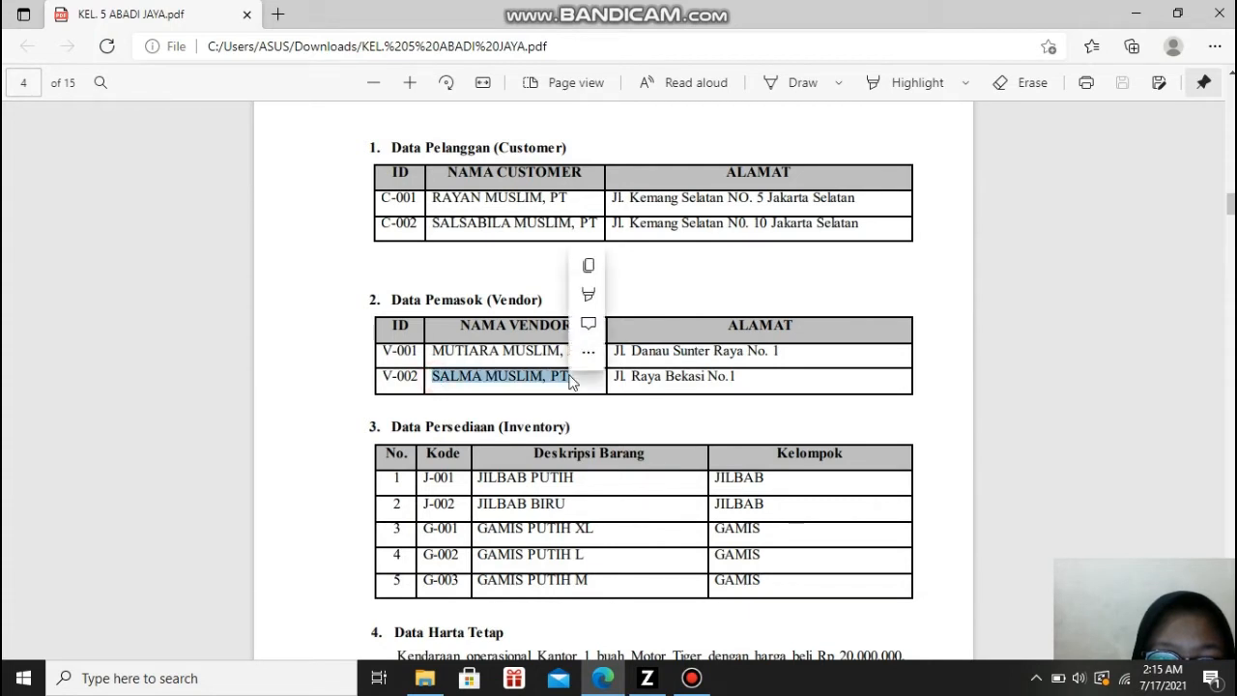
{"action": "key", "text": "ctrl+c"}
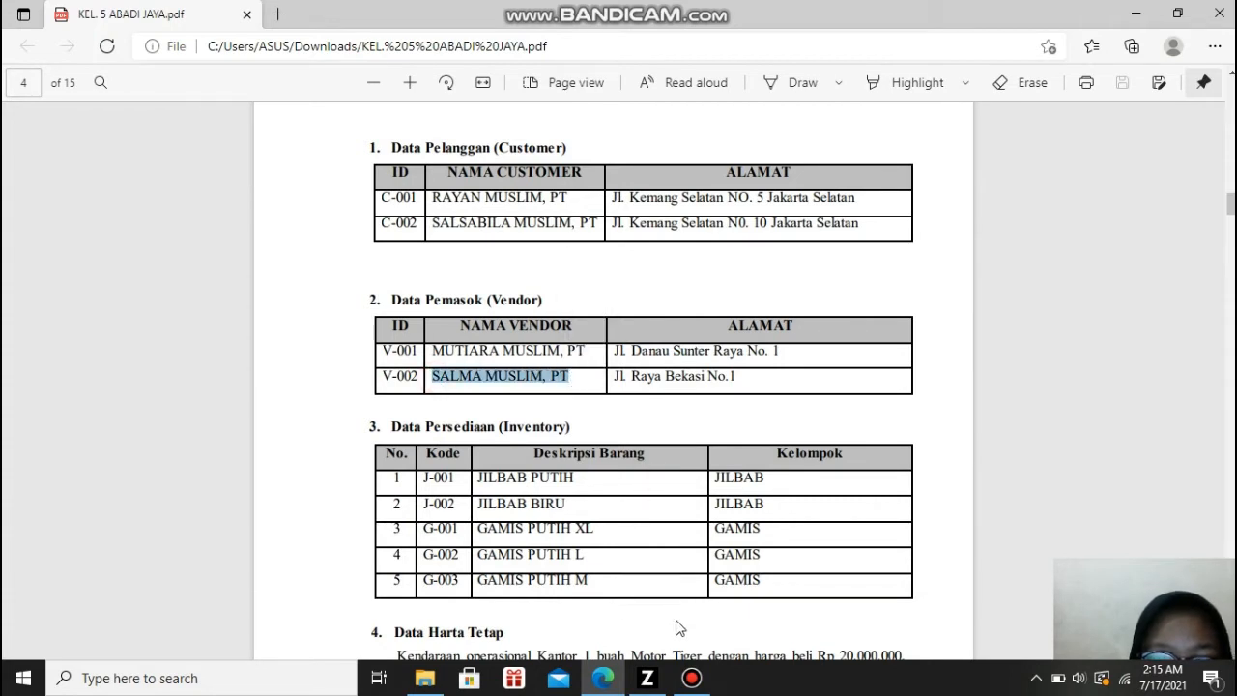
{"action": "left_click", "coordinate": [649, 678]}
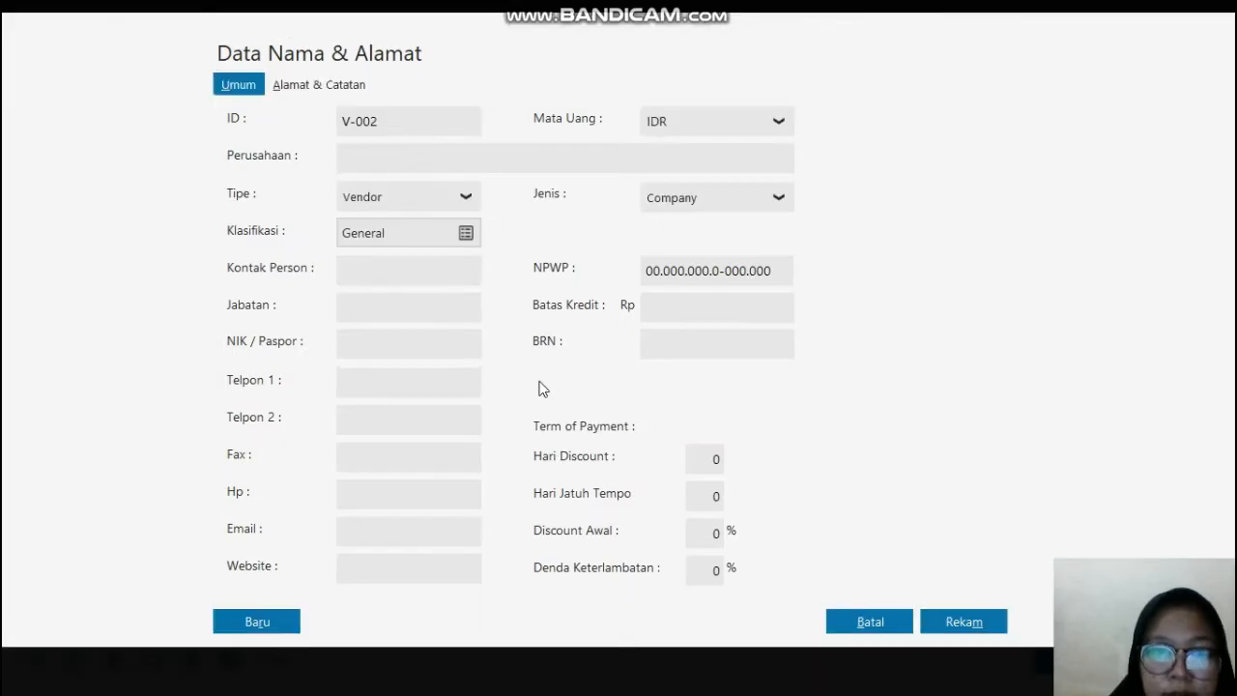
{"action": "left_click", "coordinate": [424, 158]}
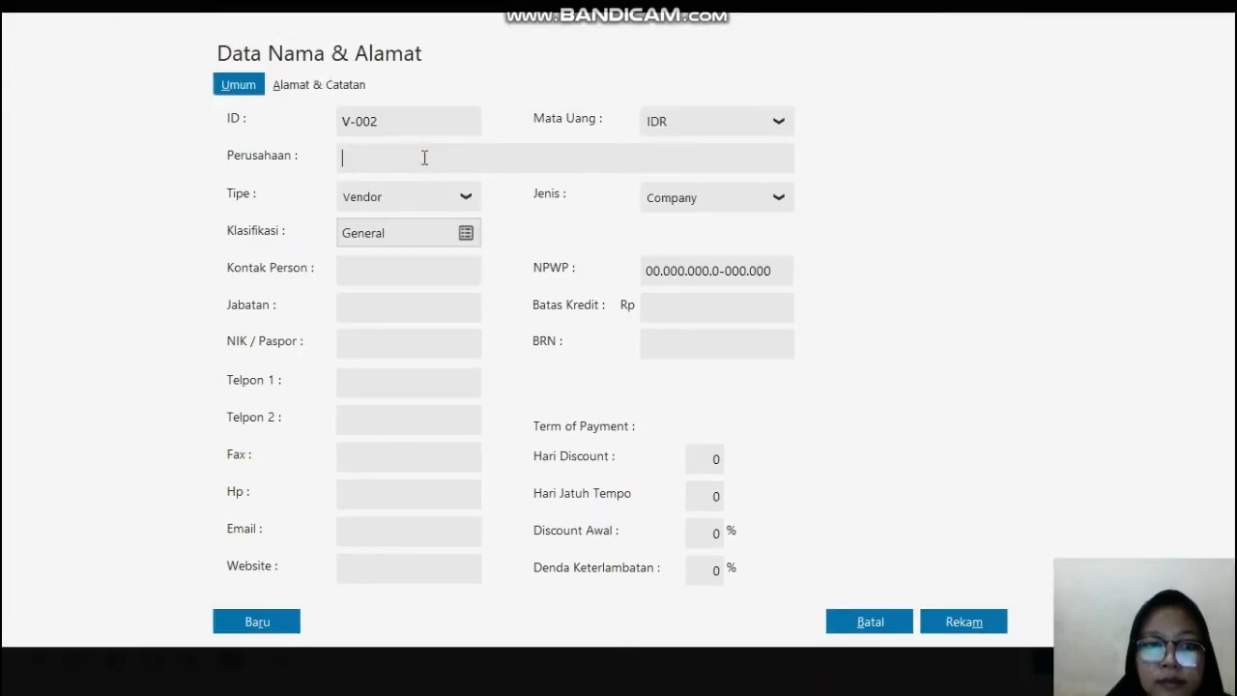
{"action": "key", "text": "ctrl+v"}
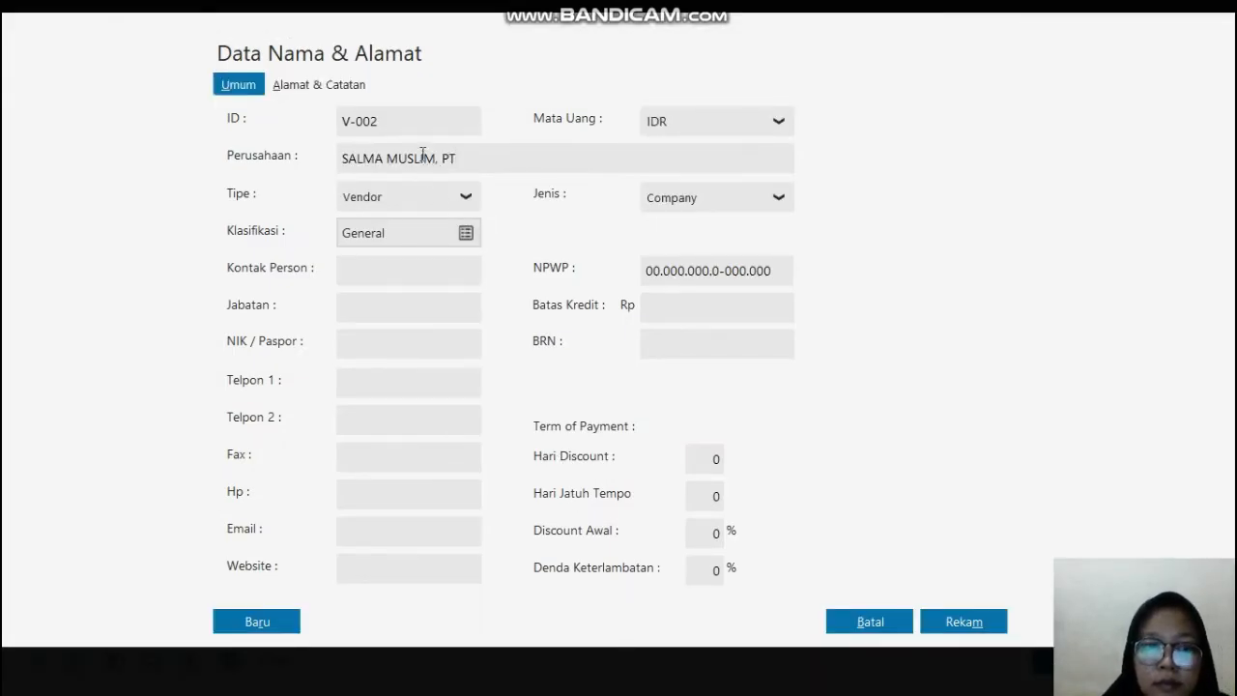
Step: Copy the second vendor's address from the PDF in Edge into Alamat in Zahir Accounting, and save the record despite the incomplete NPWP / NIK
{"action": "left_click", "coordinate": [324, 84]}
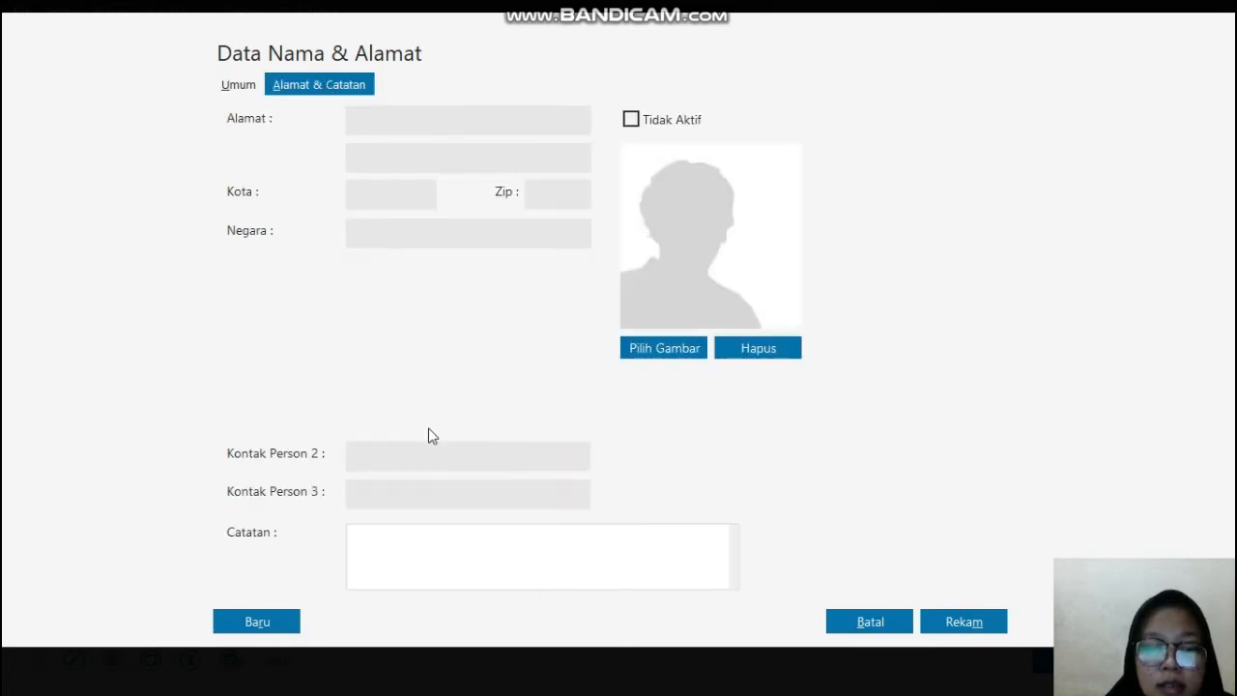
{"action": "key", "text": "super"}
{"action": "left_click", "coordinate": [599, 677]}
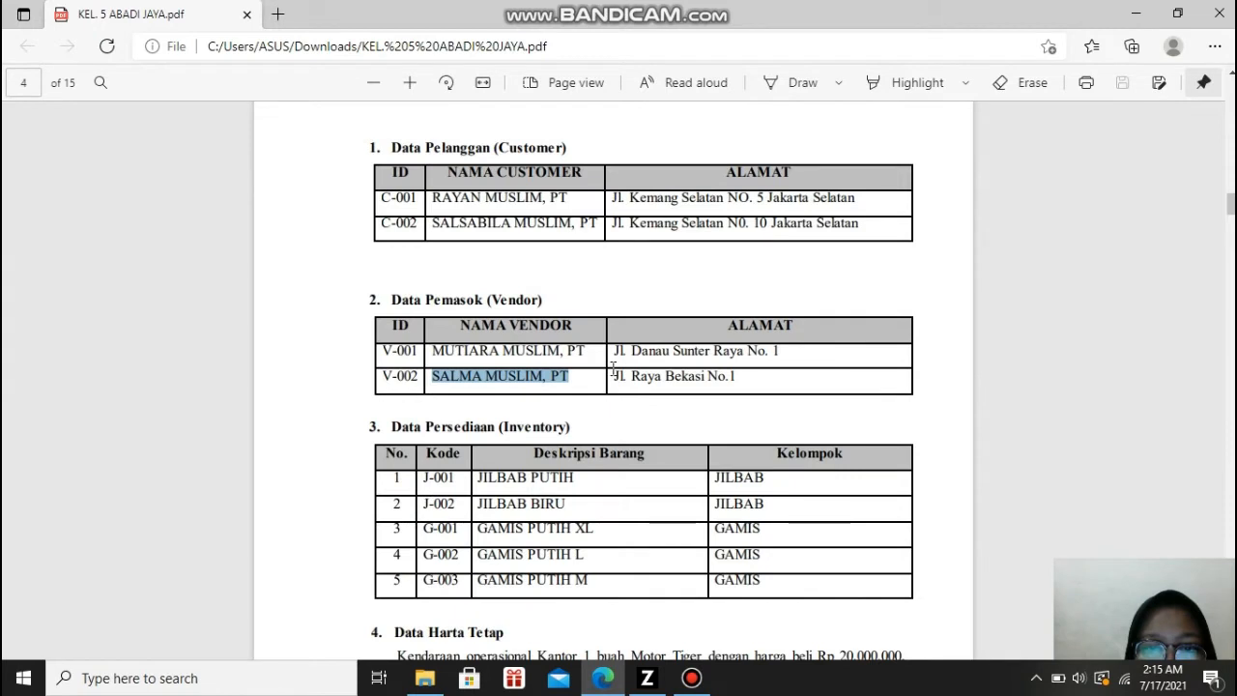
{"action": "left_click_drag", "start_coordinate": [611, 374], "coordinate": [757, 377]}
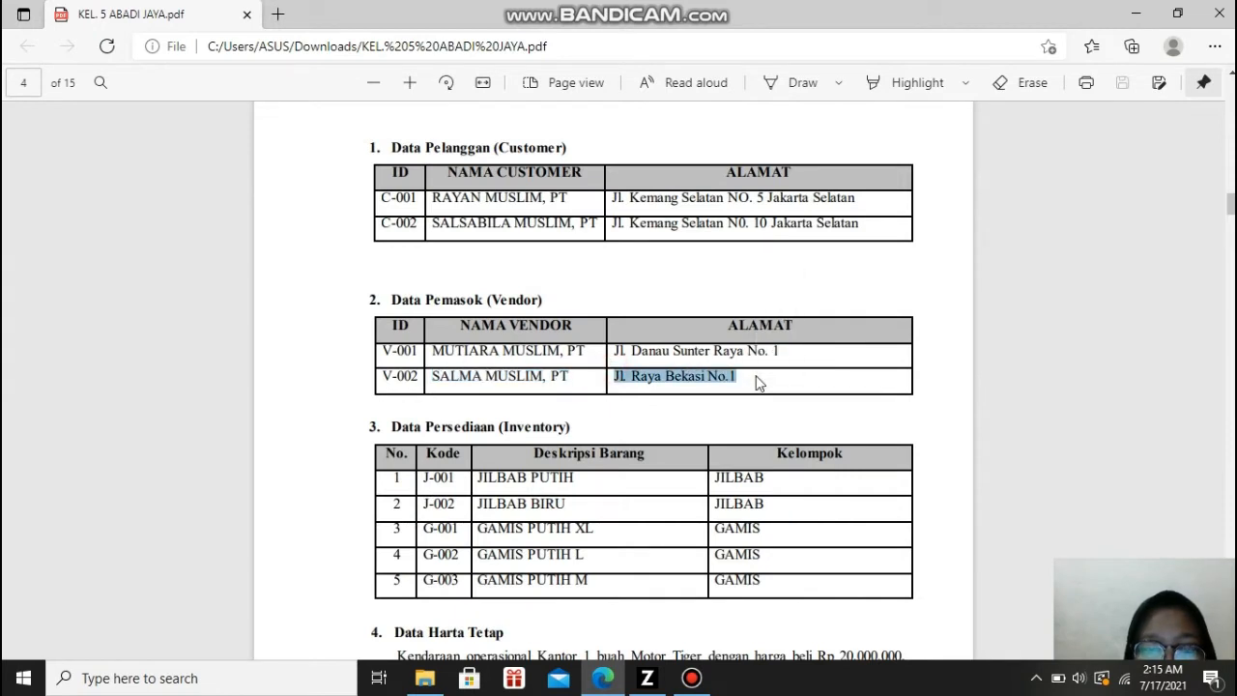
{"action": "left_click", "coordinate": [647, 678]}
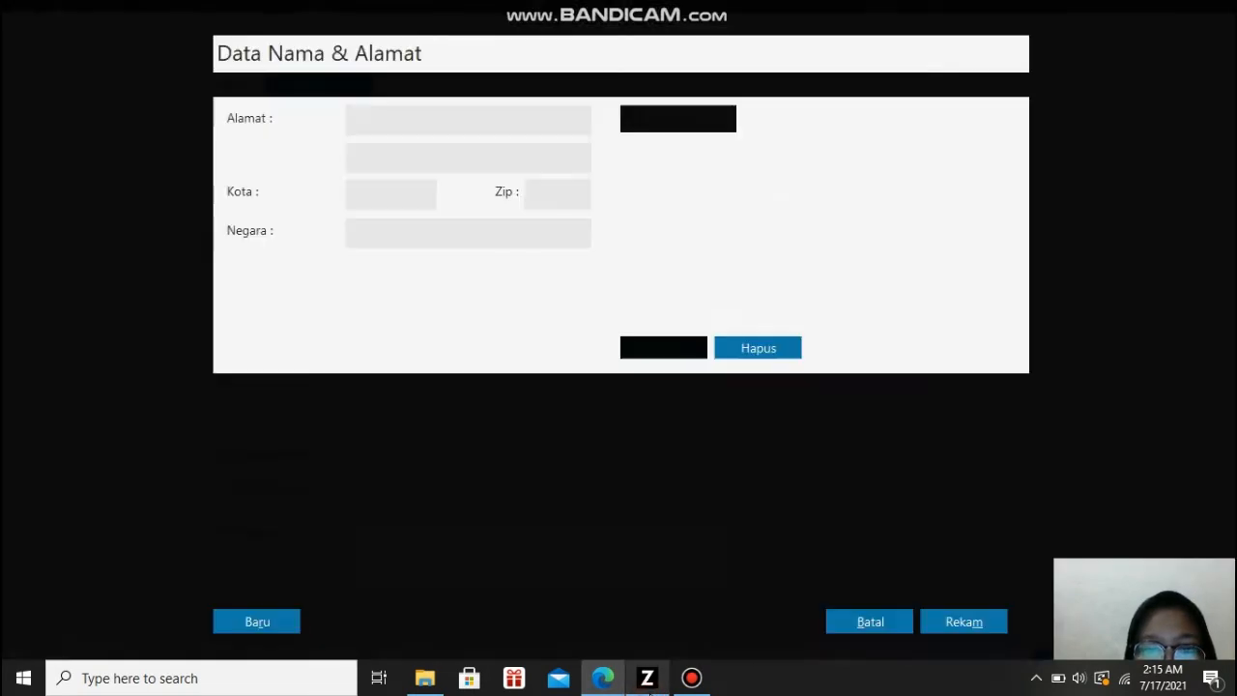
{"action": "key", "text": "ctrl+v"}
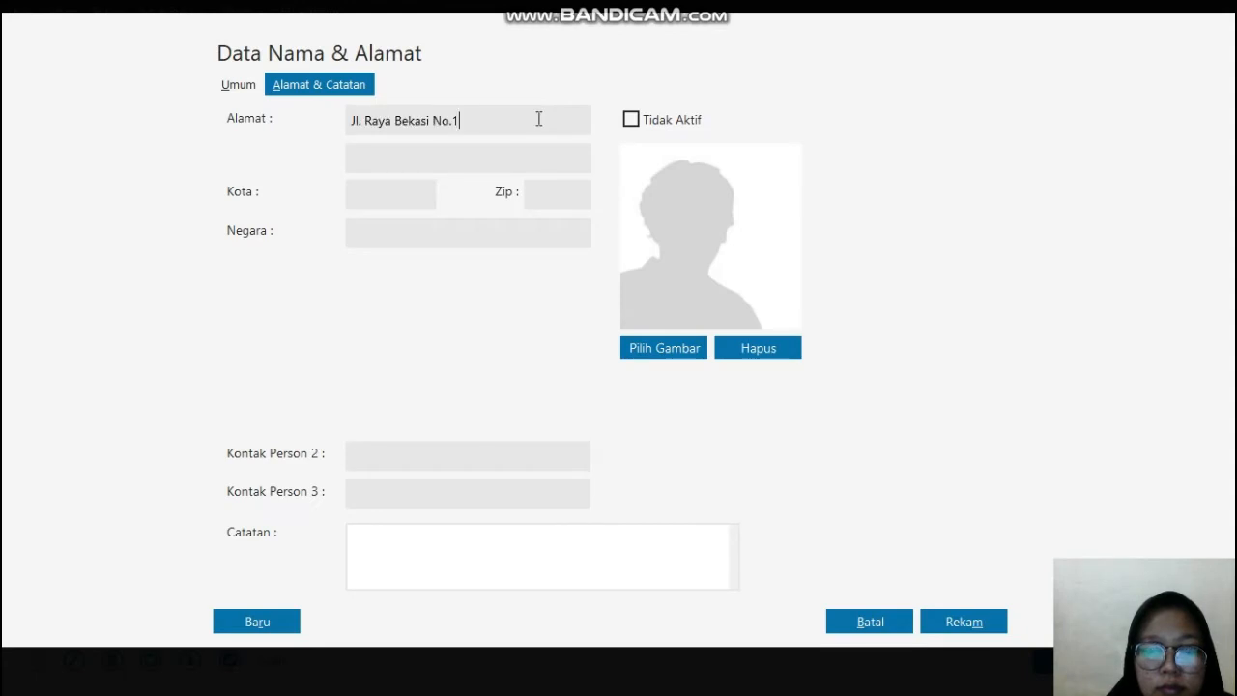
{"action": "left_click", "coordinate": [965, 619]}
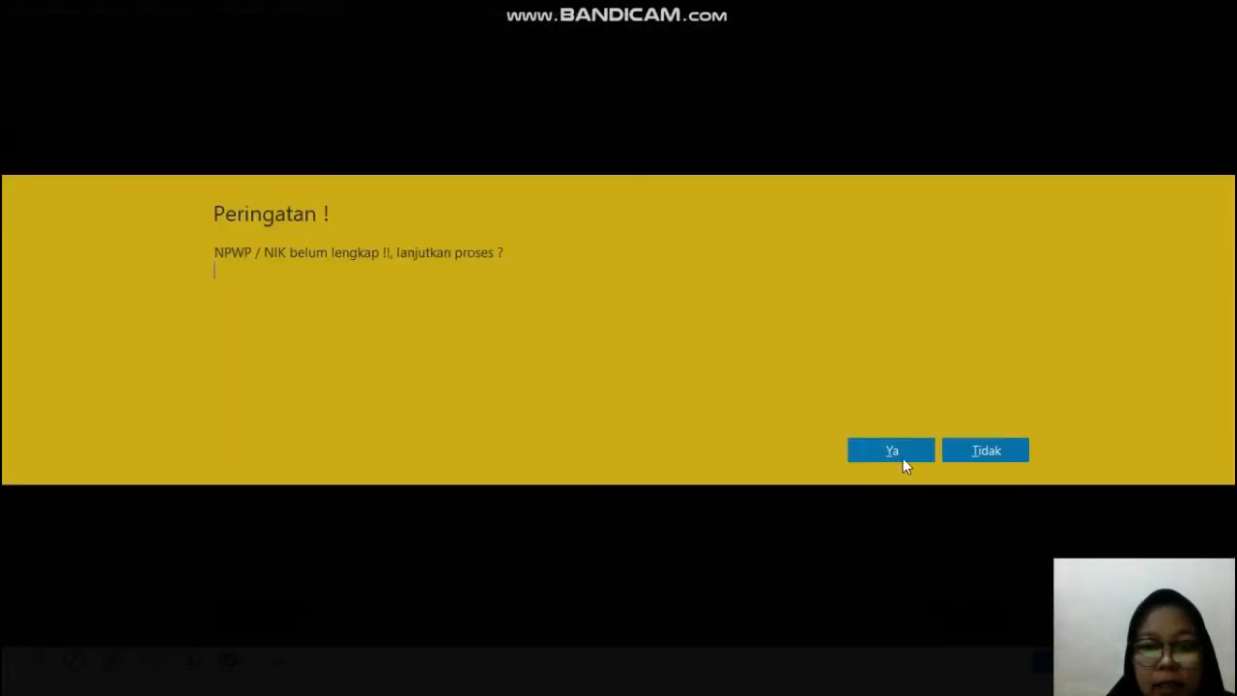
{"action": "left_click", "coordinate": [894, 451]}
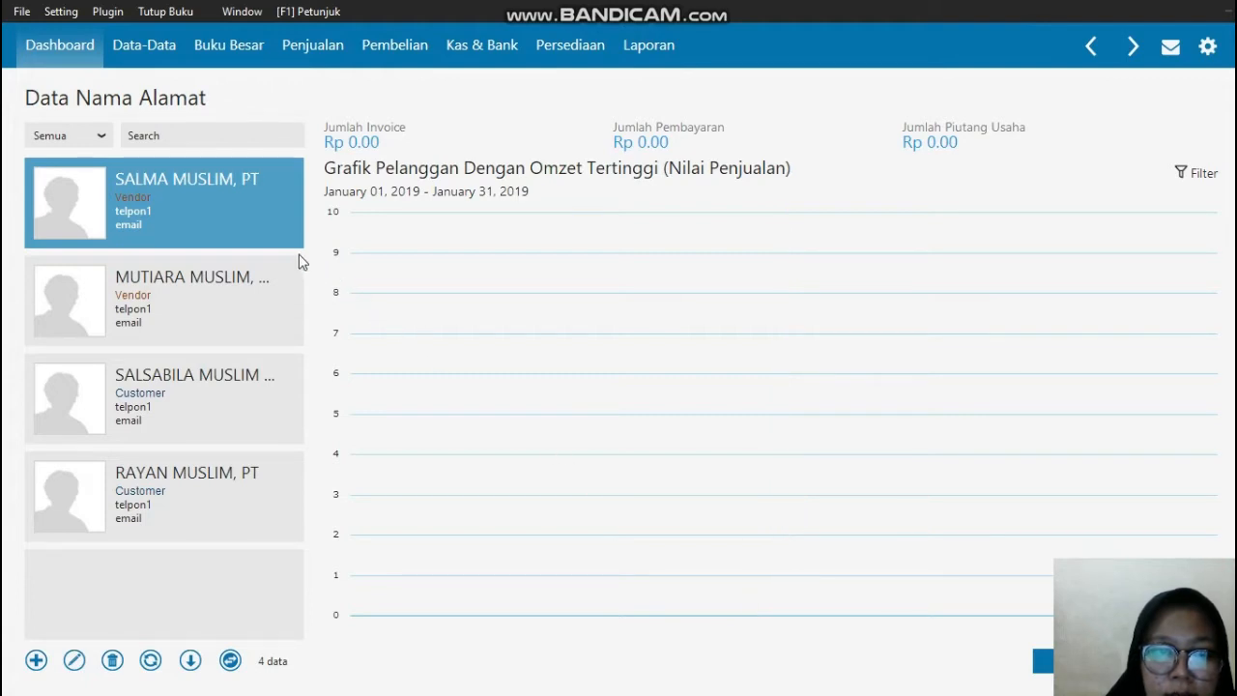
Step: View the purchases page of the second vendor and the list of measurement units in Satuan Pengukuran
{"action": "left_click", "coordinate": [1043, 664]}
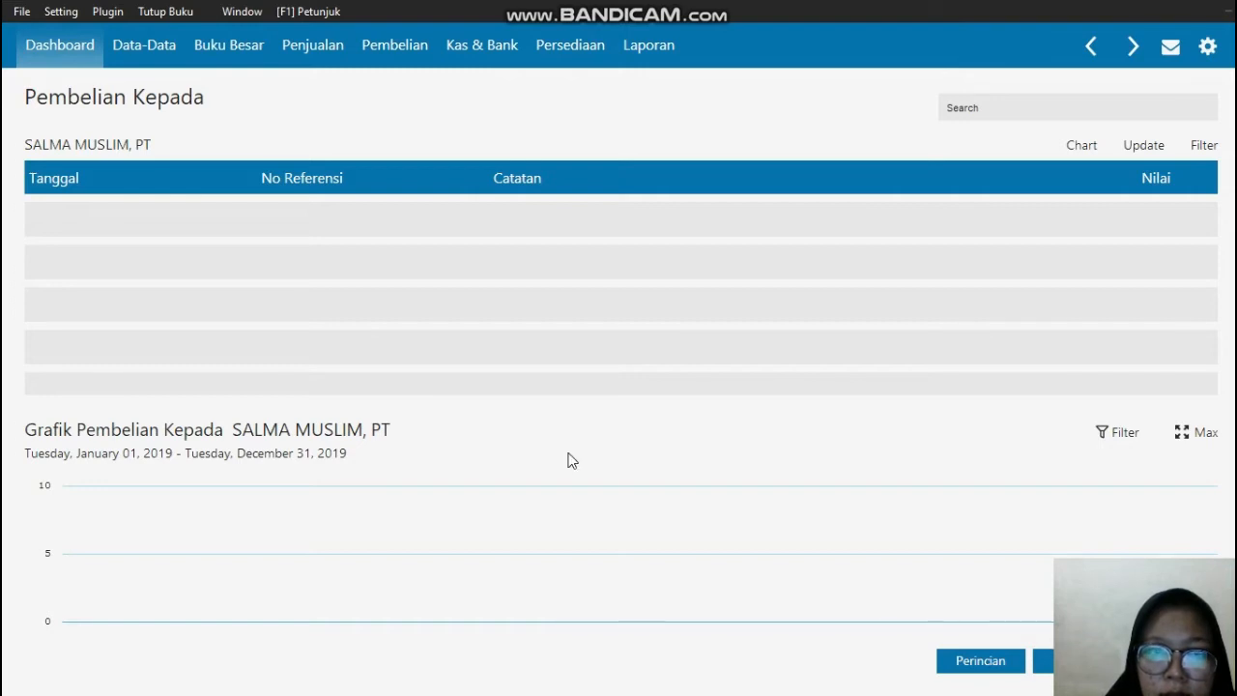
{"action": "left_click", "coordinate": [144, 58]}
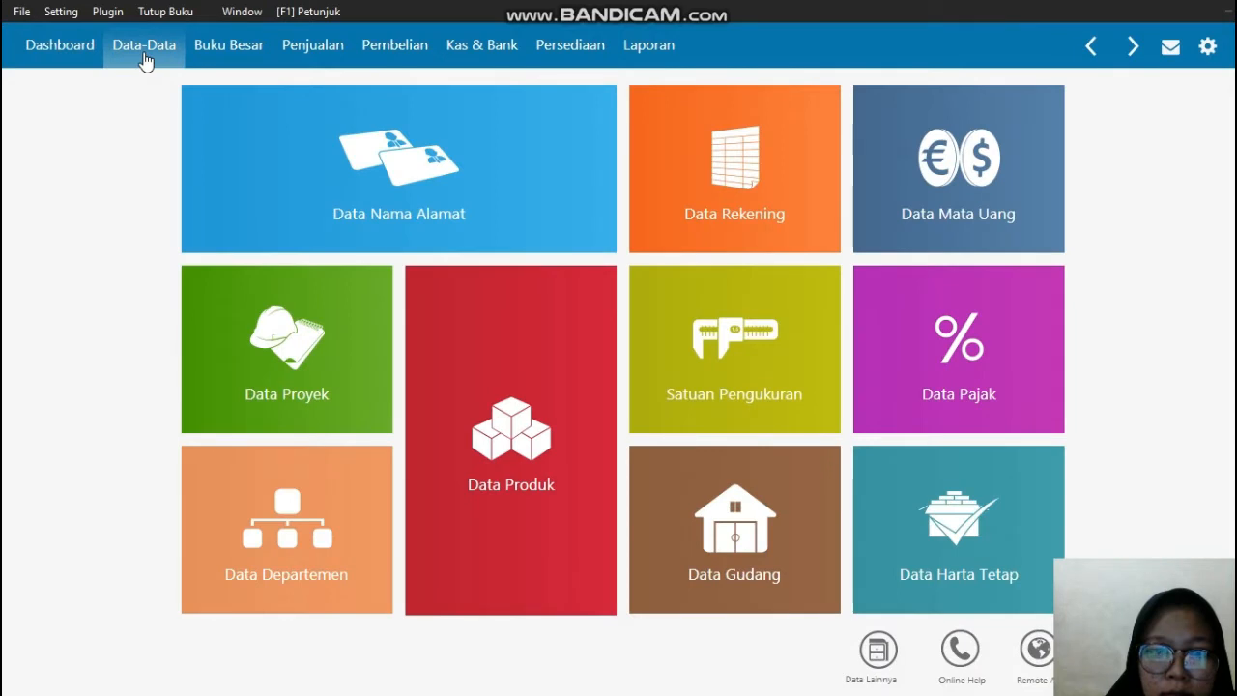
{"action": "mouse_move", "coordinate": [339, 138]}
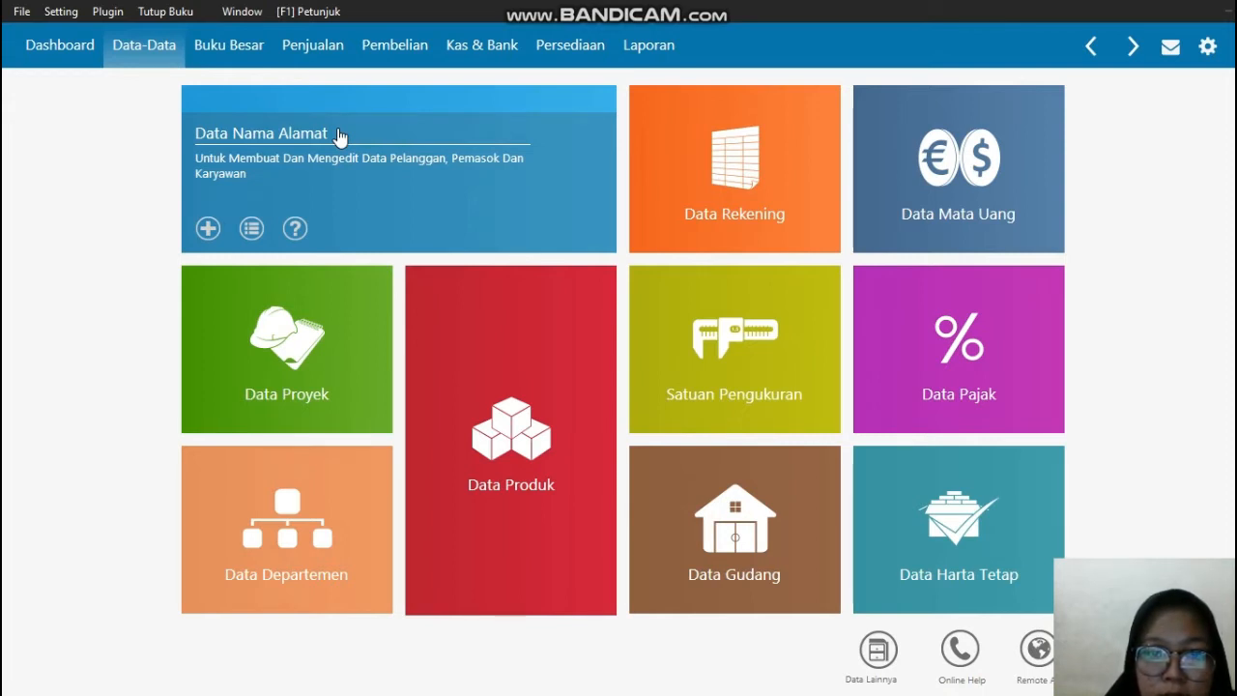
{"action": "mouse_move", "coordinate": [644, 395]}
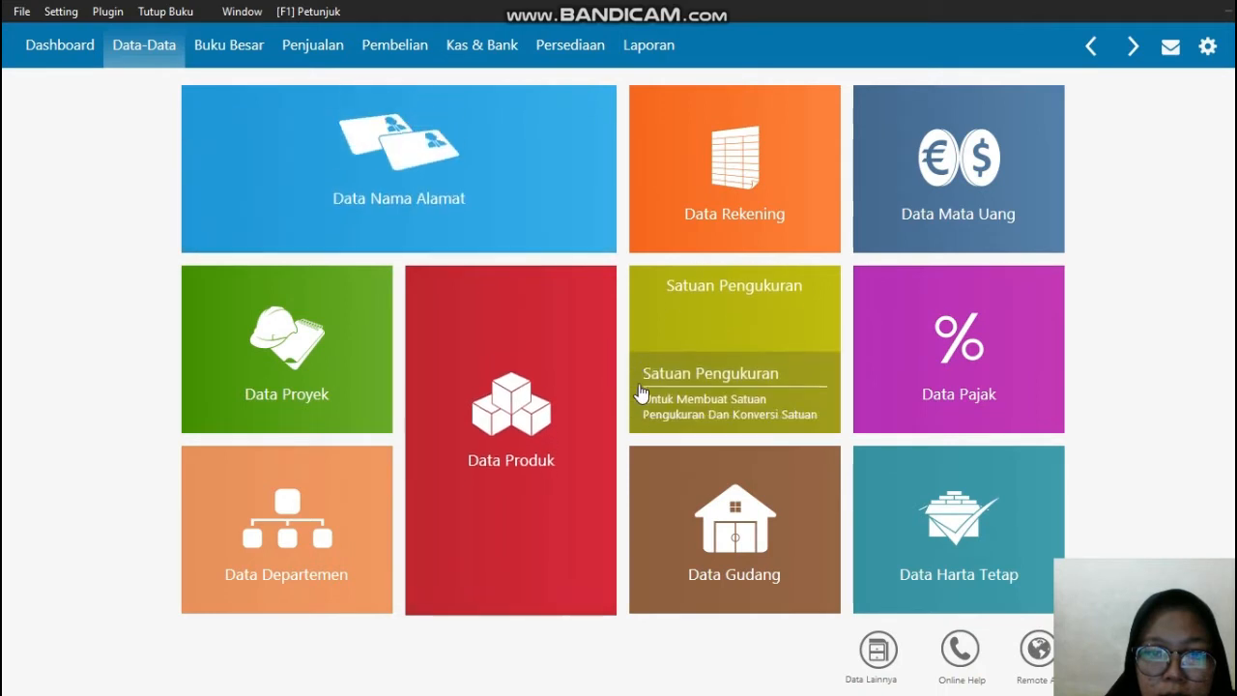
{"action": "left_click", "coordinate": [716, 357]}
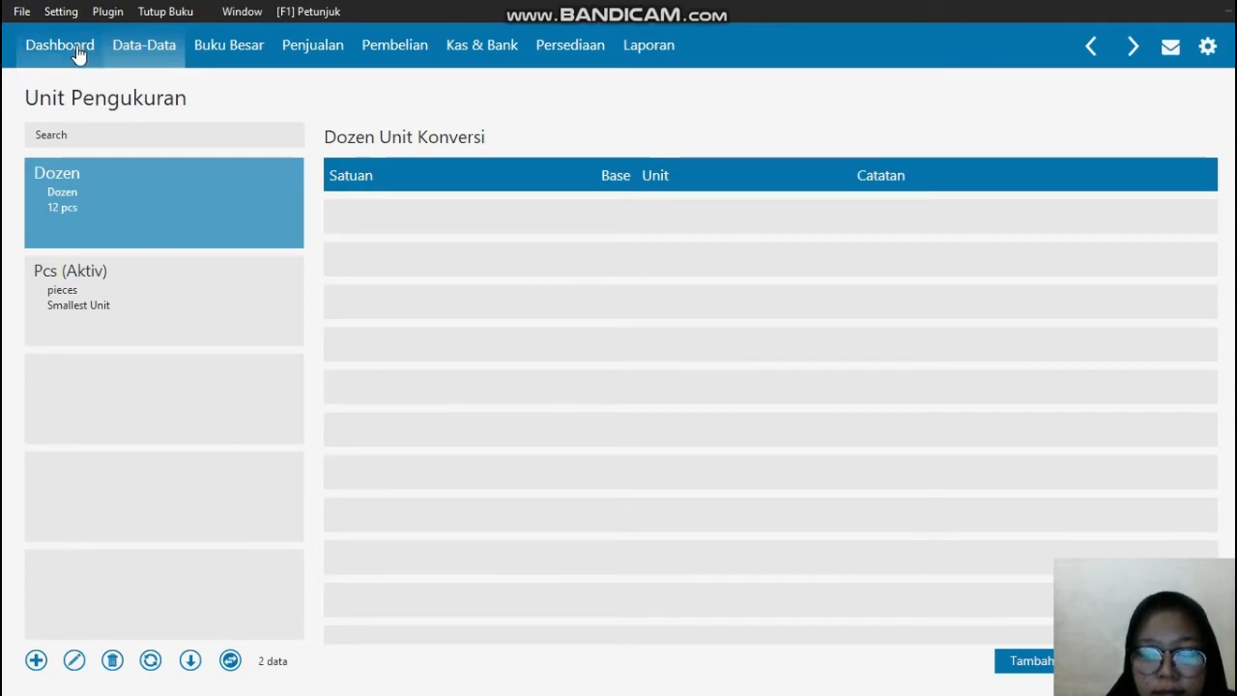
Step: Open Data Produk from the master data page and start a new inventory item record
{"action": "left_click", "coordinate": [135, 50]}
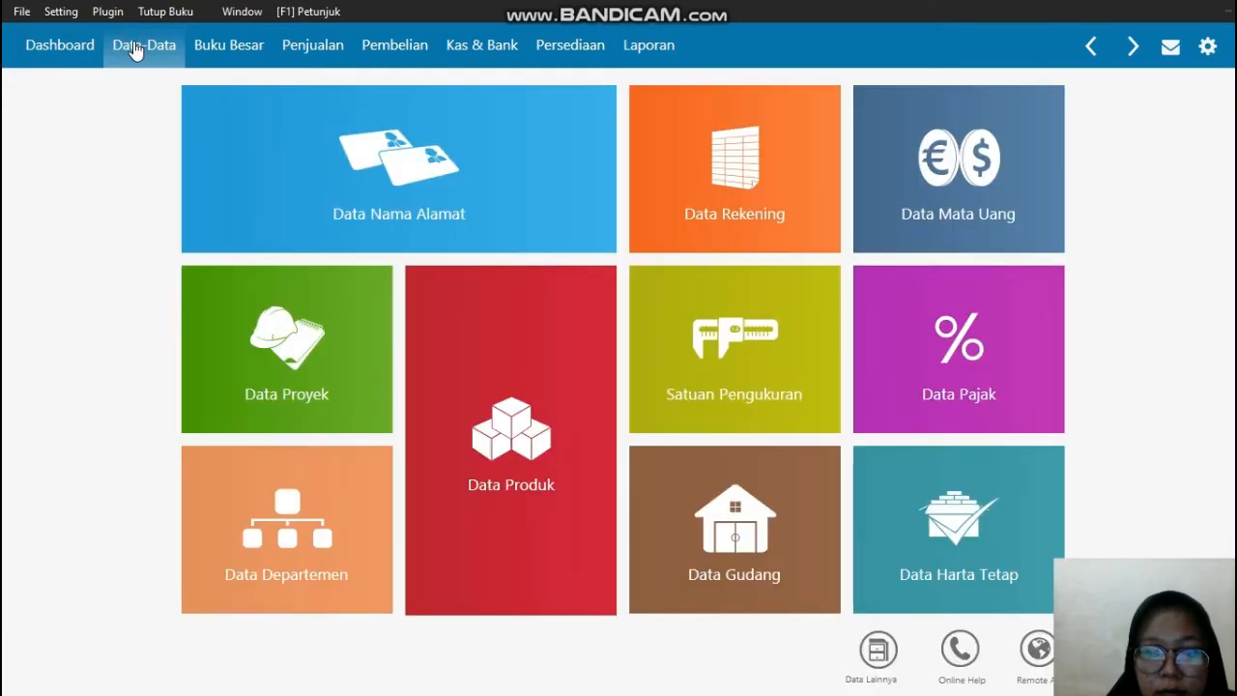
{"action": "mouse_move", "coordinate": [538, 378]}
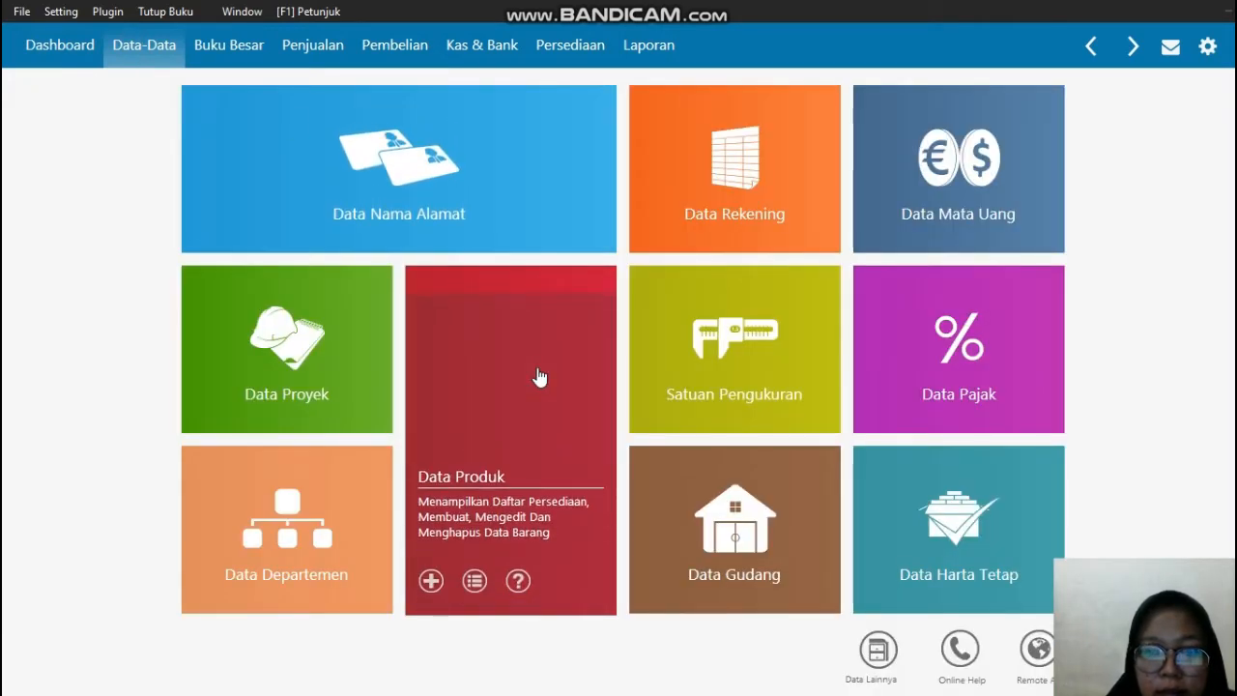
{"action": "left_click", "coordinate": [536, 367]}
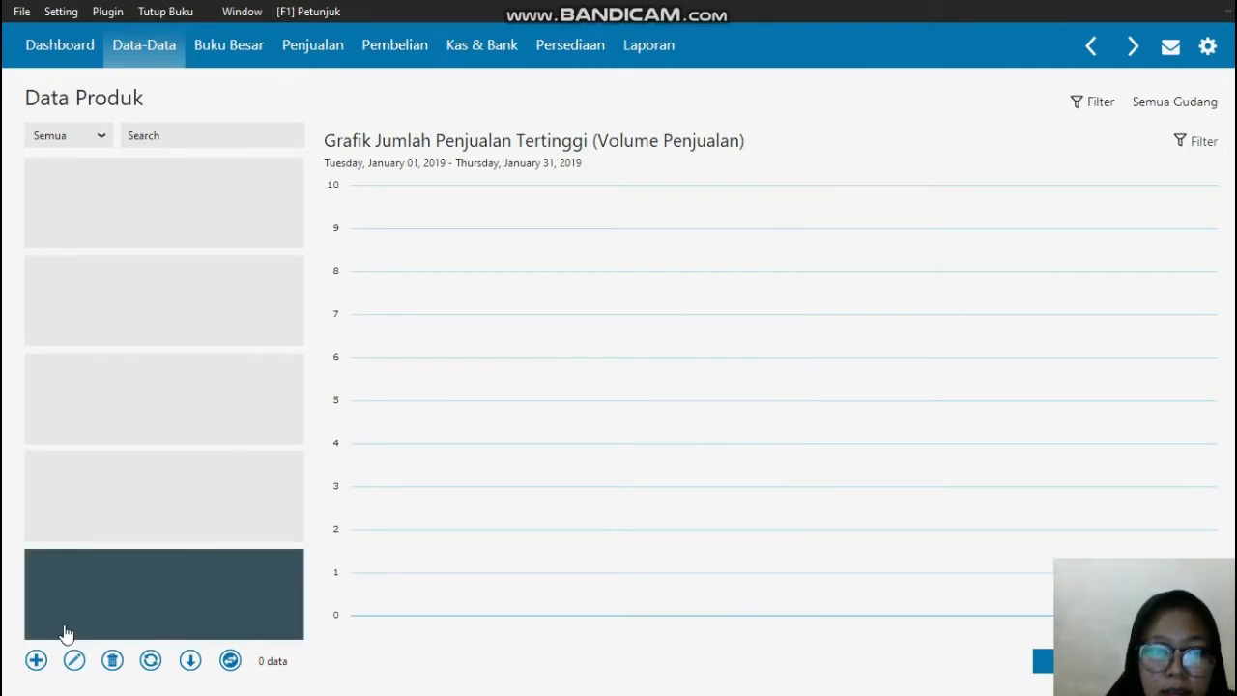
{"action": "left_click", "coordinate": [37, 661]}
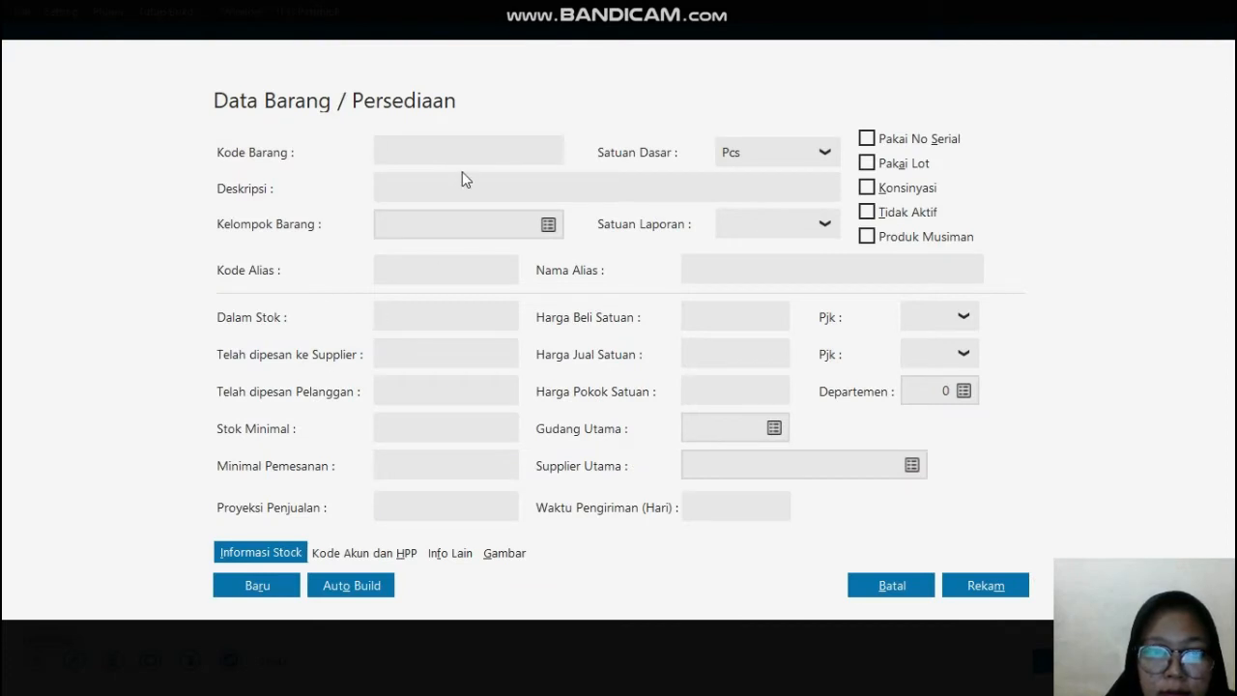
Step: Consult the inventory table in the PDF in Edge, and enter Kode Barang J-001 and Deskripsi JILBAB PUTIH in Zahir Accounting
{"action": "key", "text": "super"}
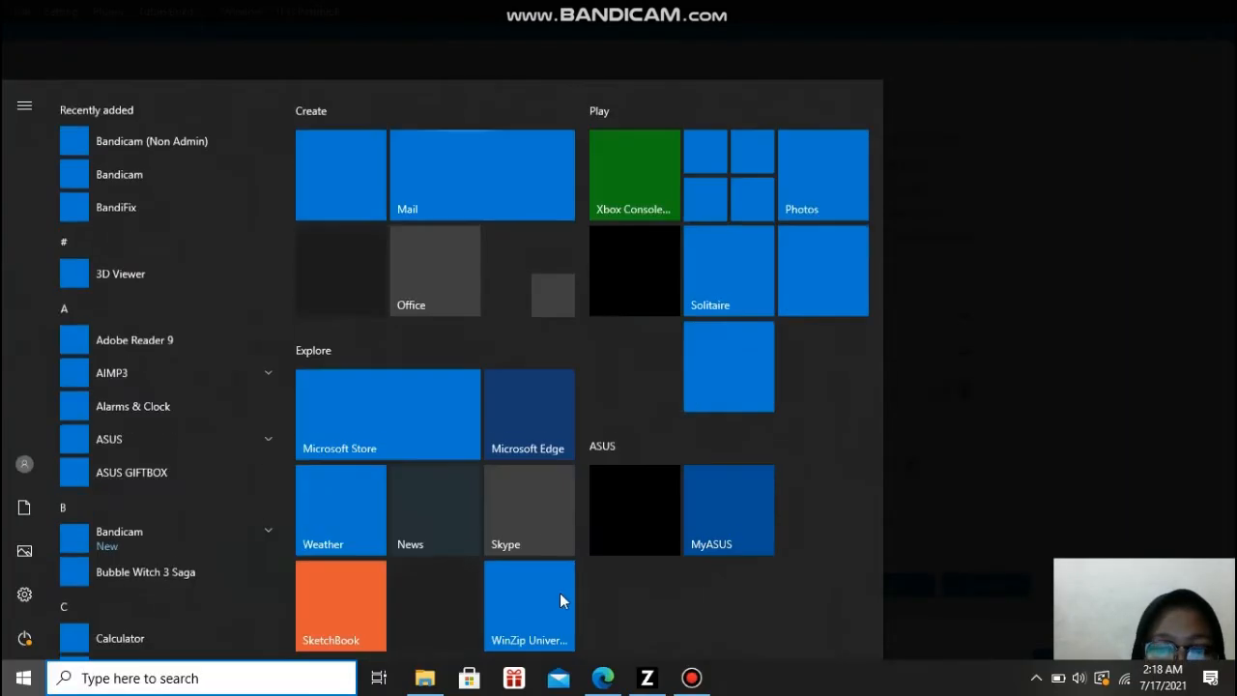
{"action": "left_click", "coordinate": [602, 681]}
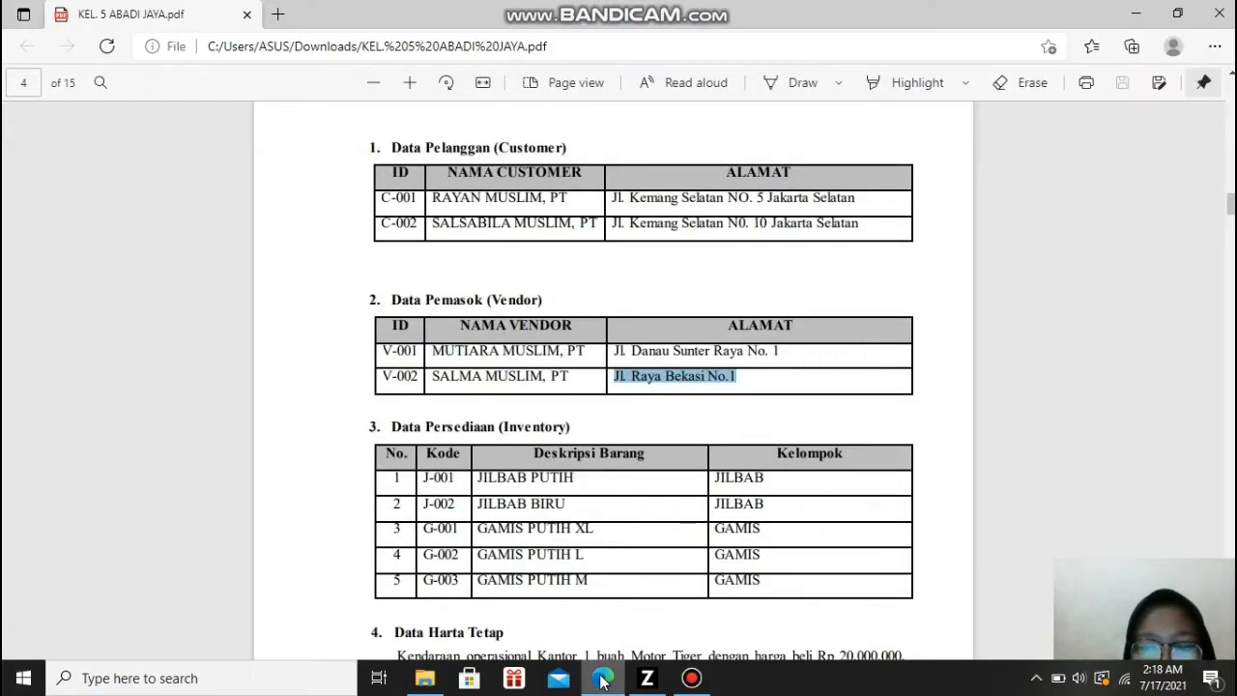
{"action": "key", "text": "Down"}
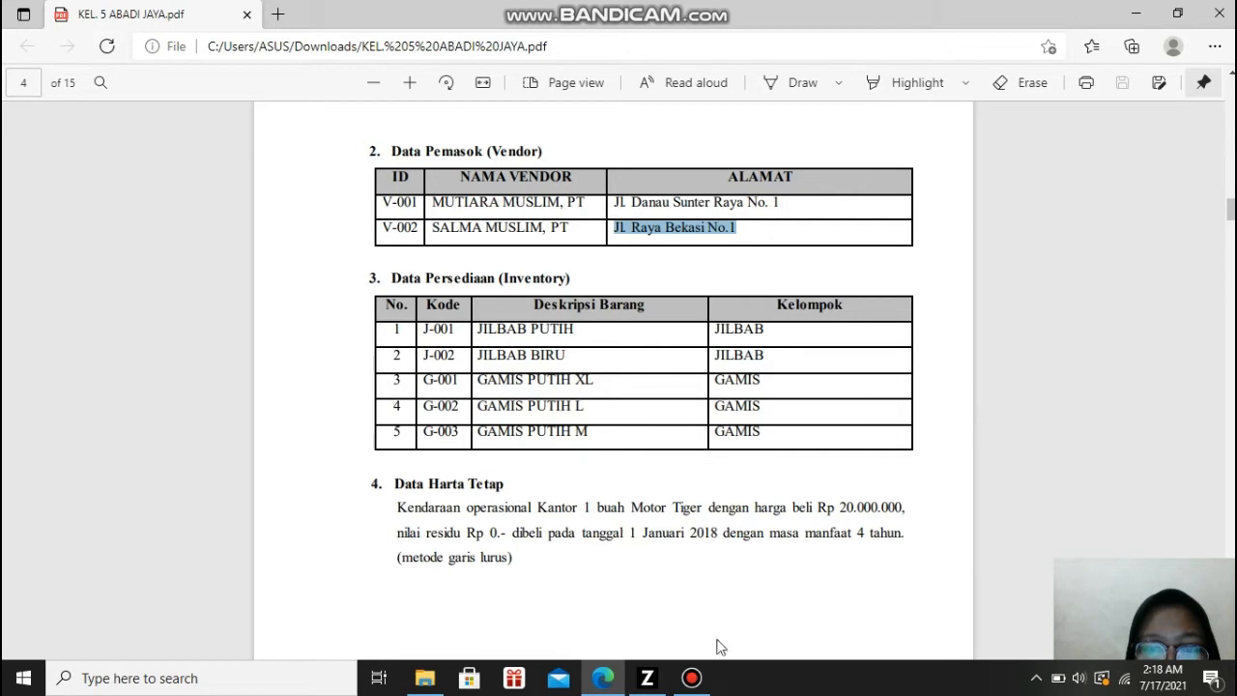
{"action": "left_click", "coordinate": [656, 685]}
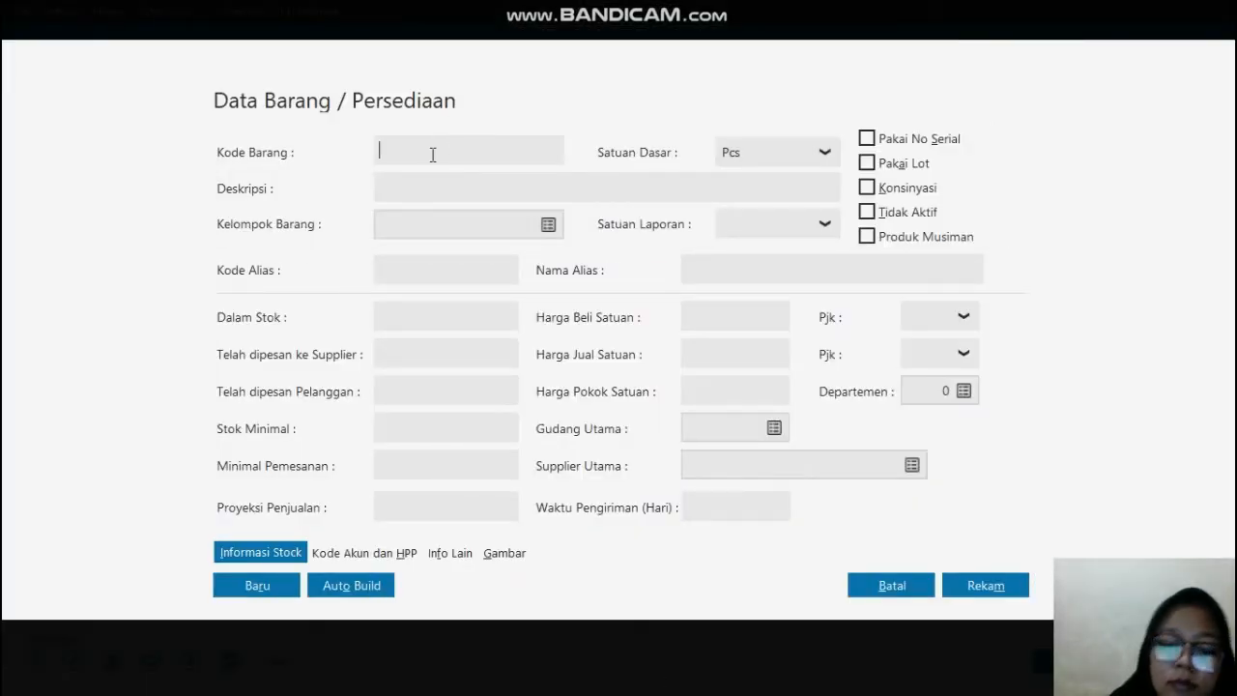
{"action": "type", "text": "J"}
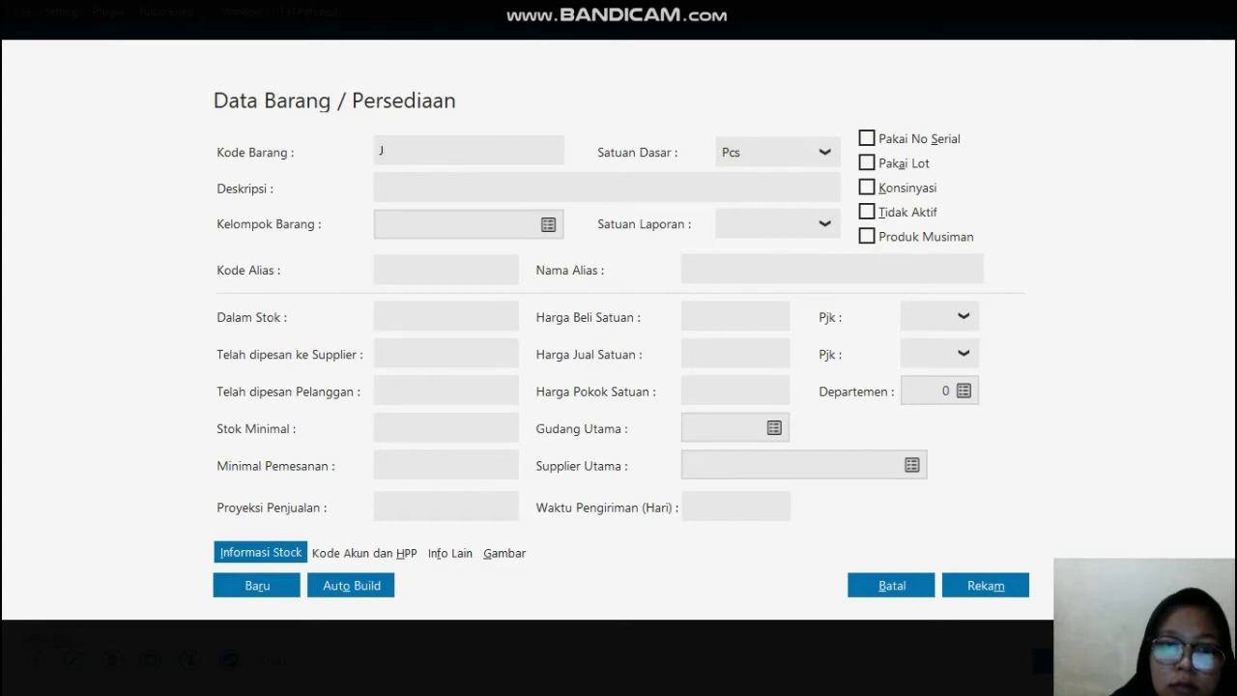
{"action": "type", "text": "-001"}
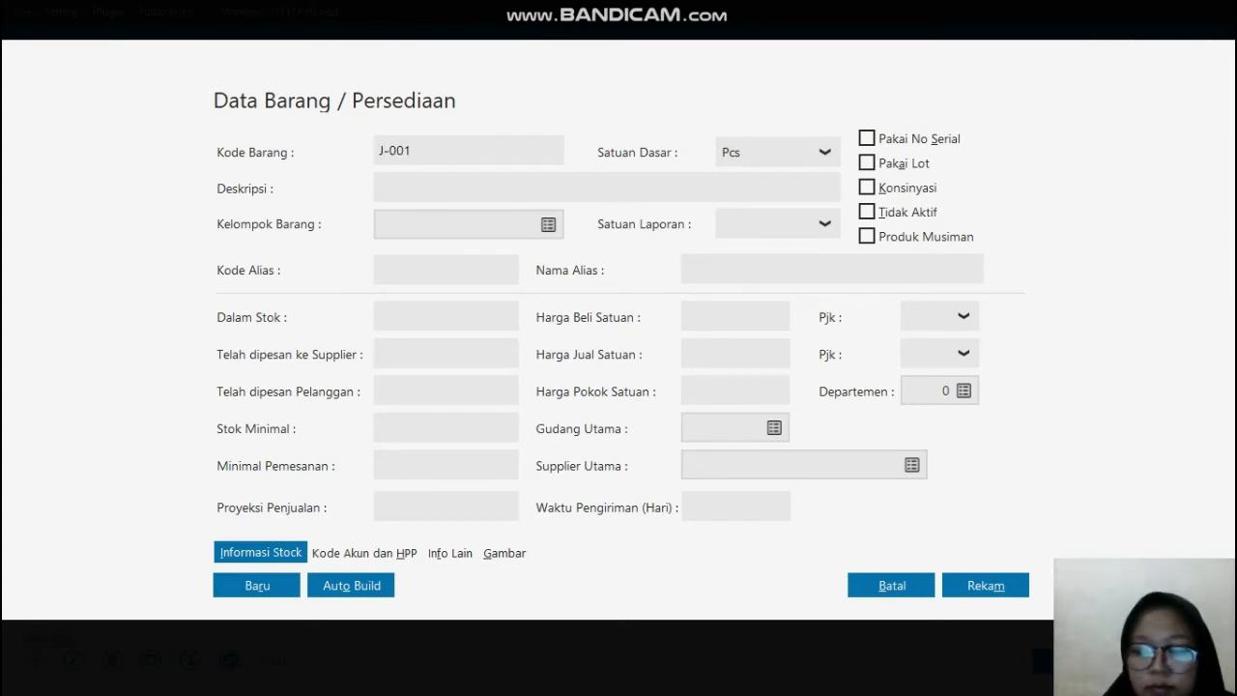
{"action": "left_click", "coordinate": [383, 188]}
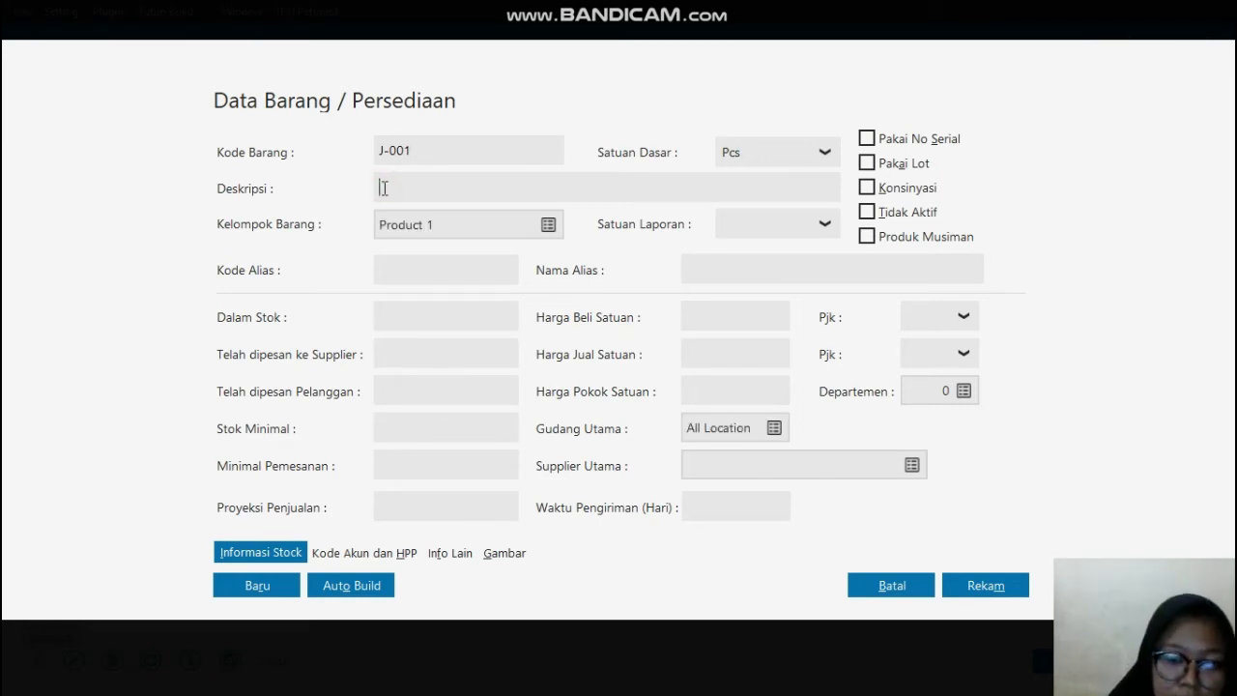
{"action": "type", "text": "JIL"}
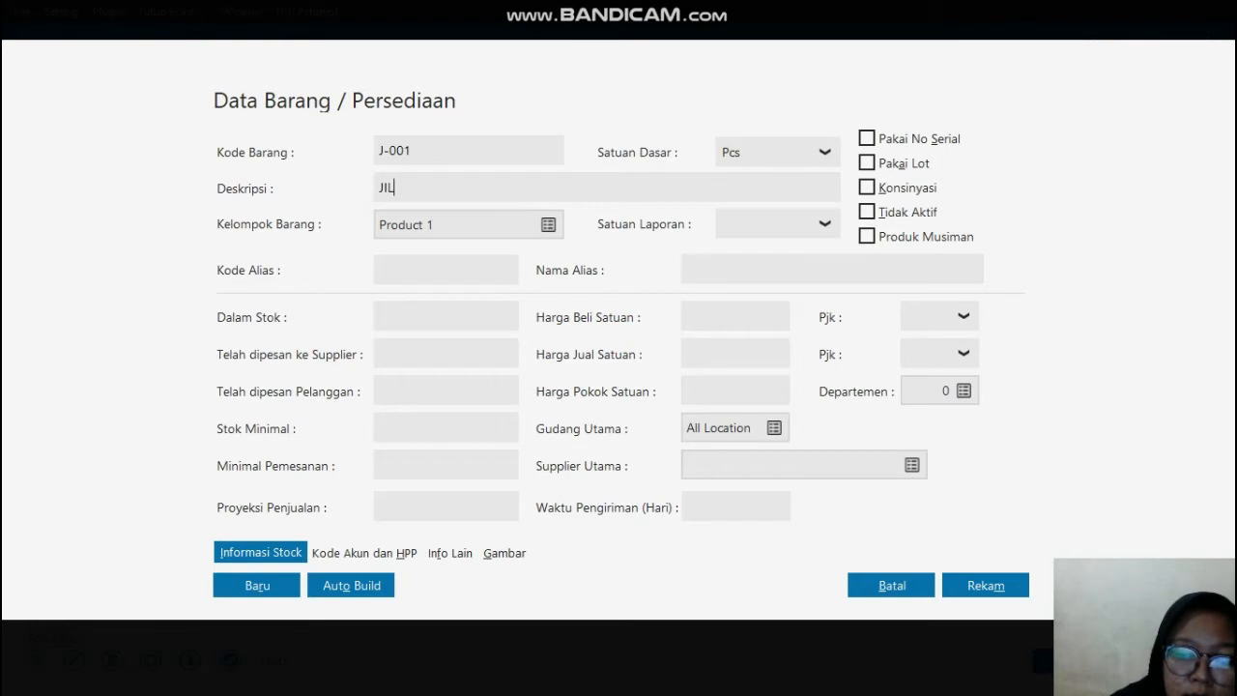
{"action": "type", "text": "BAB PUTIH"}
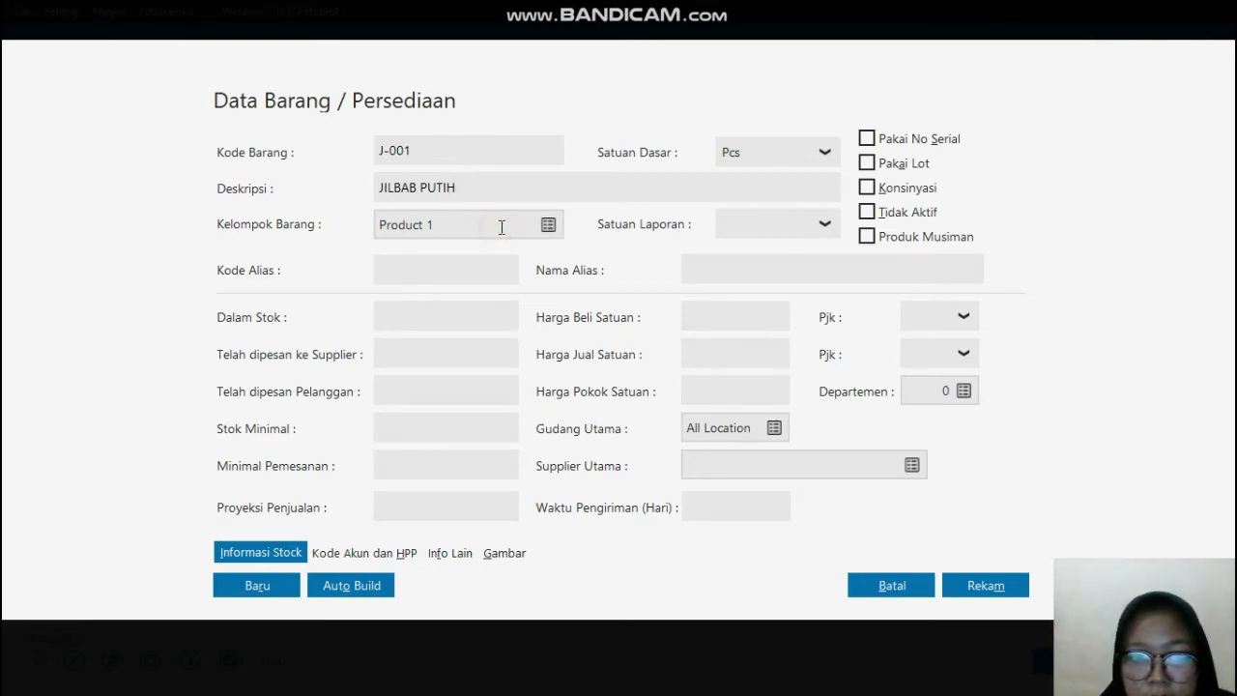
Step: Open the Product 1 item group for editing and replace its Kelompok Barang name with JILBAB
{"action": "left_click", "coordinate": [549, 223]}
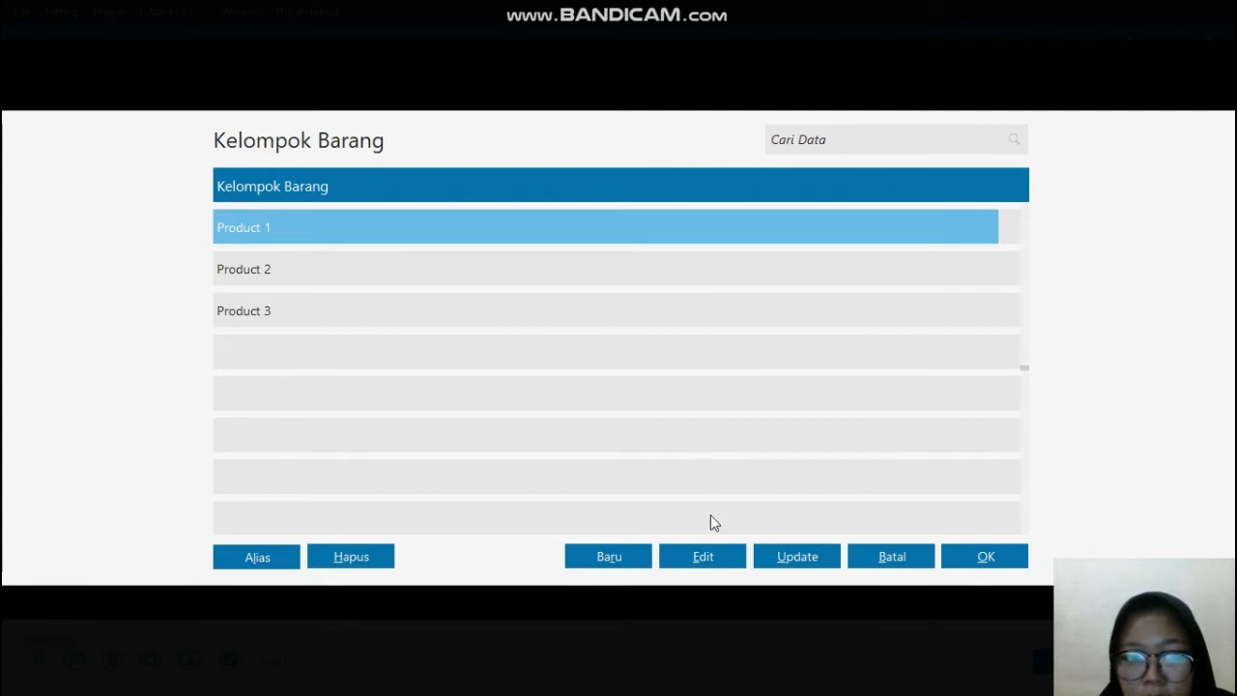
{"action": "left_click", "coordinate": [705, 569]}
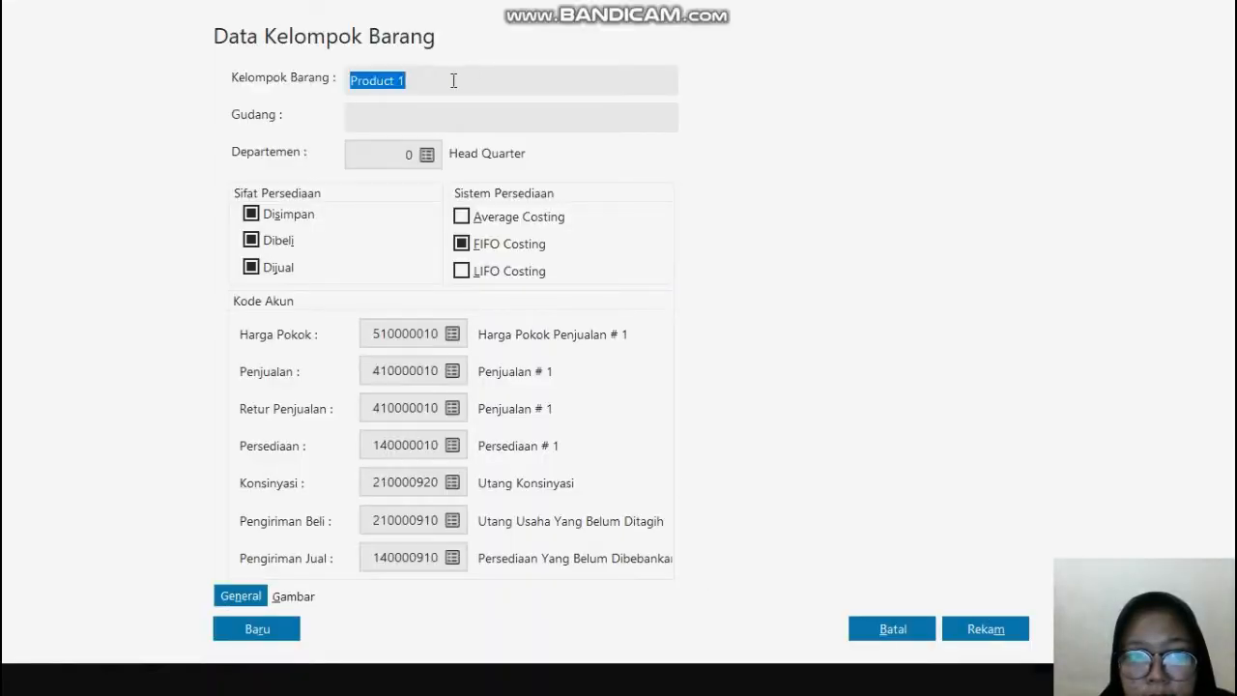
{"action": "left_click", "coordinate": [453, 80]}
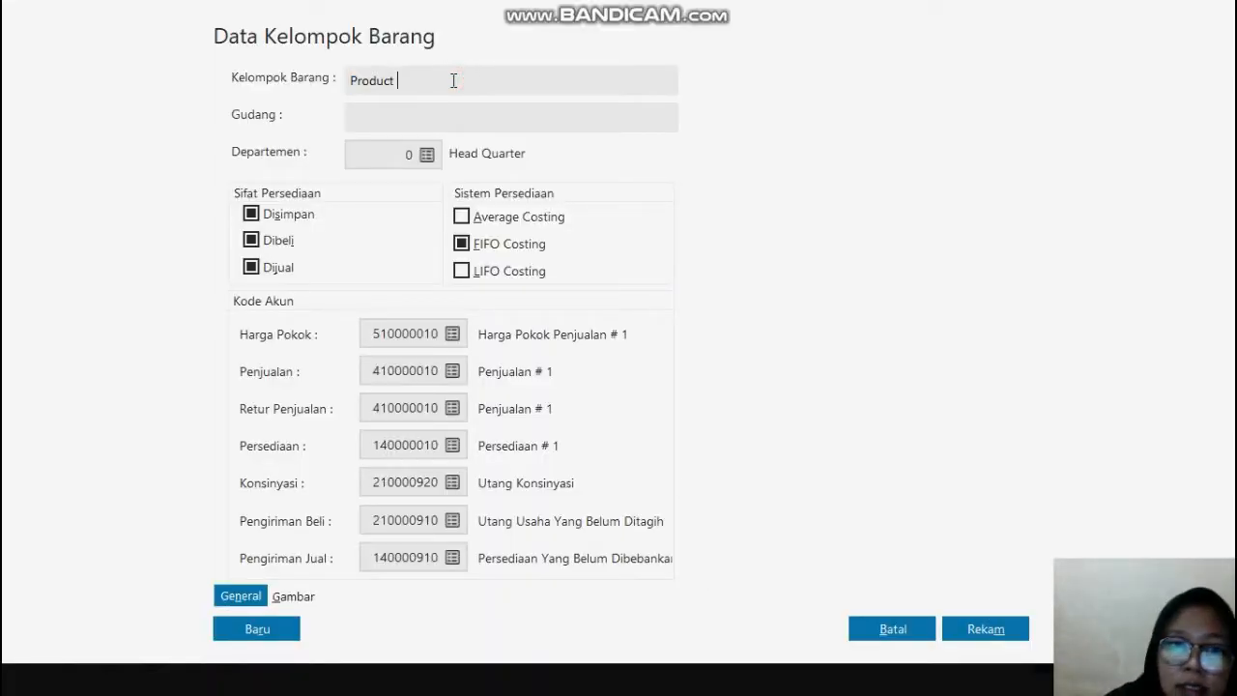
{"action": "key", "text": "BackSpace"}
{"action": "key", "text": "BackSpace"}
{"action": "key", "text": "BackSpace"}
{"action": "key", "text": "BackSpace"}
{"action": "key", "text": "BackSpace"}
{"action": "key", "text": "BackSpace"}
{"action": "key", "text": "BackSpace"}
{"action": "key", "text": "BackSpace"}
{"action": "key", "text": "BackSpace"}
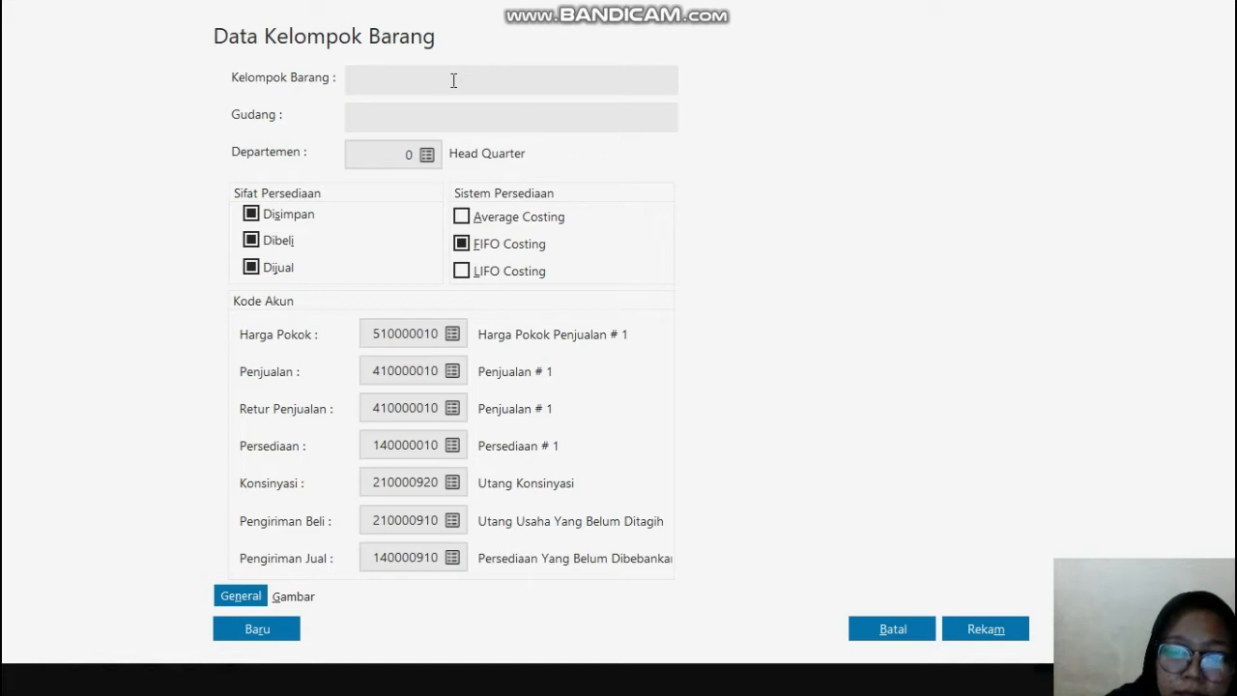
{"action": "type", "text": "JIL"}
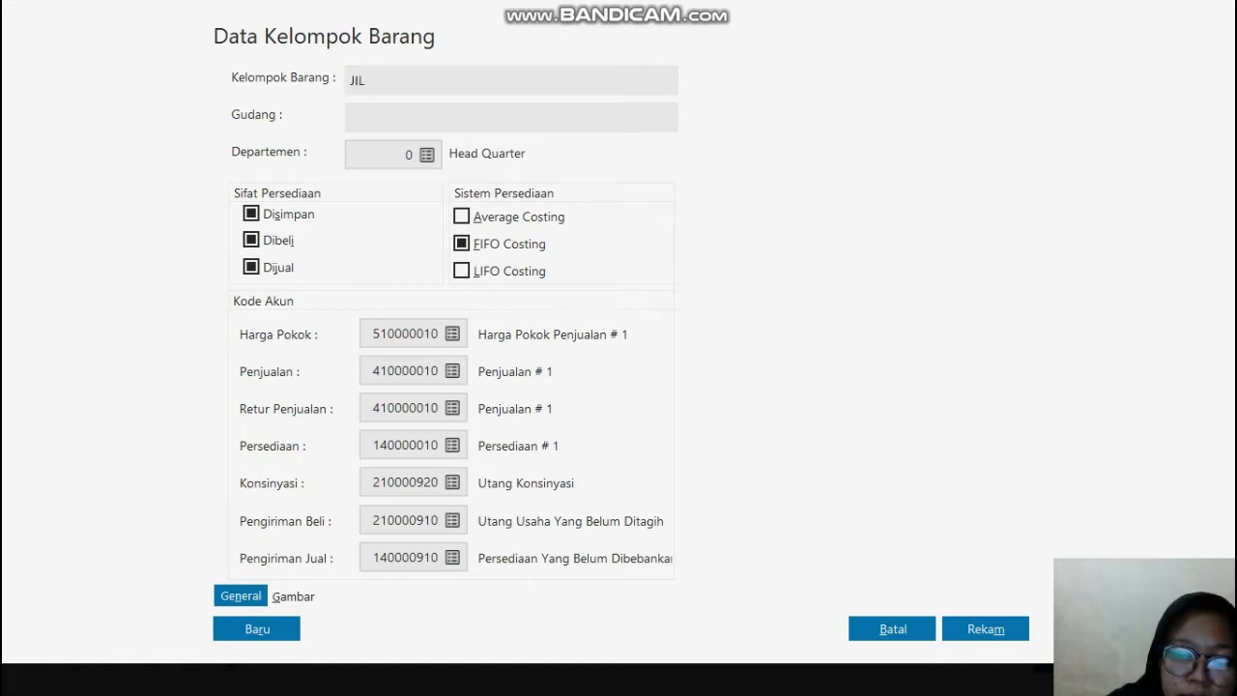
{"action": "type", "text": "BAB"}
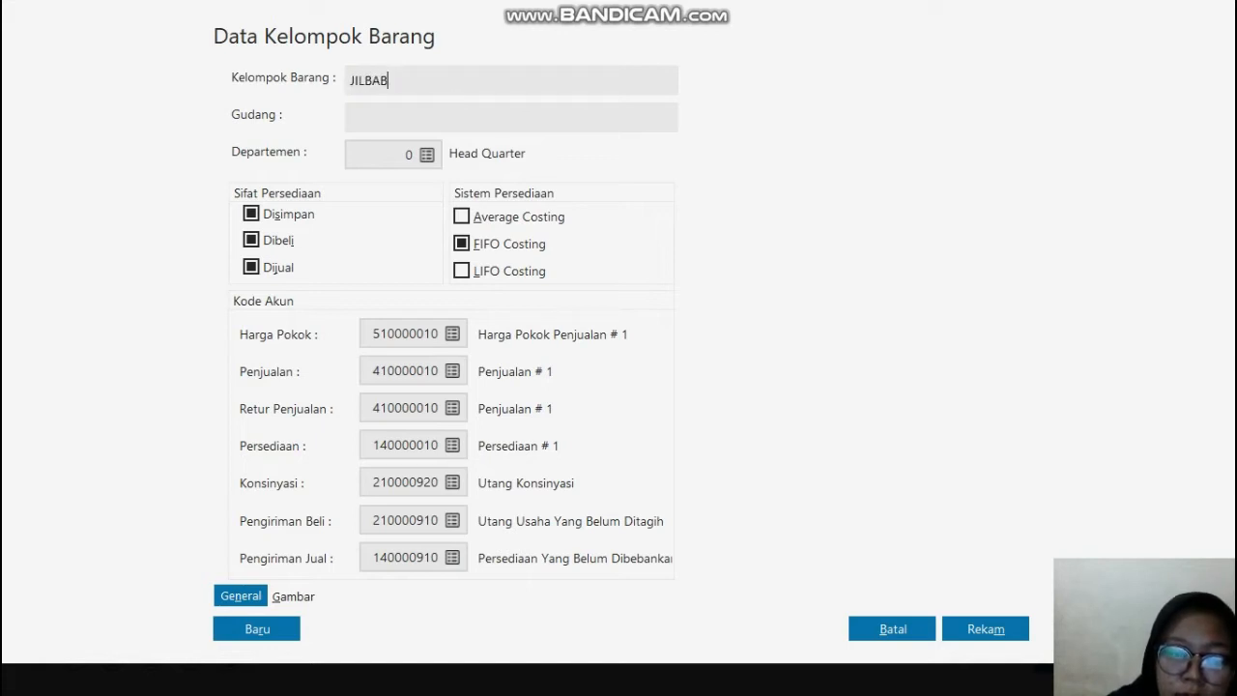
Step: Check the group name against the PDF in Edge, and save the JILBAB group in Zahir Accounting, applying its account codes to all its products
{"action": "key", "text": "super"}
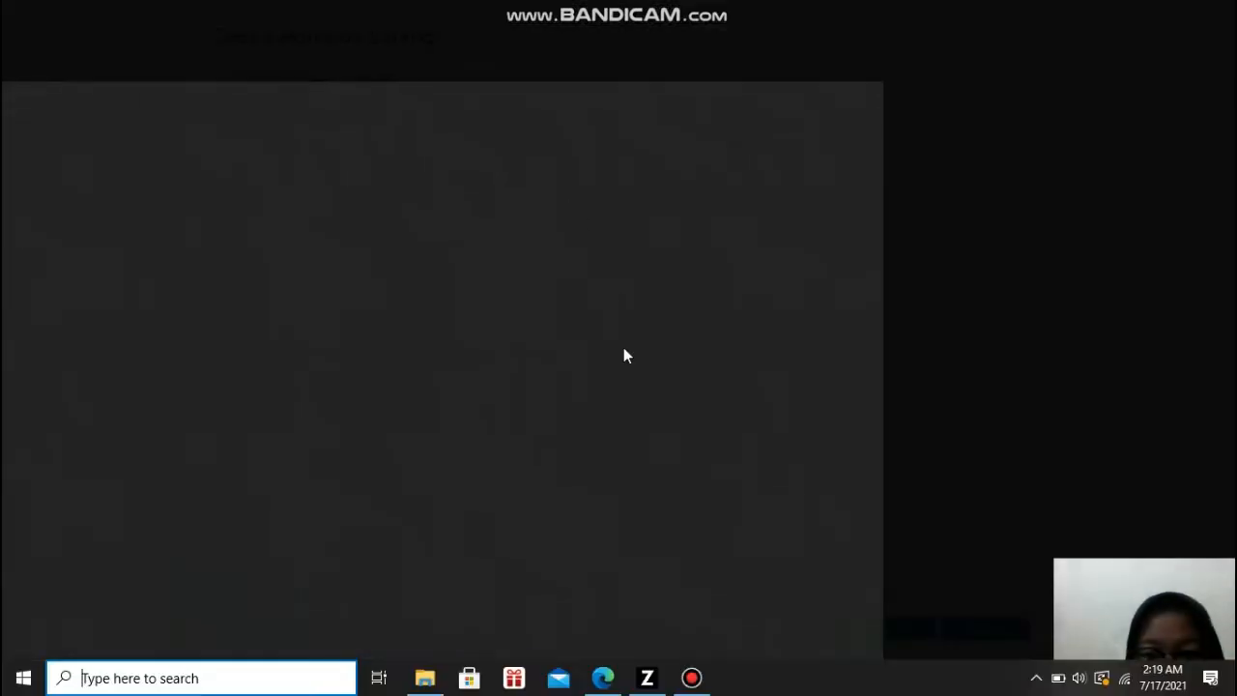
{"action": "left_click", "coordinate": [603, 680]}
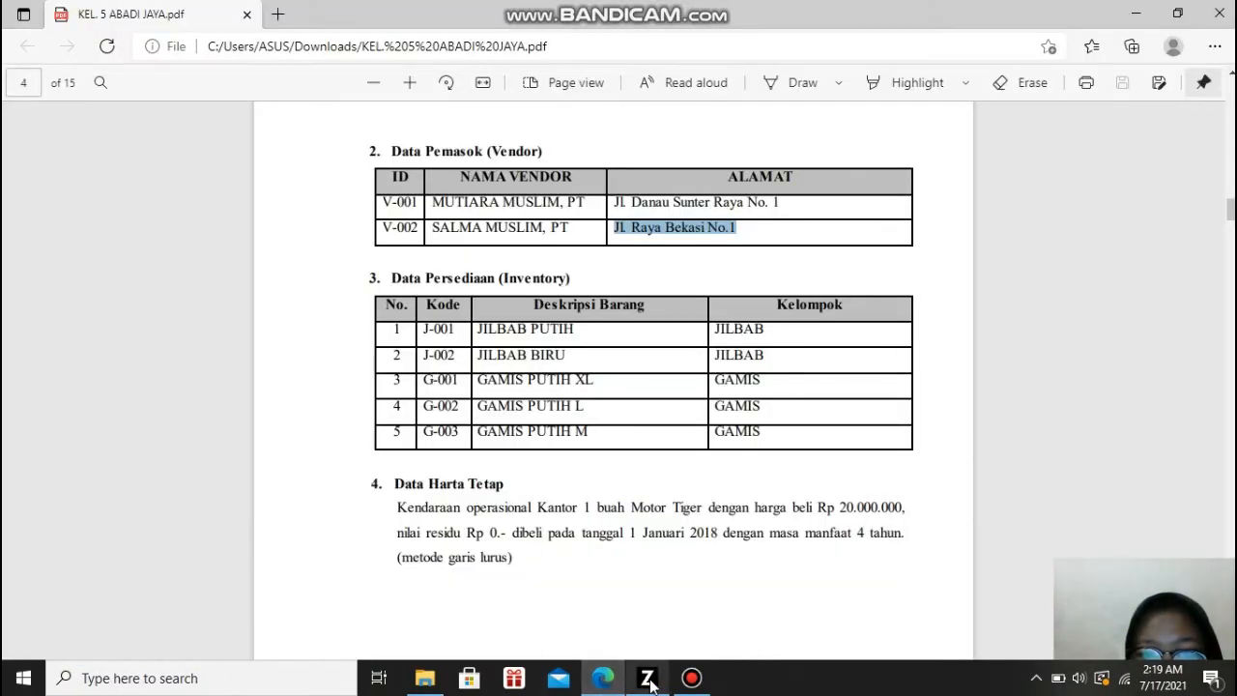
{"action": "left_click", "coordinate": [649, 681]}
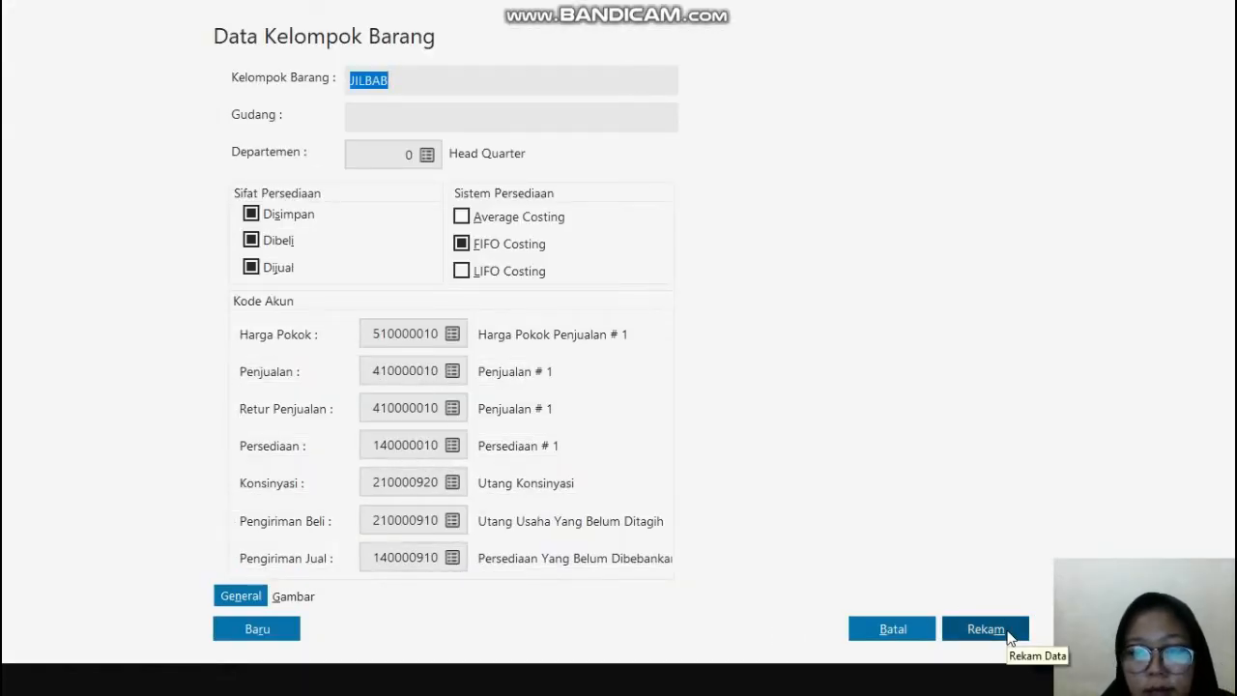
{"action": "left_click", "coordinate": [986, 629]}
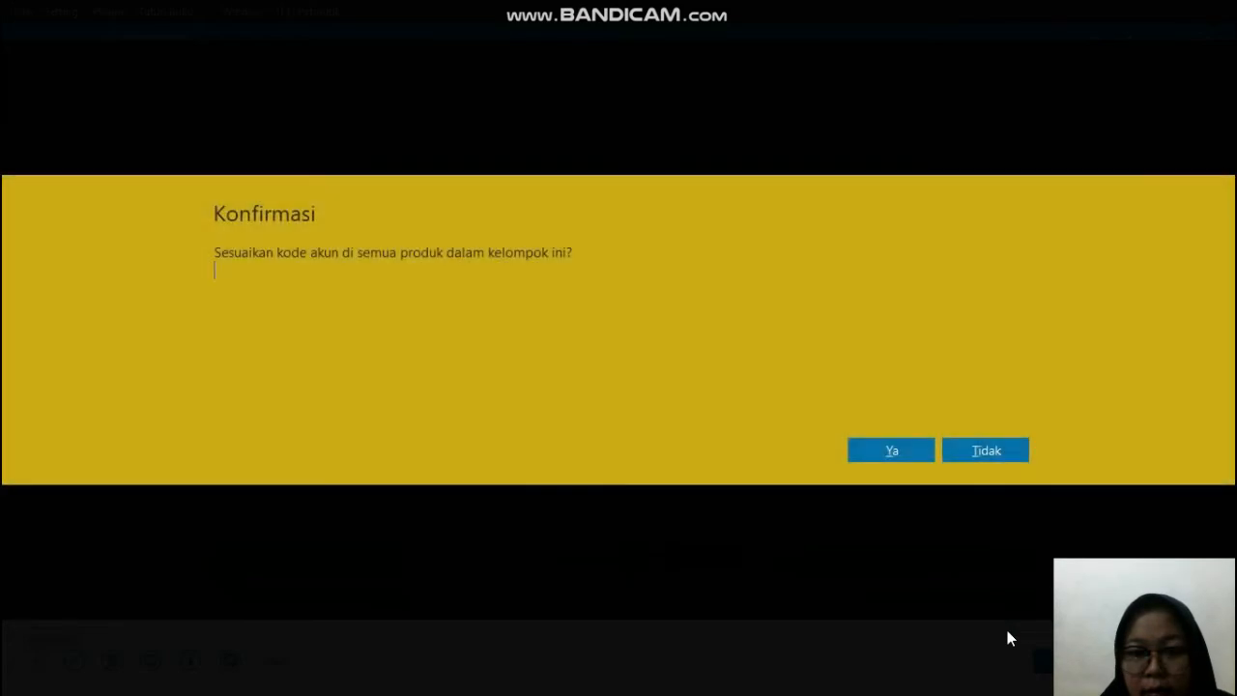
{"action": "left_click", "coordinate": [915, 447]}
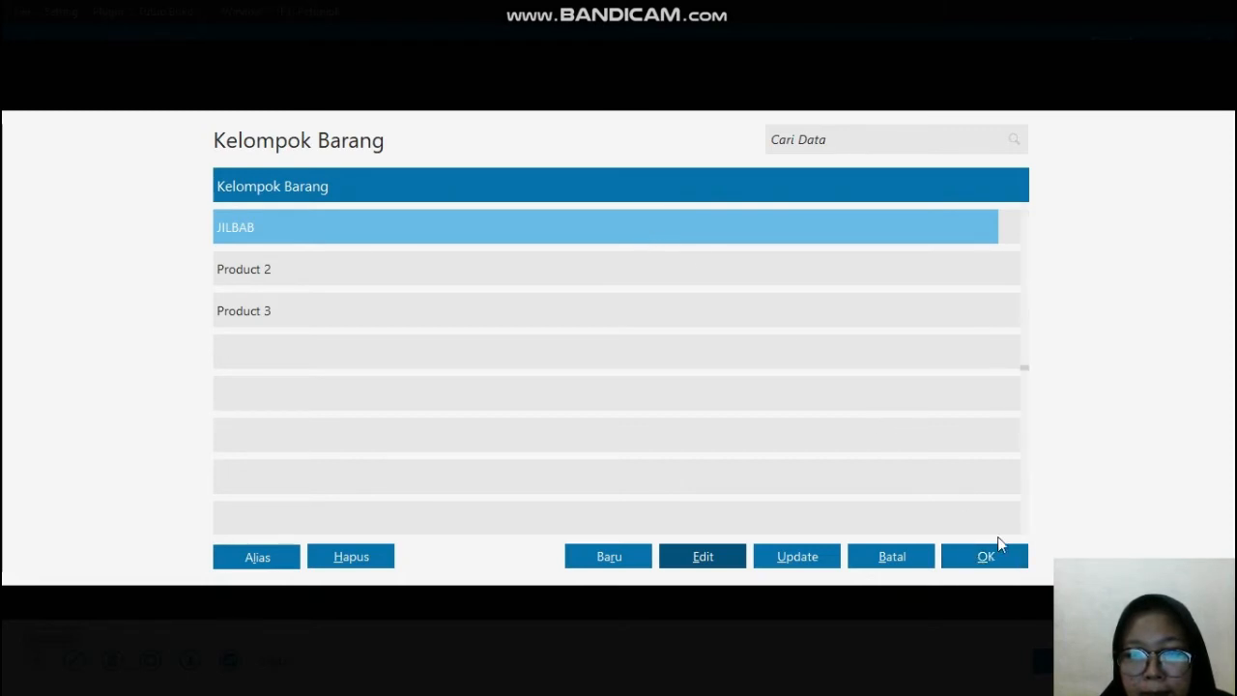
Step: Choose JILBAB as the Kelompok Barang of item J-001 and reopen the group list
{"action": "left_click", "coordinate": [990, 561]}
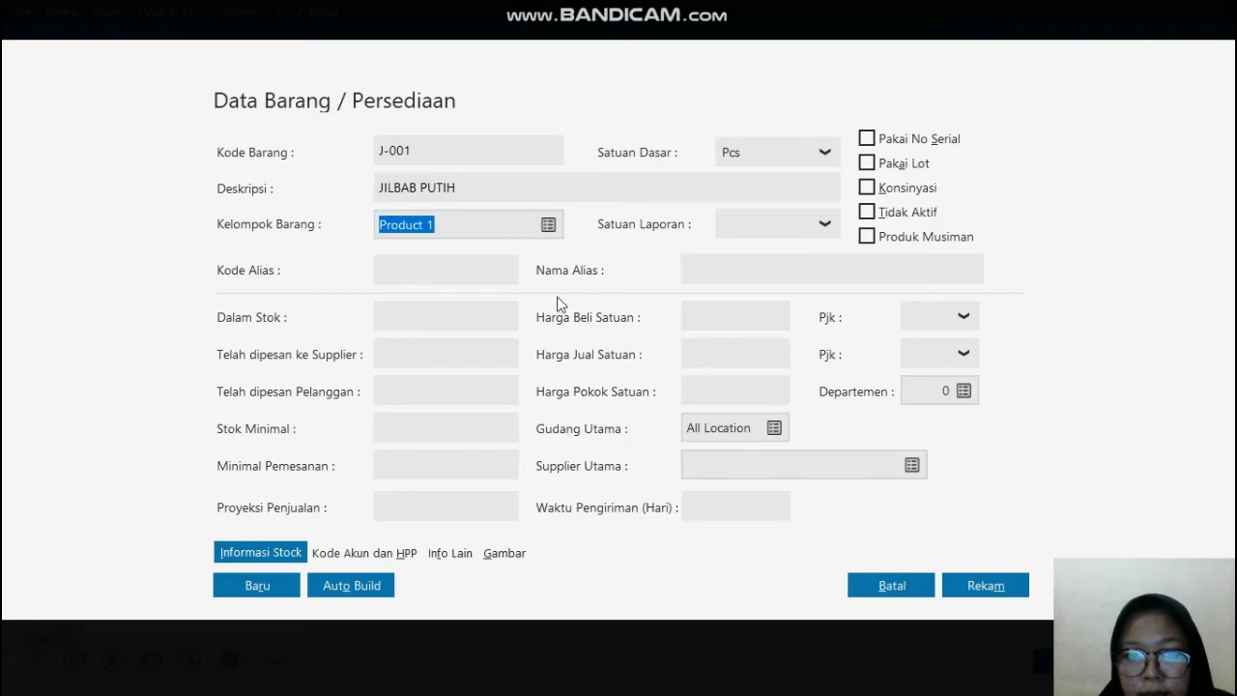
{"action": "left_click", "coordinate": [548, 228]}
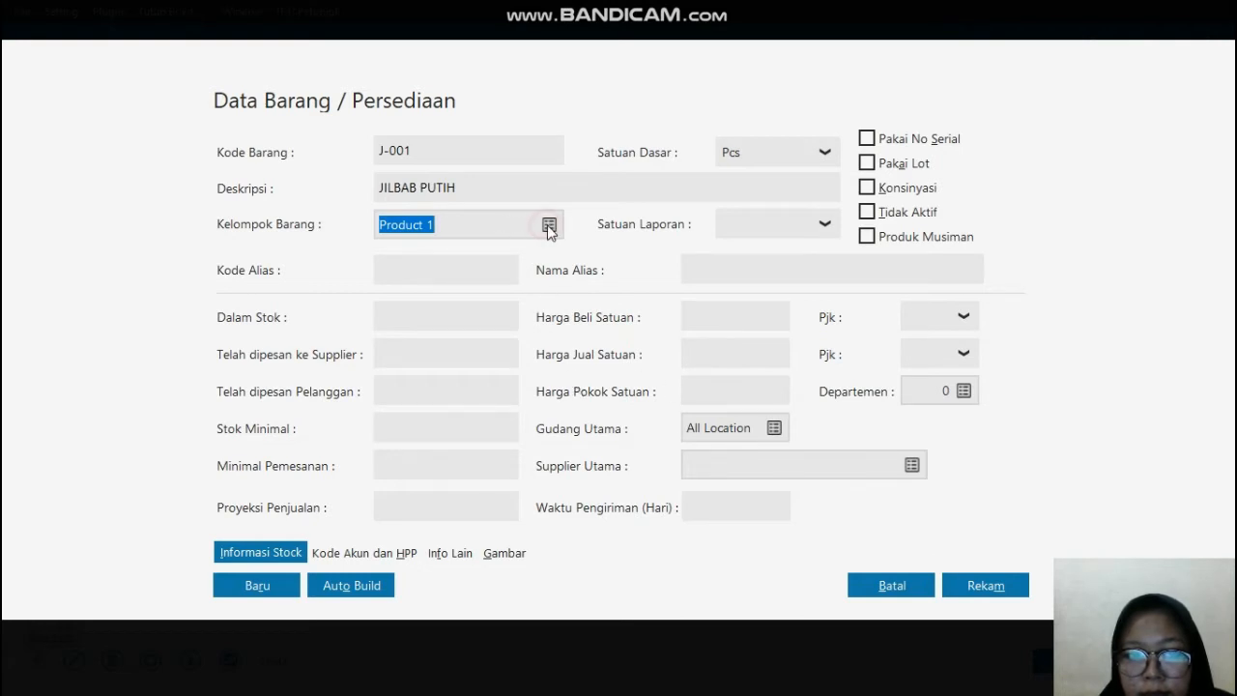
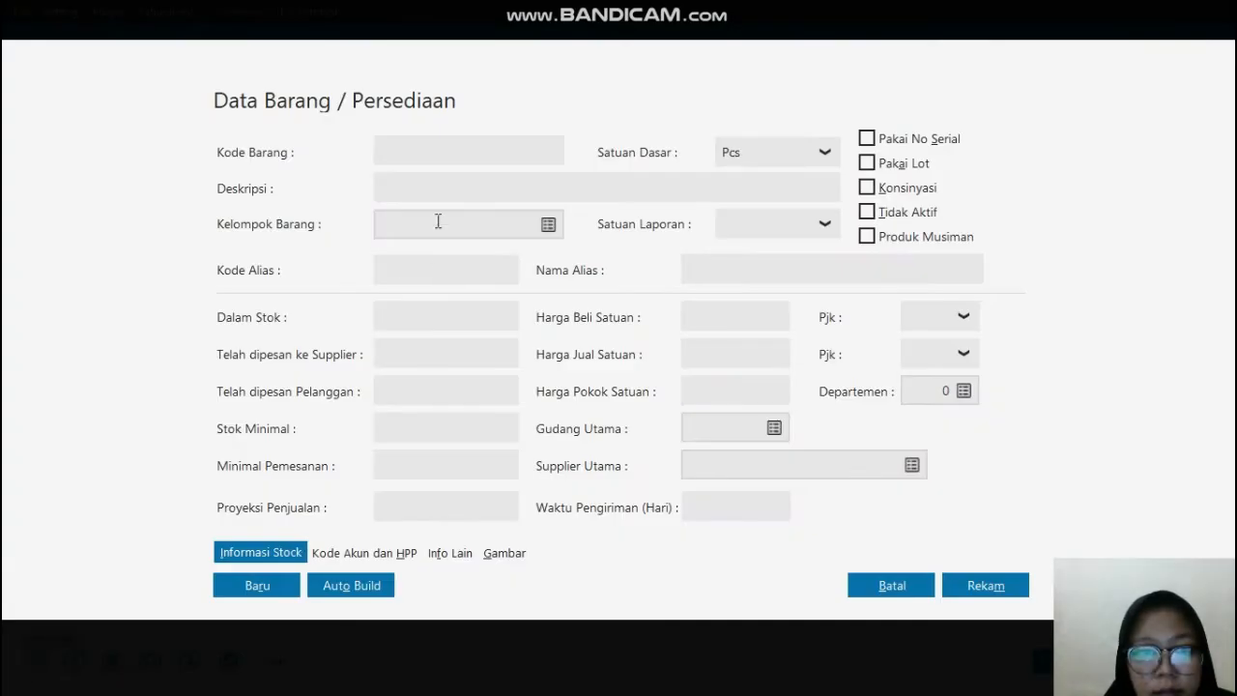
Step: Enter Kode Barang J-002 and Deskripsi JILBAB BIRU for the new inventory item, and record it
{"action": "left_click", "coordinate": [453, 154]}
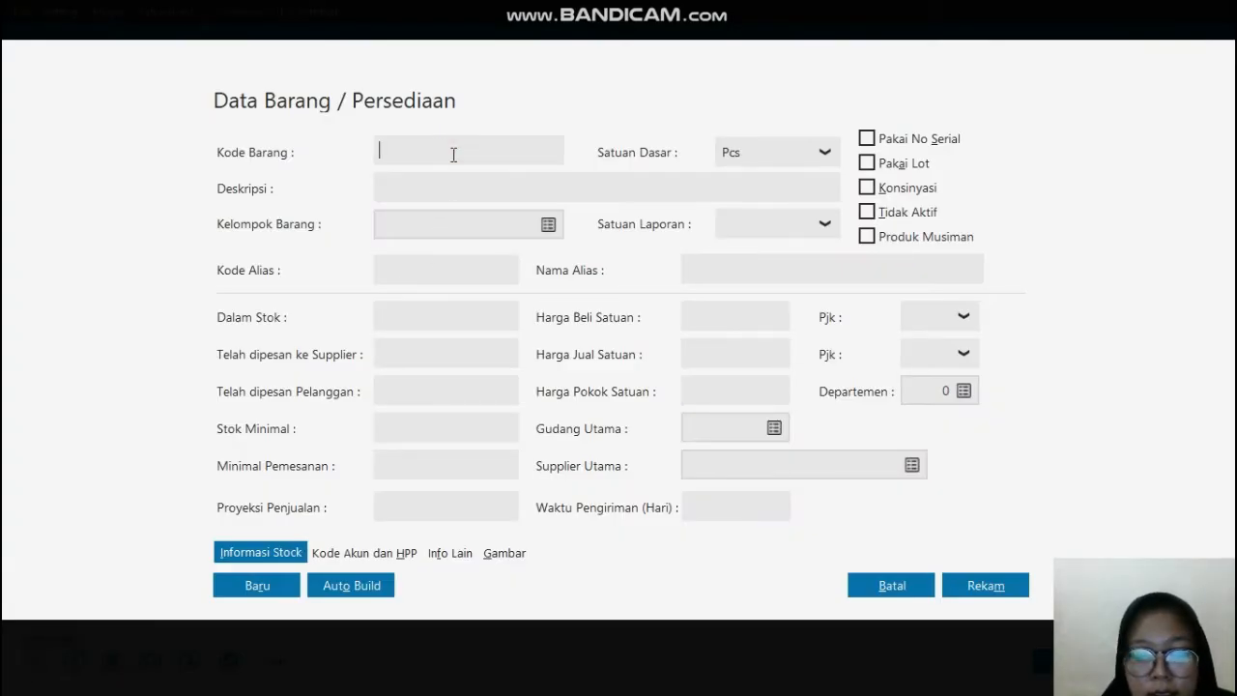
{"action": "type", "text": "J"}
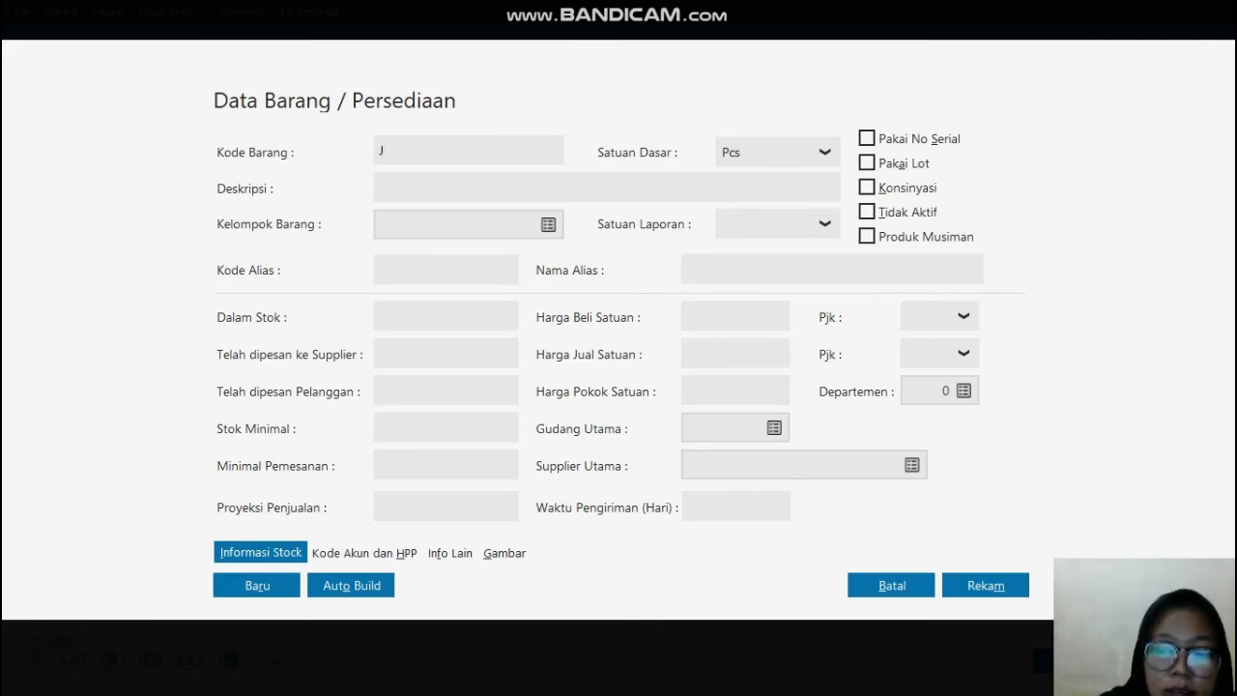
{"action": "type", "text": "-002"}
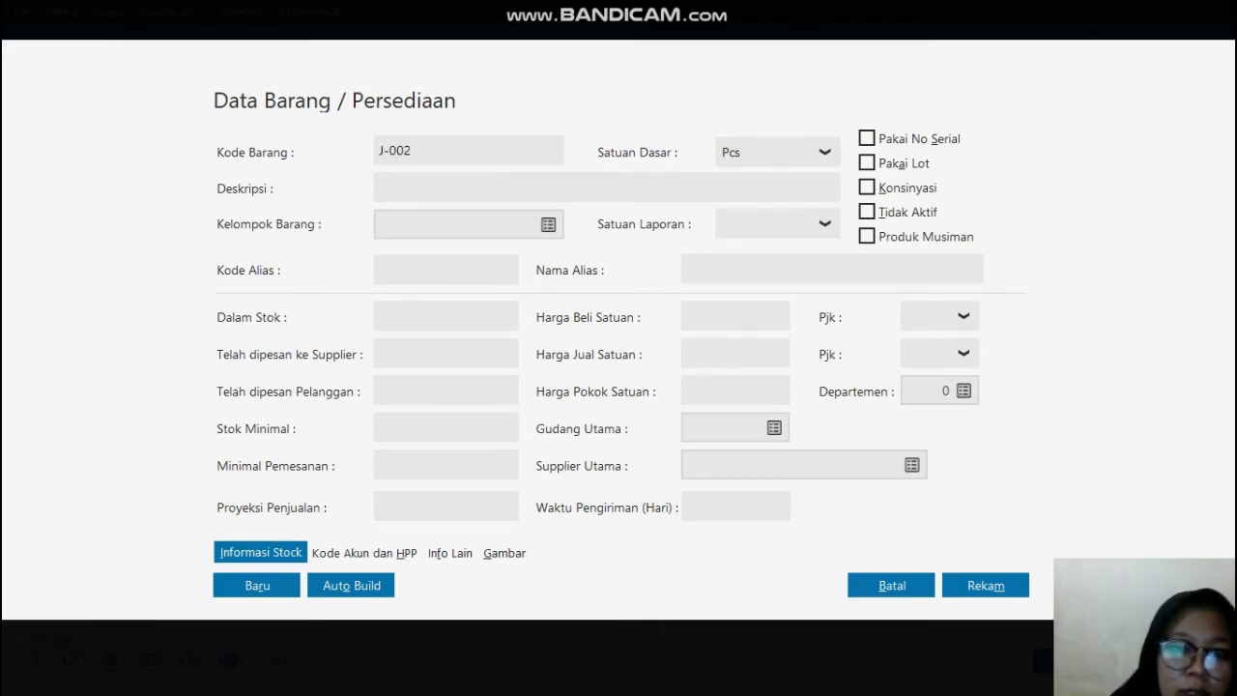
{"action": "left_click", "coordinate": [447, 184]}
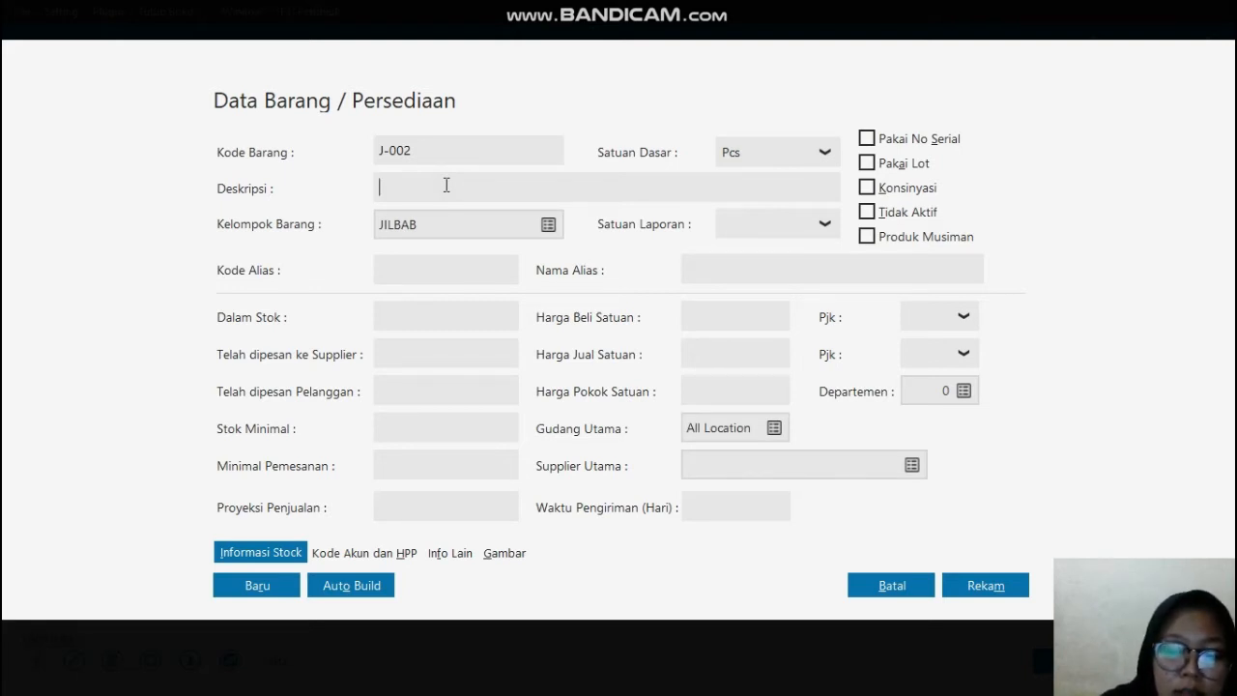
{"action": "type", "text": "JILBA"}
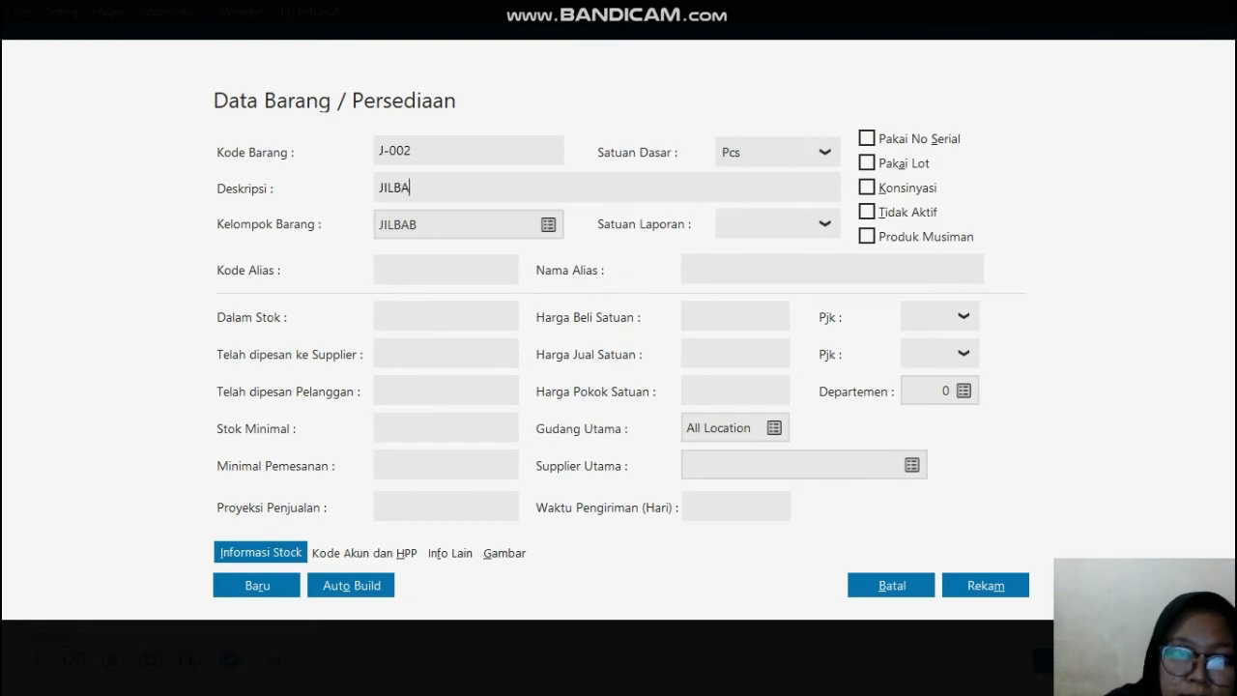
{"action": "type", "text": "B BIRU"}
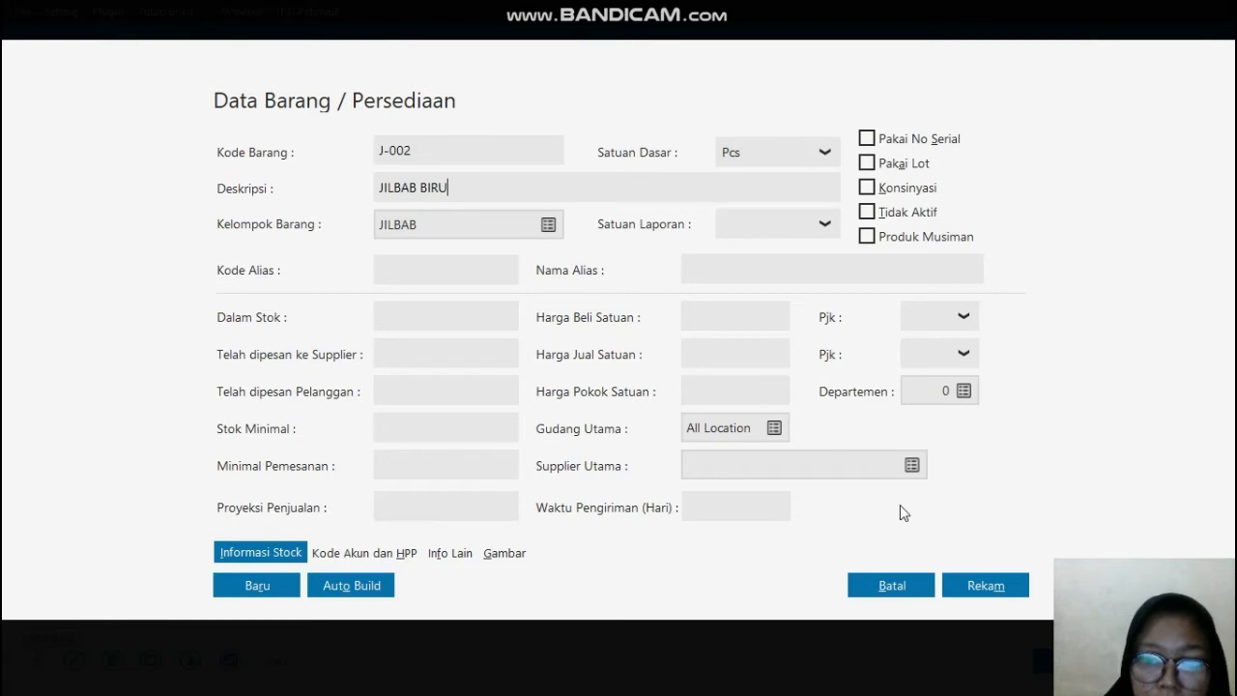
{"action": "left_click", "coordinate": [987, 577]}
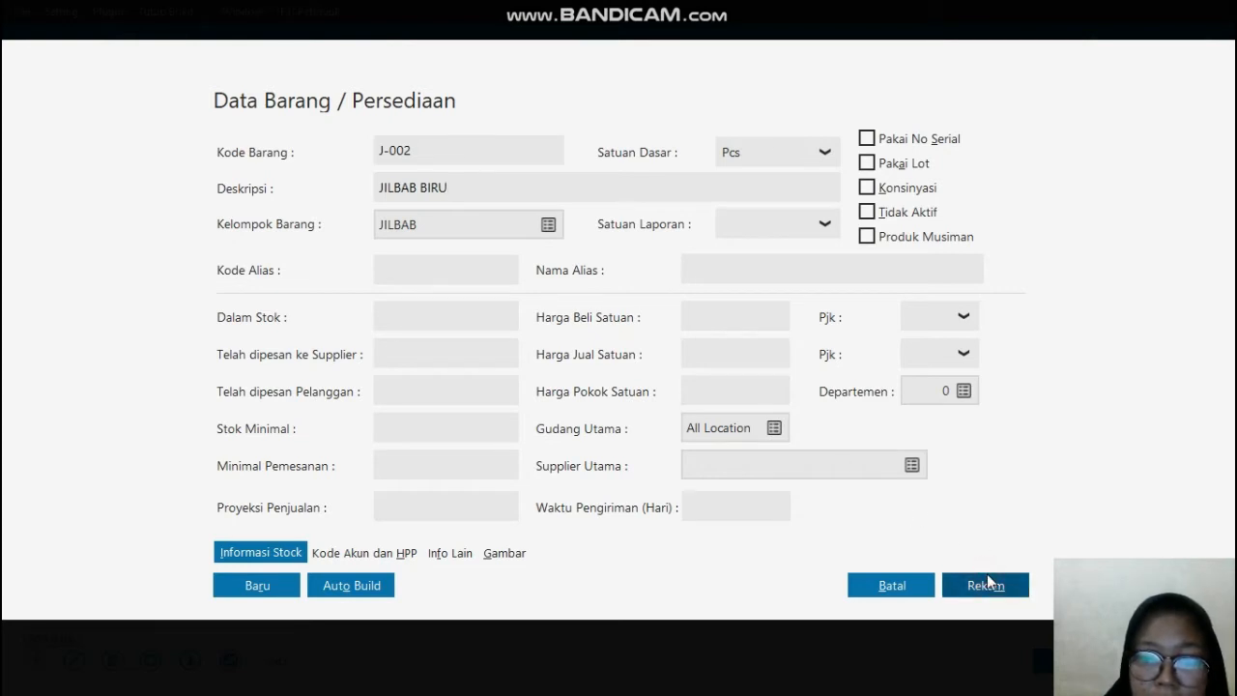
{"action": "left_click", "coordinate": [986, 576]}
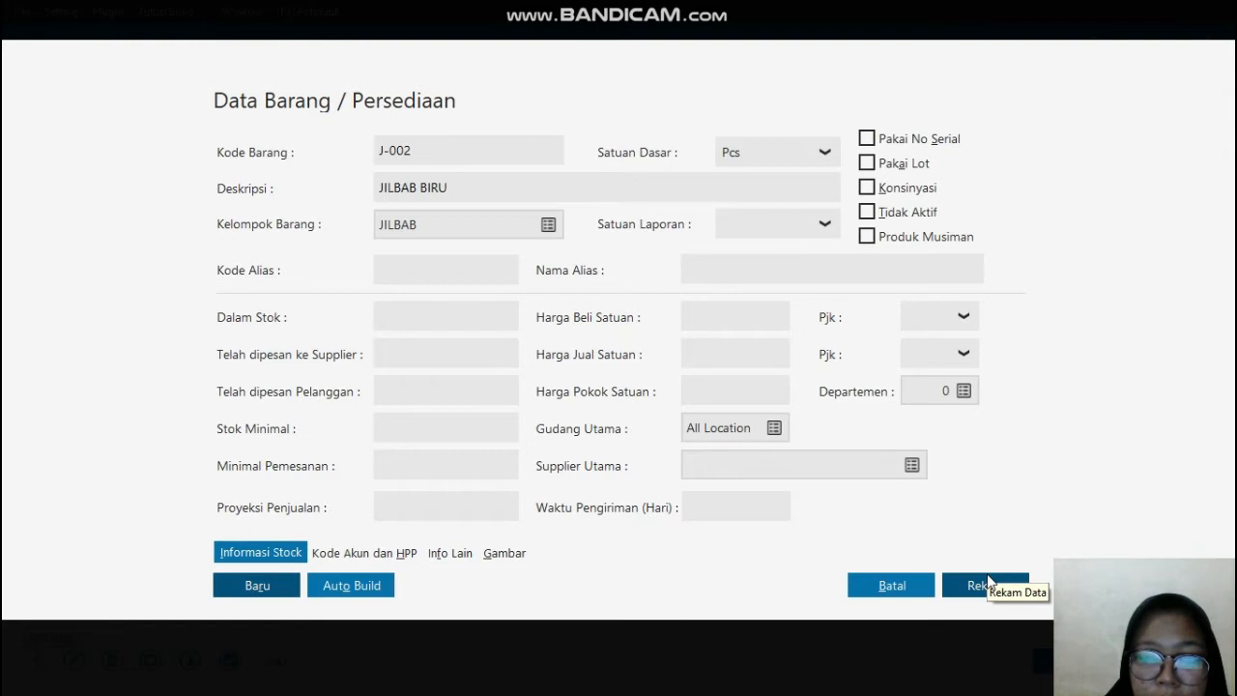
{"action": "key", "text": "Tab"}
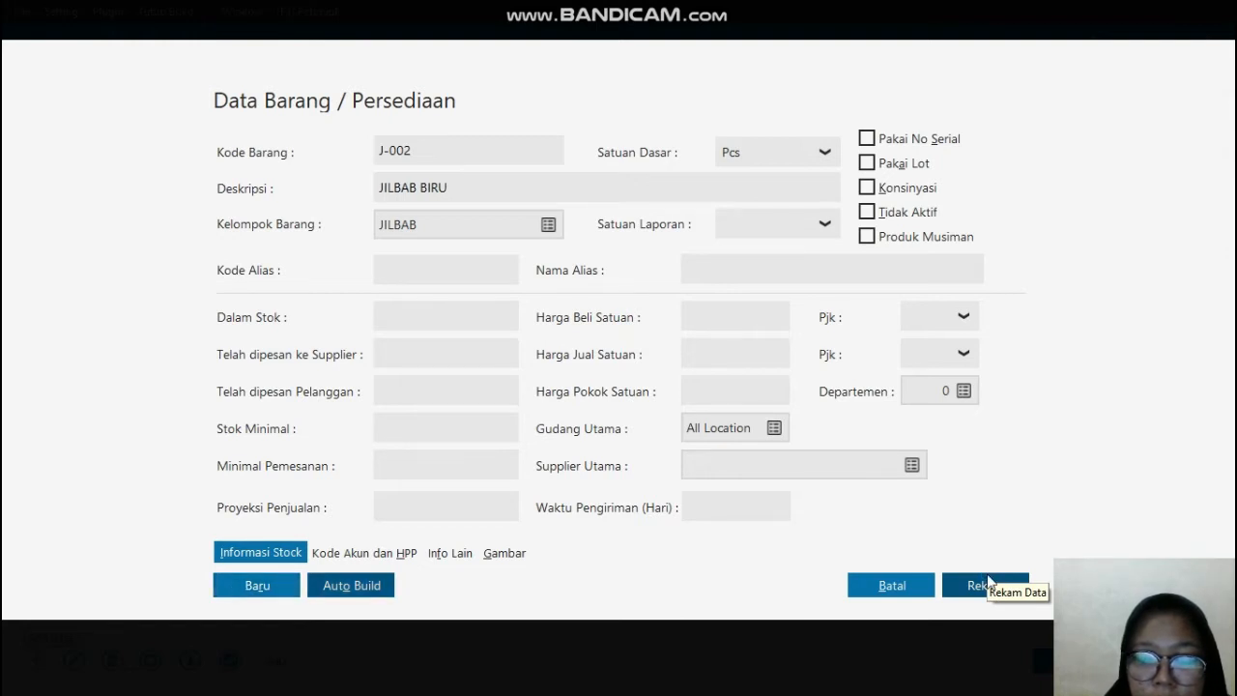
{"action": "left_click", "coordinate": [987, 578]}
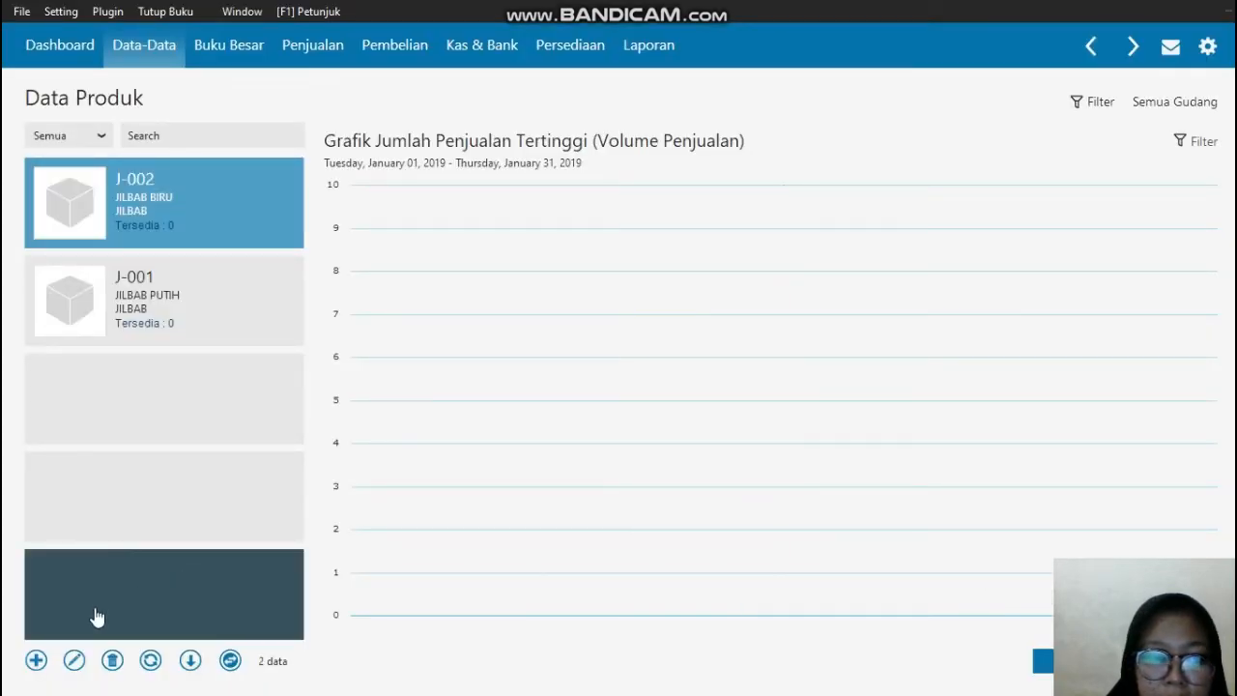
Step: Start another inventory item, consult the inventory table in the PDF in Edge, and enter Kode Barang G-001 in Zahir Accounting
{"action": "left_click", "coordinate": [36, 662]}
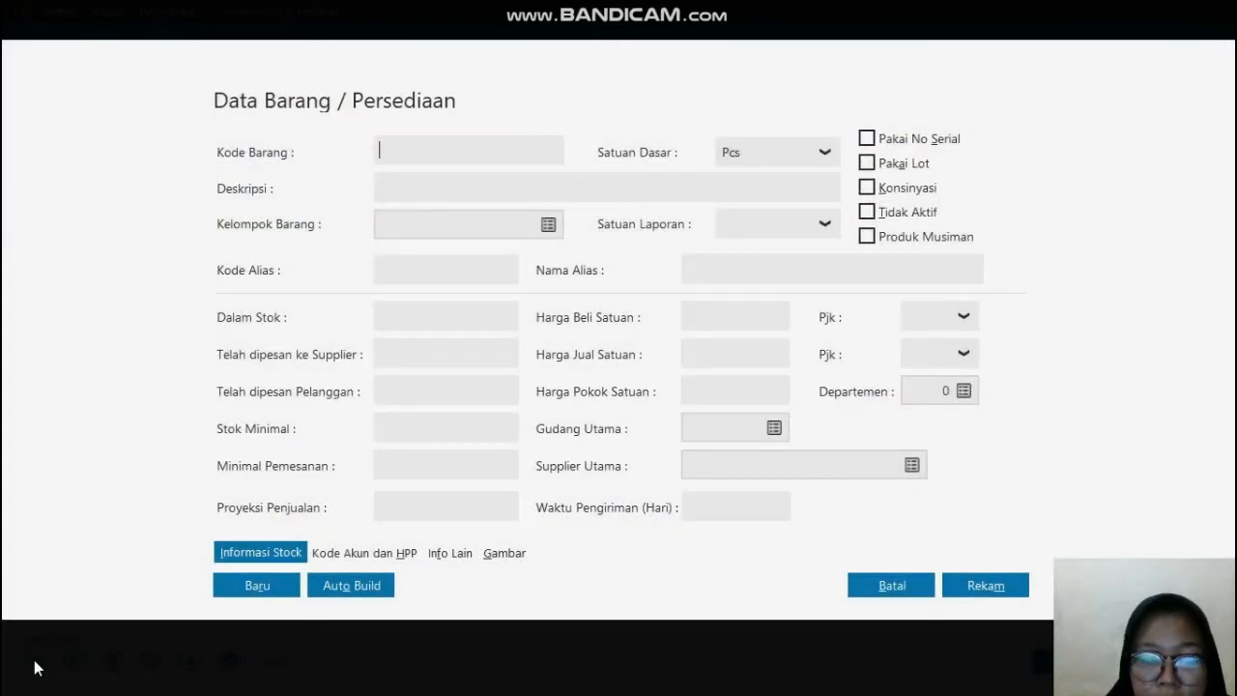
{"action": "key", "text": "super"}
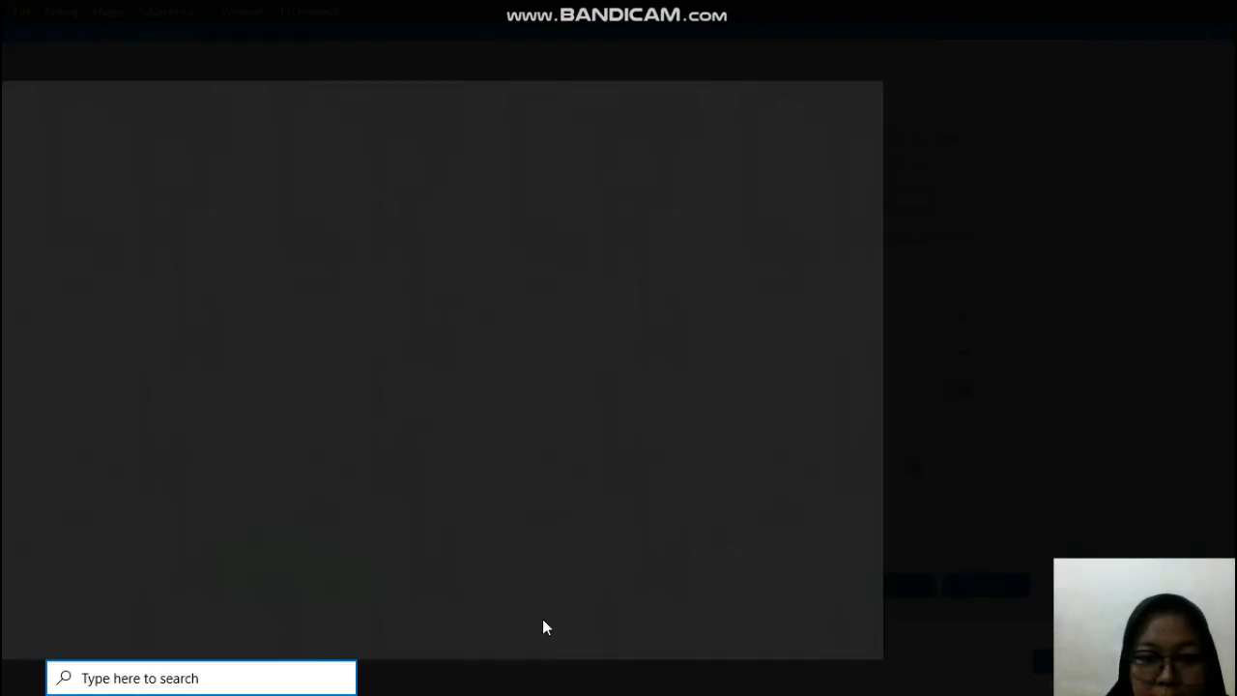
{"action": "left_click", "coordinate": [601, 681]}
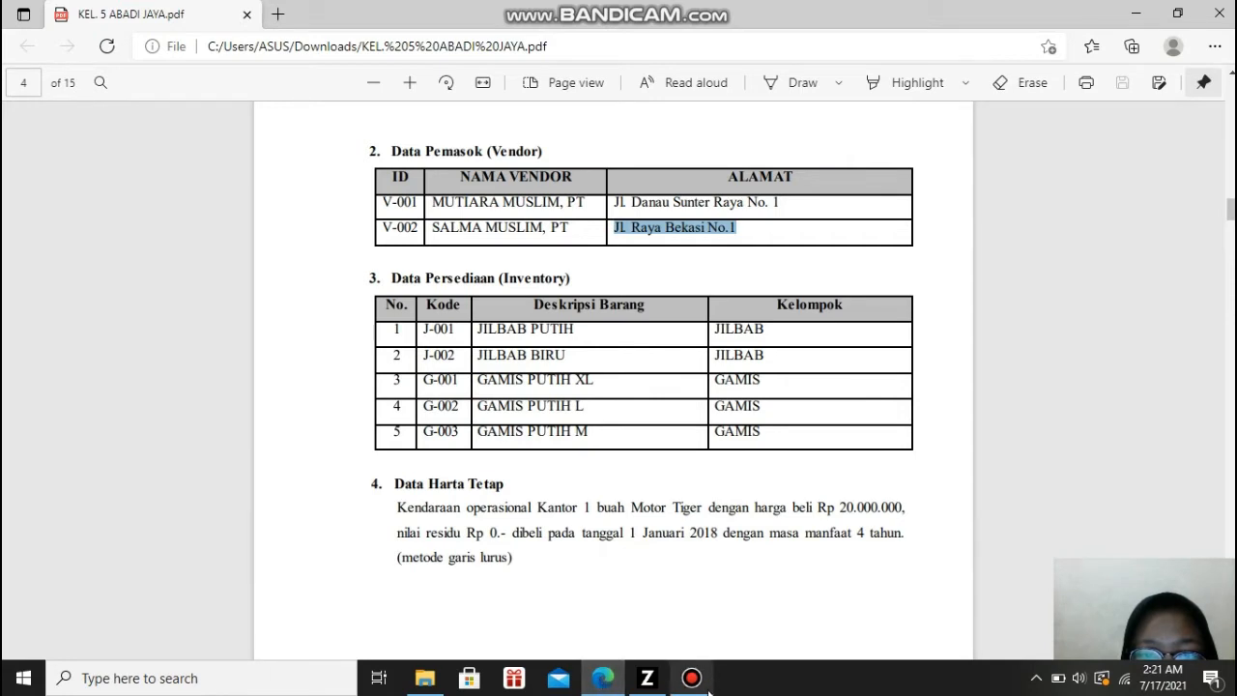
{"action": "left_click", "coordinate": [648, 682]}
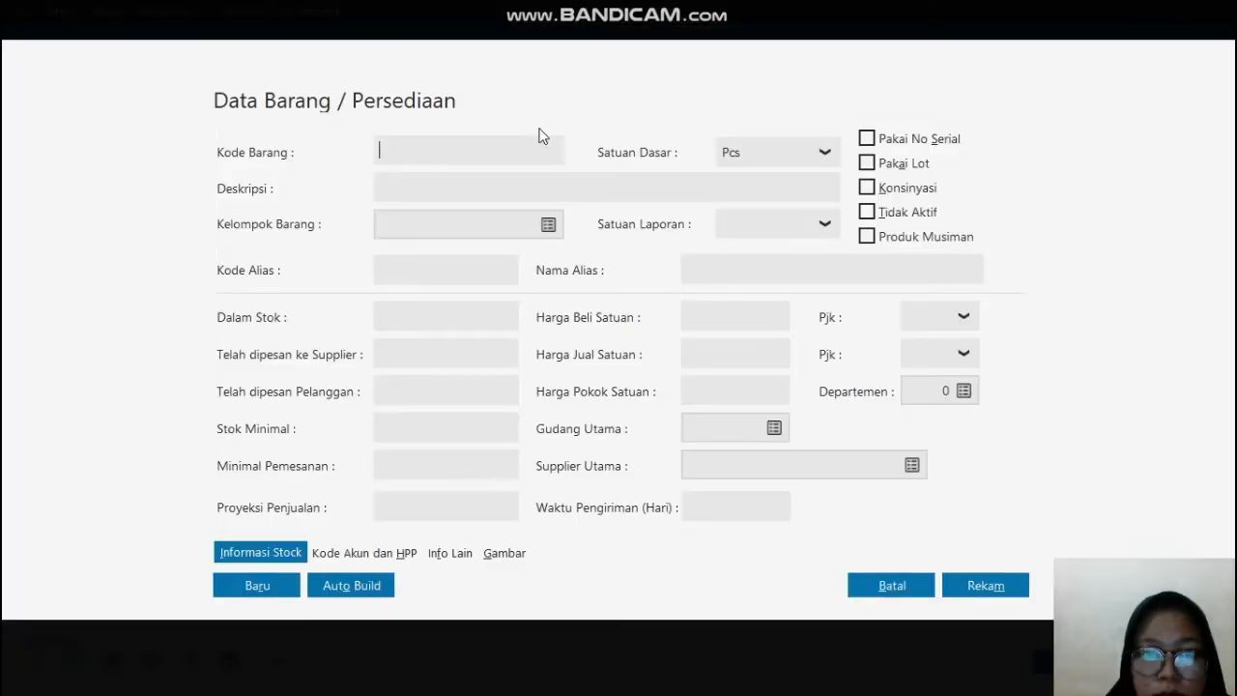
{"action": "left_click", "coordinate": [487, 144]}
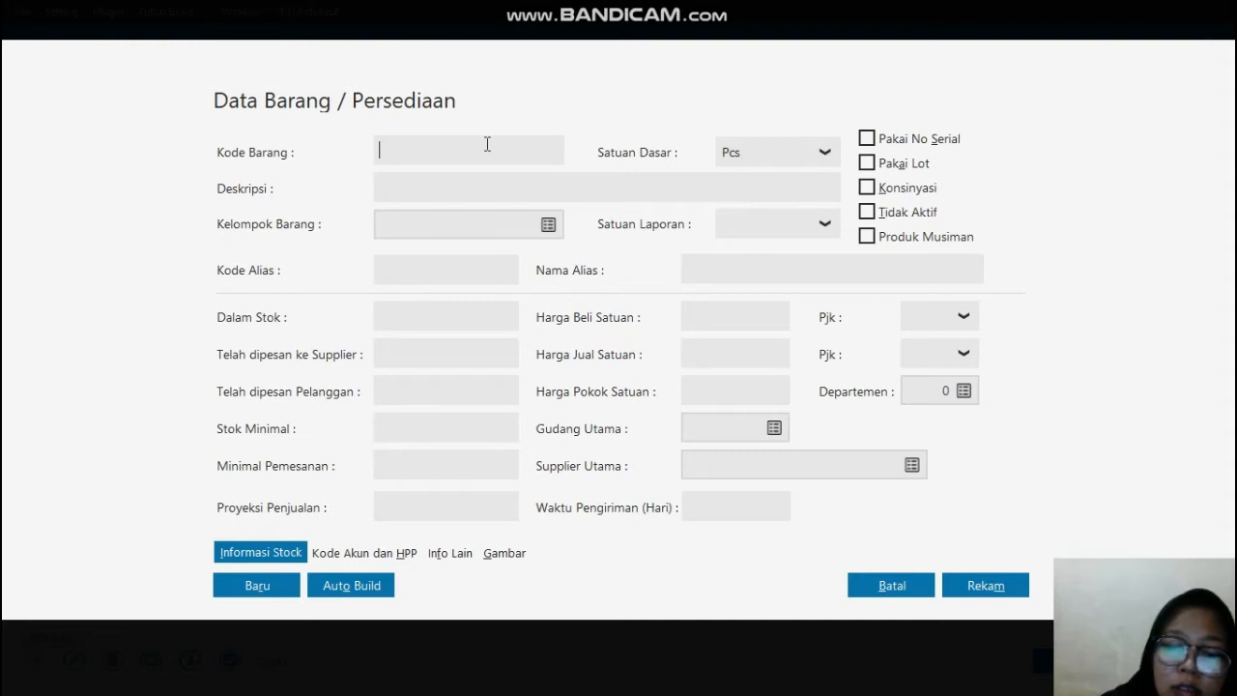
{"action": "type", "text": "G-000"}
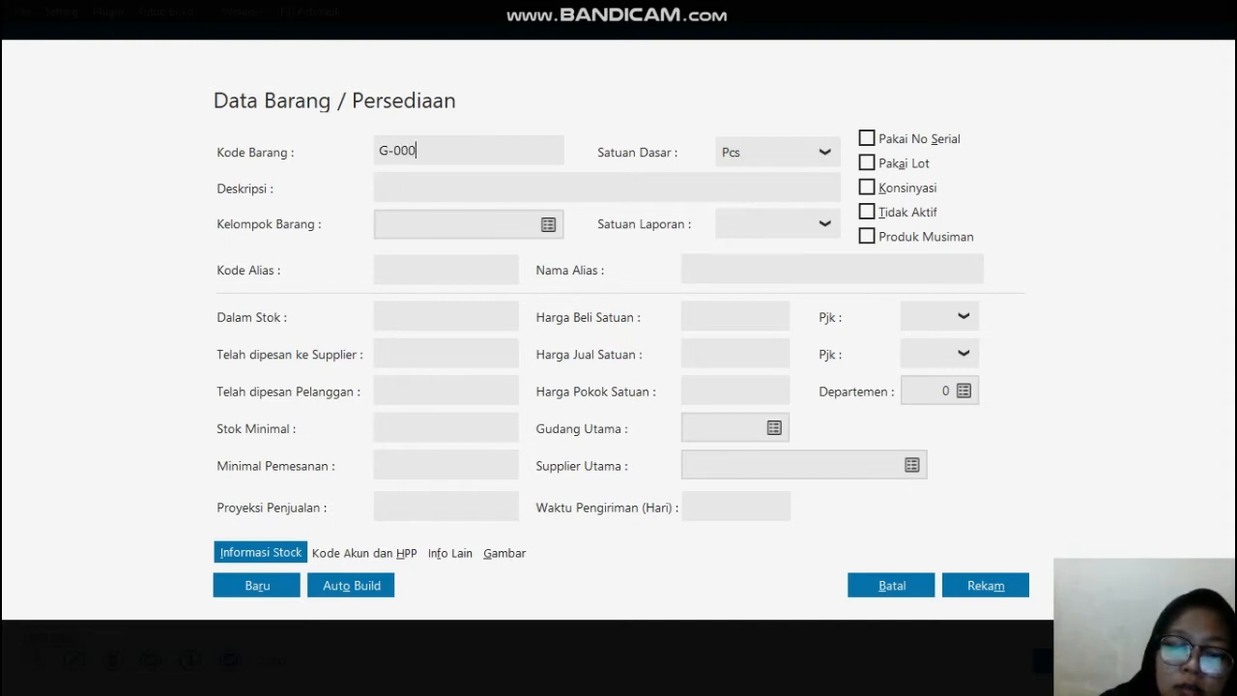
{"action": "key", "text": "BackSpace"}
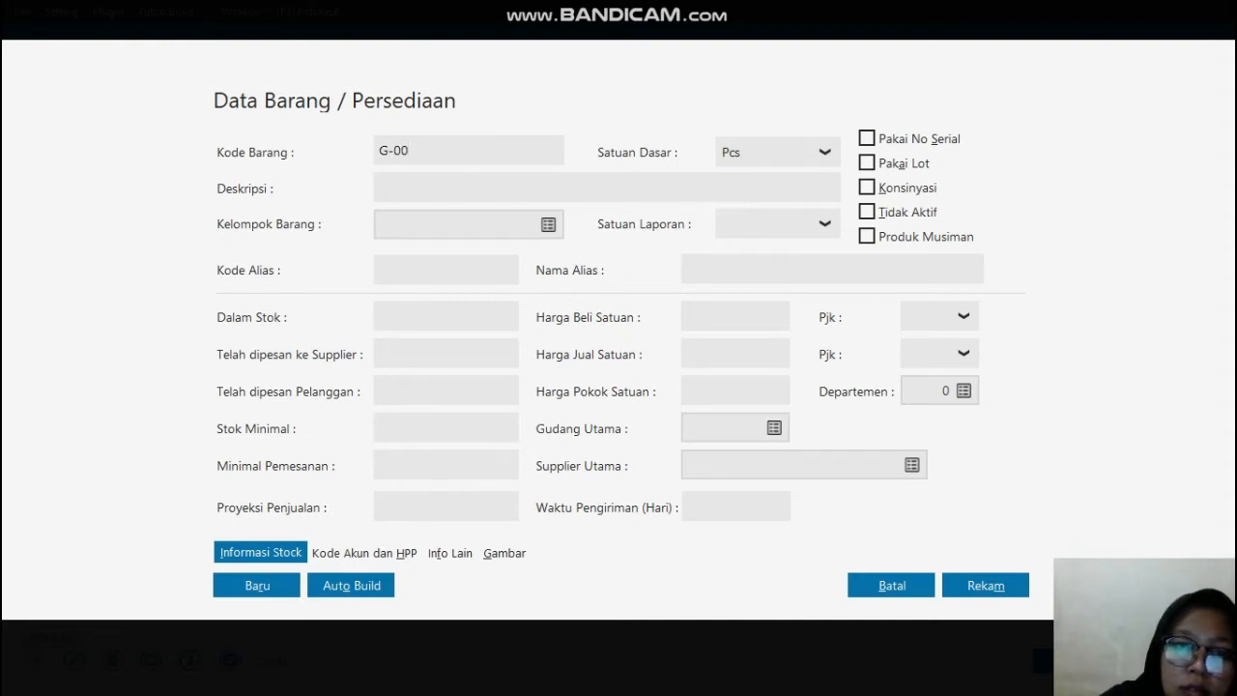
{"action": "type", "text": "1"}
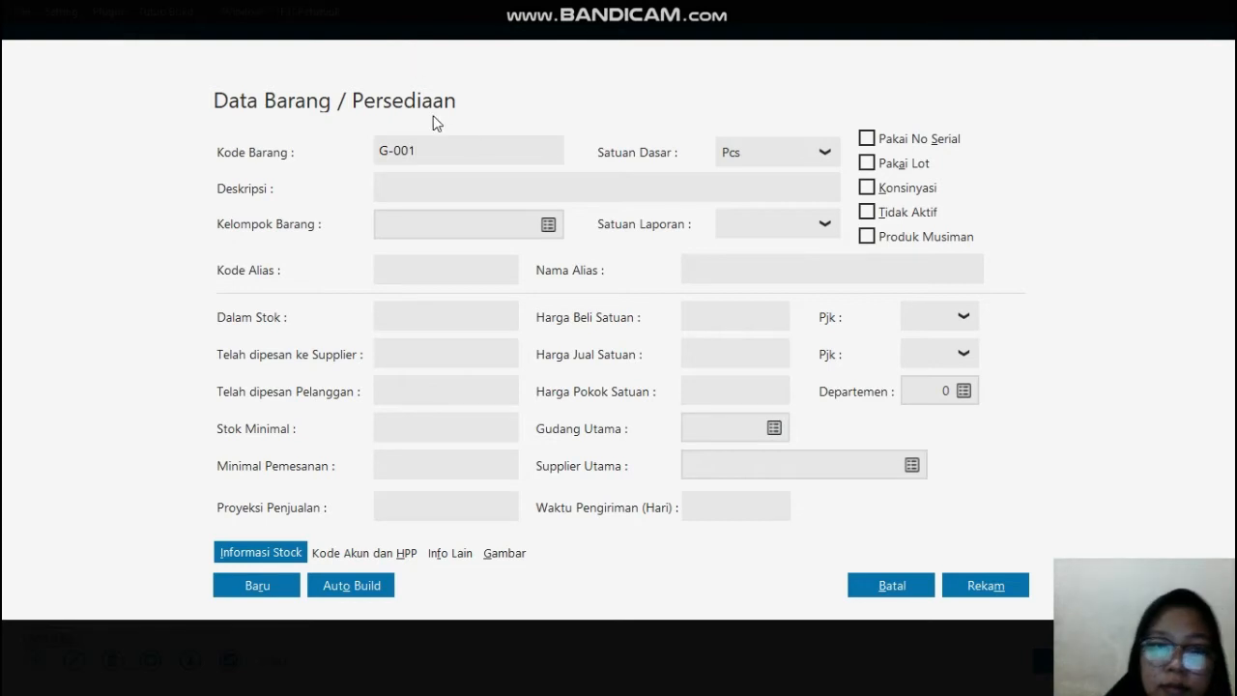
Step: Enter GAMIS PUTIH XL as the Deskripsi of item G-001
{"action": "left_click", "coordinate": [442, 183]}
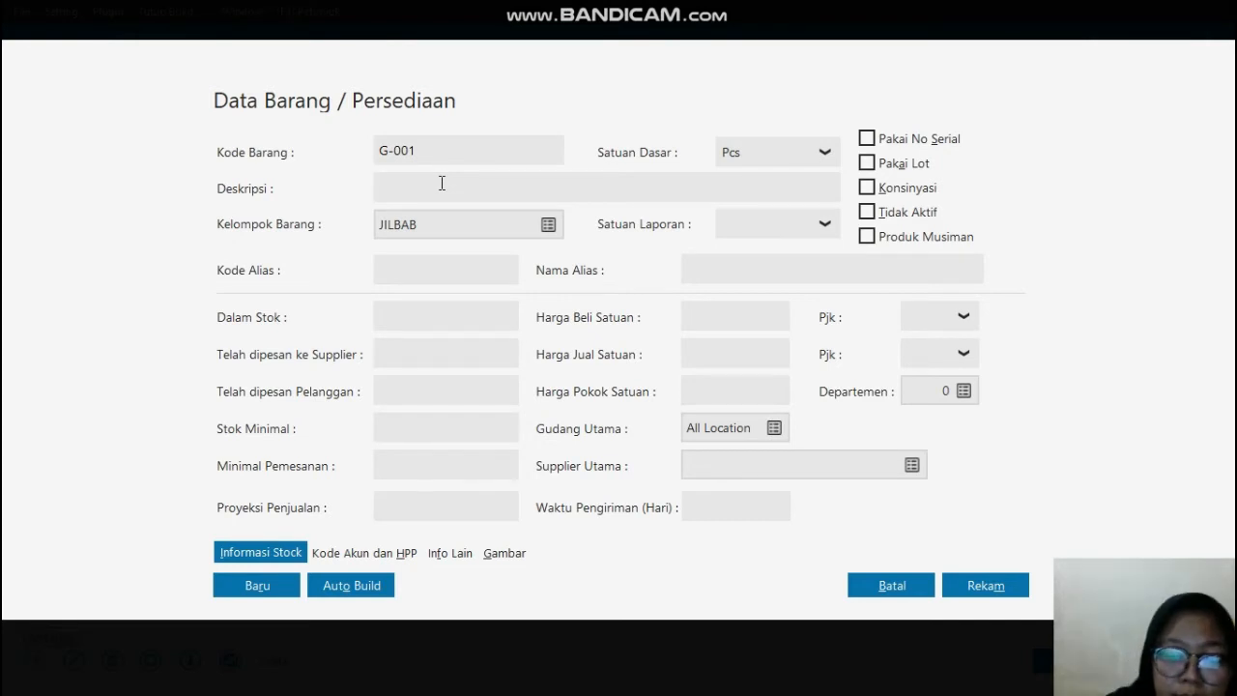
{"action": "type", "text": "GAMIS"}
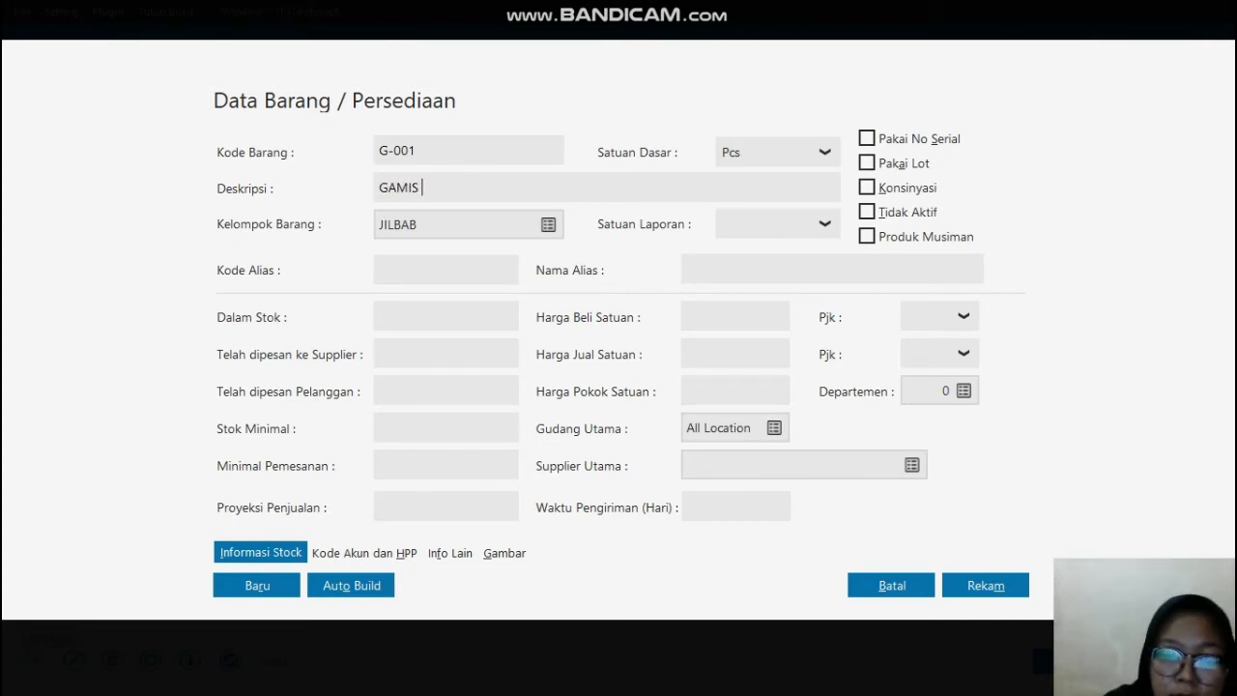
{"action": "type", "text": " PUTIH "}
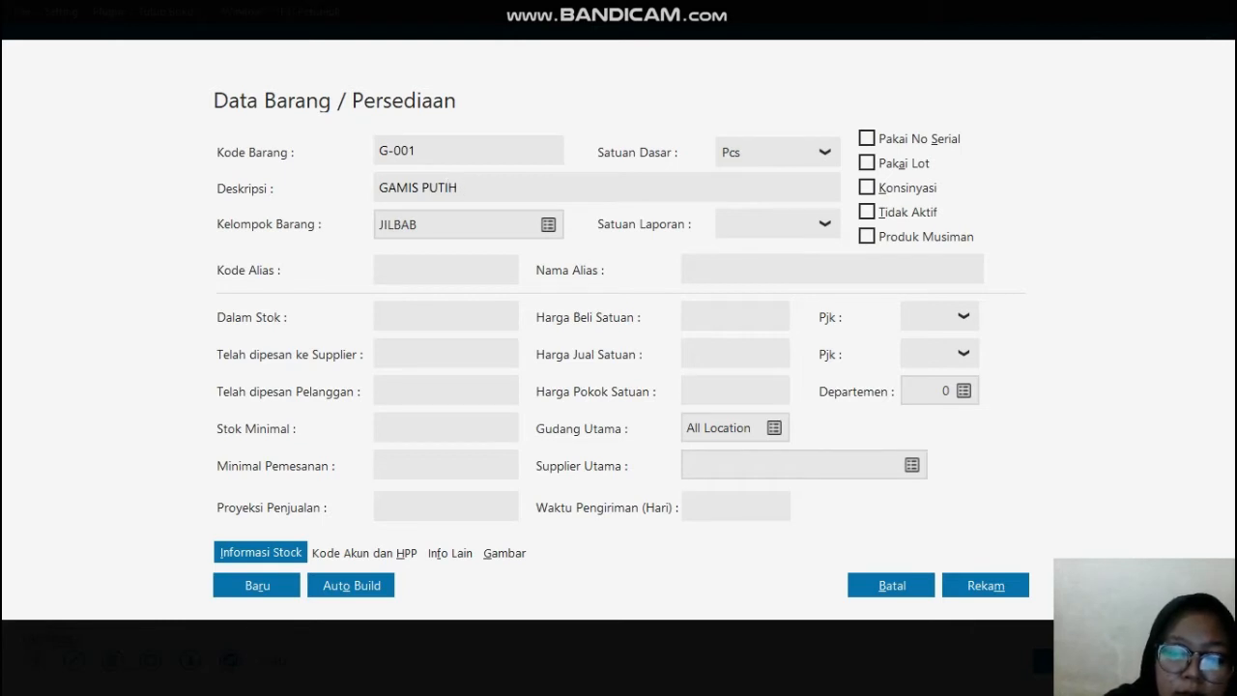
{"action": "type", "text": "XL"}
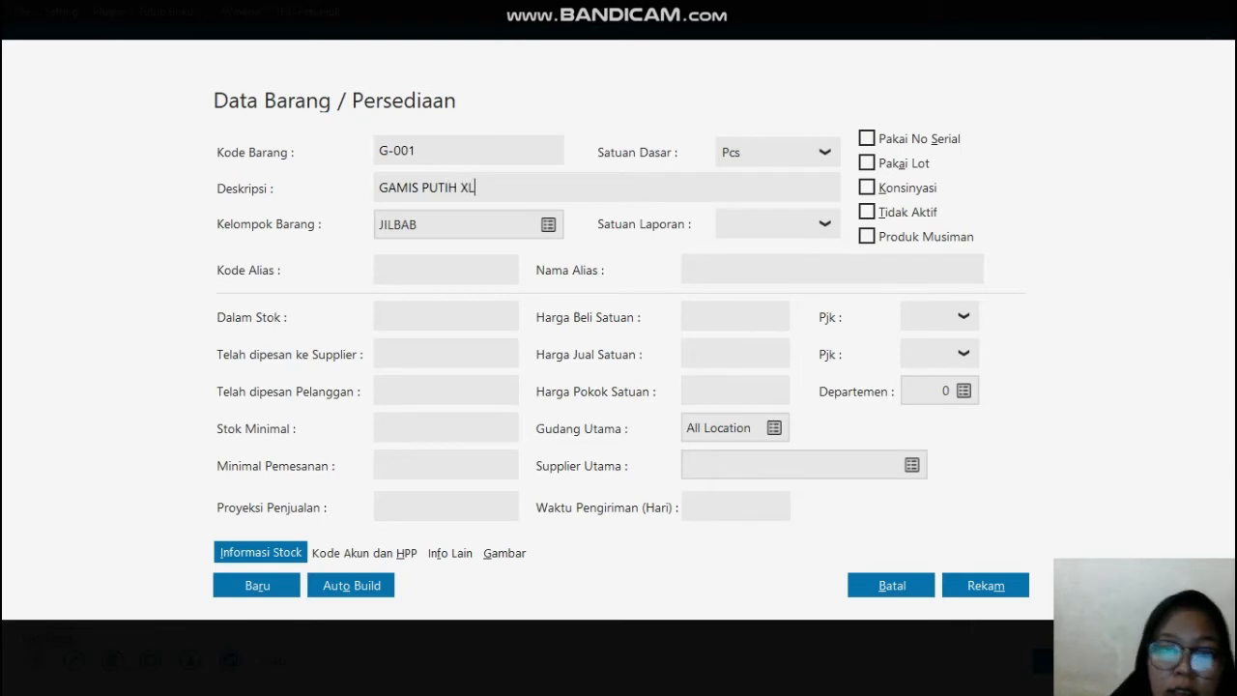
Step: Choose GAMIS as the Kelompok Barang of item G-001 and record the item
{"action": "left_click", "coordinate": [547, 225]}
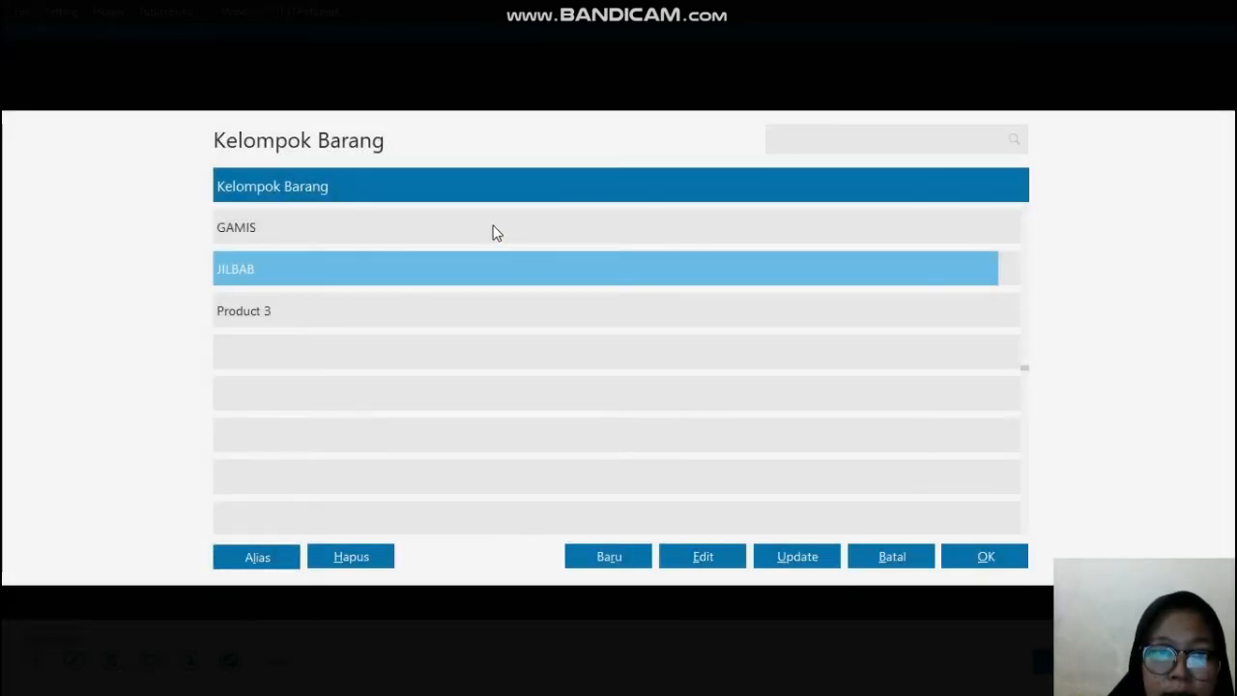
{"action": "left_click", "coordinate": [495, 230]}
{"action": "left_click", "coordinate": [982, 562]}
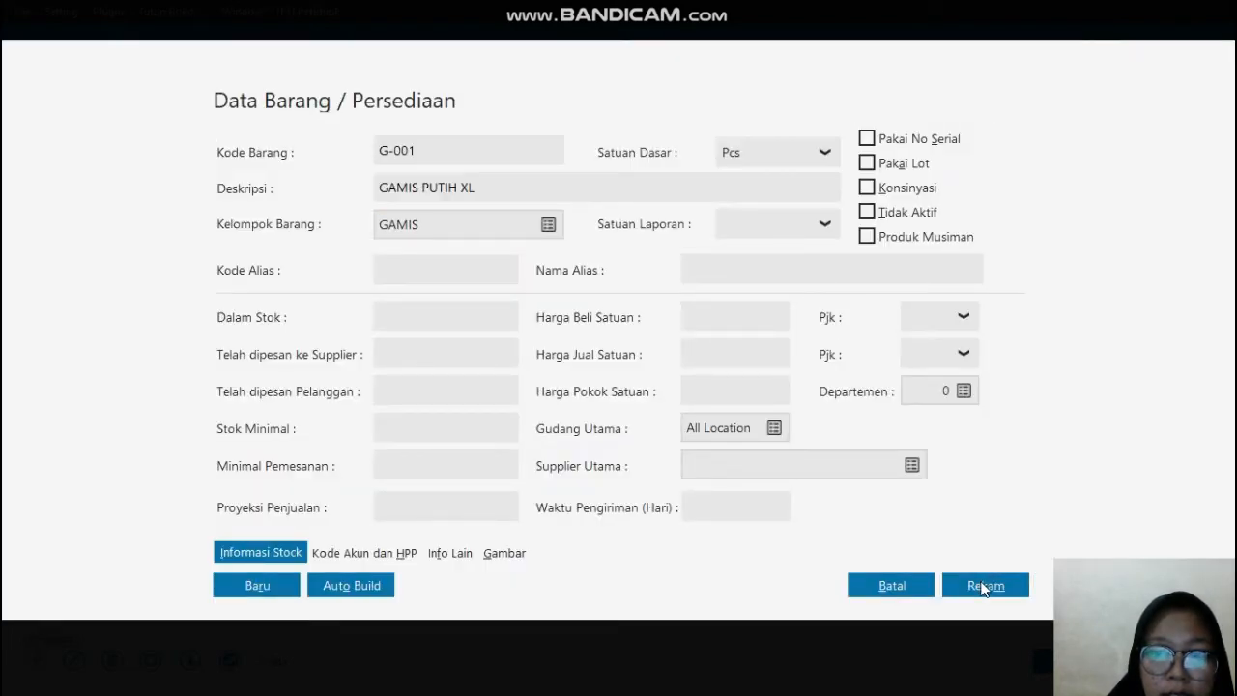
{"action": "left_click", "coordinate": [983, 588]}
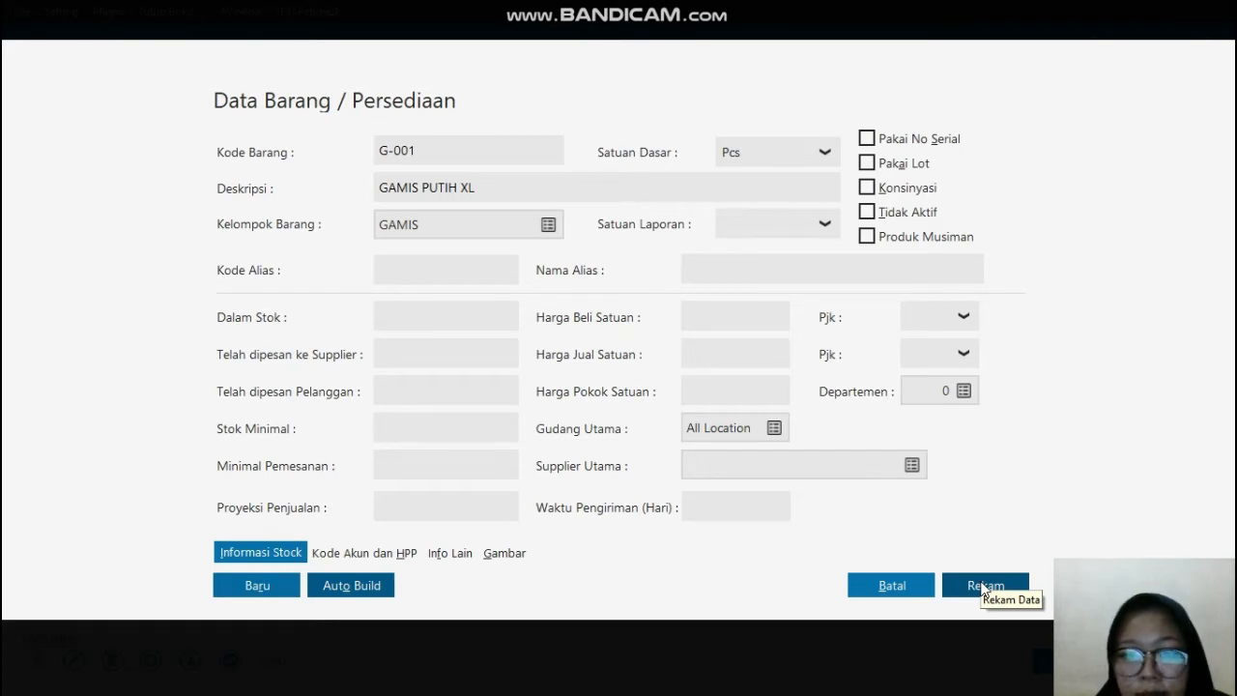
{"action": "left_click", "coordinate": [985, 586]}
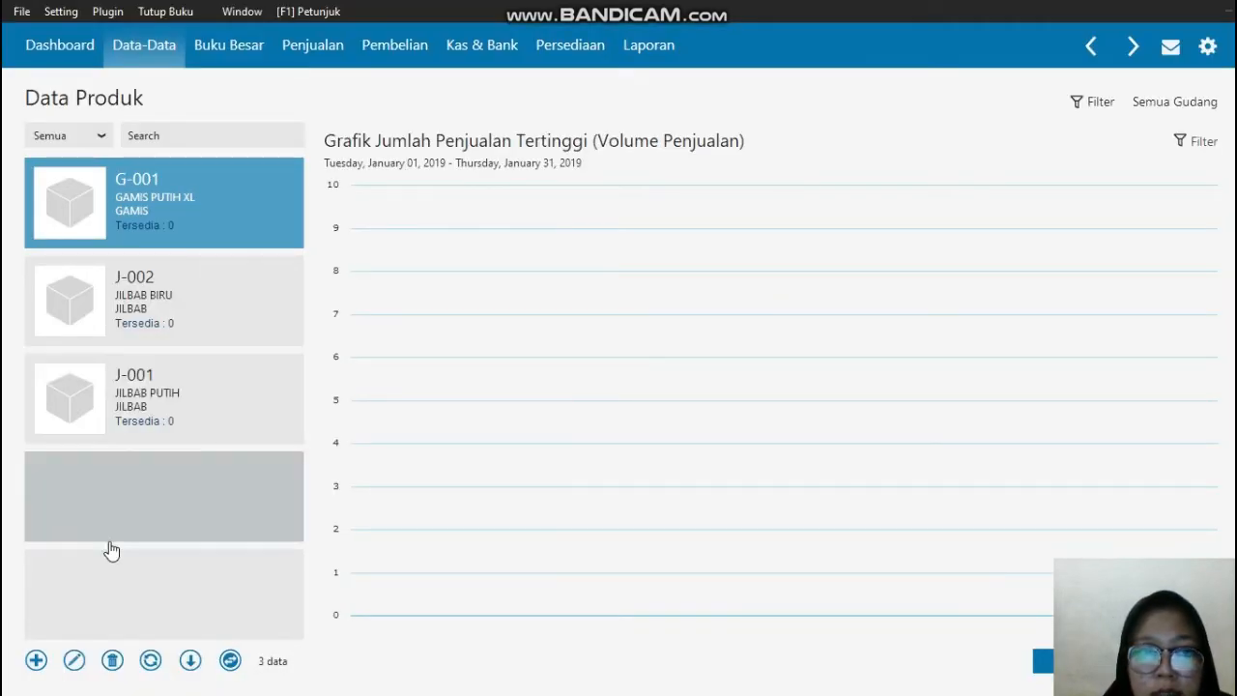
Step: Create a new inventory item with Kode Barang G-002 and Deskripsi GAMIS PUTIH L
{"action": "left_click", "coordinate": [34, 667]}
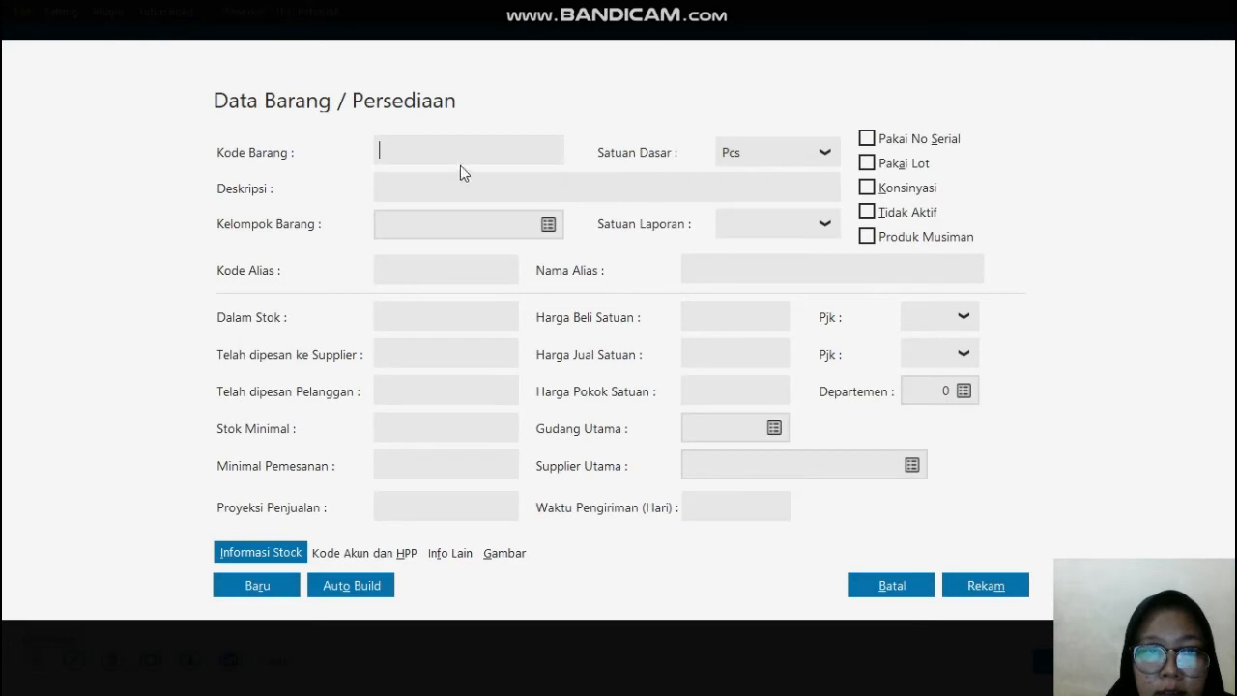
{"action": "left_click", "coordinate": [457, 152]}
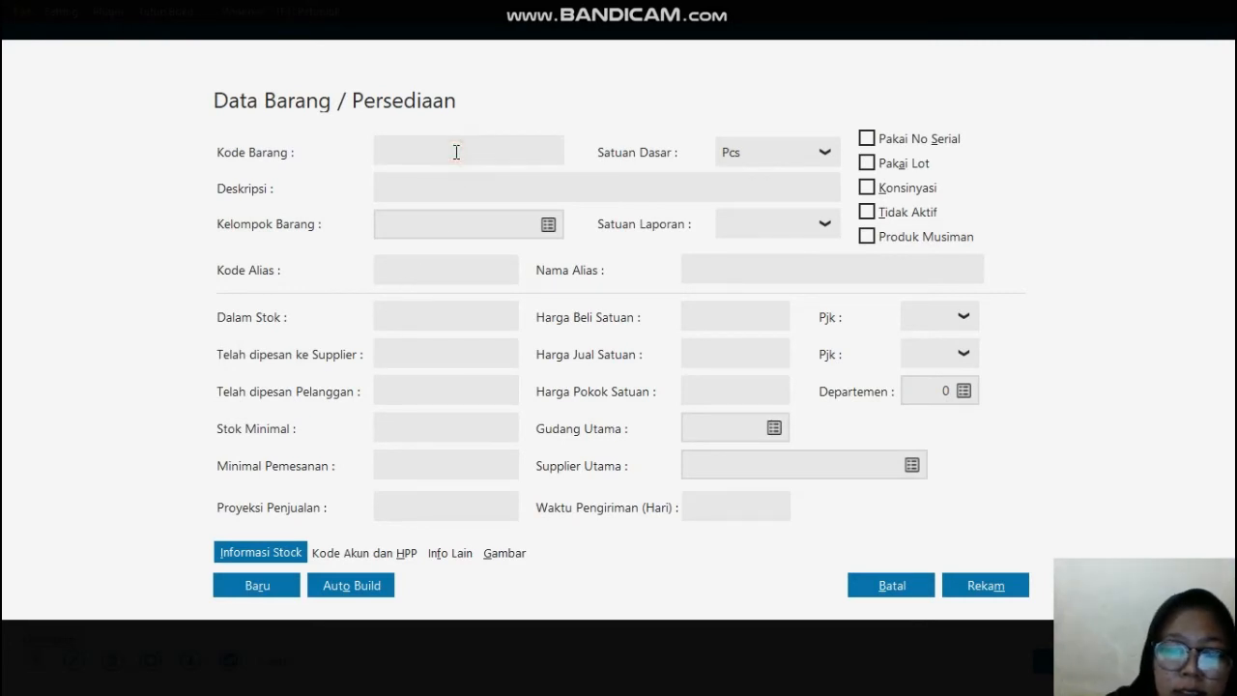
{"action": "type", "text": "G-002"}
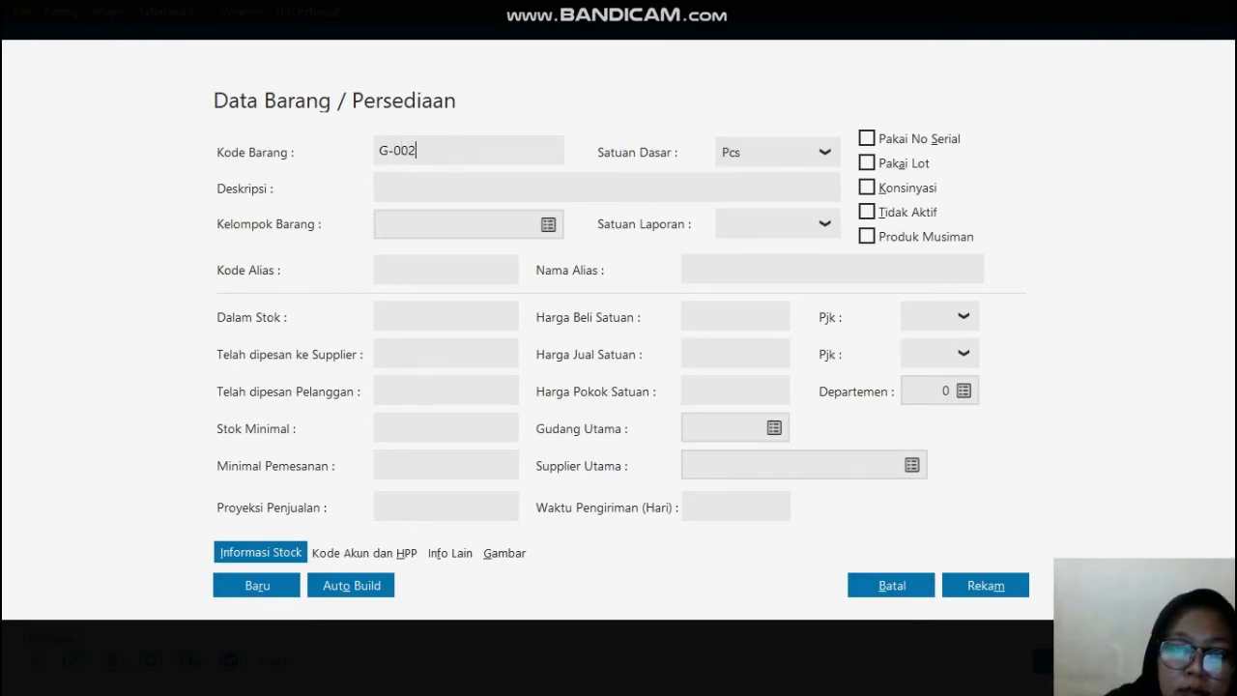
{"action": "left_click", "coordinate": [410, 183]}
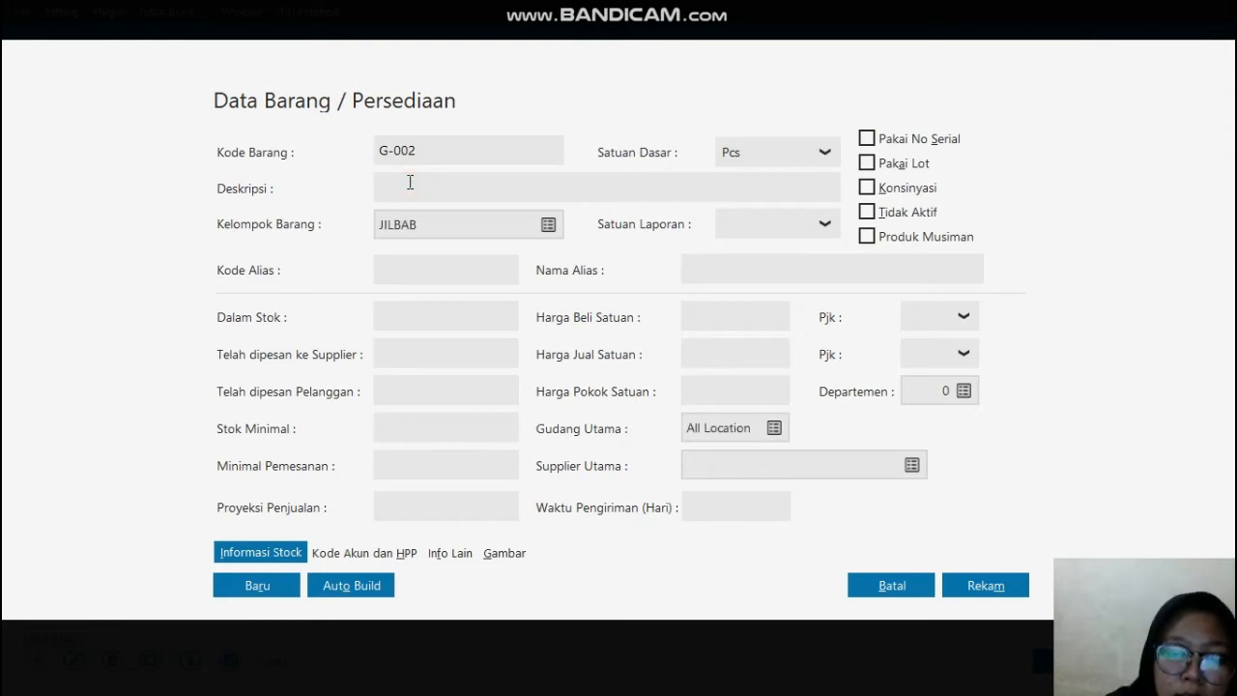
{"action": "type", "text": "GAMIS P"}
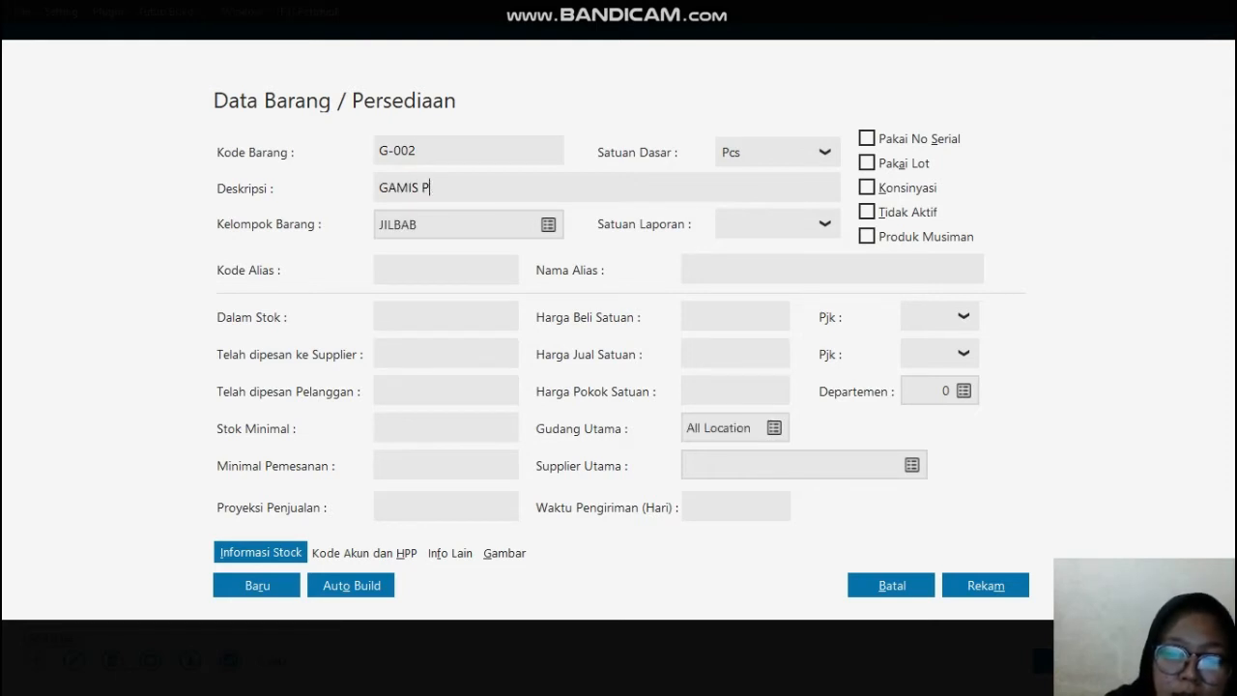
{"action": "type", "text": "UTIJ"}
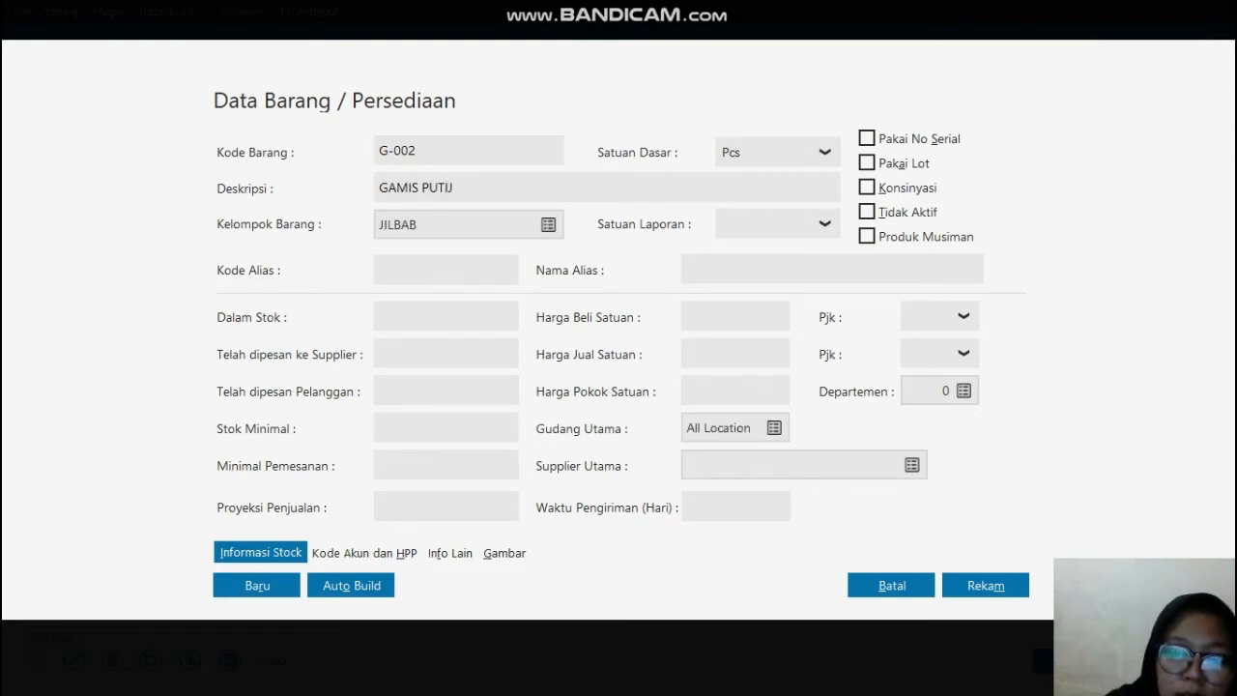
{"action": "key", "text": "BackSpace"}
{"action": "type", "text": "H L"}
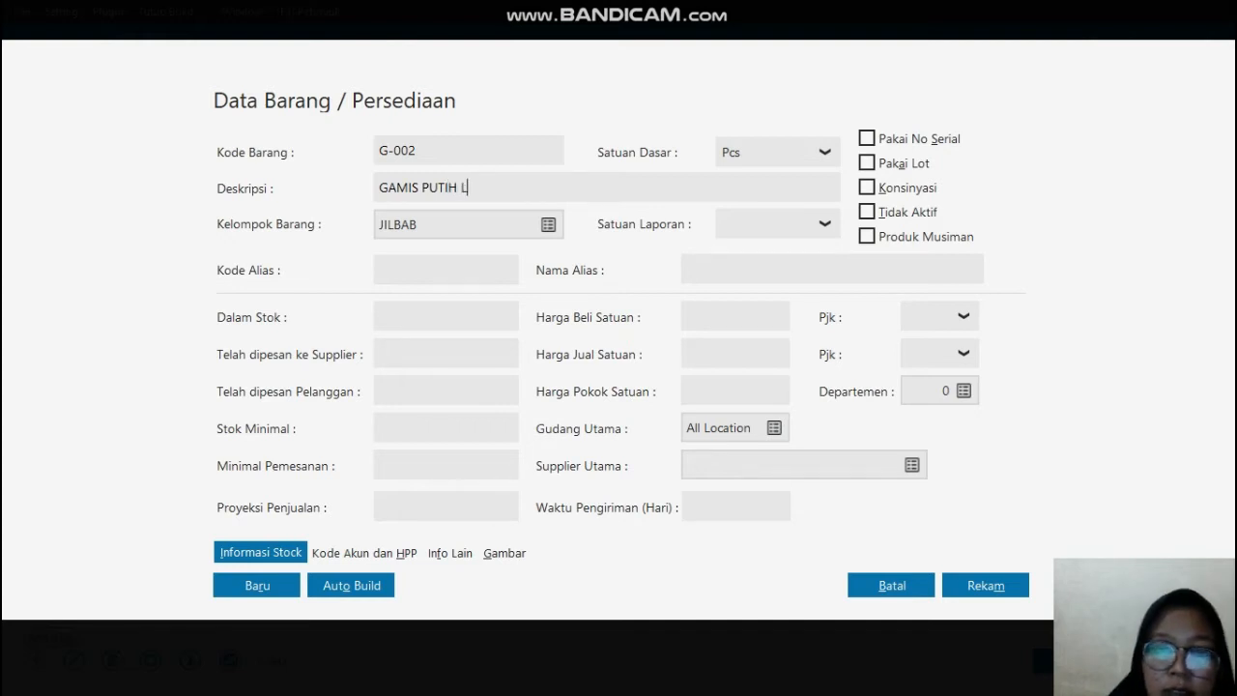
Step: Choose GAMIS as the Kelompok Barang of item G-002
{"action": "left_click", "coordinate": [549, 225]}
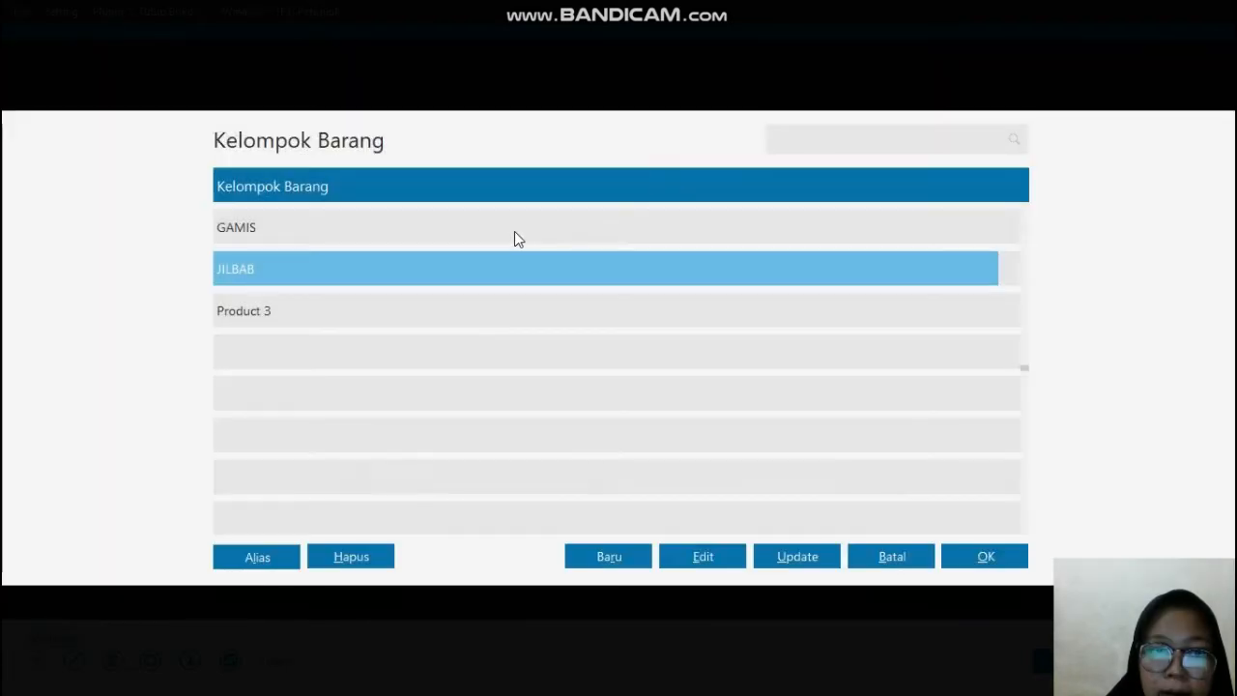
{"action": "left_click", "coordinate": [513, 231]}
{"action": "left_click", "coordinate": [982, 560]}
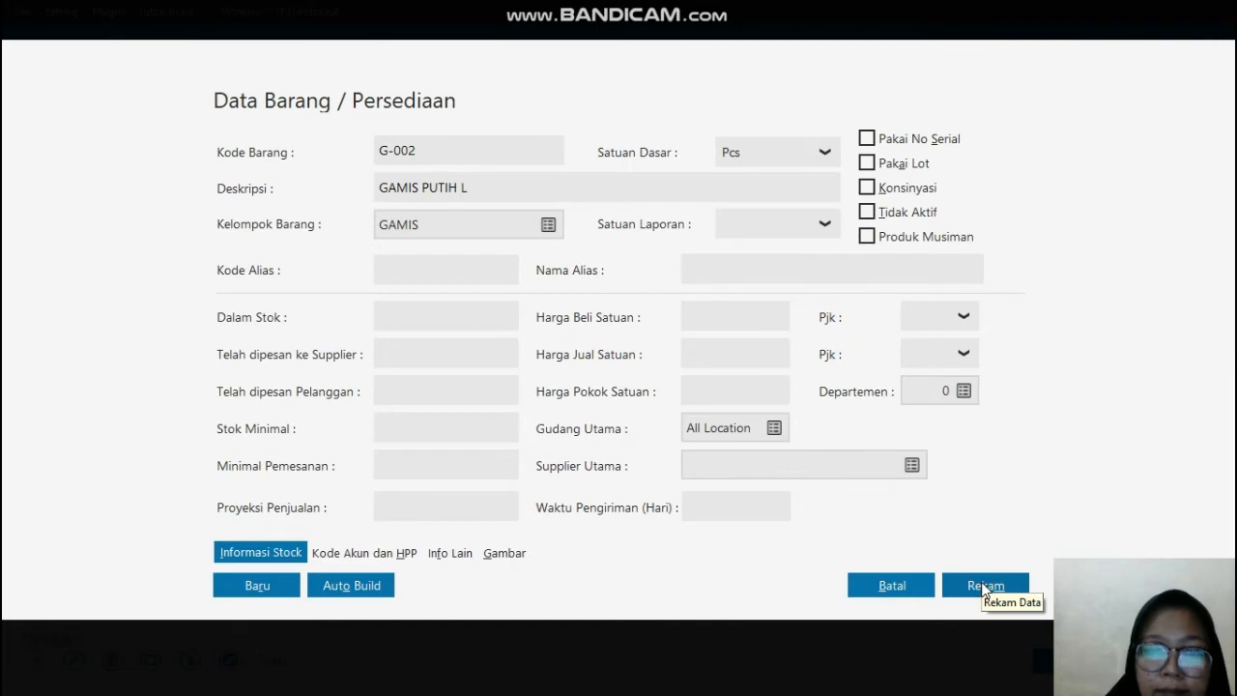
Step: Record item G-002 and start a new inventory item with Kode Barang G-003
{"action": "left_click", "coordinate": [986, 586]}
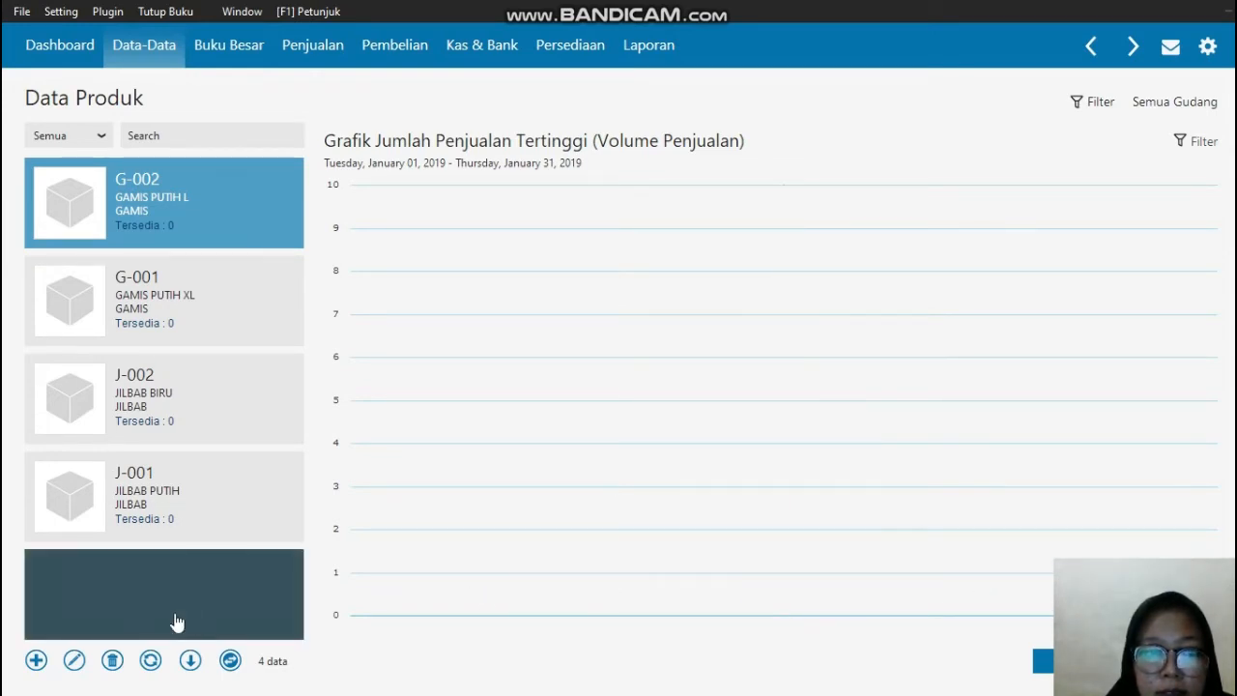
{"action": "left_click", "coordinate": [35, 663]}
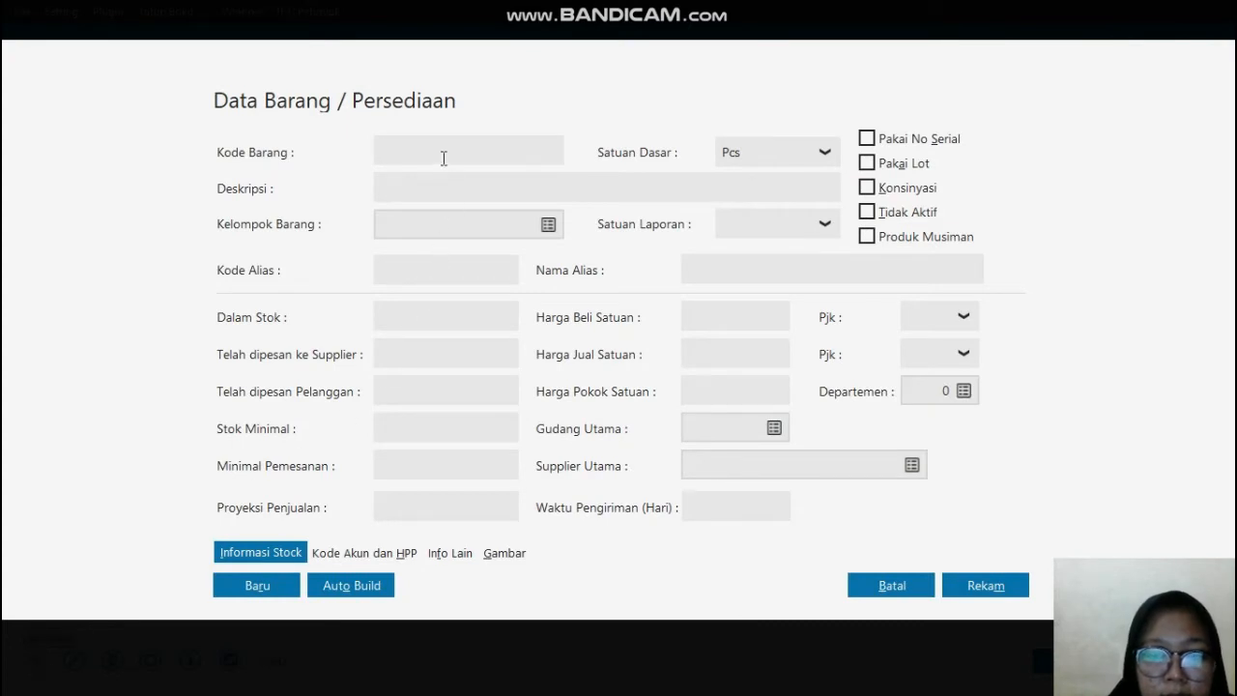
{"action": "type", "text": "G-0"}
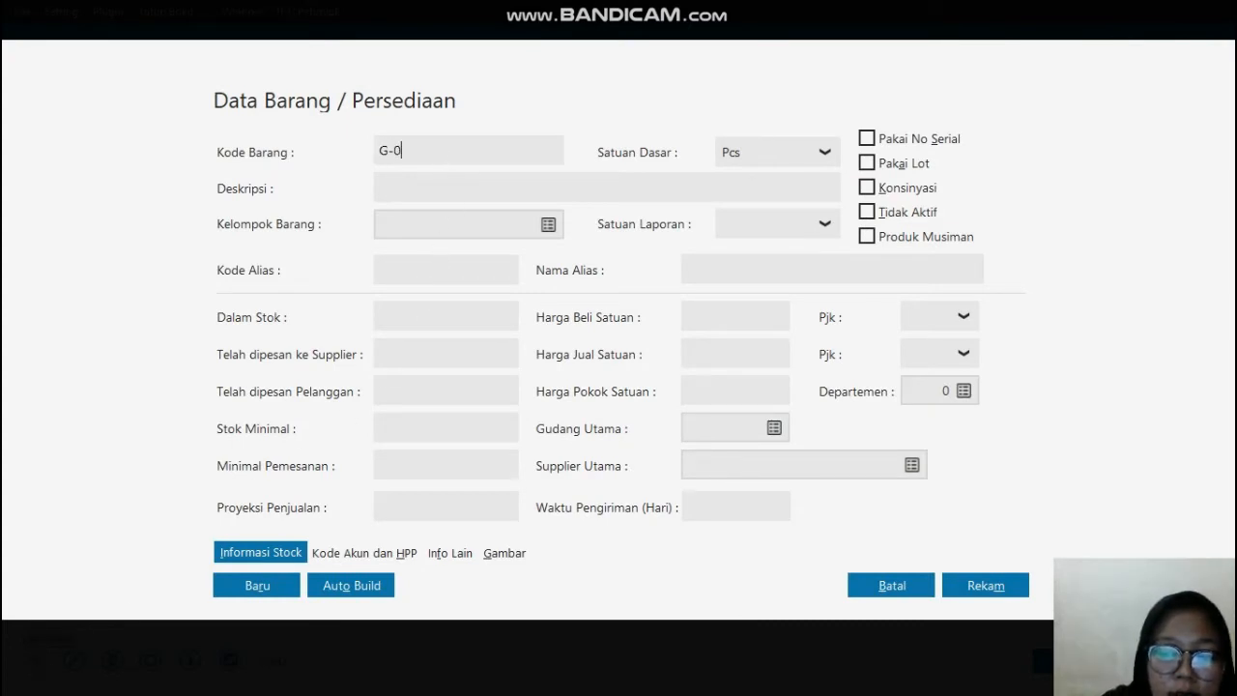
{"action": "type", "text": "03"}
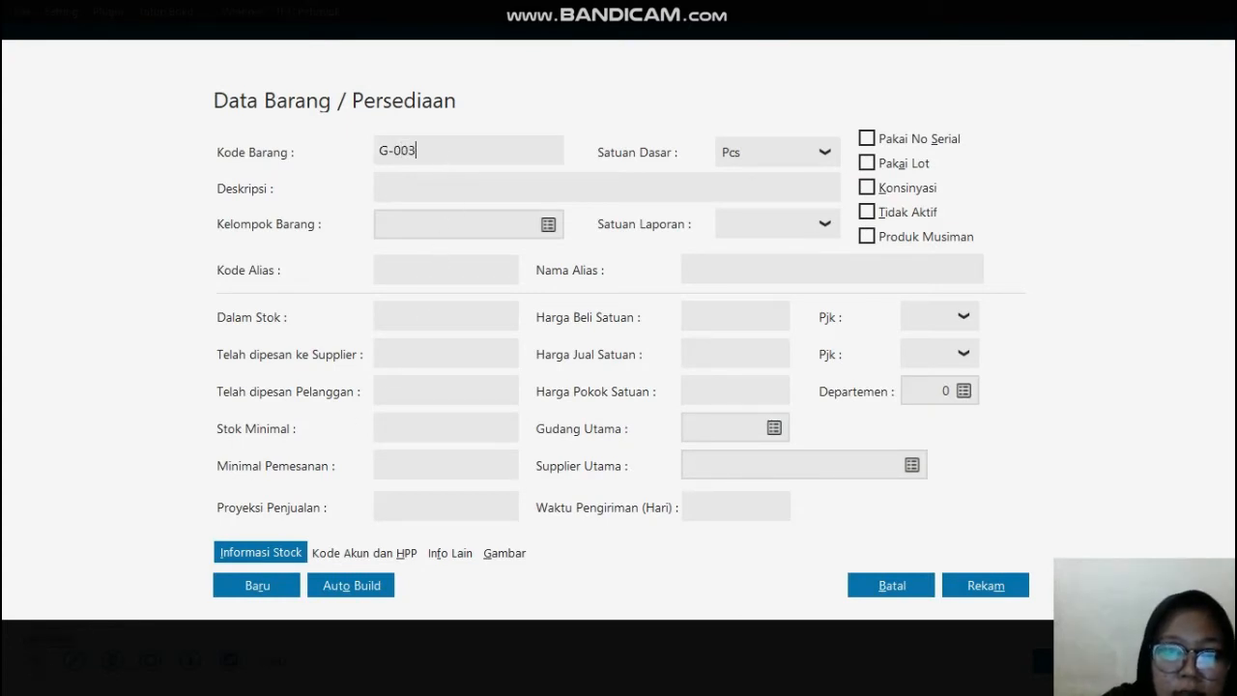
Step: Enter GAMIS PUTIH M as the Deskripsi of item G-003
{"action": "left_click", "coordinate": [419, 194]}
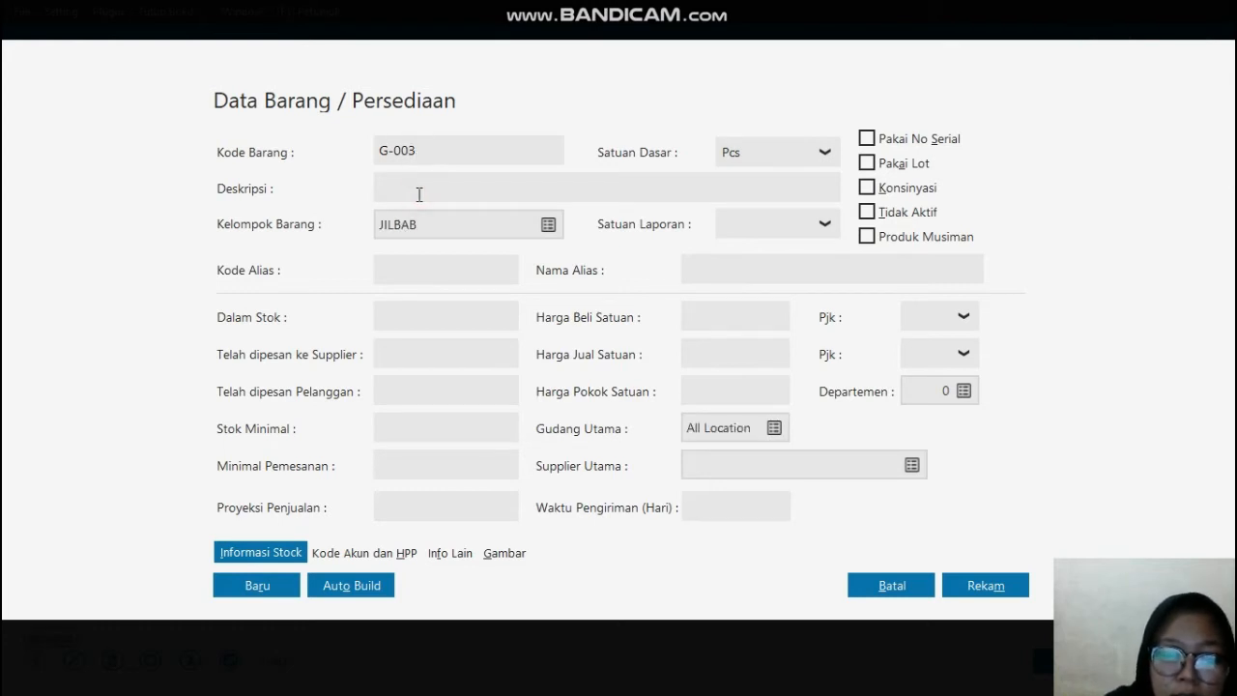
{"action": "type", "text": "GAMIS"}
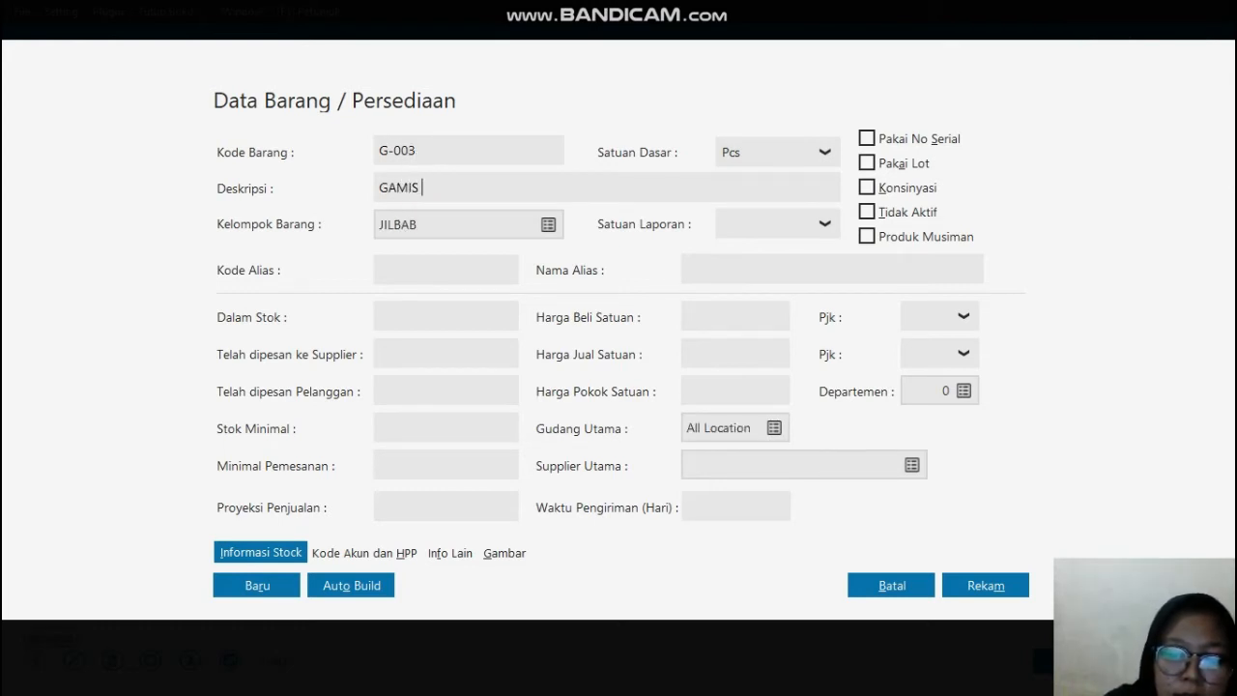
{"action": "type", "text": " PUTIH M"}
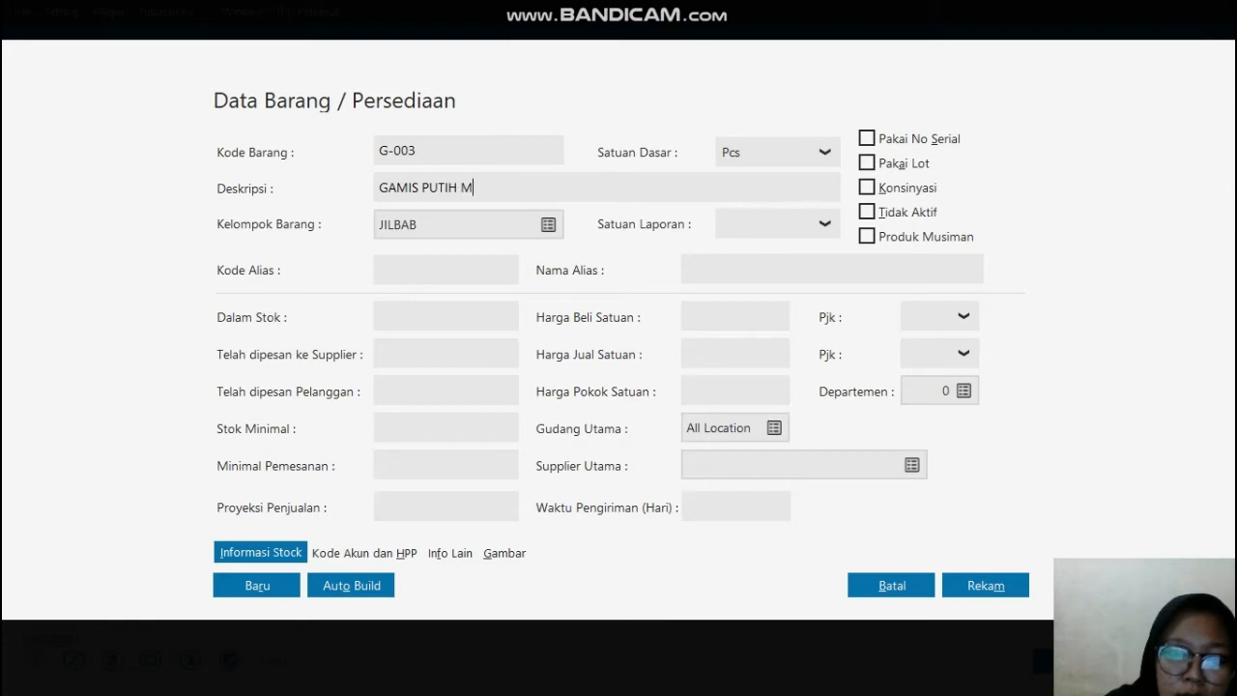
Step: Choose GAMIS as the Kelompok Barang of item G-003 and record the item
{"action": "left_click", "coordinate": [550, 225]}
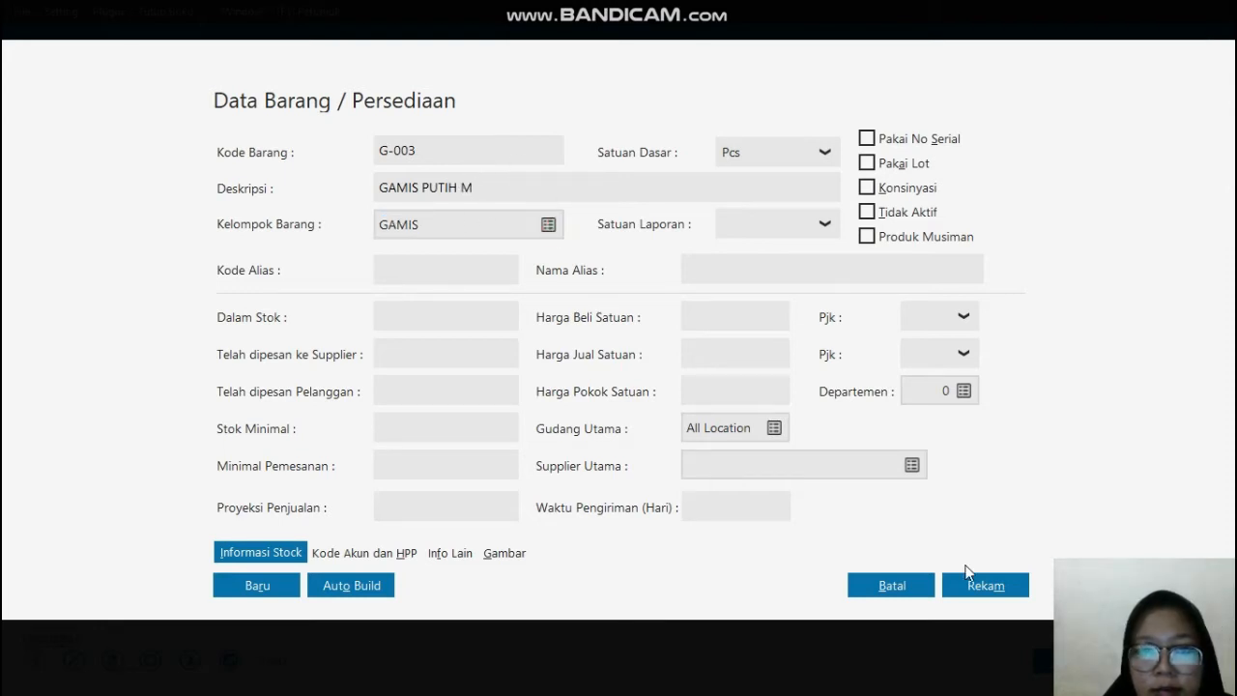
{"action": "left_click", "coordinate": [980, 587]}
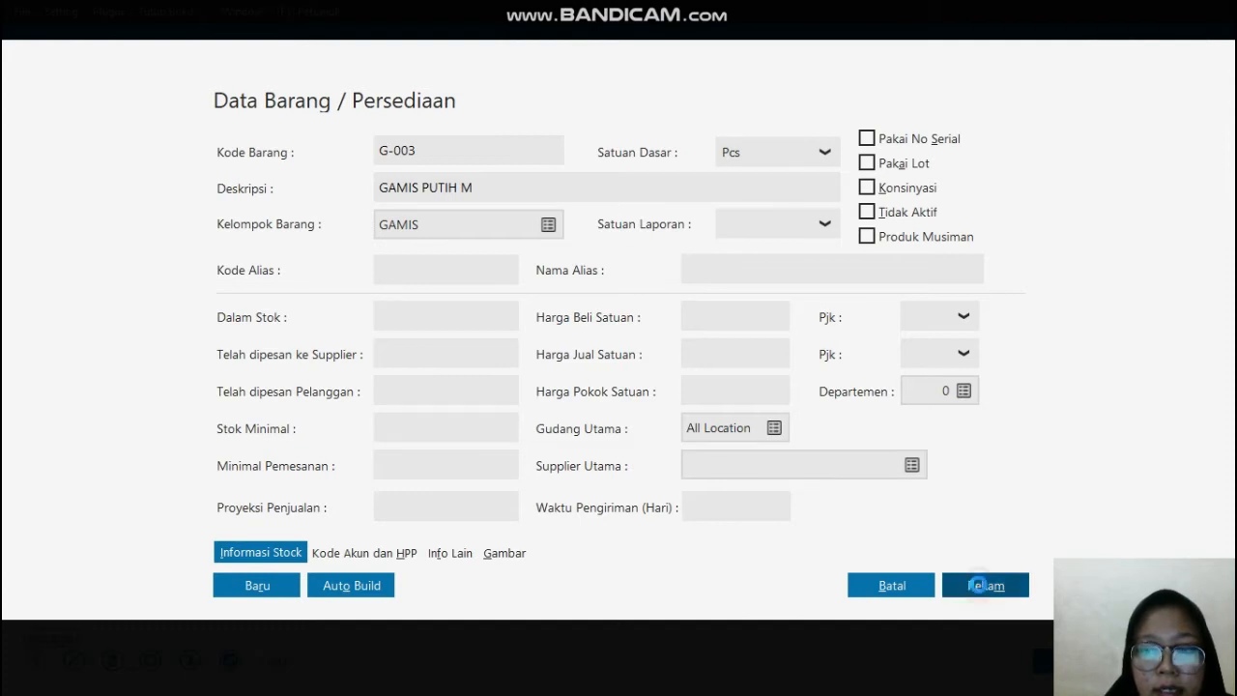
{"action": "left_click", "coordinate": [980, 587]}
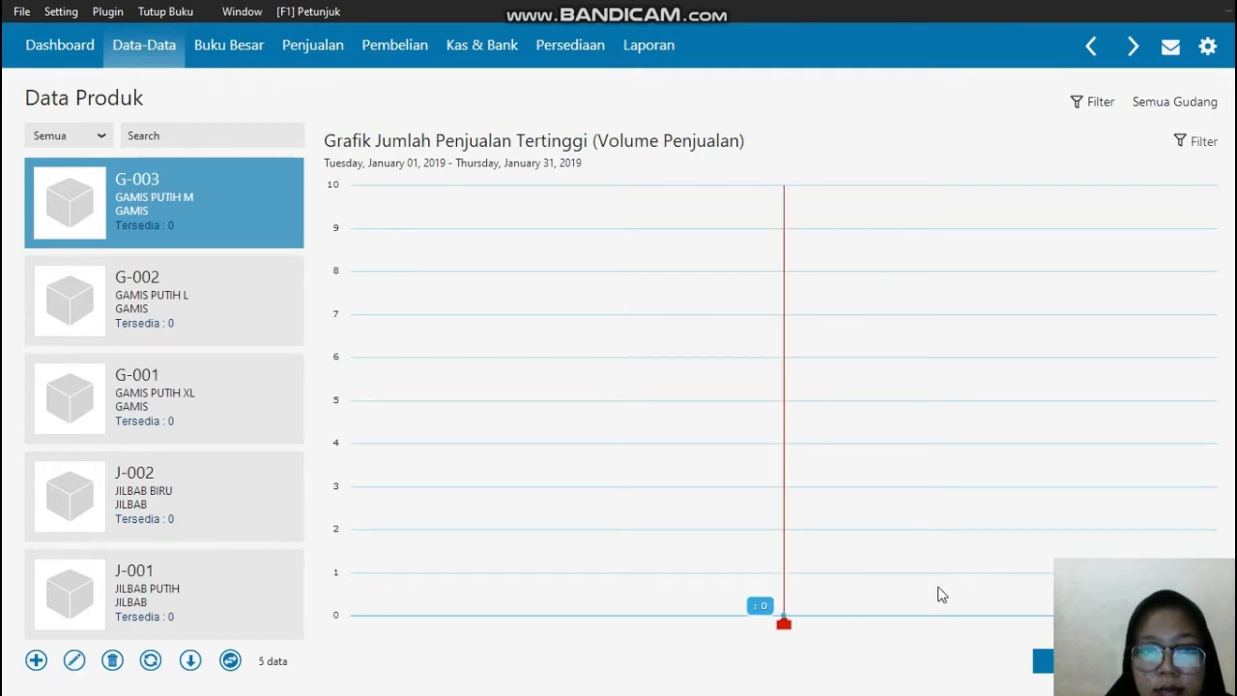
Step: View the transaction list of GAMIS PUTIH M and return to the master data overview
{"action": "left_click", "coordinate": [1043, 663]}
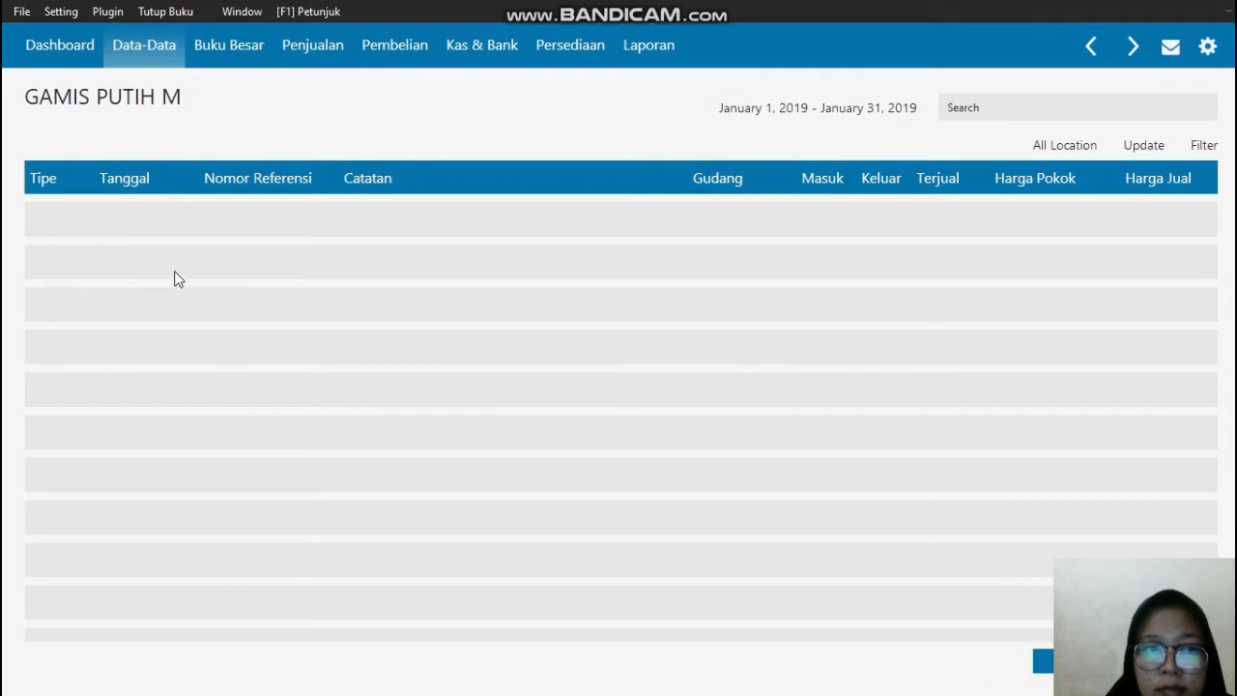
{"action": "left_click", "coordinate": [60, 48]}
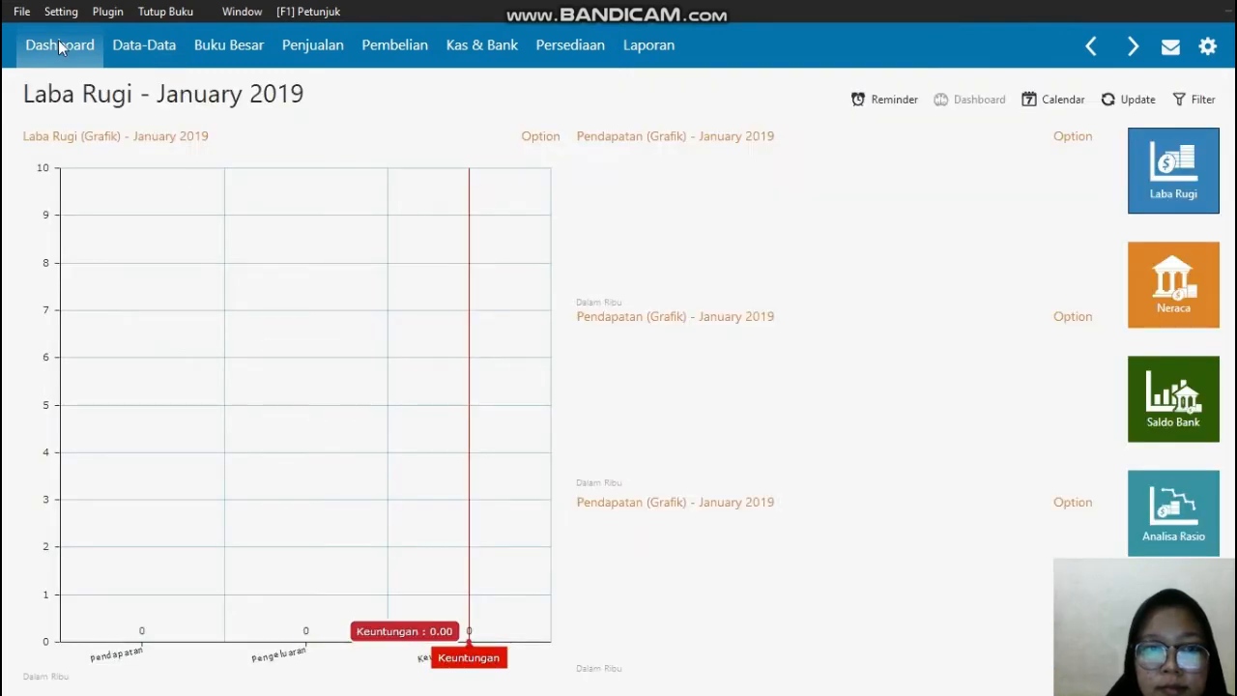
{"action": "left_click", "coordinate": [131, 46]}
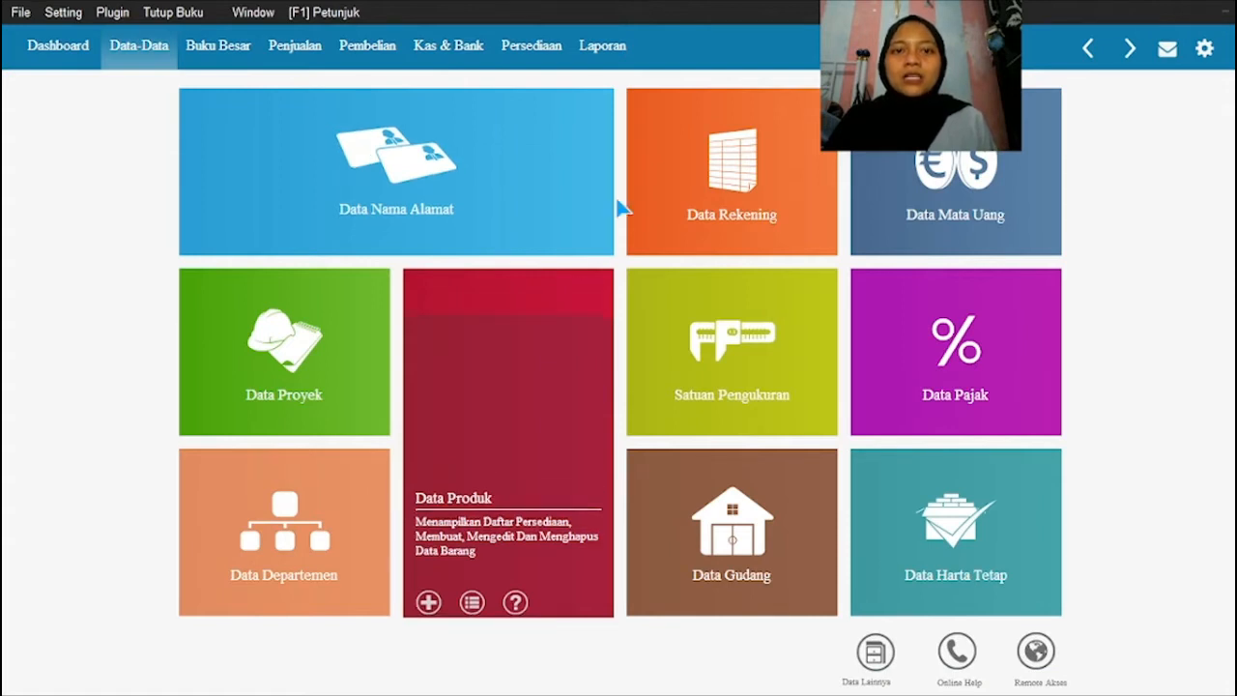
Step: Switch to the KEL. 5 ABADI JAYA PDF in Adobe Reader and read the Data Harta Tetap section
{"action": "mouse_move", "coordinate": [437, 133]}
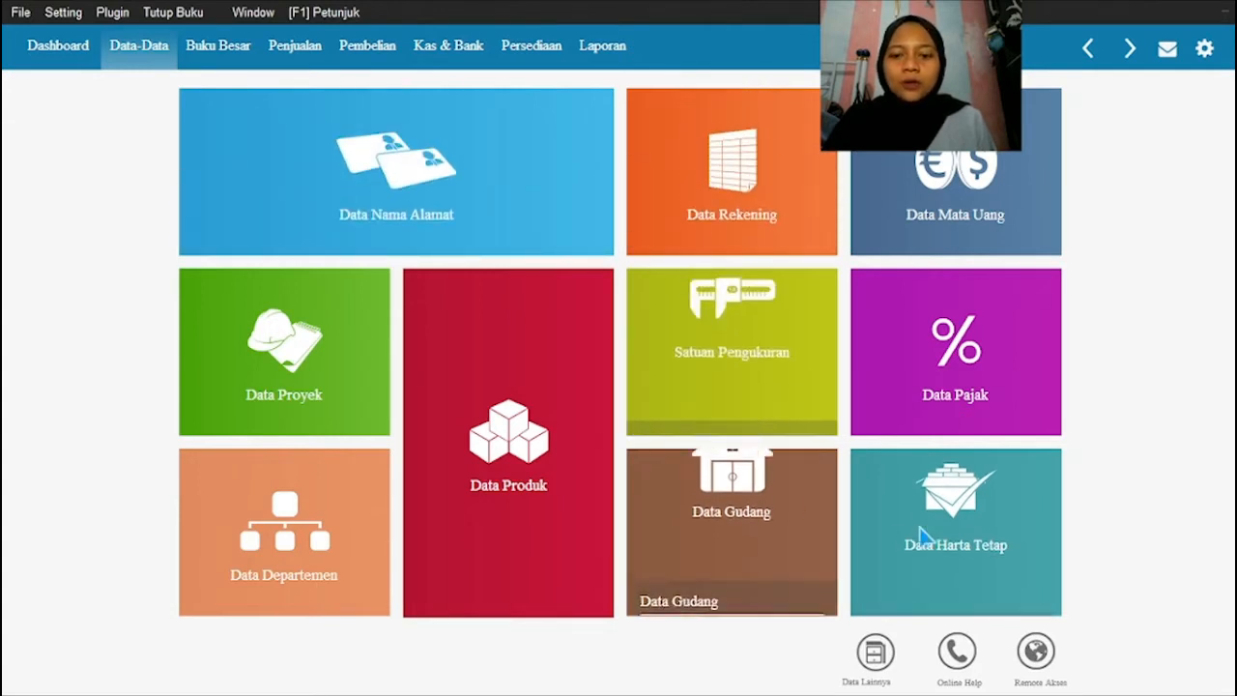
{"action": "mouse_move", "coordinate": [941, 530]}
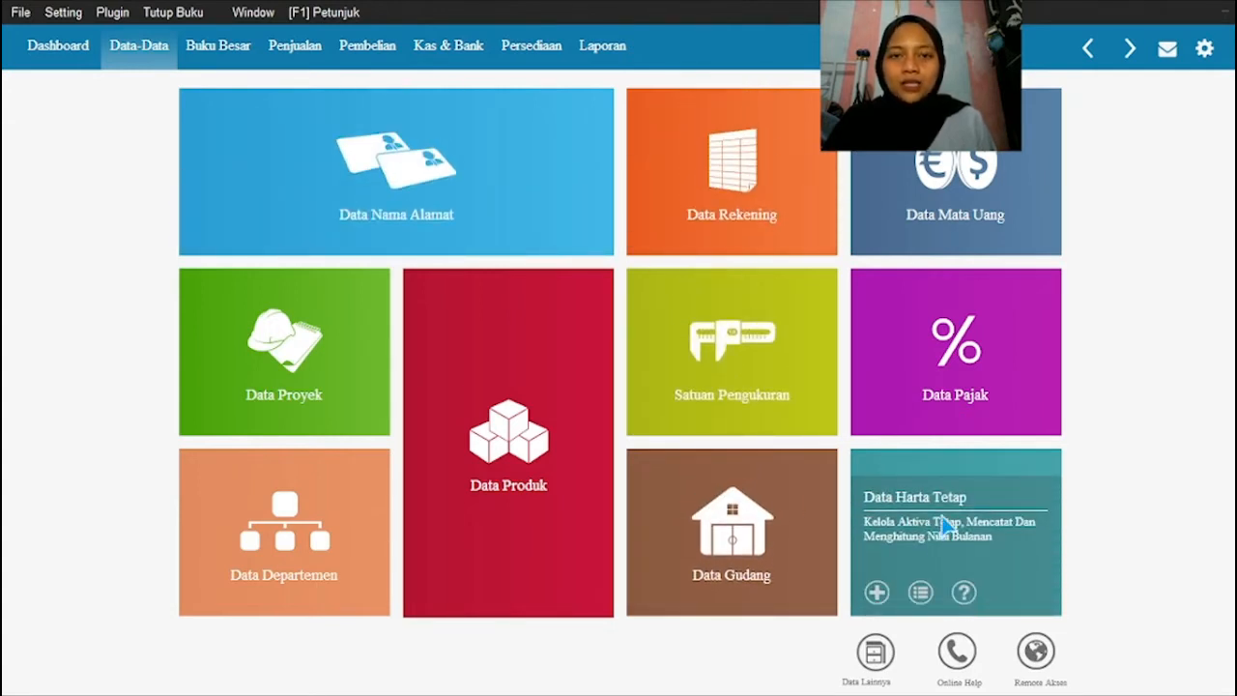
{"action": "key", "text": "super"}
{"action": "left_click", "coordinate": [592, 689]}
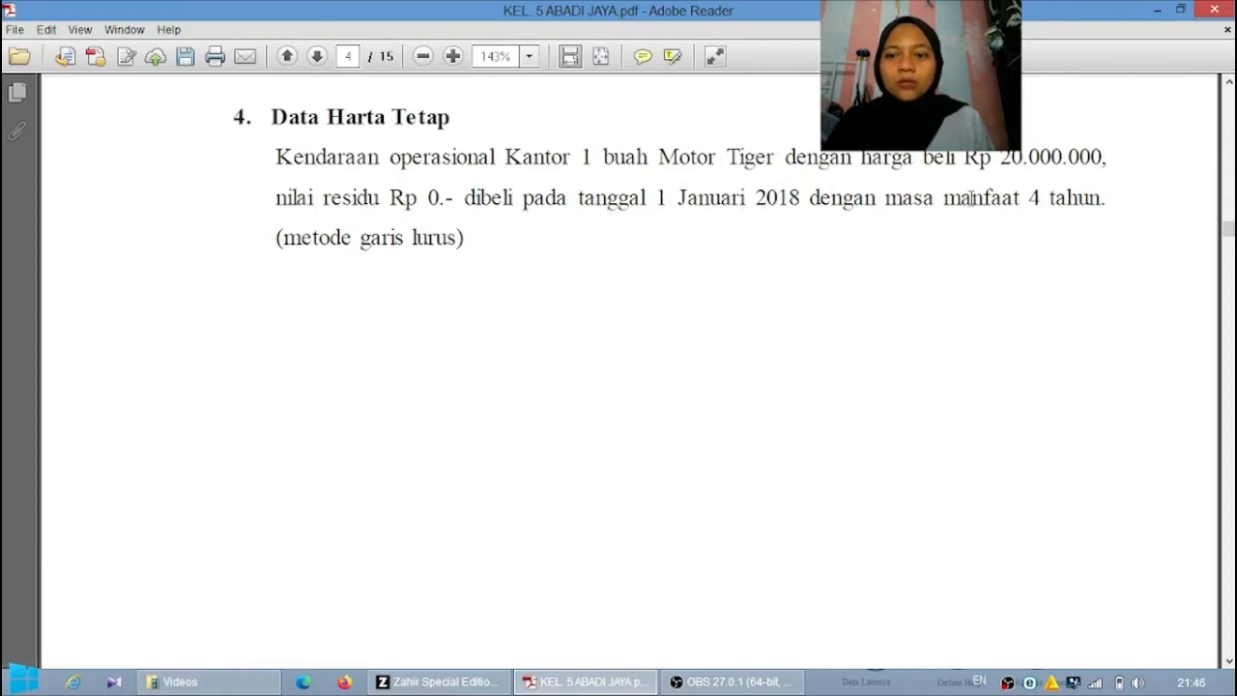
{"action": "left_click", "coordinate": [595, 684]}
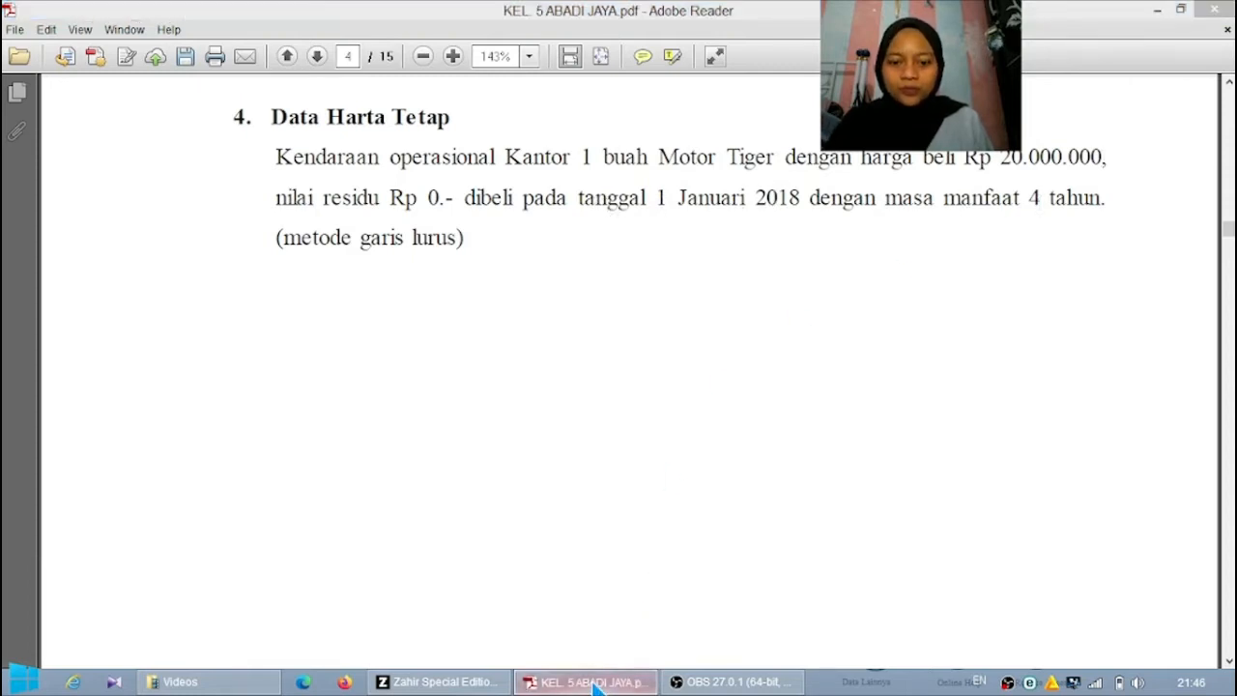
Step: Back in Zahir, create a new fixed asset named Motor Tiger and choose Kendaraan Roda Dua as its Kelompok
{"action": "mouse_move", "coordinate": [952, 546]}
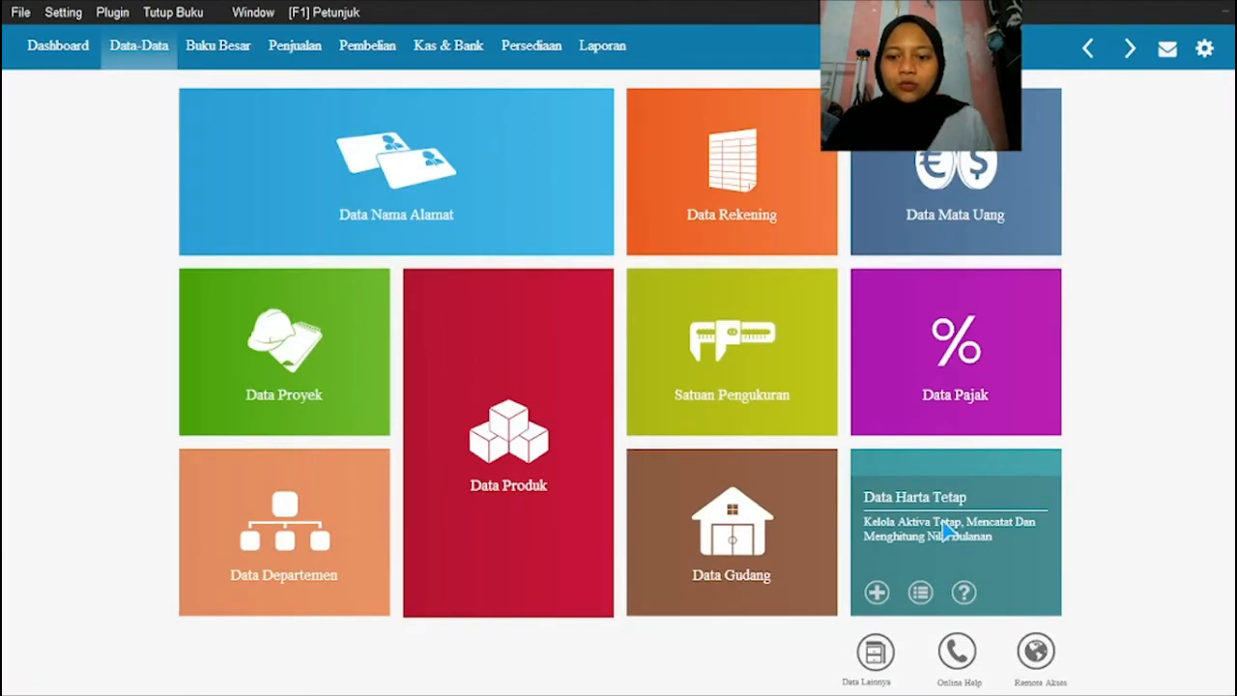
{"action": "left_click", "coordinate": [947, 527]}
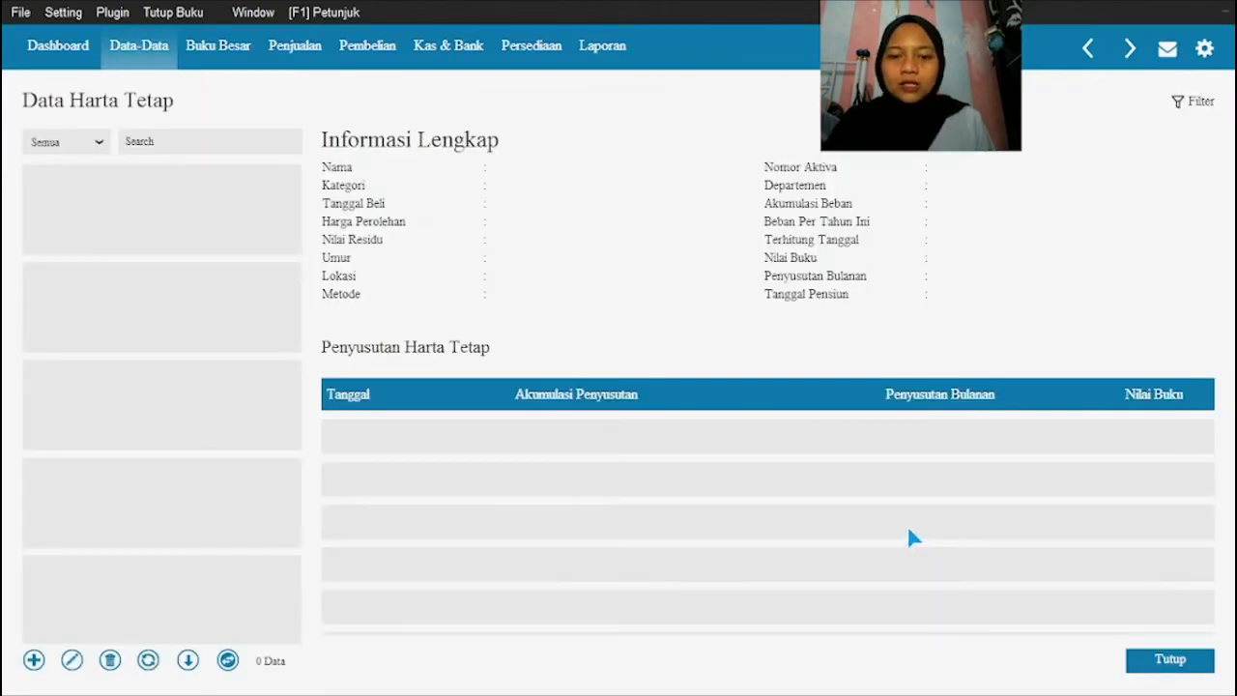
{"action": "left_click", "coordinate": [34, 660]}
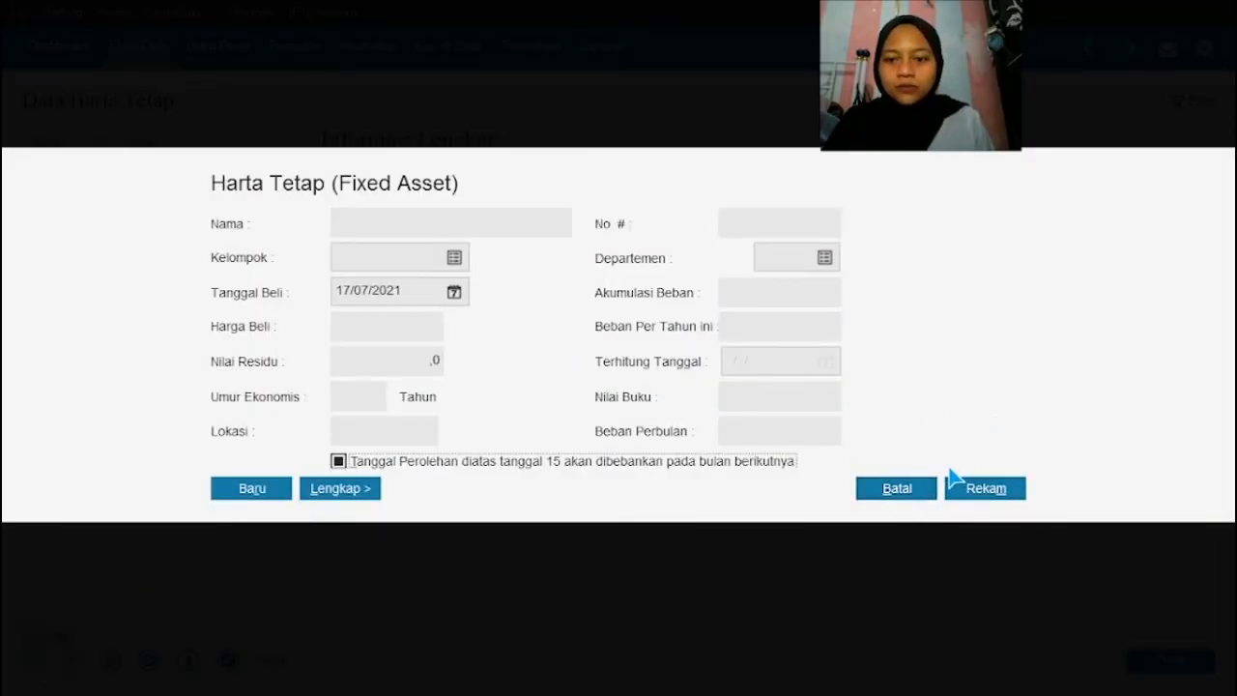
{"action": "left_click", "coordinate": [355, 228]}
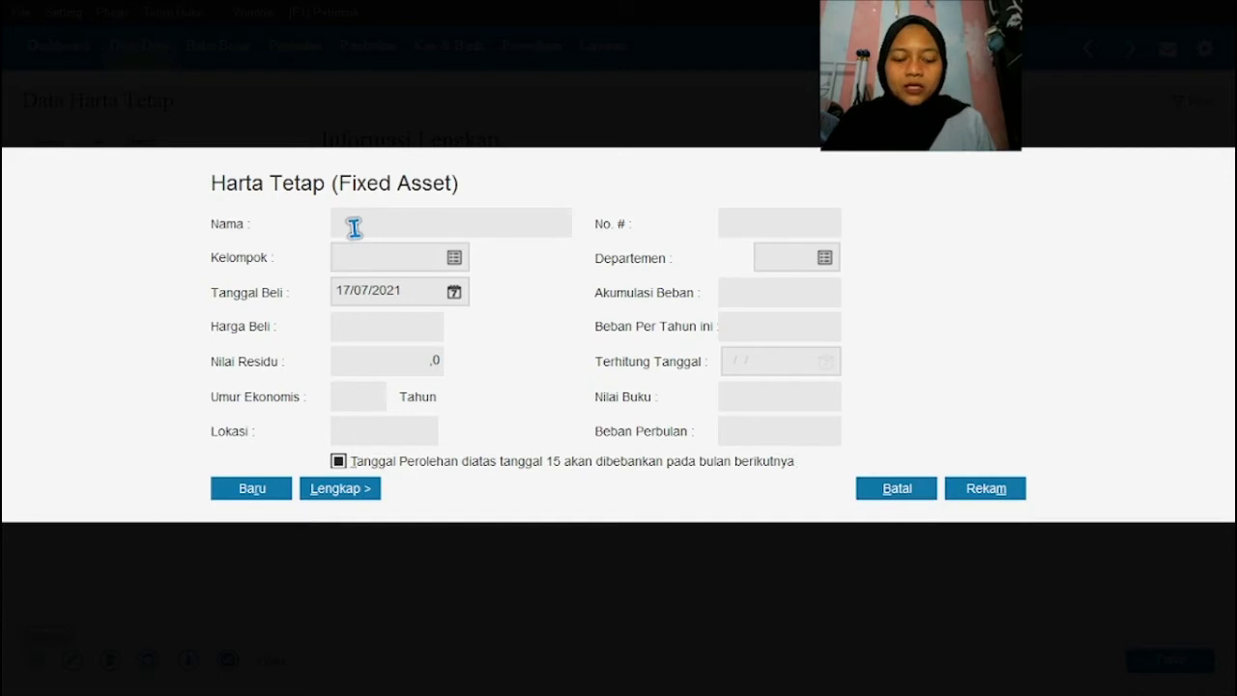
{"action": "type", "text": "Motor Tiger"}
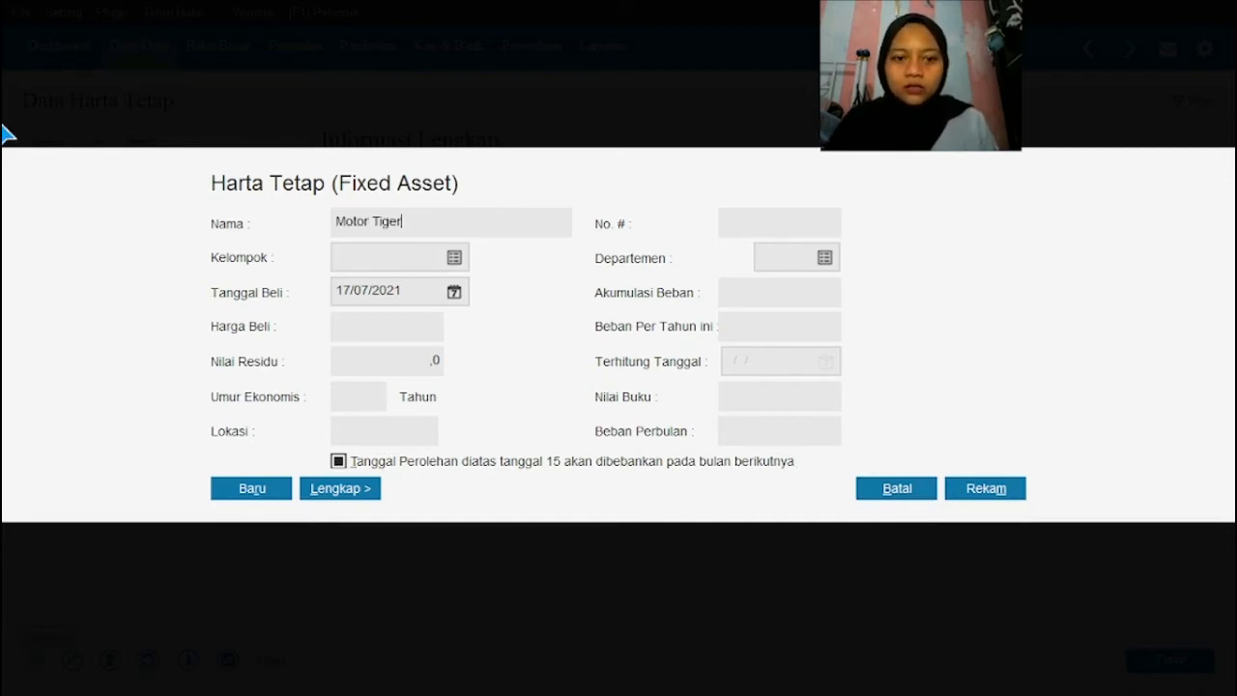
{"action": "left_click", "coordinate": [454, 257]}
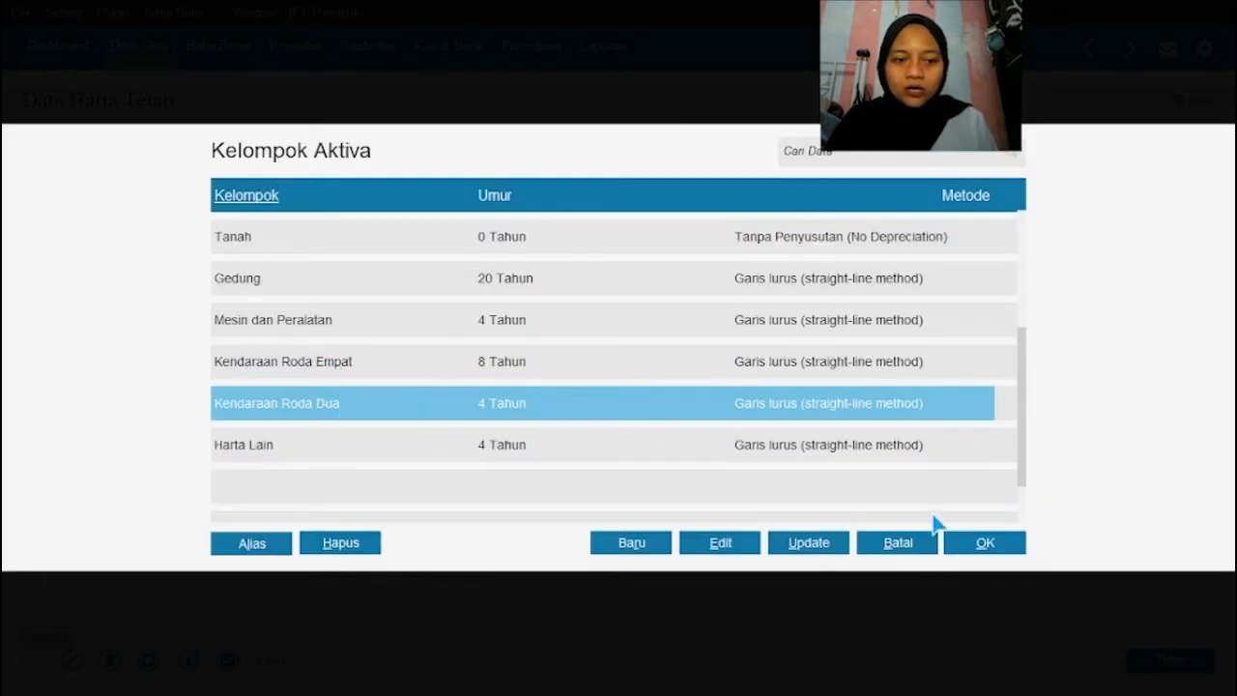
{"action": "left_click", "coordinate": [983, 543]}
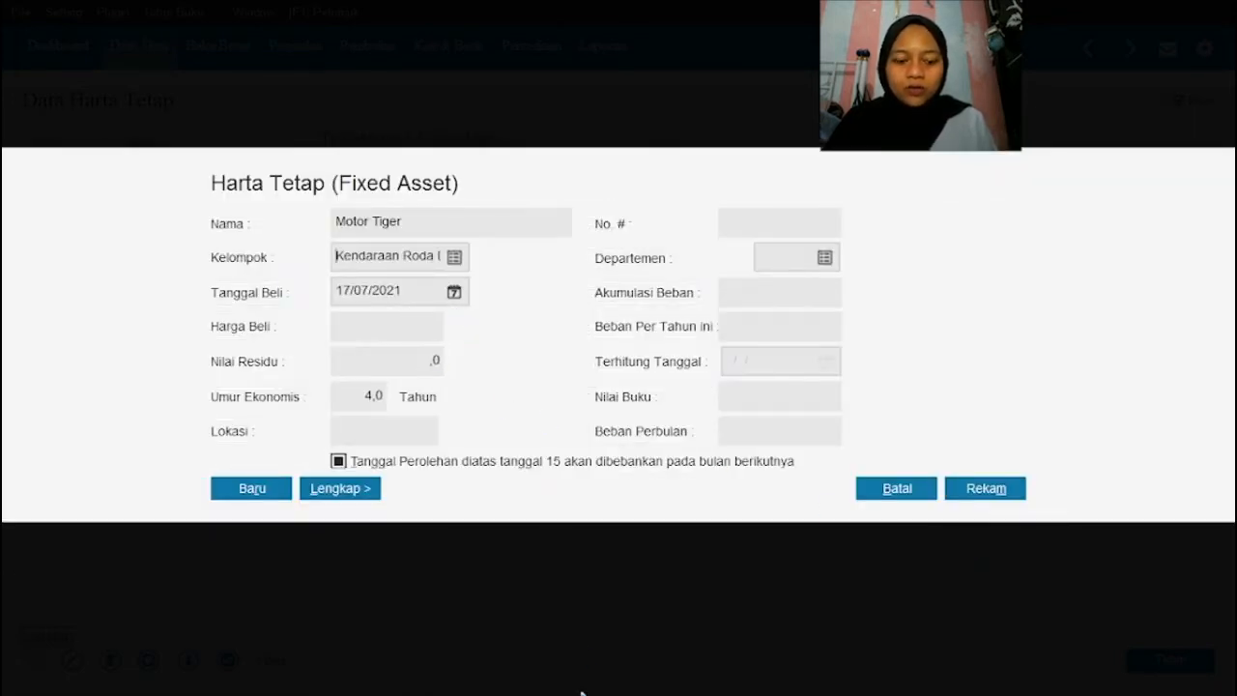
Step: Check the purchase date in the PDF and set the Tanggal Beli of Motor Tiger to 01/01/2018
{"action": "key", "text": "super"}
{"action": "left_click", "coordinate": [566, 686]}
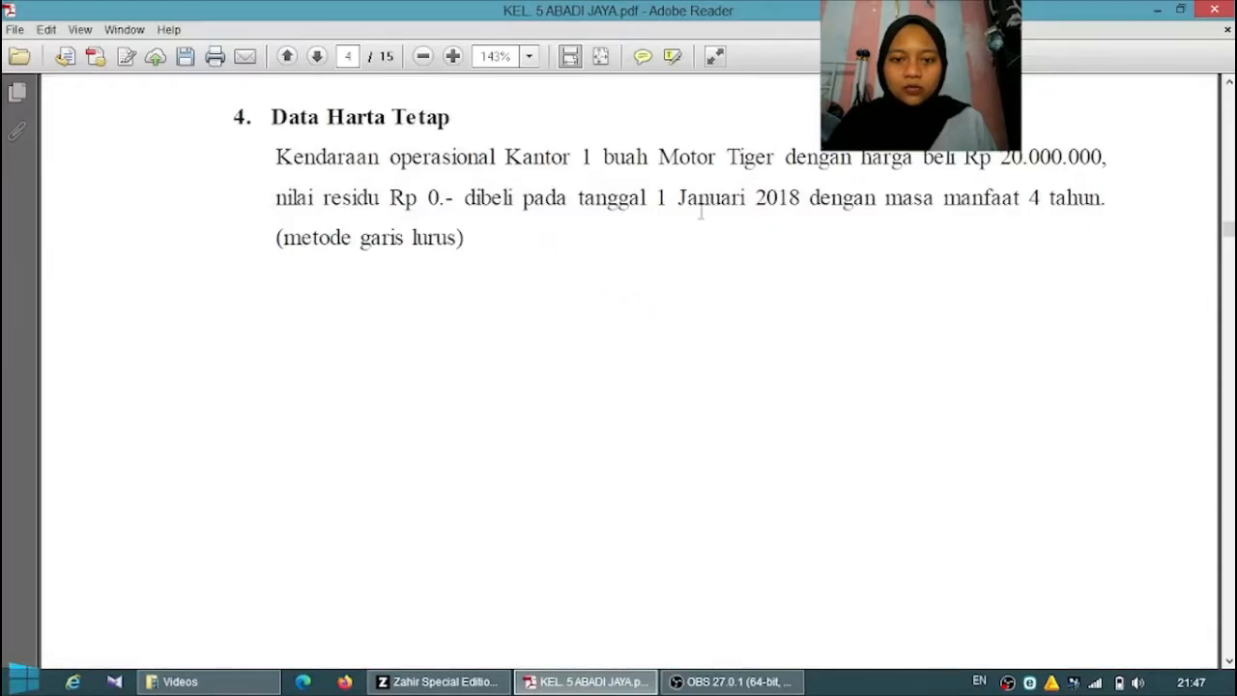
{"action": "left_click", "coordinate": [435, 681]}
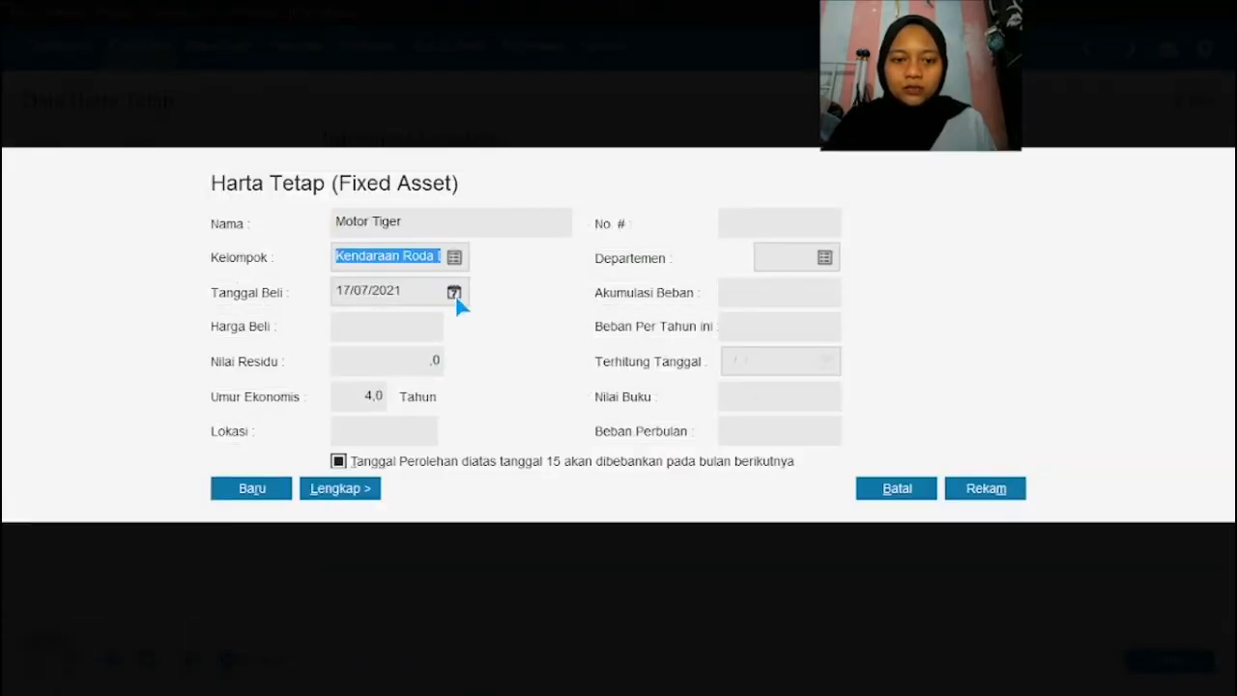
{"action": "left_click", "coordinate": [455, 294]}
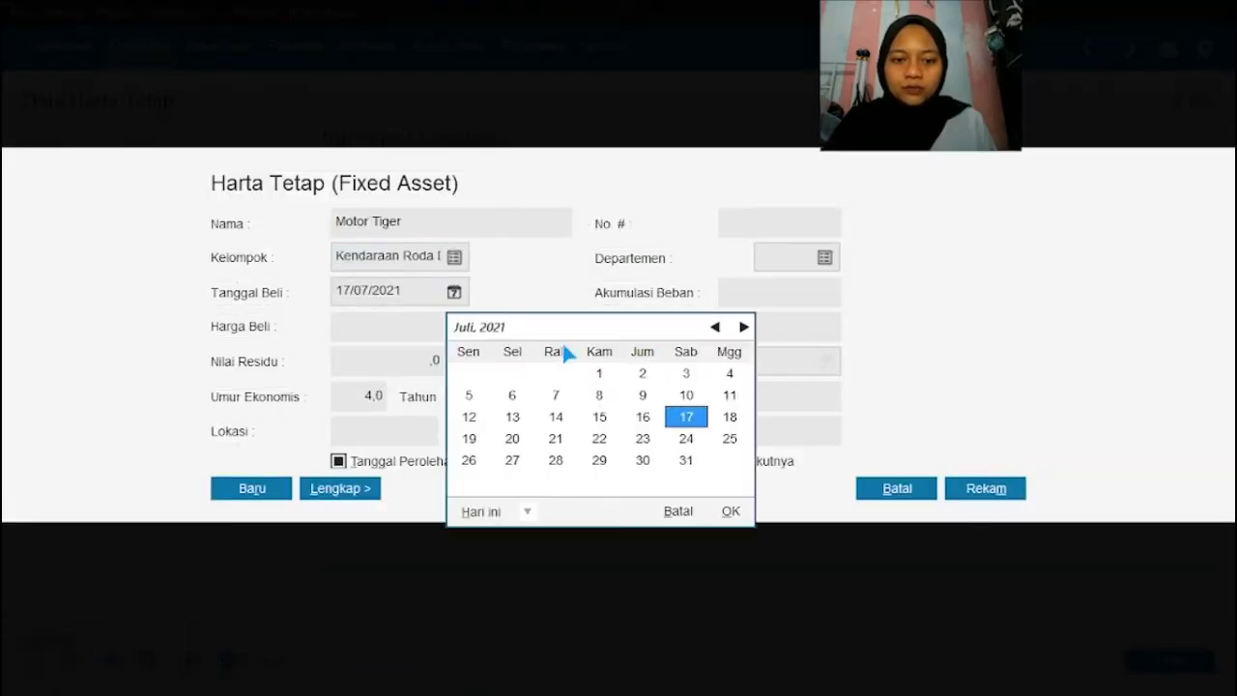
{"action": "left_click", "coordinate": [679, 509]}
{"action": "type", "text": "01/"}
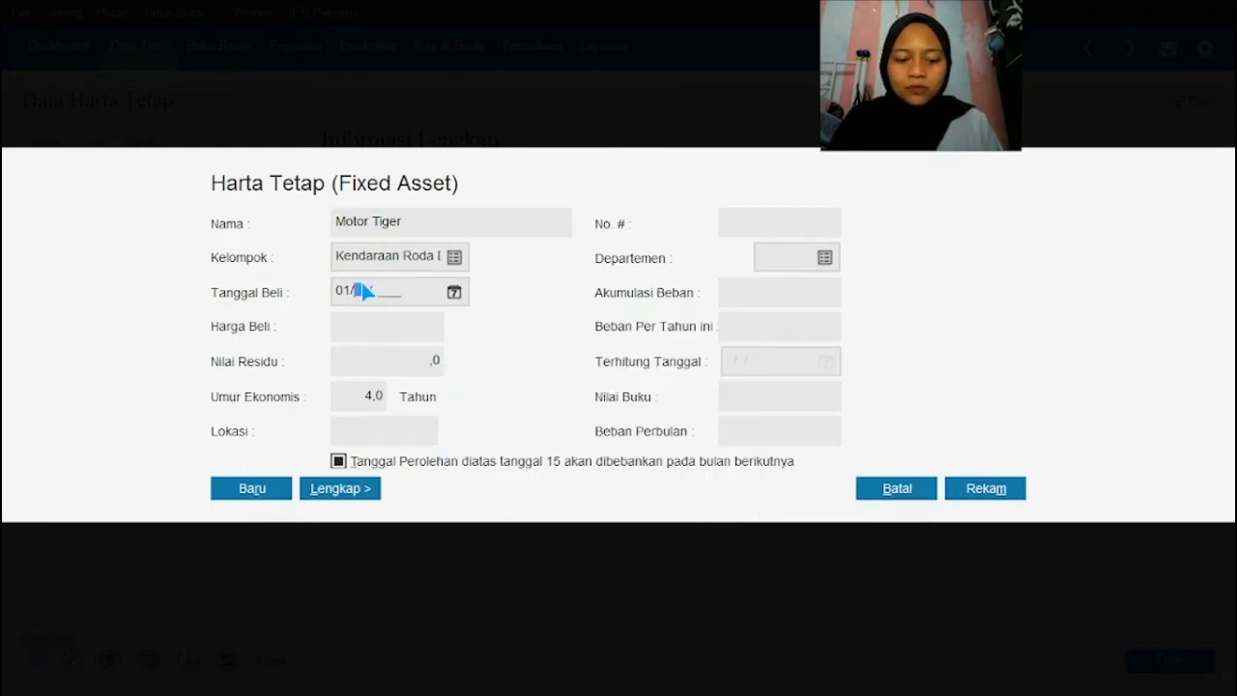
{"action": "type", "text": "01/2018"}
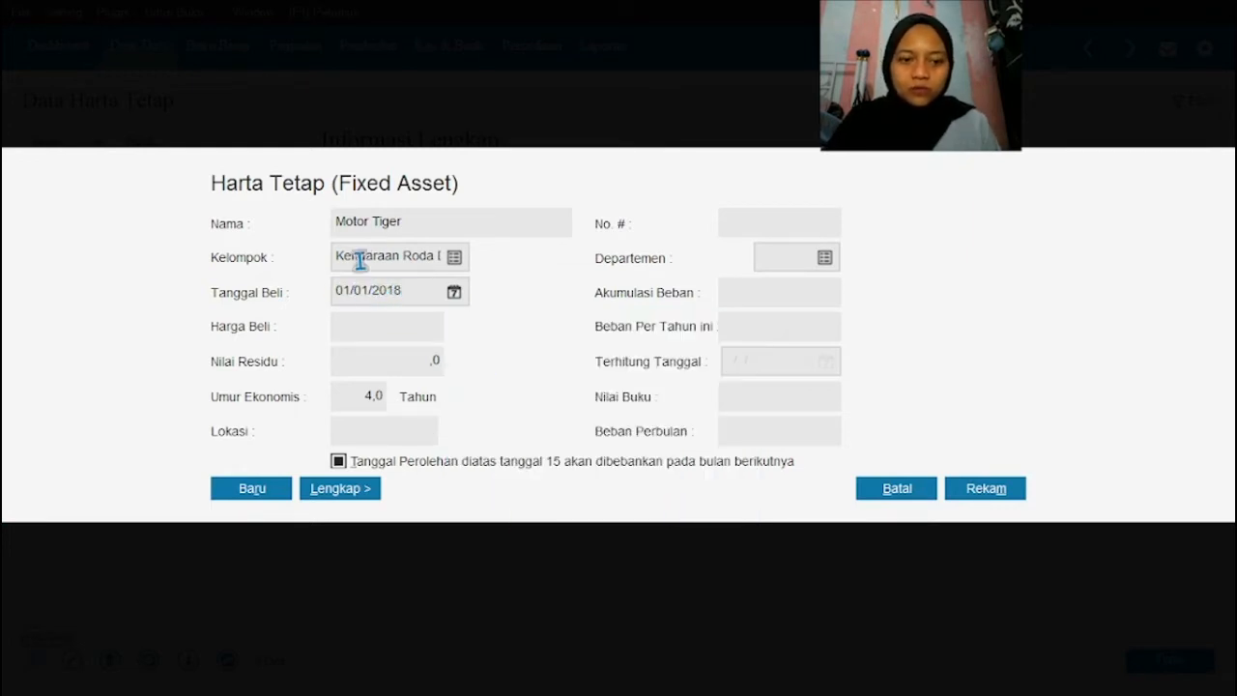
Step: Enter 20000000 as the Harga Beli of Motor Tiger
{"action": "left_click", "coordinate": [353, 328]}
{"action": "type", "text": "20"}
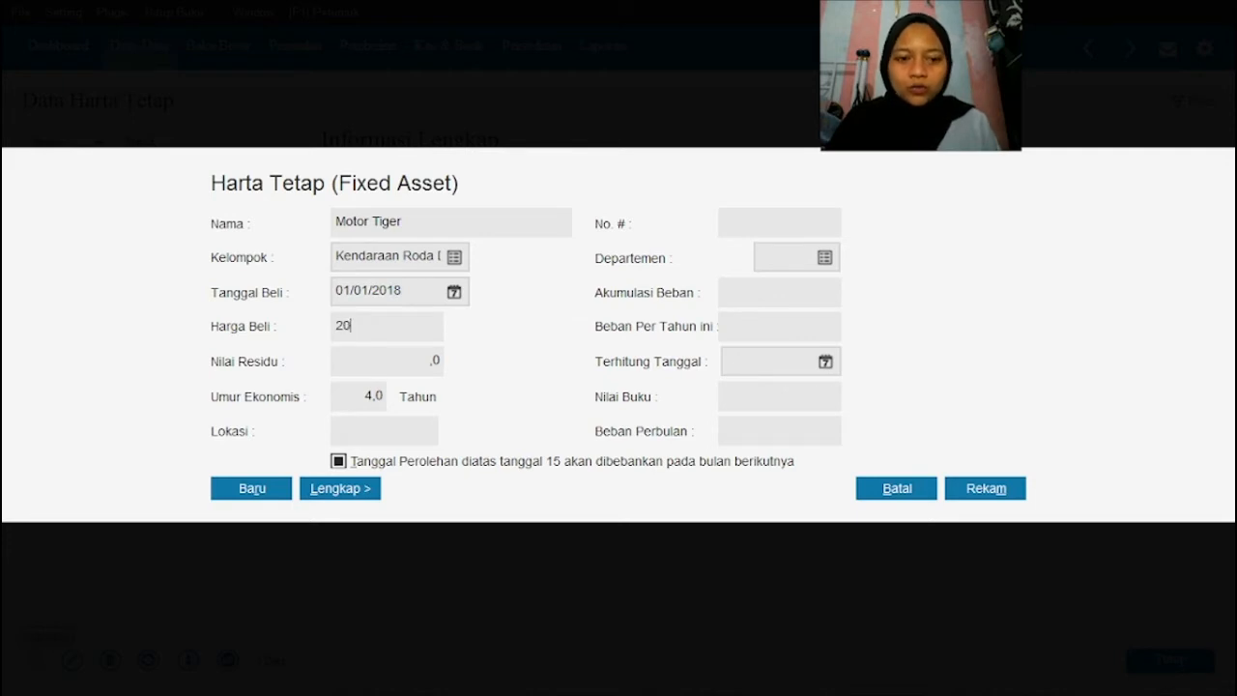
{"action": "type", "text": "000000"}
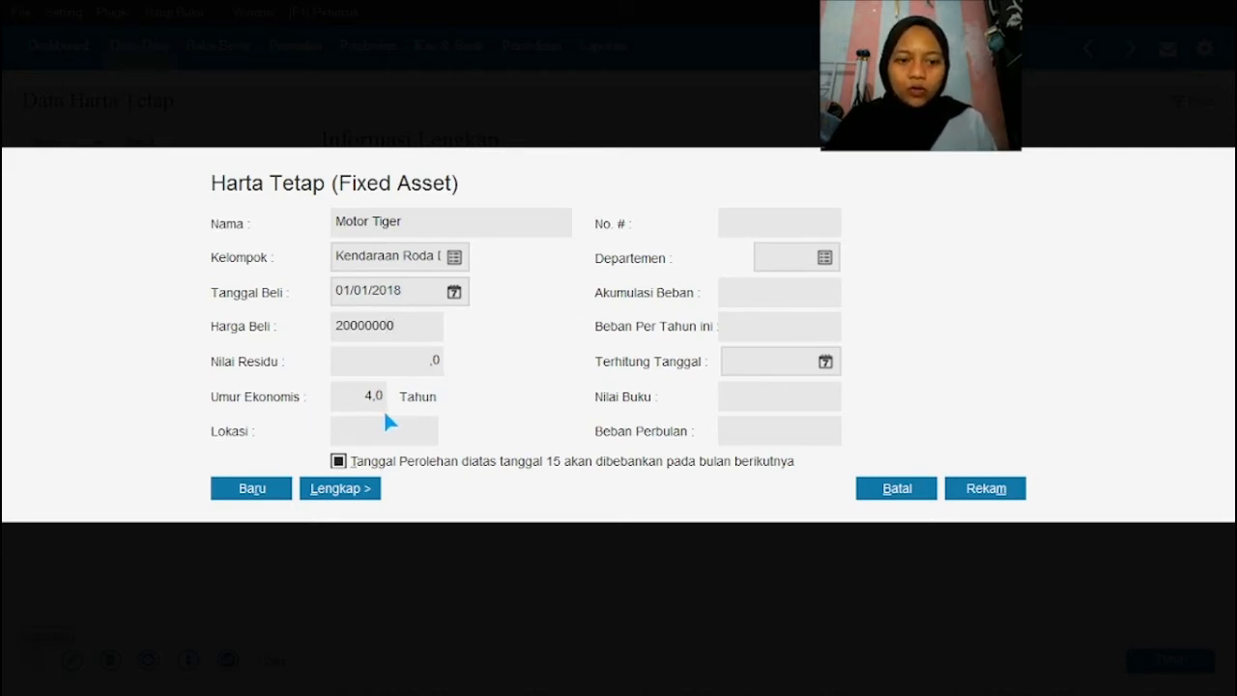
Step: Show the complete details of Motor Tiger and record the asset, accepting automatic calculation of the accumulated expense
{"action": "left_click", "coordinate": [341, 490]}
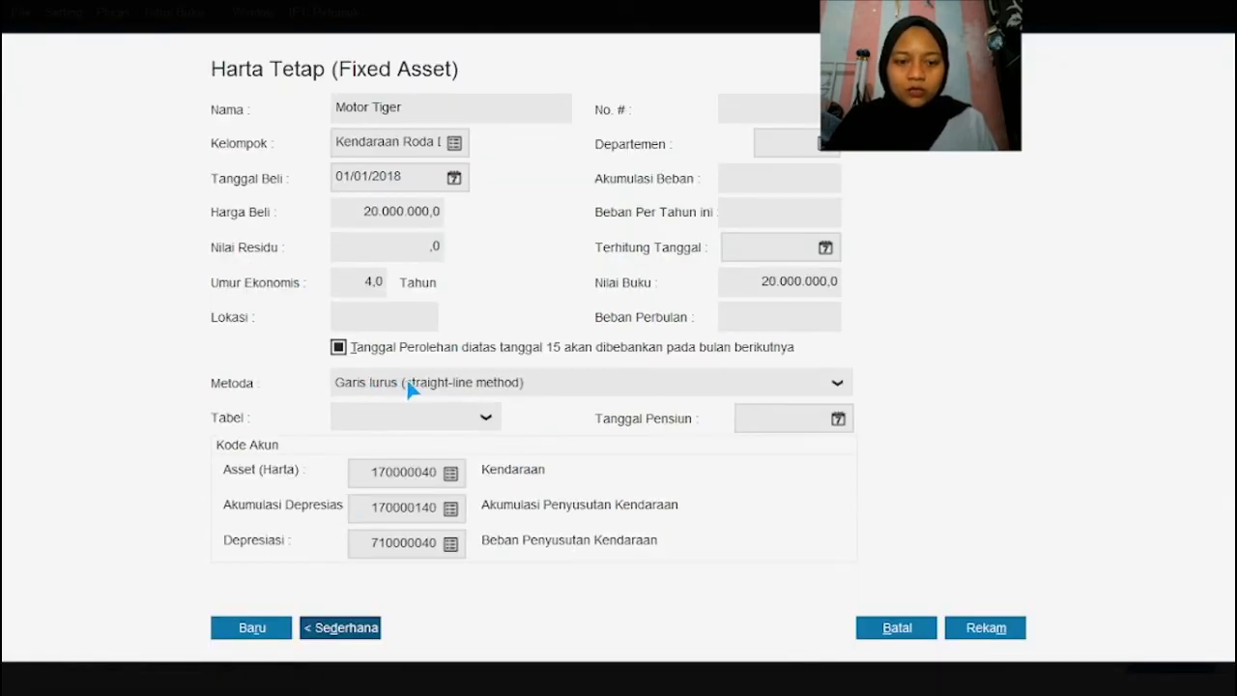
{"action": "left_click", "coordinate": [976, 640]}
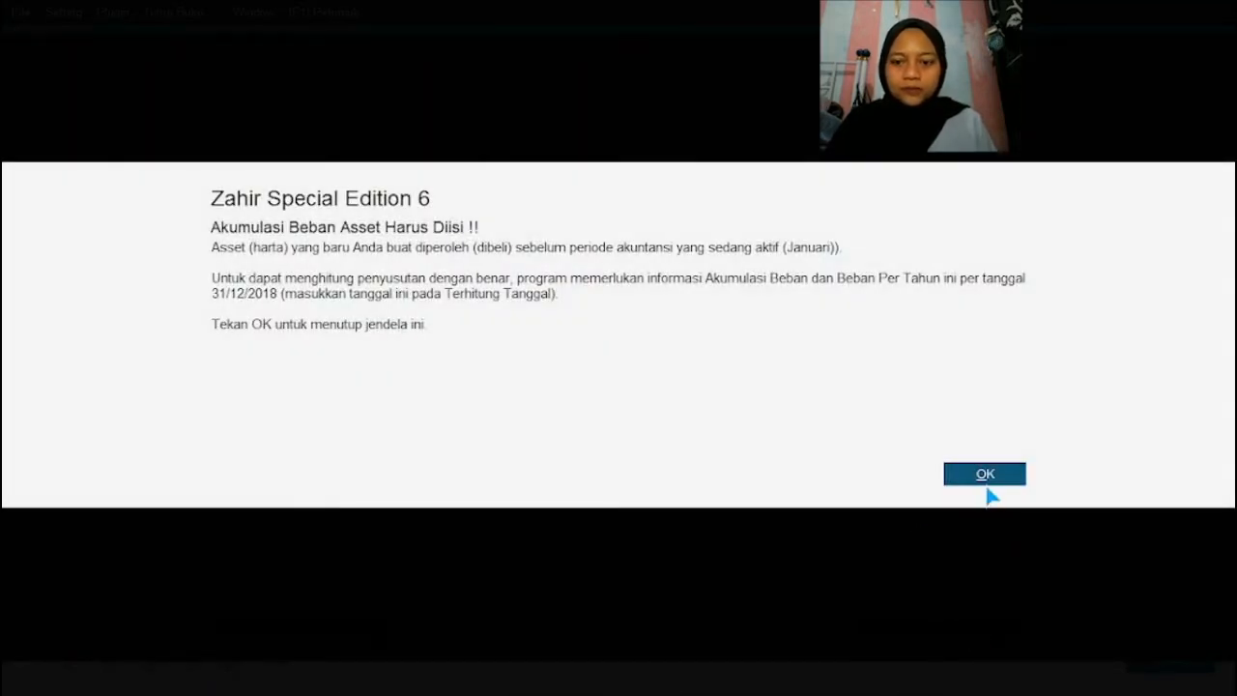
{"action": "left_click", "coordinate": [984, 473]}
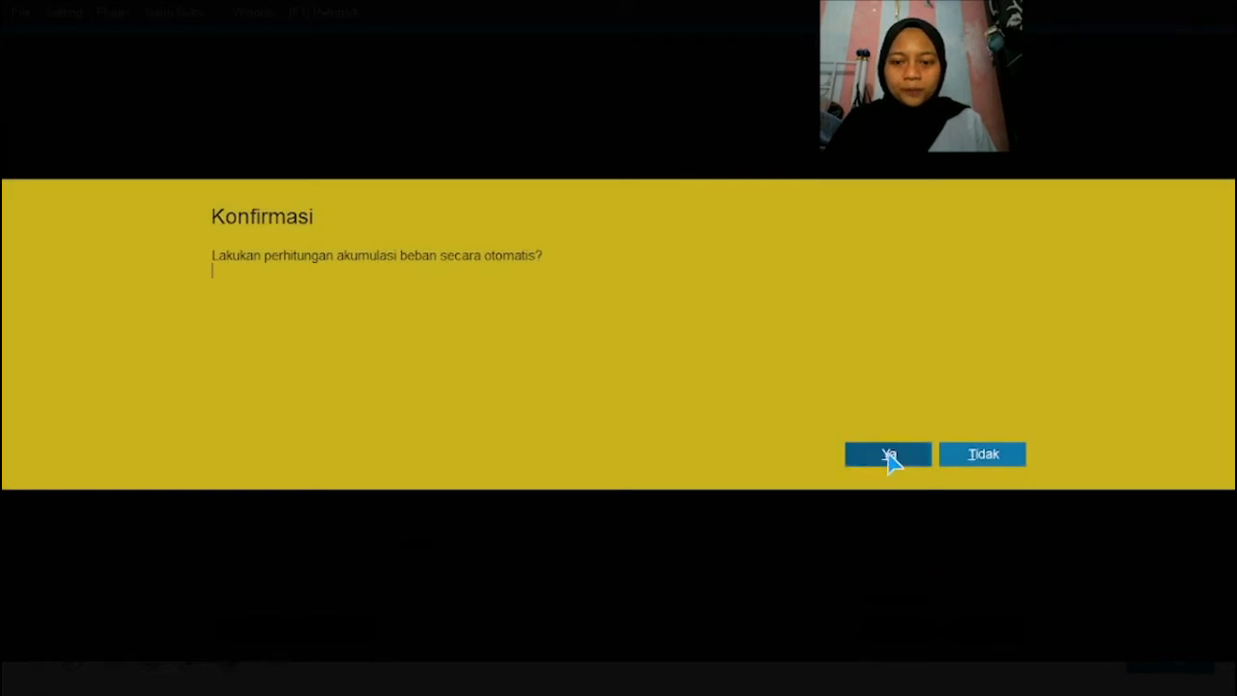
{"action": "left_click", "coordinate": [888, 453]}
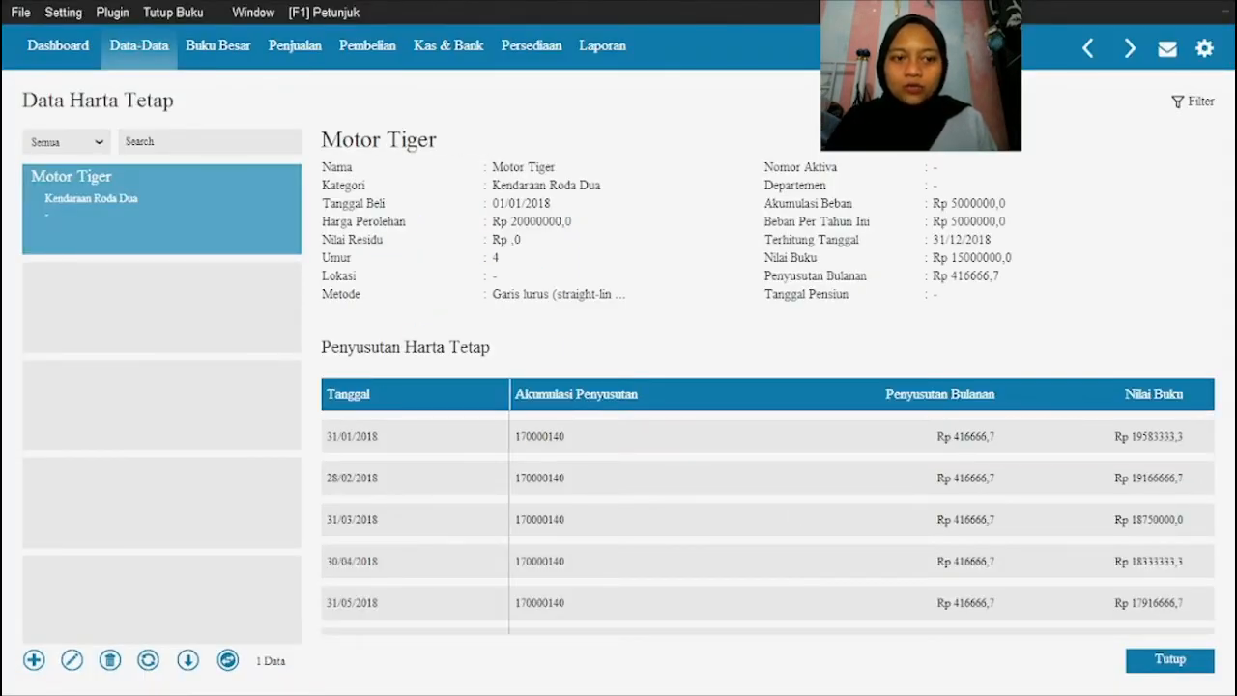
Step: Open the form for filling in the opening balances of the accounts (Saldo Awal Akun)
{"action": "left_click", "coordinate": [662, 520]}
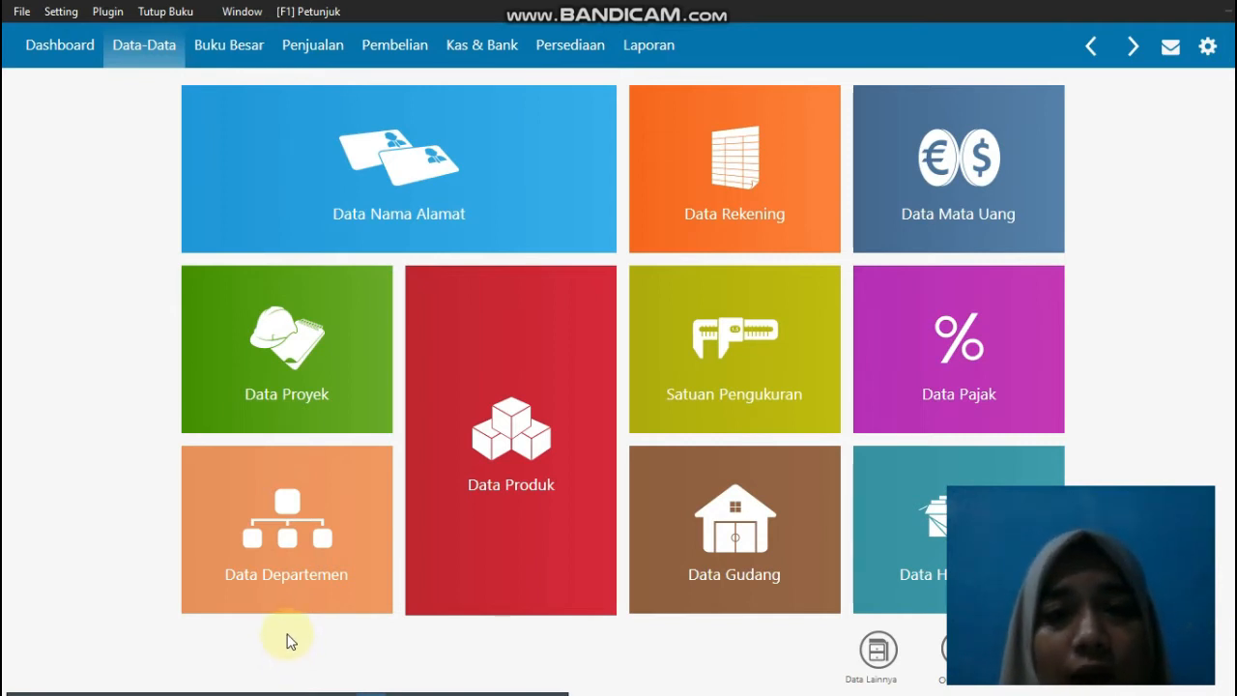
{"action": "mouse_move", "coordinate": [310, 103]}
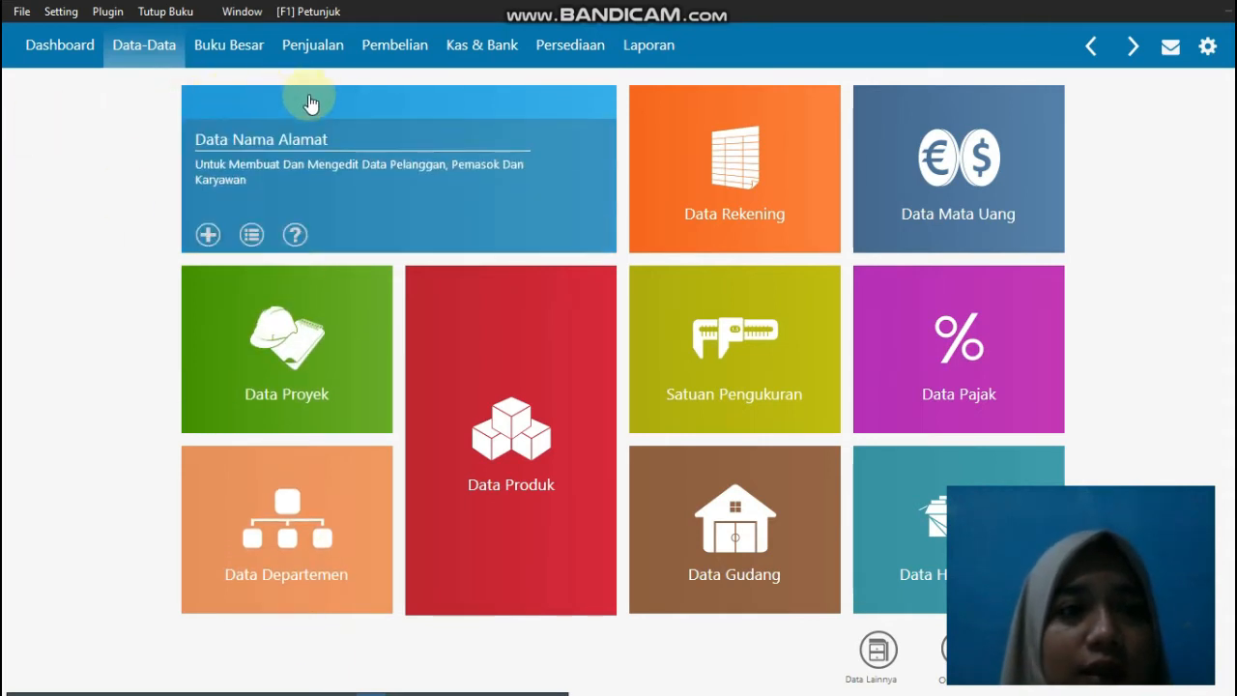
{"action": "left_click", "coordinate": [62, 13]}
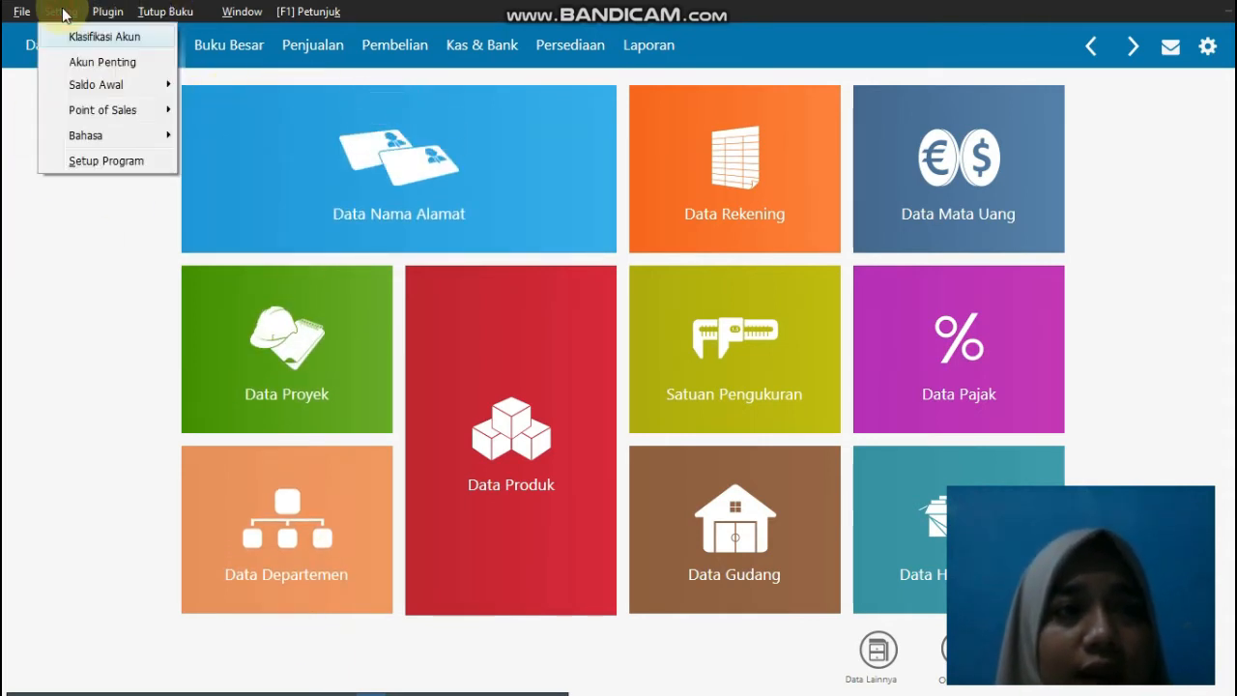
{"action": "left_click", "coordinate": [107, 86]}
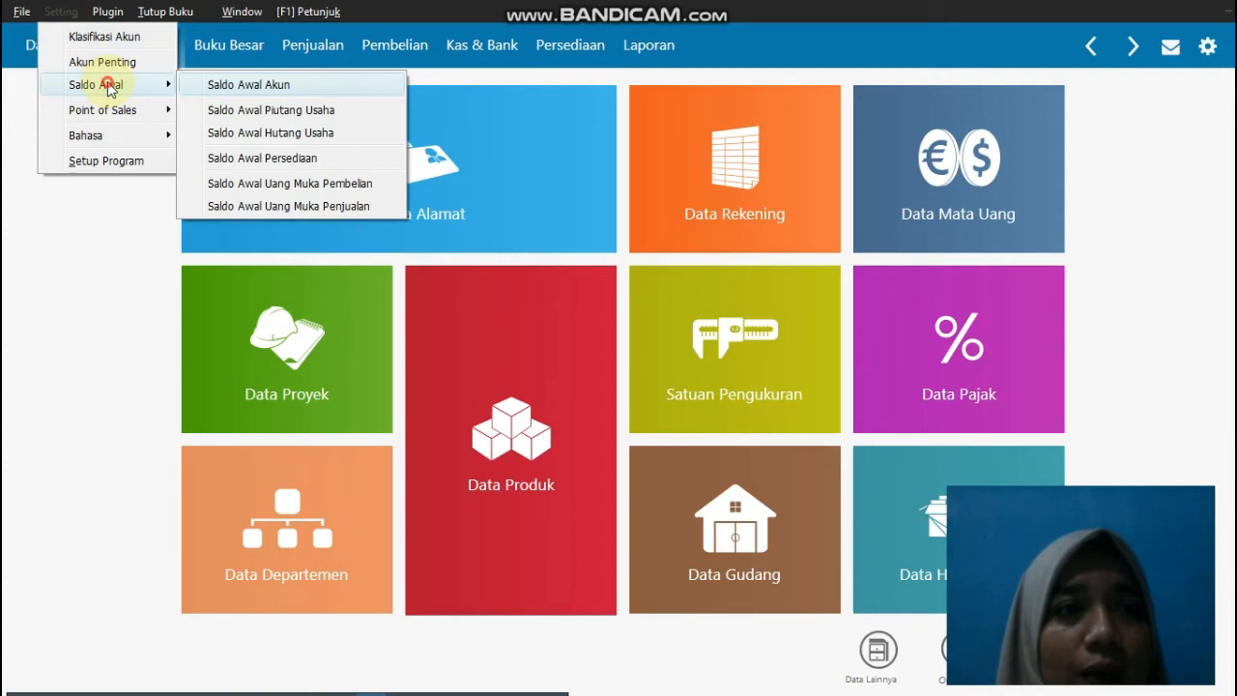
{"action": "left_click", "coordinate": [308, 84]}
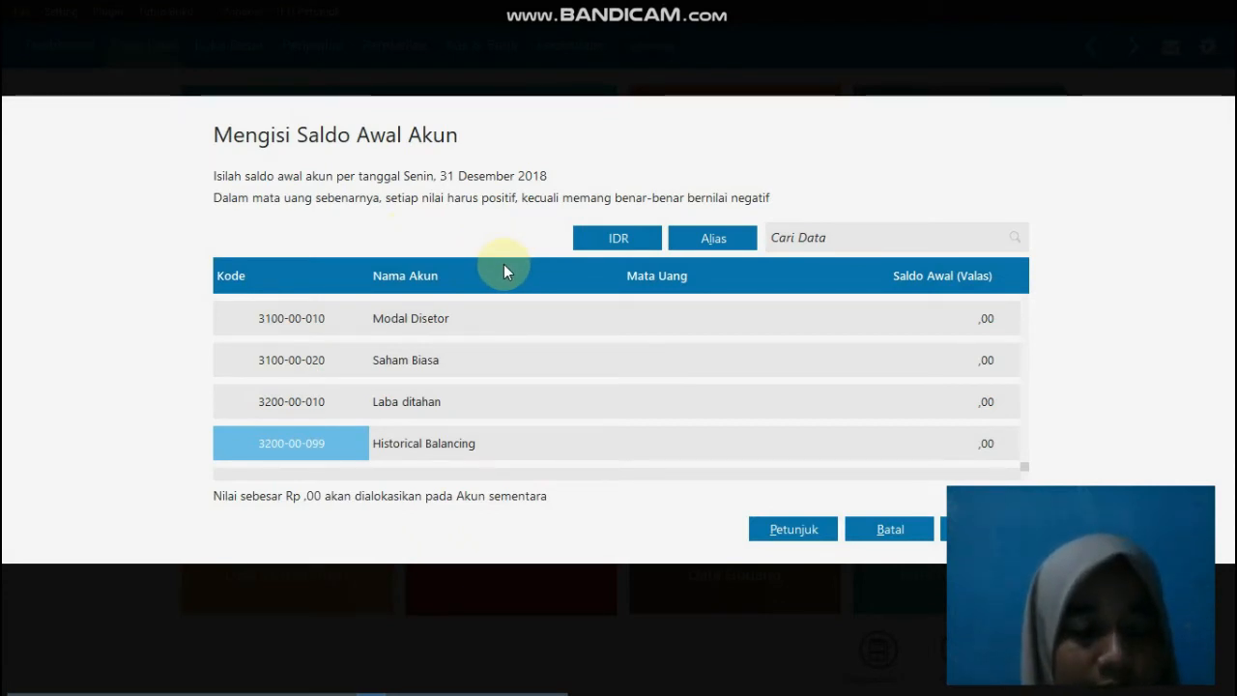
Step: Enter 5000000 as the opening balance of the Kas Kecil account at the start of the account list
{"action": "left_click", "coordinate": [622, 335]}
{"action": "scroll", "coordinate": [763, 360], "scroll_direction": "up", "scroll_amount": 15}
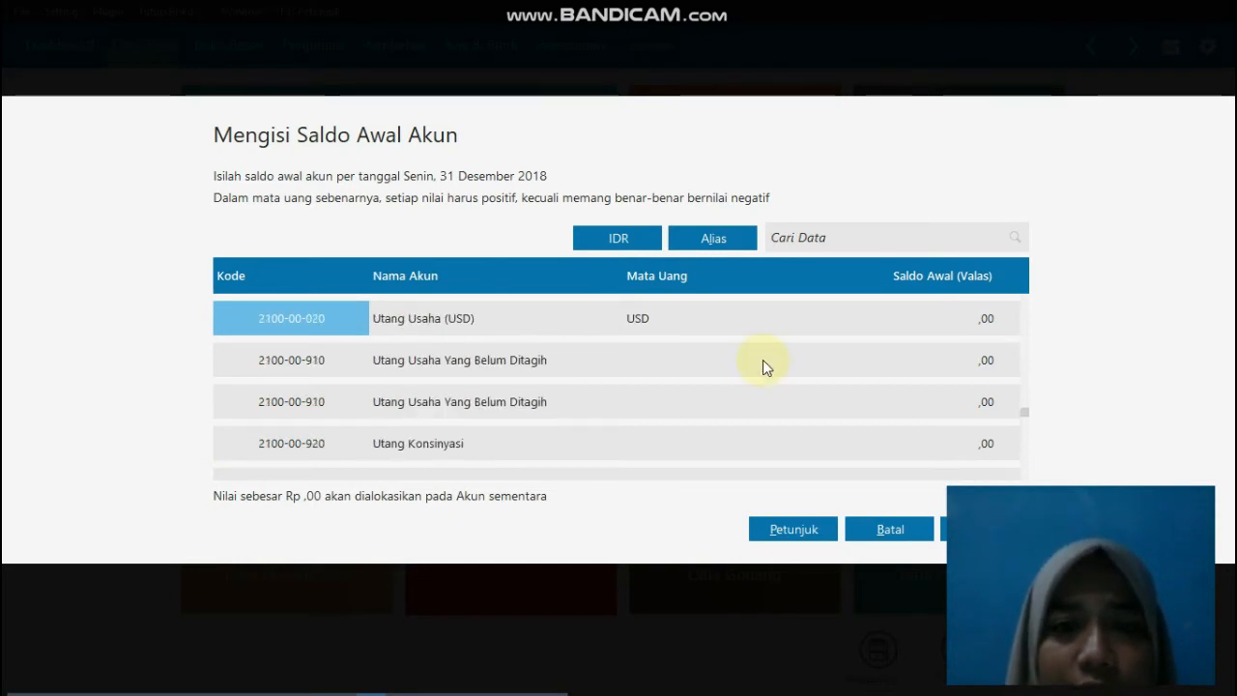
{"action": "scroll", "coordinate": [763, 359], "scroll_direction": "up", "scroll_amount": 15}
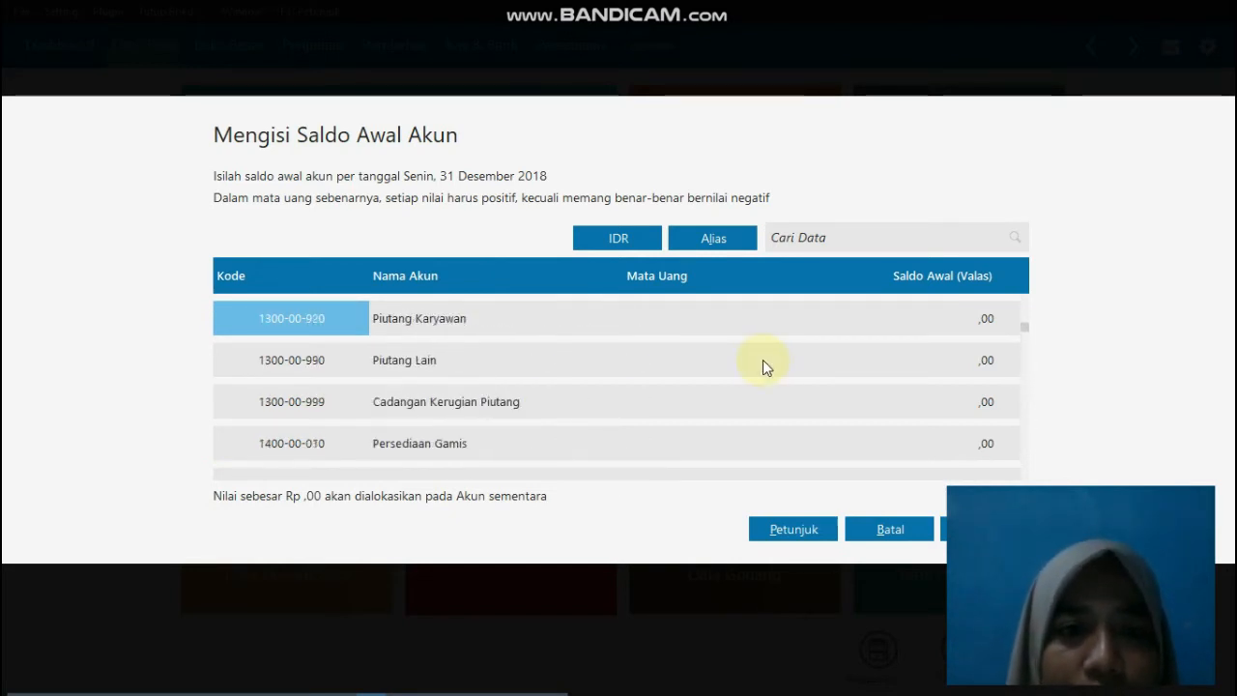
{"action": "left_click", "coordinate": [843, 319]}
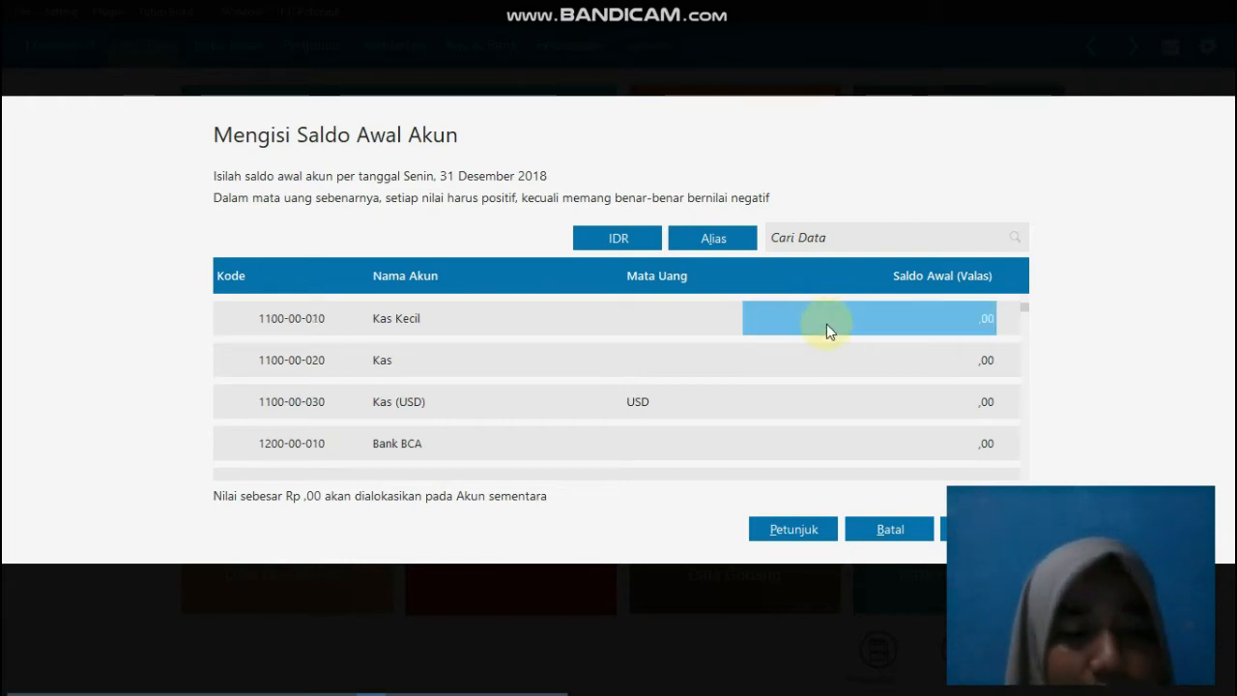
{"action": "type", "text": "5."}
{"action": "type", "text": "000"}
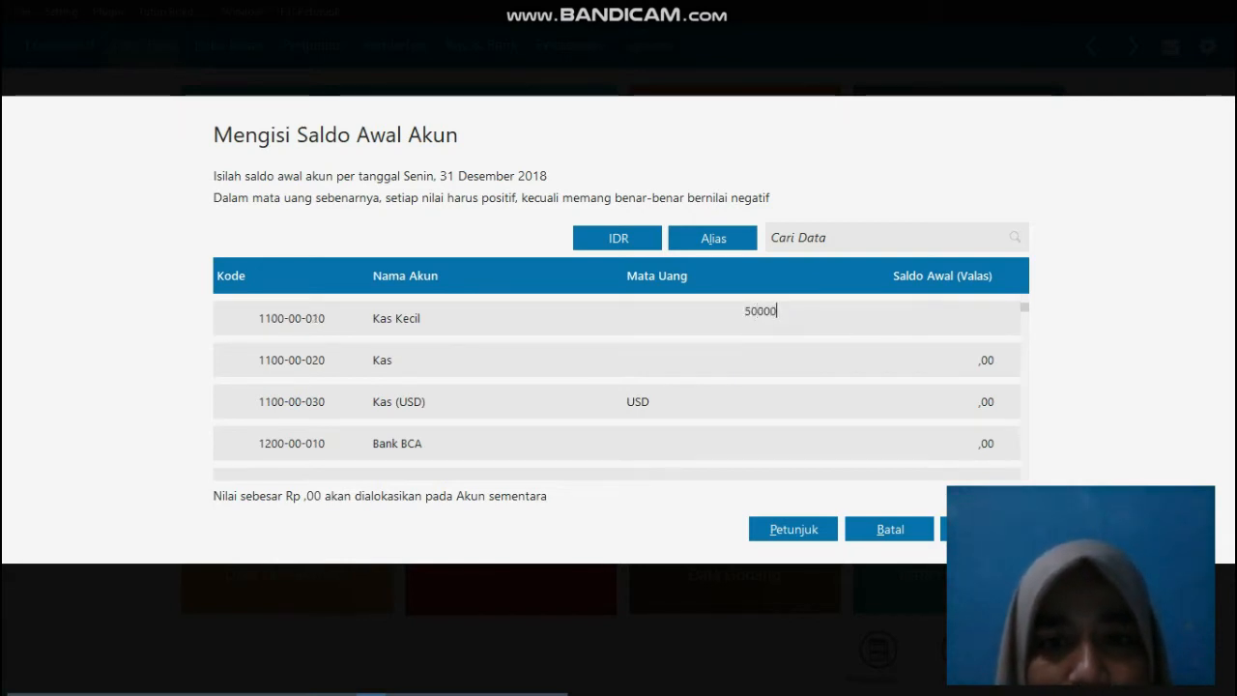
{"action": "type", "text": ".00"}
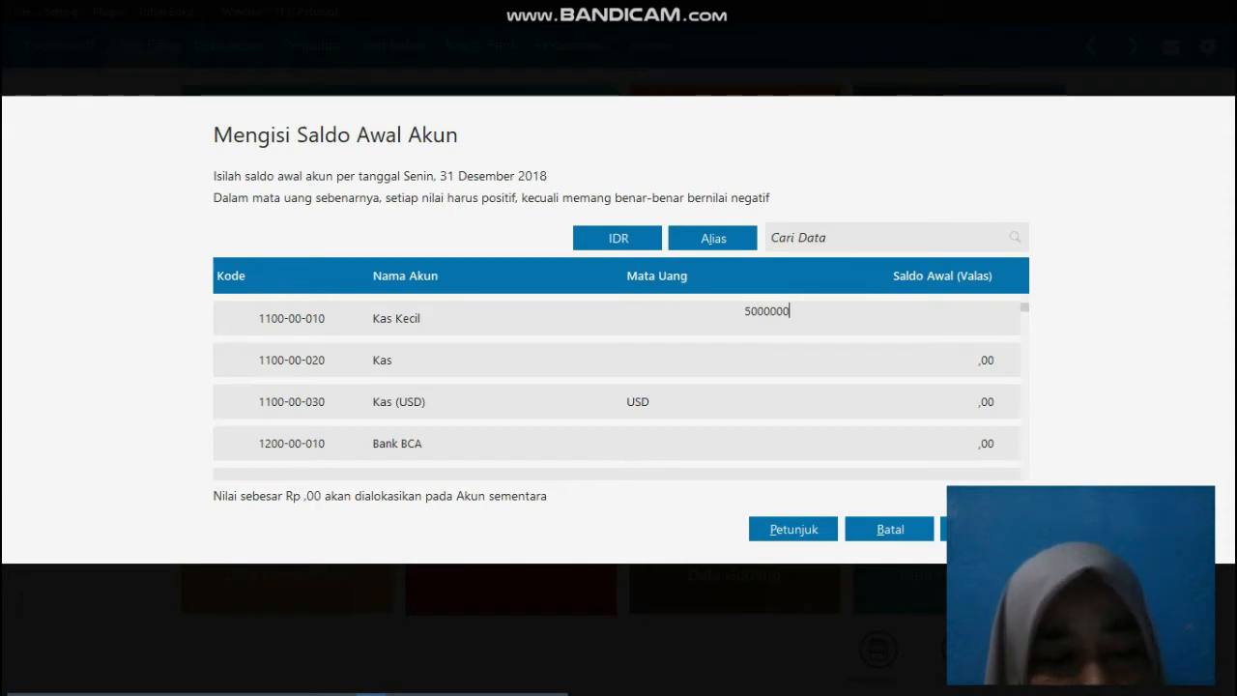
{"action": "type", "text": "0"}
{"action": "key", "text": "Return"}
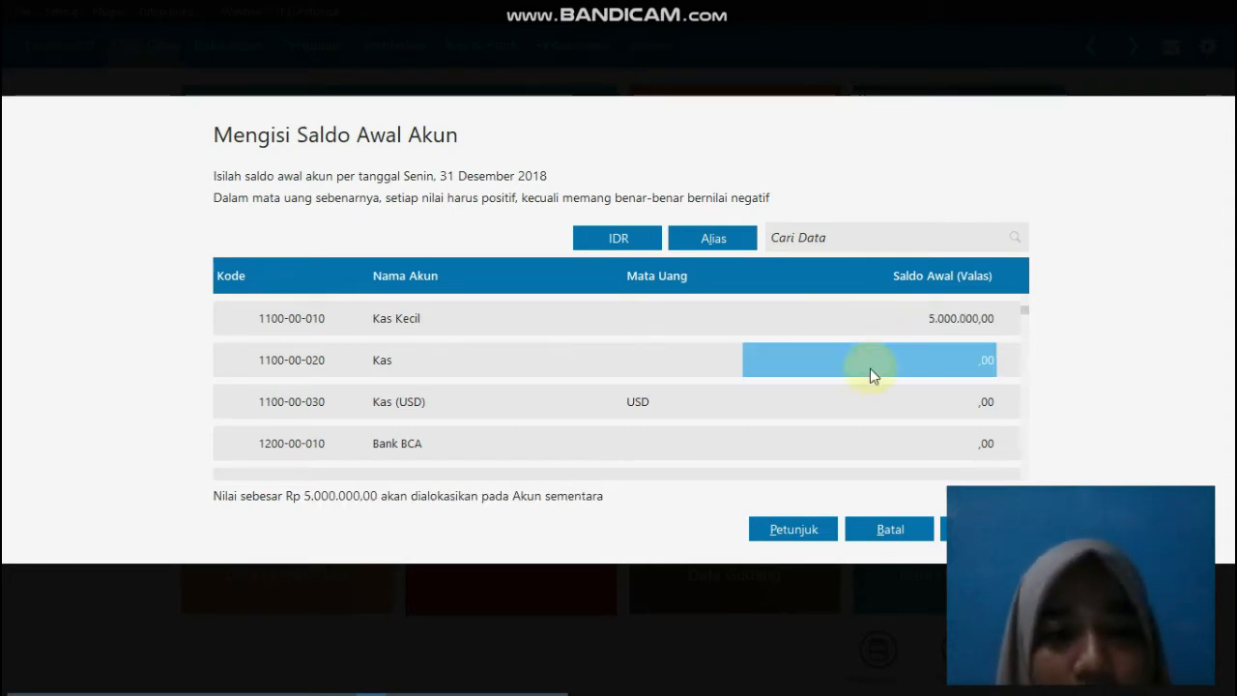
Step: Enter 100000000 as the opening balance of the Bank BCA account
{"action": "left_click", "coordinate": [851, 447]}
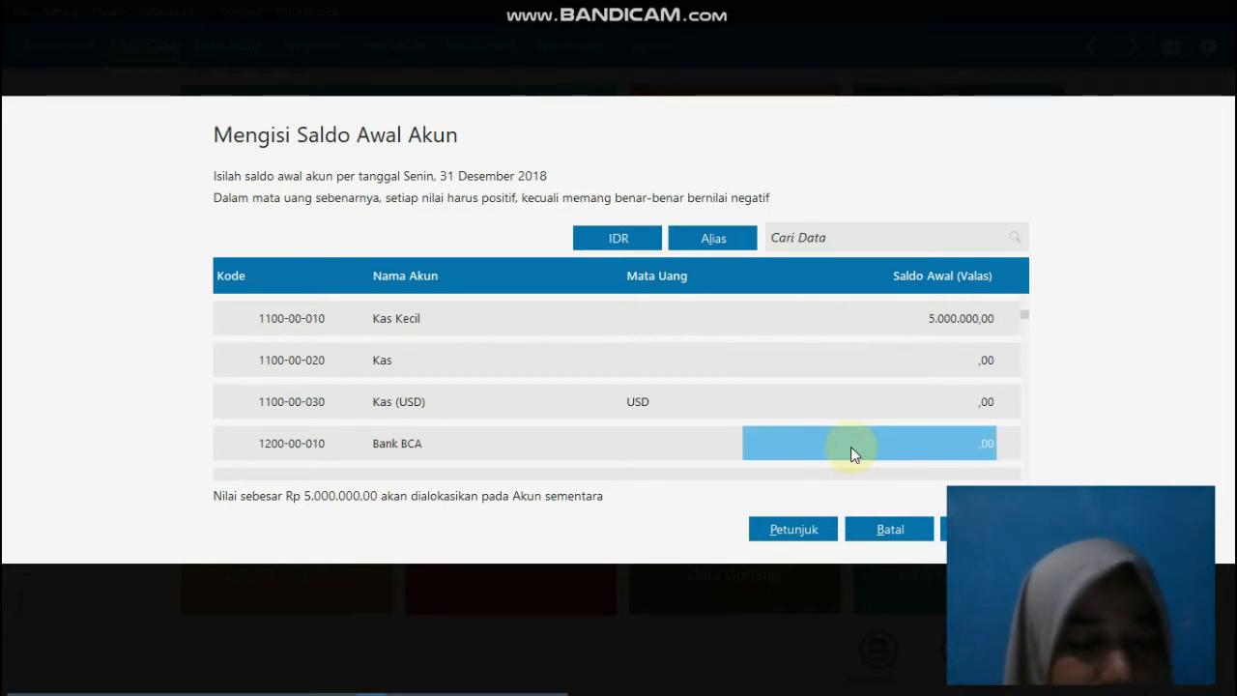
{"action": "type", "text": "100000"}
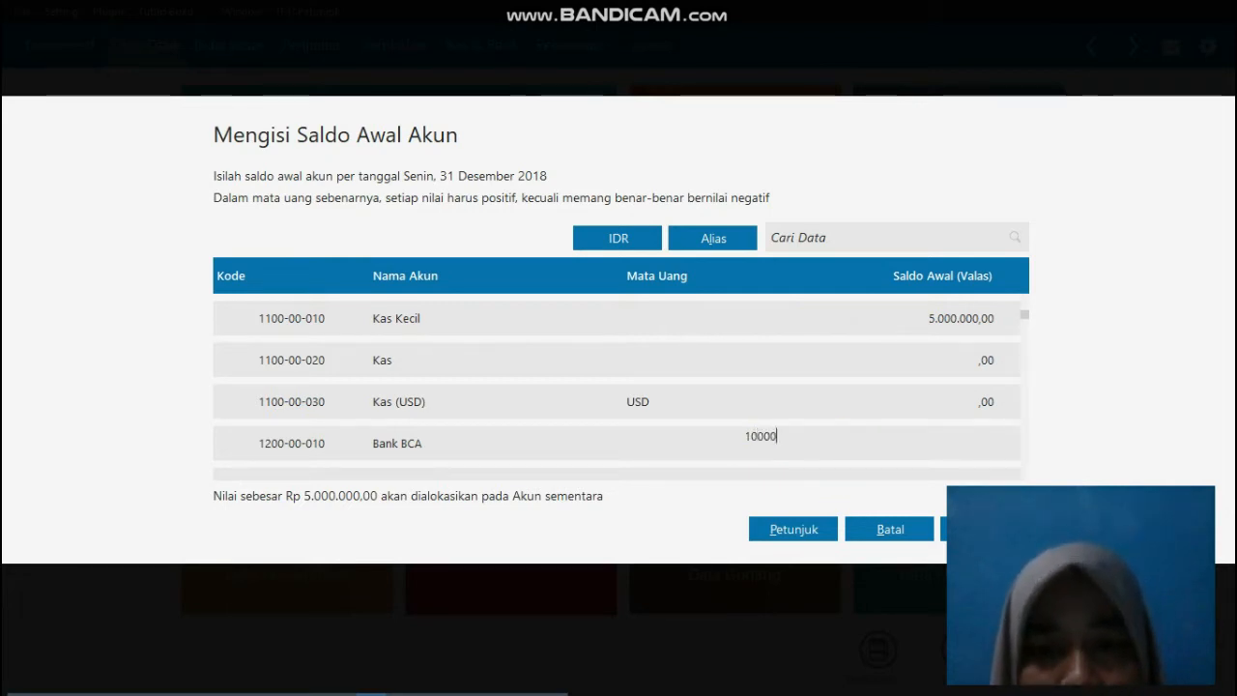
{"action": "type", "text": "00"}
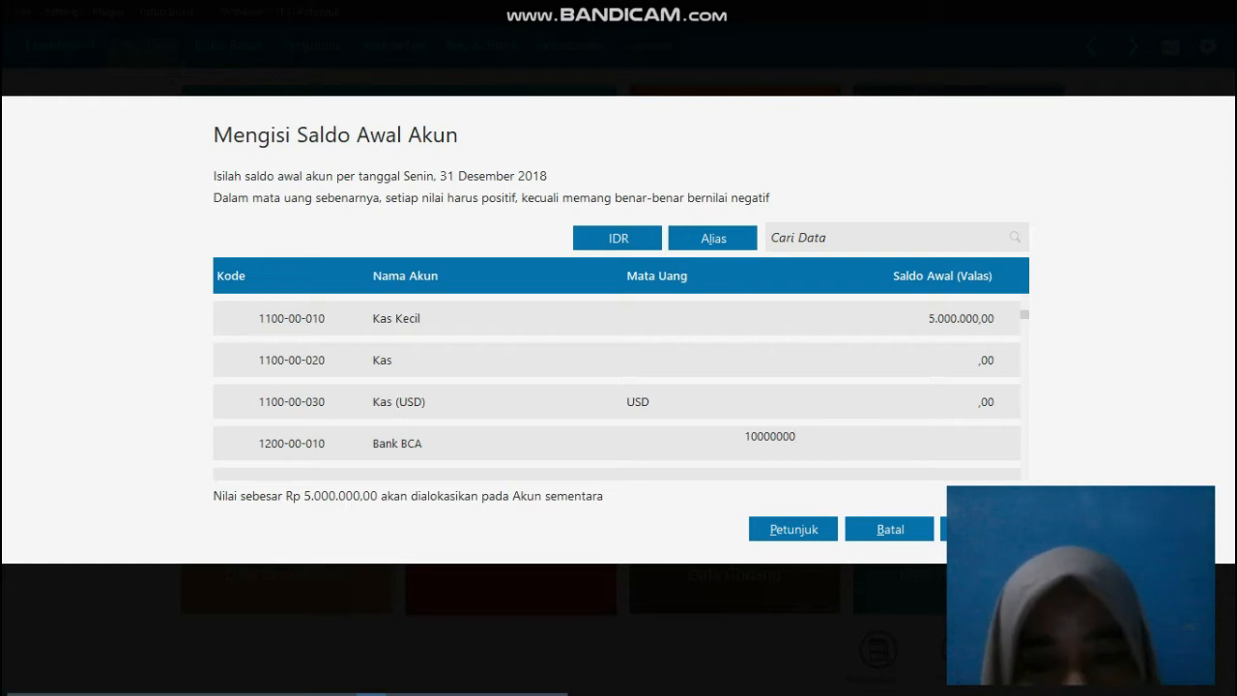
{"action": "key", "text": "Return"}
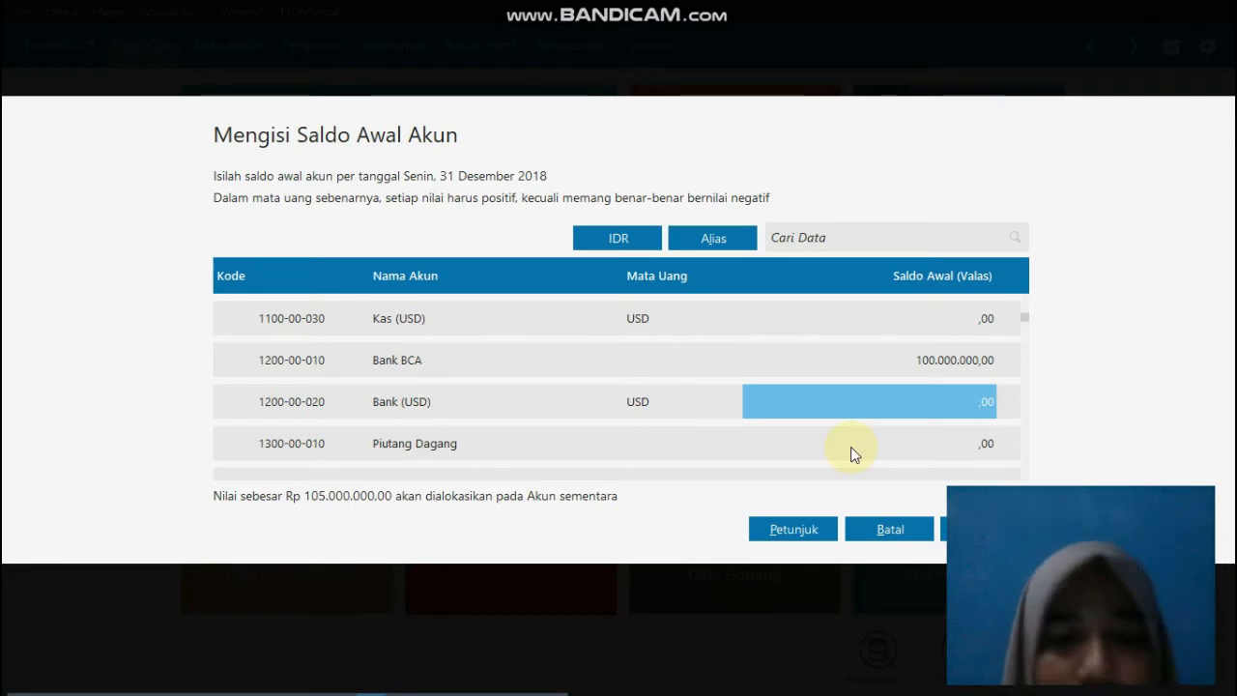
Step: Enter 5000000 as the opening balance of the Piutang Dagang account
{"action": "left_click", "coordinate": [886, 442]}
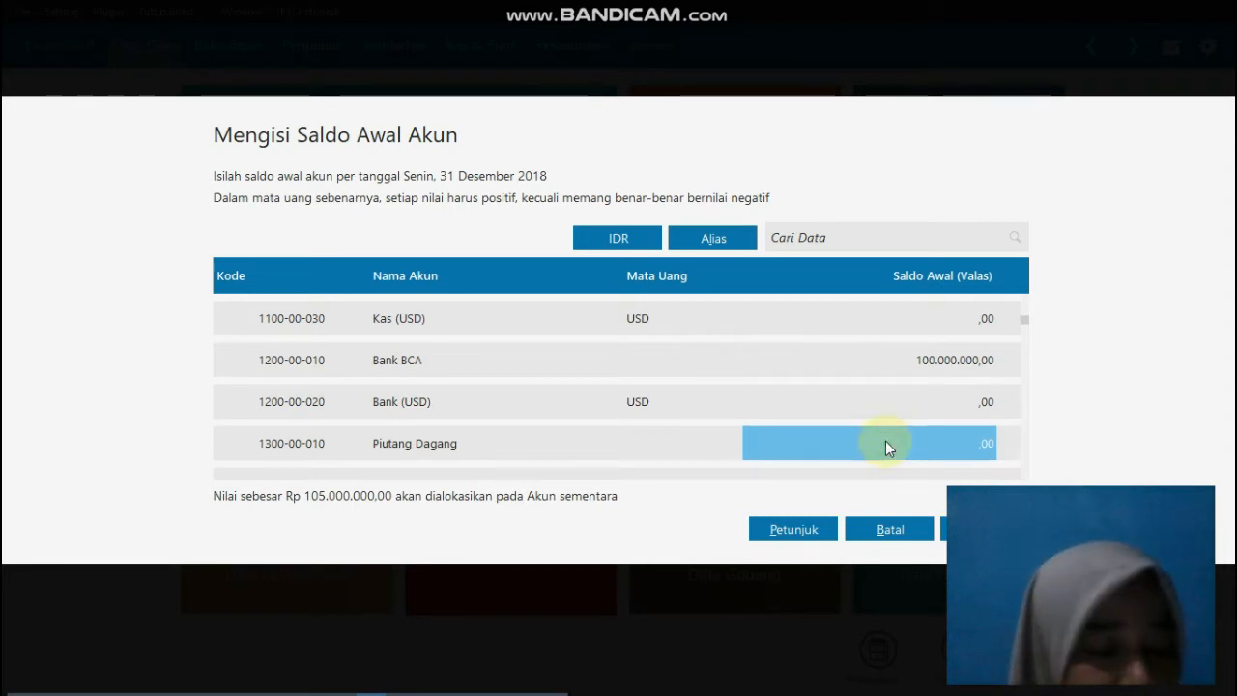
{"action": "type", "text": "500"}
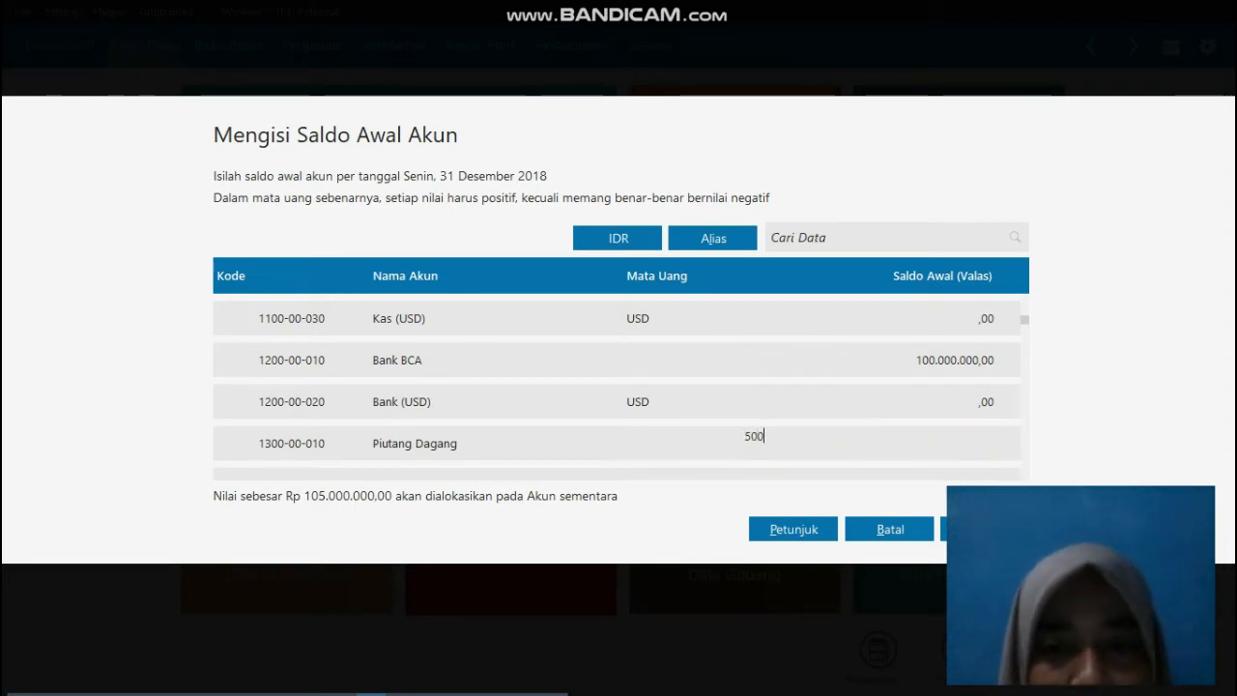
{"action": "type", "text": "000"}
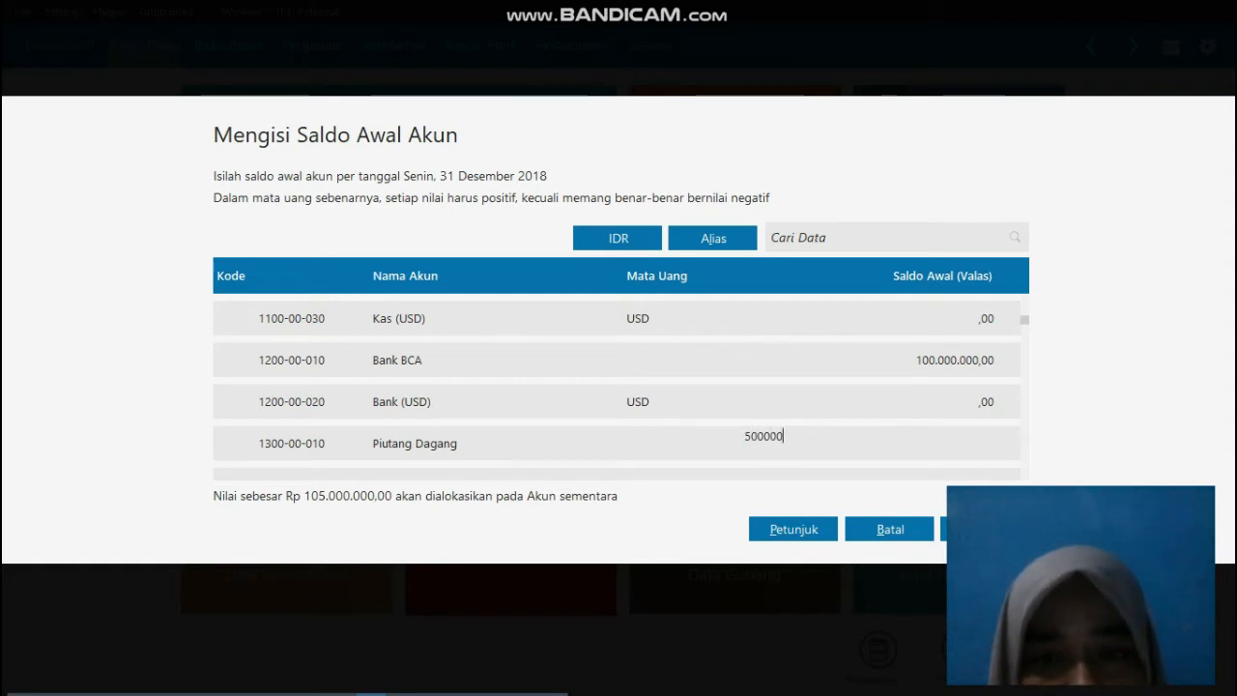
{"action": "key", "text": "Return"}
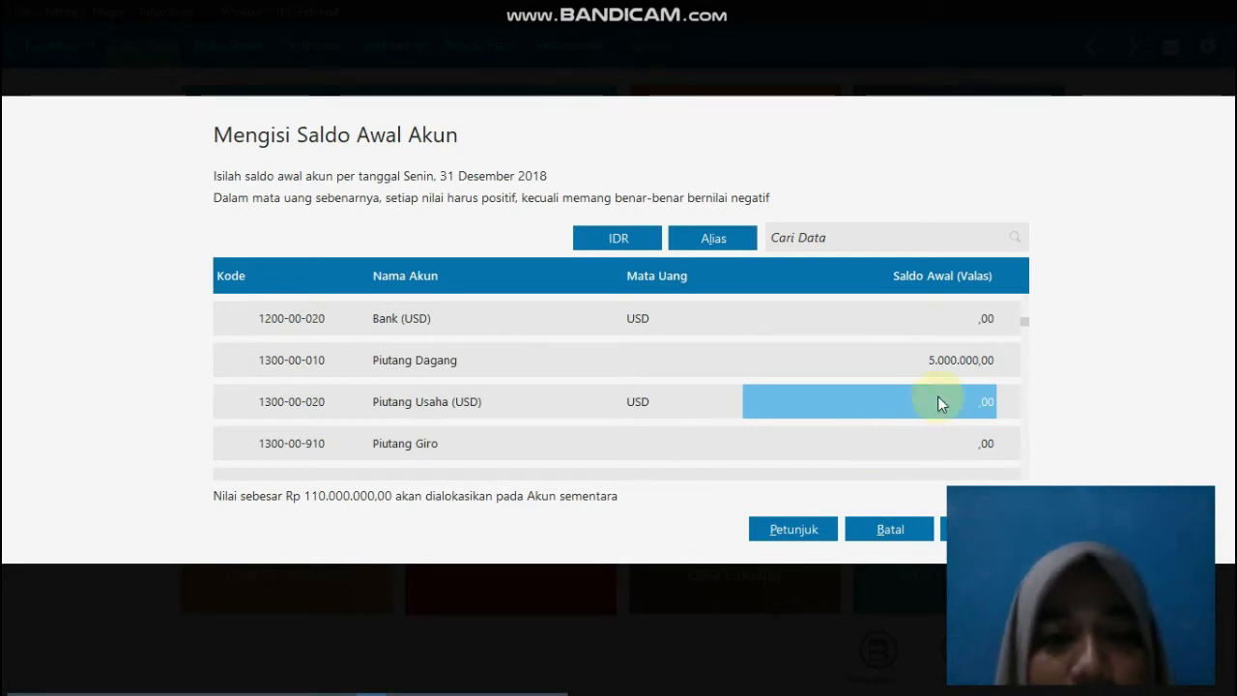
Step: Enter 3000000 as the opening balance of the Persediaan Gamis account
{"action": "key", "text": "Return"}
{"action": "key", "text": "Return"}
{"action": "key", "text": "Return"}
{"action": "key", "text": "Return"}
{"action": "key", "text": "Return"}
{"action": "key", "text": "Return"}
{"action": "key", "text": "Return"}
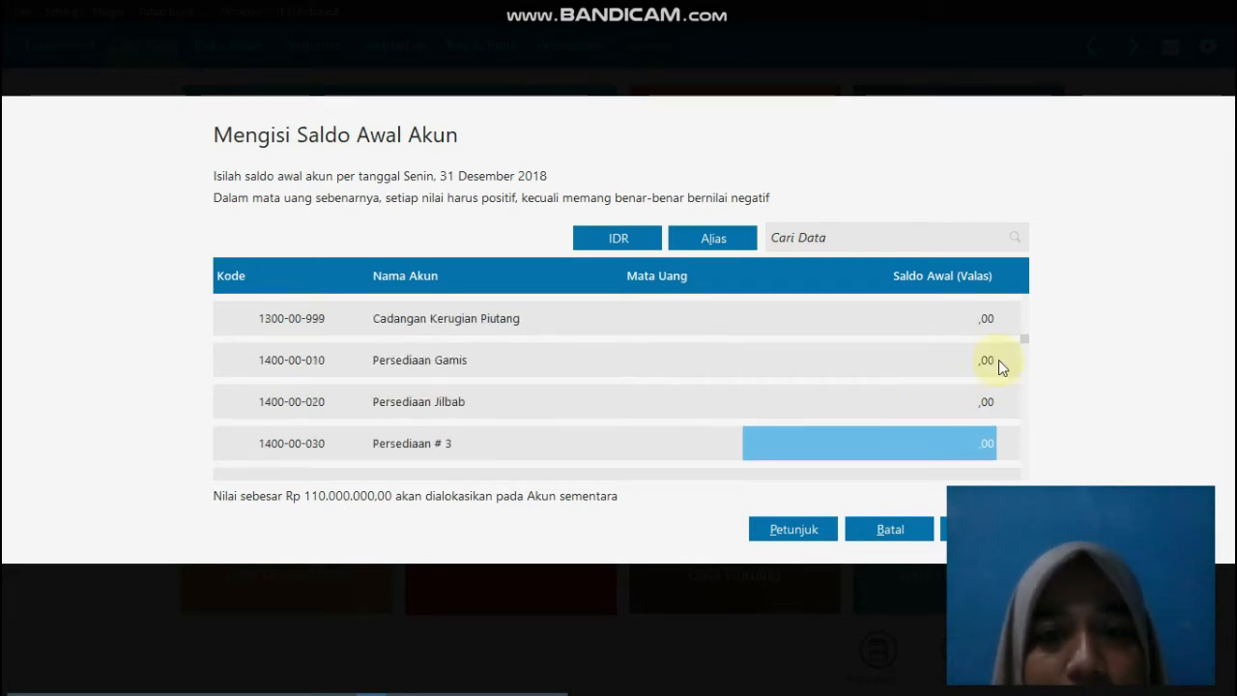
{"action": "left_click", "coordinate": [903, 363]}
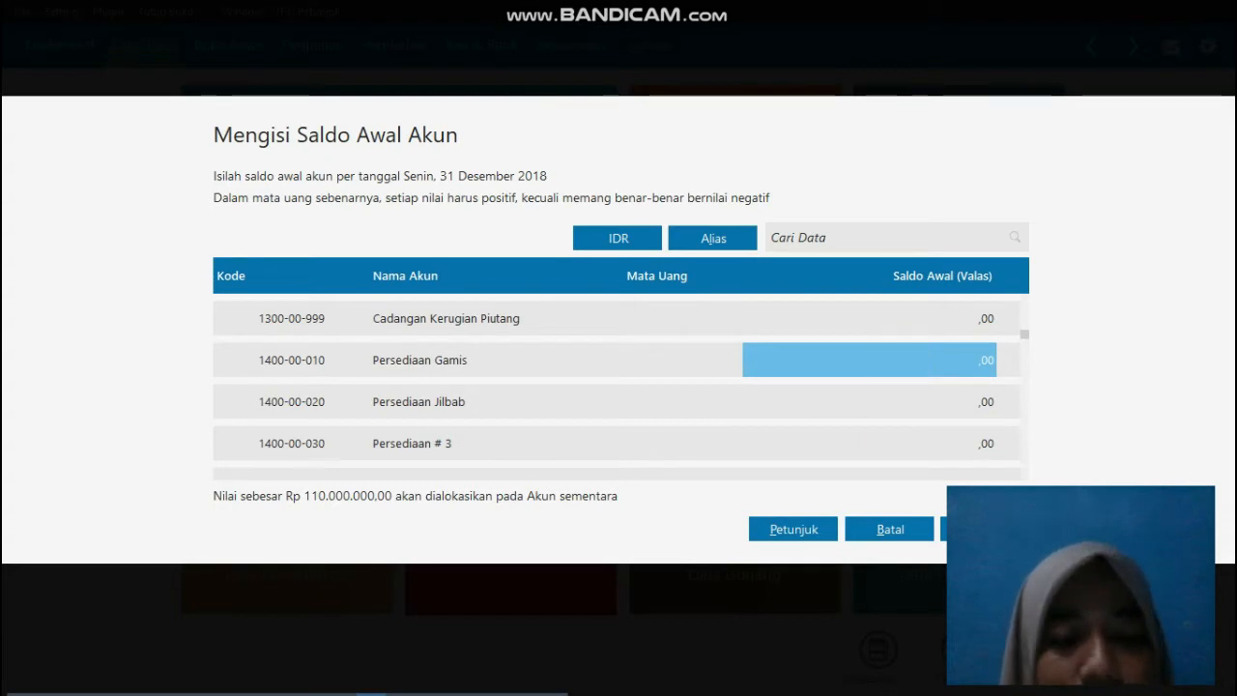
{"action": "type", "text": "30000"}
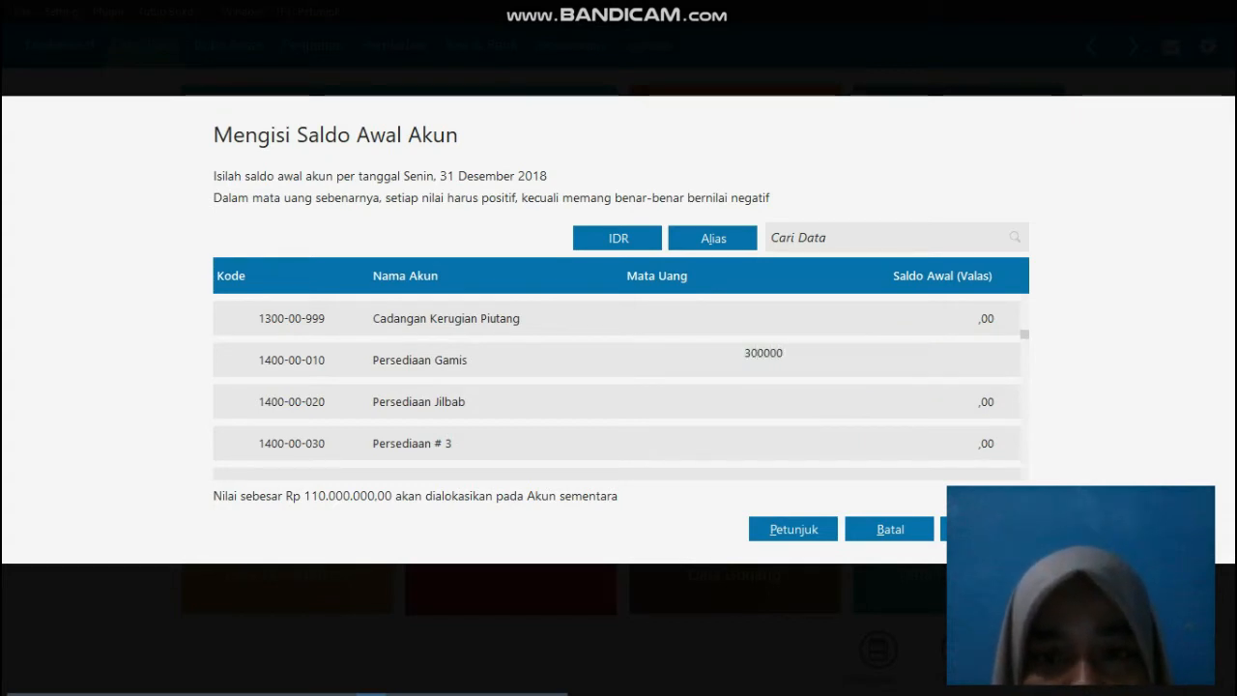
{"action": "key", "text": "Return"}
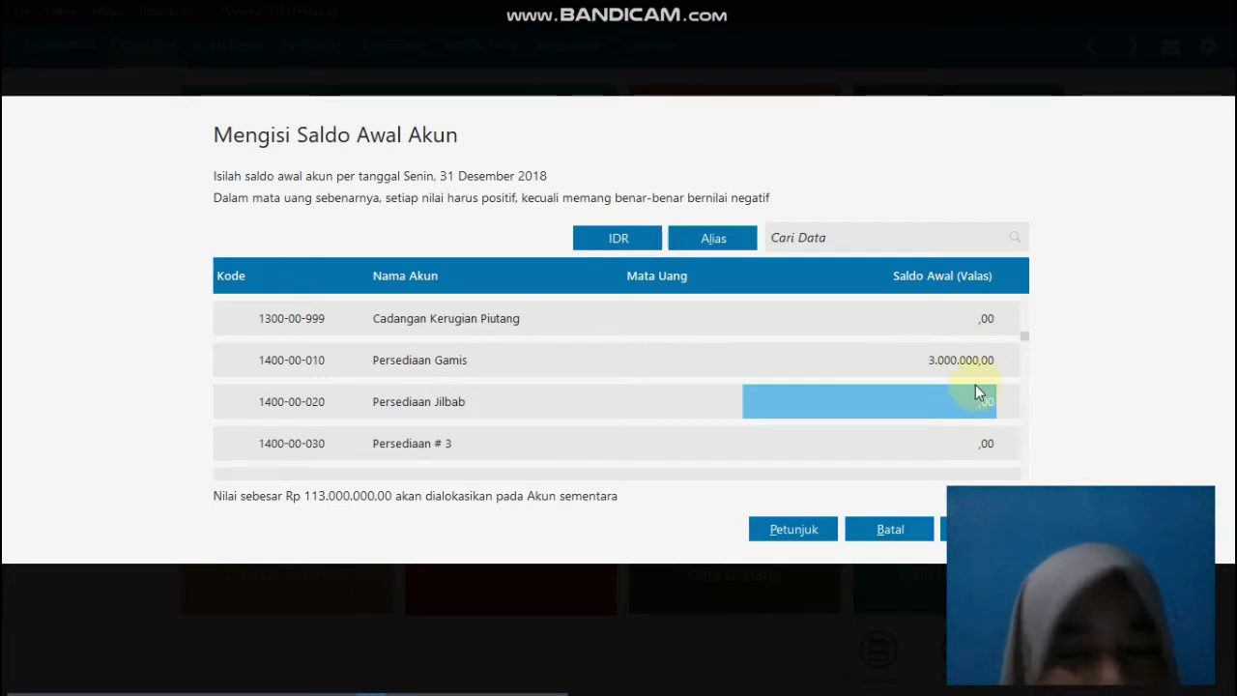
Step: Enter 200000 as the opening balance of the Persediaan Jilbab account
{"action": "left_click", "coordinate": [942, 412]}
{"action": "type", "text": "200"}
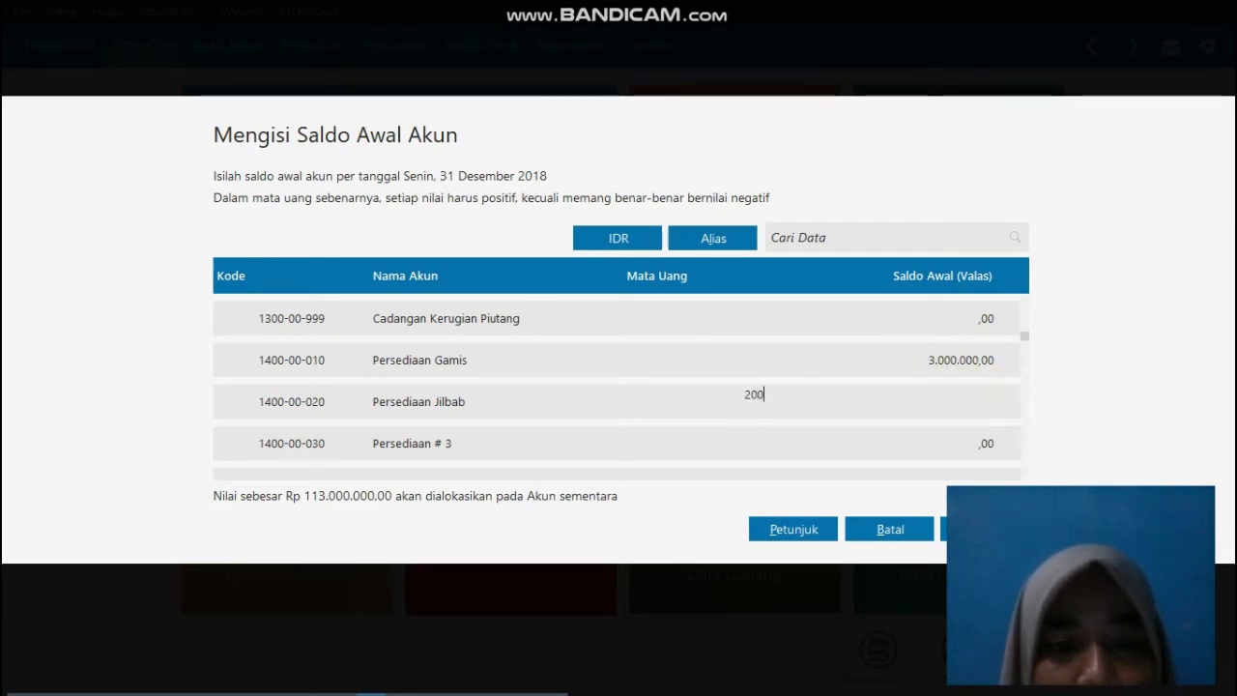
{"action": "type", "text": "000"}
{"action": "key", "text": "Return"}
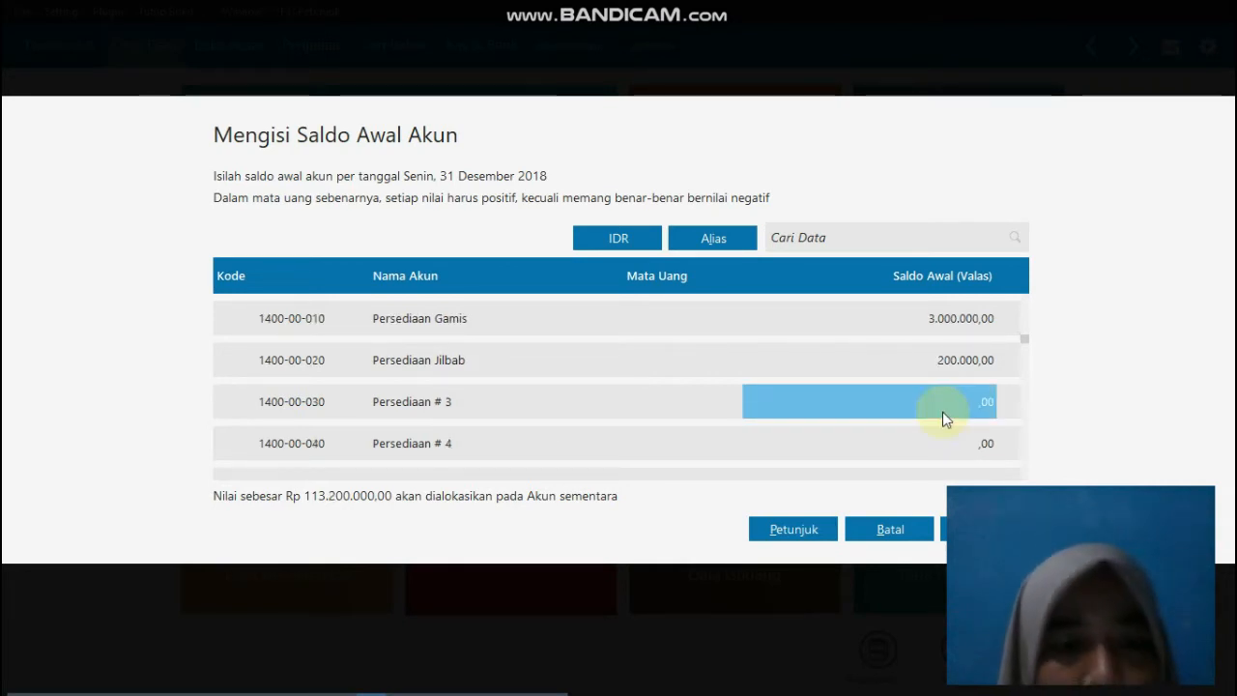
Step: Find the Kendaraan account among the fixed assets and enter 20000000 as its opening balance
{"action": "key", "text": "Return"}
{"action": "key", "text": "Return"}
{"action": "key", "text": "Return"}
{"action": "key", "text": "Return"}
{"action": "key", "text": "Return"}
{"action": "key", "text": "Return"}
{"action": "key", "text": "Return"}
{"action": "key", "text": "Return"}
{"action": "key", "text": "Return"}
{"action": "key", "text": "Return"}
{"action": "key", "text": "Return"}
{"action": "key", "text": "Return"}
{"action": "key", "text": "Return"}
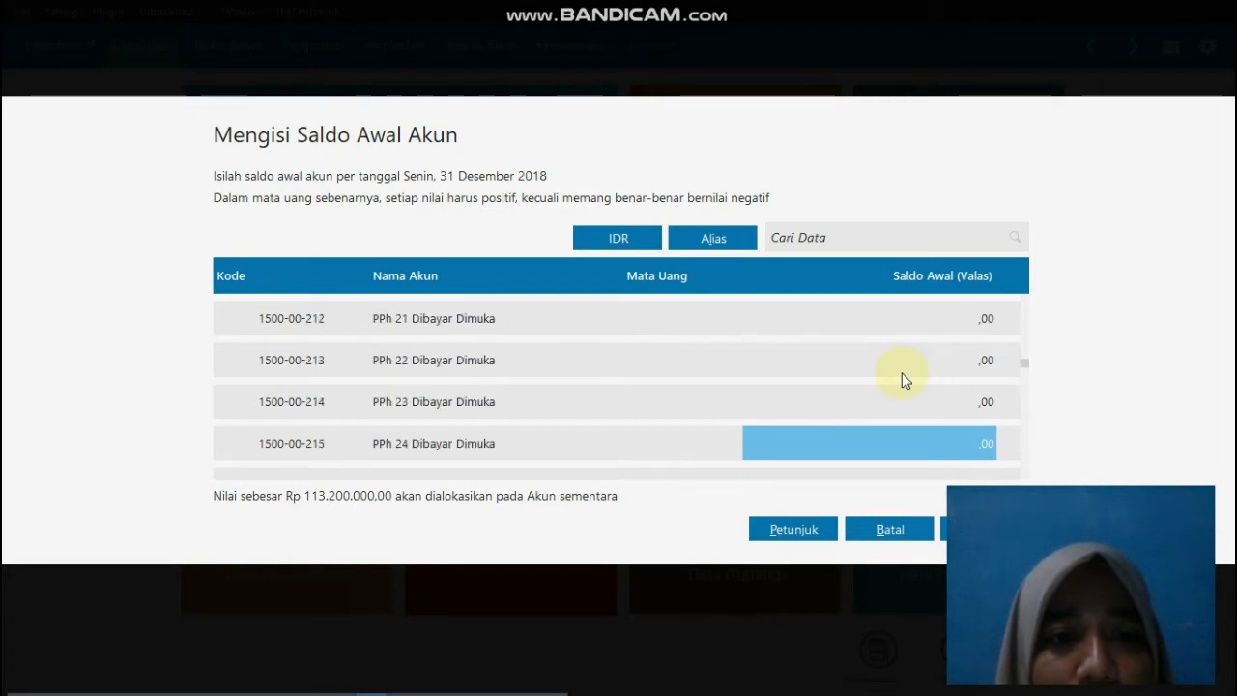
{"action": "key", "text": "Return"}
{"action": "key", "text": "Return"}
{"action": "key", "text": "Return"}
{"action": "key", "text": "Return"}
{"action": "key", "text": "Return"}
{"action": "key", "text": "Return"}
{"action": "key", "text": "Return"}
{"action": "key", "text": "Return"}
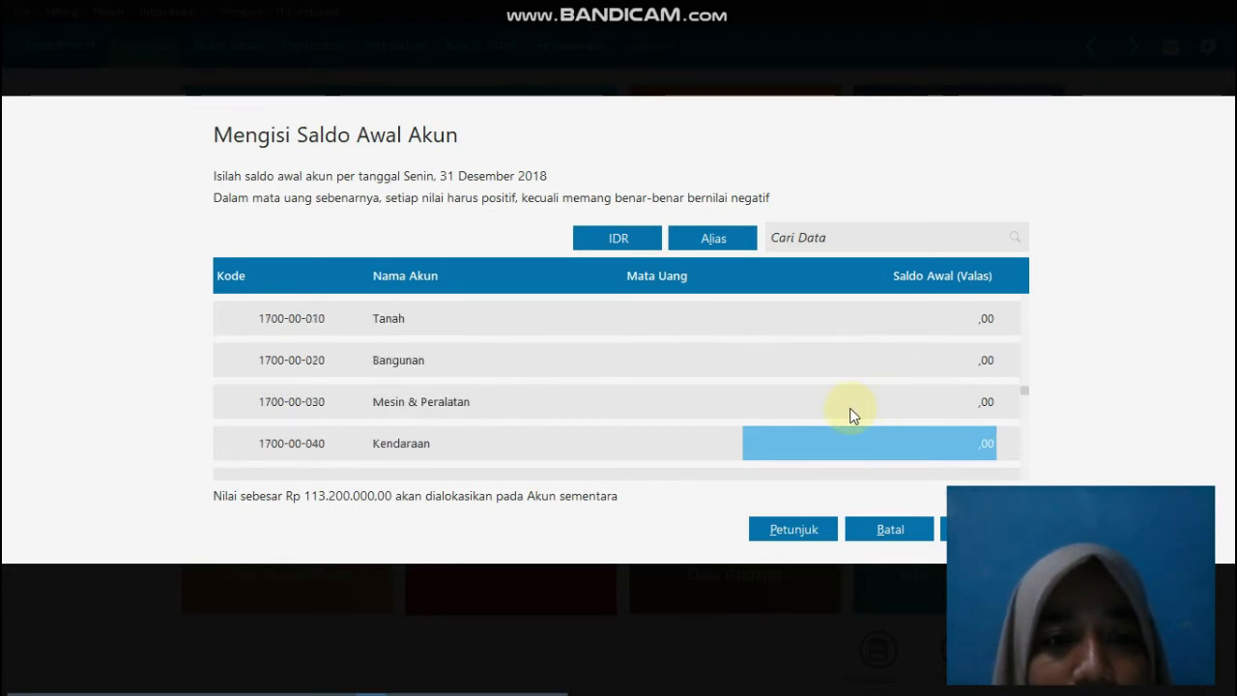
{"action": "type", "text": "2"}
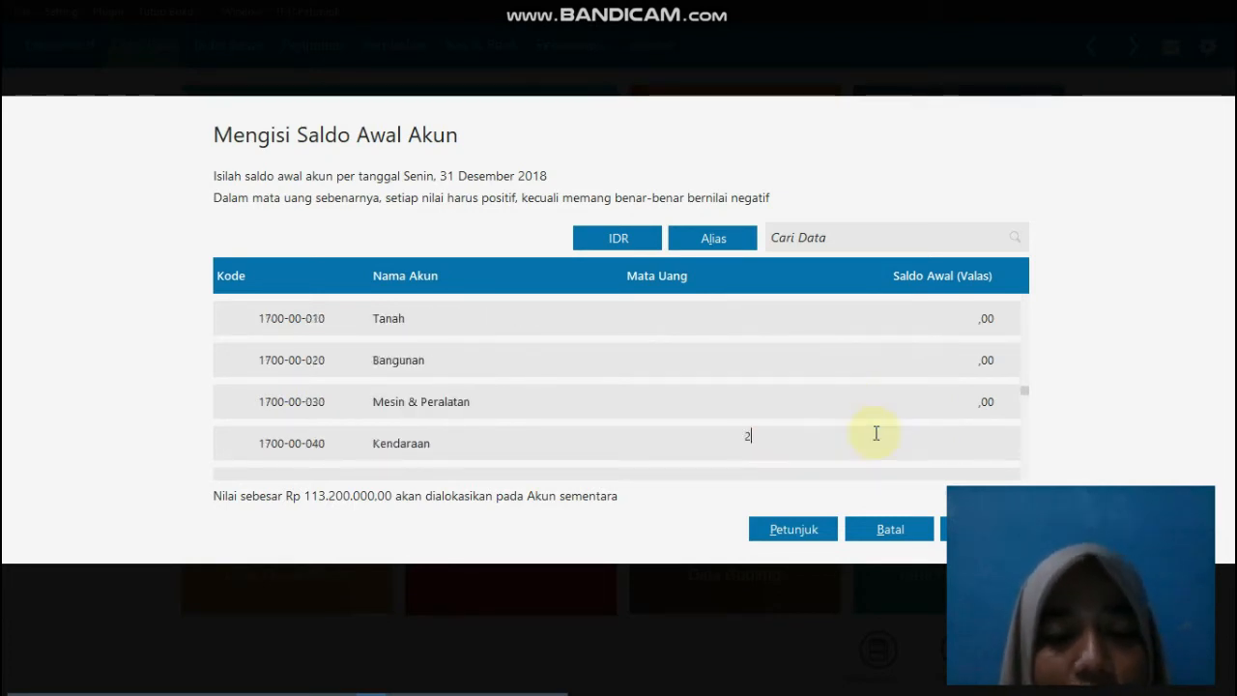
{"action": "type", "text": "0.000.000"}
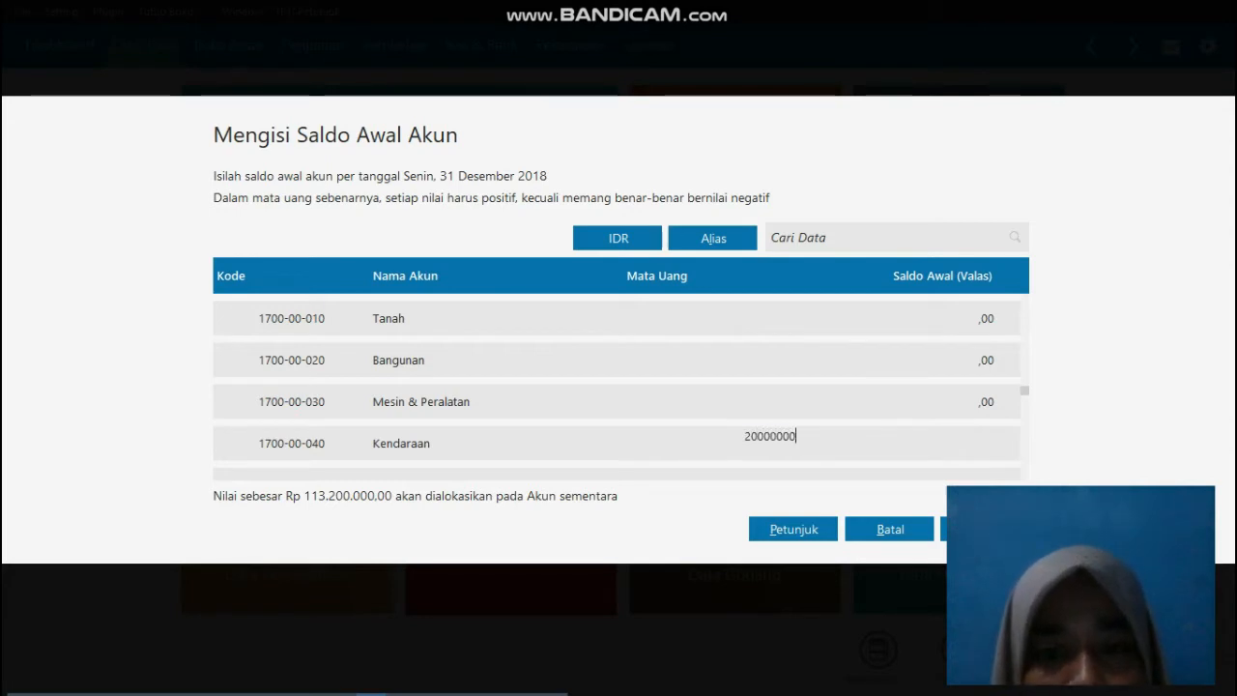
{"action": "key", "text": "Return"}
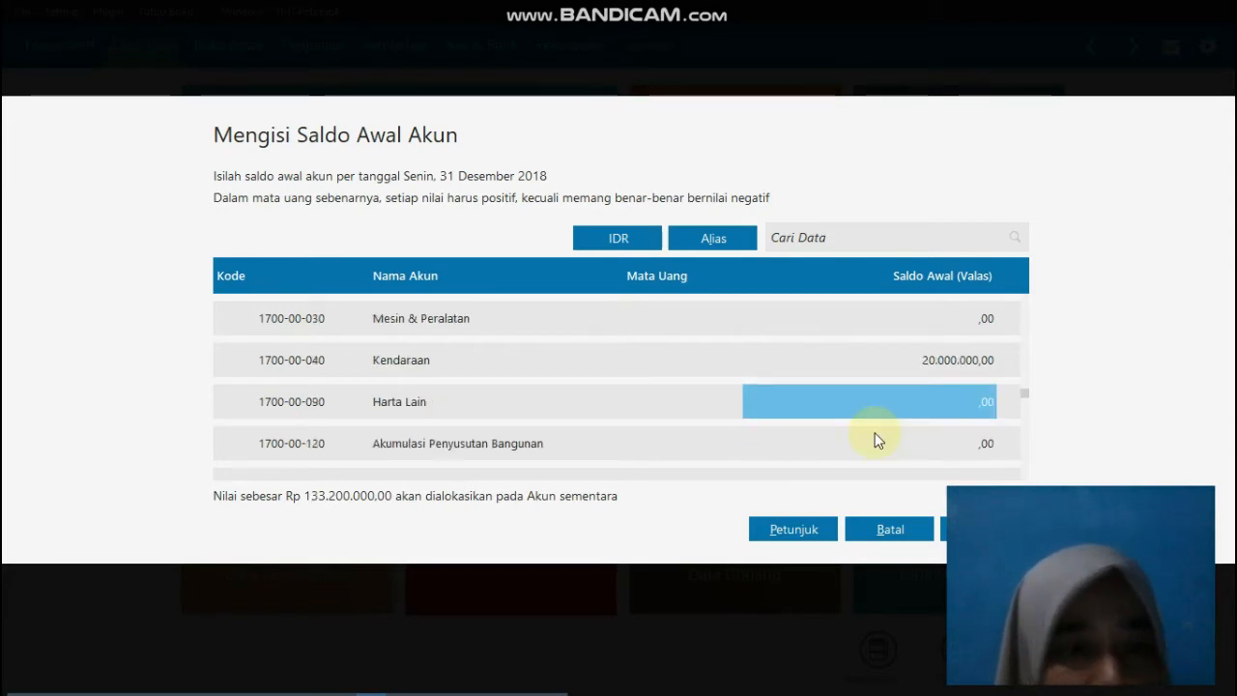
Step: Enter -416666,67 as the opening balance of the Akumulasi Penyusutan Kendaraan account
{"action": "key", "text": "Return"}
{"action": "key", "text": "Return"}
{"action": "key", "text": "Return"}
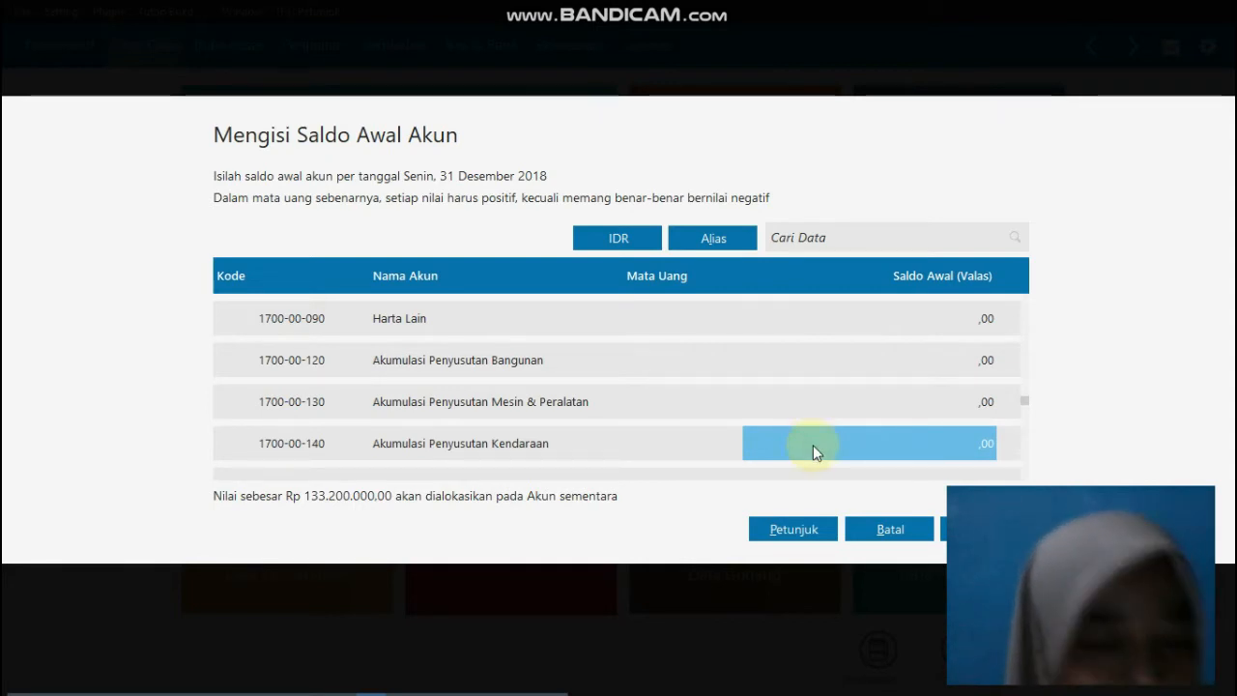
{"action": "type", "text": "-4"}
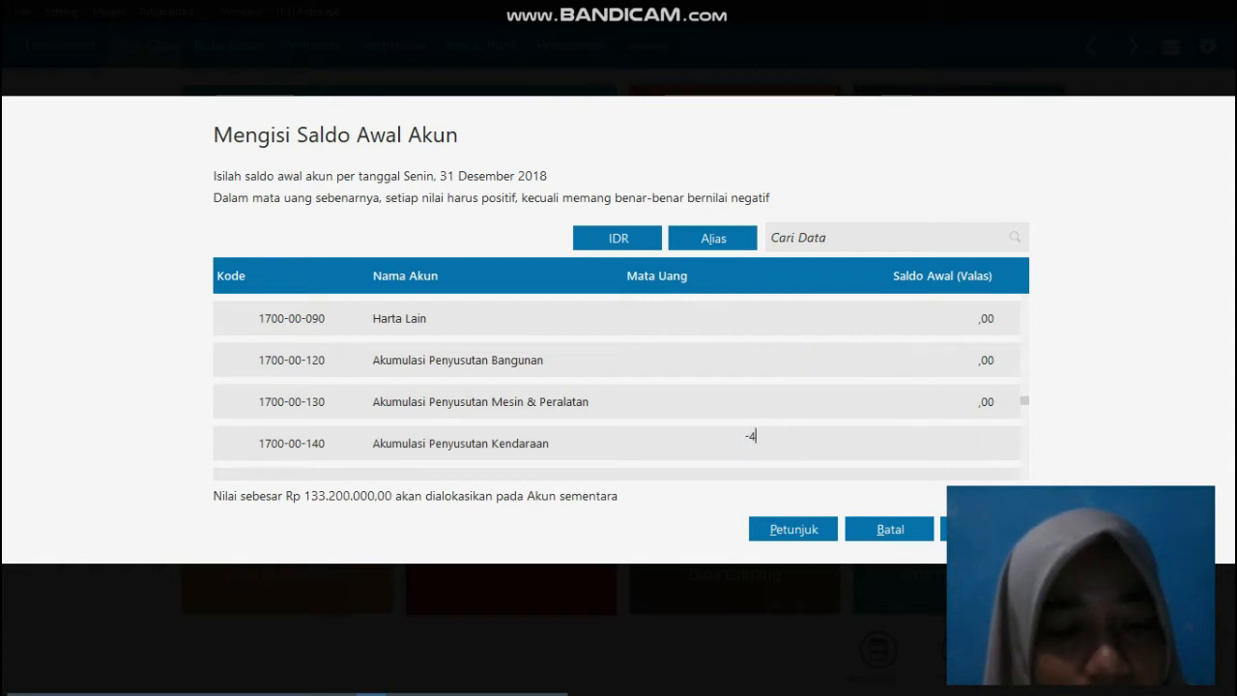
{"action": "type", "text": "16"}
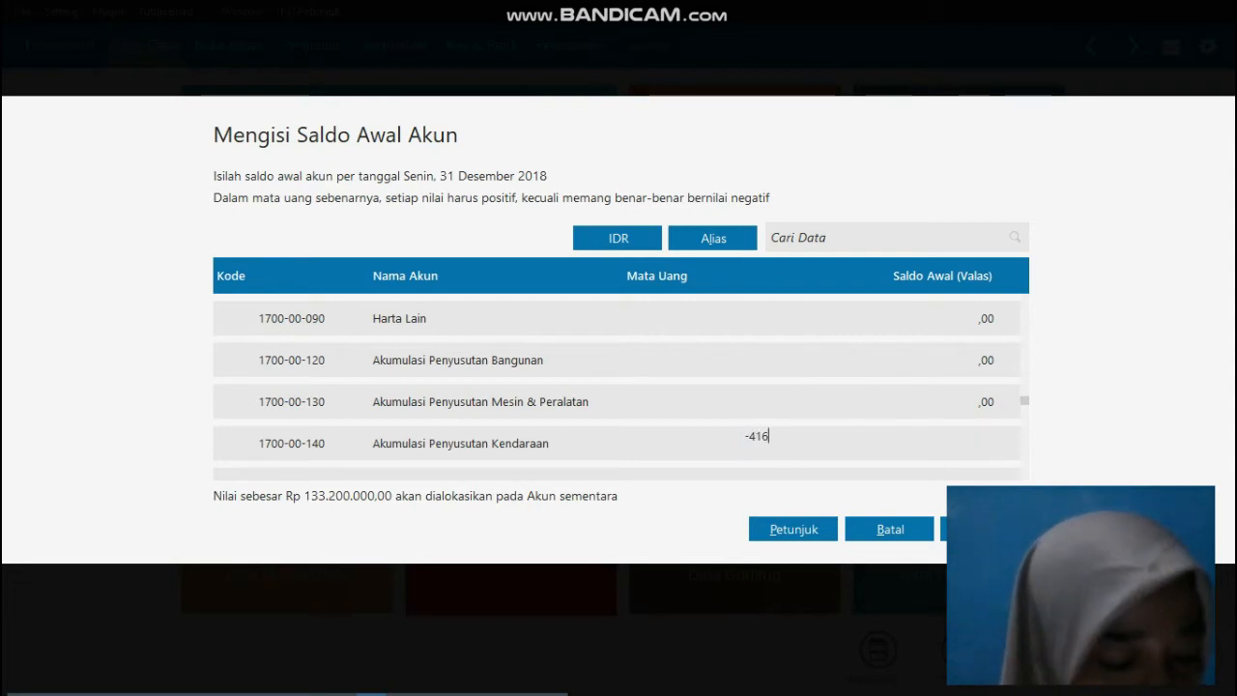
{"action": "type", "text": "6"}
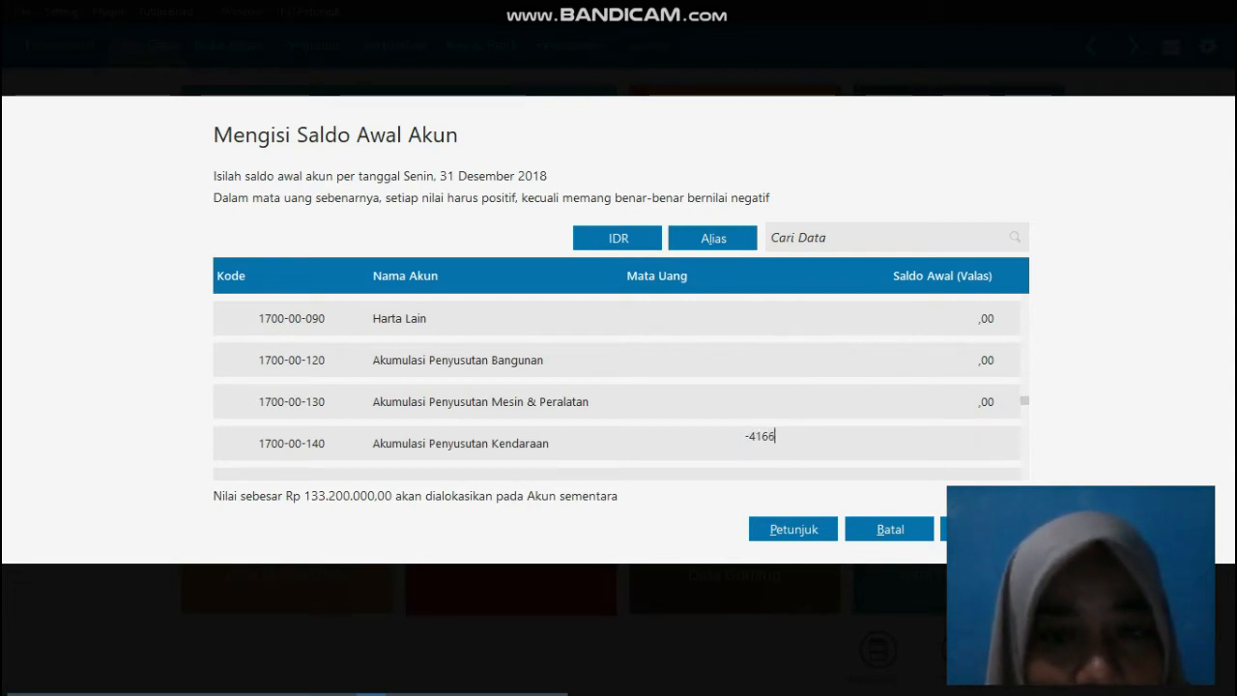
{"action": "type", "text": "66"}
{"action": "type", "text": ",67"}
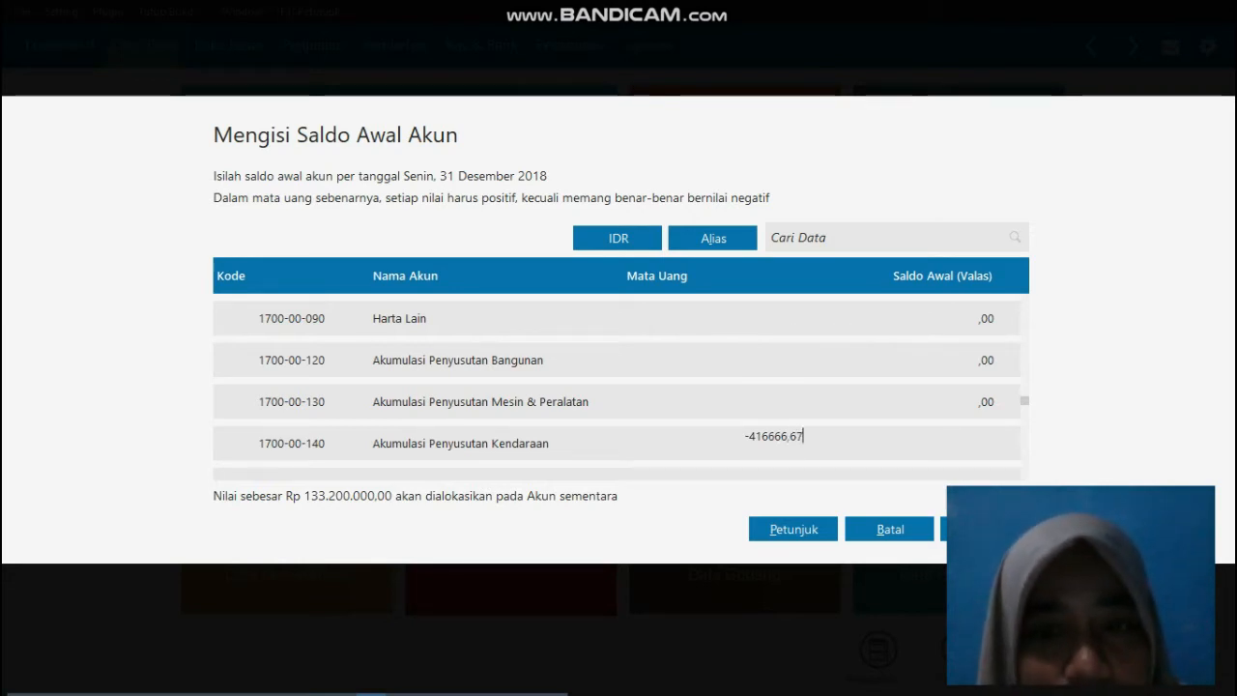
{"action": "key", "text": "Return"}
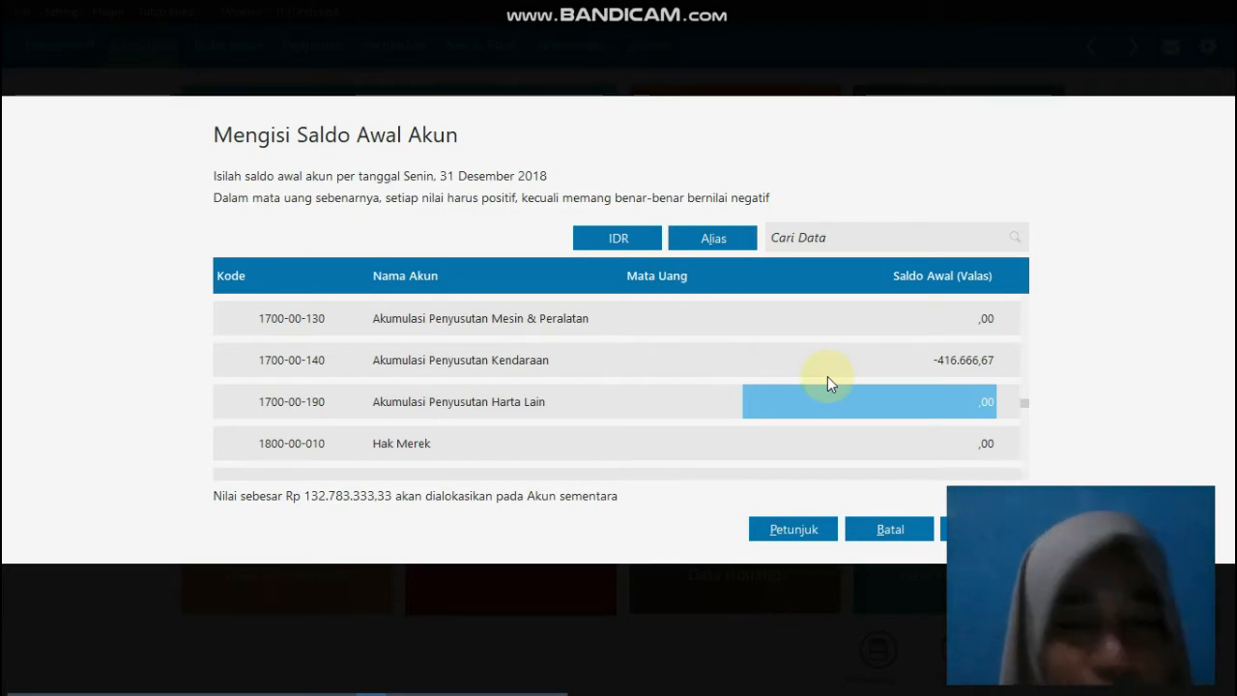
Step: Find the Utang Usaha account in IDR and enter 10000000 as its opening balance
{"action": "key", "text": "Down"}
{"action": "key", "text": "Down"}
{"action": "key", "text": "Down"}
{"action": "key", "text": "Down"}
{"action": "key", "text": "Down"}
{"action": "key", "text": "Down"}
{"action": "key", "text": "Down"}
{"action": "key", "text": "Down"}
{"action": "key", "text": "Down"}
{"action": "key", "text": "Down"}
{"action": "key", "text": "Down"}
{"action": "key", "text": "Down"}
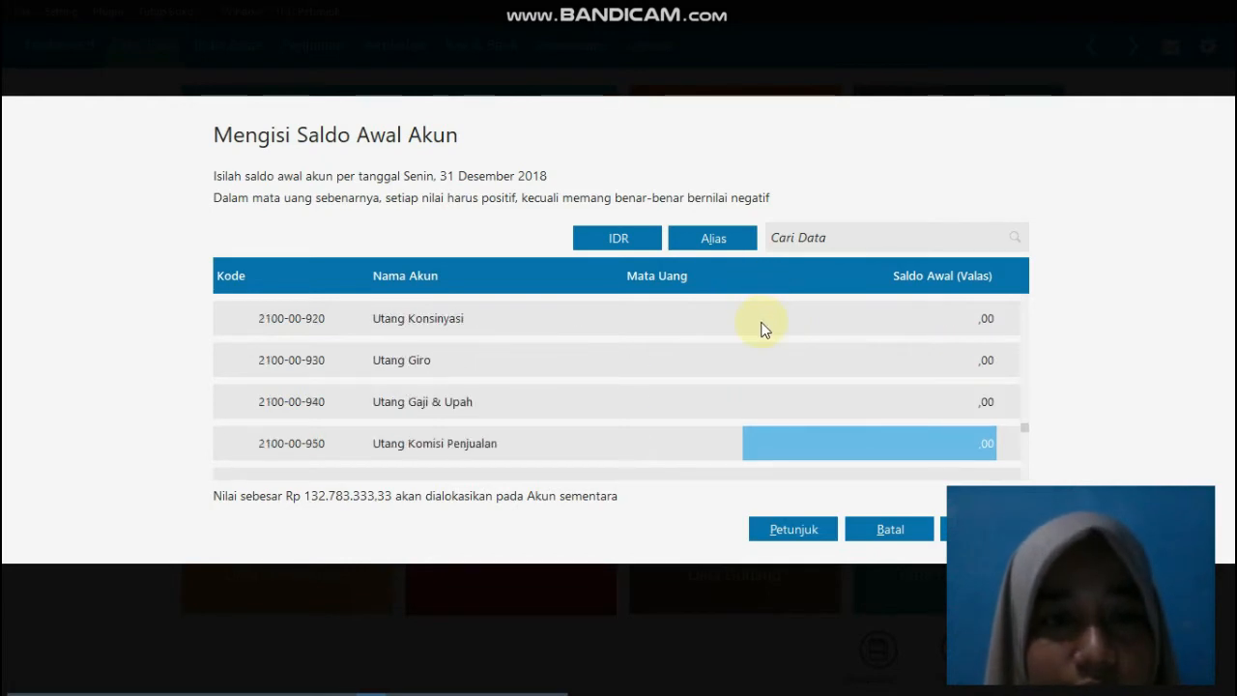
{"action": "key", "text": "Up"}
{"action": "key", "text": "Up"}
{"action": "key", "text": "Up"}
{"action": "key", "text": "Up"}
{"action": "key", "text": "Up"}
{"action": "key", "text": "Up"}
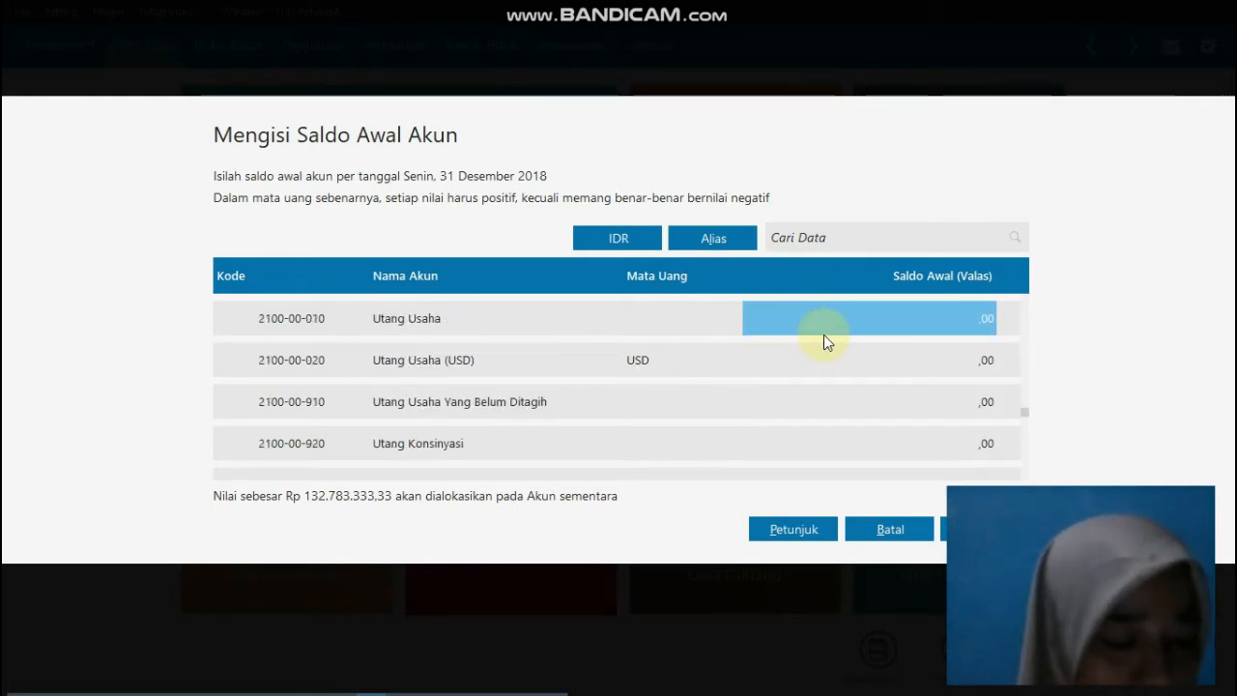
{"action": "type", "text": "100000"}
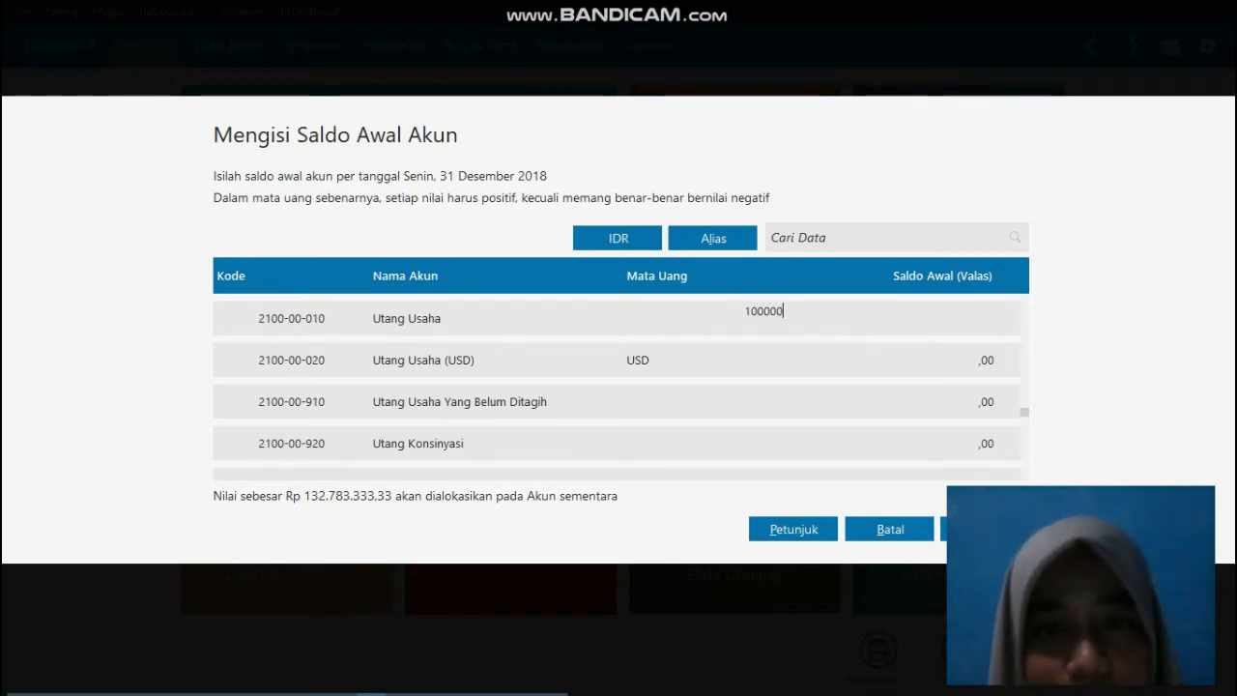
{"action": "left_click", "coordinate": [822, 335]}
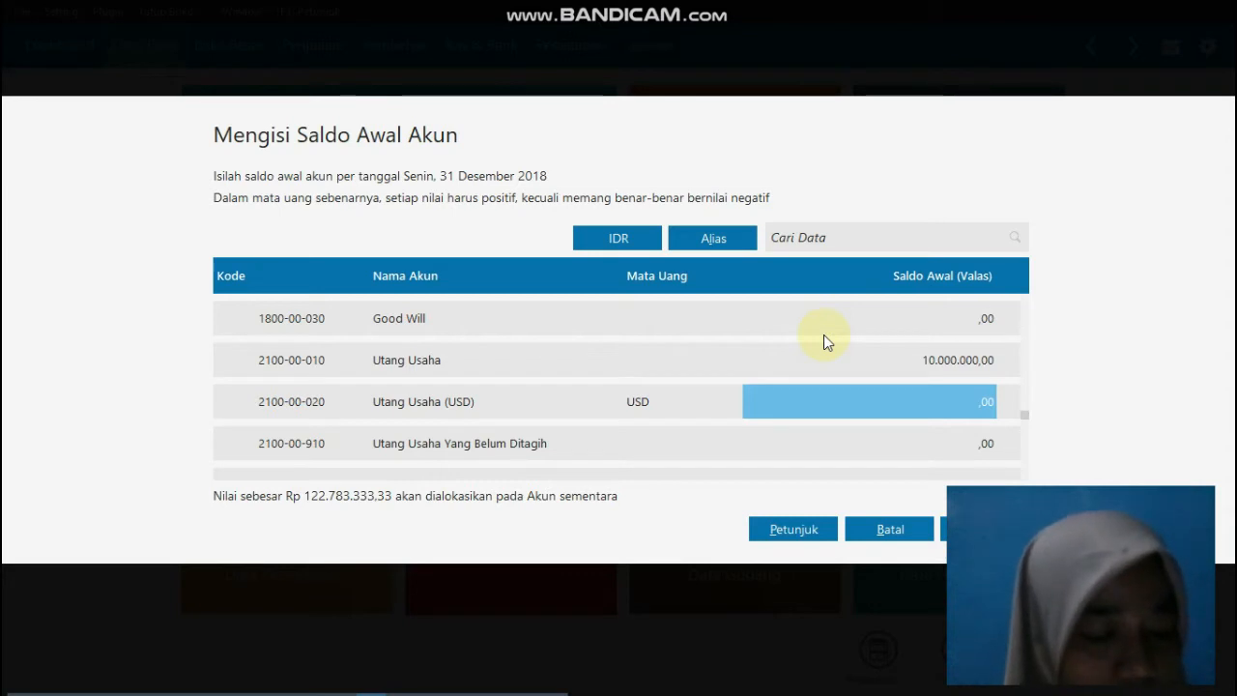
Step: Enter 50000000 as the opening balance of the Modal Disetor account among the equity accounts
{"action": "key", "text": "Down"}
{"action": "key", "text": "Down"}
{"action": "key", "text": "Down"}
{"action": "key", "text": "Down"}
{"action": "key", "text": "Down"}
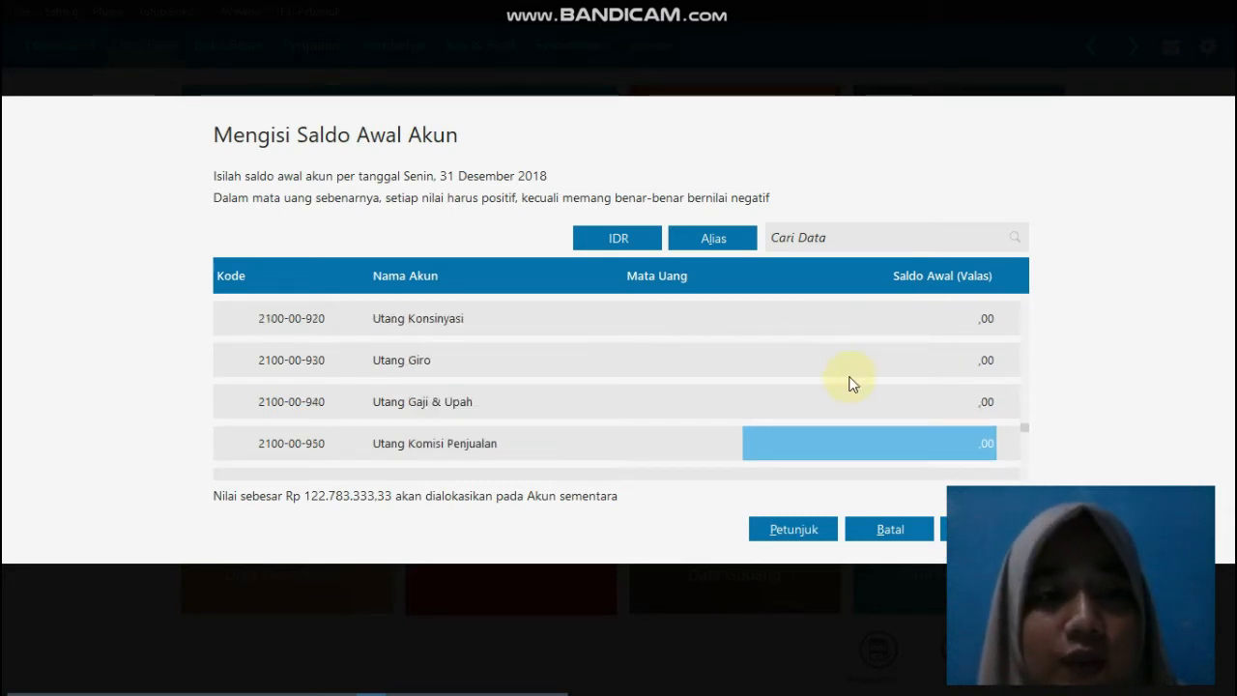
{"action": "key", "text": "Down"}
{"action": "key", "text": "Down"}
{"action": "key", "text": "Down"}
{"action": "key", "text": "Down"}
{"action": "key", "text": "Down"}
{"action": "key", "text": "Down"}
{"action": "key", "text": "Down"}
{"action": "key", "text": "Down"}
{"action": "key", "text": "Down"}
{"action": "key", "text": "Down"}
{"action": "key", "text": "Down"}
{"action": "key", "text": "Down"}
{"action": "key", "text": "Down"}
{"action": "key", "text": "Down"}
{"action": "key", "text": "Down"}
{"action": "key", "text": "Down"}
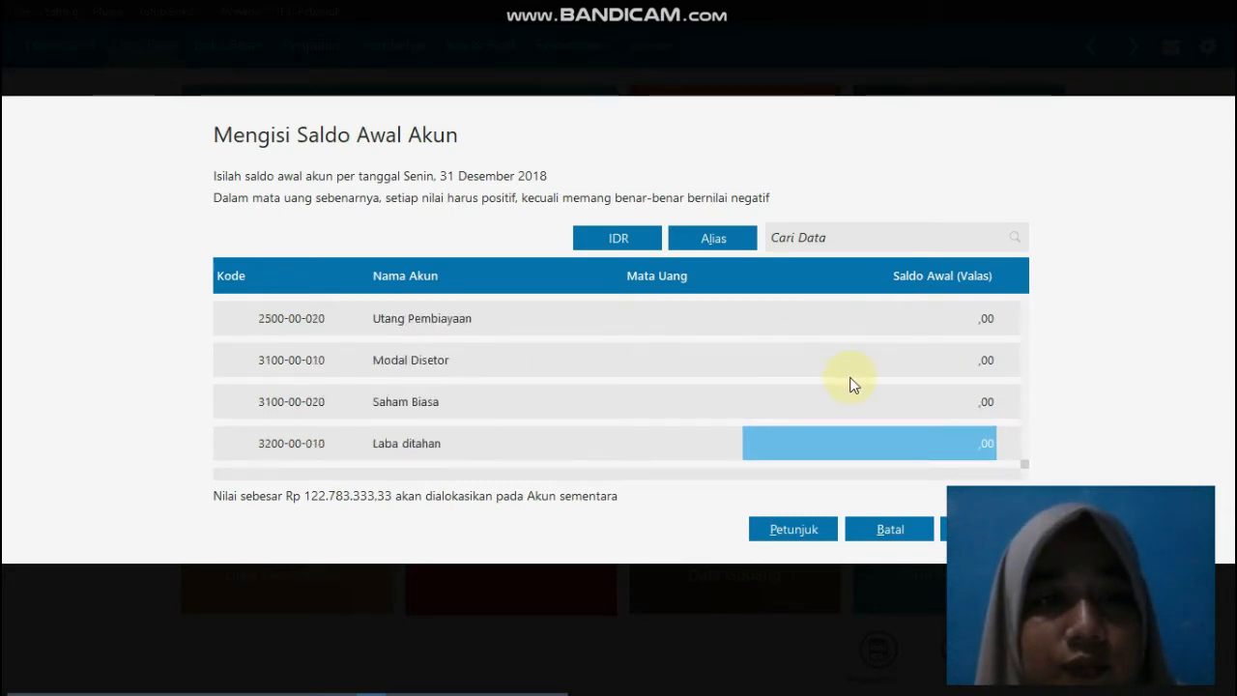
{"action": "left_click", "coordinate": [903, 365]}
{"action": "left_click", "coordinate": [903, 363]}
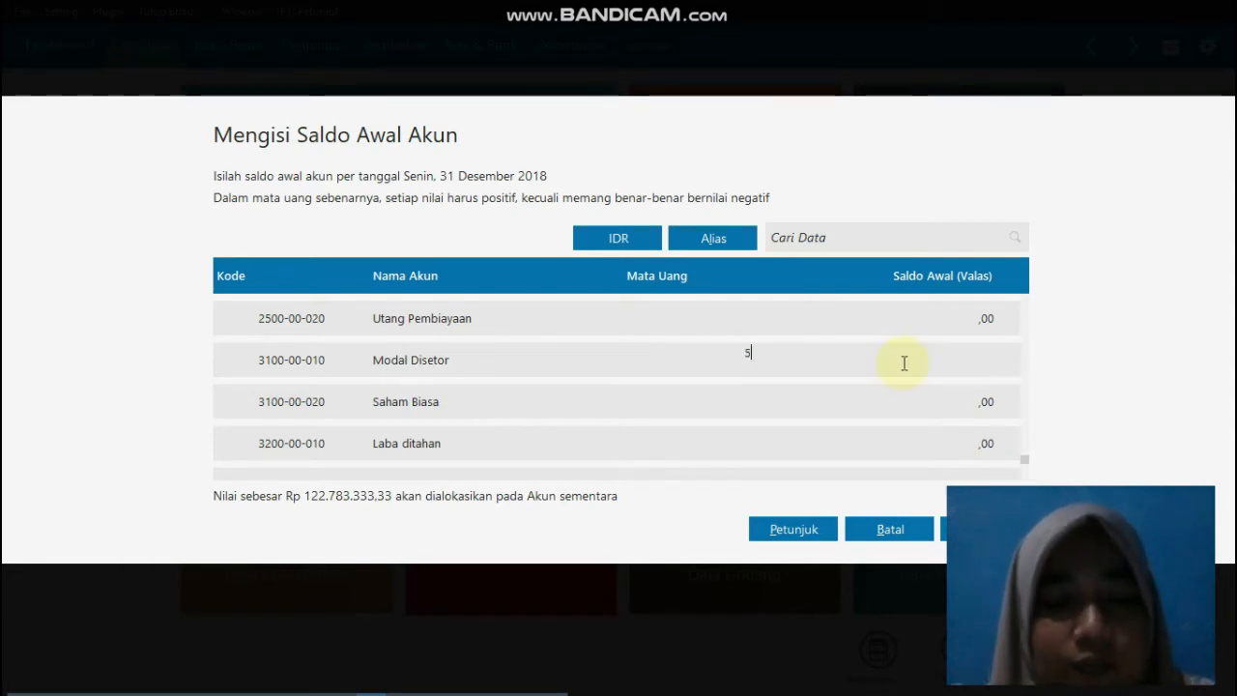
{"action": "type", "text": "50.000.00"}
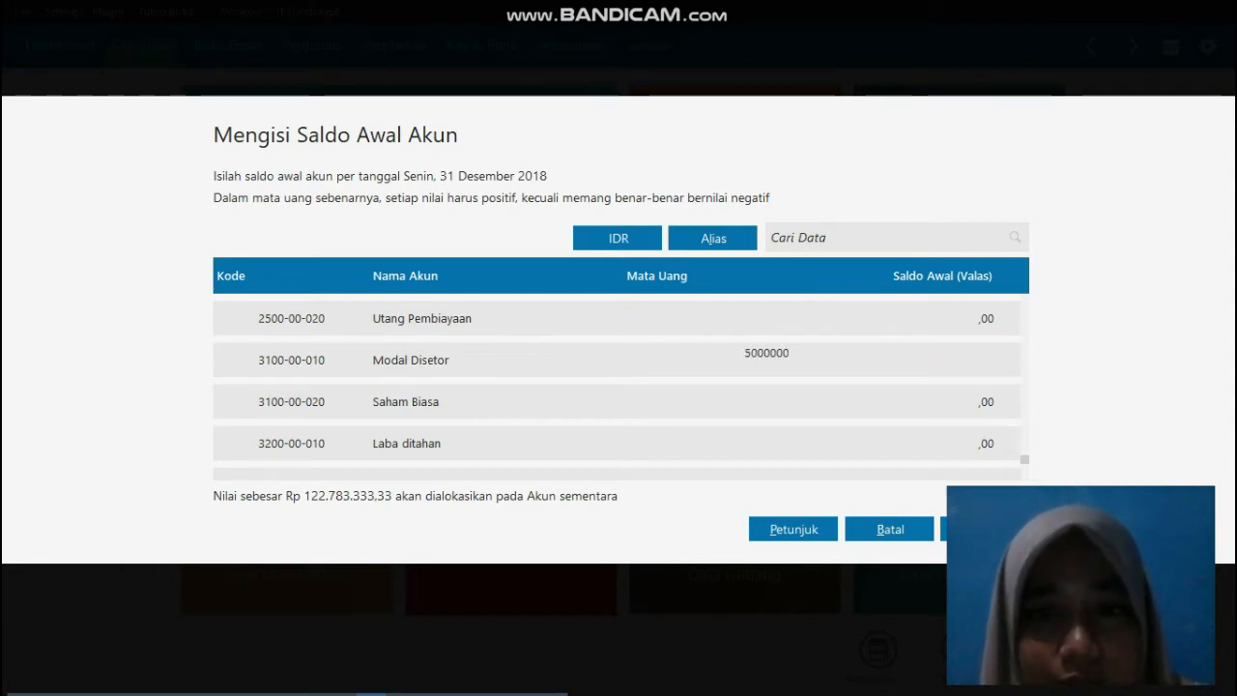
{"action": "type", "text": "0"}
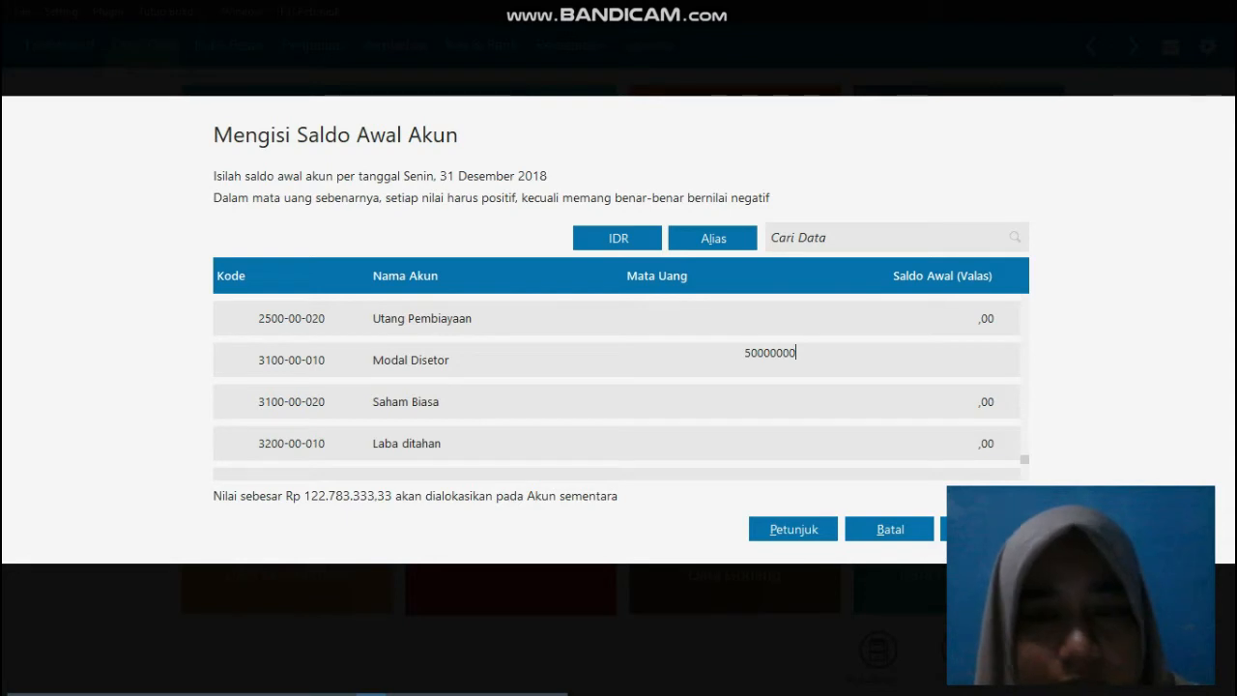
{"action": "key", "text": "Return"}
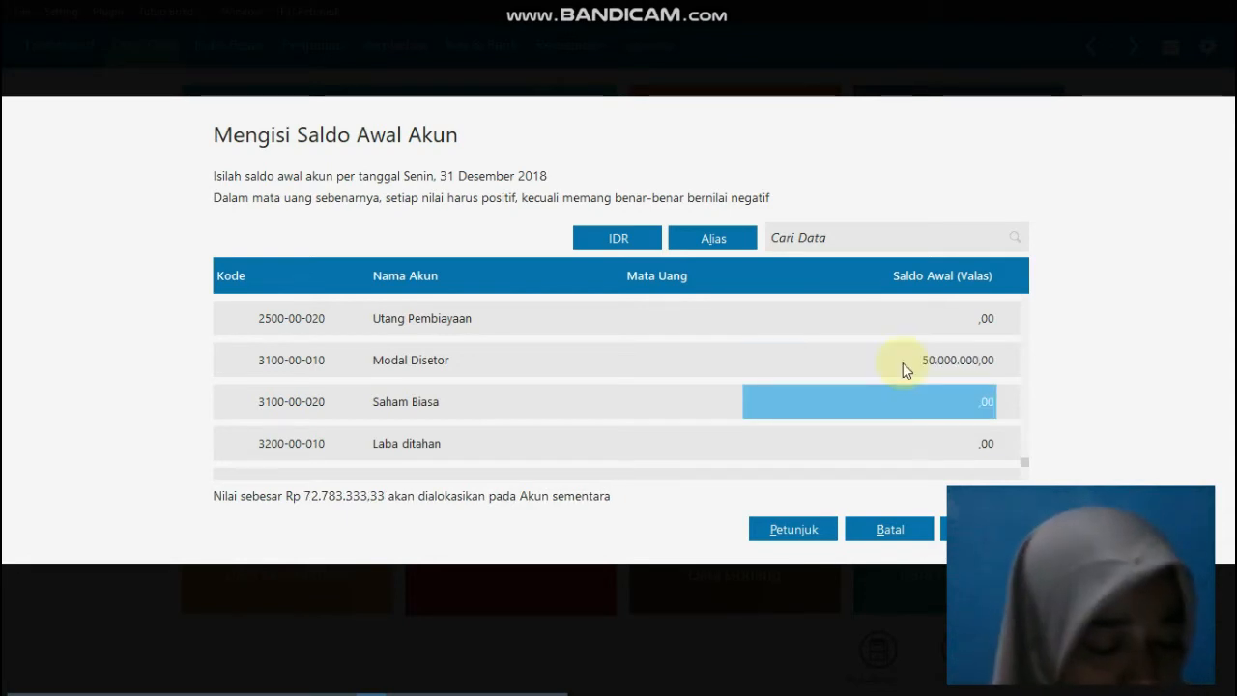
Step: Enter 72783333,33 as the opening balance of the Laba ditahan account
{"action": "key", "text": "Down"}
{"action": "key", "text": "Down"}
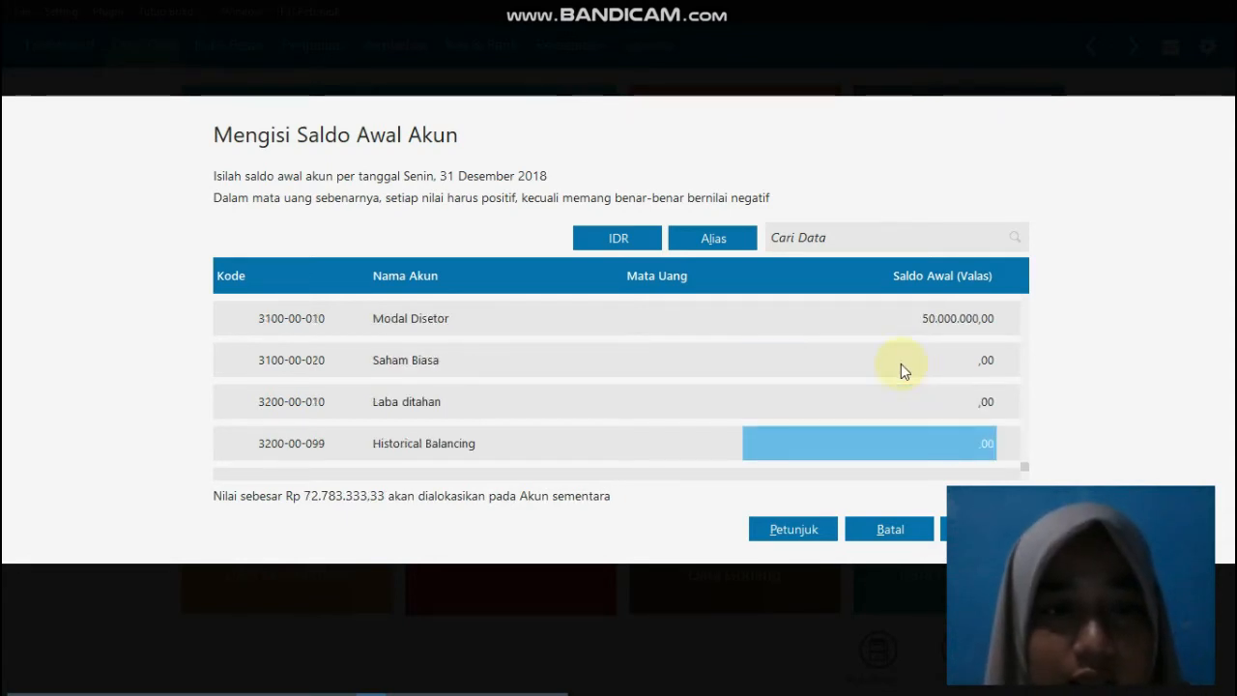
{"action": "left_click", "coordinate": [922, 399]}
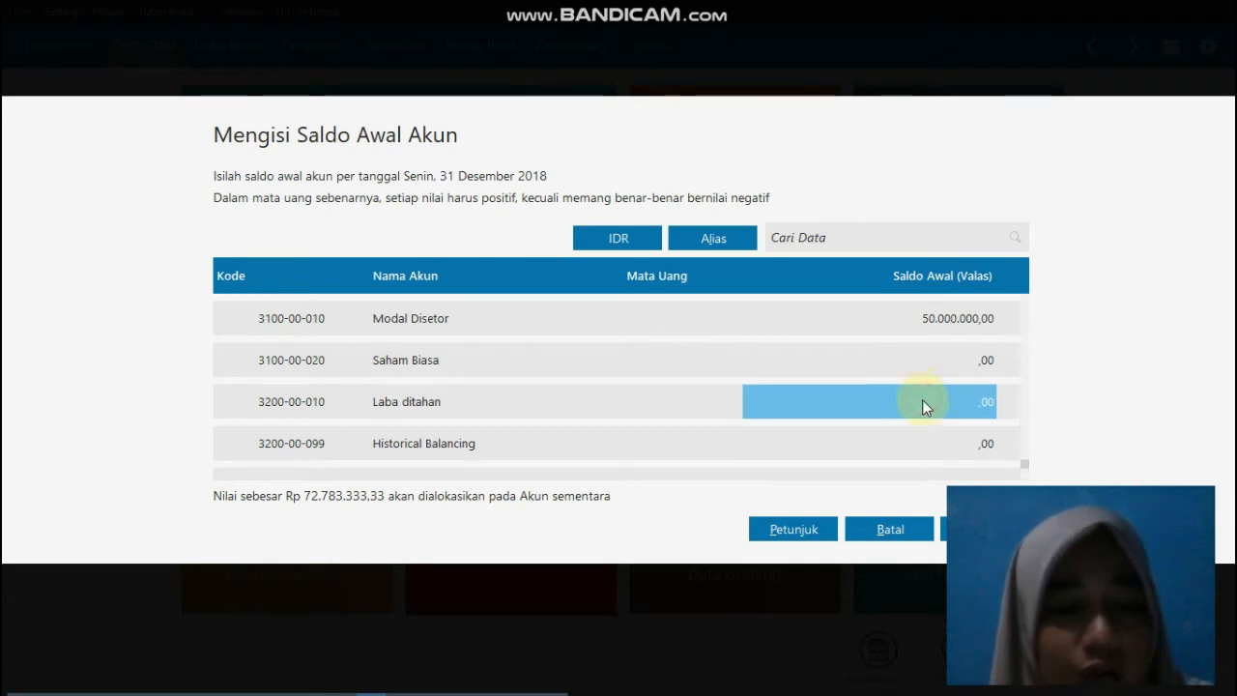
{"action": "left_click", "coordinate": [922, 399]}
{"action": "type", "text": "72"}
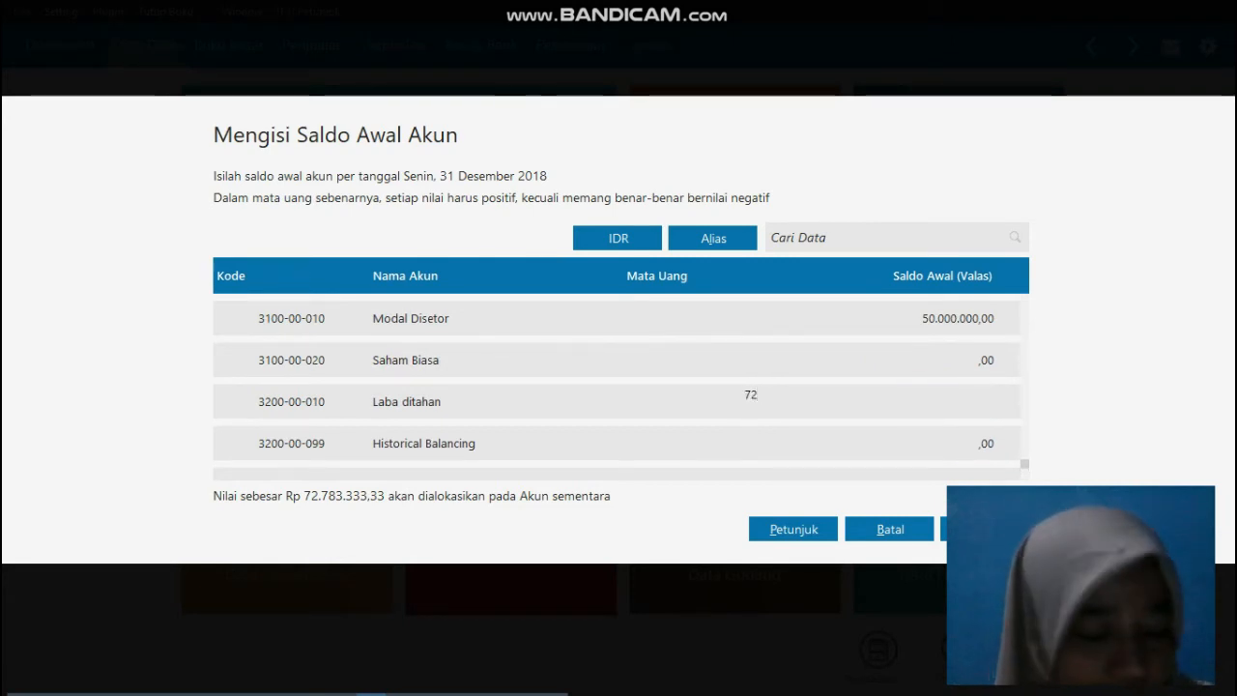
{"action": "type", "text": "783"}
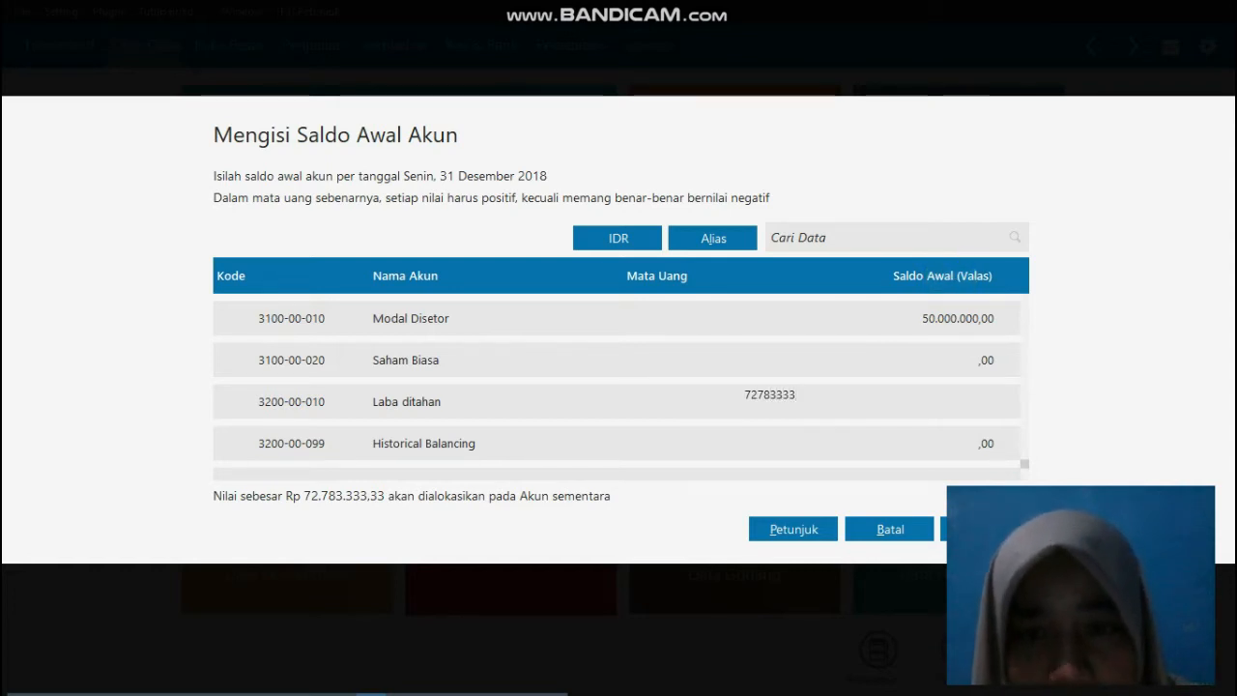
{"action": "type", "text": "333"}
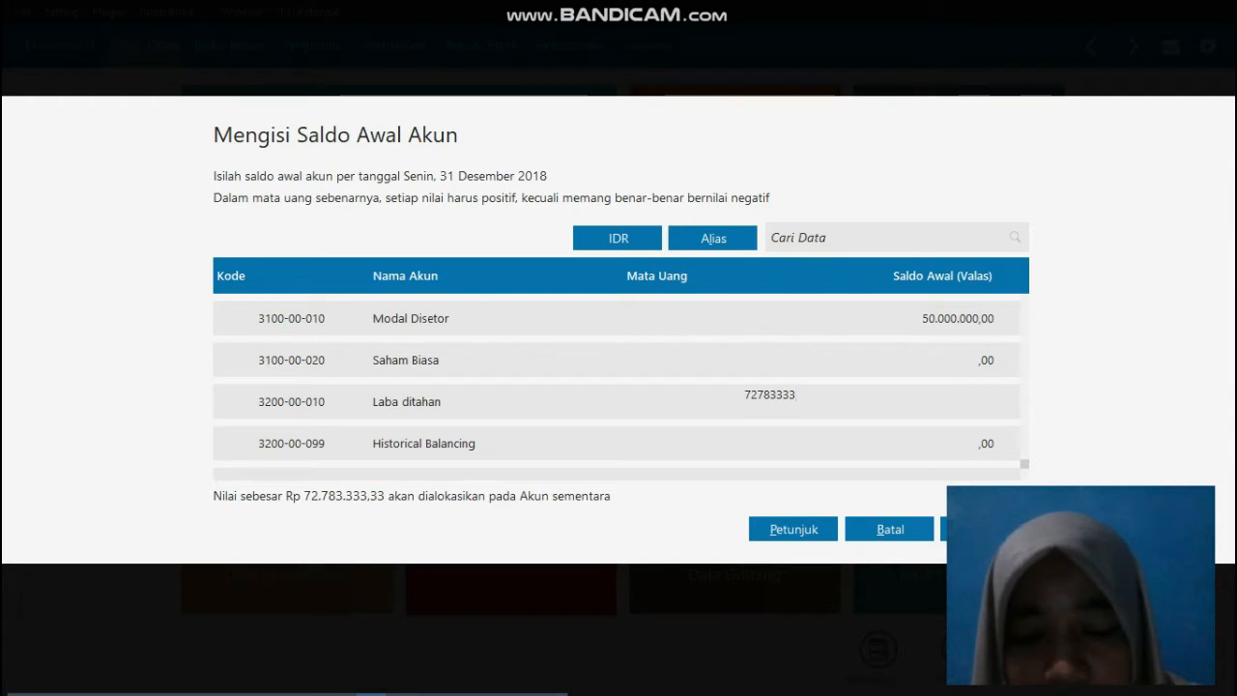
{"action": "type", "text": ",33"}
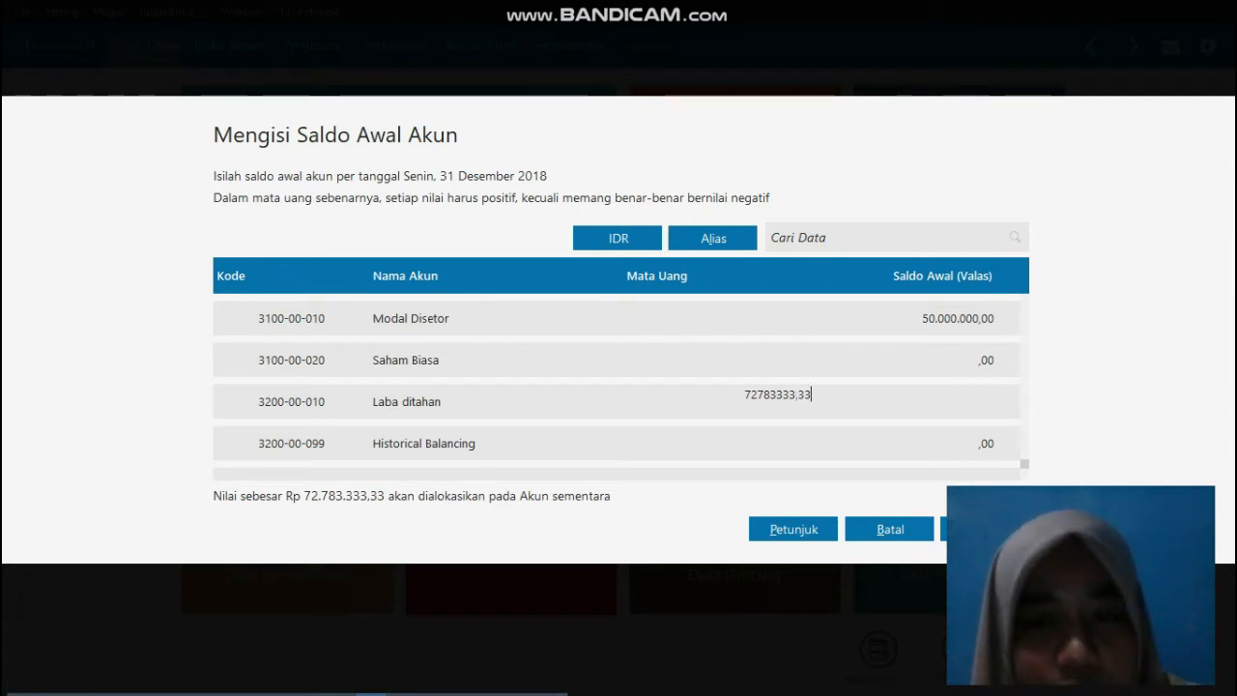
{"action": "key", "text": "Return"}
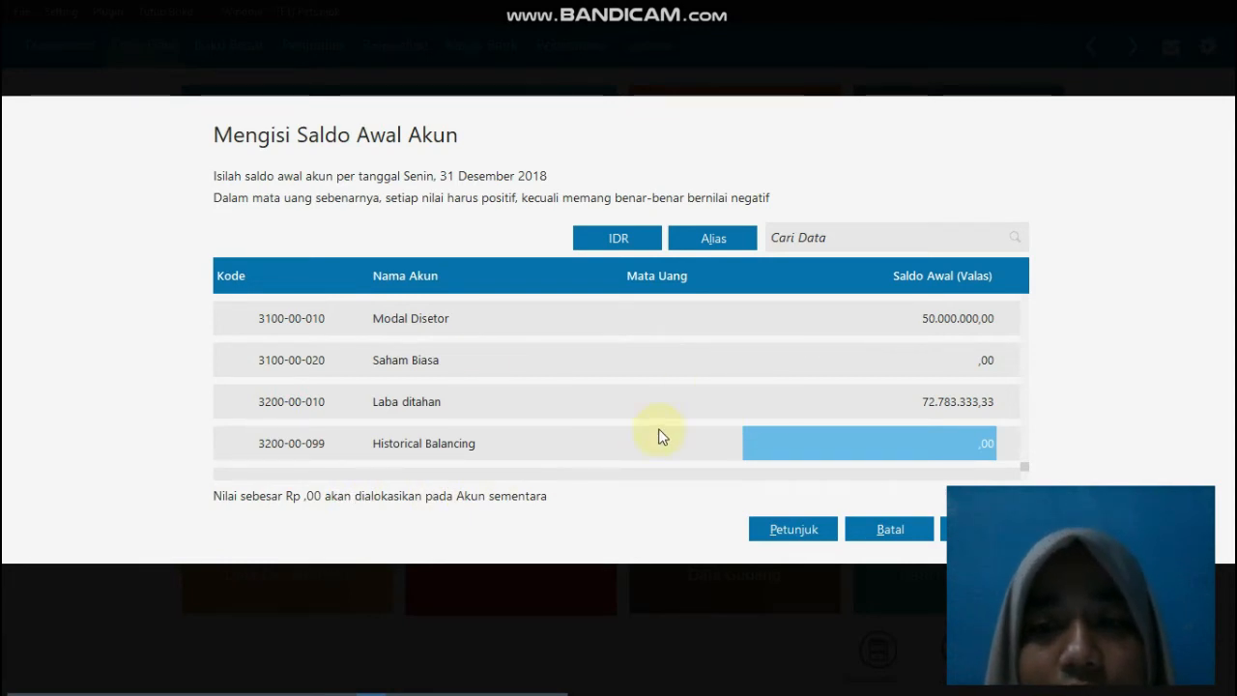
Step: Save the entered account opening balances and close their form
{"action": "scroll", "coordinate": [868, 420], "scroll_direction": "up", "scroll_amount": 15}
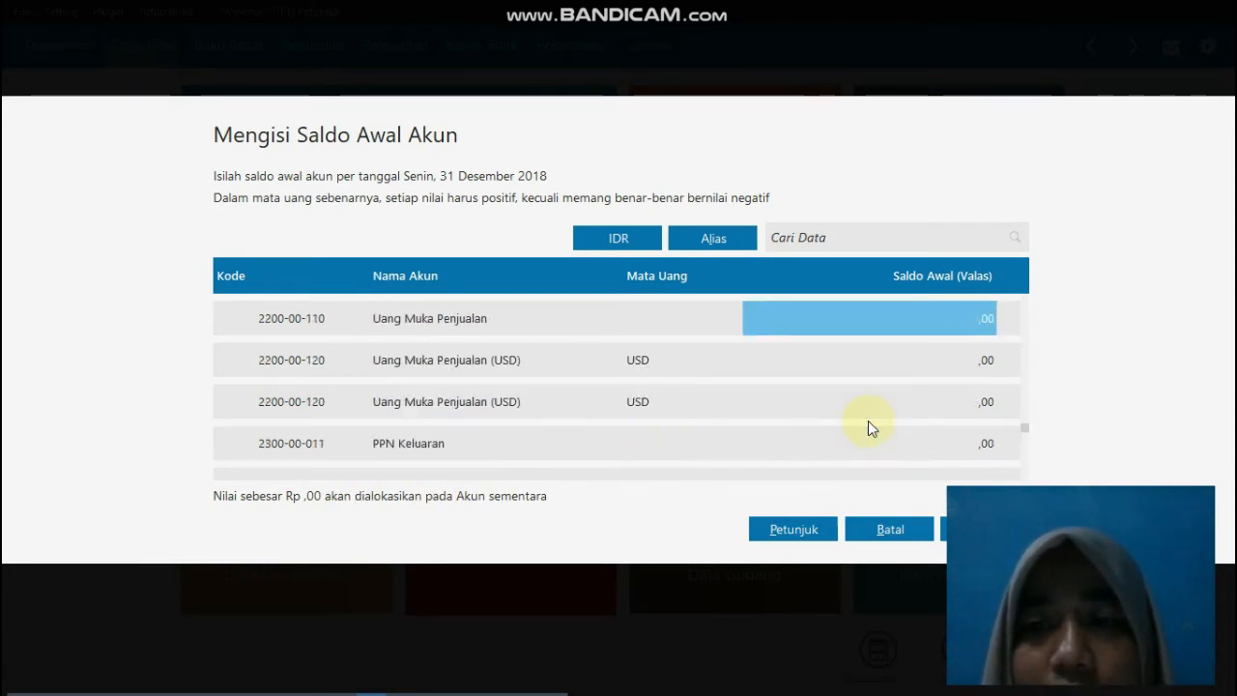
{"action": "scroll", "coordinate": [868, 420], "scroll_direction": "up", "scroll_amount": 1}
{"action": "left_click", "coordinate": [984, 528]}
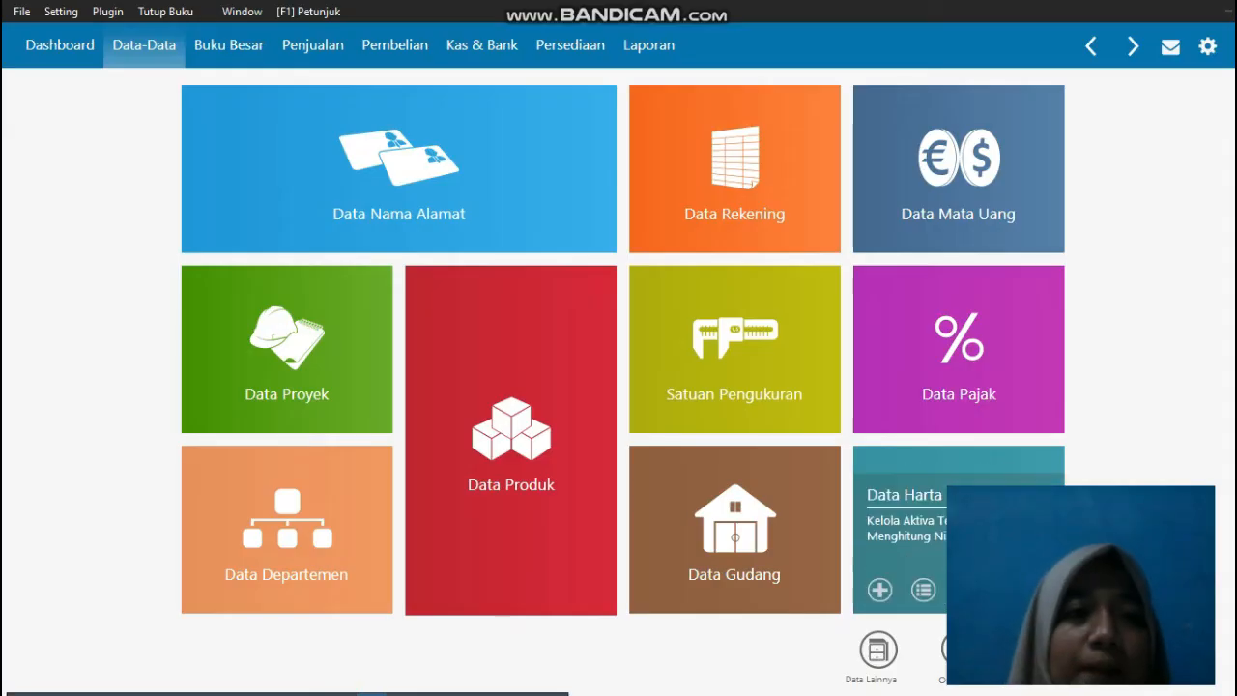
Step: Start a new trade receivables opening balance (Saldo Awal Piutang Usaha) for the customer Rayan Muslim, PT
{"action": "left_click", "coordinate": [65, 11]}
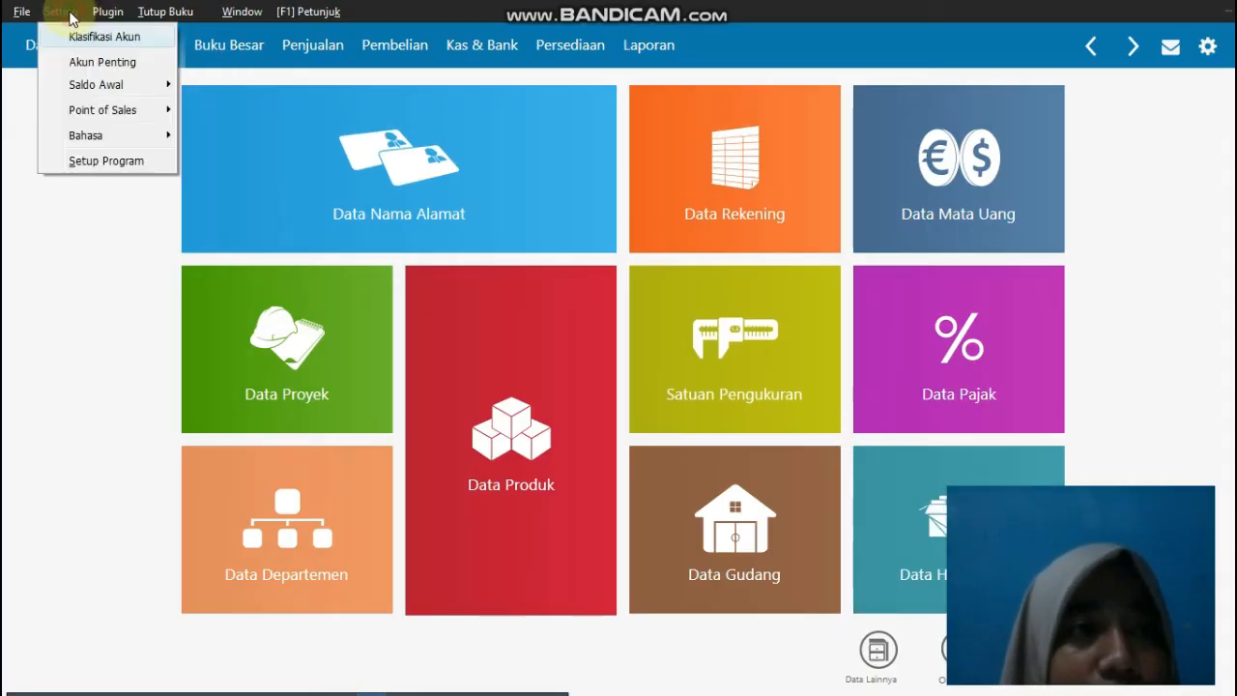
{"action": "mouse_move", "coordinate": [104, 85]}
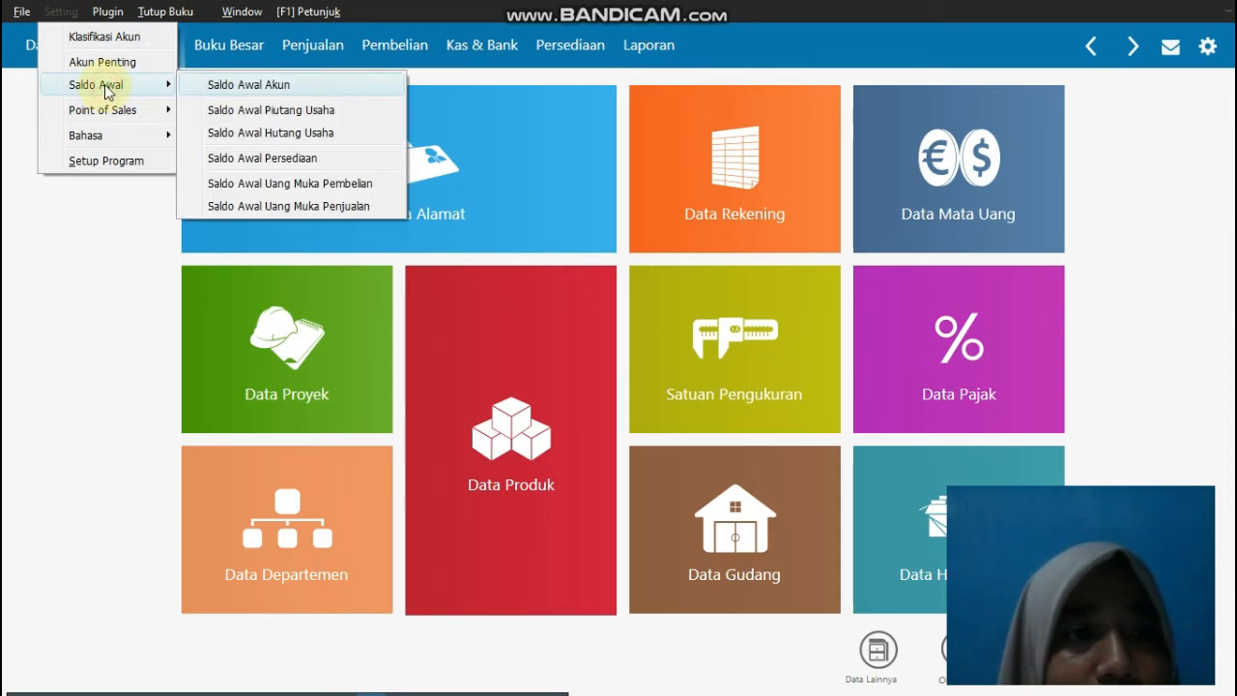
{"action": "left_click", "coordinate": [314, 112]}
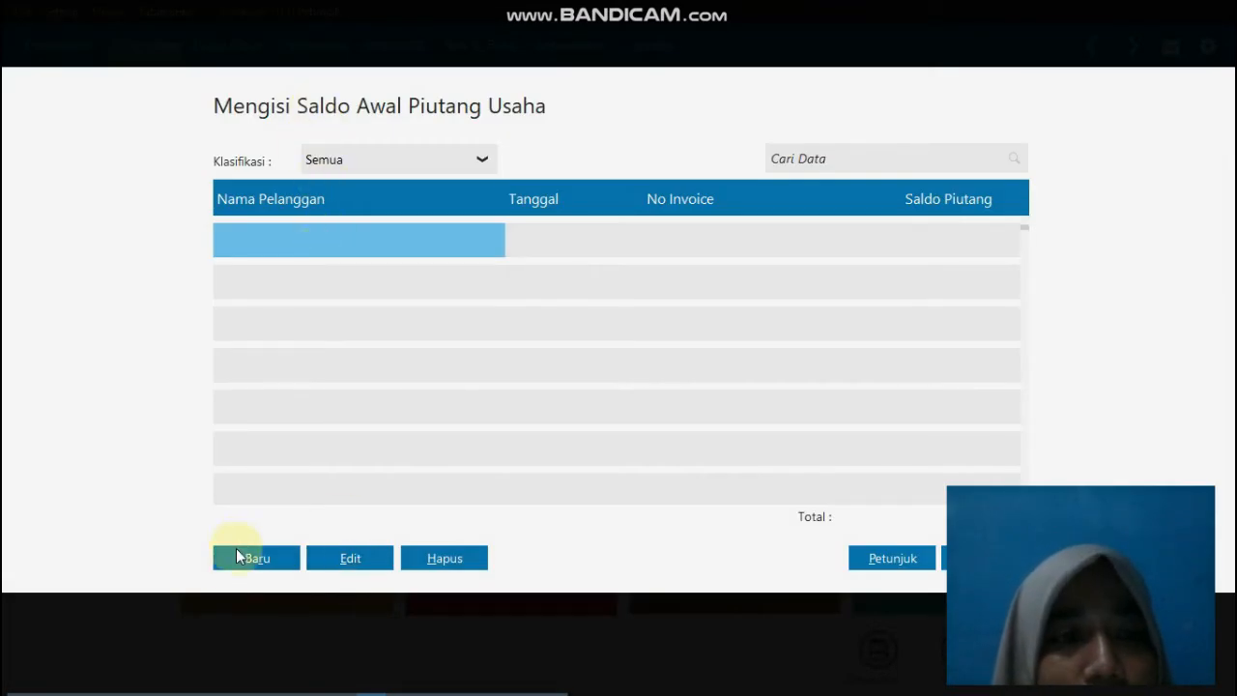
{"action": "left_click", "coordinate": [256, 558]}
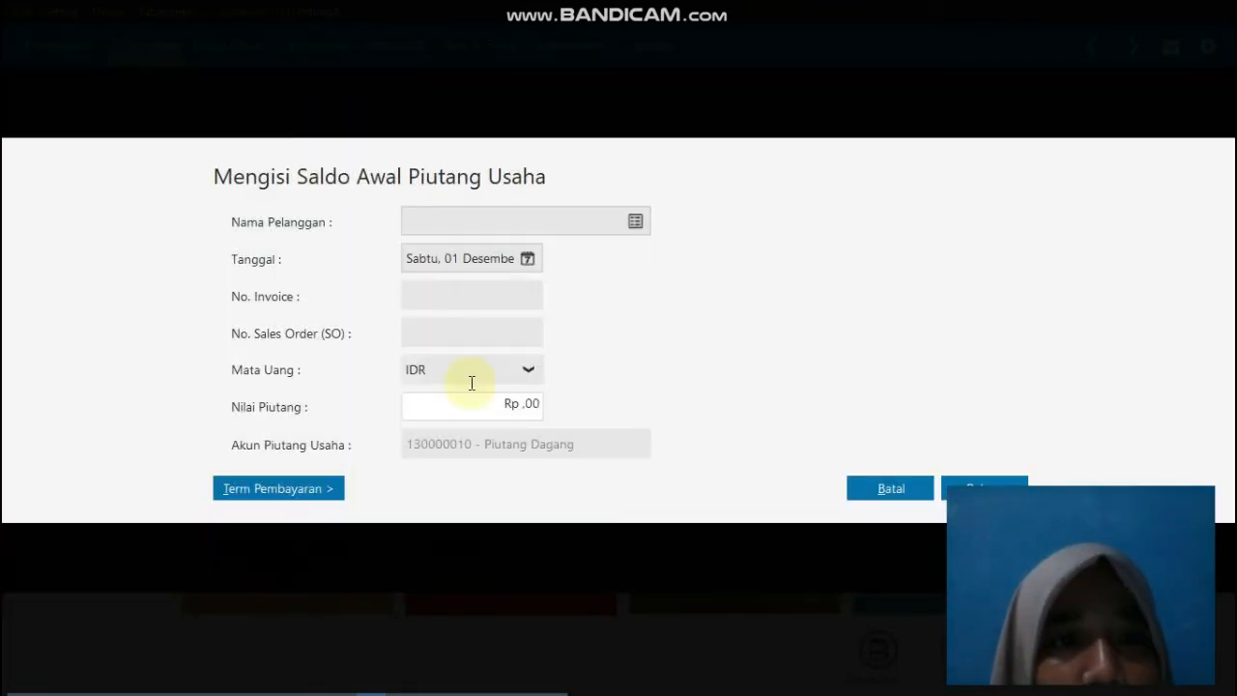
{"action": "left_click", "coordinate": [638, 222]}
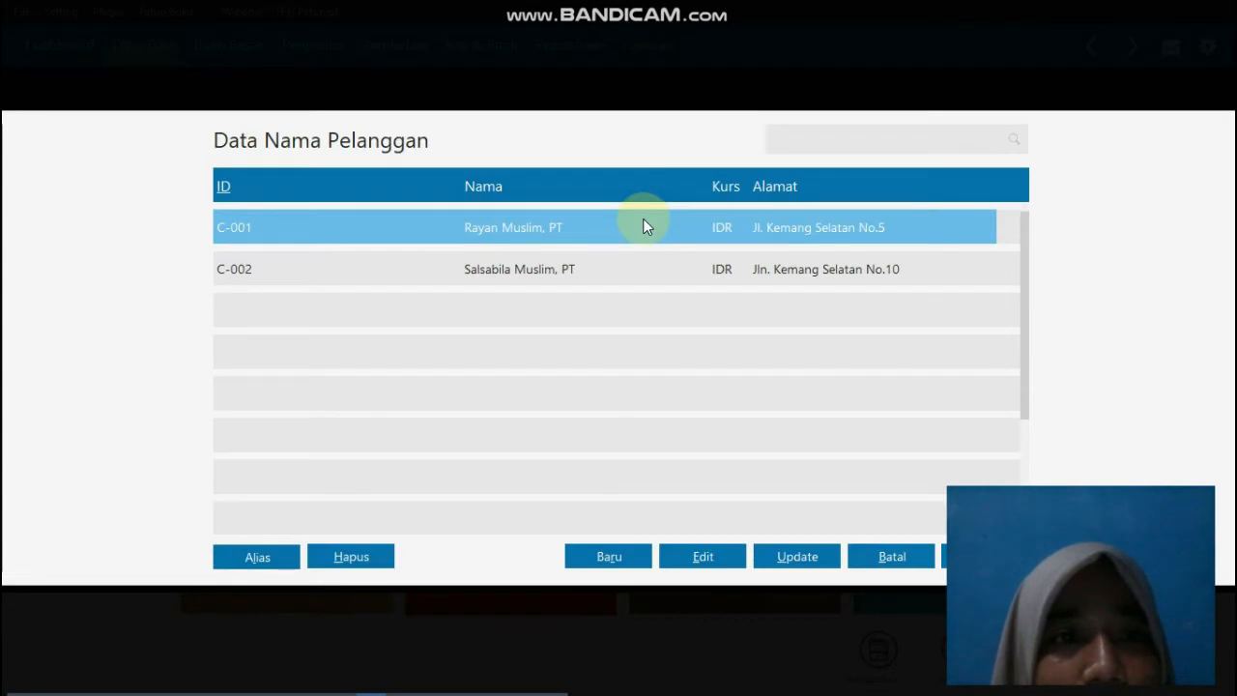
{"action": "double_click", "coordinate": [512, 229]}
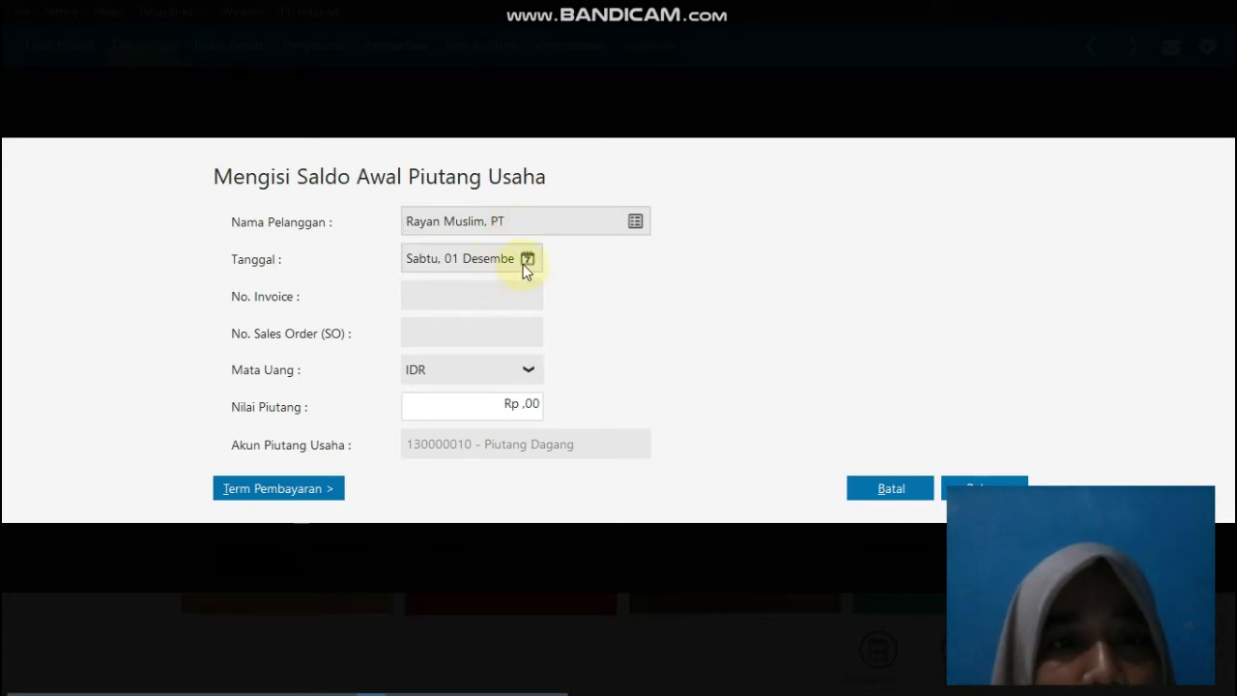
{"action": "left_click", "coordinate": [527, 261]}
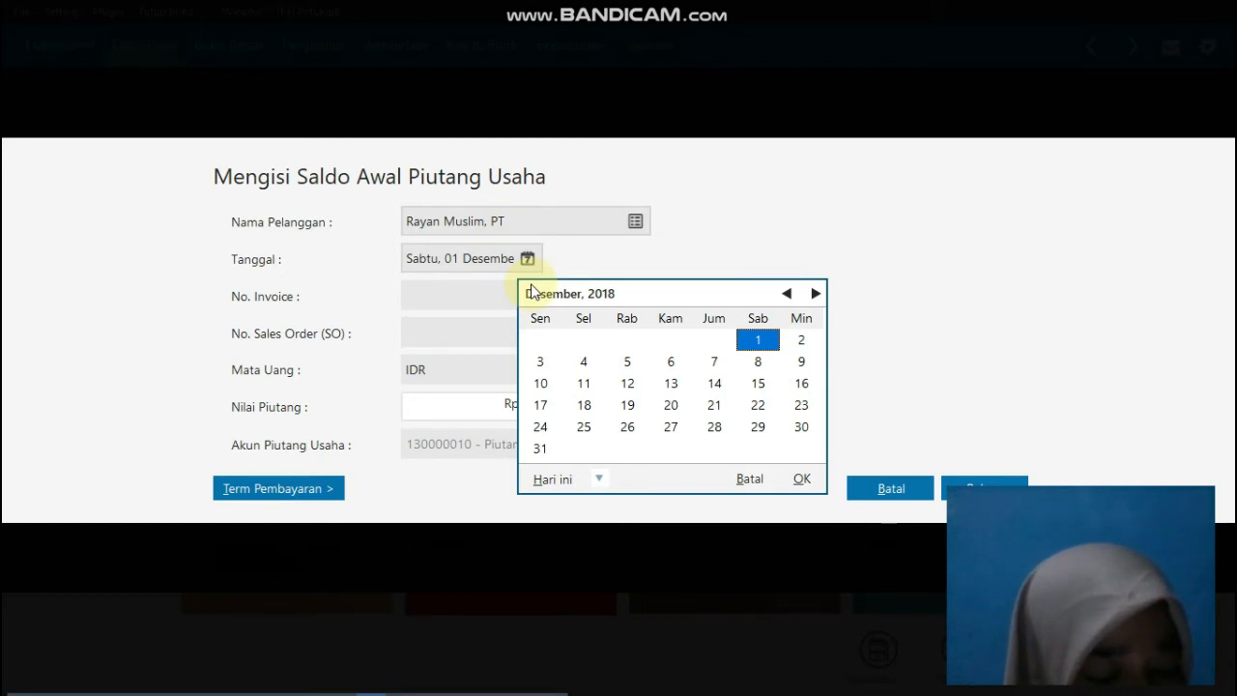
{"action": "left_click", "coordinate": [671, 427]}
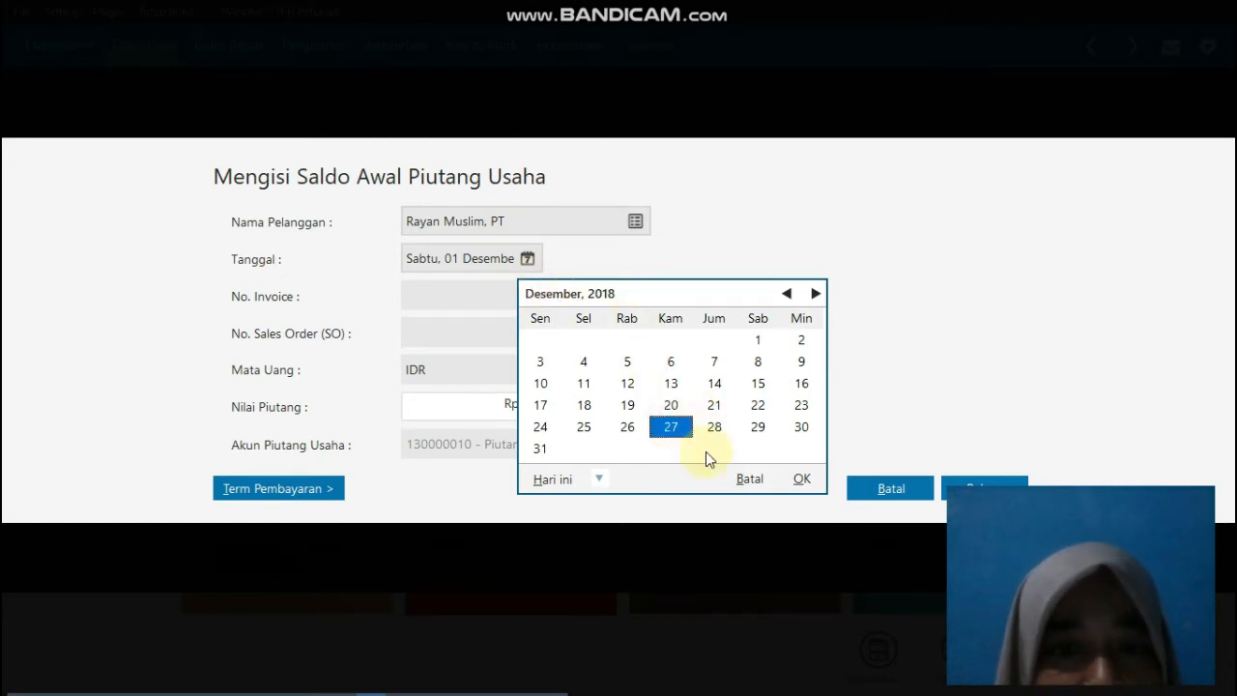
{"action": "left_click", "coordinate": [809, 486]}
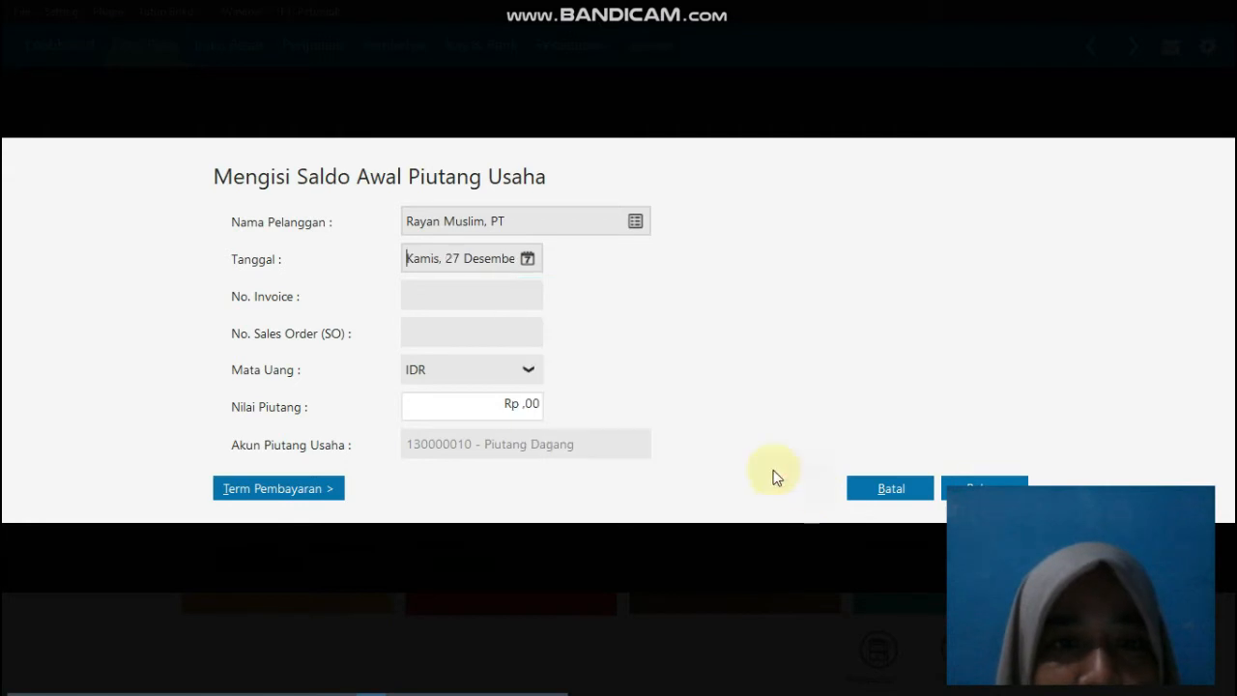
{"action": "left_click", "coordinate": [515, 300]}
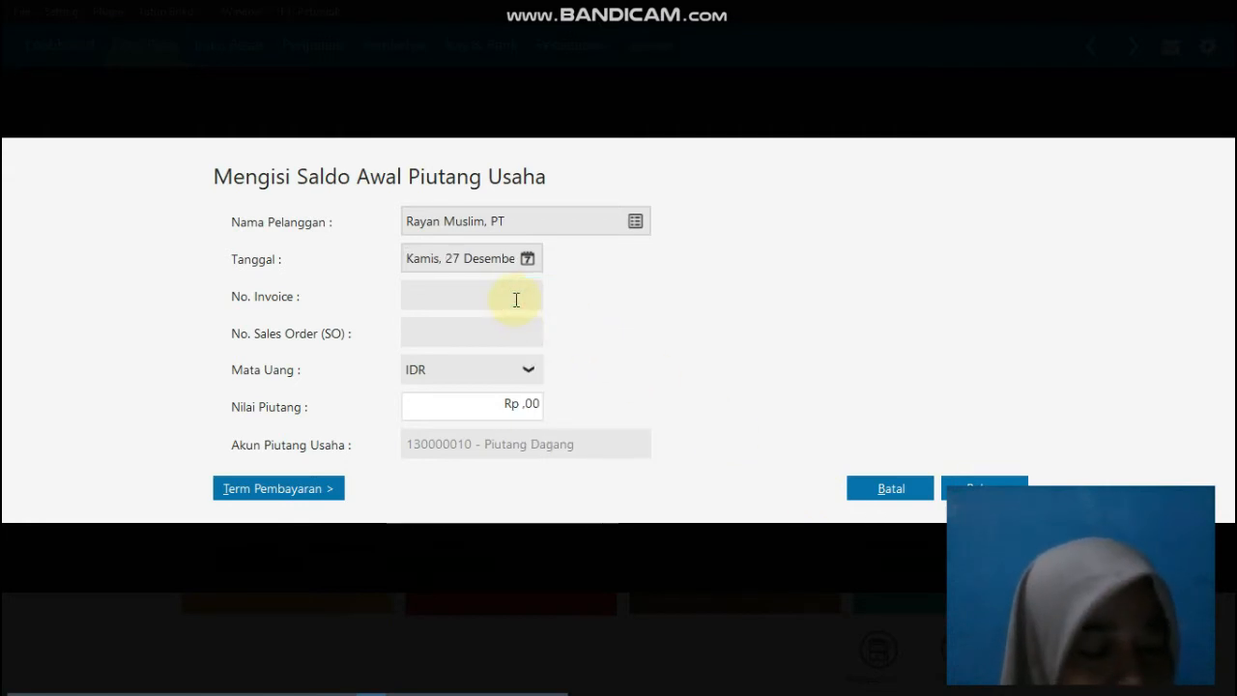
Step: Enter invoice number INV-01 and a receivable value (Nilai Piutang) of Rp 1.000.000 for Rayan Muslim, PT
{"action": "type", "text": "INV"}
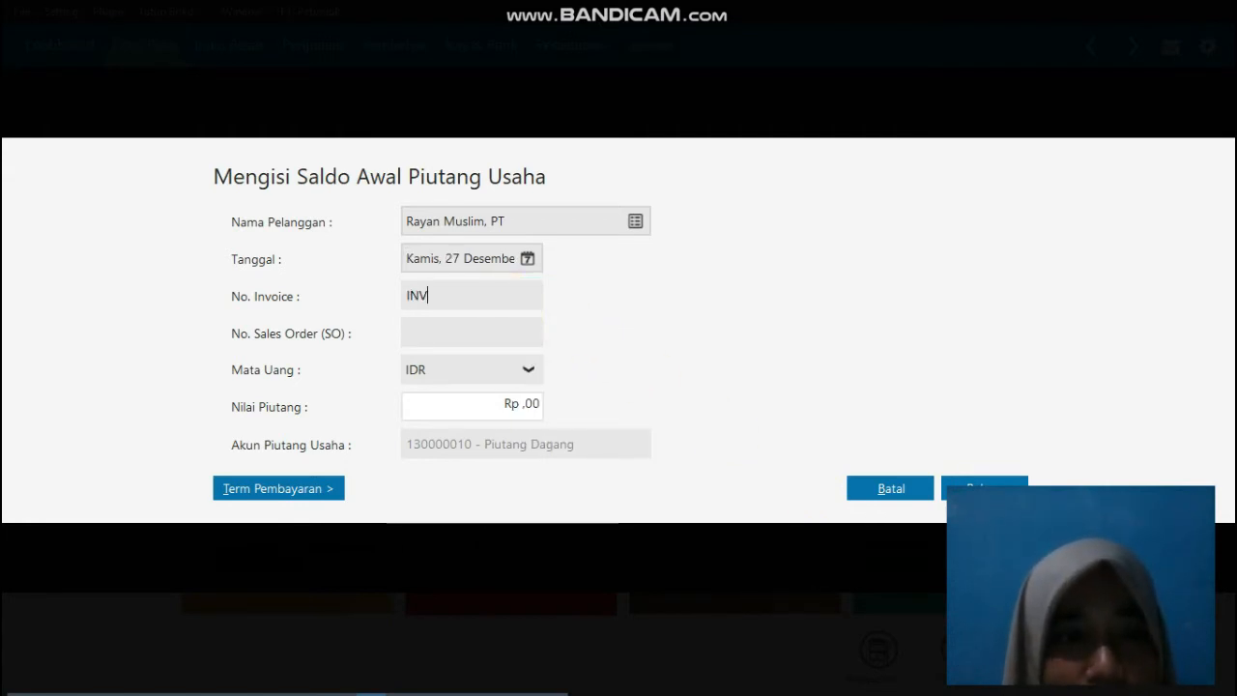
{"action": "type", "text": "-"}
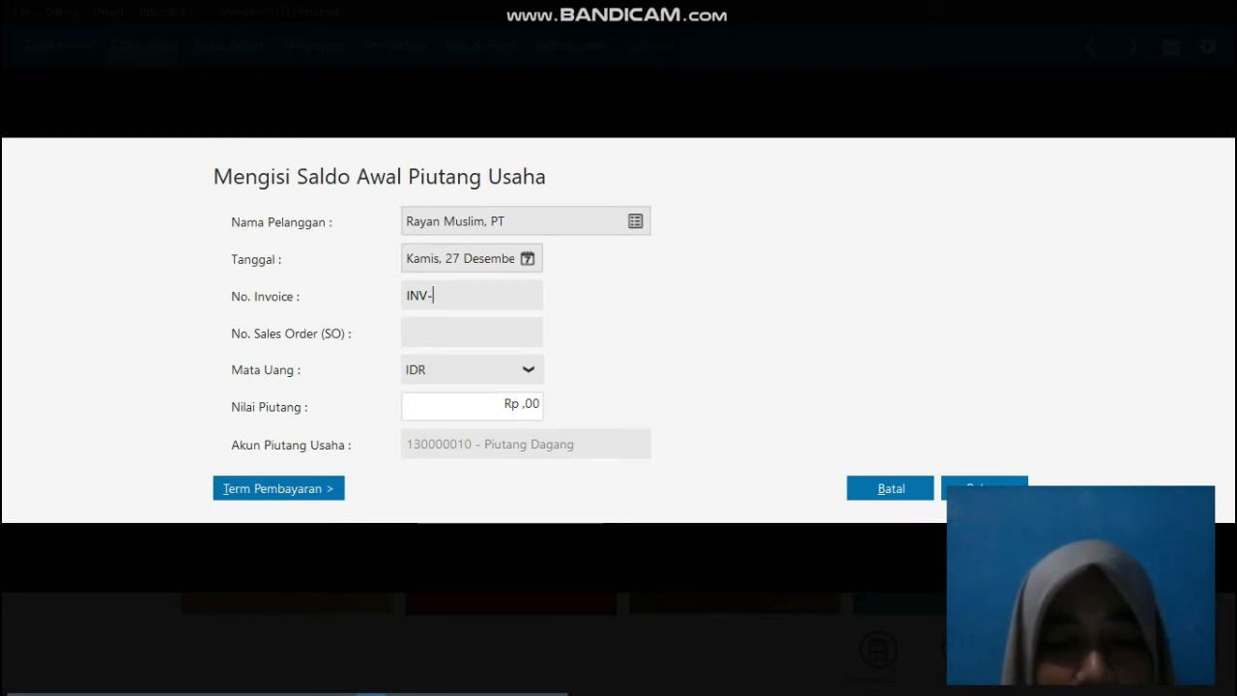
{"action": "type", "text": "01"}
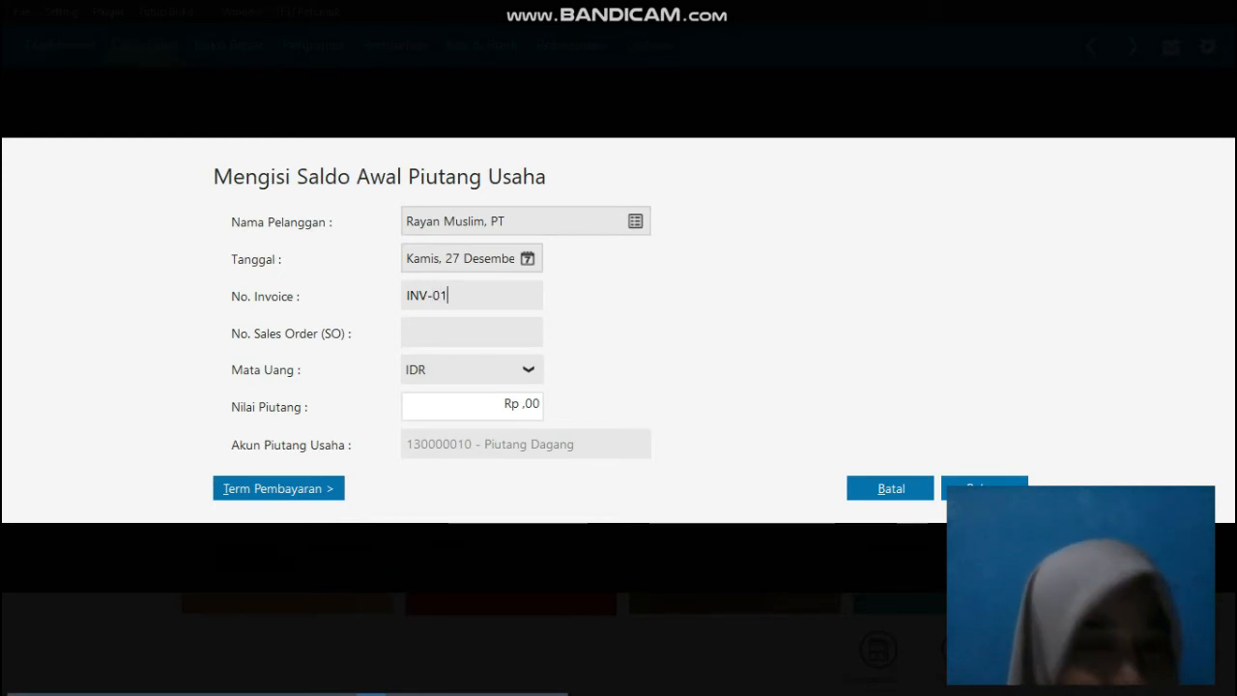
{"action": "left_click", "coordinate": [508, 341]}
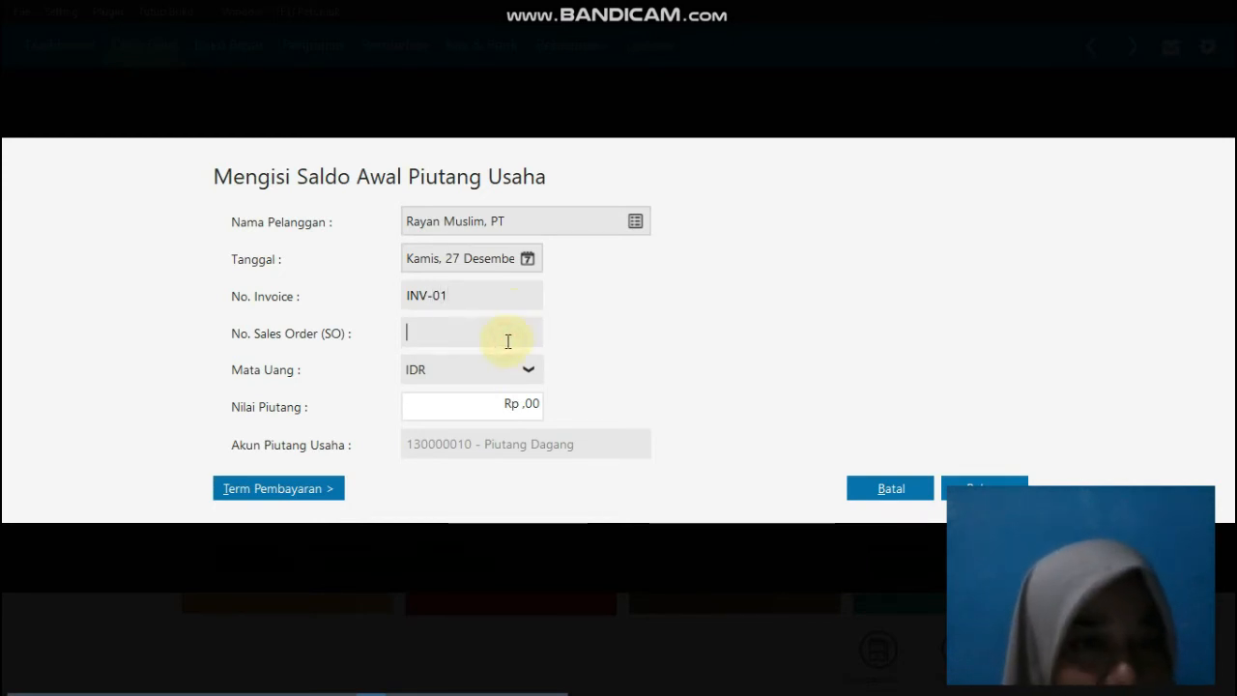
{"action": "left_click", "coordinate": [513, 406]}
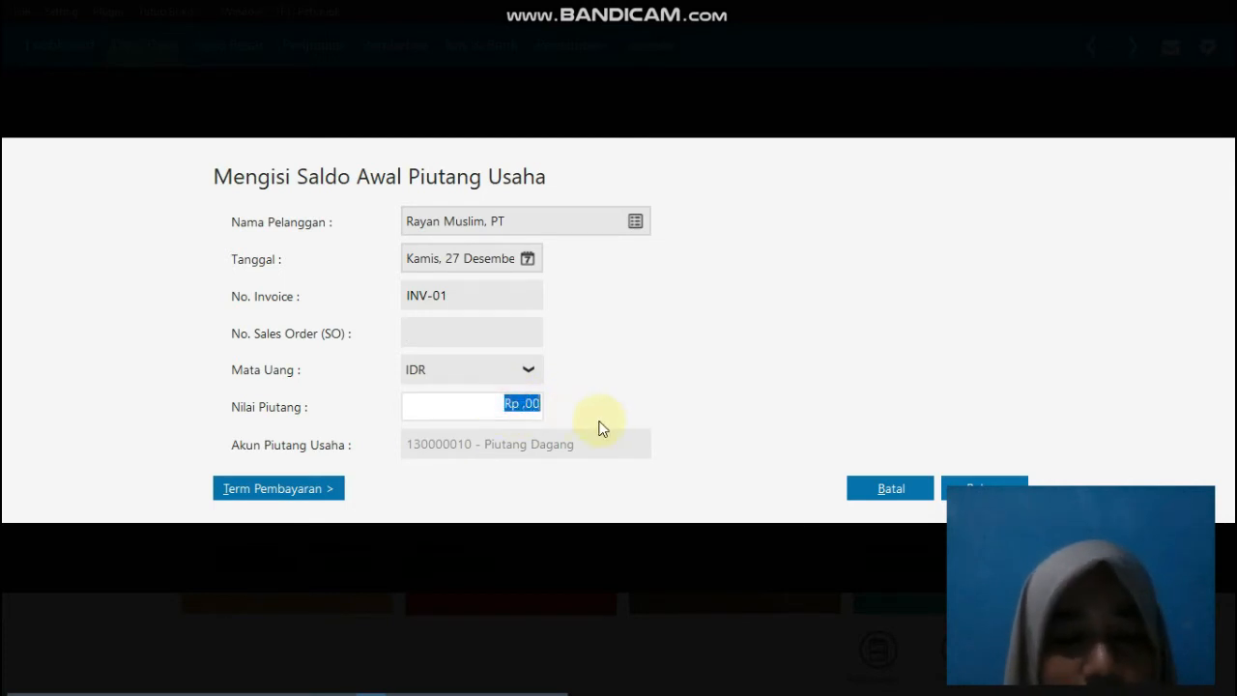
{"action": "type", "text": "1000000"}
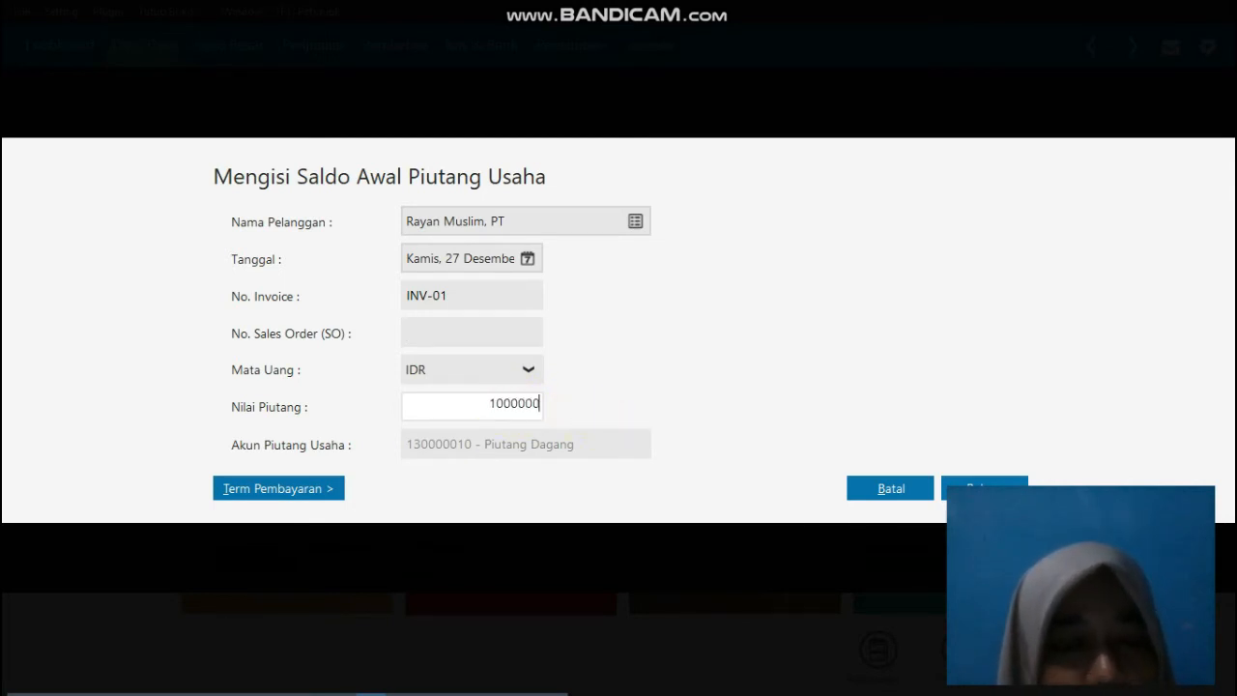
{"action": "key", "text": "Tab"}
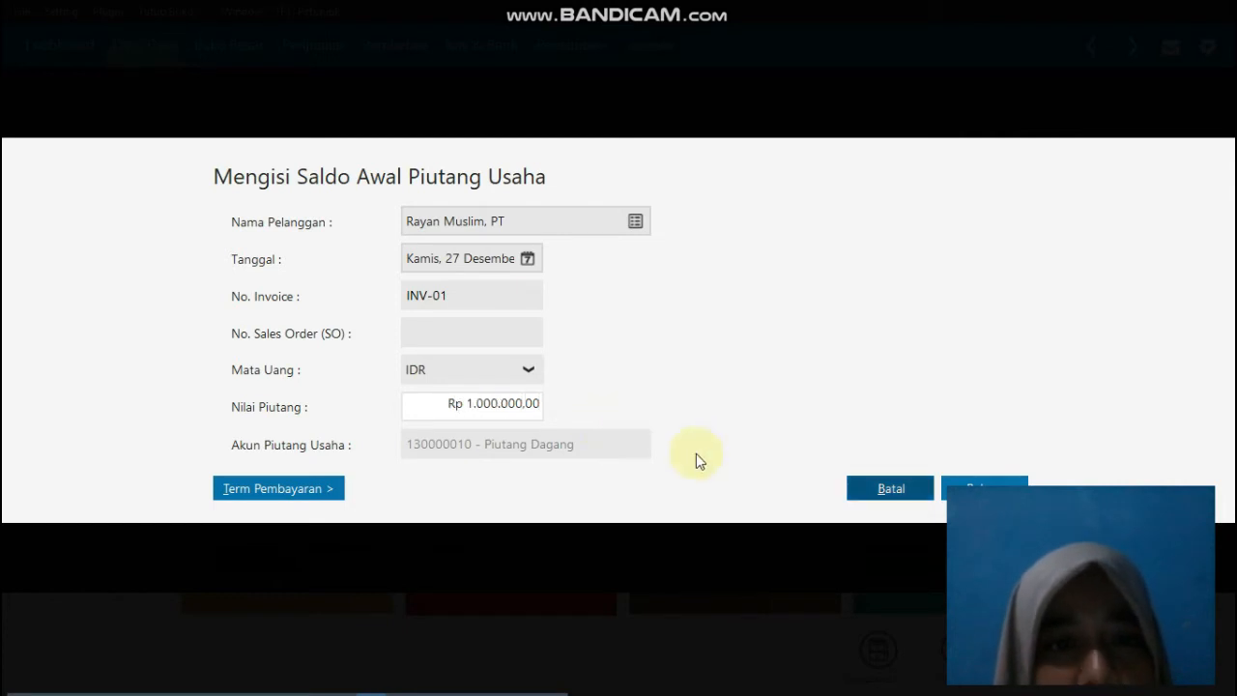
Step: Set INV-01's payment terms to 10 discount days, 30 due days and 2% early discount, and save the receivable
{"action": "left_click", "coordinate": [232, 489]}
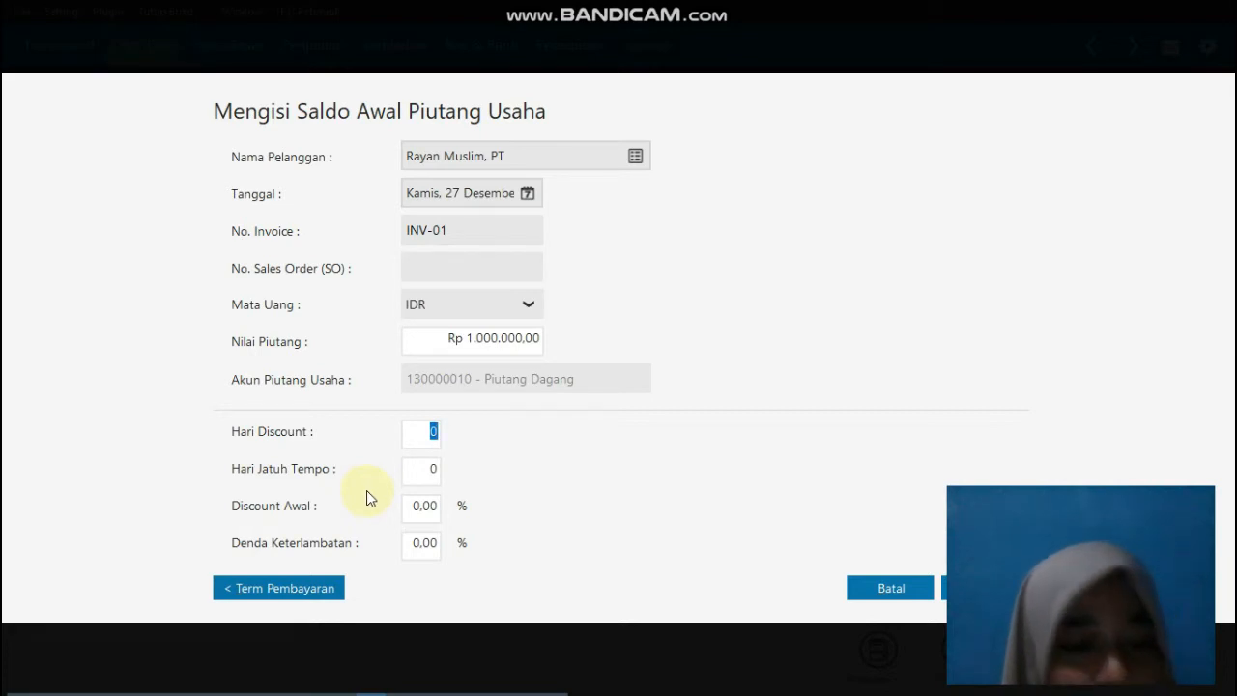
{"action": "type", "text": "10"}
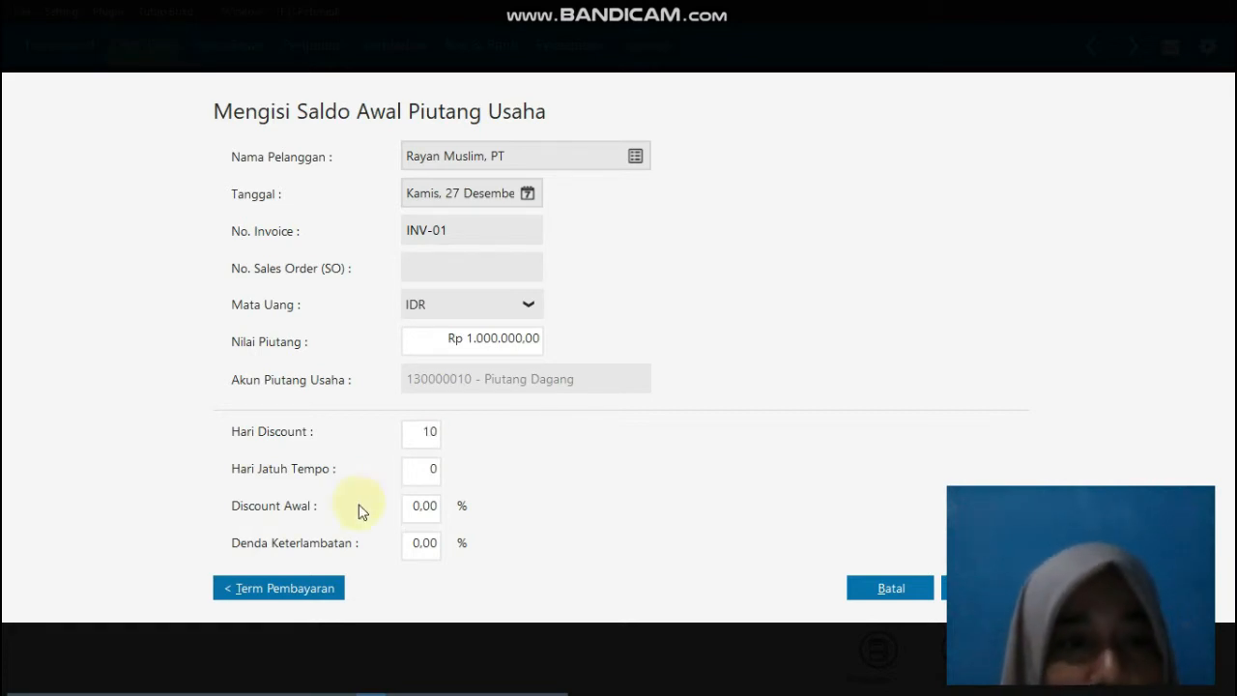
{"action": "left_click", "coordinate": [425, 469]}
{"action": "type", "text": "30"}
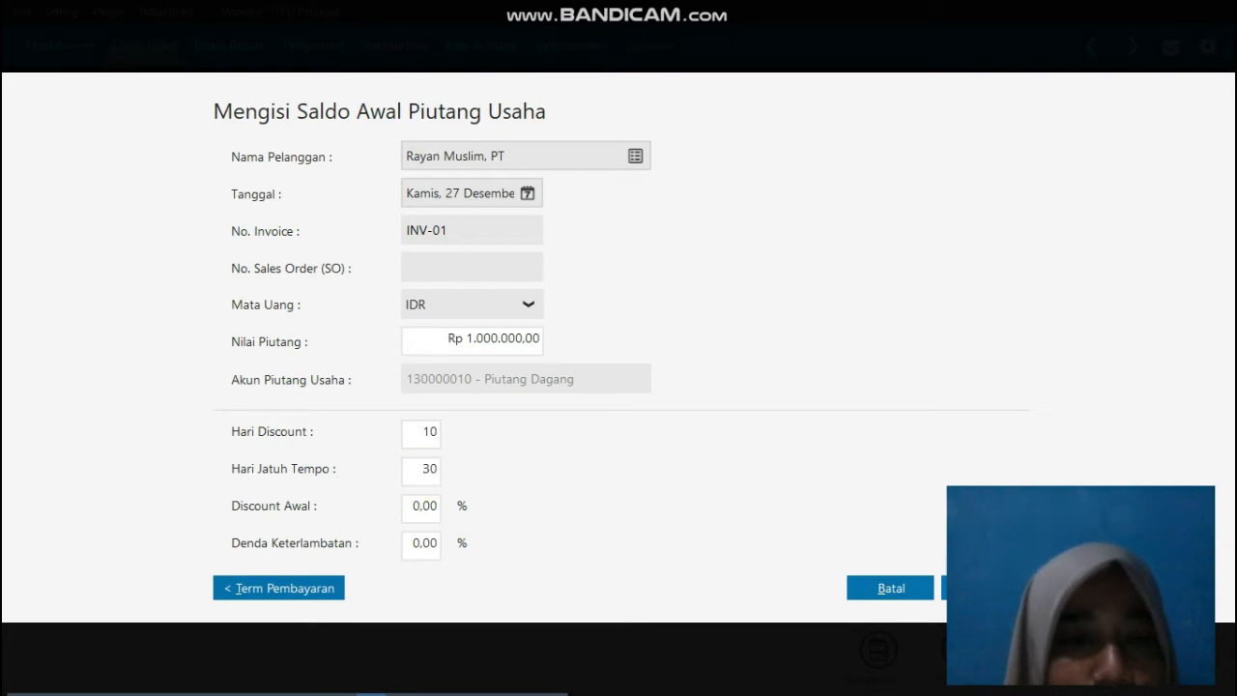
{"action": "left_click", "coordinate": [425, 505]}
{"action": "type", "text": "2"}
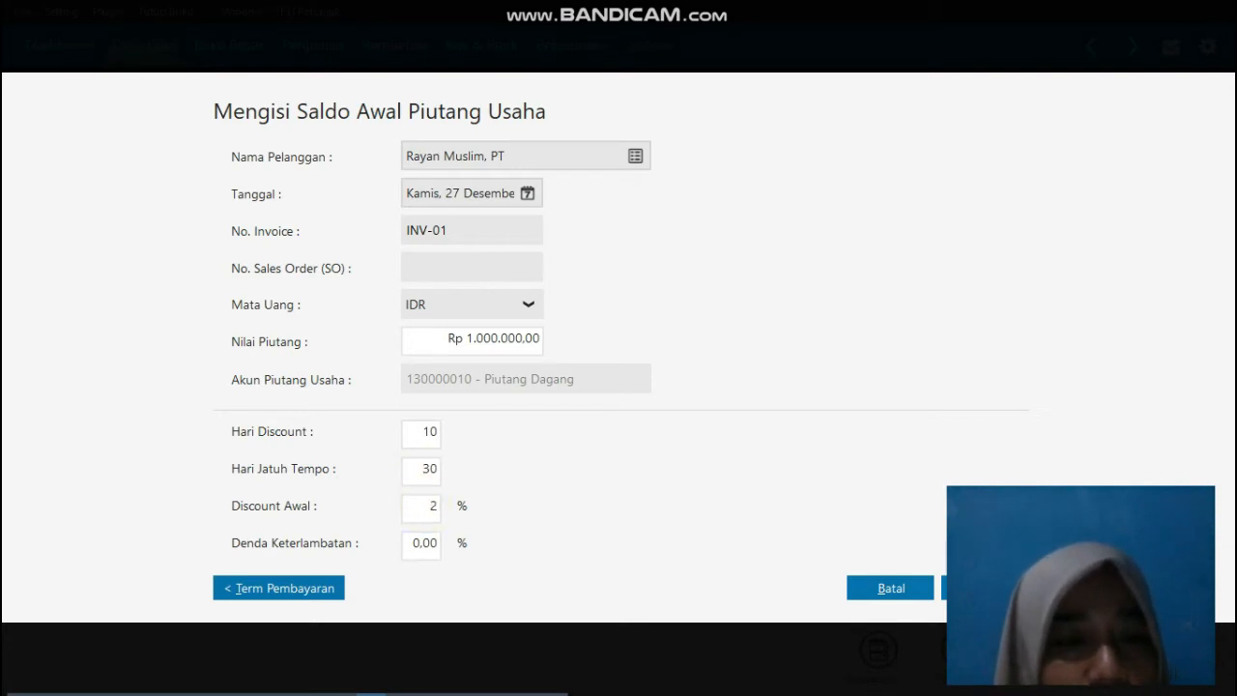
{"action": "left_click", "coordinate": [439, 546]}
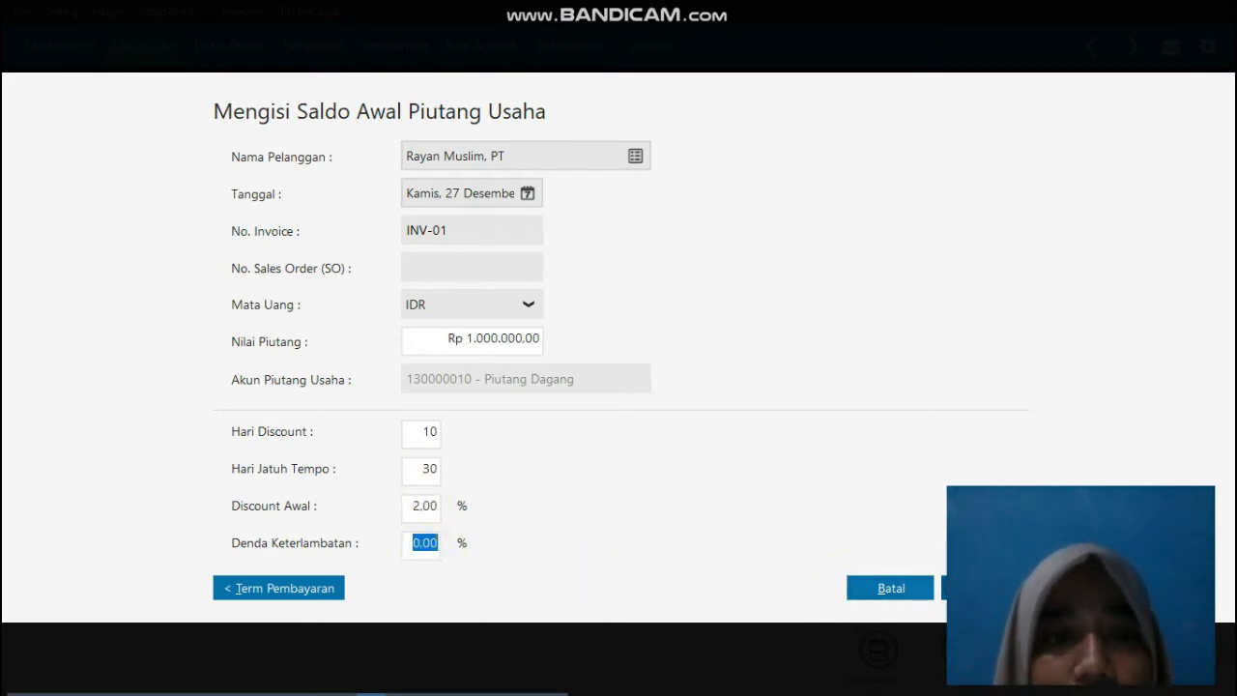
{"action": "left_click", "coordinate": [981, 588]}
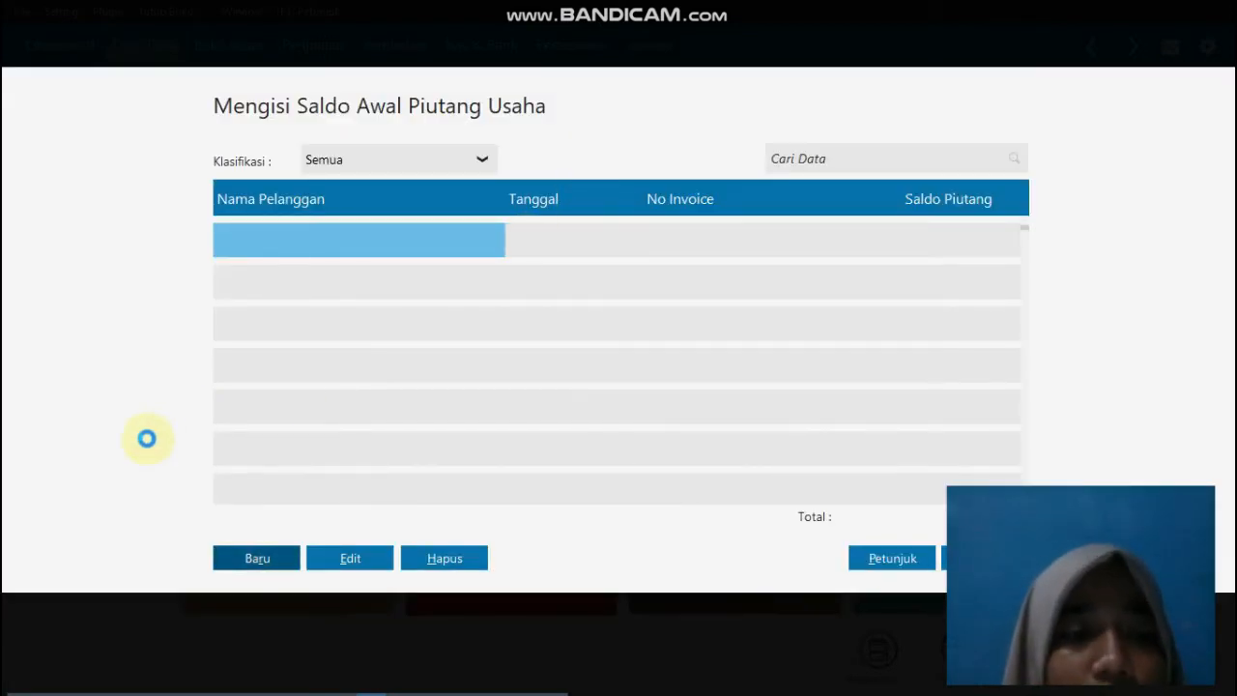
Step: Start another receivables opening balance for Rayan Muslim, PT, dated 31 December 2018
{"action": "left_click", "coordinate": [253, 557]}
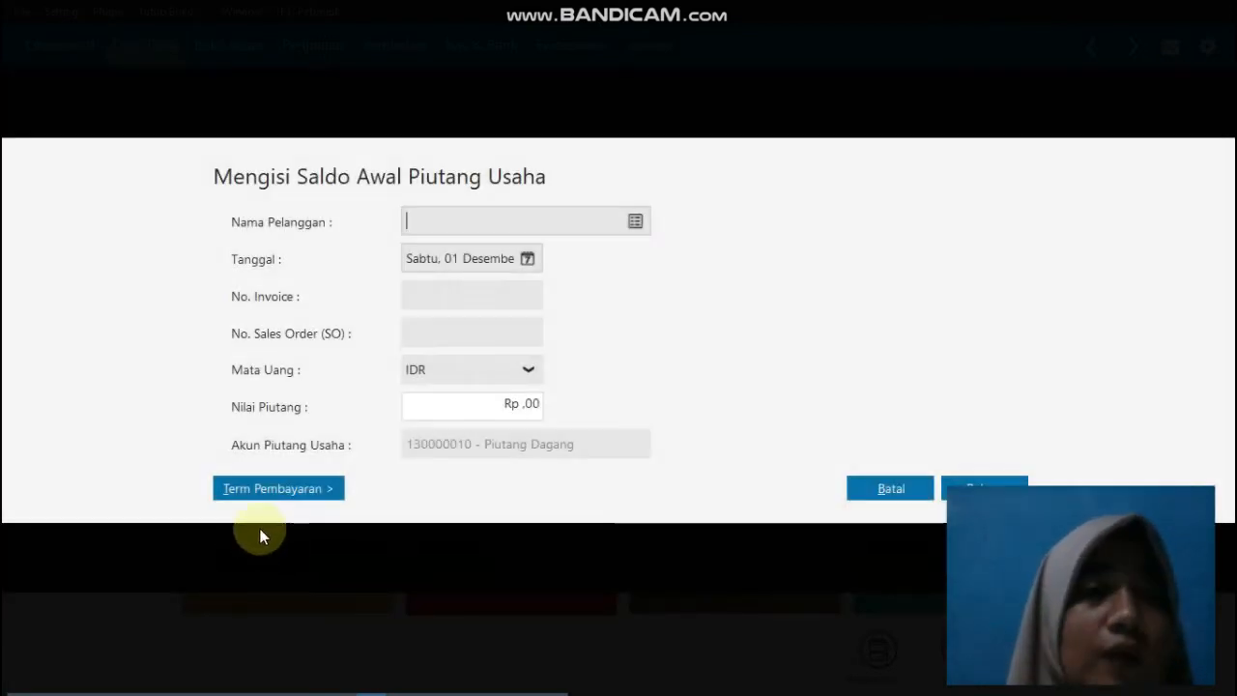
{"action": "left_click", "coordinate": [633, 220]}
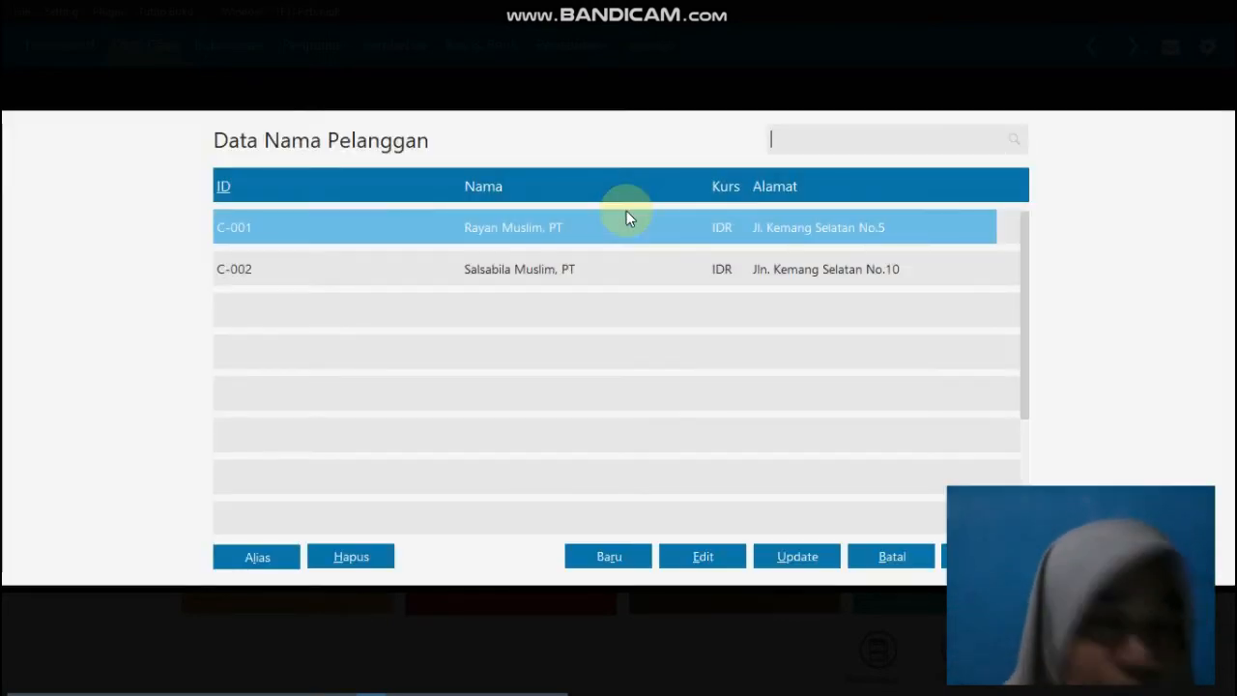
{"action": "double_click", "coordinate": [485, 234]}
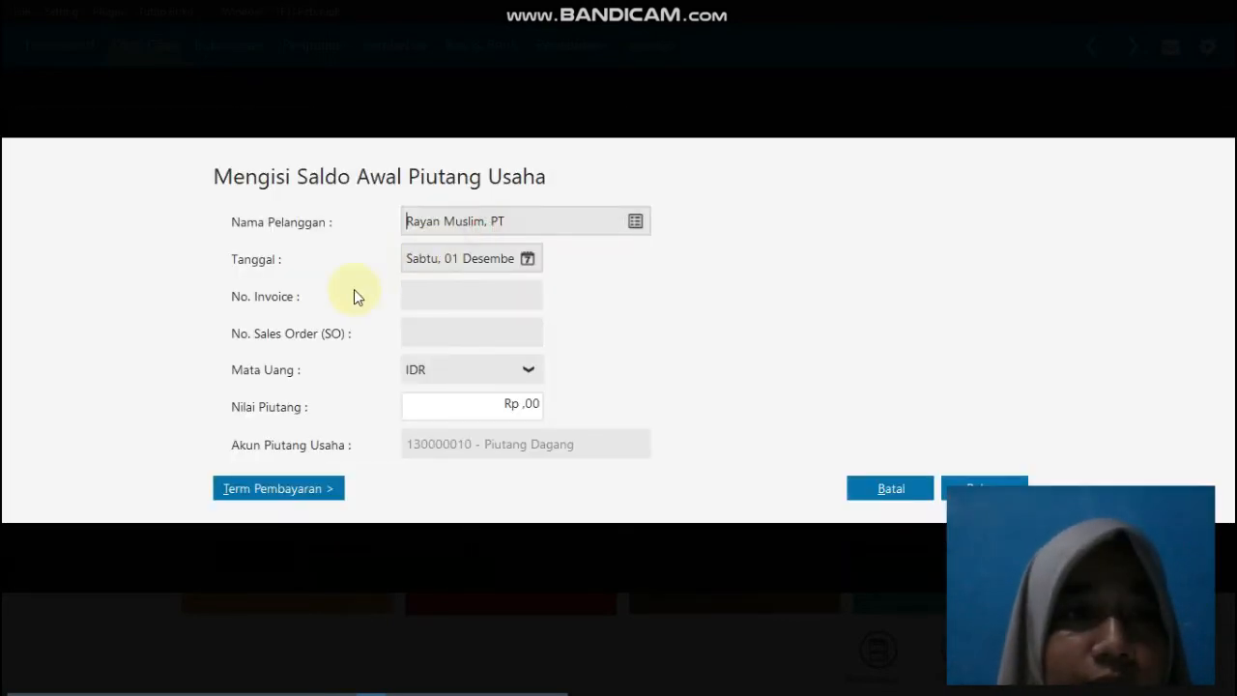
{"action": "left_click", "coordinate": [529, 259]}
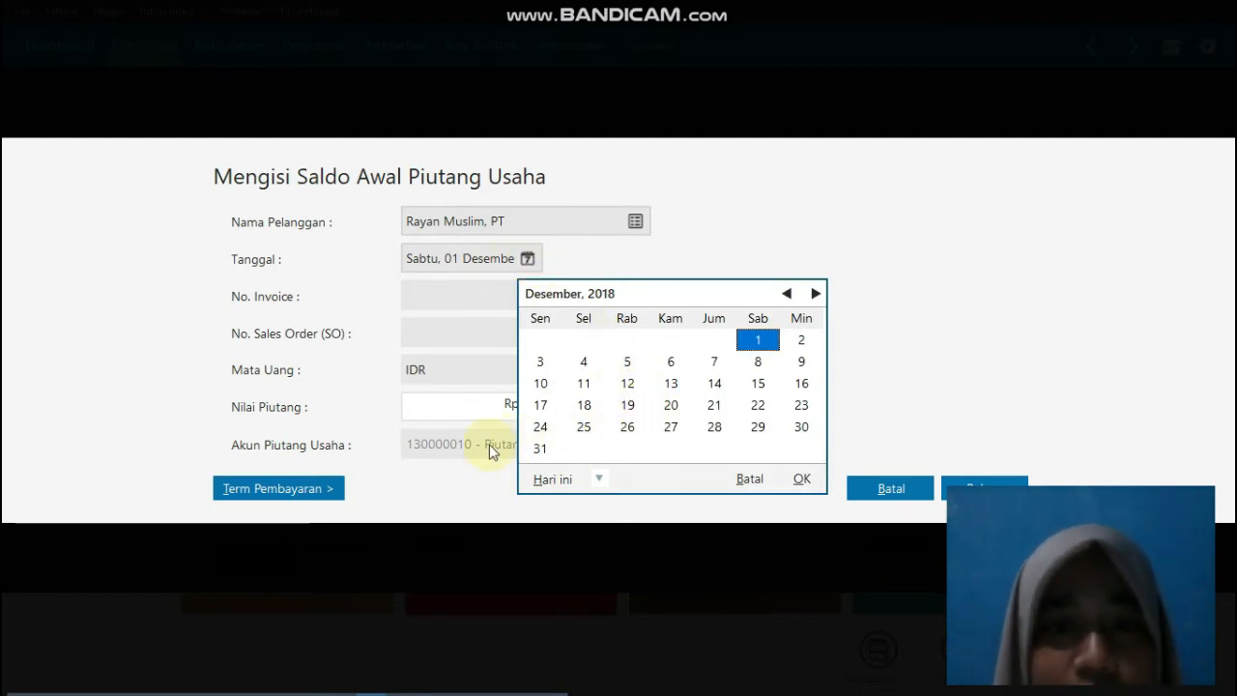
{"action": "left_click", "coordinate": [540, 448]}
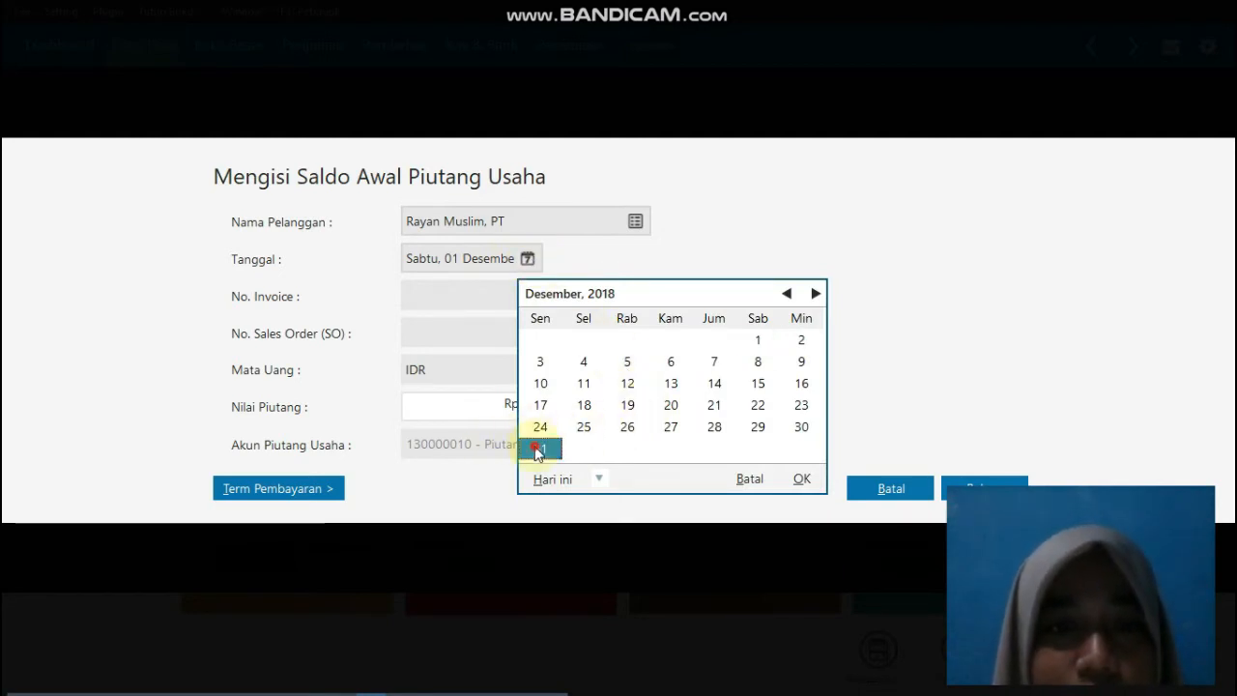
{"action": "left_click", "coordinate": [799, 479]}
Step: Enter invoice number INV-02 and a receivable value of Rp 2.000.000 for the second Rayan Muslim, PT entry
{"action": "left_click", "coordinate": [432, 298]}
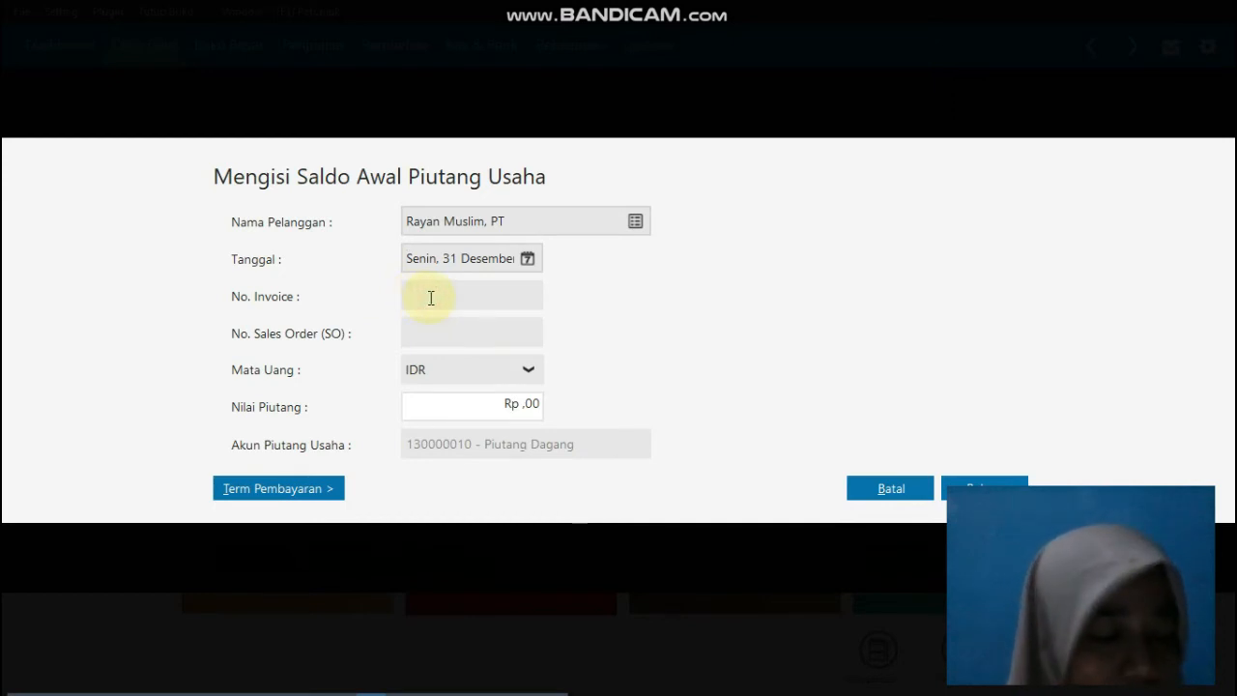
{"action": "type", "text": "INV"}
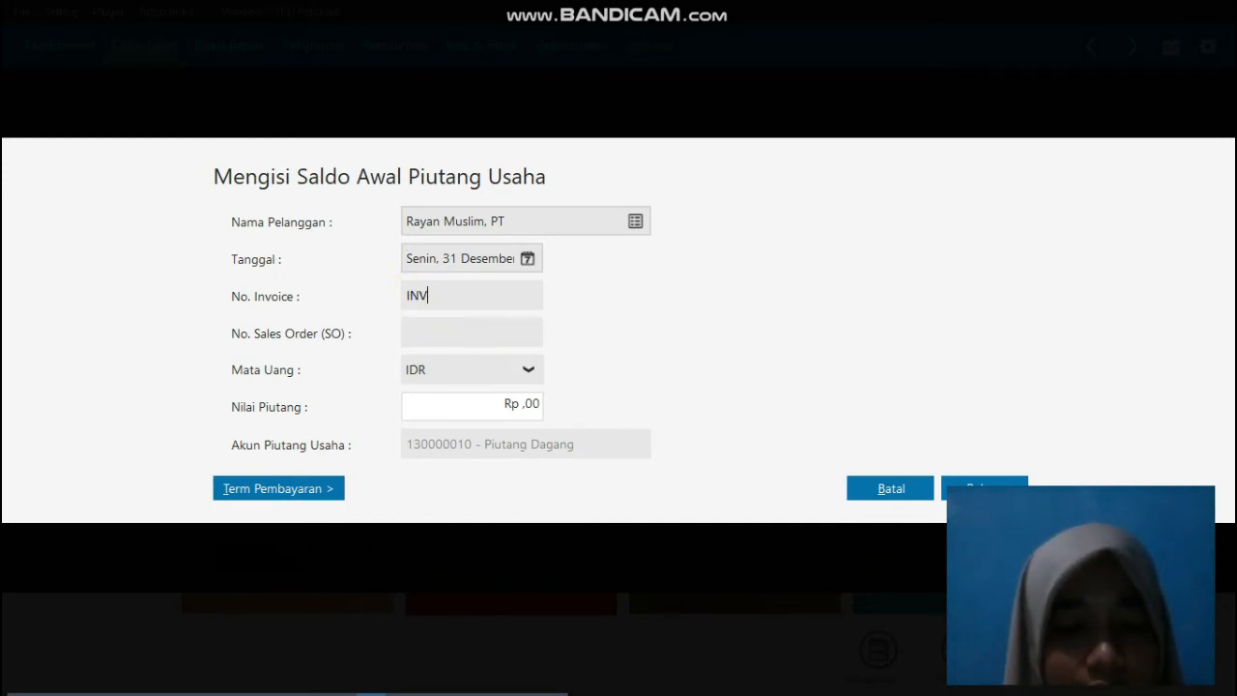
{"action": "type", "text": "-02"}
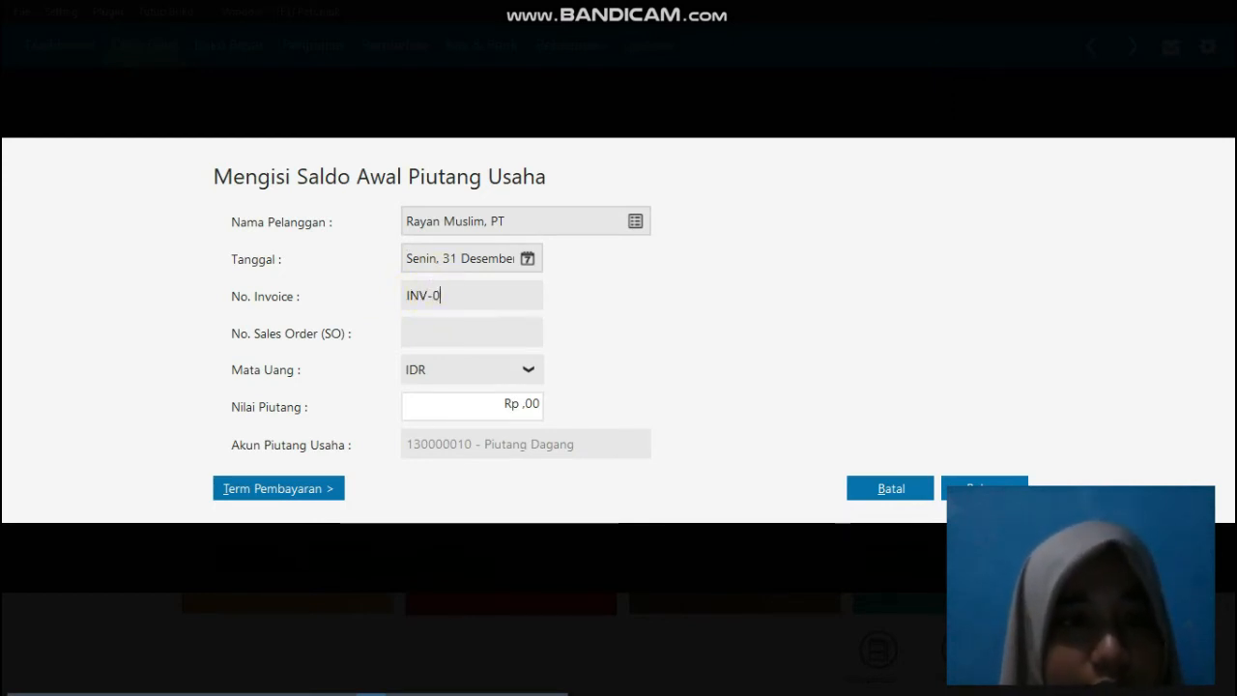
{"action": "left_click", "coordinate": [442, 331]}
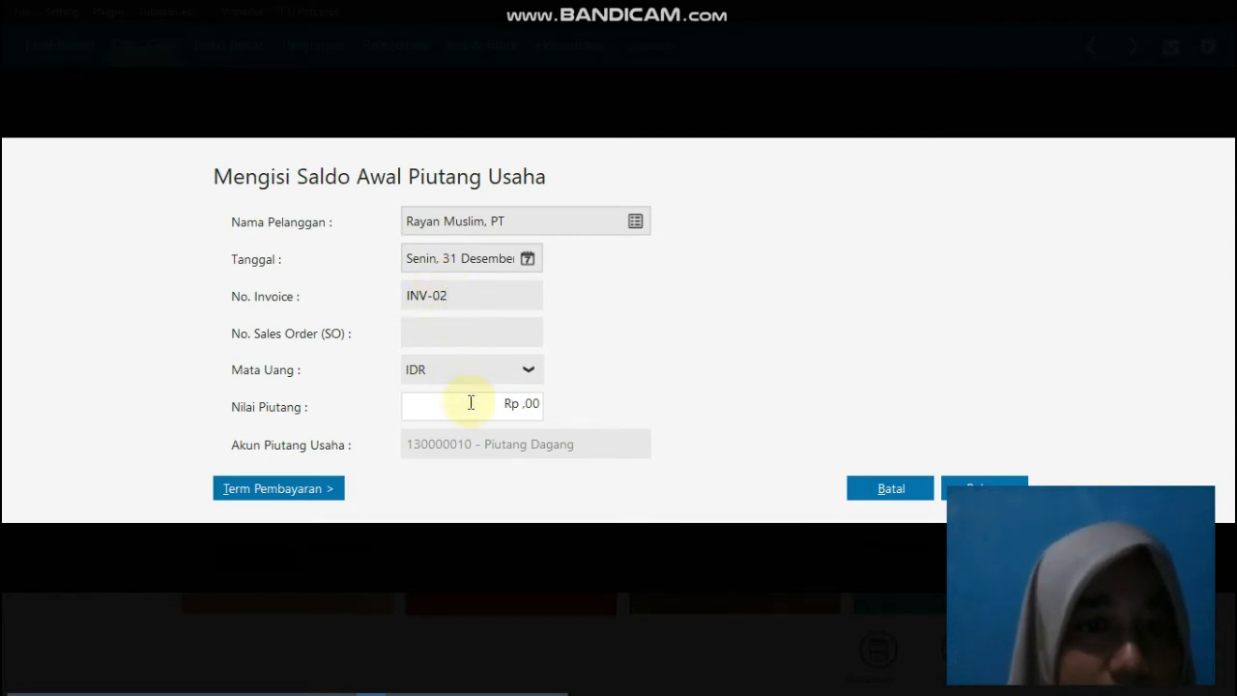
{"action": "left_click", "coordinate": [517, 403]}
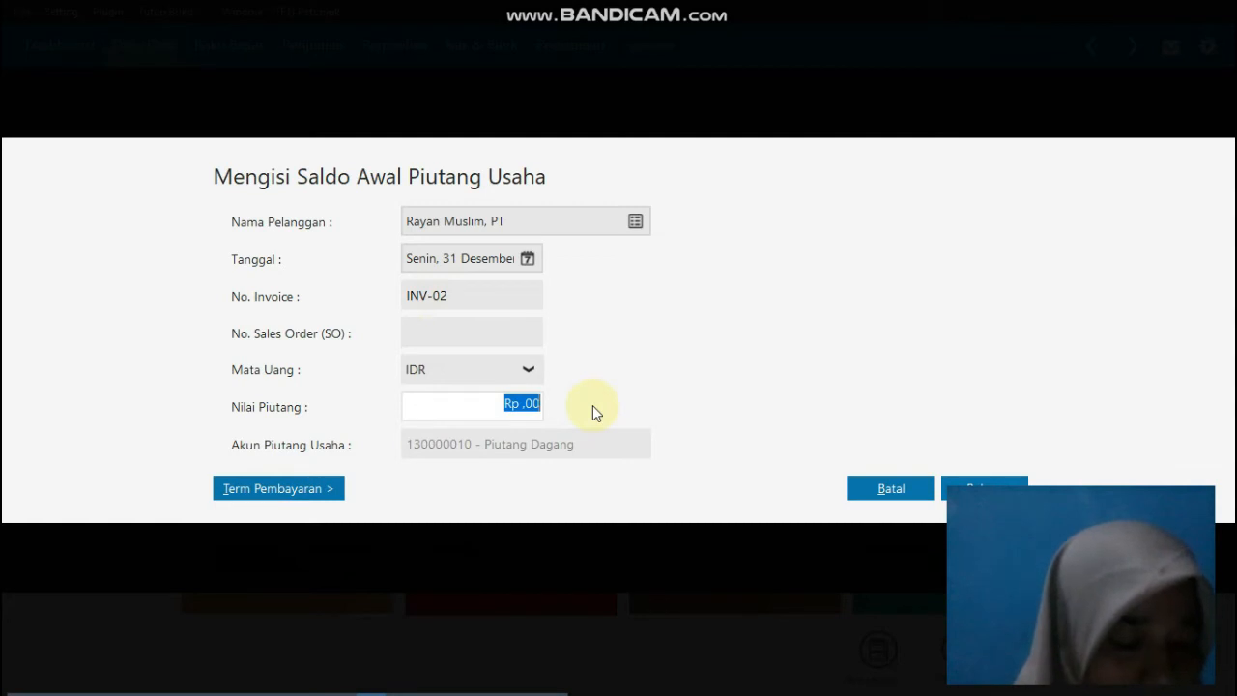
{"action": "type", "text": "2000"}
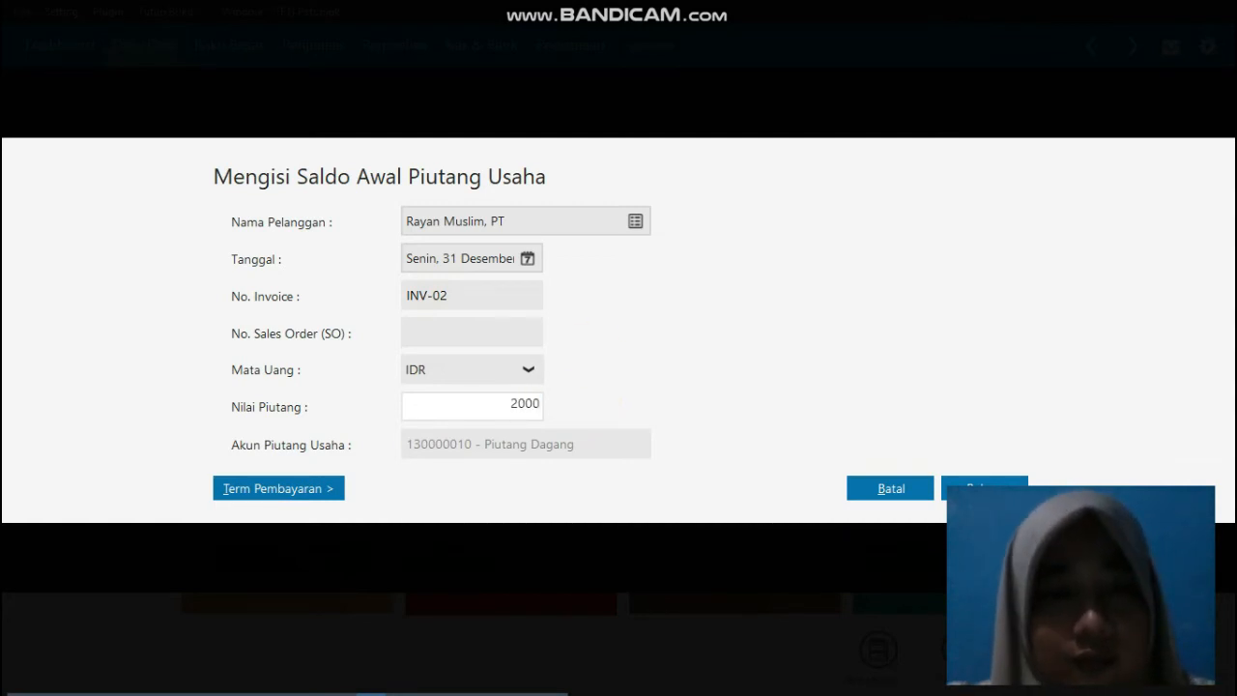
{"action": "type", "text": "000"}
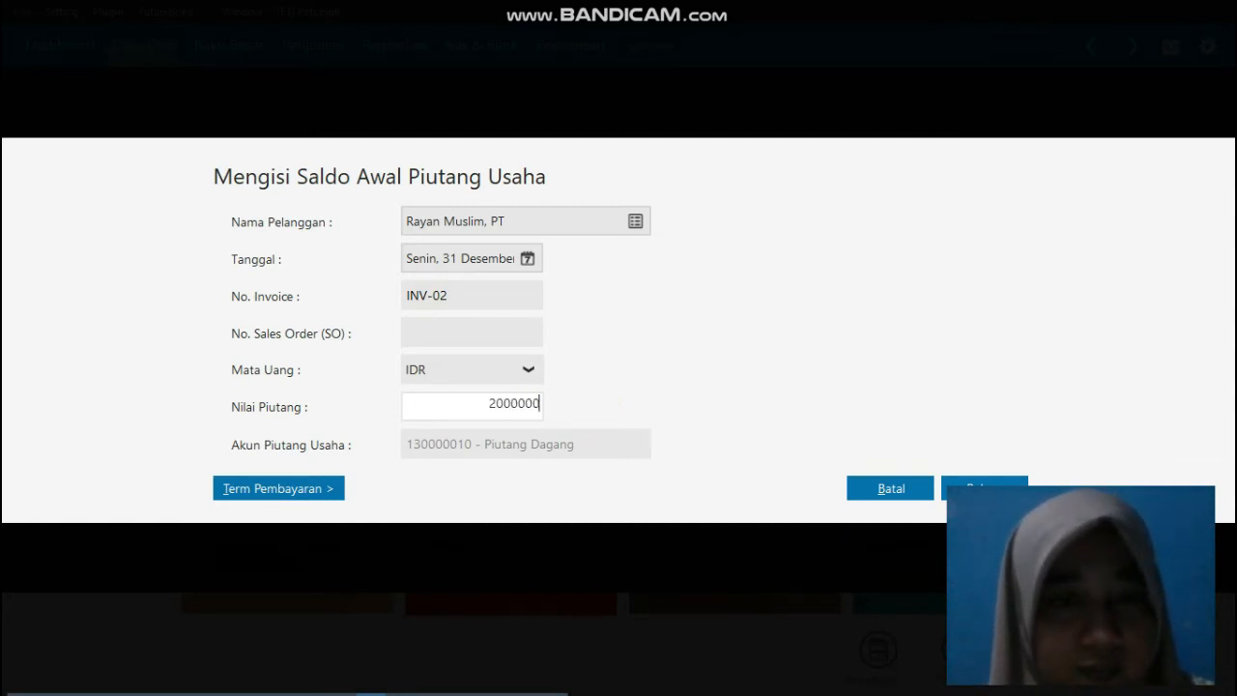
{"action": "left_click", "coordinate": [602, 380]}
Step: Set INV-02's payment terms to 10 discount days, 30 due days and 2% early discount, and save the receivable
{"action": "left_click", "coordinate": [288, 488]}
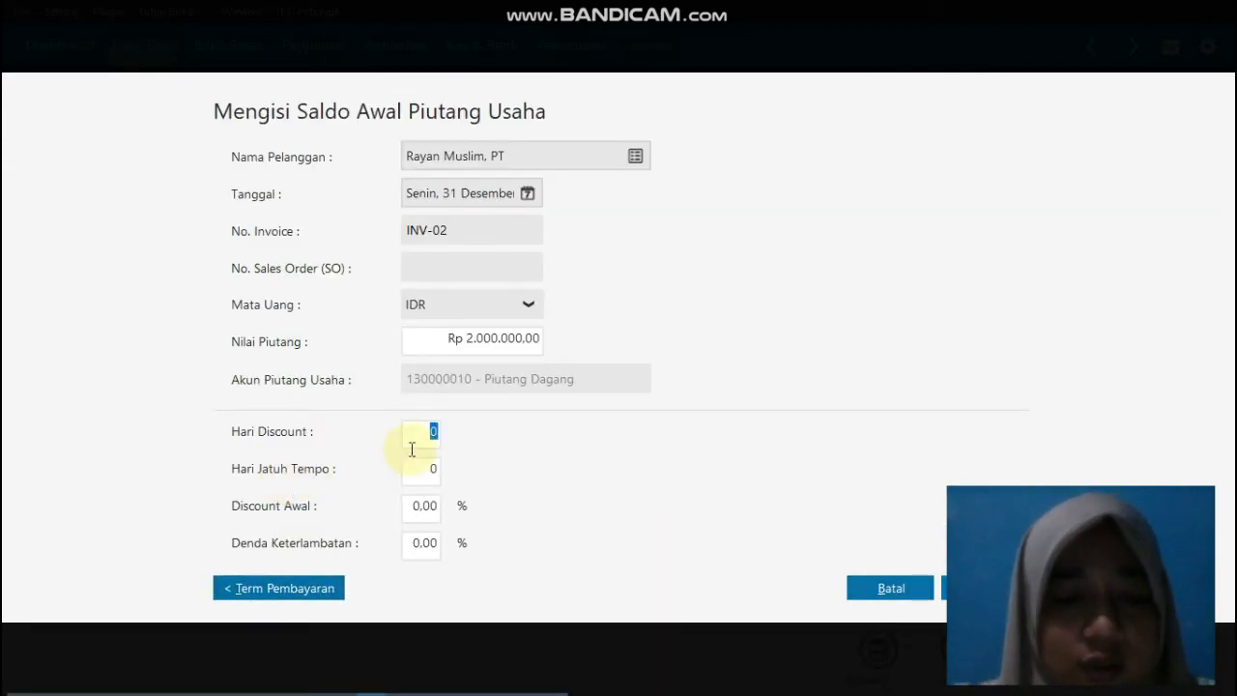
{"action": "type", "text": "10"}
{"action": "key", "text": "Tab"}
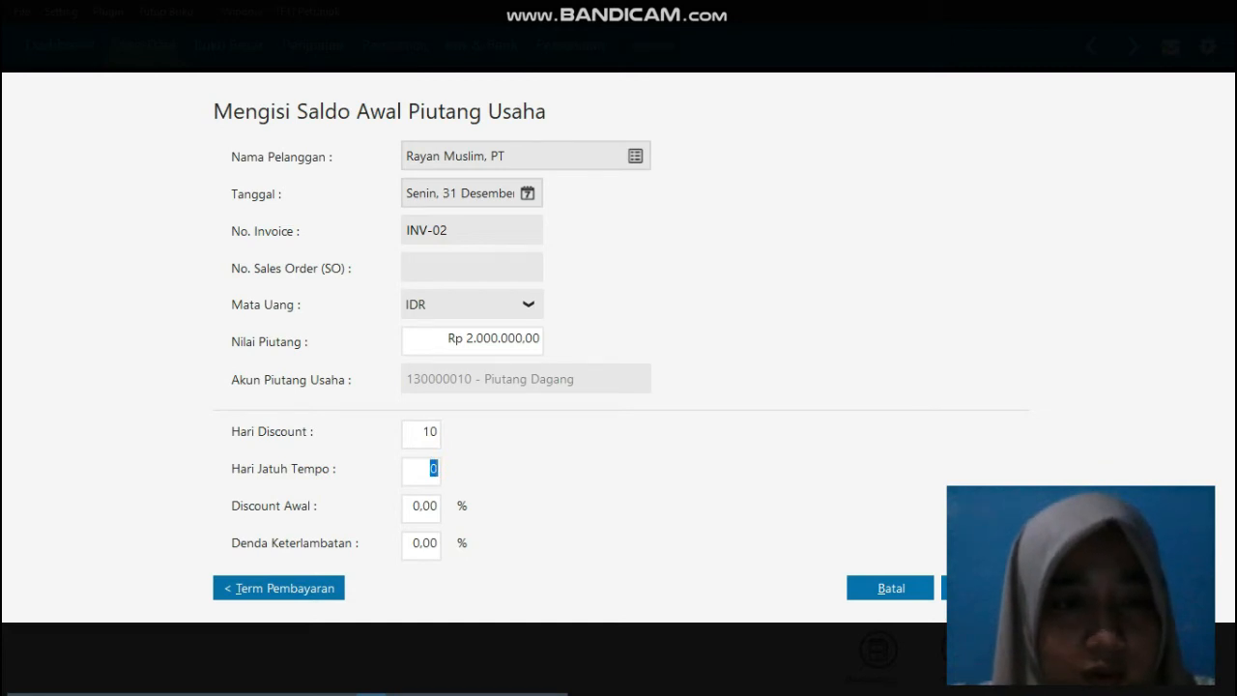
{"action": "type", "text": "30"}
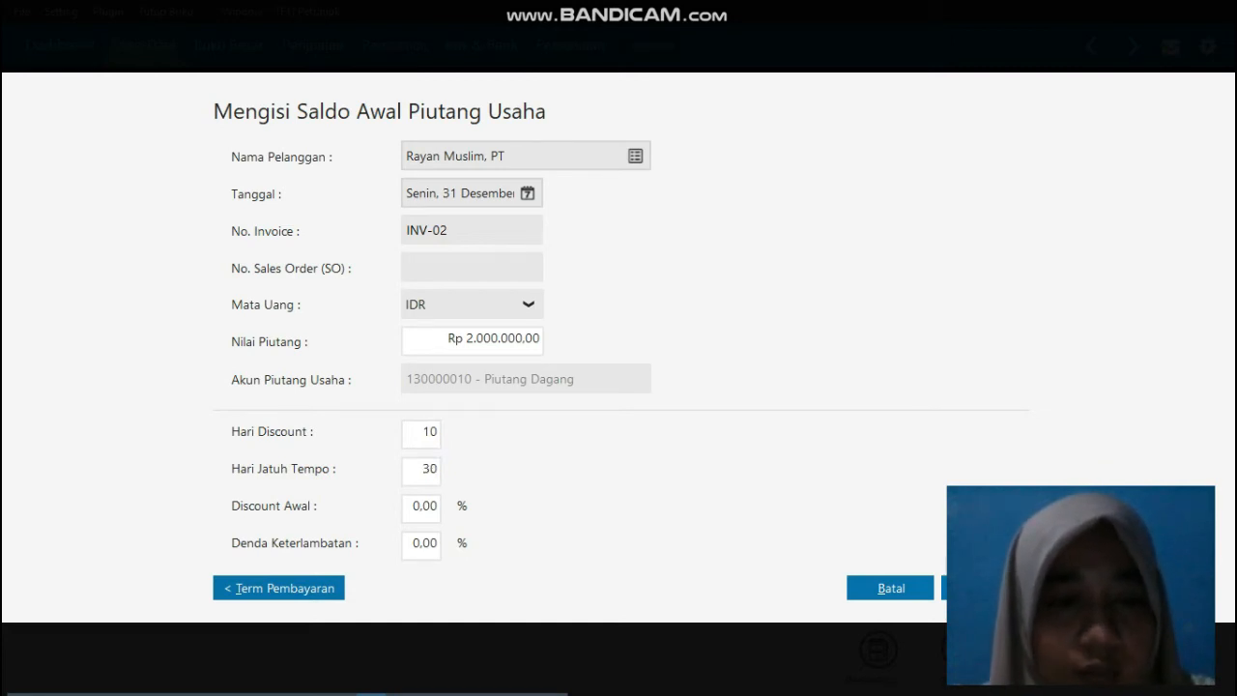
{"action": "key", "text": "Tab"}
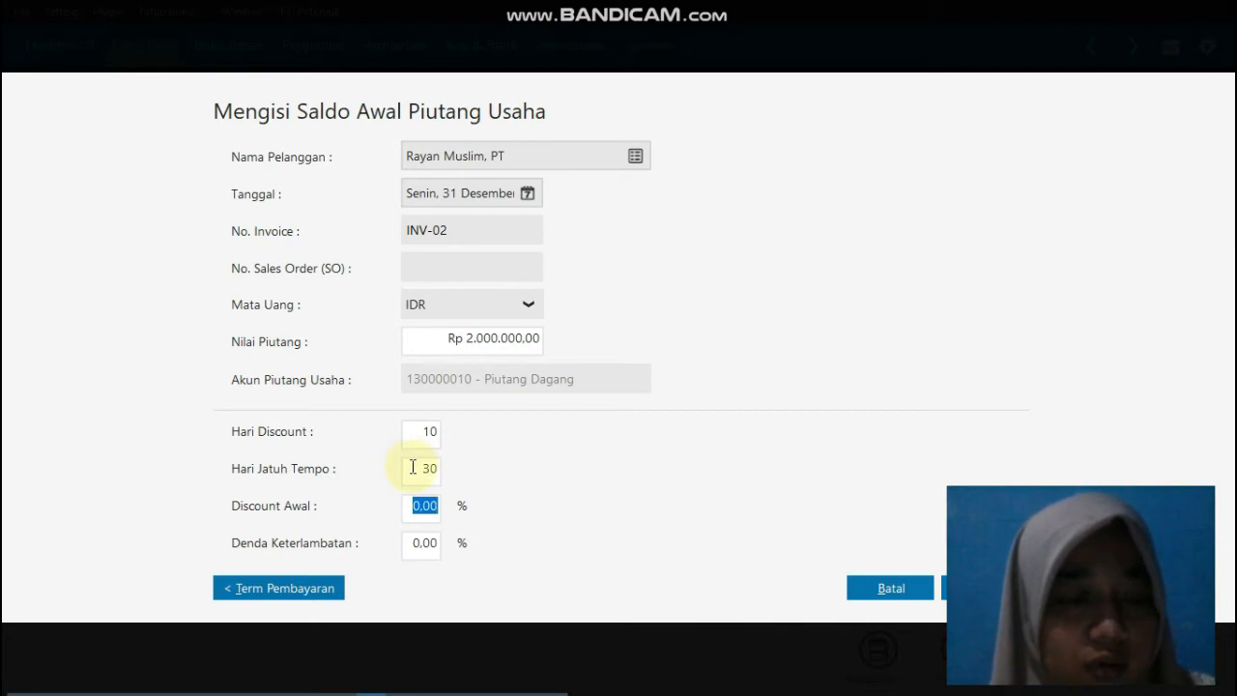
{"action": "type", "text": "2"}
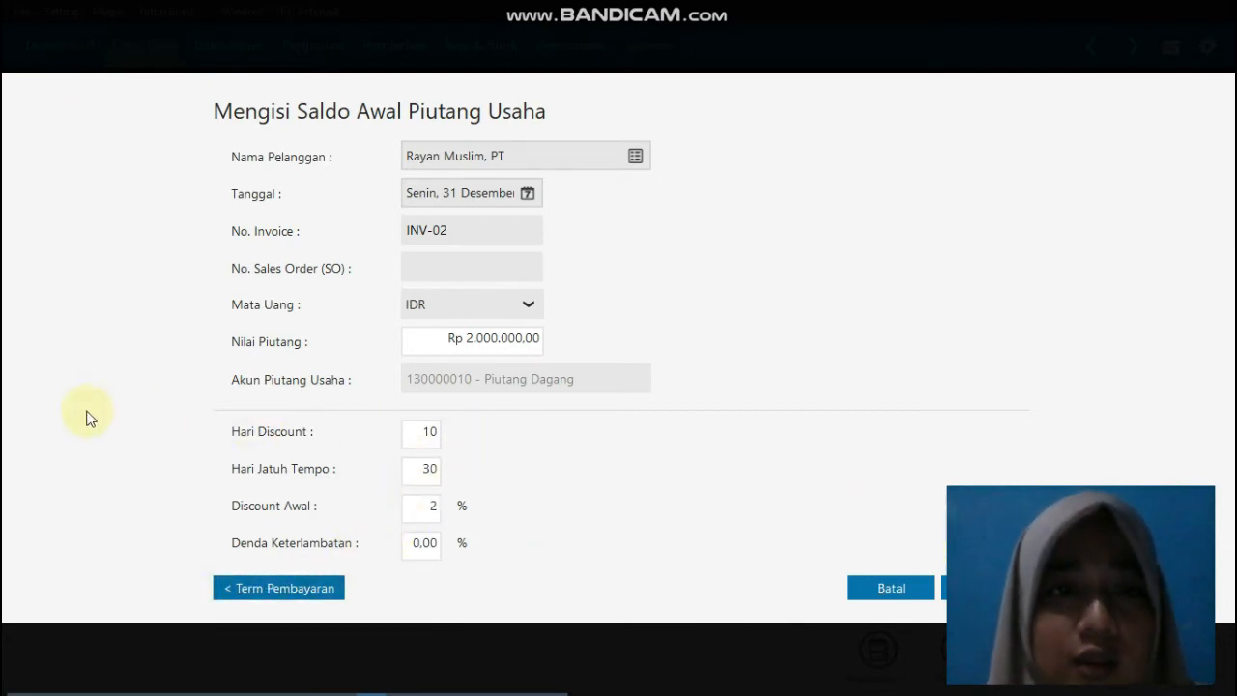
{"action": "left_click", "coordinate": [985, 588]}
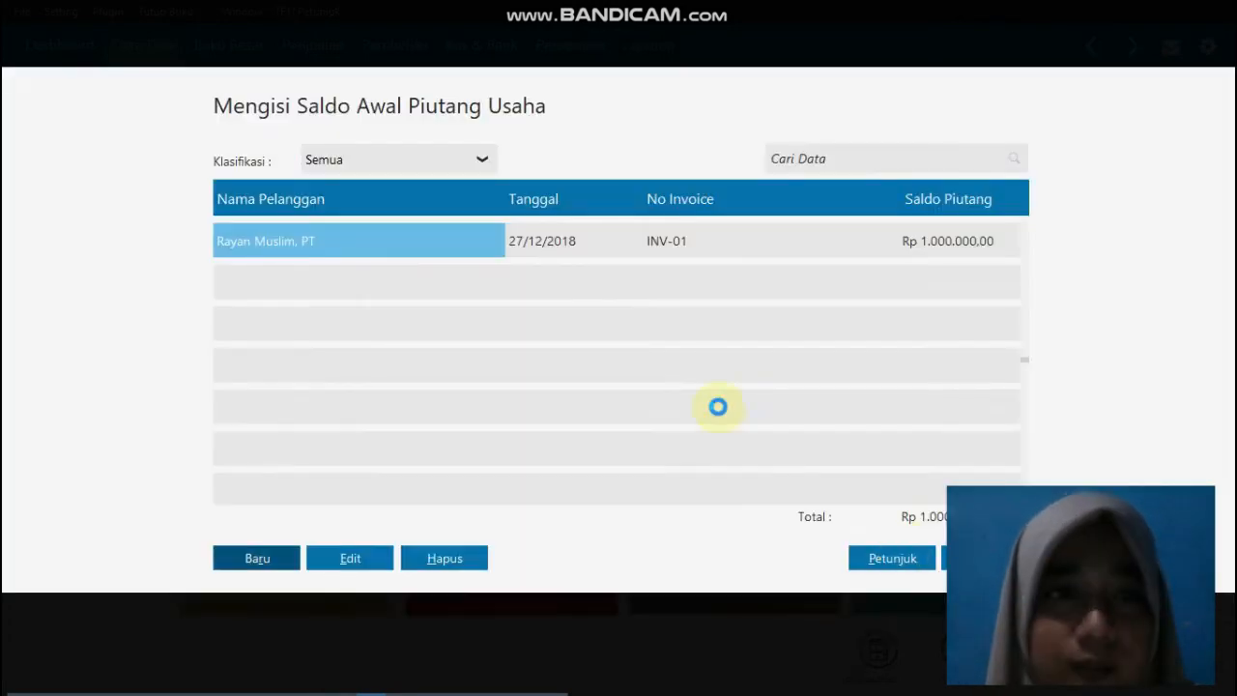
Step: Start a receivables opening balance for Salsabila Muslim, PT, dated 31 December 2018
{"action": "left_click", "coordinate": [257, 559]}
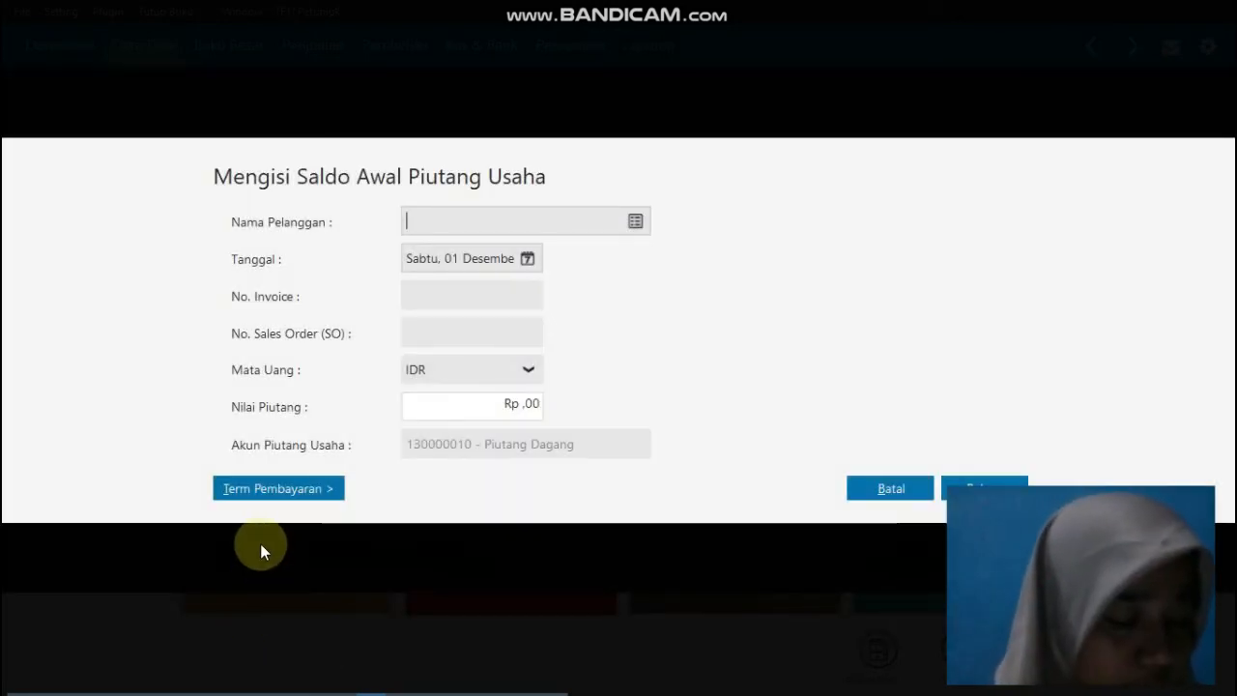
{"action": "left_click", "coordinate": [634, 222]}
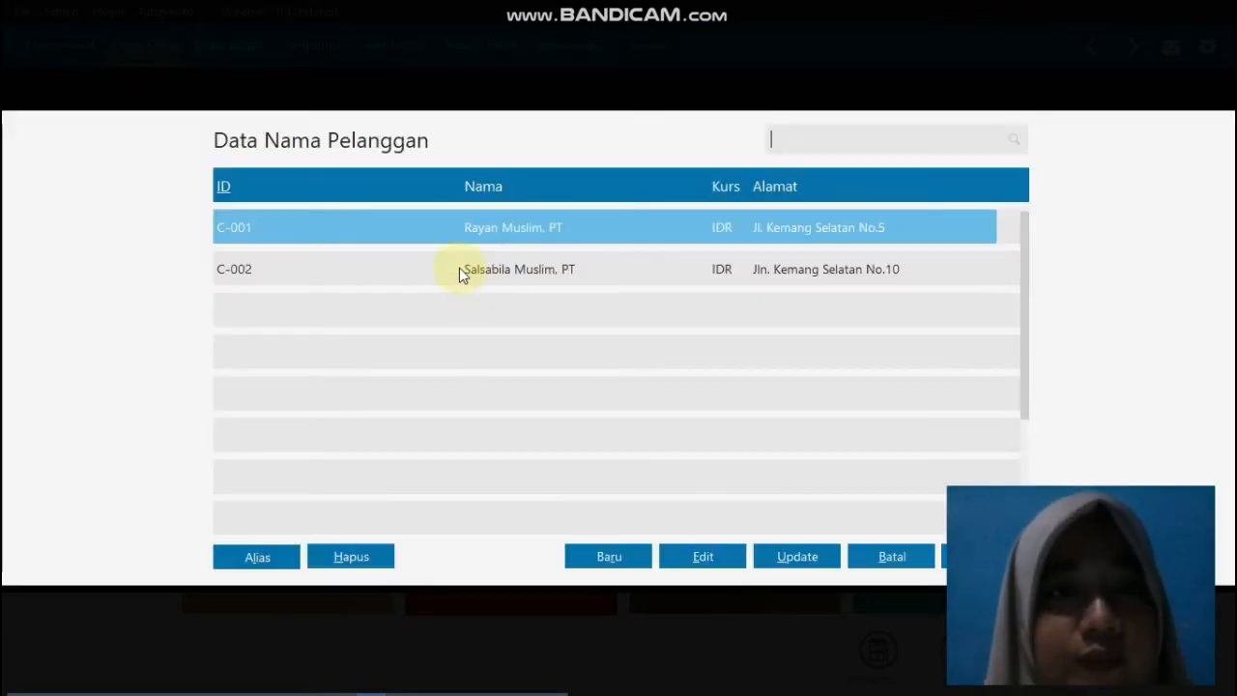
{"action": "double_click", "coordinate": [459, 269]}
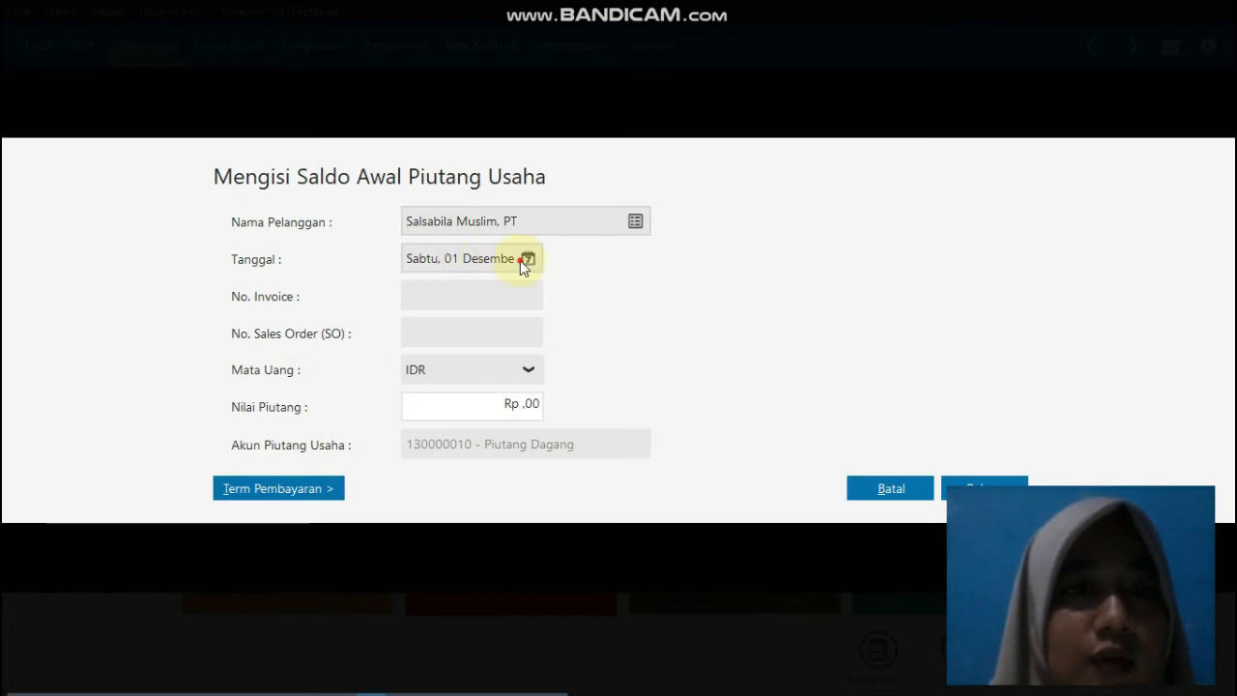
{"action": "left_click", "coordinate": [527, 259]}
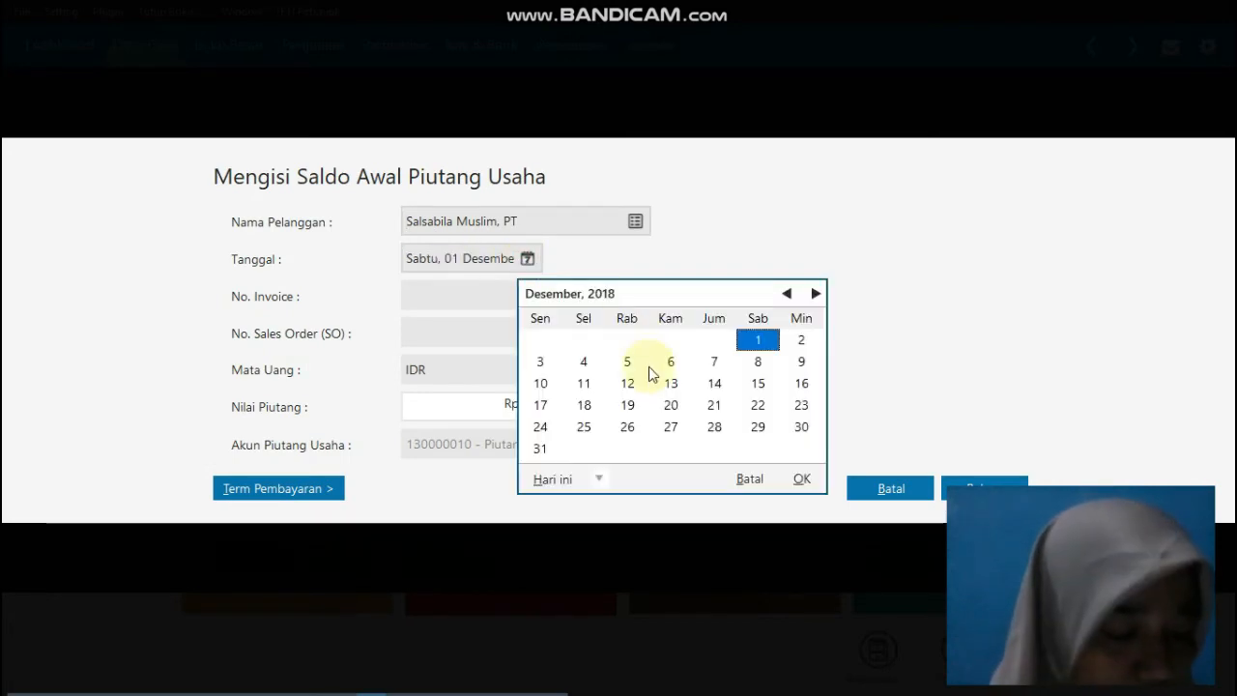
{"action": "left_click", "coordinate": [539, 448]}
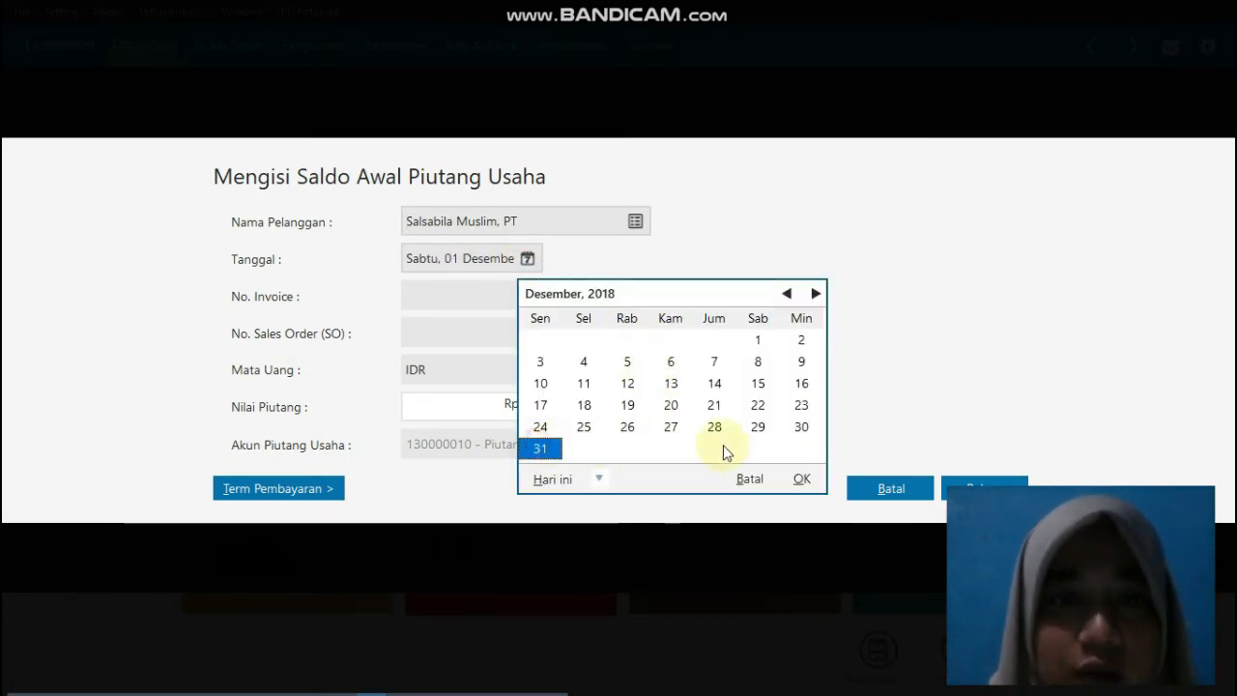
{"action": "left_click", "coordinate": [806, 481]}
Step: Enter invoice number INV-03 and a receivable value of Rp 2.000.000 for the Salsabila Muslim, PT entry
{"action": "left_click", "coordinate": [484, 297]}
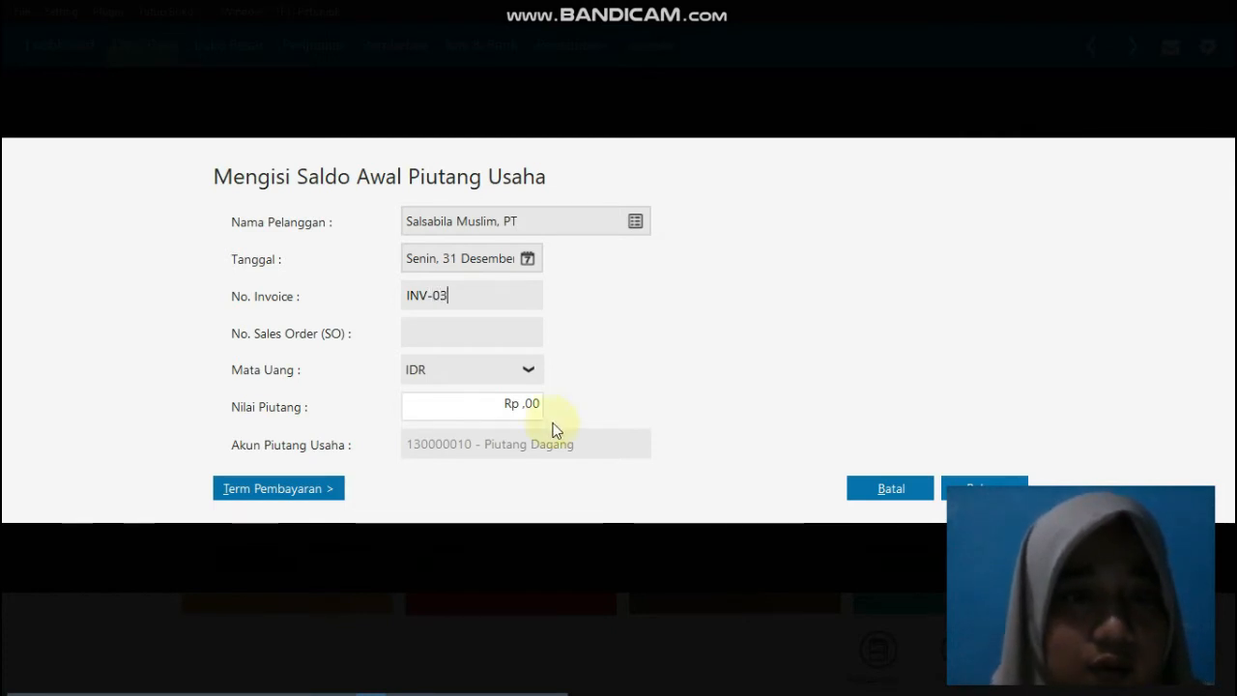
{"action": "left_click", "coordinate": [522, 407]}
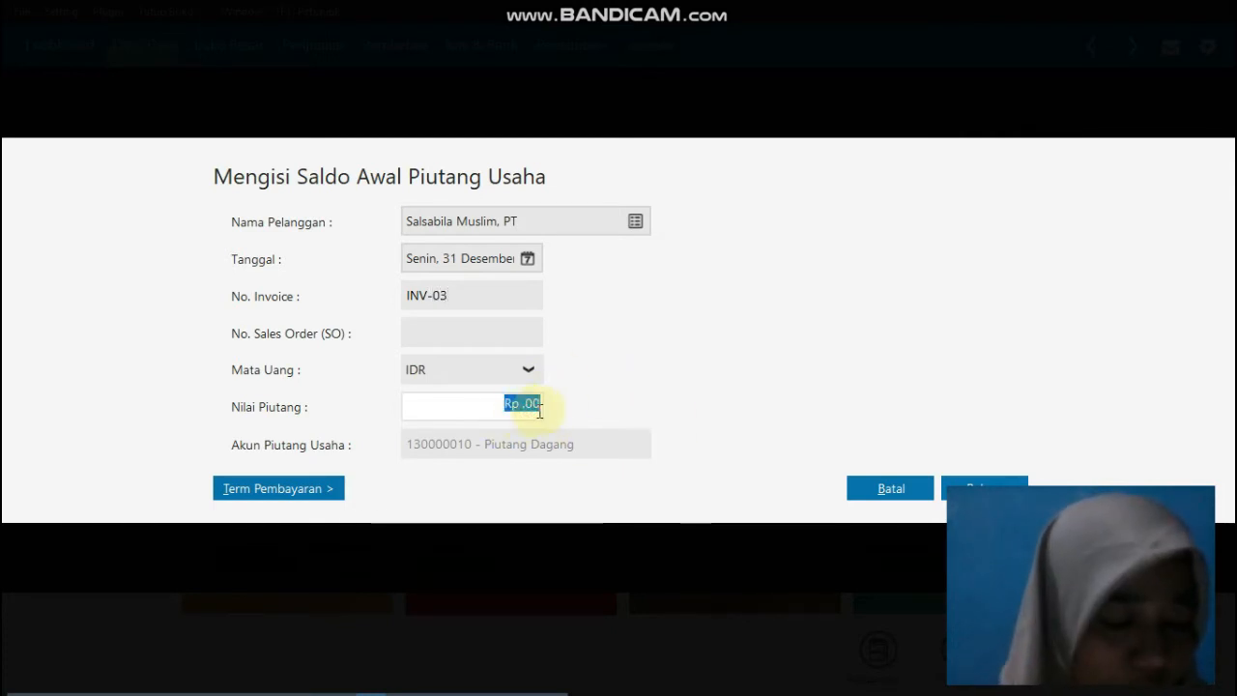
{"action": "type", "text": "20.0"}
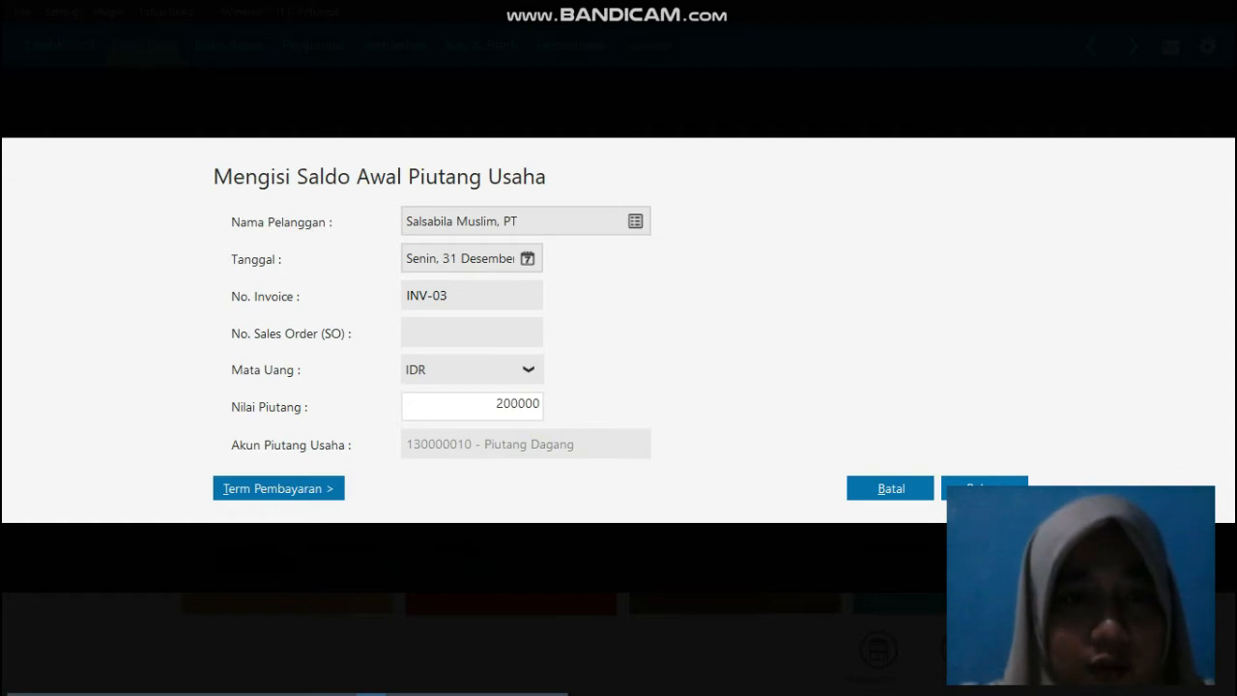
{"action": "type", "text": "00.000"}
{"action": "key", "text": "Tab"}
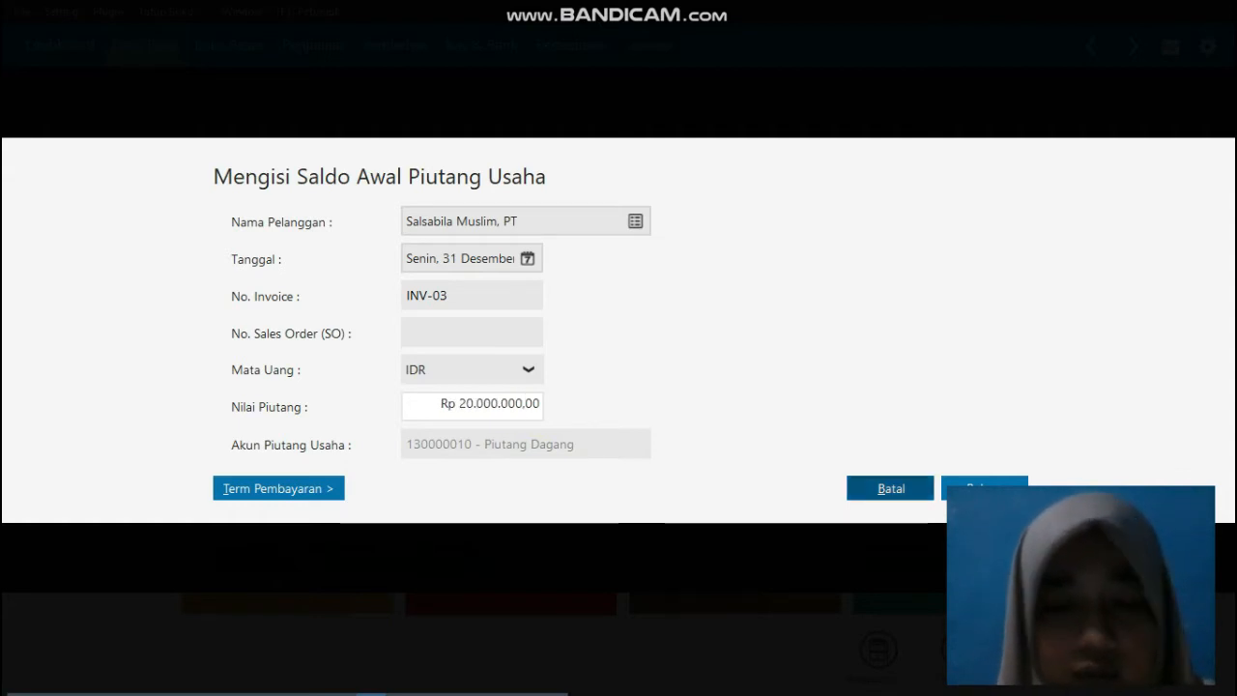
{"action": "left_click", "coordinate": [503, 415]}
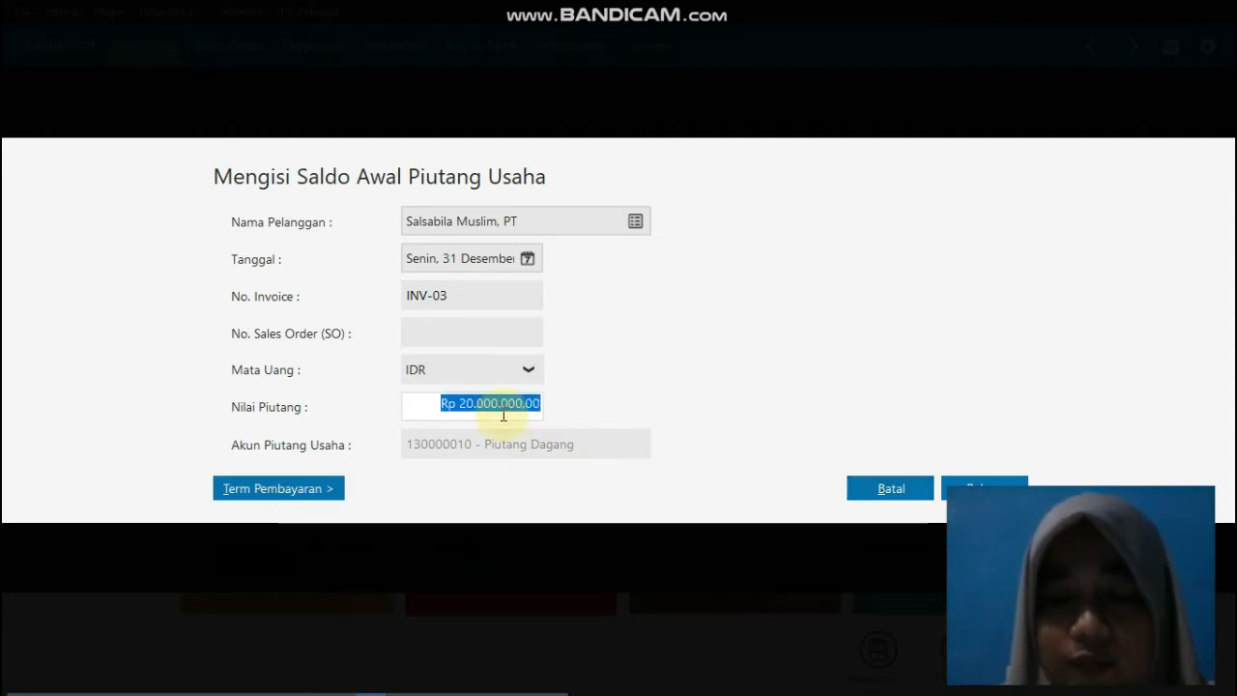
{"action": "left_click", "coordinate": [502, 413]}
{"action": "key", "text": "BackSpace"}
{"action": "key", "text": "BackSpace"}
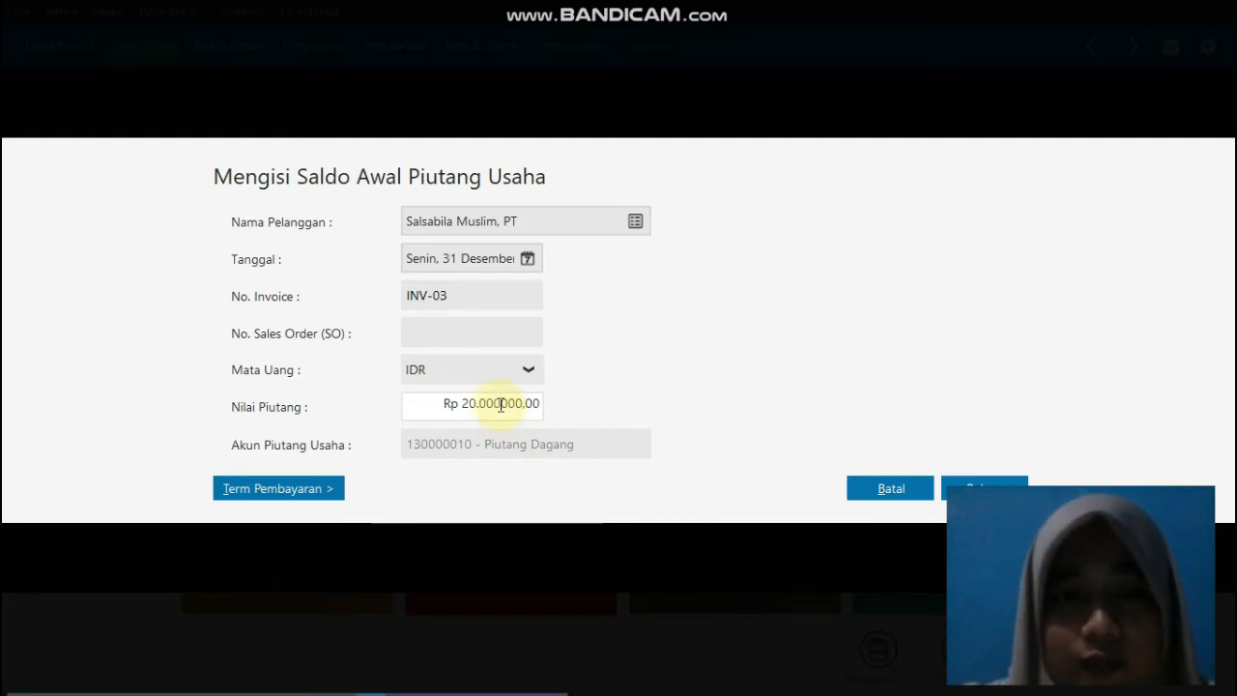
{"action": "key", "text": "Tab"}
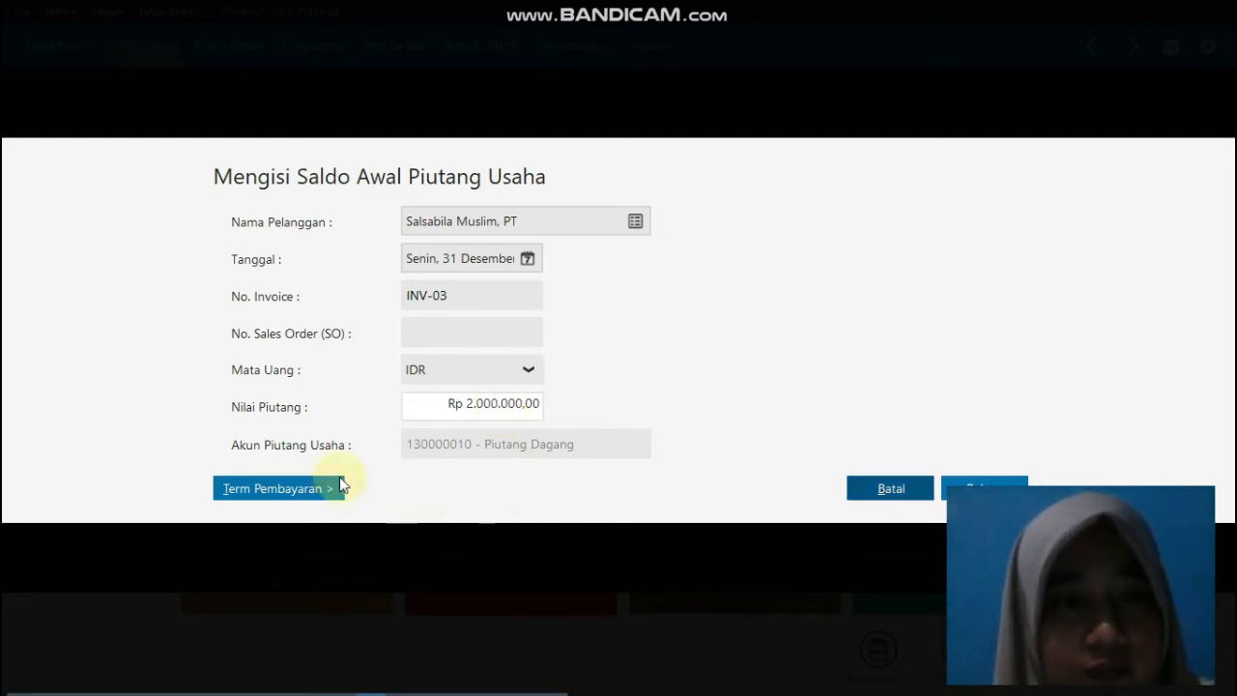
Step: Set INV-03's payment terms to 10 discount days, 30 due days and 2% early discount, and save the receivable
{"action": "left_click", "coordinate": [290, 488]}
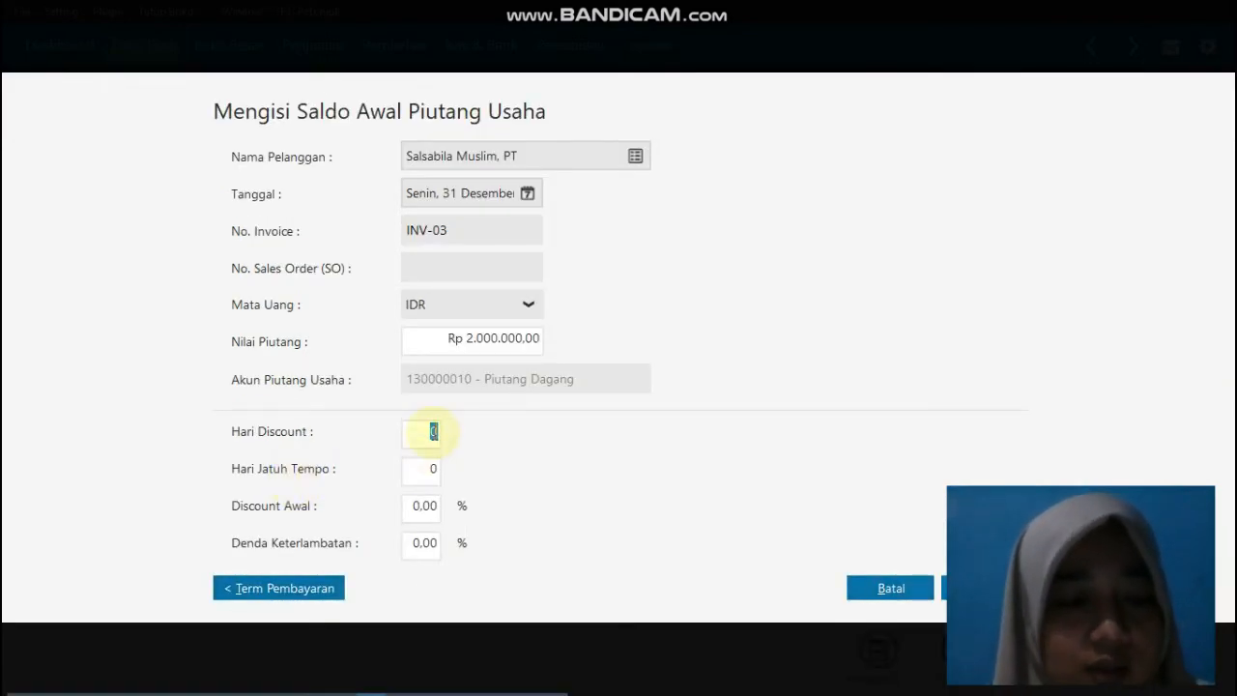
{"action": "type", "text": "10"}
{"action": "key", "text": "Tab"}
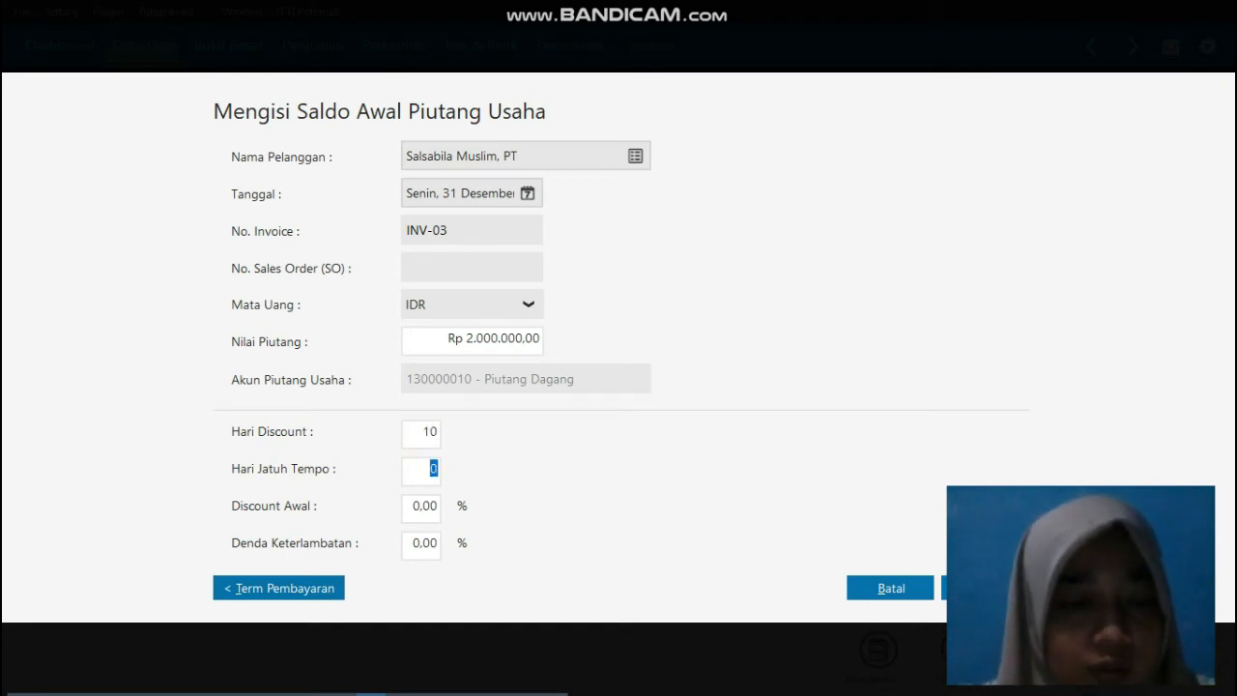
{"action": "type", "text": "30"}
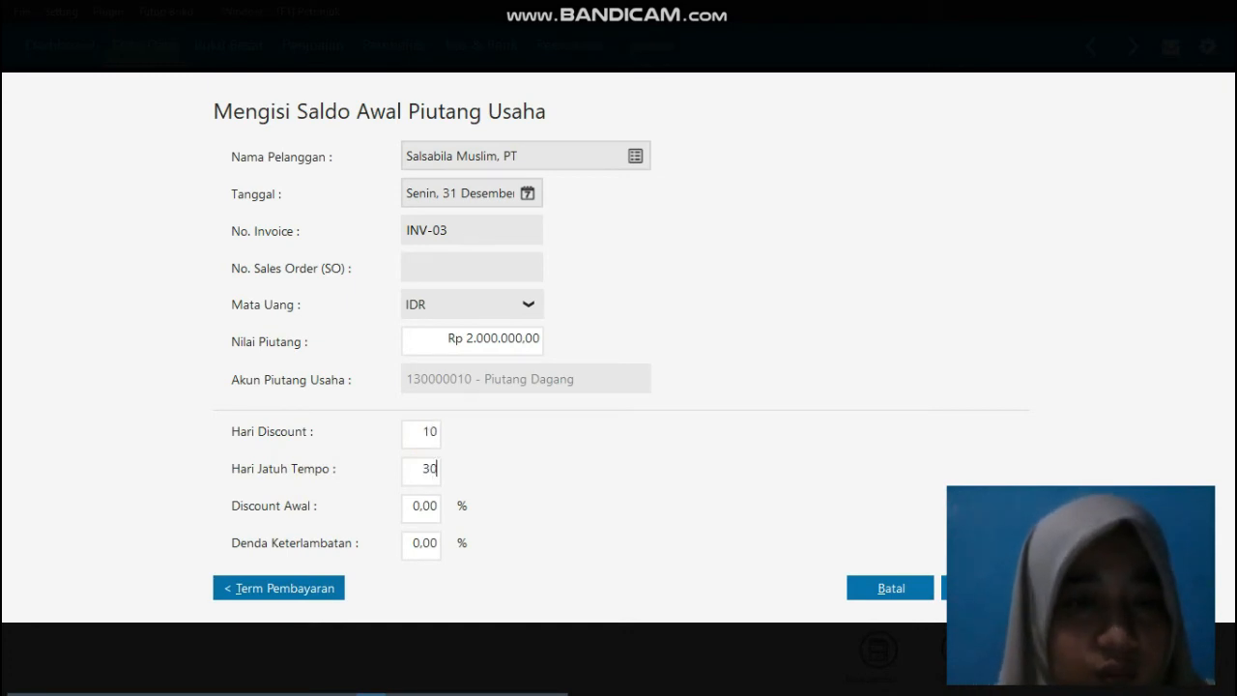
{"action": "double_click", "coordinate": [426, 505]}
{"action": "type", "text": "2"}
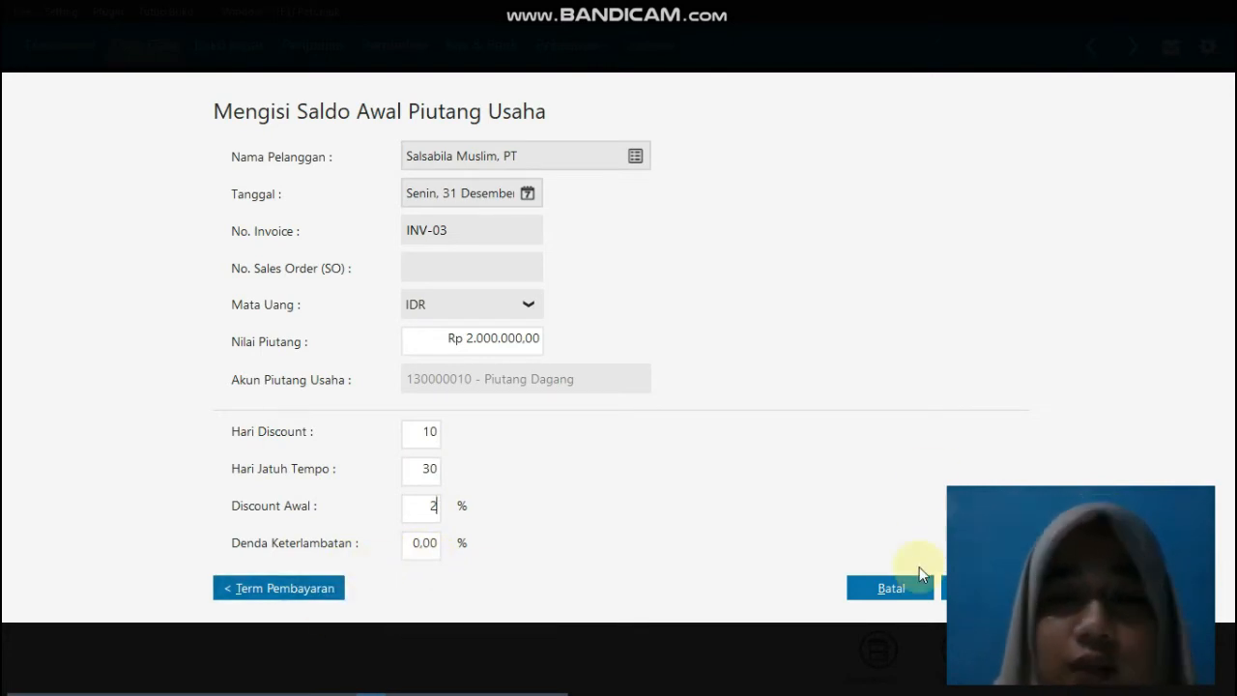
{"action": "left_click", "coordinate": [985, 587]}
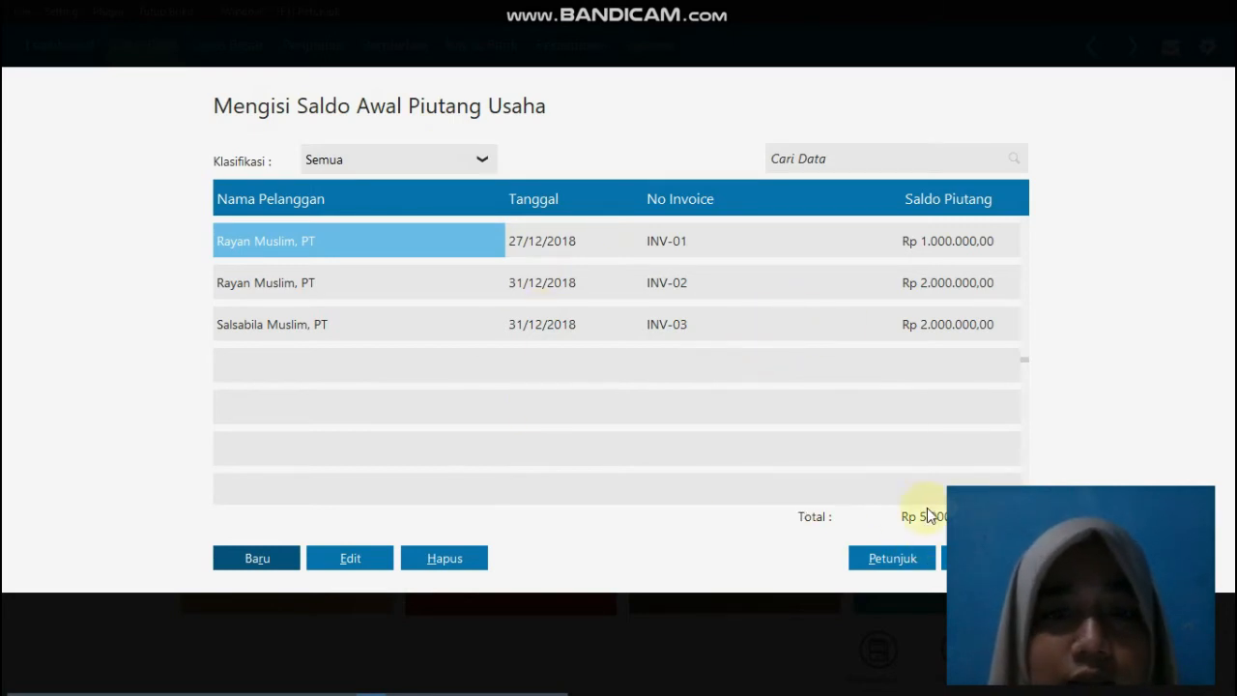
Step: Close the receivables opening balances and open the accounts payable opening balances (Saldo Awal Hutang Usaha)
{"action": "left_click", "coordinate": [985, 558]}
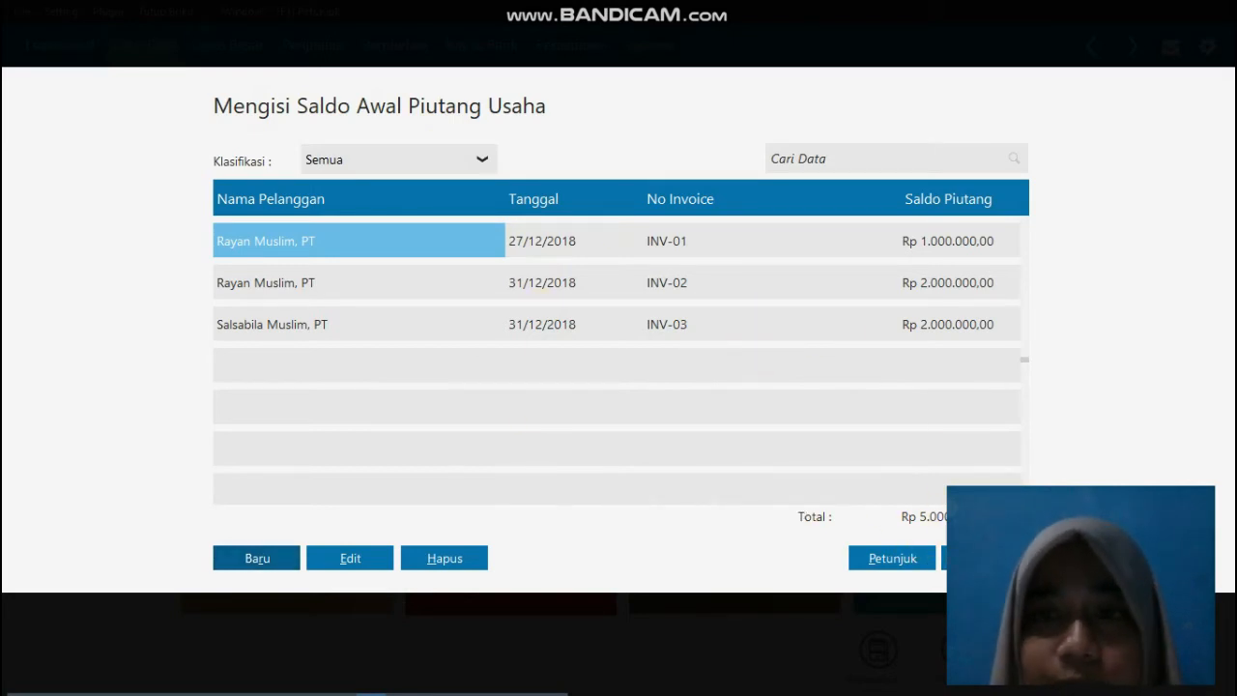
{"action": "left_click", "coordinate": [68, 17]}
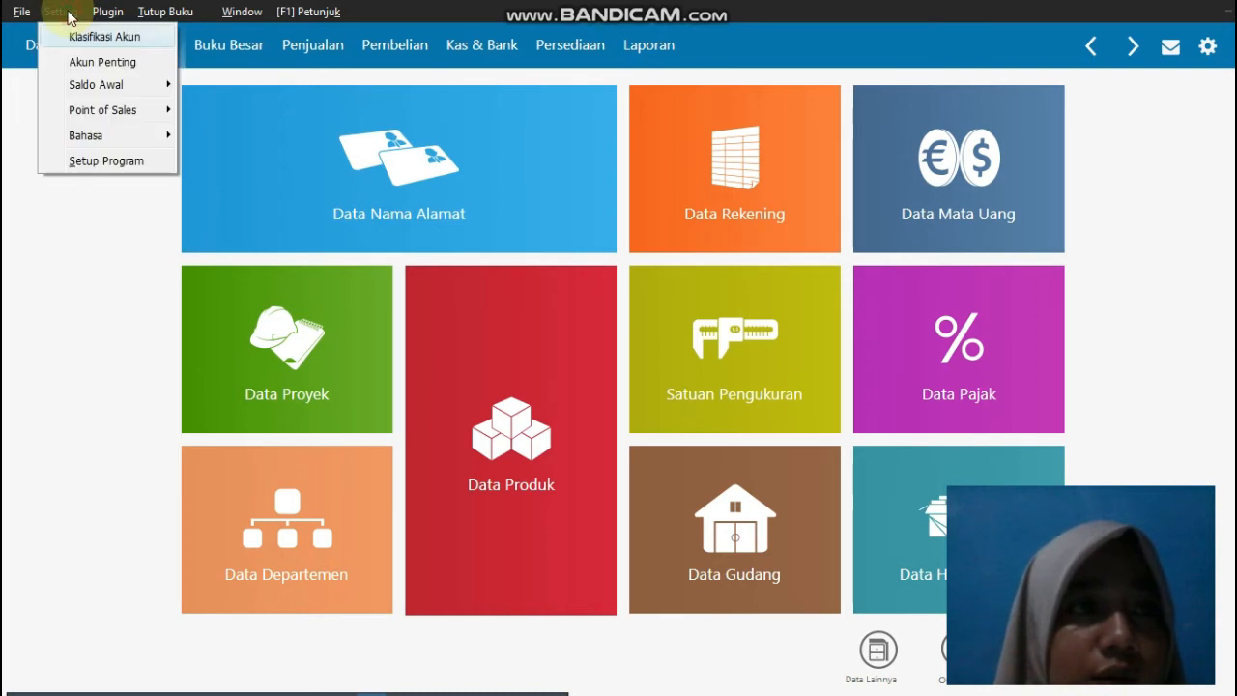
{"action": "mouse_move", "coordinate": [103, 93]}
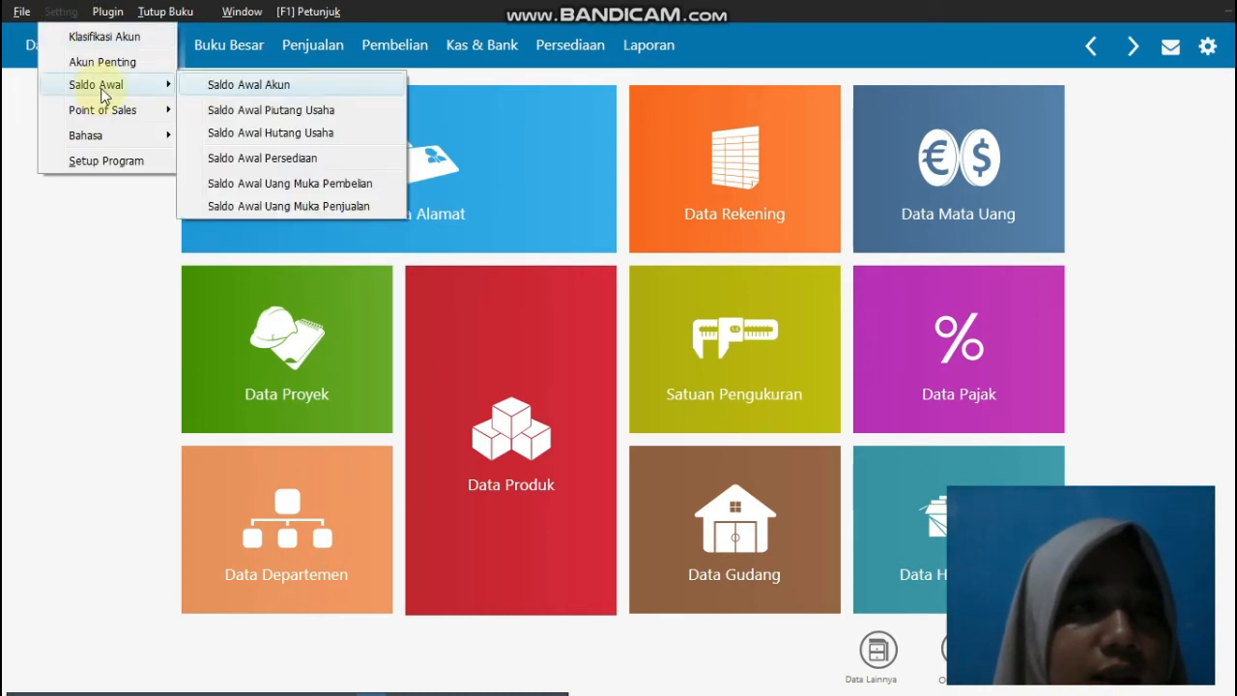
{"action": "left_click", "coordinate": [276, 135]}
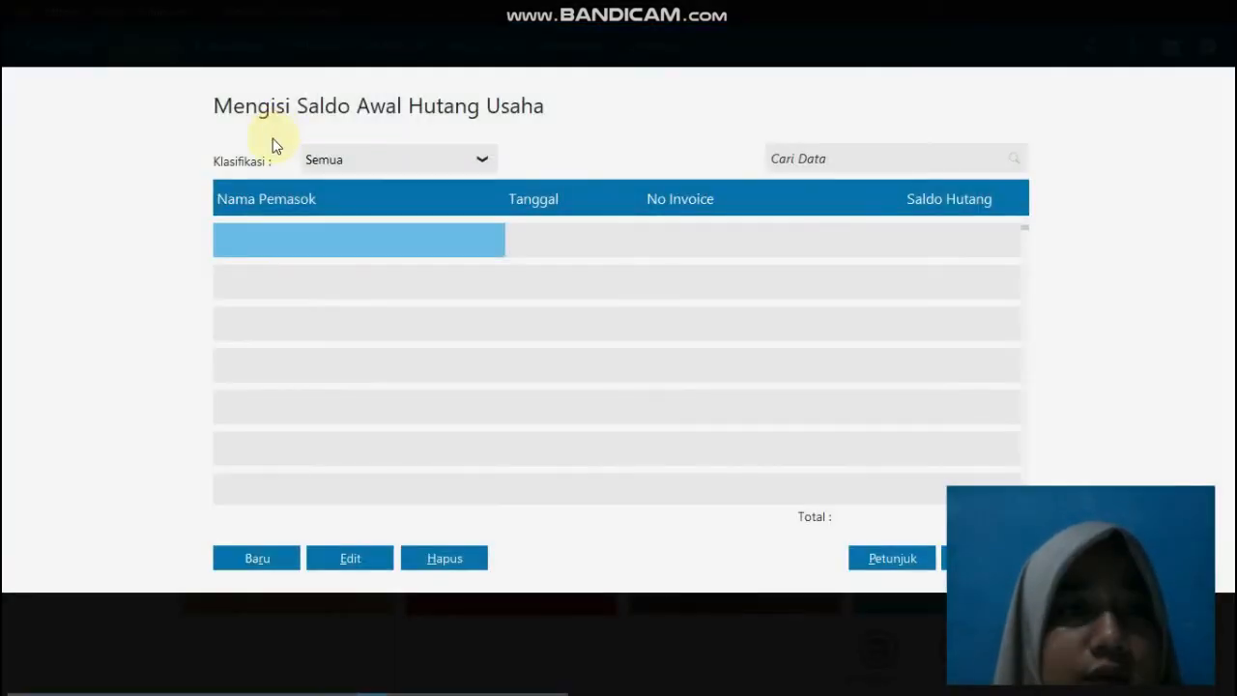
Step: Start a payables opening balance for the vendor Mutiara Muslim, PT, dated 20 December 2018
{"action": "left_click", "coordinate": [256, 558]}
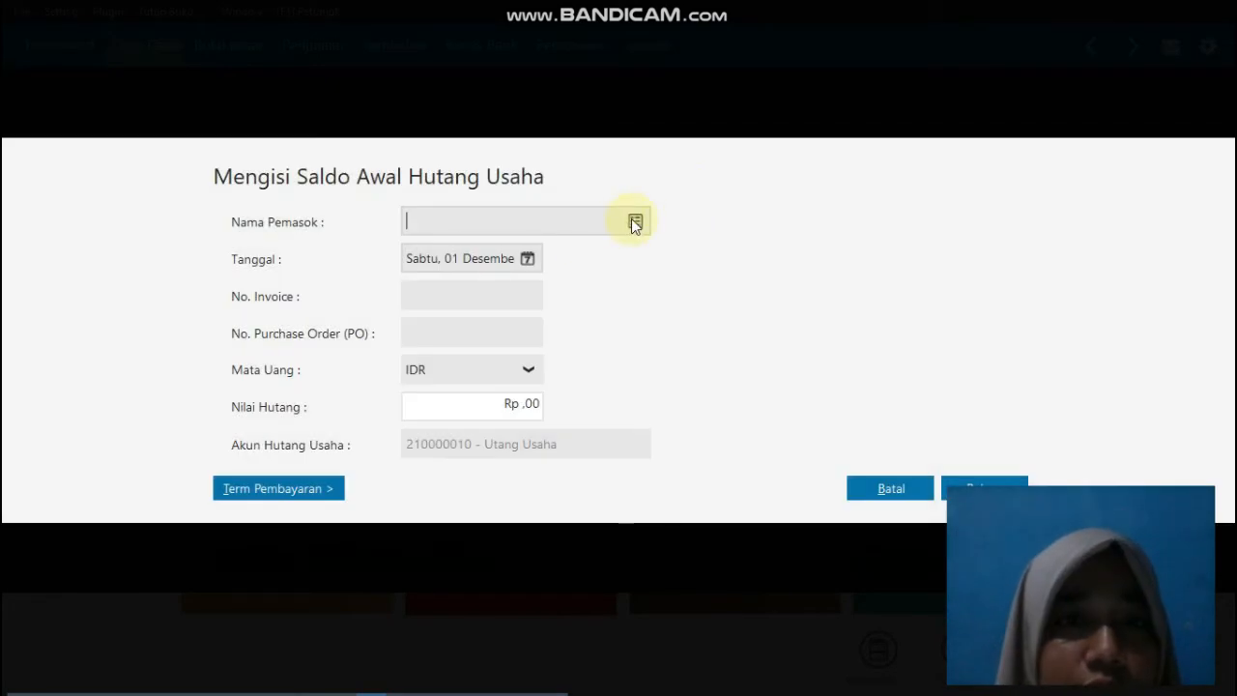
{"action": "left_click", "coordinate": [635, 222]}
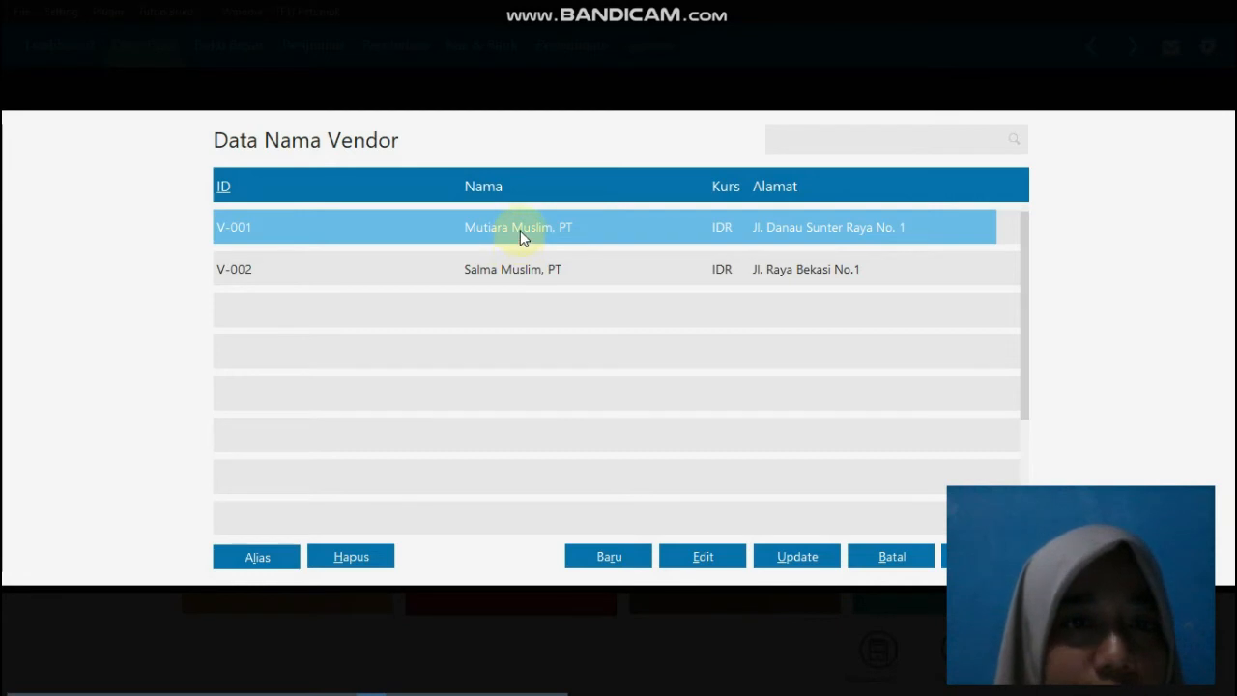
{"action": "double_click", "coordinate": [519, 232]}
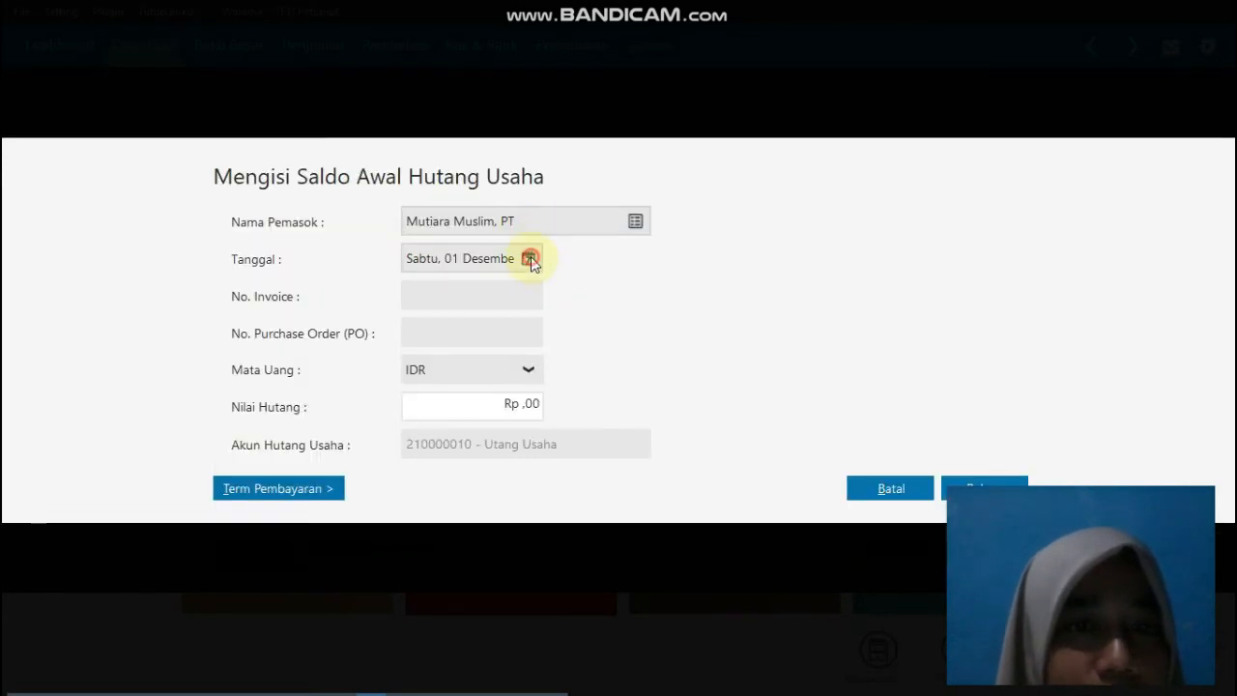
{"action": "left_click", "coordinate": [528, 259]}
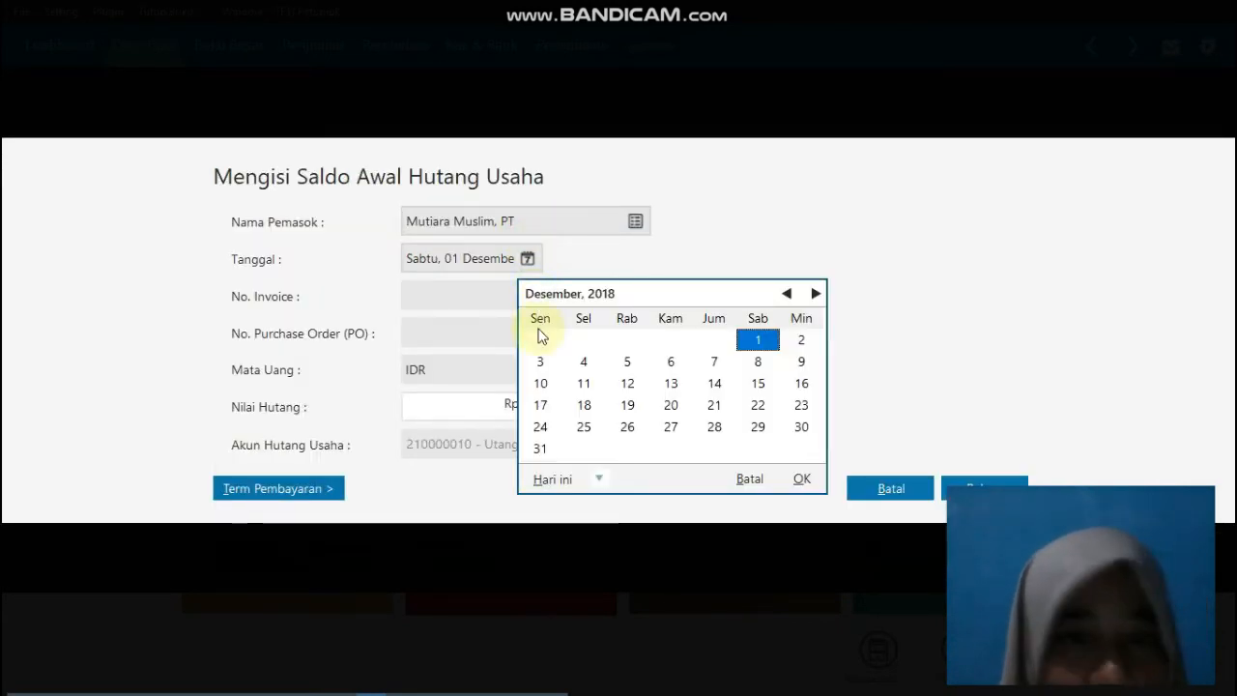
{"action": "left_click", "coordinate": [670, 406]}
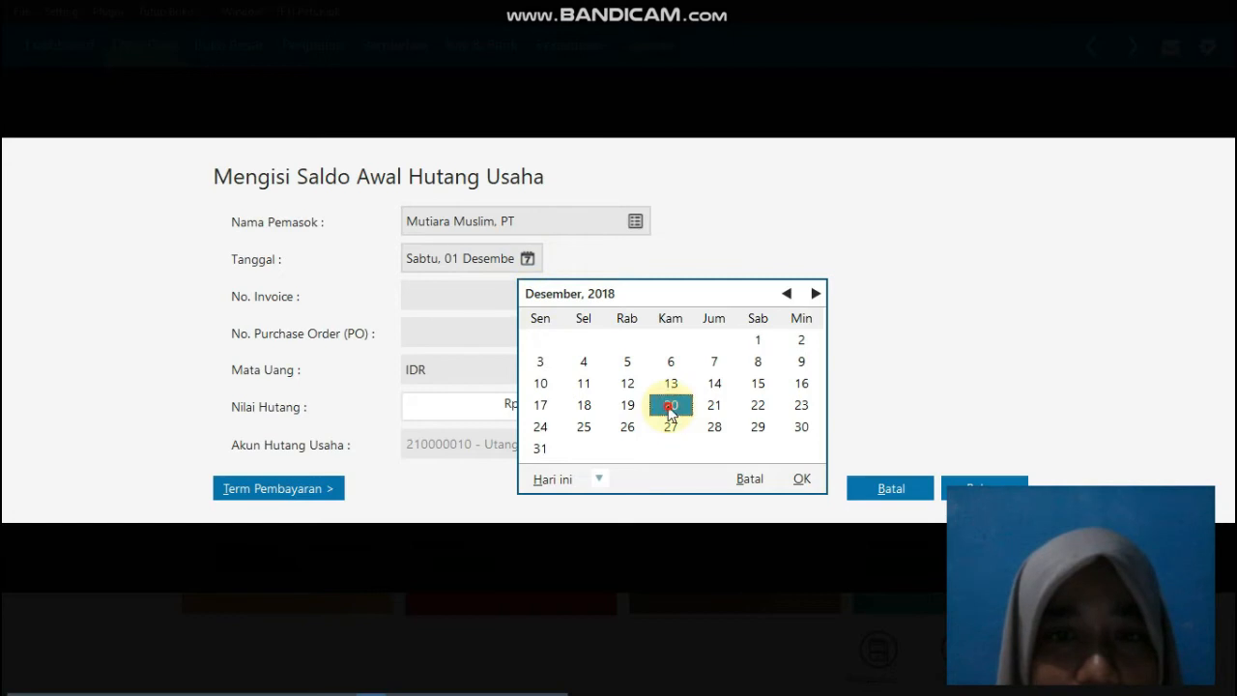
{"action": "left_click", "coordinate": [809, 481]}
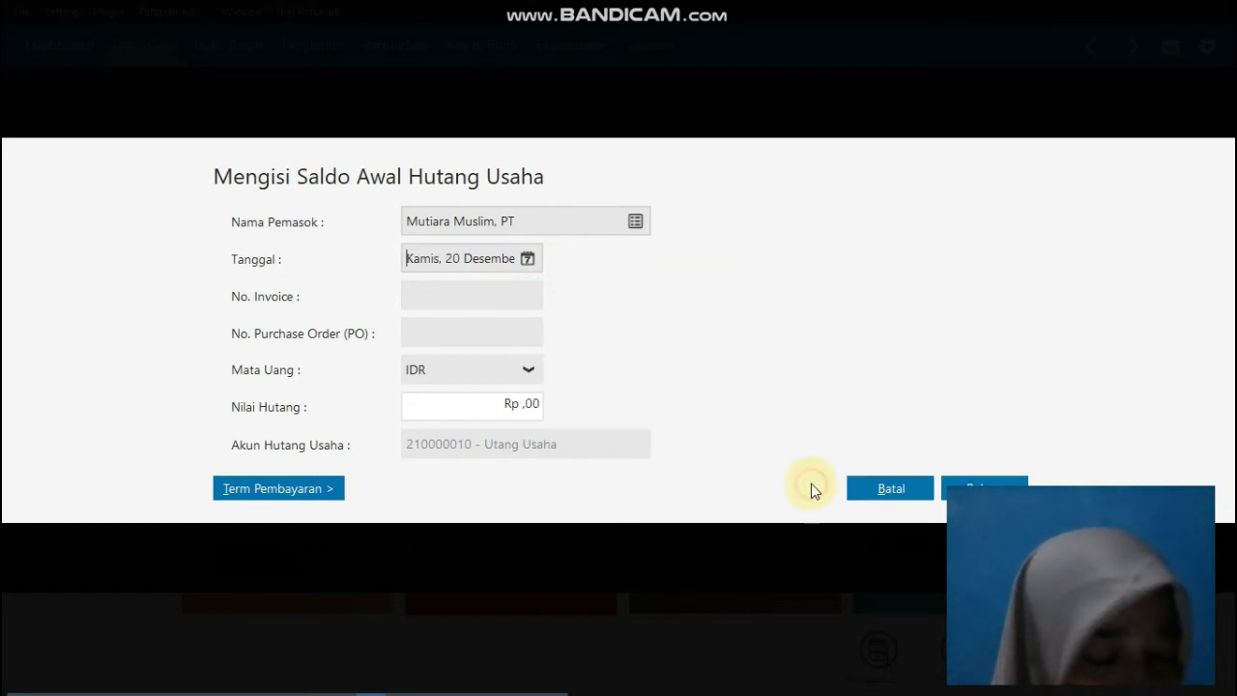
Step: Enter invoice number INV-01 and a payable value of Rp 5.000.000 for the Mutiara Muslim, PT entry
{"action": "left_click", "coordinate": [500, 294]}
{"action": "type", "text": "INV-"}
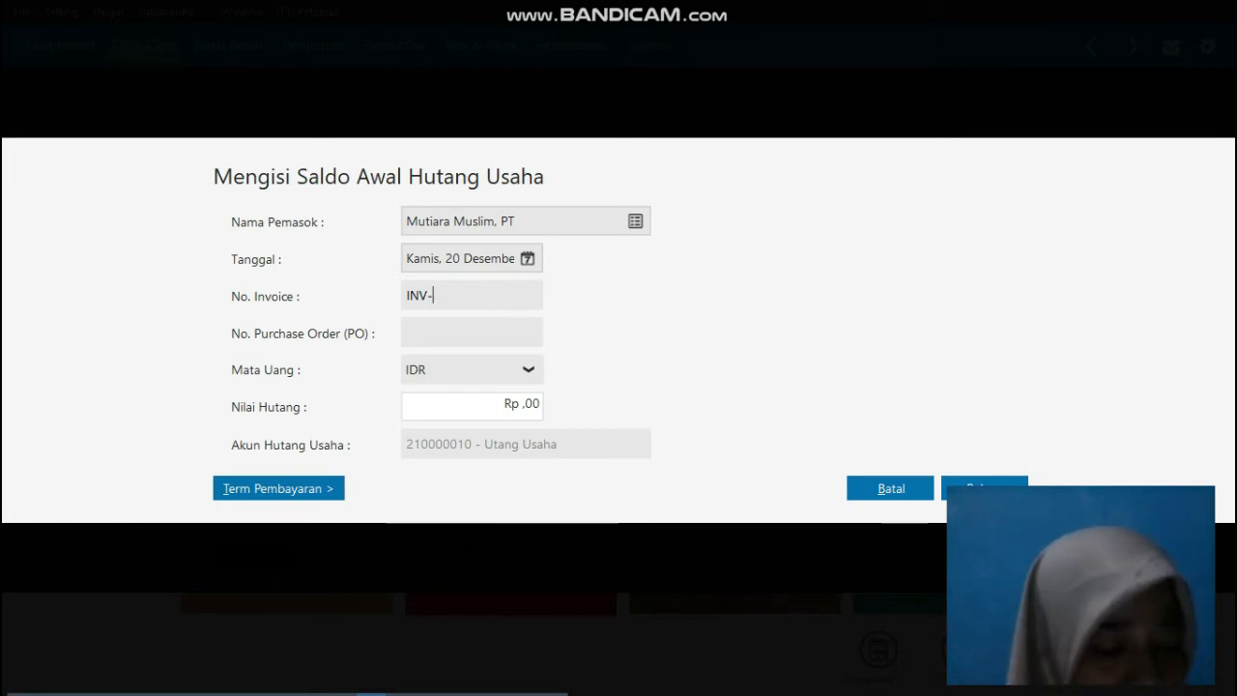
{"action": "type", "text": "01"}
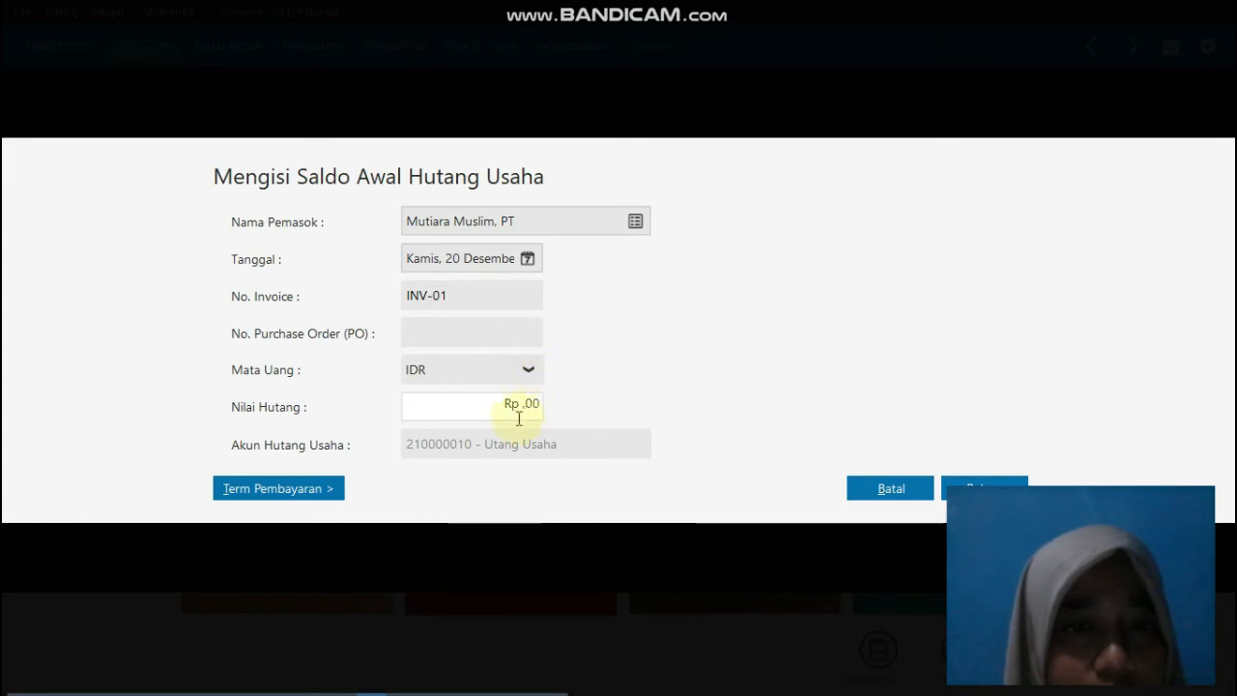
{"action": "left_click", "coordinate": [518, 408]}
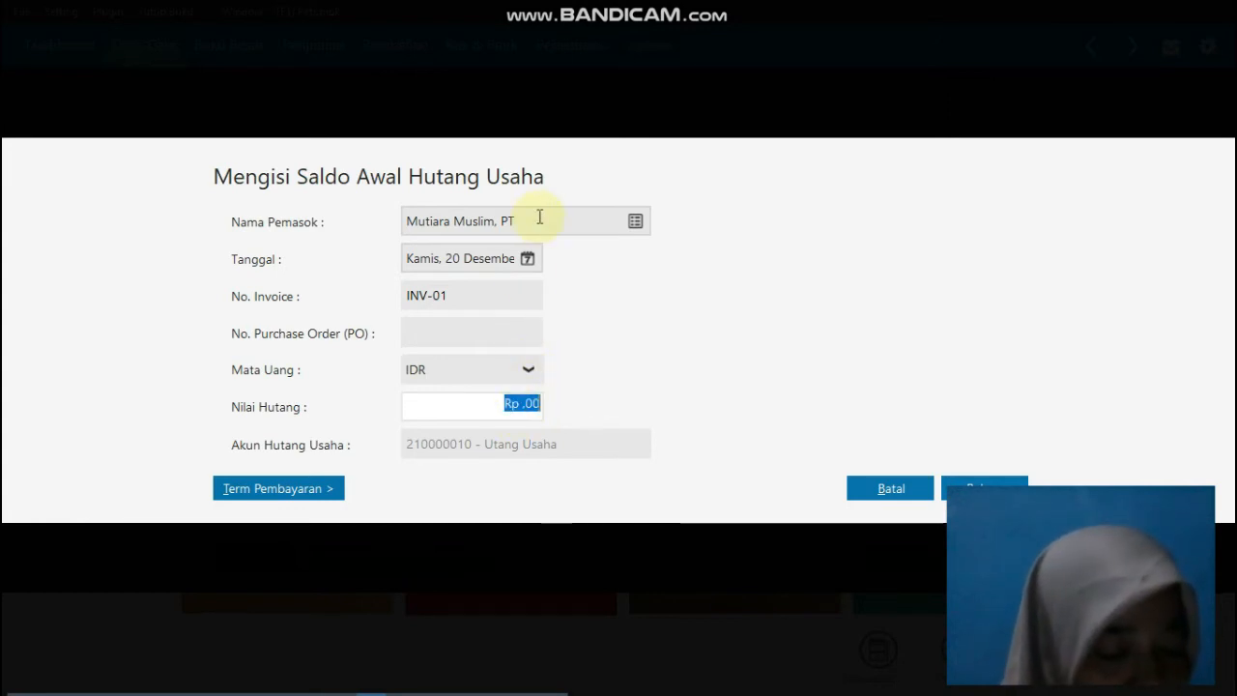
{"action": "type", "text": "5000000"}
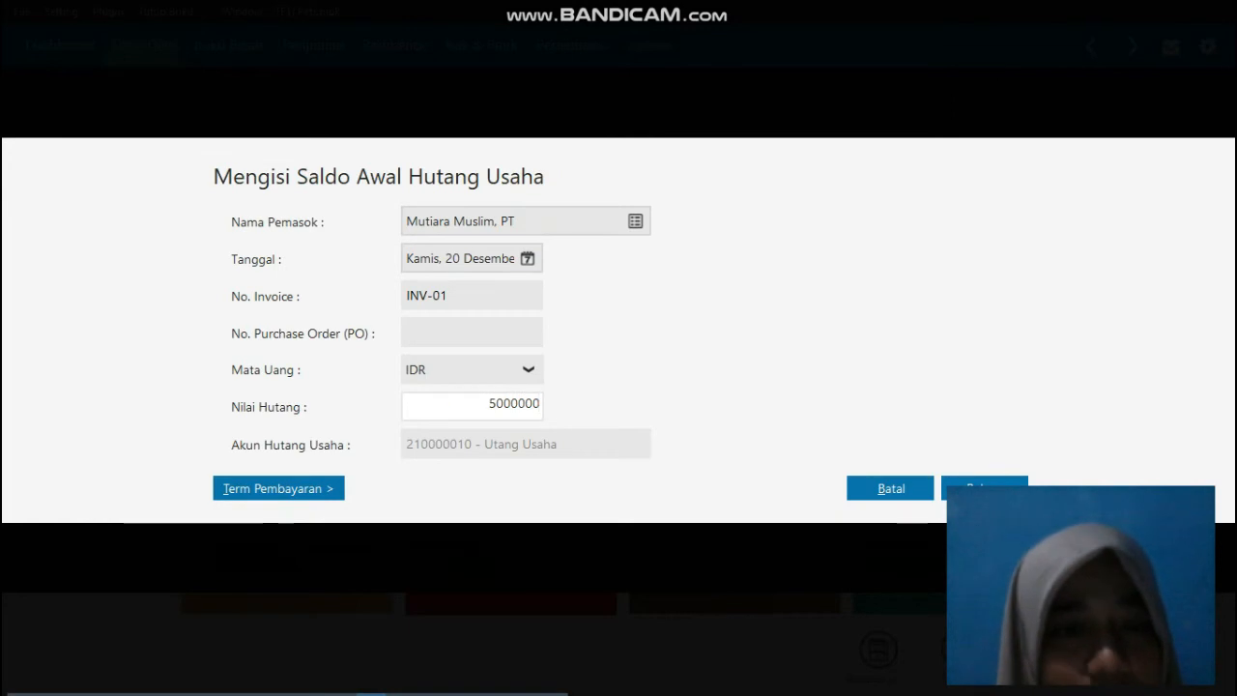
{"action": "key", "text": "Tab"}
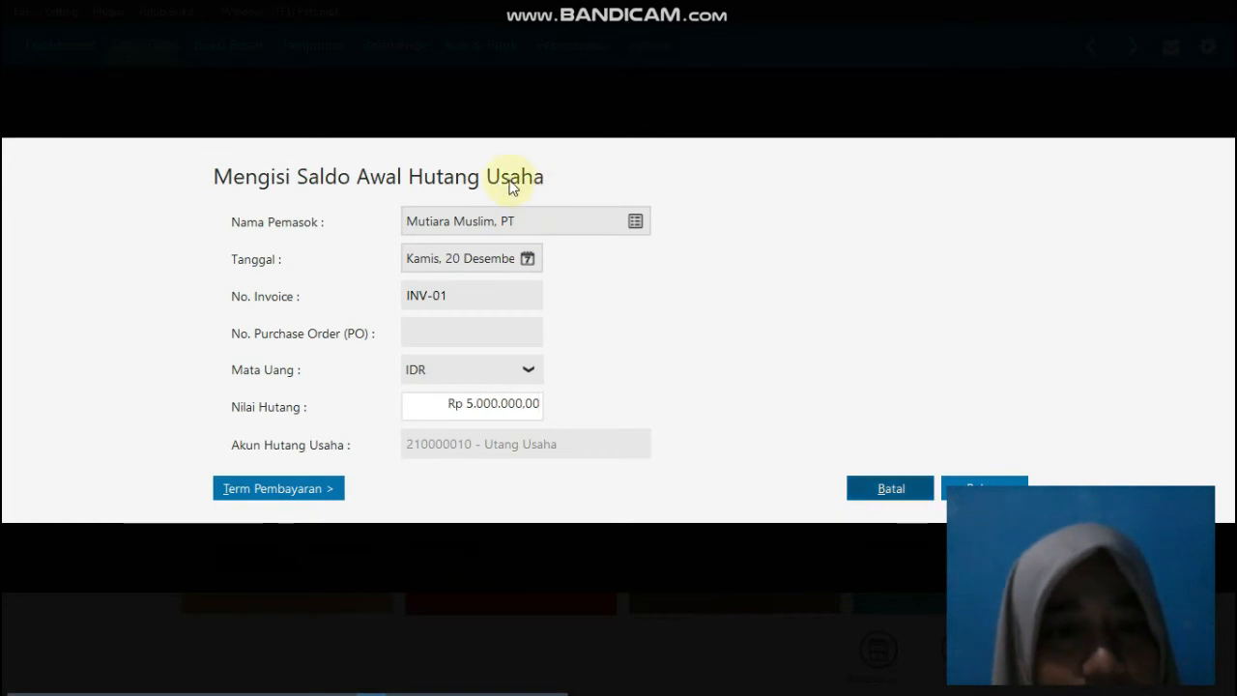
Step: Set INV-01's payment terms to 10 discount days, 30 due days and 2% early discount, and save the payable
{"action": "left_click", "coordinate": [316, 490]}
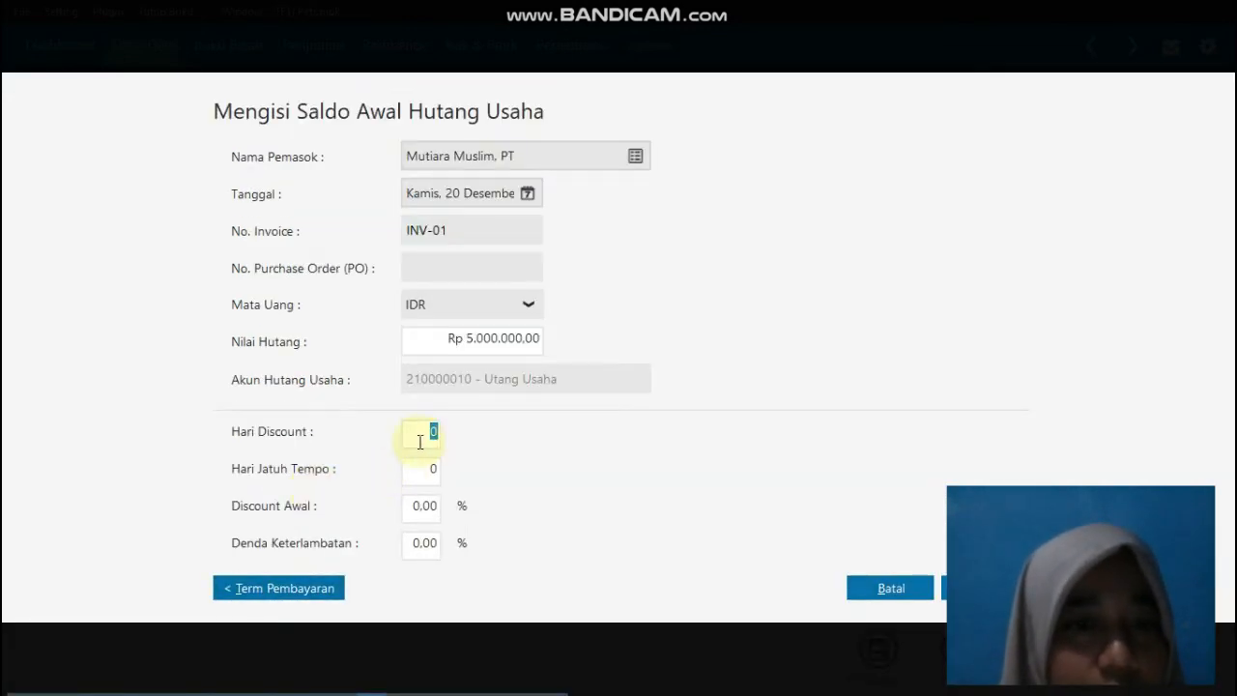
{"action": "type", "text": "10"}
{"action": "key", "text": "Tab"}
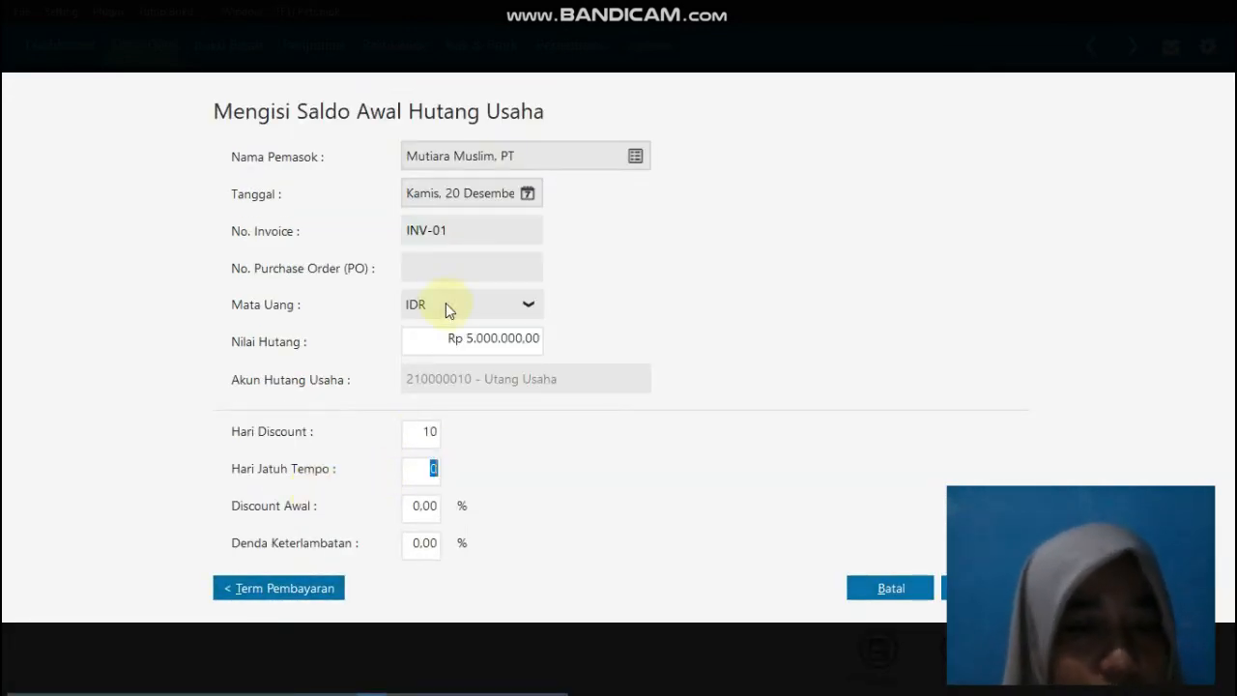
{"action": "type", "text": "3"}
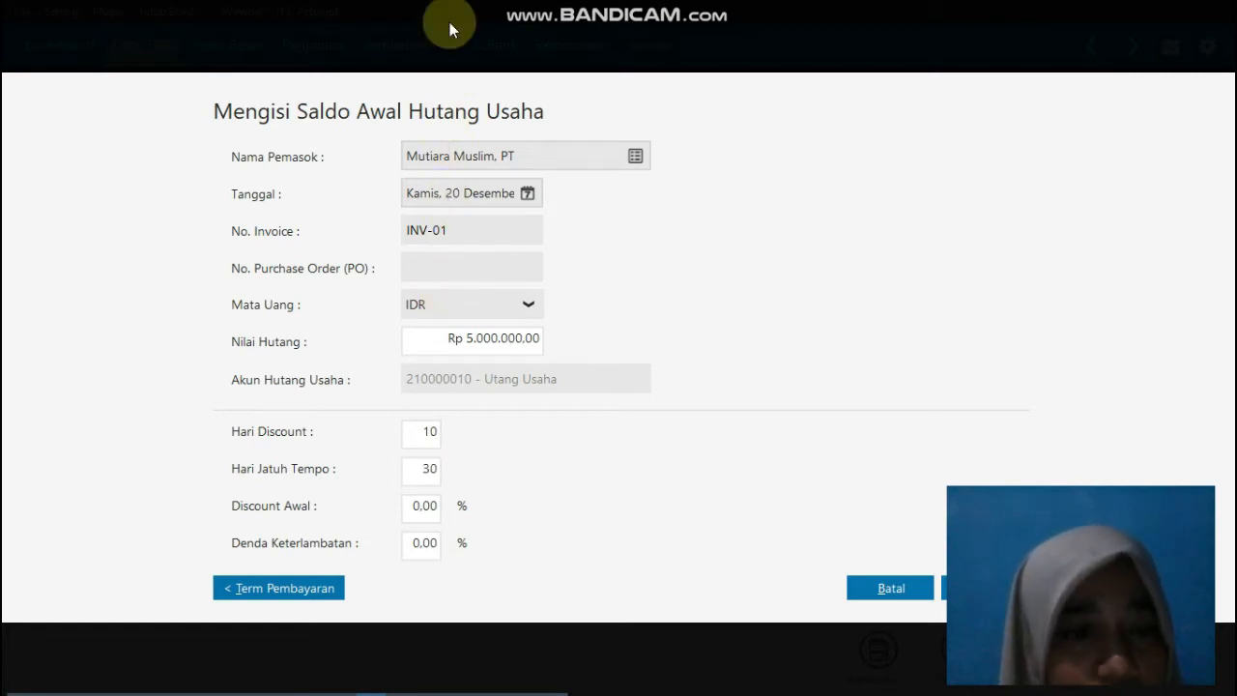
{"action": "key", "text": "Tab"}
{"action": "type", "text": "2"}
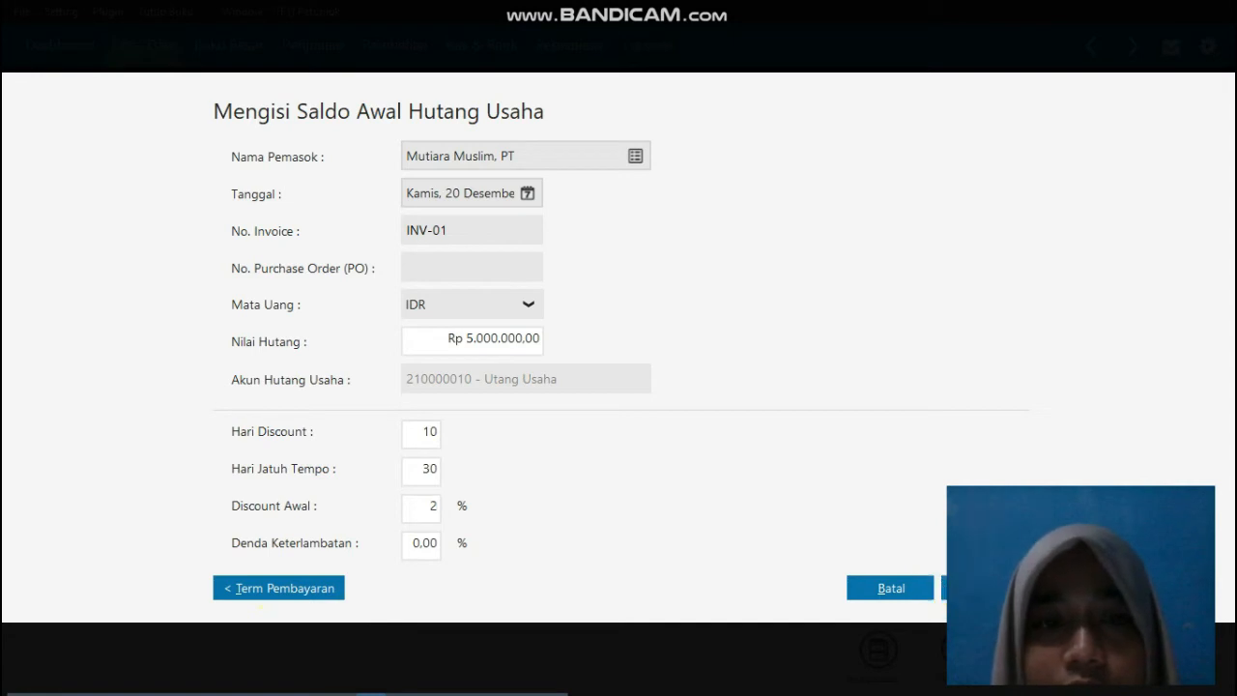
{"action": "left_click", "coordinate": [985, 587]}
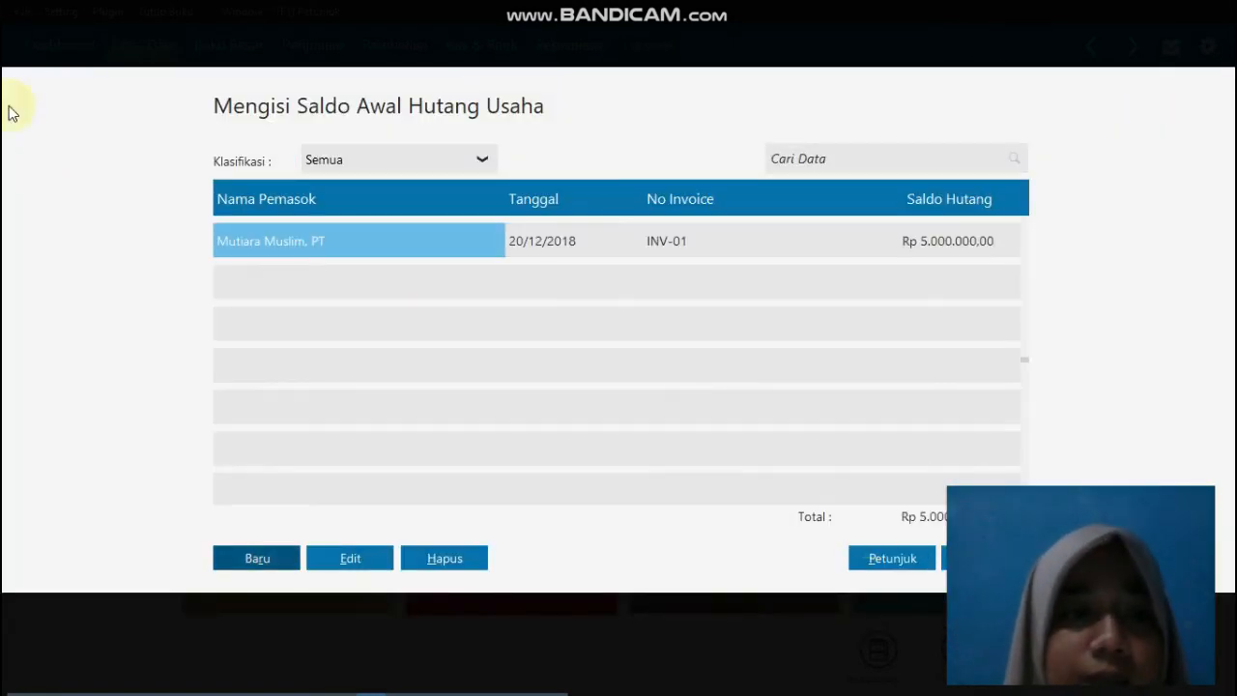
Step: Start a new payables opening balance for the vendor Salma Muslim, PT, dated 30 December 2018
{"action": "left_click", "coordinate": [257, 560]}
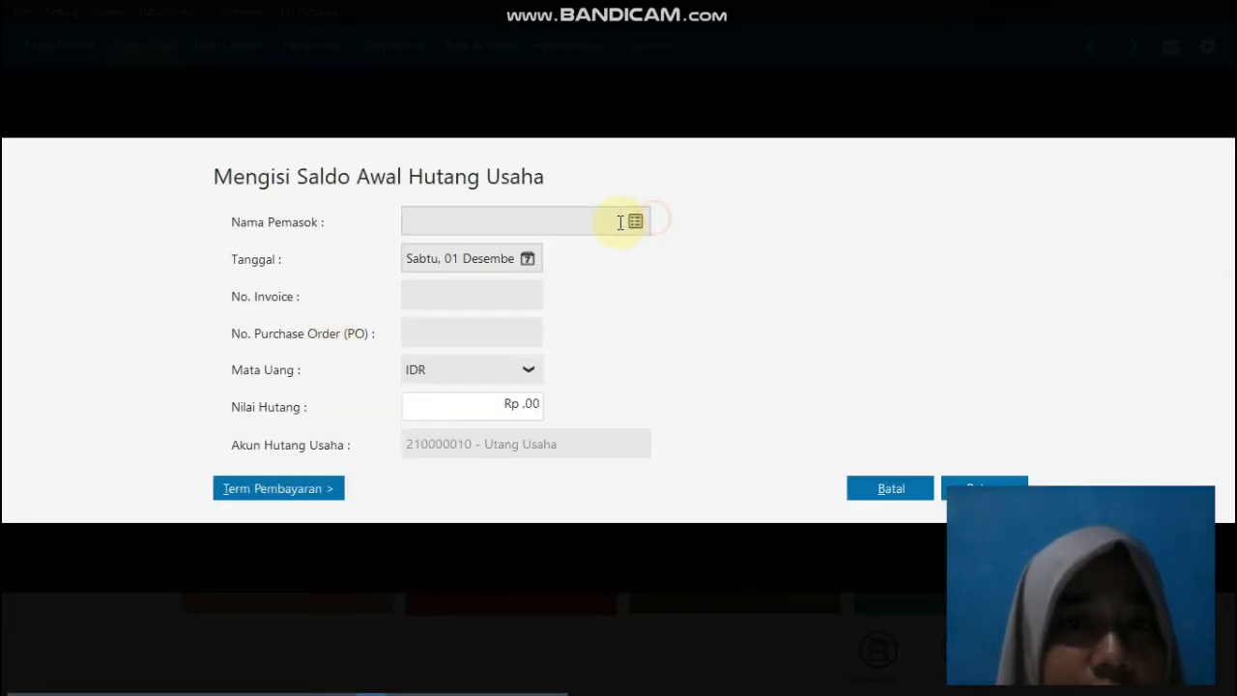
{"action": "left_click", "coordinate": [636, 221]}
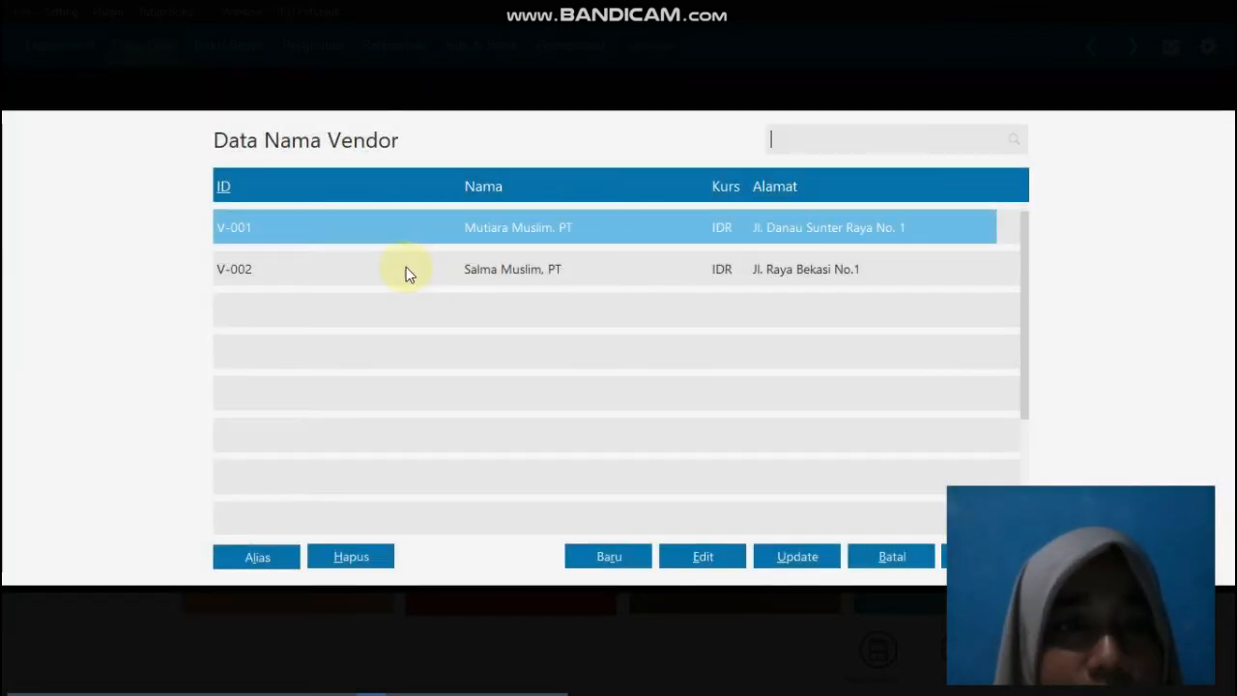
{"action": "double_click", "coordinate": [406, 269]}
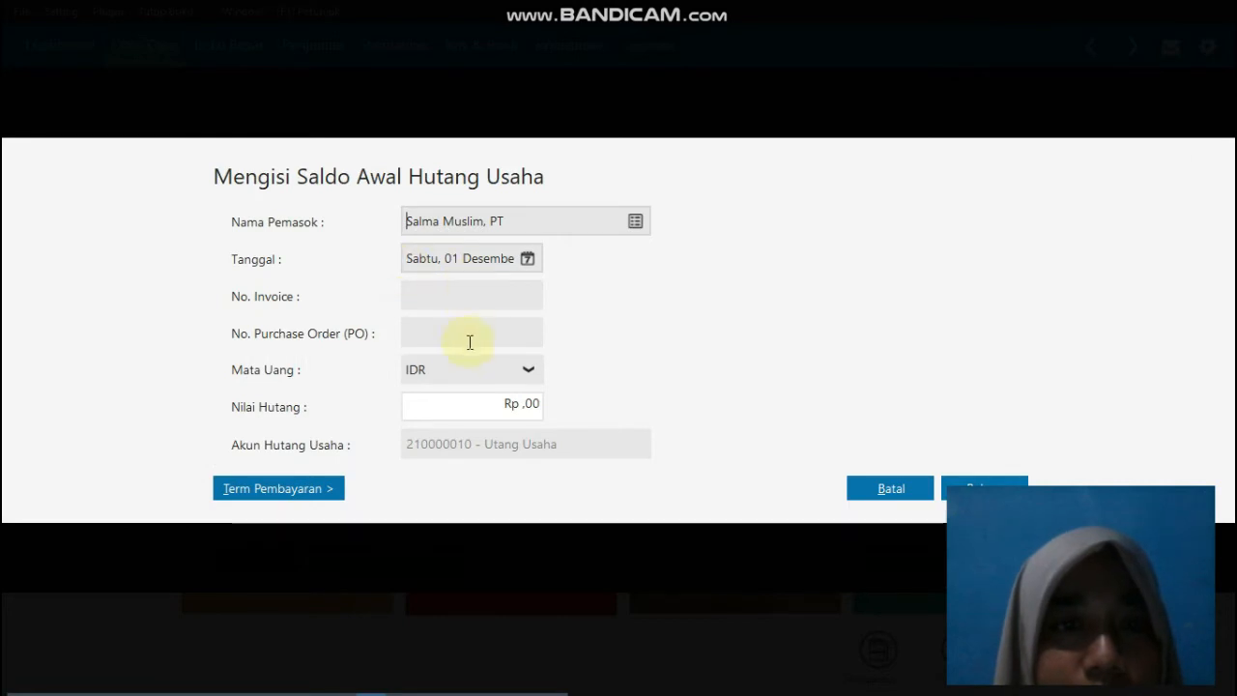
{"action": "left_click", "coordinate": [527, 259]}
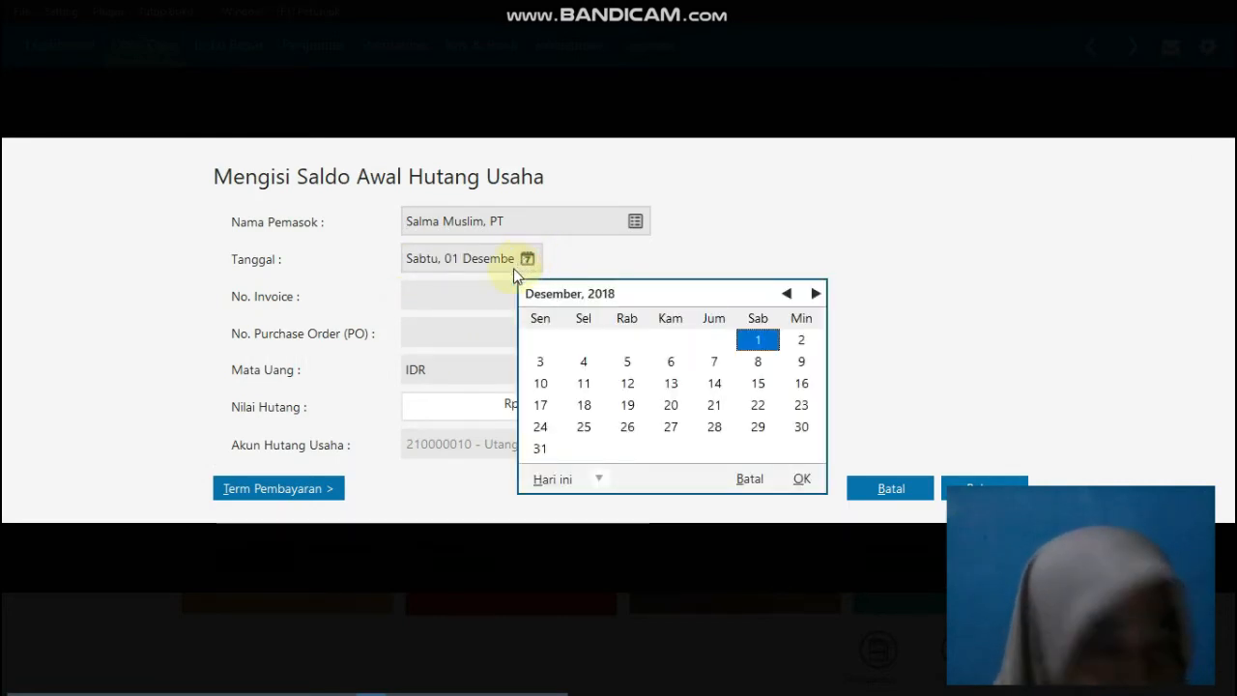
{"action": "left_click", "coordinate": [798, 428]}
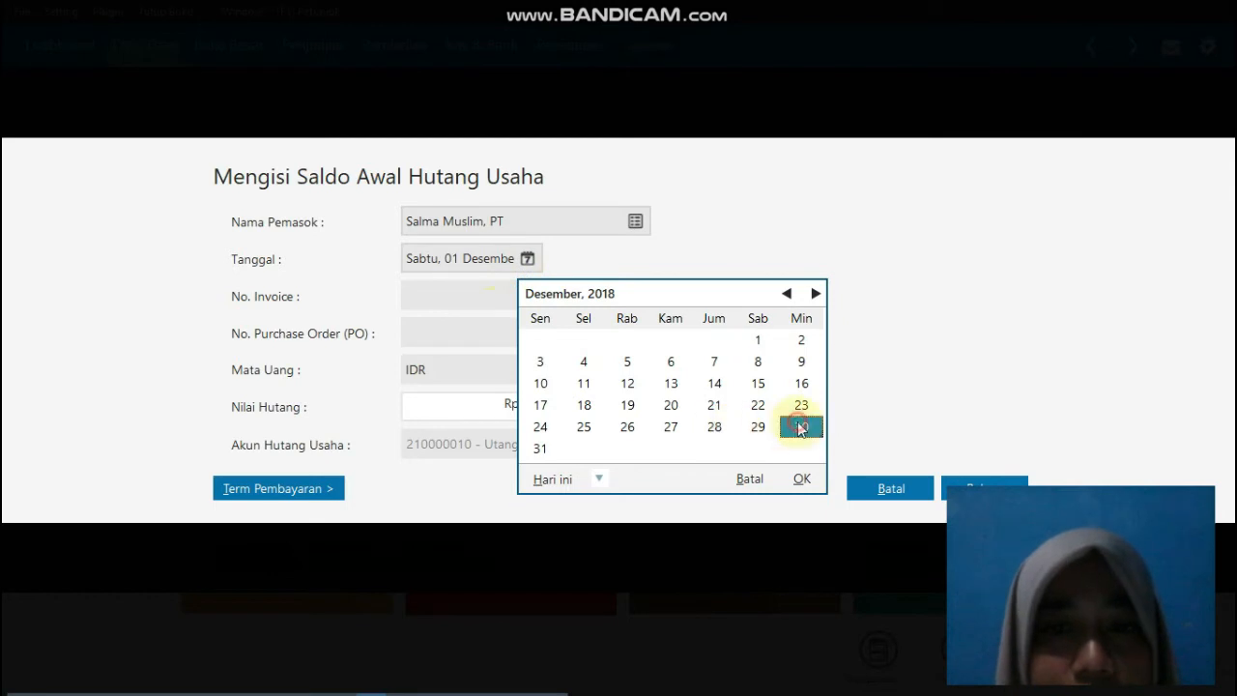
{"action": "left_click", "coordinate": [795, 480]}
Step: Enter invoice number INV-02 and a payable value of Rp 5.000.000 for the Salma Muslim, PT entry
{"action": "left_click", "coordinate": [477, 297]}
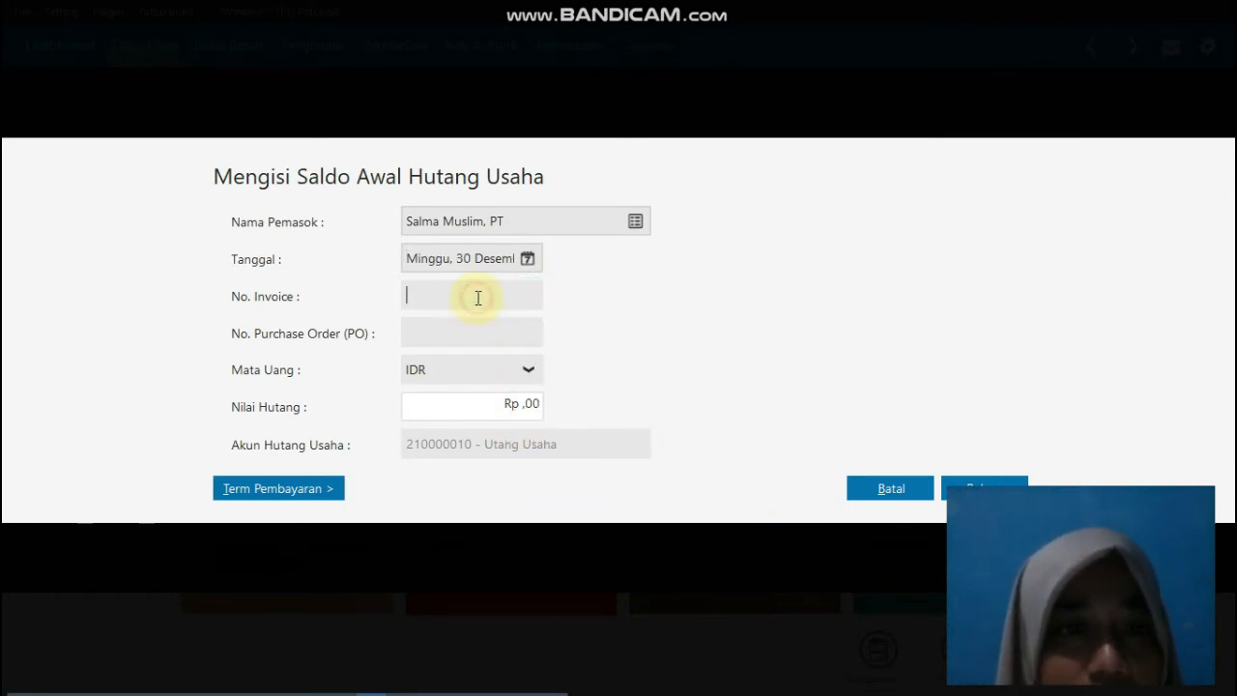
{"action": "type", "text": "INV-02"}
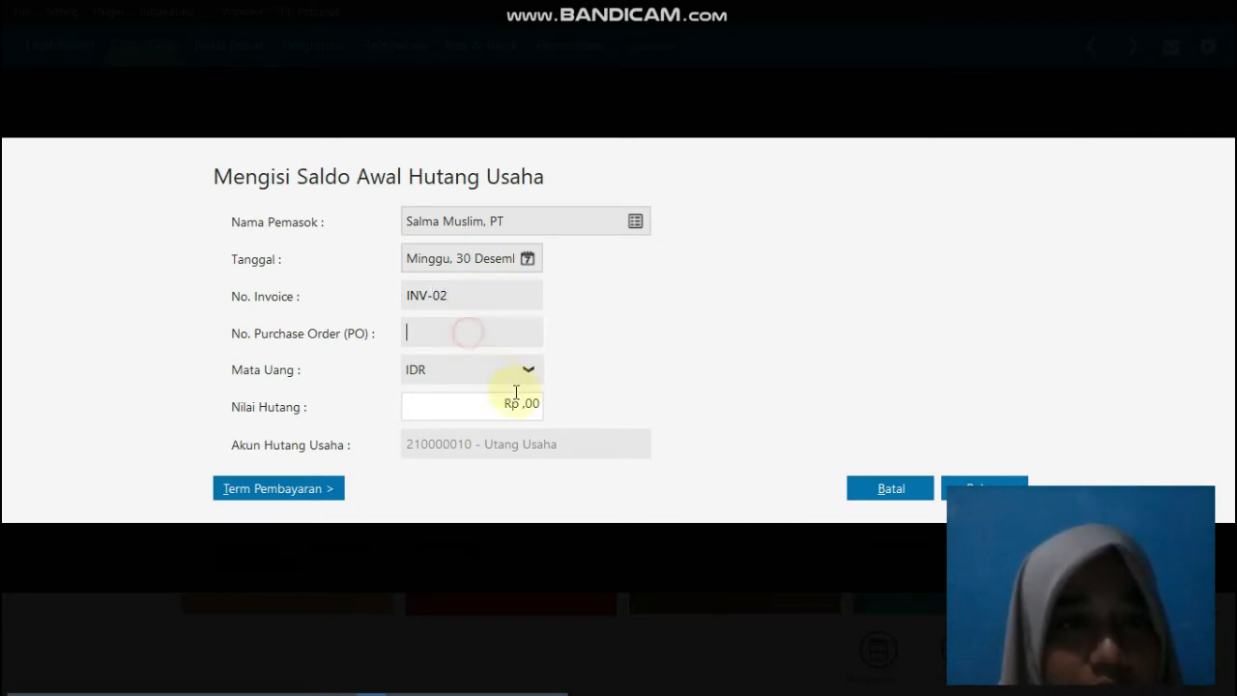
{"action": "left_click", "coordinate": [514, 404]}
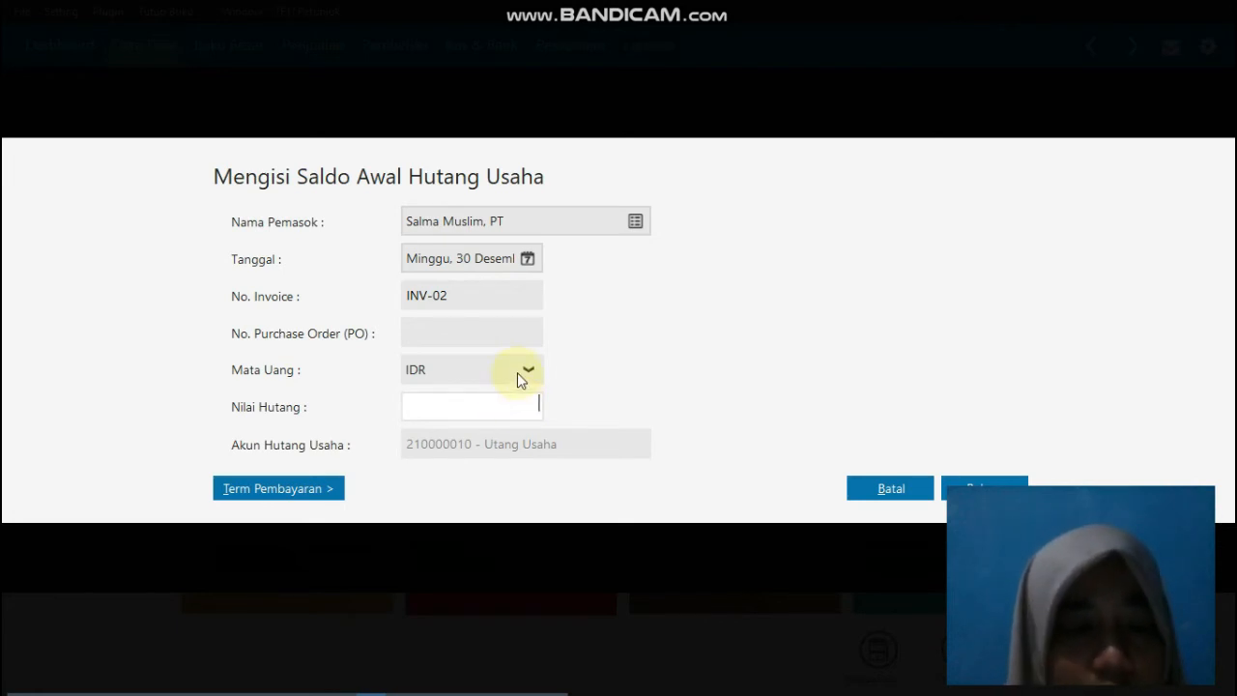
{"action": "type", "text": "2"}
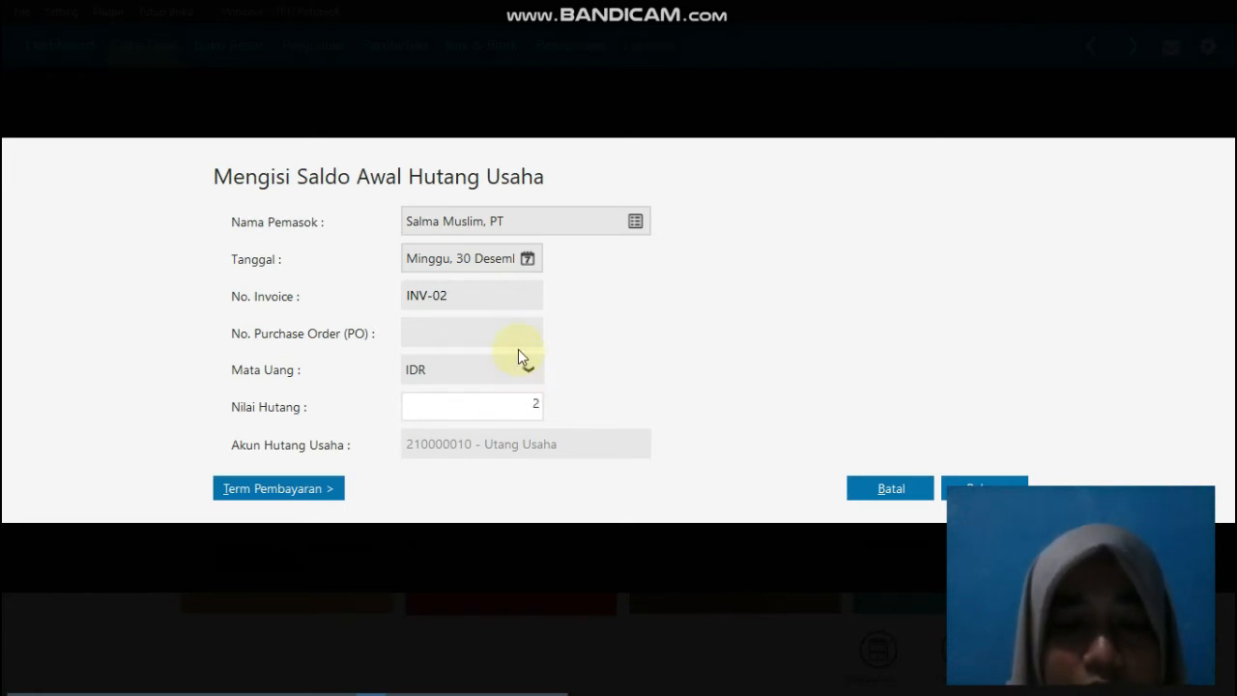
{"action": "key", "text": "BackSpace"}
{"action": "type", "text": "6"}
{"action": "key", "text": "BackSpace"}
{"action": "type", "text": "5."}
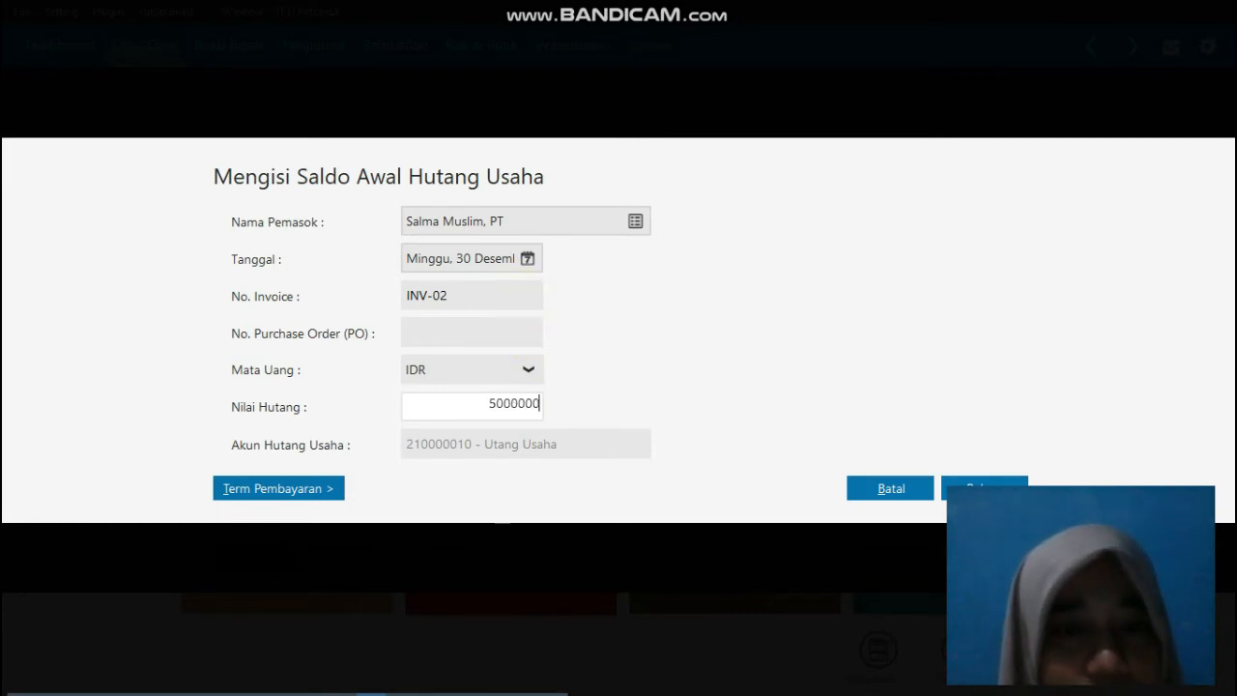
{"action": "type", "text": "000.000"}
{"action": "left_click", "coordinate": [539, 436]}
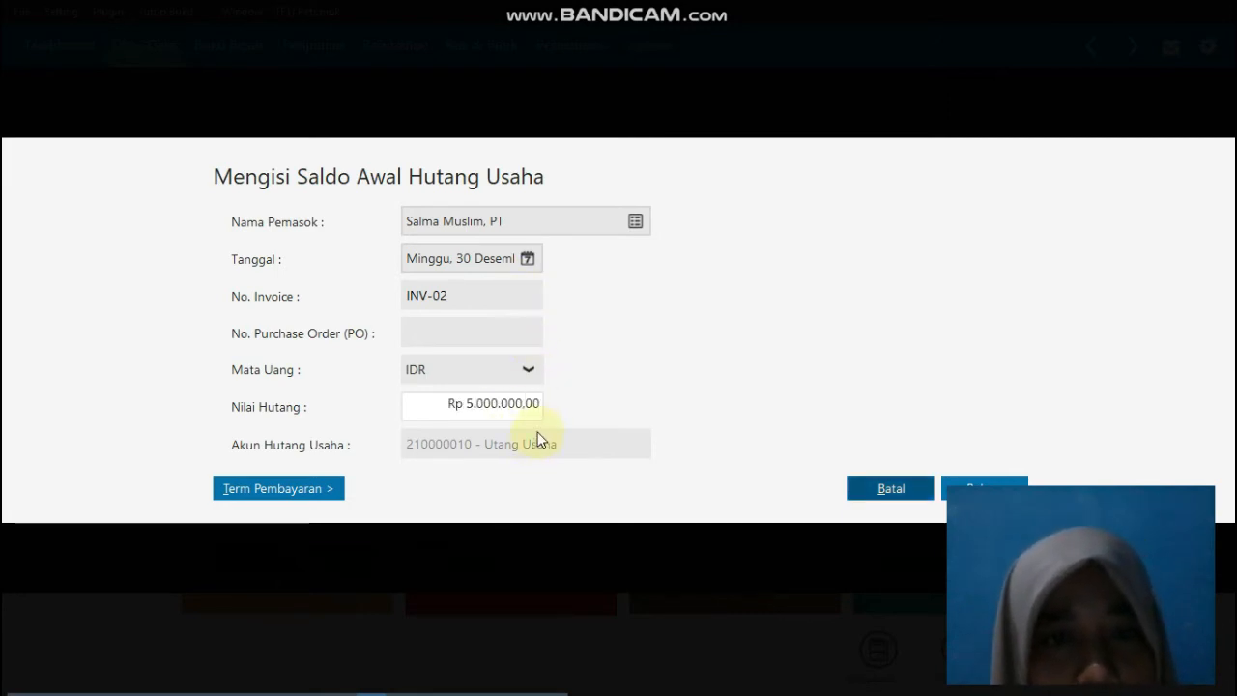
Step: Set INV-02's payment terms to 10 discount days, 30 due days and 2% early discount, and save the payable
{"action": "left_click", "coordinate": [309, 491]}
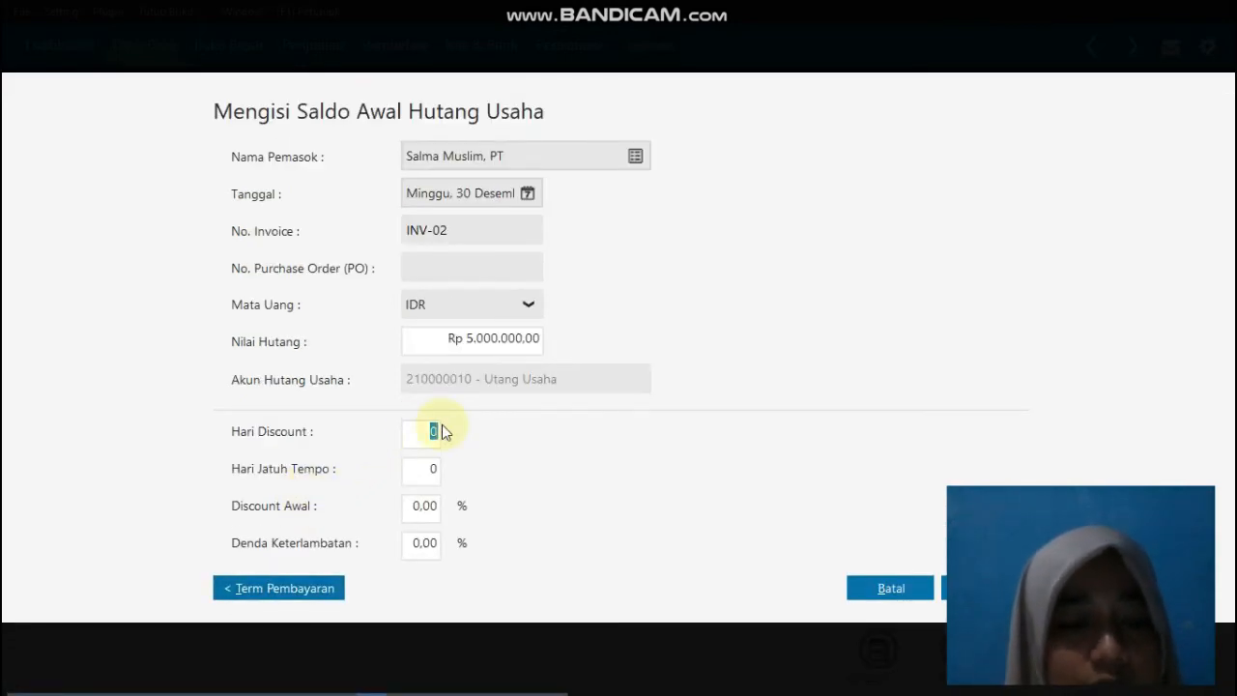
{"action": "type", "text": "10"}
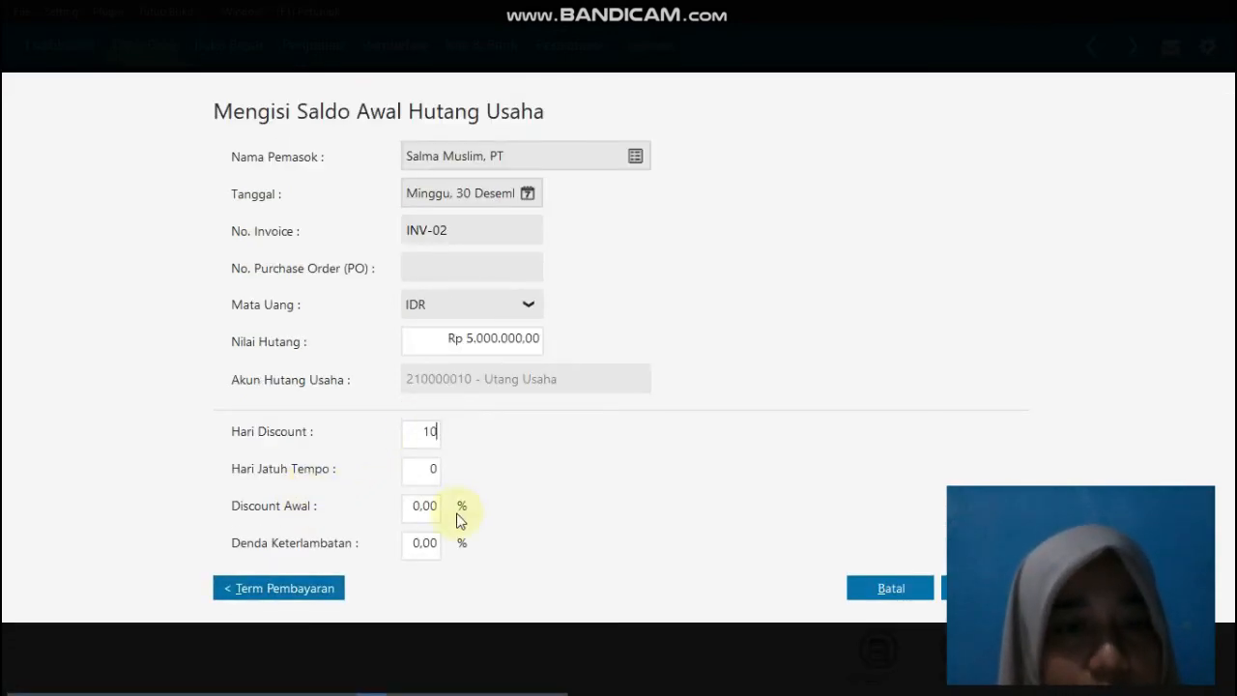
{"action": "key", "text": "Tab"}
{"action": "type", "text": "3"}
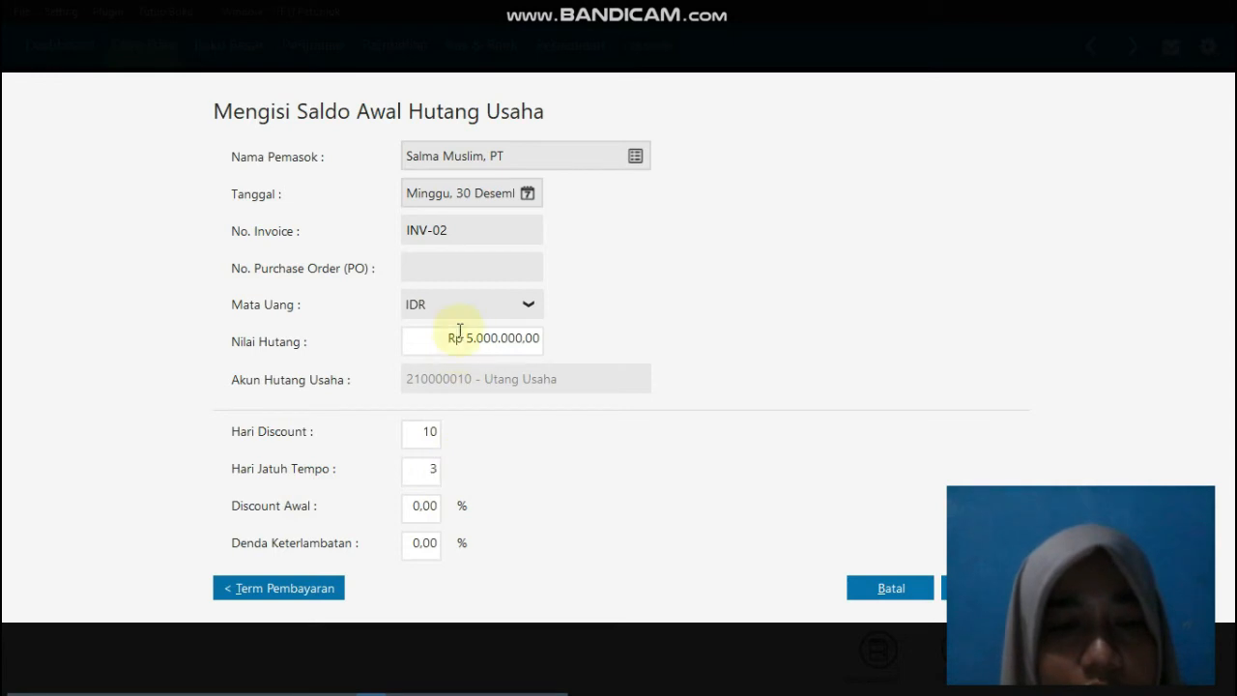
{"action": "key", "text": "Tab"}
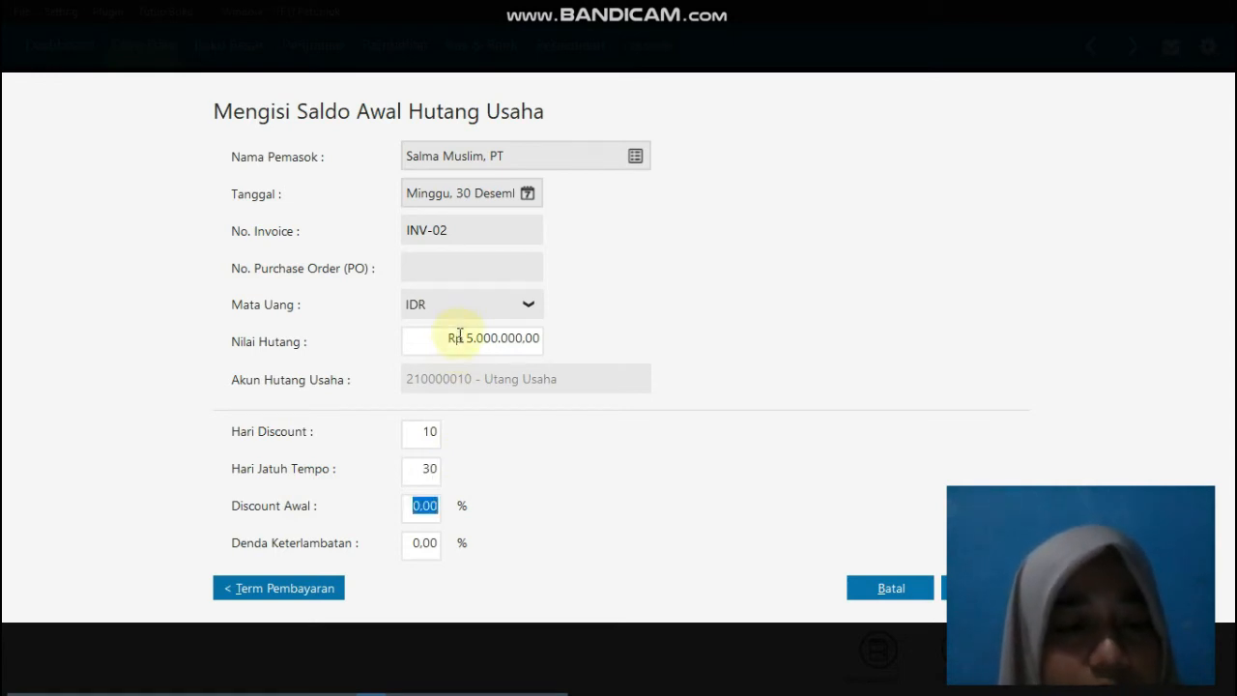
{"action": "type", "text": "2"}
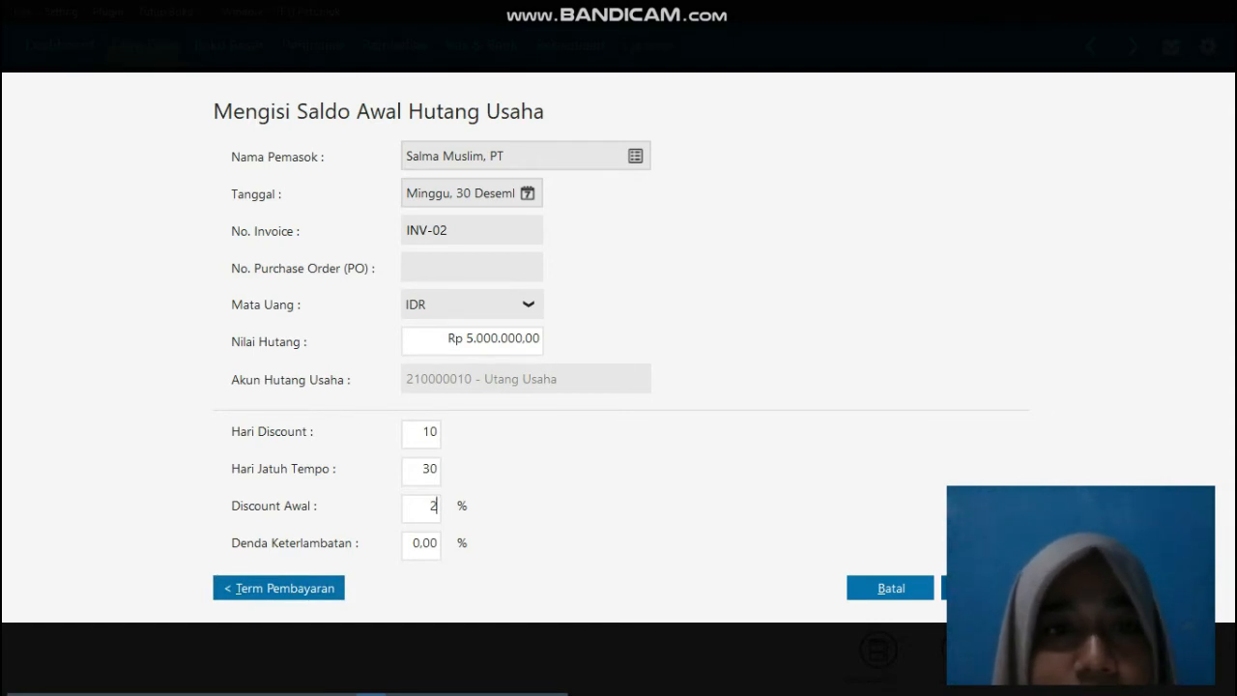
{"action": "left_click", "coordinate": [984, 587]}
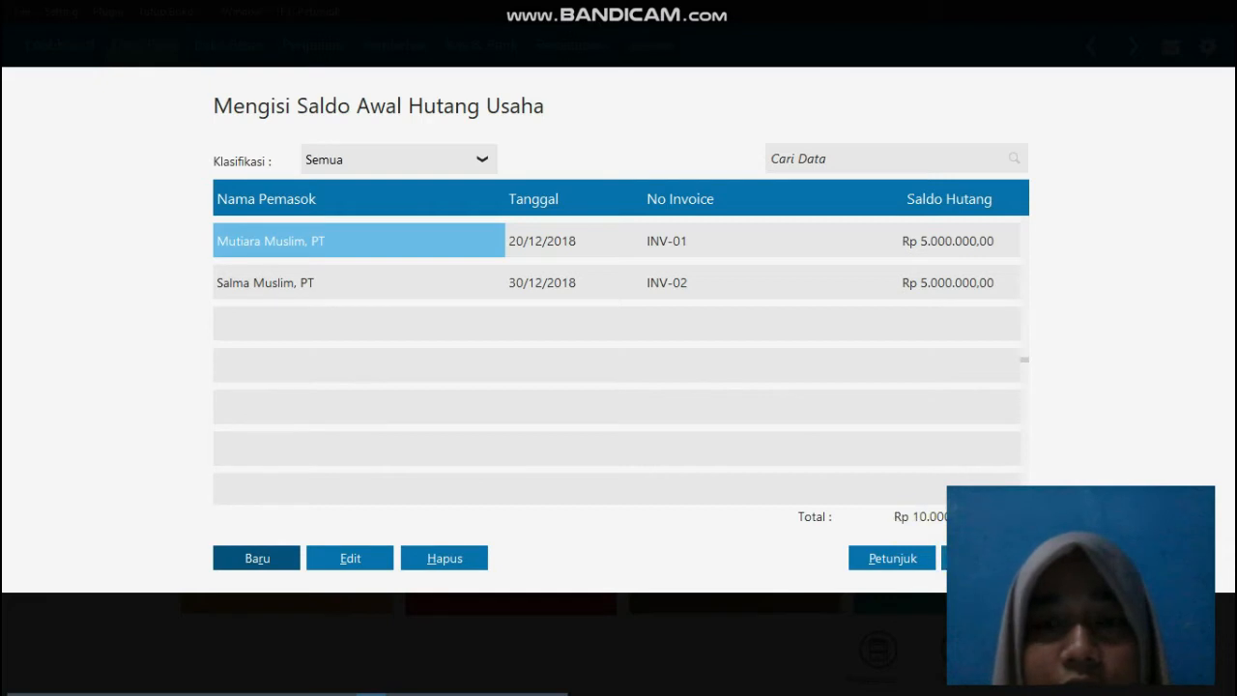
Step: Close the payables opening balances and open the inventory opening balances (Saldo Awal Persediaan)
{"action": "left_click", "coordinate": [986, 558]}
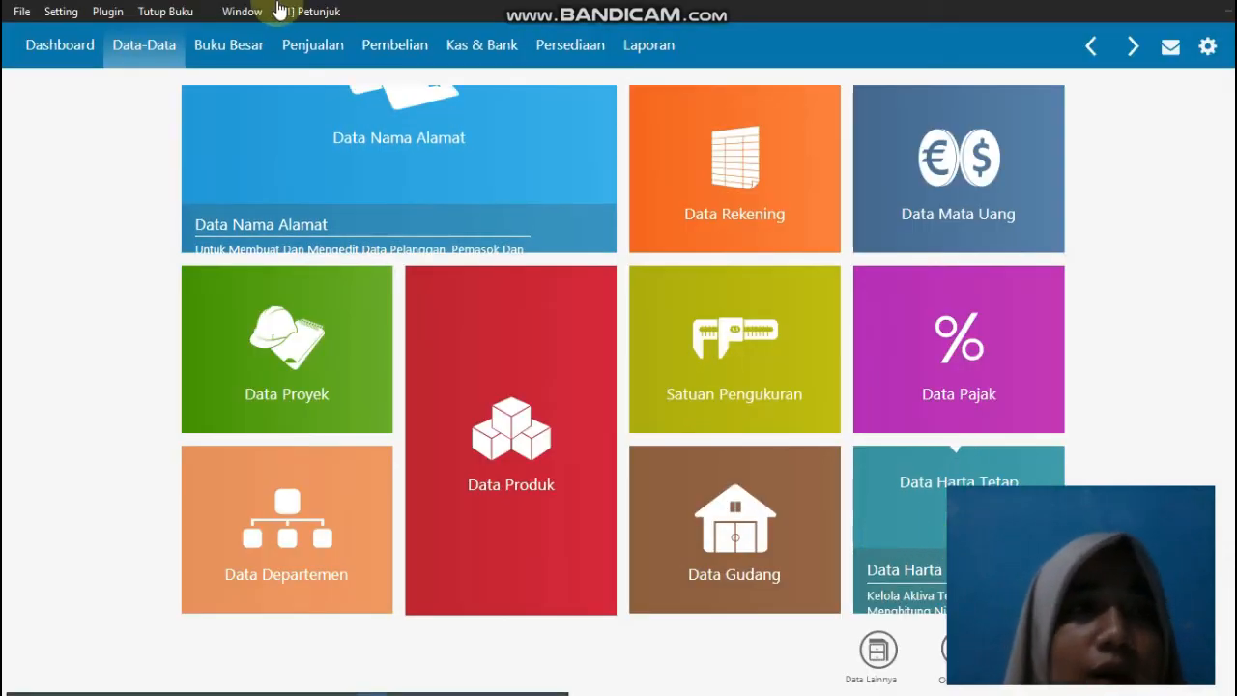
{"action": "left_click", "coordinate": [61, 14]}
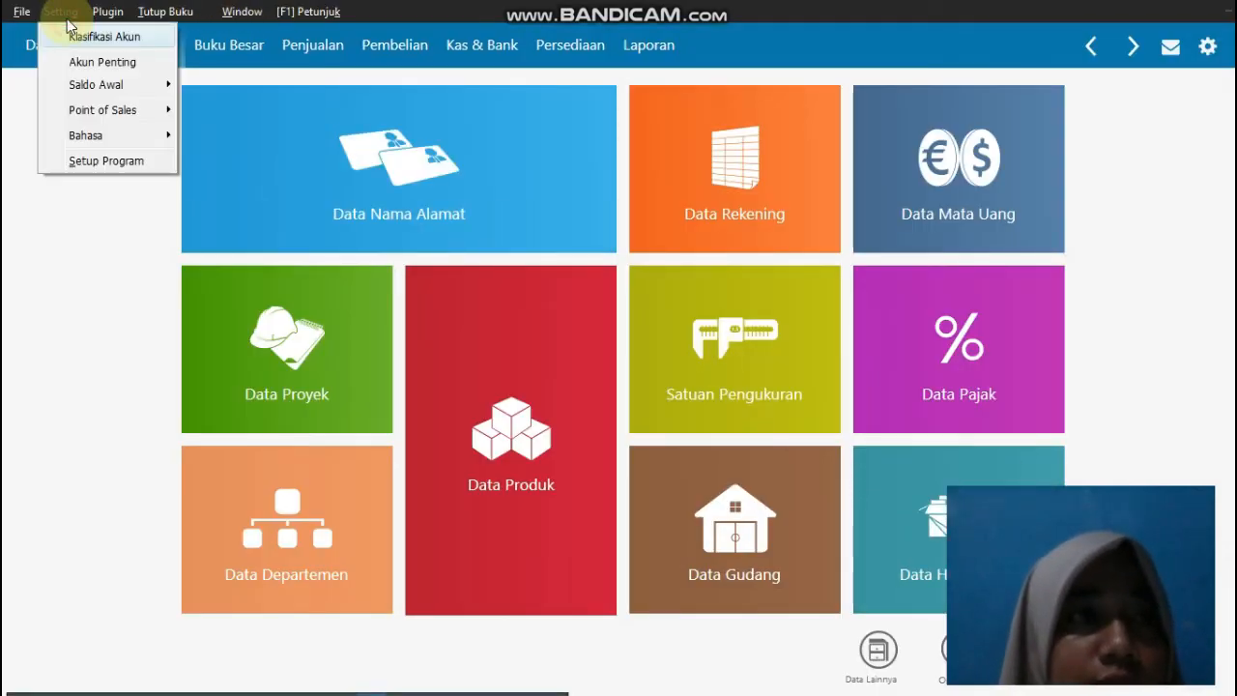
{"action": "left_click", "coordinate": [128, 95]}
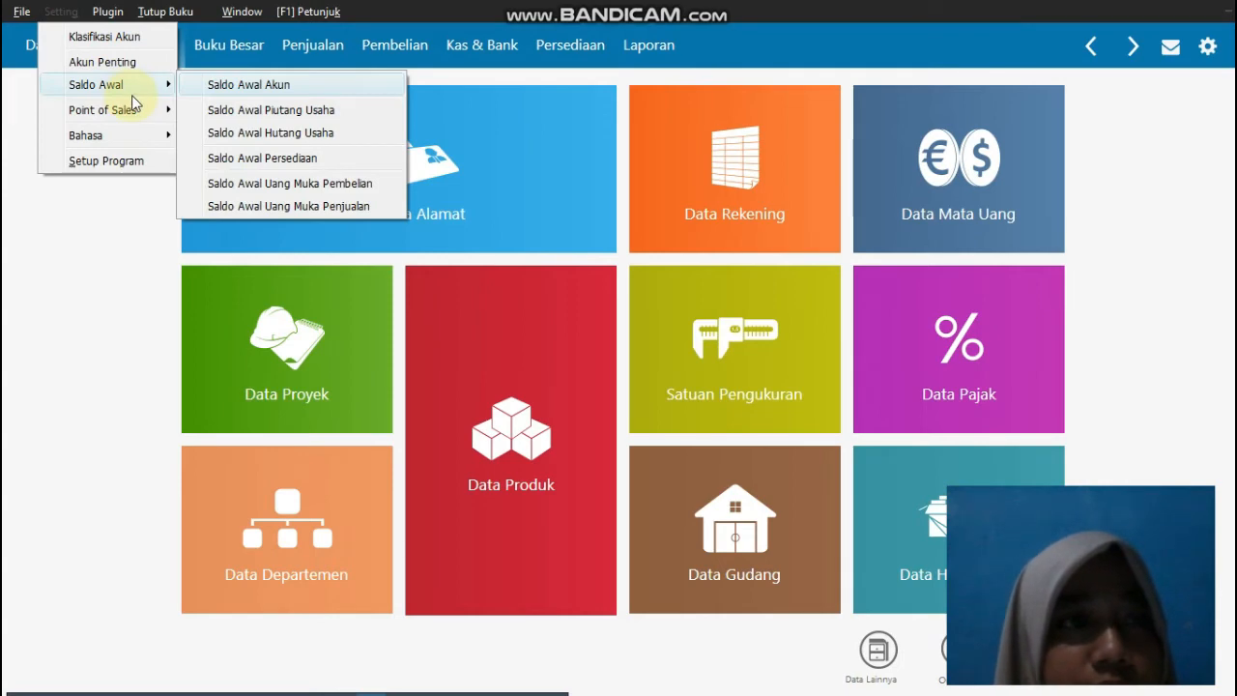
{"action": "left_click", "coordinate": [273, 159]}
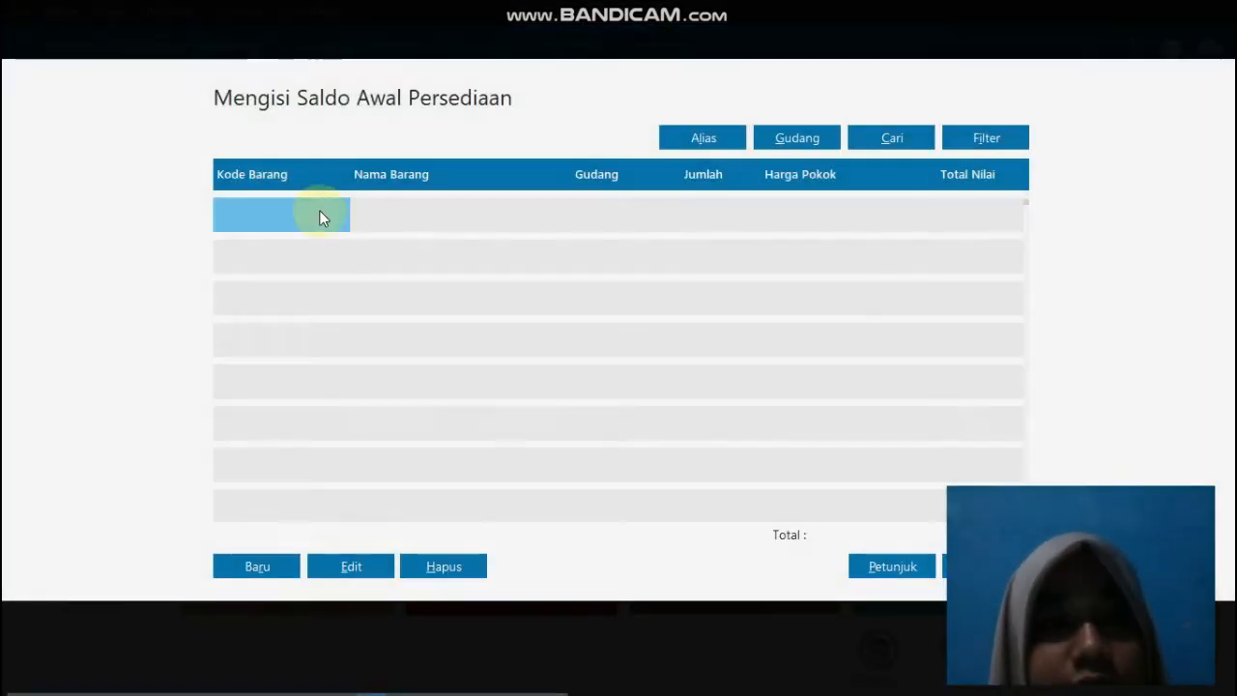
Step: Start a new inventory opening balance for item J-001, Jilbab Putih
{"action": "left_click", "coordinate": [262, 574]}
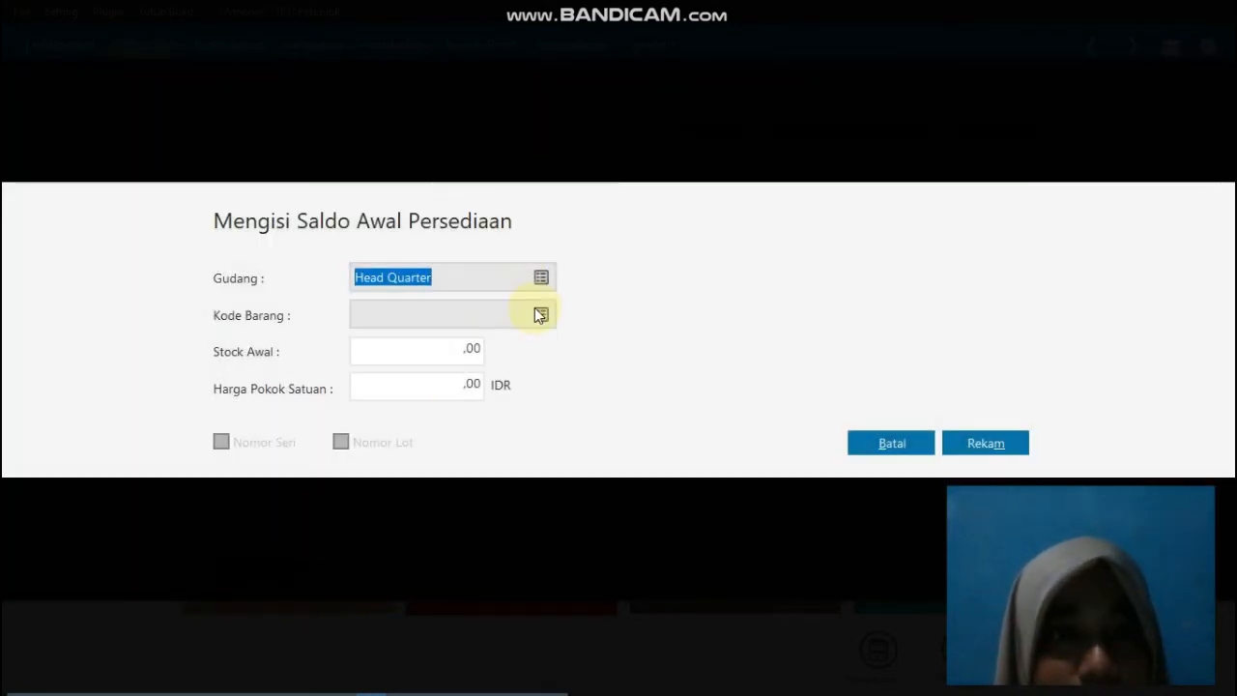
{"action": "left_click", "coordinate": [537, 311]}
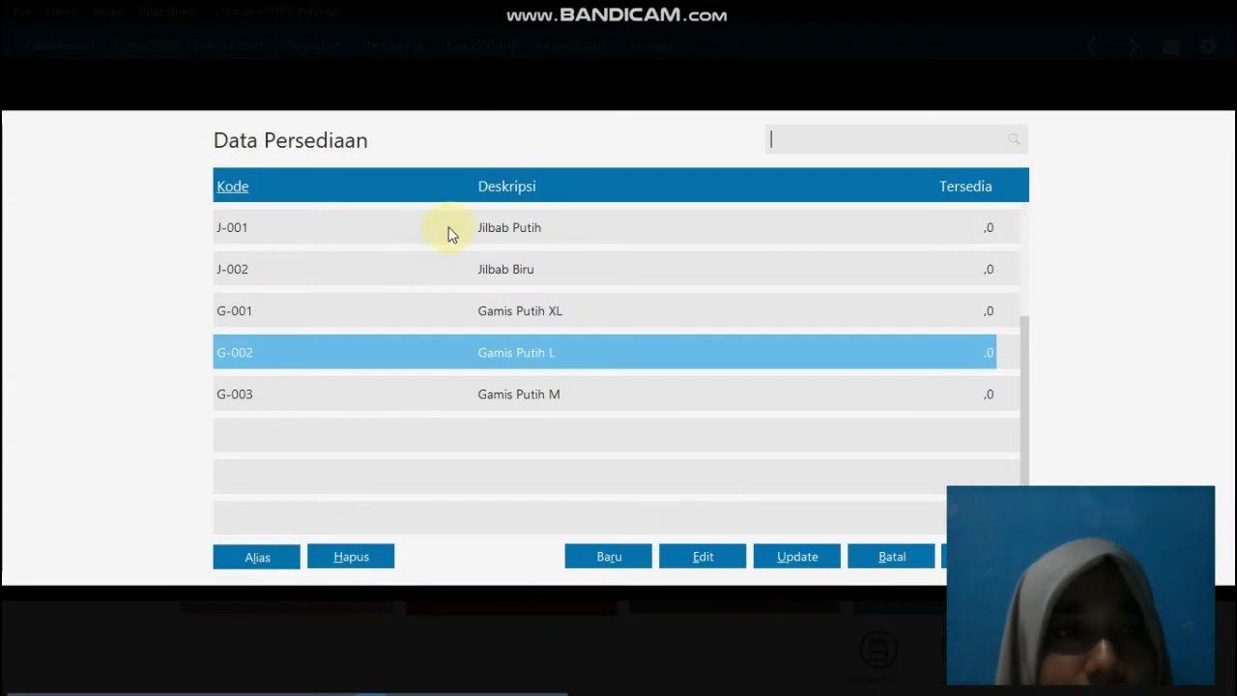
{"action": "double_click", "coordinate": [522, 236]}
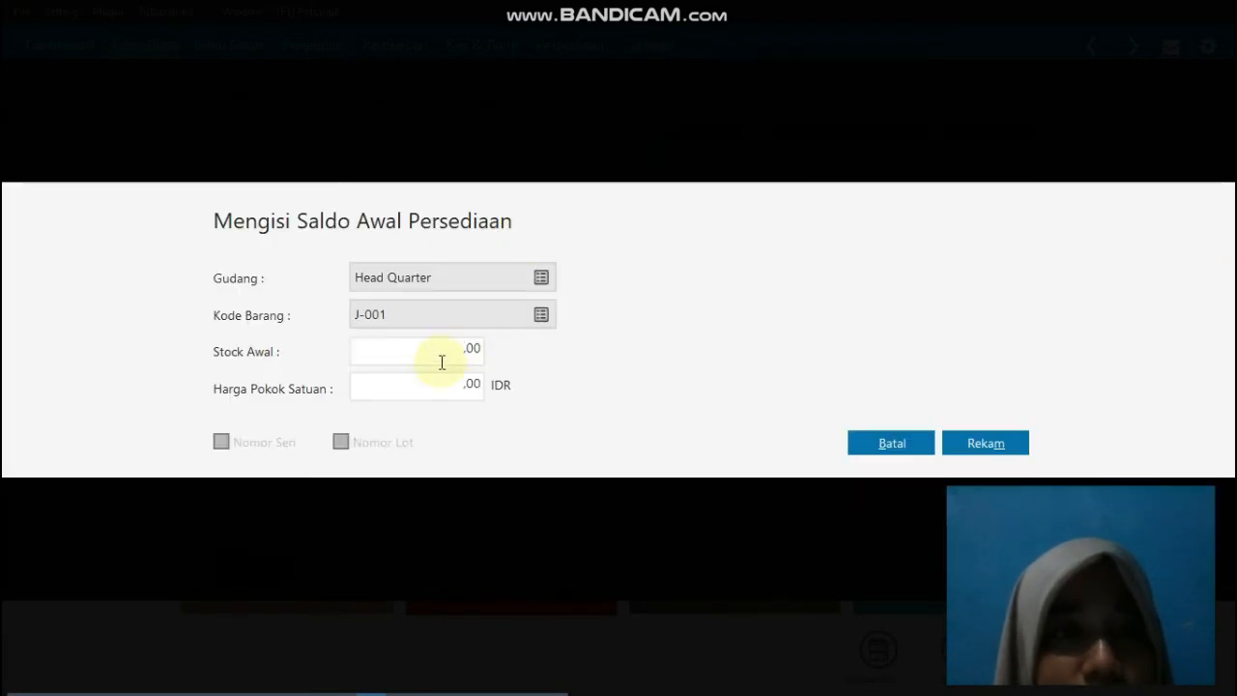
Step: Set J-001's opening stock to 10 and its unit cost to 10.000 IDR, and save the entry
{"action": "left_click_drag", "start_coordinate": [464, 349], "coordinate": [495, 352]}
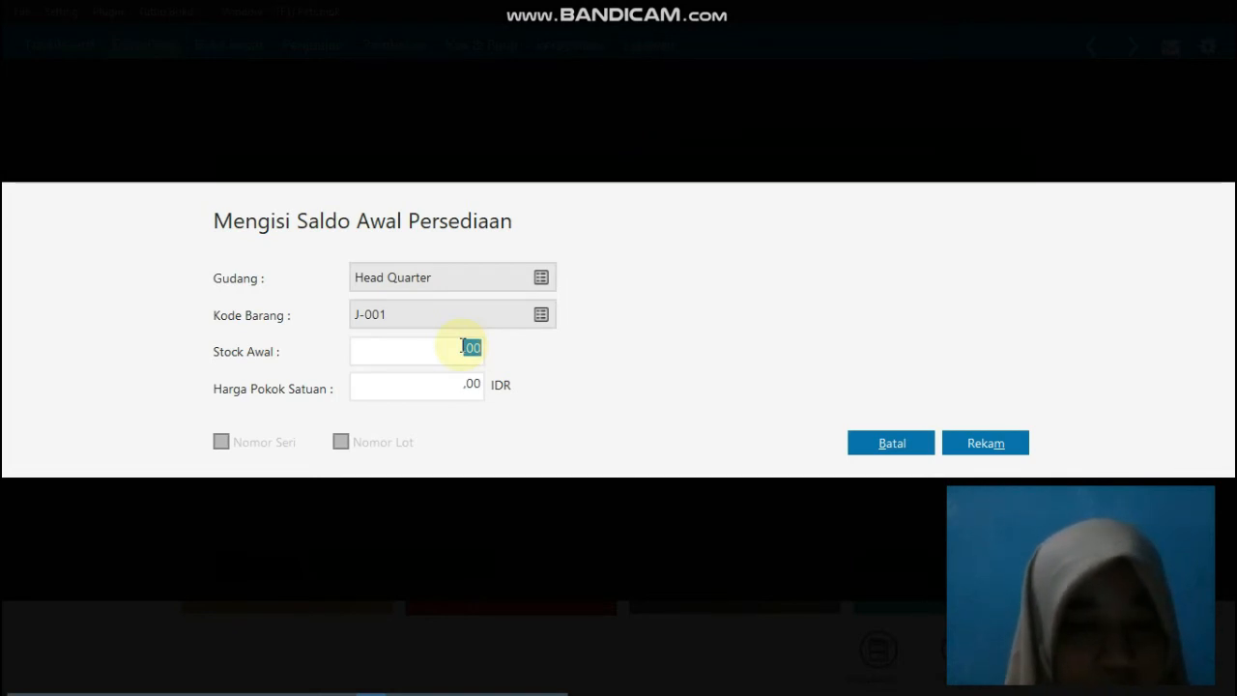
{"action": "type", "text": "10"}
{"action": "key", "text": "Tab"}
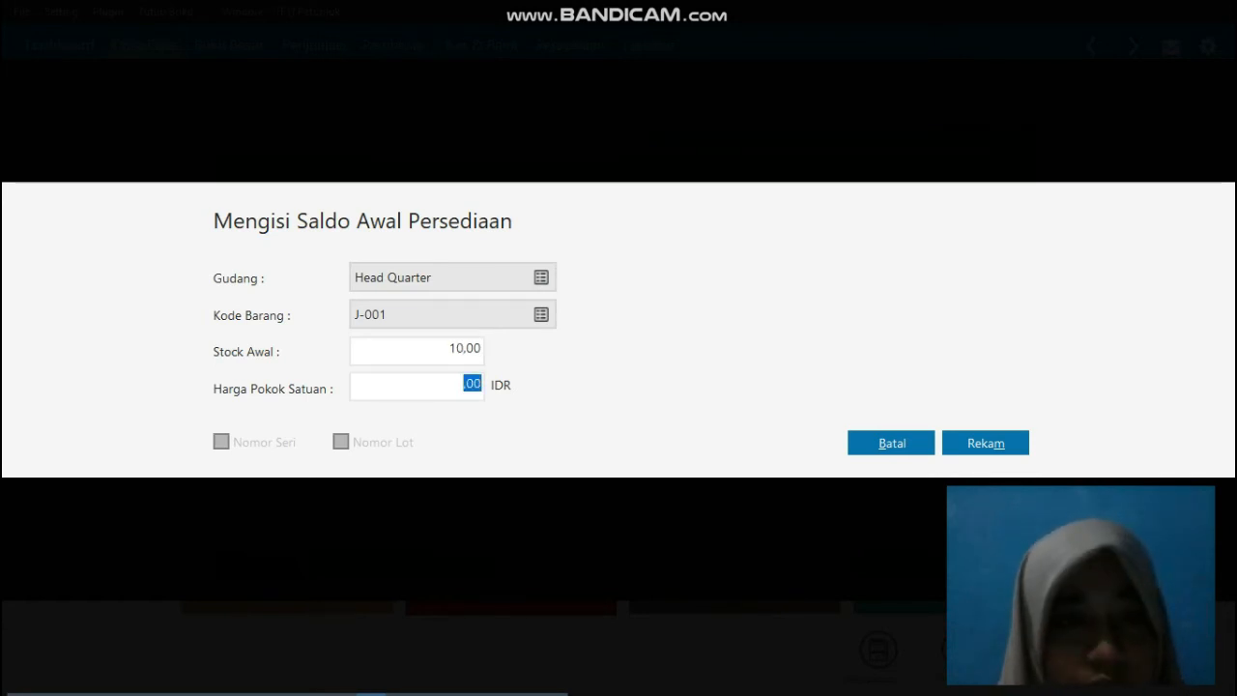
{"action": "type", "text": "10.0"}
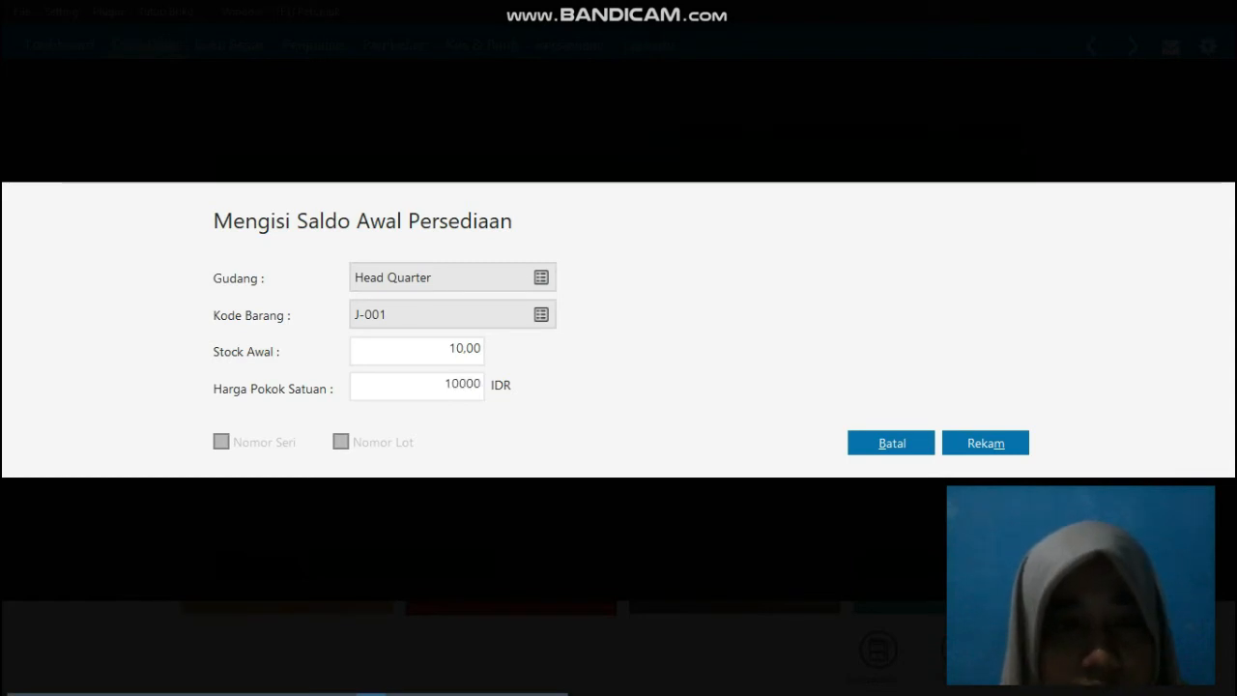
{"action": "type", "text": "00"}
{"action": "key", "text": "Tab"}
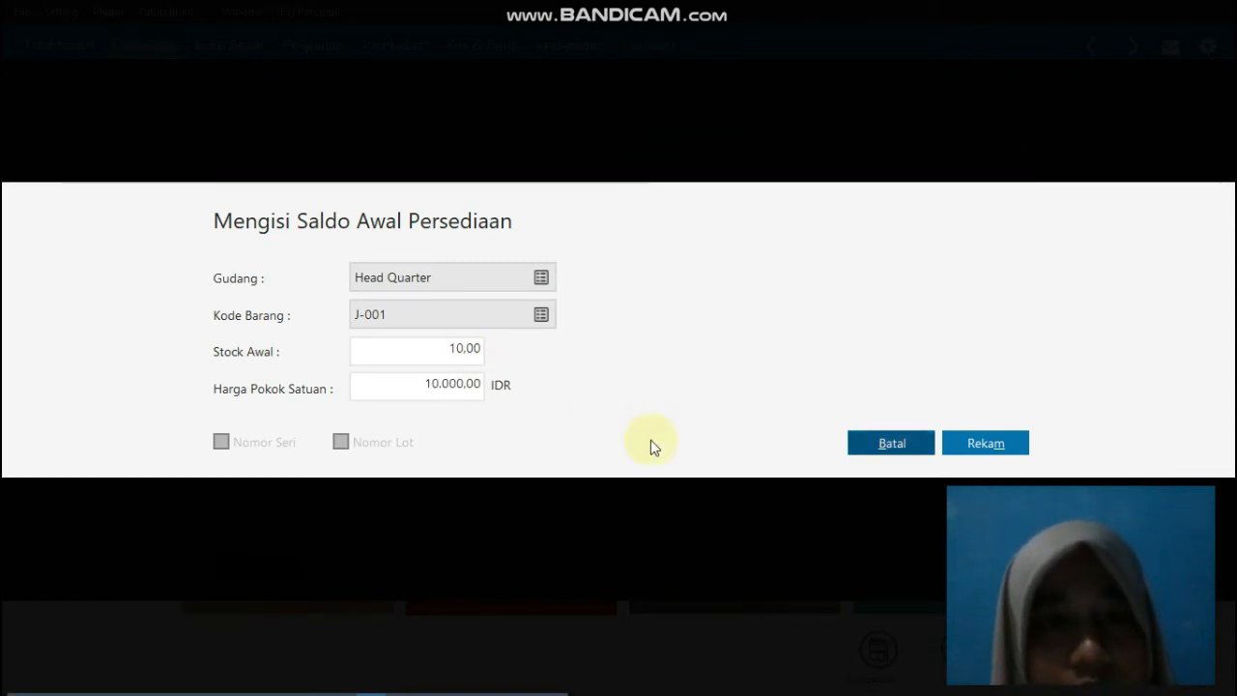
{"action": "left_click", "coordinate": [967, 447]}
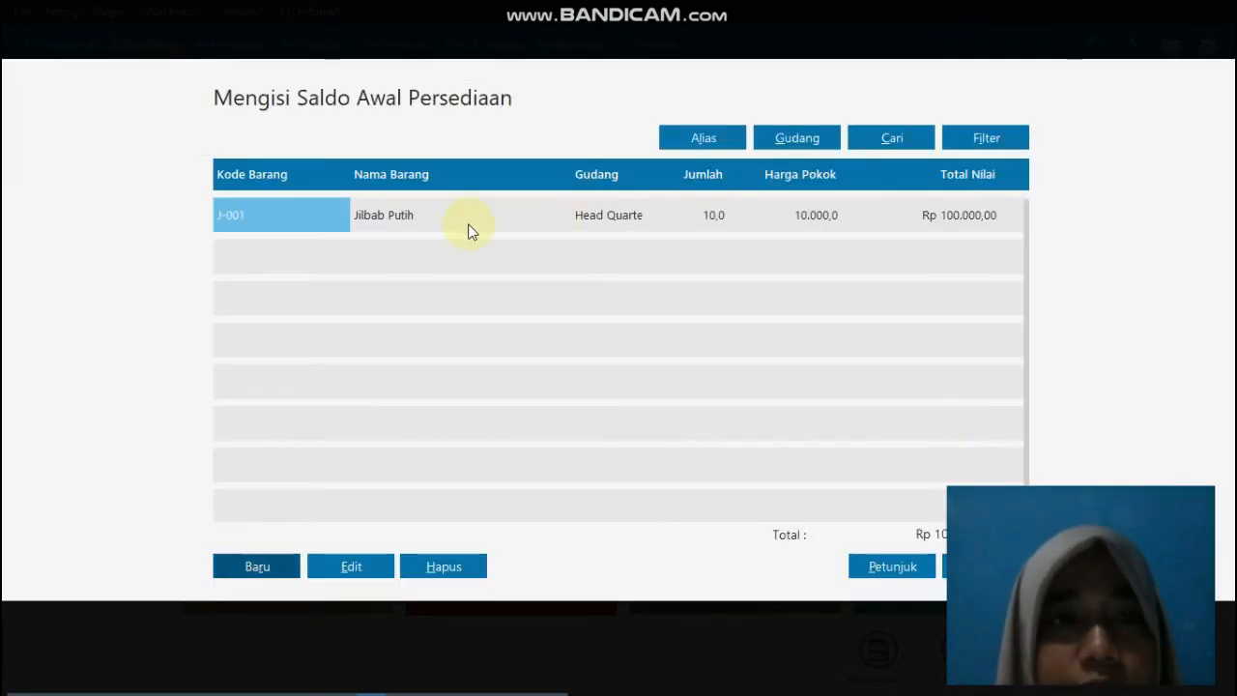
Step: Add an inventory opening balance for item J-002, Jilbab Biru, with opening stock 10 and unit cost 10.000 IDR, and save it
{"action": "left_click", "coordinate": [261, 566]}
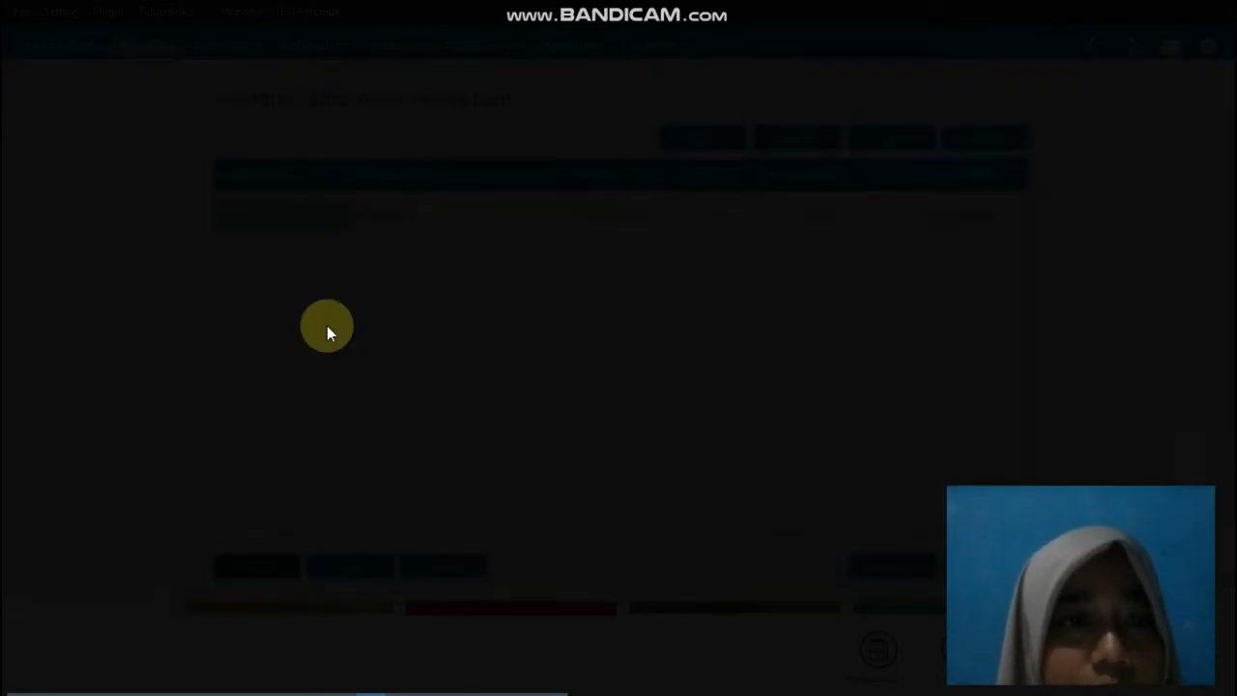
{"action": "left_click", "coordinate": [540, 316]}
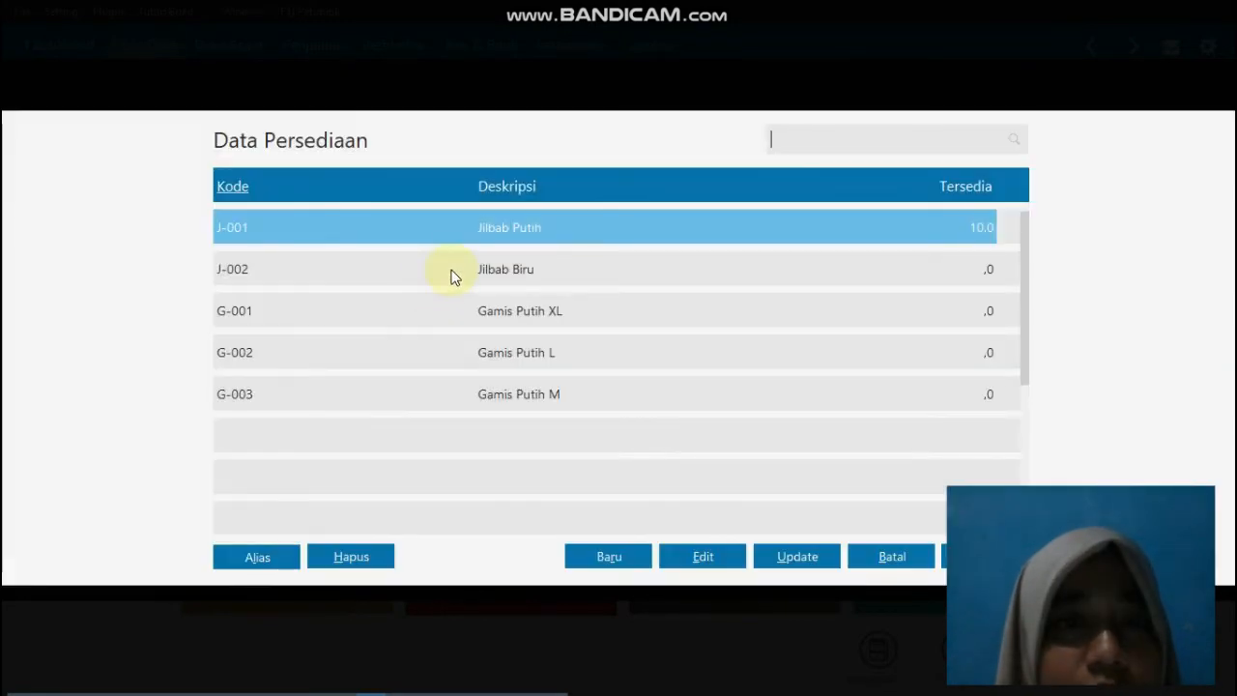
{"action": "double_click", "coordinate": [451, 272]}
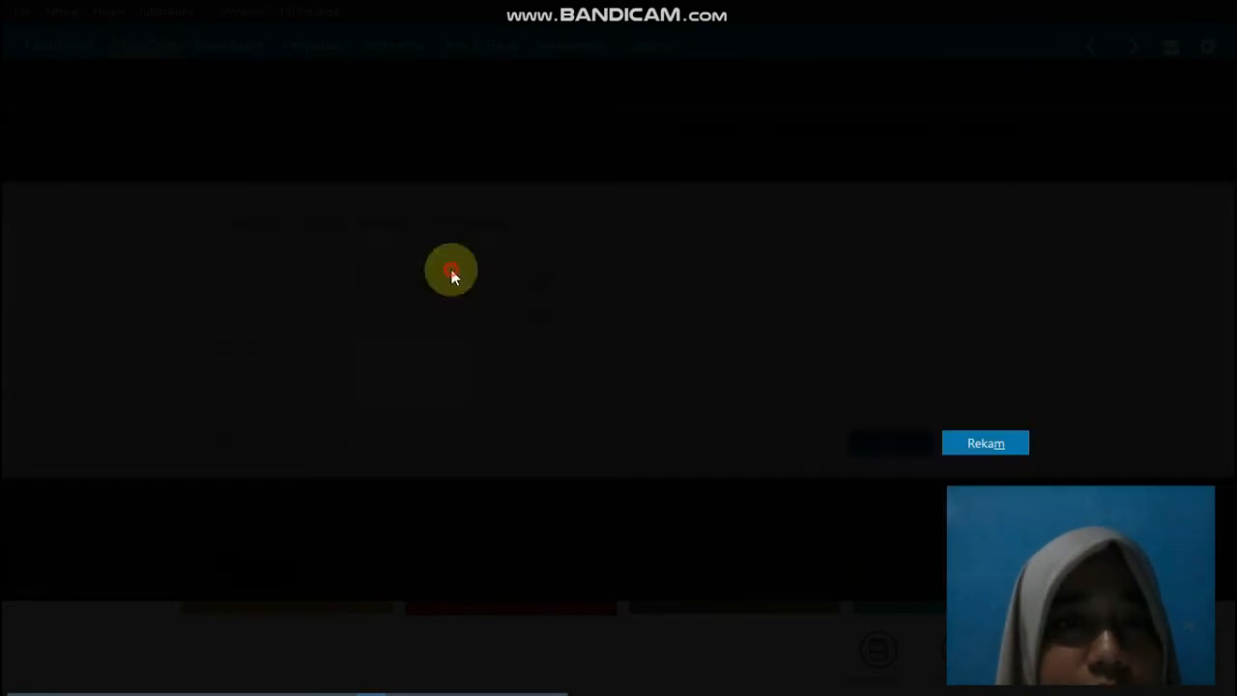
{"action": "left_click", "coordinate": [463, 354]}
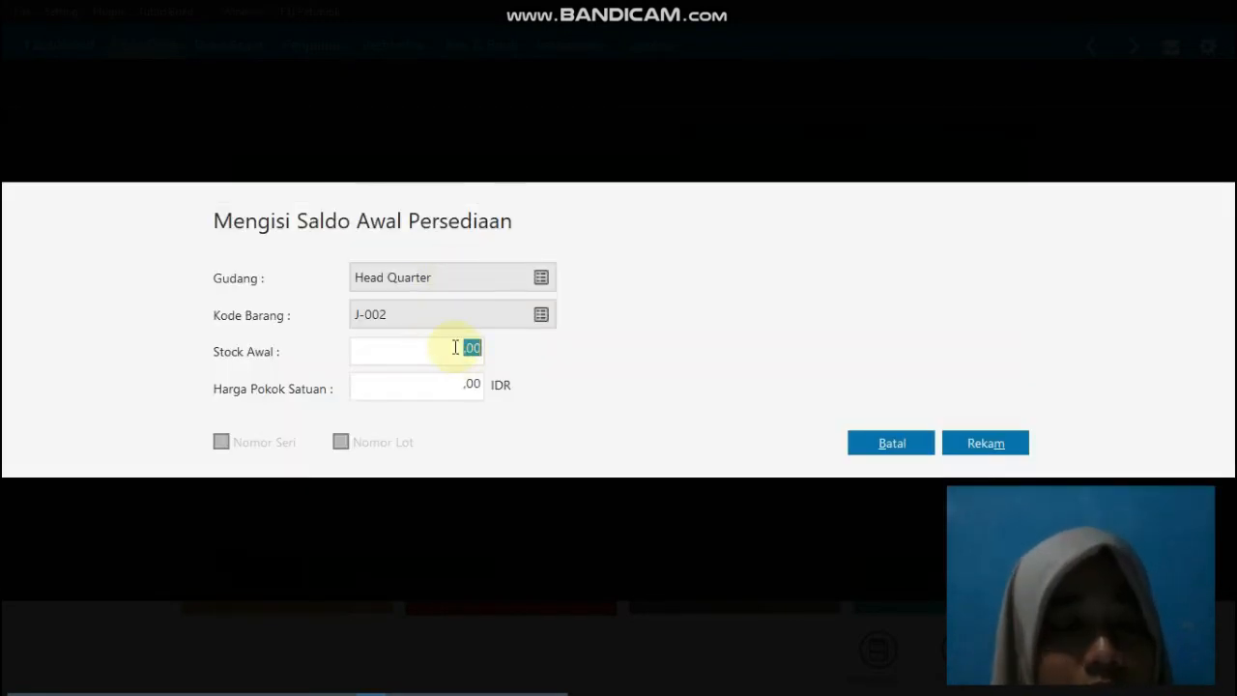
{"action": "type", "text": "10"}
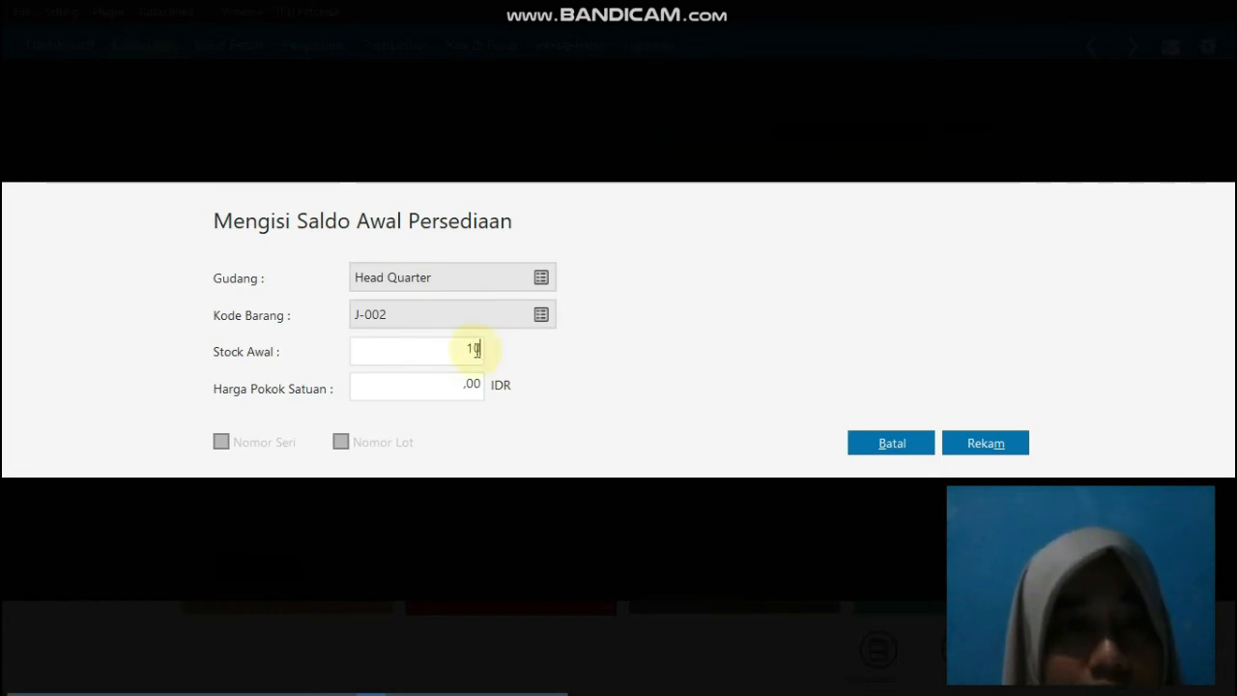
{"action": "left_click", "coordinate": [472, 383]}
{"action": "type", "text": "10000"}
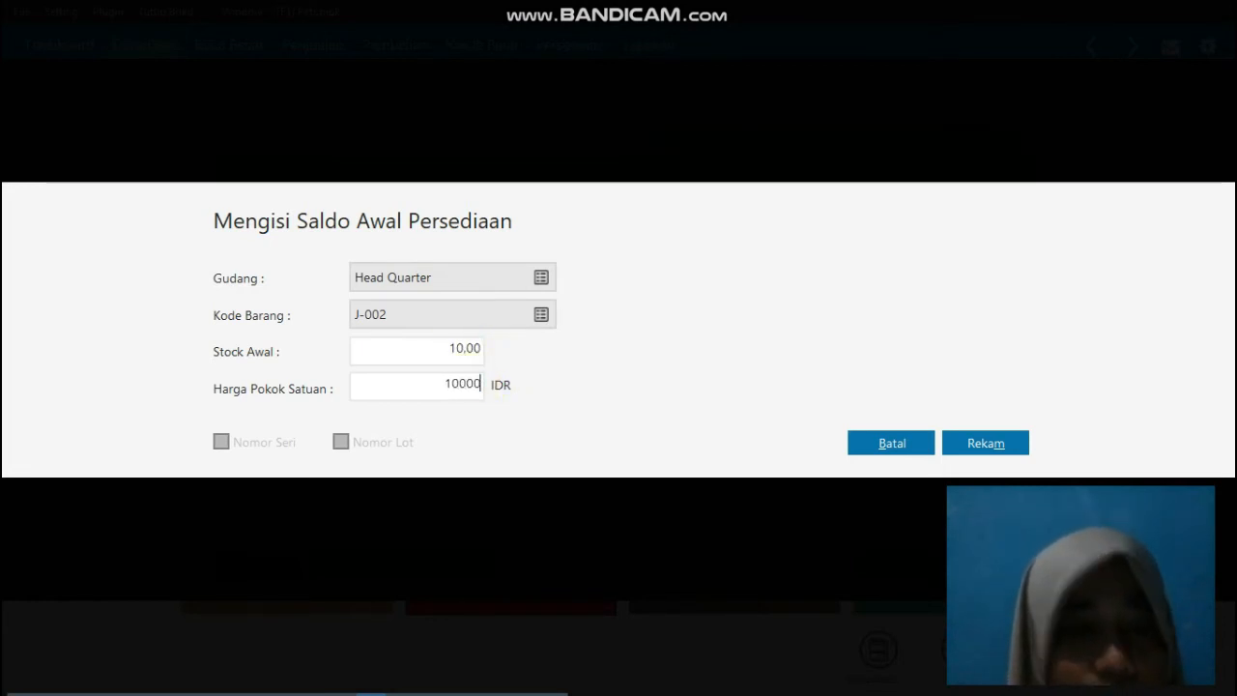
{"action": "key", "text": "Tab"}
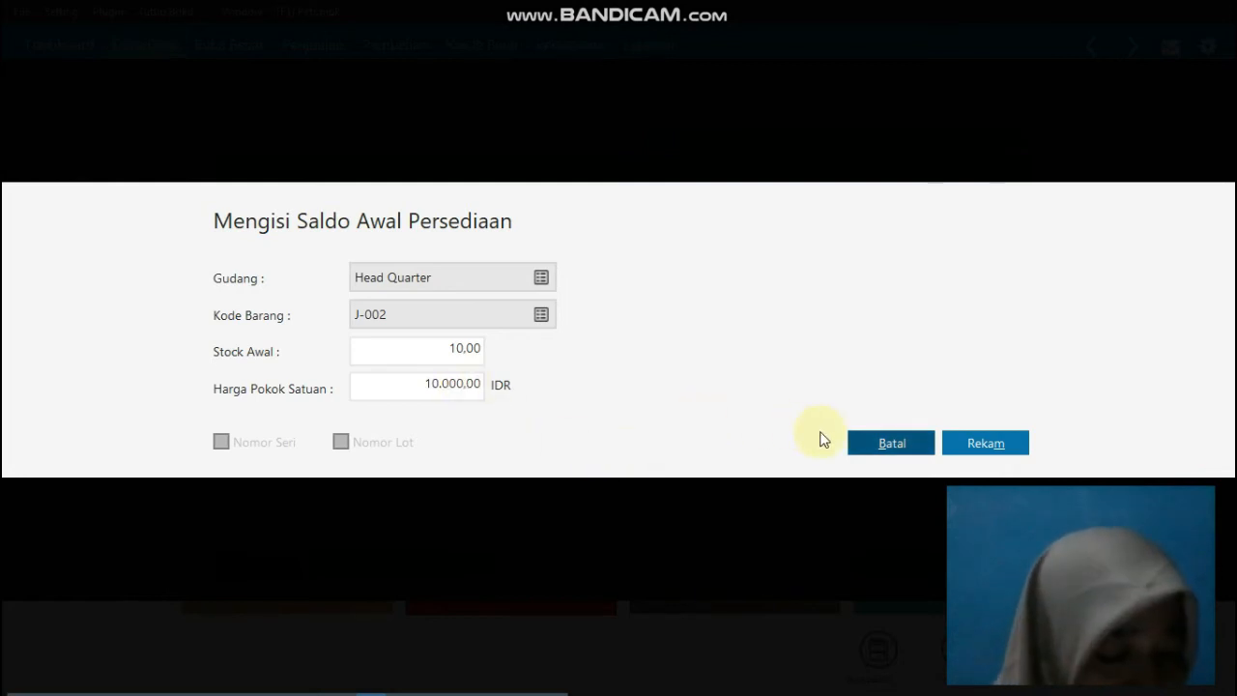
{"action": "left_click", "coordinate": [981, 443]}
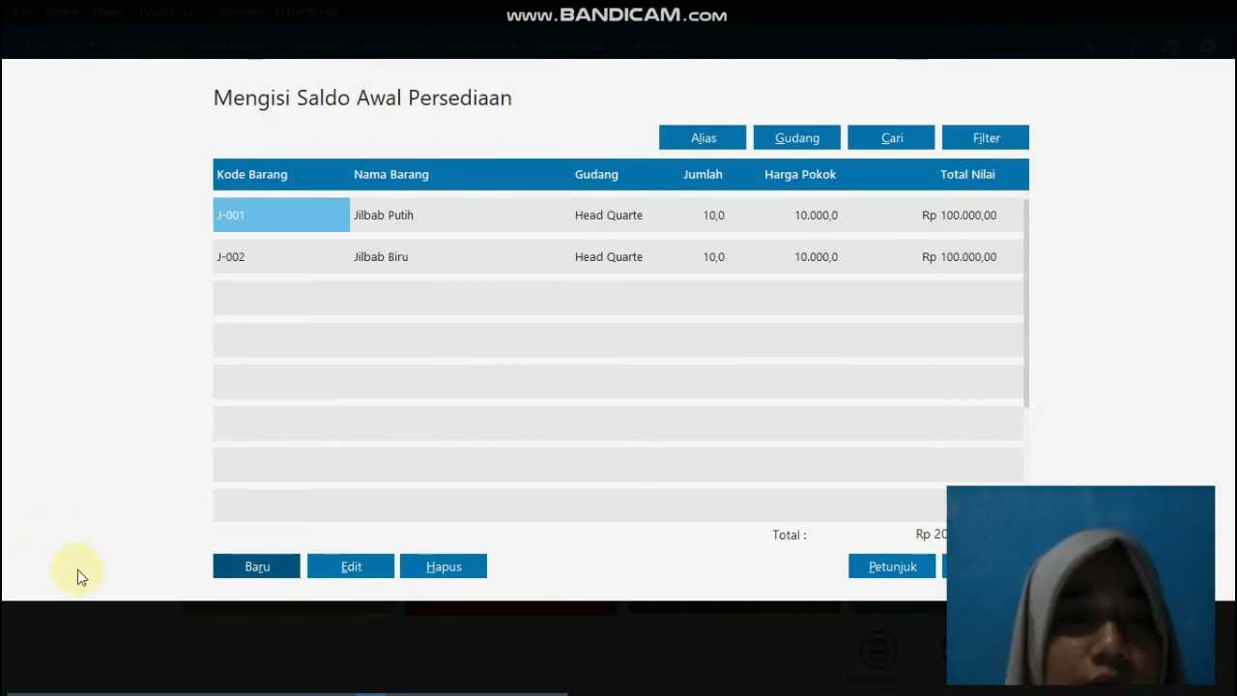
Step: Add an inventory opening balance for item G-001, Gamis Putih XL, with opening stock 10 and unit cost 100.000 IDR, and save it
{"action": "left_click", "coordinate": [256, 566]}
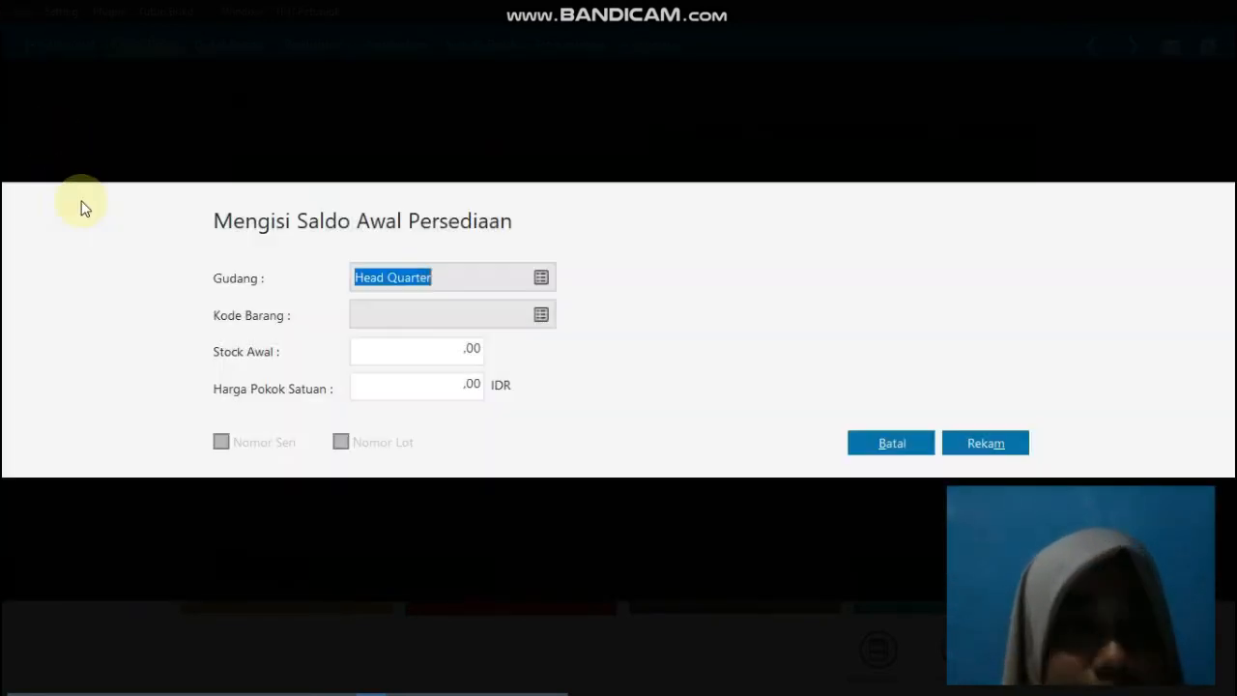
{"action": "left_click", "coordinate": [541, 316]}
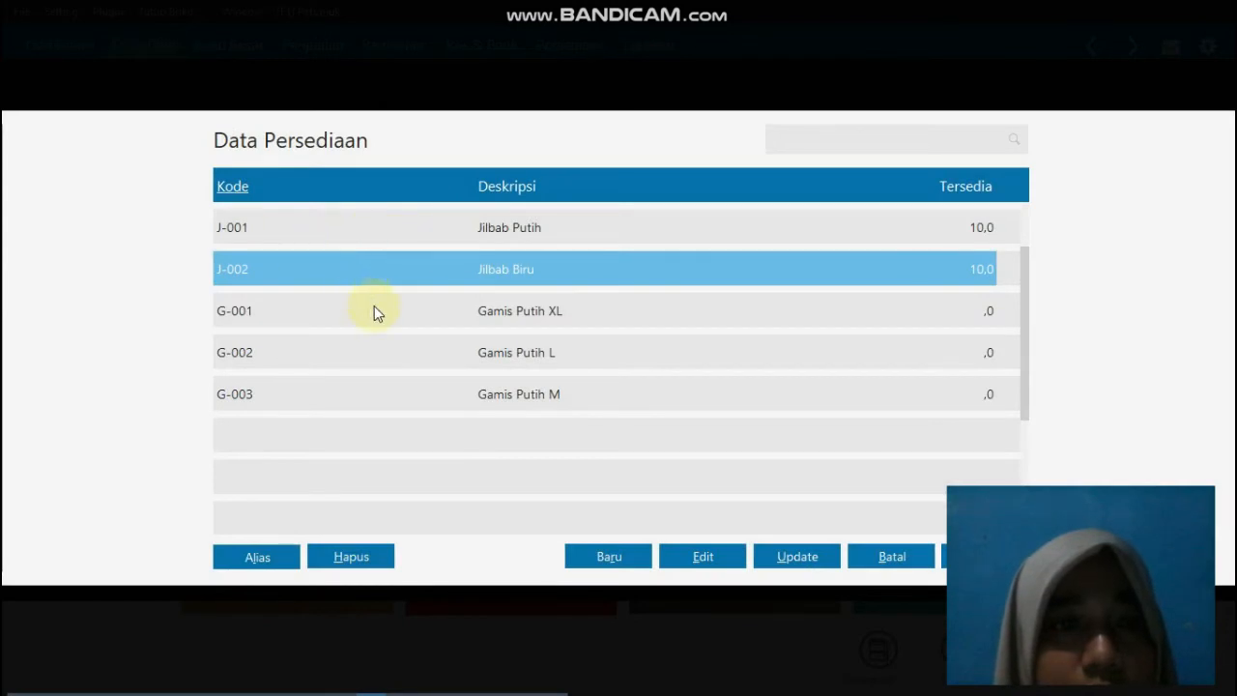
{"action": "double_click", "coordinate": [376, 311]}
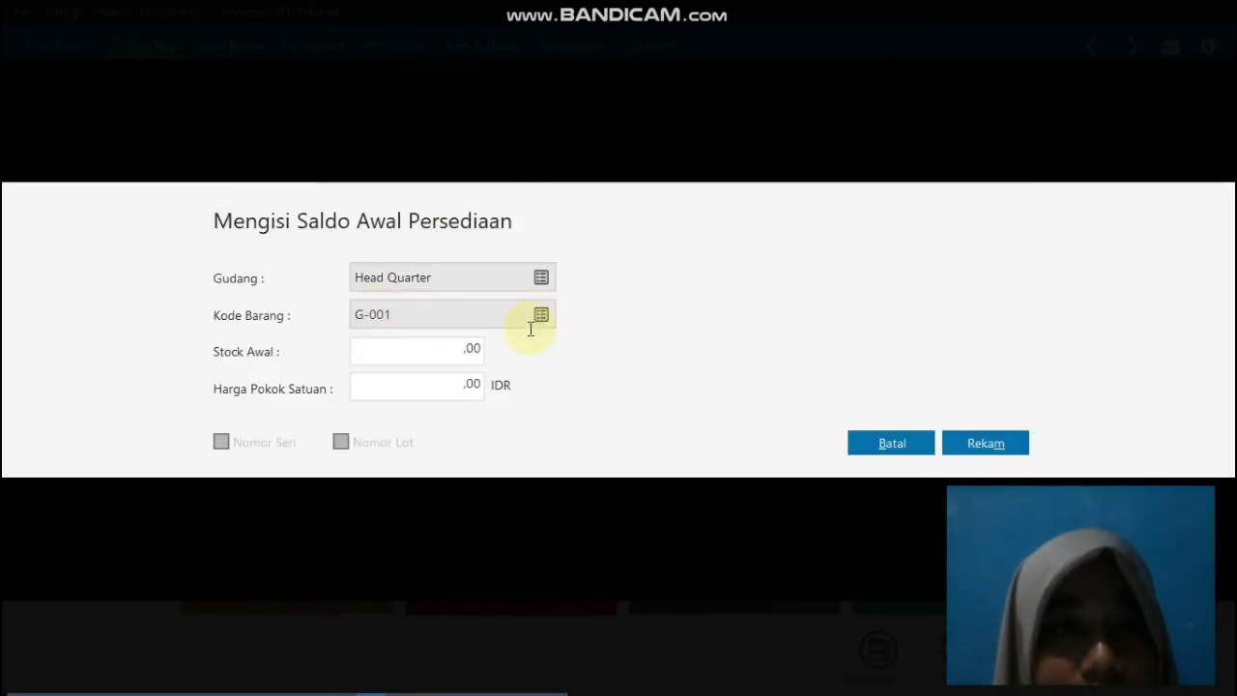
{"action": "left_click", "coordinate": [465, 348]}
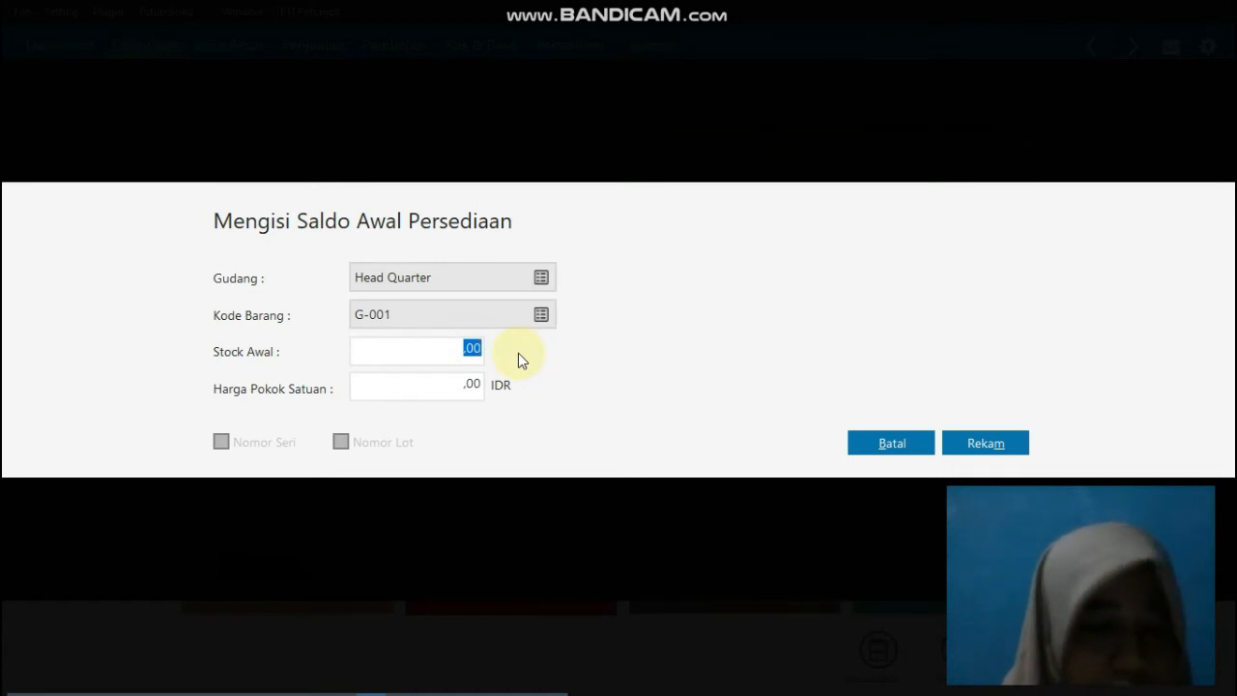
{"action": "type", "text": "10"}
{"action": "left_click", "coordinate": [472, 383]}
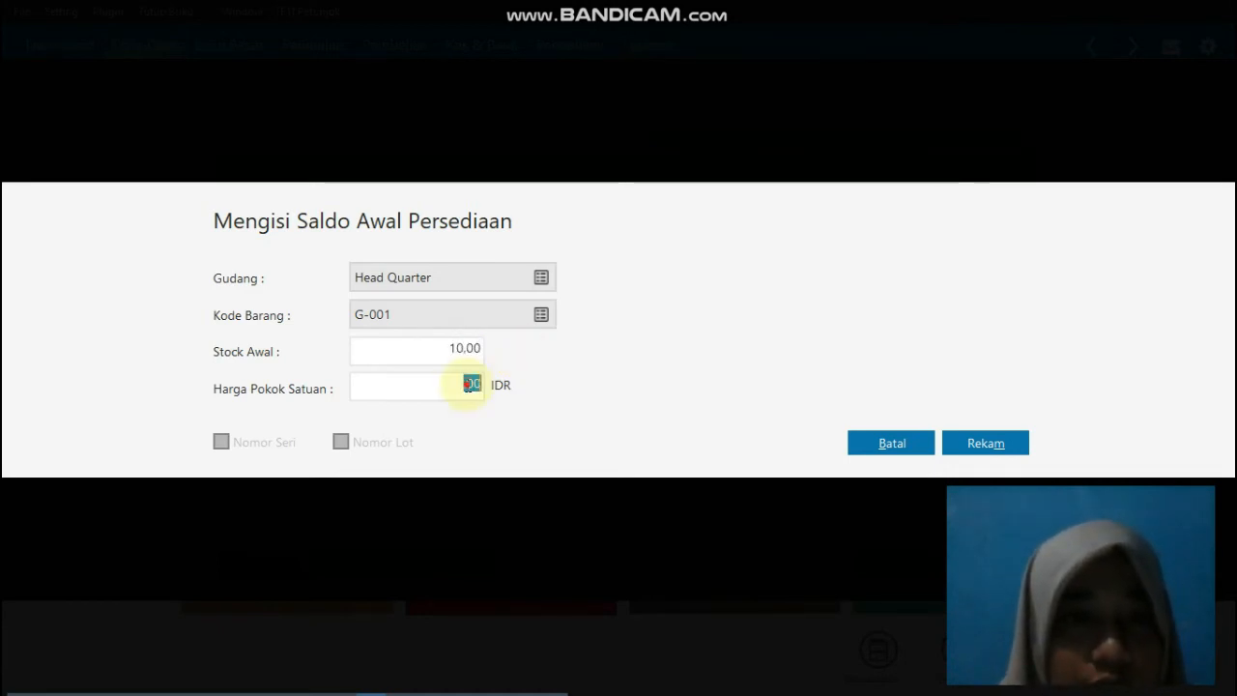
{"action": "type", "text": "100000"}
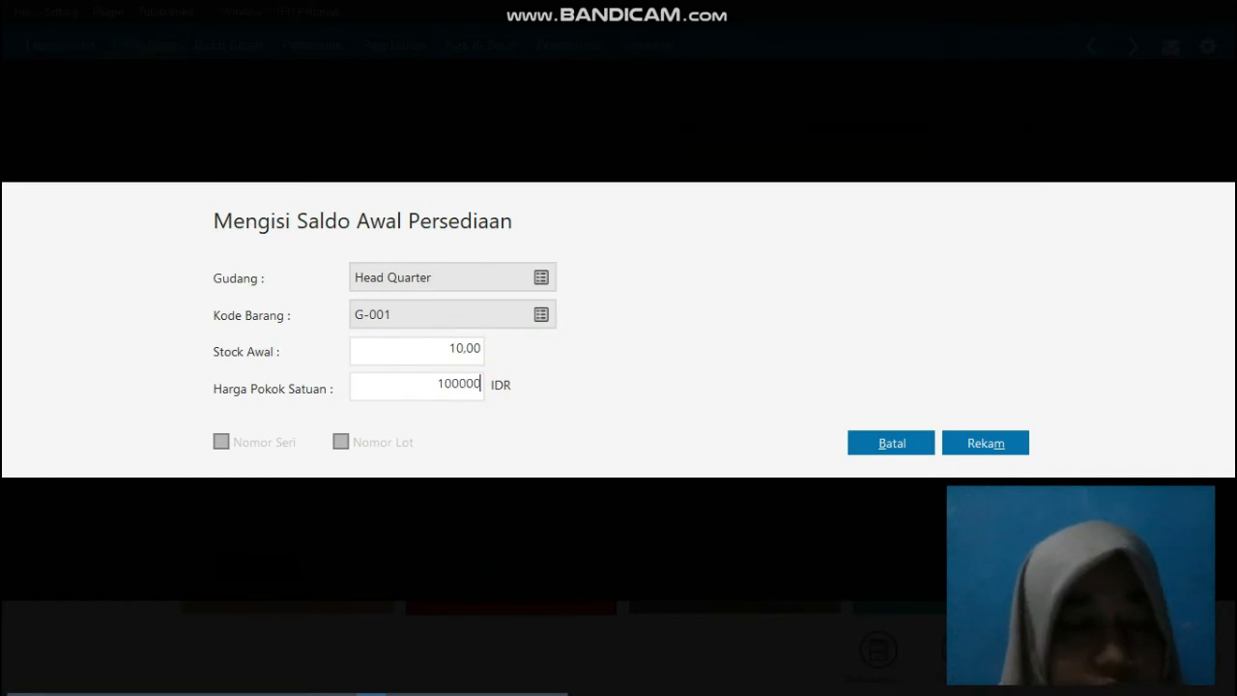
{"action": "key", "text": "Tab"}
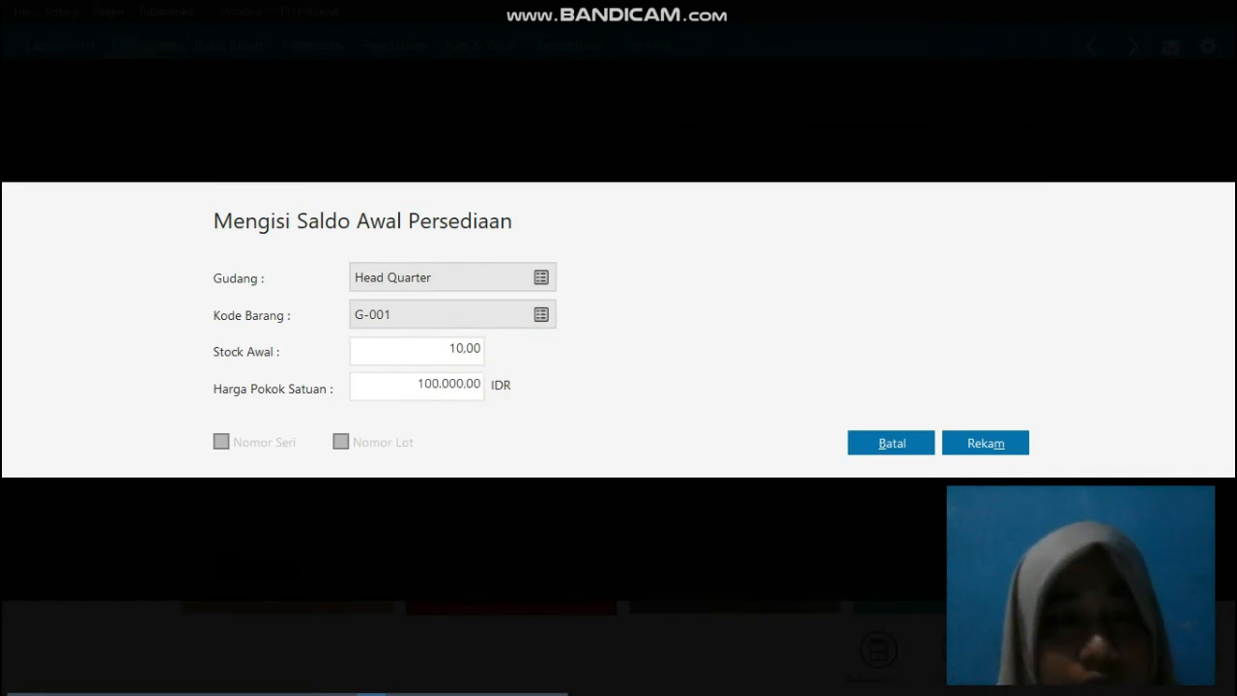
{"action": "left_click", "coordinate": [1005, 438]}
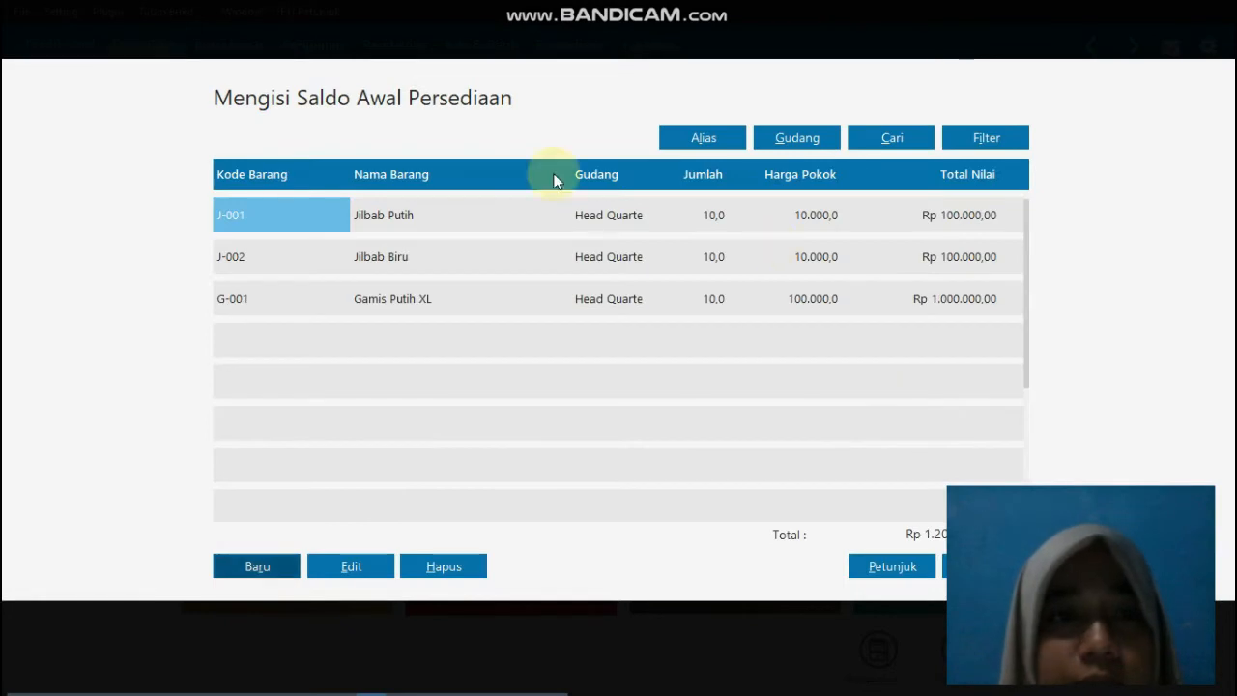
Step: Add an inventory opening balance for item G-002, Gamis Putih L, with opening stock 10 and unit cost 100.000 IDR, and save it
{"action": "left_click", "coordinate": [239, 565]}
{"action": "left_click", "coordinate": [539, 314]}
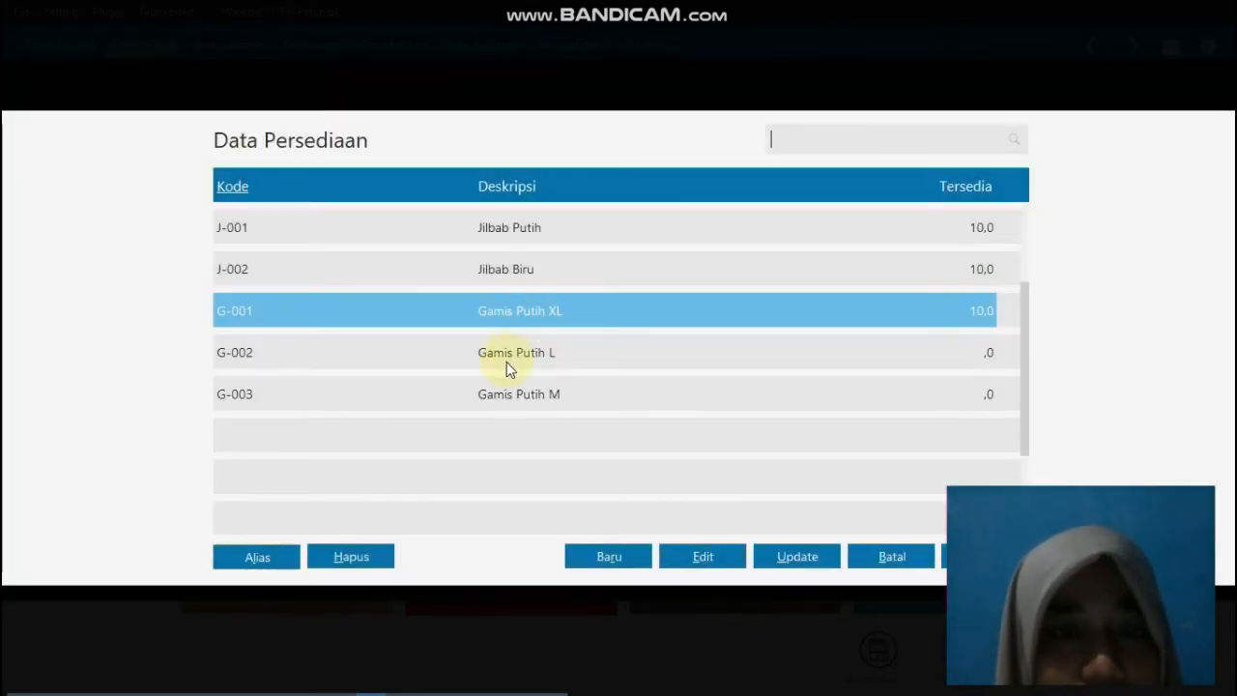
{"action": "left_click", "coordinate": [506, 362]}
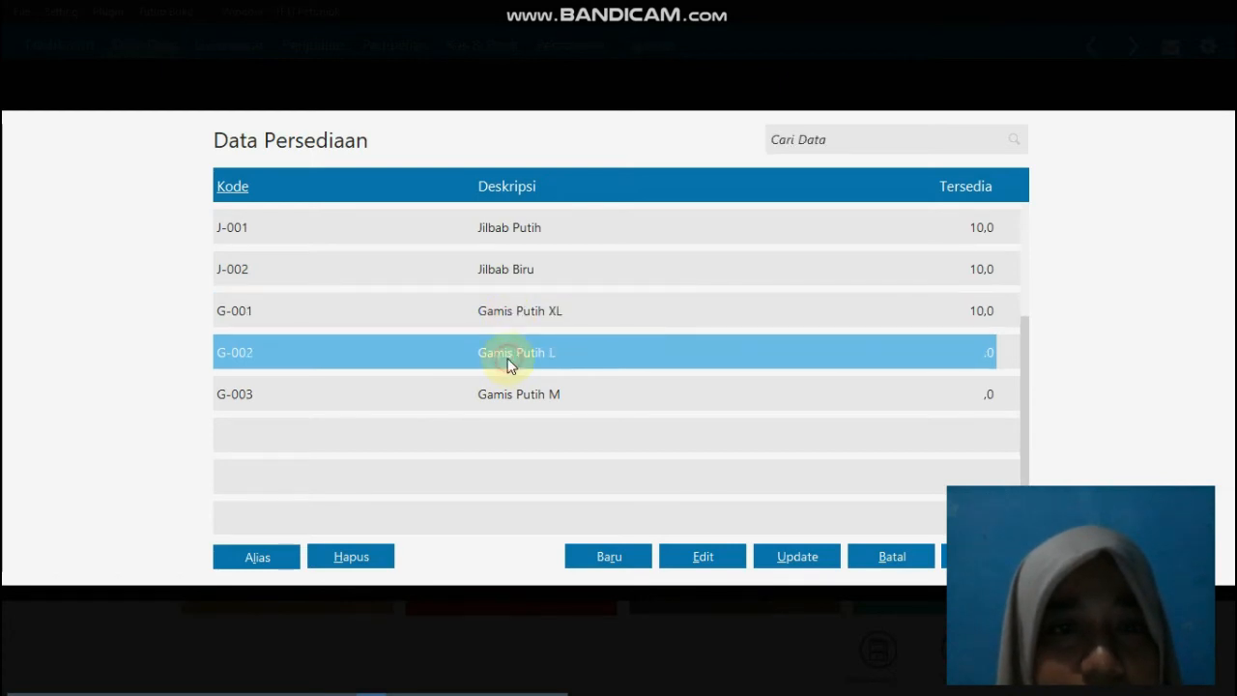
{"action": "double_click", "coordinate": [507, 361]}
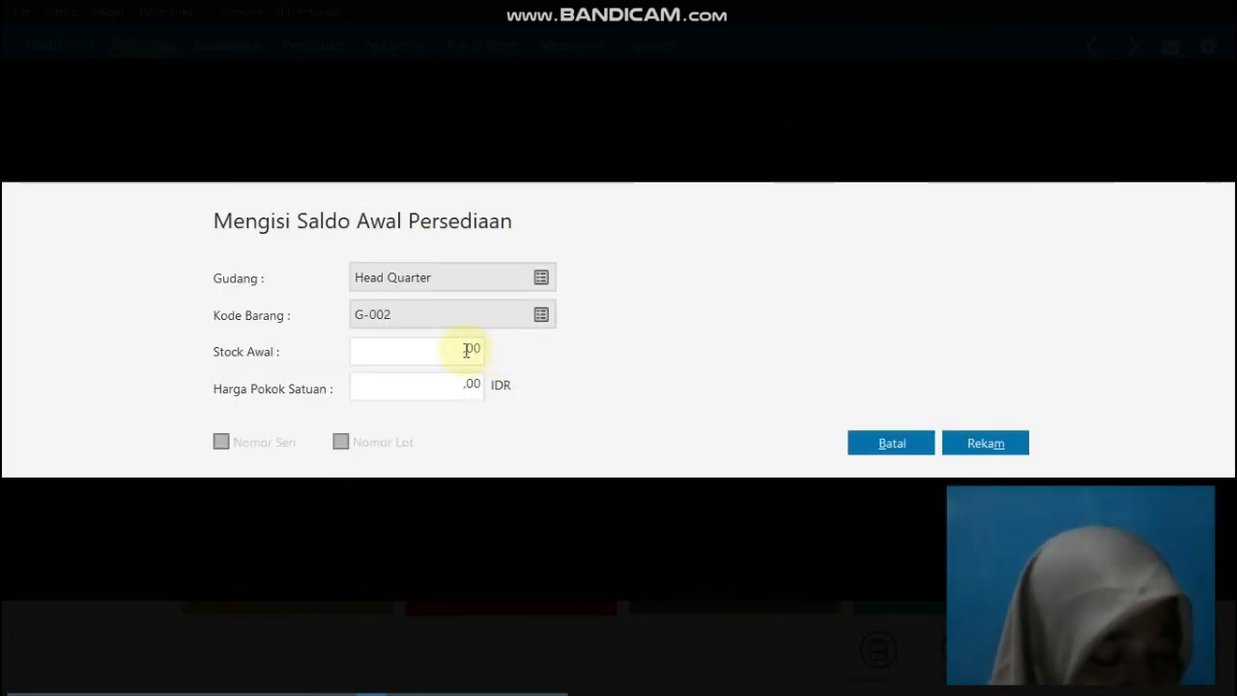
{"action": "left_click", "coordinate": [471, 348]}
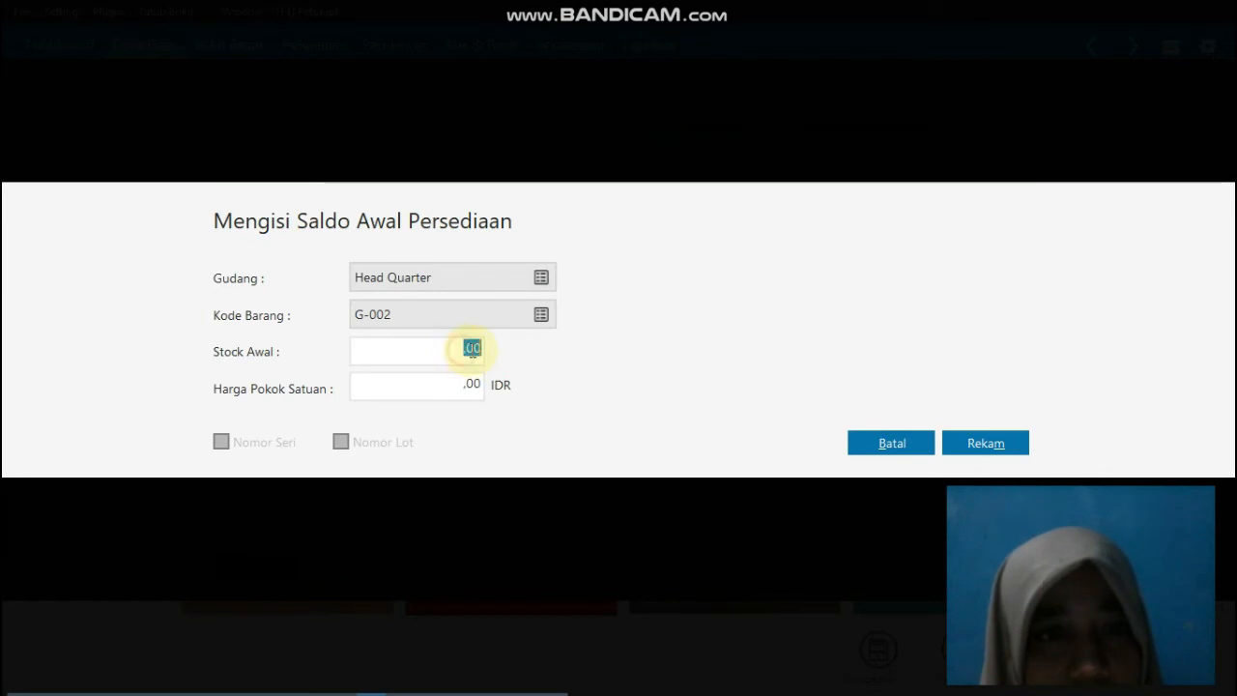
{"action": "type", "text": "10"}
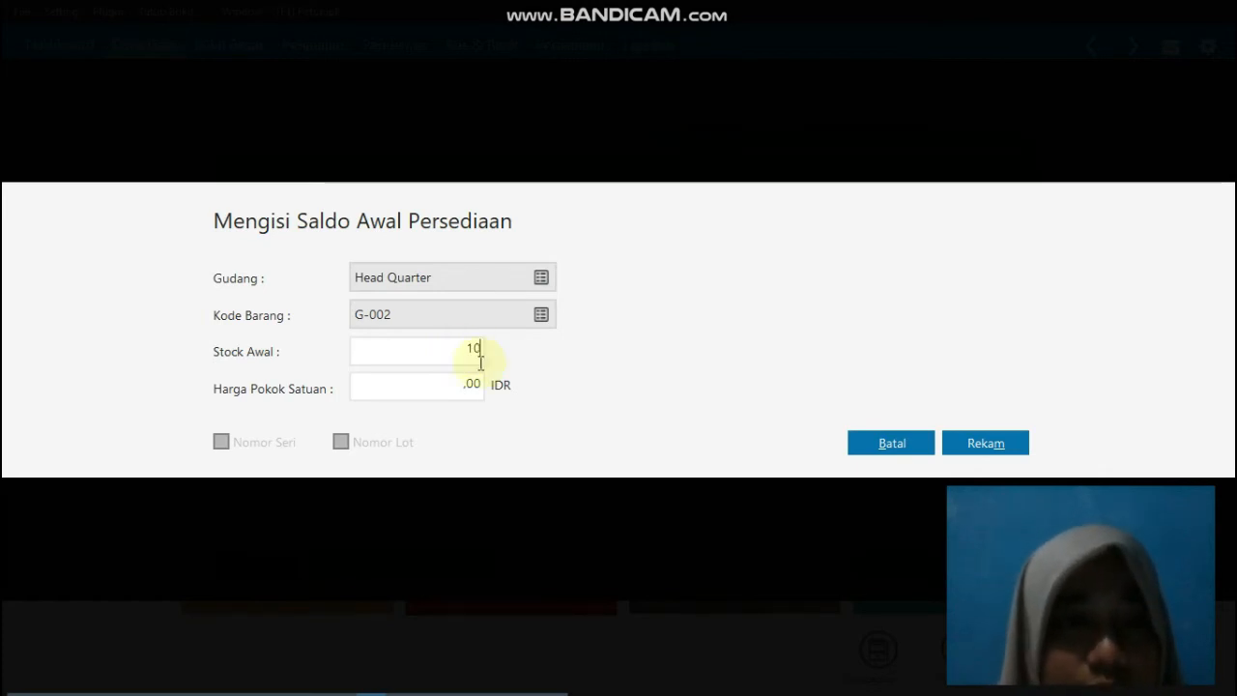
{"action": "left_click", "coordinate": [472, 384]}
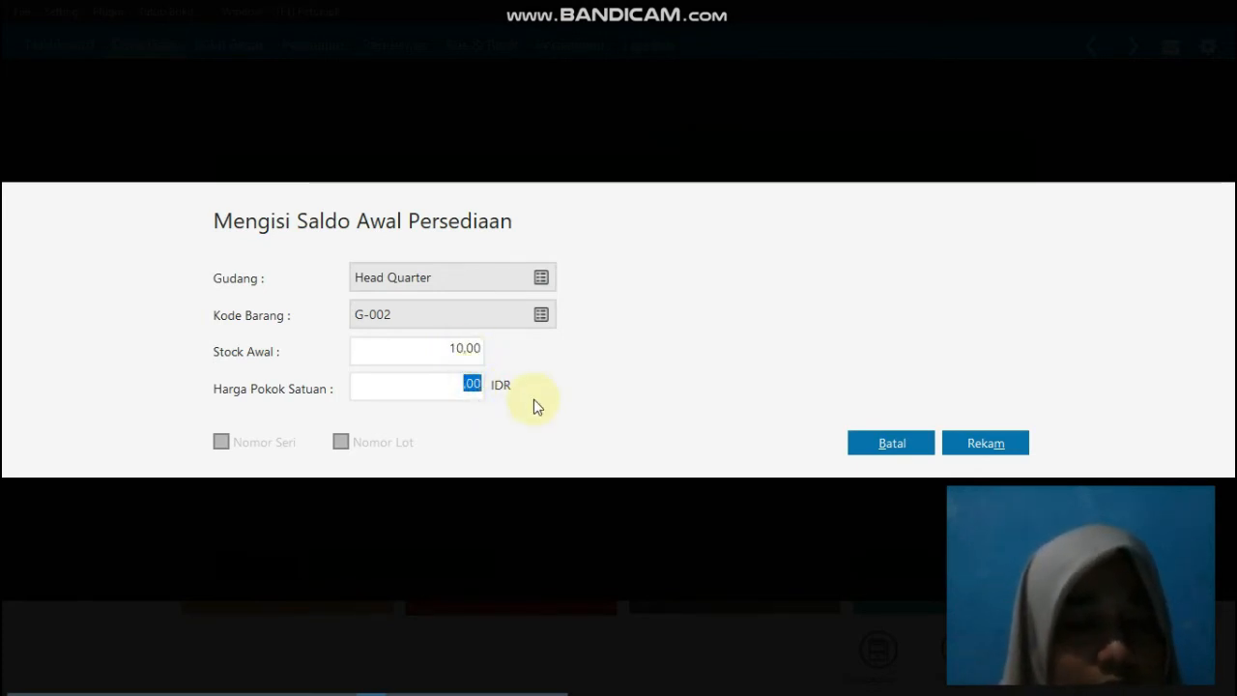
{"action": "type", "text": "1000000"}
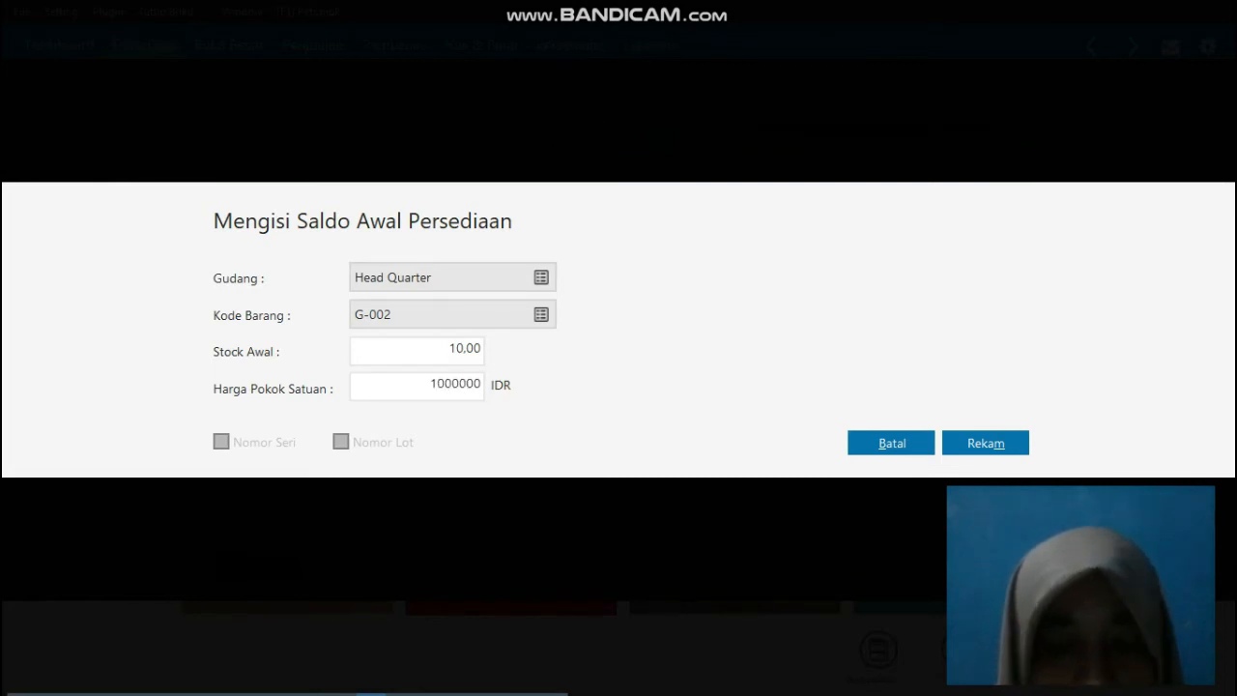
{"action": "key", "text": "BackSpace"}
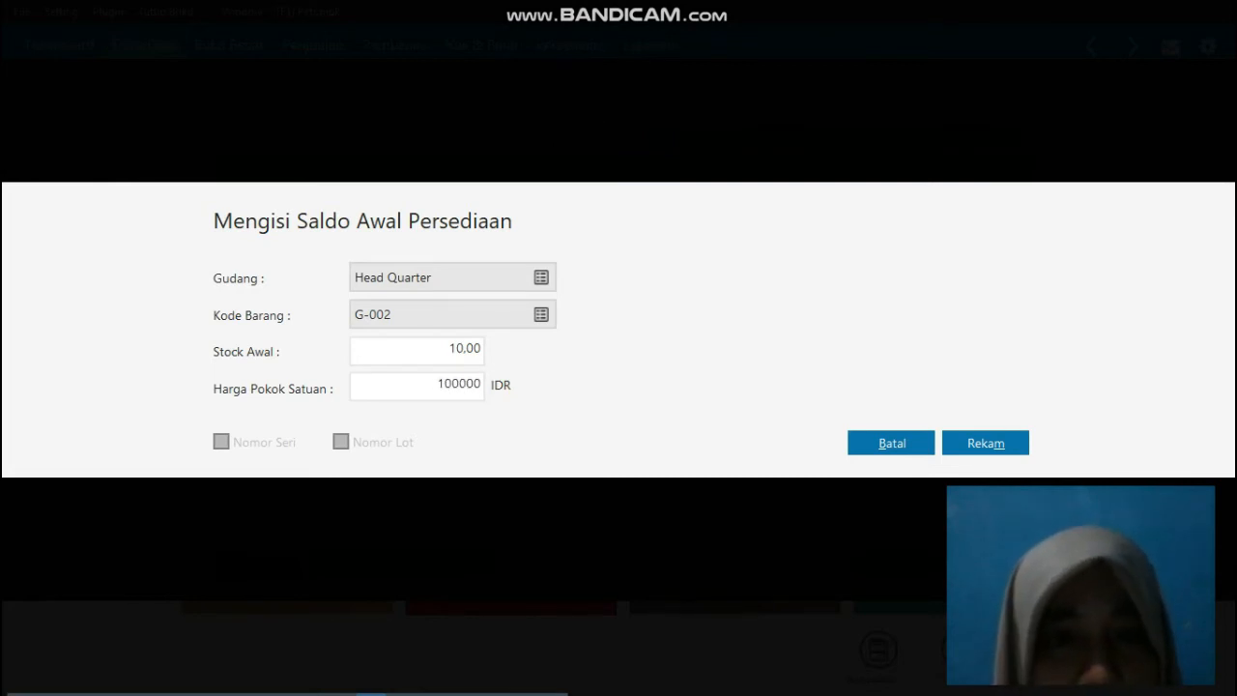
{"action": "left_click", "coordinate": [1006, 442]}
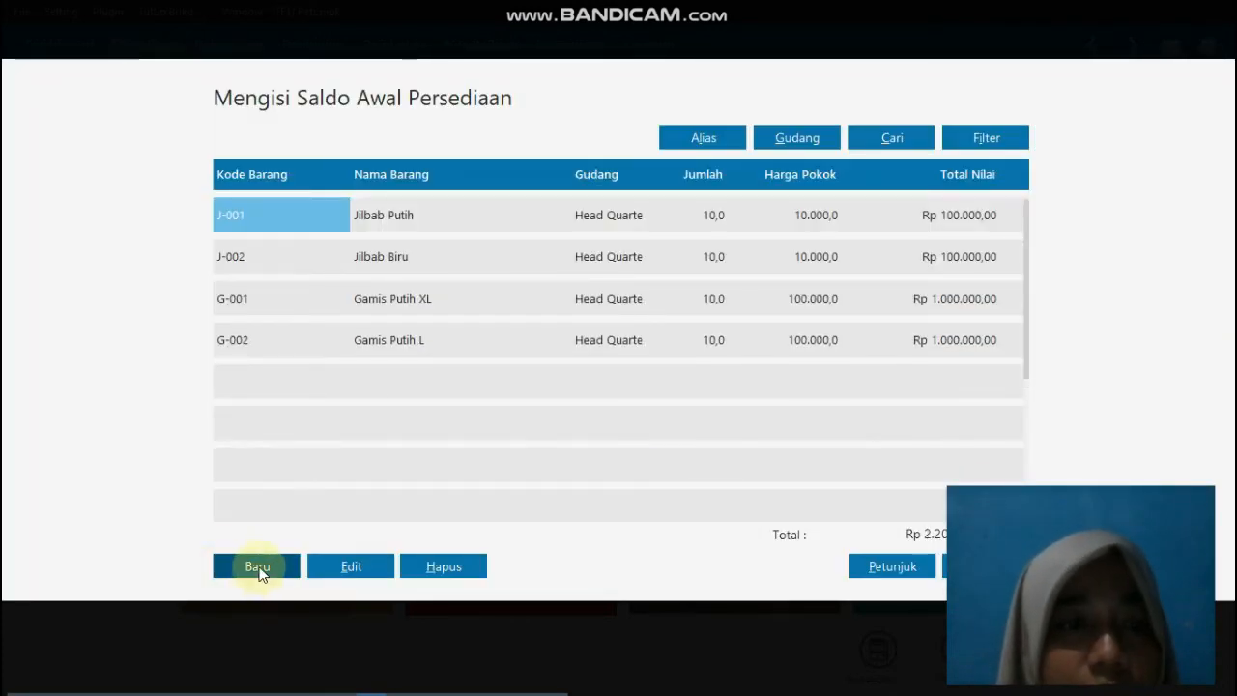
Step: Add an inventory opening balance for item G-003, Gamis Putih M, with opening stock 10 and unit cost 100.000 IDR, and save it
{"action": "left_click", "coordinate": [257, 569]}
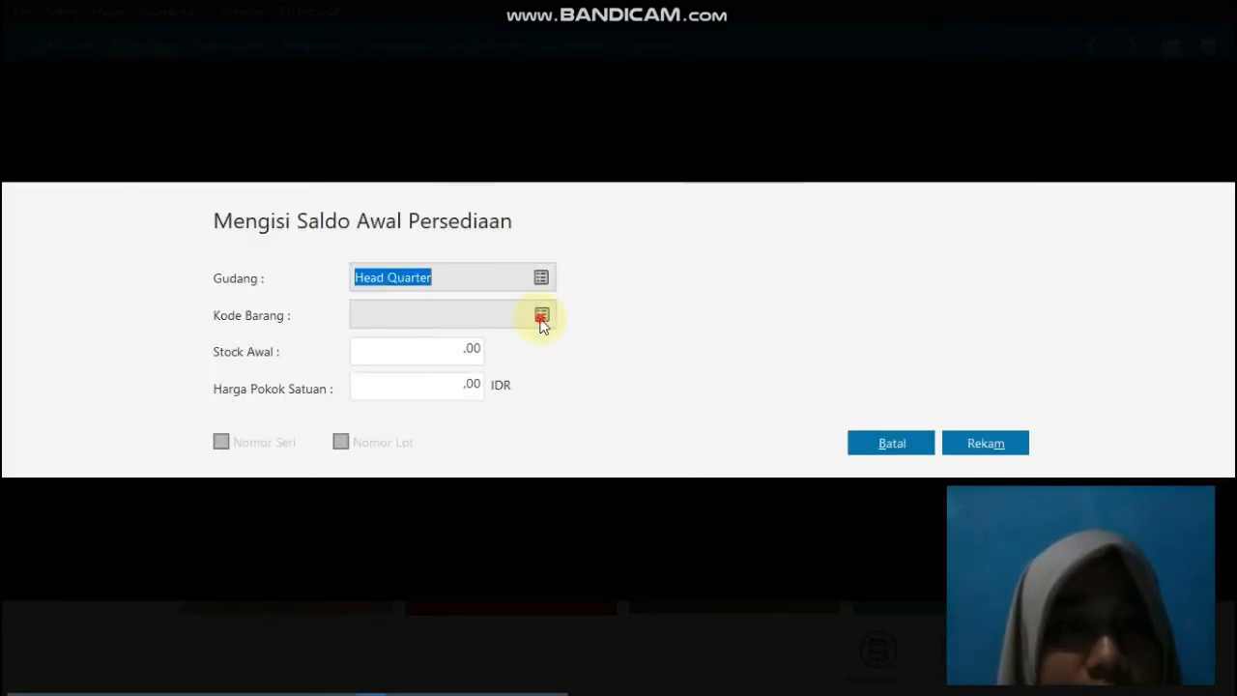
{"action": "left_click", "coordinate": [542, 312]}
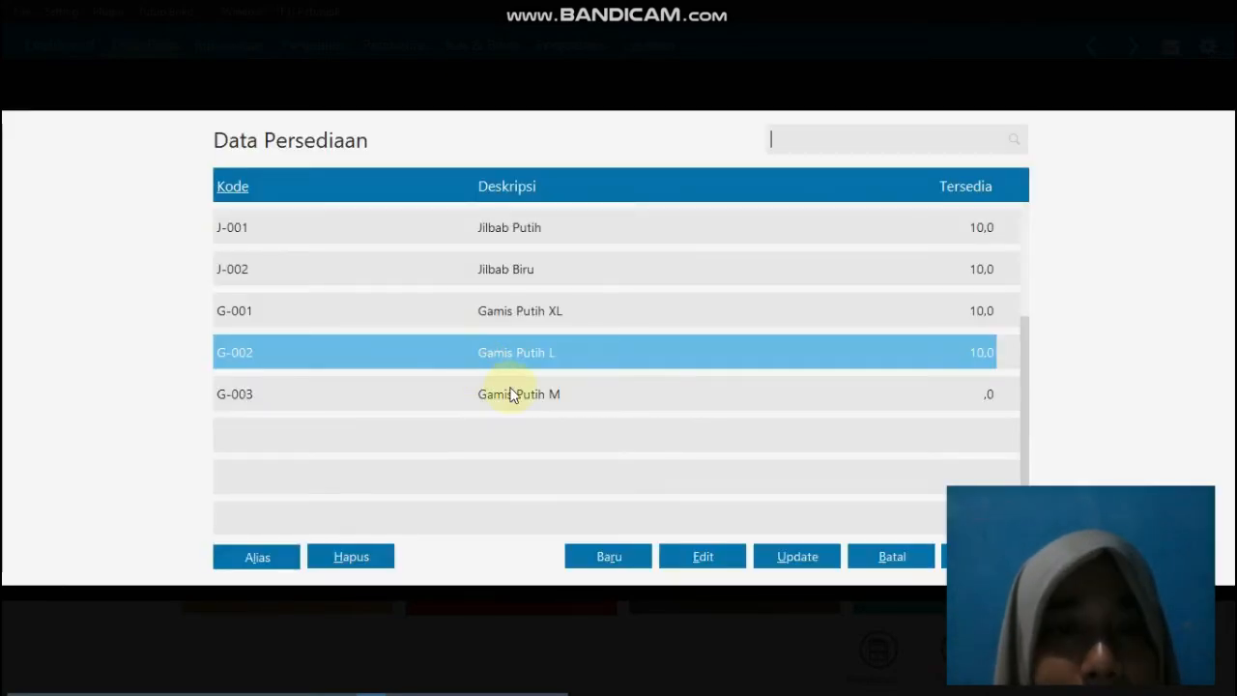
{"action": "double_click", "coordinate": [510, 393]}
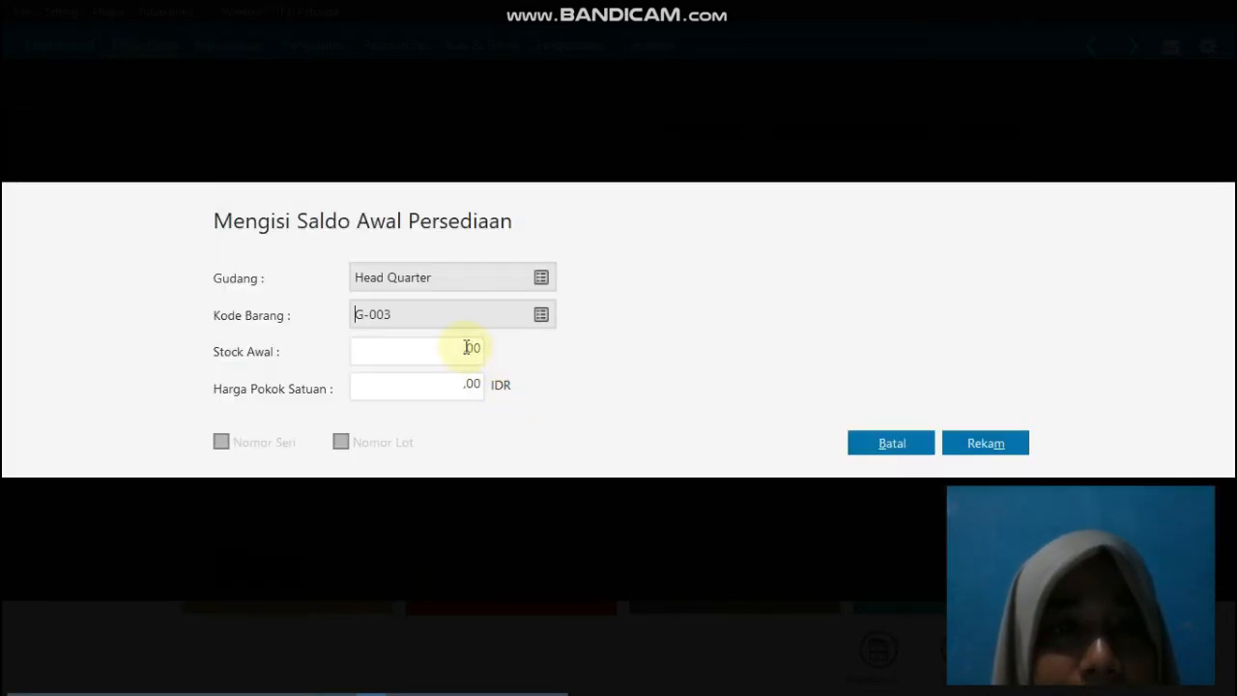
{"action": "left_click", "coordinate": [468, 347]}
{"action": "type", "text": "10"}
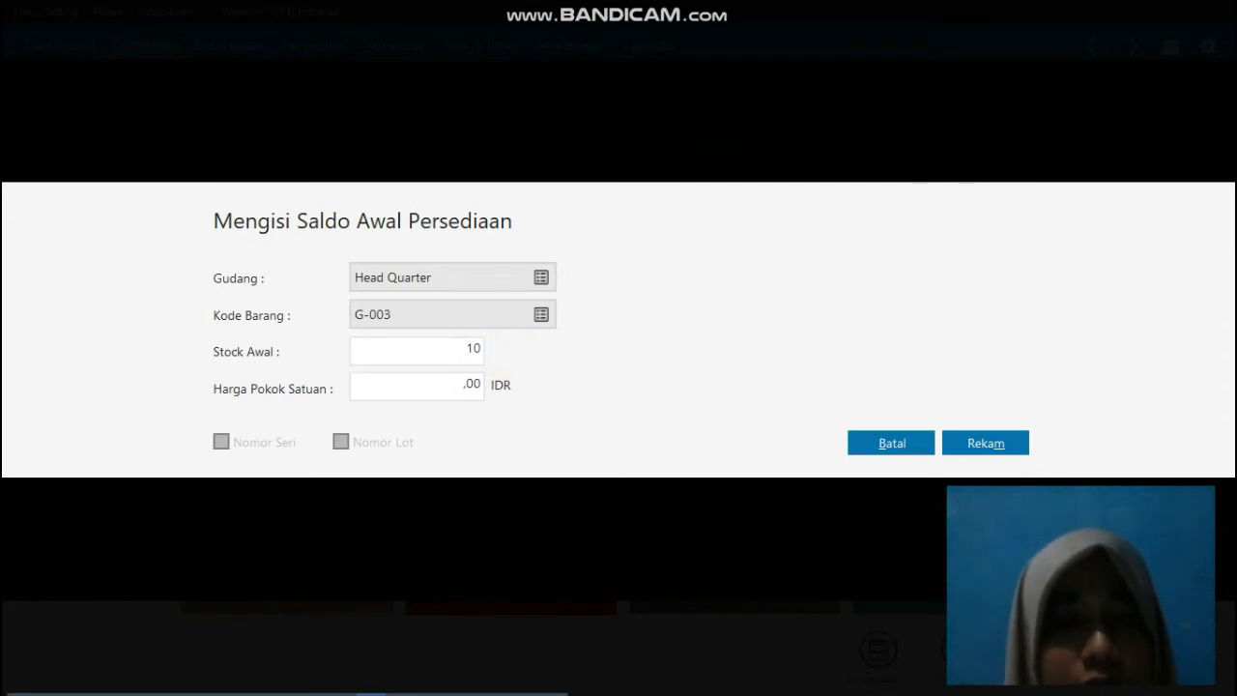
{"action": "left_click", "coordinate": [470, 384]}
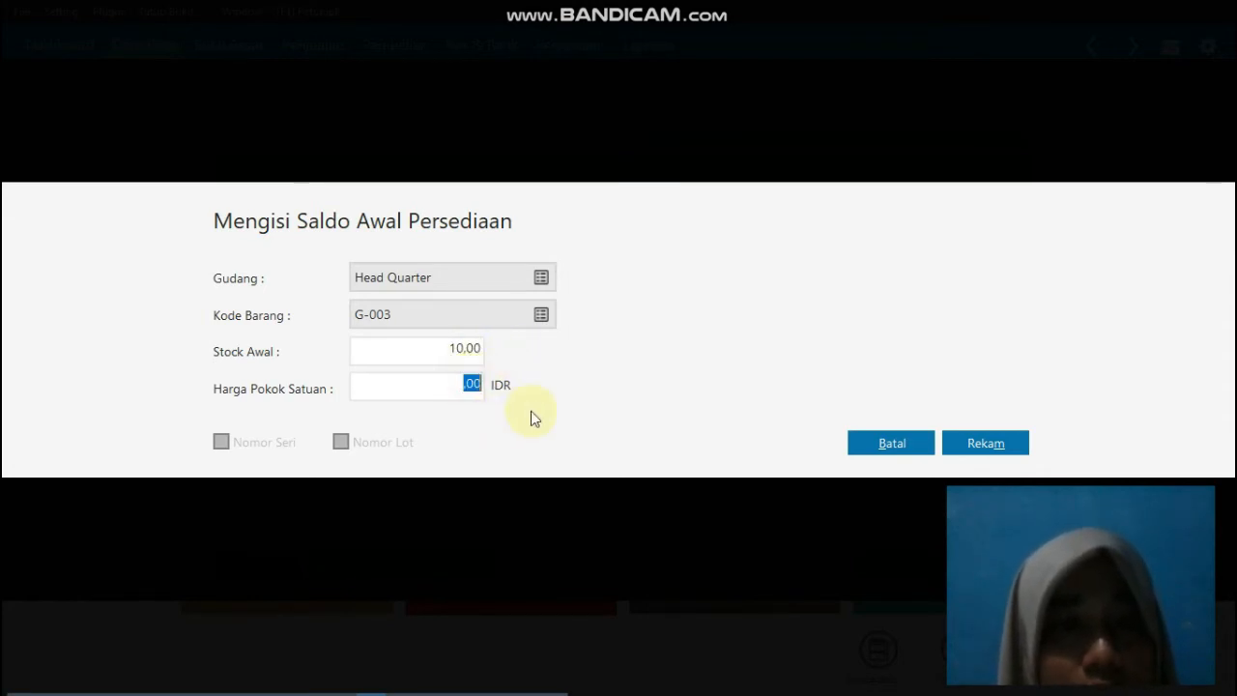
{"action": "type", "text": "100"}
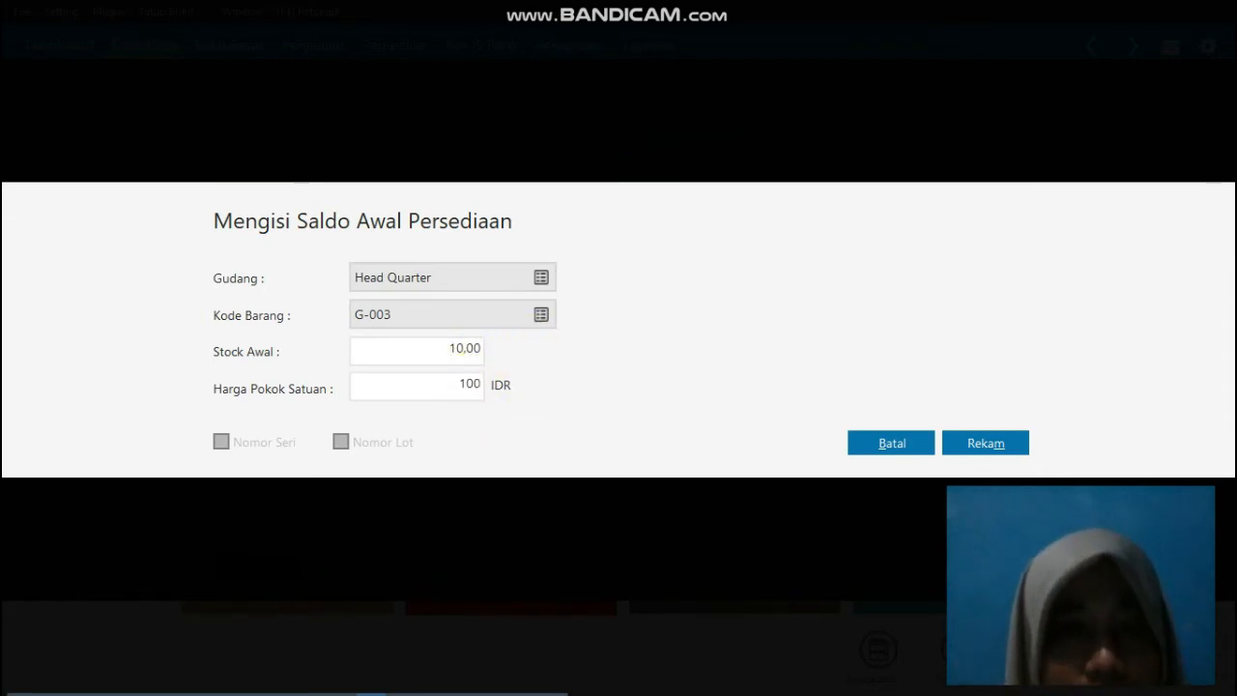
{"action": "type", "text": "000"}
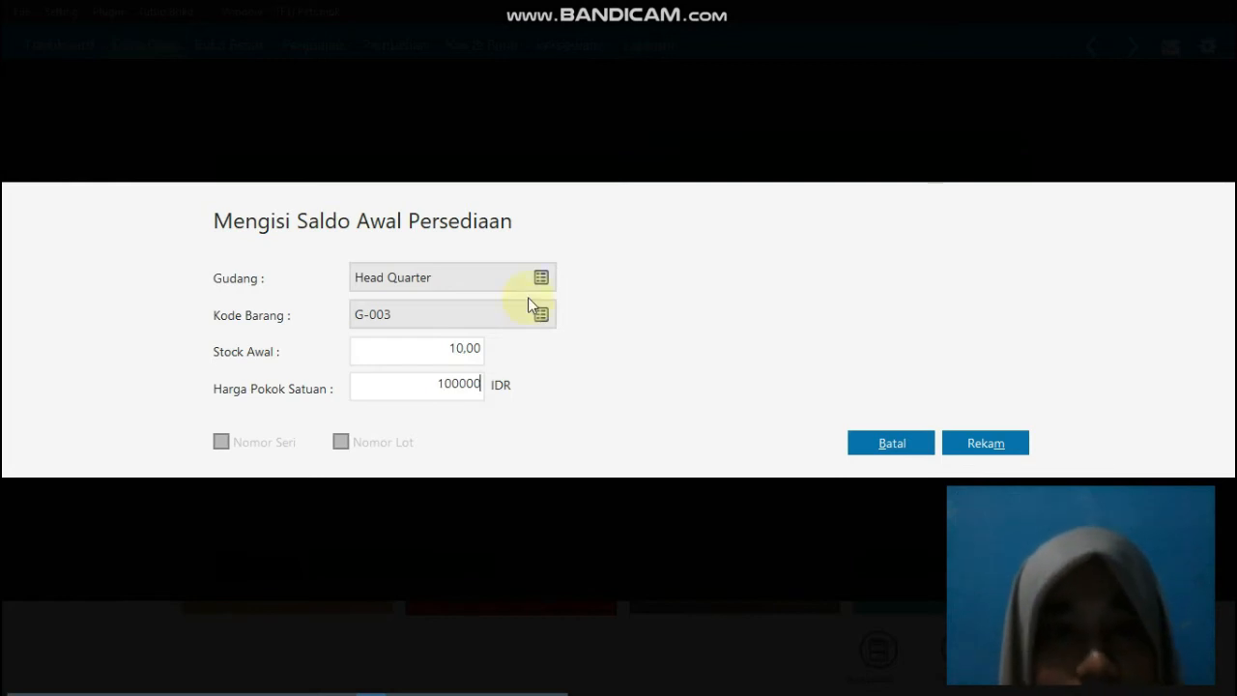
{"action": "left_click", "coordinate": [985, 445]}
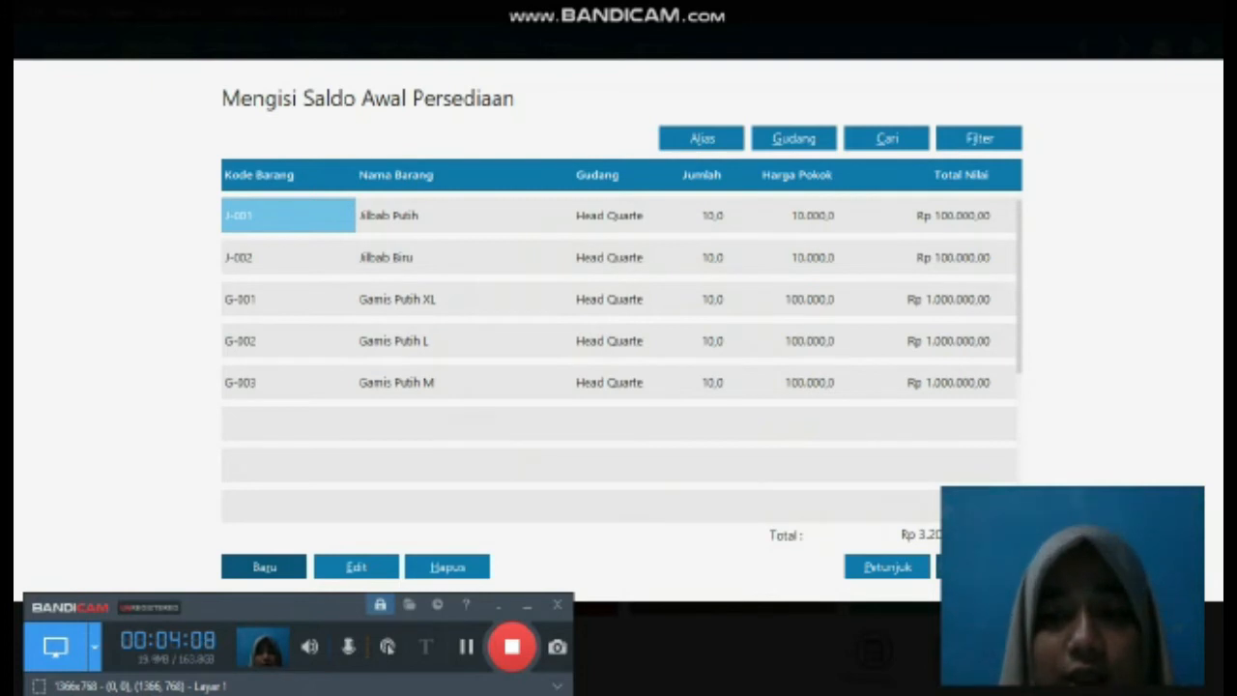
Step: Close the inventory opening balances and run the recalculation of the ending inventory balances (Hitung Ulang Saldo Akhir Persediaan)
{"action": "left_click", "coordinate": [978, 568]}
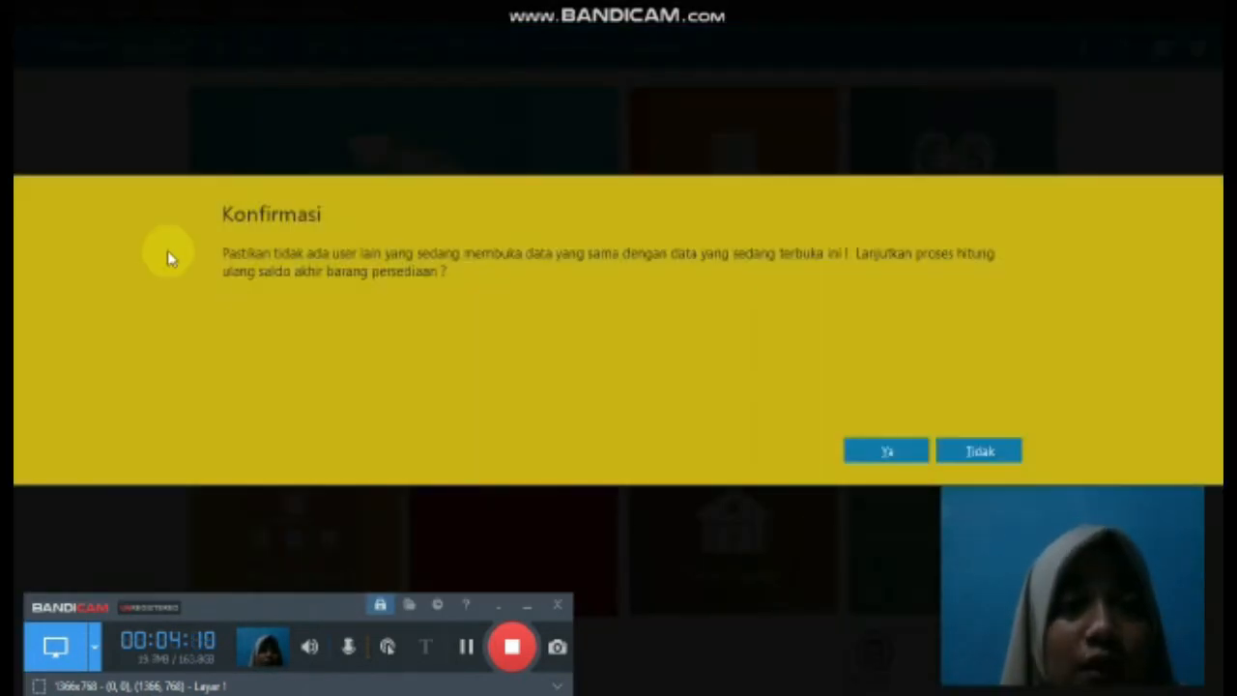
{"action": "left_click", "coordinate": [889, 454]}
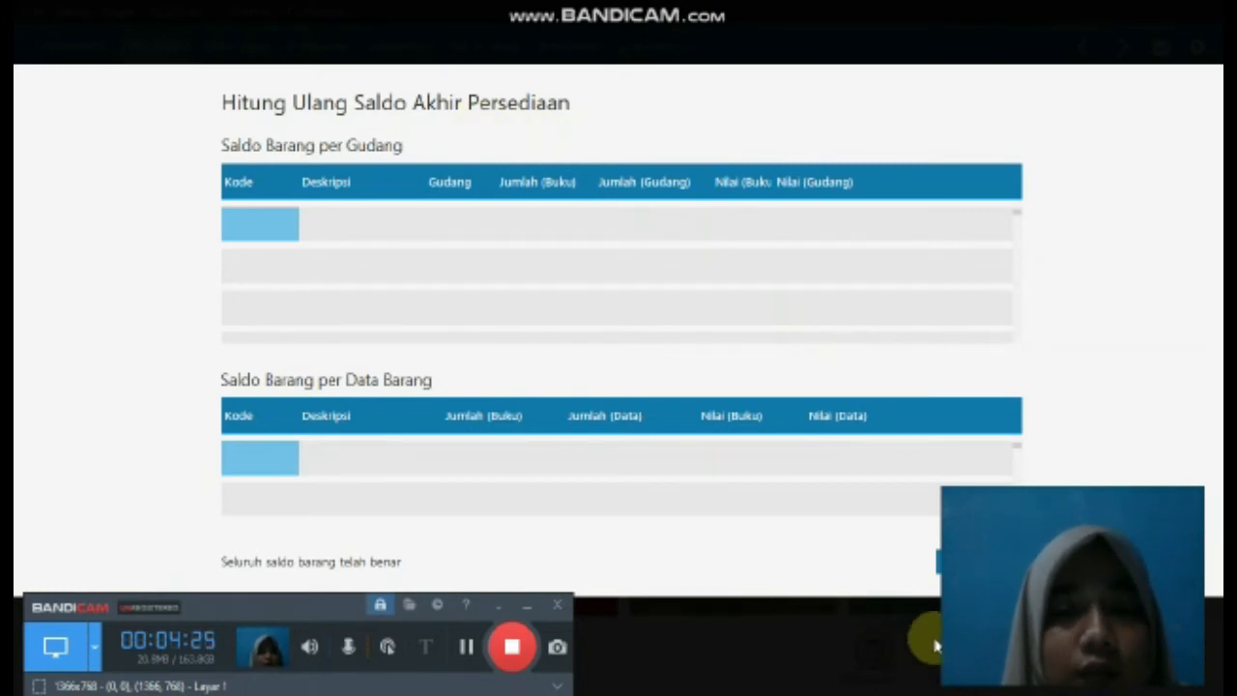
Step: Close the inventory balance recalculation and show the available opening balance (Saldo Awal) types
{"action": "left_click", "coordinate": [978, 562]}
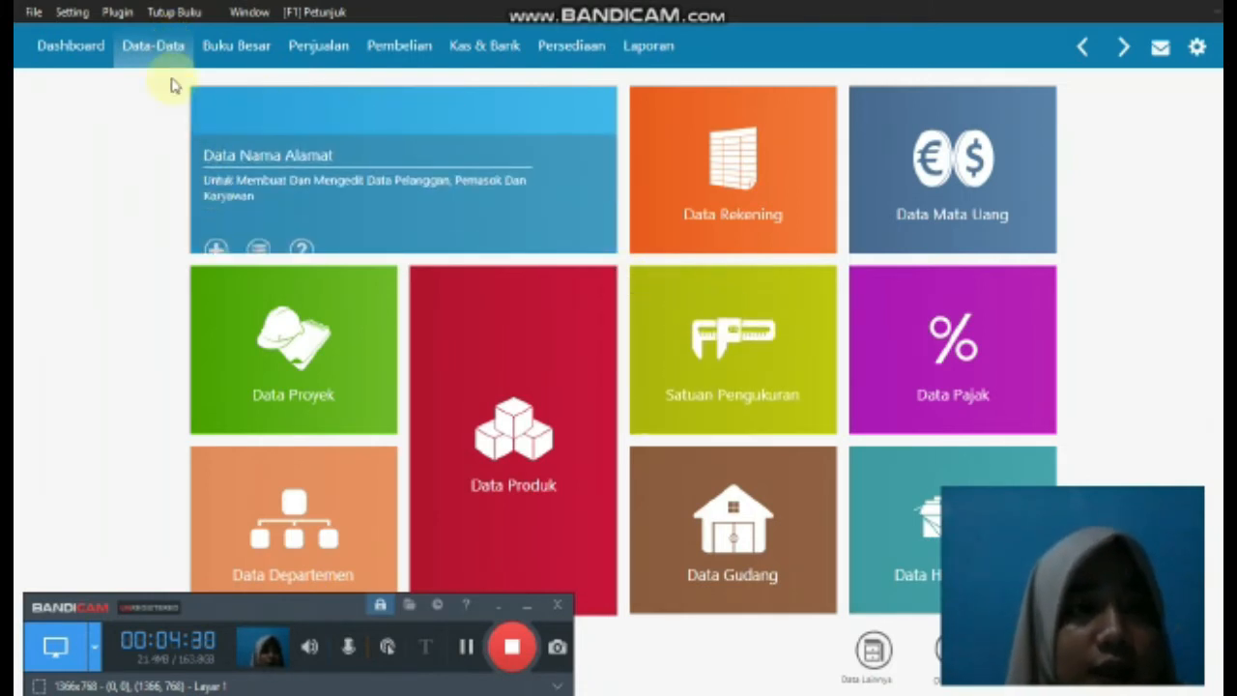
{"action": "left_click", "coordinate": [72, 11]}
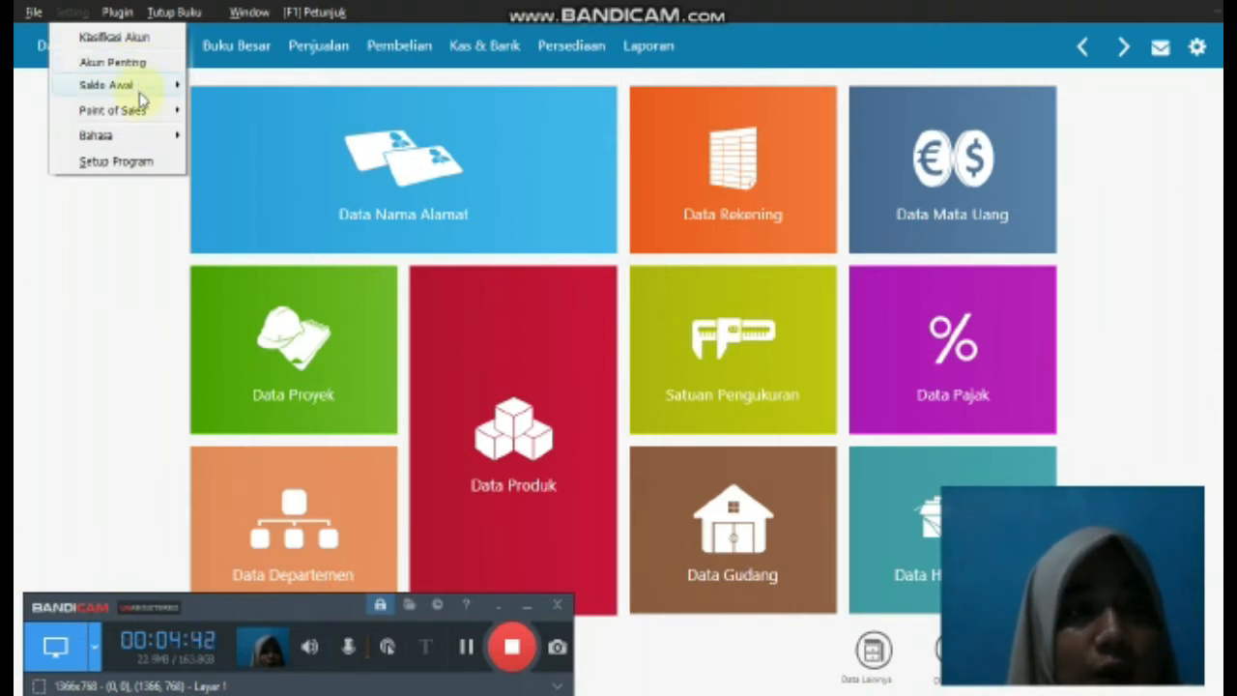
{"action": "mouse_move", "coordinate": [135, 87]}
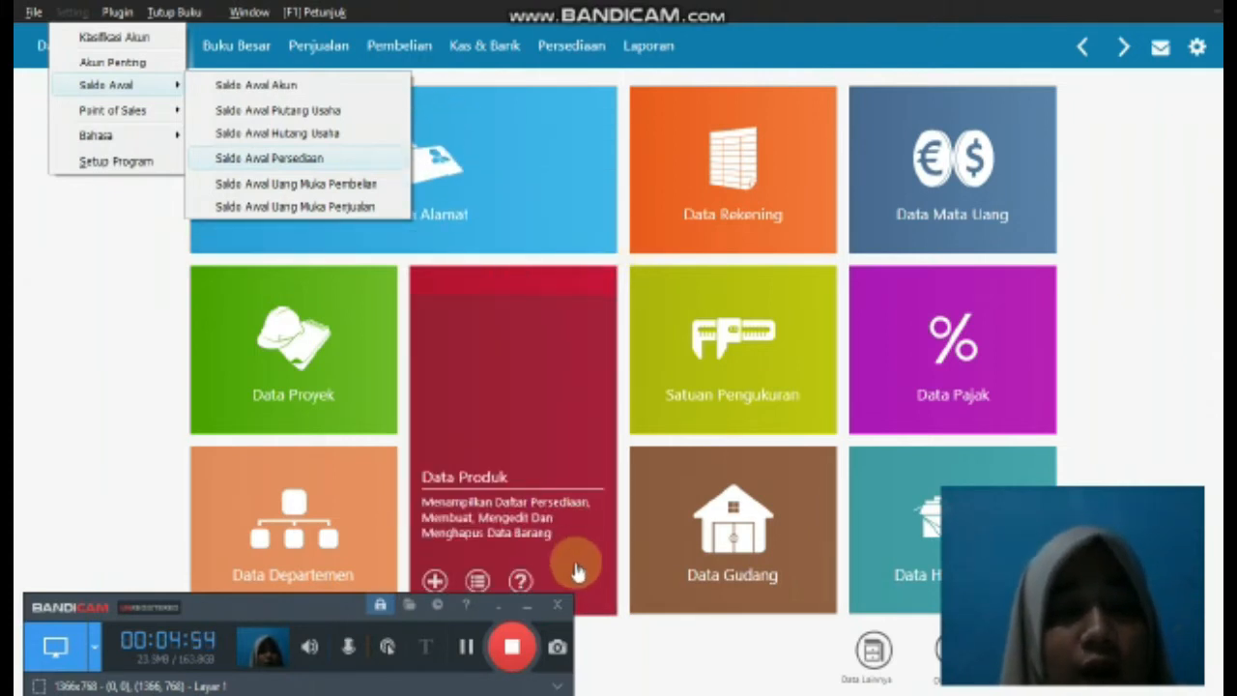
{"action": "left_click", "coordinate": [511, 647]}
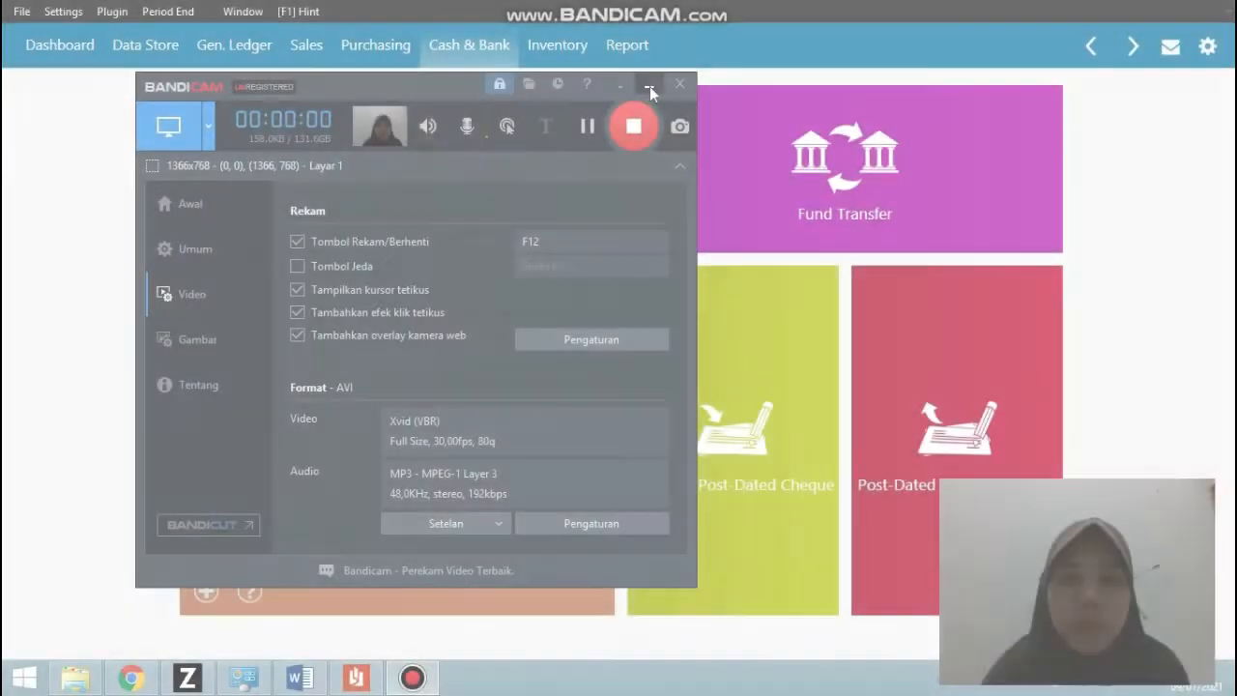
{"action": "left_click", "coordinate": [650, 89]}
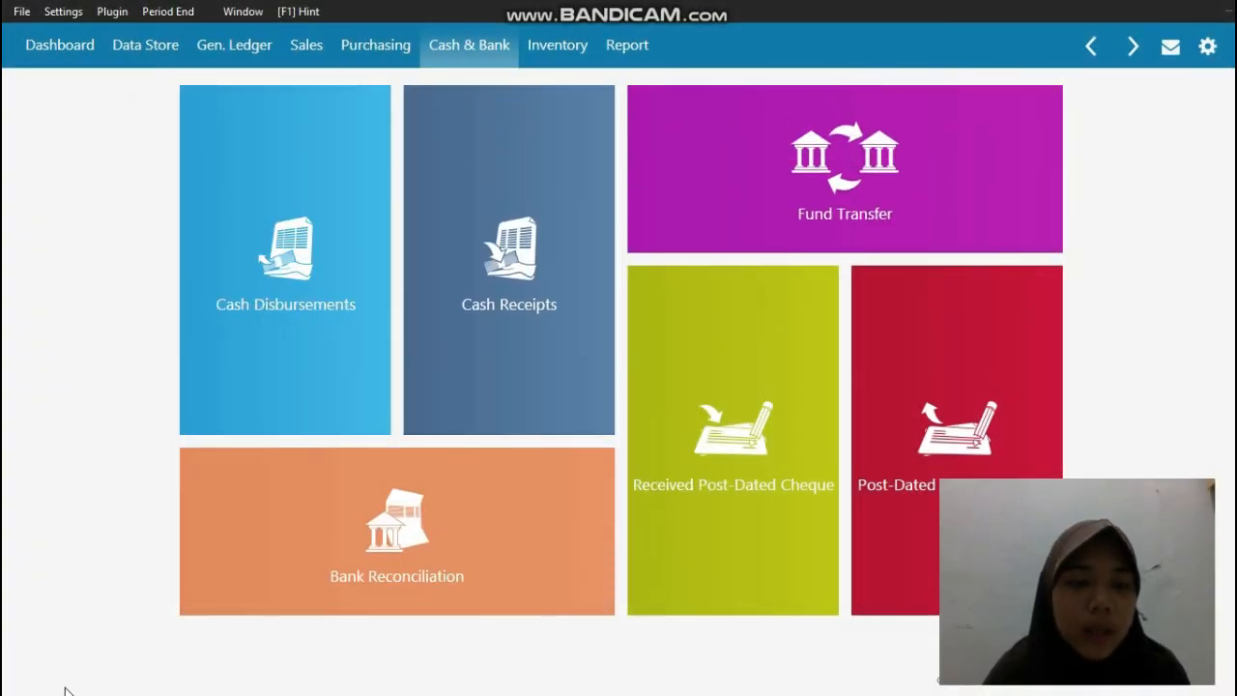
Step: Switch to the PDF reader and view transaction document No. 1 (Sewa dibayar dimuka) for January 2019
{"action": "key", "text": "super"}
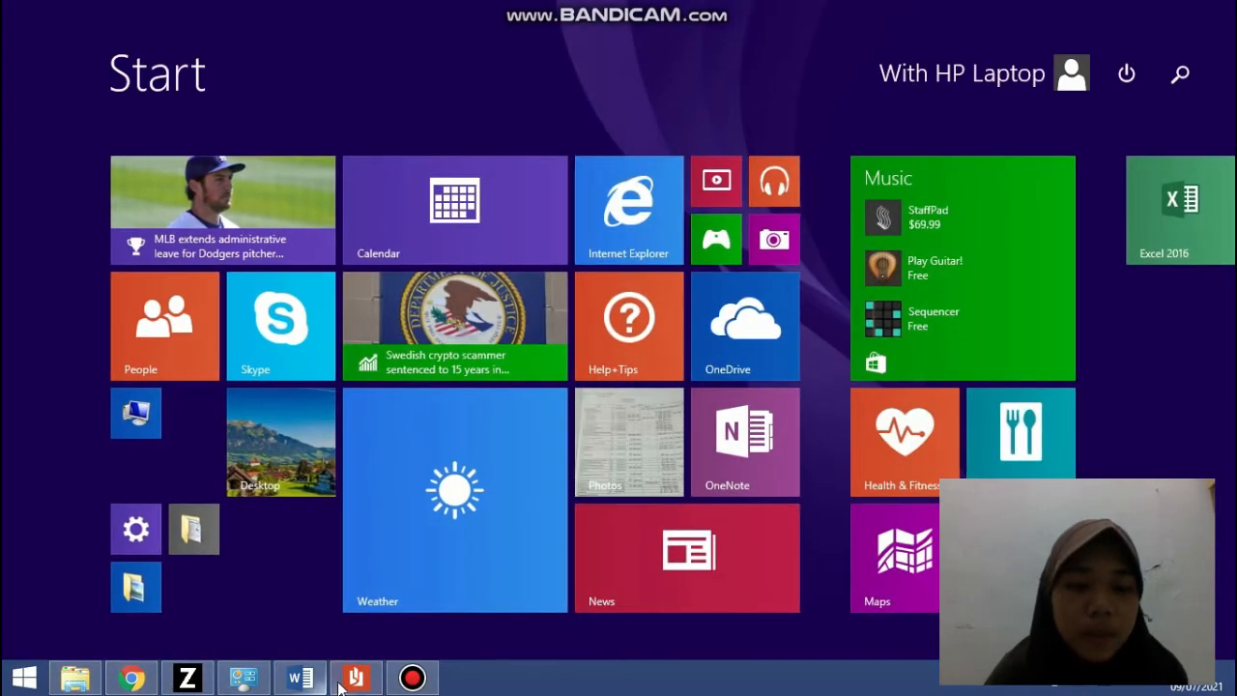
{"action": "left_click", "coordinate": [342, 681]}
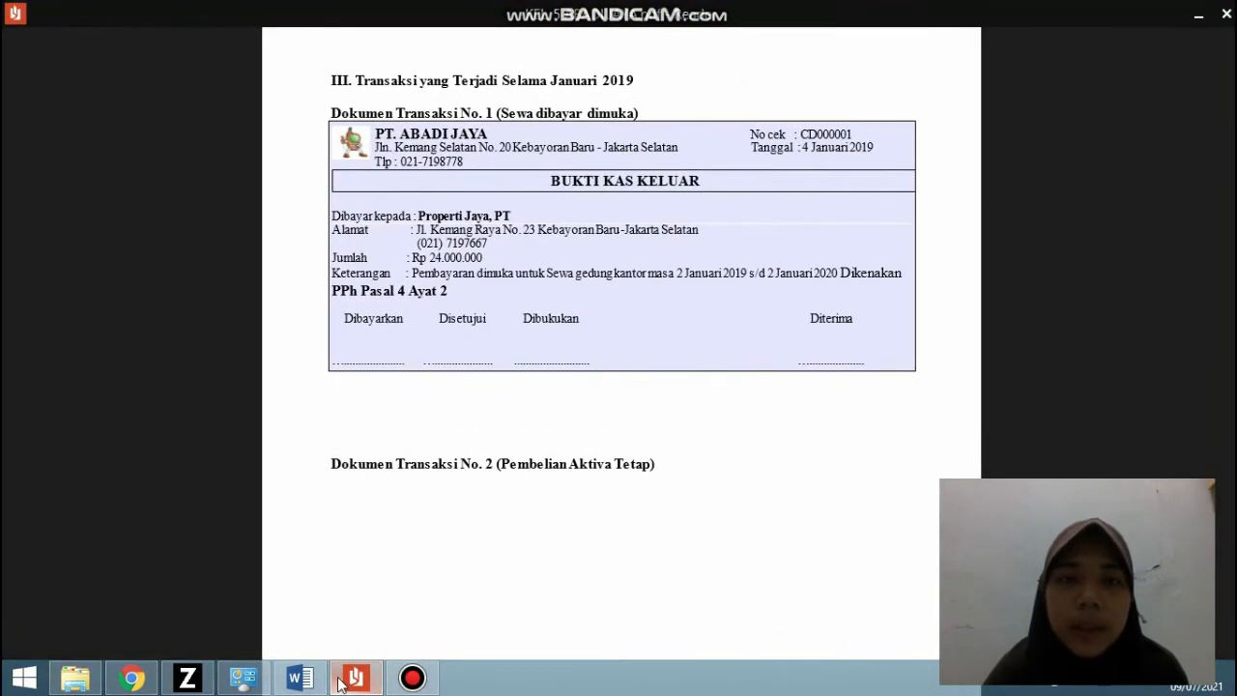
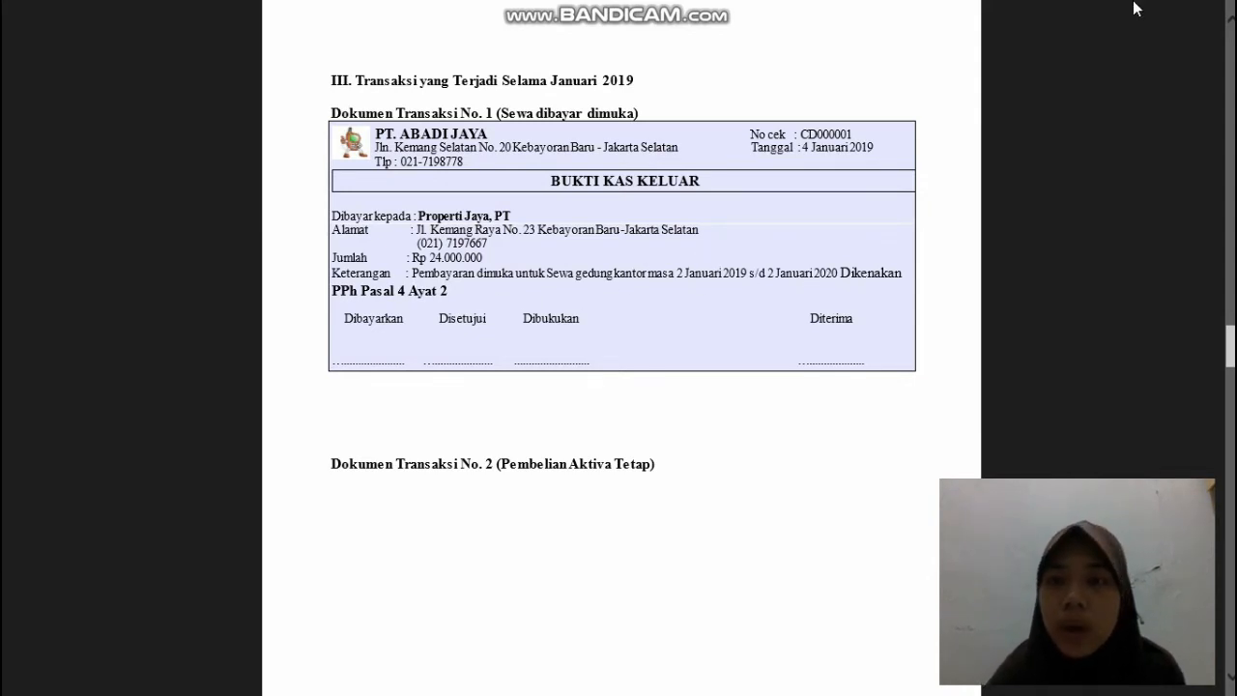
Step: Switch back to Zahir Accounting and start a new Cash Disbursements transaction
{"action": "left_click", "coordinate": [1206, 12]}
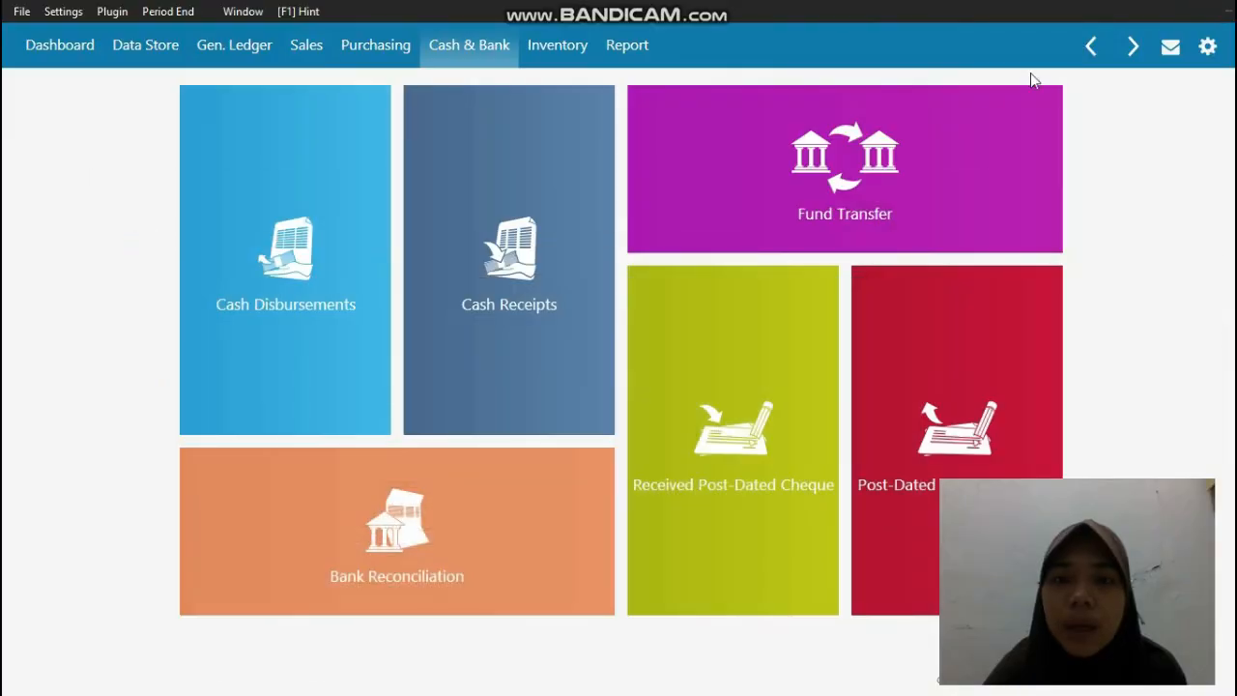
{"action": "mouse_move", "coordinate": [423, 117]}
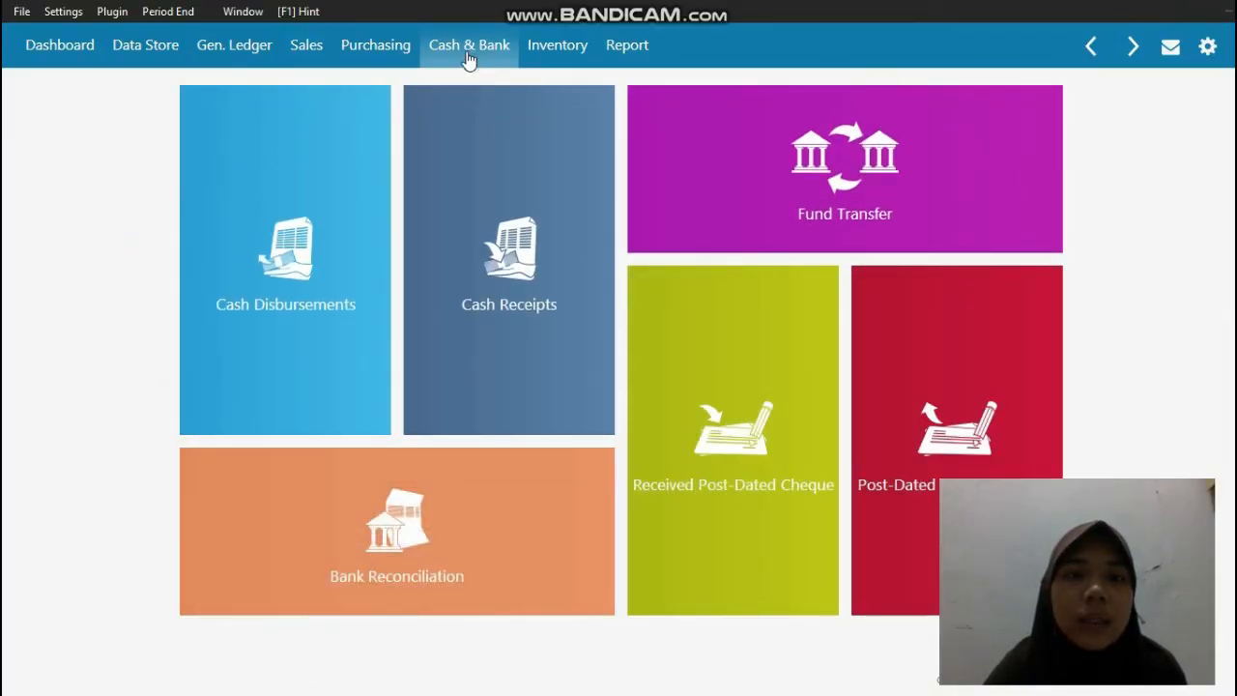
{"action": "mouse_move", "coordinate": [290, 305]}
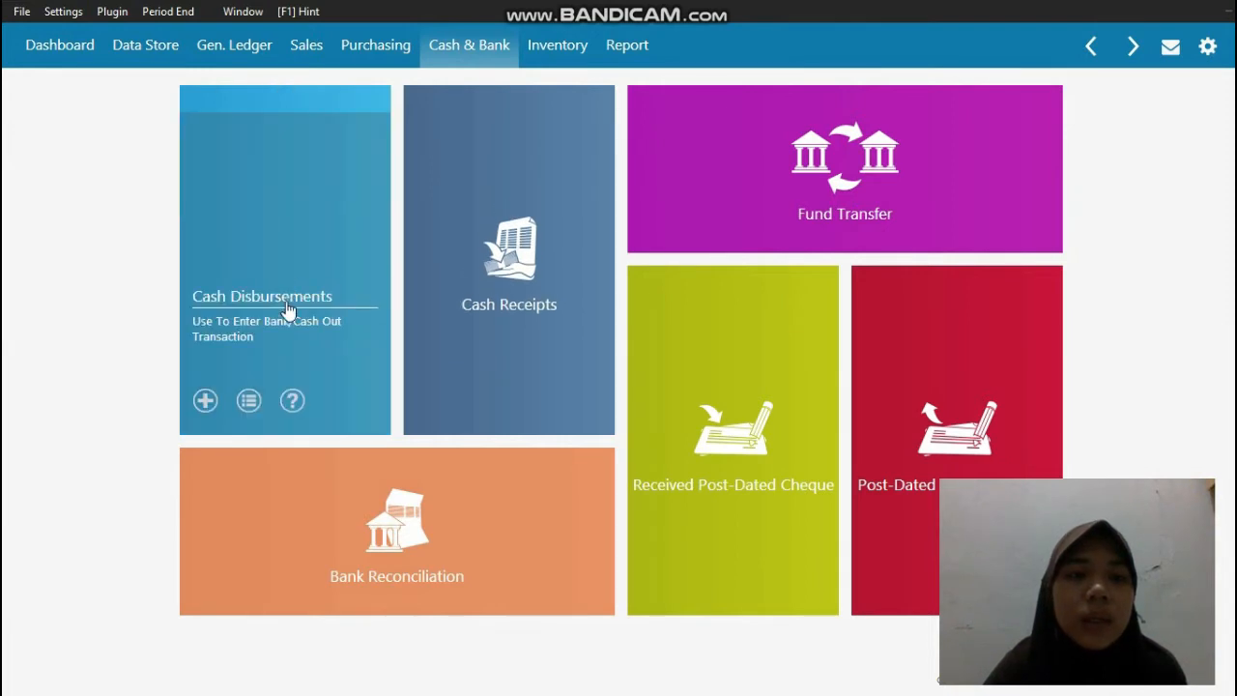
{"action": "left_click", "coordinate": [285, 305]}
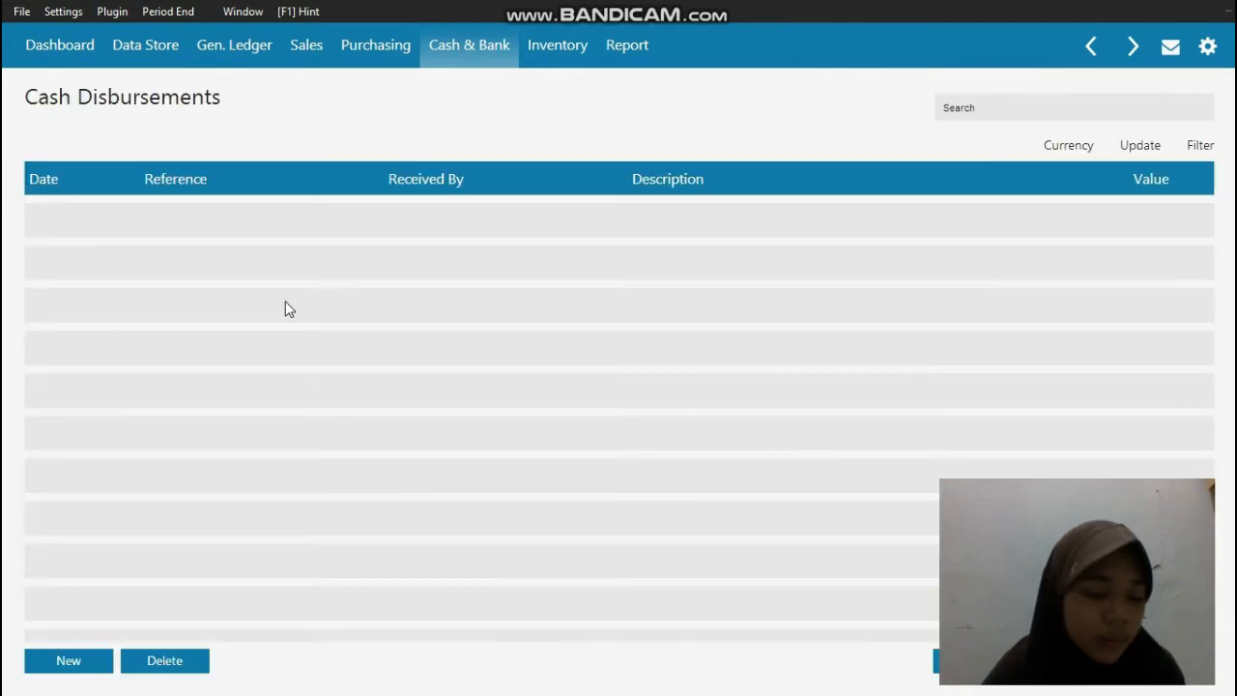
{"action": "left_click", "coordinate": [93, 661]}
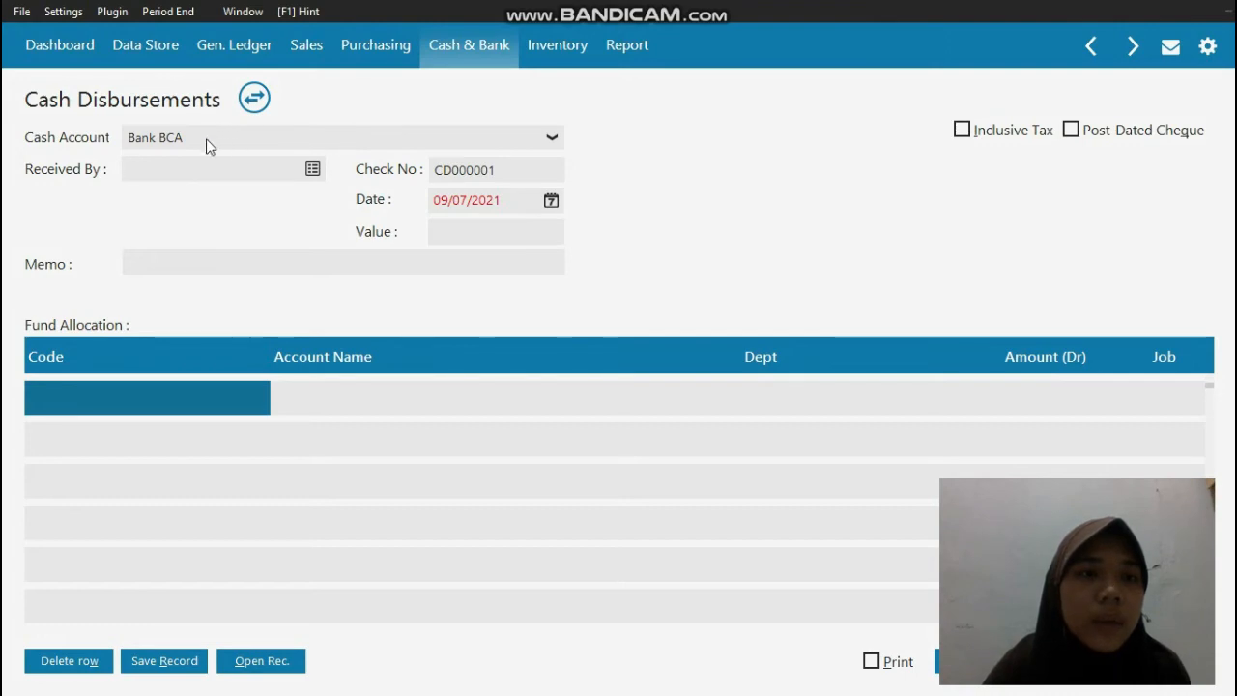
Step: Choose Property Jaya, PT as the recipient of the cash disbursement and set its date to 04/01/2019
{"action": "left_click", "coordinate": [312, 170]}
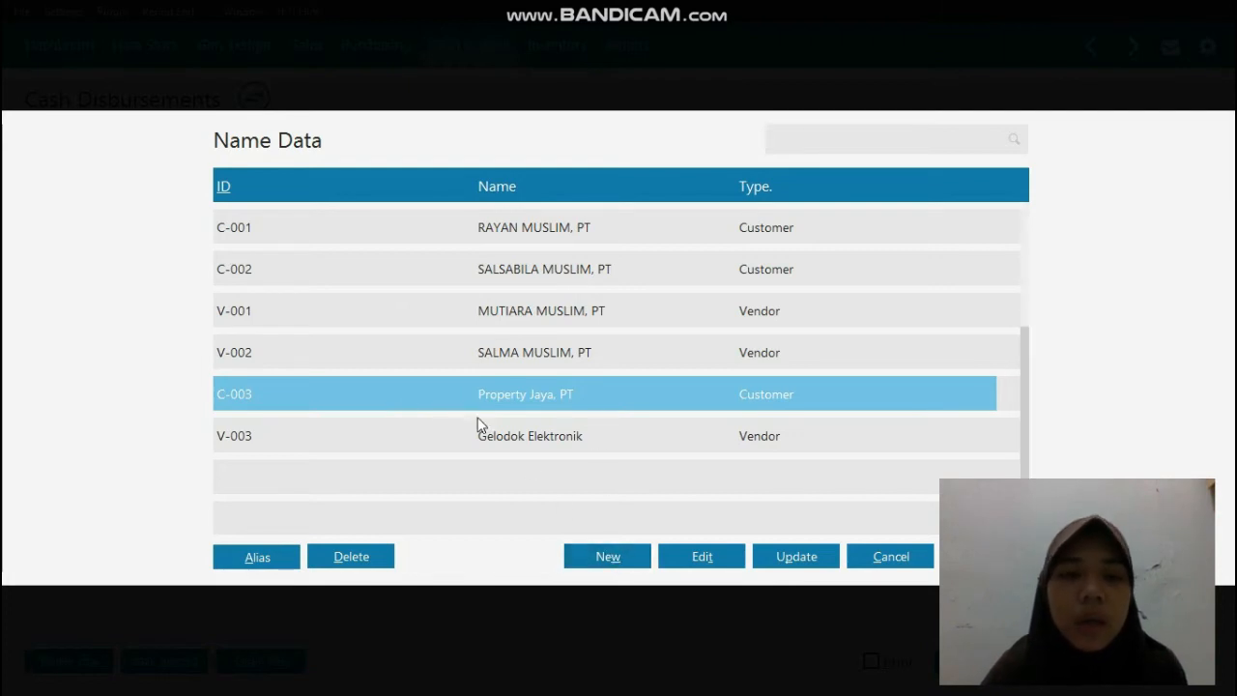
{"action": "double_click", "coordinate": [432, 397]}
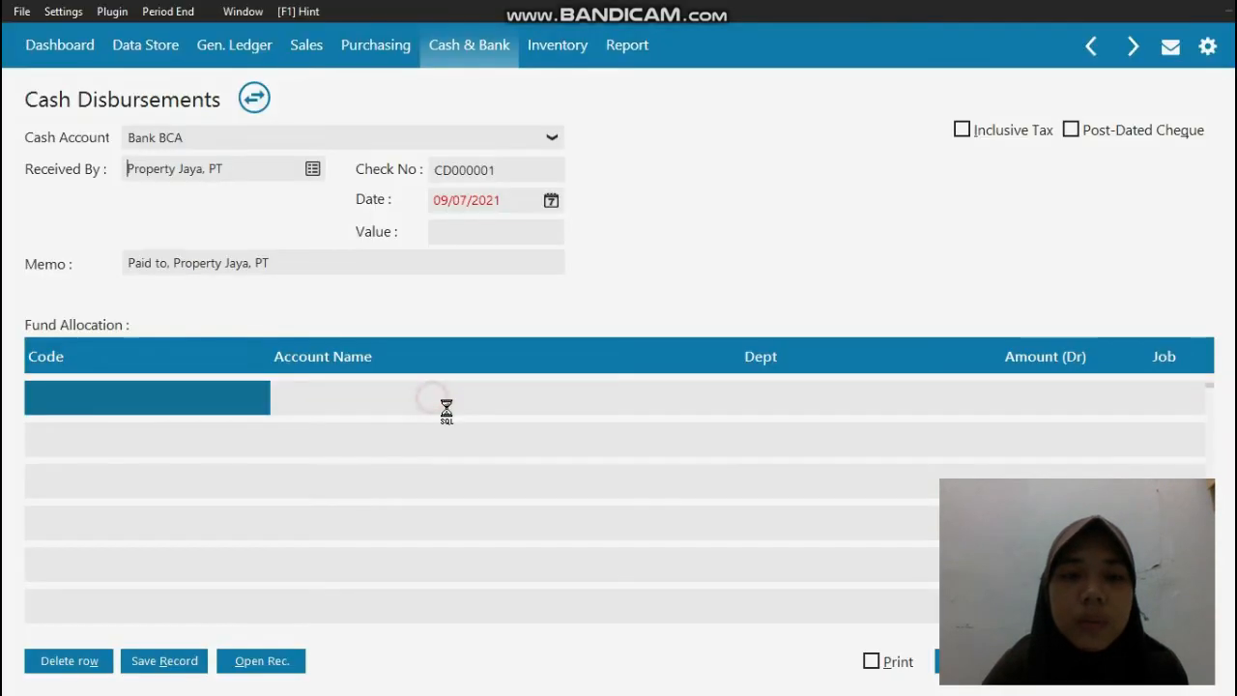
{"action": "left_click", "coordinate": [510, 199]}
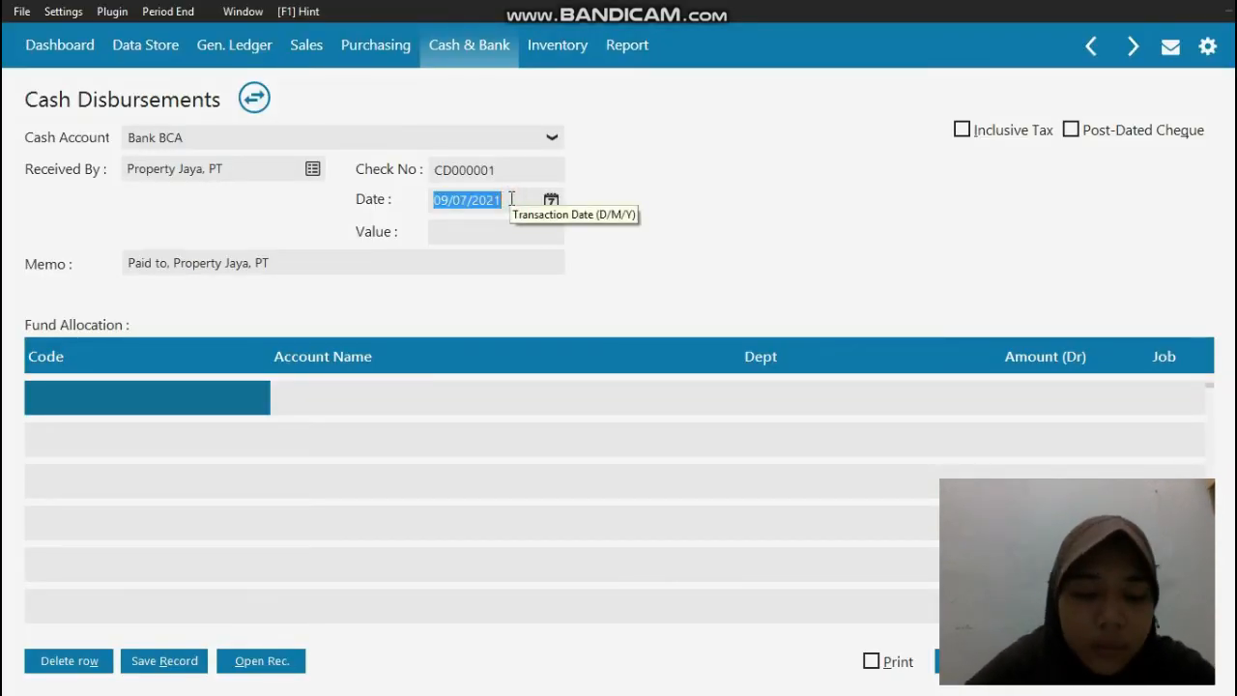
{"action": "type", "text": "04/01/20"}
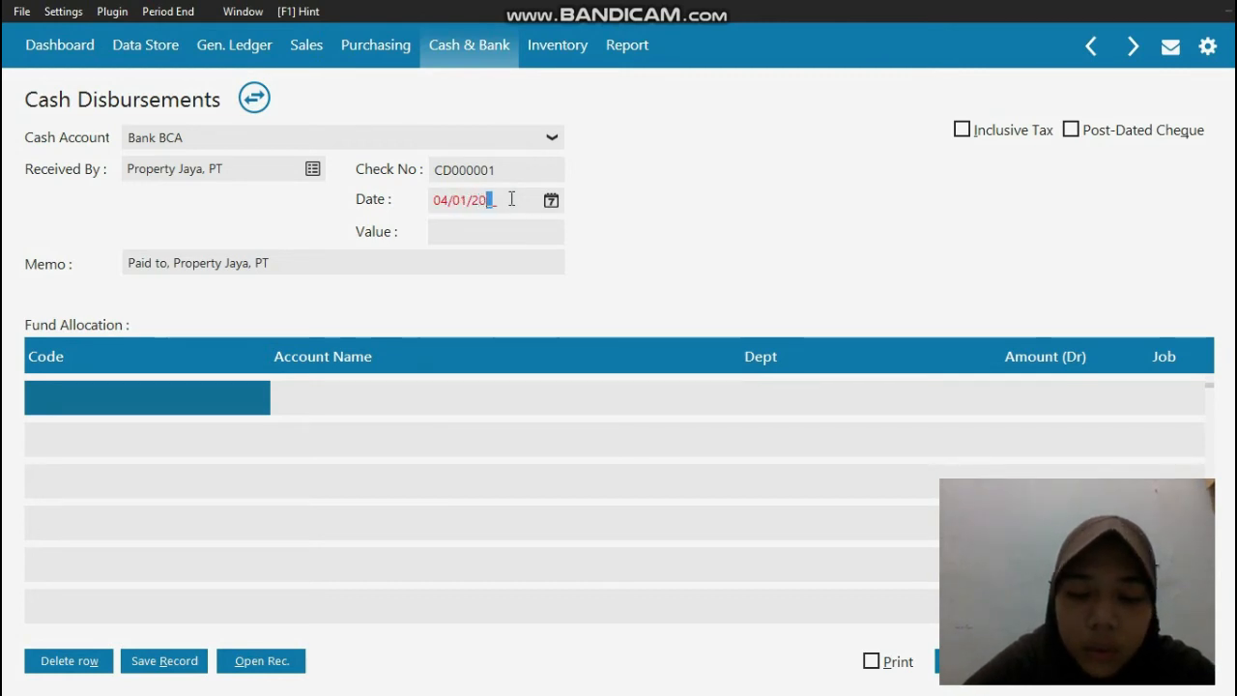
{"action": "type", "text": "9"}
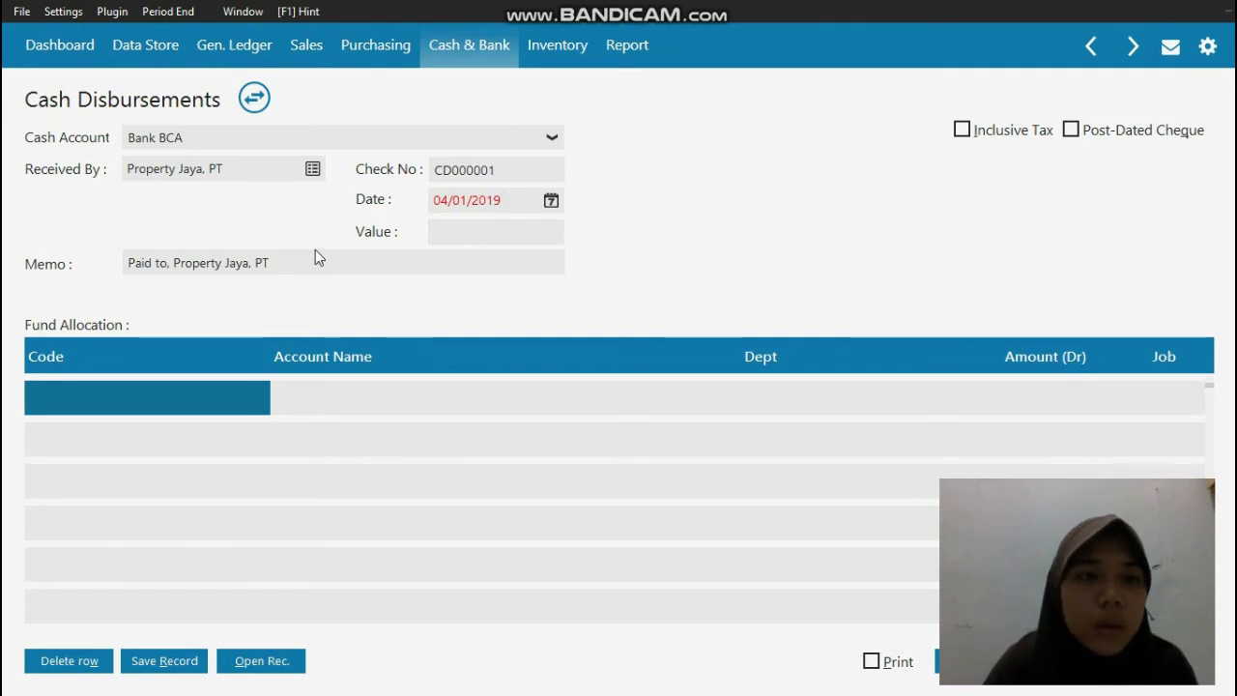
Step: Change the disbursement memo to "Pemnbayaran Sewa 2 tahun Property Jaya, PT"
{"action": "left_click", "coordinate": [174, 263]}
{"action": "left_click", "coordinate": [174, 263]}
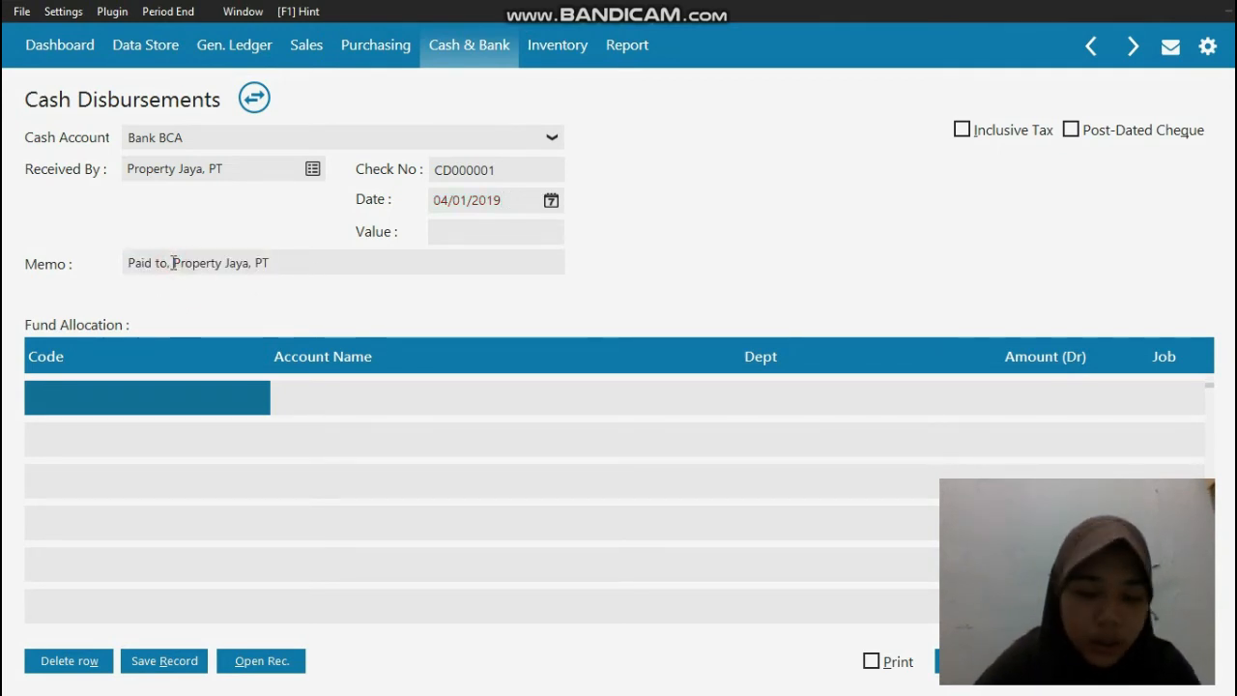
{"action": "key", "text": "BackSpace"}
{"action": "key", "text": "BackSpace"}
{"action": "key", "text": "BackSpace"}
{"action": "key", "text": "BackSpace"}
{"action": "key", "text": "BackSpace"}
{"action": "key", "text": "BackSpace"}
{"action": "key", "text": "BackSpace"}
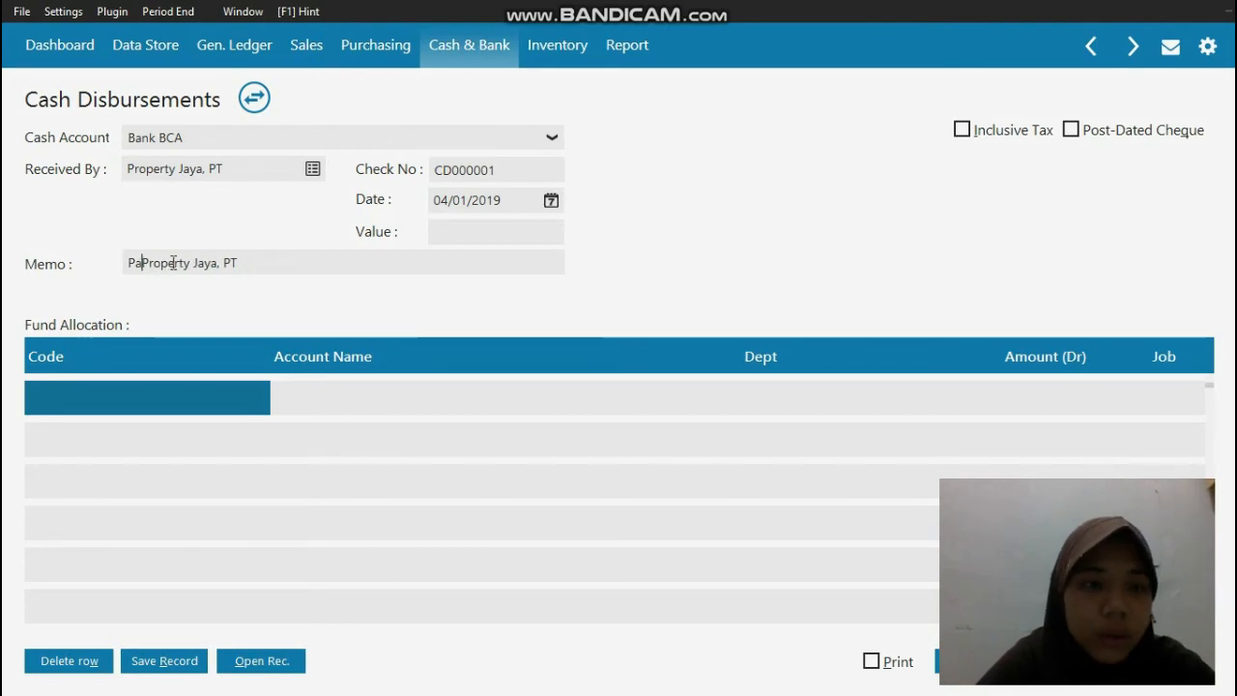
{"action": "key", "text": "BackSpace"}
{"action": "type", "text": "emnbayaran "}
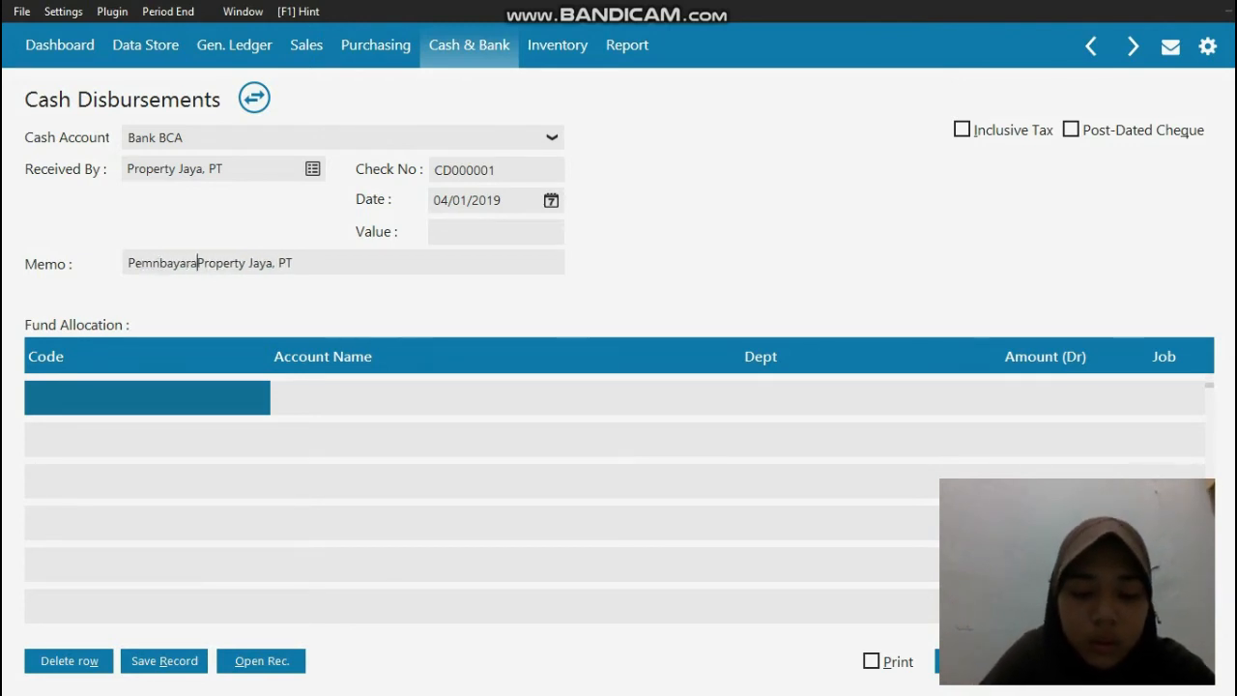
{"action": "type", "text": "Sewa "}
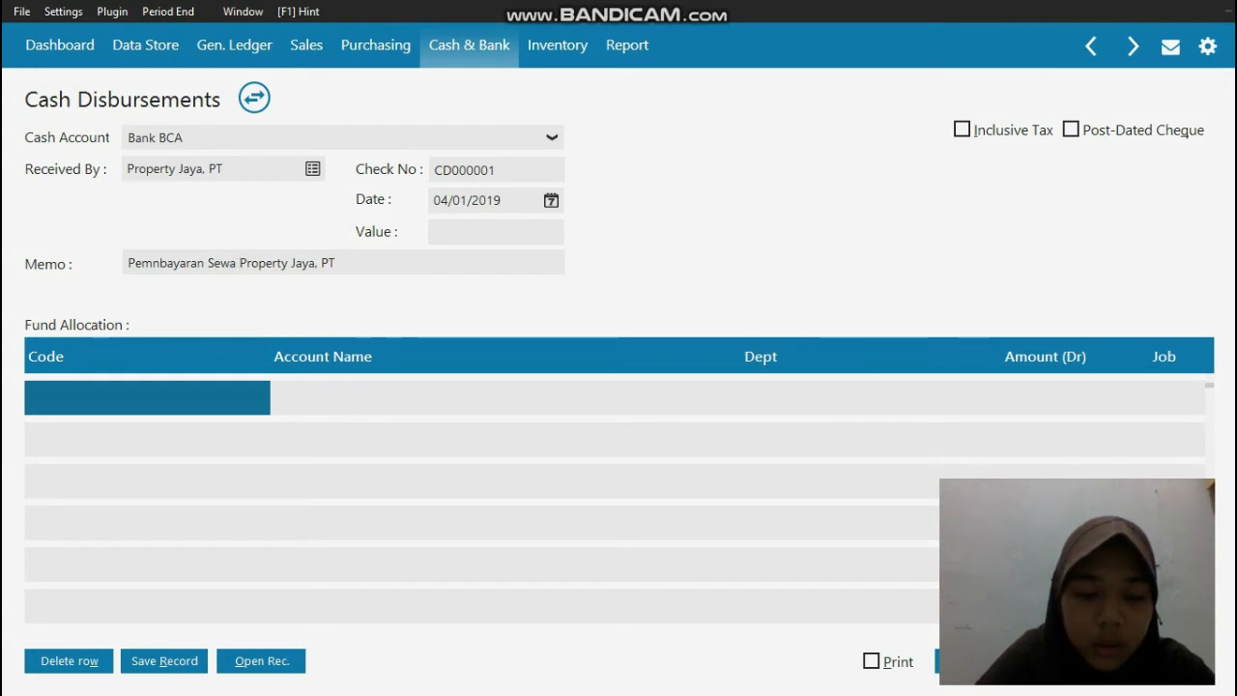
{"action": "type", "text": "2 tahun"}
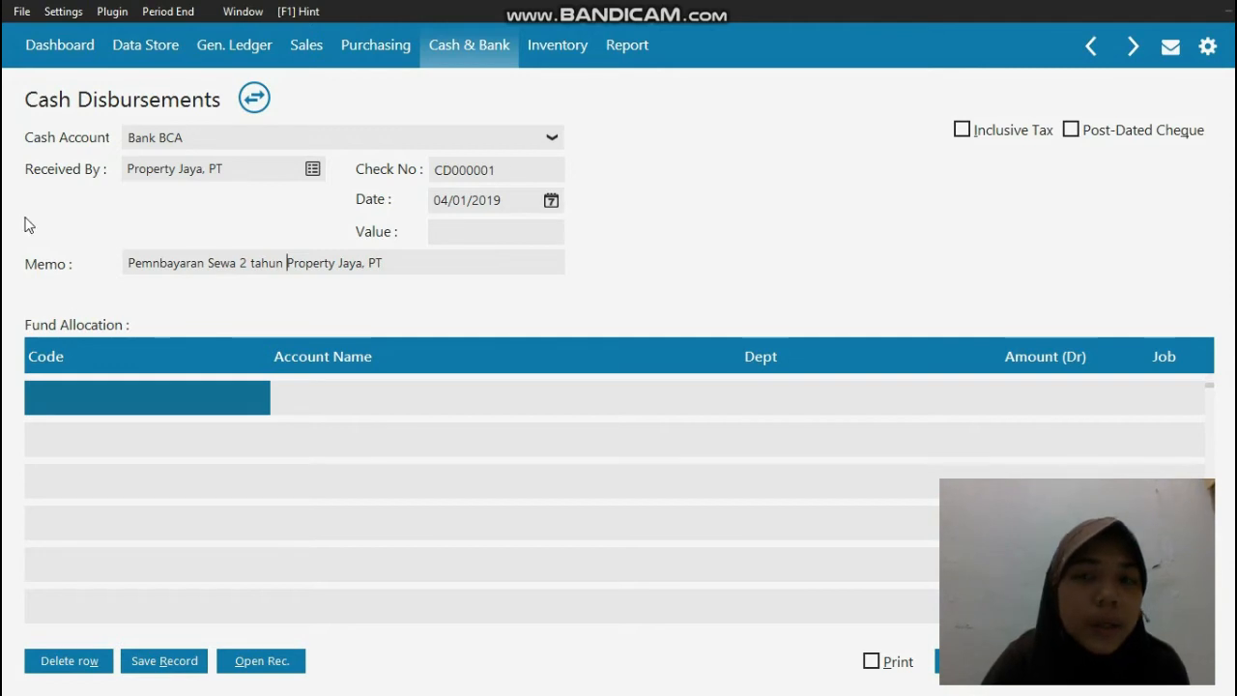
Step: Allocate the first fund allocation row to account 150000310, Sewa Dibayar di Muka
{"action": "double_click", "coordinate": [58, 403]}
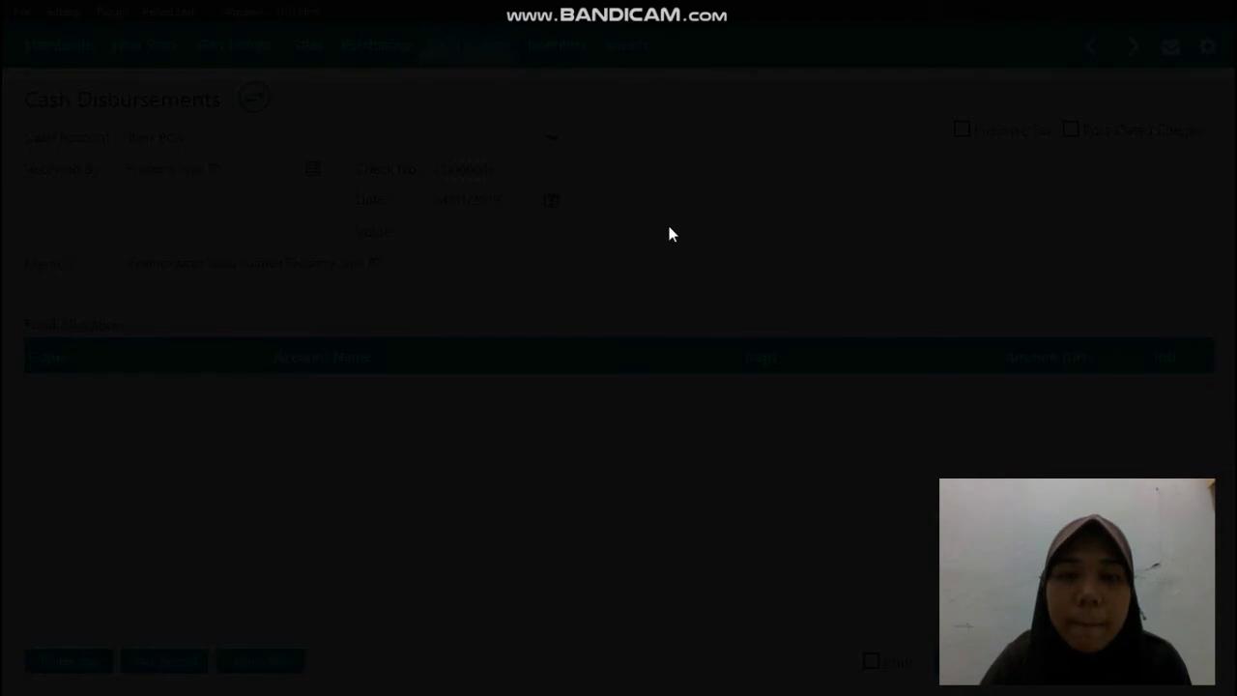
{"action": "scroll", "coordinate": [824, 319], "scroll_direction": "down", "scroll_amount": 10}
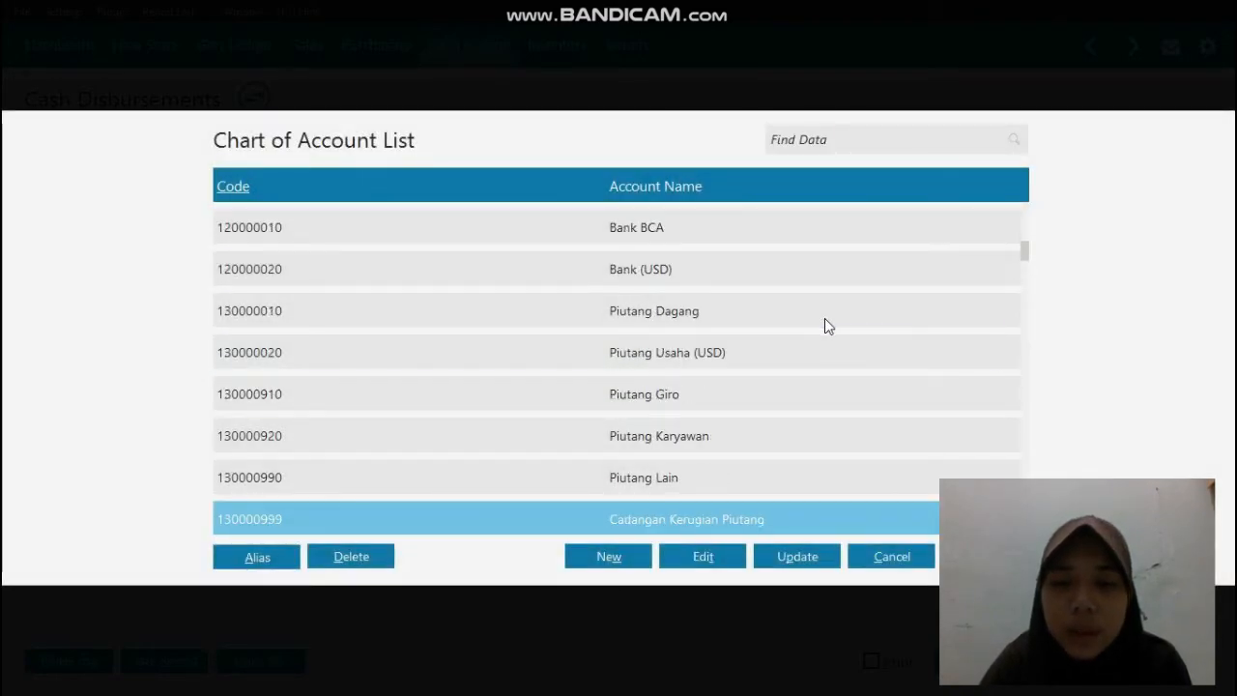
{"action": "scroll", "coordinate": [825, 319], "scroll_direction": "down", "scroll_amount": 5}
{"action": "key", "text": "Down"}
{"action": "key", "text": "Down"}
{"action": "key", "text": "Down"}
{"action": "key", "text": "Down"}
{"action": "key", "text": "Down"}
{"action": "key", "text": "Down"}
{"action": "key", "text": "Down"}
{"action": "key", "text": "Down"}
{"action": "key", "text": "Down"}
{"action": "key", "text": "Down"}
{"action": "key", "text": "Down"}
{"action": "key", "text": "Down"}
{"action": "key", "text": "Down"}
{"action": "key", "text": "Down"}
{"action": "key", "text": "Down"}
{"action": "key", "text": "Down"}
{"action": "key", "text": "Down"}
{"action": "key", "text": "Down"}
{"action": "key", "text": "Down"}
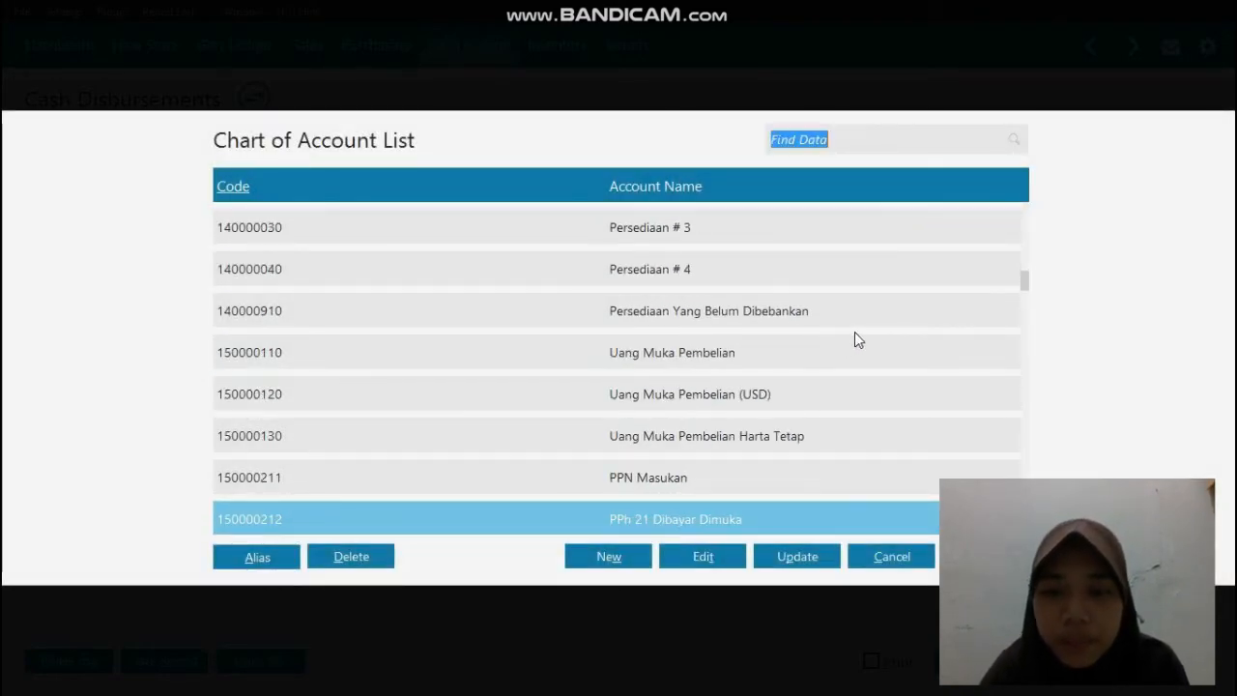
{"action": "scroll", "coordinate": [855, 333], "scroll_direction": "down", "scroll_amount": 15}
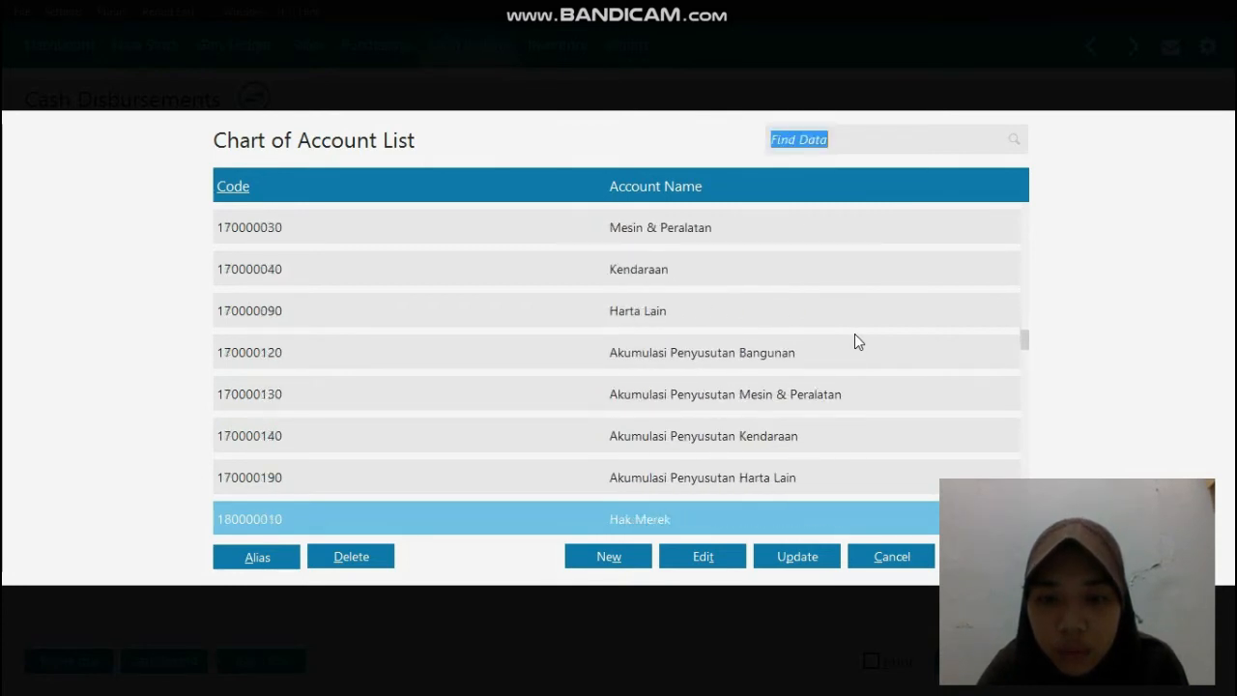
{"action": "left_click", "coordinate": [854, 334]}
{"action": "key", "text": "Up"}
{"action": "key", "text": "Up"}
{"action": "key", "text": "Up"}
{"action": "key", "text": "Up"}
{"action": "key", "text": "Up"}
{"action": "key", "text": "Up"}
{"action": "key", "text": "Up"}
{"action": "key", "text": "Up"}
{"action": "key", "text": "Up"}
{"action": "key", "text": "Up"}
{"action": "key", "text": "Up"}
{"action": "key", "text": "Up"}
{"action": "key", "text": "Up"}
{"action": "key", "text": "Up"}
{"action": "key", "text": "Up"}
{"action": "key", "text": "Up"}
{"action": "key", "text": "Up"}
{"action": "key", "text": "Up"}
{"action": "key", "text": "Up"}
{"action": "key", "text": "Up"}
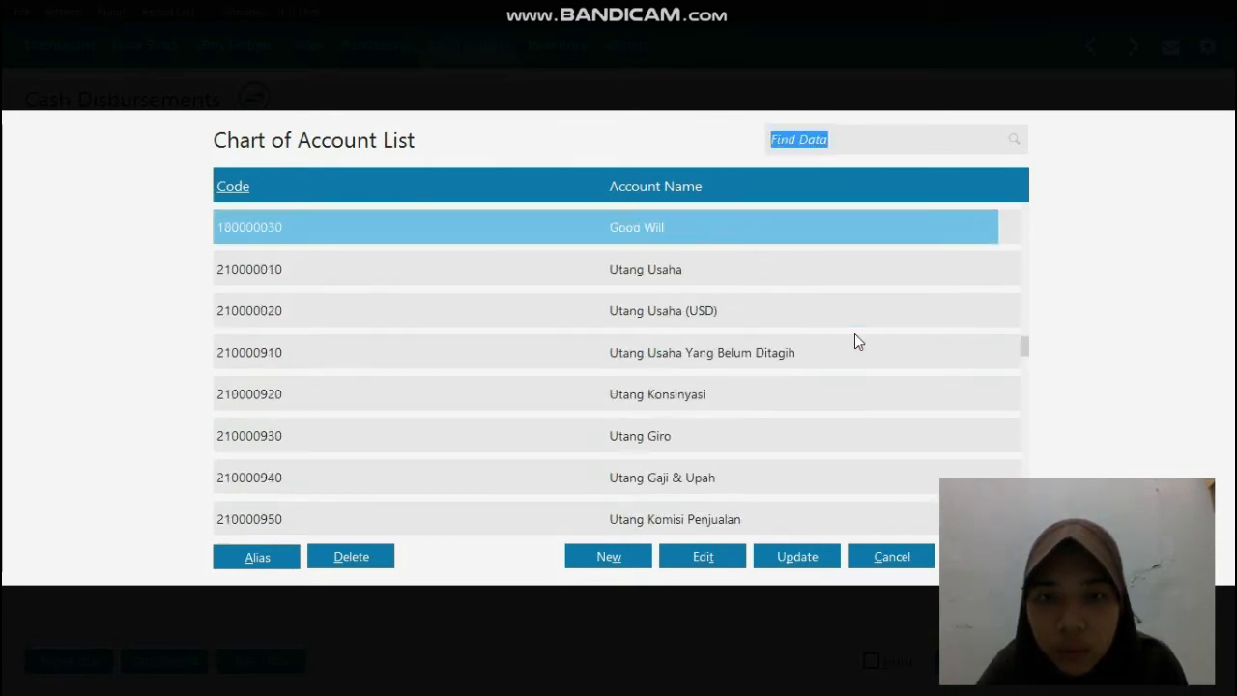
{"action": "key", "text": "Up"}
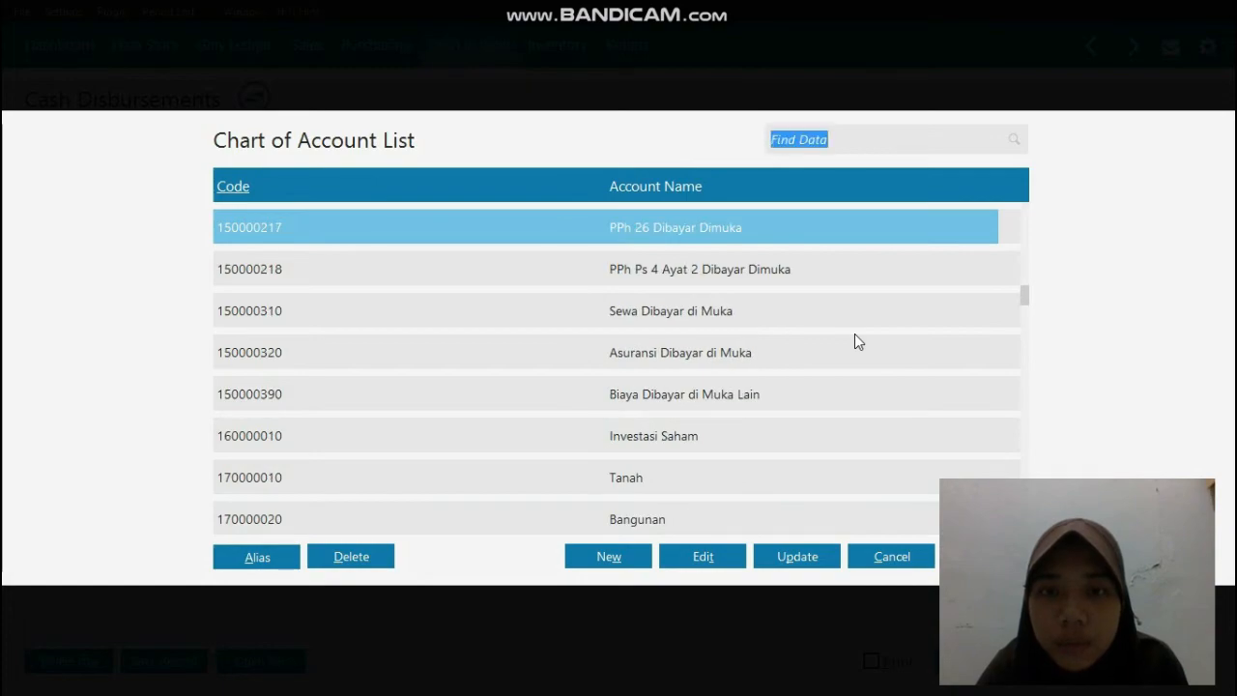
{"action": "double_click", "coordinate": [802, 323]}
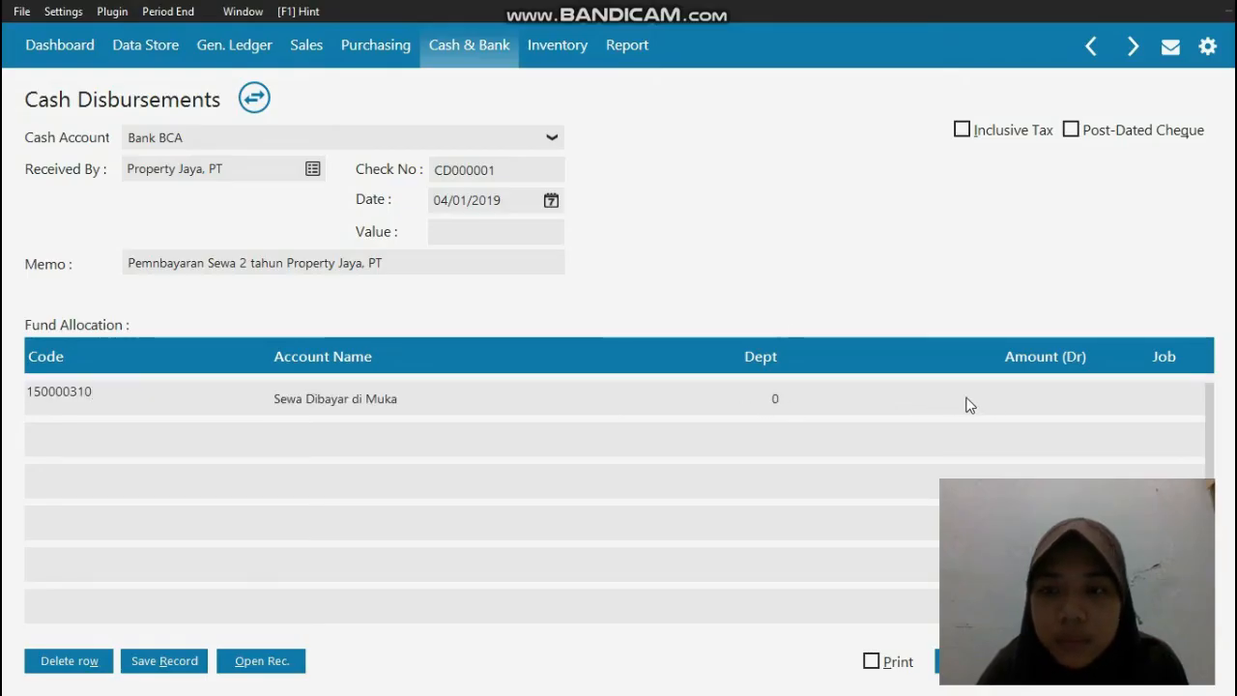
Step: Enter a debit amount of 24000000 for the Sewa Dibayar di Muka row
{"action": "left_click", "coordinate": [1016, 400]}
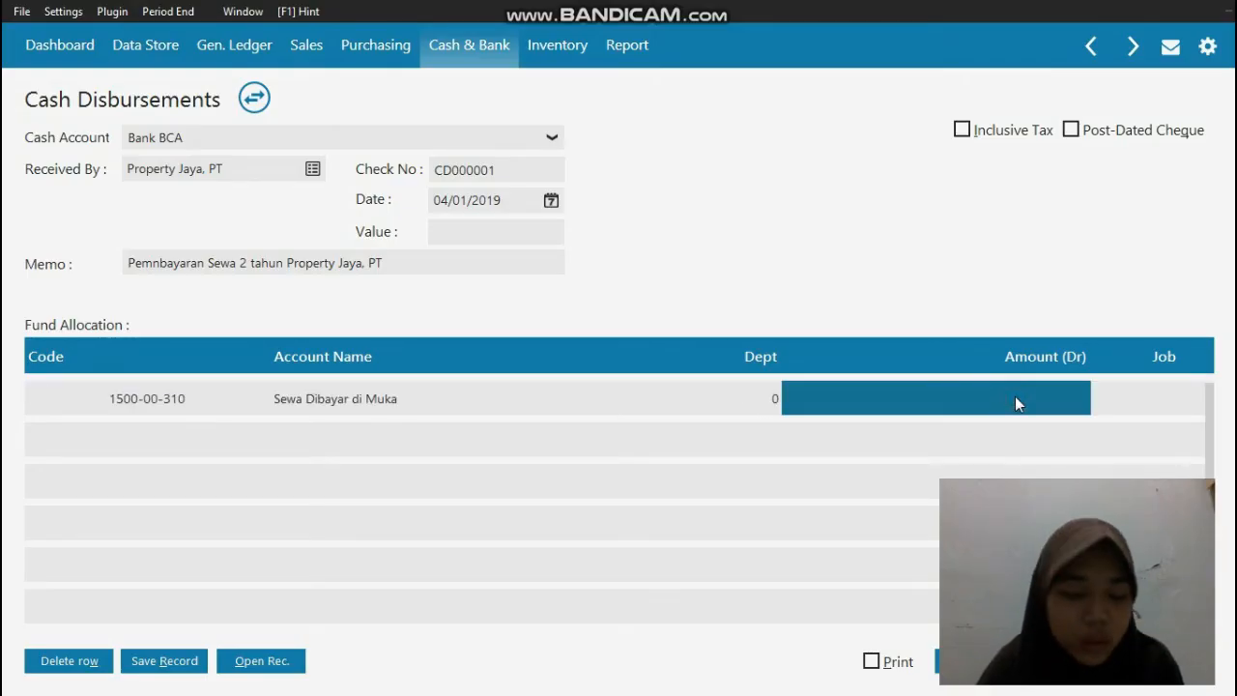
{"action": "type", "text": "24"}
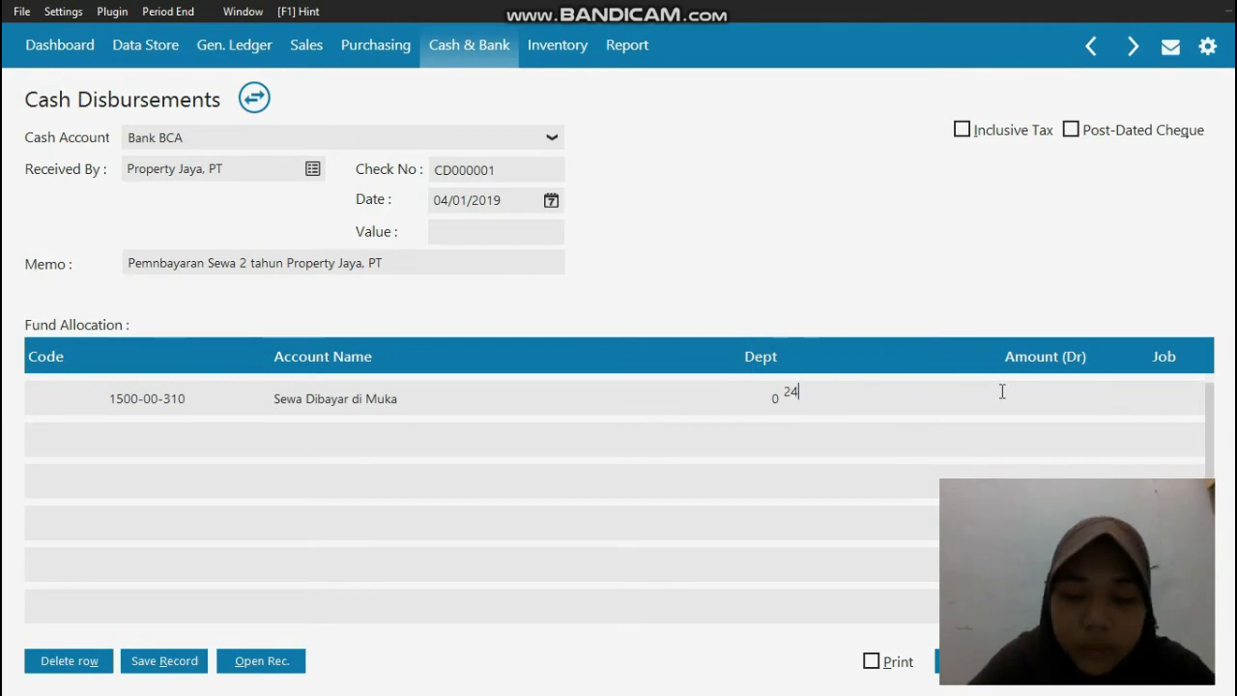
{"action": "type", "text": "00000"}
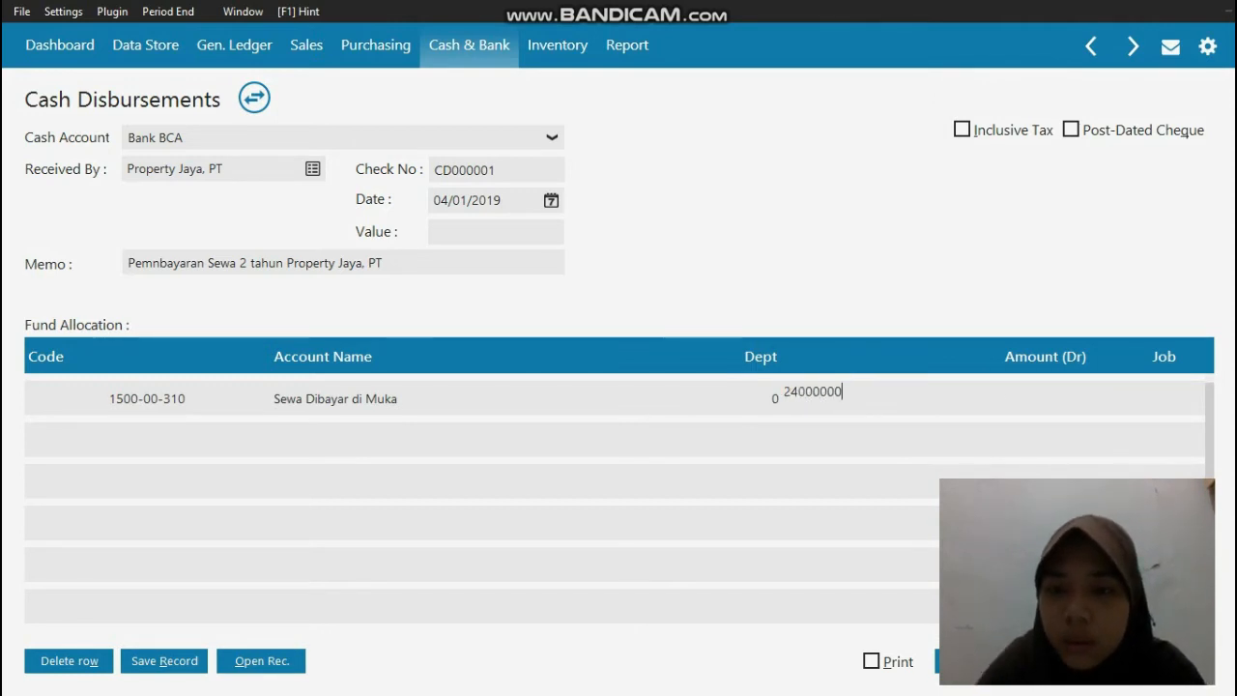
{"action": "key", "text": "Return"}
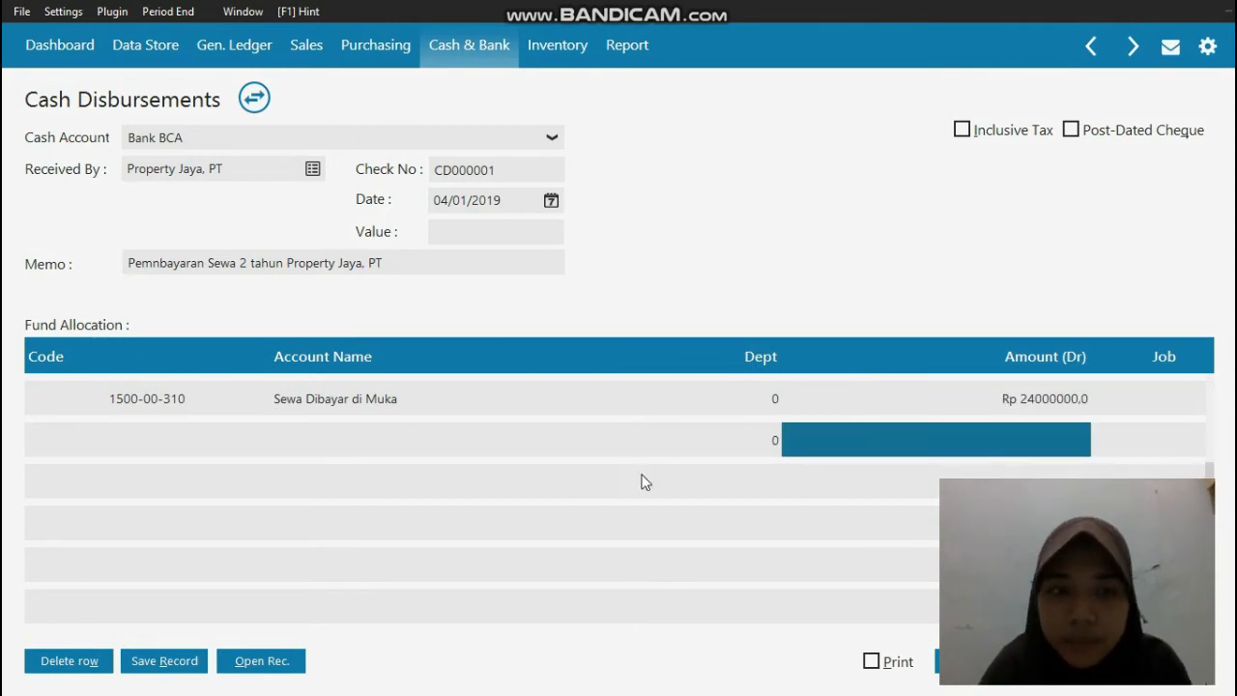
Step: Allocate the second fund allocation row to account 150000218, PPh Ps 4 Ayat 2 Dibayar Dimuka
{"action": "double_click", "coordinate": [138, 442]}
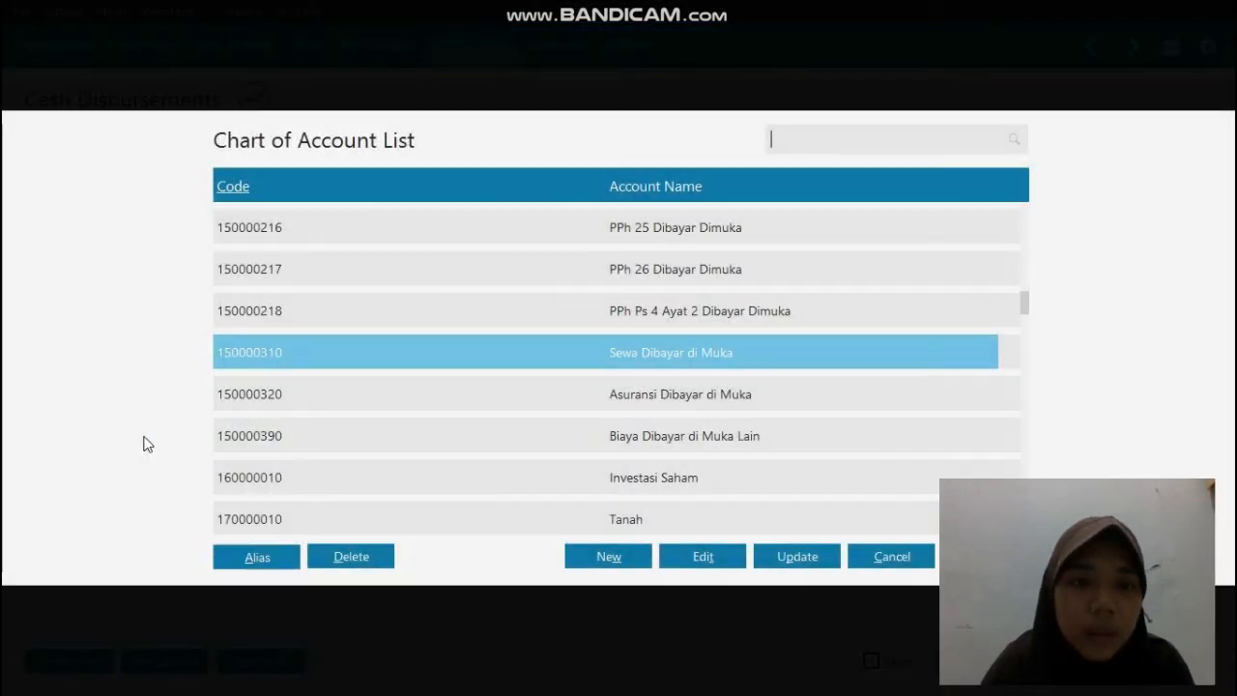
{"action": "key", "text": "Down"}
{"action": "key", "text": "Down"}
{"action": "key", "text": "Down"}
{"action": "key", "text": "Down"}
{"action": "key", "text": "Down"}
{"action": "key", "text": "Down"}
{"action": "key", "text": "Down"}
{"action": "key", "text": "Down"}
{"action": "key", "text": "Down"}
{"action": "key", "text": "Down"}
{"action": "key", "text": "Down"}
{"action": "key", "text": "Down"}
{"action": "key", "text": "Down"}
{"action": "key", "text": "Down"}
{"action": "key", "text": "Down"}
{"action": "key", "text": "Down"}
{"action": "key", "text": "Down"}
{"action": "key", "text": "Down"}
{"action": "key", "text": "Down"}
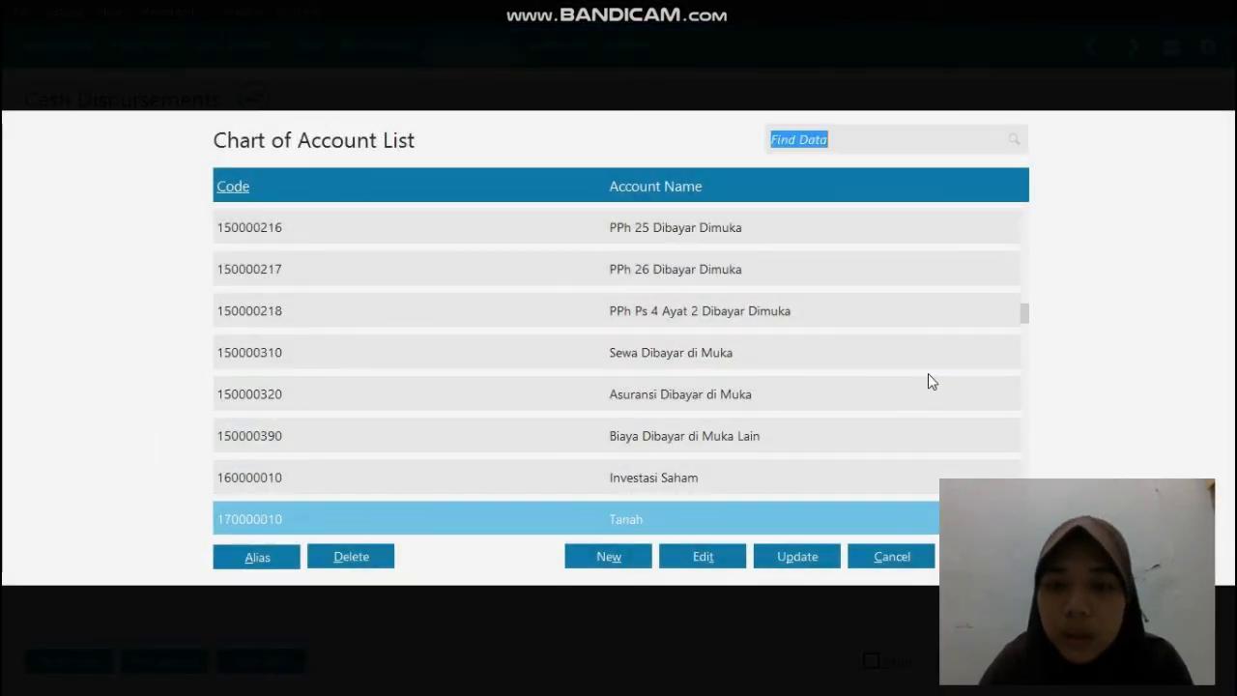
{"action": "key", "text": "Down"}
{"action": "key", "text": "Down"}
{"action": "key", "text": "Down"}
{"action": "key", "text": "Down"}
{"action": "key", "text": "Down"}
{"action": "key", "text": "Down"}
{"action": "key", "text": "Down"}
{"action": "key", "text": "Down"}
{"action": "key", "text": "Down"}
{"action": "key", "text": "Down"}
{"action": "key", "text": "Down"}
{"action": "key", "text": "Down"}
{"action": "key", "text": "Down"}
{"action": "key", "text": "Down"}
{"action": "key", "text": "Down"}
{"action": "key", "text": "Down"}
{"action": "key", "text": "Down"}
{"action": "key", "text": "Down"}
{"action": "key", "text": "Down"}
{"action": "key", "text": "Down"}
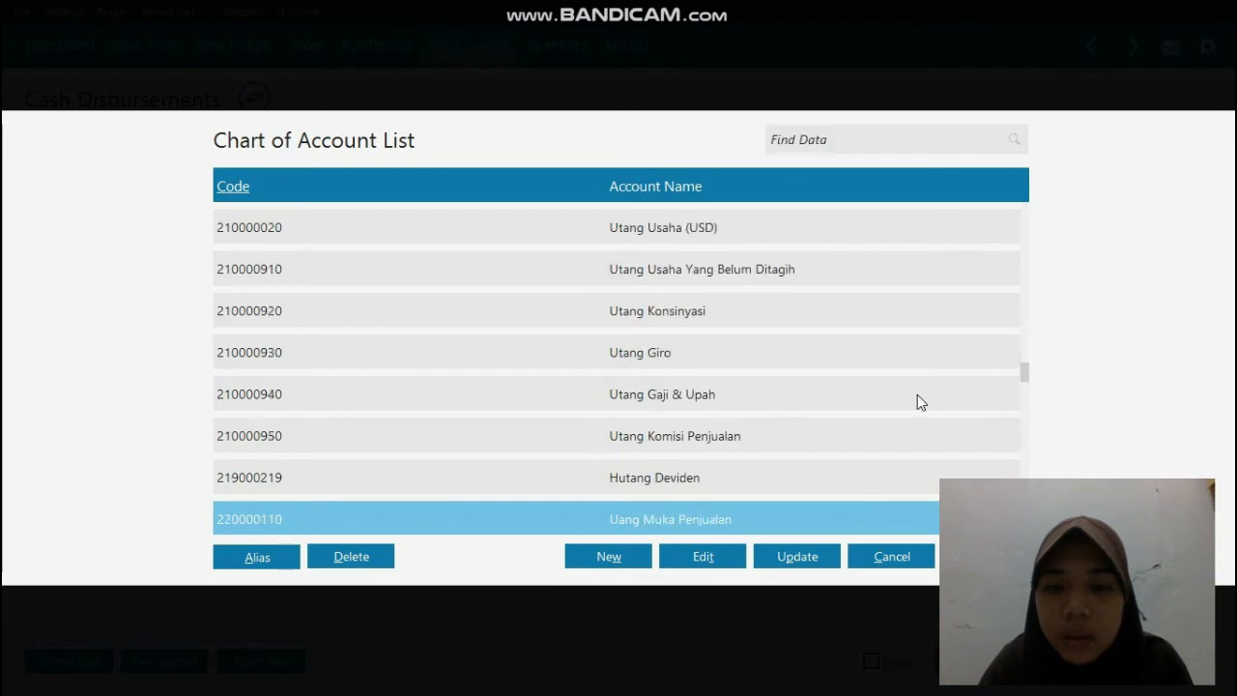
{"action": "key", "text": "Down"}
{"action": "key", "text": "Down"}
{"action": "key", "text": "Down"}
{"action": "key", "text": "Down"}
{"action": "key", "text": "Down"}
{"action": "key", "text": "Down"}
{"action": "key", "text": "Down"}
{"action": "key", "text": "Down"}
{"action": "key", "text": "Down"}
{"action": "key", "text": "Down"}
{"action": "key", "text": "Down"}
{"action": "key", "text": "Down"}
{"action": "key", "text": "Down"}
{"action": "key", "text": "Down"}
{"action": "key", "text": "Down"}
{"action": "key", "text": "Down"}
{"action": "key", "text": "Down"}
{"action": "key", "text": "Down"}
{"action": "key", "text": "Down"}
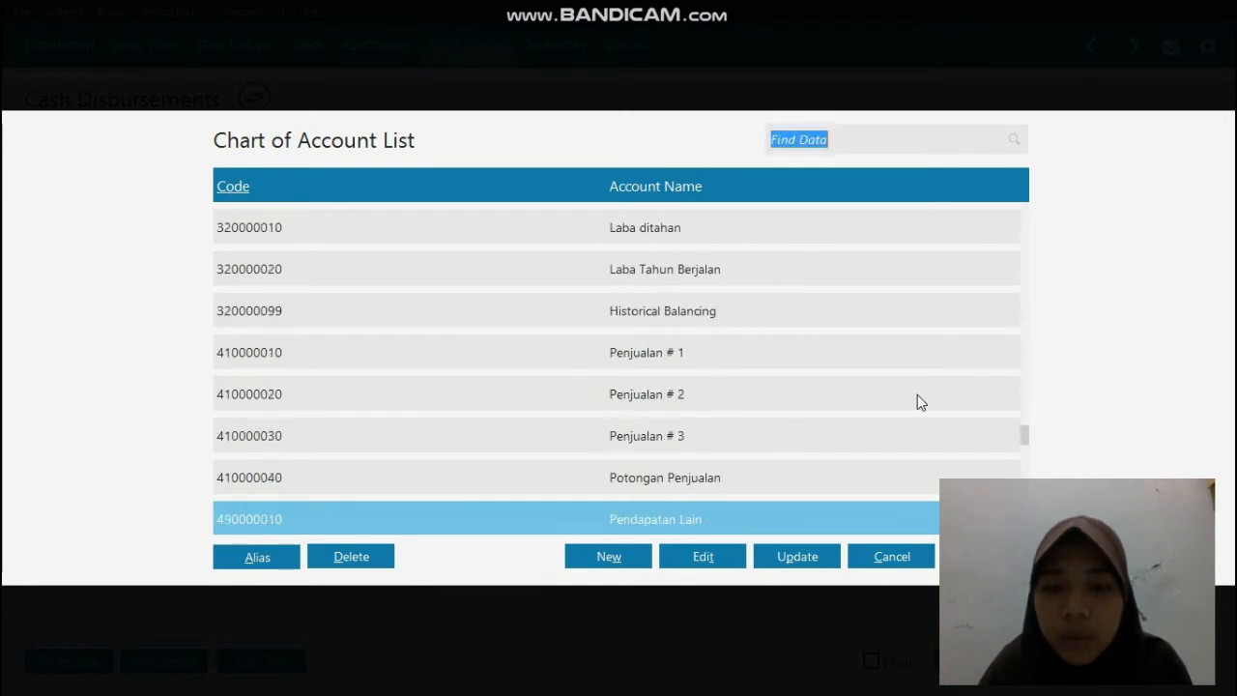
{"action": "key", "text": "Down"}
{"action": "key", "text": "Down"}
{"action": "key", "text": "Down"}
{"action": "key", "text": "Down"}
{"action": "key", "text": "Down"}
{"action": "key", "text": "Down"}
{"action": "key", "text": "Down"}
{"action": "key", "text": "Down"}
{"action": "key", "text": "Down"}
{"action": "key", "text": "Down"}
{"action": "key", "text": "Down"}
{"action": "key", "text": "Down"}
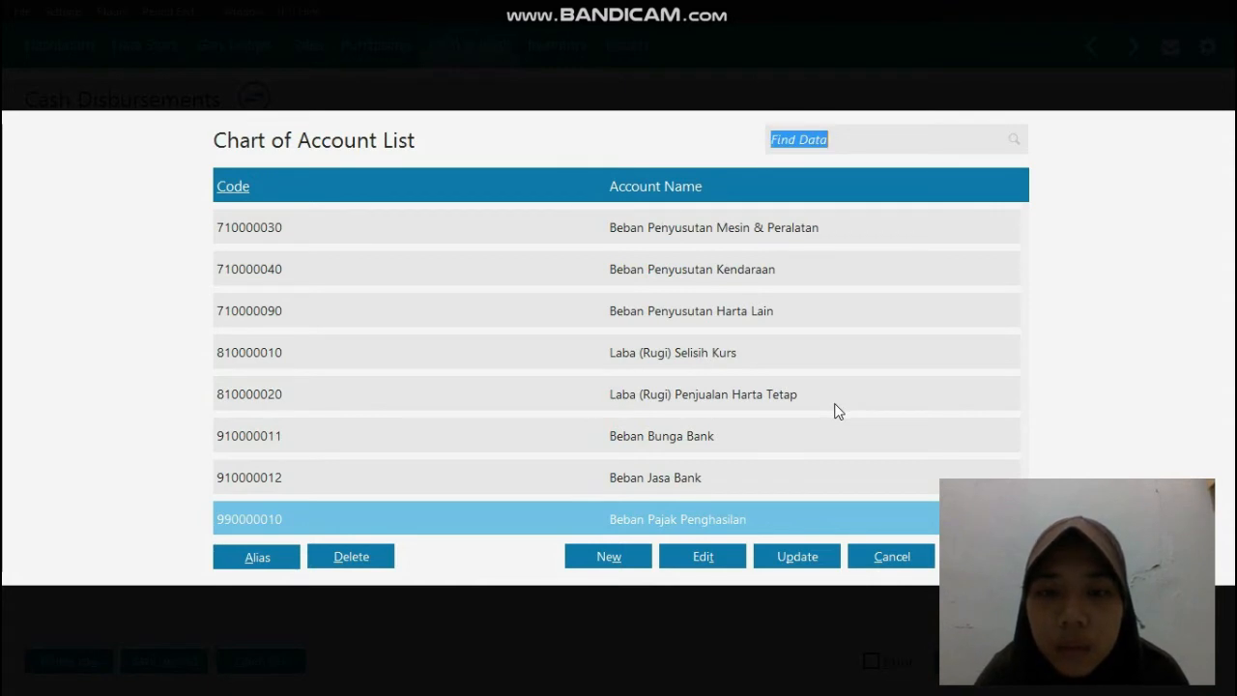
{"action": "key", "text": "Up"}
{"action": "key", "text": "Up"}
{"action": "key", "text": "Up"}
{"action": "key", "text": "Up"}
{"action": "key", "text": "Up"}
{"action": "key", "text": "Up"}
{"action": "key", "text": "Up"}
{"action": "key", "text": "Up"}
{"action": "key", "text": "Up"}
{"action": "key", "text": "Up"}
{"action": "key", "text": "Up"}
{"action": "key", "text": "Up"}
{"action": "key", "text": "Up"}
{"action": "key", "text": "Up"}
{"action": "key", "text": "Up"}
{"action": "key", "text": "Up"}
{"action": "key", "text": "Up"}
{"action": "key", "text": "Up"}
{"action": "key", "text": "Up"}
{"action": "key", "text": "Up"}
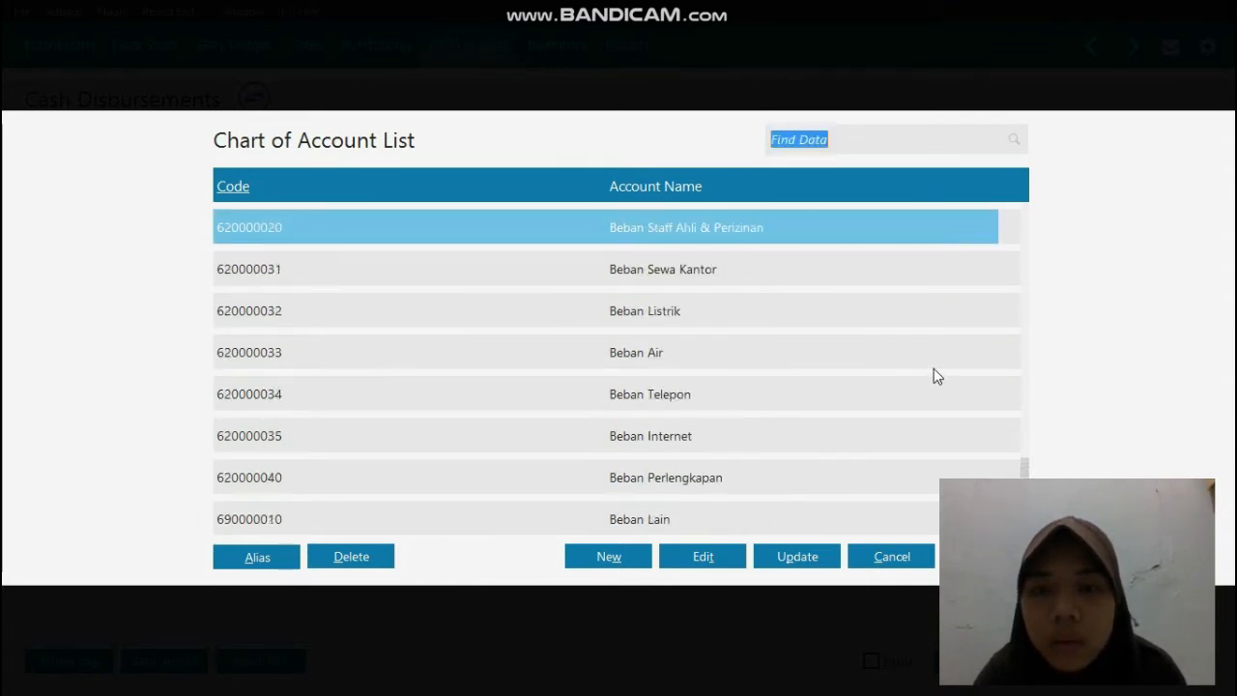
{"action": "key", "text": "Up"}
{"action": "key", "text": "Up"}
{"action": "key", "text": "Up"}
{"action": "key", "text": "Up"}
{"action": "key", "text": "Up"}
{"action": "key", "text": "Up"}
{"action": "key", "text": "Up"}
{"action": "key", "text": "Up"}
{"action": "key", "text": "Up"}
{"action": "key", "text": "Up"}
{"action": "key", "text": "Up"}
{"action": "key", "text": "Up"}
{"action": "key", "text": "Up"}
{"action": "key", "text": "Up"}
{"action": "key", "text": "Up"}
{"action": "key", "text": "Up"}
{"action": "key", "text": "Up"}
{"action": "key", "text": "Up"}
{"action": "key", "text": "Up"}
{"action": "key", "text": "Up"}
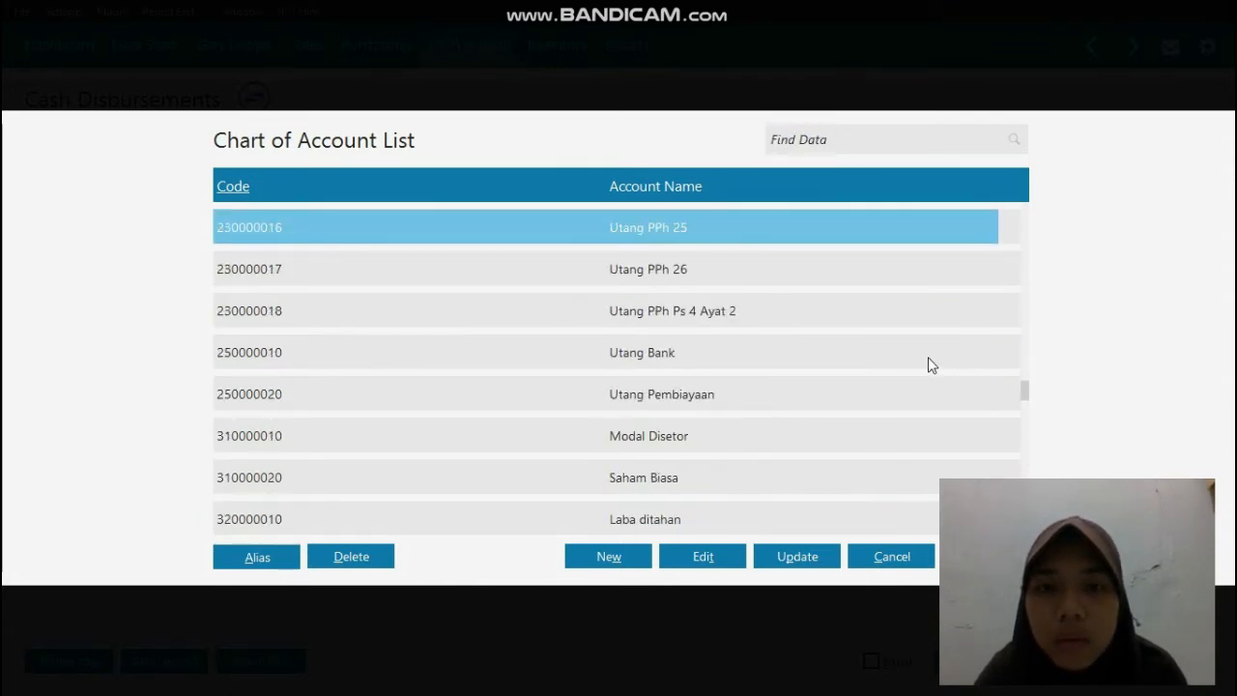
{"action": "key", "text": "Up"}
{"action": "key", "text": "Up"}
{"action": "key", "text": "Up"}
{"action": "key", "text": "Up"}
{"action": "key", "text": "Up"}
{"action": "key", "text": "Up"}
{"action": "key", "text": "Up"}
{"action": "key", "text": "Up"}
{"action": "key", "text": "Up"}
{"action": "key", "text": "Up"}
{"action": "key", "text": "Up"}
{"action": "key", "text": "Up"}
{"action": "key", "text": "Up"}
{"action": "key", "text": "Up"}
{"action": "key", "text": "Up"}
{"action": "key", "text": "Up"}
{"action": "key", "text": "Up"}
{"action": "key", "text": "Up"}
{"action": "key", "text": "Up"}
{"action": "key", "text": "Up"}
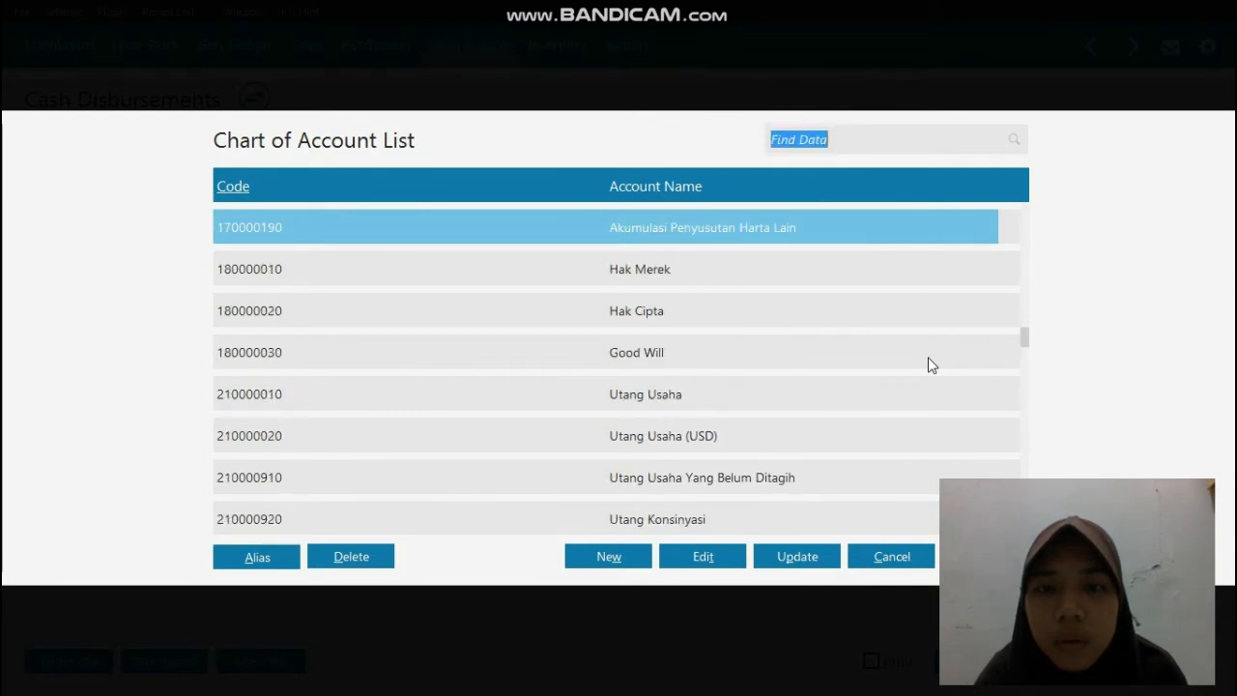
{"action": "key", "text": "Up"}
{"action": "key", "text": "Up"}
{"action": "key", "text": "Up"}
{"action": "key", "text": "Up"}
{"action": "key", "text": "Up"}
{"action": "key", "text": "Up"}
{"action": "key", "text": "Up"}
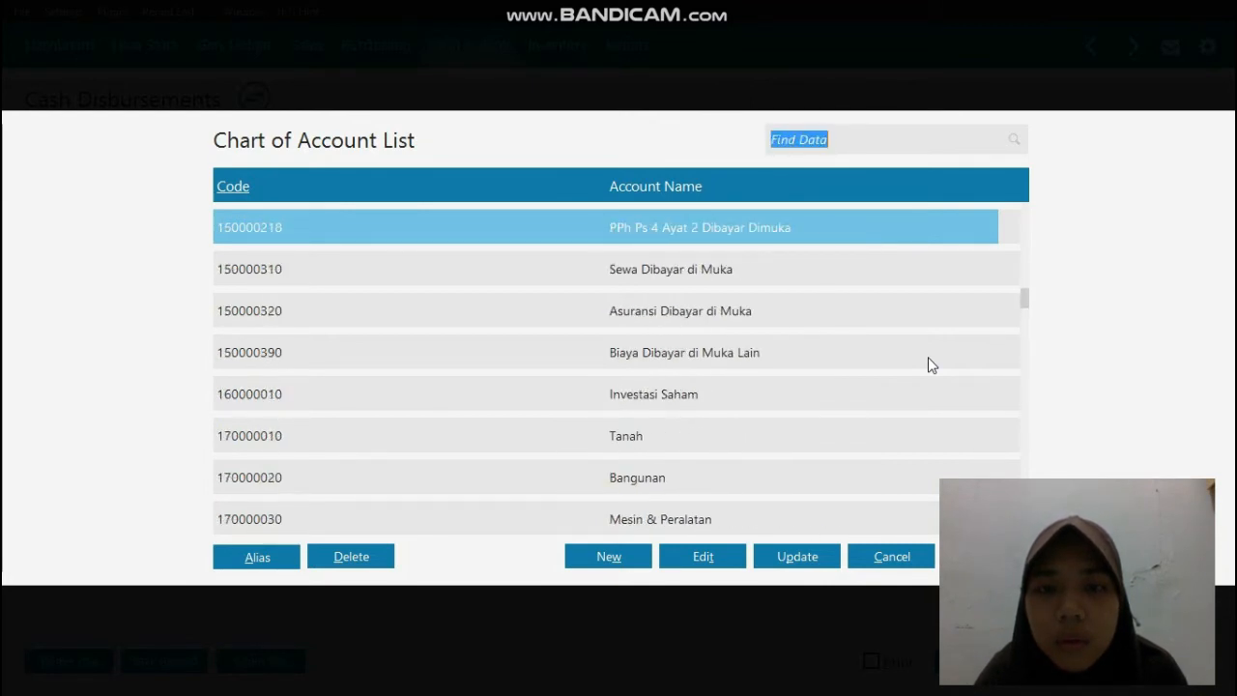
{"action": "double_click", "coordinate": [776, 234]}
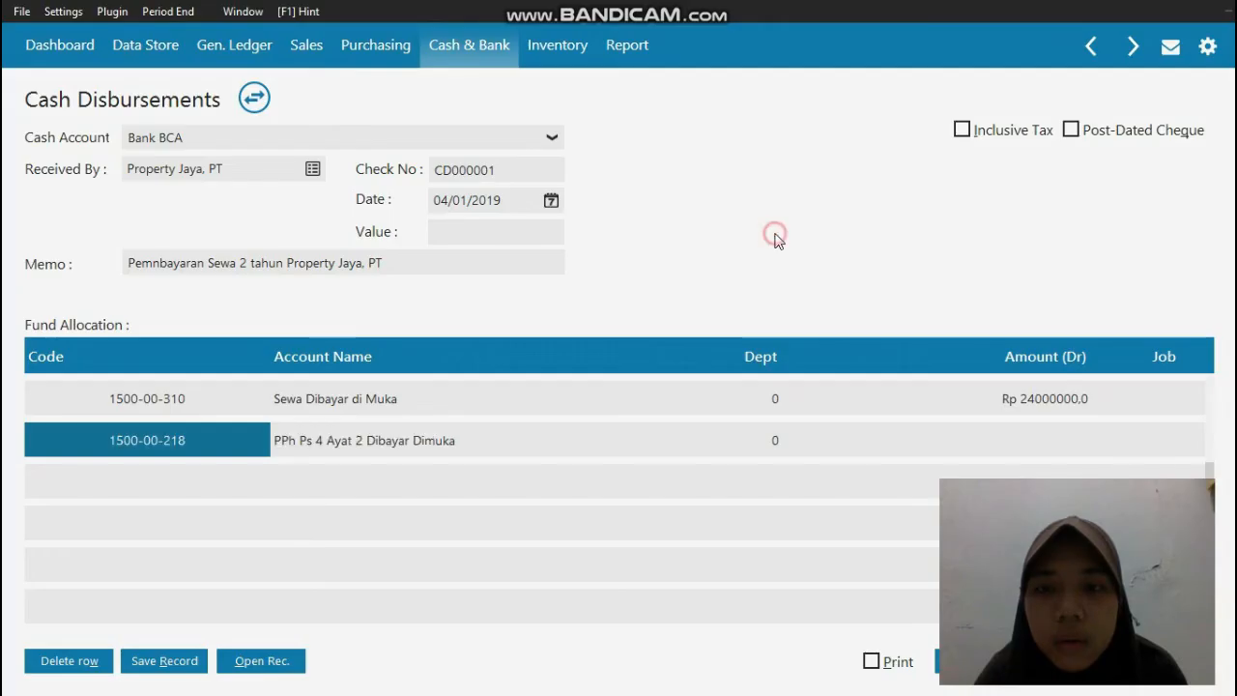
Step: Enter a debit amount of 2400000 for the PPh Ps 4 Ayat 2 Dibayar Dimuka row and record the cash disbursement
{"action": "left_click", "coordinate": [1022, 440]}
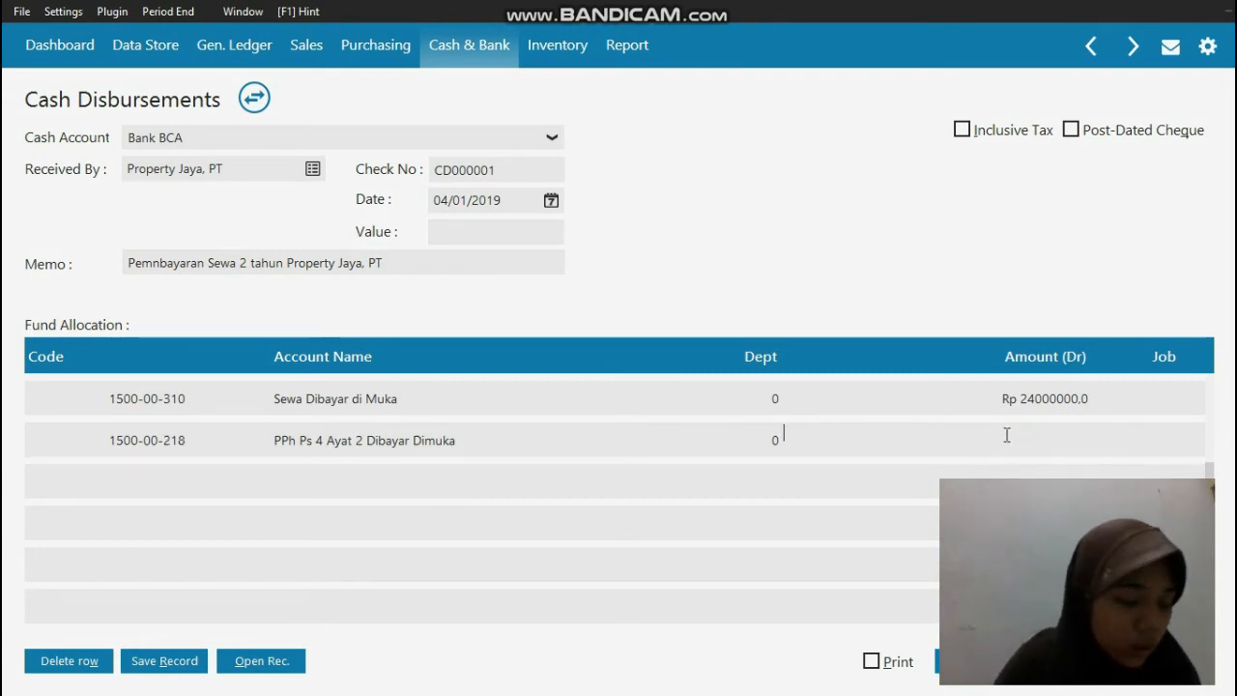
{"action": "type", "text": "2400000"}
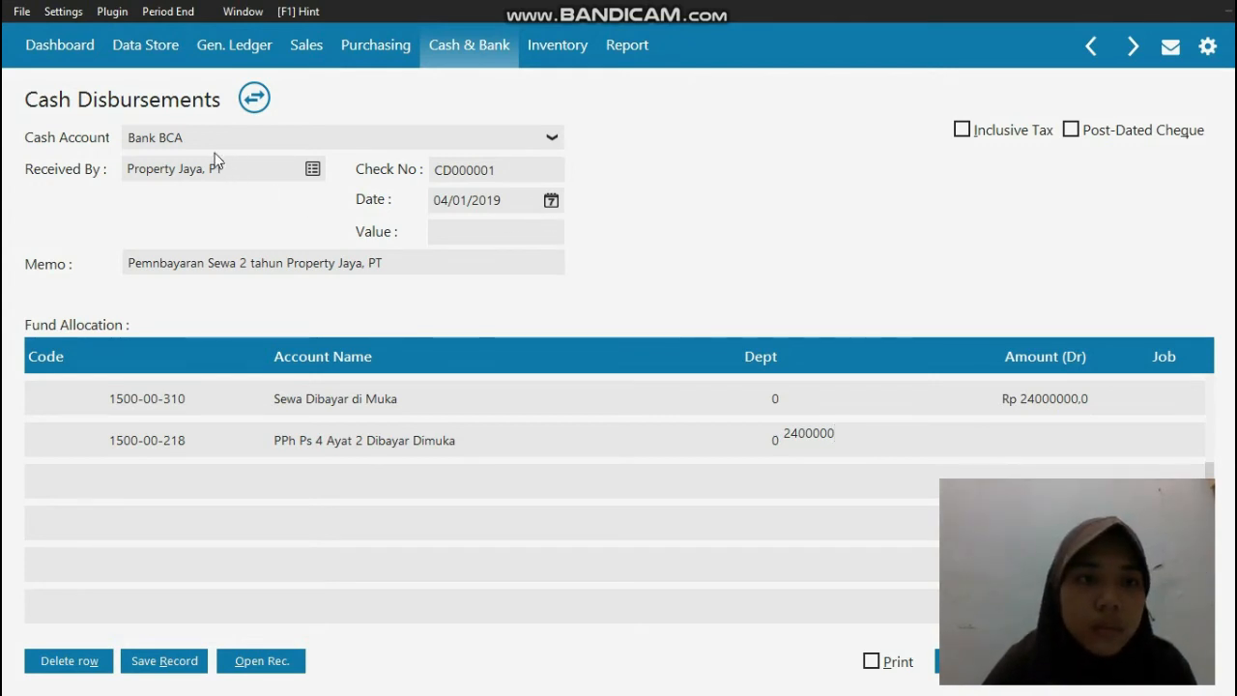
{"action": "left_click", "coordinate": [488, 235]}
{"action": "left_click", "coordinate": [531, 235]}
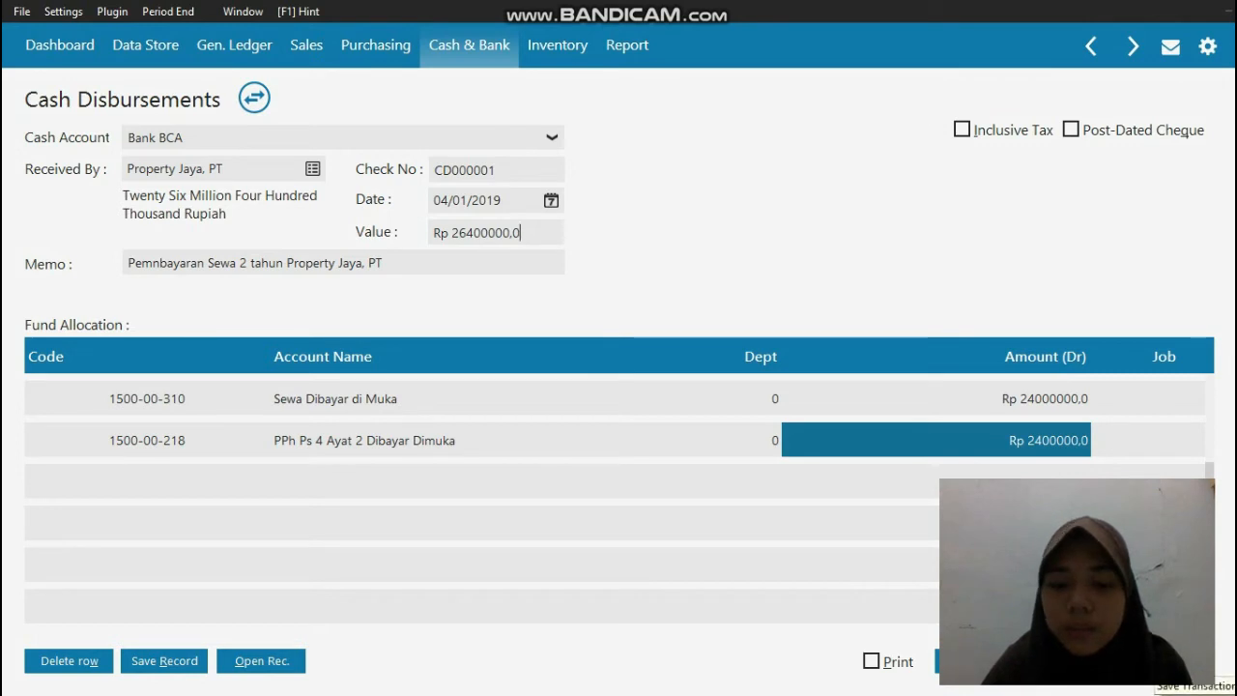
{"action": "left_click", "coordinate": [1156, 662]}
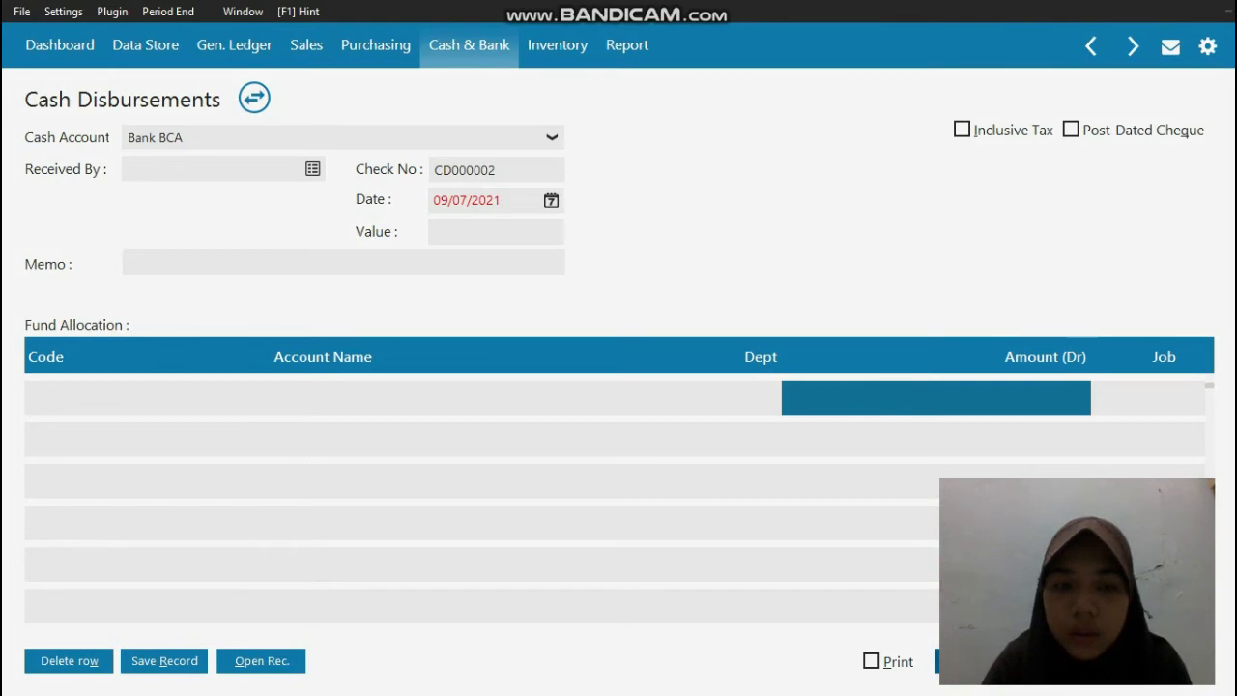
{"action": "left_click", "coordinate": [1170, 661]}
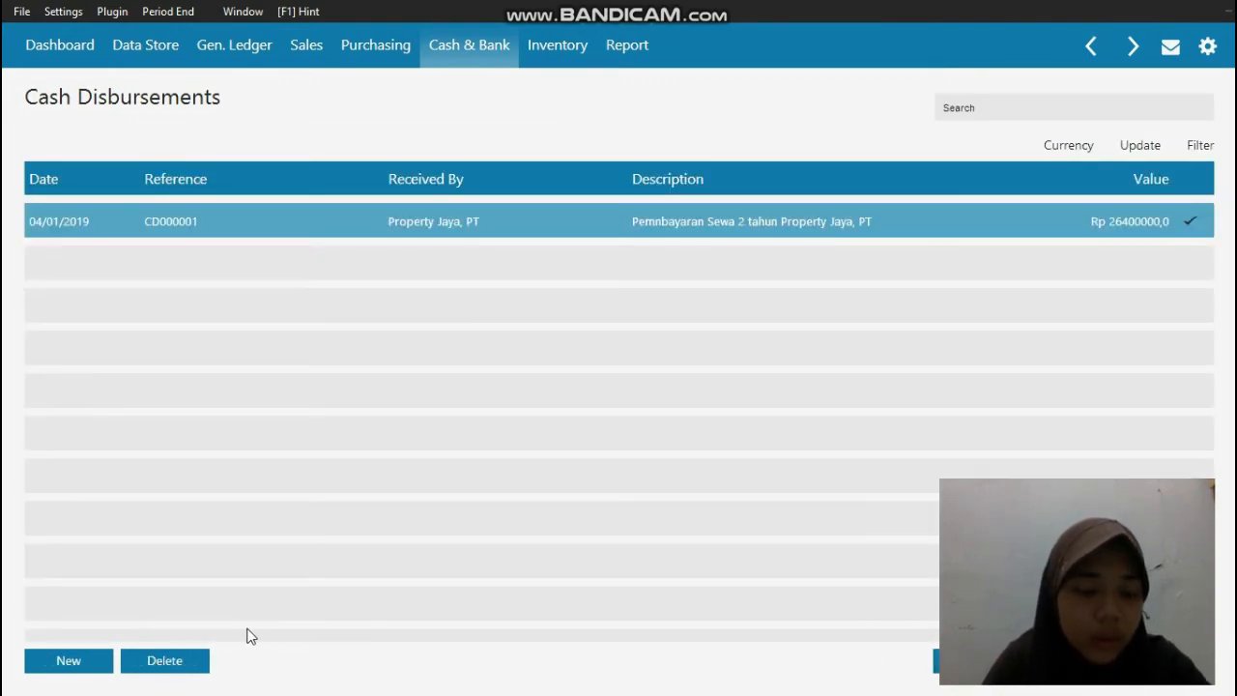
Step: Switch to the PDF reader to examine the Gelodok Elektronik invoice, and return to Zahir Accounting
{"action": "left_click", "coordinate": [24, 678]}
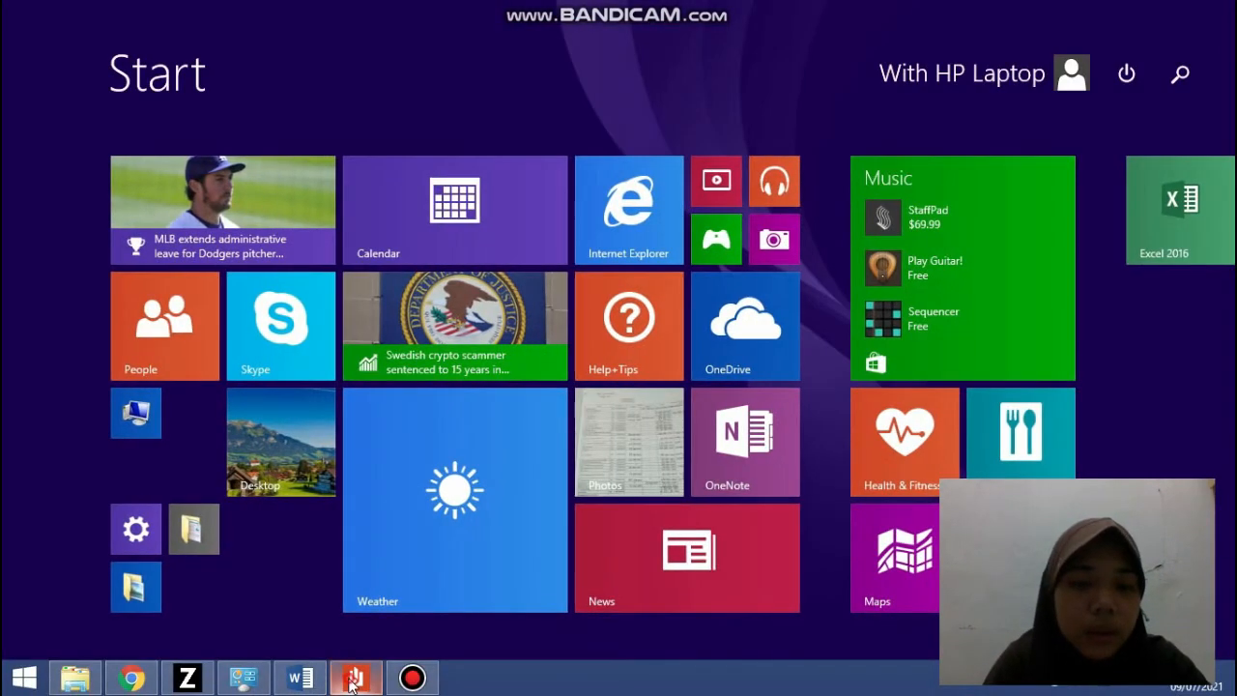
{"action": "left_click", "coordinate": [354, 679]}
{"action": "scroll", "coordinate": [558, 488], "scroll_direction": "down", "scroll_amount": 5}
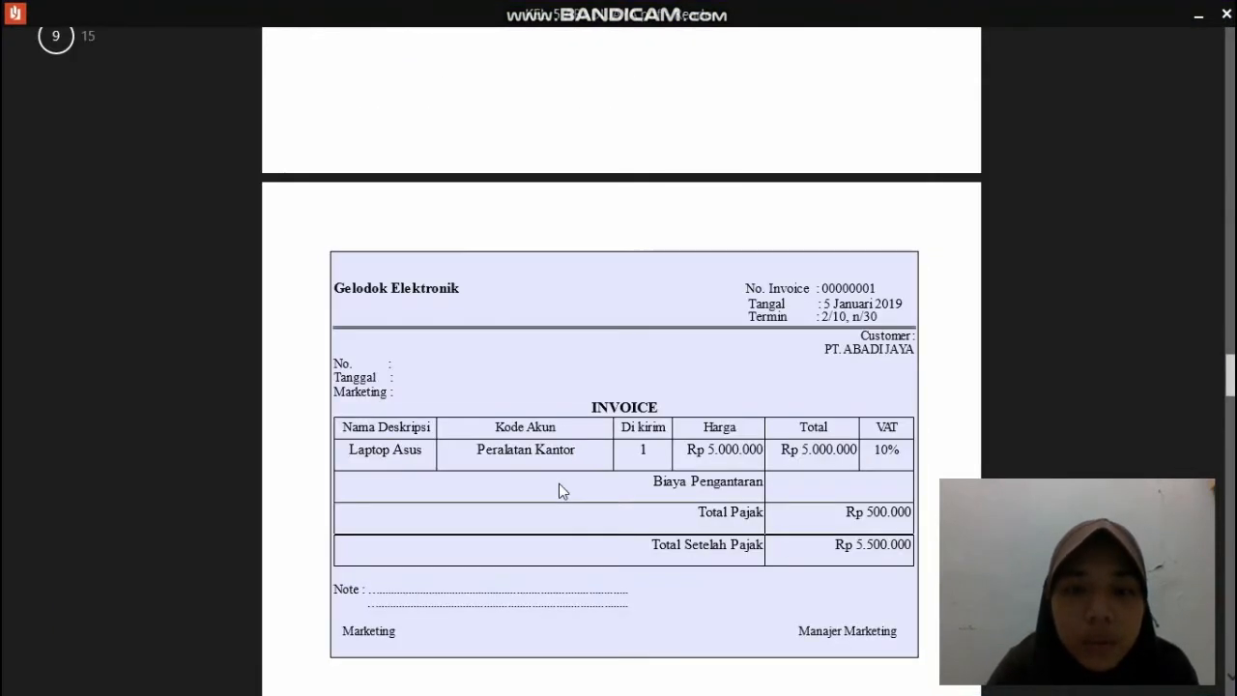
{"action": "scroll", "coordinate": [559, 488], "scroll_direction": "down", "scroll_amount": 2}
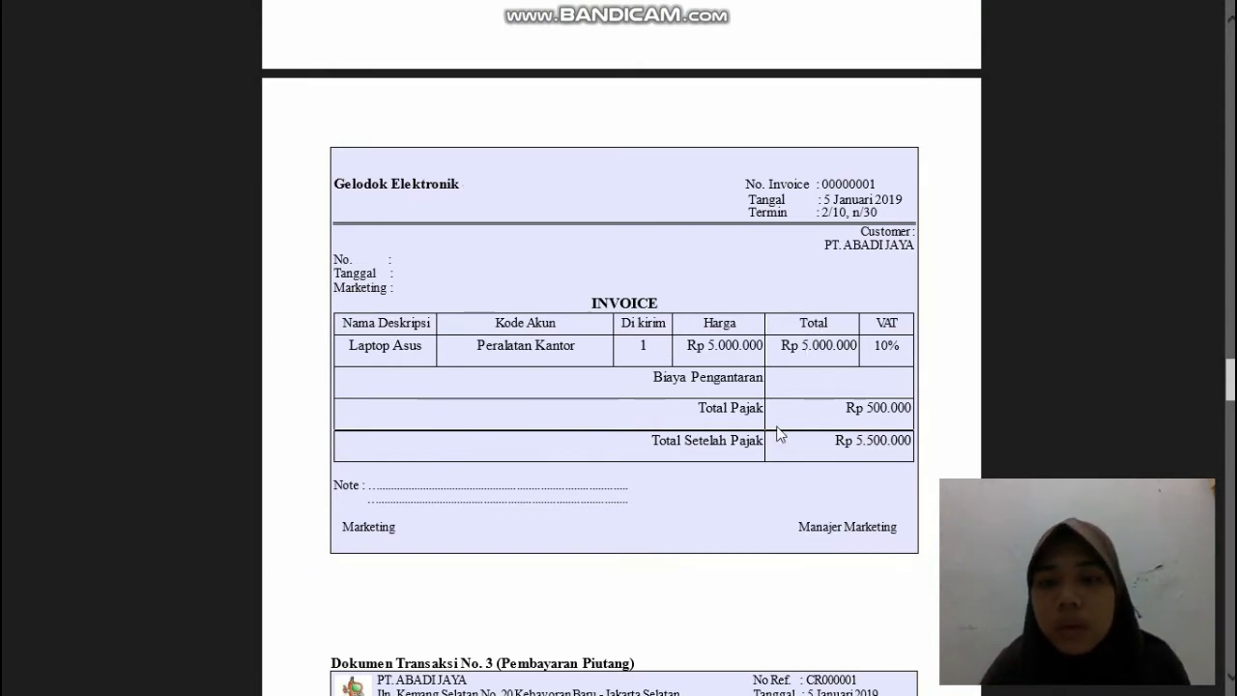
{"action": "mouse_move", "coordinate": [1203, 17]}
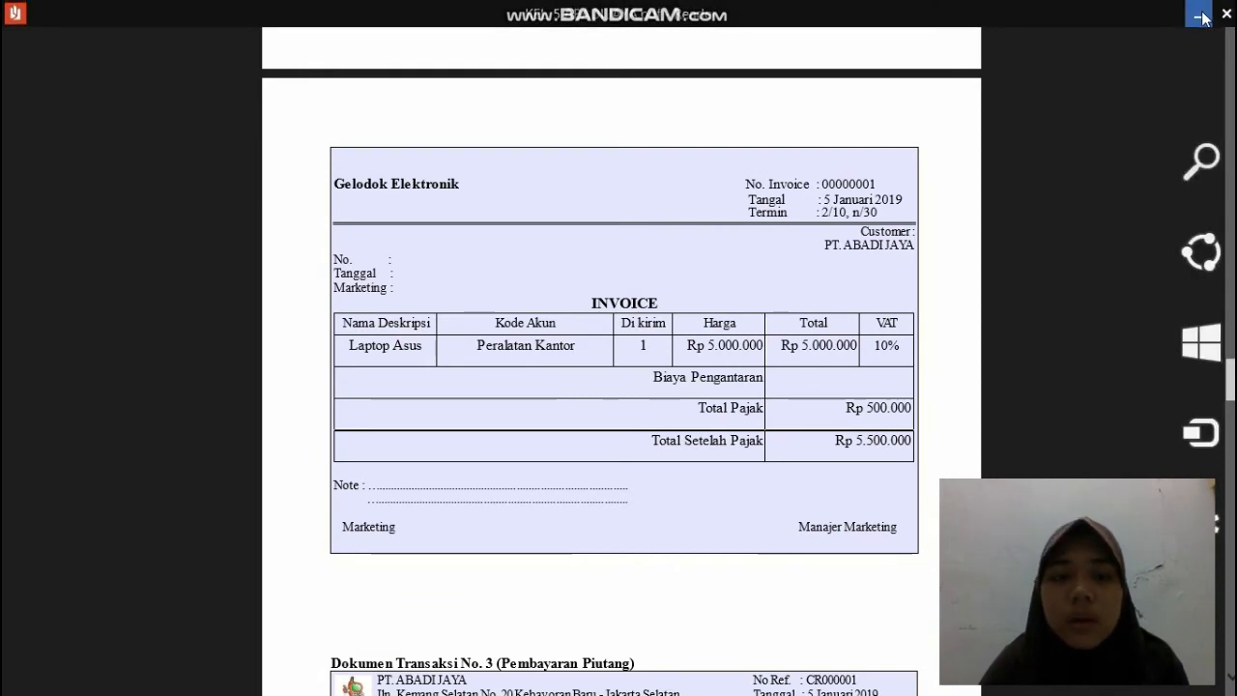
{"action": "left_click", "coordinate": [1203, 18]}
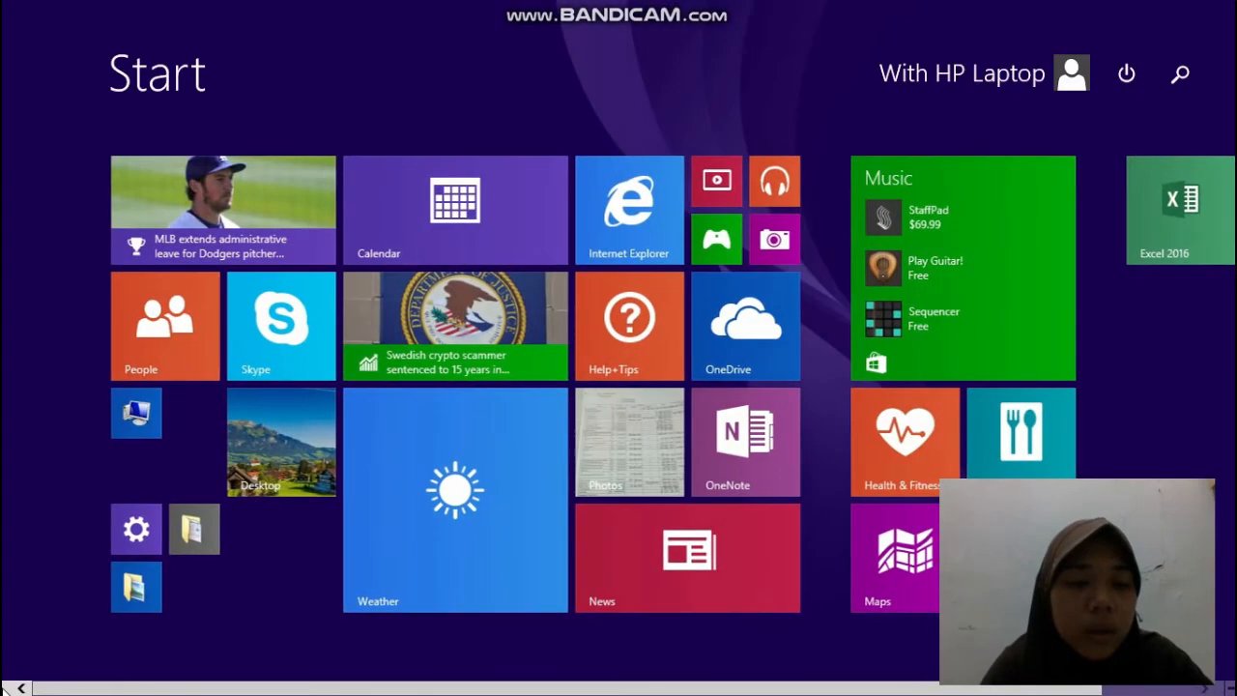
{"action": "left_click", "coordinate": [6, 690]}
{"action": "left_click", "coordinate": [6, 690]}
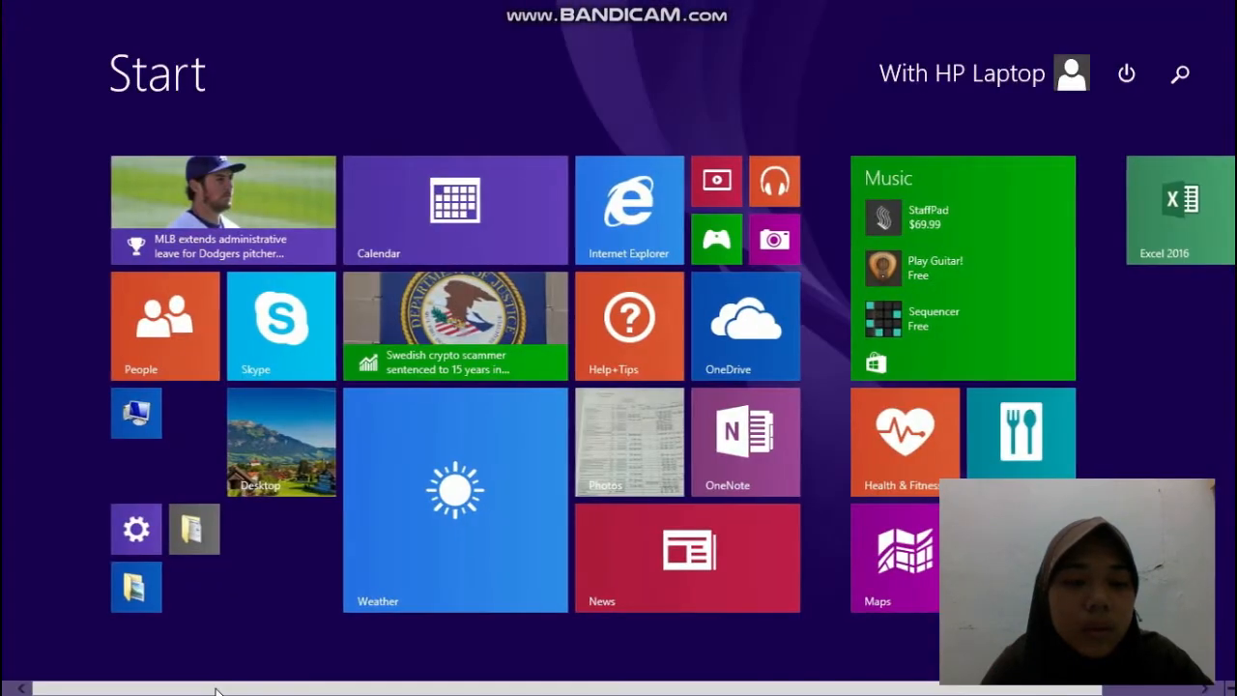
{"action": "left_click", "coordinate": [8, 677]}
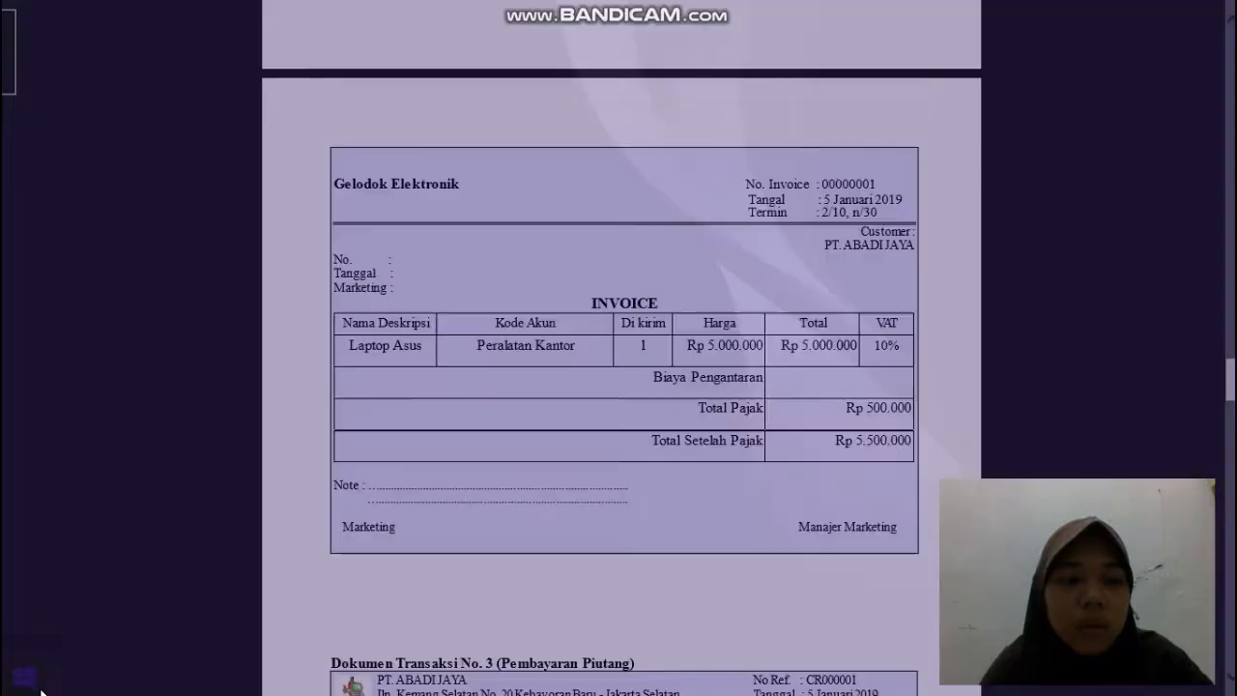
{"action": "left_click", "coordinate": [1202, 12]}
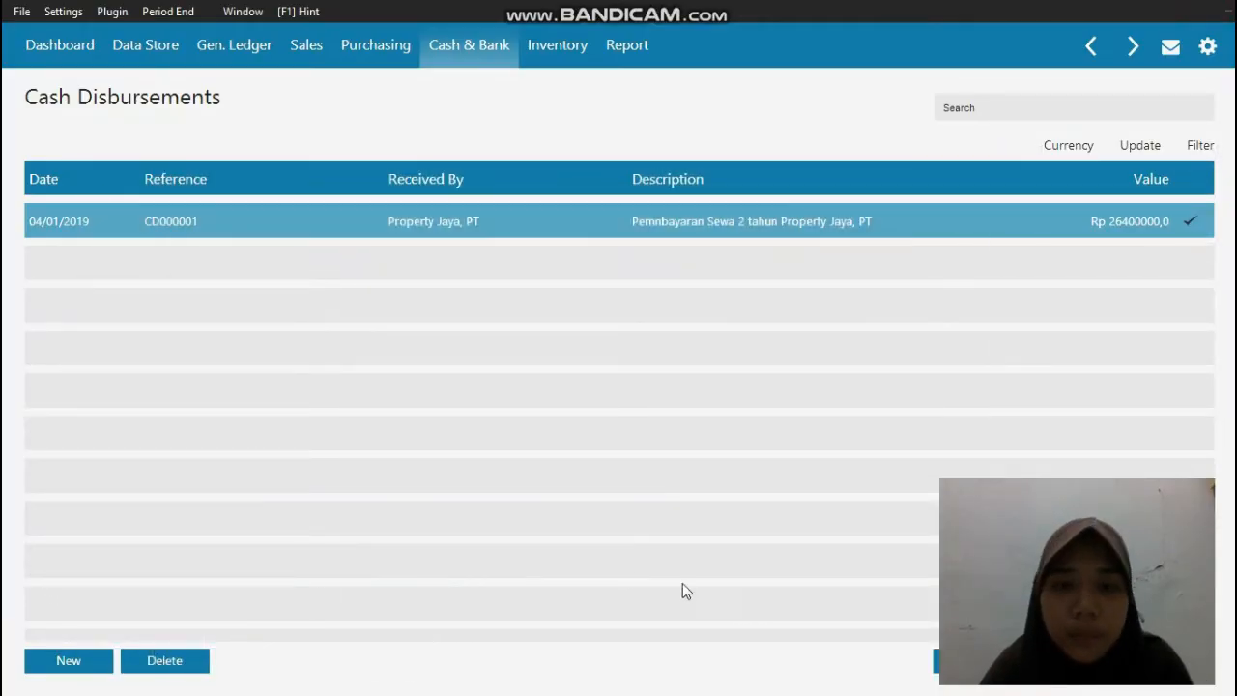
Step: Start a new purchase invoice in the purchasing module
{"action": "left_click", "coordinate": [387, 48]}
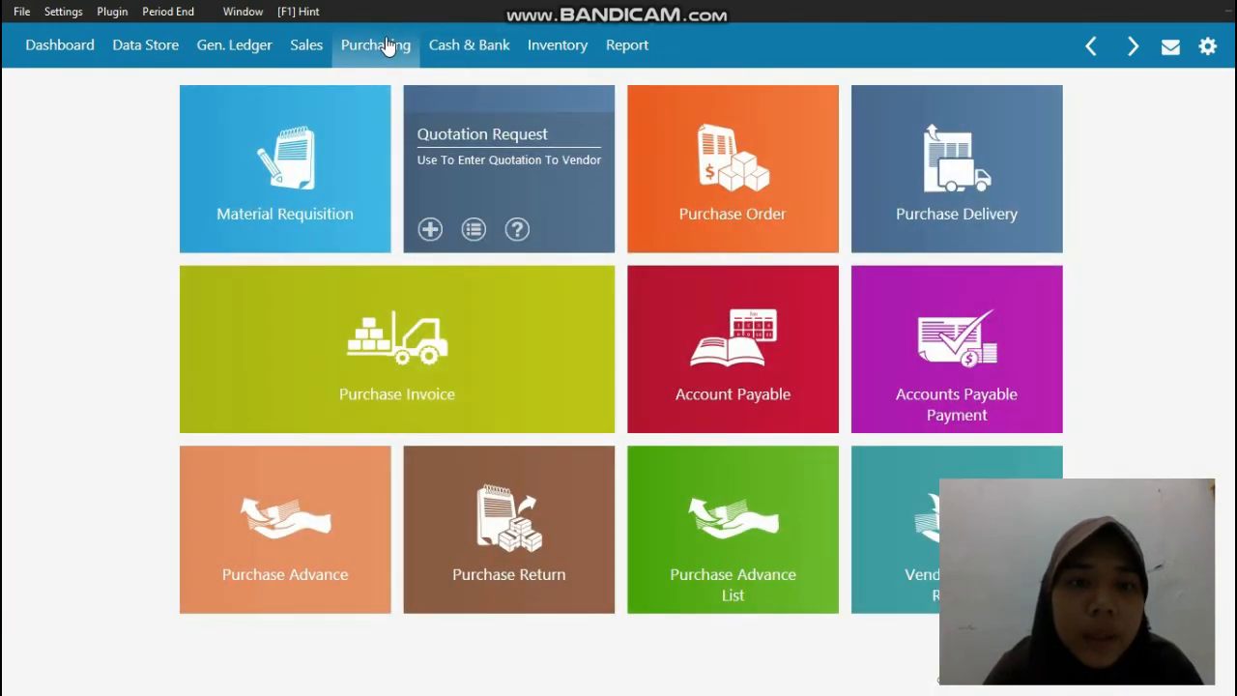
{"action": "mouse_move", "coordinate": [417, 352]}
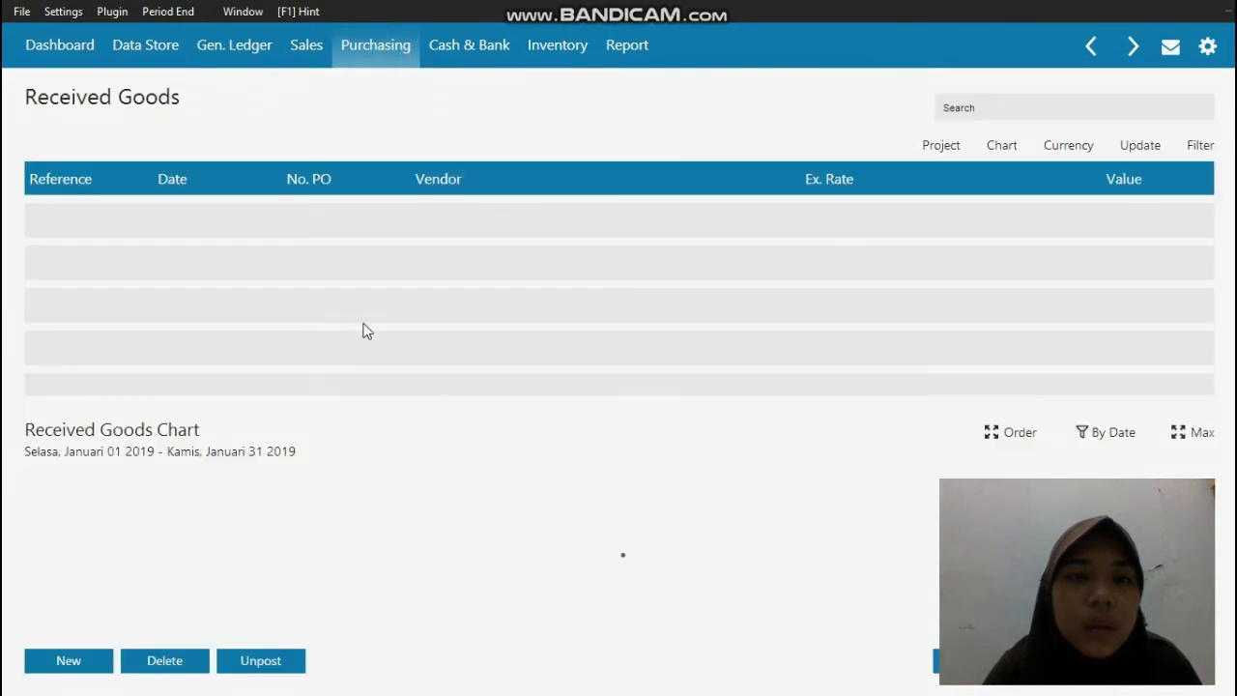
{"action": "left_click", "coordinate": [63, 664]}
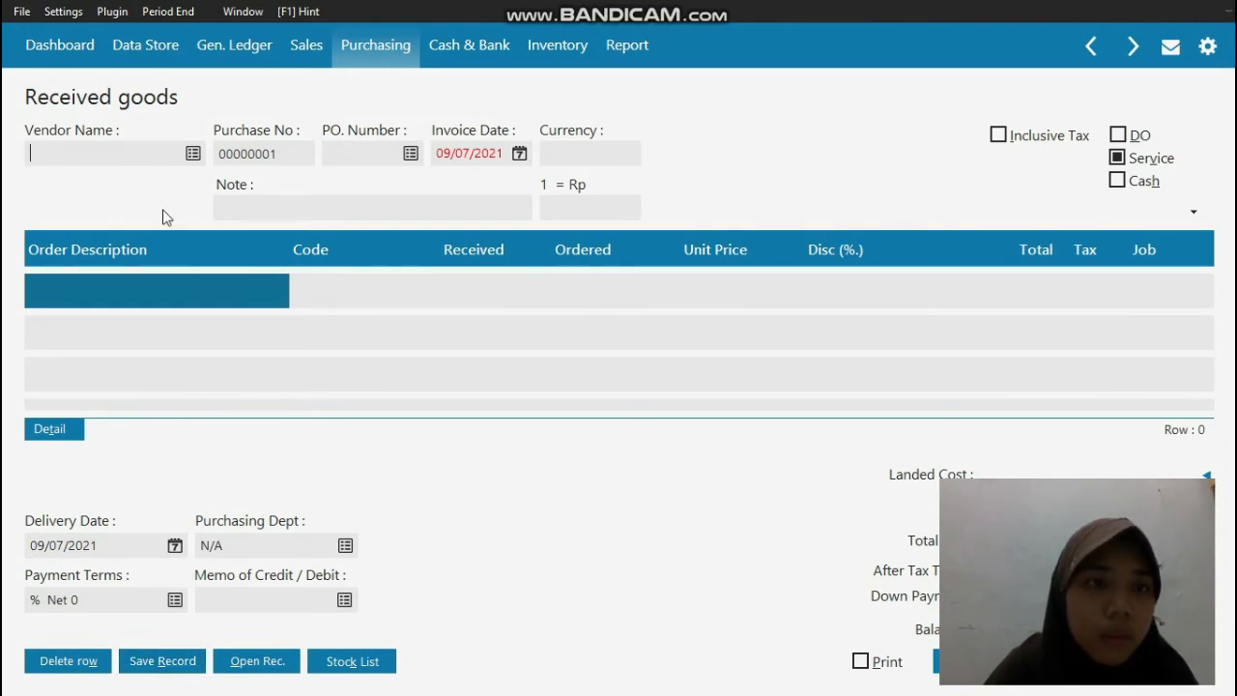
Step: Choose Gelodok Elektronik as the vendor of the purchase invoice and set its invoice date to 05/01/2019
{"action": "left_click", "coordinate": [192, 152]}
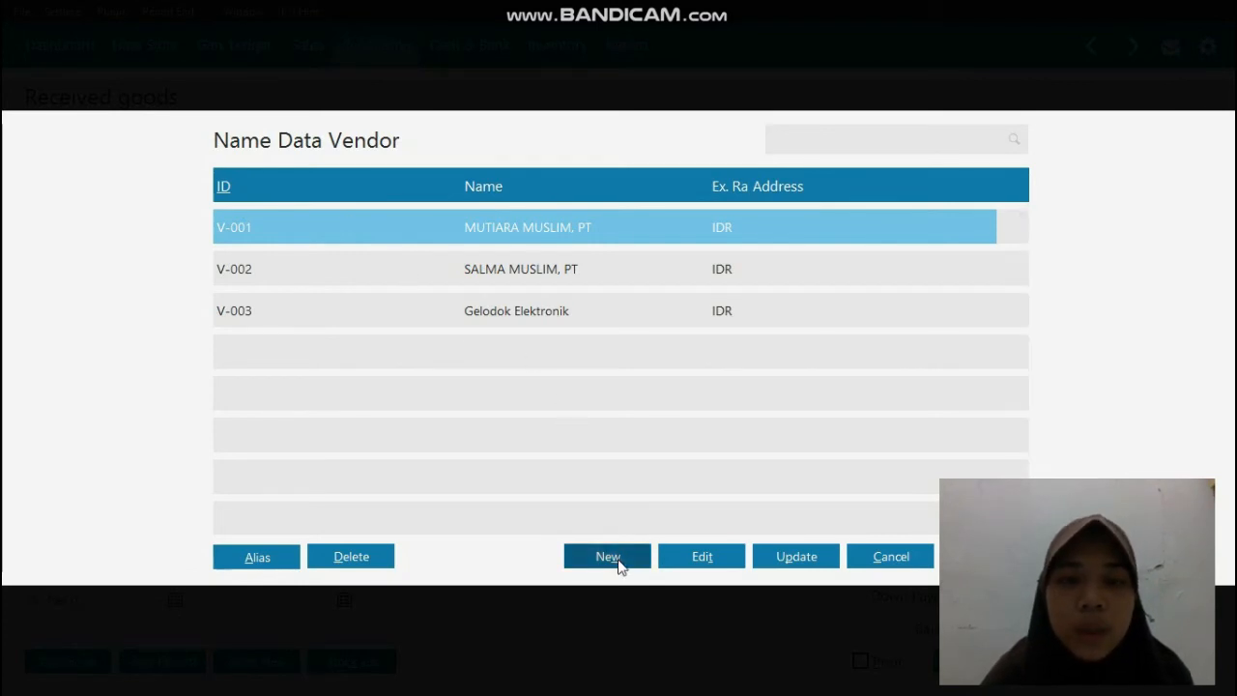
{"action": "double_click", "coordinate": [486, 312]}
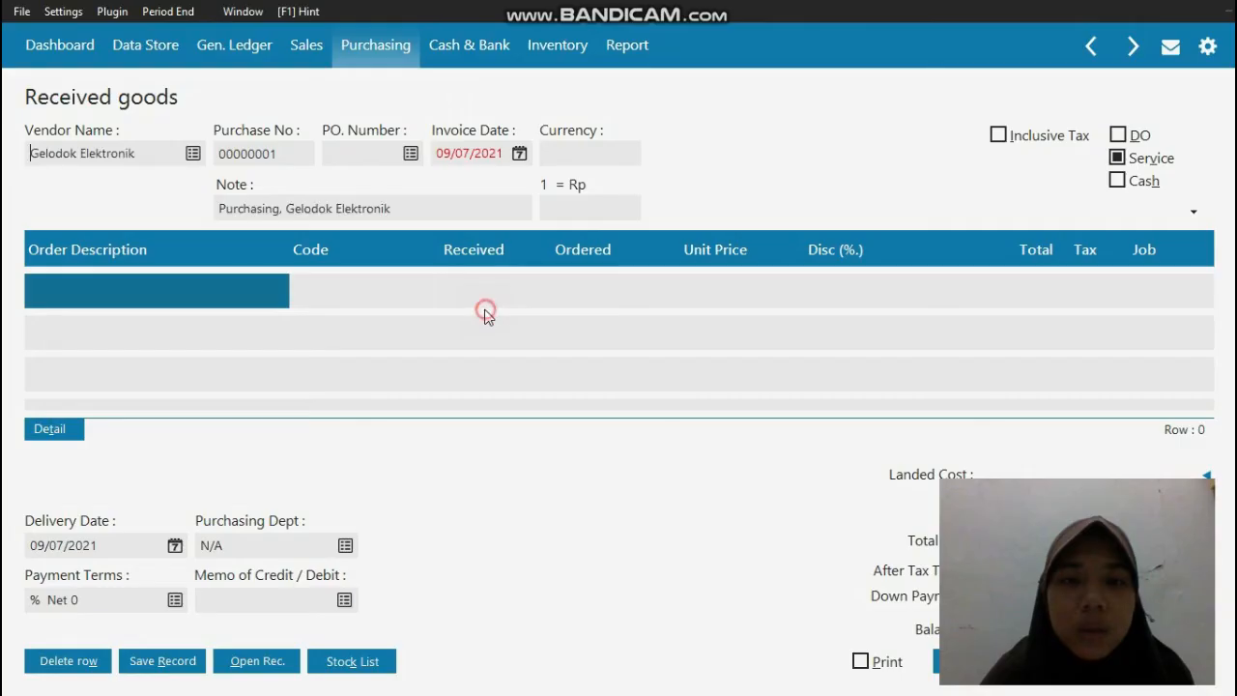
{"action": "left_click", "coordinate": [483, 162]}
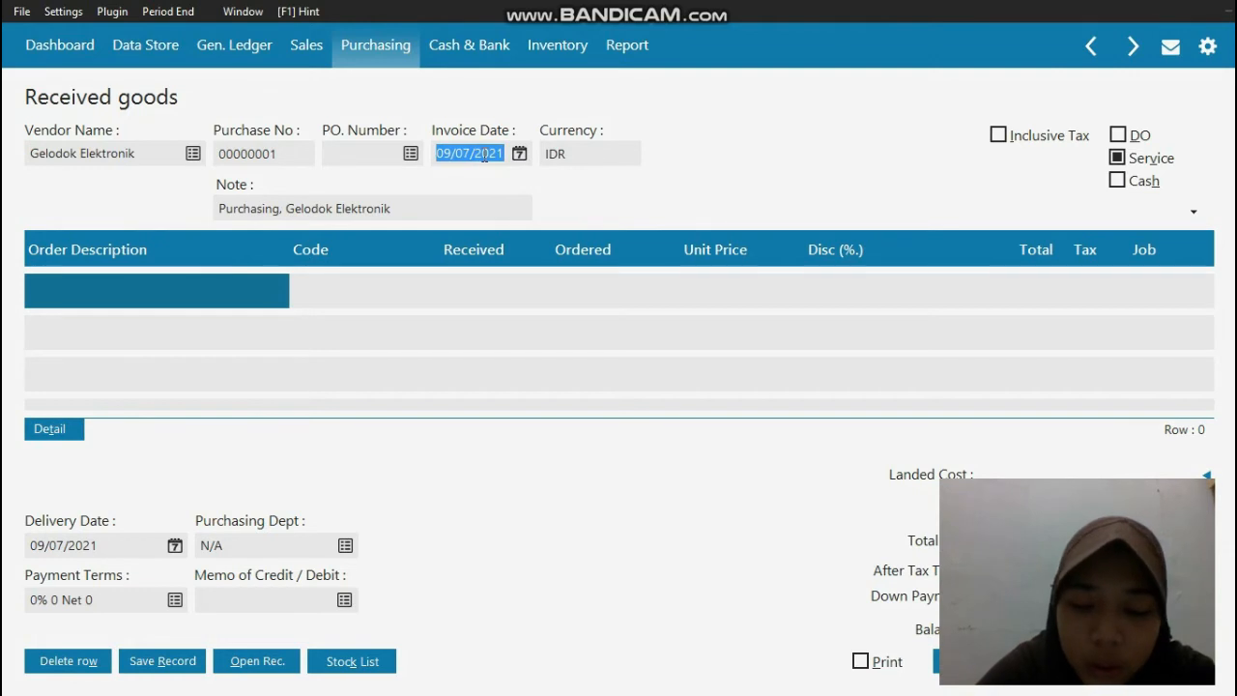
{"action": "type", "text": "05/01/20"}
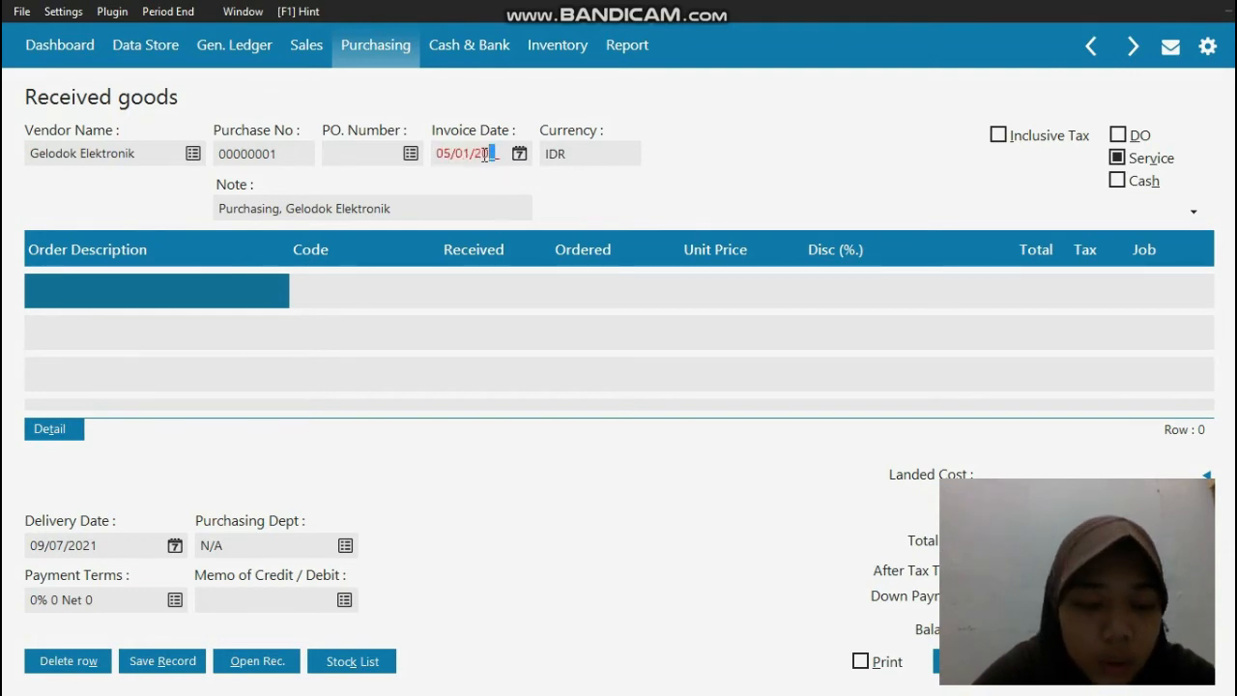
{"action": "type", "text": "19"}
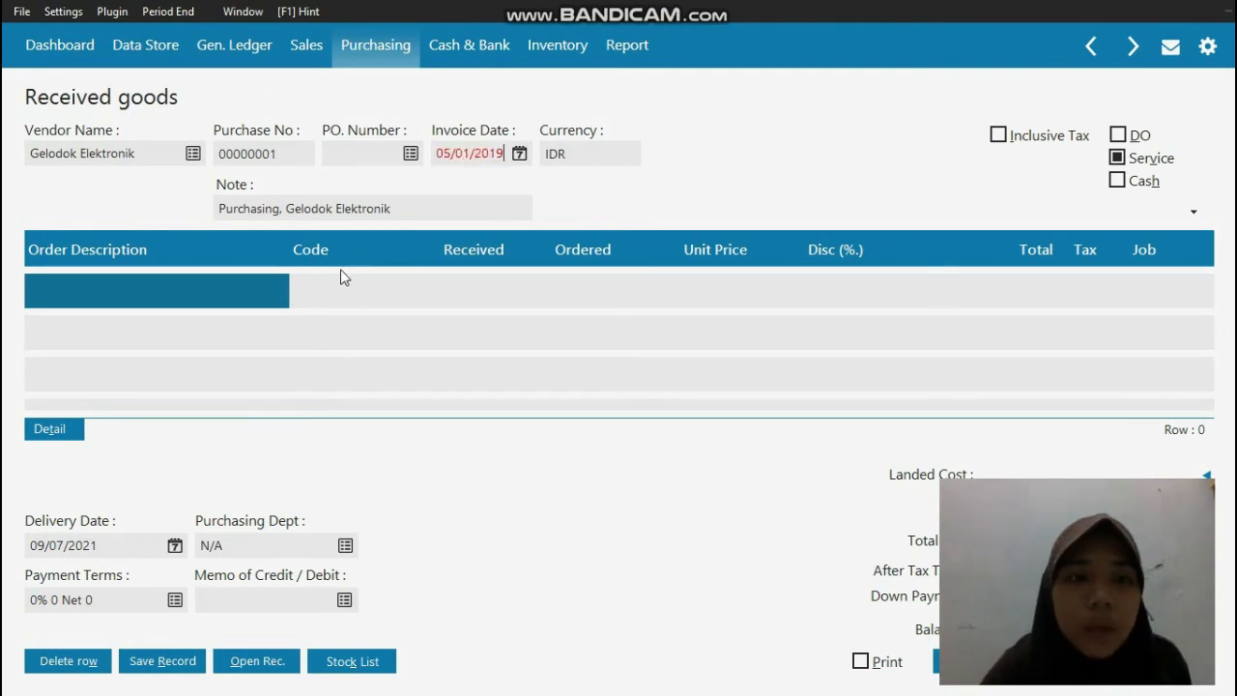
Step: Enter Laptop Asus as the order description in the first row of the Gelodok Elektronik purchase invoice
{"action": "left_click", "coordinate": [123, 292]}
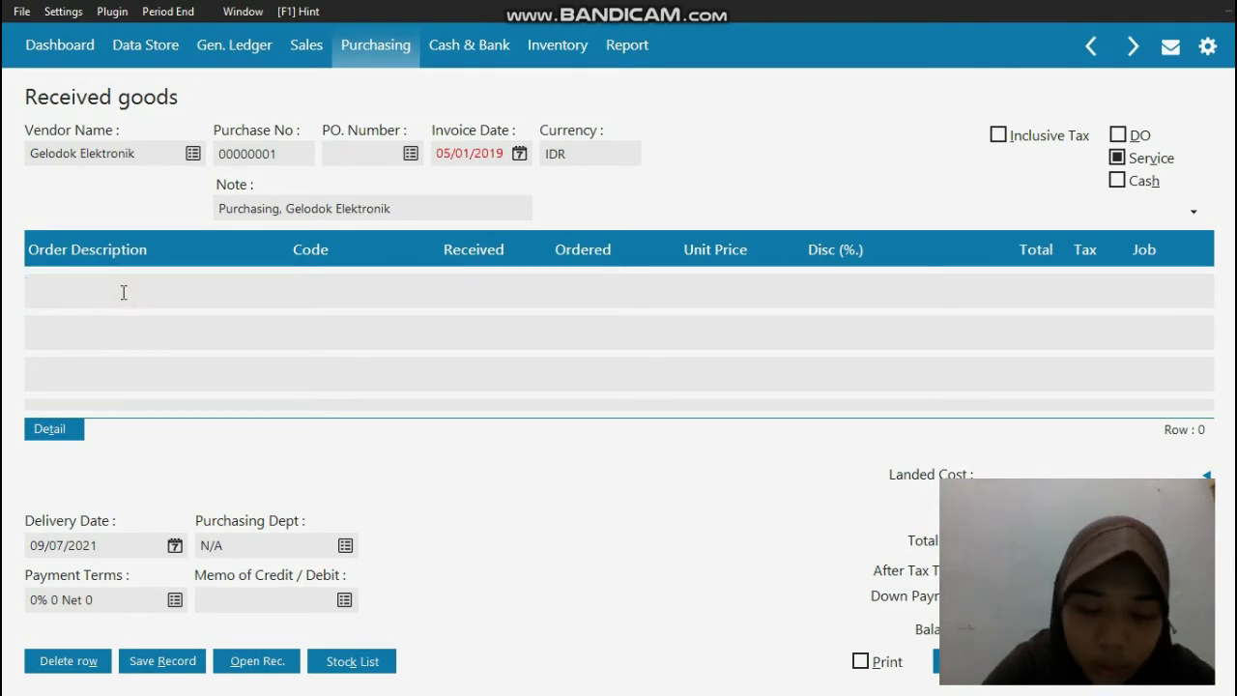
{"action": "type", "text": "Laptop"}
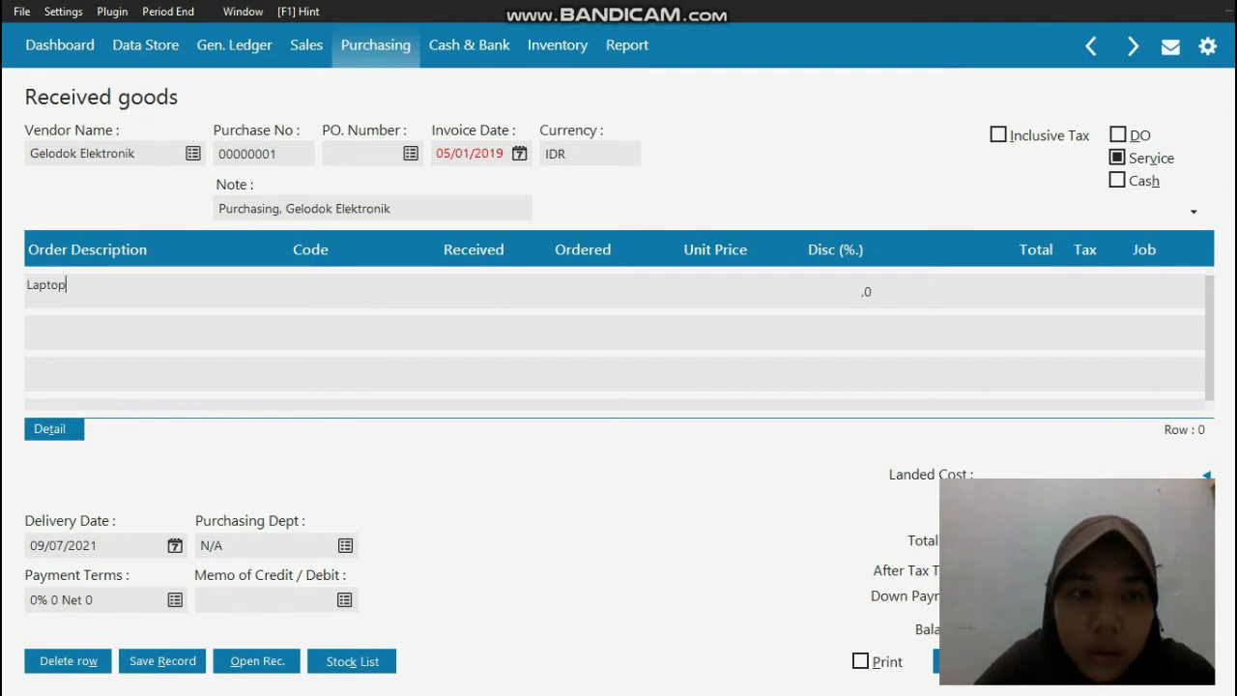
{"action": "type", "text": " Asus"}
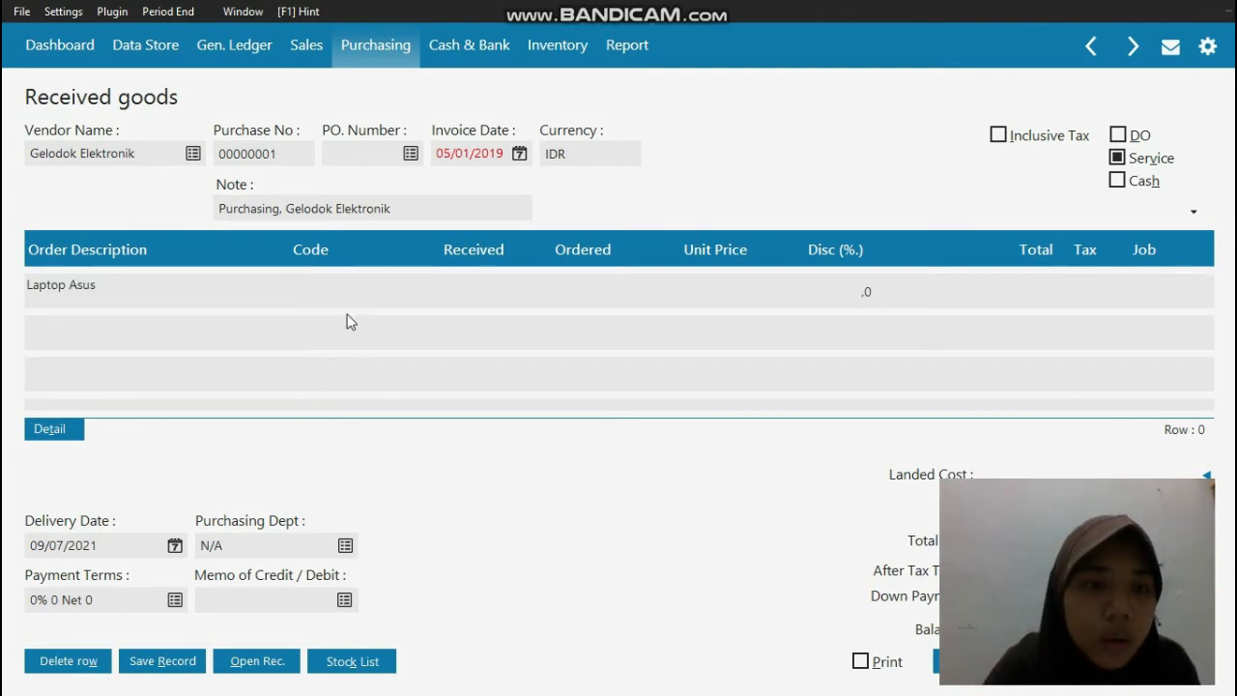
Step: Assign the Mesin & Peralatan account, code 170000030, to the Laptop Asus row
{"action": "double_click", "coordinate": [323, 293]}
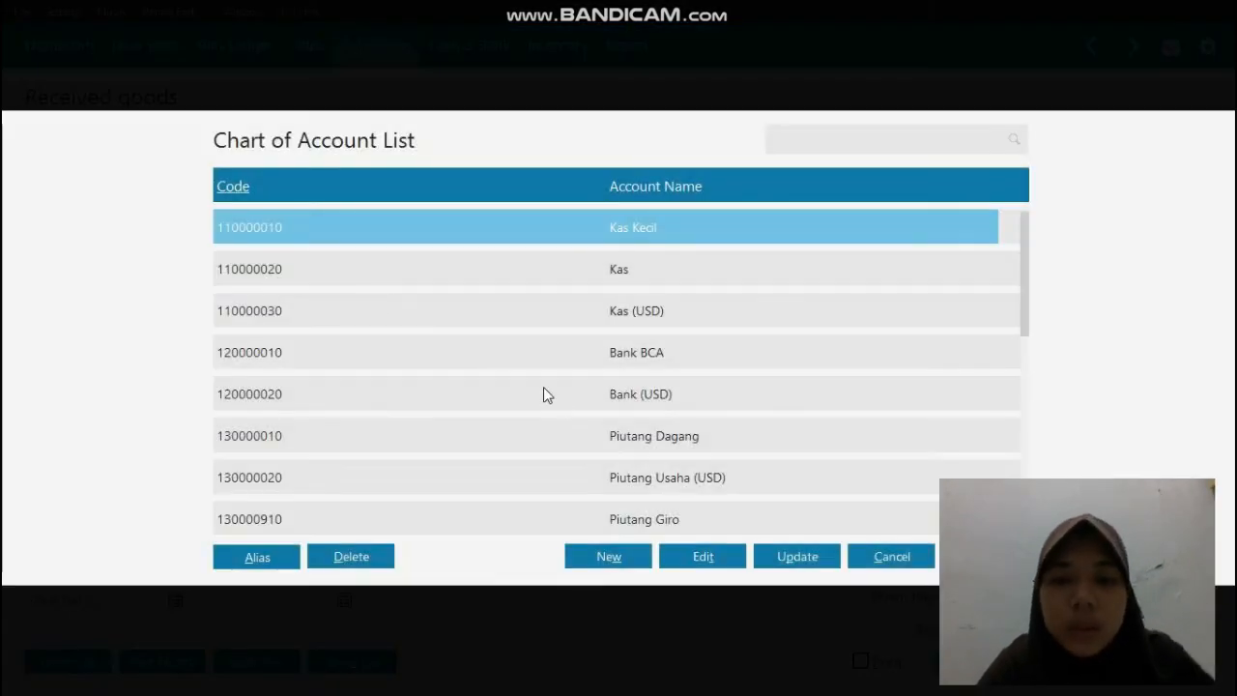
{"action": "scroll", "coordinate": [590, 401], "scroll_direction": "down", "scroll_amount": 12}
{"action": "key", "text": "Down"}
{"action": "key", "text": "Down"}
{"action": "key", "text": "Down"}
{"action": "key", "text": "Down"}
{"action": "key", "text": "Down"}
{"action": "key", "text": "Down"}
{"action": "key", "text": "Down"}
{"action": "key", "text": "Down"}
{"action": "key", "text": "Down"}
{"action": "key", "text": "Down"}
{"action": "key", "text": "Down"}
{"action": "key", "text": "Down"}
{"action": "key", "text": "Down"}
{"action": "key", "text": "Down"}
{"action": "key", "text": "Down"}
{"action": "key", "text": "Down"}
{"action": "key", "text": "Down"}
{"action": "key", "text": "Down"}
{"action": "key", "text": "Down"}
{"action": "key", "text": "Down"}
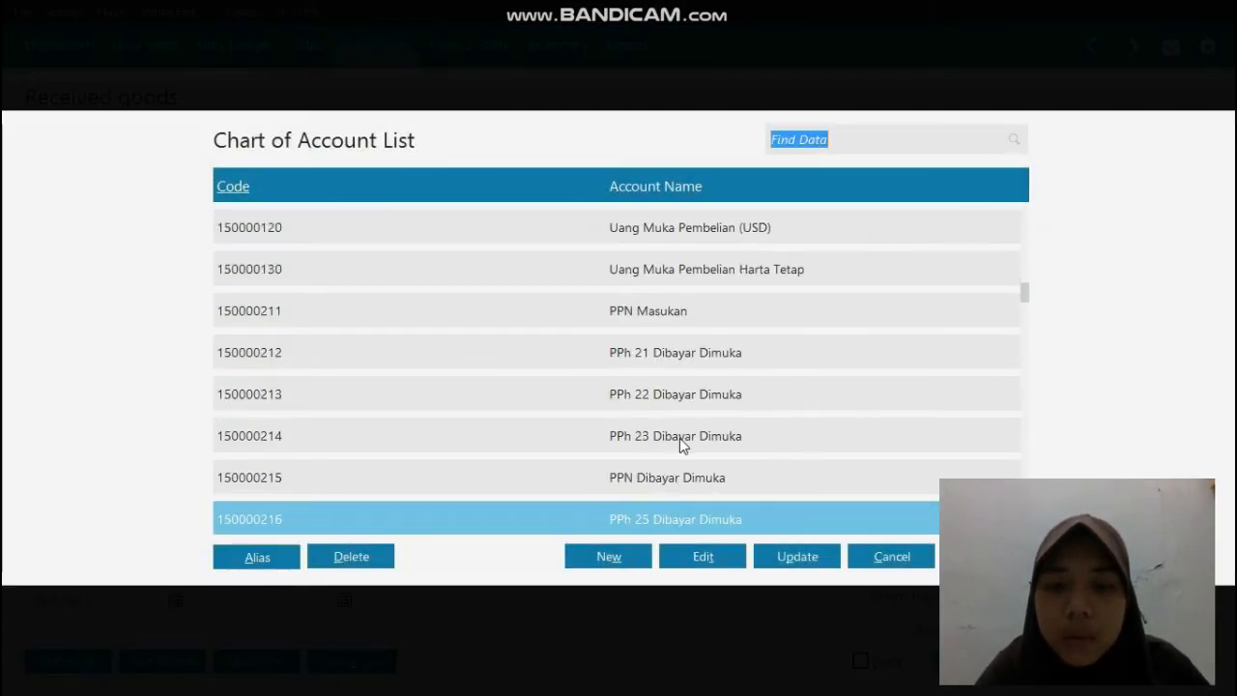
{"action": "key", "text": "Down"}
{"action": "key", "text": "Down"}
{"action": "key", "text": "Down"}
{"action": "key", "text": "Down"}
{"action": "key", "text": "Down"}
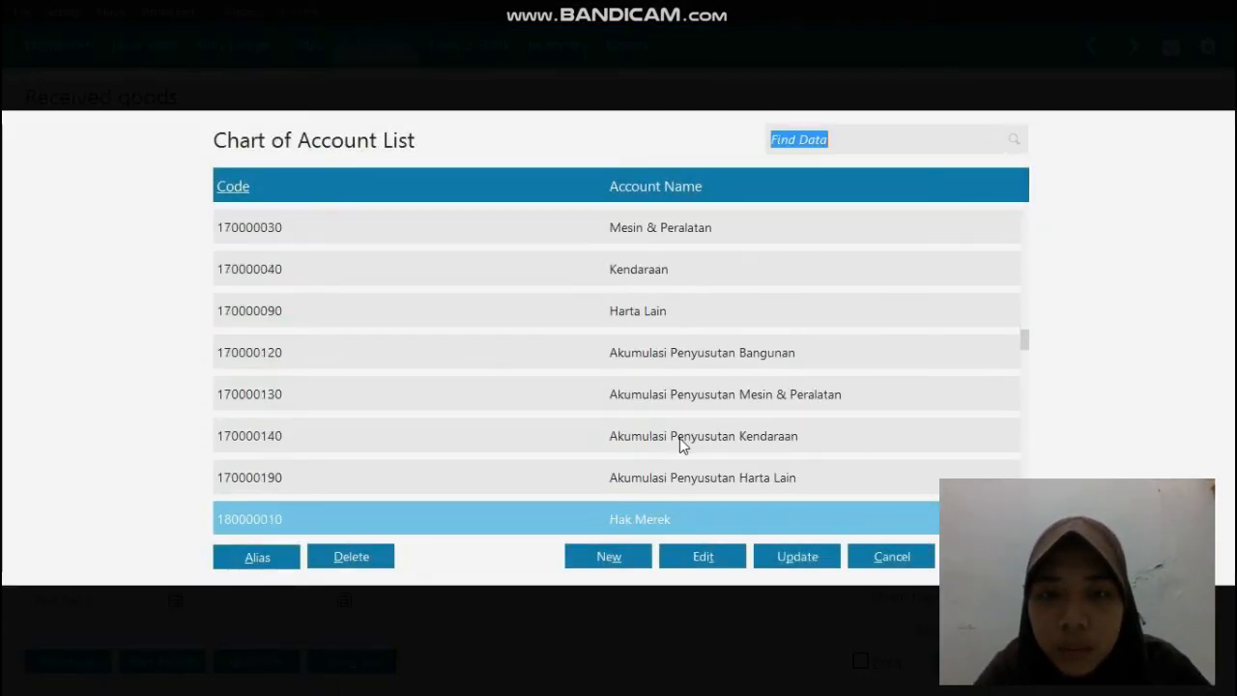
{"action": "key", "text": "Up"}
{"action": "key", "text": "Up"}
{"action": "key", "text": "Up"}
{"action": "left_click", "coordinate": [695, 232]}
{"action": "left_click", "coordinate": [695, 235]}
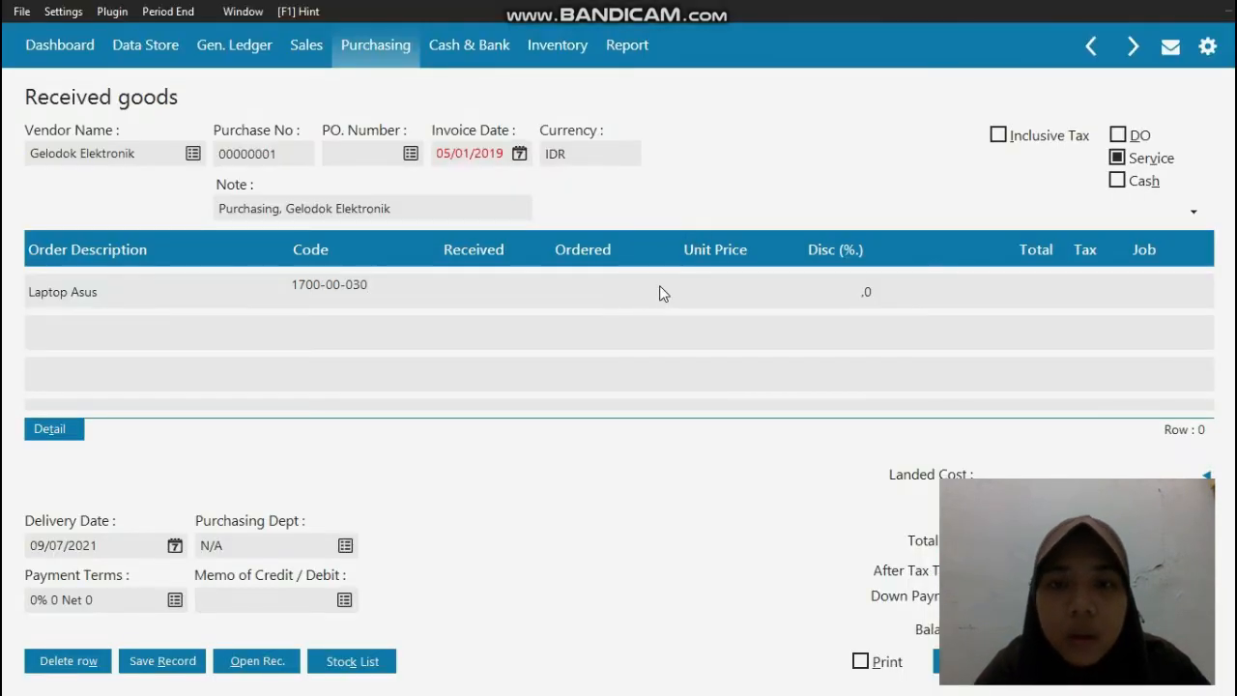
Step: Set the Laptop Asus row's received quantity to 1, unit price to 5000000 and tax to VAT
{"action": "left_click", "coordinate": [477, 293]}
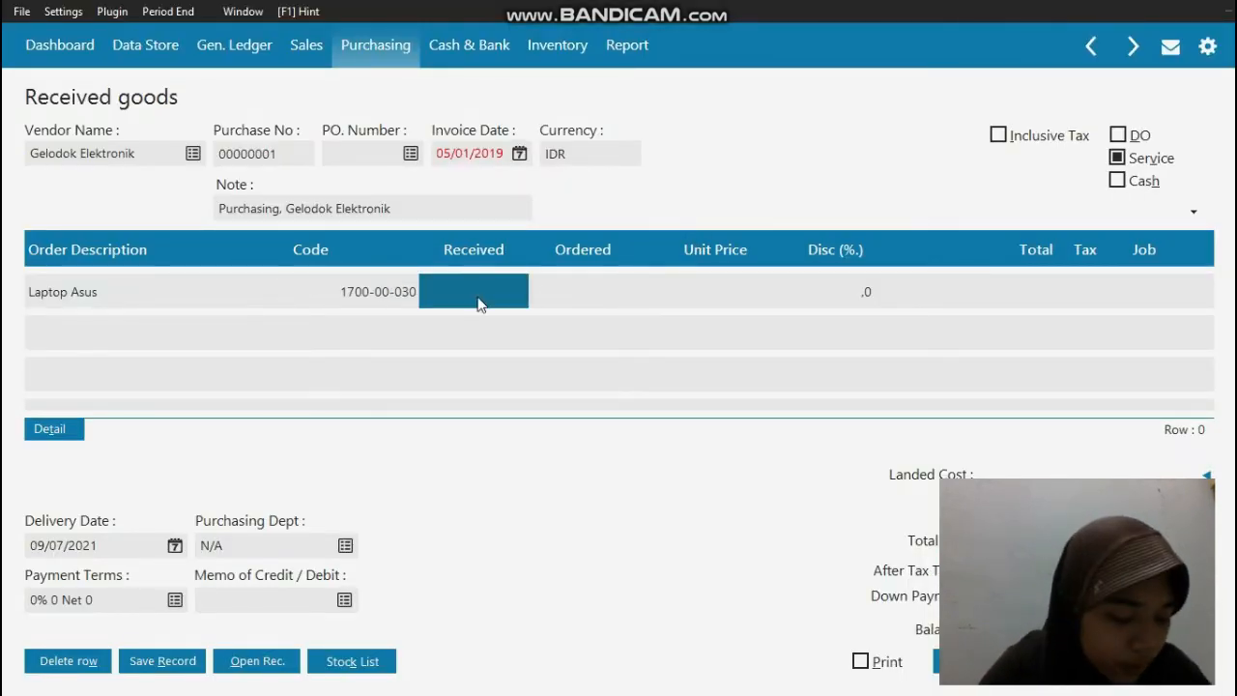
{"action": "type", "text": "1"}
{"action": "left_click", "coordinate": [711, 296]}
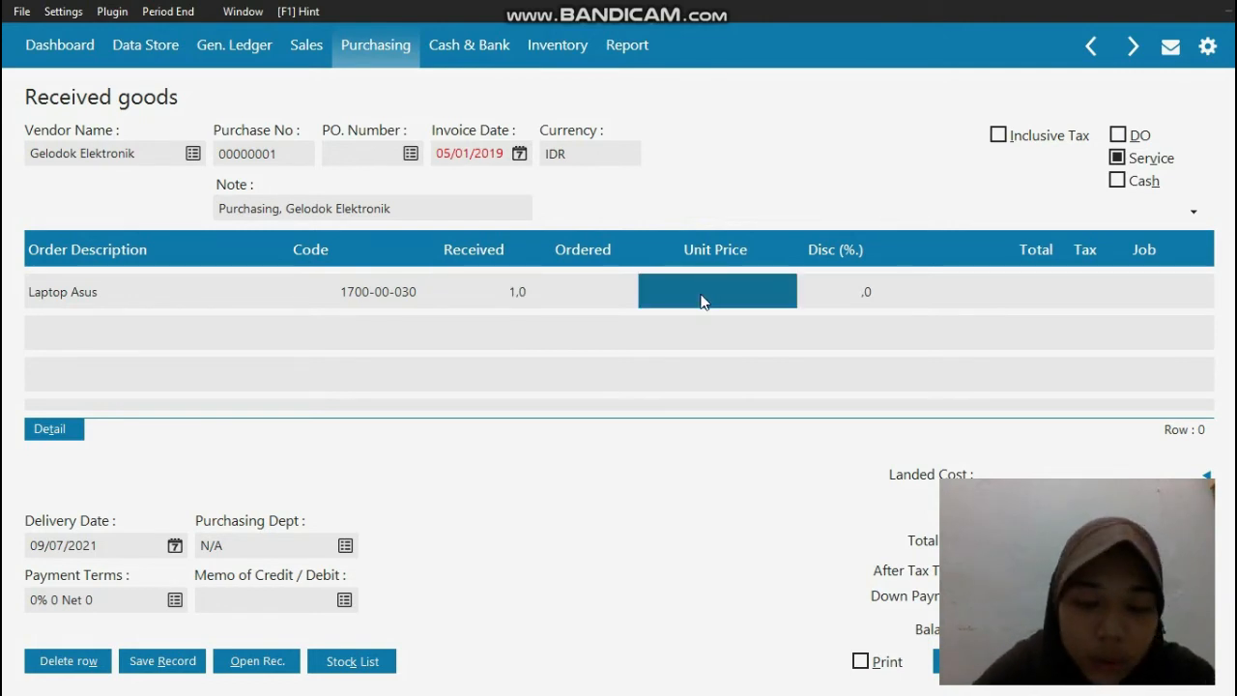
{"action": "type", "text": "5000000"}
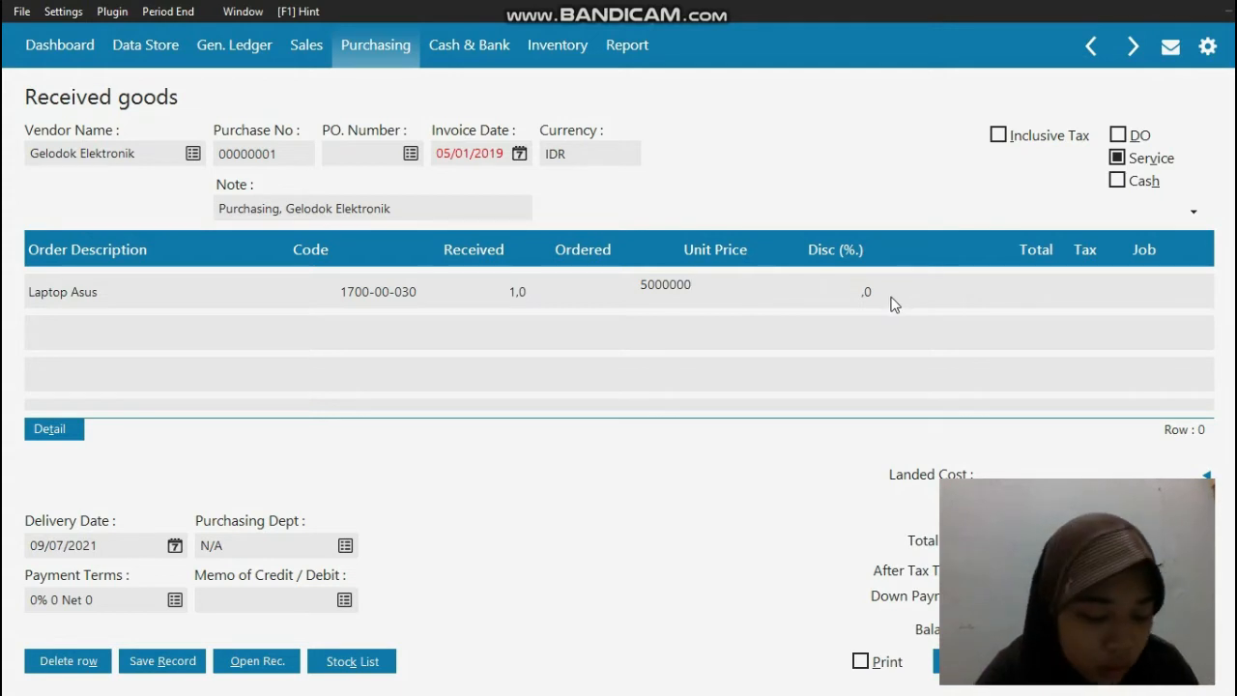
{"action": "left_click", "coordinate": [1036, 294]}
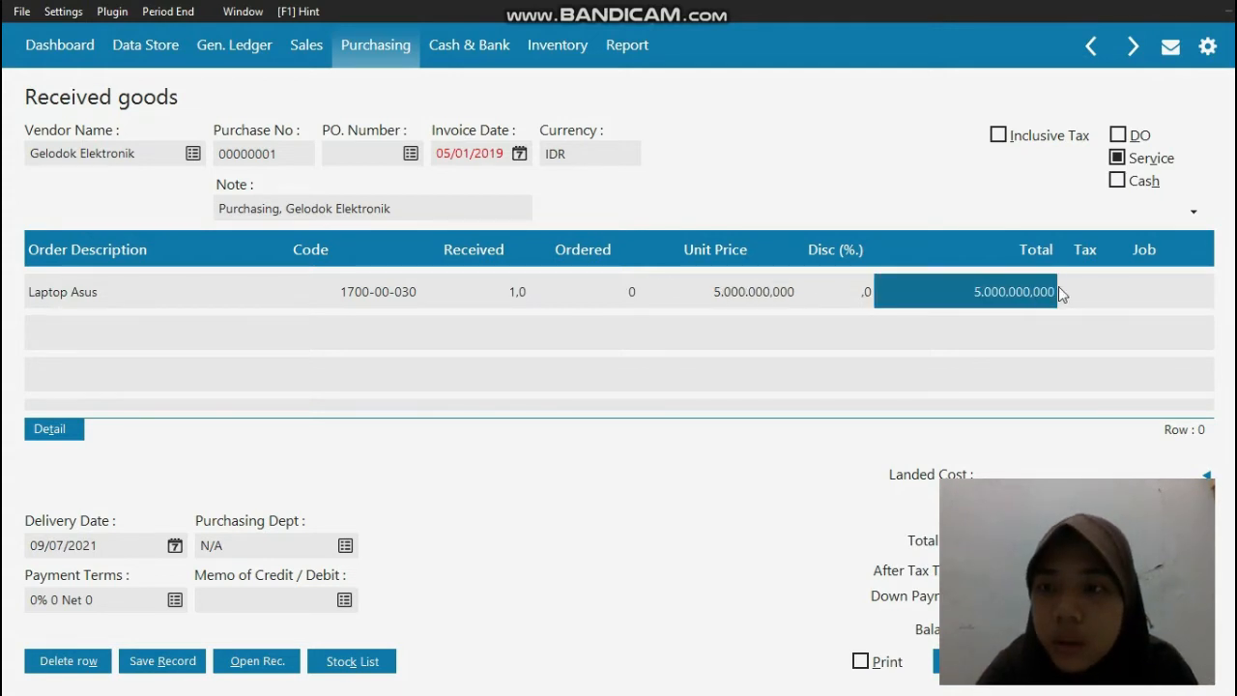
{"action": "left_click", "coordinate": [1083, 293]}
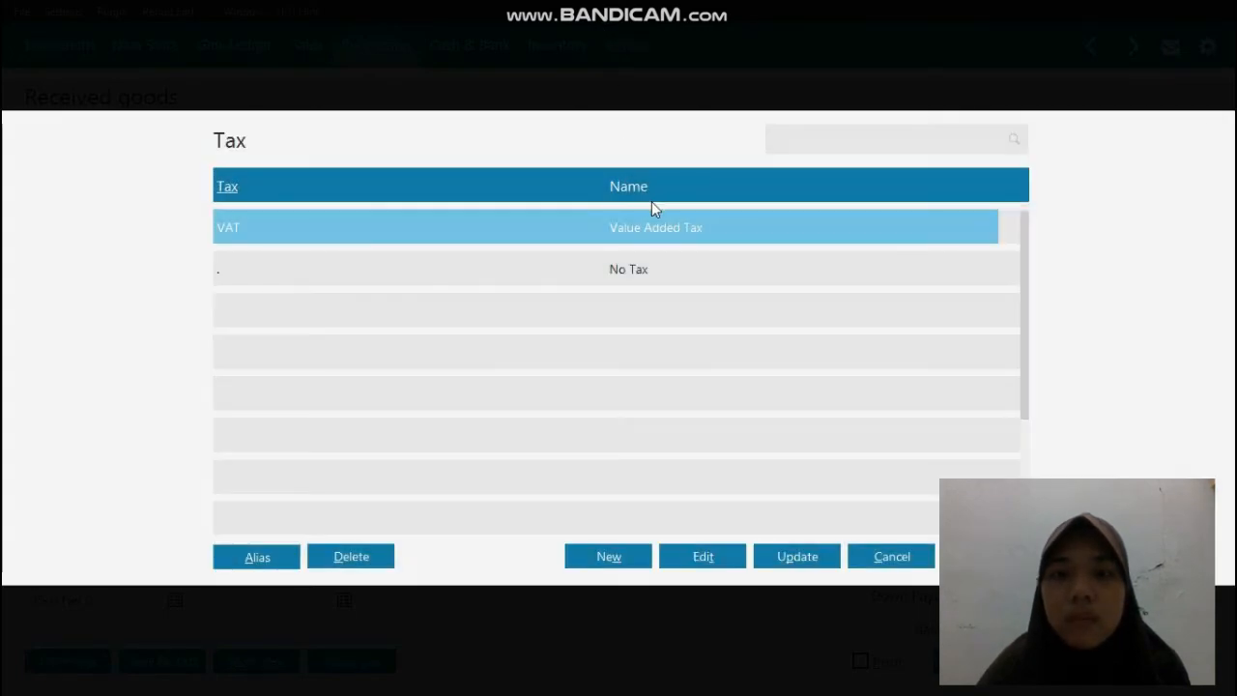
{"action": "double_click", "coordinate": [663, 226]}
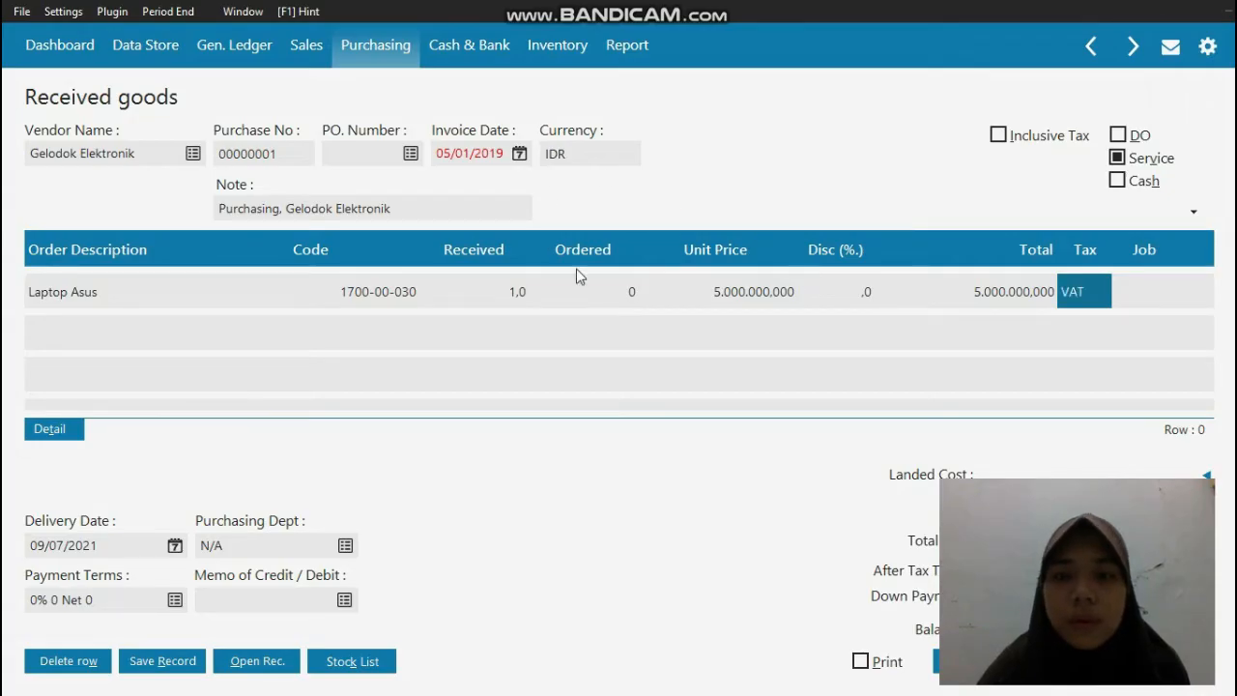
Step: Set the purchase invoice's delivery date to 05/01/2019
{"action": "left_click", "coordinate": [117, 547]}
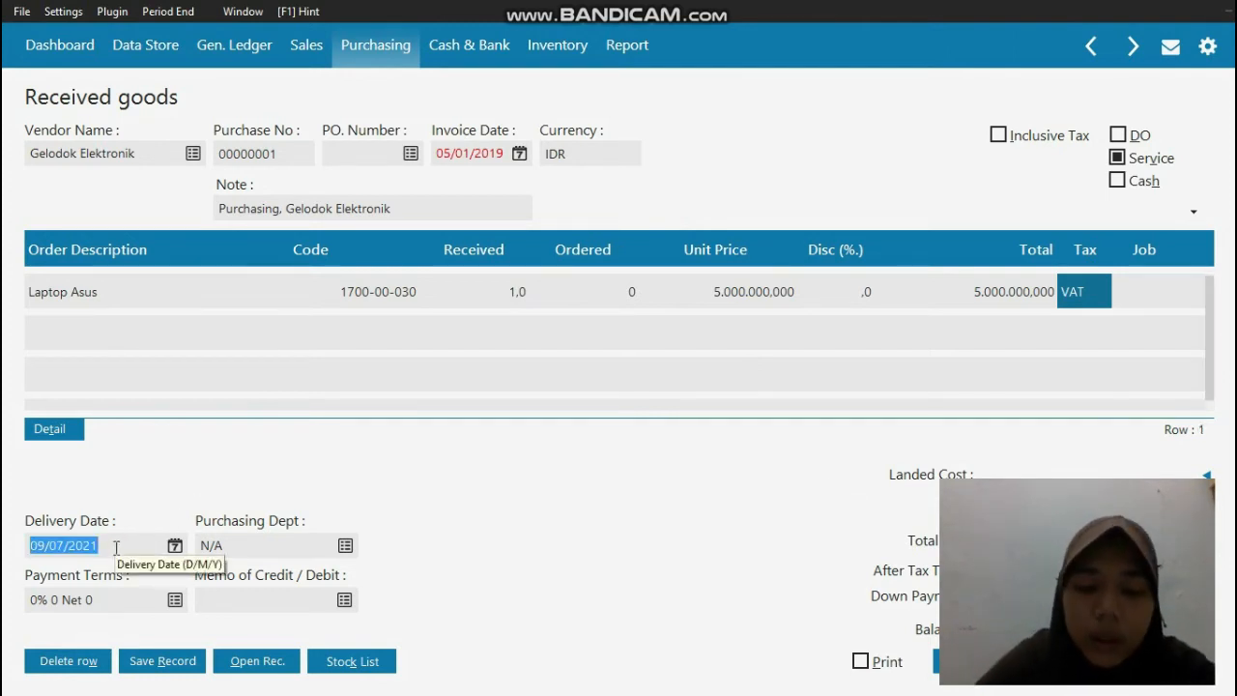
{"action": "type", "text": "05/01/20"}
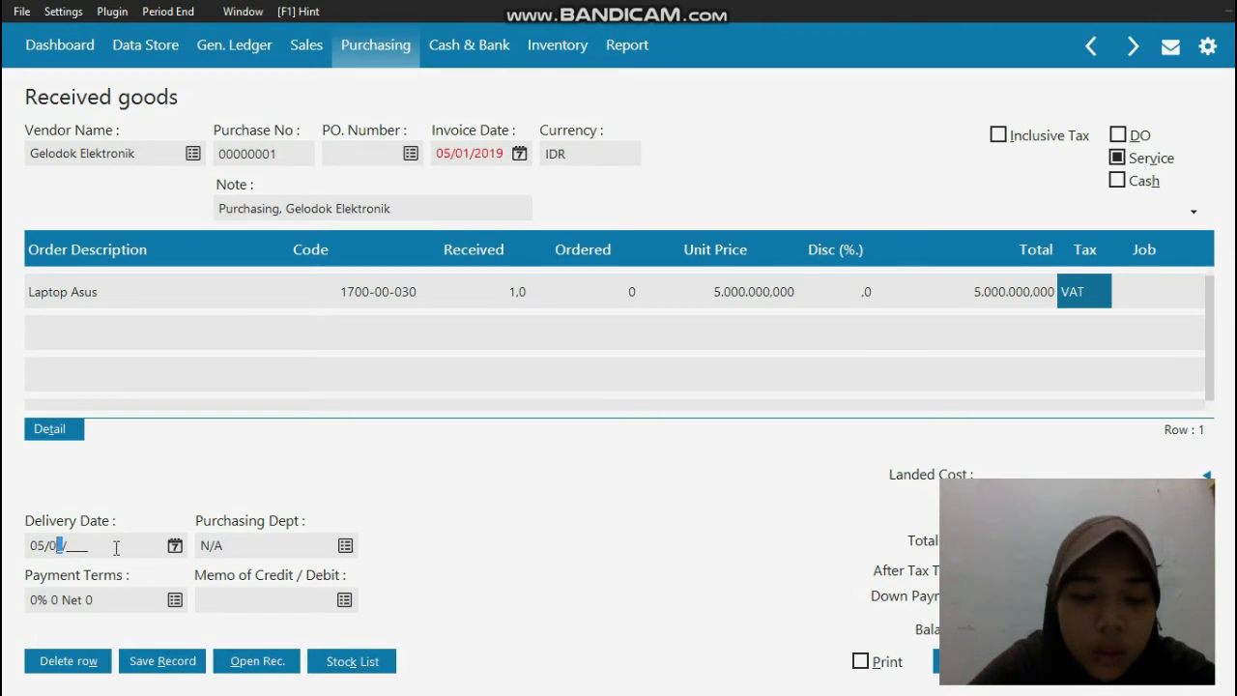
{"action": "type", "text": "19"}
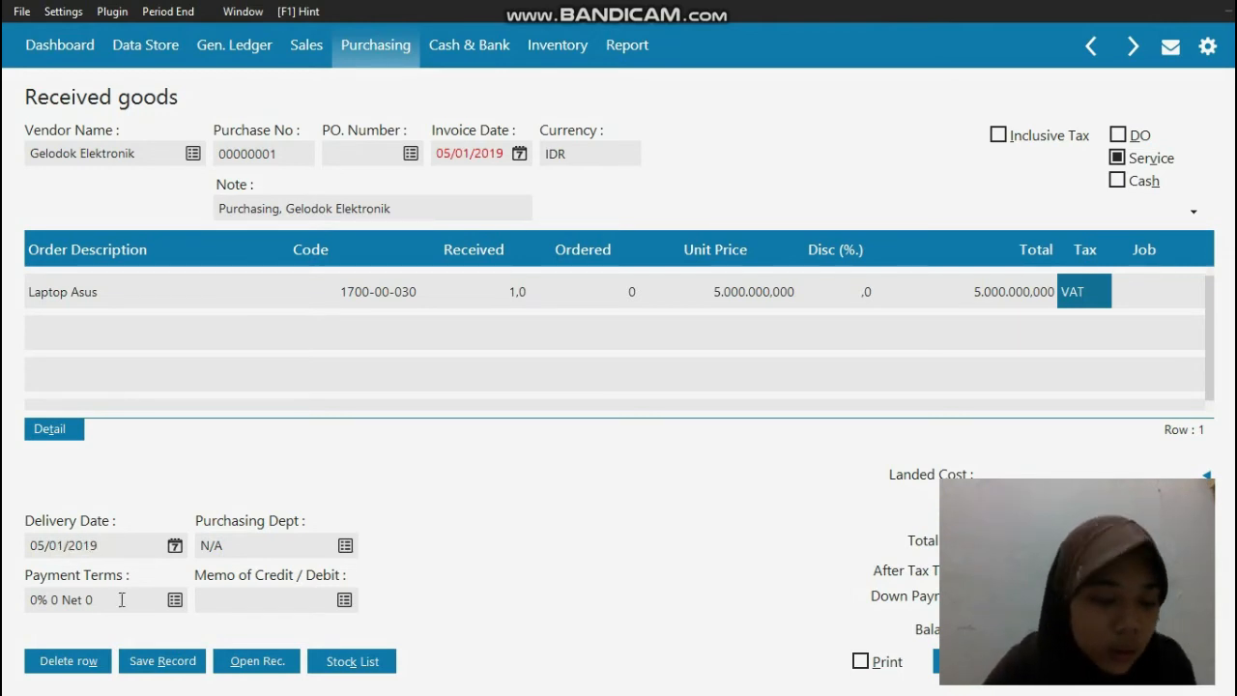
Step: Set the invoice's payment terms to 10 discount days, a due date of 30 days and a 2% early discount
{"action": "left_click", "coordinate": [174, 599]}
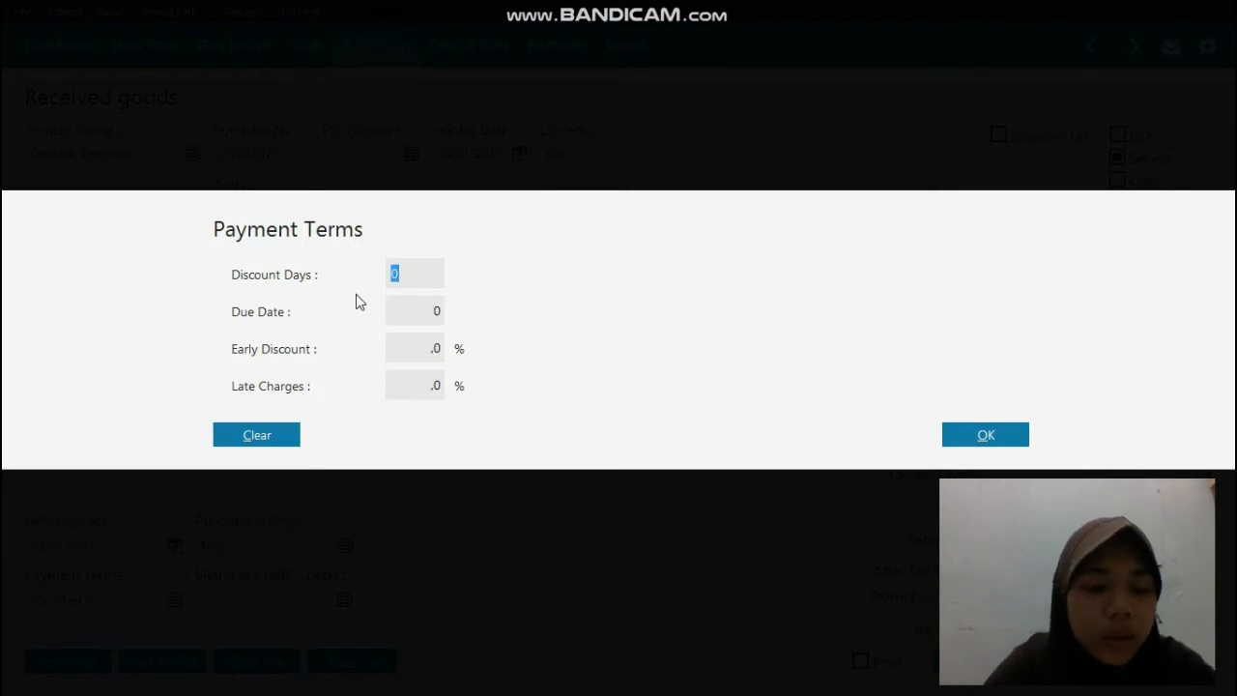
{"action": "type", "text": "10"}
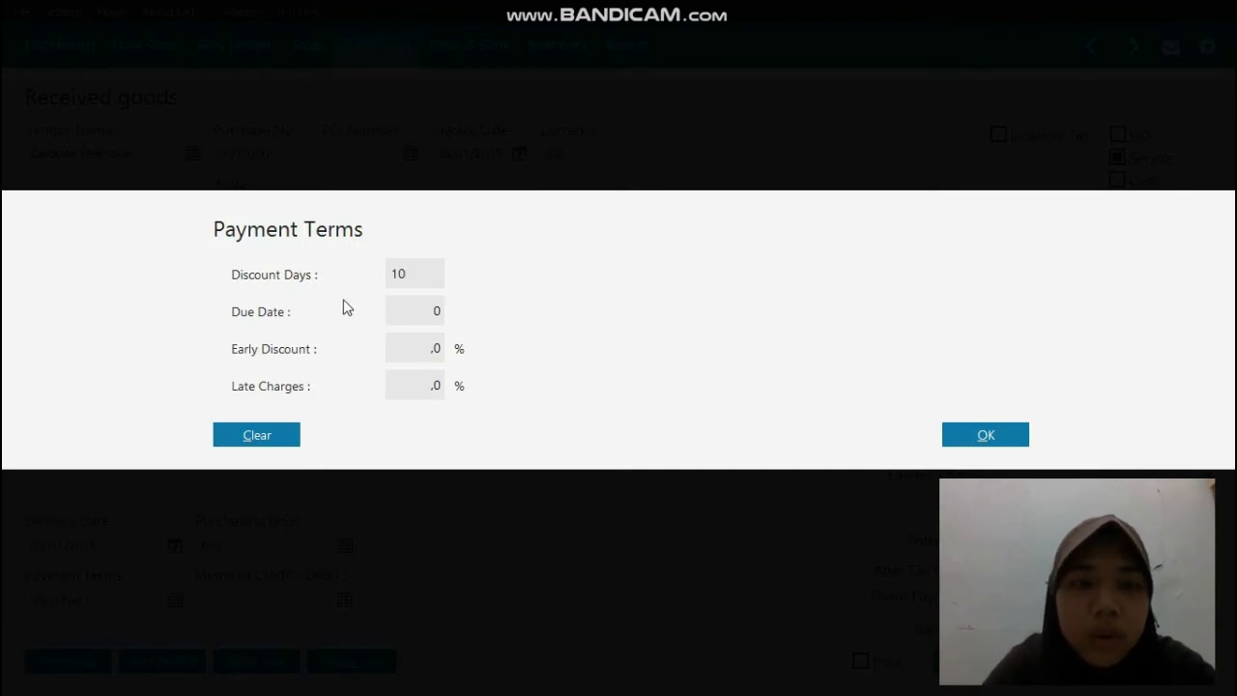
{"action": "left_click", "coordinate": [398, 311]}
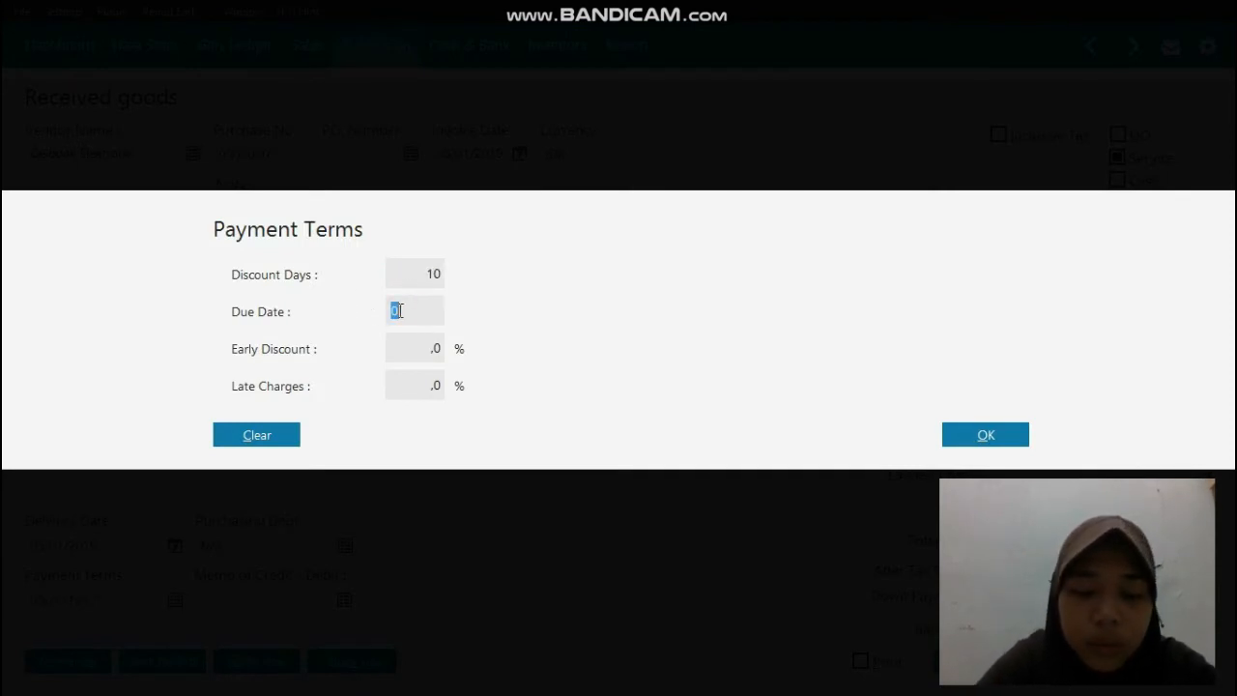
{"action": "type", "text": "30"}
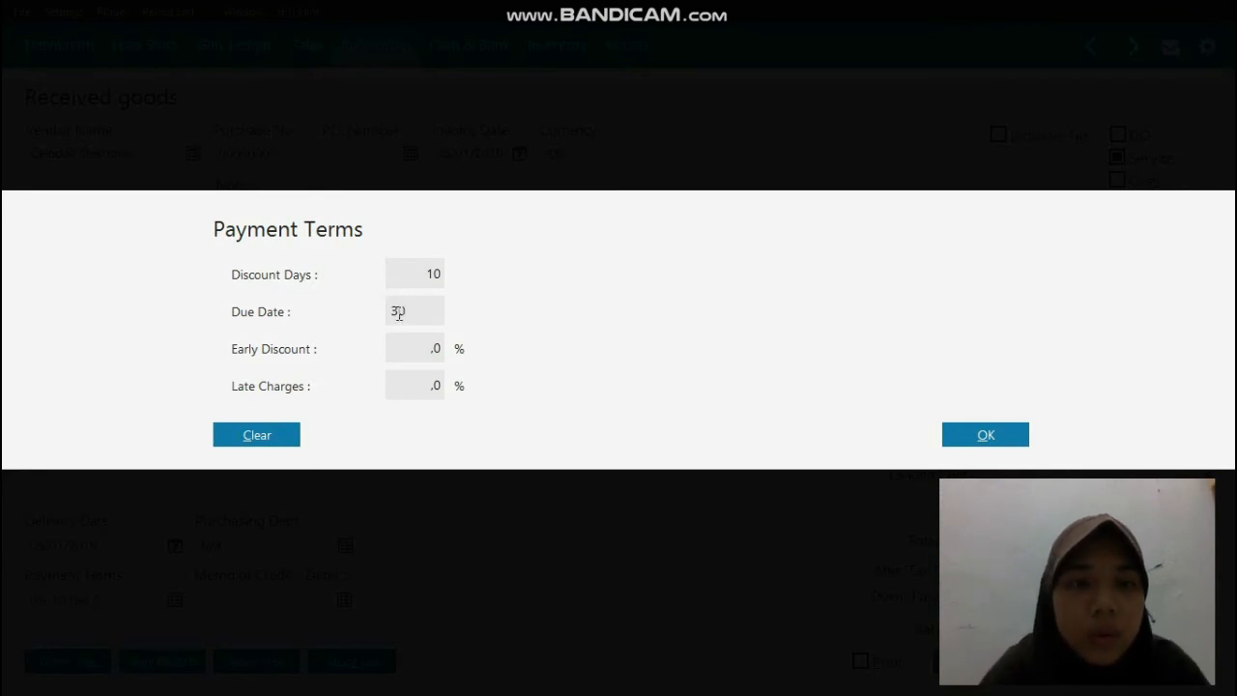
{"action": "left_click", "coordinate": [428, 348]}
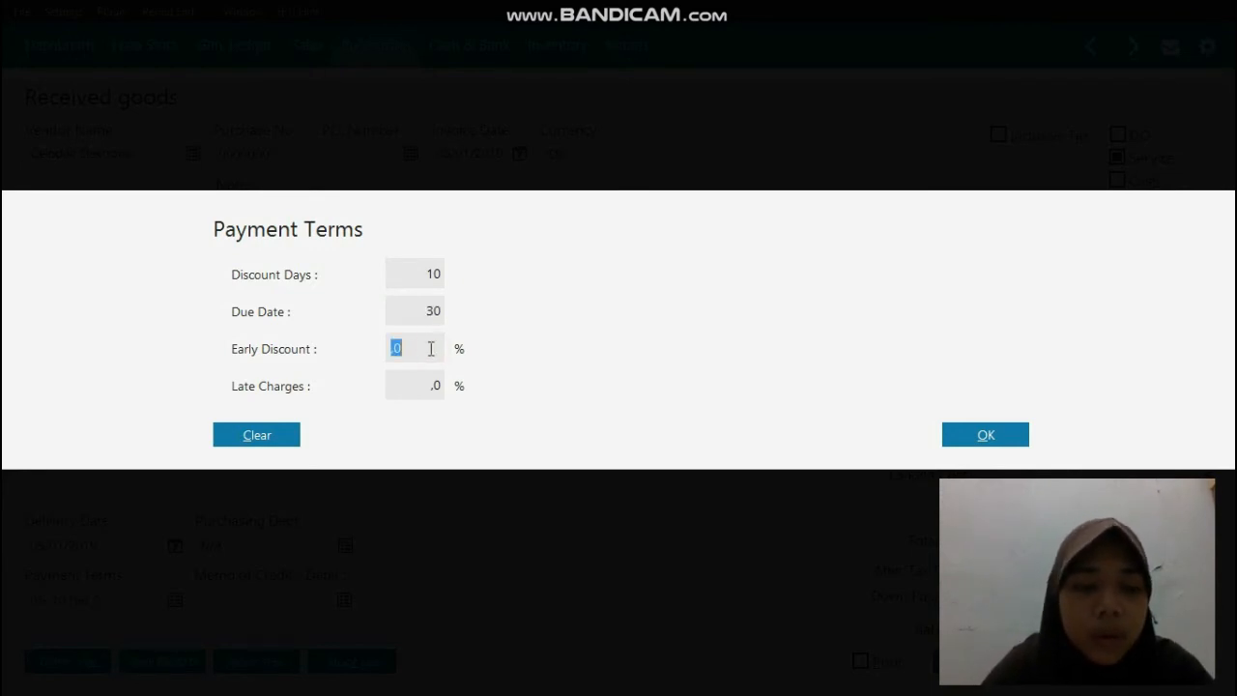
{"action": "type", "text": "2"}
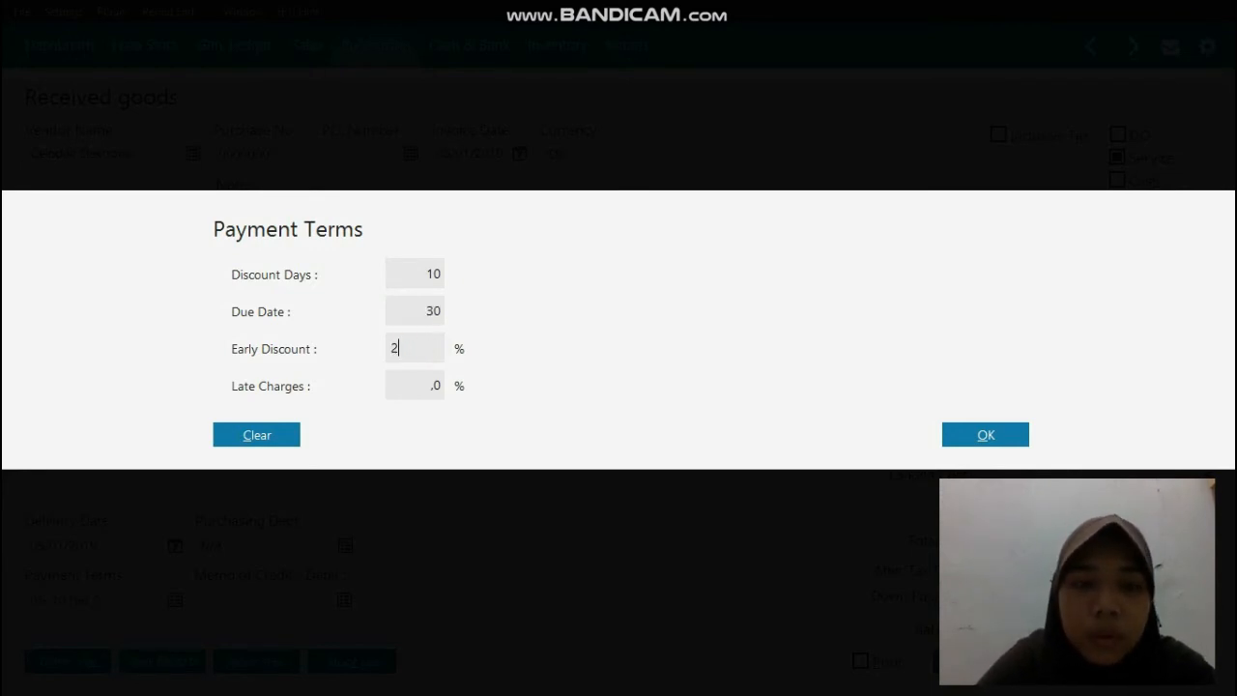
{"action": "left_click", "coordinate": [986, 436]}
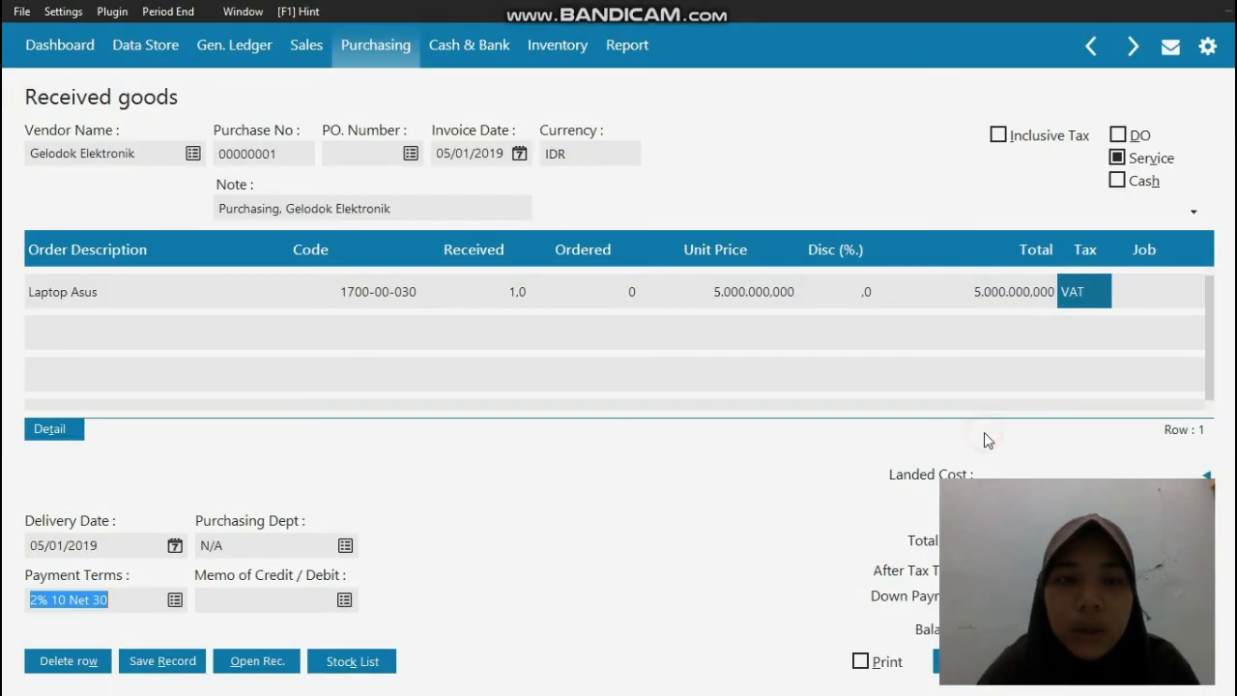
Step: Start a new employee record for the invoice's purchasing department and enter Manajer Marketing as its name
{"action": "left_click", "coordinate": [346, 546]}
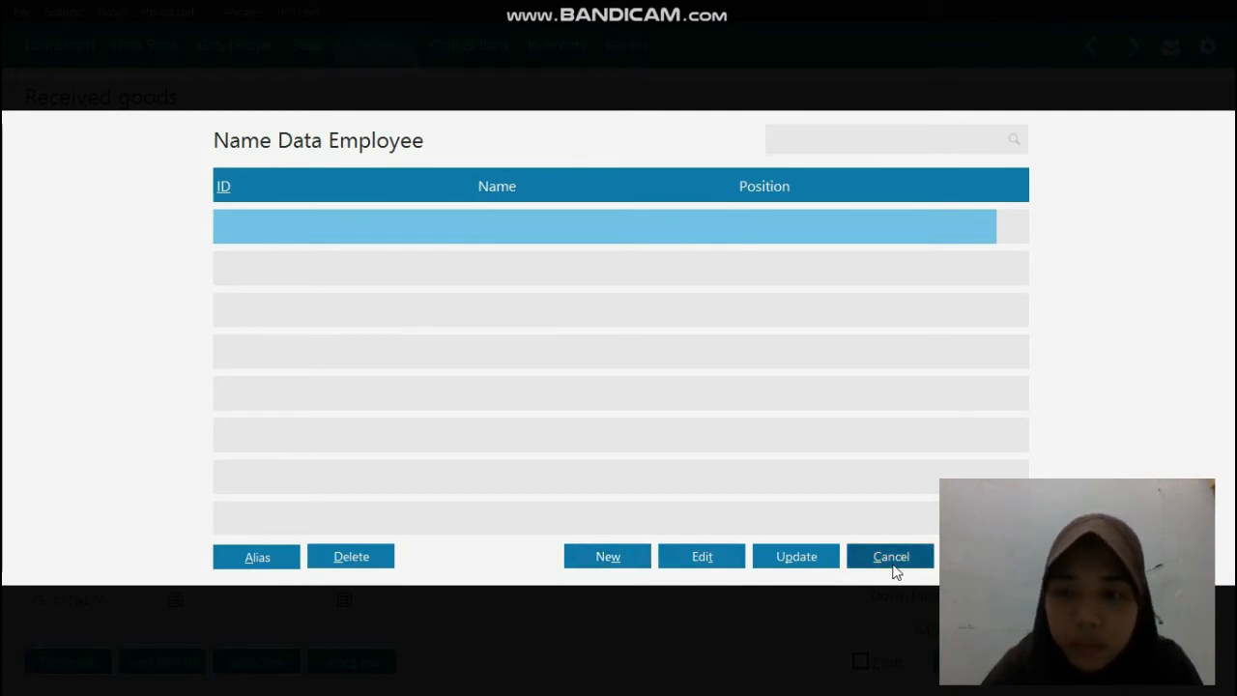
{"action": "left_click", "coordinate": [620, 562]}
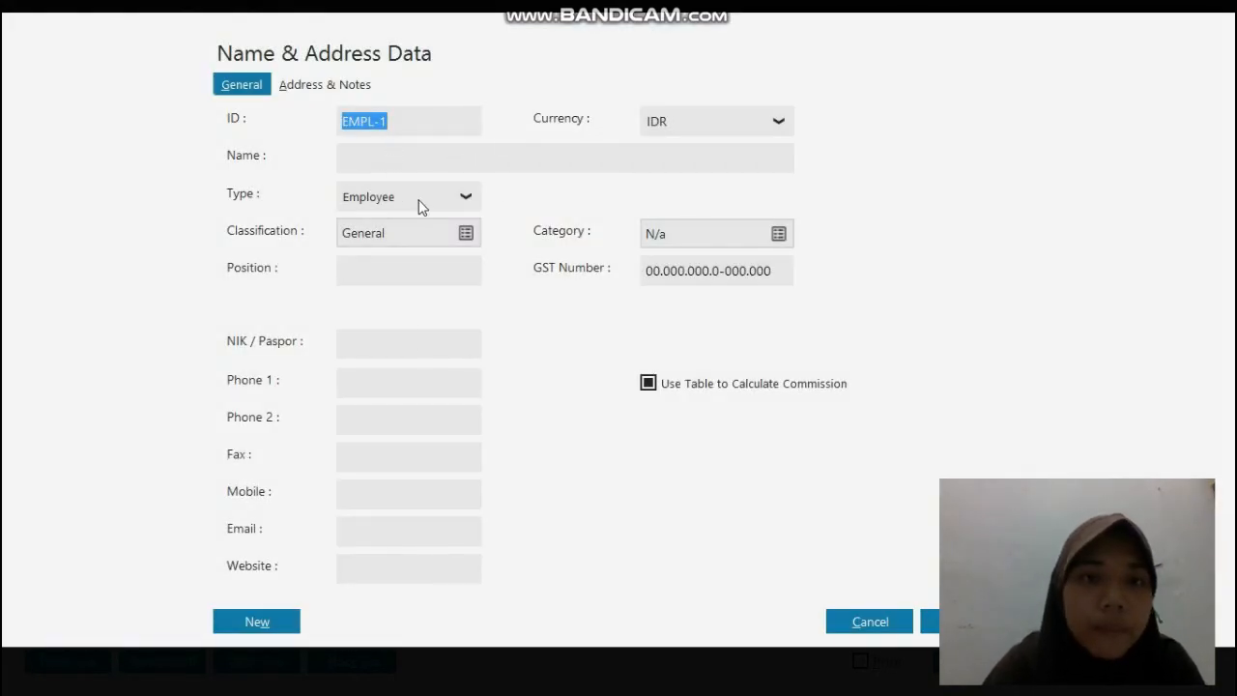
{"action": "left_click", "coordinate": [367, 157]}
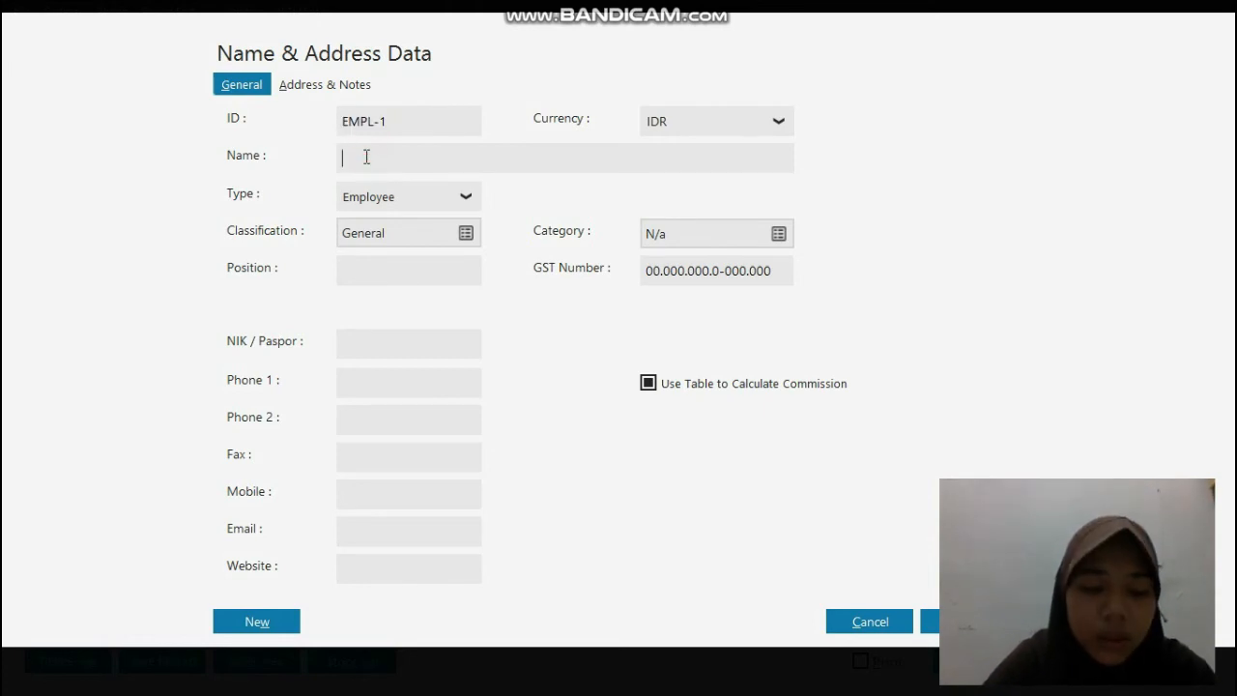
{"action": "type", "text": "Manajer "}
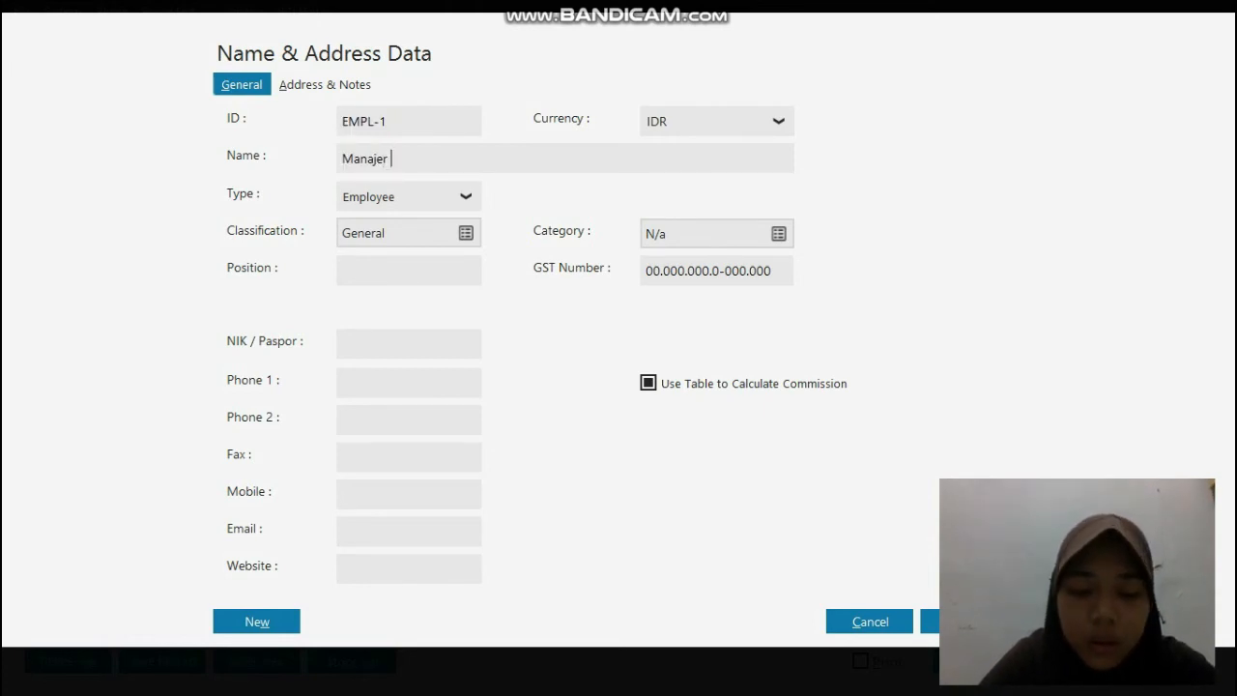
{"action": "type", "text": "Markting"}
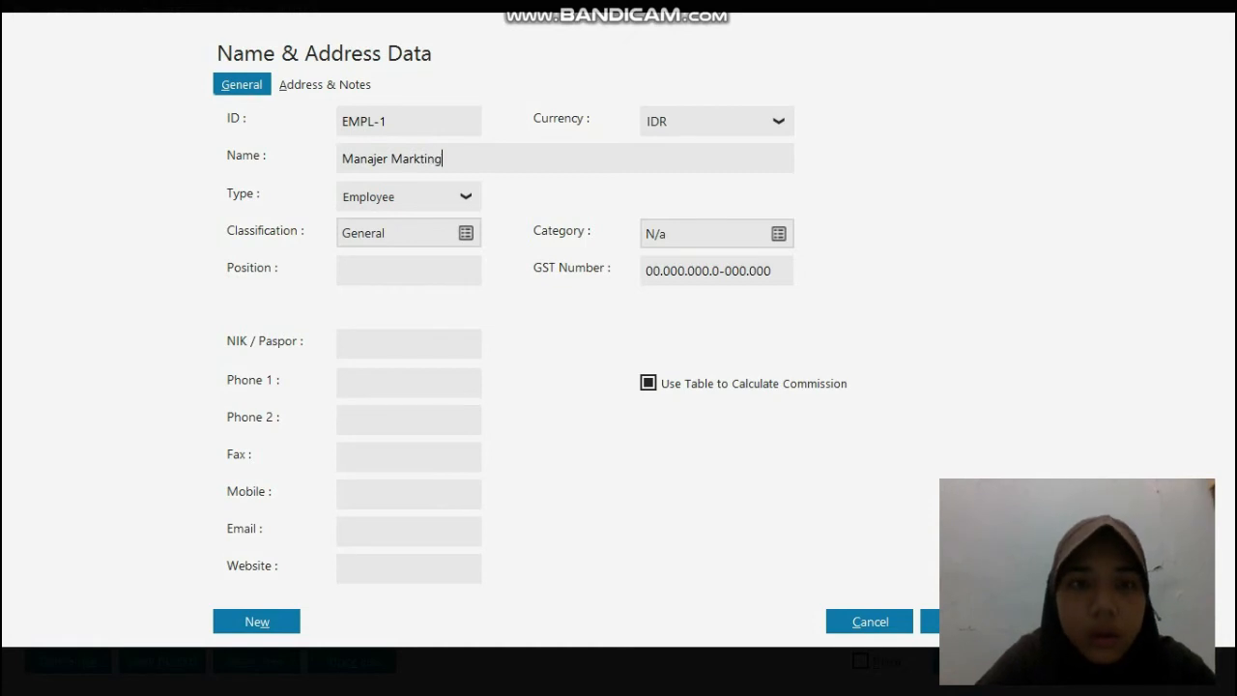
{"action": "left_click", "coordinate": [420, 159]}
{"action": "type", "text": "e"}
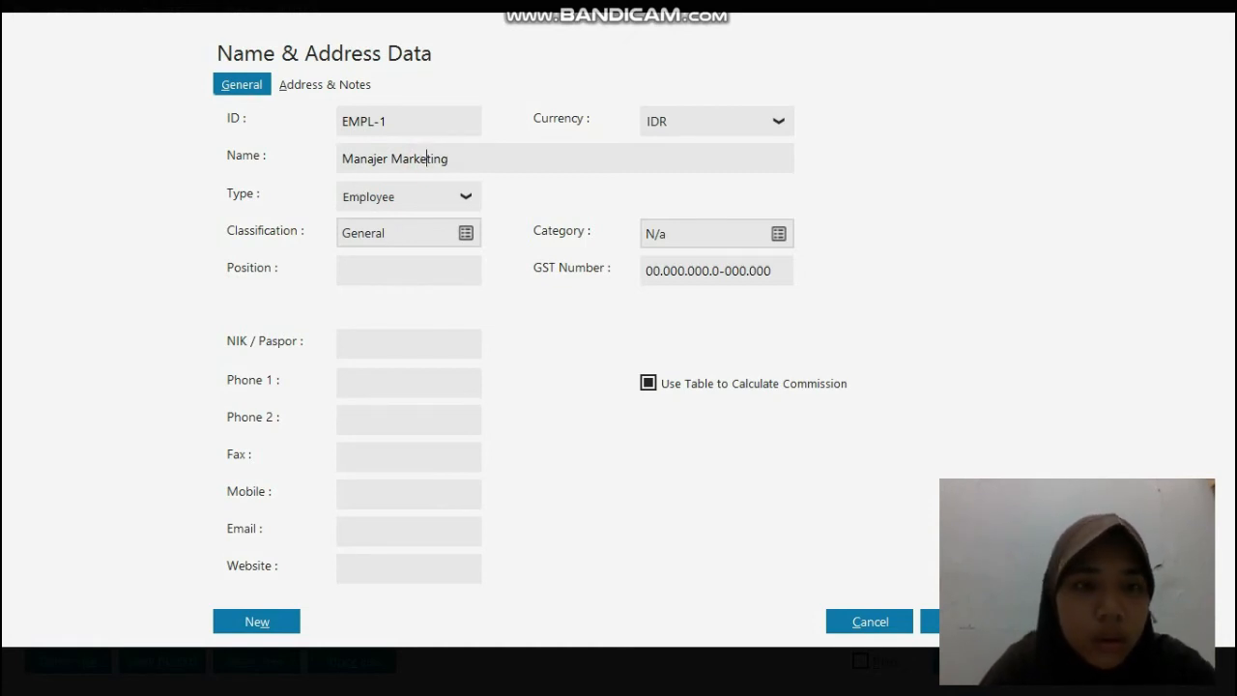
{"action": "left_click", "coordinate": [407, 271]}
{"action": "type", "text": "Man"}
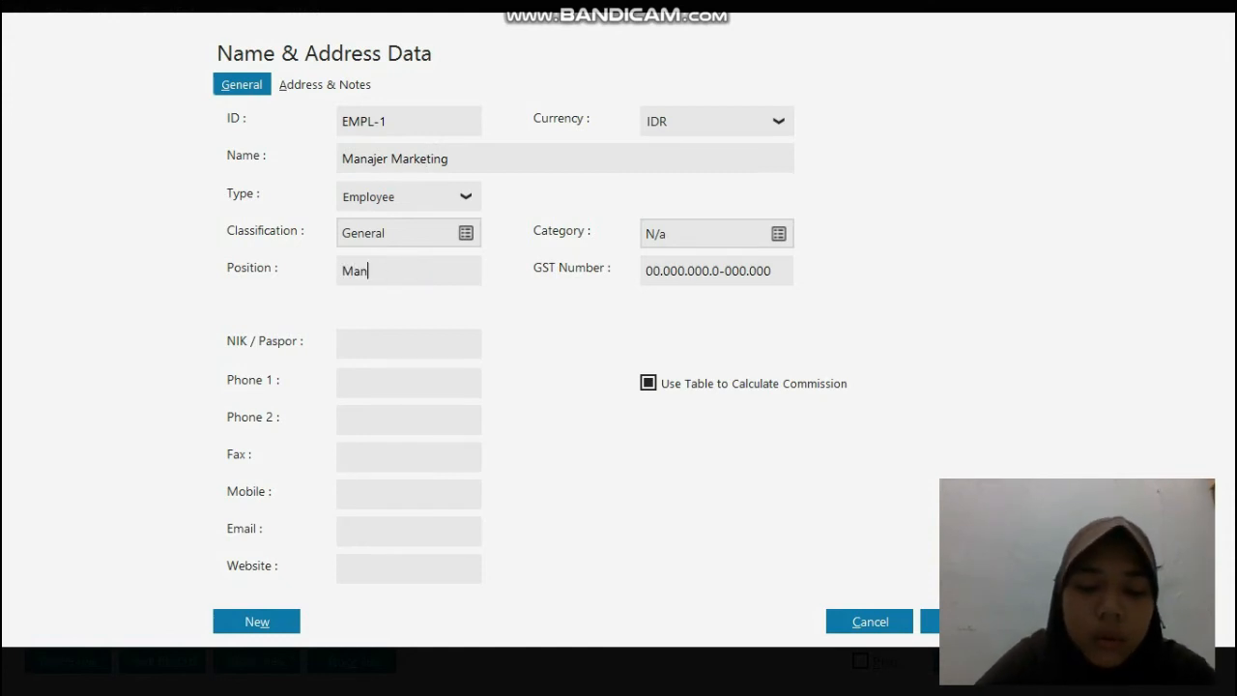
{"action": "type", "text": "jaer"}
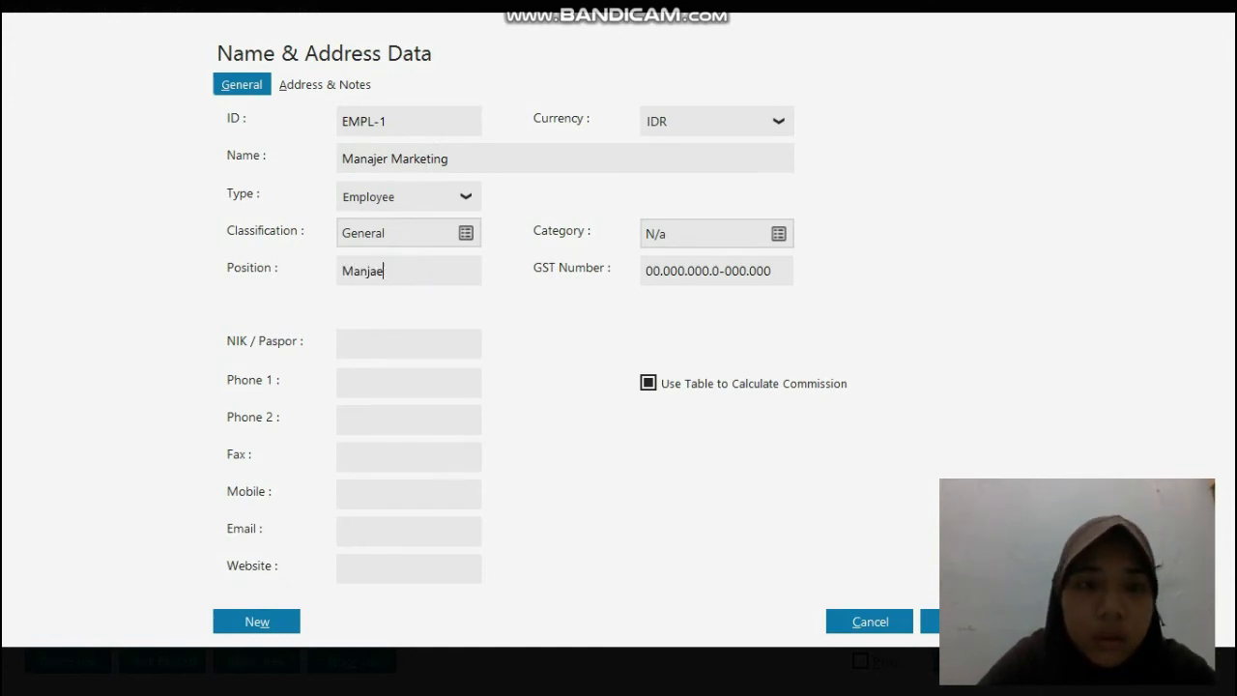
{"action": "key", "text": "BackSpace"}
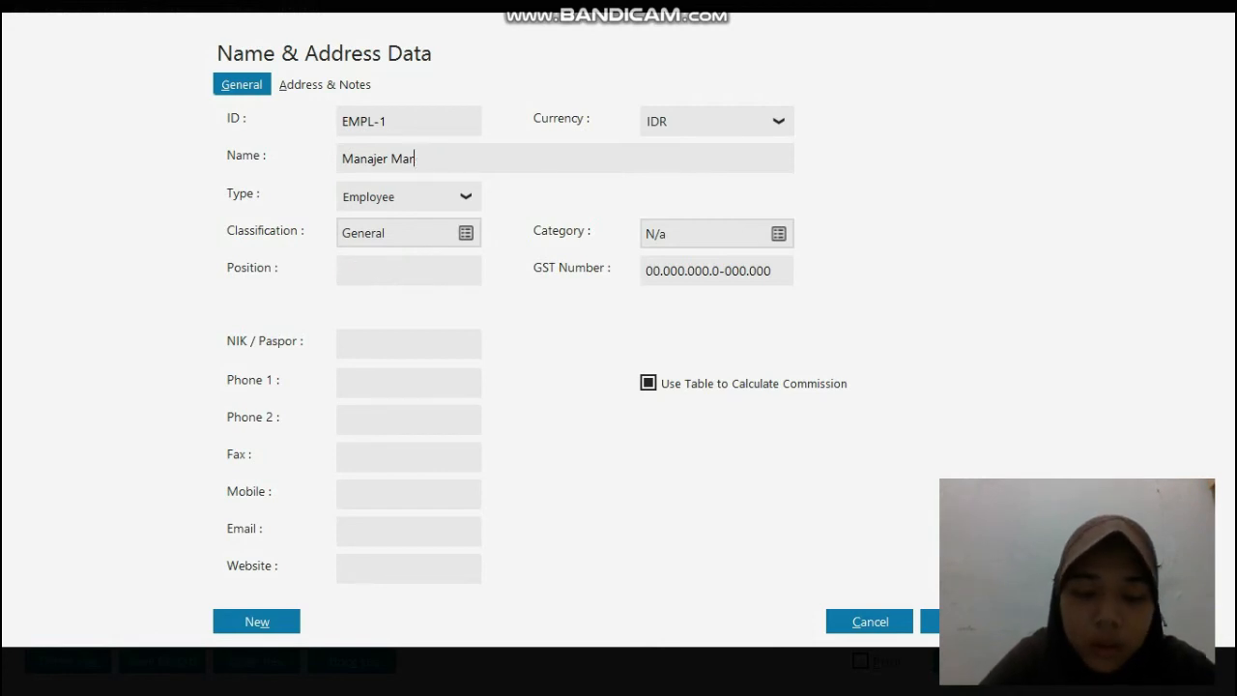
Step: Complete and correct the spelling of the new employee record's name so it reads Manajer Marketing
{"action": "type", "text": "kting"}
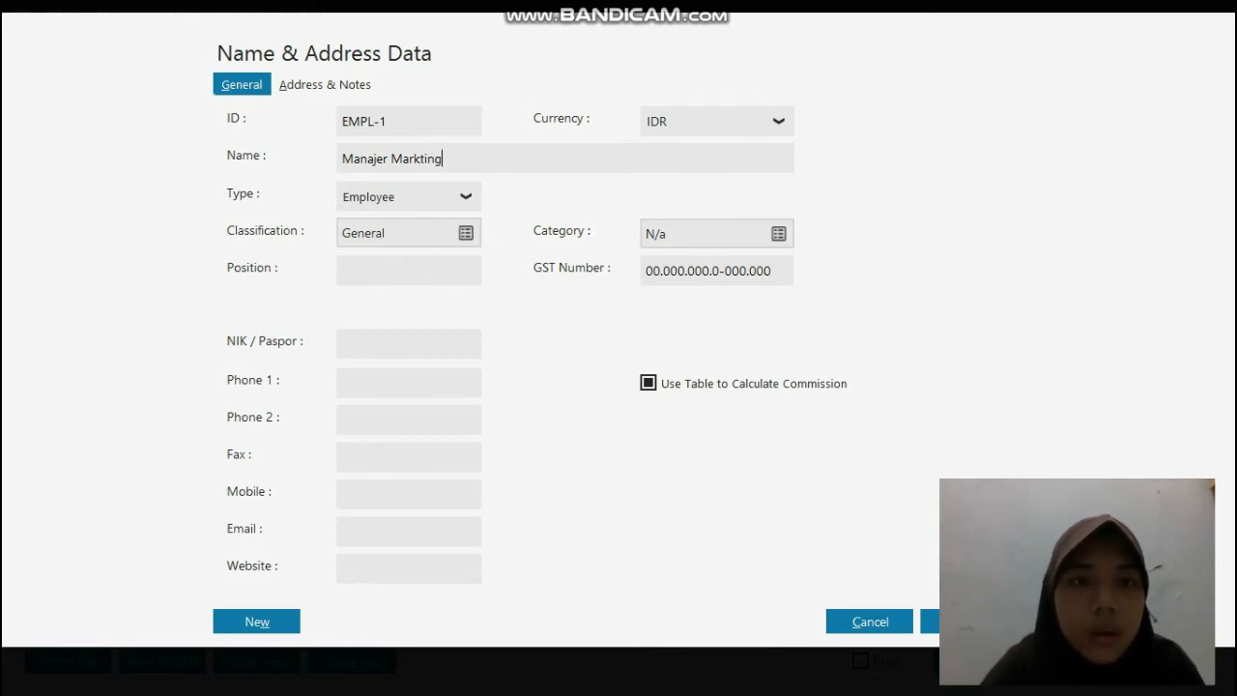
{"action": "left_click", "coordinate": [421, 160]}
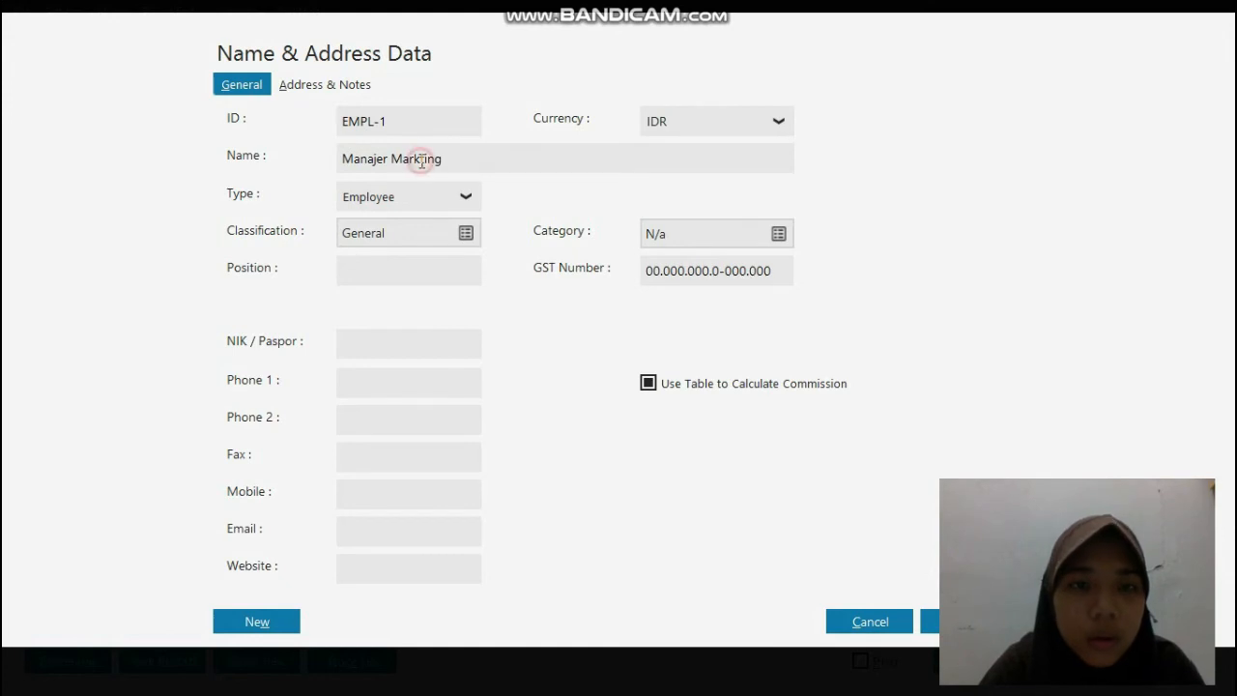
{"action": "type", "text": "e"}
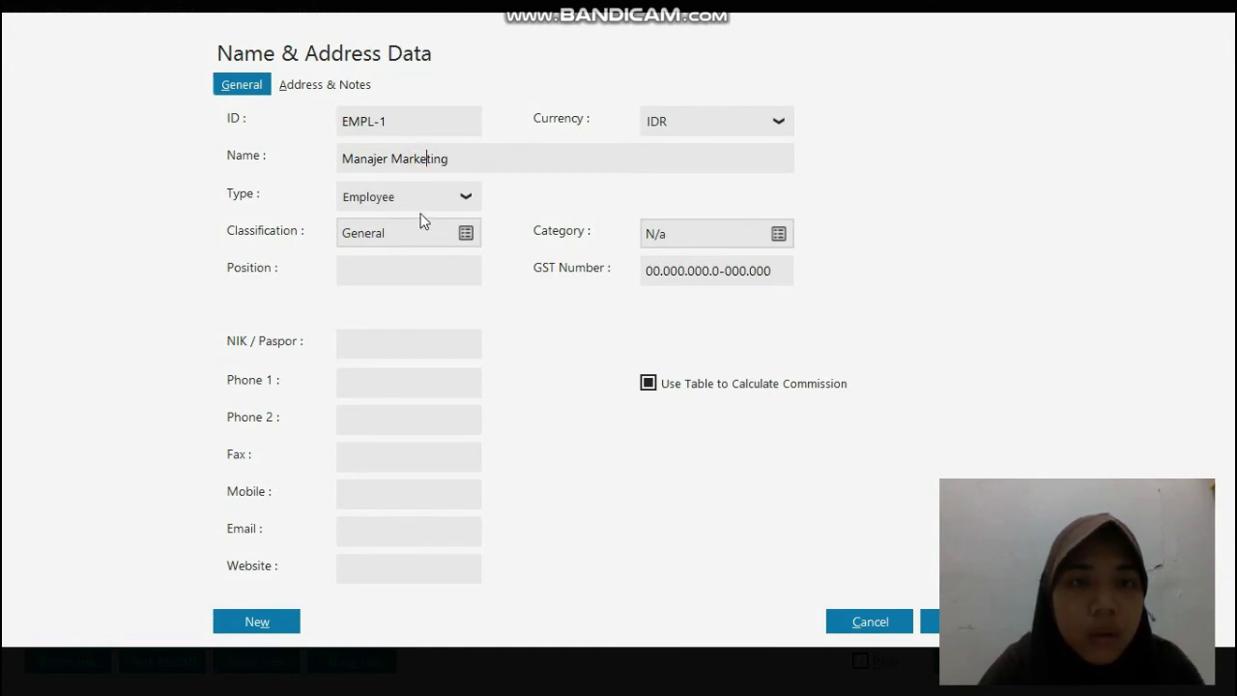
Step: Set the new employee's position to Manajer Marketing and save the record without a tax or identity number
{"action": "left_click", "coordinate": [408, 271]}
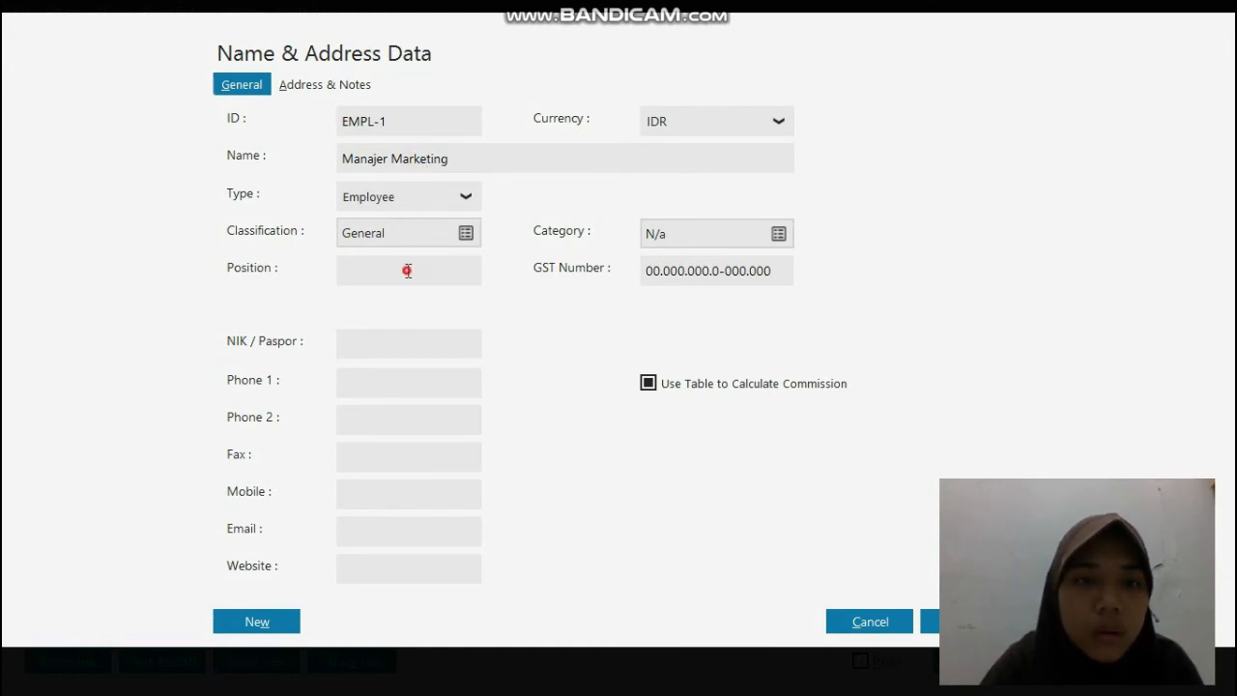
{"action": "type", "text": "Manjaer"}
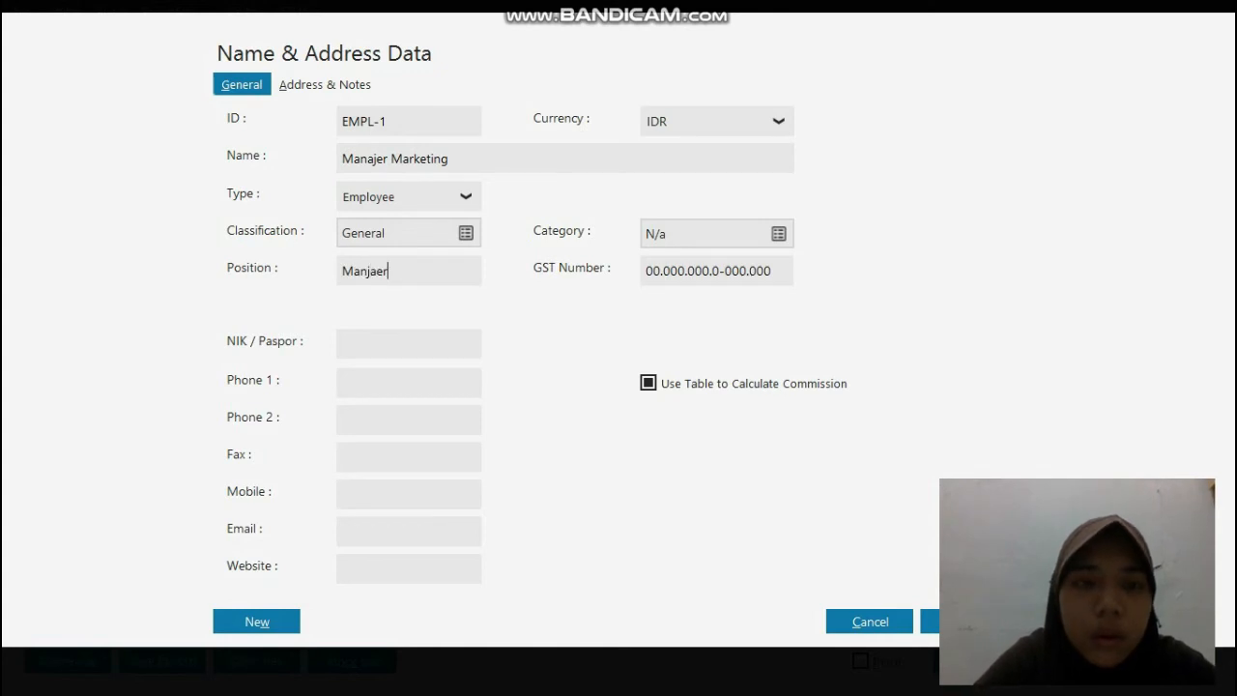
{"action": "key", "text": "BackSpace"}
{"action": "key", "text": "BackSpace"}
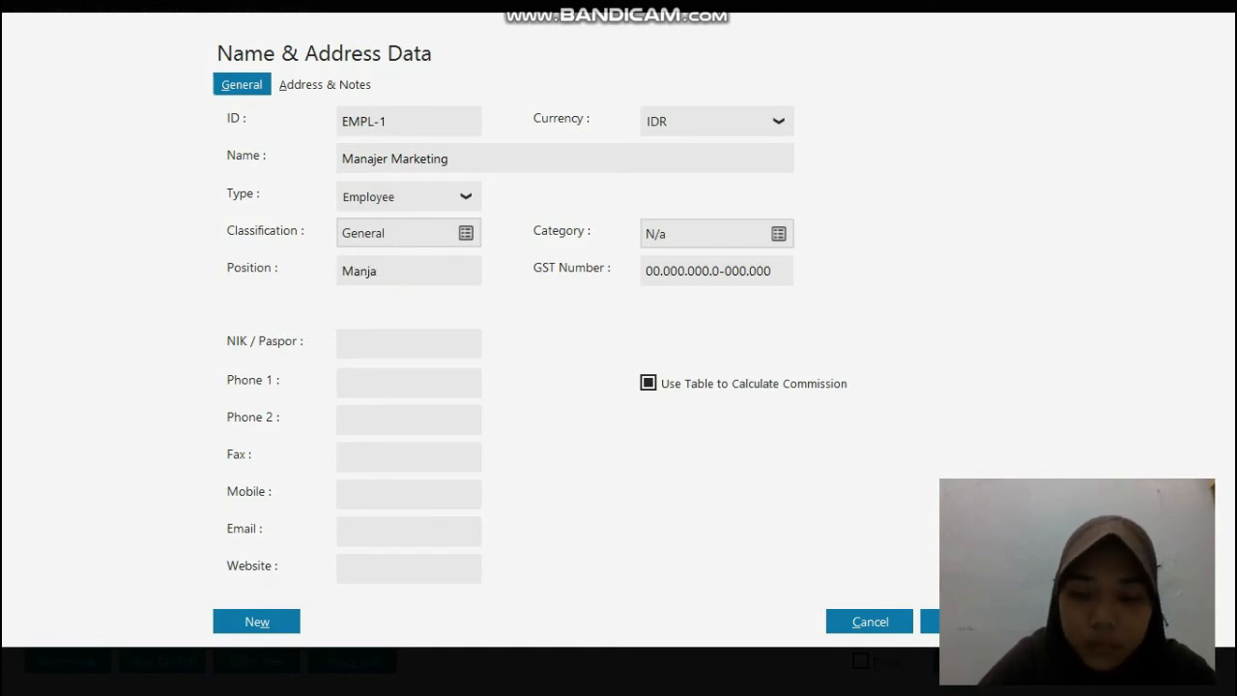
{"action": "key", "text": "BackSpace"}
{"action": "key", "text": "BackSpace"}
{"action": "type", "text": "ajer Marketing"}
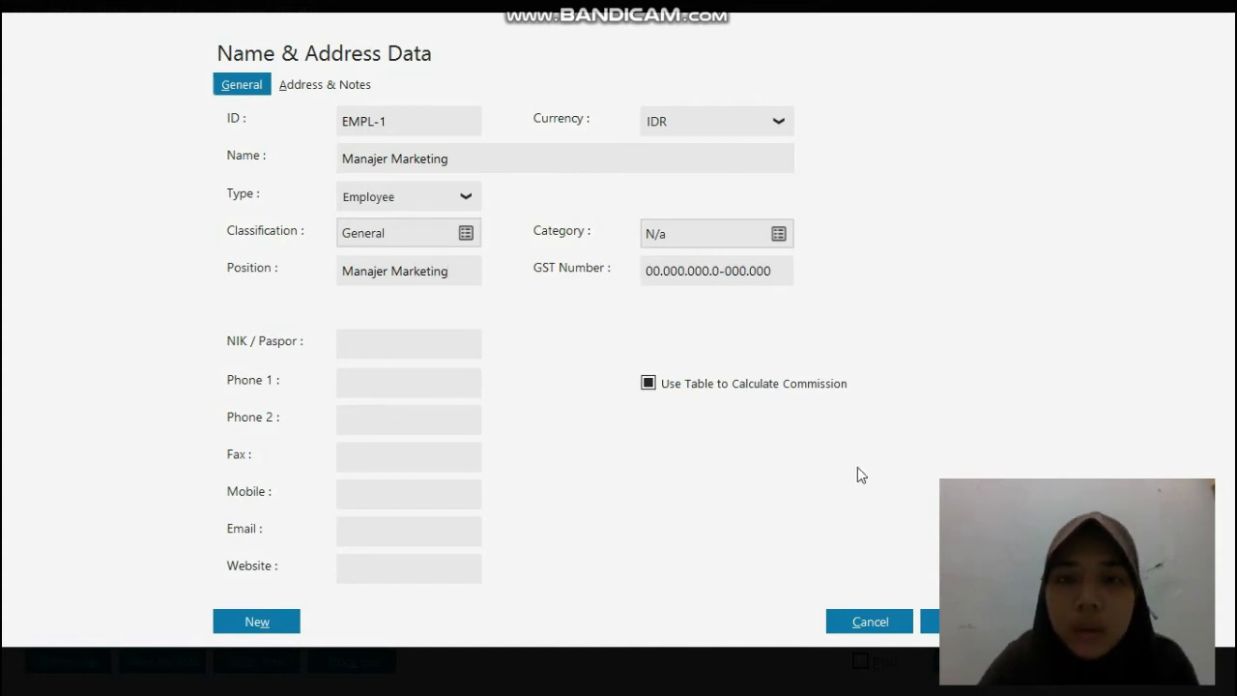
{"action": "left_click", "coordinate": [931, 622]}
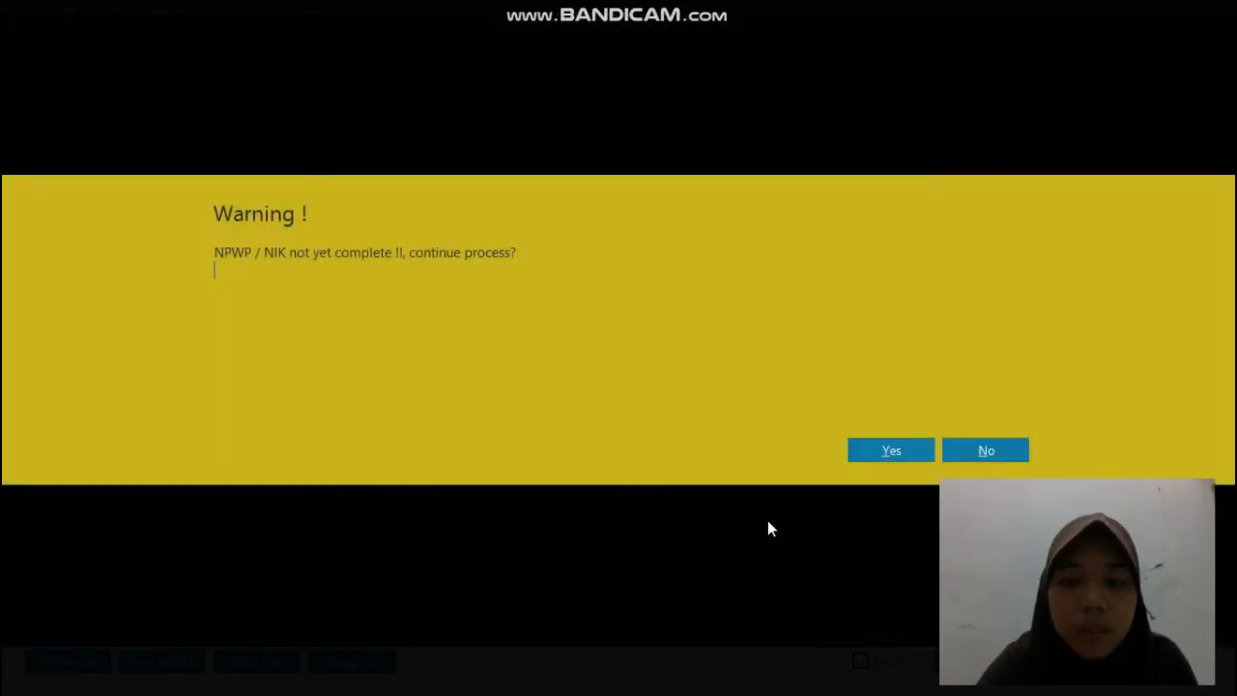
{"action": "left_click", "coordinate": [861, 456]}
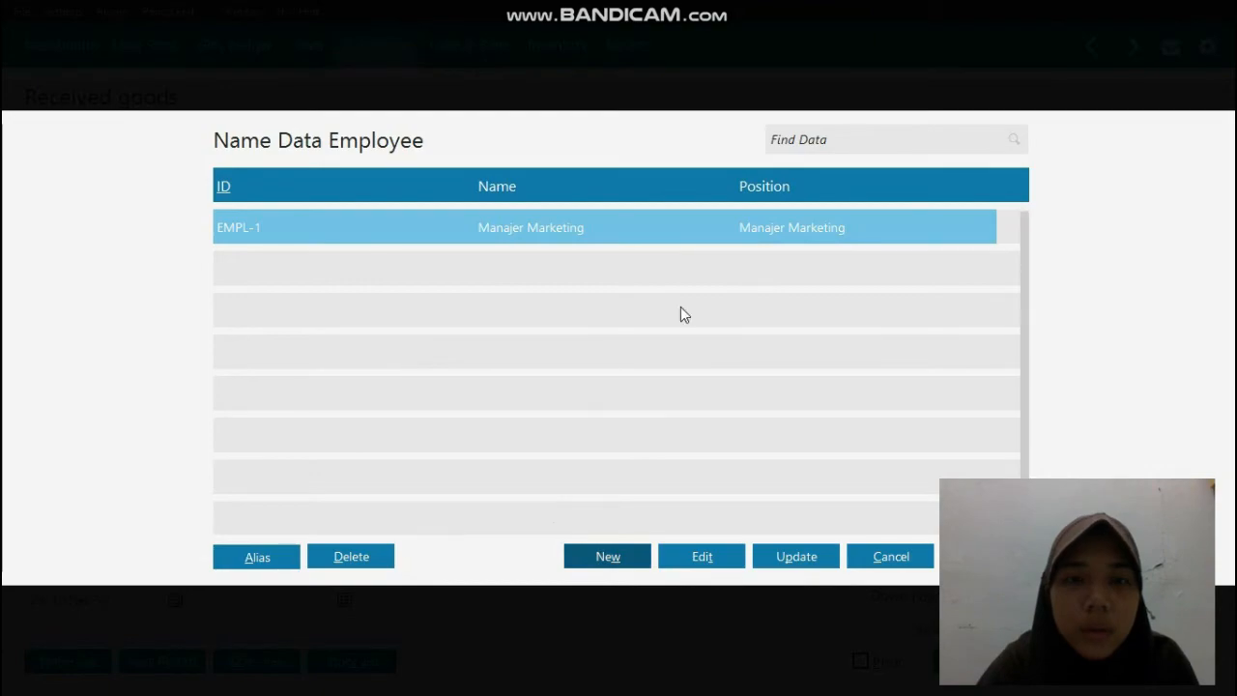
Step: Assign Manajer Marketing to the purchase invoice's purchasing department, record the invoice and close the received goods list
{"action": "double_click", "coordinate": [676, 227]}
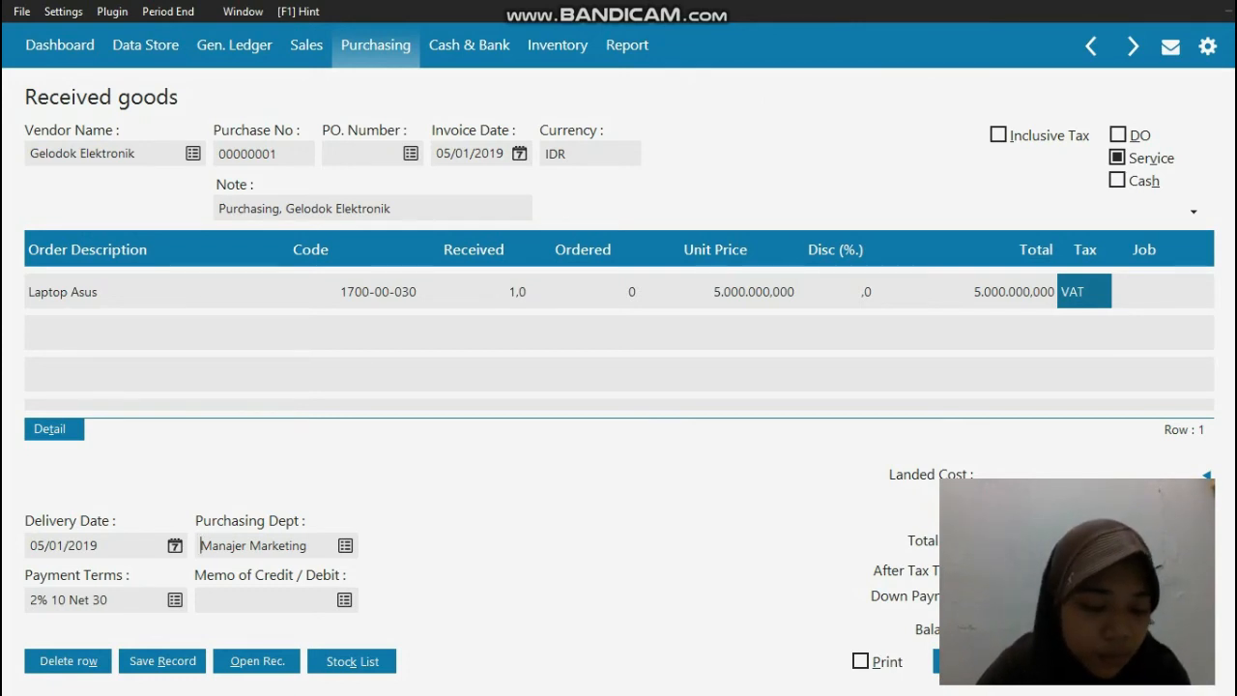
{"action": "left_click", "coordinate": [1168, 661]}
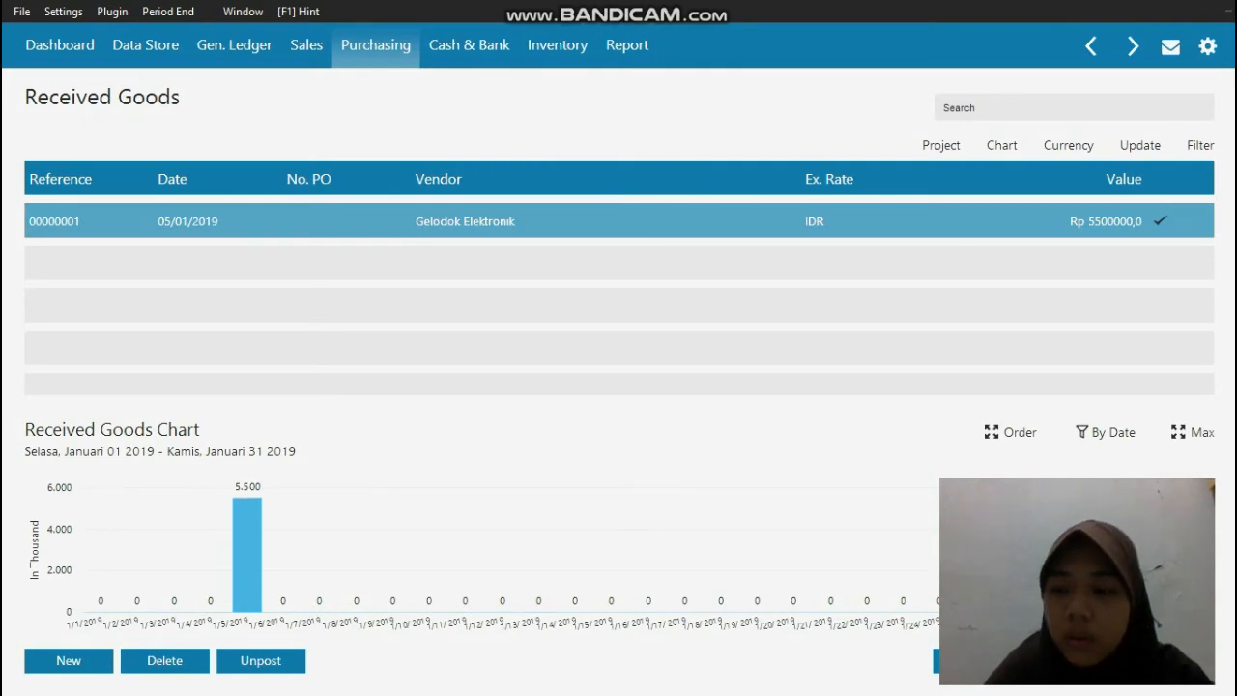
{"action": "left_click", "coordinate": [1170, 661]}
Step: Switch to the PDF reader and read transaction document No. 3 (Pembayaran Piutang), then return to Zahir Accounting
{"action": "key", "text": "super"}
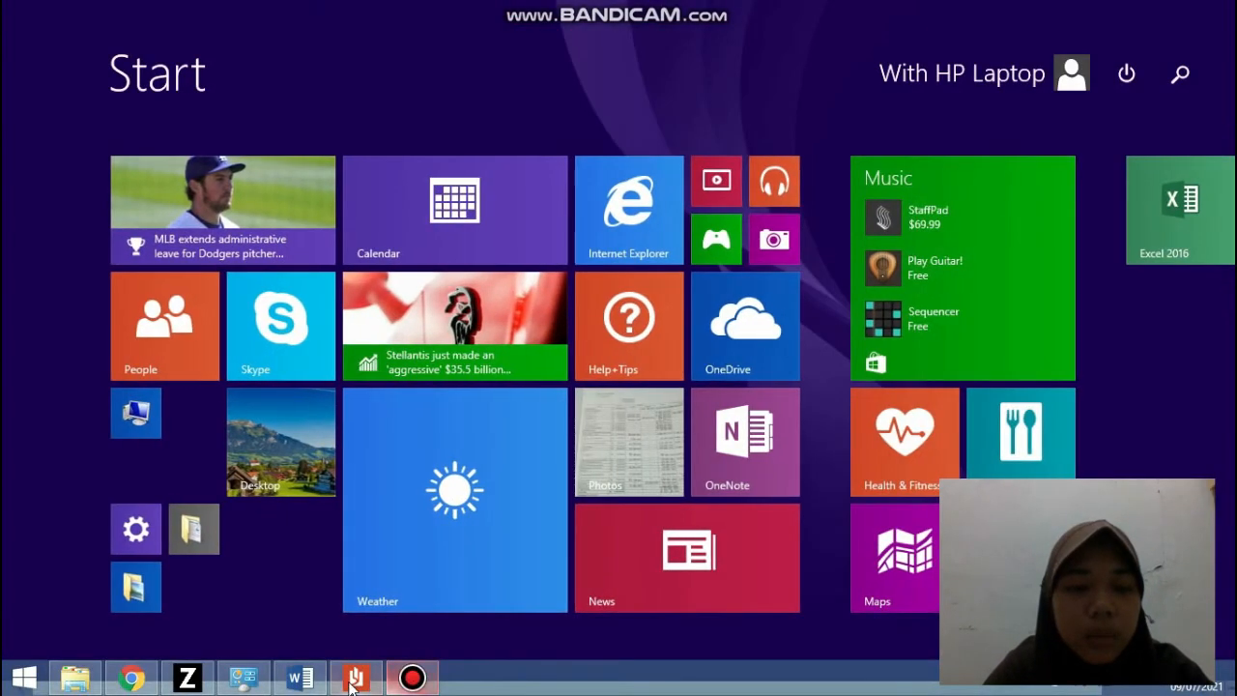
{"action": "left_click", "coordinate": [355, 678]}
{"action": "scroll", "coordinate": [777, 428], "scroll_direction": "down", "scroll_amount": 10}
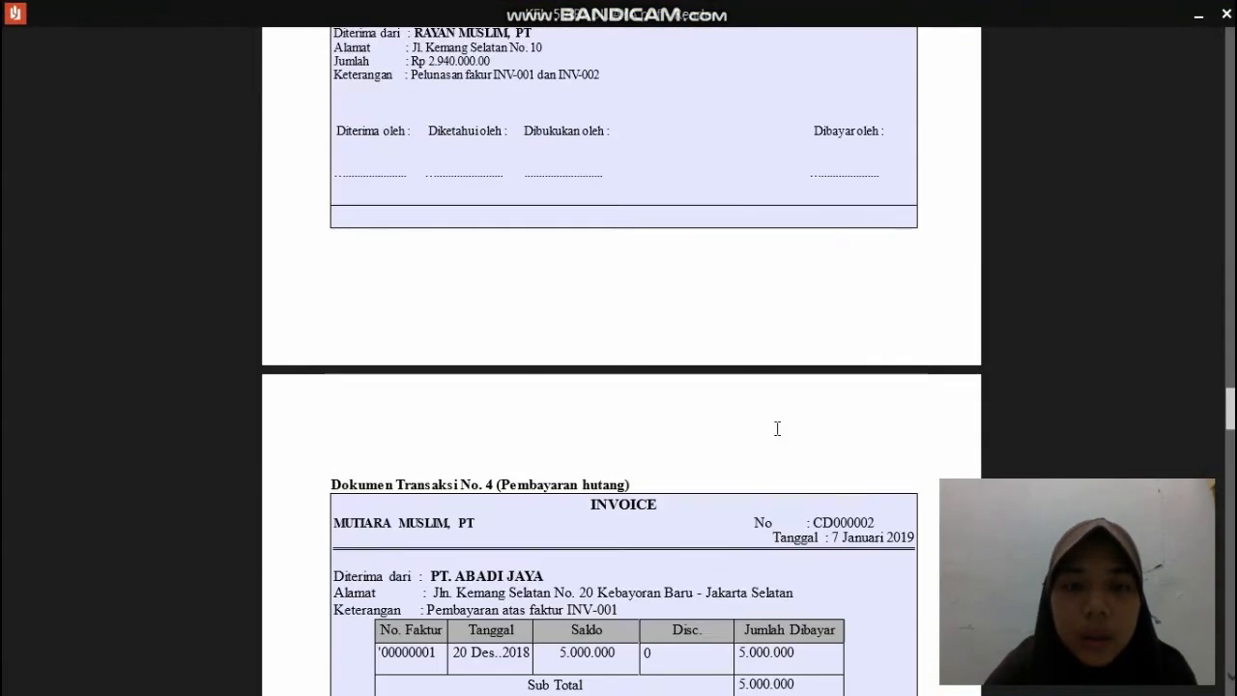
{"action": "scroll", "coordinate": [777, 428], "scroll_direction": "down", "scroll_amount": 3}
{"action": "scroll", "coordinate": [773, 428], "scroll_direction": "up", "scroll_amount": 5}
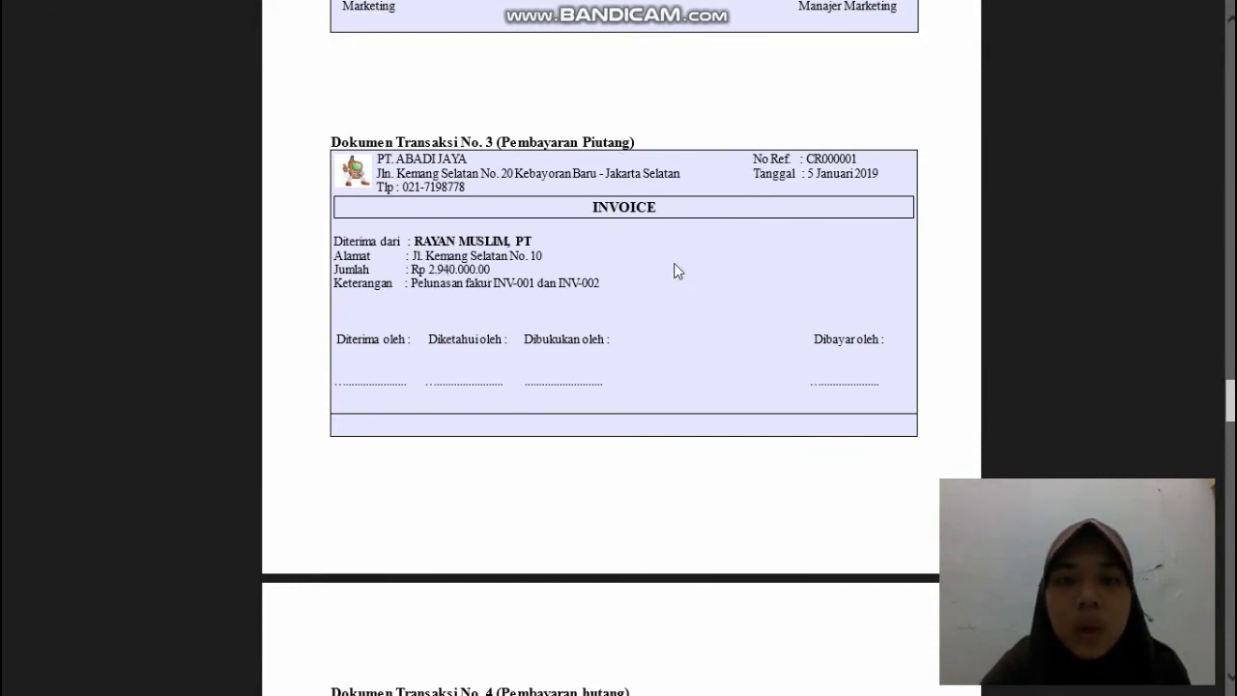
{"action": "left_click", "coordinate": [1200, 18]}
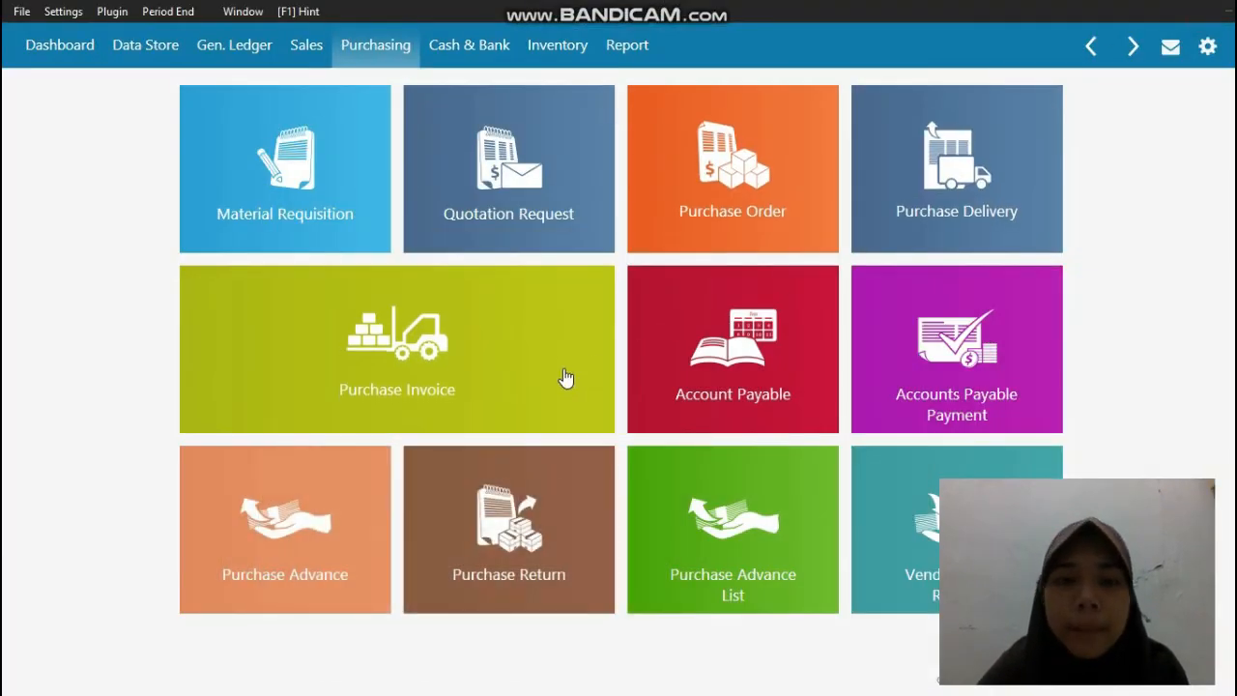
Step: Start a new customer payment in Sales and choose RAYAN MUSLIM, PT as the paying customer
{"action": "mouse_move", "coordinate": [539, 381]}
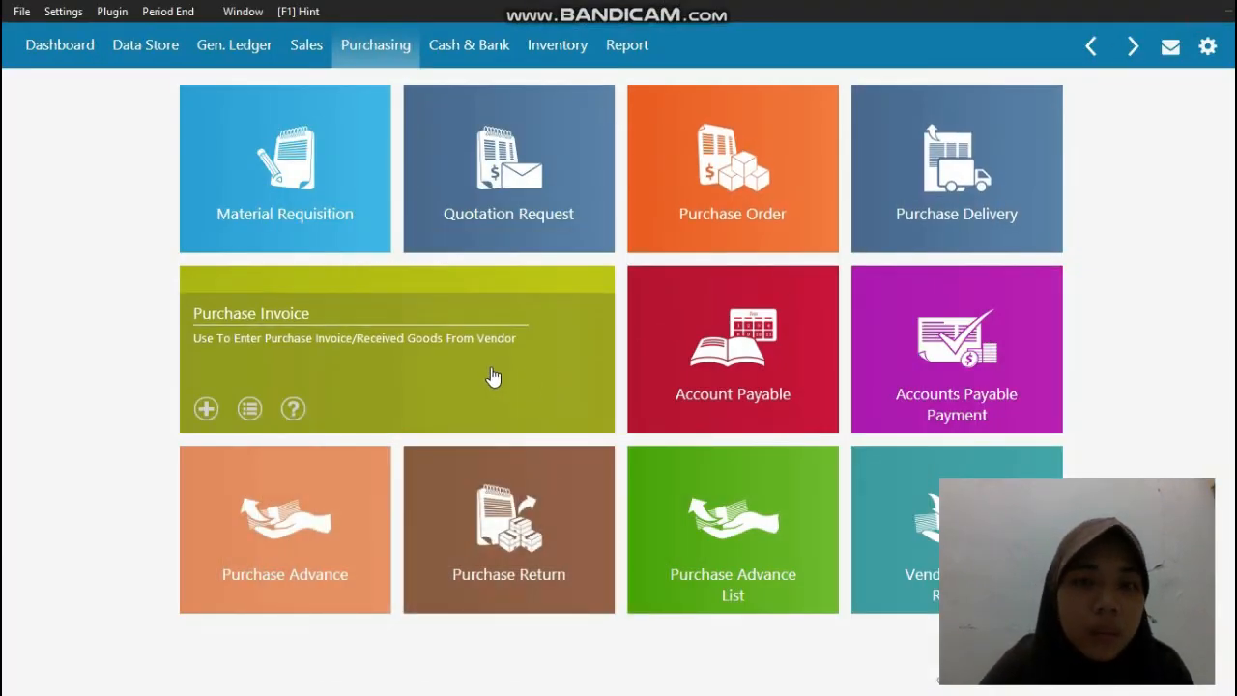
{"action": "left_click", "coordinate": [307, 46]}
{"action": "mouse_move", "coordinate": [919, 358]}
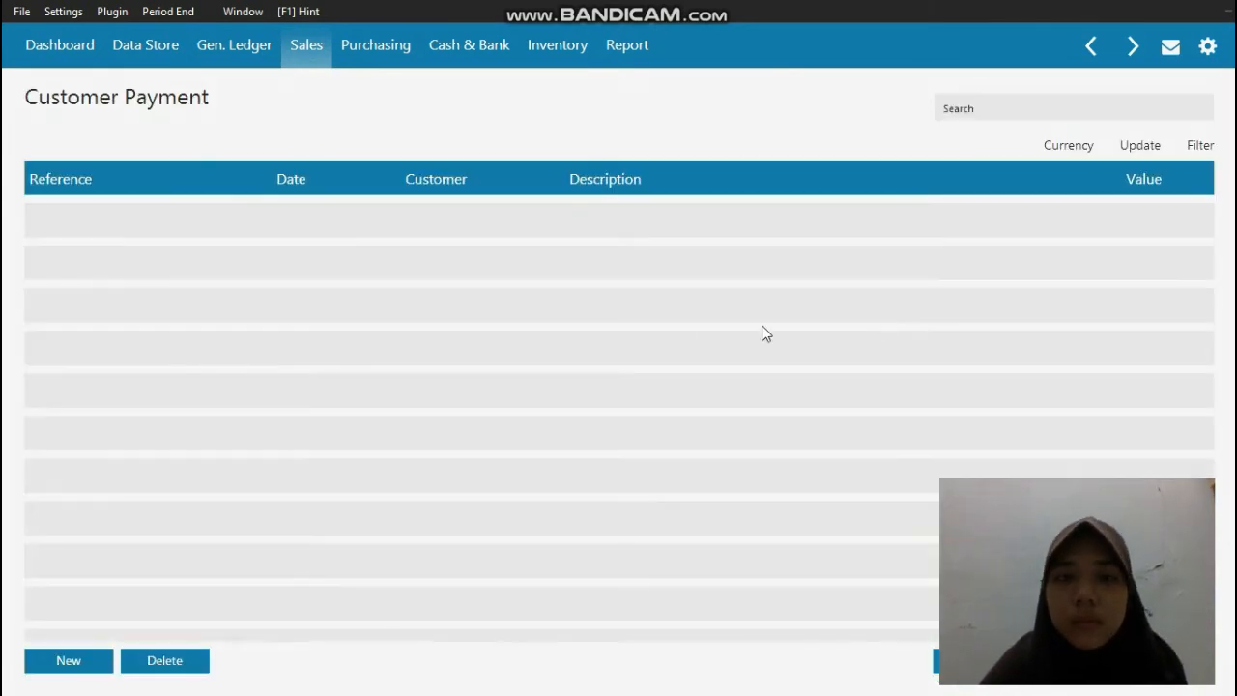
{"action": "left_click", "coordinate": [58, 659]}
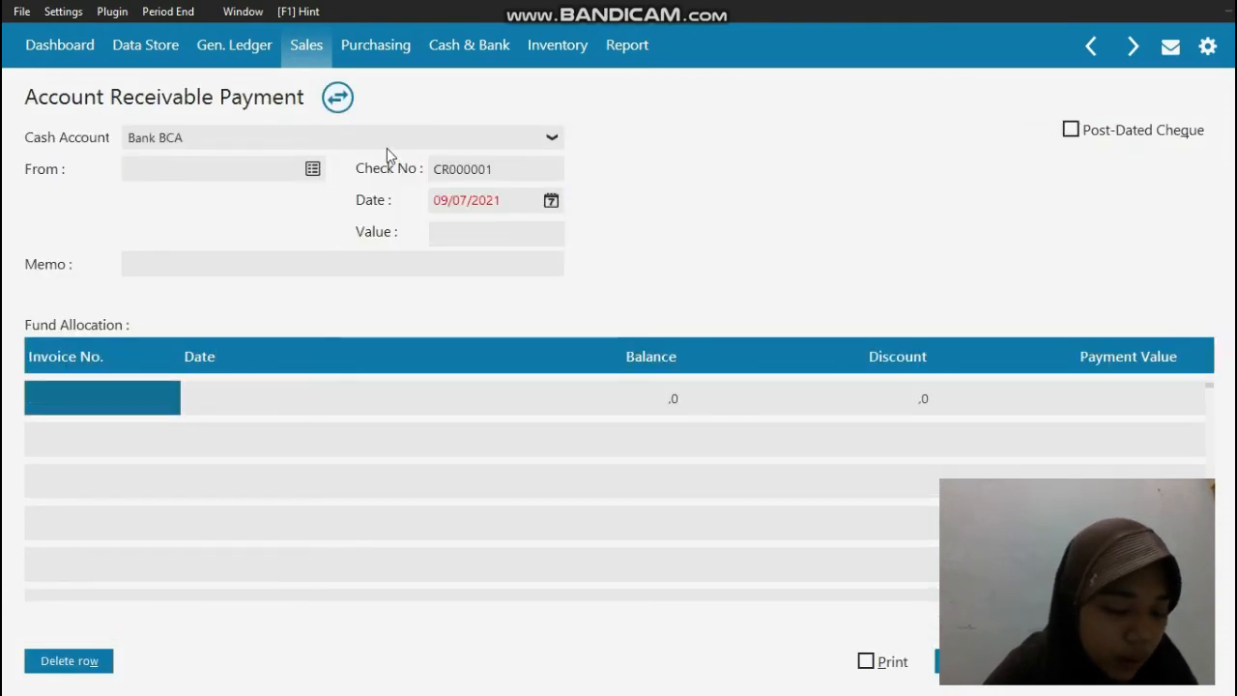
{"action": "left_click", "coordinate": [313, 170]}
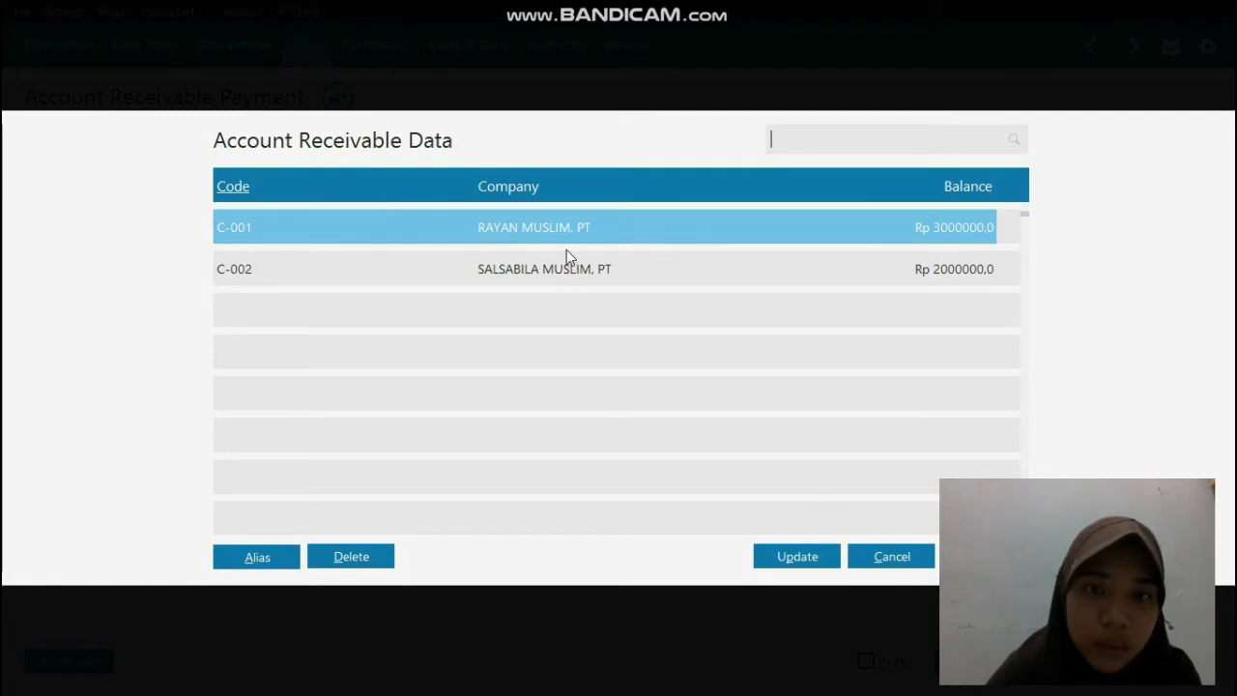
{"action": "double_click", "coordinate": [565, 239]}
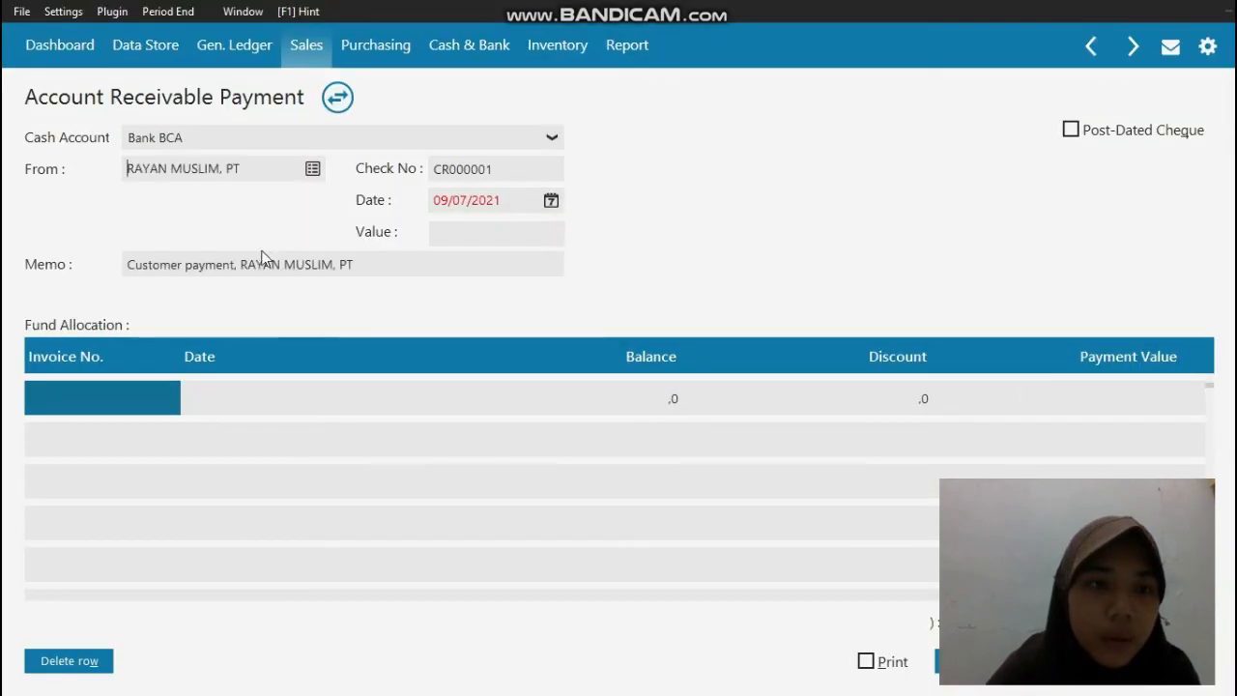
Step: Set the receivable payment's date to 05/01/2019
{"action": "left_click", "coordinate": [505, 202]}
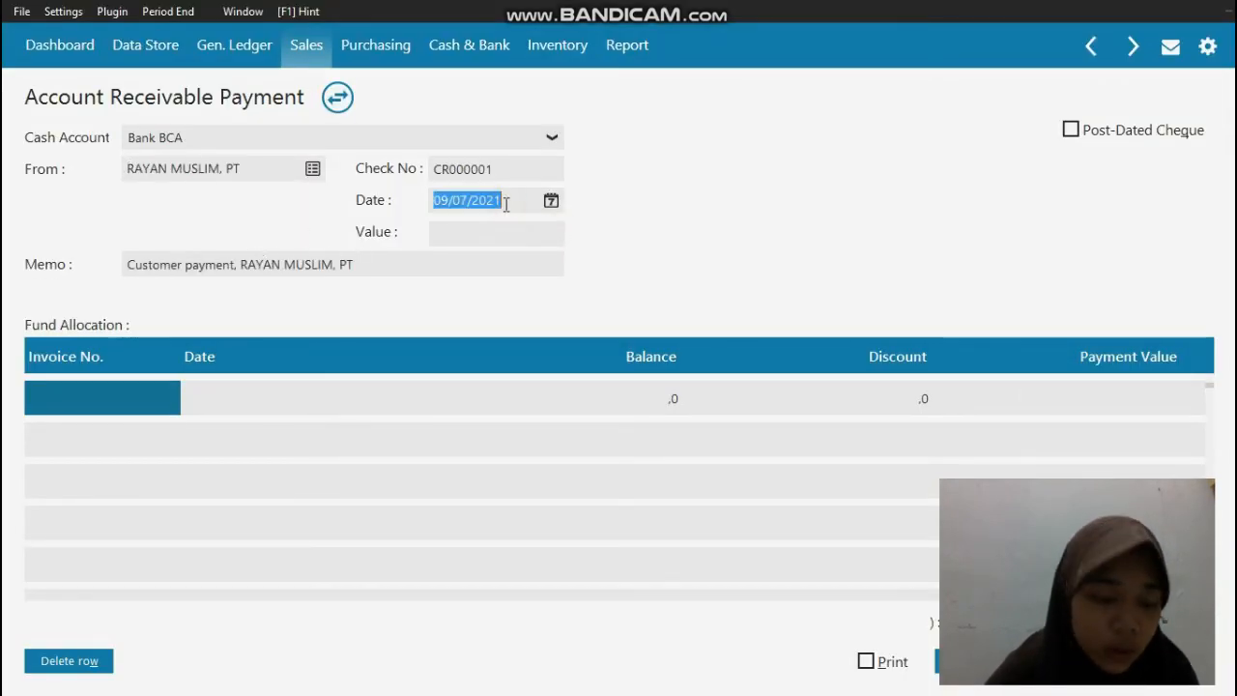
{"action": "type", "text": "0"}
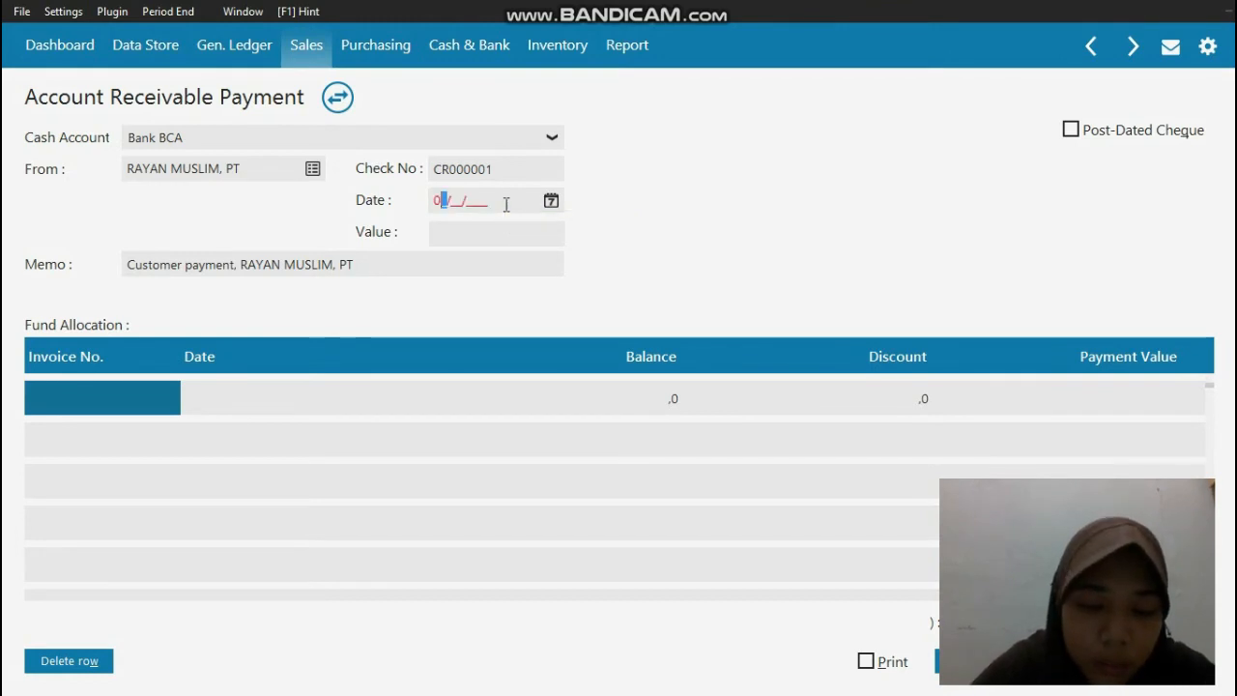
{"action": "type", "text": "5/01/2019"}
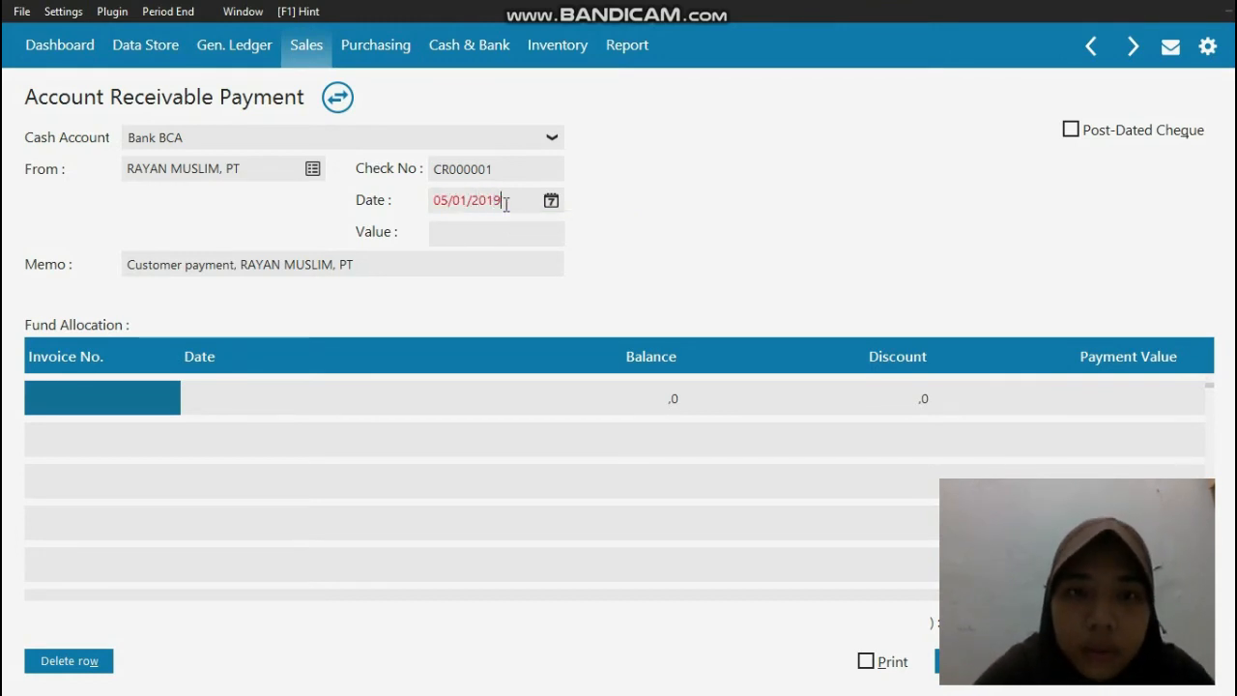
Step: Change the payment's memo to Pelunasan Faktur RAYAN MUSLIM, PT
{"action": "left_click", "coordinate": [240, 265]}
{"action": "left_click", "coordinate": [241, 264]}
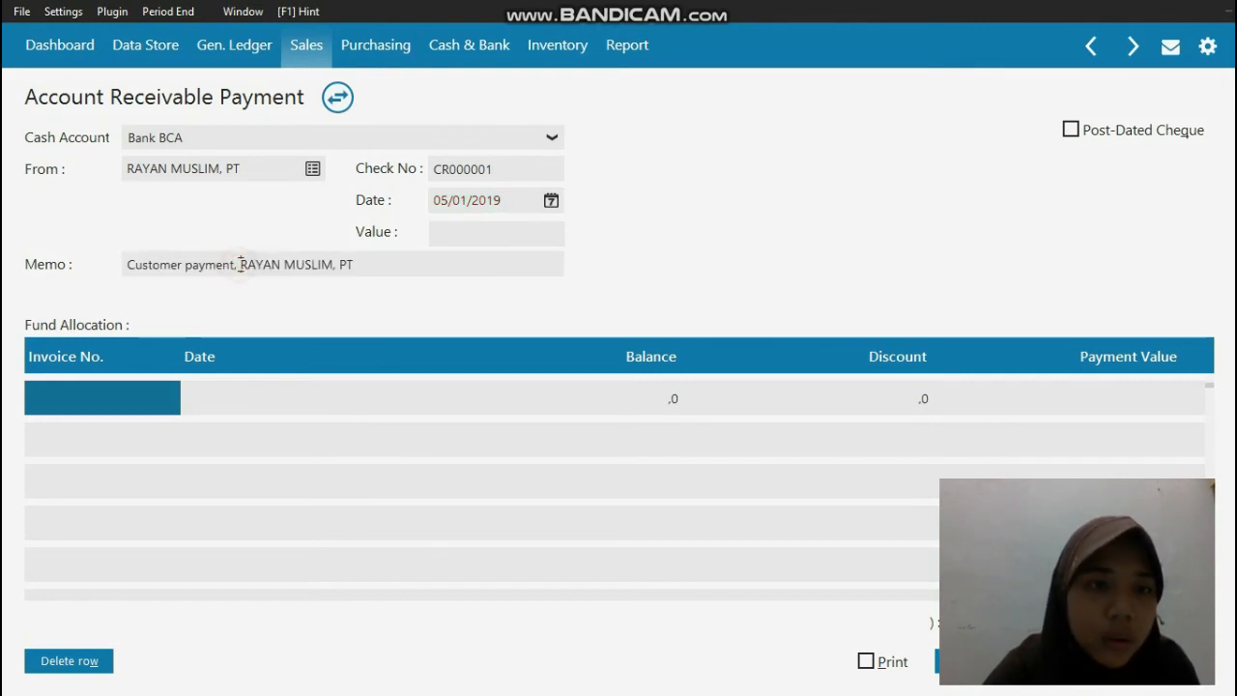
{"action": "key", "text": "BackSpace"}
{"action": "key", "text": "BackSpace"}
{"action": "key", "text": "BackSpace"}
{"action": "key", "text": "BackSpace"}
{"action": "key", "text": "BackSpace"}
{"action": "key", "text": "BackSpace"}
{"action": "key", "text": "BackSpace"}
{"action": "key", "text": "BackSpace"}
{"action": "key", "text": "BackSpace"}
{"action": "key", "text": "BackSpace"}
{"action": "key", "text": "BackSpace"}
{"action": "key", "text": "BackSpace"}
{"action": "key", "text": "BackSpace"}
{"action": "key", "text": "BackSpace"}
{"action": "key", "text": "BackSpace"}
{"action": "key", "text": "BackSpace"}
{"action": "key", "text": "BackSpace"}
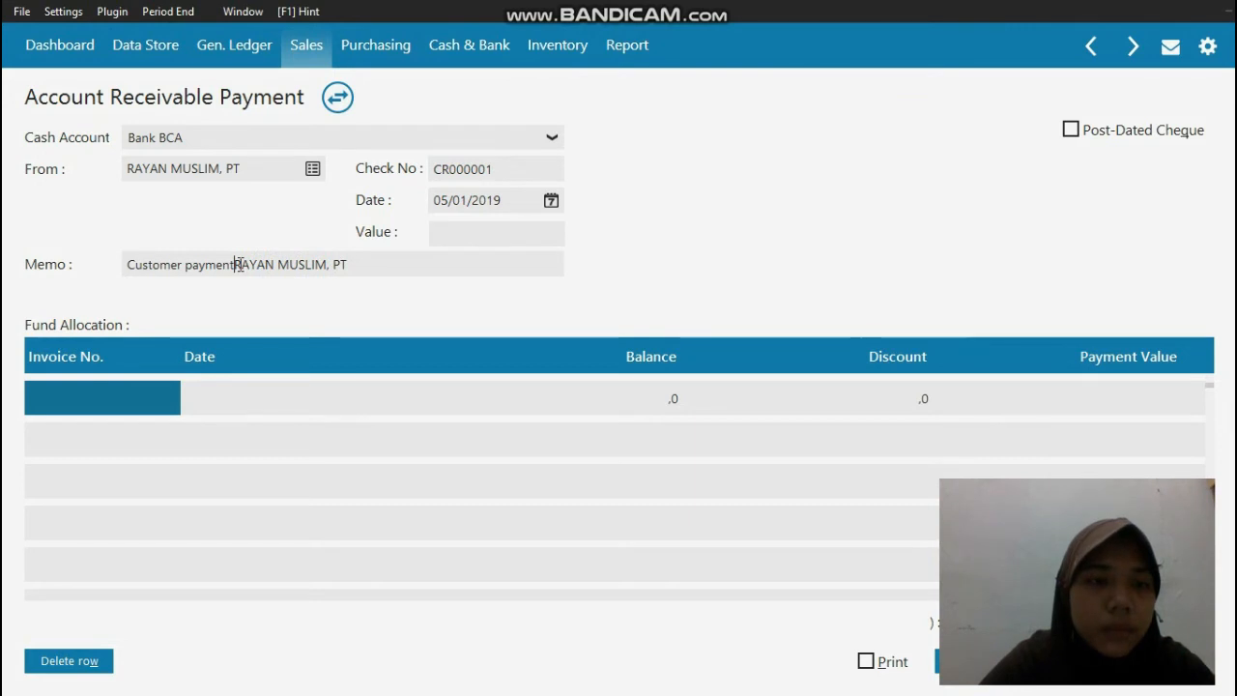
{"action": "key", "text": "BackSpace"}
{"action": "type", "text": "Pelunas"}
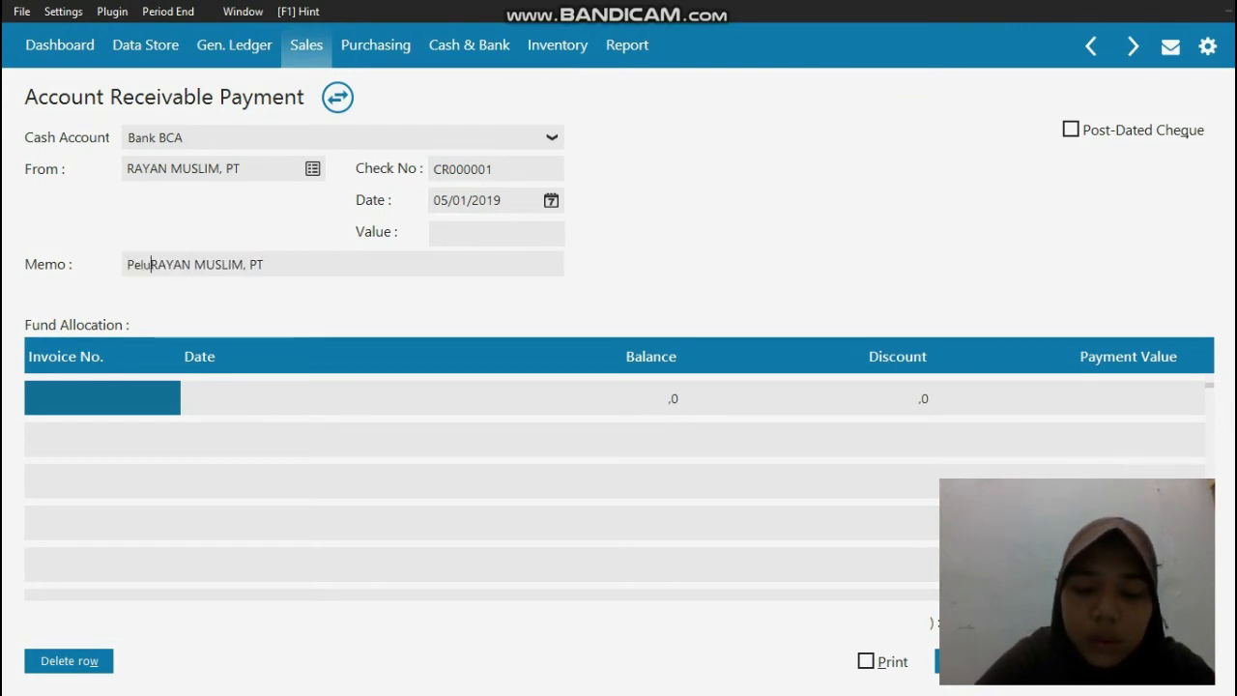
{"action": "type", "text": "an Faktur"}
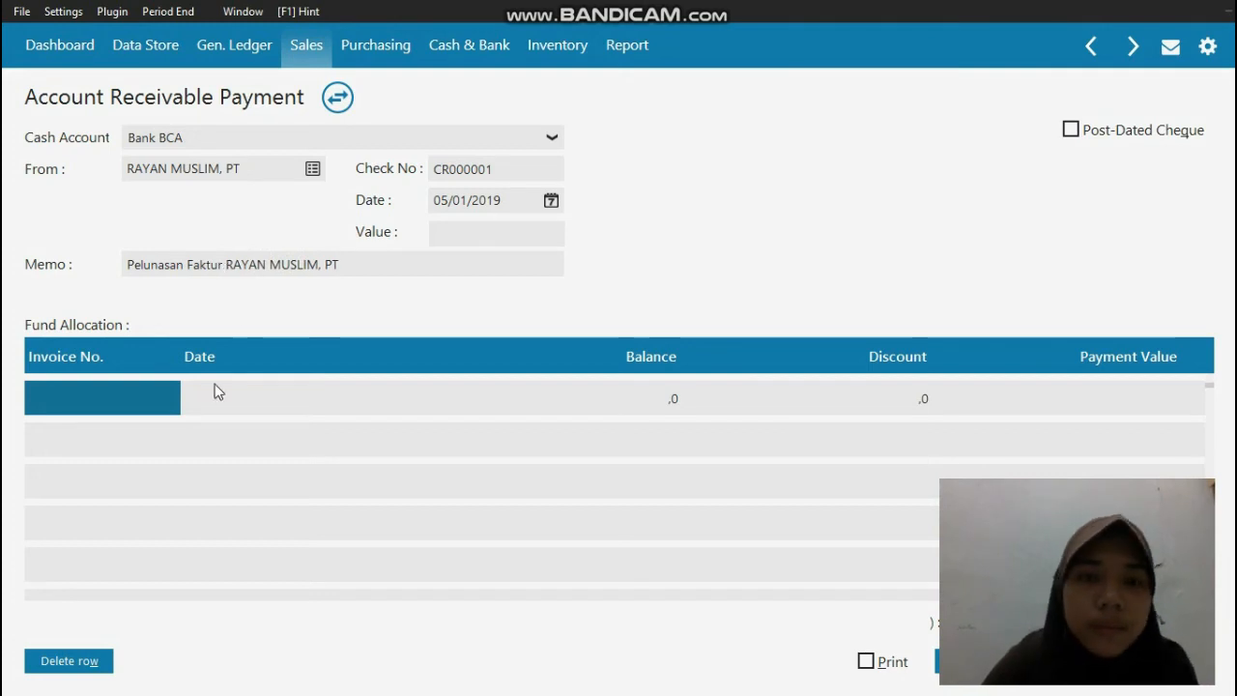
Step: Allocate the payment to invoices INV-01 and INV-02 in the fund allocation table
{"action": "left_click", "coordinate": [115, 402]}
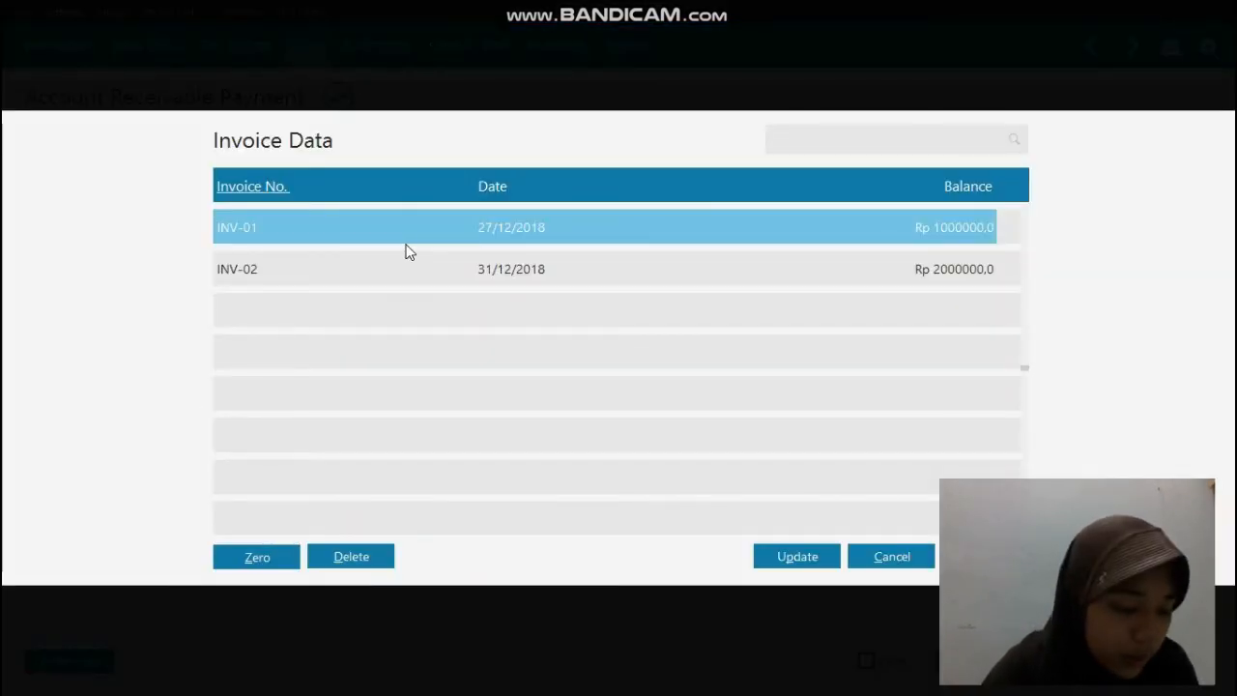
{"action": "double_click", "coordinate": [493, 235]}
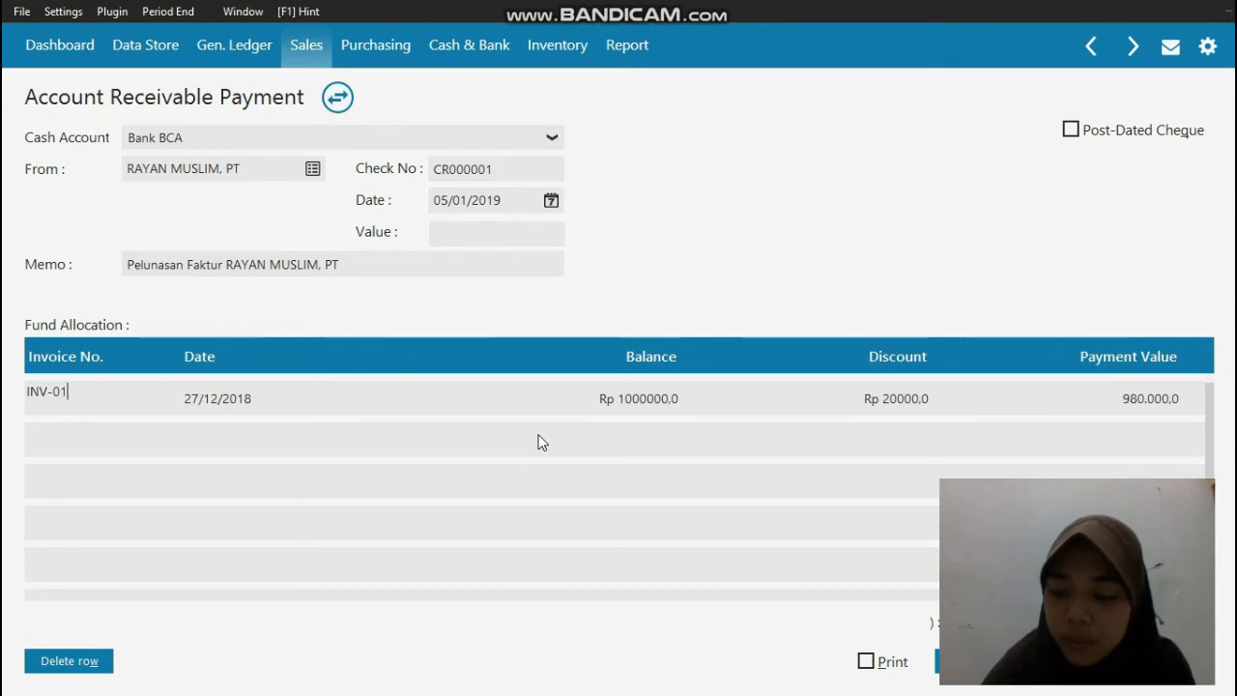
{"action": "key", "text": "Return"}
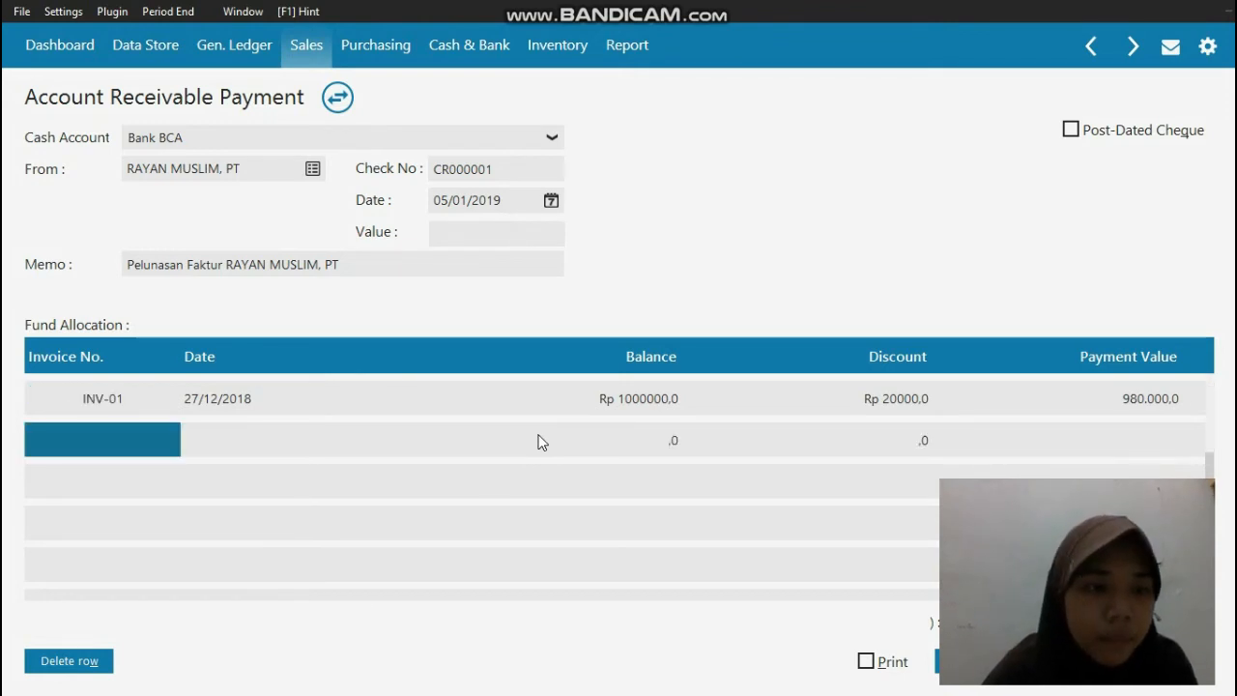
{"action": "double_click", "coordinate": [124, 437]}
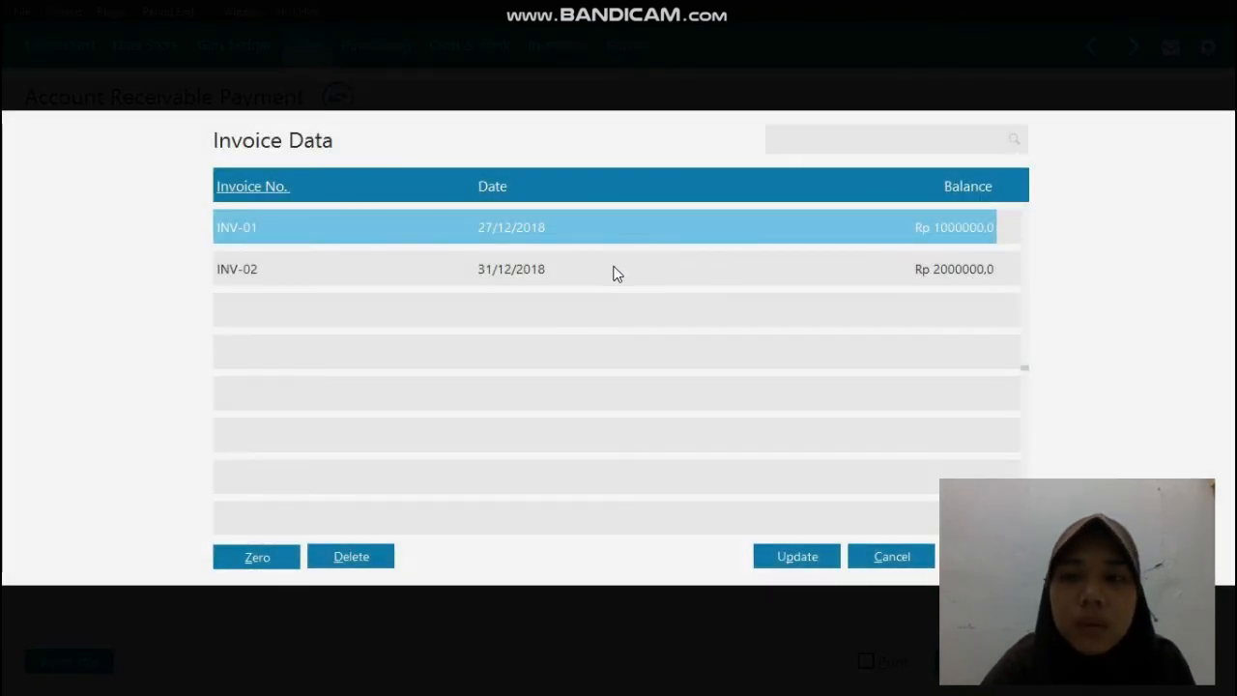
{"action": "double_click", "coordinate": [615, 270]}
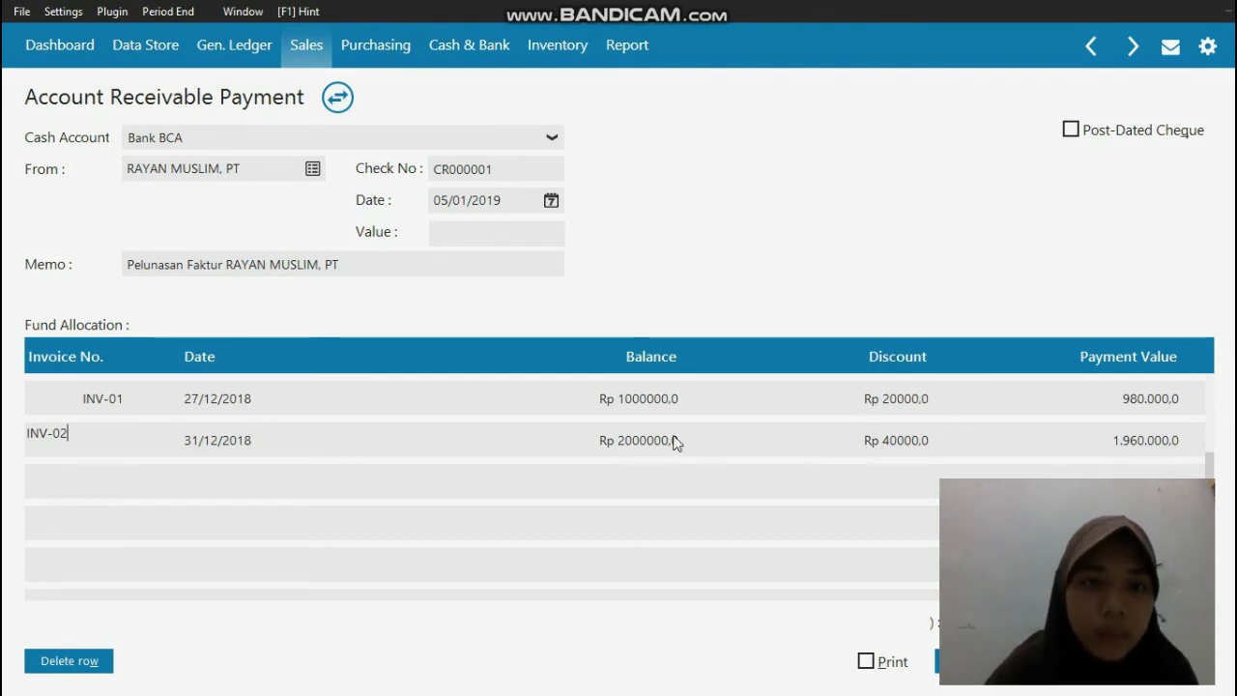
Step: Fill the payment's value with the allocated total of Rp 2940000, save the transaction and close the customer payment windows
{"action": "left_click", "coordinate": [509, 232]}
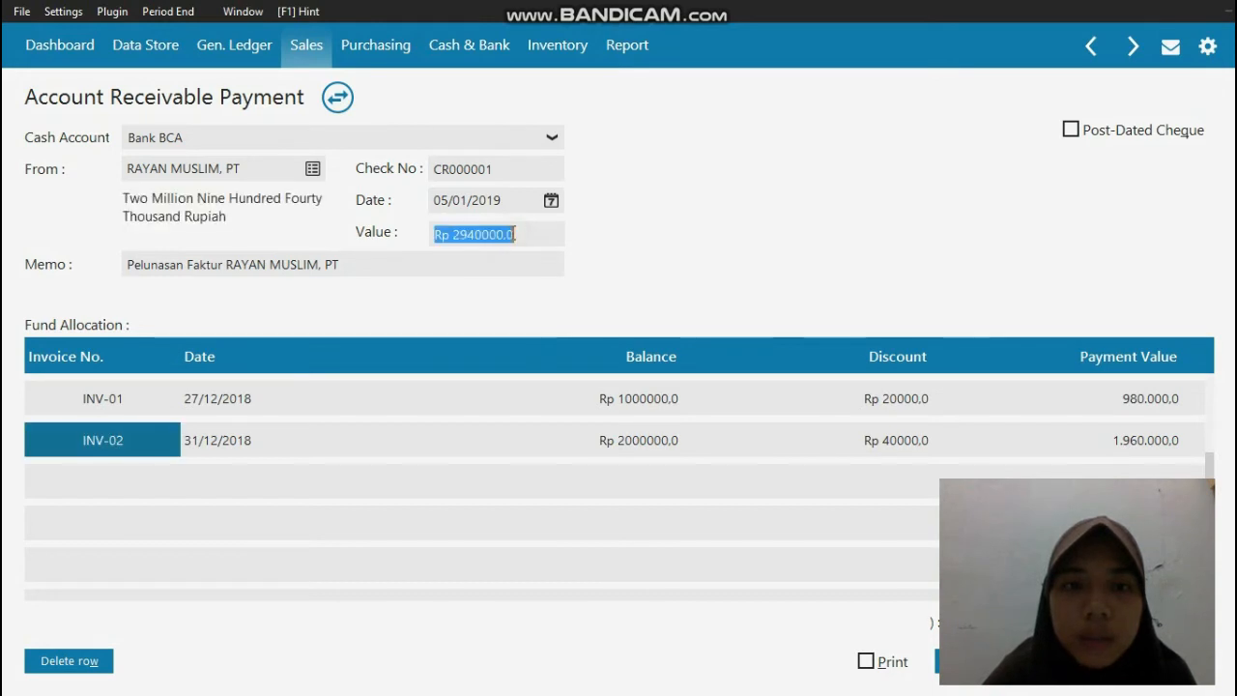
{"action": "left_click", "coordinate": [521, 234]}
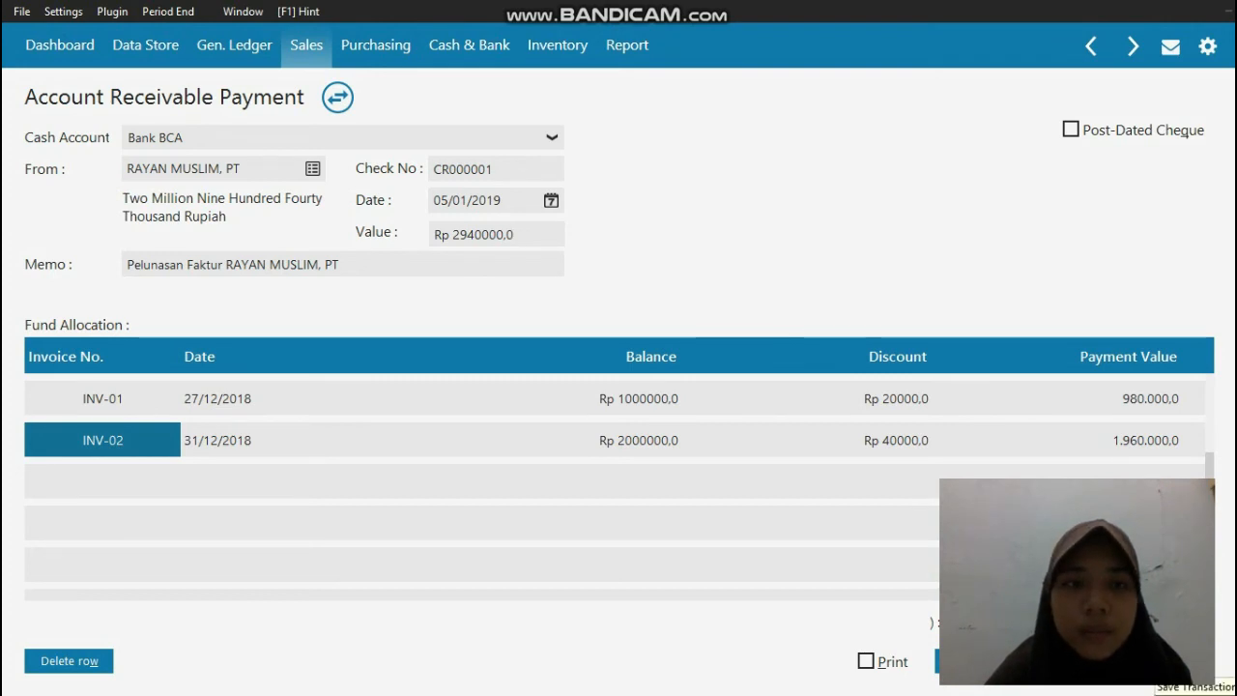
{"action": "left_click", "coordinate": [1157, 663]}
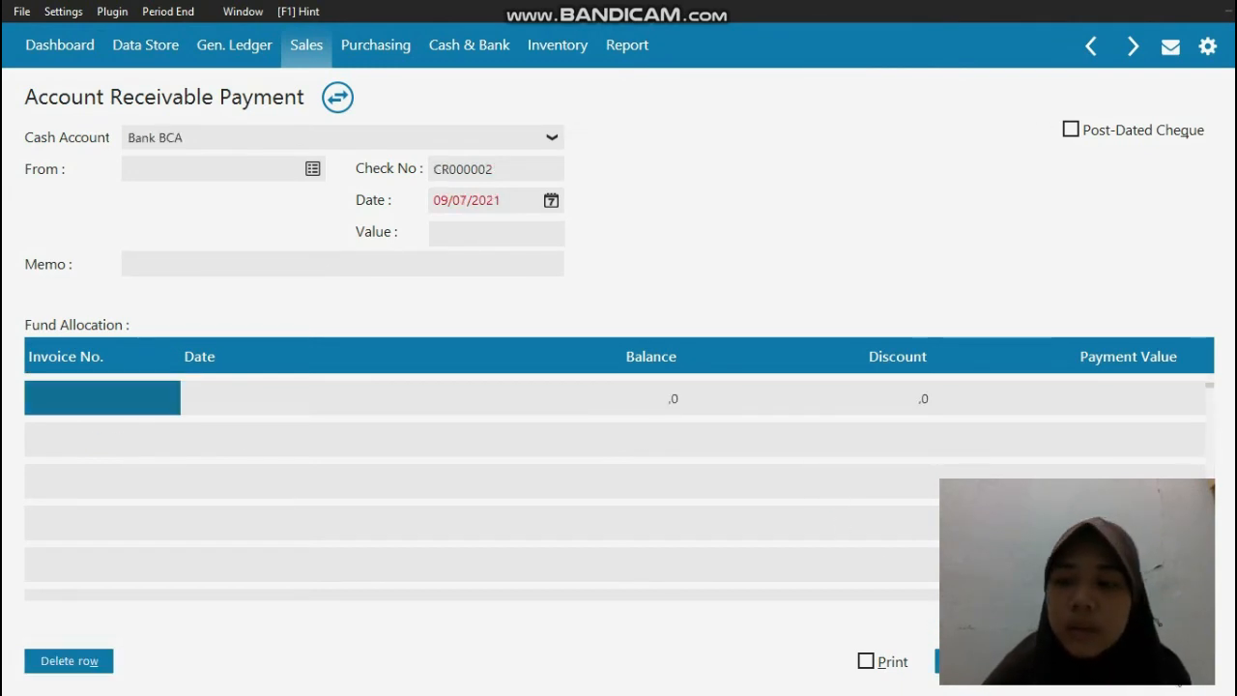
{"action": "key", "text": "Escape"}
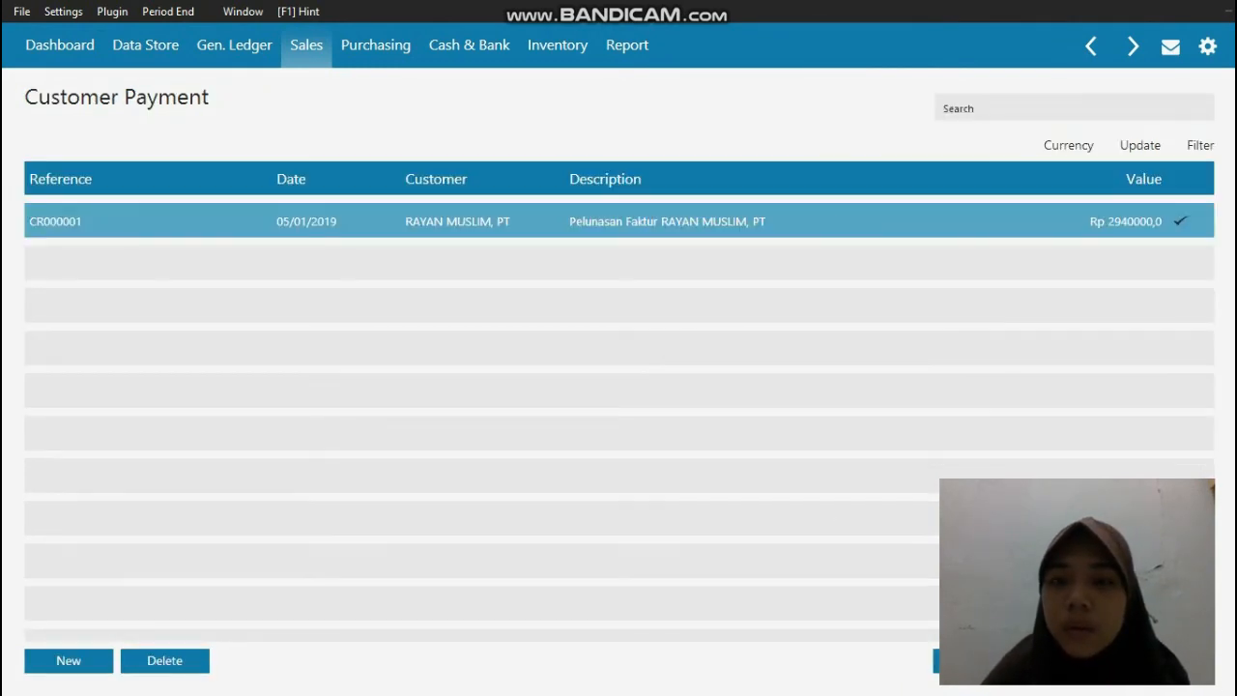
{"action": "key", "text": "Escape"}
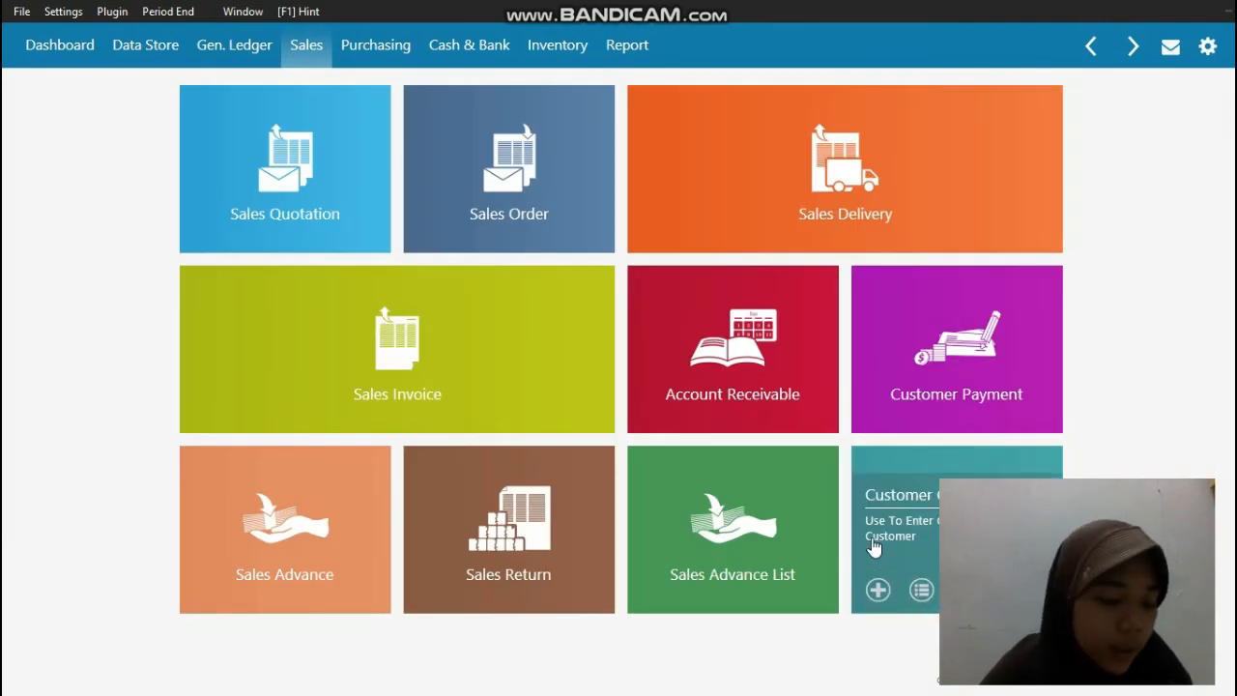
Step: Switch to the PDF reader and examine transaction document No. 4 (Pembayaran hutang) for the MUTIARA MUSLIM, PT debt payment
{"action": "left_click", "coordinate": [3, 682]}
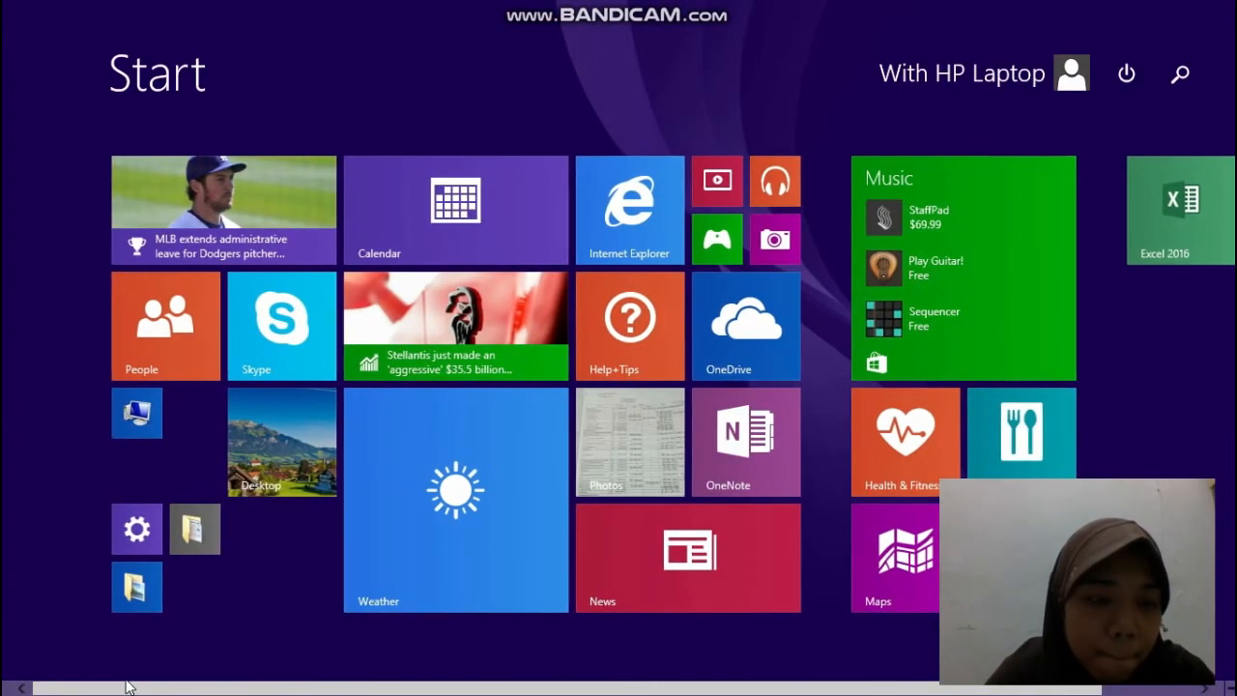
{"action": "left_click", "coordinate": [12, 679]}
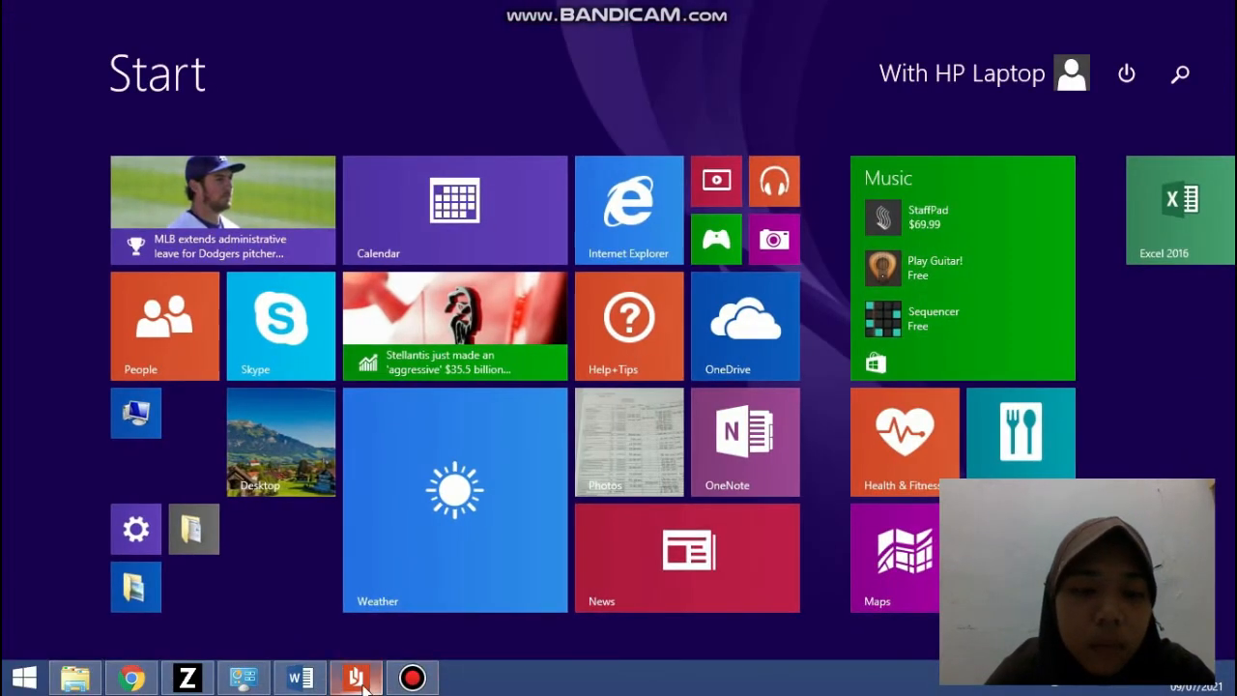
{"action": "left_click", "coordinate": [357, 680]}
{"action": "scroll", "coordinate": [554, 248], "scroll_direction": "down", "scroll_amount": 5}
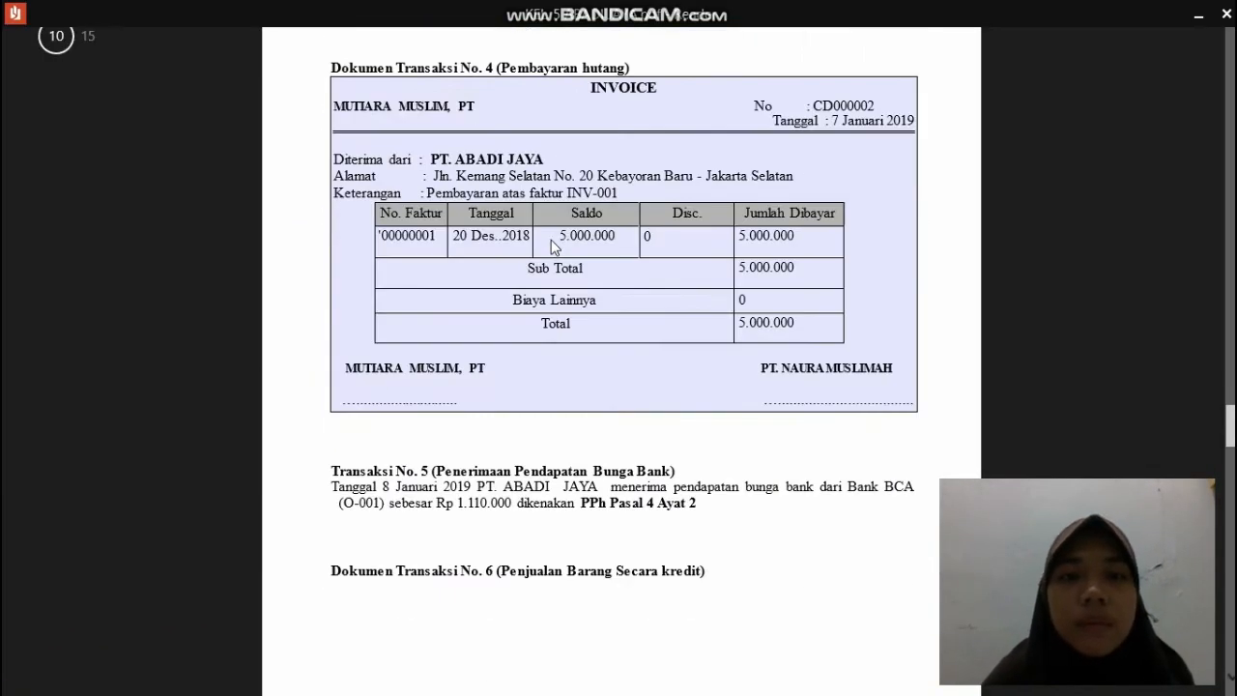
{"action": "scroll", "coordinate": [551, 247], "scroll_direction": "up", "scroll_amount": 2}
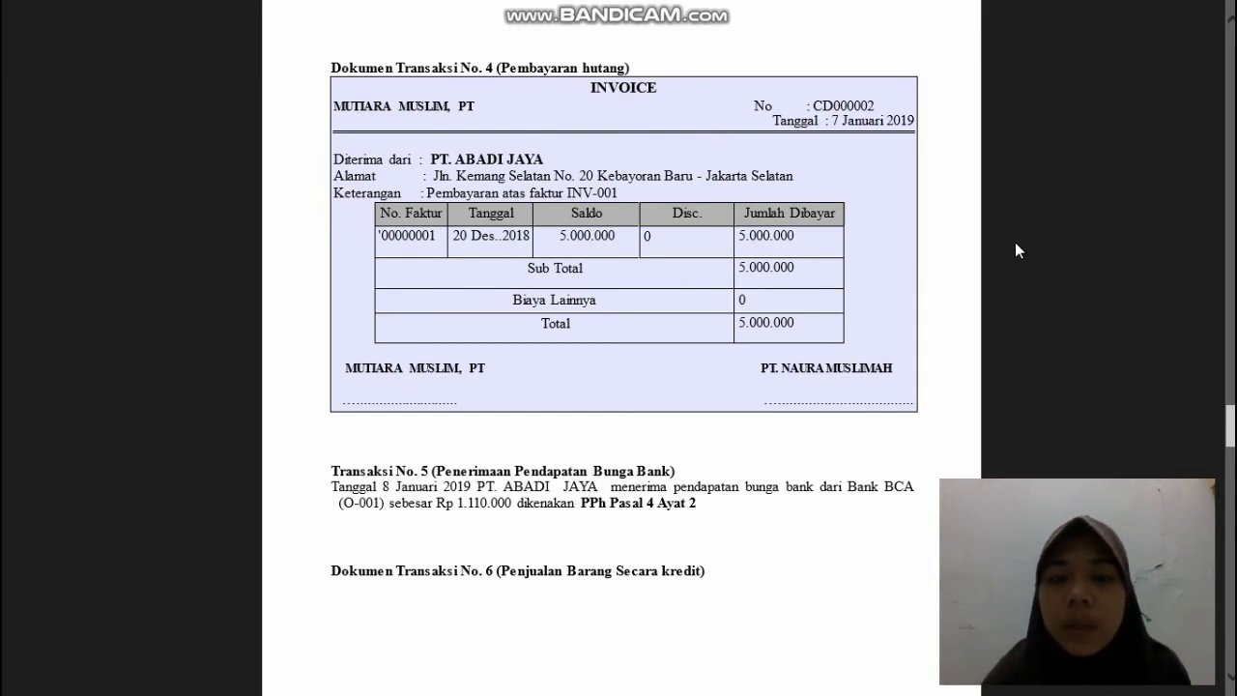
{"action": "mouse_move", "coordinate": [1207, 19]}
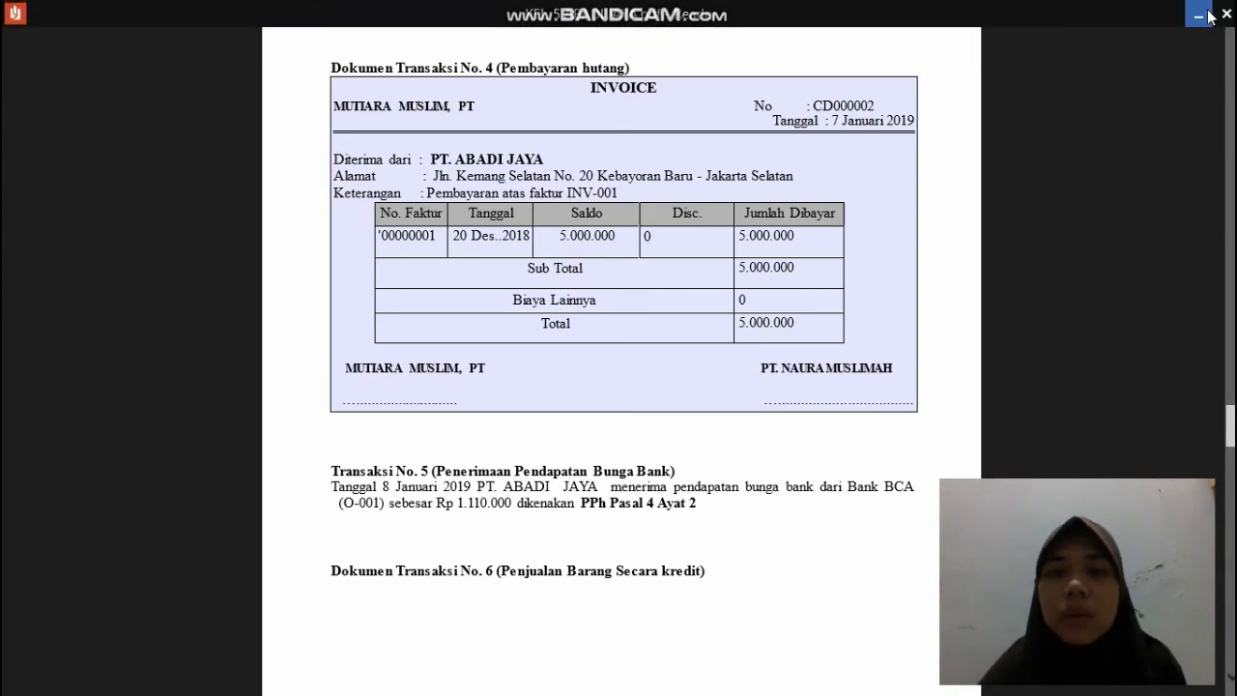
{"action": "left_click", "coordinate": [1207, 16]}
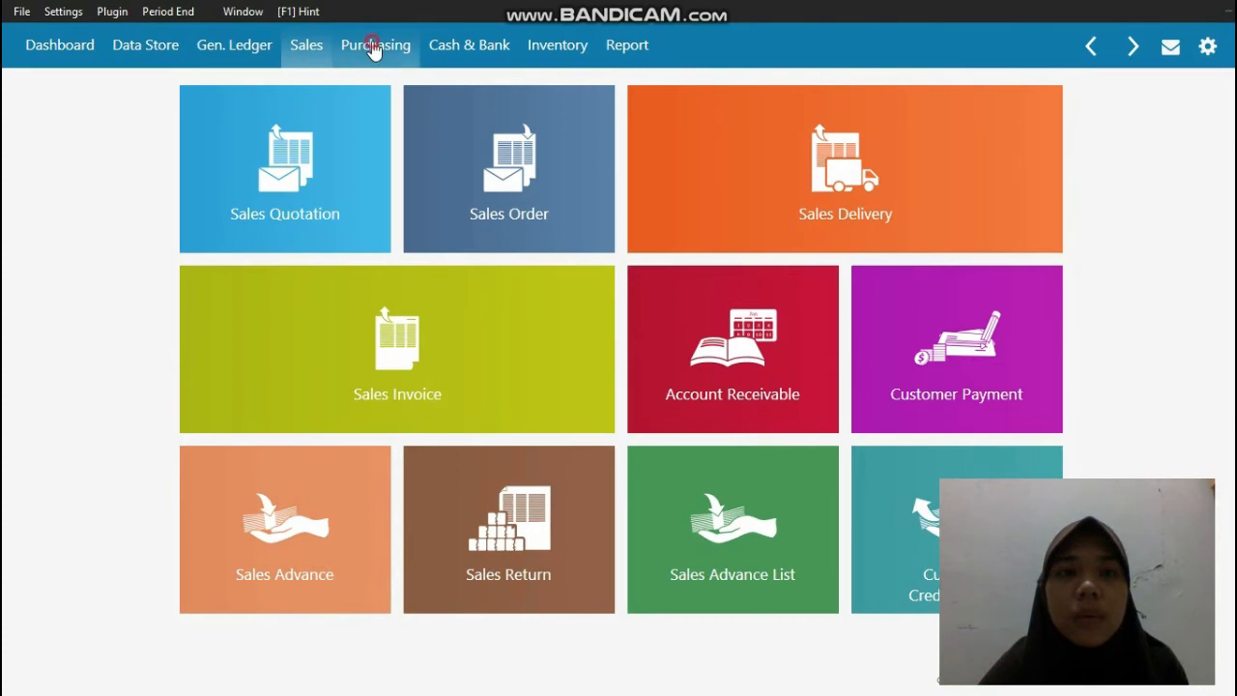
Step: Create a new accounts payable payment in the Purchasing module with MUTIARA MUSLIM, PT as the recipient
{"action": "left_click", "coordinate": [374, 49]}
{"action": "mouse_move", "coordinate": [970, 373]}
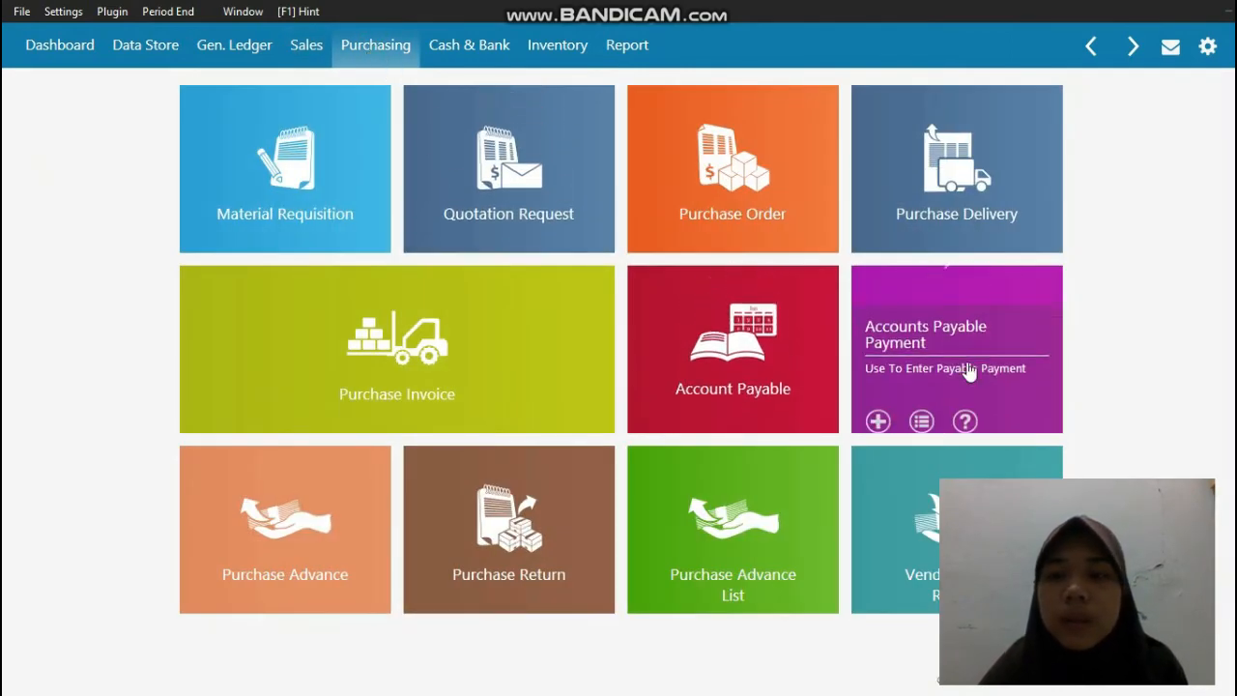
{"action": "left_click", "coordinate": [934, 323]}
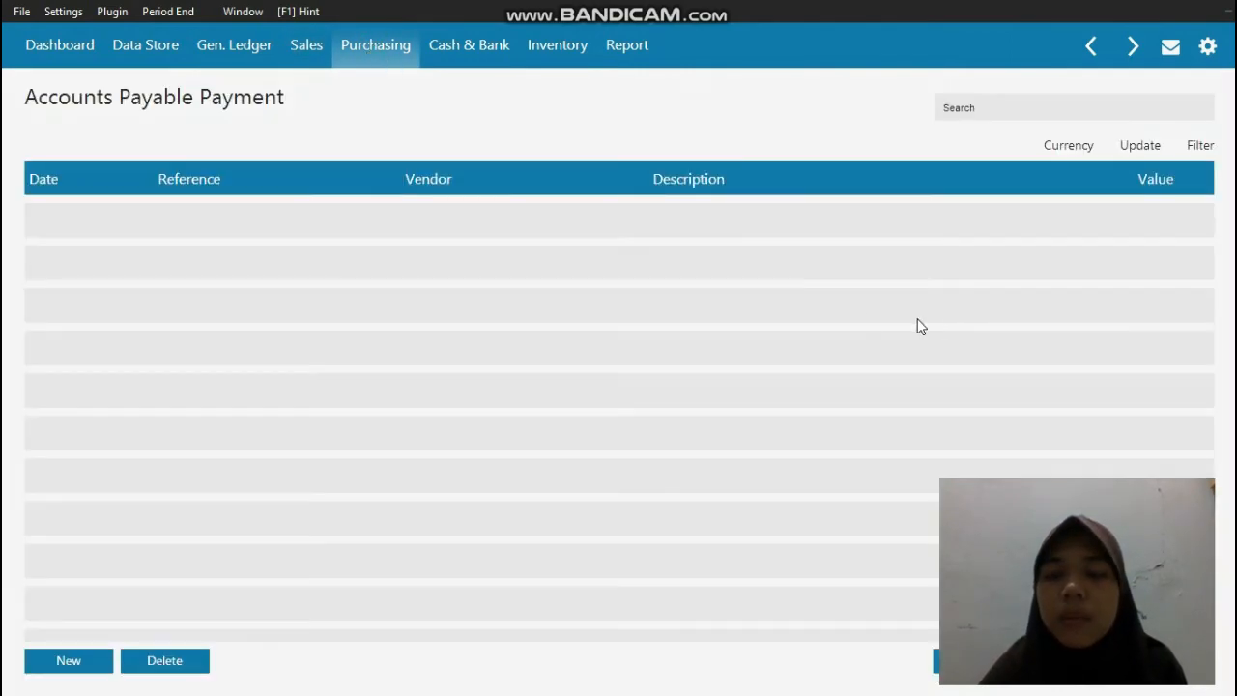
{"action": "left_click", "coordinate": [64, 666]}
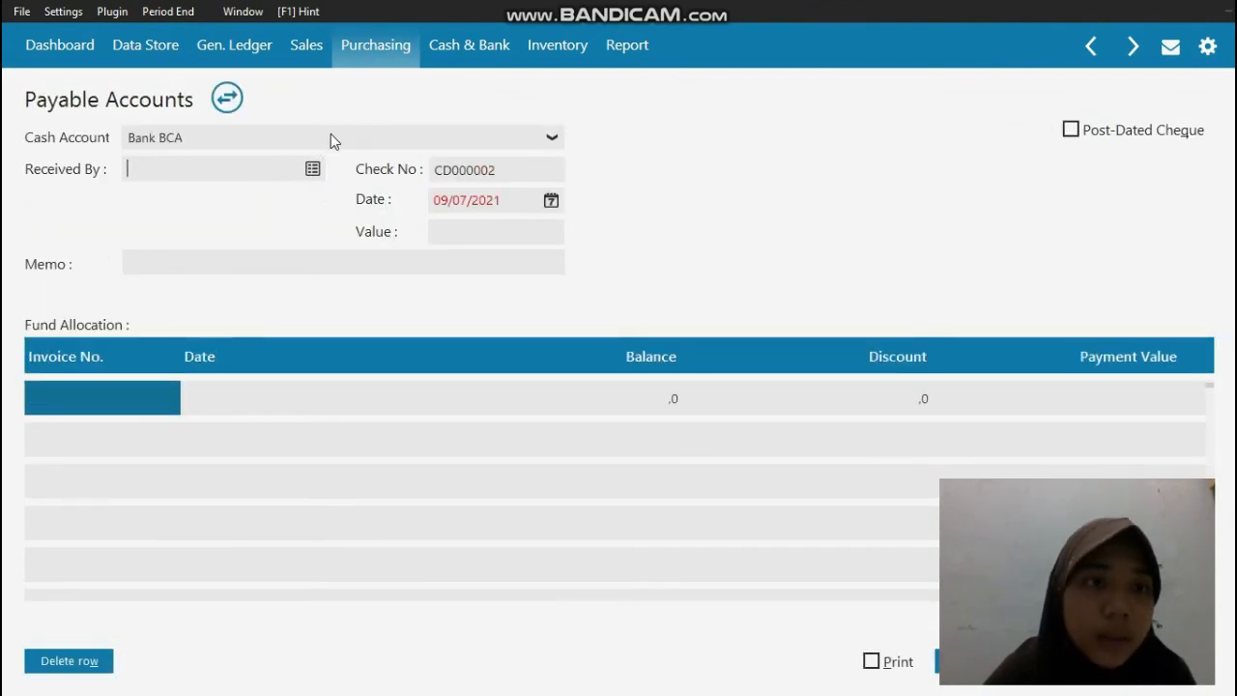
{"action": "left_click", "coordinate": [310, 169]}
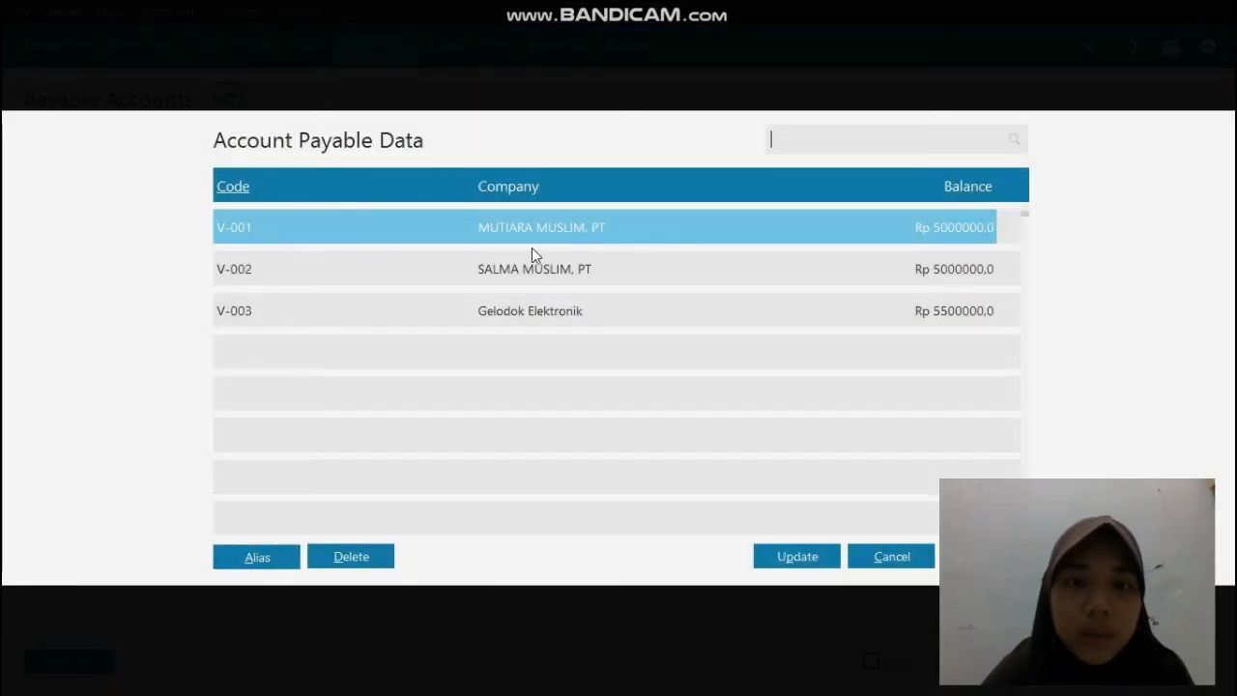
{"action": "double_click", "coordinate": [541, 230]}
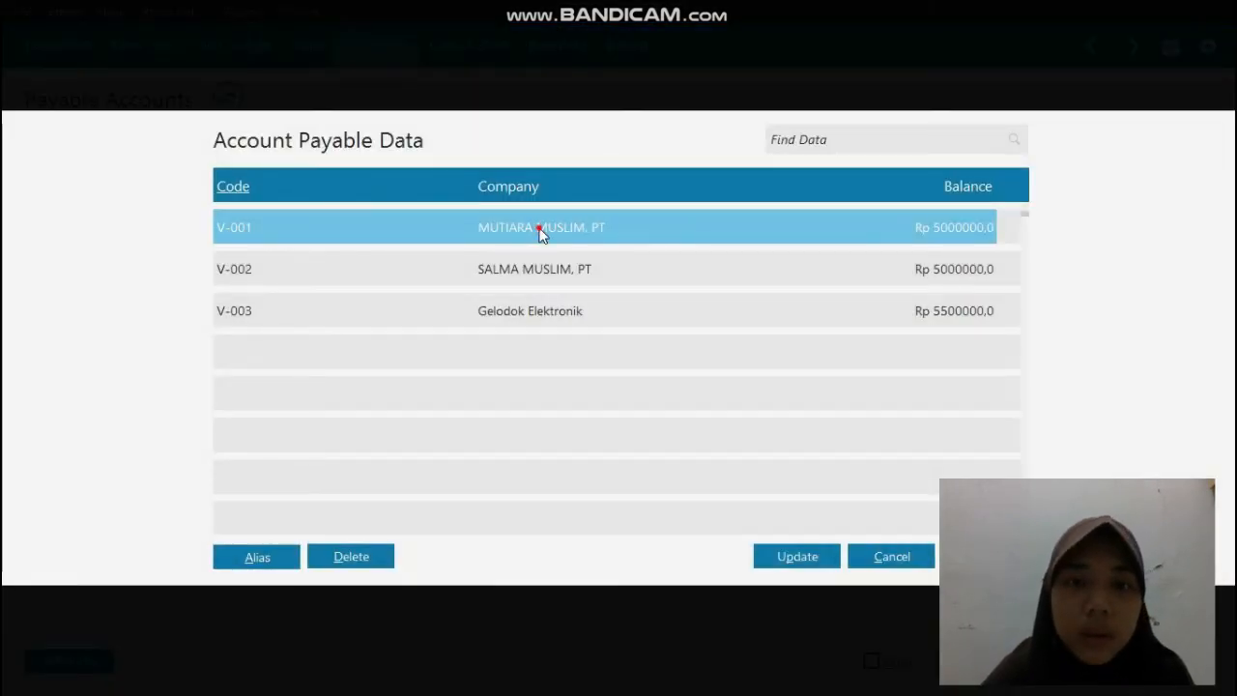
Step: Set the payable payment's date to 07/01/2019
{"action": "left_click", "coordinate": [509, 199]}
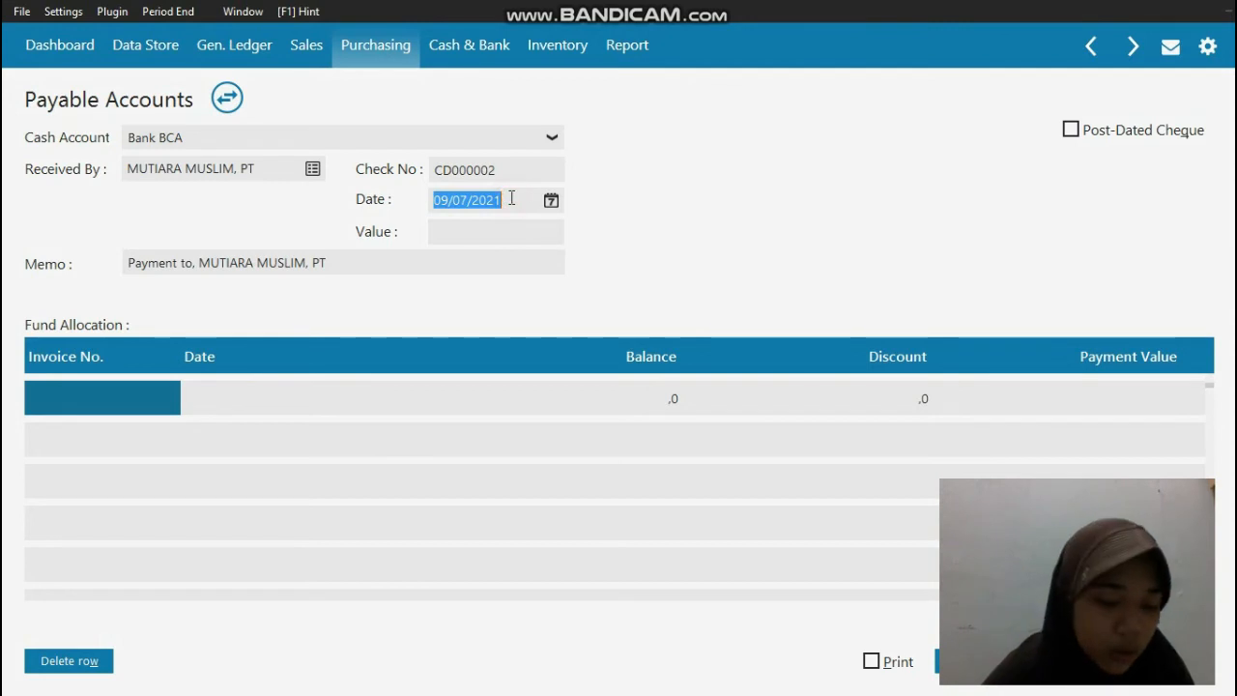
{"action": "type", "text": "07/01/"}
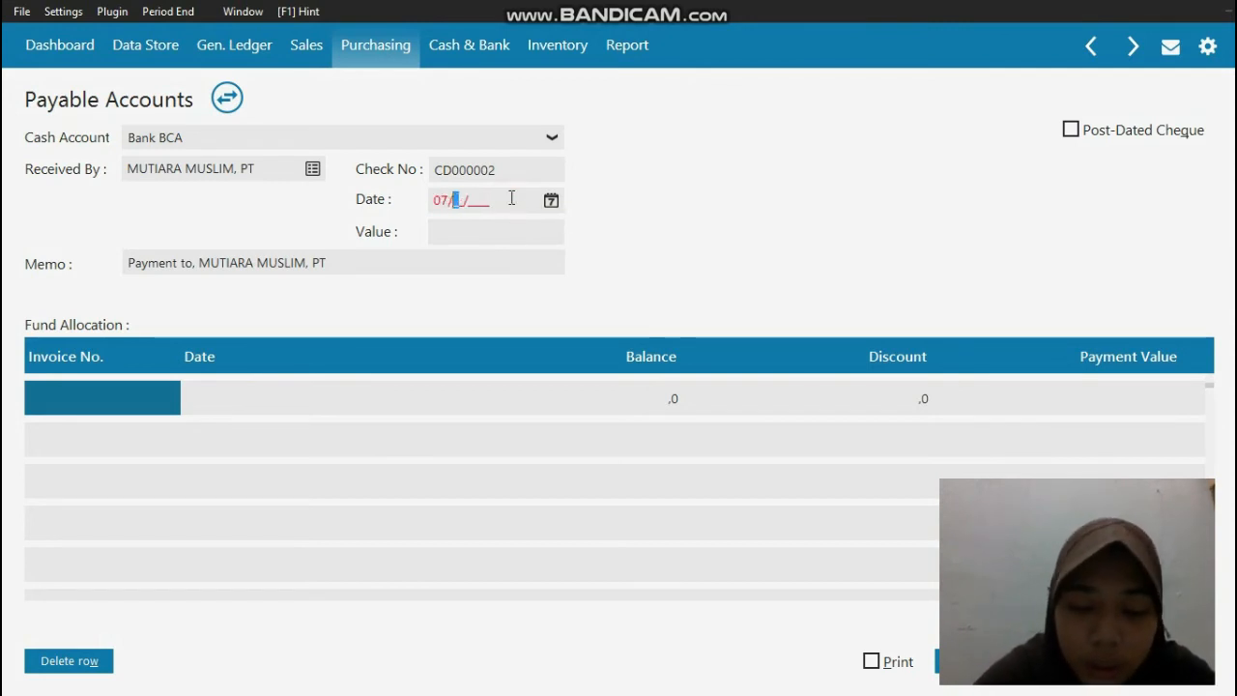
{"action": "type", "text": "2019"}
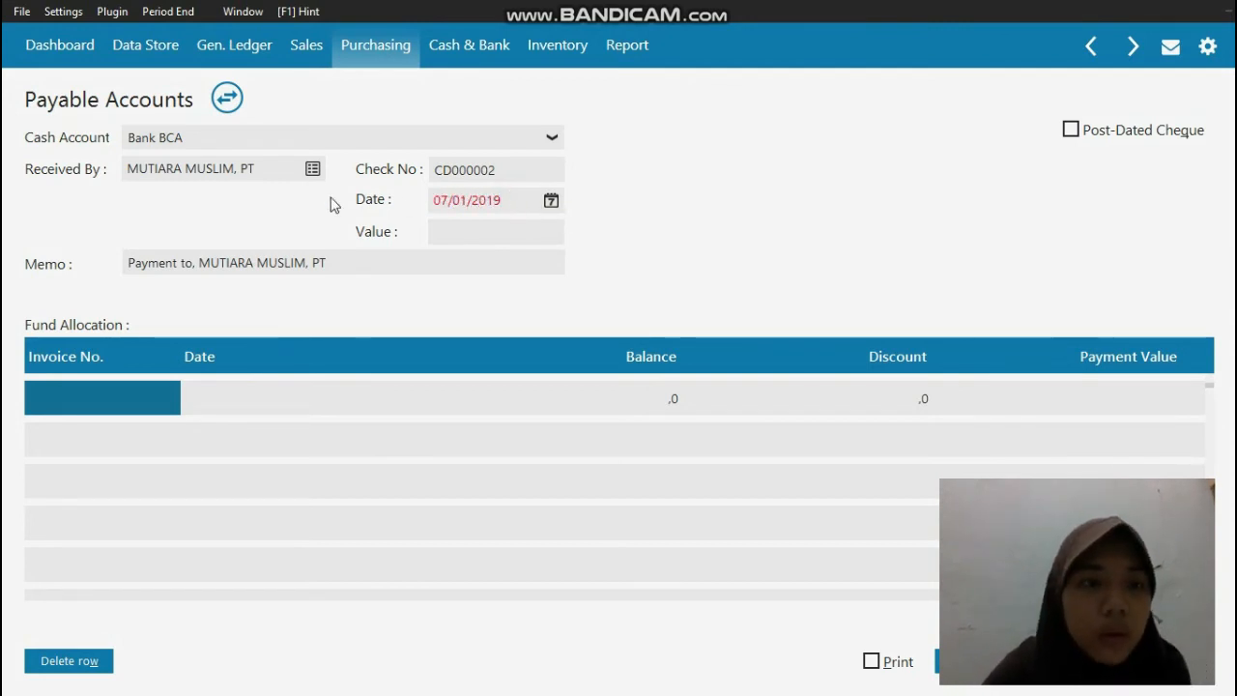
Step: Change the payable payment's memo to Pembayaran Utang MUTIARA MUSLIM, PT
{"action": "left_click", "coordinate": [209, 262]}
{"action": "left_click_drag", "start_coordinate": [204, 262], "coordinate": [113, 273]}
{"action": "key", "text": "BackSpace"}
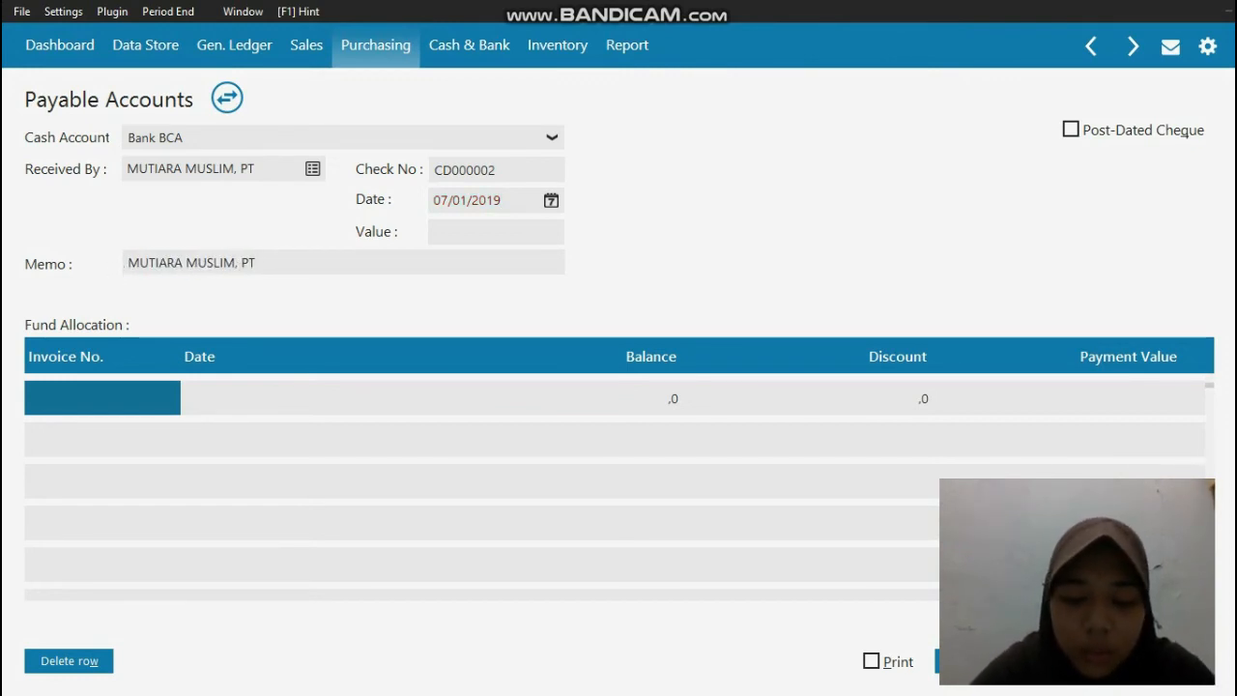
{"action": "type", "text": "Pembayran"}
{"action": "key", "text": "BackSpace"}
{"action": "key", "text": "BackSpace"}
{"action": "key", "text": "BackSpace"}
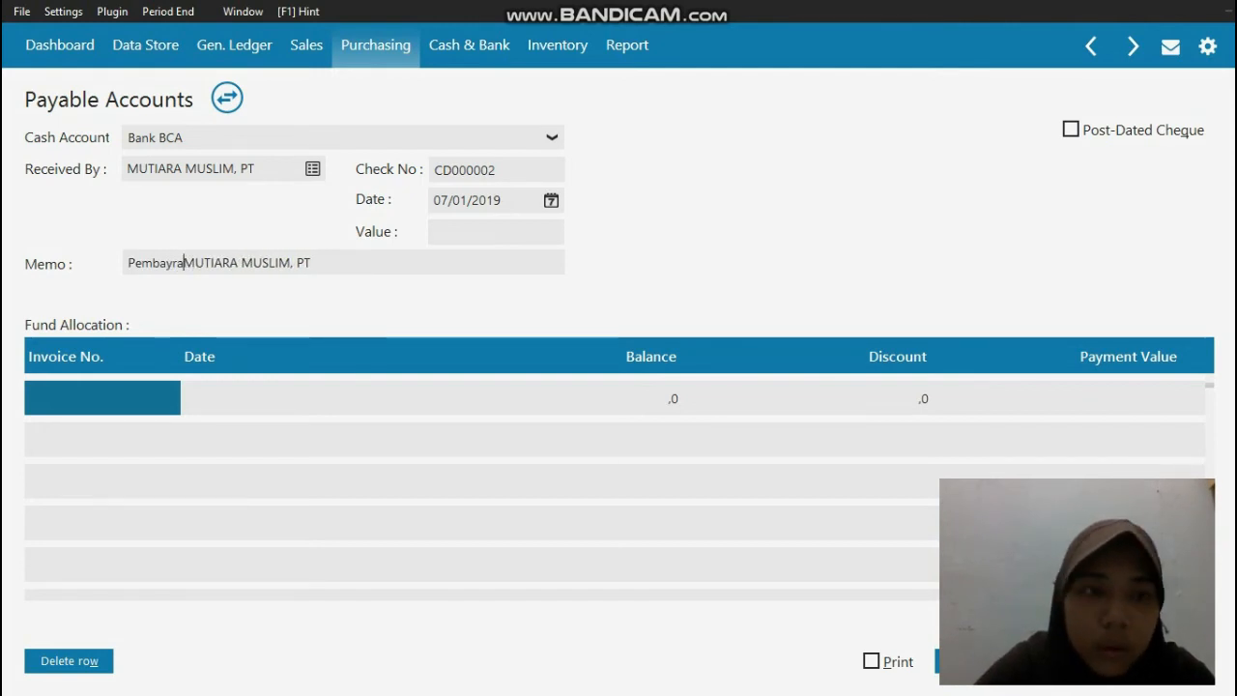
{"action": "type", "text": "ay"}
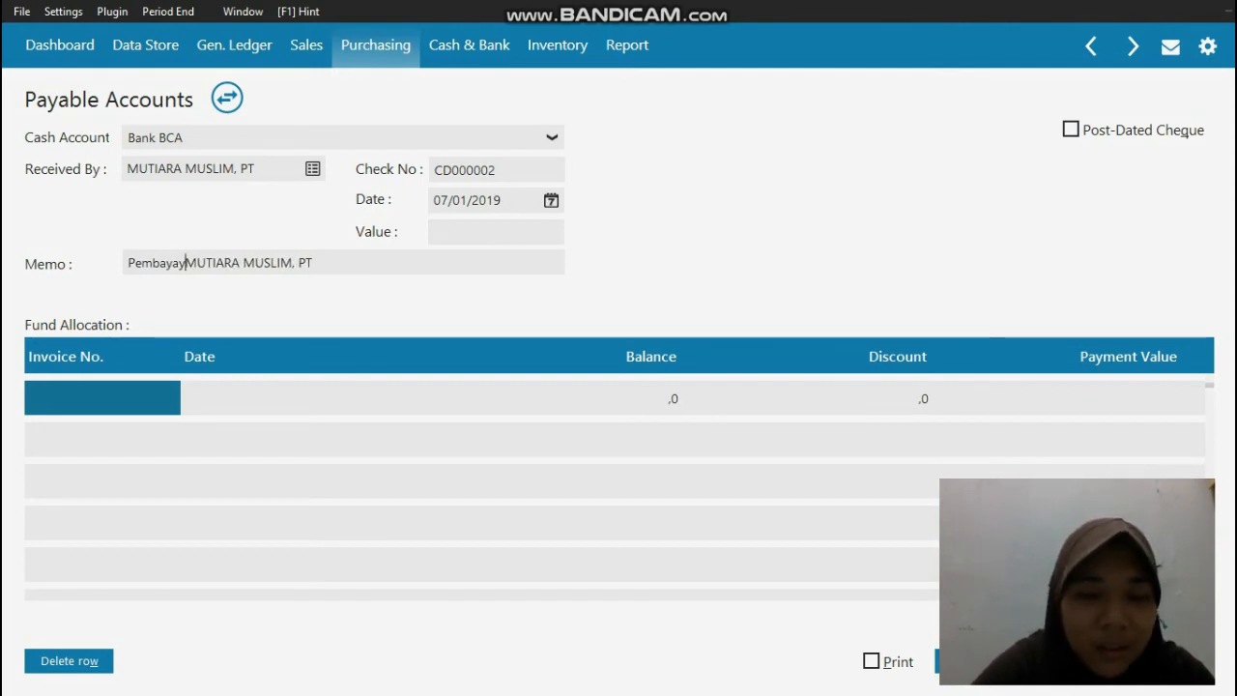
{"action": "key", "text": "BackSpace"}
{"action": "type", "text": "ran Utang"}
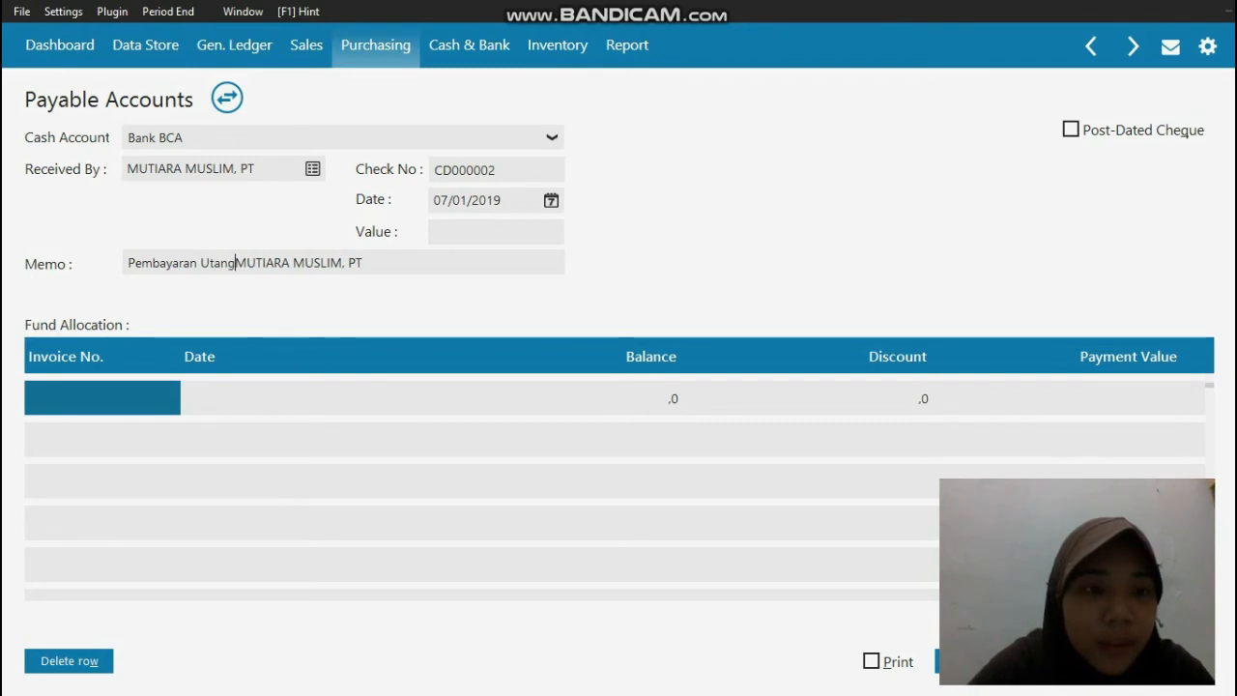
Step: Allocate the payable payment to invoice INV-01 in the fund allocation table
{"action": "left_click", "coordinate": [78, 400]}
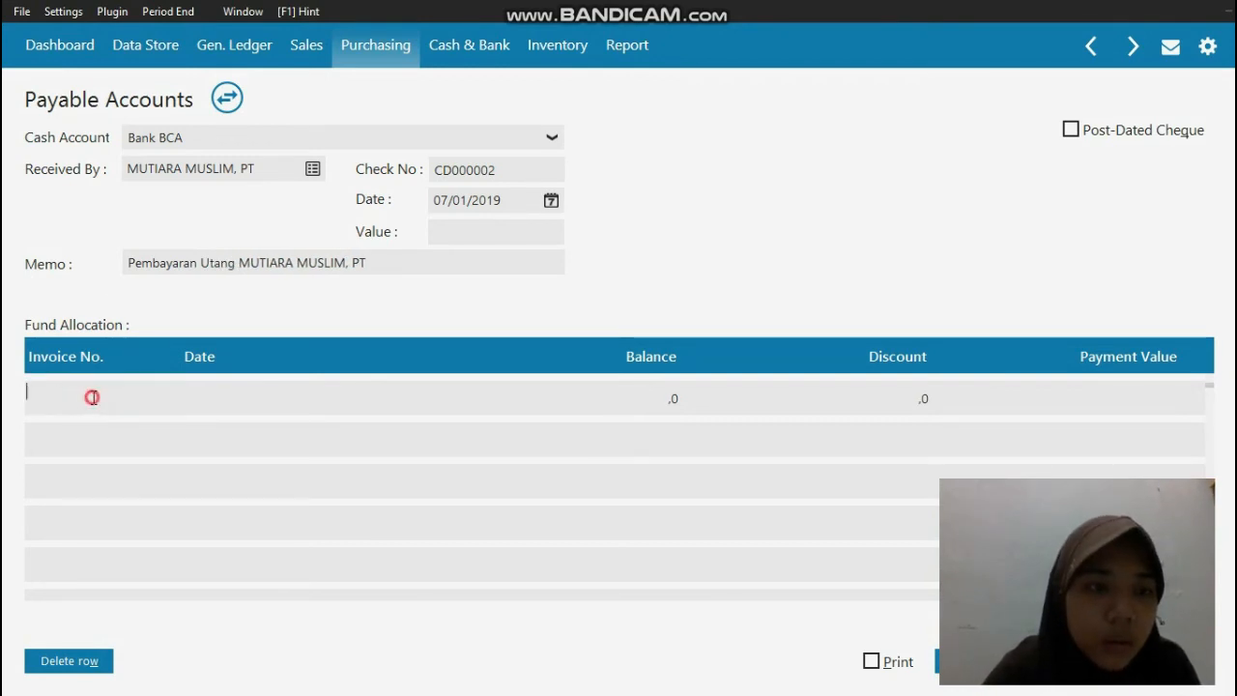
{"action": "left_click", "coordinate": [92, 397]}
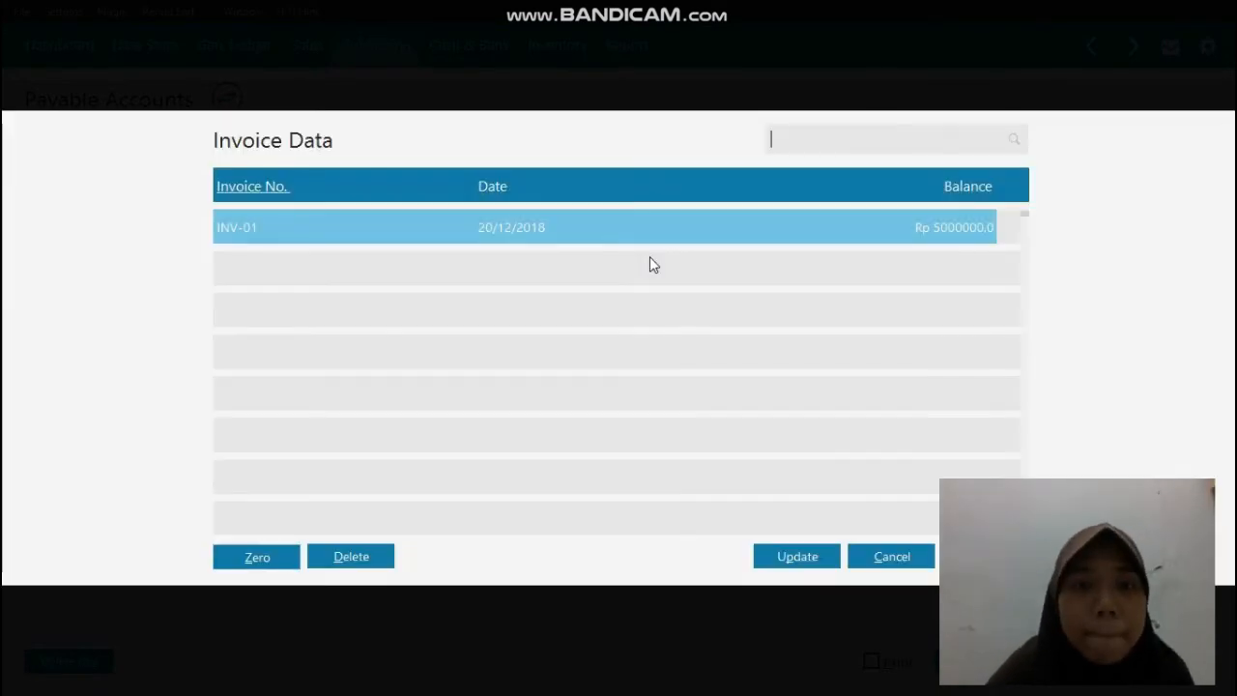
{"action": "double_click", "coordinate": [604, 227]}
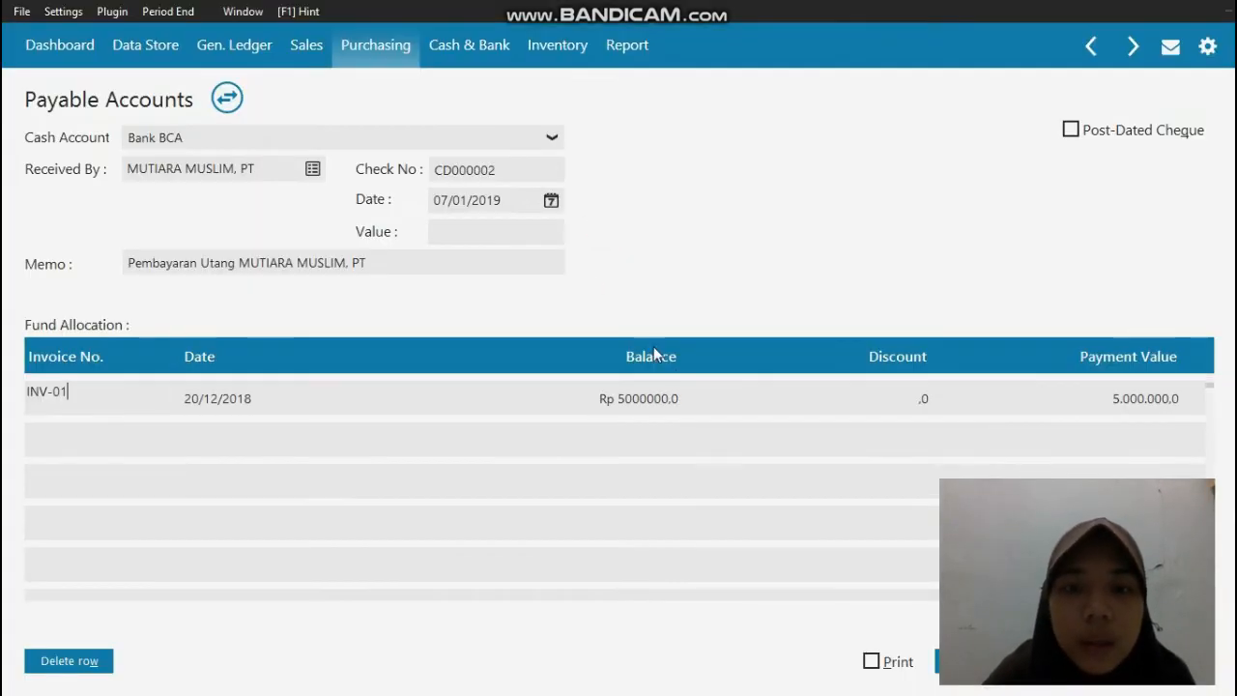
Step: Fill the payment's value with the allocated Rp 5000000, save the transaction and close the payable payment windows
{"action": "left_click", "coordinate": [498, 231]}
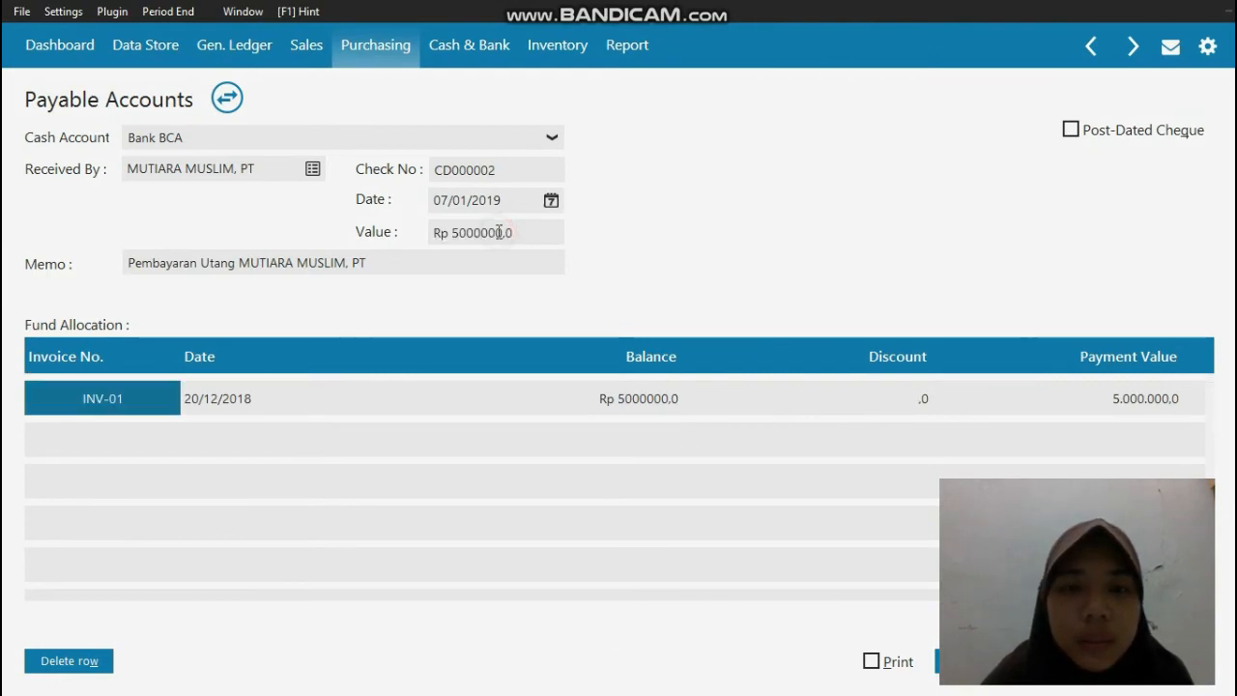
{"action": "left_click", "coordinate": [518, 235]}
{"action": "left_click", "coordinate": [523, 234]}
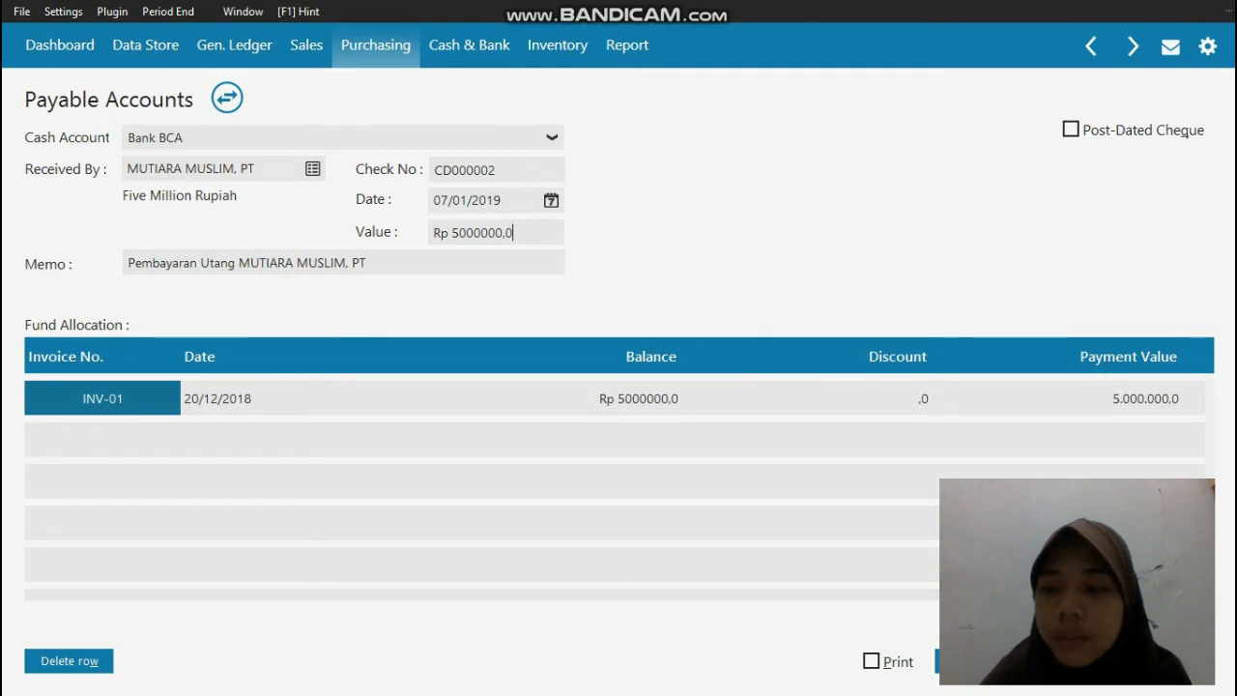
{"action": "left_click", "coordinate": [979, 661]}
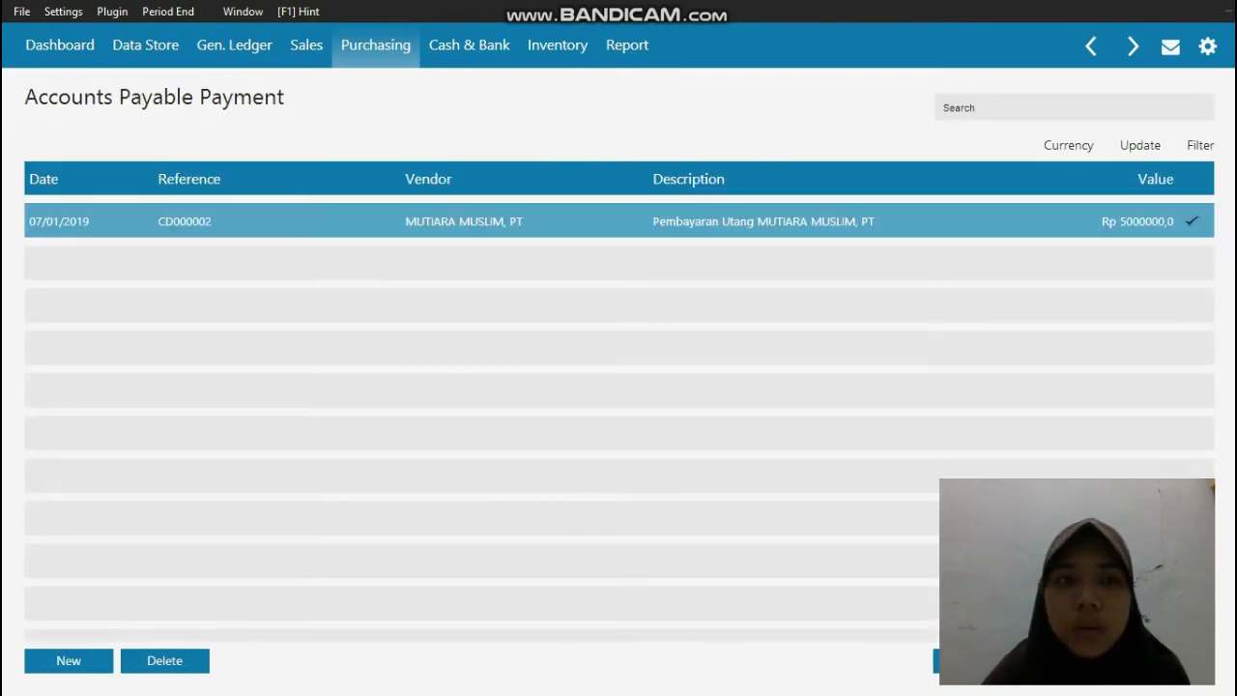
{"action": "left_click", "coordinate": [1179, 661]}
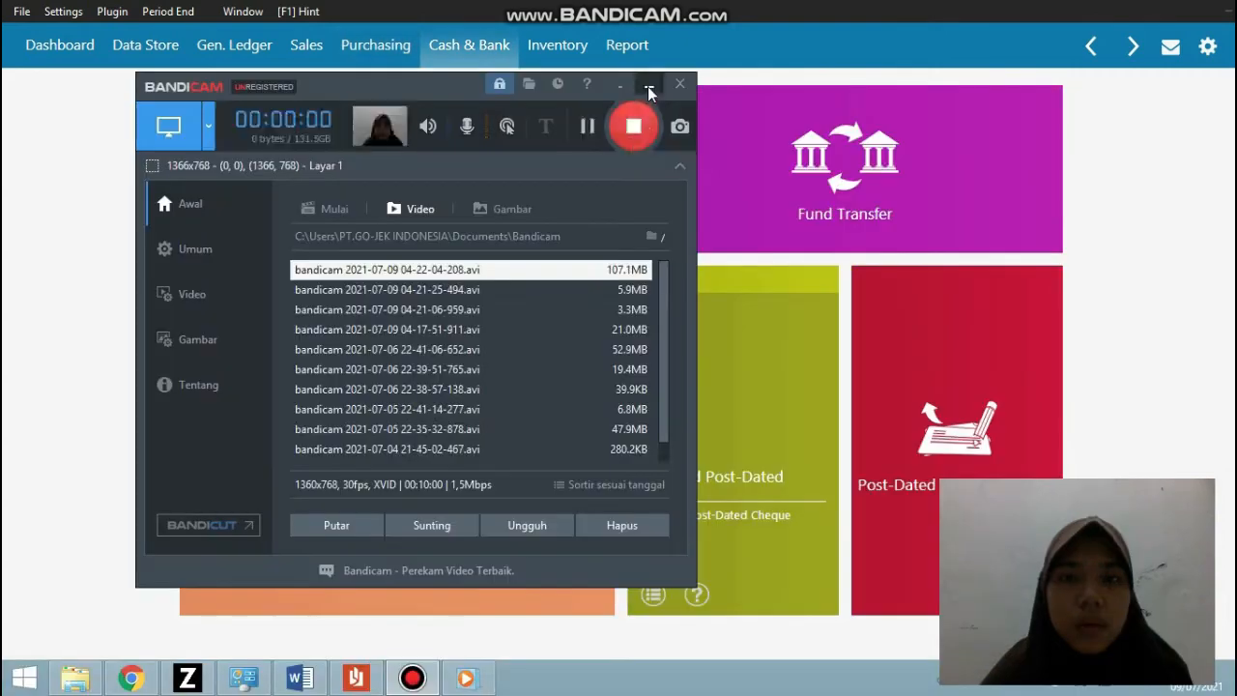
Step: Go to the Cash & Bank module and check Transaksi No. 5 on bank interest income in the PDF reader
{"action": "left_click", "coordinate": [641, 89]}
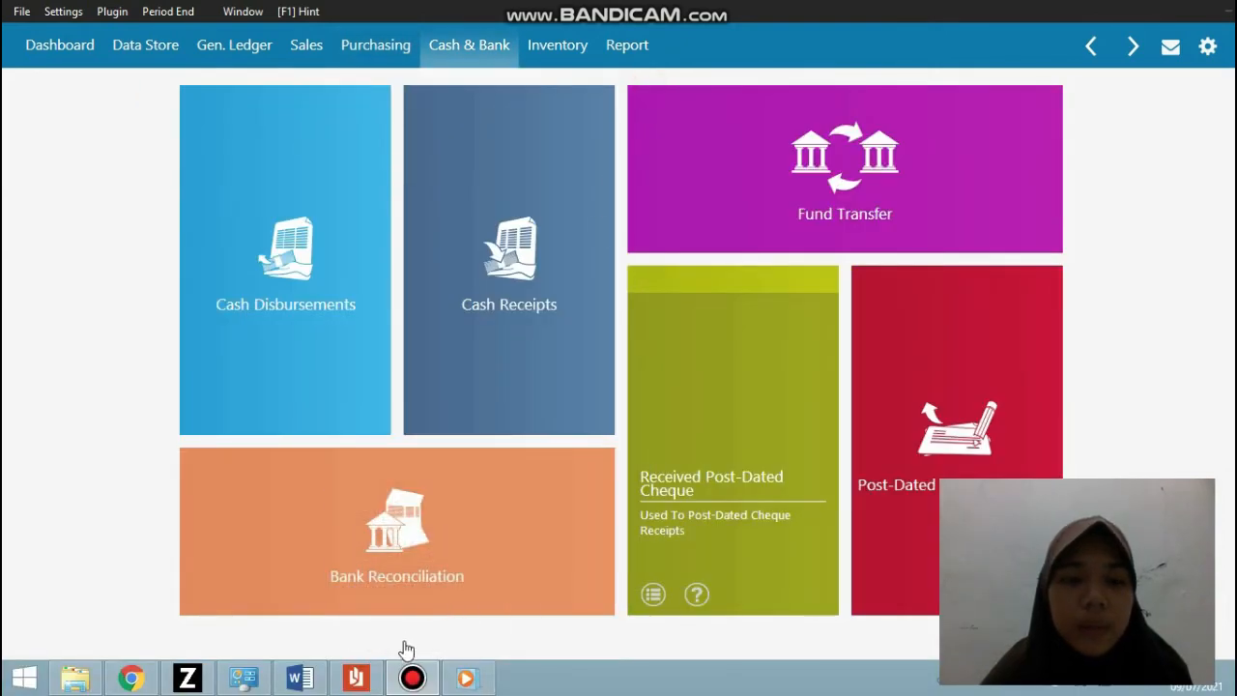
{"action": "left_click", "coordinate": [357, 678]}
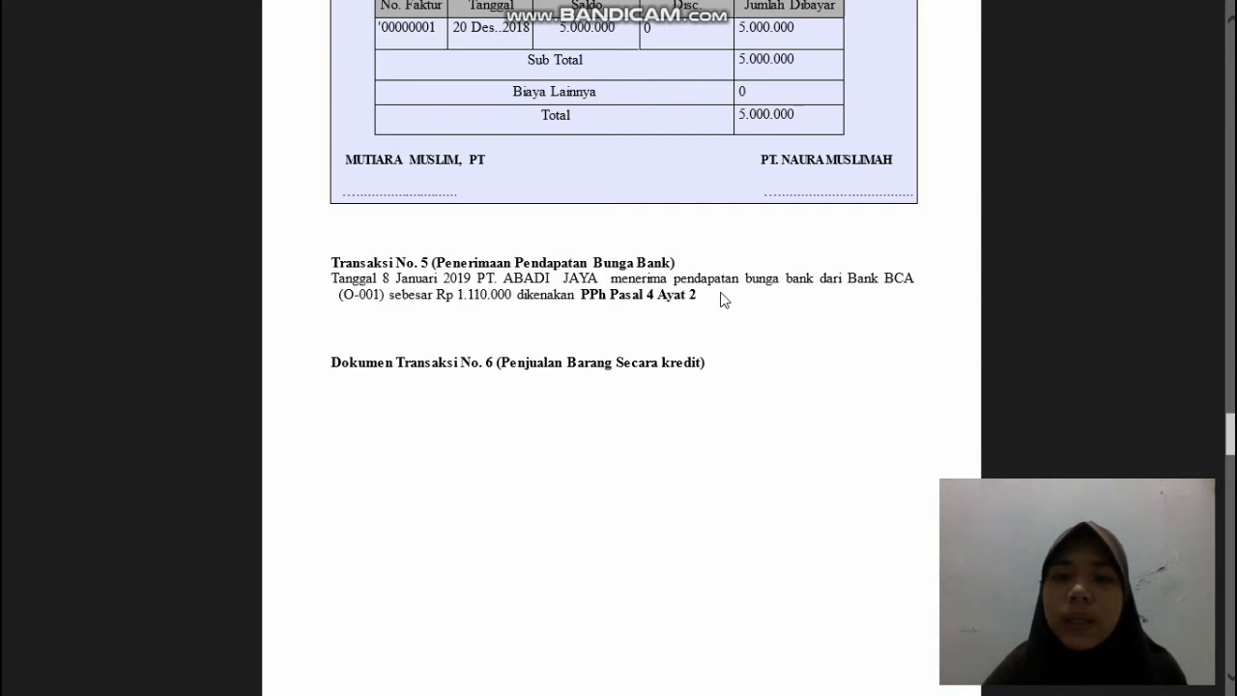
{"action": "mouse_move", "coordinate": [1218, 12]}
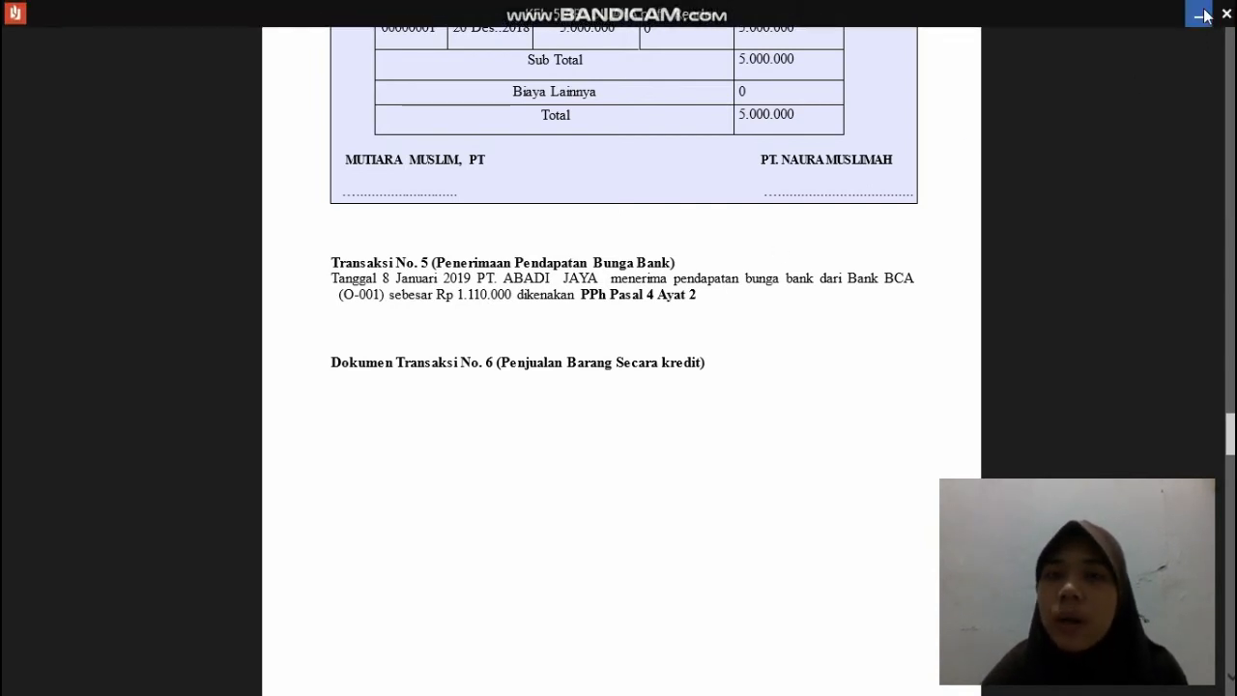
{"action": "left_click", "coordinate": [1200, 14]}
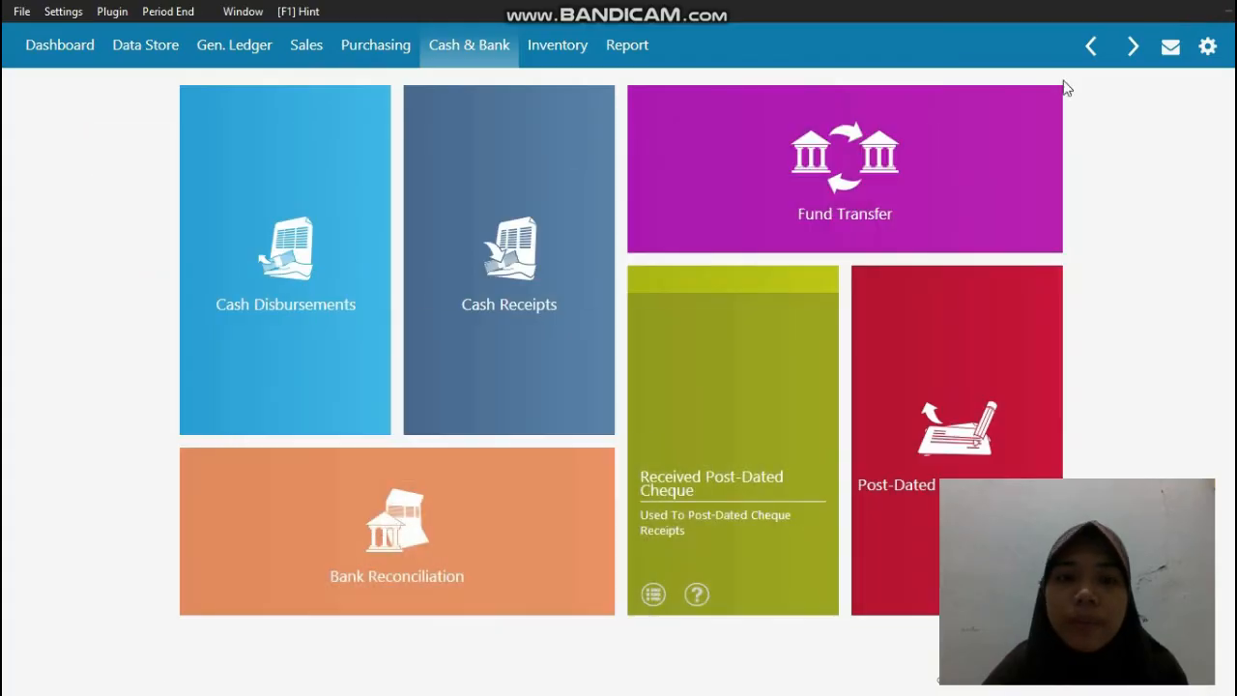
Step: Create a new cash receipt with Bank BCA (O-001) as the party it is received from
{"action": "mouse_move", "coordinate": [502, 282]}
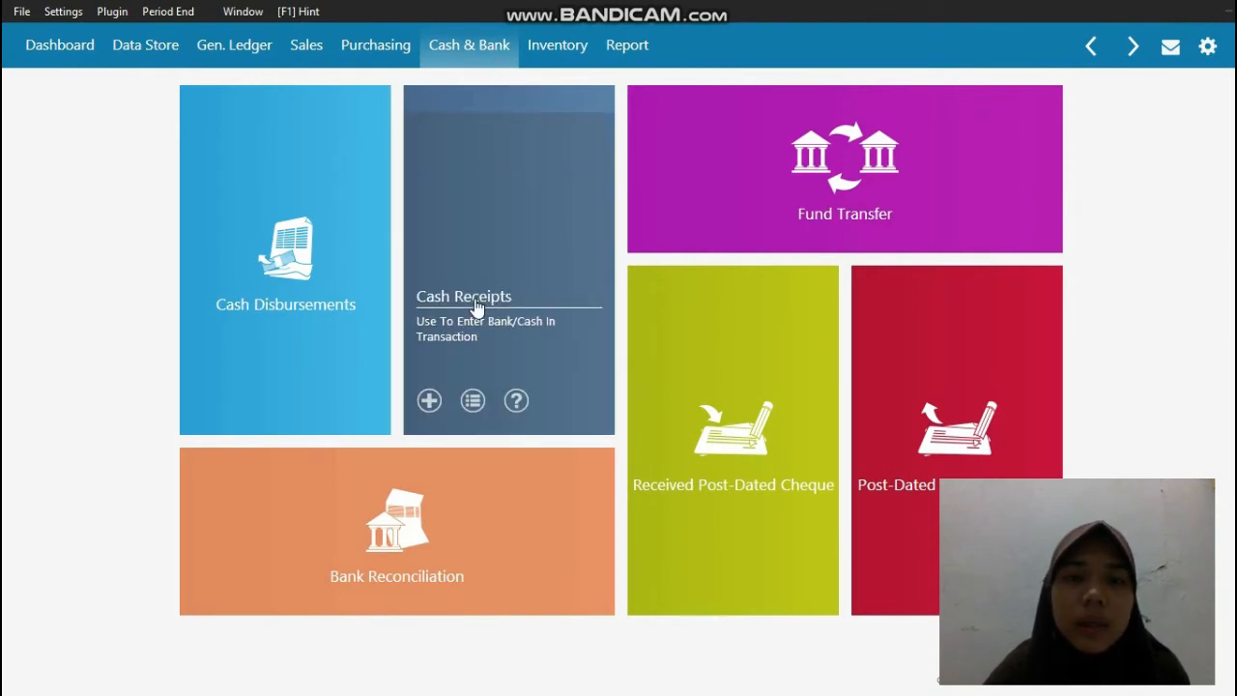
{"action": "left_click", "coordinate": [475, 302]}
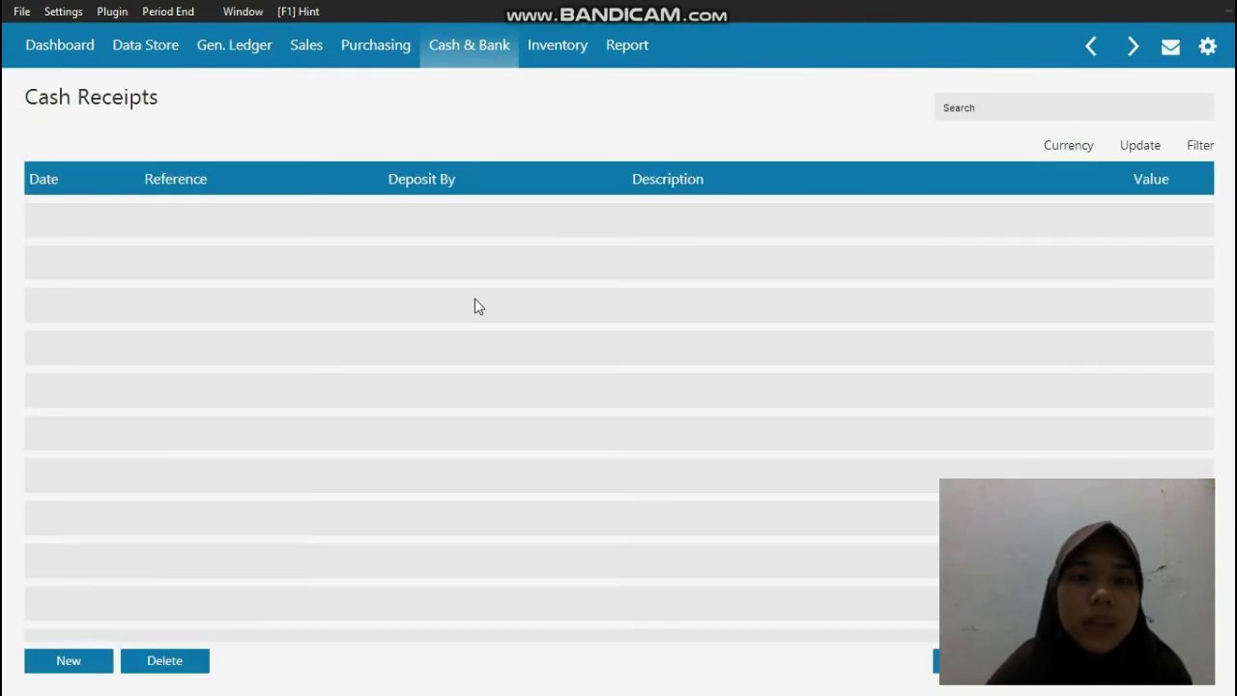
{"action": "left_click", "coordinate": [63, 659]}
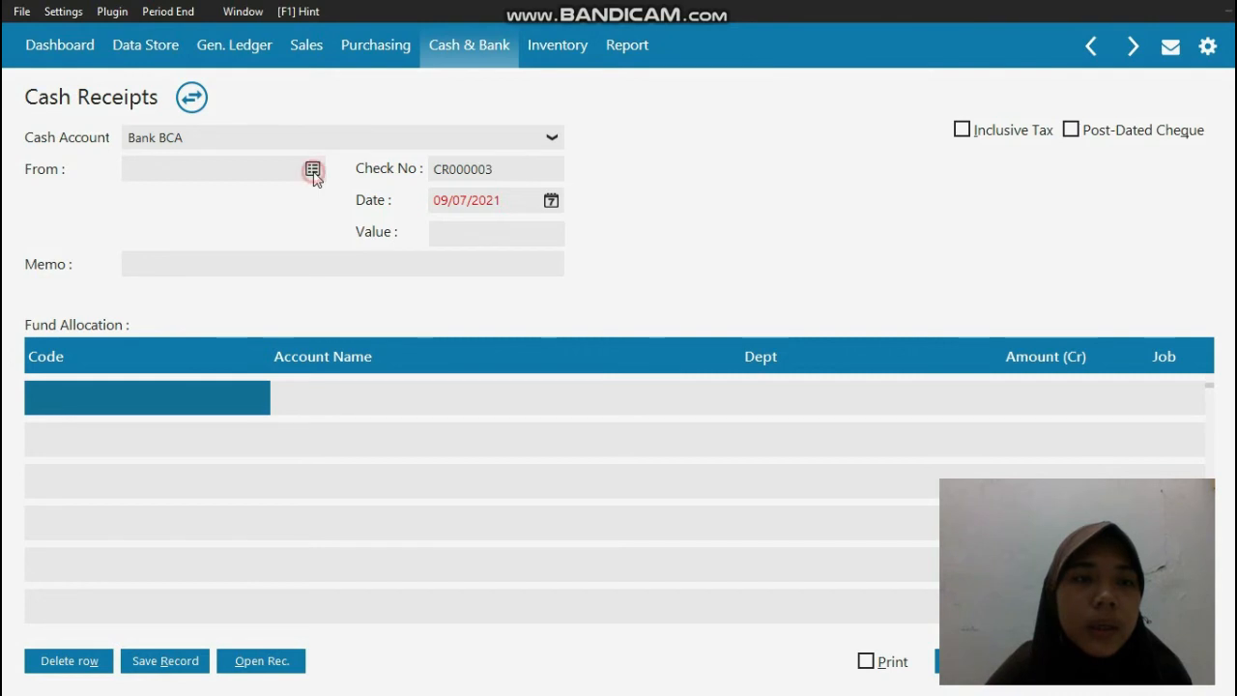
{"action": "left_click", "coordinate": [313, 170]}
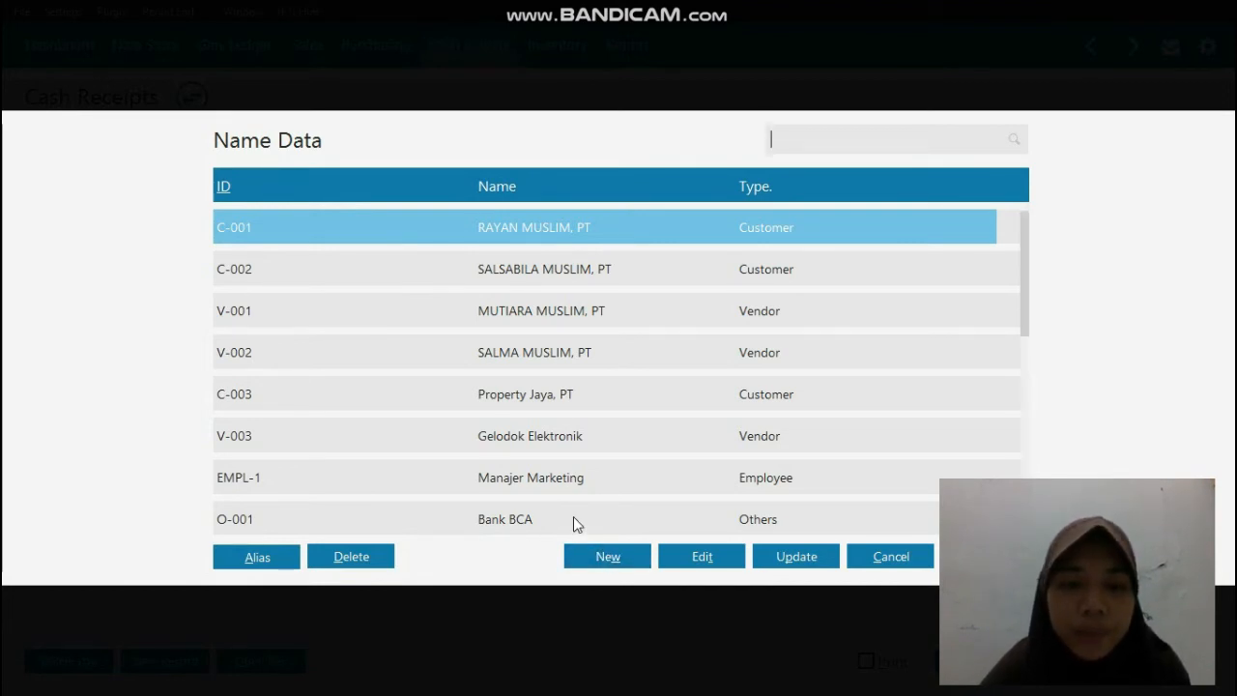
{"action": "left_click", "coordinate": [574, 518]}
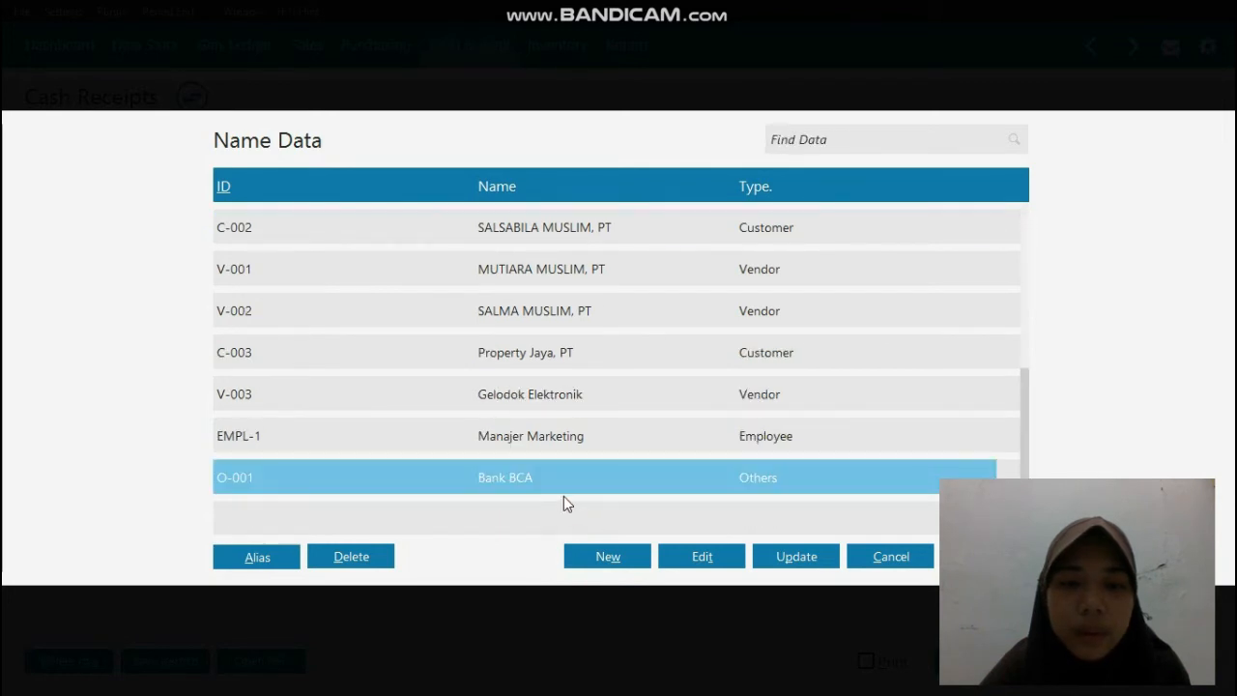
{"action": "double_click", "coordinate": [559, 480]}
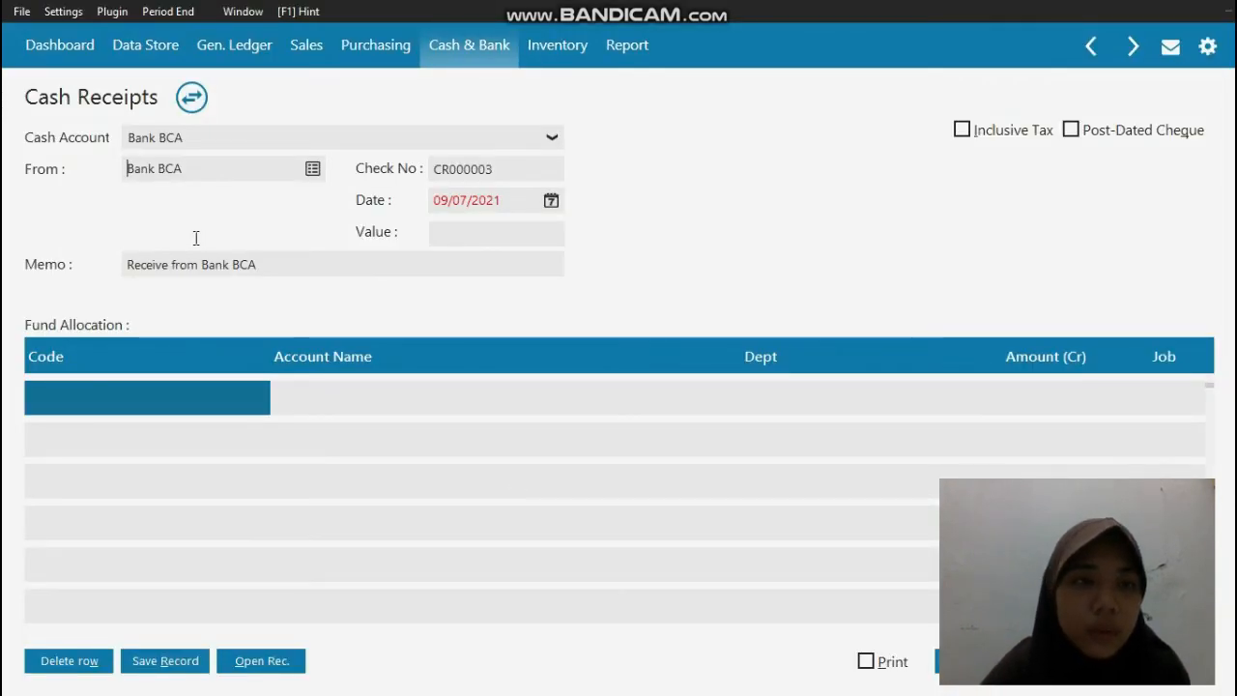
Step: Date the cash receipt 08/01/2019 and allocate its first fund line to the Pendapatan Bunga account (490000010)
{"action": "left_click", "coordinate": [490, 201]}
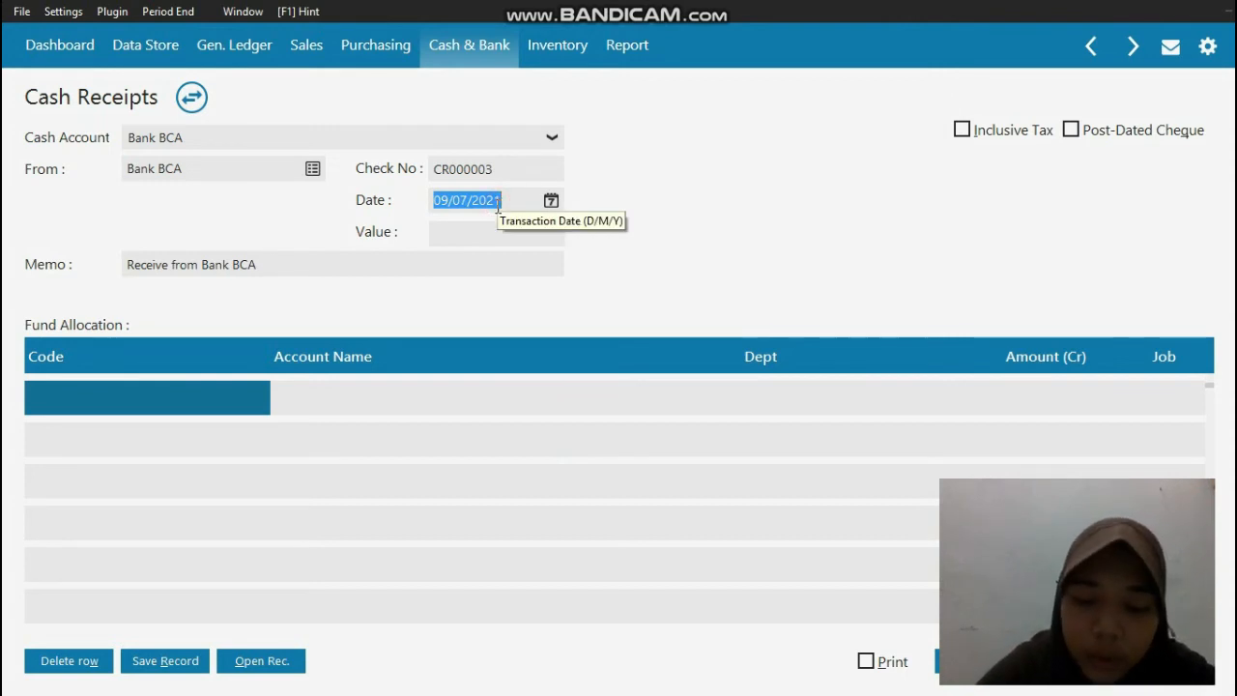
{"action": "type", "text": "08/01/2019"}
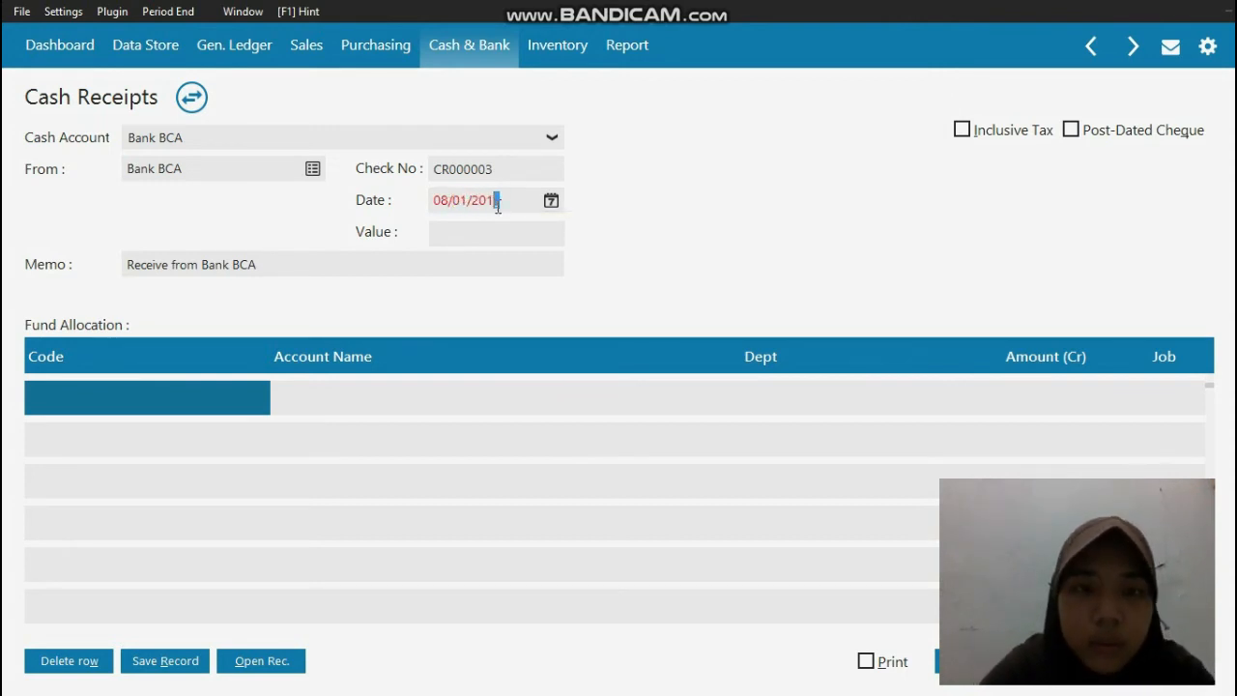
{"action": "left_click", "coordinate": [161, 398]}
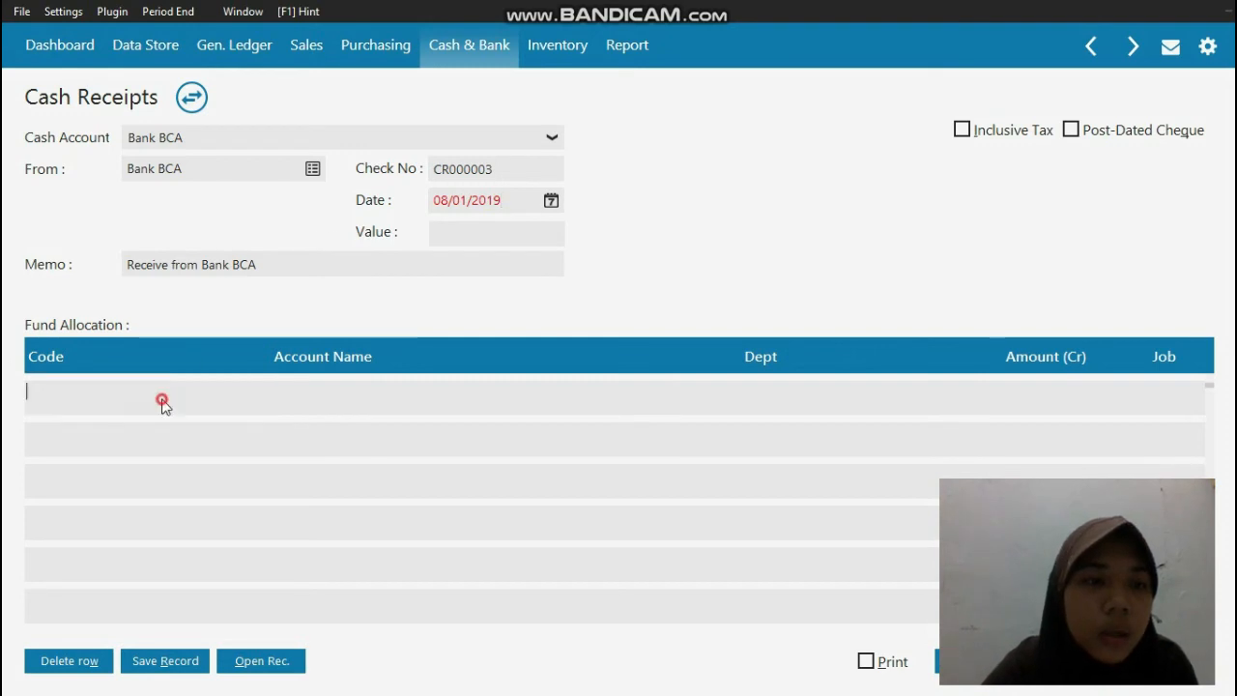
{"action": "double_click", "coordinate": [161, 398]}
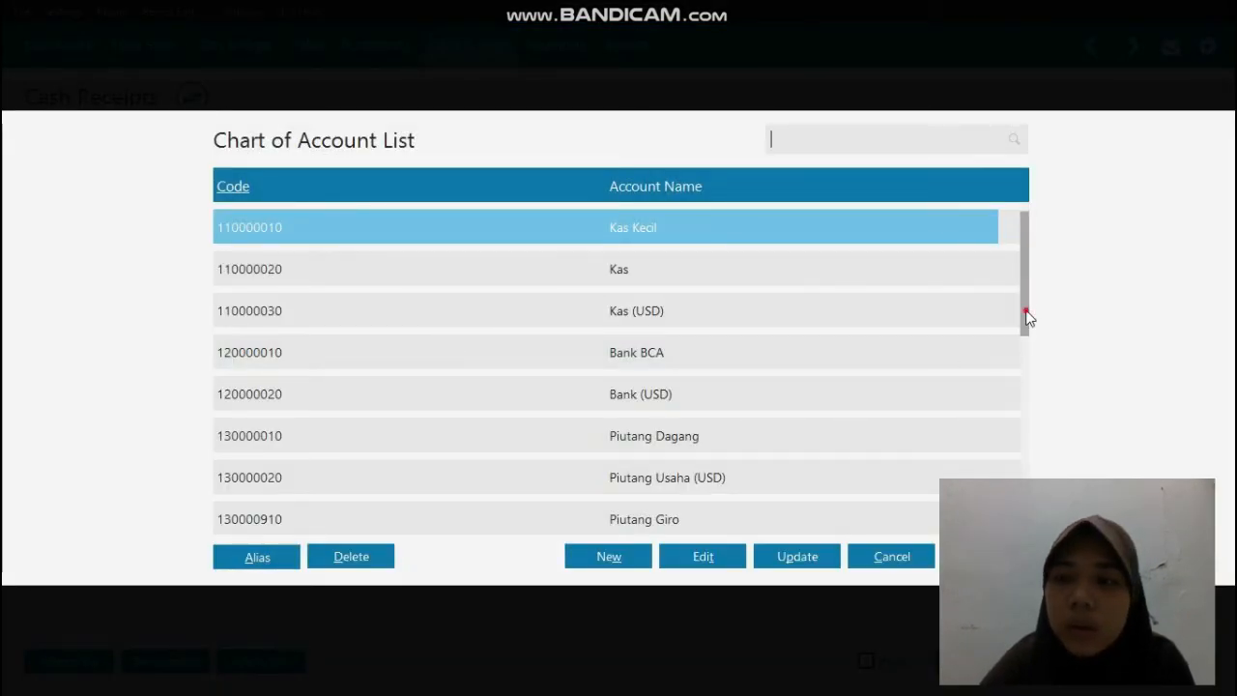
{"action": "scroll", "coordinate": [995, 447], "scroll_direction": "down", "scroll_amount": 3}
{"action": "scroll", "coordinate": [778, 348], "scroll_direction": "down", "scroll_amount": 5}
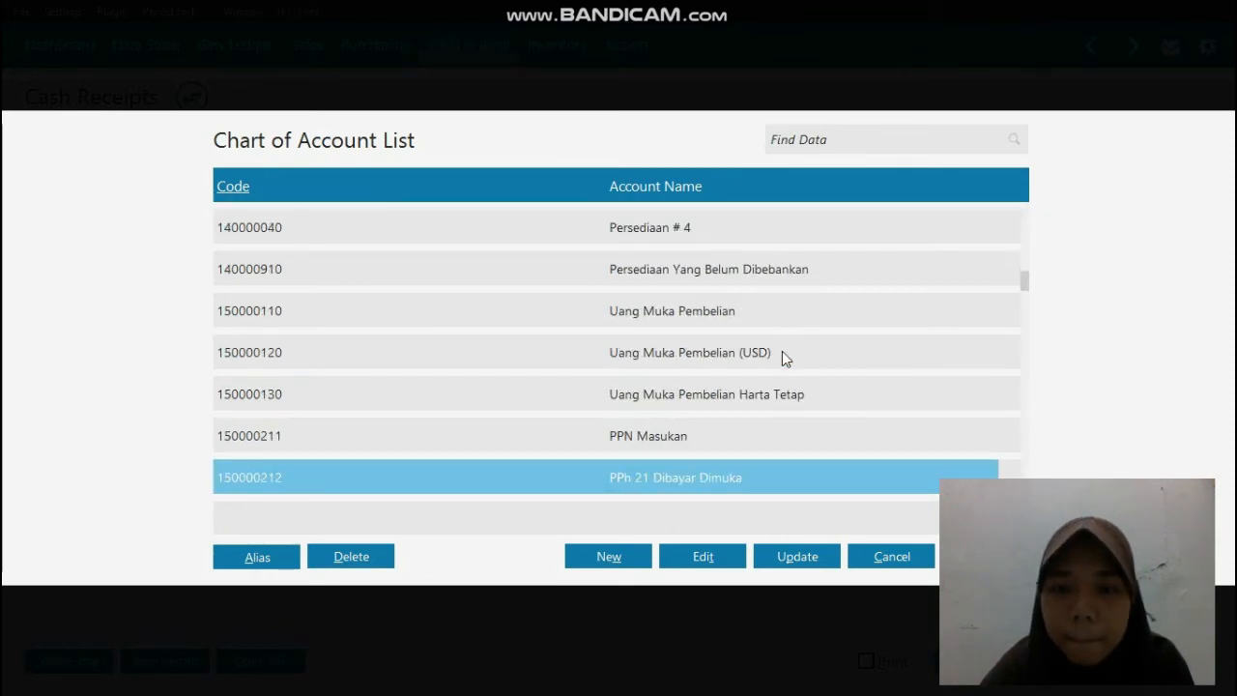
{"action": "scroll", "coordinate": [782, 353], "scroll_direction": "down", "scroll_amount": 6}
{"action": "scroll", "coordinate": [952, 401], "scroll_direction": "down", "scroll_amount": 10}
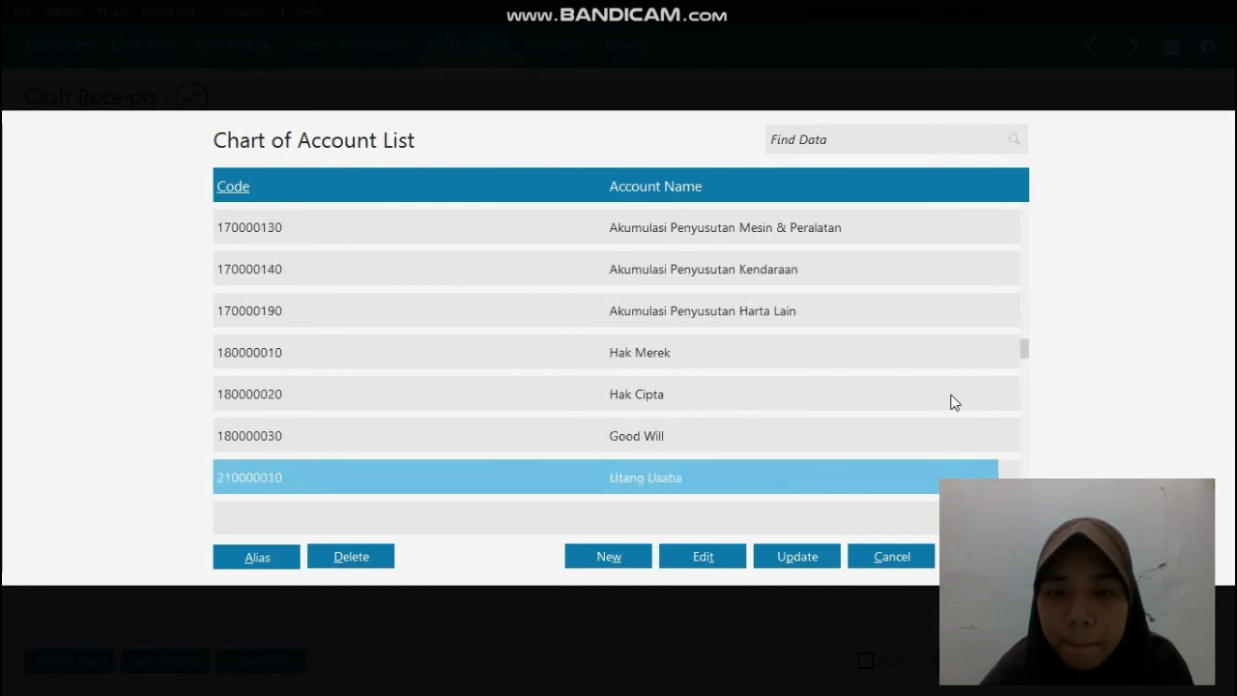
{"action": "scroll", "coordinate": [942, 394], "scroll_direction": "down", "scroll_amount": 6}
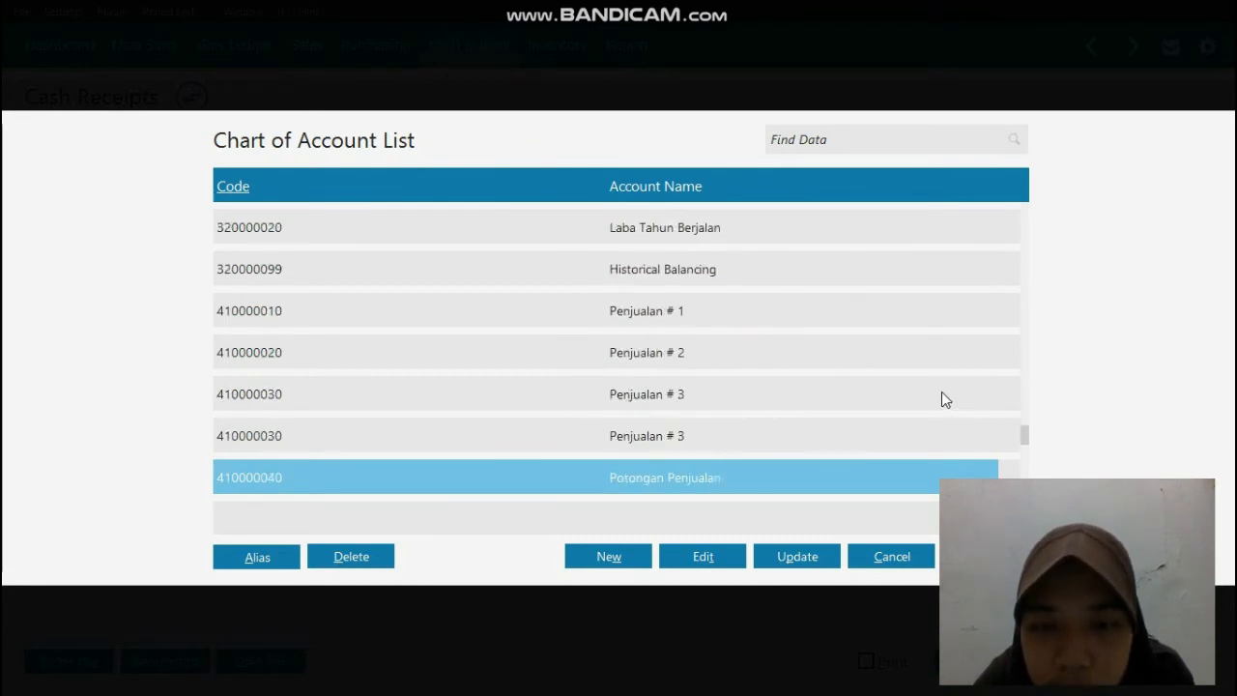
{"action": "double_click", "coordinate": [809, 475]}
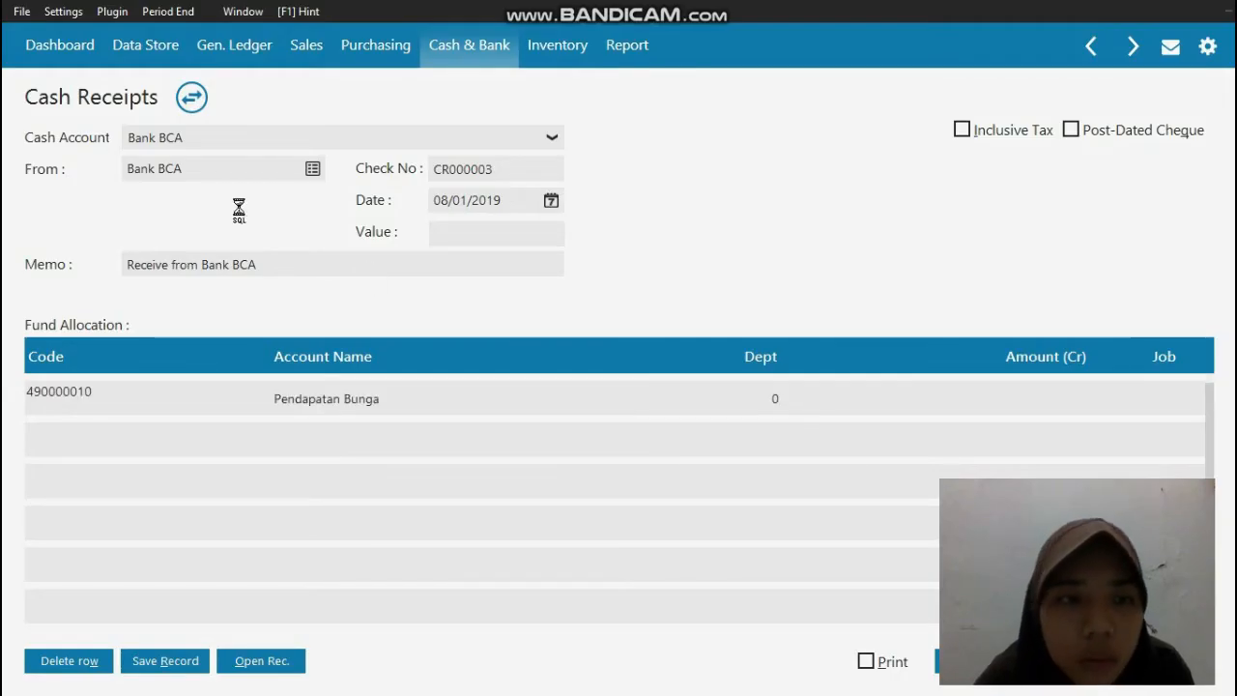
Step: Change the receipt's memo to "Pendapatan Bunga dari Bank BCA"
{"action": "left_click", "coordinate": [199, 265]}
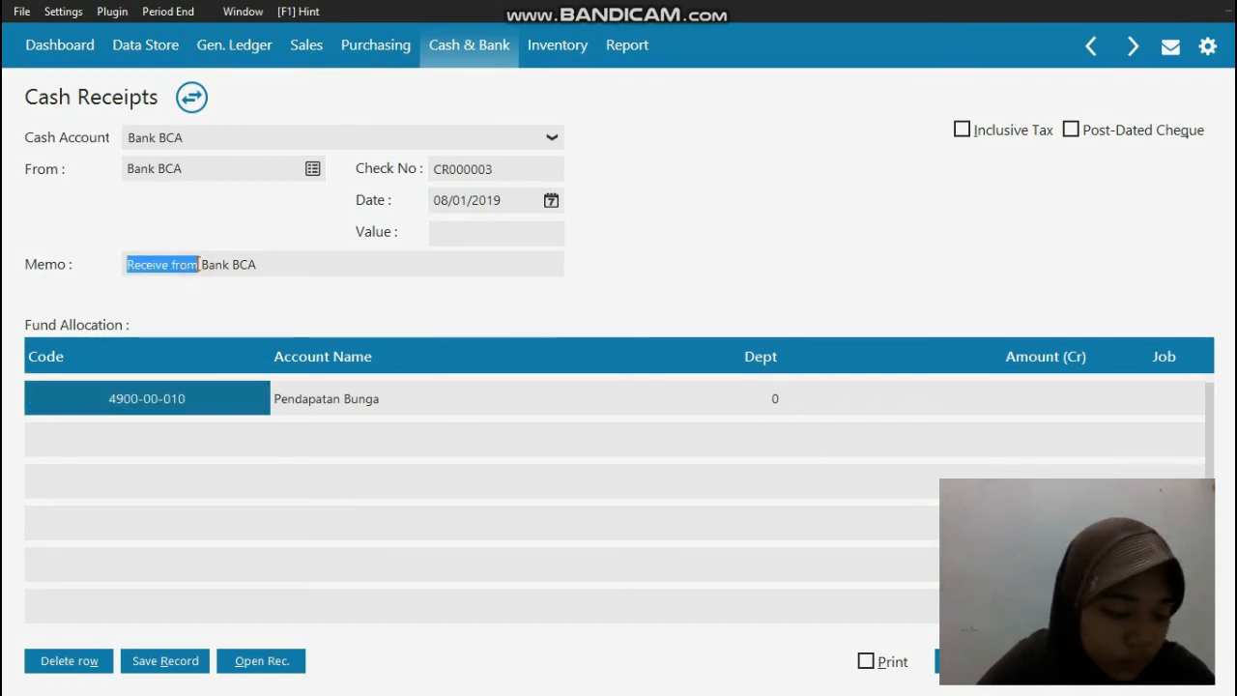
{"action": "type", "text": "Pendapata"}
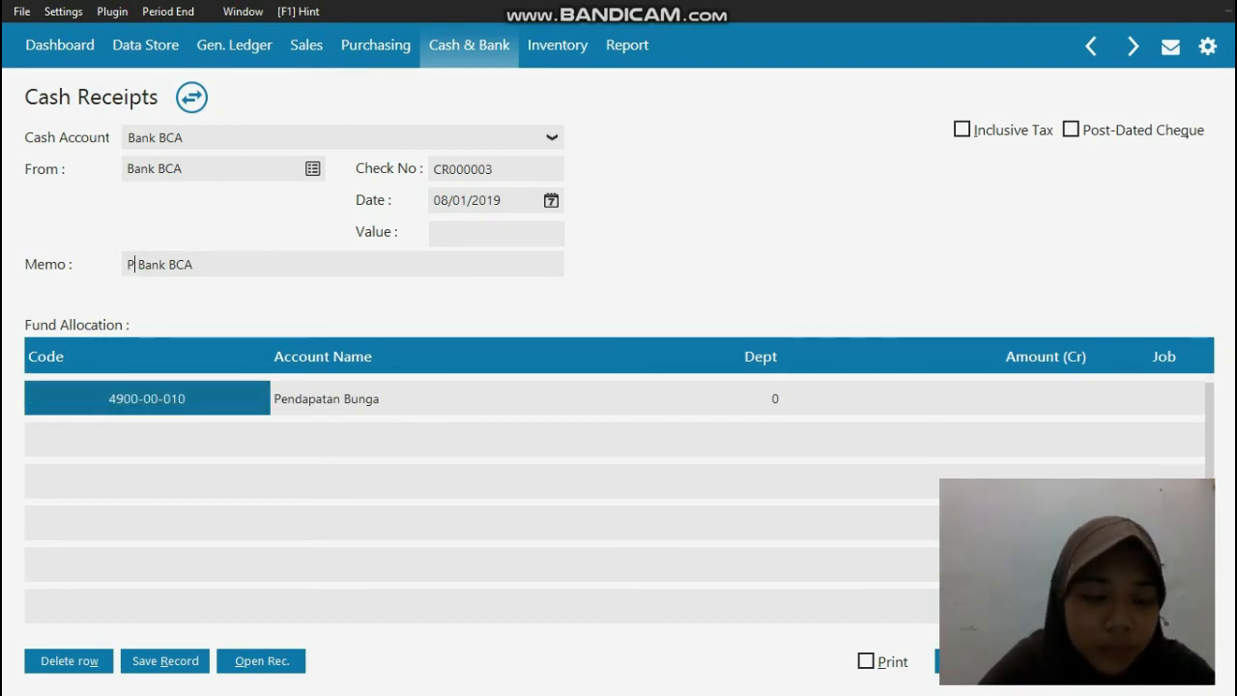
{"action": "type", "text": "n Bunga"}
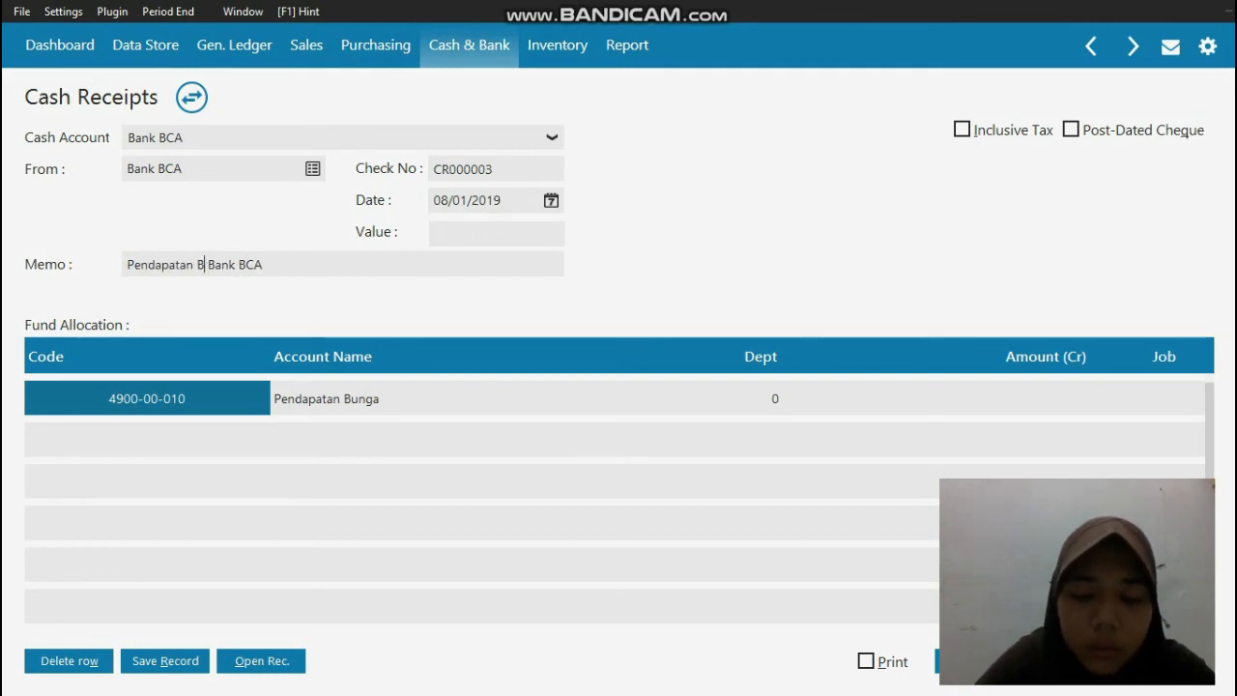
{"action": "type", "text": " dari"}
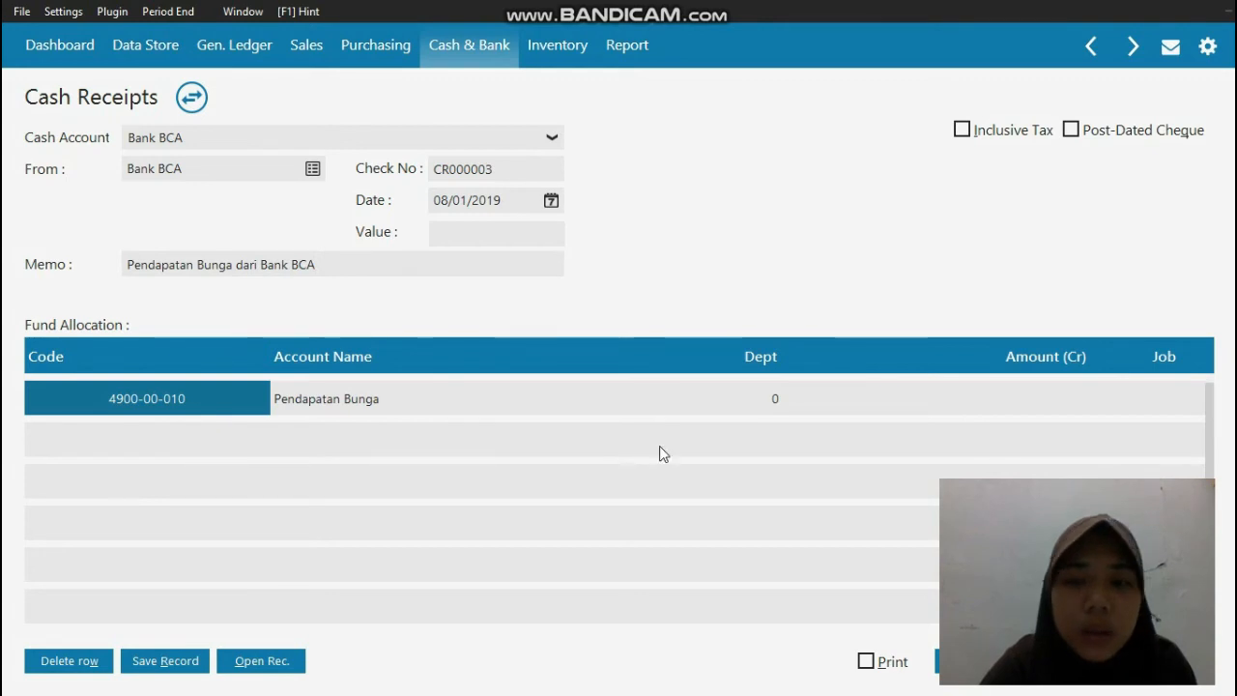
Step: Enter 1110000 as the credit amount of the Pendapatan Bunga line
{"action": "left_click", "coordinate": [1059, 400]}
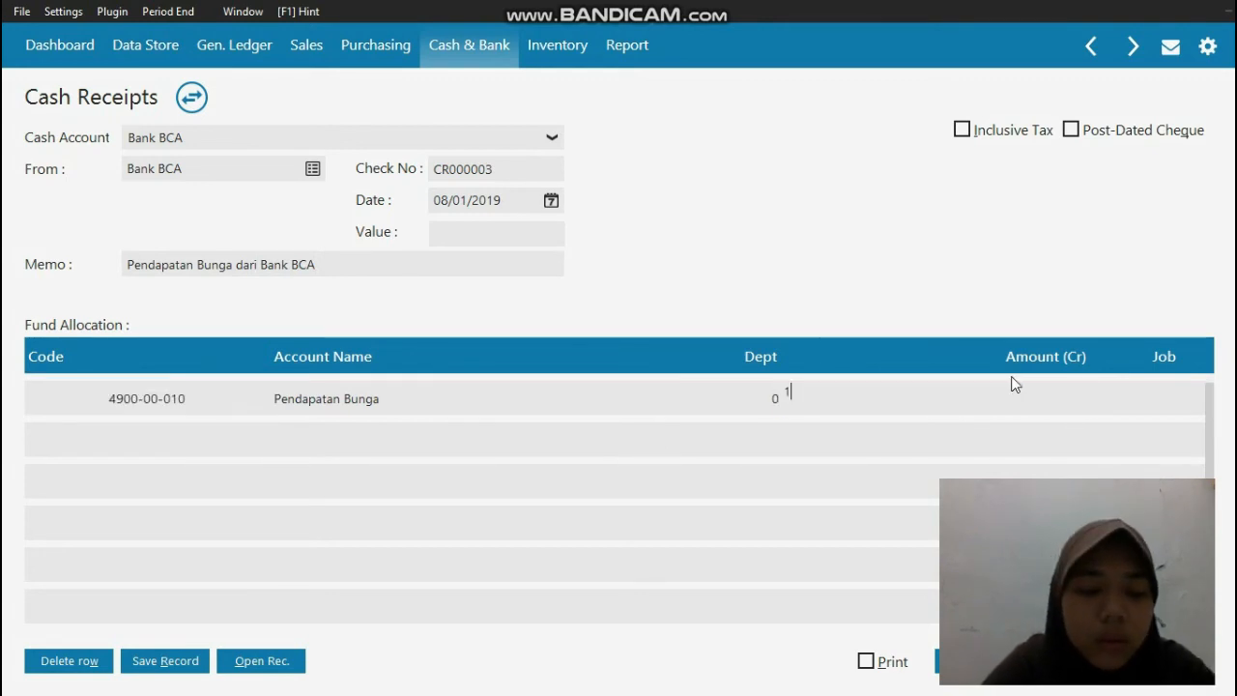
{"action": "type", "text": "1101"}
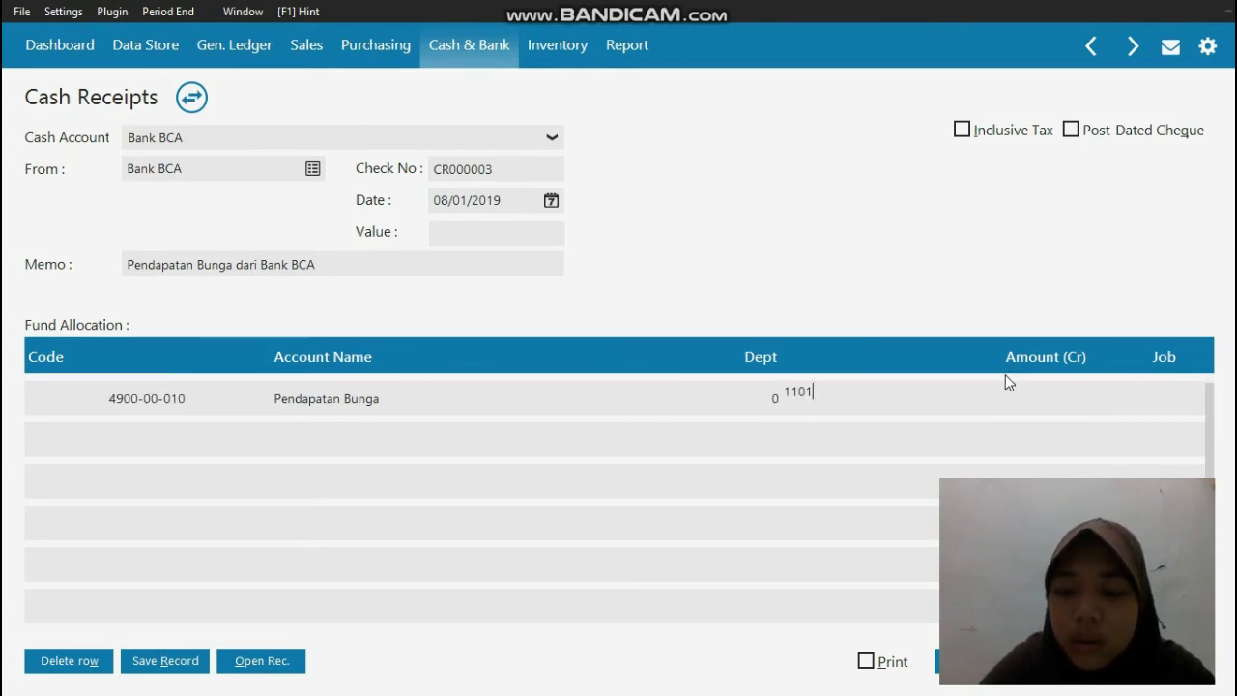
{"action": "key", "text": "BackSpace"}
{"action": "type", "text": "10000"}
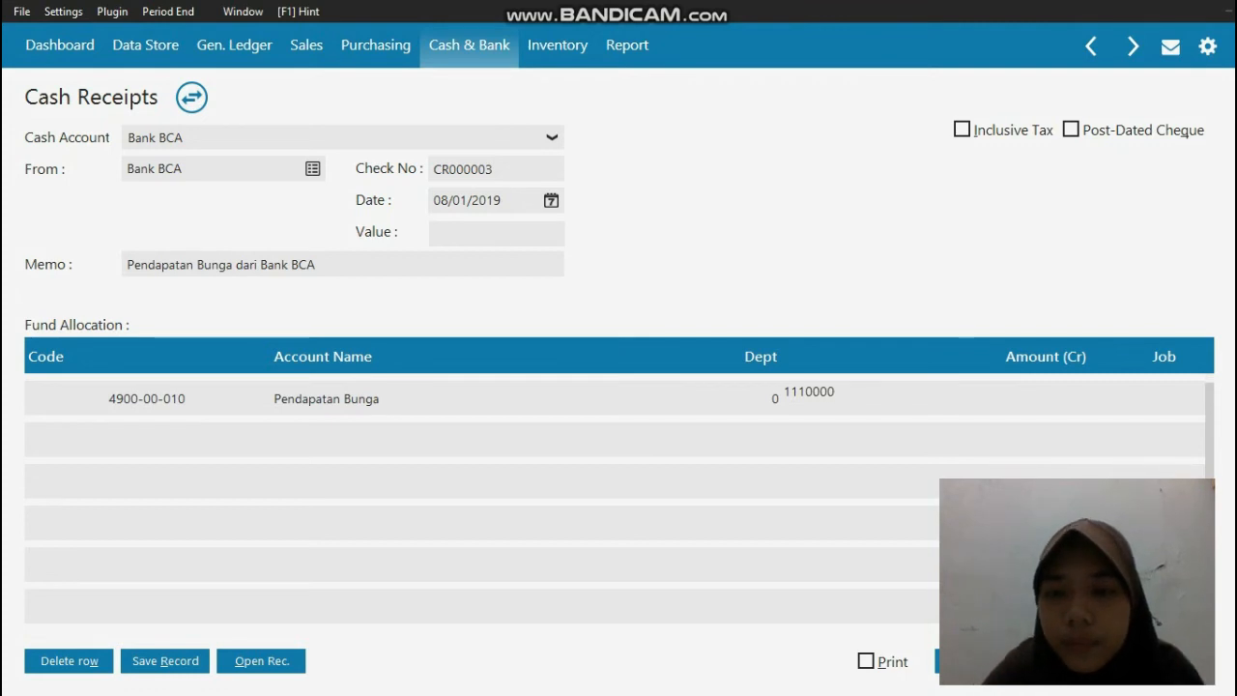
{"action": "key", "text": "Return"}
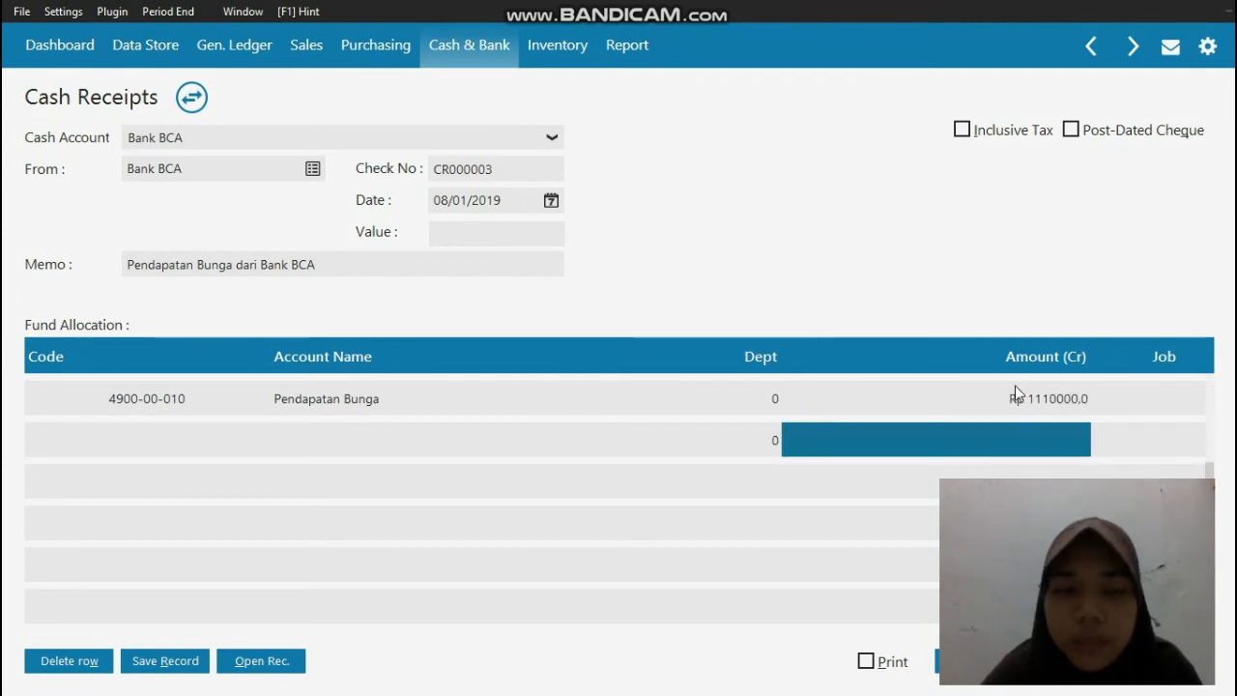
Step: Add the Beban PPh Pasal 4 ayat 2 account (690000010) as the second line of the fund allocation
{"action": "left_click", "coordinate": [134, 440]}
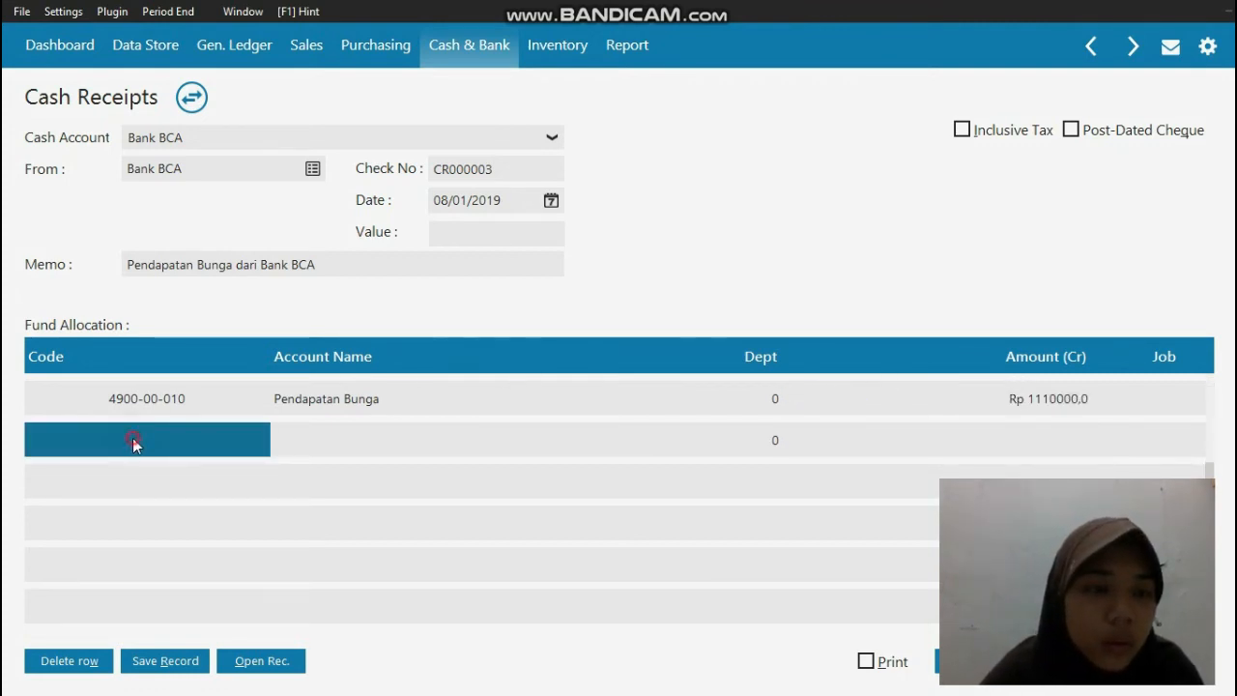
{"action": "double_click", "coordinate": [133, 440]}
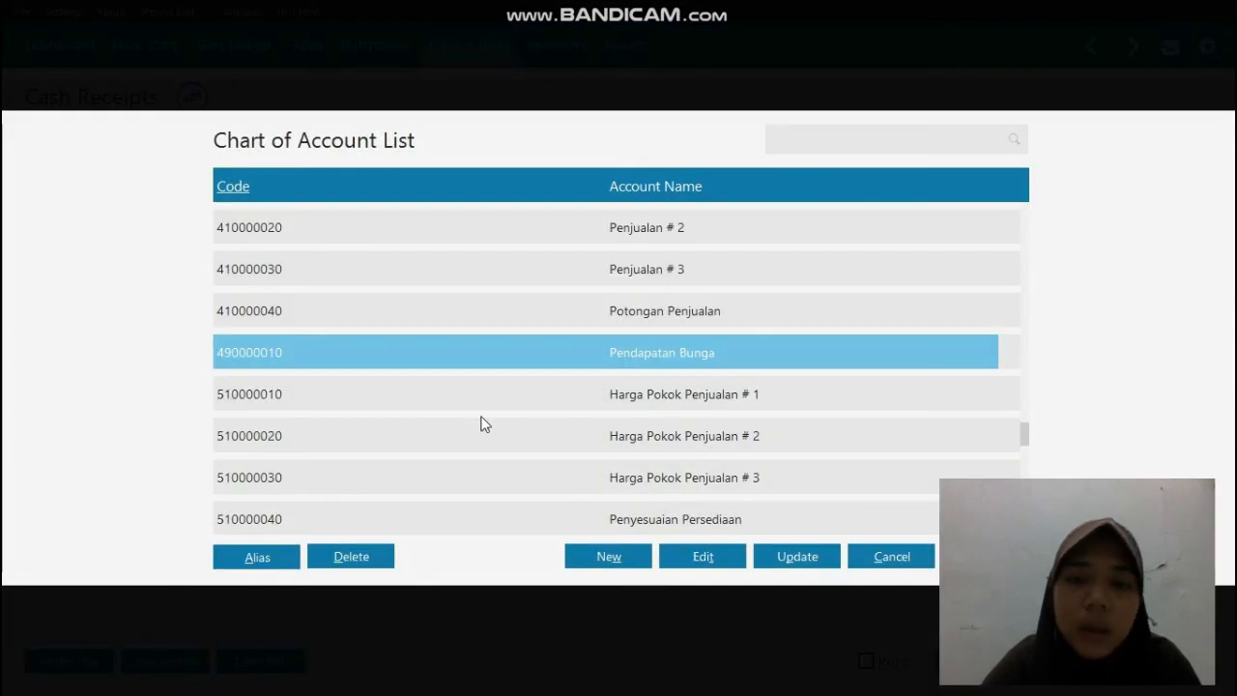
{"action": "key", "text": "Down"}
{"action": "key", "text": "Down"}
{"action": "key", "text": "Down"}
{"action": "key", "text": "Down"}
{"action": "key", "text": "Down"}
{"action": "key", "text": "Down"}
{"action": "key", "text": "Down"}
{"action": "key", "text": "Down"}
{"action": "key", "text": "Down"}
{"action": "key", "text": "Down"}
{"action": "key", "text": "Down"}
{"action": "key", "text": "Down"}
{"action": "key", "text": "Down"}
{"action": "key", "text": "Down"}
{"action": "key", "text": "Down"}
{"action": "key", "text": "Down"}
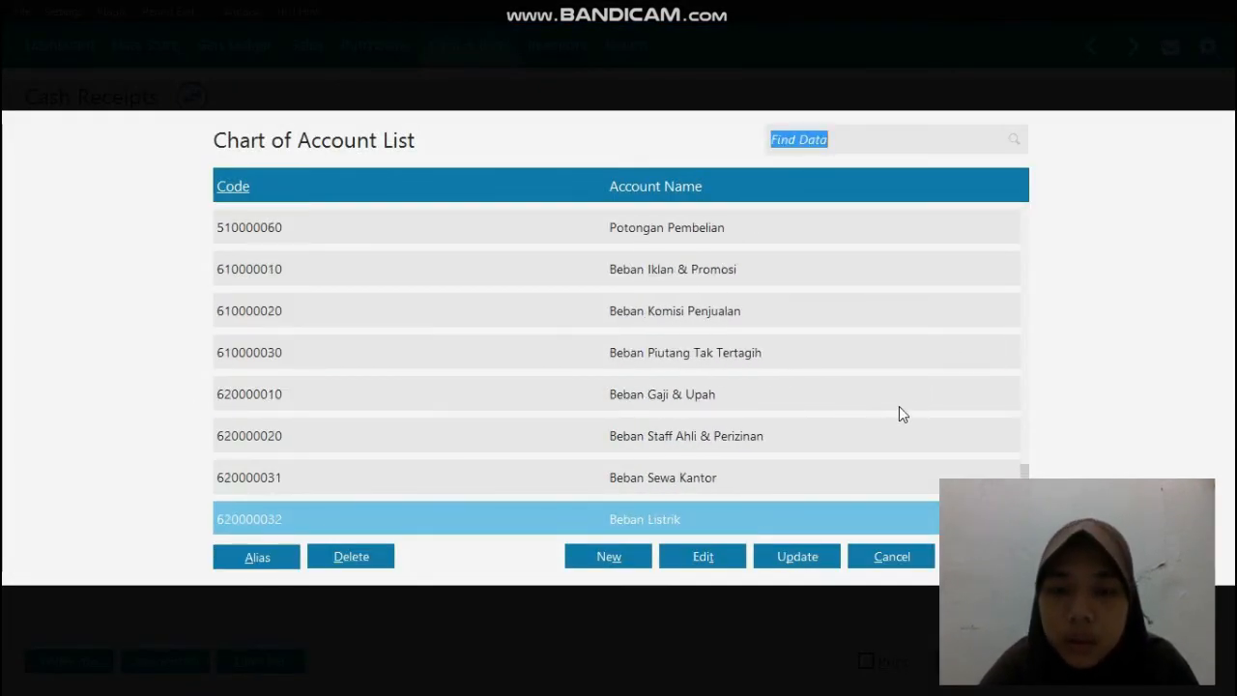
{"action": "key", "text": "Down"}
{"action": "key", "text": "Down"}
{"action": "key", "text": "Down"}
{"action": "key", "text": "Down"}
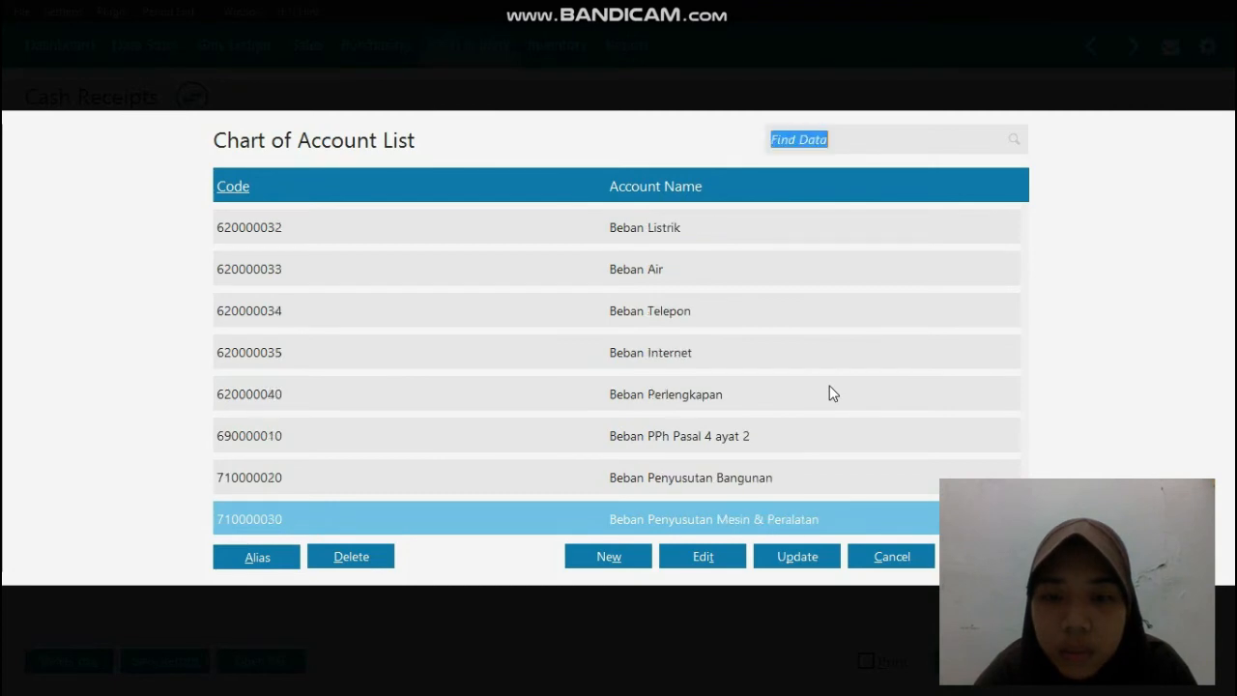
{"action": "left_click", "coordinate": [762, 438]}
{"action": "double_click", "coordinate": [762, 439]}
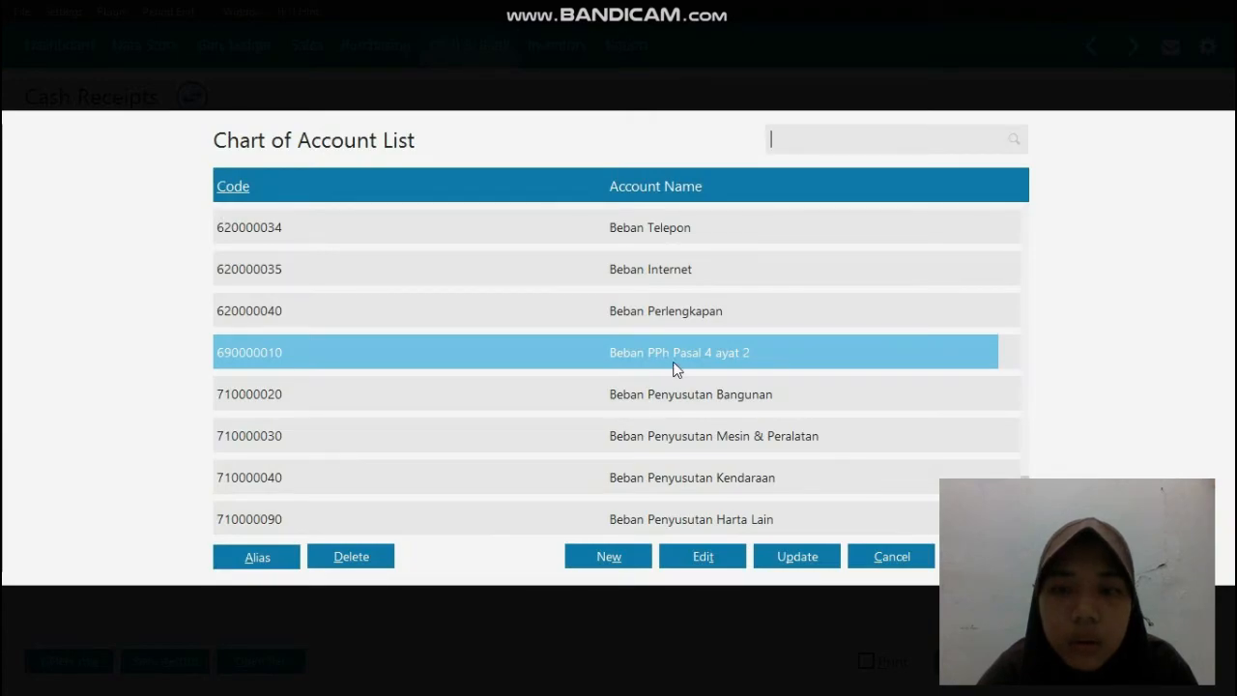
{"action": "double_click", "coordinate": [674, 363]}
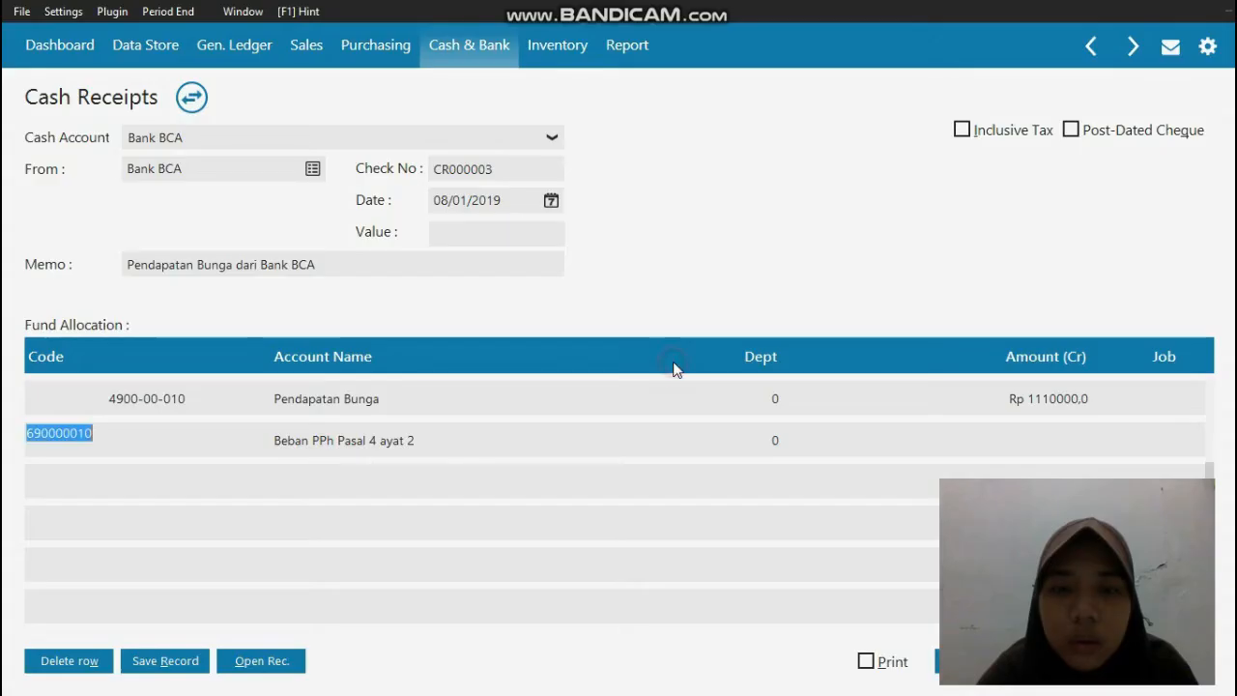
Step: Enter 222000 as the Beban PPh Pasal 4 ayat 2 amount and fill the receipt's value with the allocated Rp 1332000
{"action": "left_click", "coordinate": [1017, 444]}
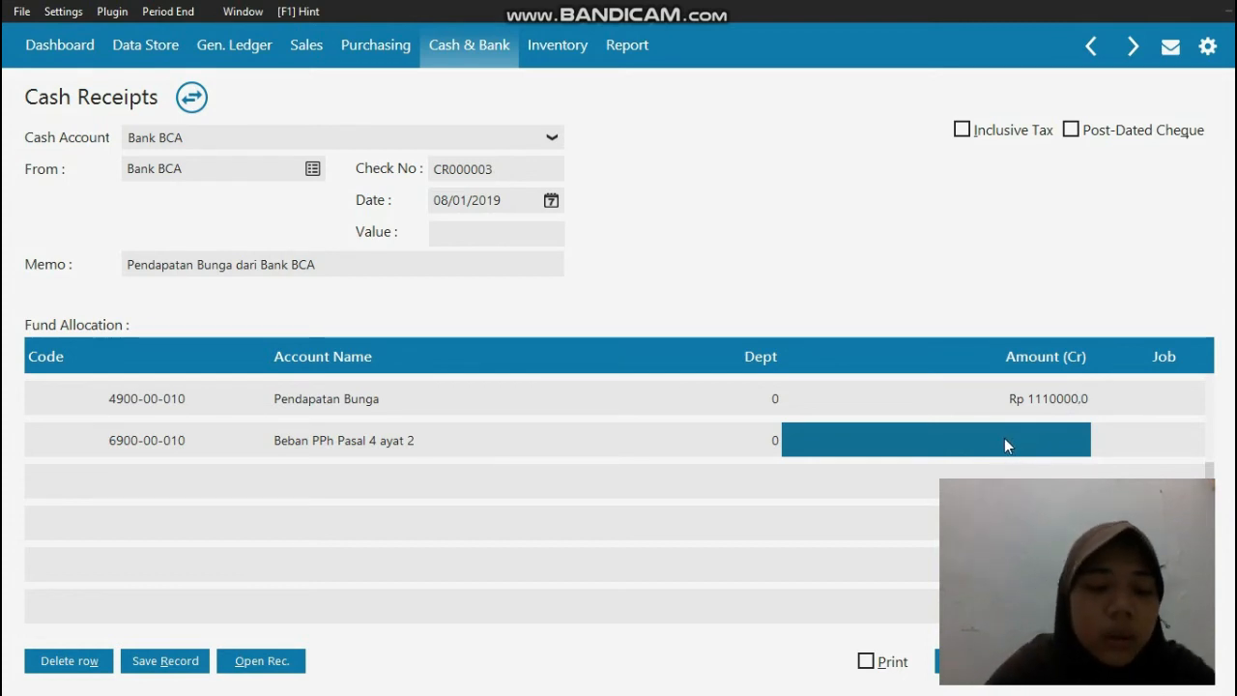
{"action": "type", "text": "2"}
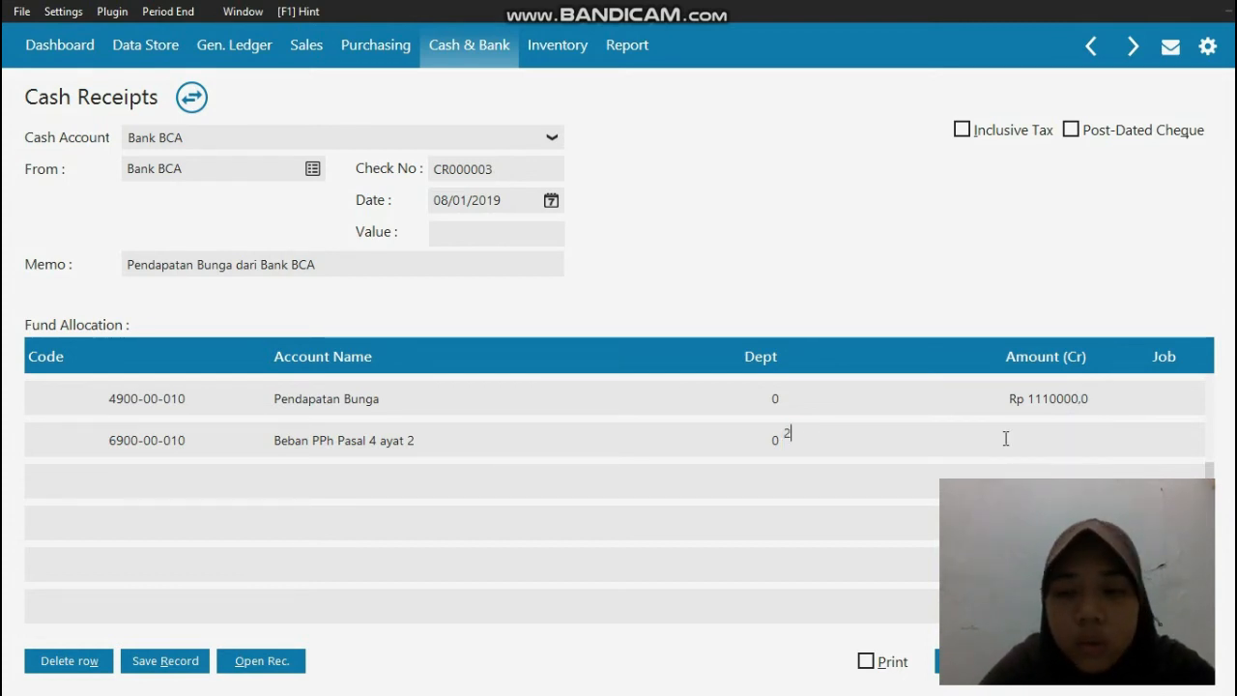
{"action": "type", "text": "22000"}
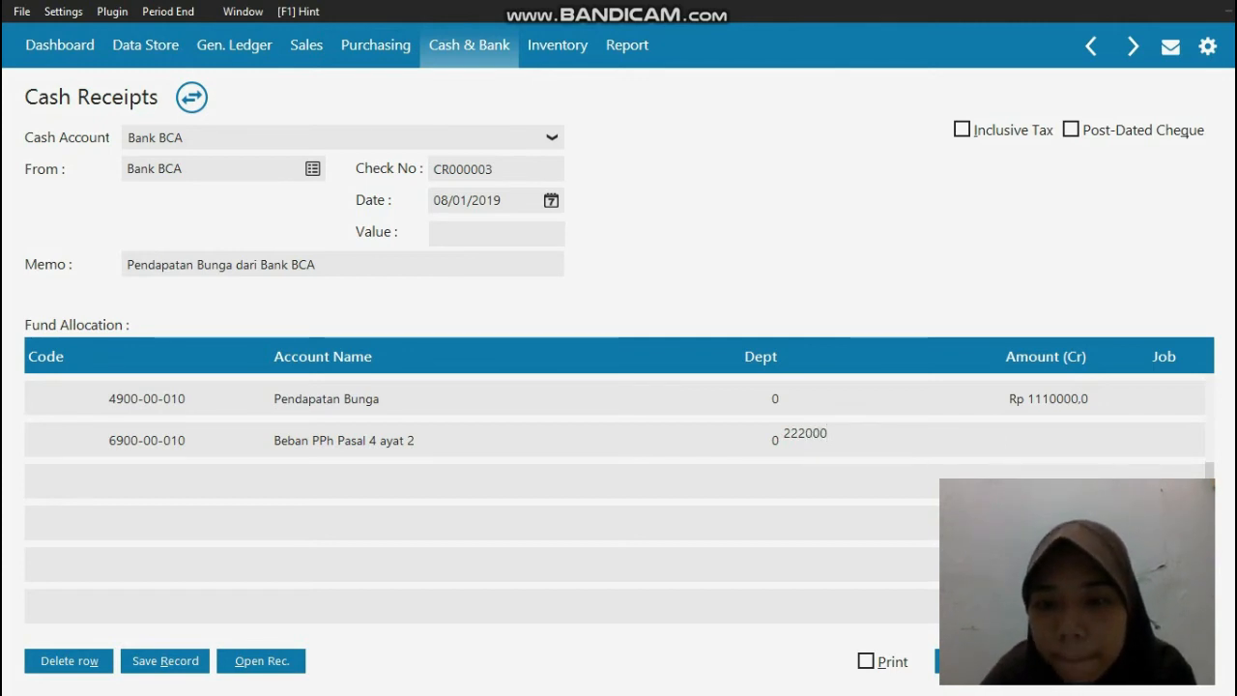
{"action": "left_click", "coordinate": [497, 230]}
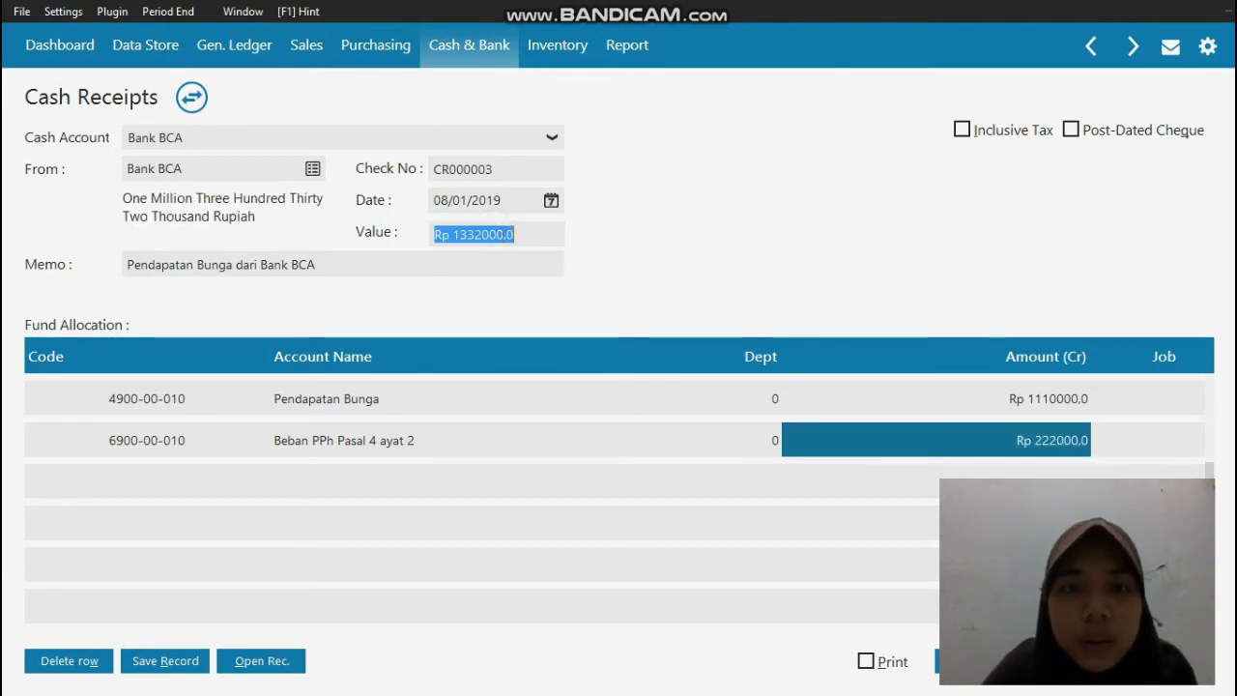
{"action": "left_click", "coordinate": [520, 234]}
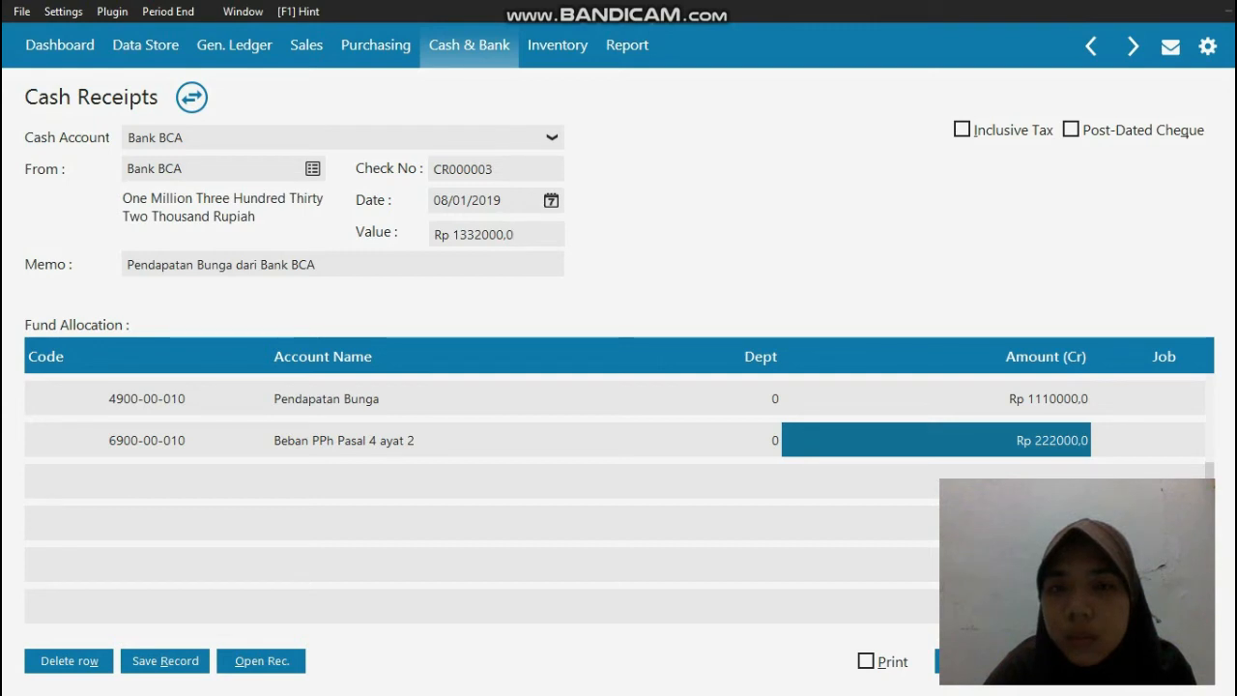
Step: Save the Bank BCA interest receipt and close the cash receipt form and the receipts list
{"action": "left_click", "coordinate": [942, 661]}
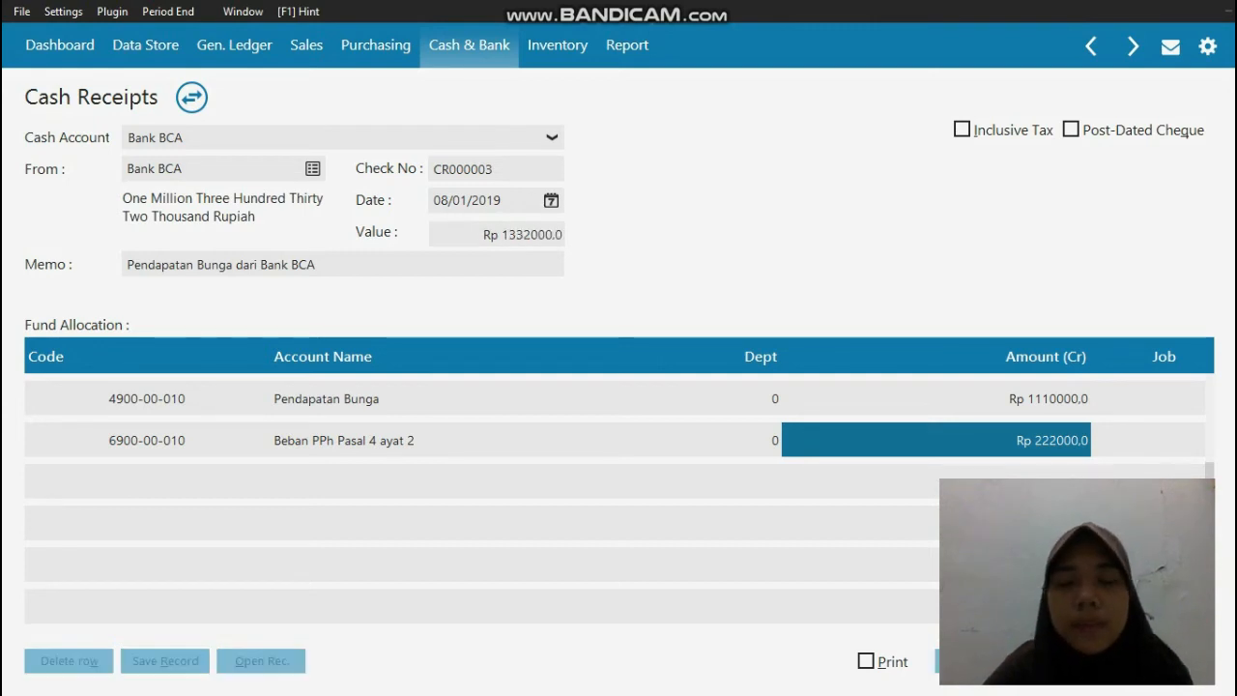
{"action": "left_click", "coordinate": [1174, 665]}
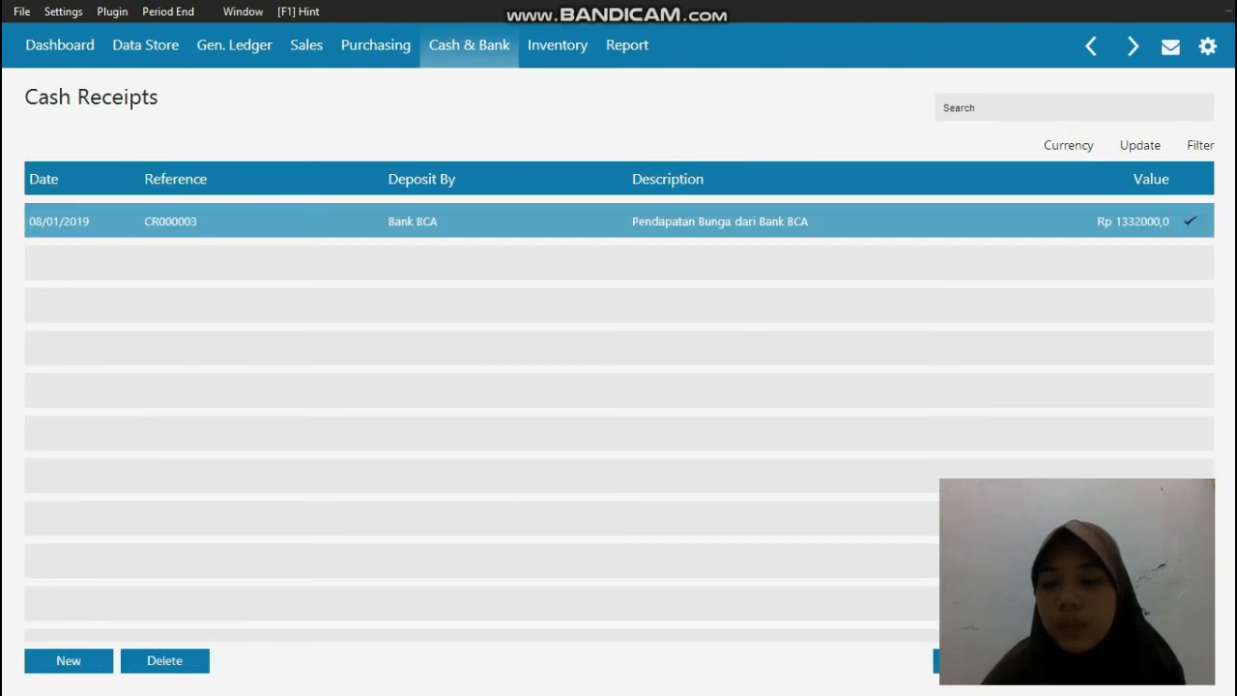
{"action": "left_click", "coordinate": [1171, 663]}
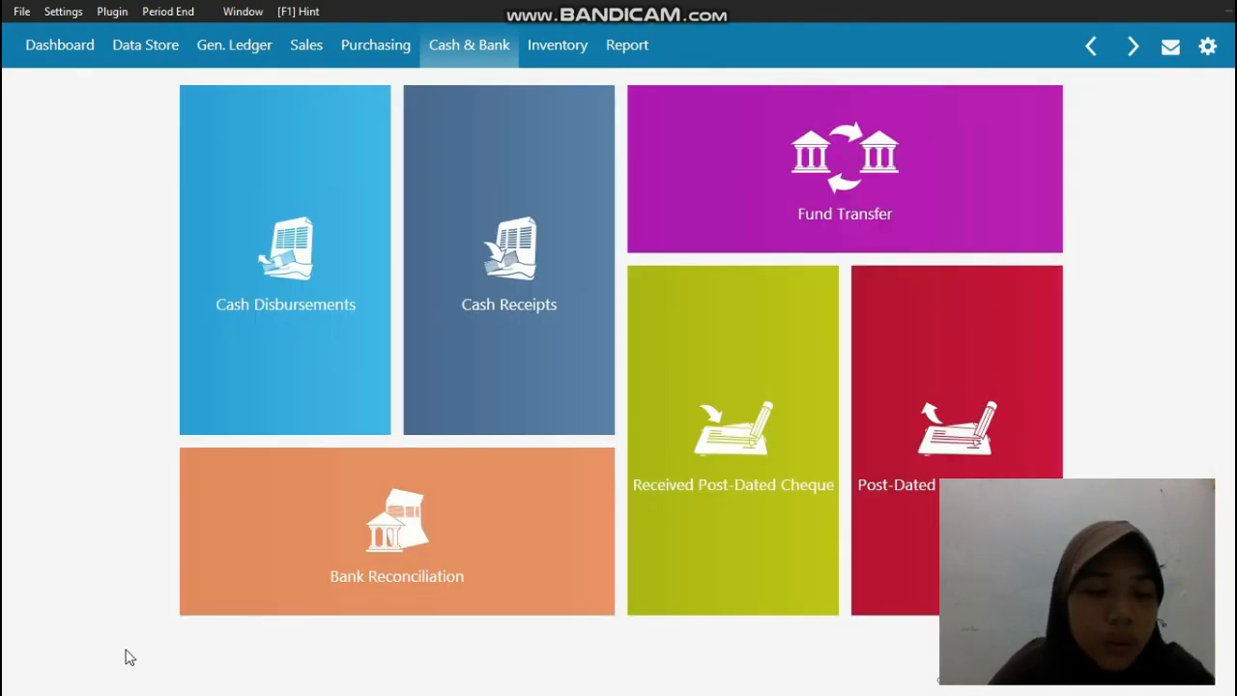
{"action": "left_click", "coordinate": [4, 682]}
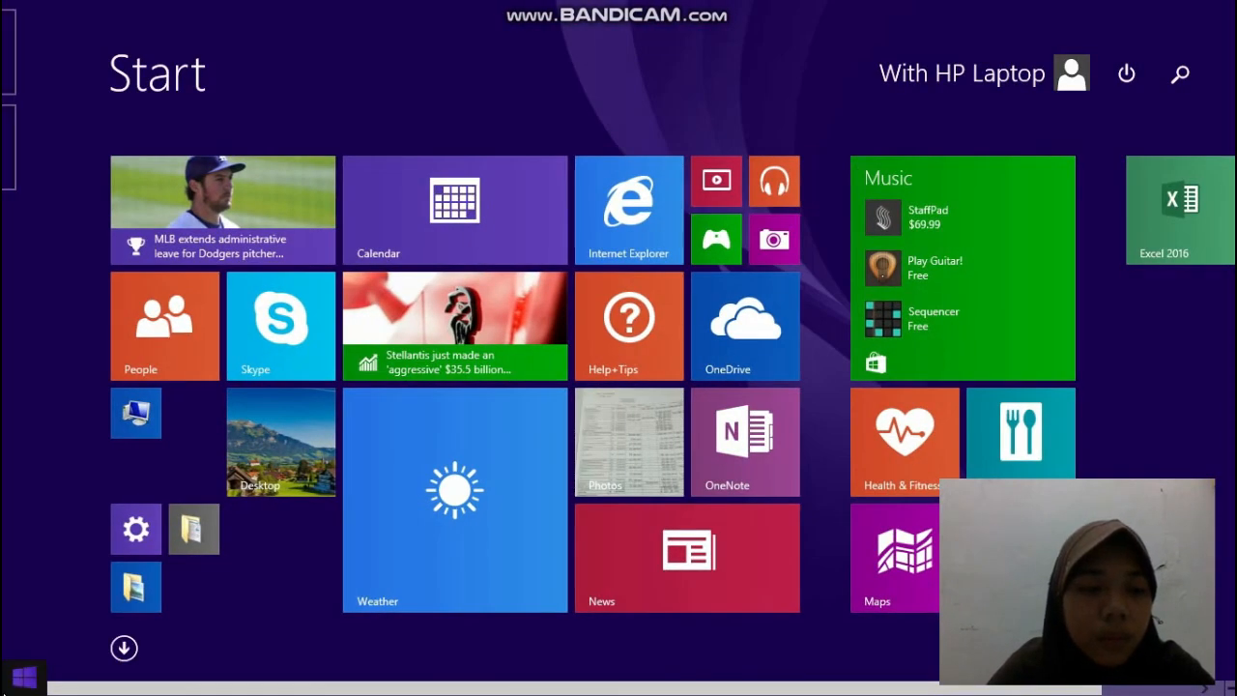
{"action": "left_click", "coordinate": [9, 684]}
{"action": "left_click", "coordinate": [17, 683]}
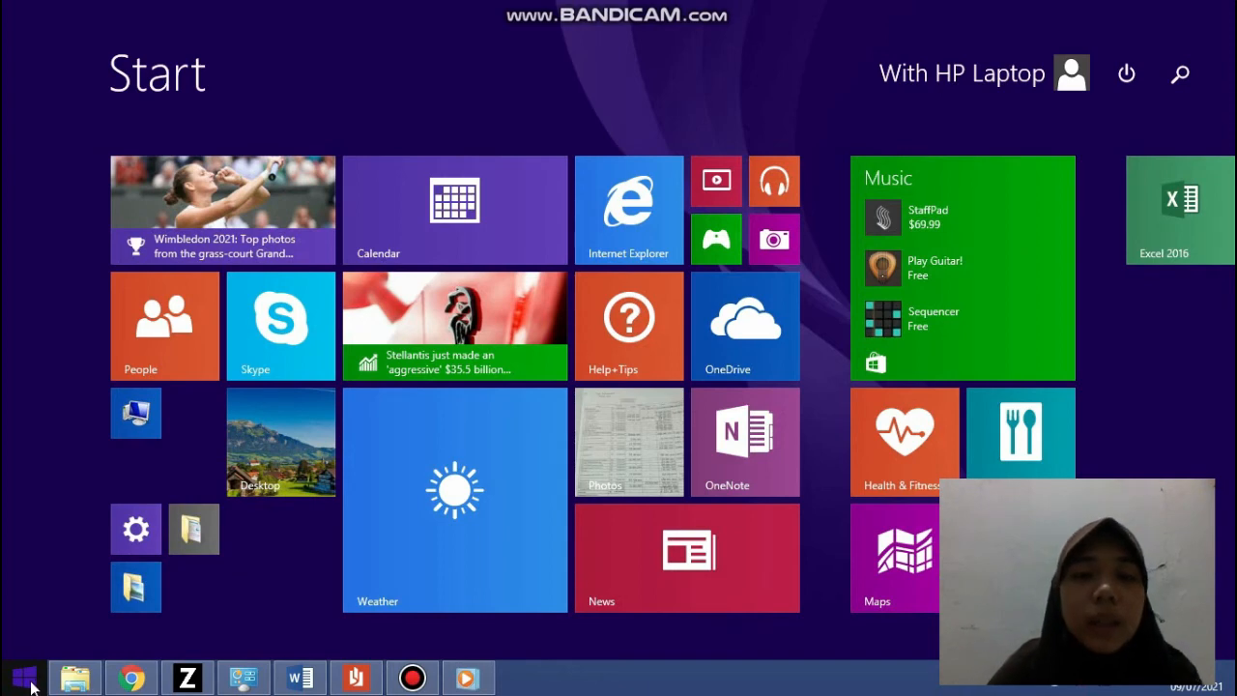
{"action": "left_click", "coordinate": [415, 680]}
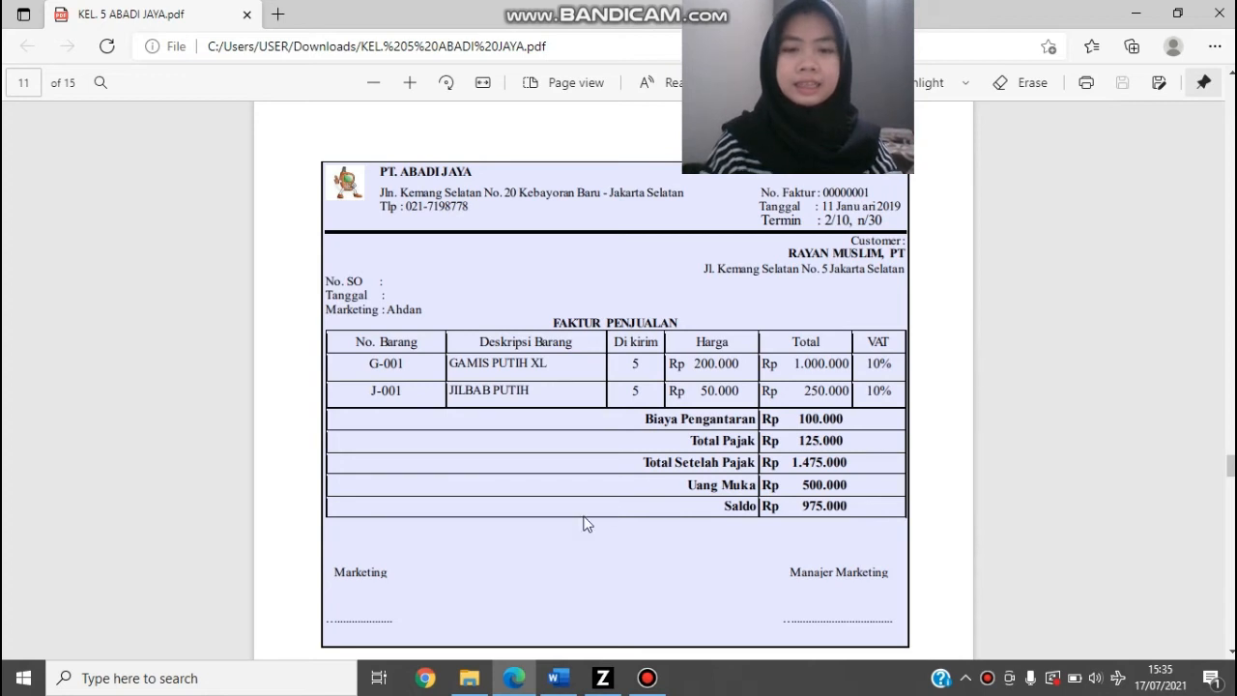
Step: Switch to Zahir Accounting and start a new sales invoice (Invoice Penjualan)
{"action": "left_click", "coordinate": [609, 679]}
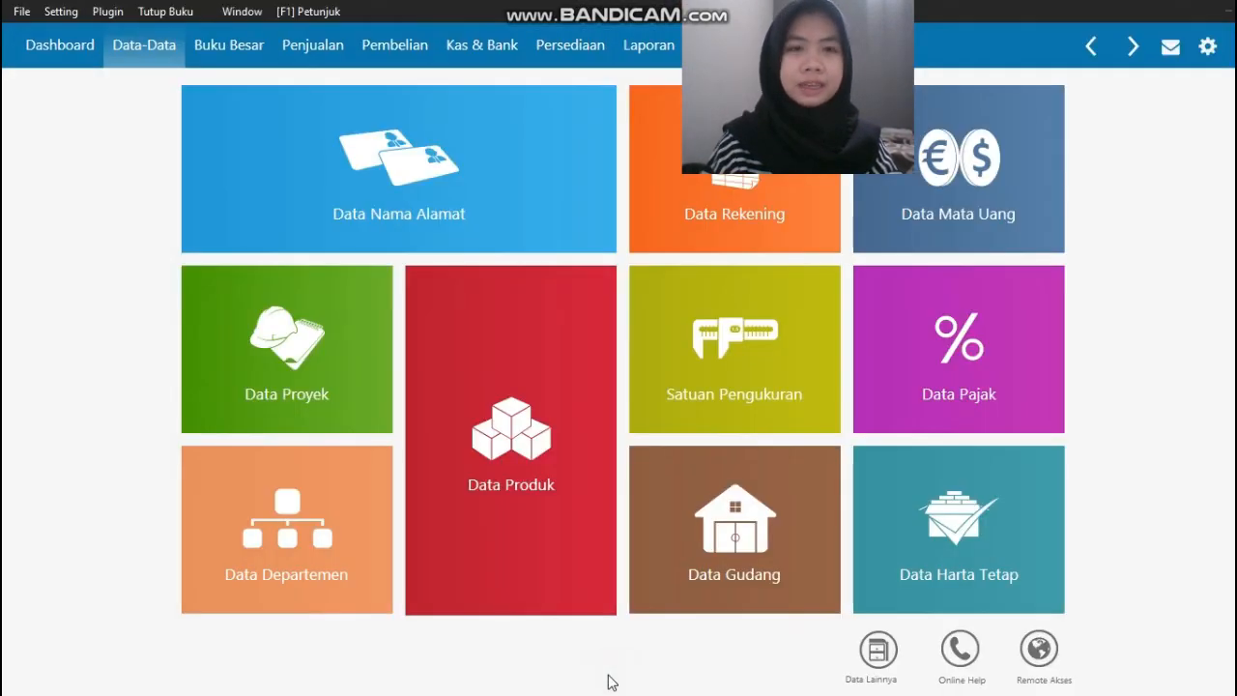
{"action": "left_click", "coordinate": [301, 48]}
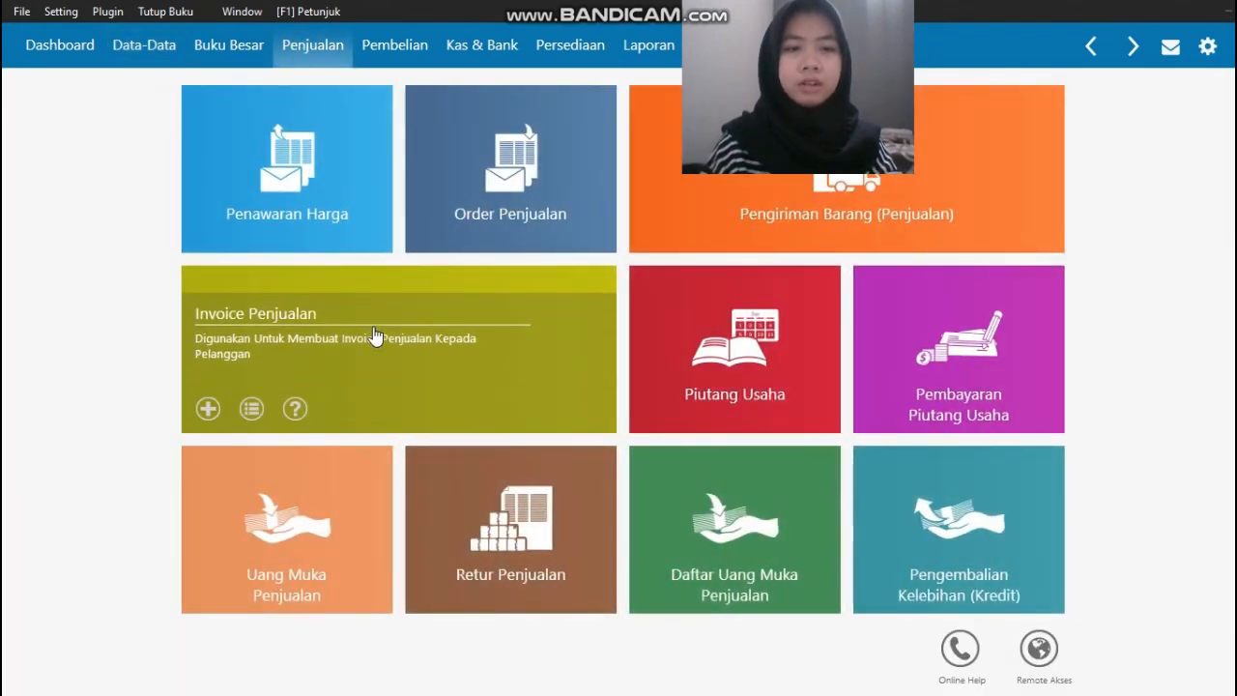
{"action": "left_click", "coordinate": [373, 334]}
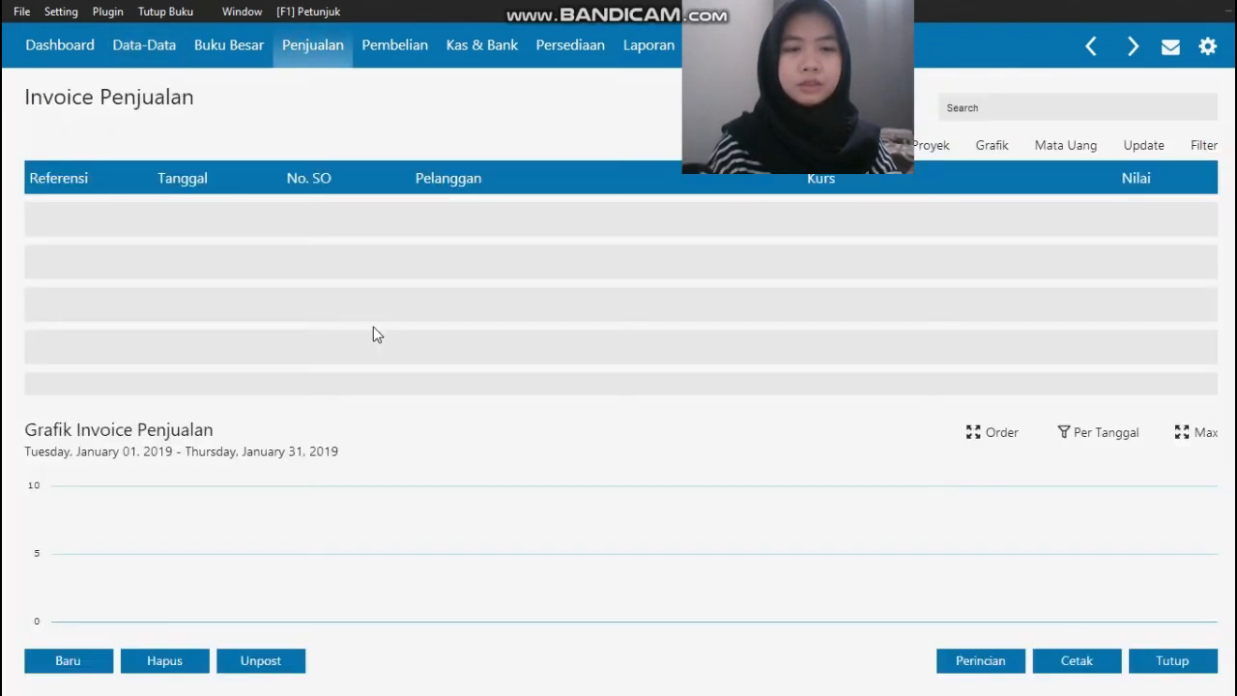
{"action": "left_click", "coordinate": [53, 660]}
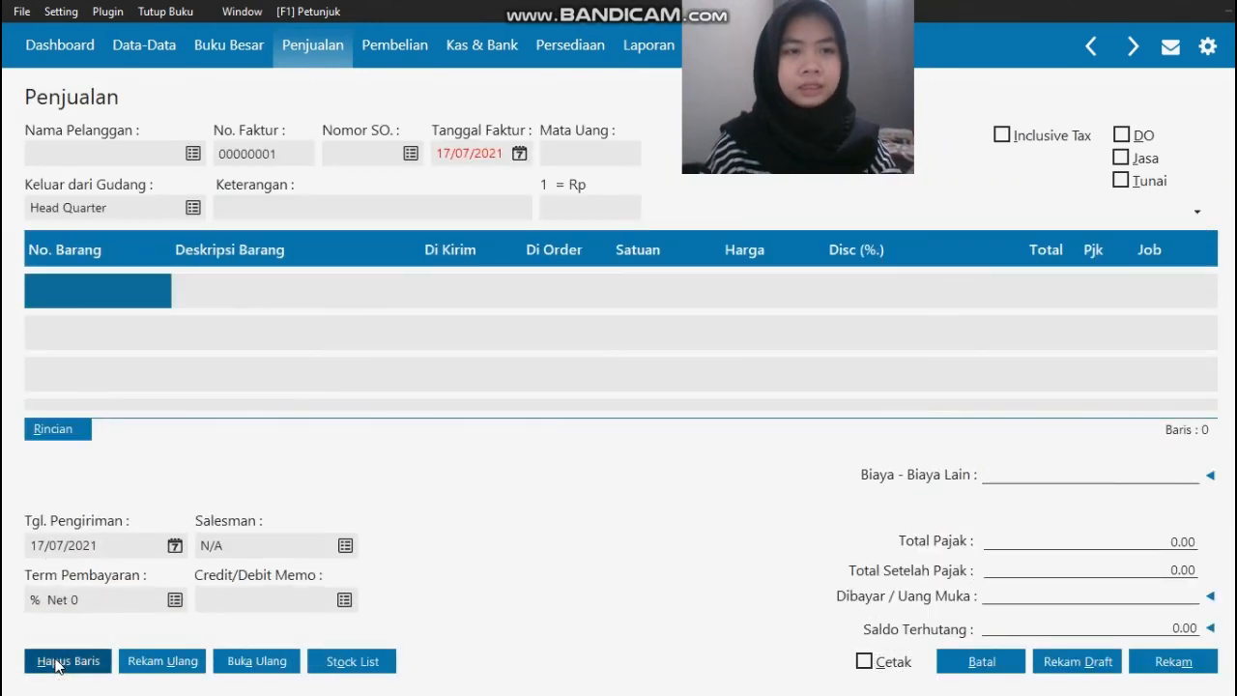
Step: Check the source invoice in the PDF and select RAYAN MUSLIM, PT as the sales invoice's customer
{"action": "key", "text": "alt+Tab"}
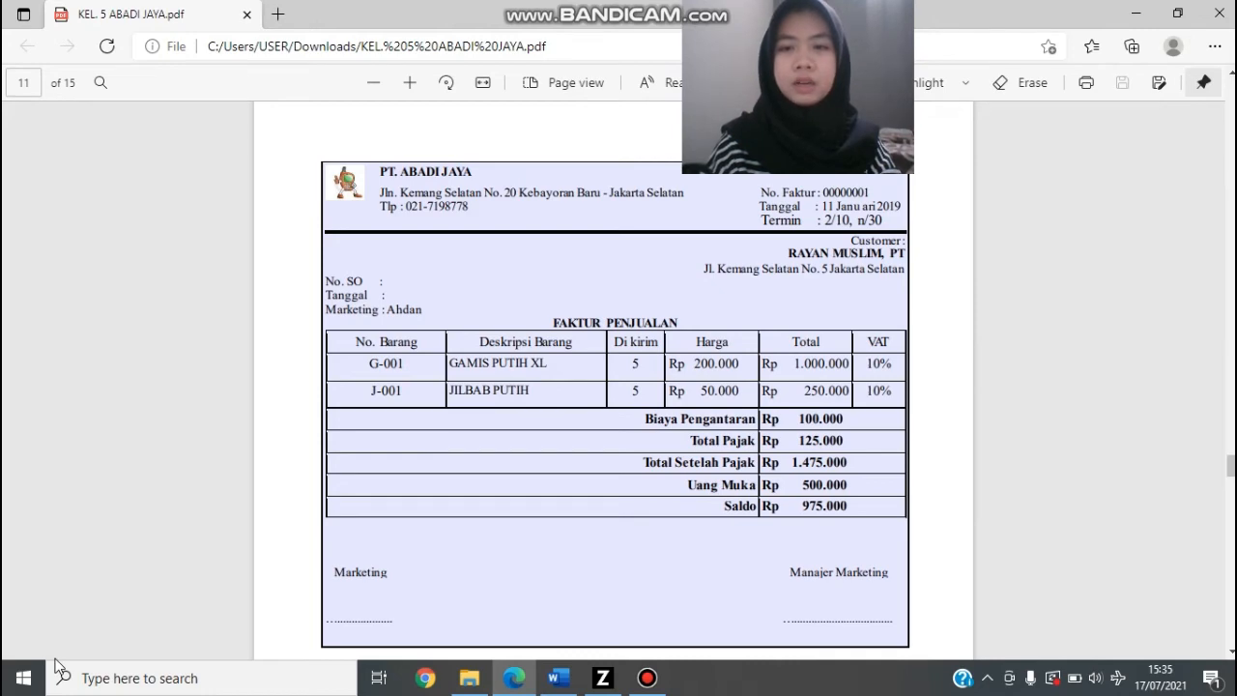
{"action": "key", "text": "alt+Tab"}
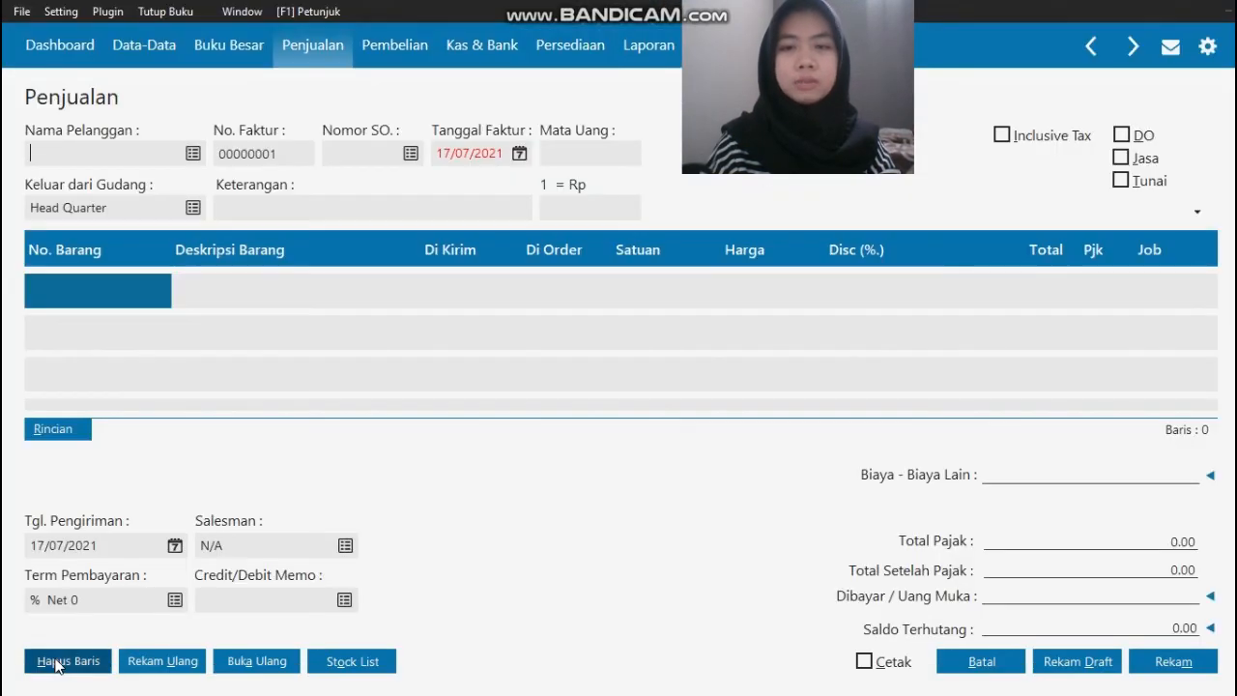
{"action": "left_click", "coordinate": [193, 154]}
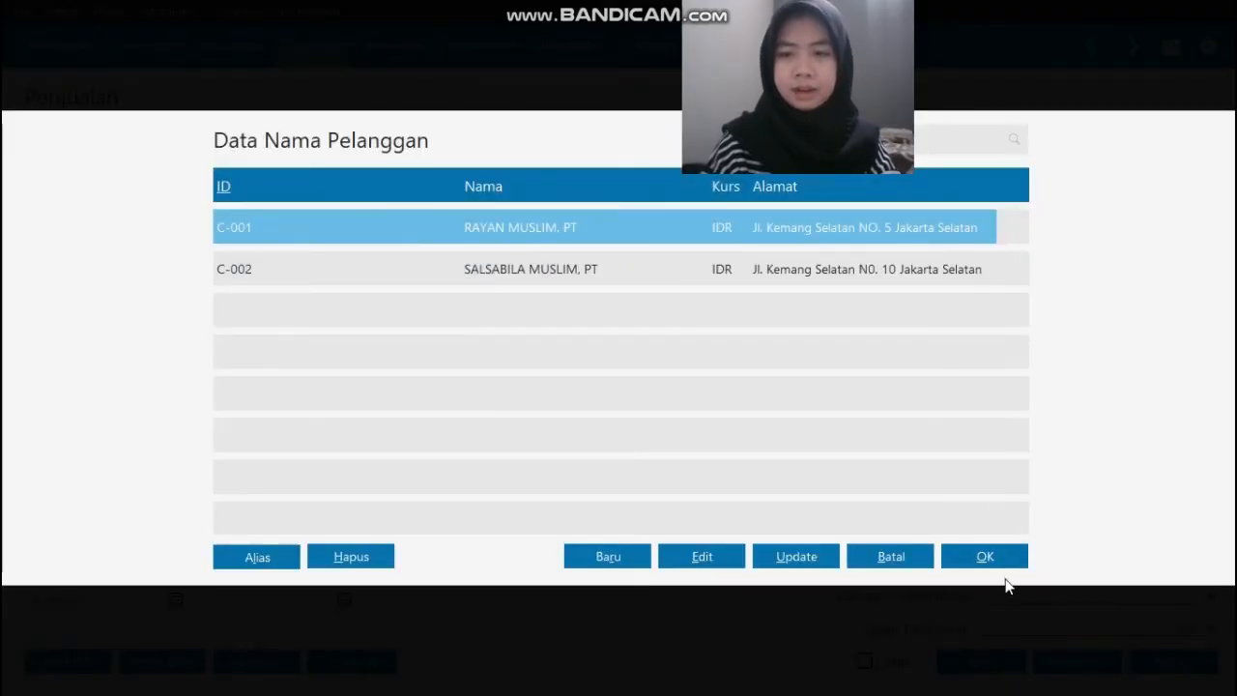
{"action": "left_click", "coordinate": [1004, 562]}
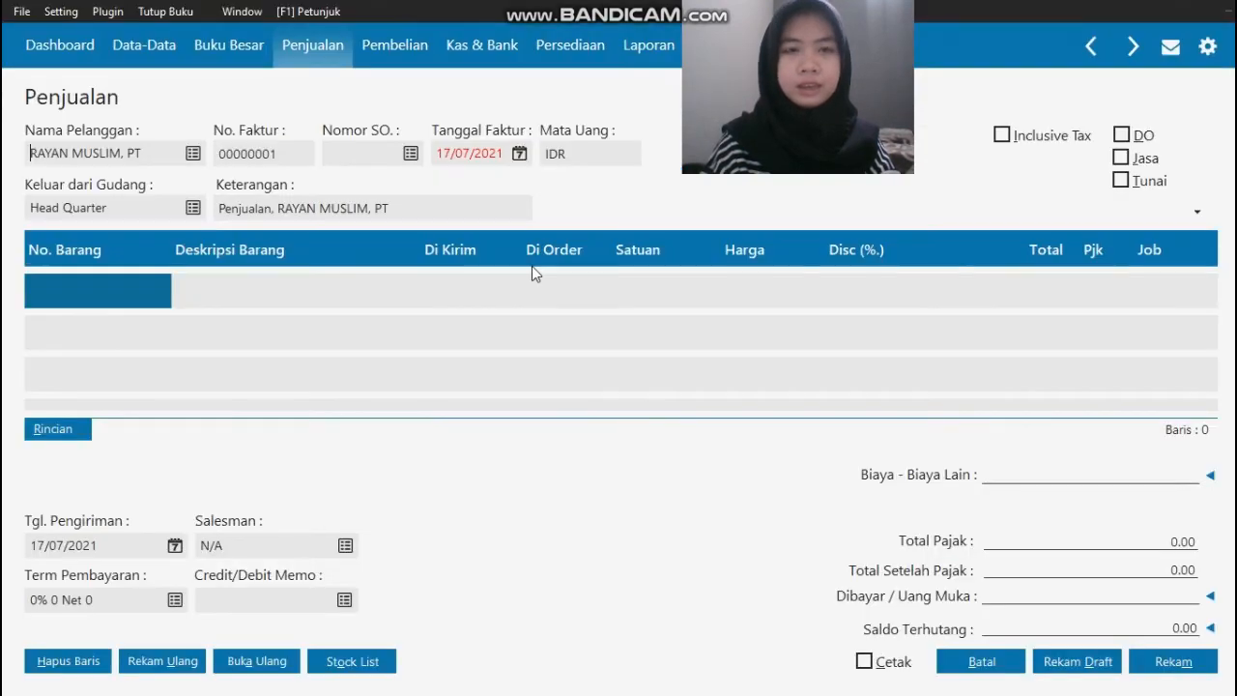
Step: Set the sales invoice date (Tanggal Faktur) to 11/01/2019
{"action": "left_click", "coordinate": [510, 156]}
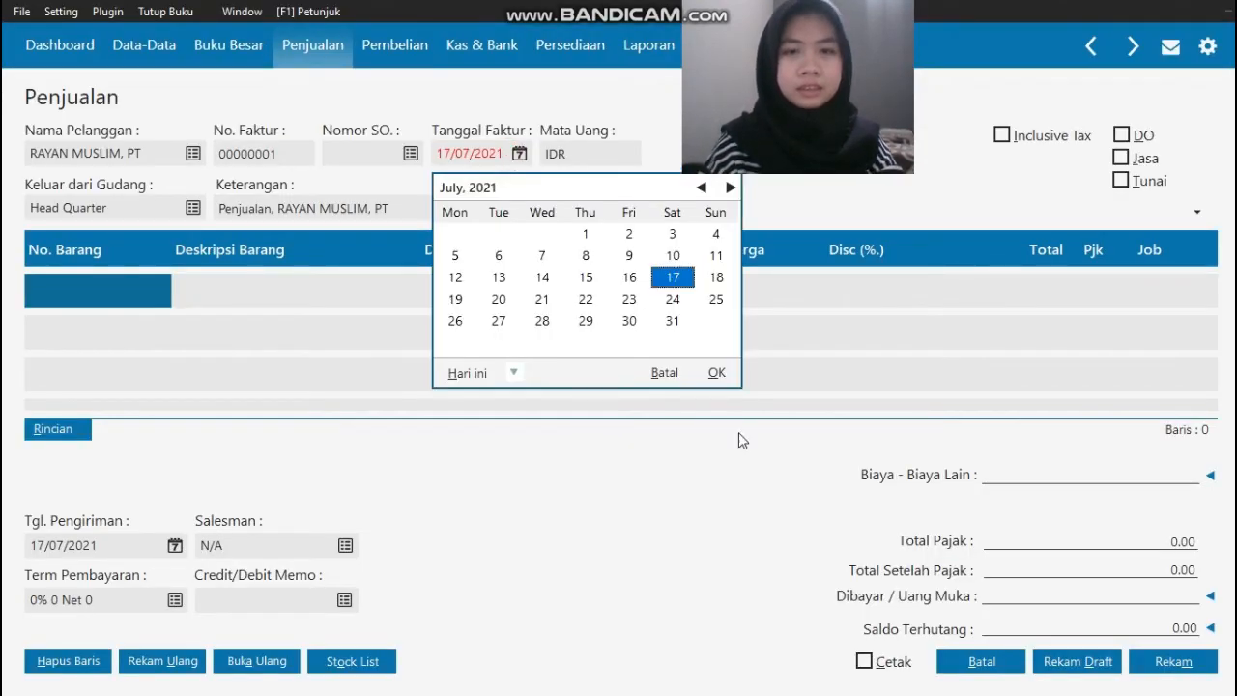
{"action": "left_click", "coordinate": [712, 373]}
{"action": "type", "text": "11/"}
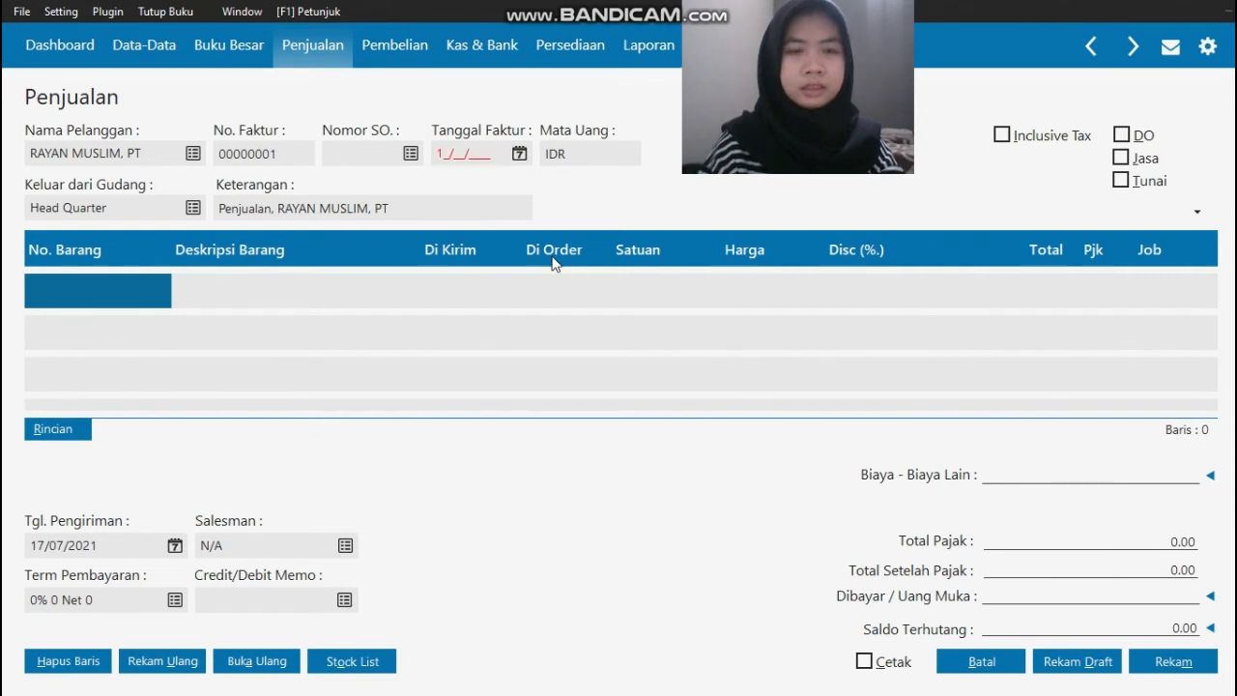
{"action": "type", "text": "01/2019"}
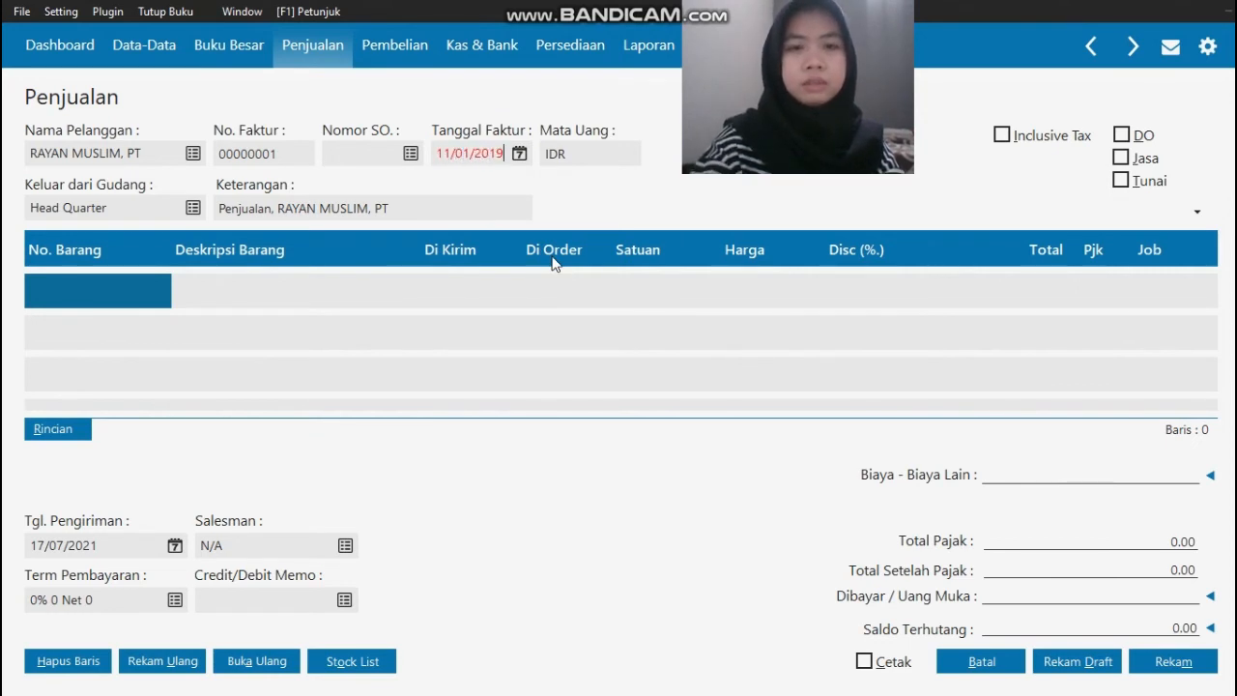
Step: Add item G-001 GAMIS PUTIH XL as the first line of the invoice, following the source PDF
{"action": "double_click", "coordinate": [126, 286]}
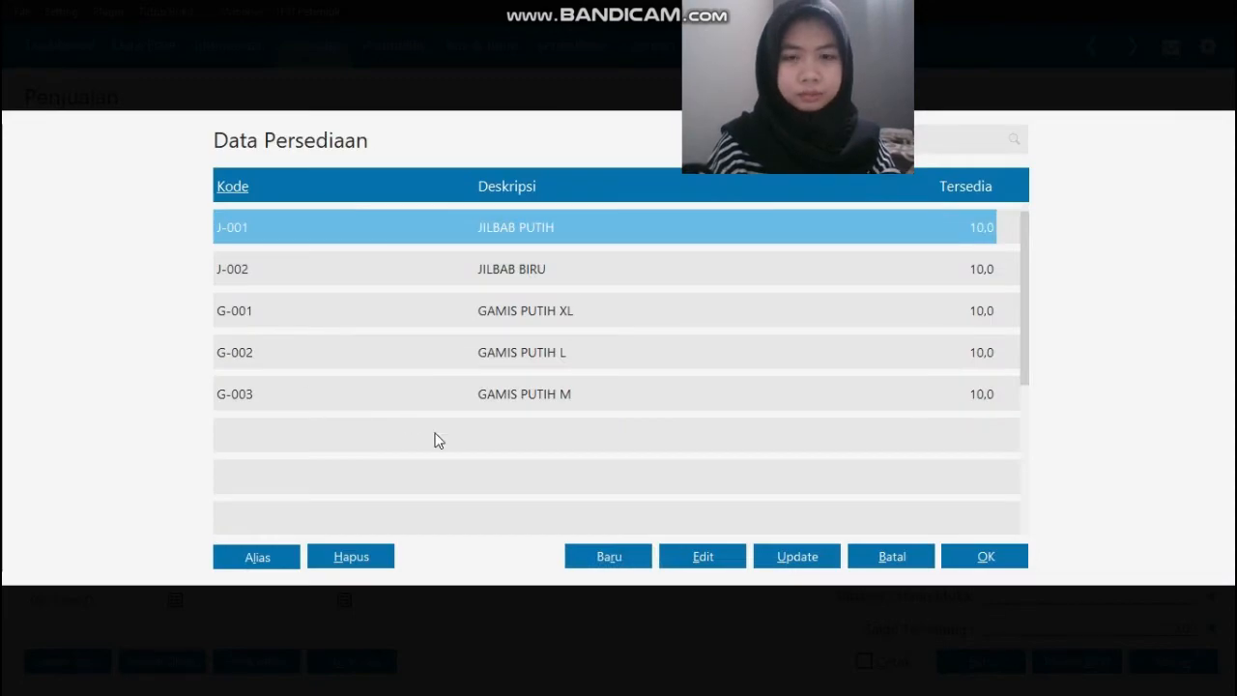
{"action": "key", "text": "alt+Tab"}
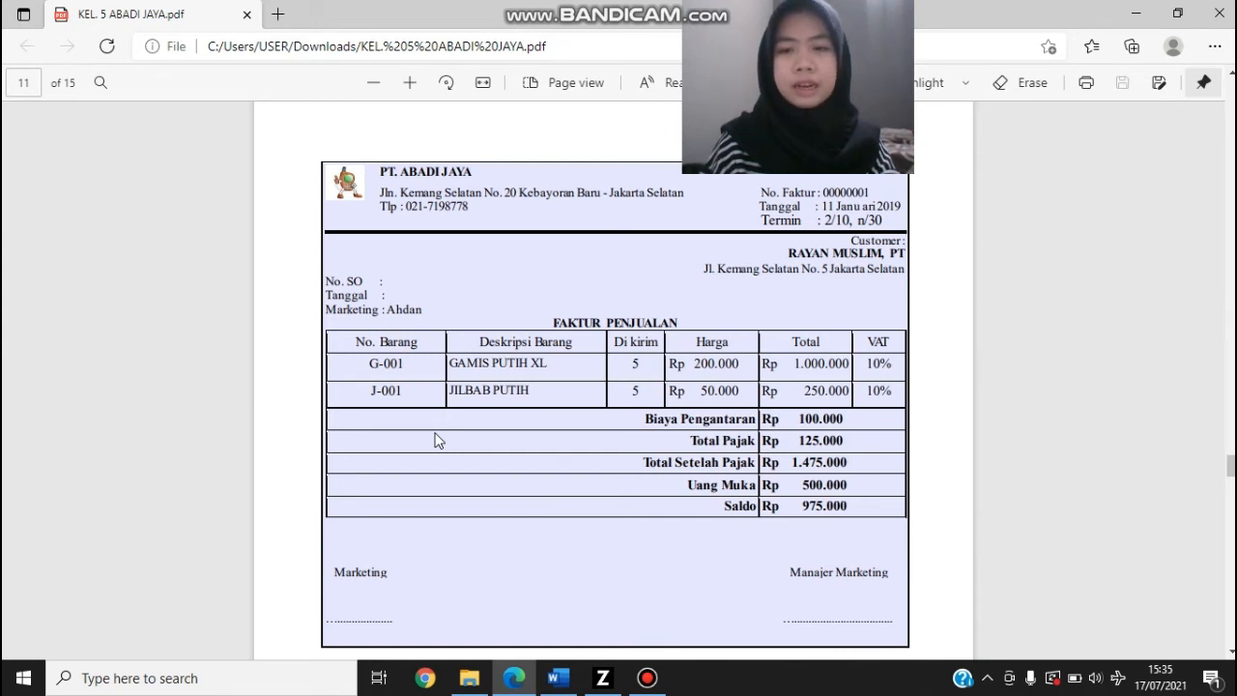
{"action": "key", "text": "alt+Tab"}
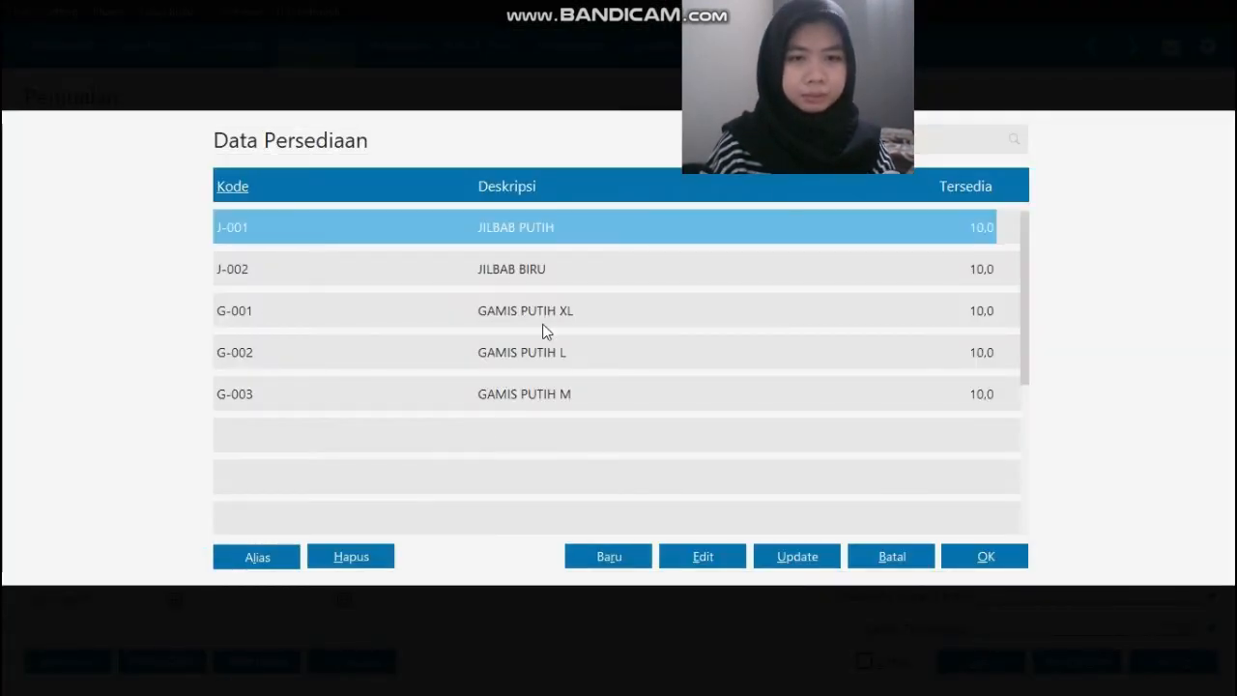
{"action": "left_click", "coordinate": [544, 318]}
{"action": "left_click", "coordinate": [990, 556]}
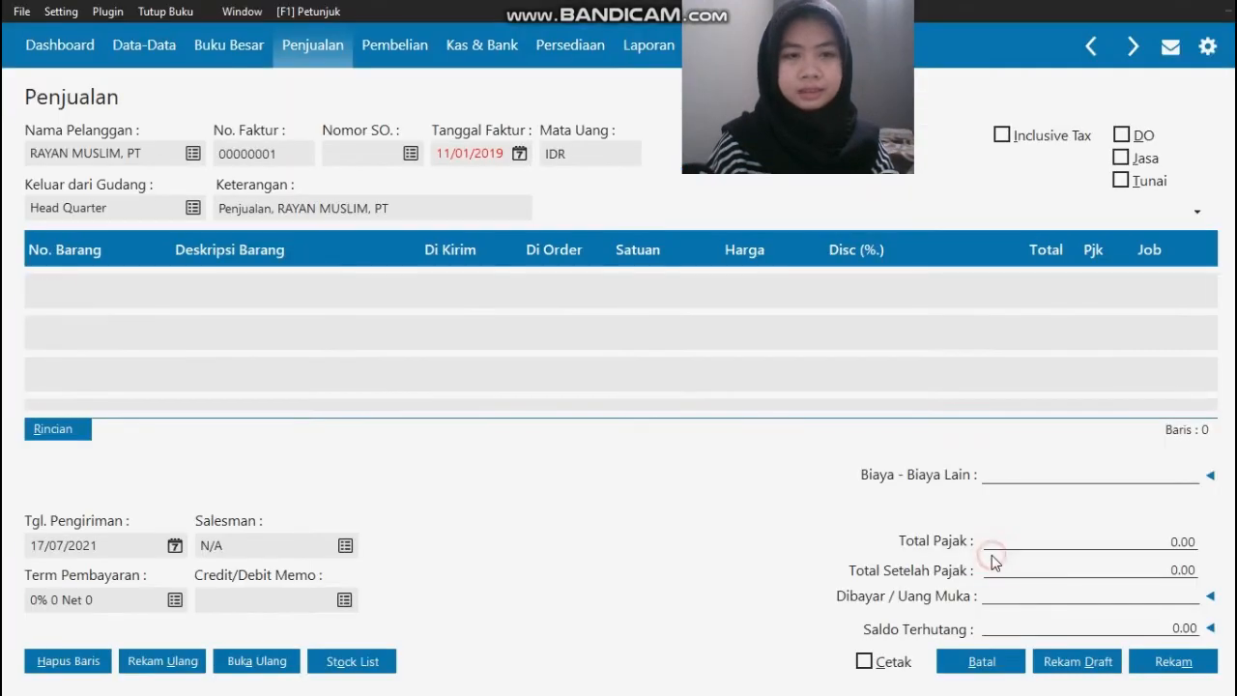
Step: Enter a delivered quantity of 5 and a unit price of 200000 for GAMIS PUTIH XL
{"action": "type", "text": "5"}
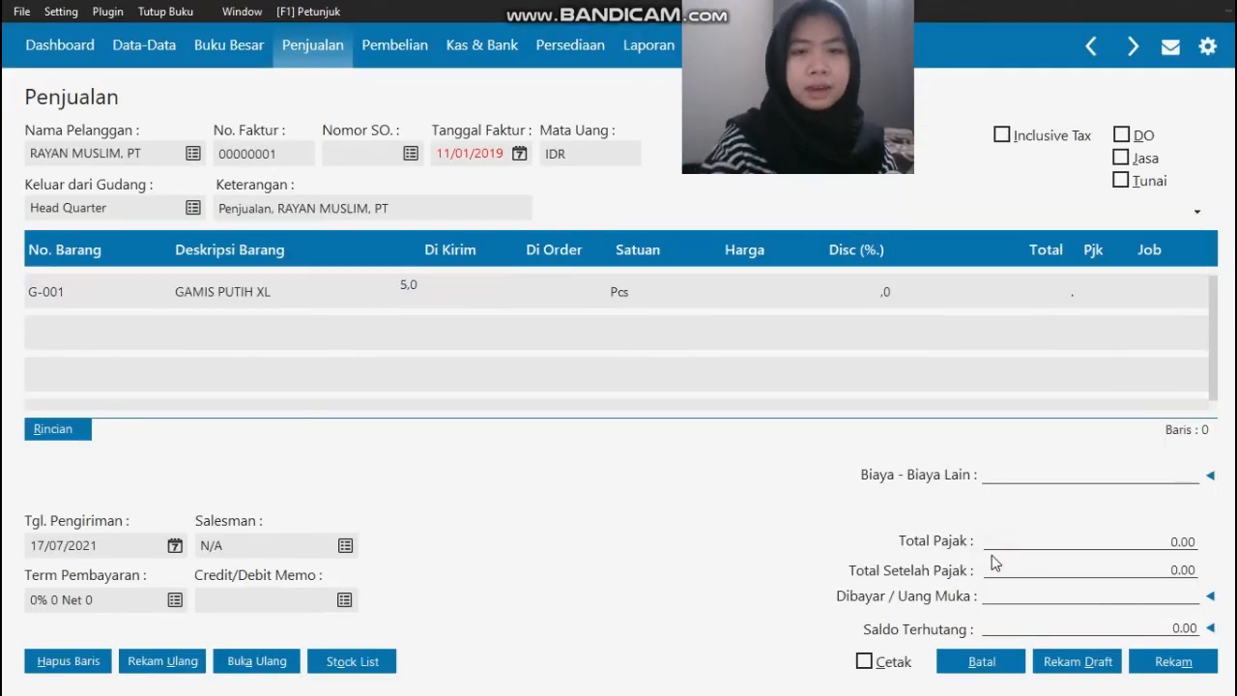
{"action": "key", "text": "Tab"}
{"action": "type", "text": "200"}
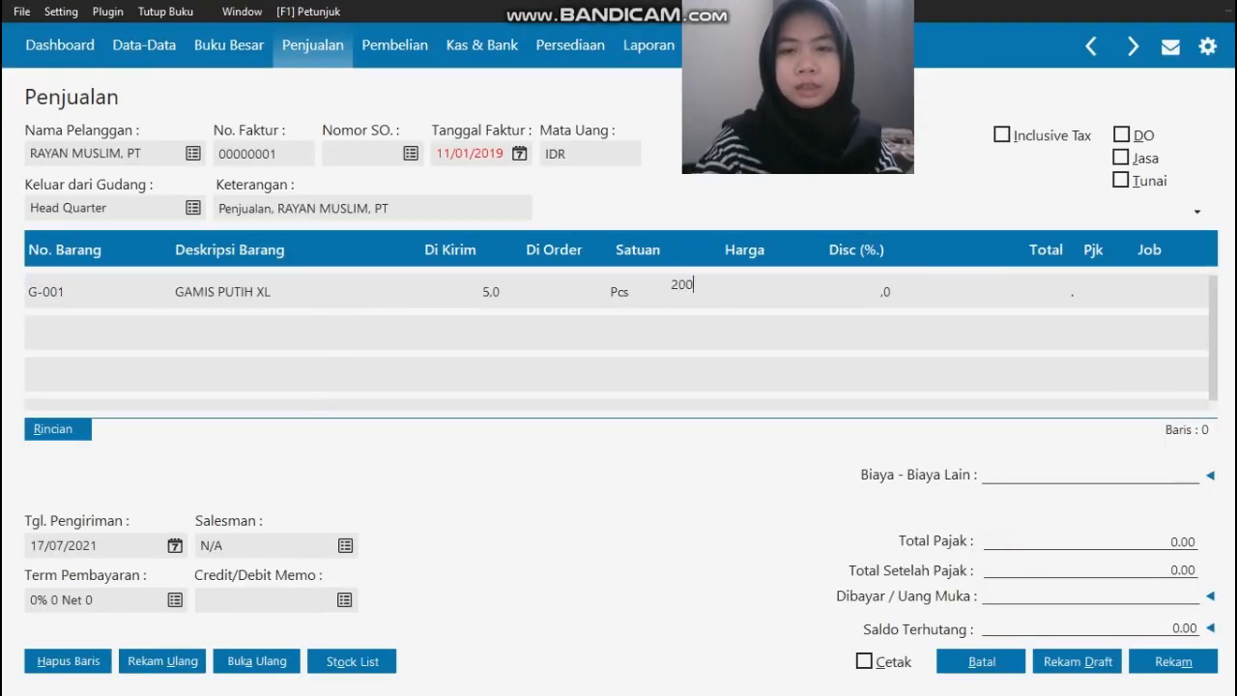
{"action": "type", "text": ".000.000"}
{"action": "key", "text": "Tab"}
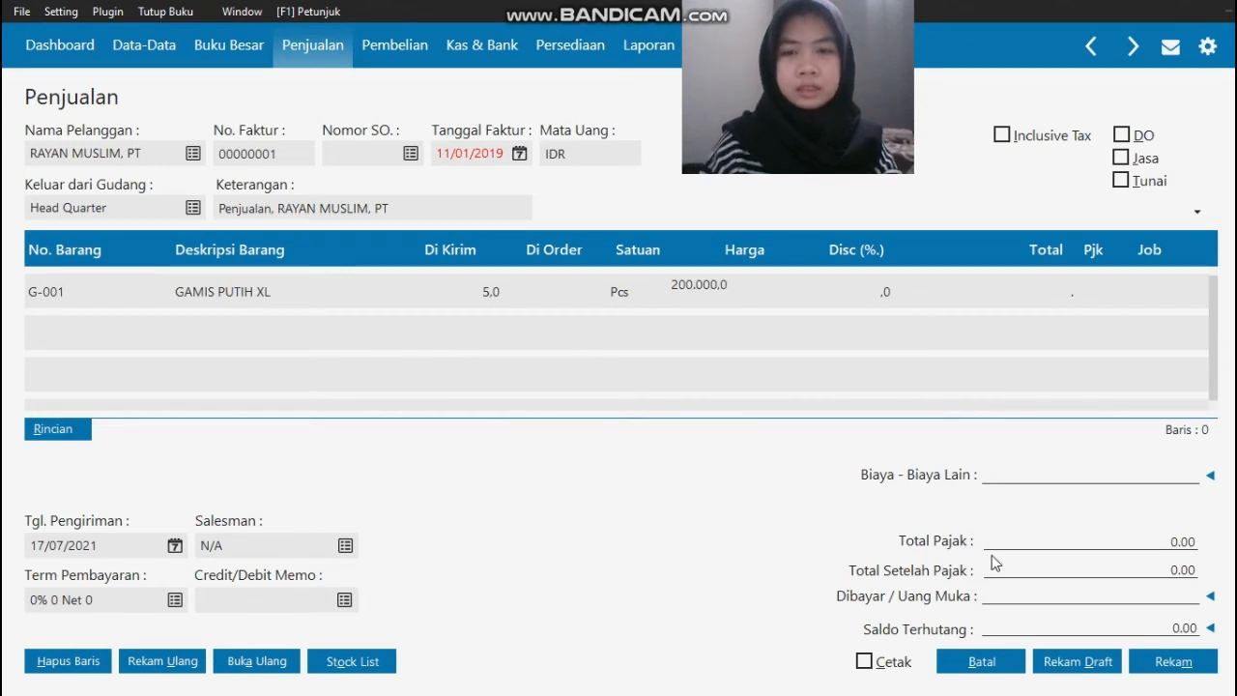
{"action": "key", "text": "Tab"}
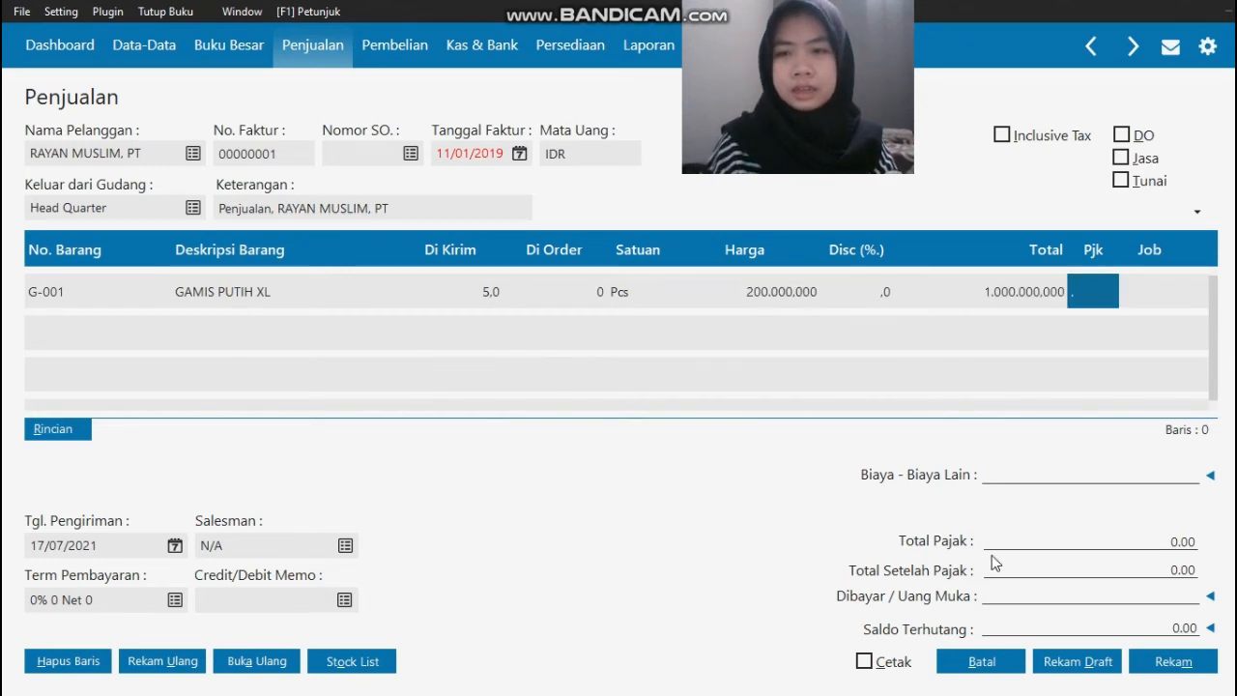
Step: Apply the VAT (Value Added Tax) code to the GAMIS PUTIH XL line and complete the row
{"action": "left_click", "coordinate": [1100, 293]}
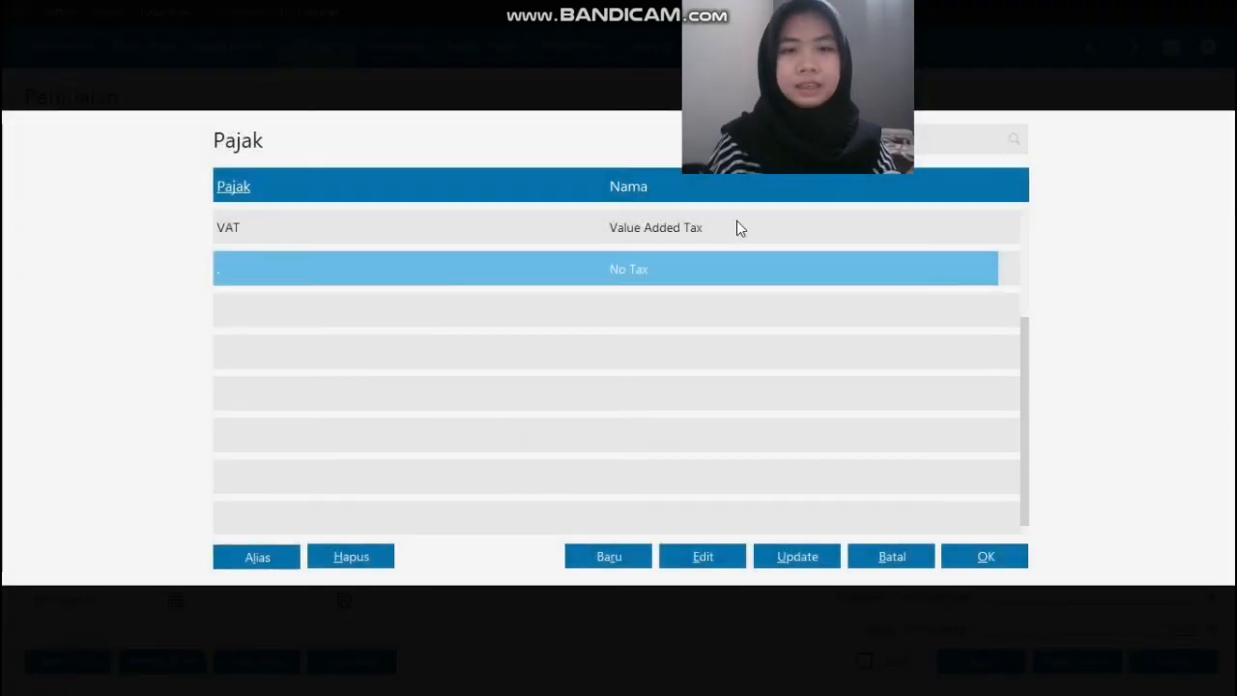
{"action": "left_click", "coordinate": [737, 225]}
{"action": "left_click", "coordinate": [993, 559]}
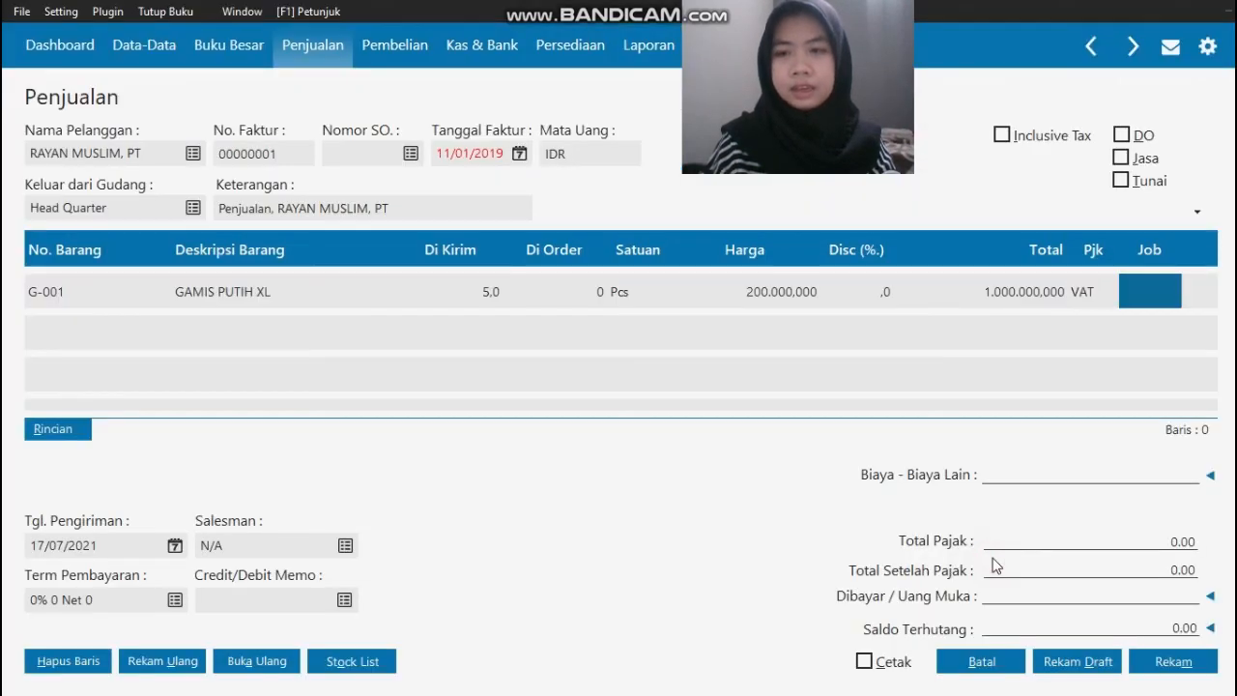
{"action": "key", "text": "Tab"}
Step: Check the source invoice and add item J-001 JILBAB PUTIH as the second line
{"action": "key", "text": "alt+Tab"}
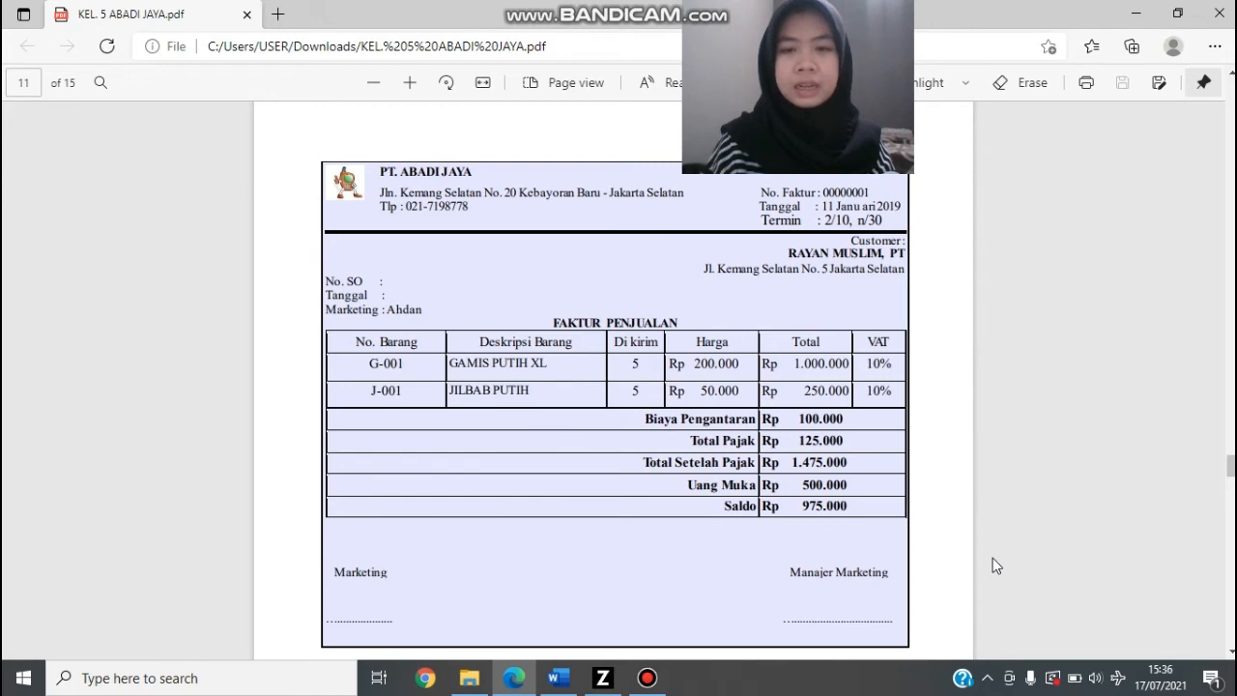
{"action": "key", "text": "alt+Tab"}
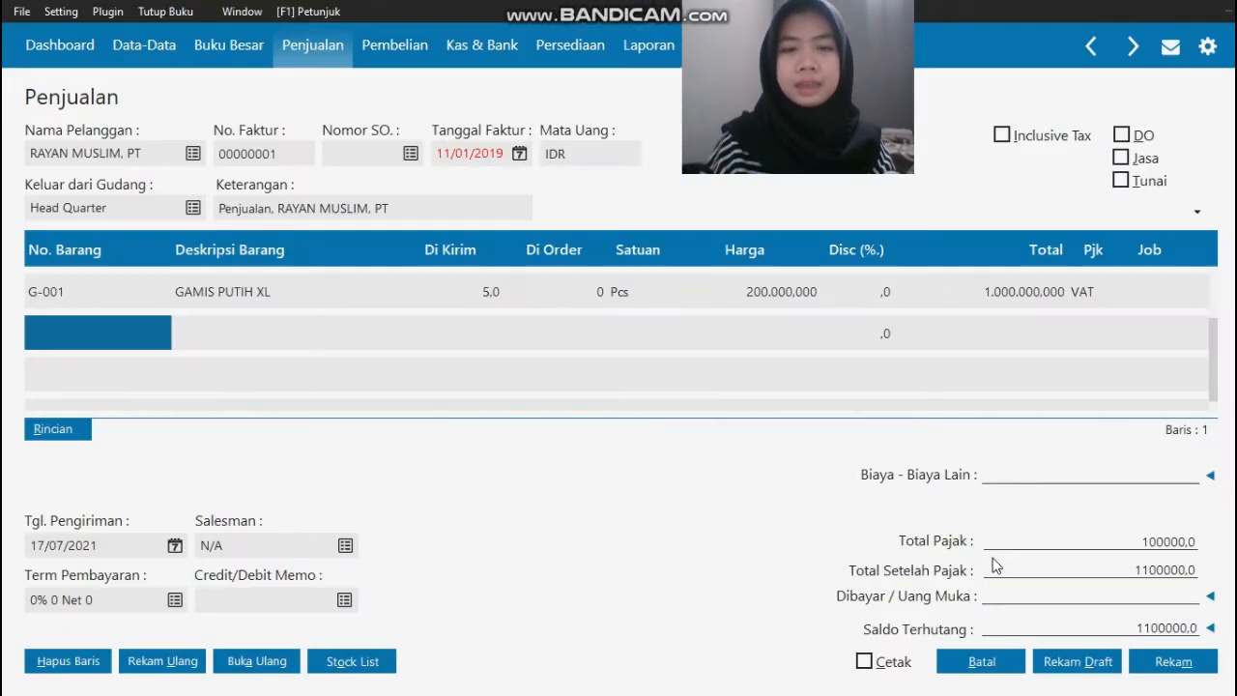
{"action": "double_click", "coordinate": [115, 337]}
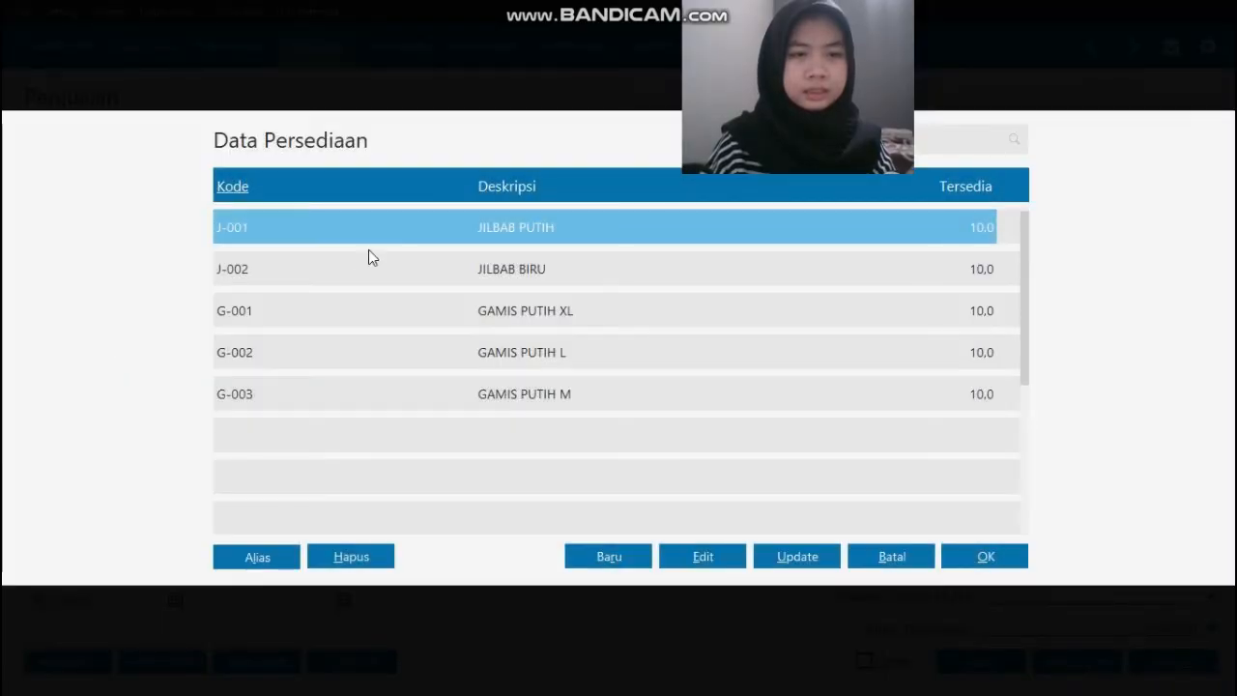
{"action": "left_click", "coordinate": [982, 559]}
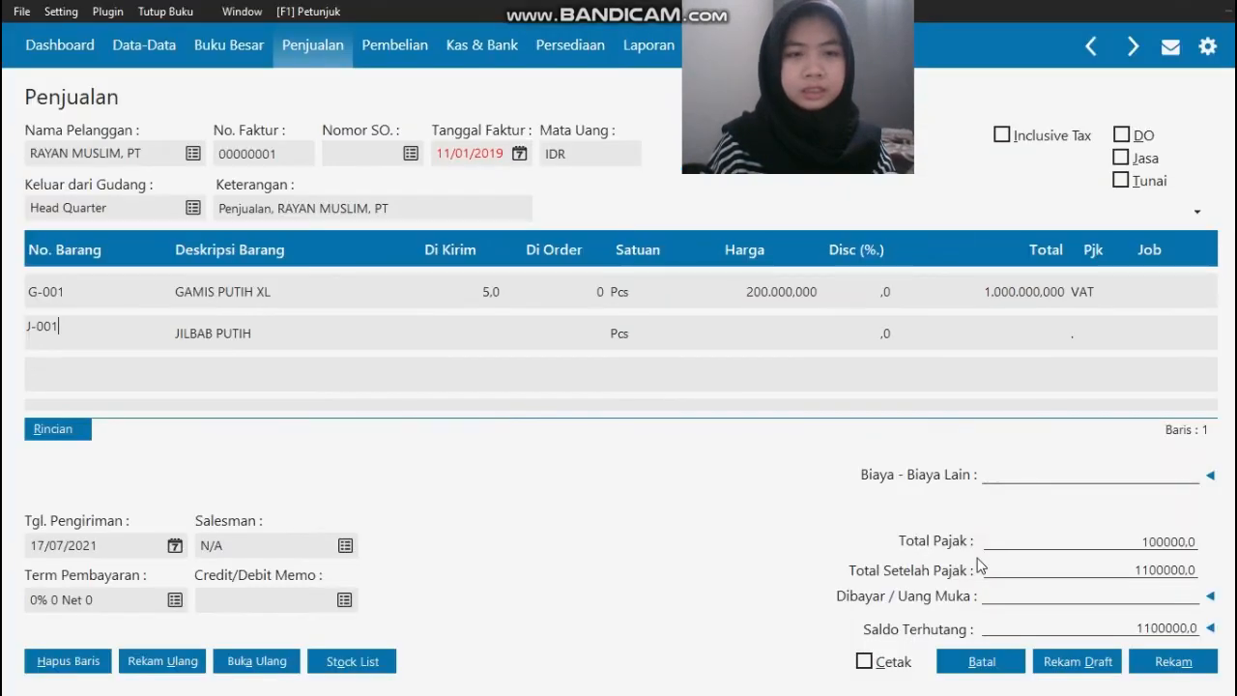
Step: Enter a delivered quantity of 5 and a unit price of 50000 for JILBAB PUTIH
{"action": "key", "text": "Tab"}
{"action": "key", "text": "Tab"}
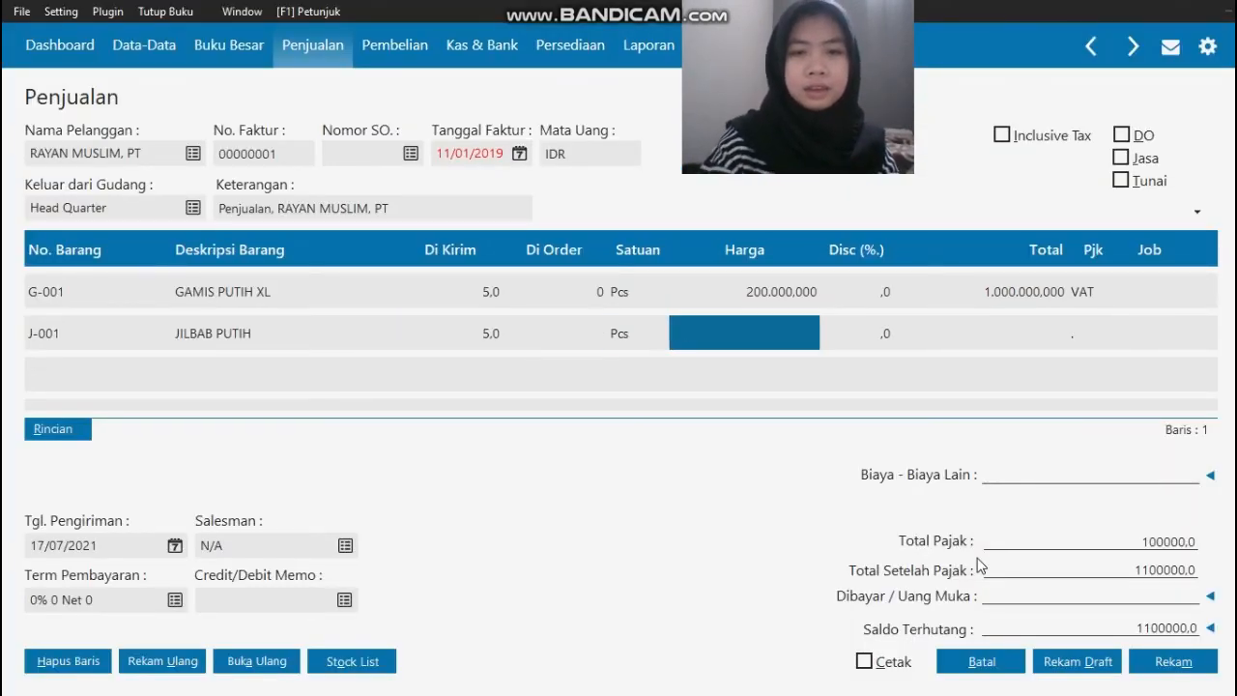
{"action": "type", "text": "50.000.000"}
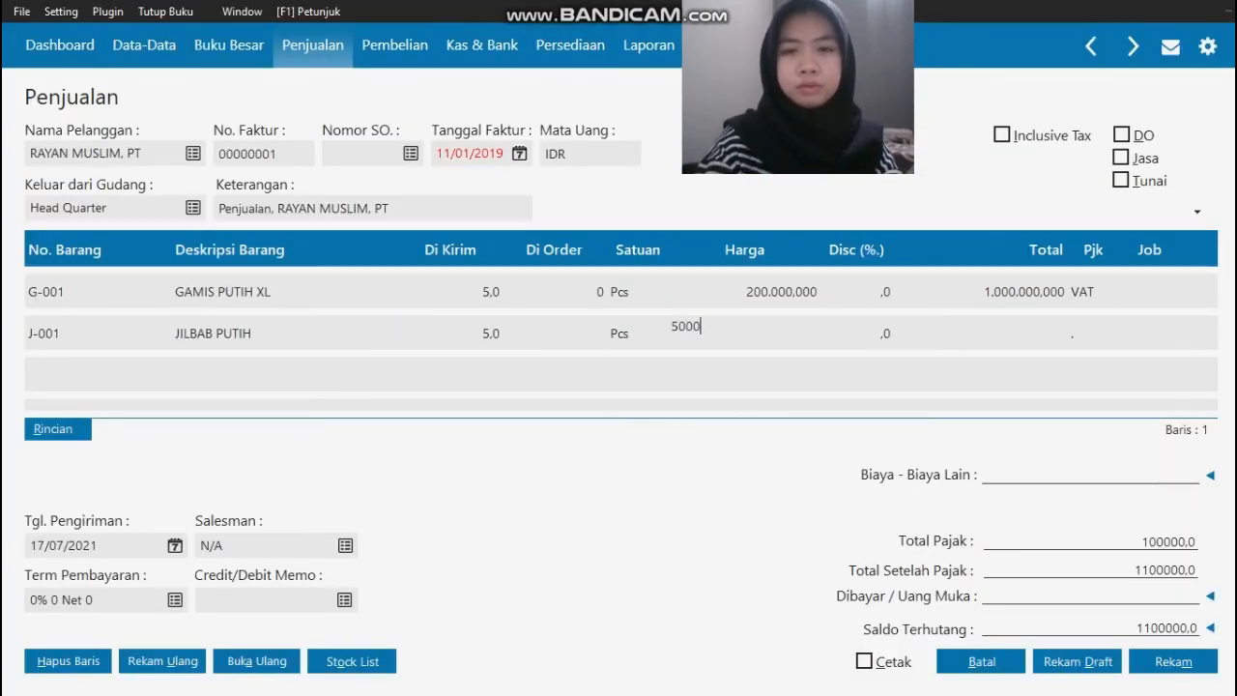
{"action": "key", "text": "Tab"}
{"action": "key", "text": "Tab"}
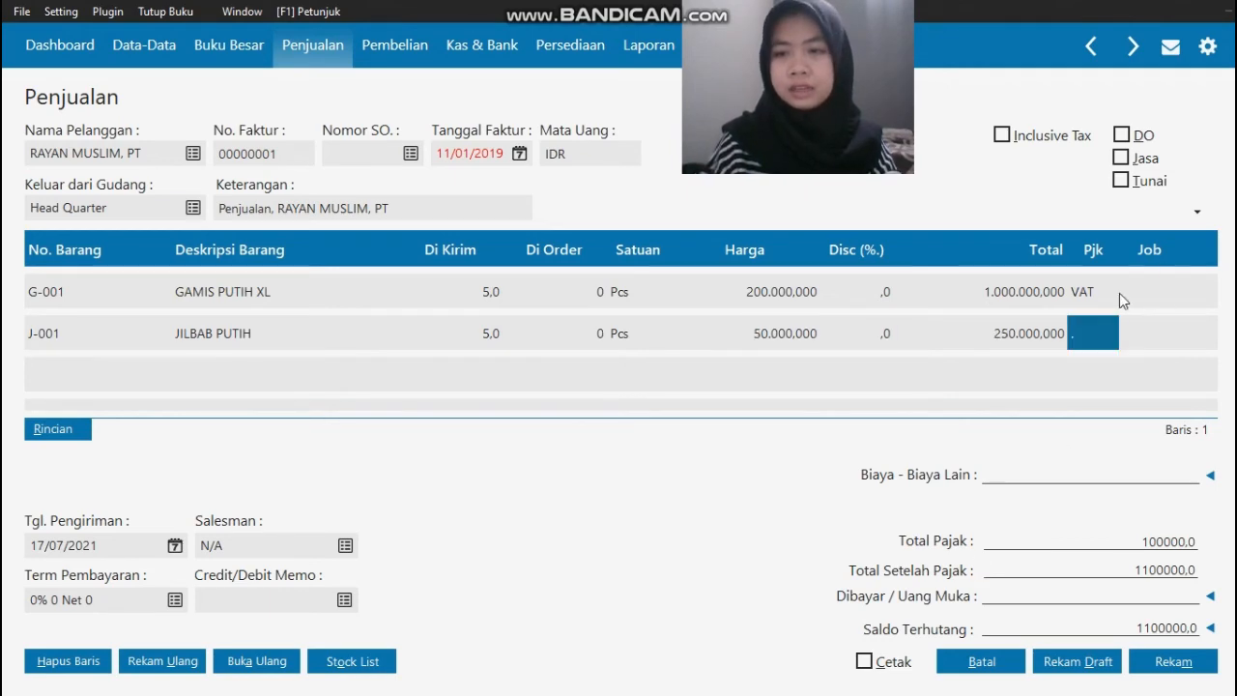
Step: Apply the VAT (Value Added Tax) code to the JILBAB PUTIH line
{"action": "double_click", "coordinate": [1095, 333]}
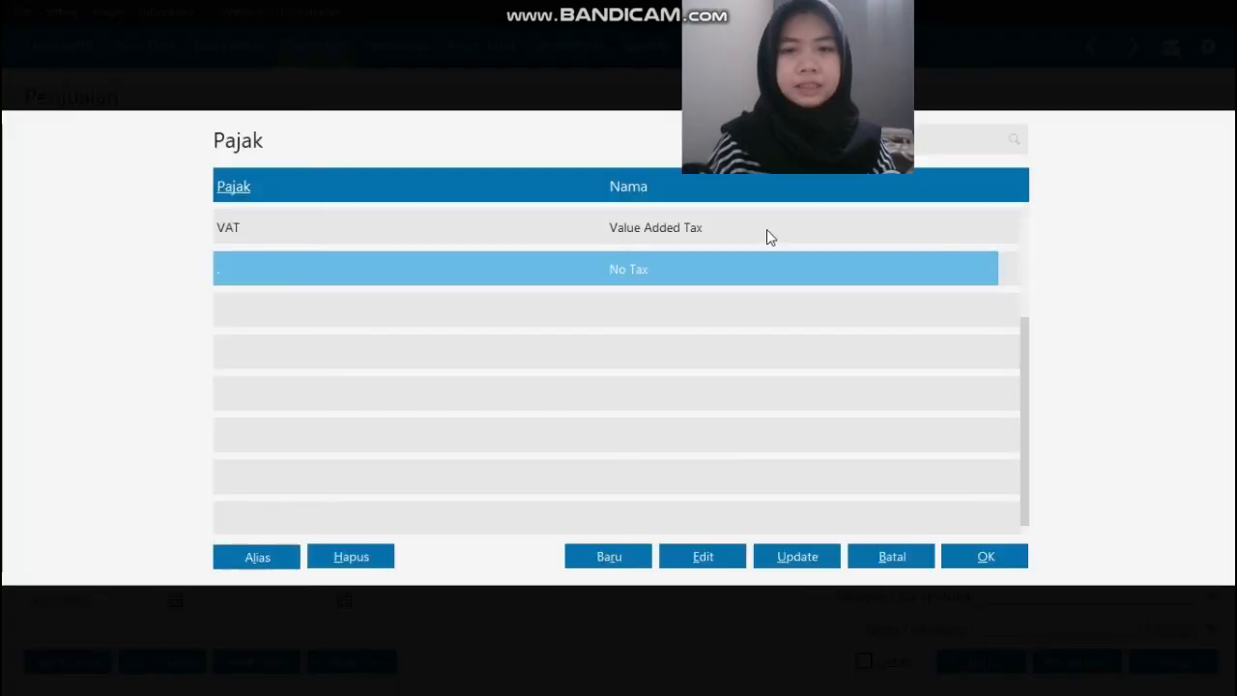
{"action": "left_click", "coordinate": [771, 229]}
{"action": "left_click", "coordinate": [988, 567]}
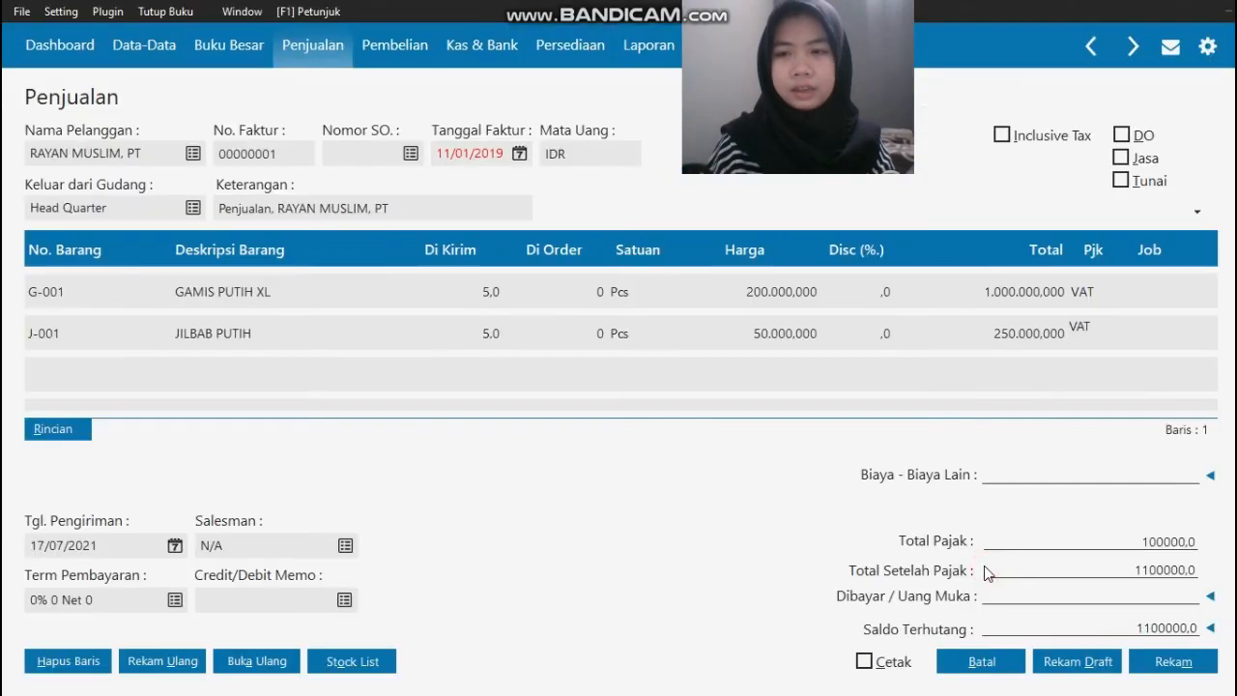
Step: Check the source invoice and set the delivery date (Tgl. Pengiriman) to 11/01/2019
{"action": "key", "text": "alt+Tab"}
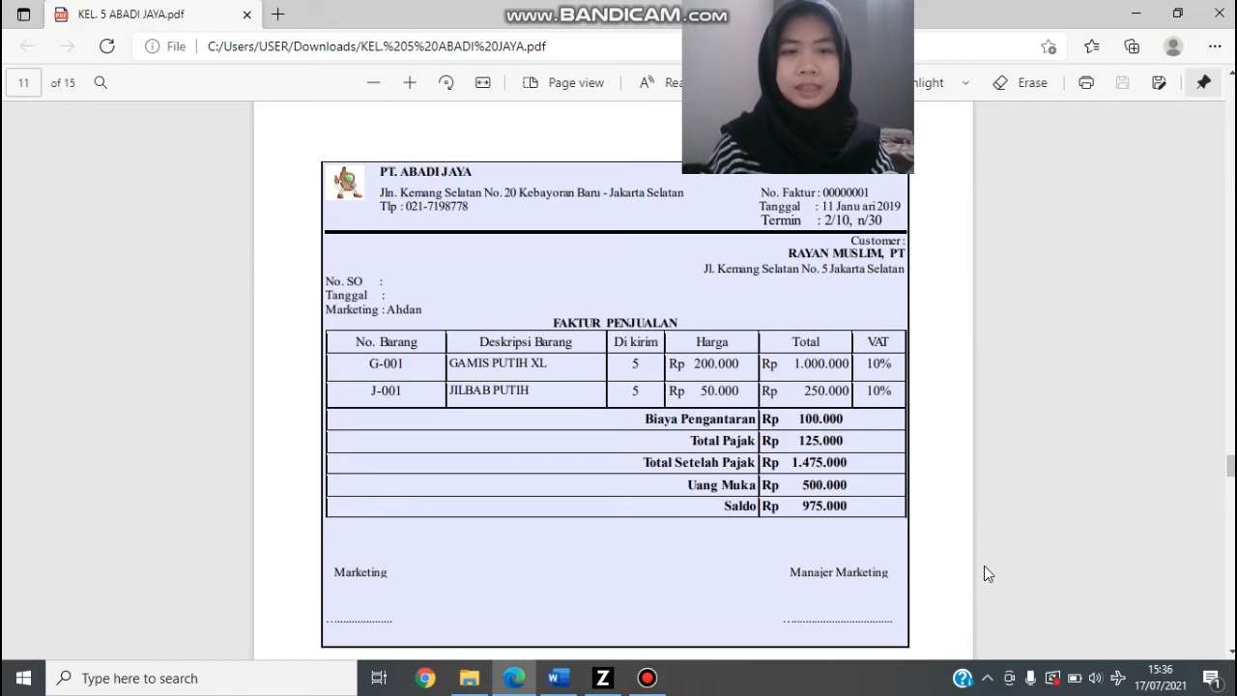
{"action": "key", "text": "alt+Tab"}
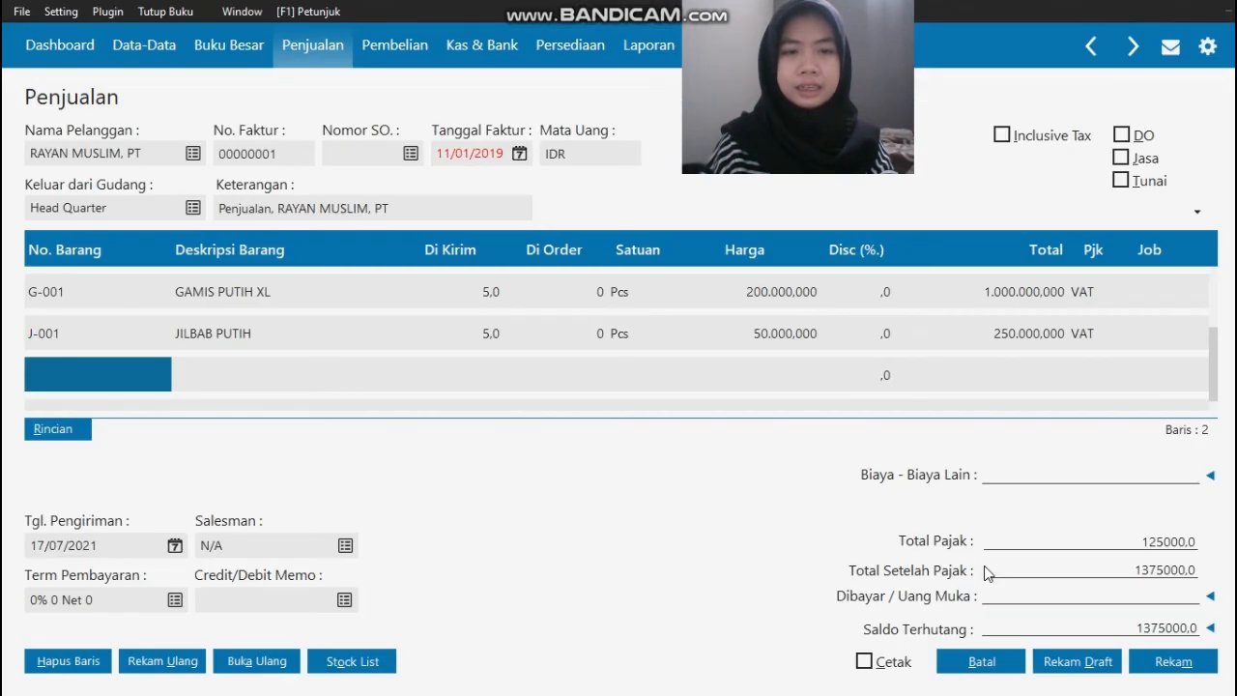
{"action": "left_click", "coordinate": [123, 547]}
{"action": "type", "text": "11/"}
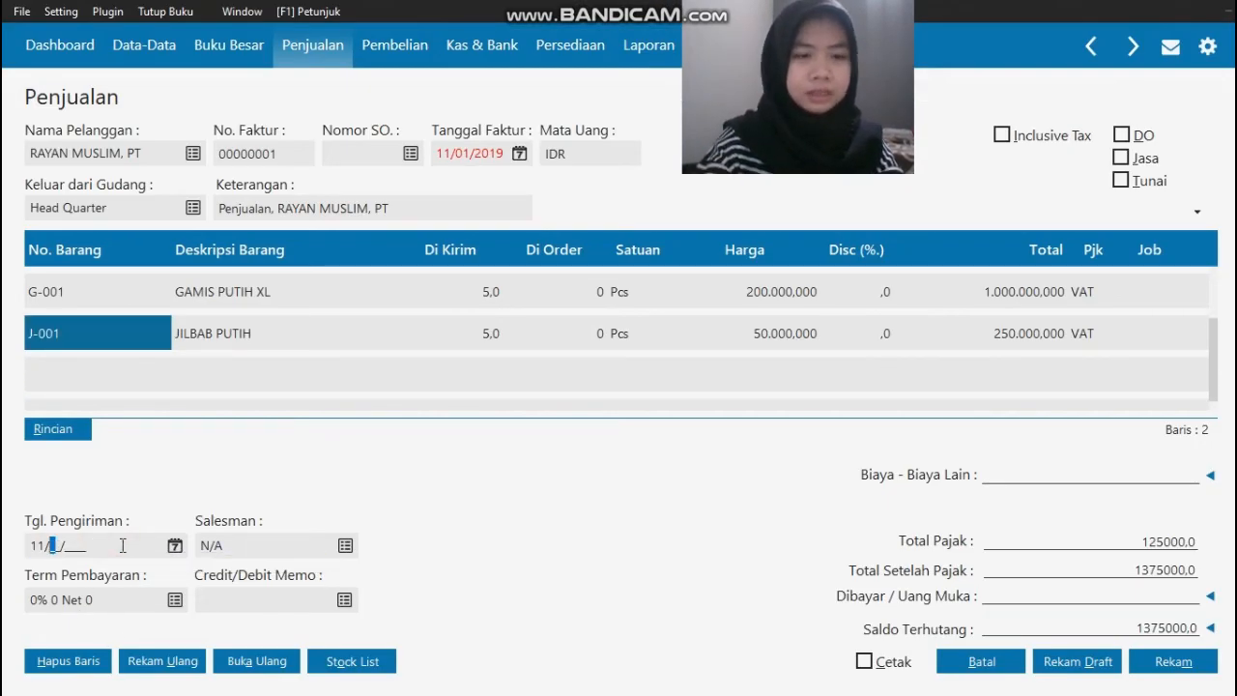
{"action": "type", "text": "01/2019"}
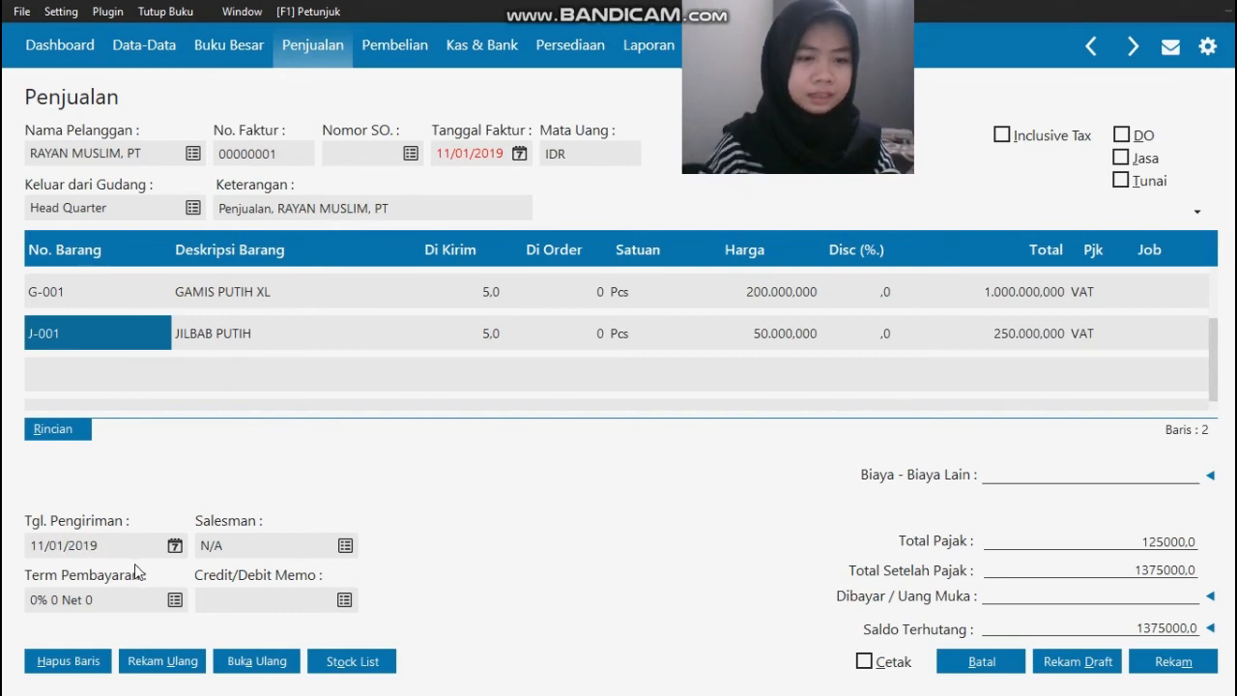
Step: Set the payment terms (Term Pembayaran) to 10 discount days, 30 due days and a 2% early discount
{"action": "left_click", "coordinate": [175, 600]}
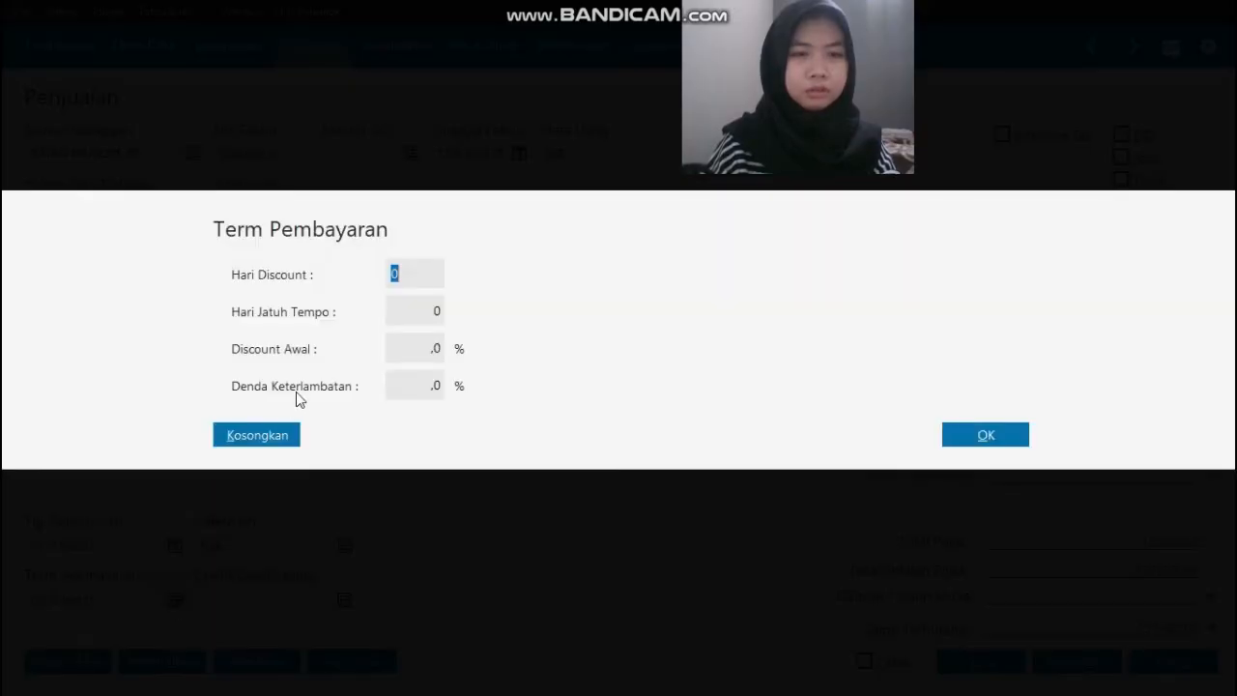
{"action": "type", "text": "10"}
{"action": "key", "text": "Tab"}
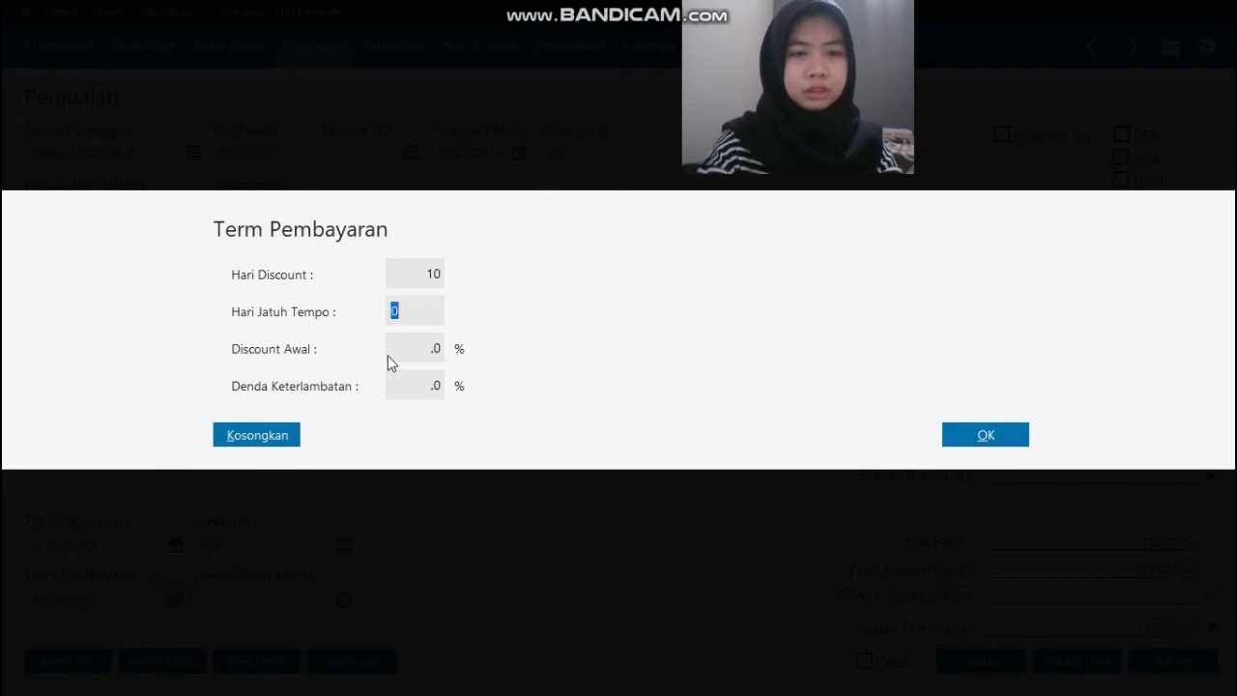
{"action": "type", "text": "30"}
{"action": "key", "text": "Tab"}
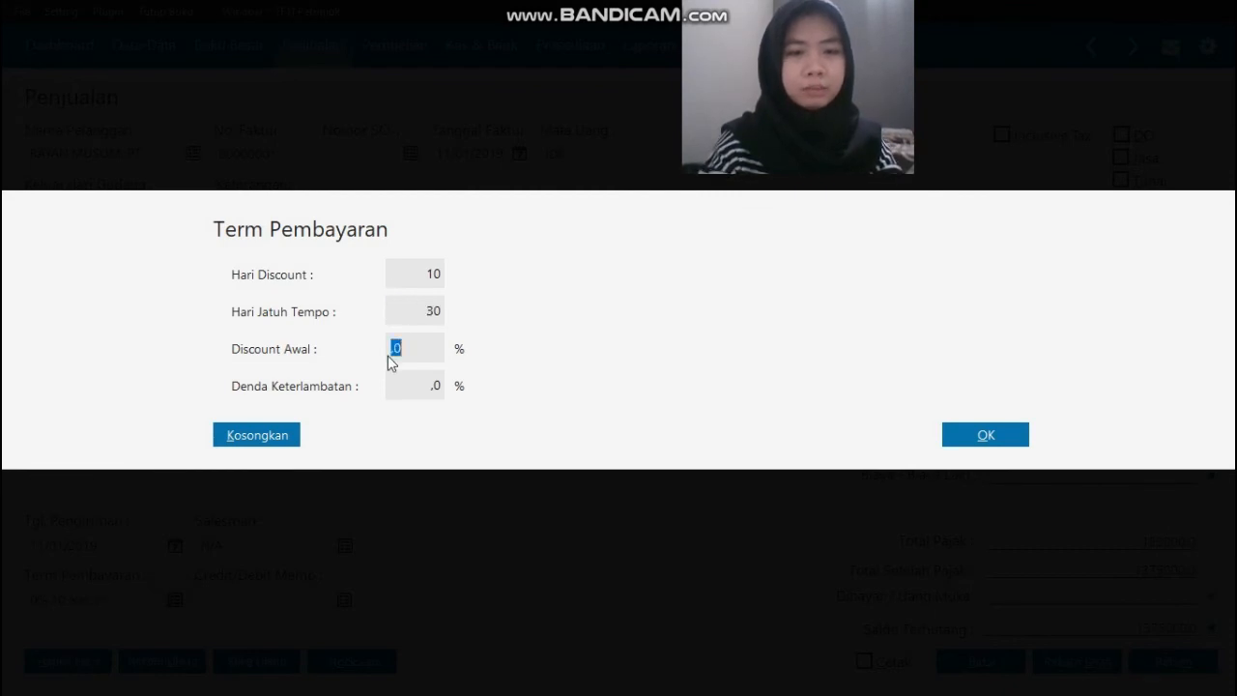
{"action": "type", "text": "2"}
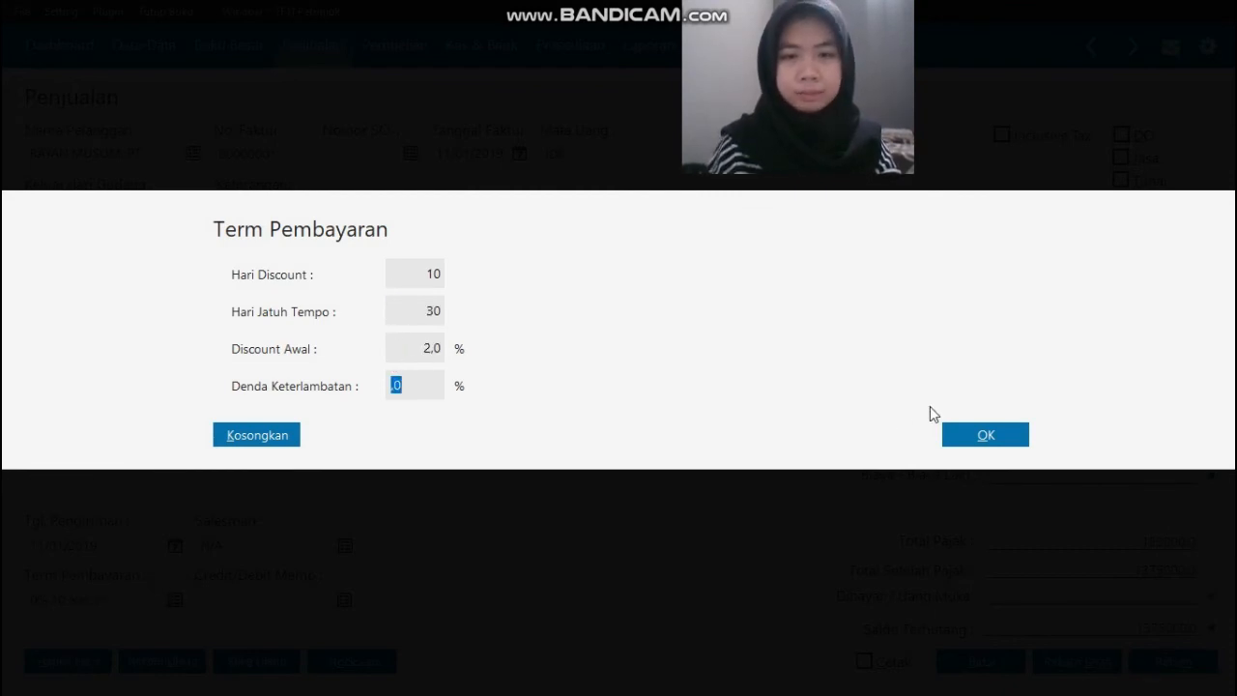
{"action": "left_click", "coordinate": [996, 435]}
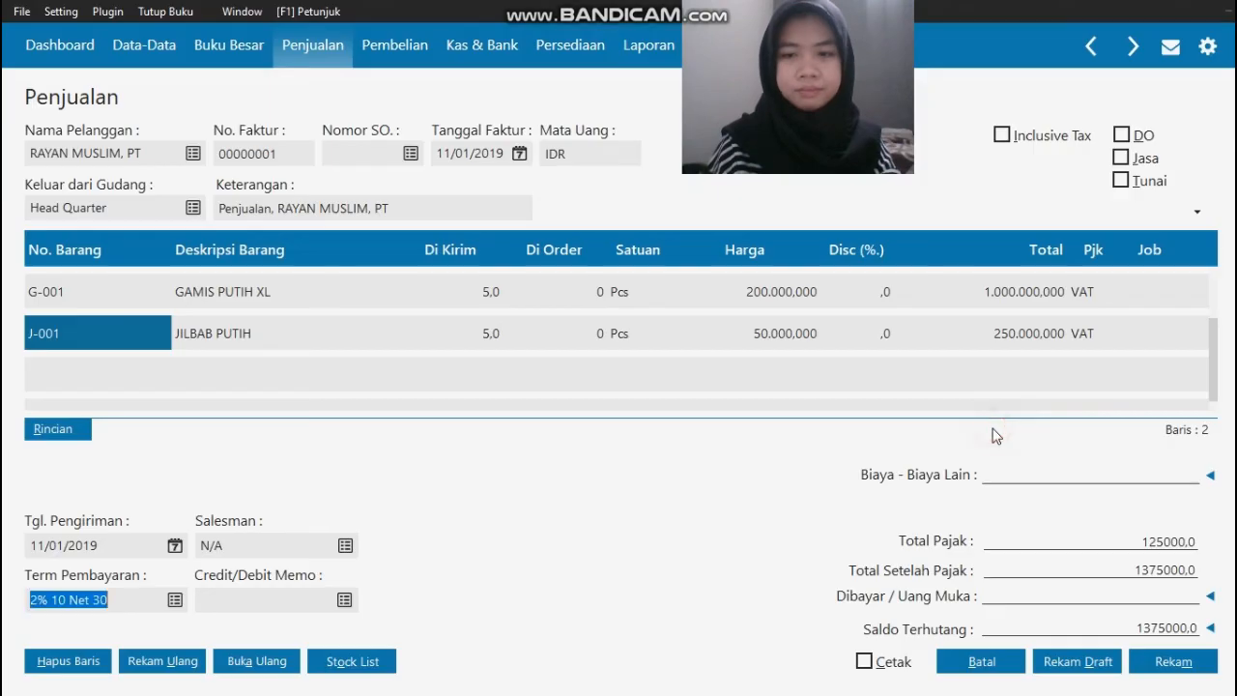
Step: Create employee E-001 with the marketer's name from the source invoice and position Marketing, and assign that employee as the invoice's salesman
{"action": "left_click", "coordinate": [345, 546]}
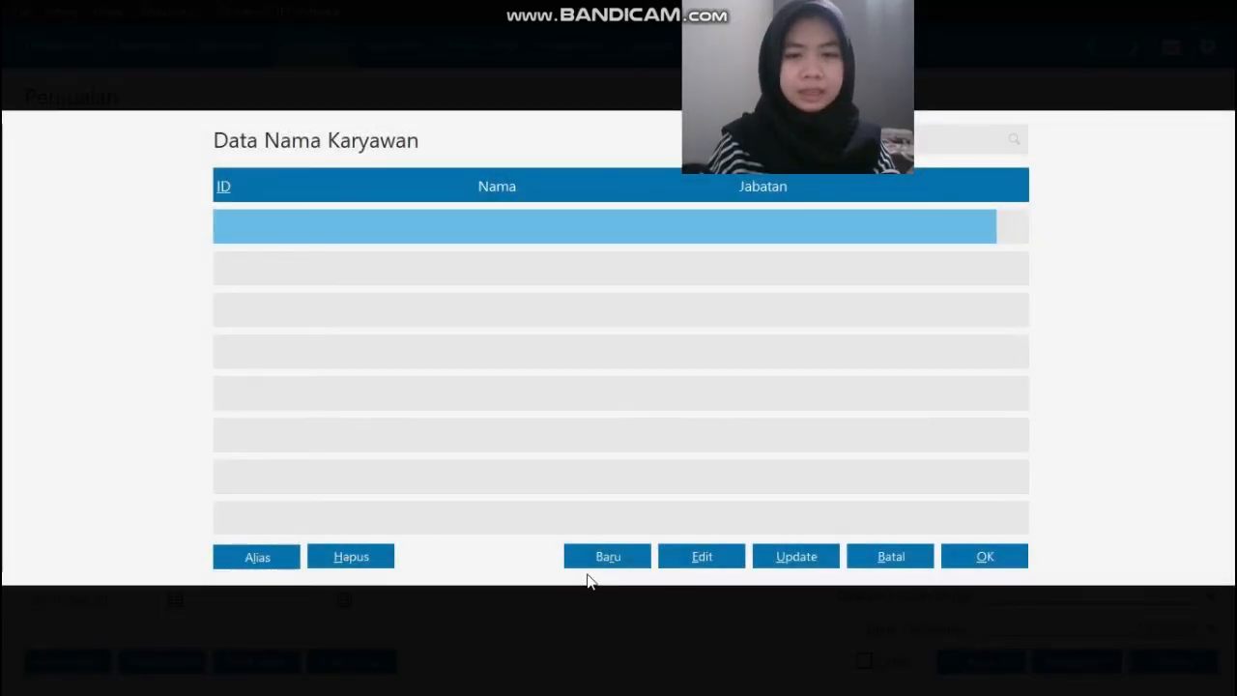
{"action": "left_click", "coordinate": [606, 558]}
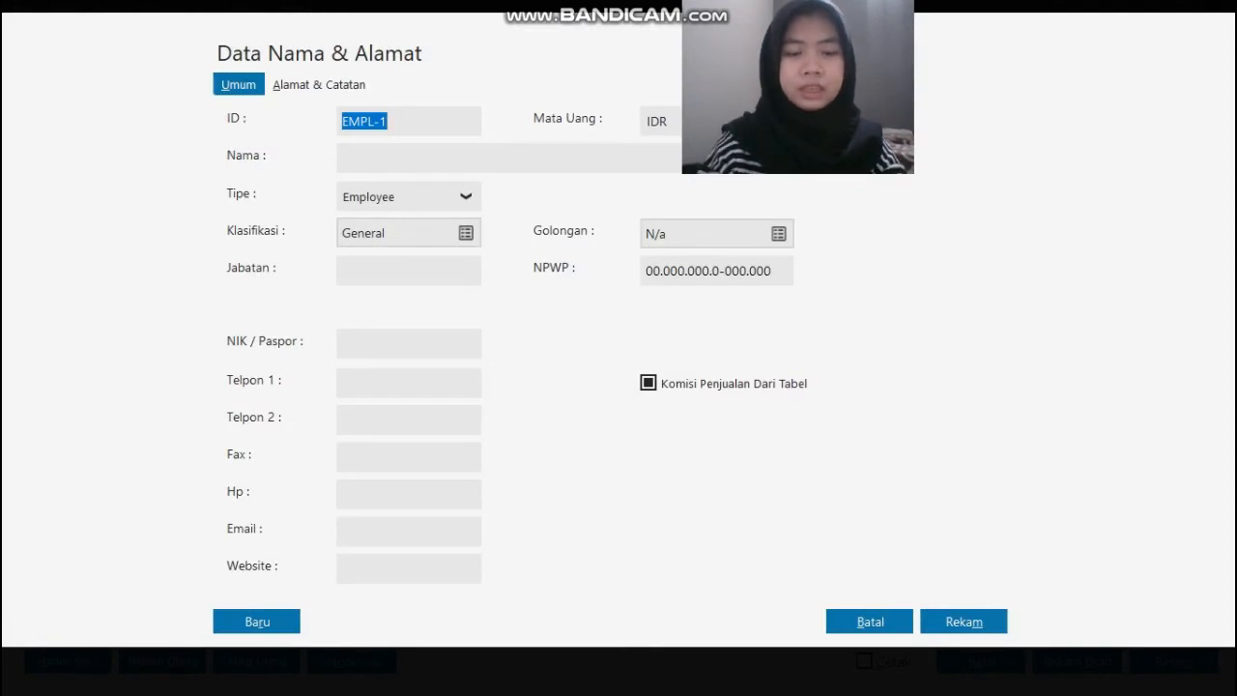
{"action": "type", "text": "E-"}
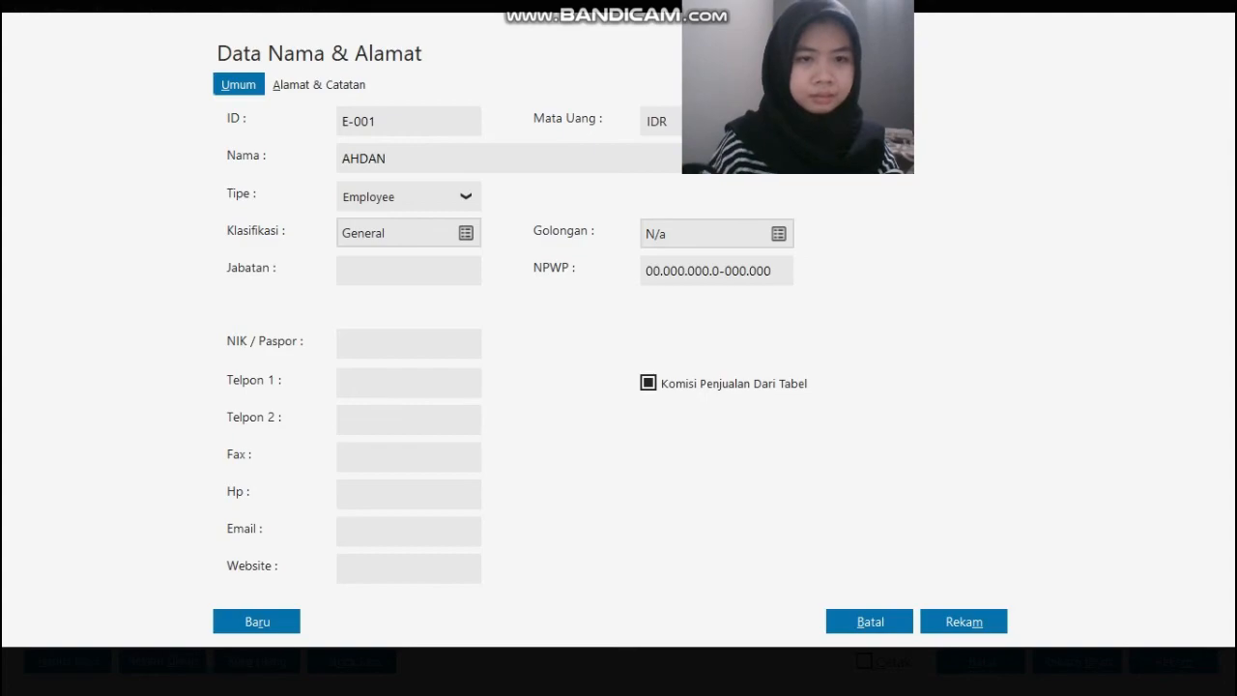
{"action": "key", "text": "Tab"}
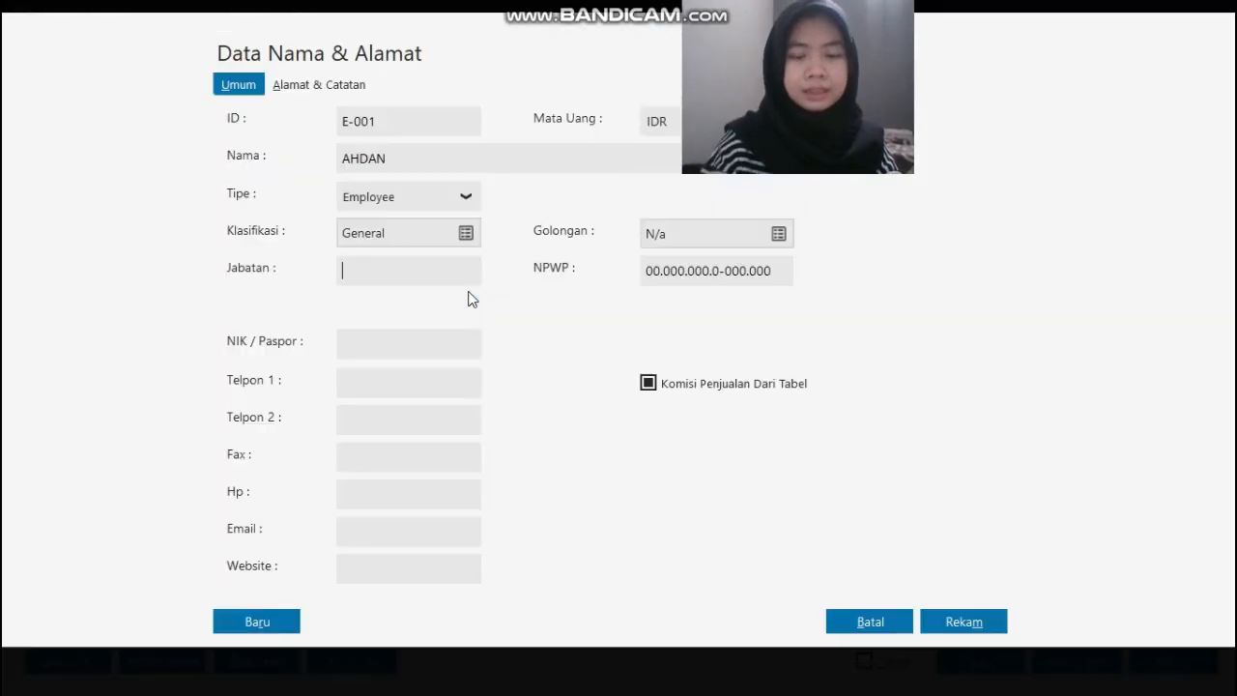
{"action": "type", "text": "Marketing"}
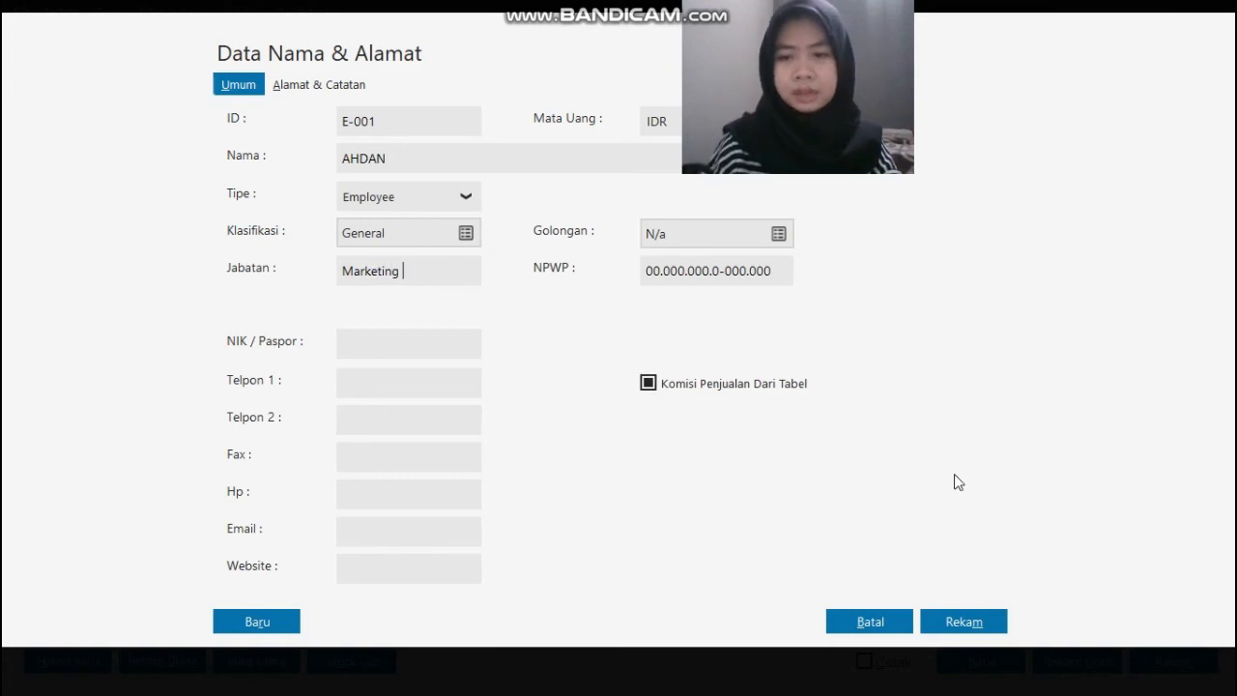
{"action": "left_click", "coordinate": [980, 629]}
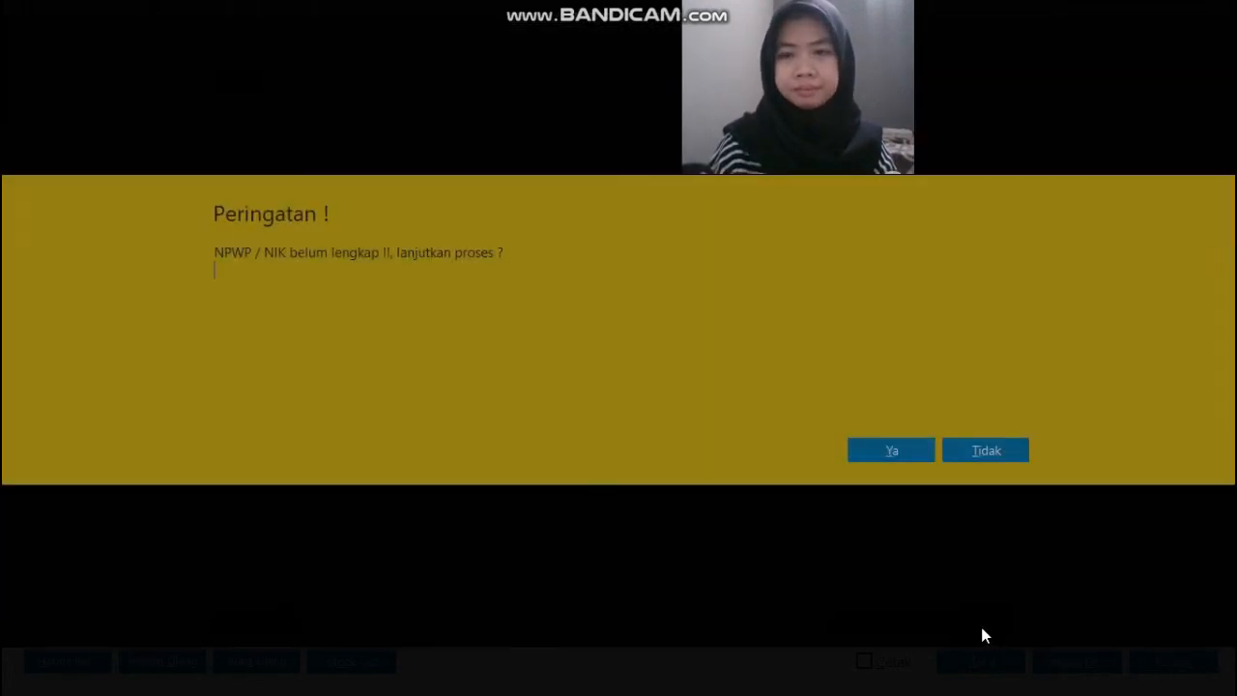
{"action": "left_click", "coordinate": [918, 452]}
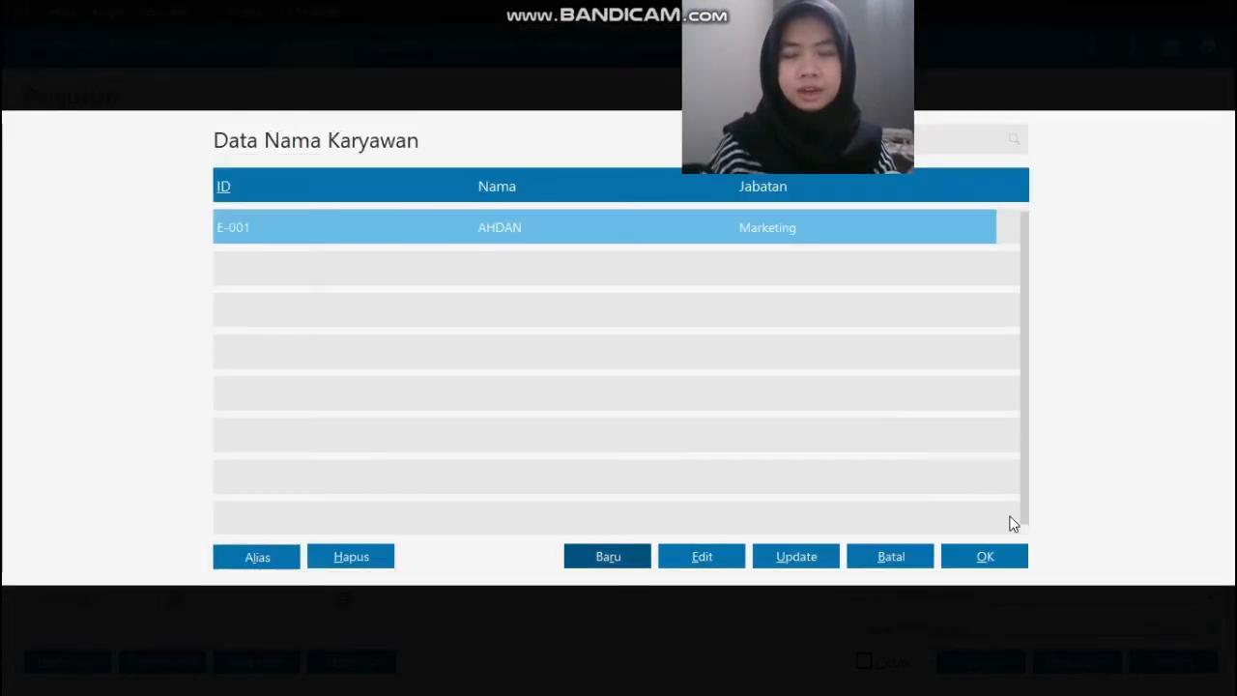
{"action": "left_click", "coordinate": [985, 558]}
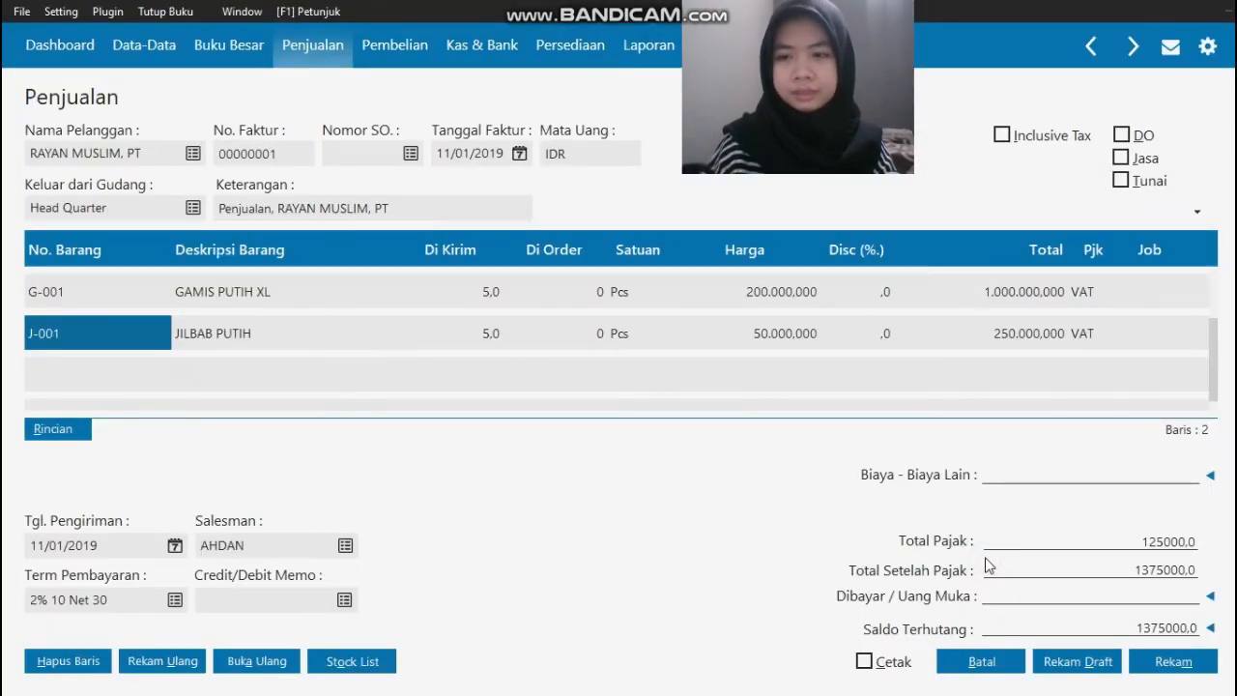
Step: Check the source invoice and enter other costs (Biaya - Biaya Lain) of 100000 for delivery
{"action": "key", "text": "alt+Tab"}
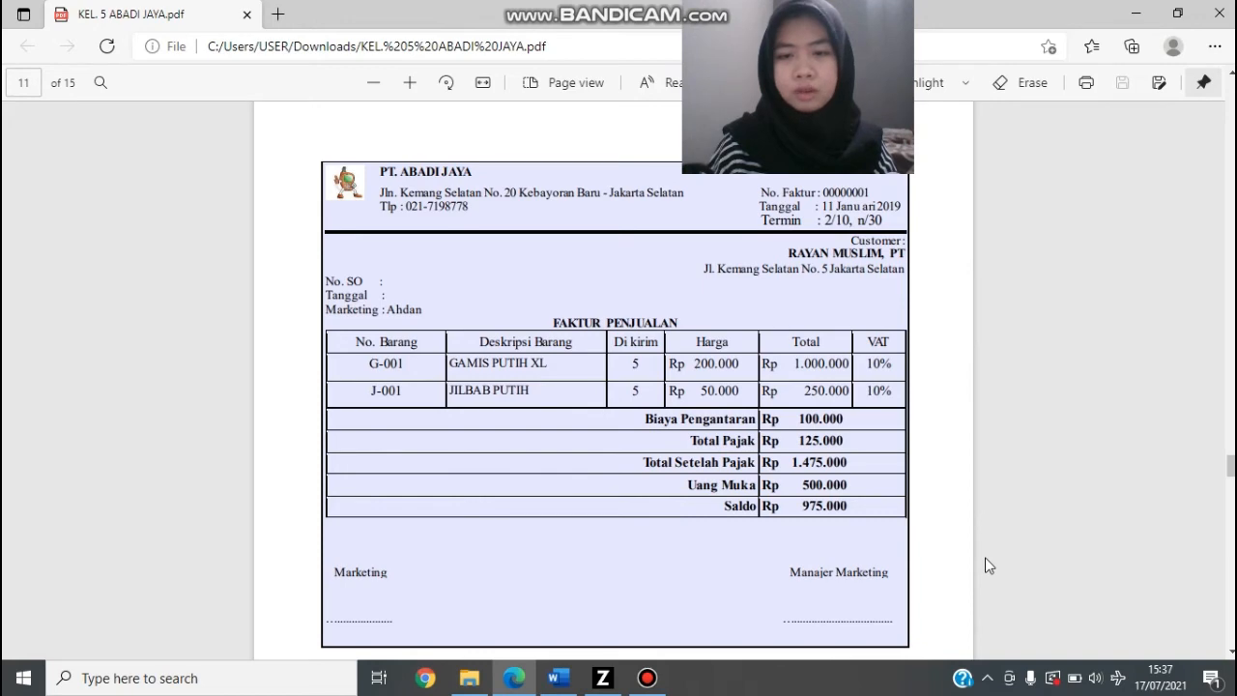
{"action": "key", "text": "alt+Tab"}
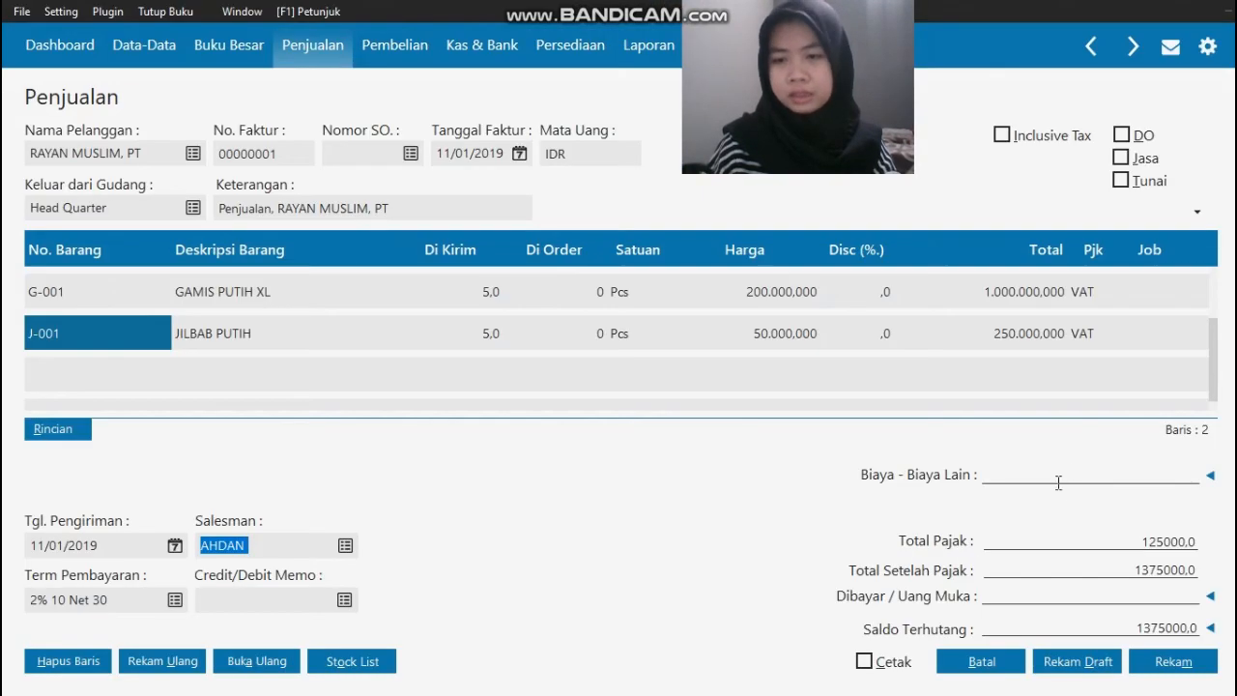
{"action": "left_click", "coordinate": [1059, 476]}
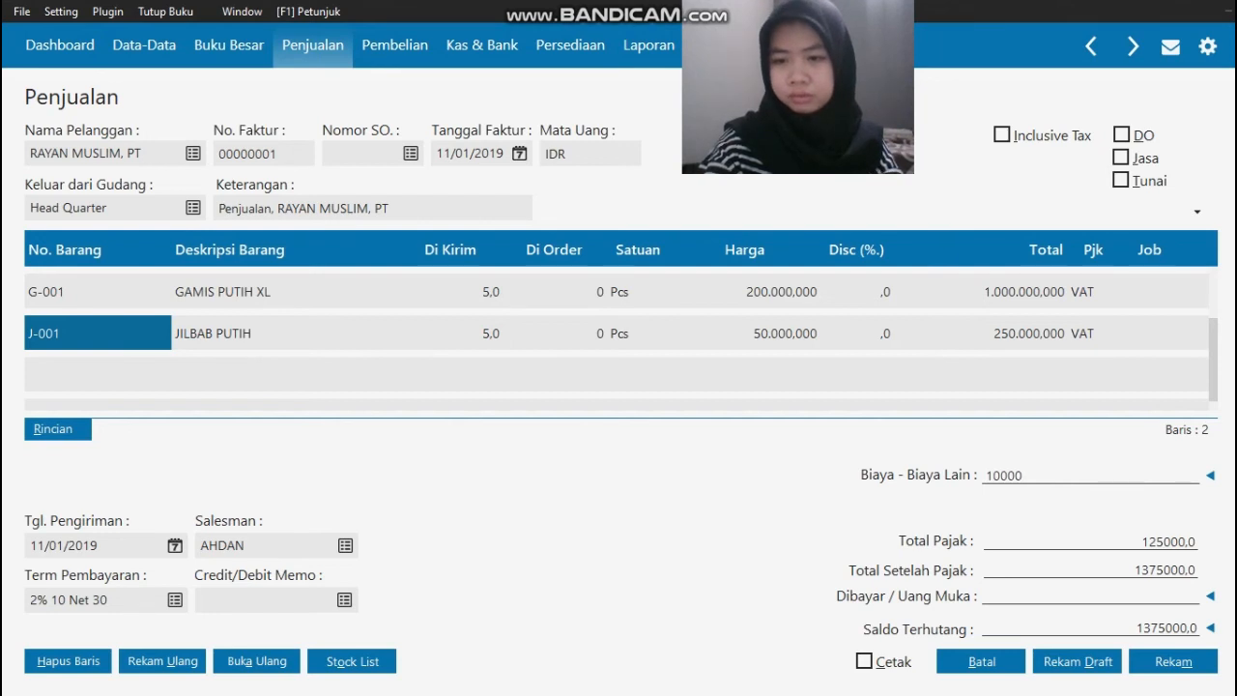
{"action": "key", "text": "Return"}
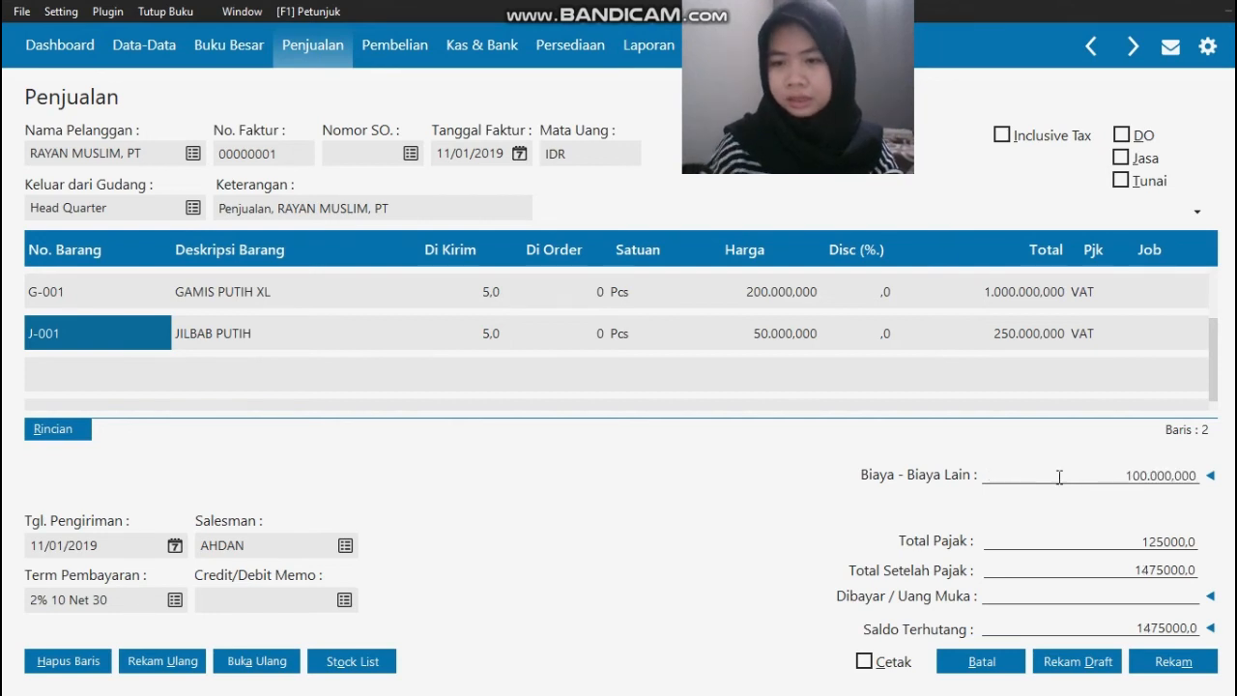
Step: Enter a down payment (Uang Muka) of 500000 on the invoice with Set Akun Manual enabled
{"action": "left_click", "coordinate": [1211, 597]}
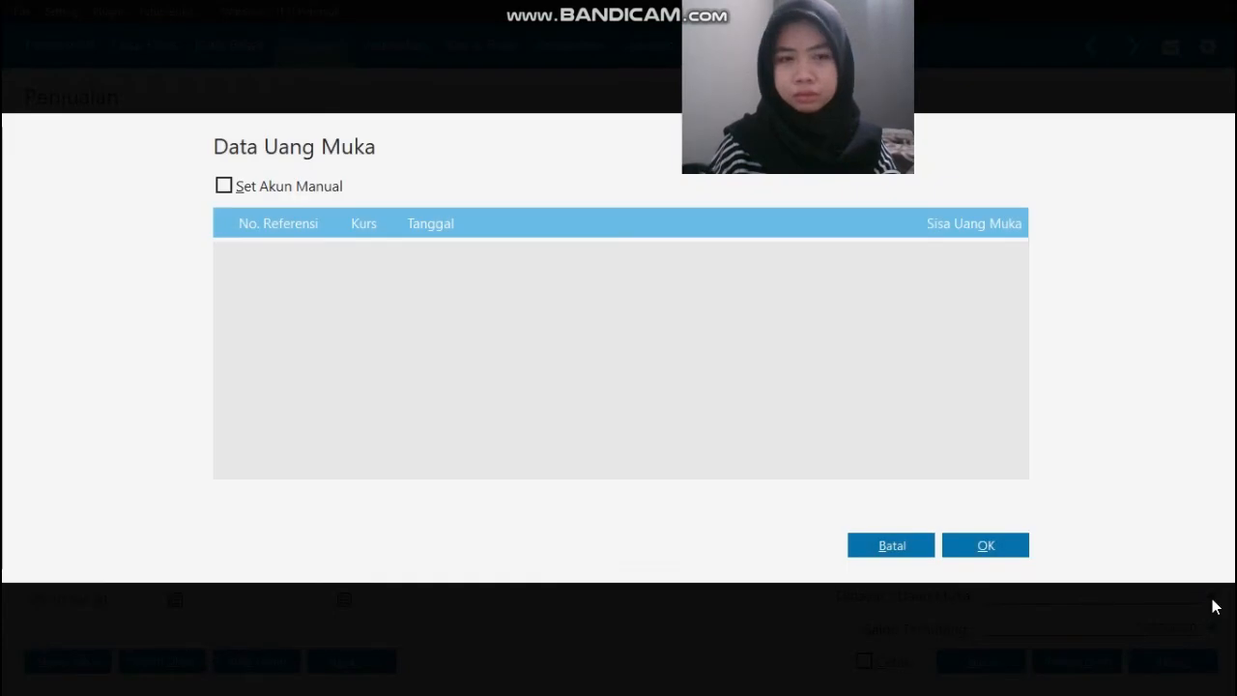
{"action": "left_click", "coordinate": [275, 191]}
{"action": "left_click", "coordinate": [341, 223]}
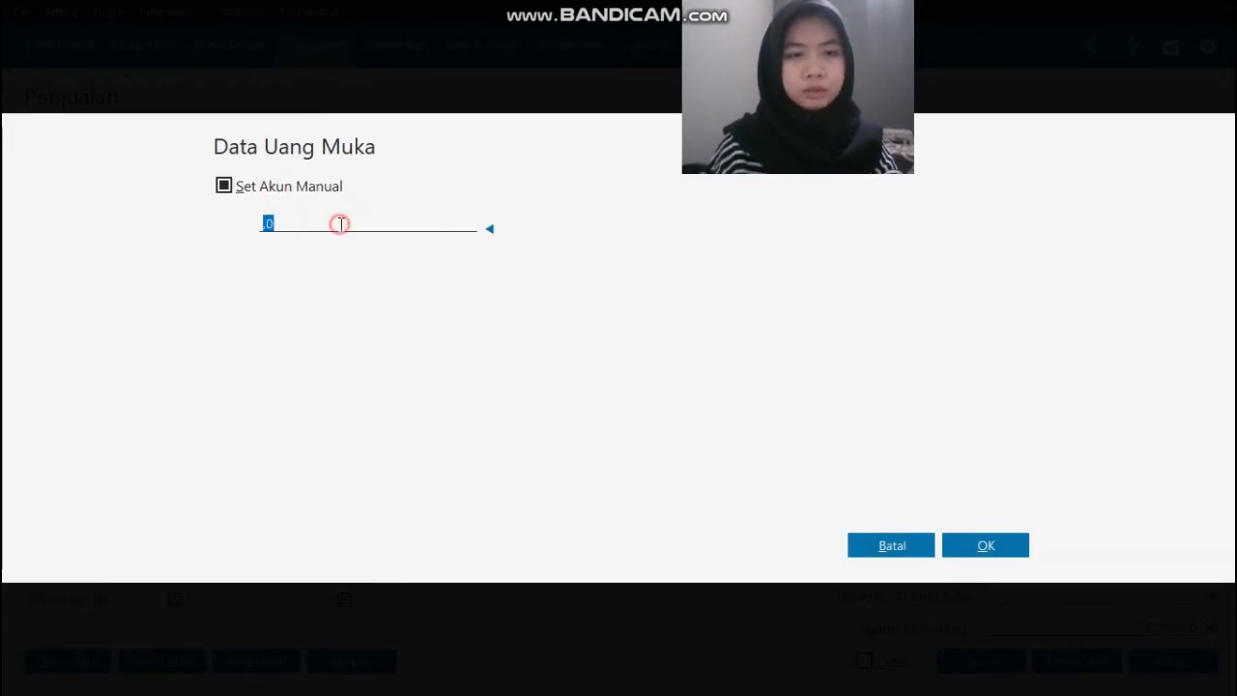
{"action": "type", "text": "500"}
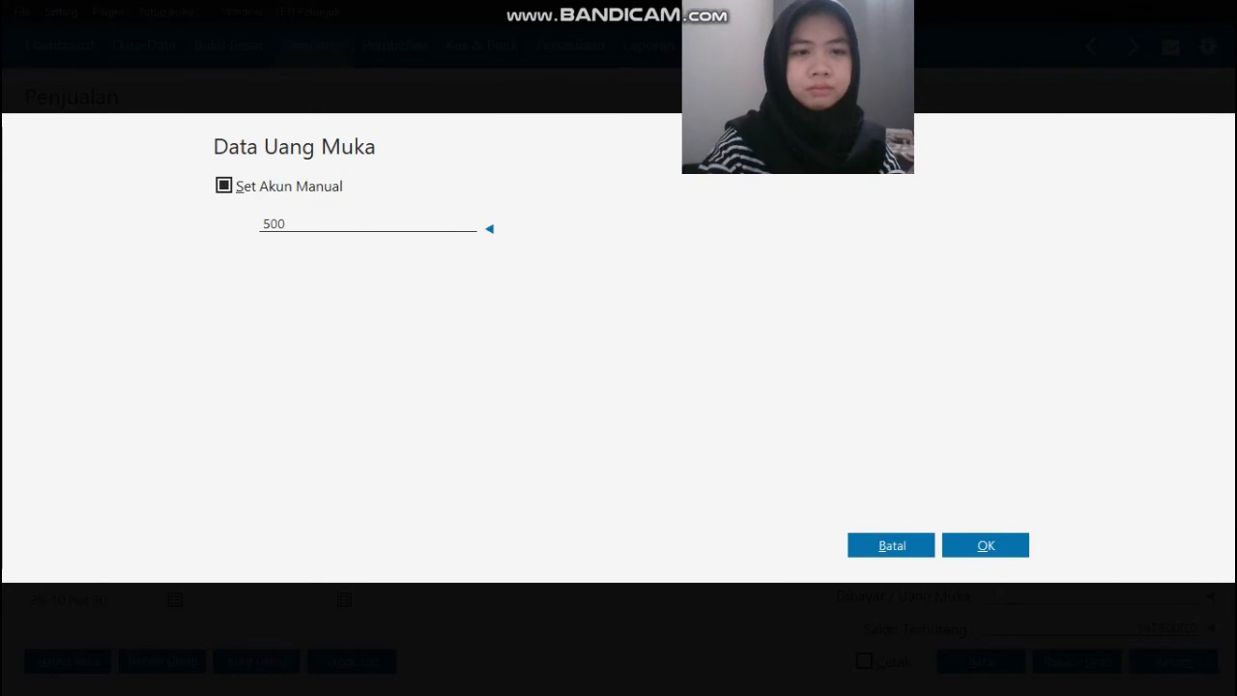
{"action": "type", "text": ".000.000"}
{"action": "key", "text": "Tab"}
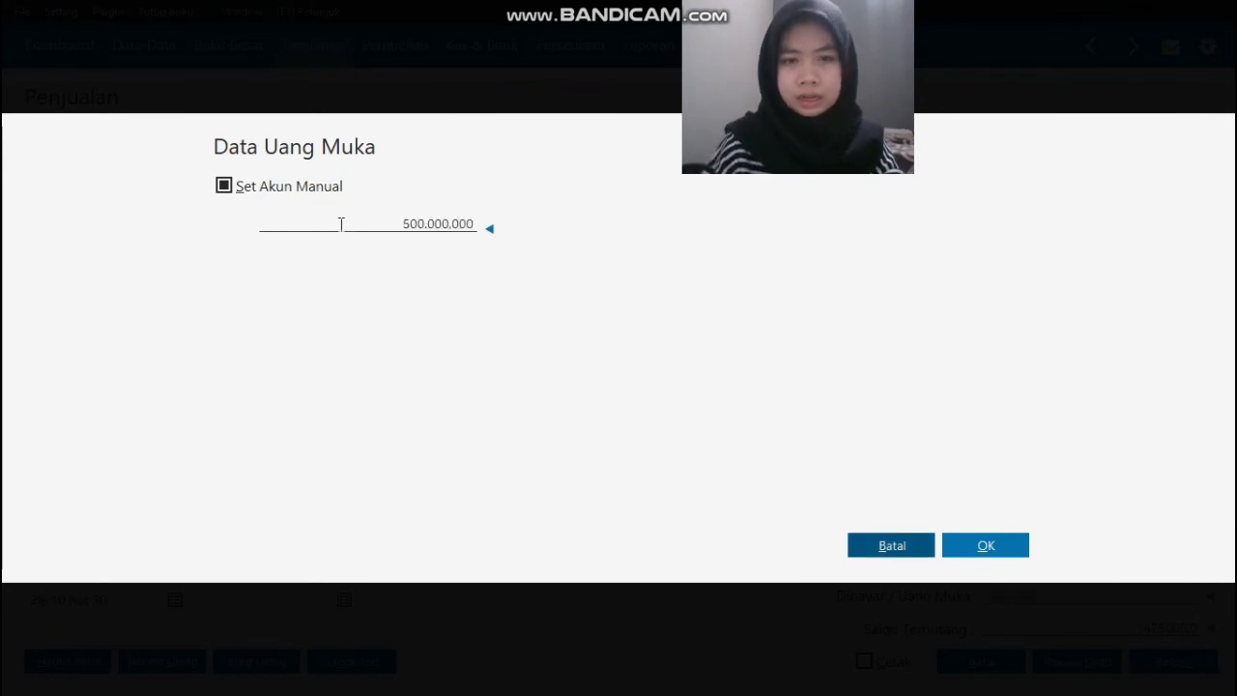
{"action": "left_click", "coordinate": [985, 547]}
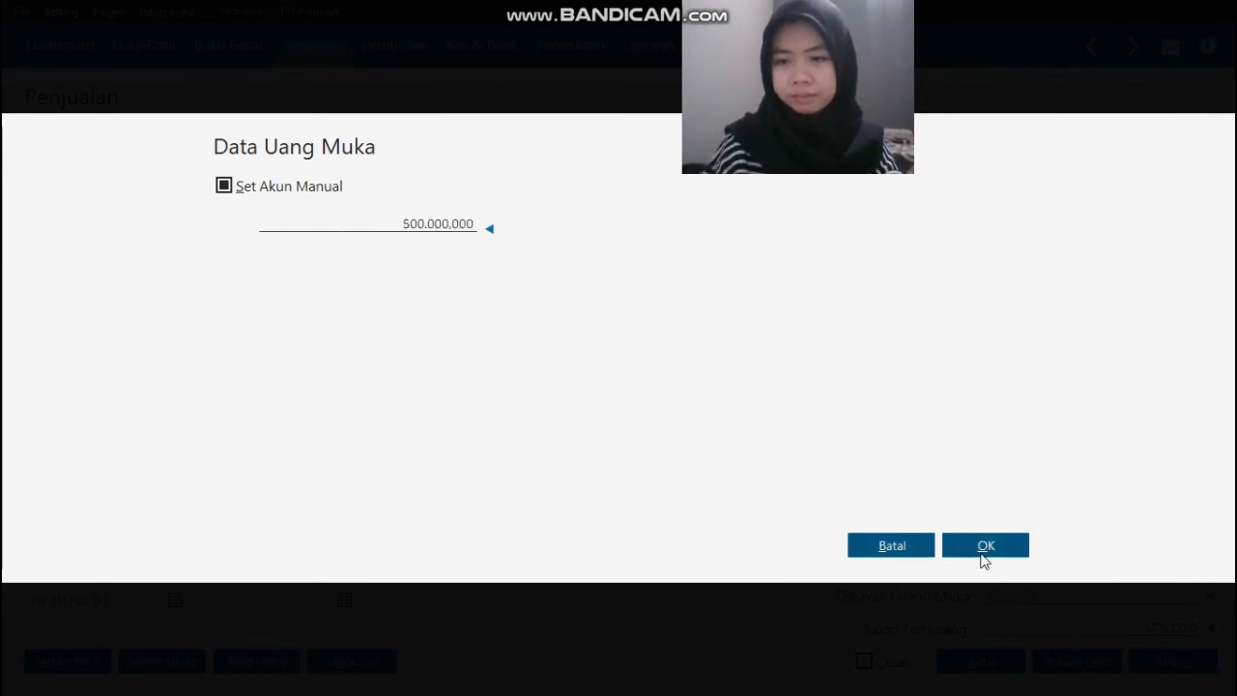
{"action": "key", "text": "Tab"}
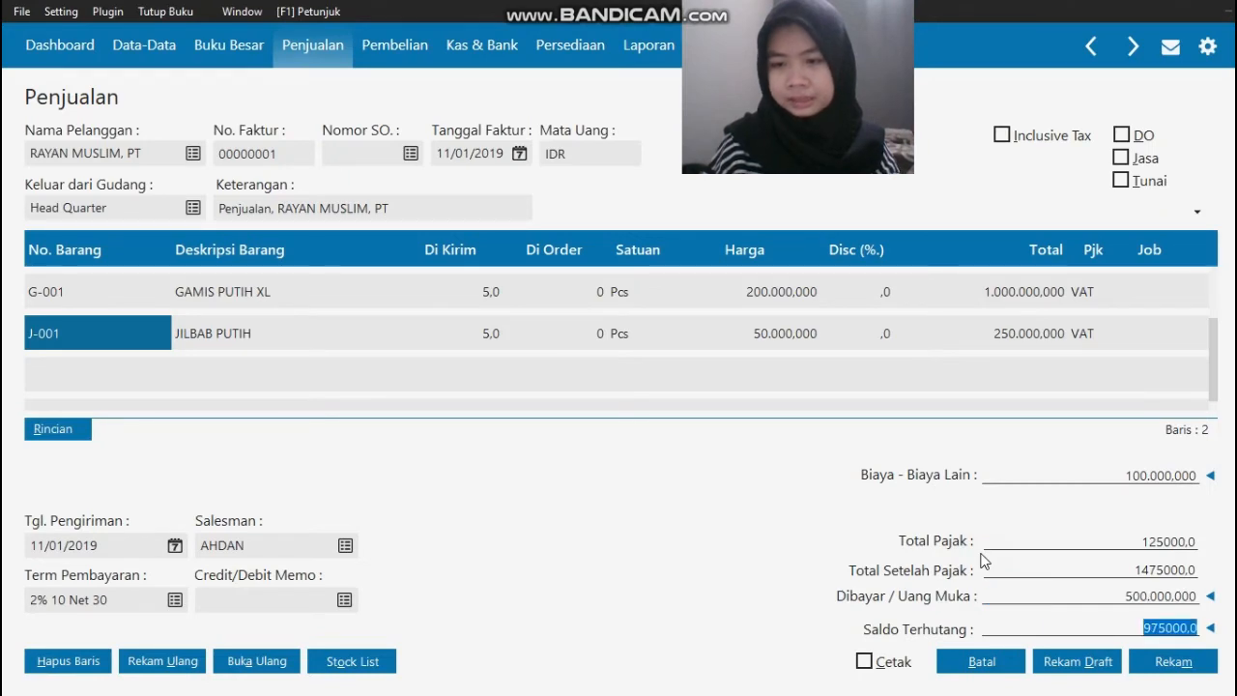
Step: Compare the totals with the source invoice, record the sales invoice and close the blank invoice form and the invoice list
{"action": "key", "text": "alt+Tab"}
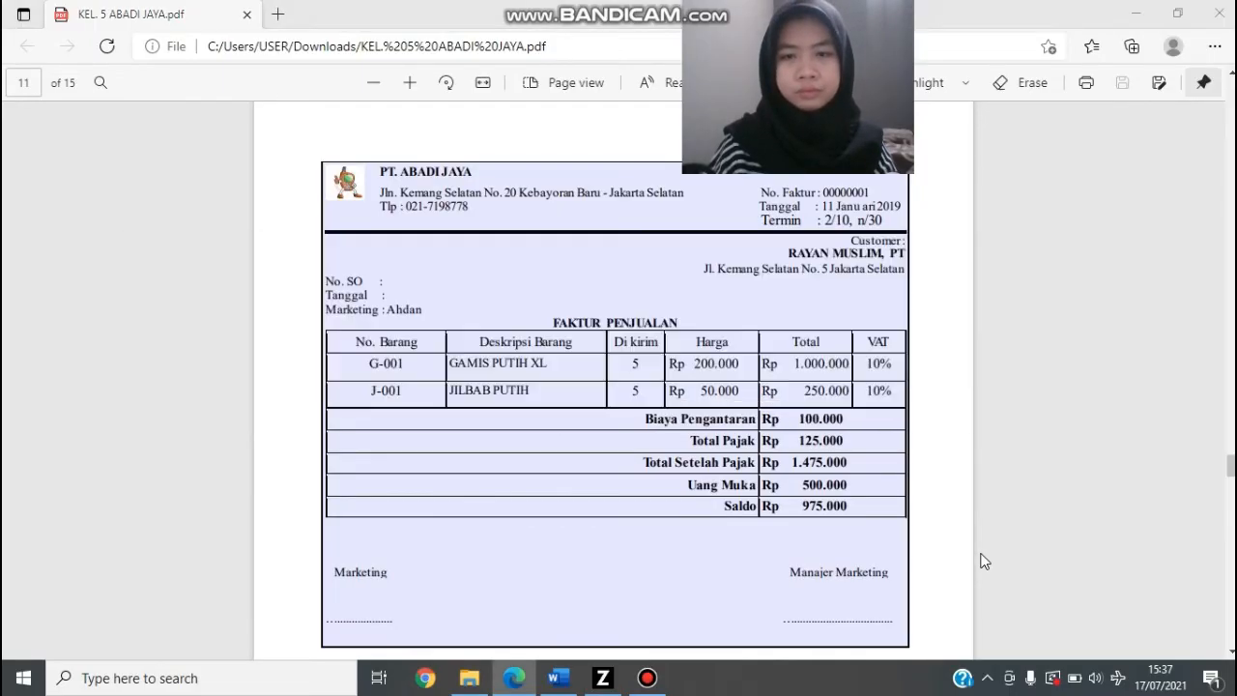
{"action": "key", "text": "alt+Tab"}
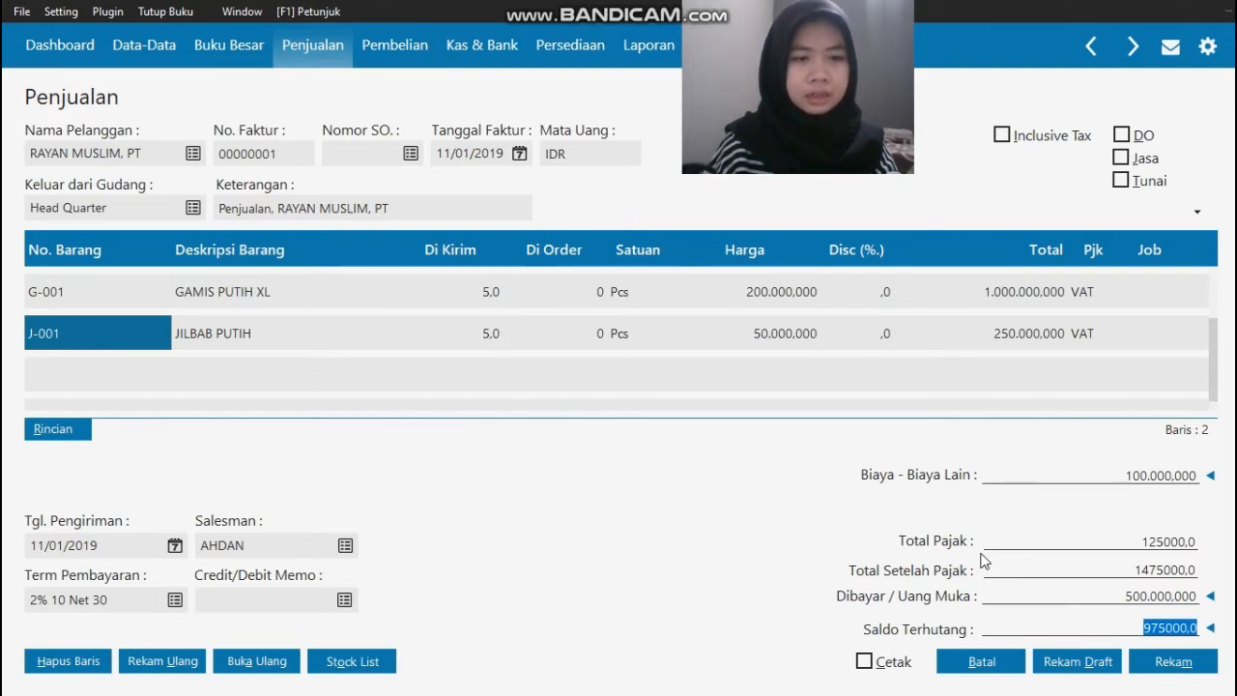
{"action": "left_click", "coordinate": [1173, 667]}
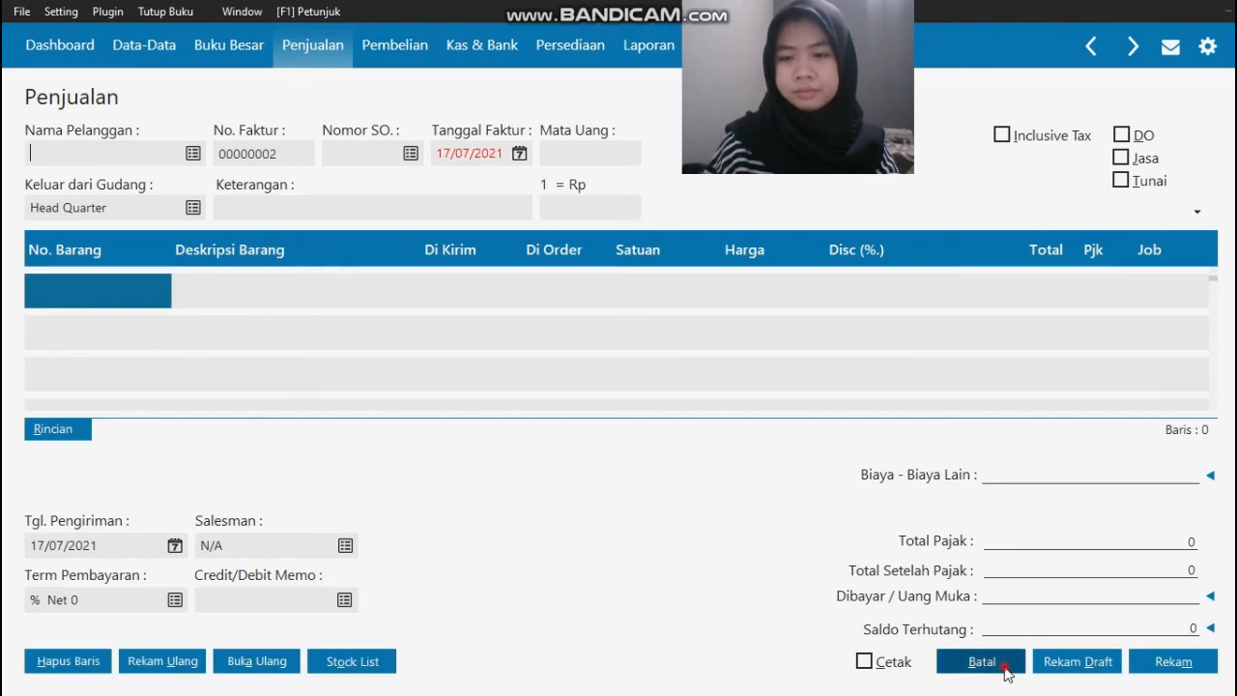
{"action": "left_click", "coordinate": [978, 663]}
{"action": "left_click", "coordinate": [1178, 661]}
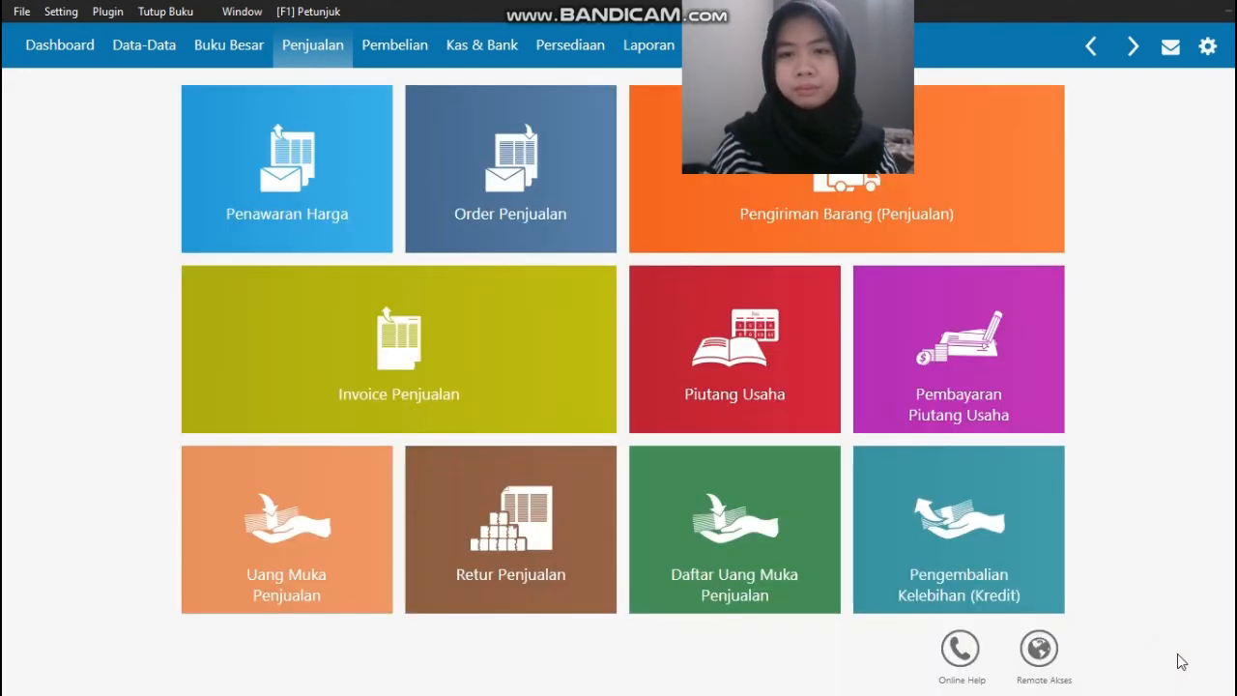
Step: Check source transaction document No. 7 for fuel, parking and toll costs and start a new cash-out (Kas Keluar) entry
{"action": "key", "text": "alt+Tab"}
{"action": "scroll", "coordinate": [1179, 656], "scroll_direction": "down", "scroll_amount": 5}
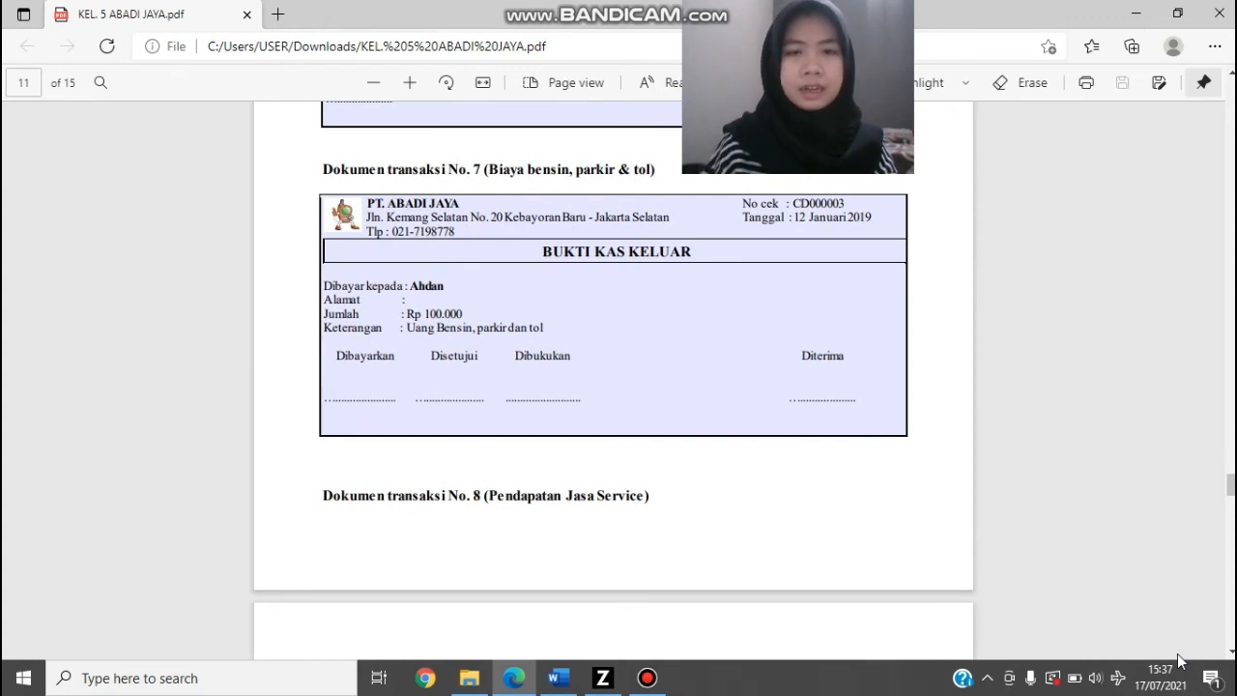
{"action": "key", "text": "alt+Tab"}
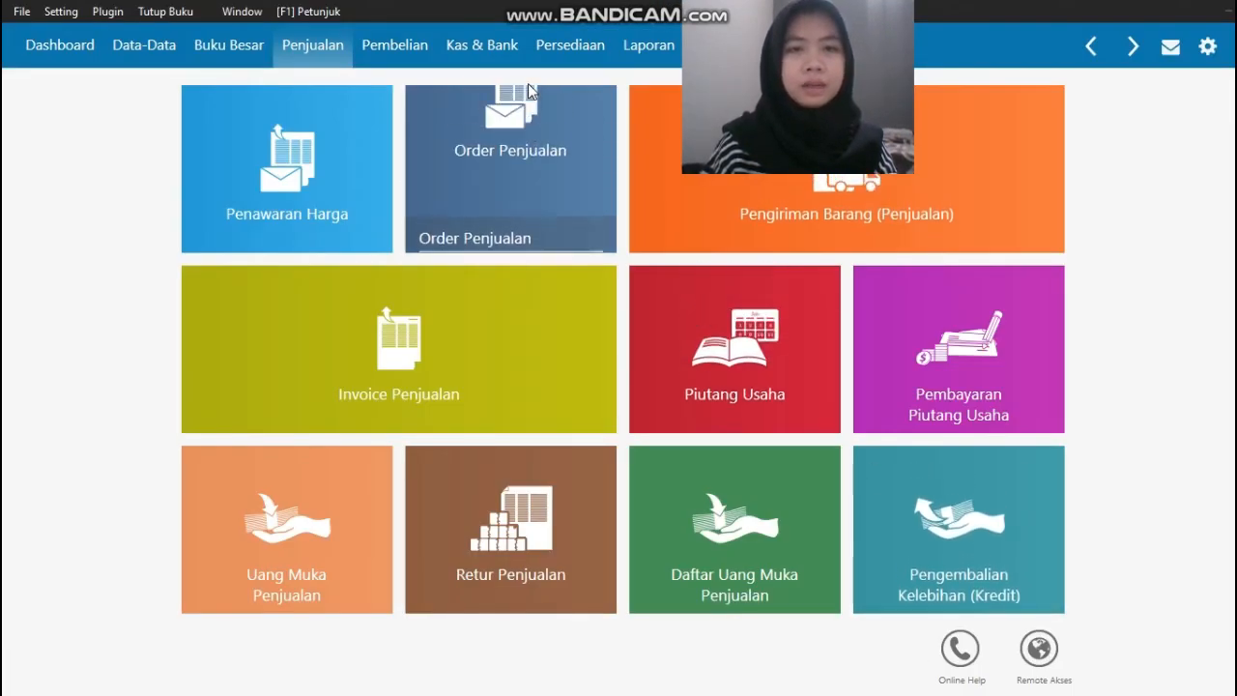
{"action": "left_click", "coordinate": [482, 44]}
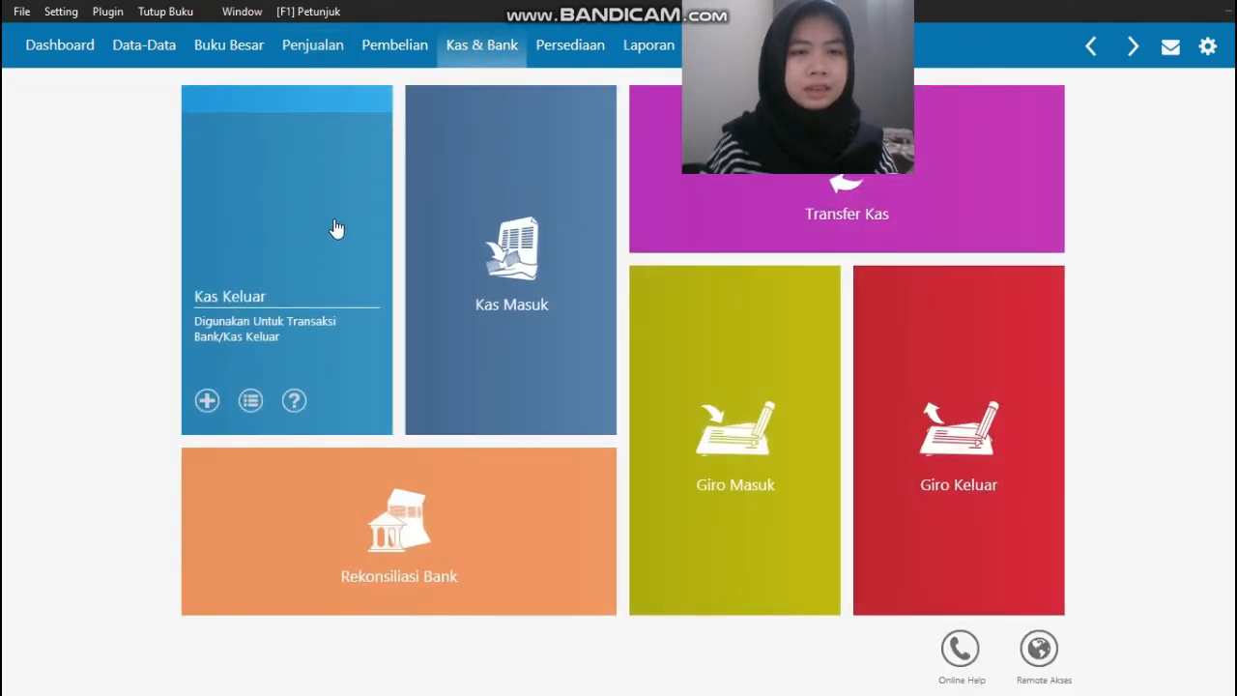
{"action": "left_click", "coordinate": [307, 214]}
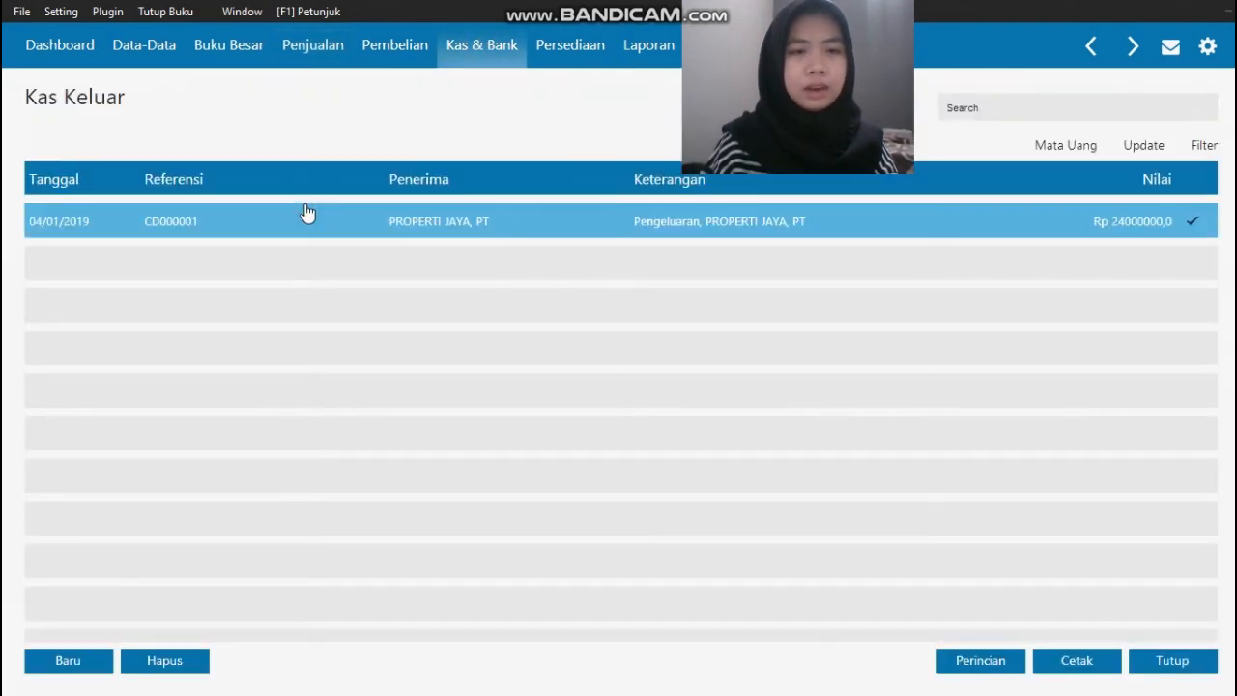
{"action": "left_click", "coordinate": [75, 663]}
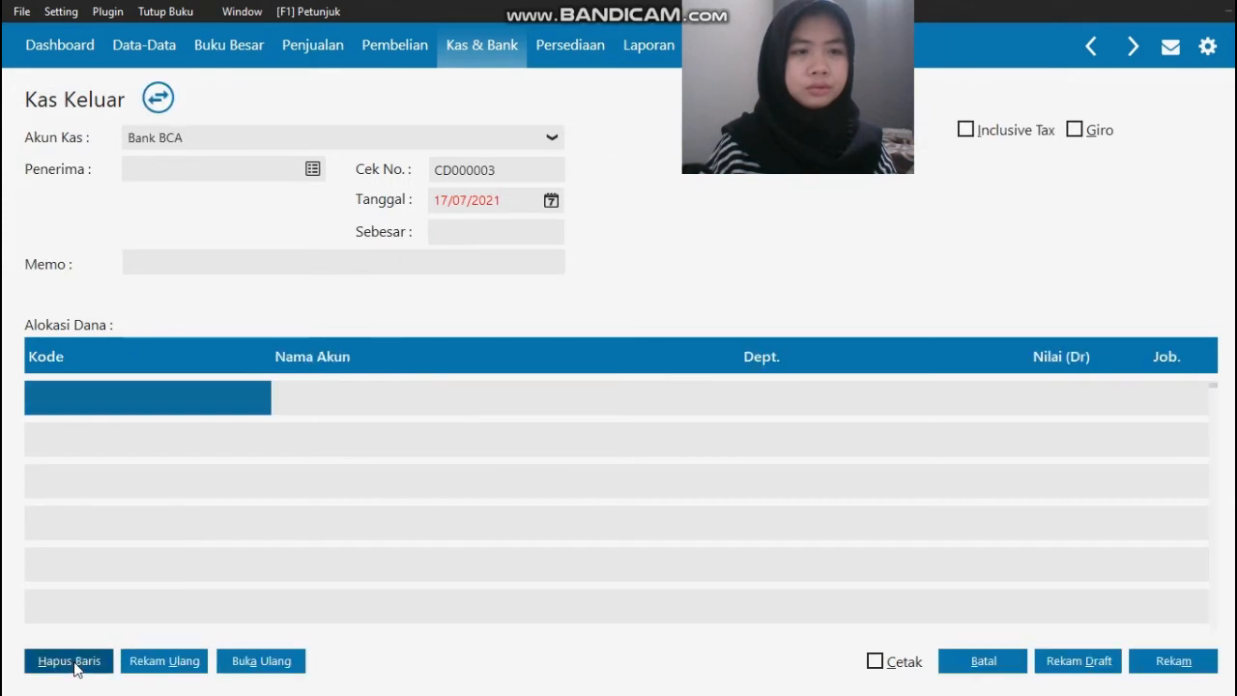
Step: Recheck the source document and set the cash account (Akun Kas) to Kas Kecil
{"action": "key", "text": "alt+Tab"}
{"action": "key", "text": "alt+Tab"}
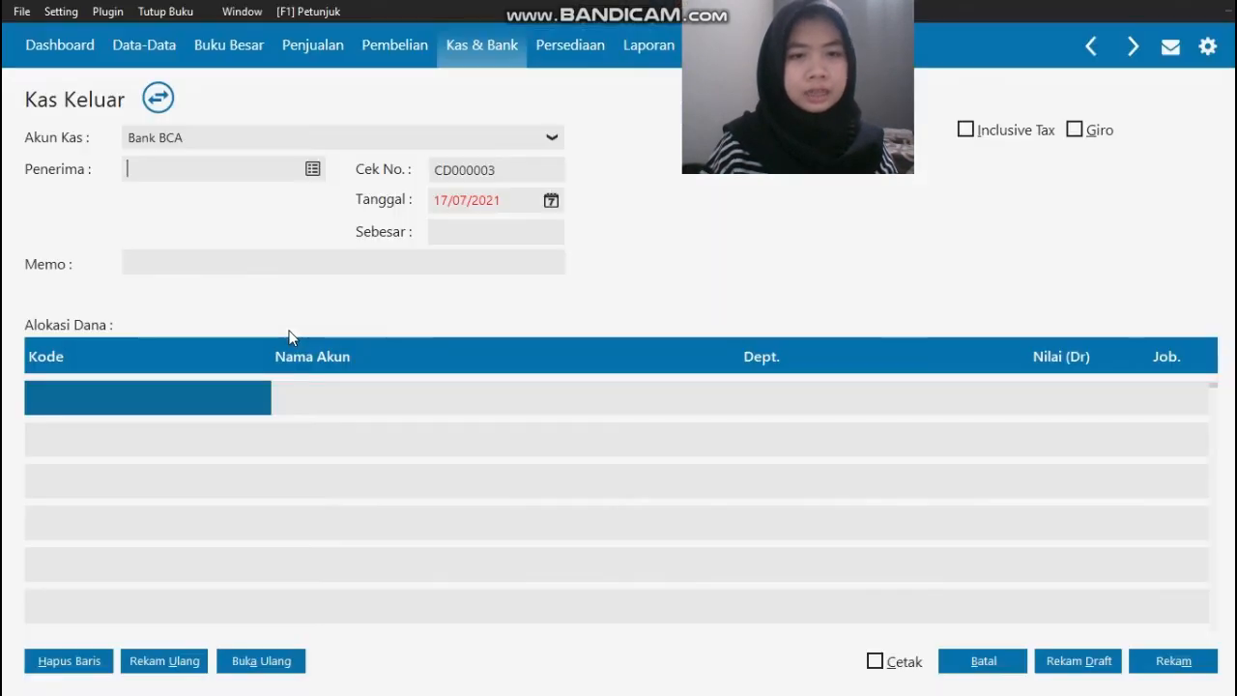
{"action": "left_click", "coordinate": [539, 137]}
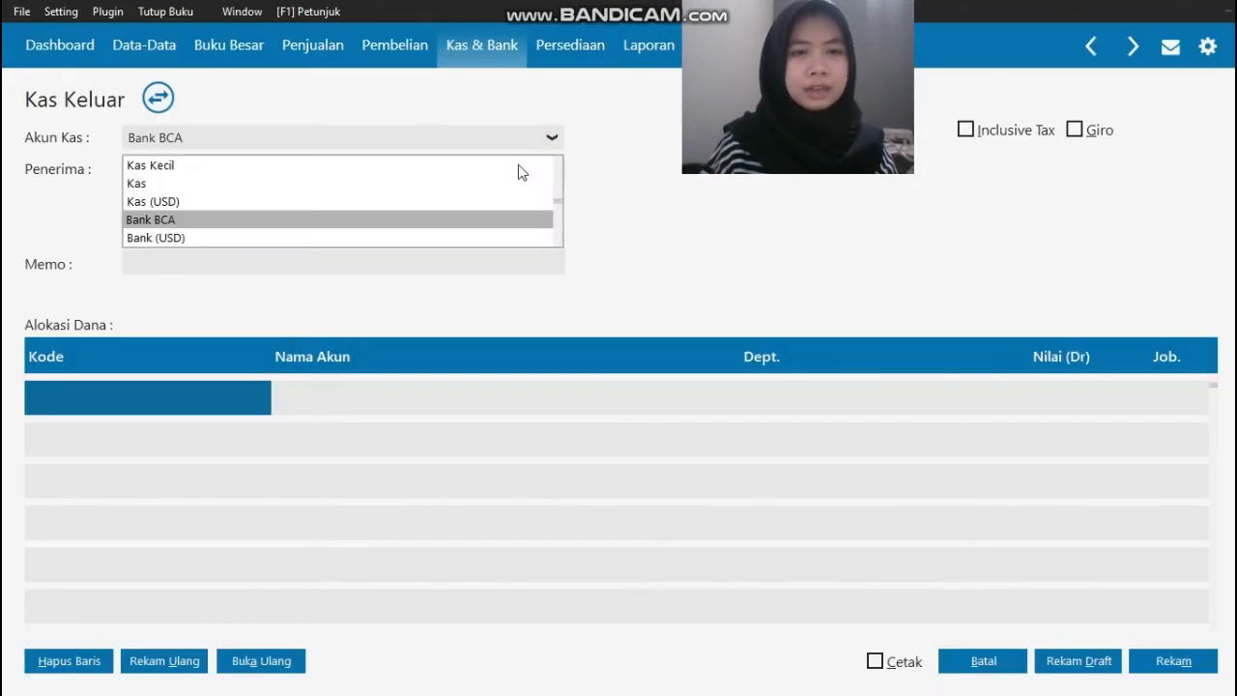
{"action": "left_click", "coordinate": [516, 167]}
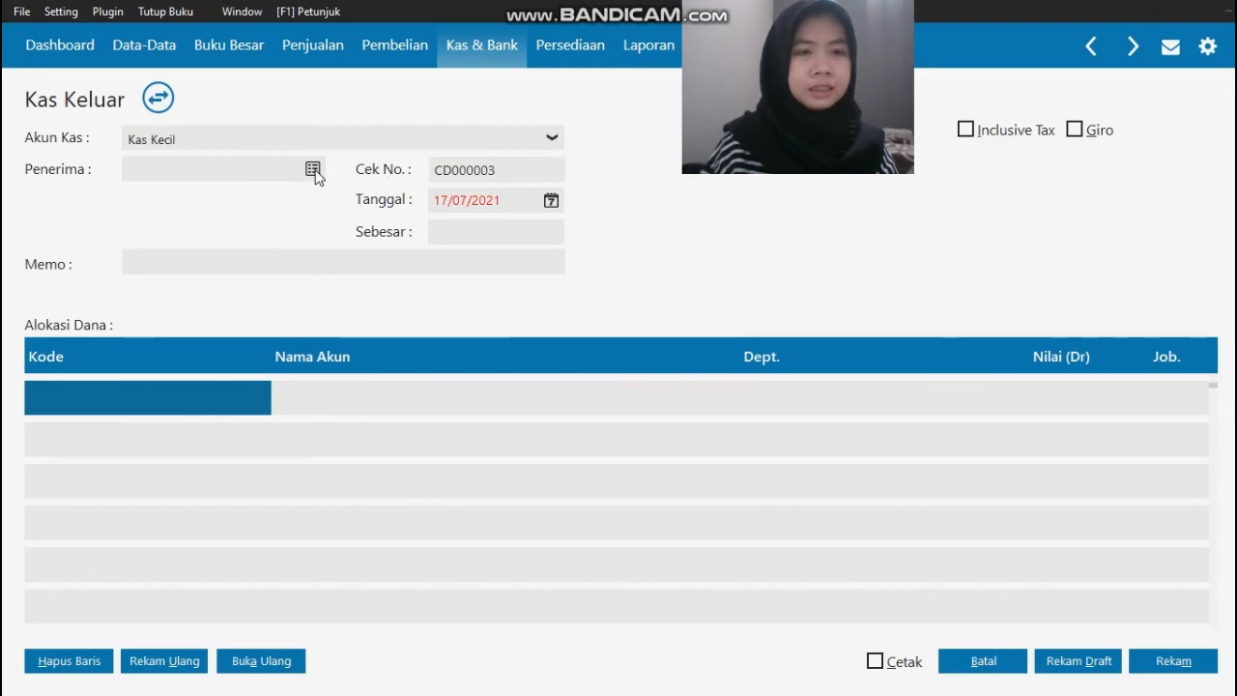
Step: Set the recipient (Penerima) to the employee named in the source document and the cash-out date to 12/01/2019
{"action": "left_click", "coordinate": [313, 170]}
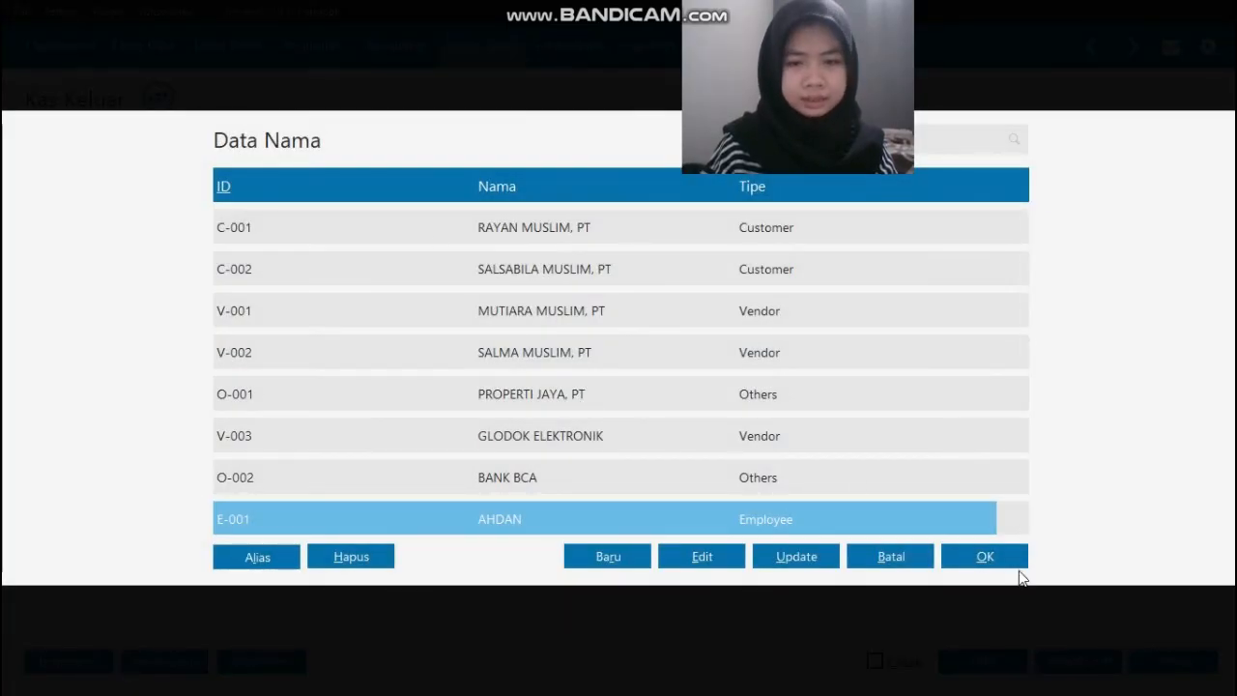
{"action": "left_click", "coordinate": [988, 558]}
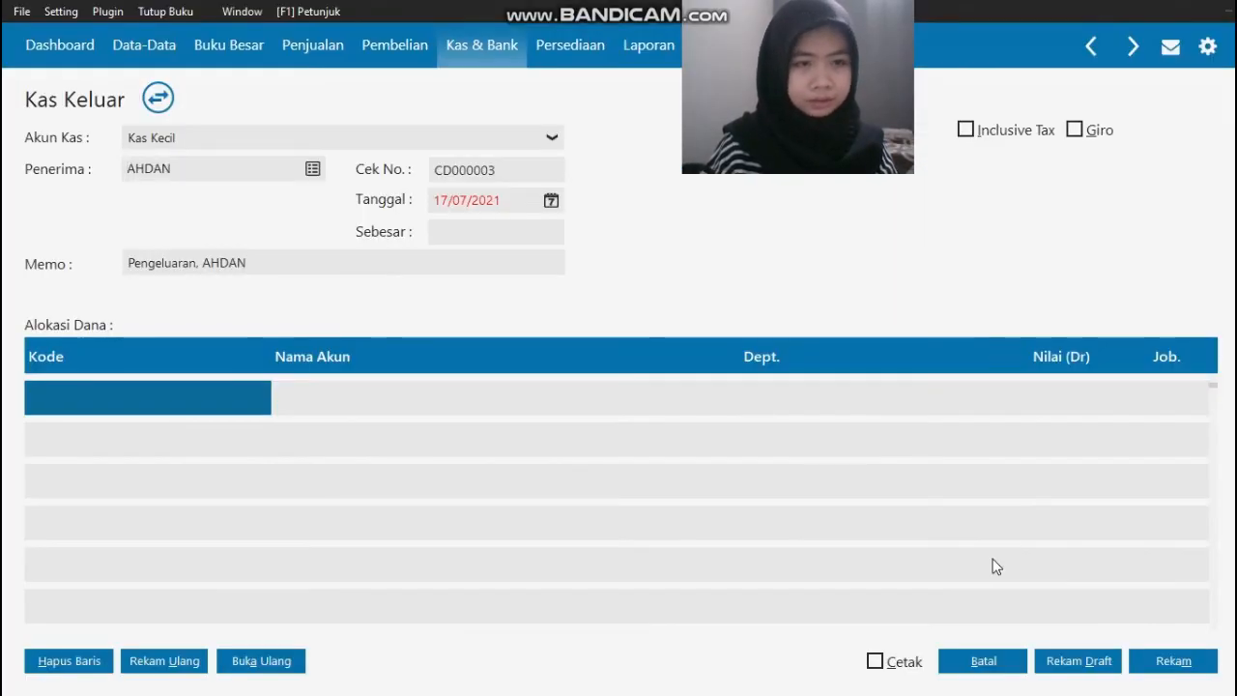
{"action": "key", "text": "alt+Tab"}
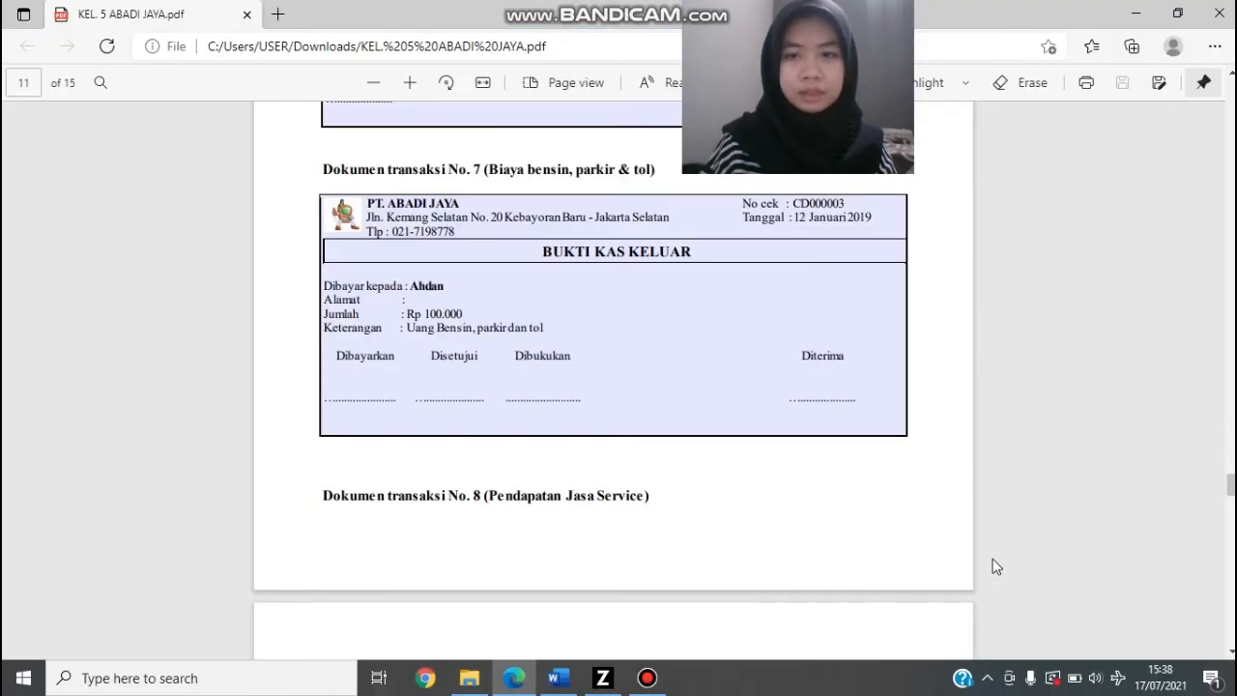
{"action": "key", "text": "alt+Tab"}
{"action": "left_click", "coordinate": [516, 208]}
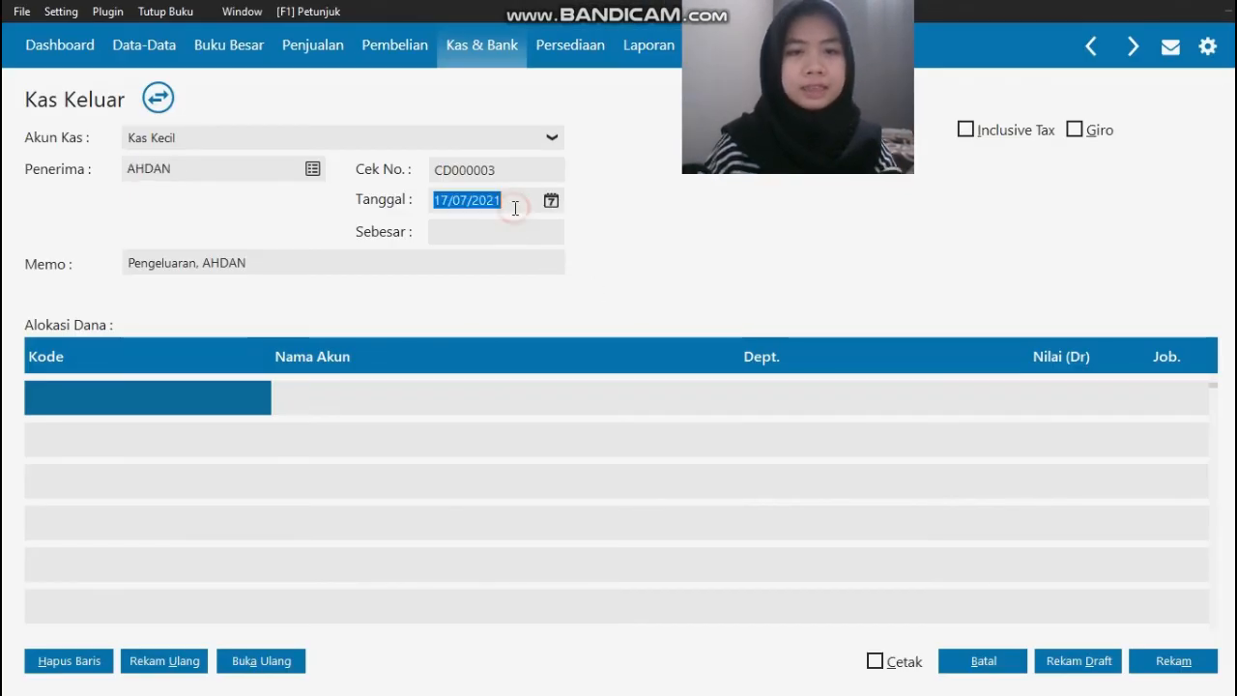
{"action": "type", "text": "12/01/2019"}
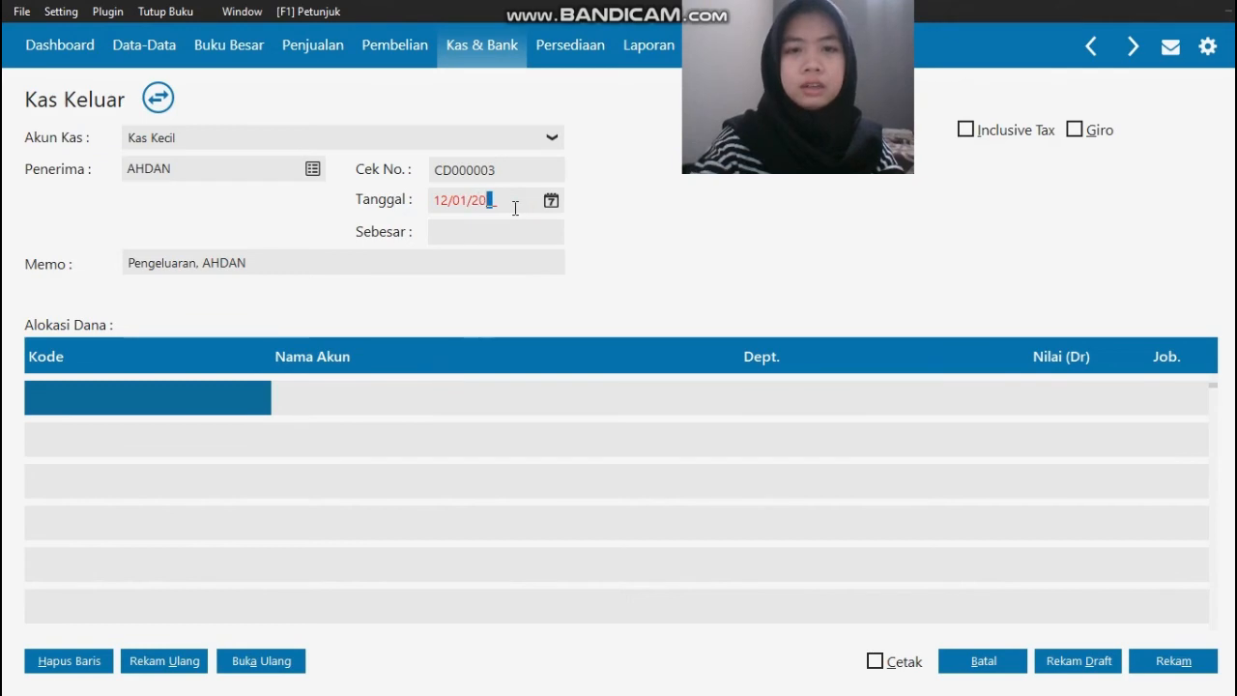
Step: From the first Alokasi Dana line's account list, edit the Beban Air account (6200-00-033) and rename it as a fuel expense beginning with "Beban Bensi"
{"action": "double_click", "coordinate": [157, 396]}
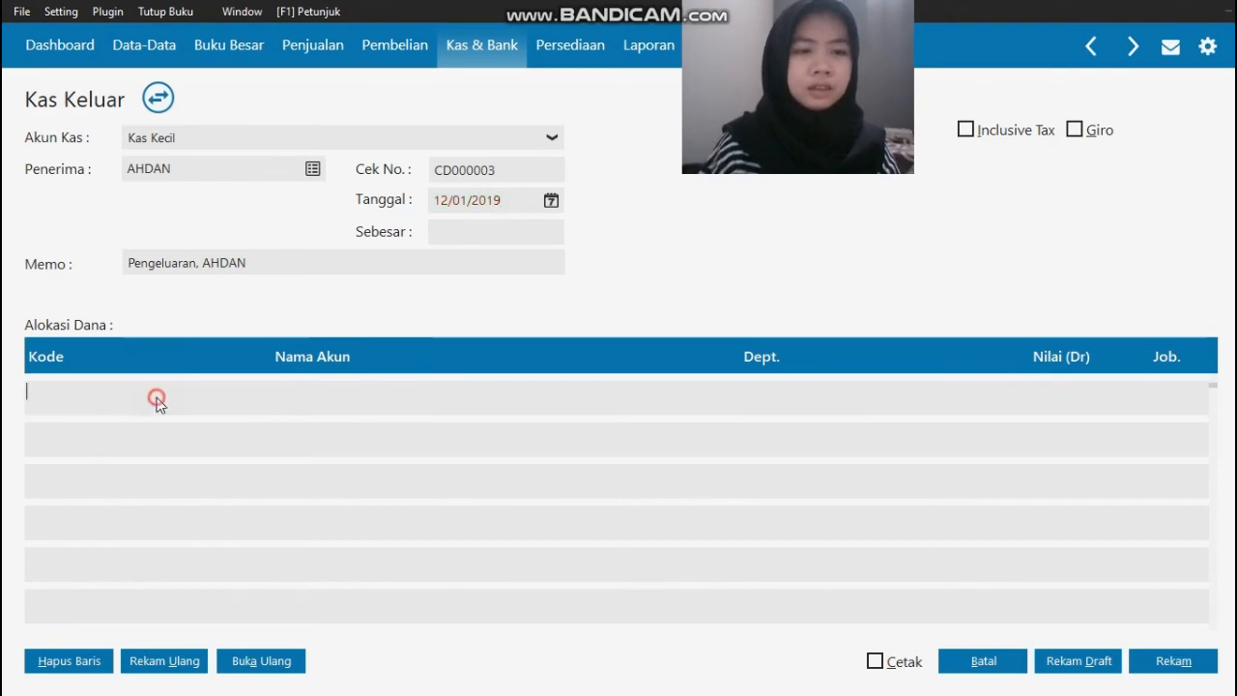
{"action": "key", "text": "Down"}
{"action": "key", "text": "Down"}
{"action": "key", "text": "Down"}
{"action": "key", "text": "Down"}
{"action": "key", "text": "Down"}
{"action": "key", "text": "Down"}
{"action": "key", "text": "Down"}
{"action": "key", "text": "Down"}
{"action": "key", "text": "Down"}
{"action": "key", "text": "Down"}
{"action": "key", "text": "Down"}
{"action": "key", "text": "Down"}
{"action": "key", "text": "Down"}
{"action": "key", "text": "Down"}
{"action": "key", "text": "Down"}
{"action": "key", "text": "Down"}
{"action": "key", "text": "Down"}
{"action": "key", "text": "Down"}
{"action": "key", "text": "Down"}
{"action": "key", "text": "Down"}
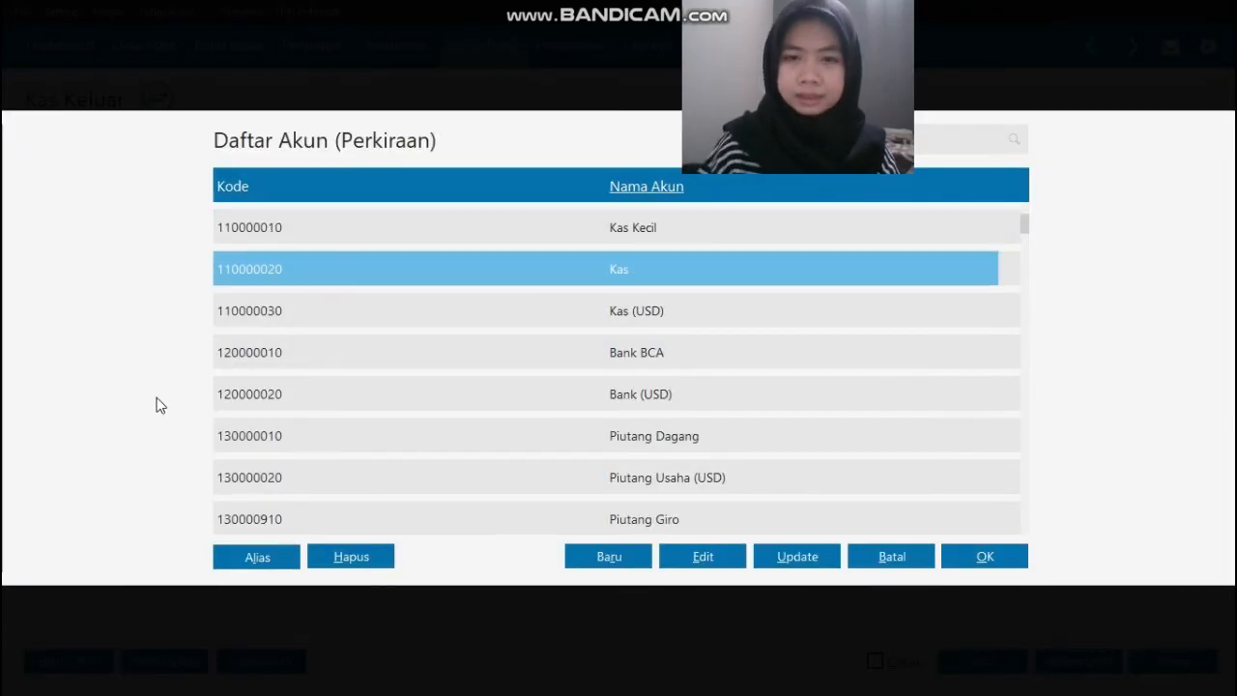
{"action": "key", "text": "Down"}
{"action": "key", "text": "Down"}
{"action": "key", "text": "Down"}
{"action": "key", "text": "Down"}
{"action": "key", "text": "Down"}
{"action": "key", "text": "Down"}
{"action": "key", "text": "Down"}
{"action": "key", "text": "Down"}
{"action": "key", "text": "Down"}
{"action": "key", "text": "Down"}
{"action": "key", "text": "Down"}
{"action": "key", "text": "Down"}
{"action": "key", "text": "Down"}
{"action": "key", "text": "Down"}
{"action": "key", "text": "Down"}
{"action": "key", "text": "Down"}
{"action": "key", "text": "Down"}
{"action": "key", "text": "Down"}
{"action": "key", "text": "Down"}
{"action": "key", "text": "Down"}
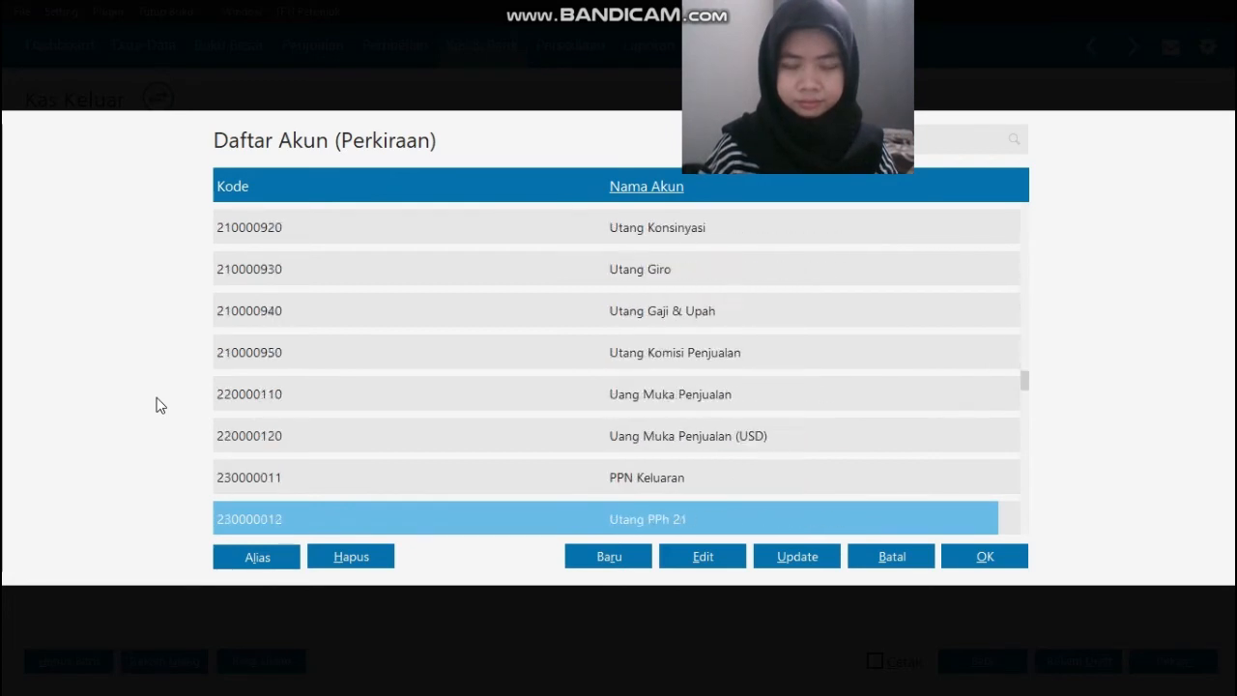
{"action": "key", "text": "Down"}
{"action": "key", "text": "Down"}
{"action": "key", "text": "Down"}
{"action": "key", "text": "Down"}
{"action": "key", "text": "Down"}
{"action": "key", "text": "Down"}
{"action": "key", "text": "Down"}
{"action": "key", "text": "Down"}
{"action": "key", "text": "Down"}
{"action": "key", "text": "Down"}
{"action": "key", "text": "Down"}
{"action": "key", "text": "Down"}
{"action": "key", "text": "Down"}
{"action": "key", "text": "Down"}
{"action": "key", "text": "Down"}
{"action": "key", "text": "Down"}
{"action": "key", "text": "Down"}
{"action": "key", "text": "Down"}
{"action": "key", "text": "Down"}
{"action": "key", "text": "Down"}
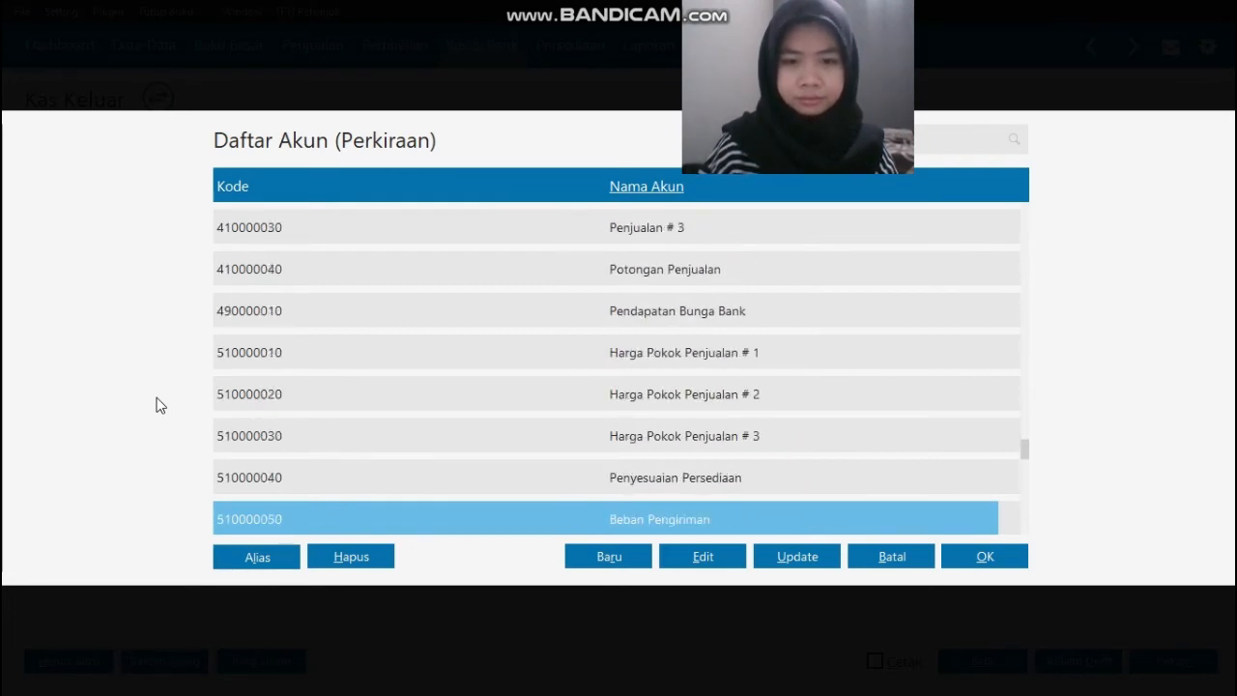
{"action": "key", "text": "Down"}
{"action": "key", "text": "Down"}
{"action": "key", "text": "Down"}
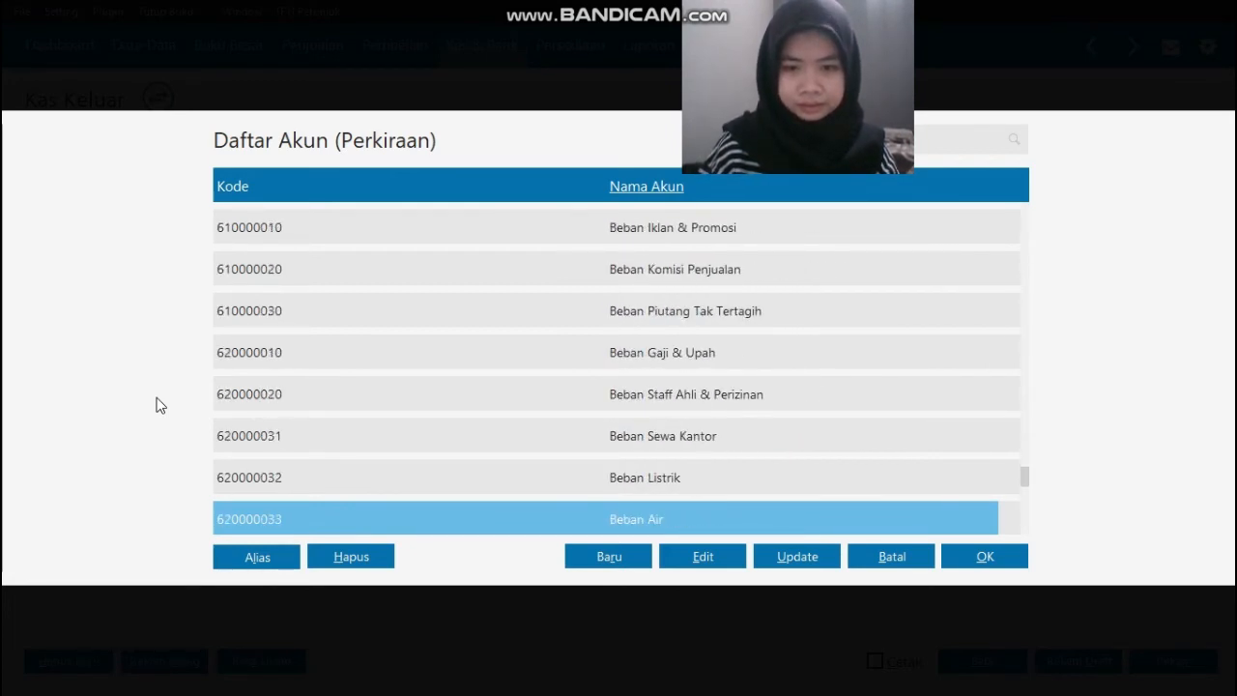
{"action": "key", "text": "Up"}
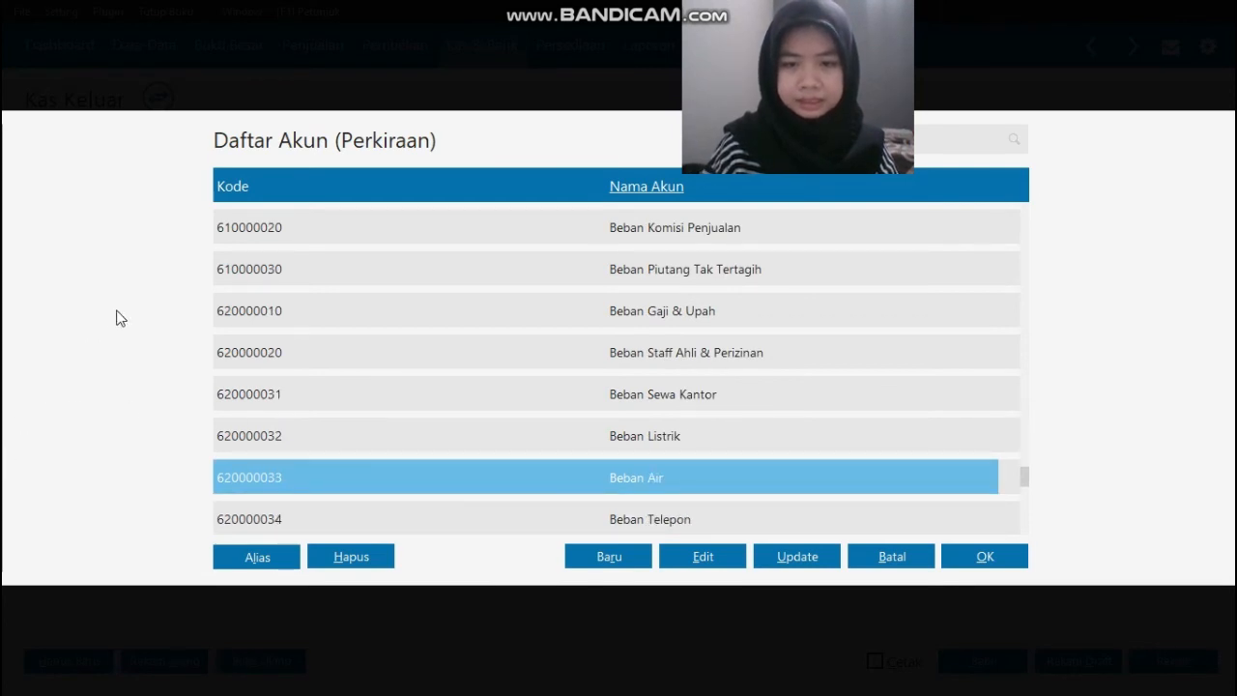
{"action": "left_click", "coordinate": [695, 559]}
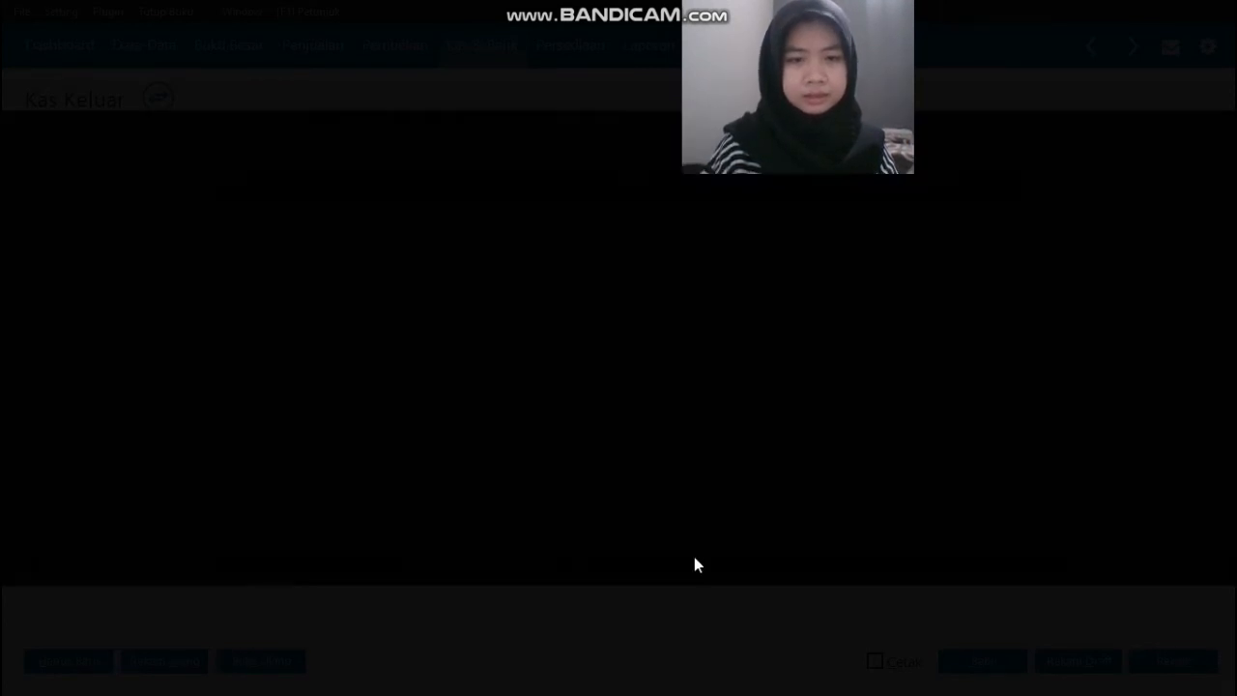
{"action": "double_click", "coordinate": [471, 324]}
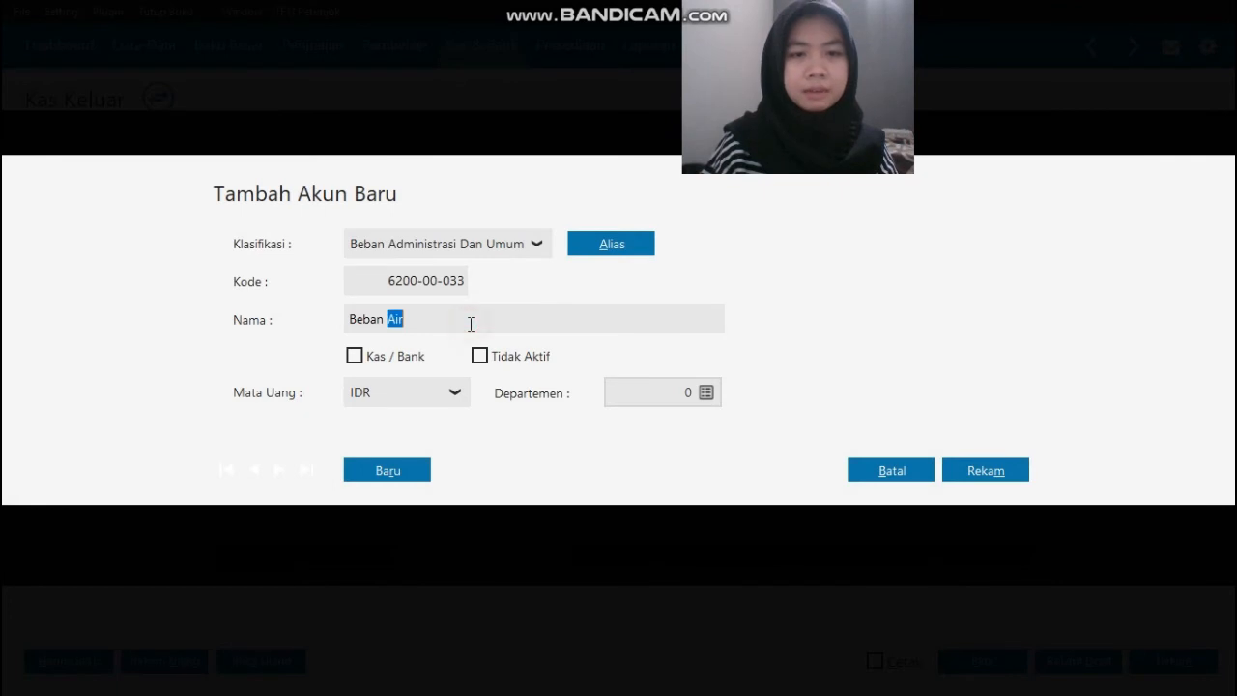
{"action": "type", "text": "Bensin, Parkir dan Tol"}
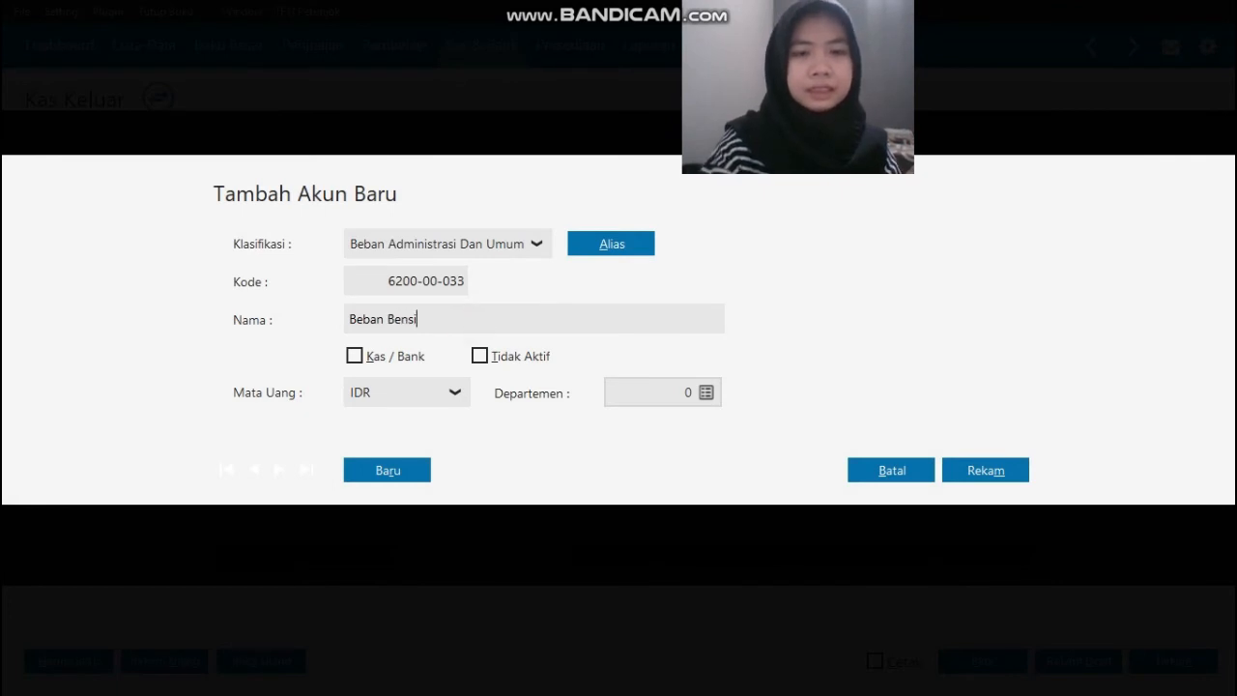
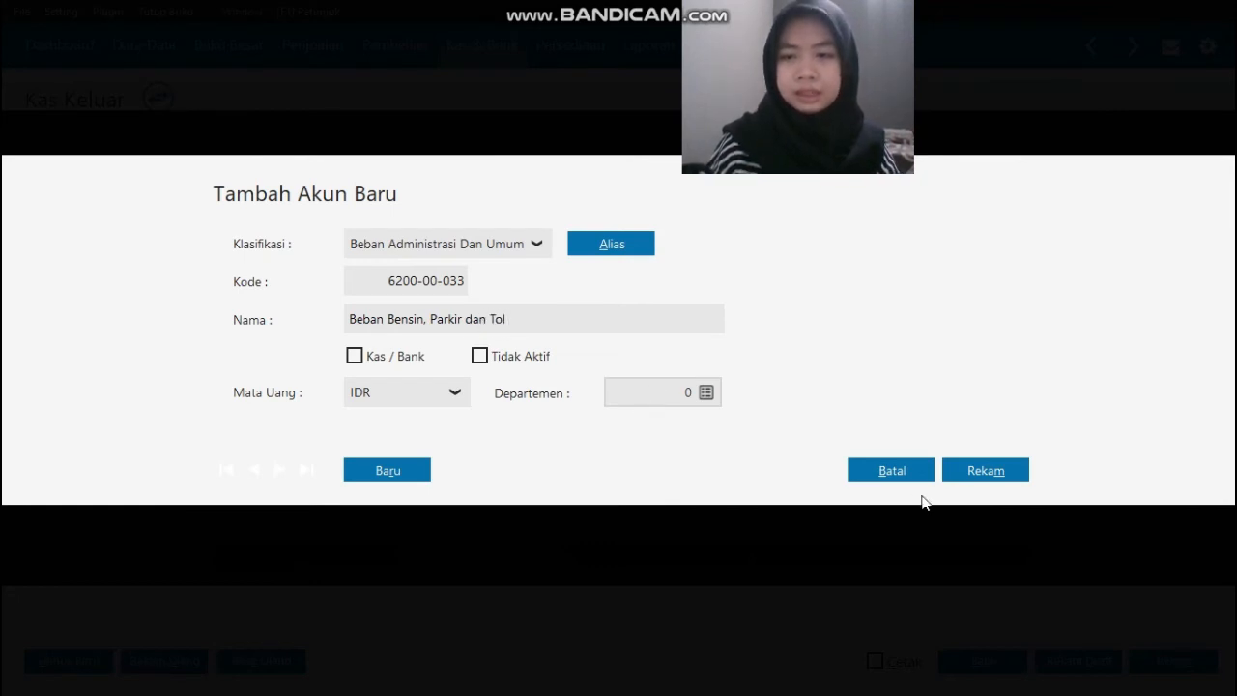
Step: Save the renamed account as Beban Bensin, Parkir dan Tol and use it on the first Alokasi Dana line
{"action": "left_click", "coordinate": [1015, 473]}
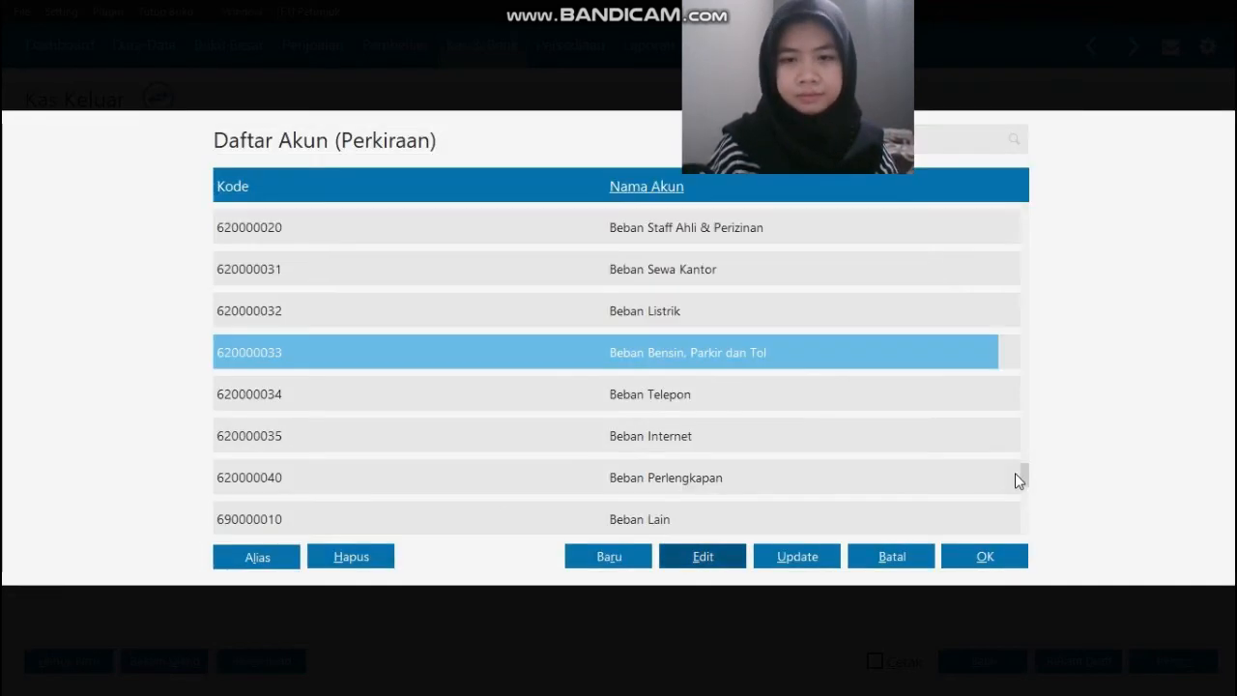
{"action": "left_click", "coordinate": [983, 559]}
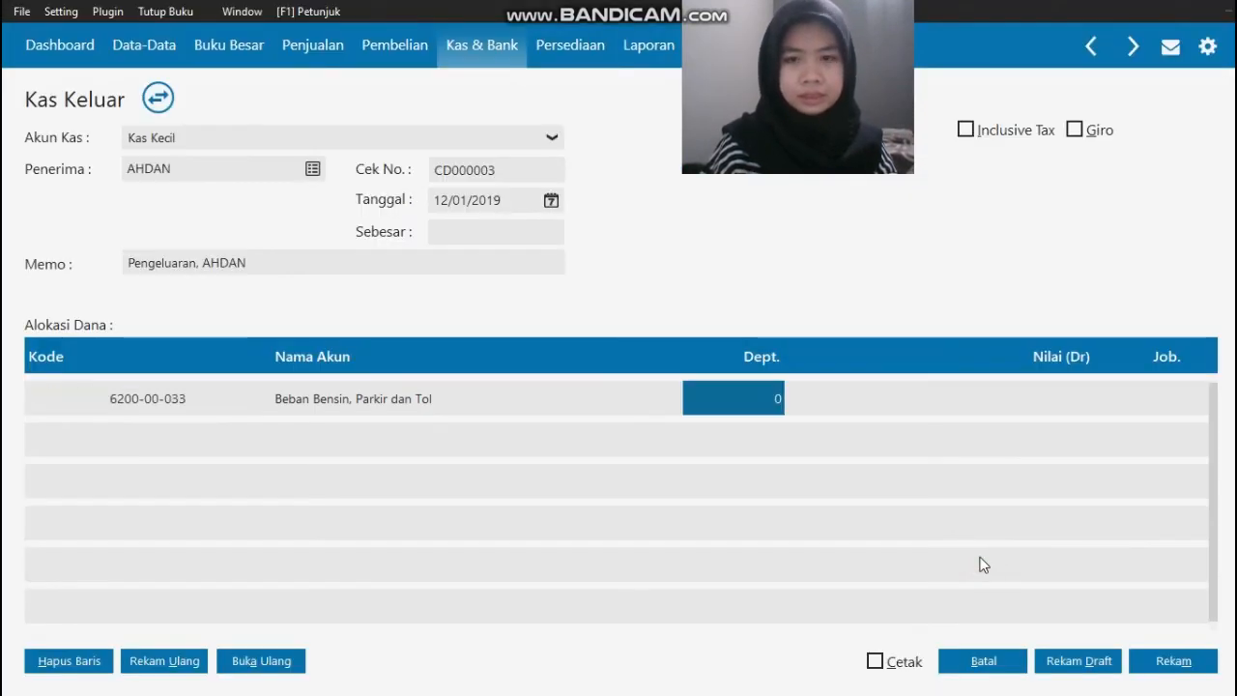
{"action": "key", "text": "Tab"}
Step: Check the amount in the source document, enter 100000 as the fuel expense line's Nilai (Dr), and fill the Sebesar amount
{"action": "key", "text": "alt+Tab"}
{"action": "key", "text": "alt+Tab"}
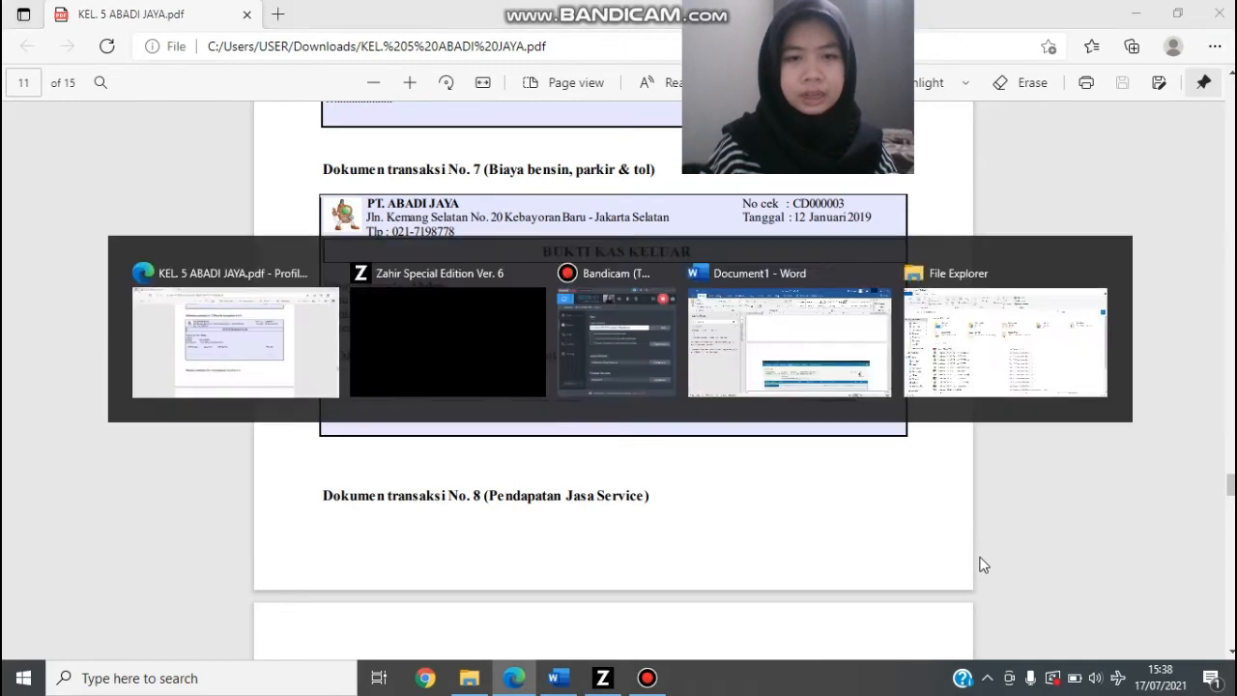
{"action": "type", "text": "10000"}
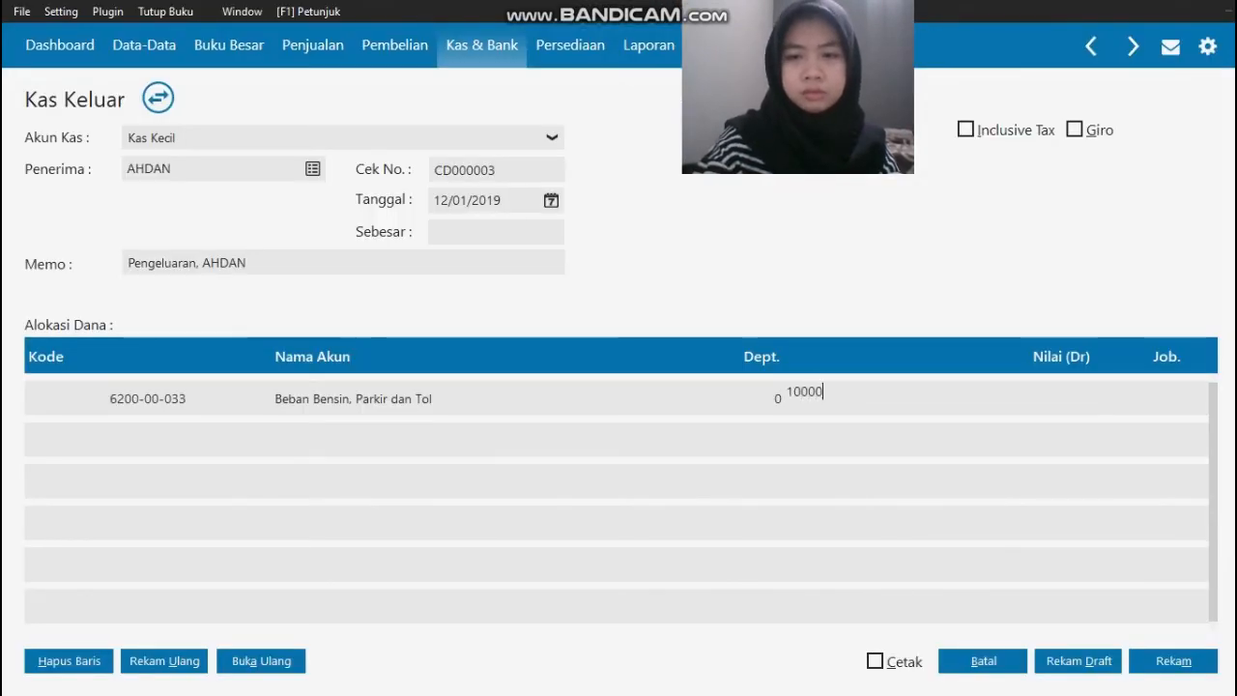
{"action": "type", "text": "0"}
{"action": "key", "text": "Tab"}
{"action": "key", "text": "Tab"}
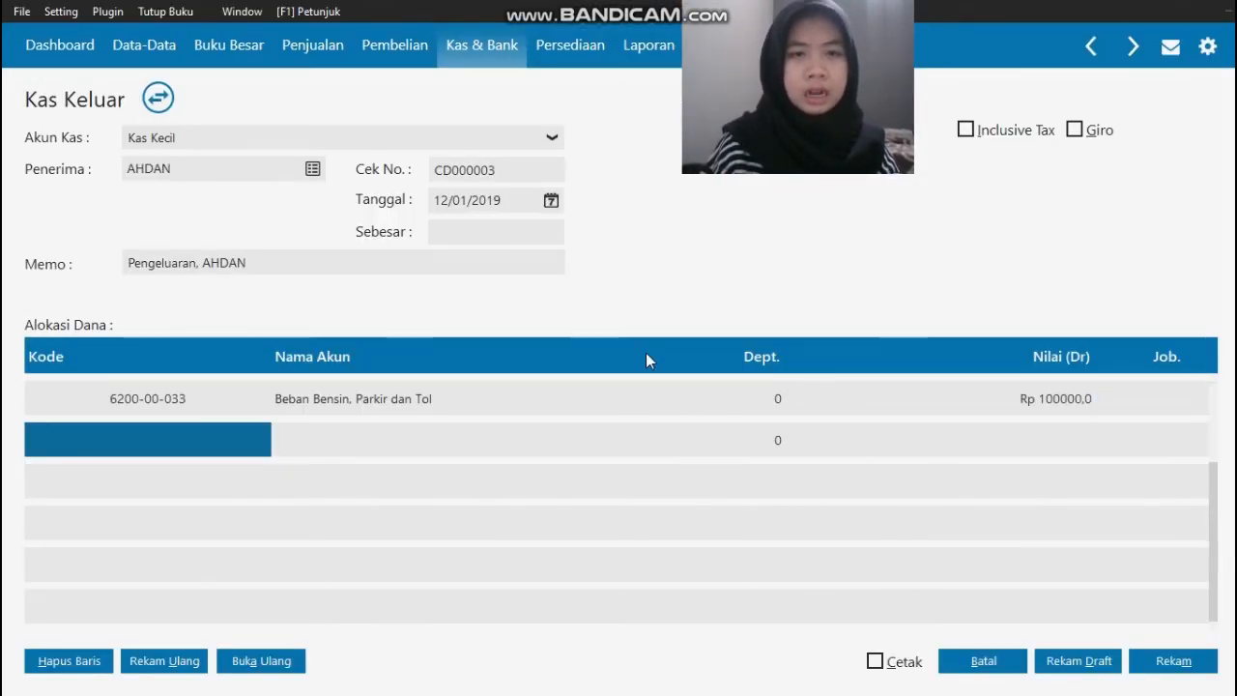
{"action": "left_click", "coordinate": [515, 232]}
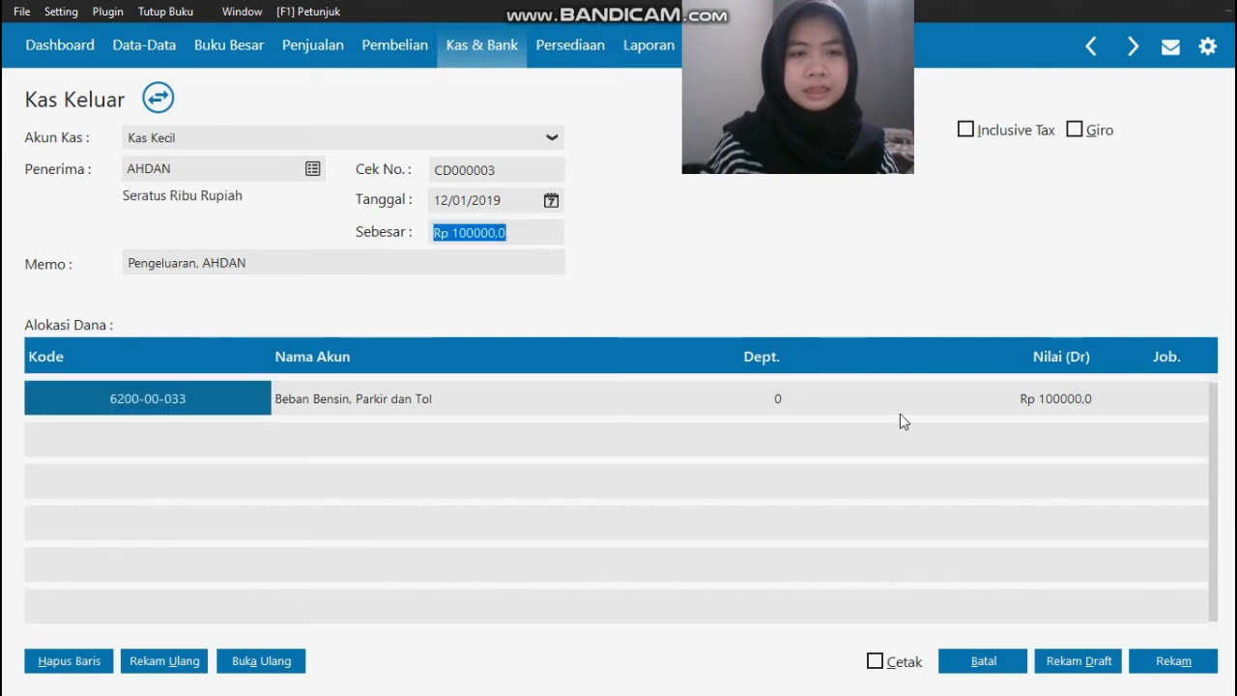
Step: Recheck the source document, record the cash-out entry, and close the blank new entry and the Kas Keluar list
{"action": "key", "text": "alt+Tab"}
{"action": "key", "text": "alt+Tab"}
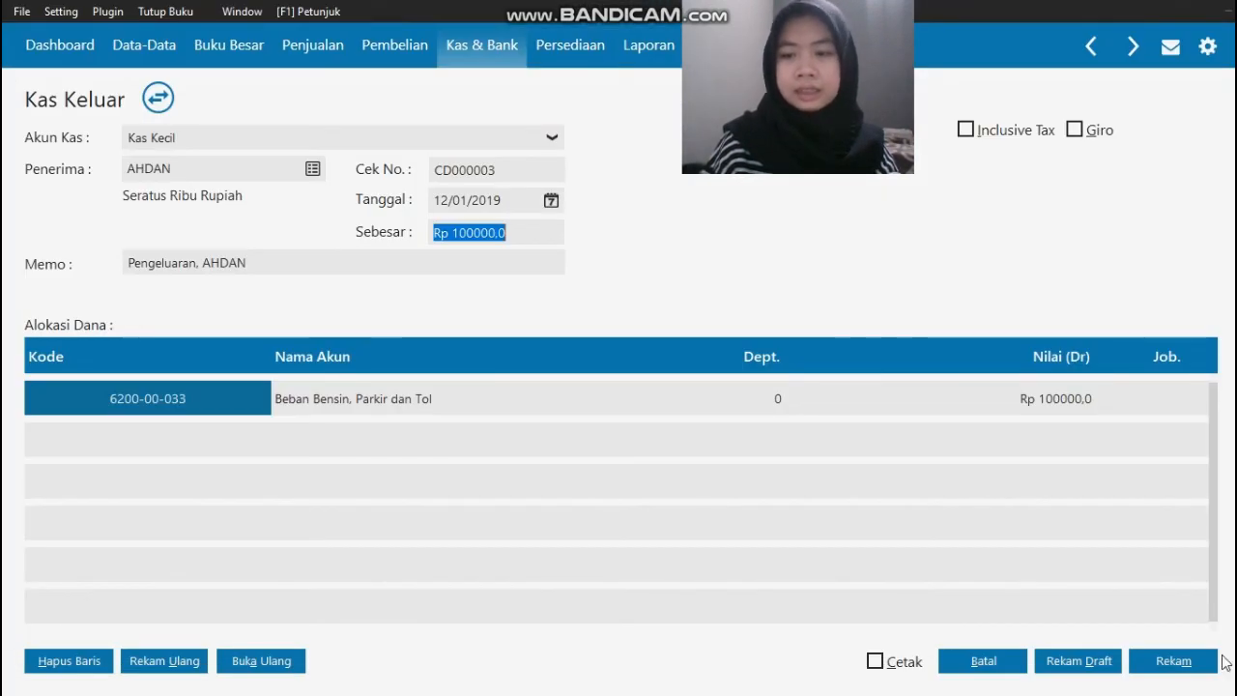
{"action": "left_click", "coordinate": [1188, 663]}
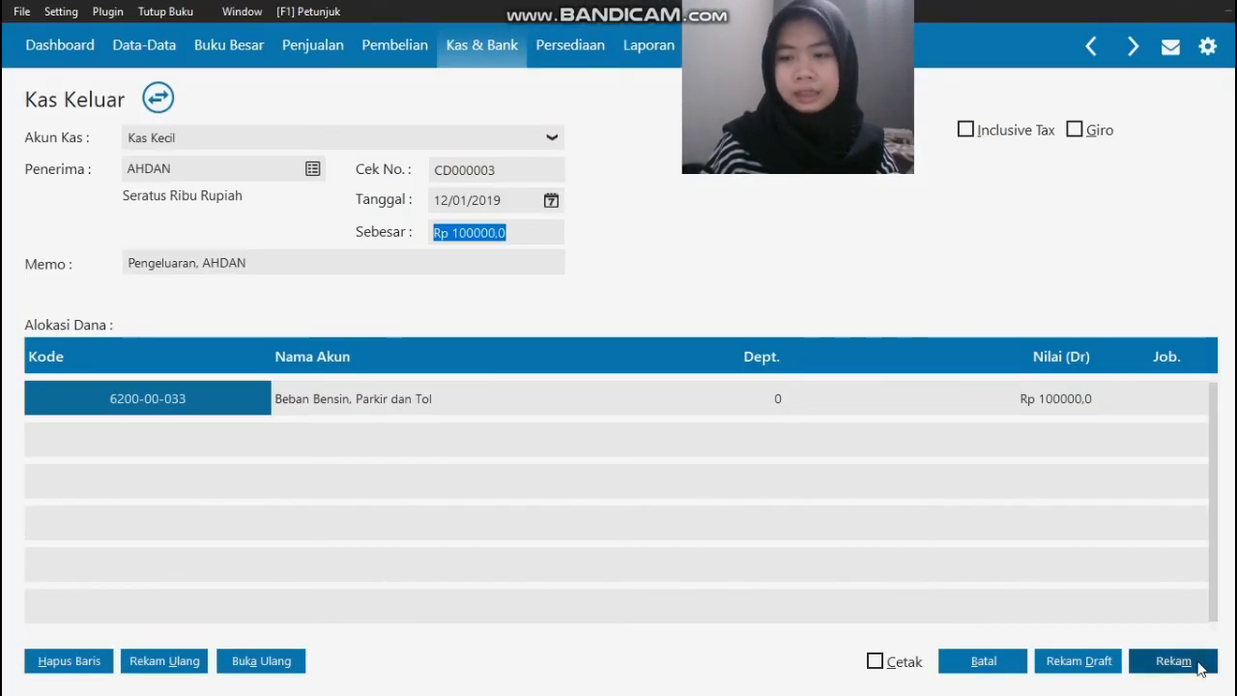
{"action": "left_click", "coordinate": [1011, 668]}
{"action": "left_click", "coordinate": [1171, 663]}
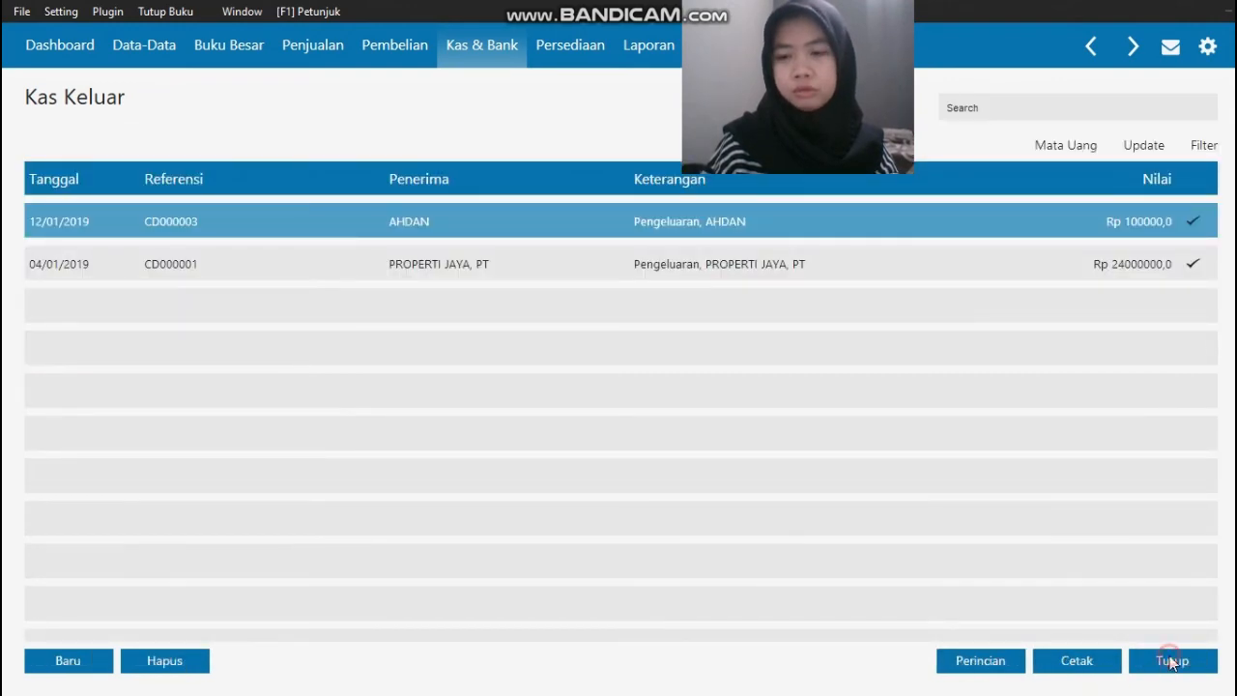
Step: Examine the sales invoice for transaction document No. 8 (Pendapatan Jasa Service) in the source PDF
{"action": "key", "text": "alt+Tab"}
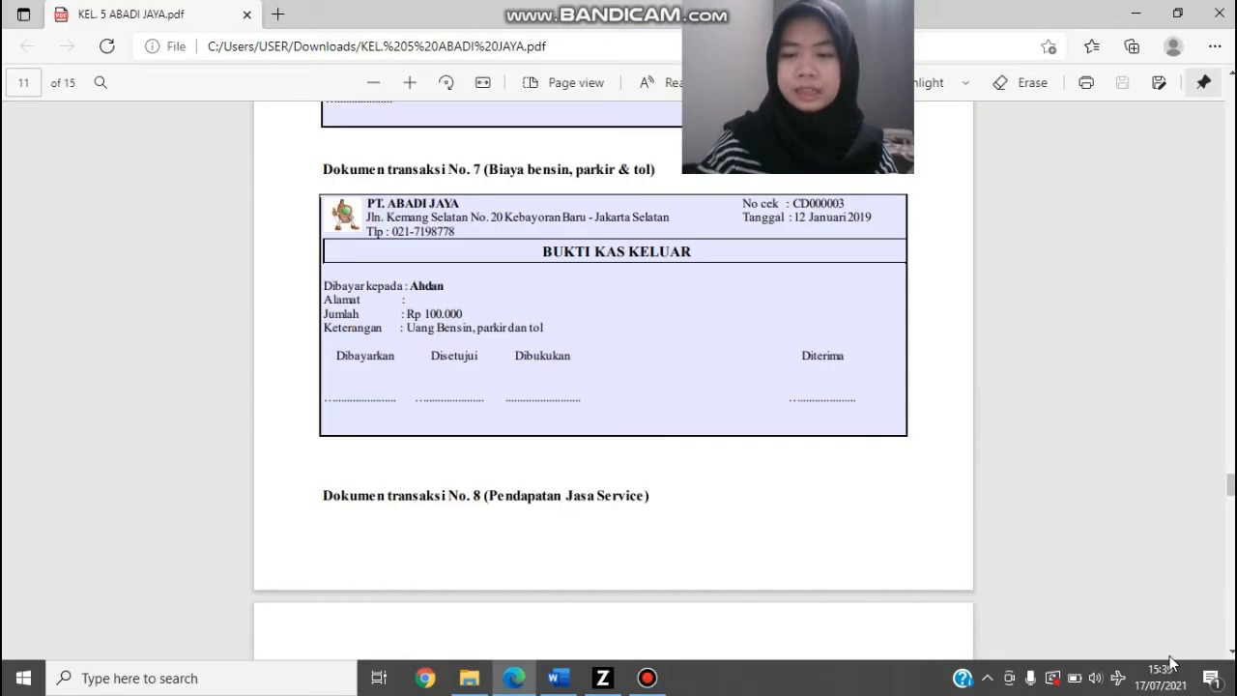
{"action": "key", "text": "Page_Down"}
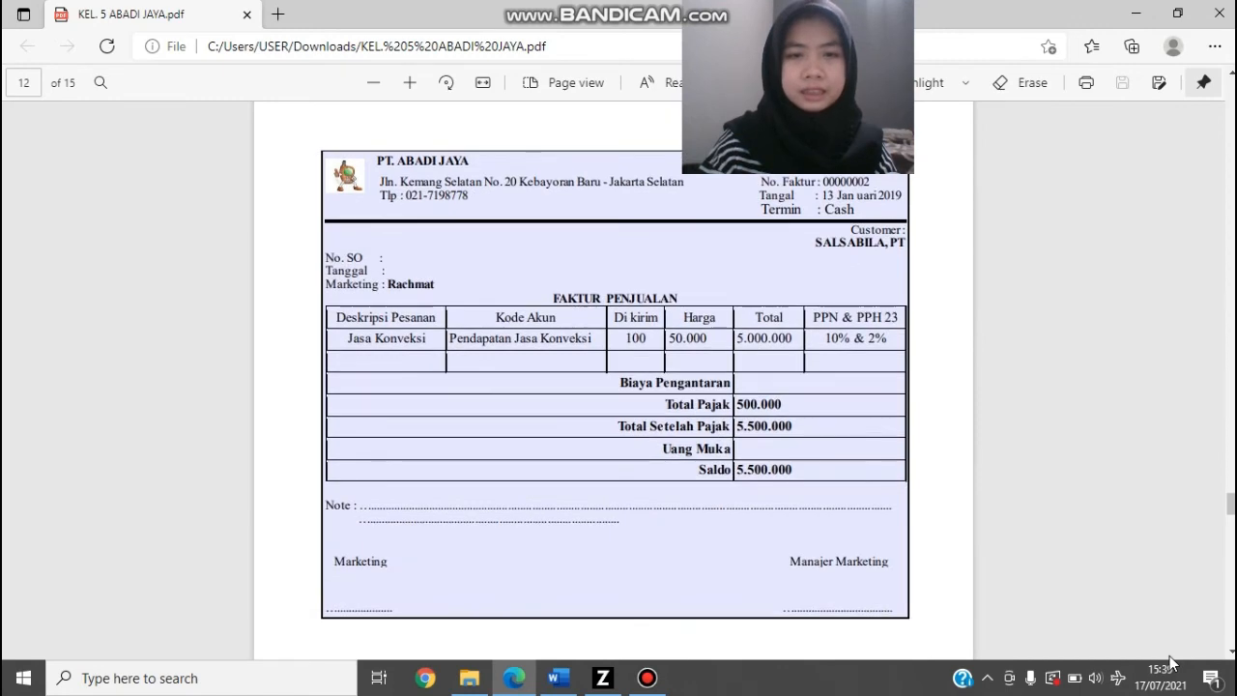
{"action": "key", "text": "Up"}
{"action": "key", "text": "Up"}
{"action": "key", "text": "Down"}
{"action": "key", "text": "Down"}
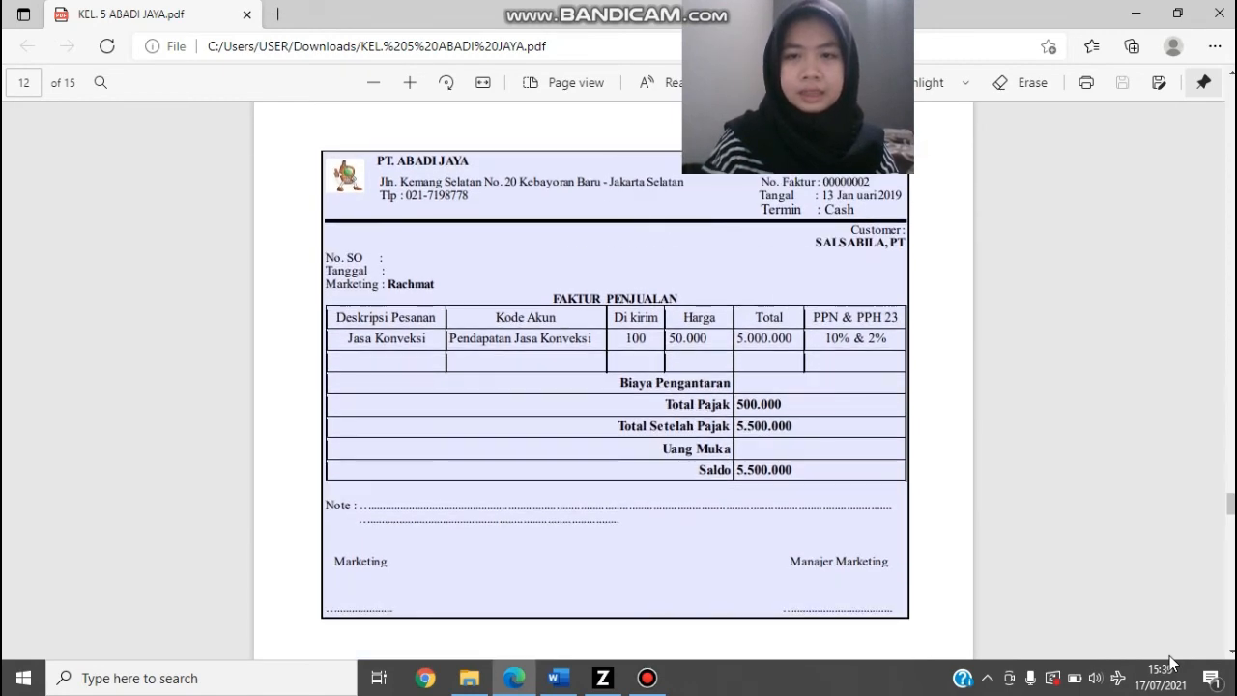
{"action": "key", "text": "alt+Tab"}
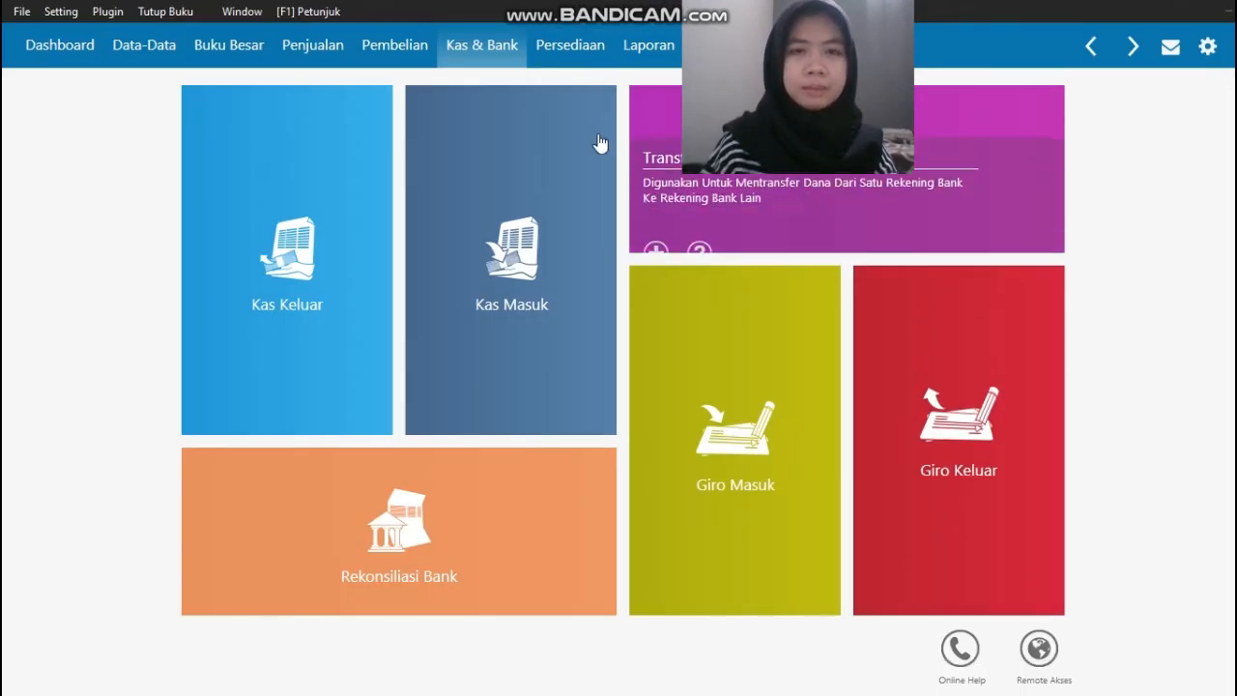
{"action": "key", "text": "alt+Tab"}
{"action": "key", "text": "alt+Tab"}
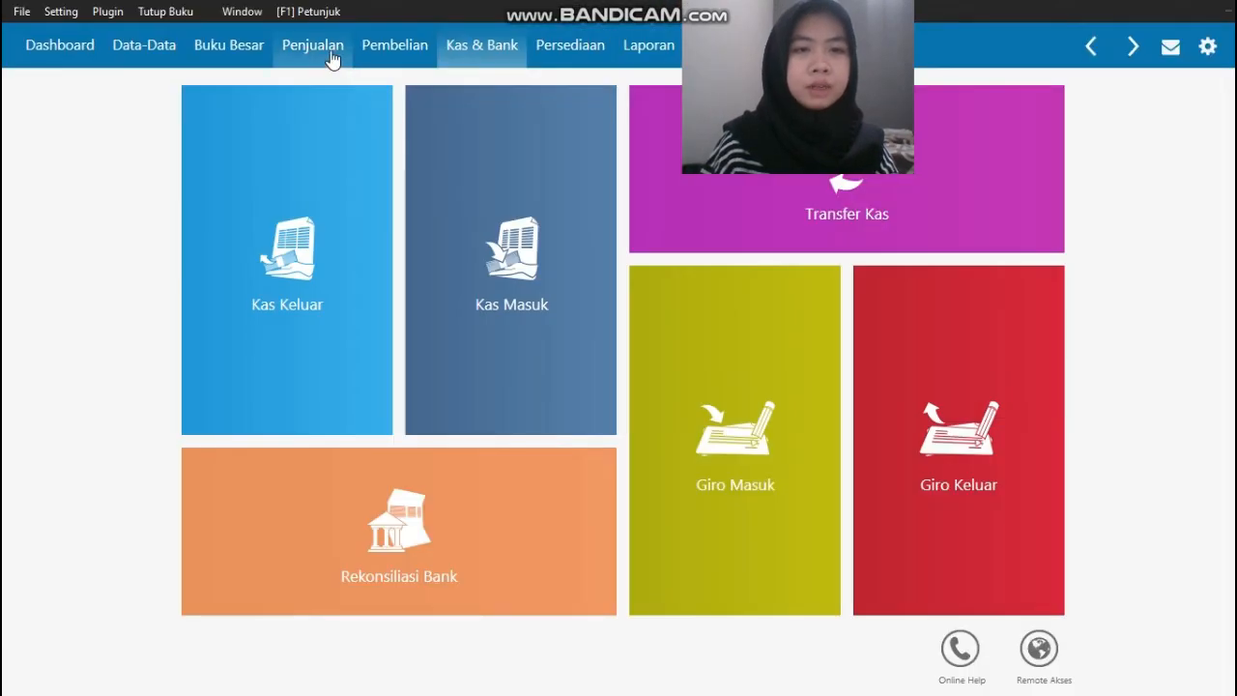
Step: Start a new sales invoice (Invoice Penjualan)
{"action": "left_click", "coordinate": [332, 53]}
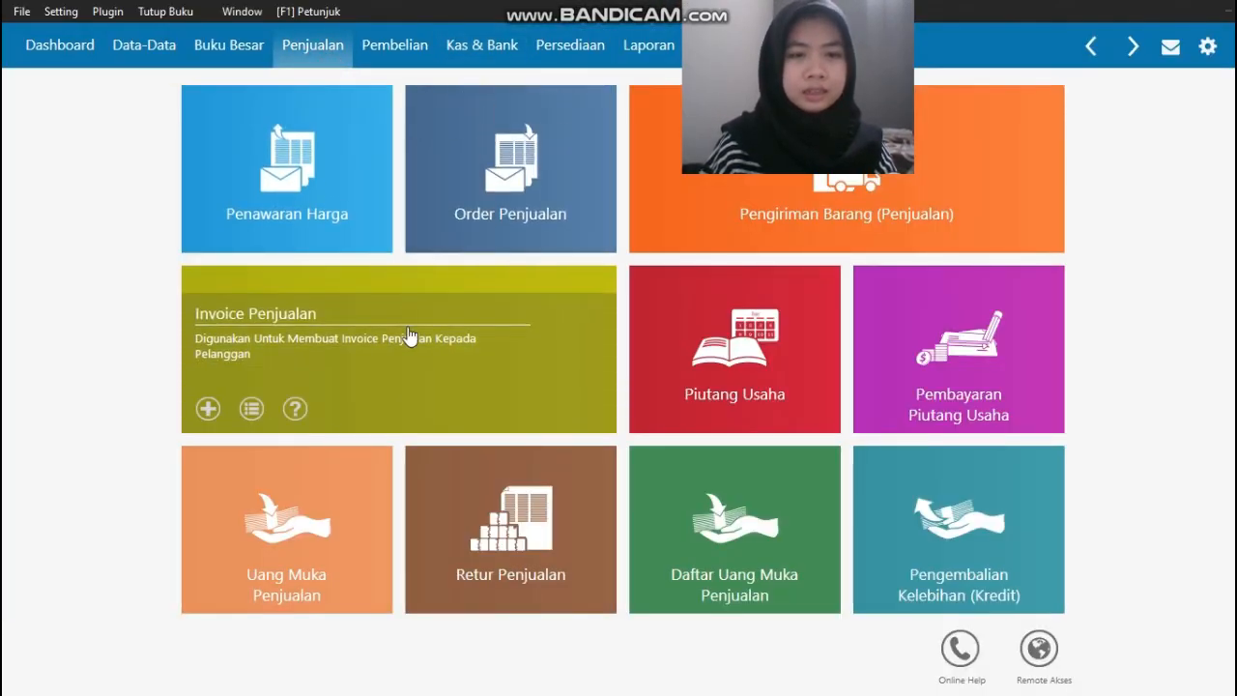
{"action": "left_click", "coordinate": [406, 327]}
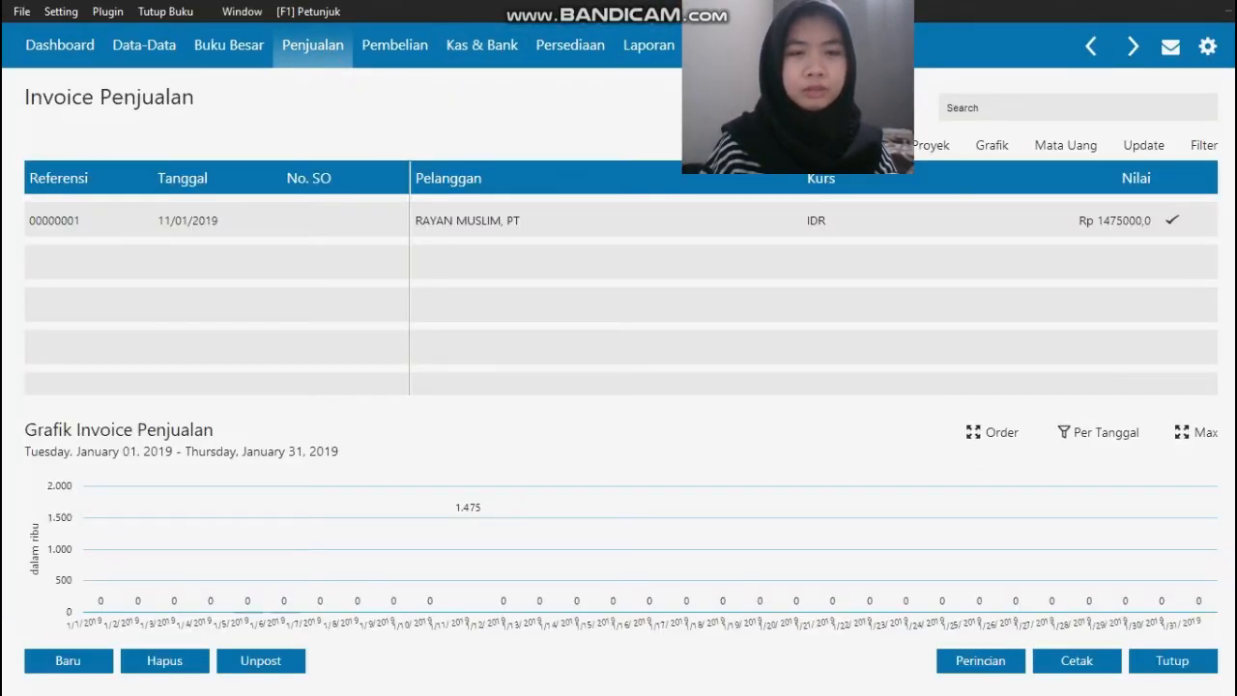
{"action": "left_click", "coordinate": [55, 661]}
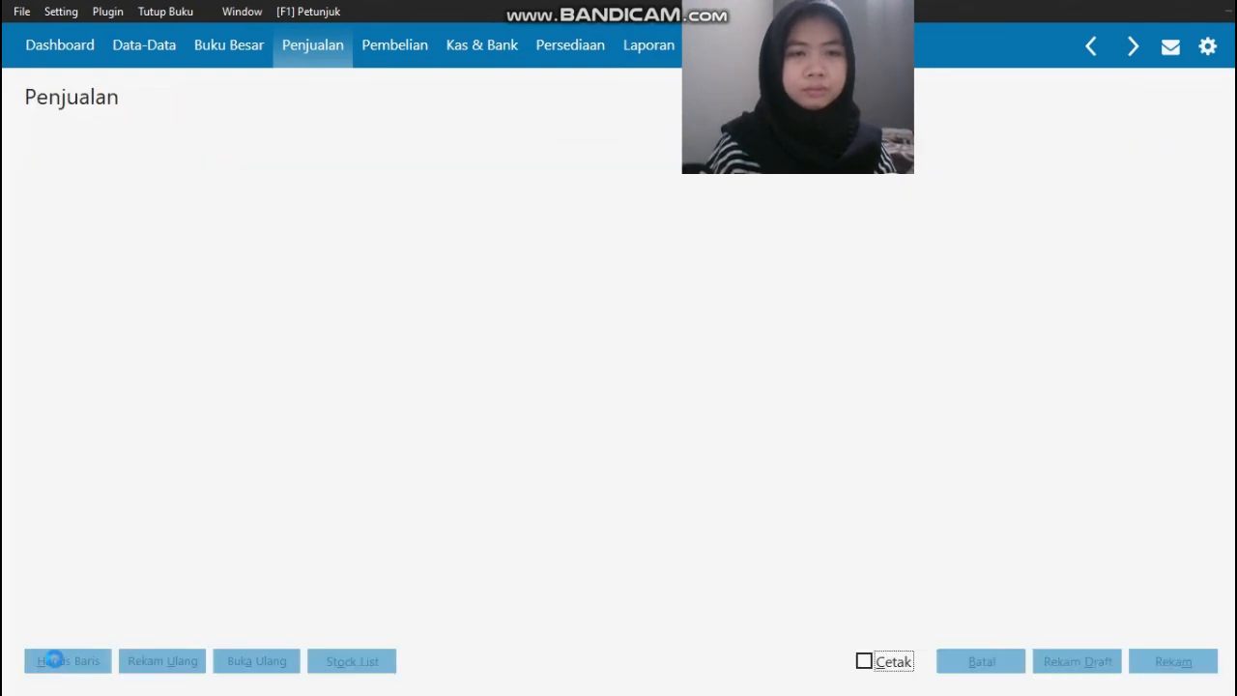
Step: Check the customer in the source invoice and set Nama Pelanggan to SALSABILA MUSLIM, PT
{"action": "key", "text": "alt+Tab"}
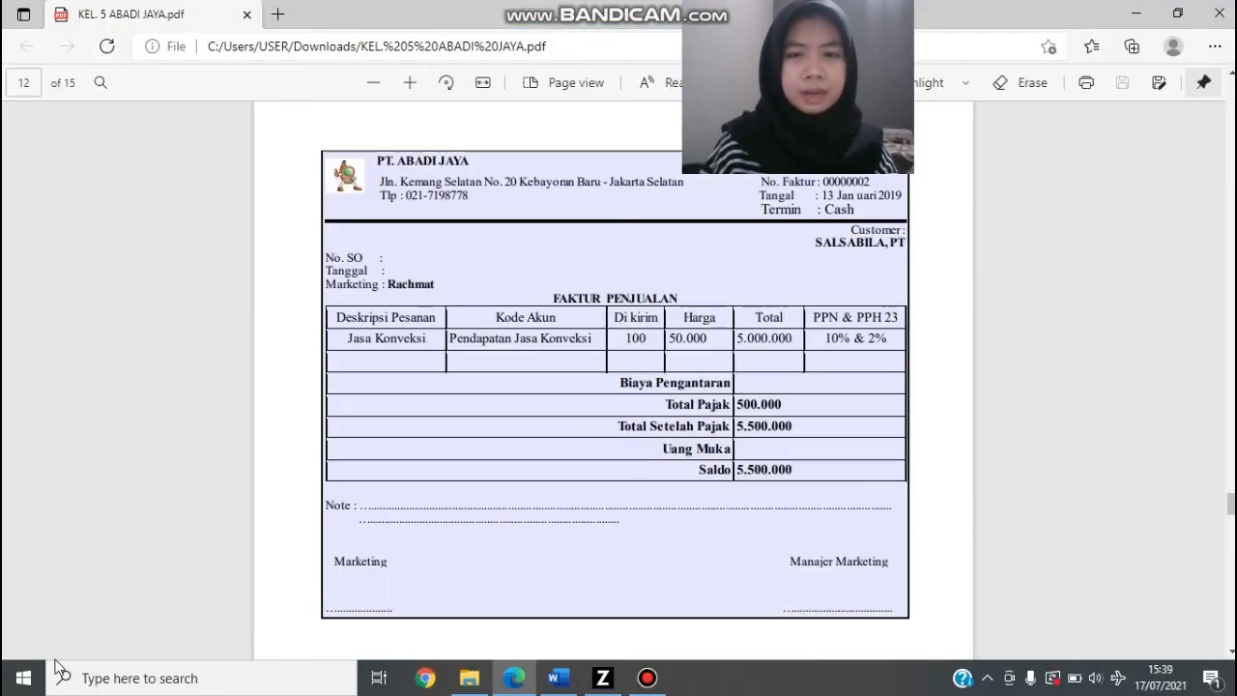
{"action": "key", "text": "alt+Tab"}
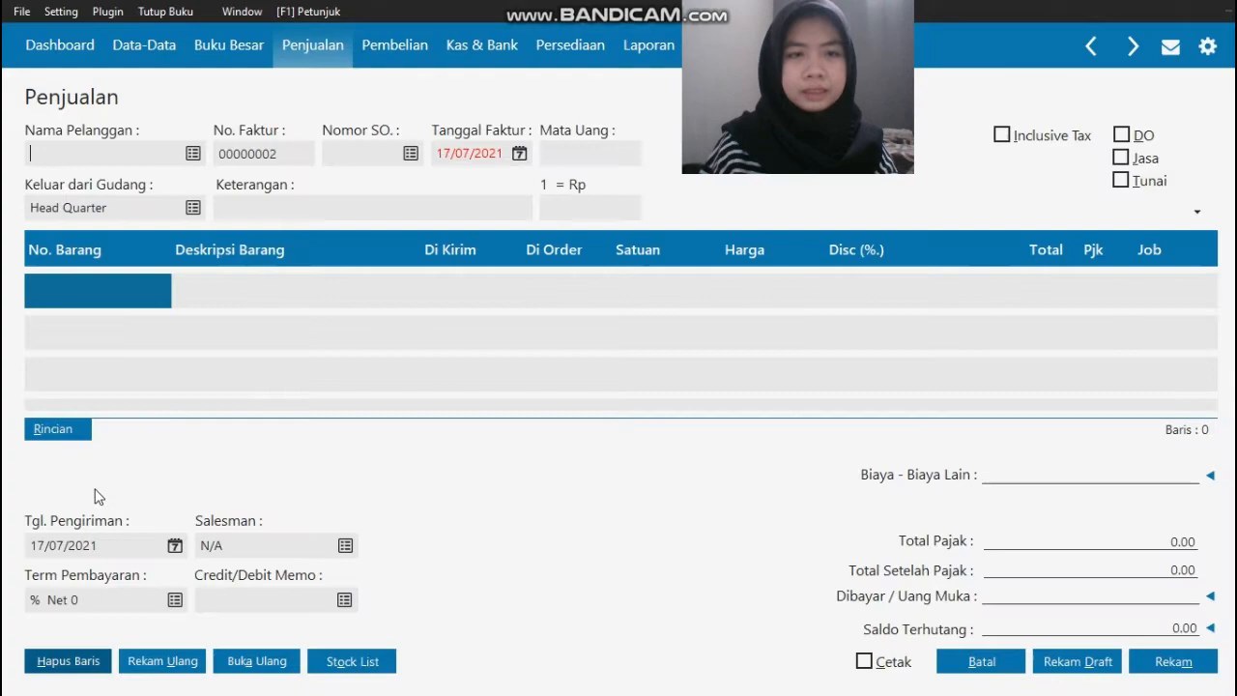
{"action": "left_click", "coordinate": [194, 152]}
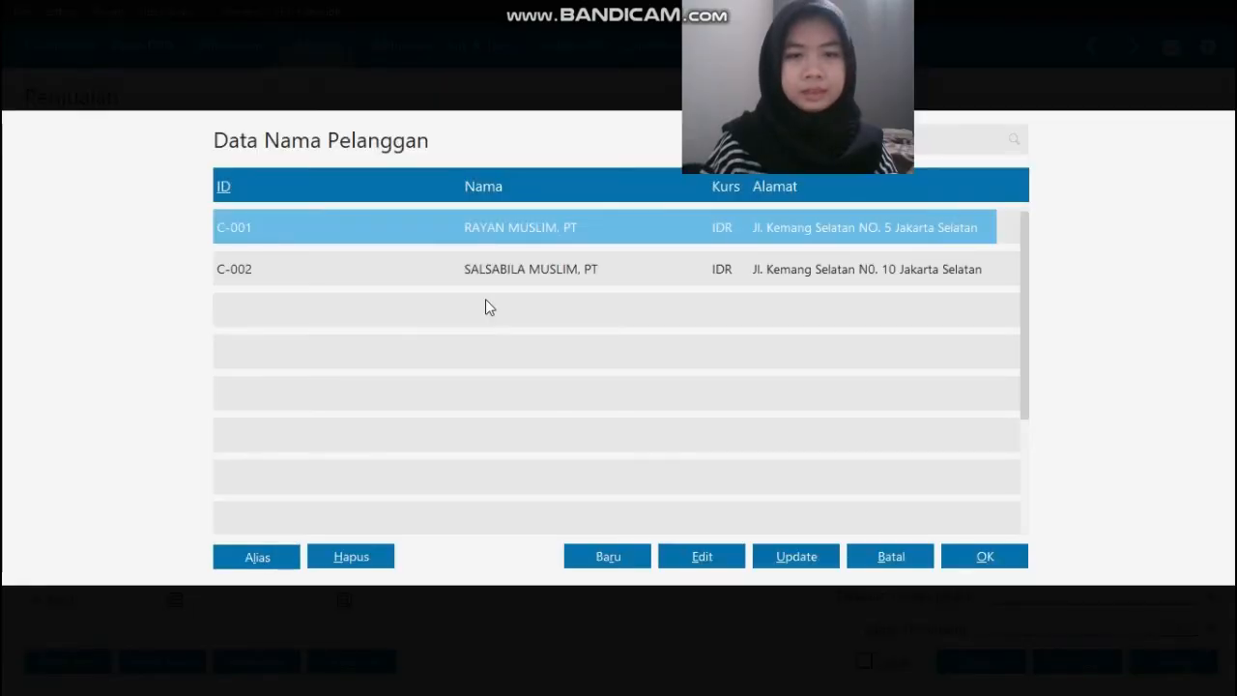
{"action": "left_click", "coordinate": [515, 277]}
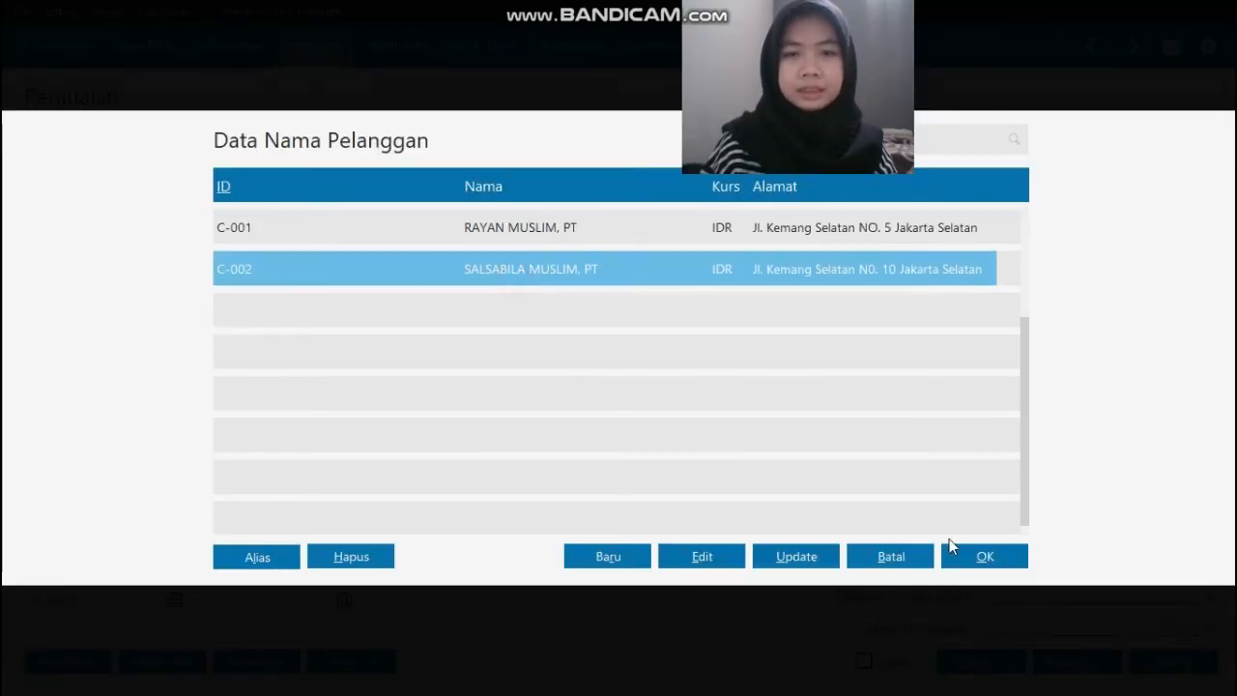
{"action": "left_click", "coordinate": [1001, 557]}
Step: Check the payment terms in the source invoice and mark the sale as a service (Jasa) paid in cash (Tunai)
{"action": "key", "text": "alt+Tab"}
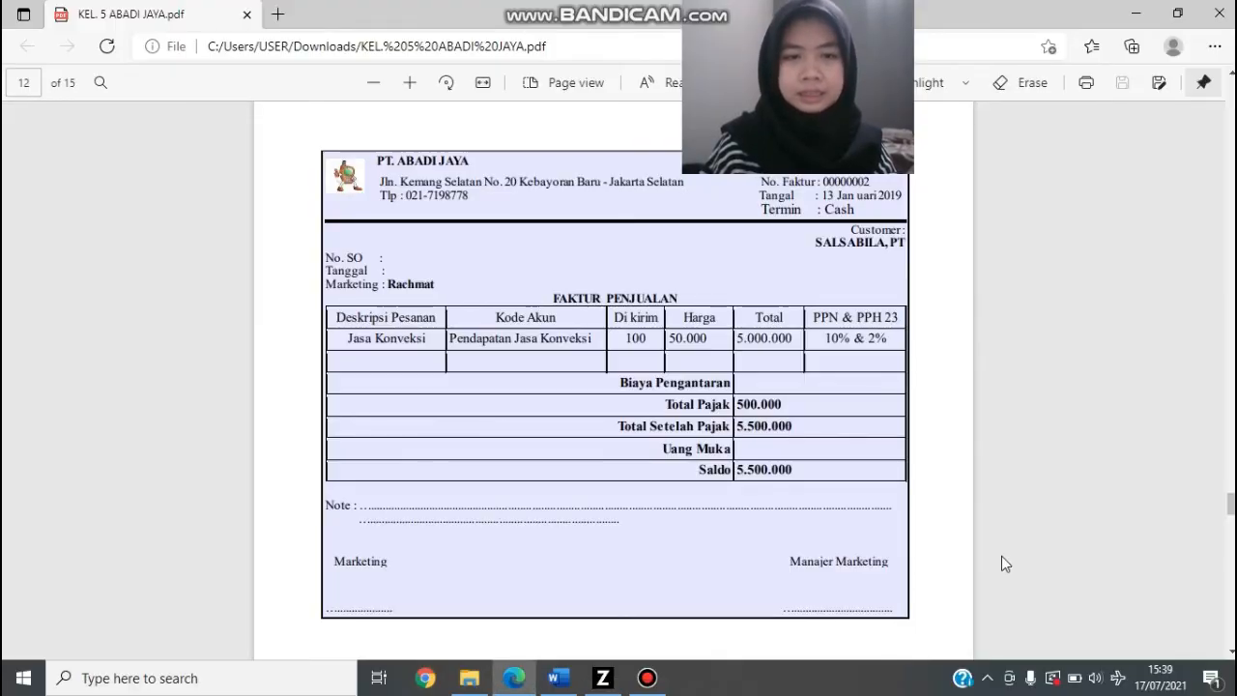
{"action": "key", "text": "alt+Tab"}
{"action": "left_click", "coordinate": [1123, 159]}
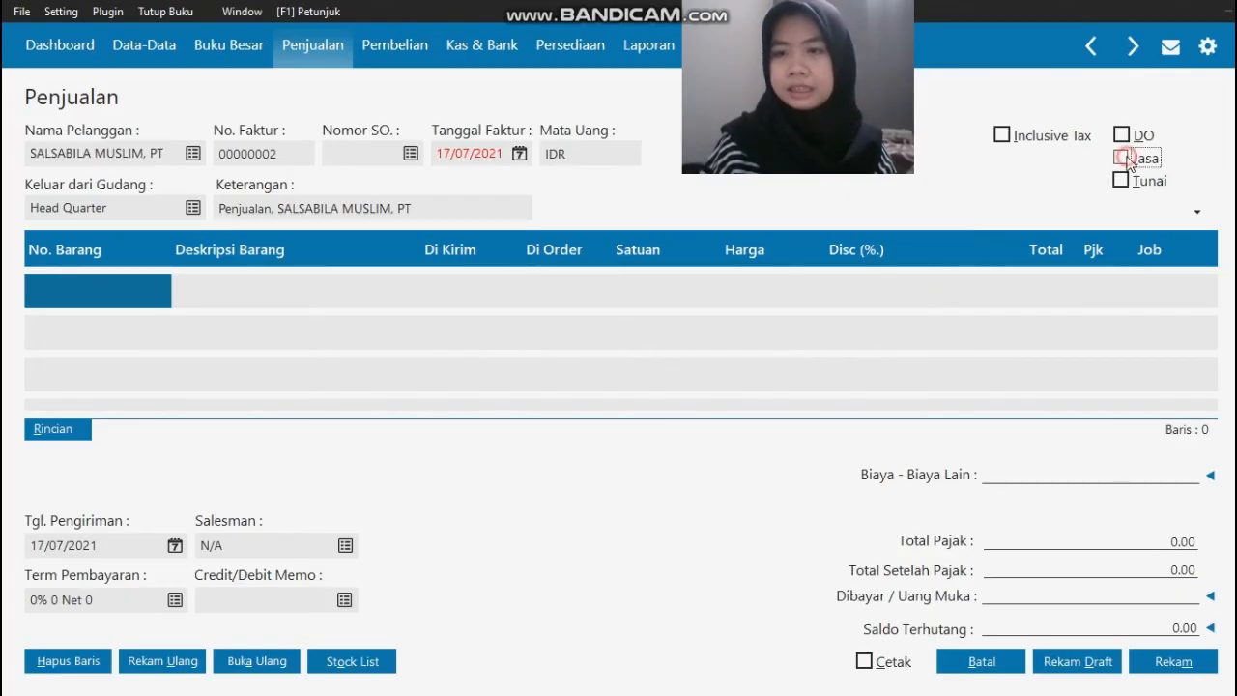
{"action": "left_click", "coordinate": [1122, 181]}
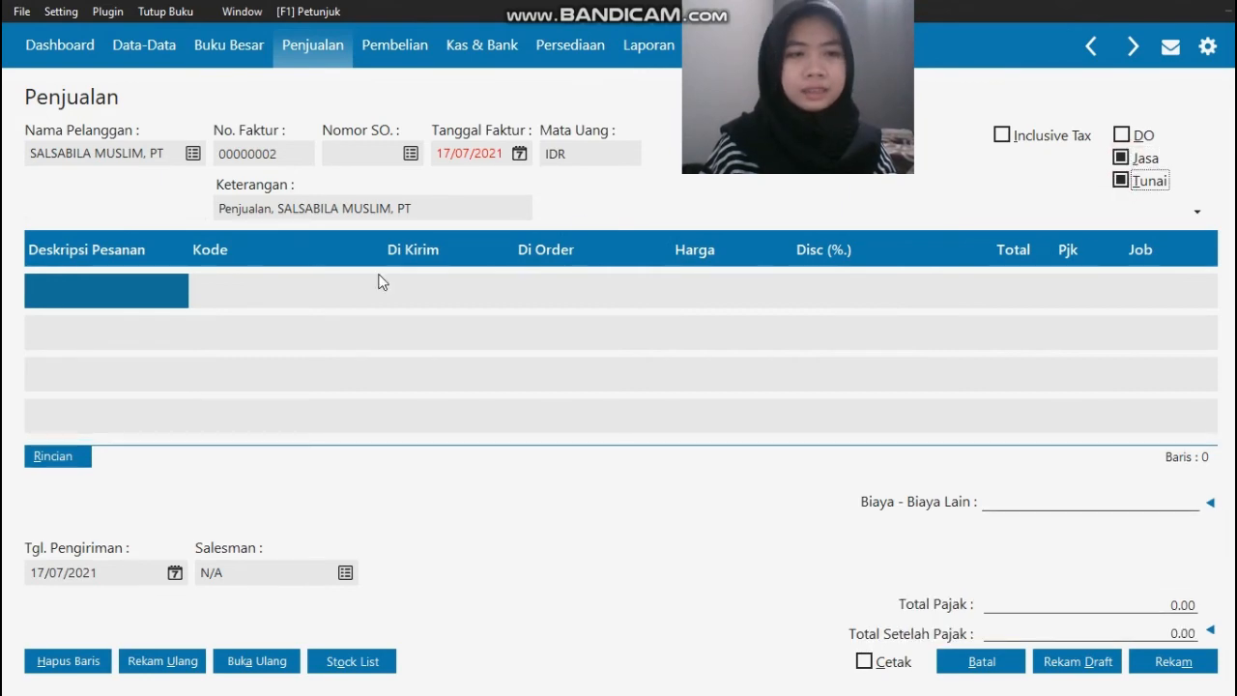
Step: Check the source invoice's date and set Tanggal Faktur to 13/01/2019
{"action": "key", "text": "alt+Tab"}
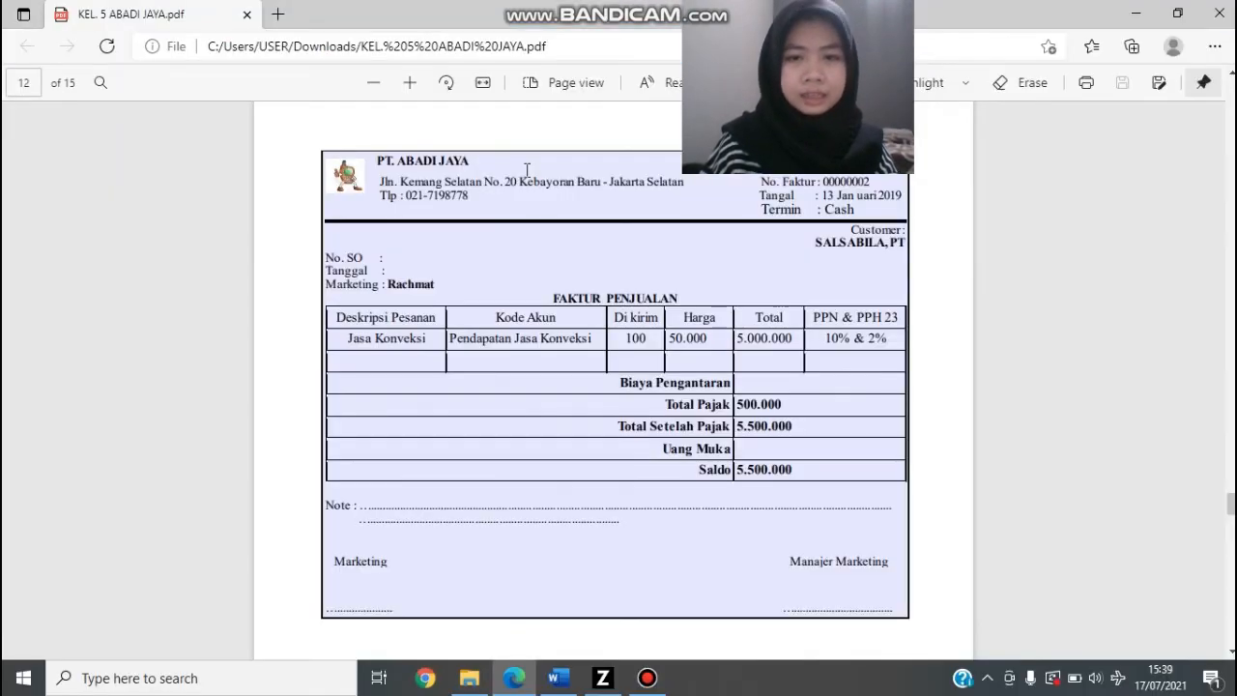
{"action": "key", "text": "alt+Tab"}
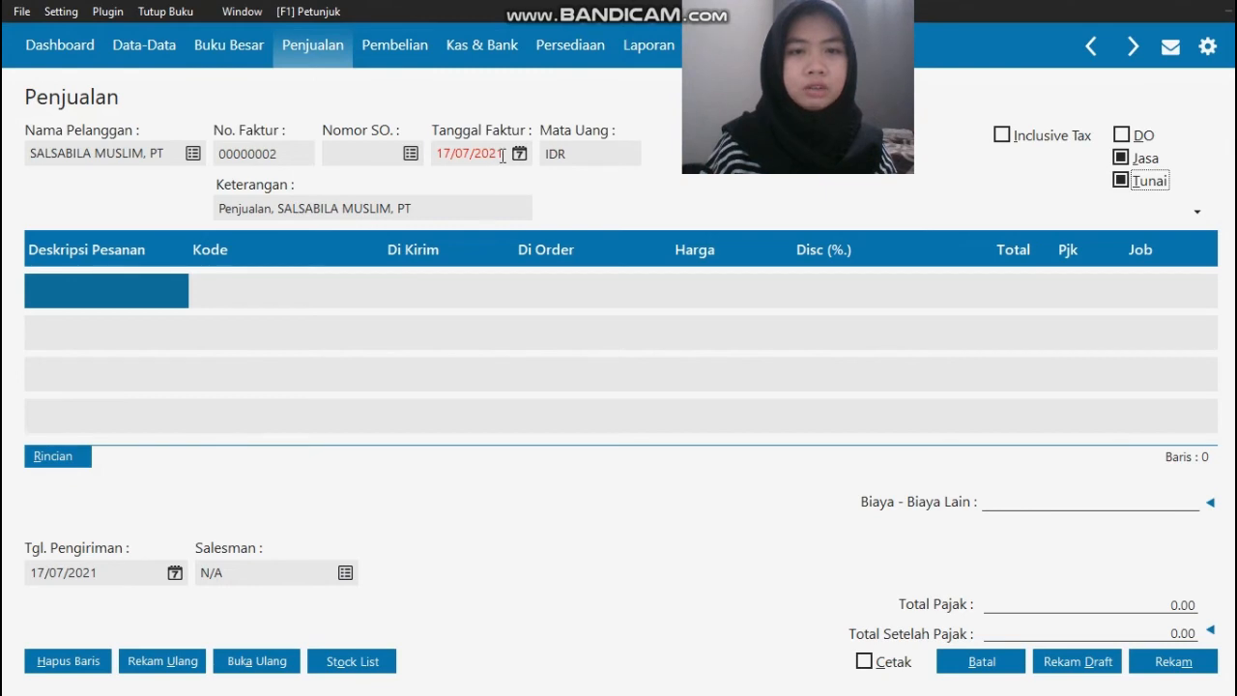
{"action": "left_click", "coordinate": [503, 157]}
{"action": "type", "text": "13/01/"}
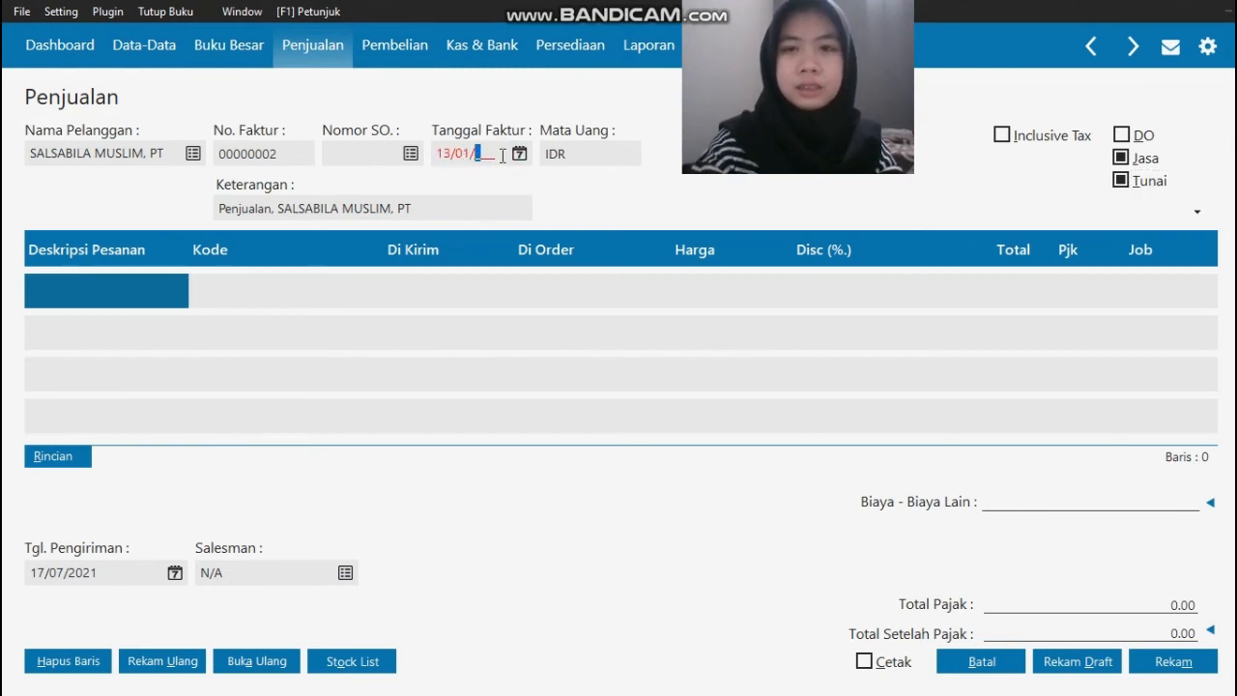
{"action": "type", "text": "2019"}
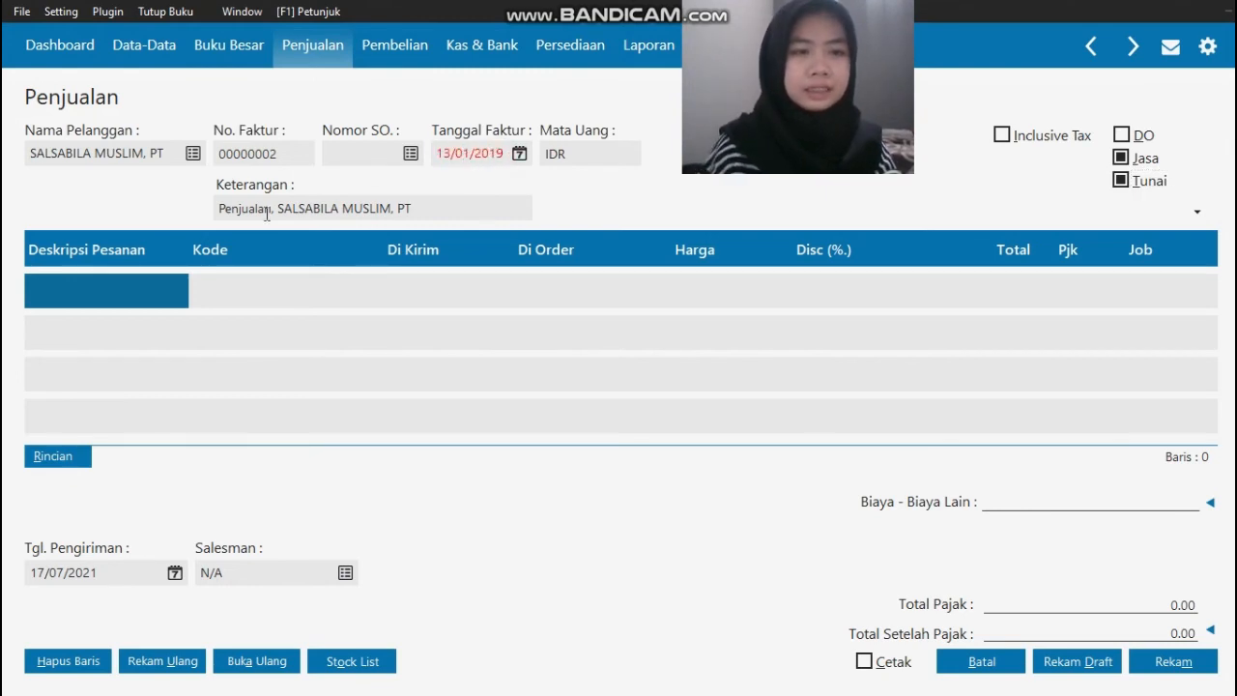
Step: Check the ordered service in the source invoice and enter Jasa Konveksi as the first line's Deskripsi Pesanan
{"action": "left_click", "coordinate": [132, 304]}
{"action": "key", "text": "alt+Tab"}
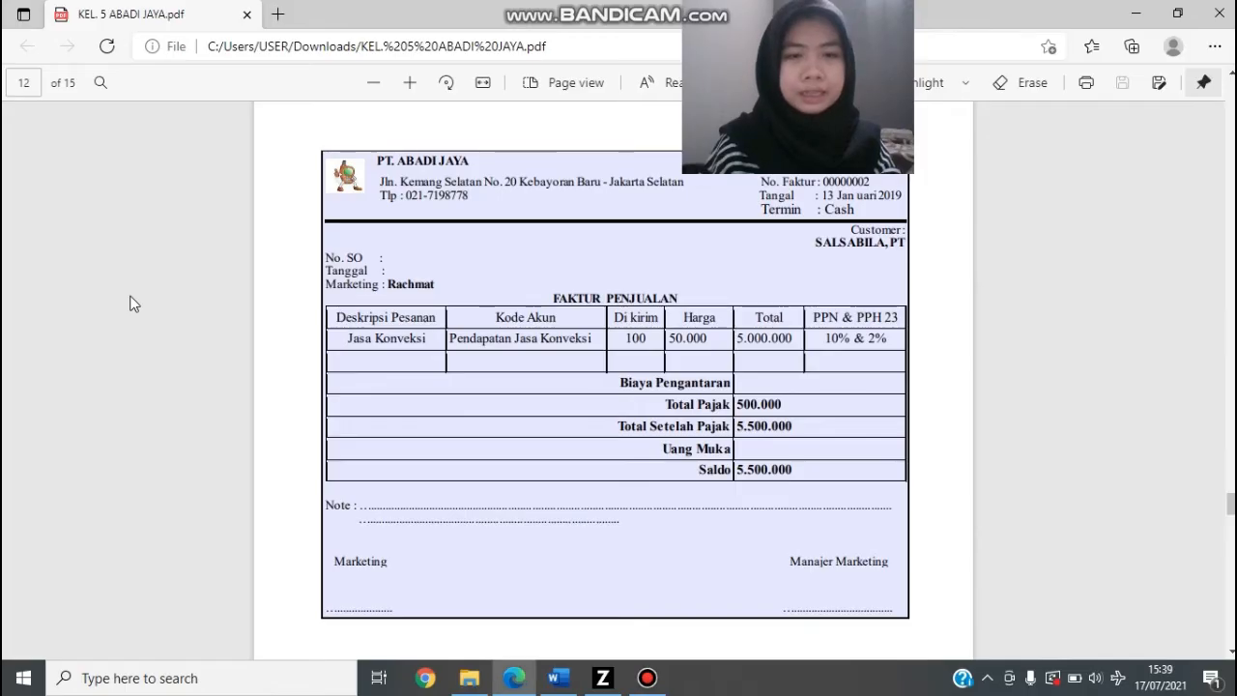
{"action": "key", "text": "alt+Tab"}
{"action": "type", "text": "J"}
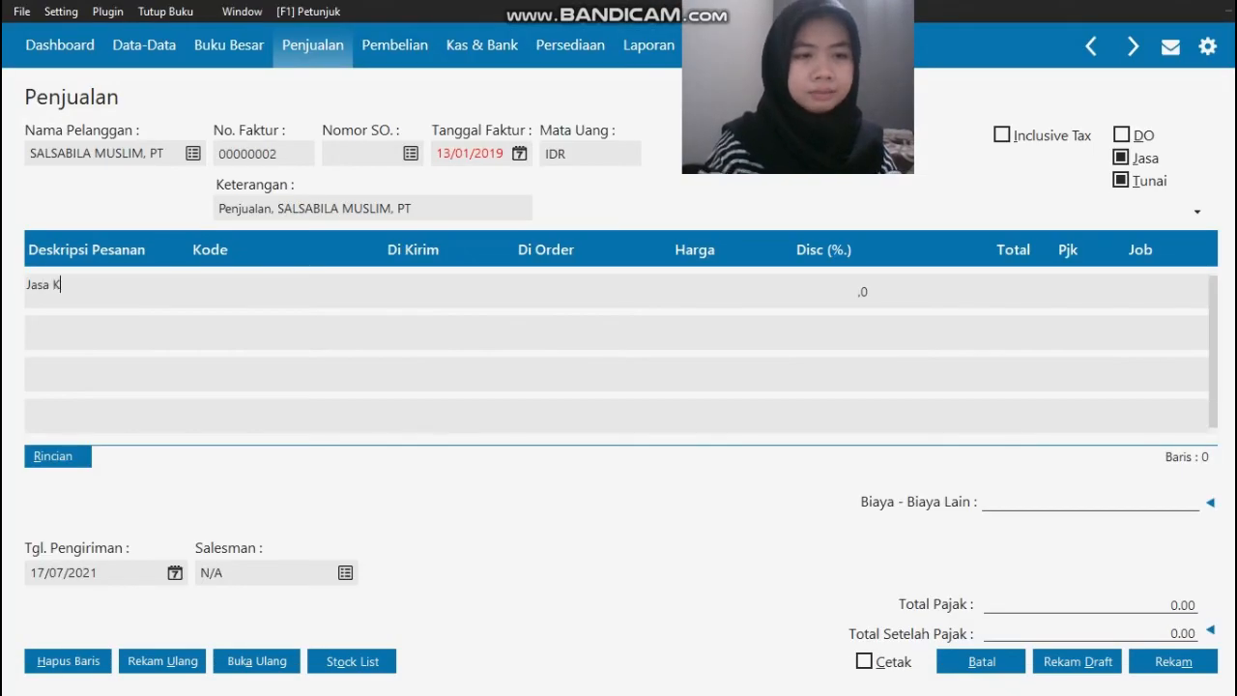
{"action": "type", "text": "asa Konveksi"}
{"action": "key", "text": "Return"}
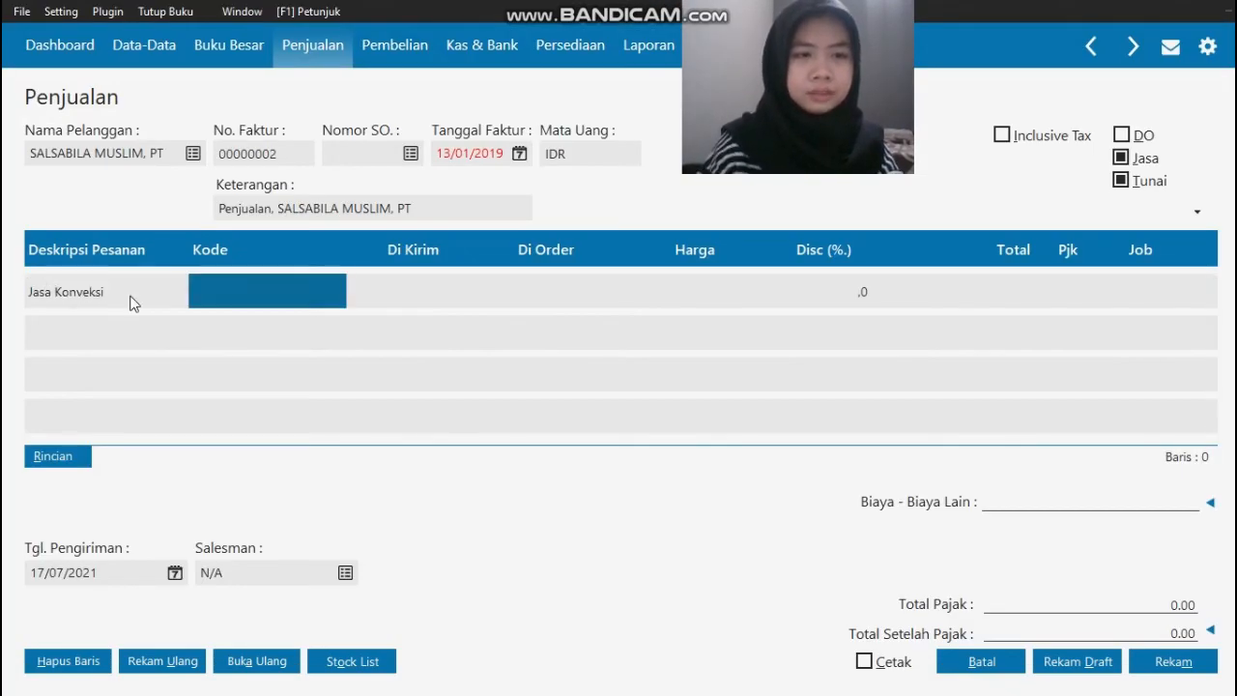
Step: Rename the Penjualan # 3 account to Pendapatan Jasa Konveksi and assign it as the Kode of the Jasa Konveksi line
{"action": "double_click", "coordinate": [232, 294]}
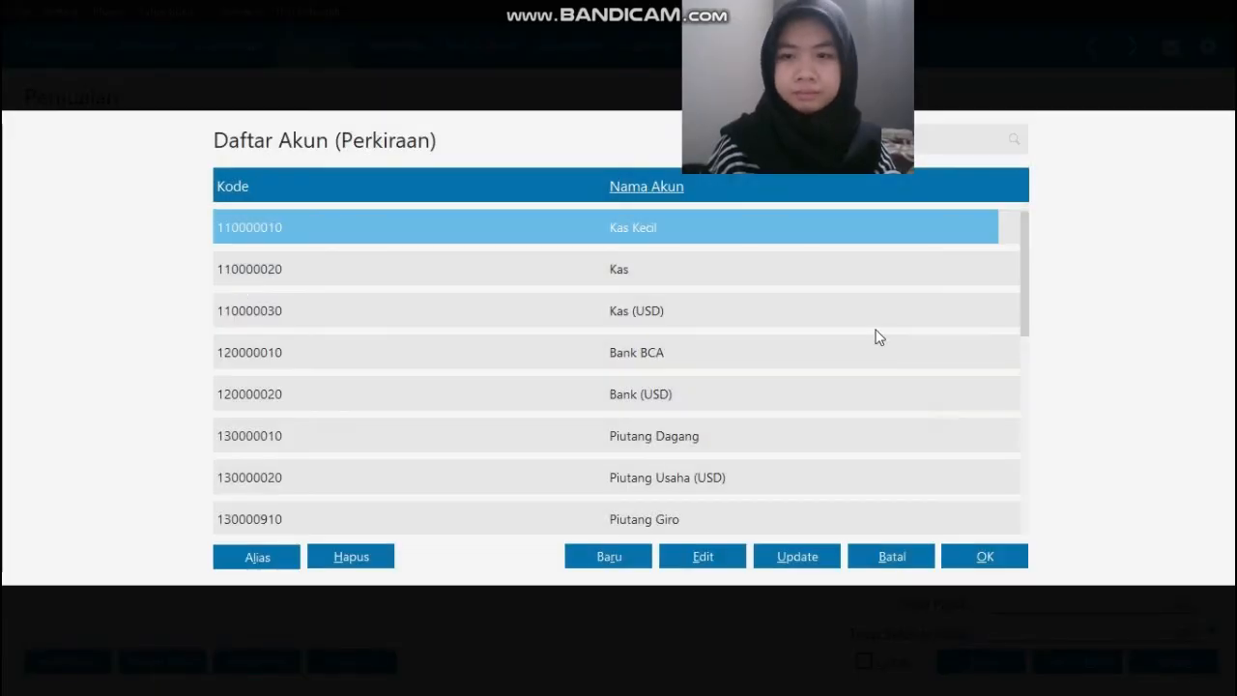
{"action": "key", "text": "Down"}
{"action": "key", "text": "Down"}
{"action": "key", "text": "Down"}
{"action": "key", "text": "Down"}
{"action": "key", "text": "Down"}
{"action": "key", "text": "Down"}
{"action": "key", "text": "Down"}
{"action": "key", "text": "Down"}
{"action": "key", "text": "Down"}
{"action": "key", "text": "Down"}
{"action": "key", "text": "Down"}
{"action": "key", "text": "Down"}
{"action": "key", "text": "Down"}
{"action": "key", "text": "Down"}
{"action": "key", "text": "Down"}
{"action": "key", "text": "Down"}
{"action": "key", "text": "Down"}
{"action": "key", "text": "Down"}
{"action": "key", "text": "Down"}
{"action": "key", "text": "Down"}
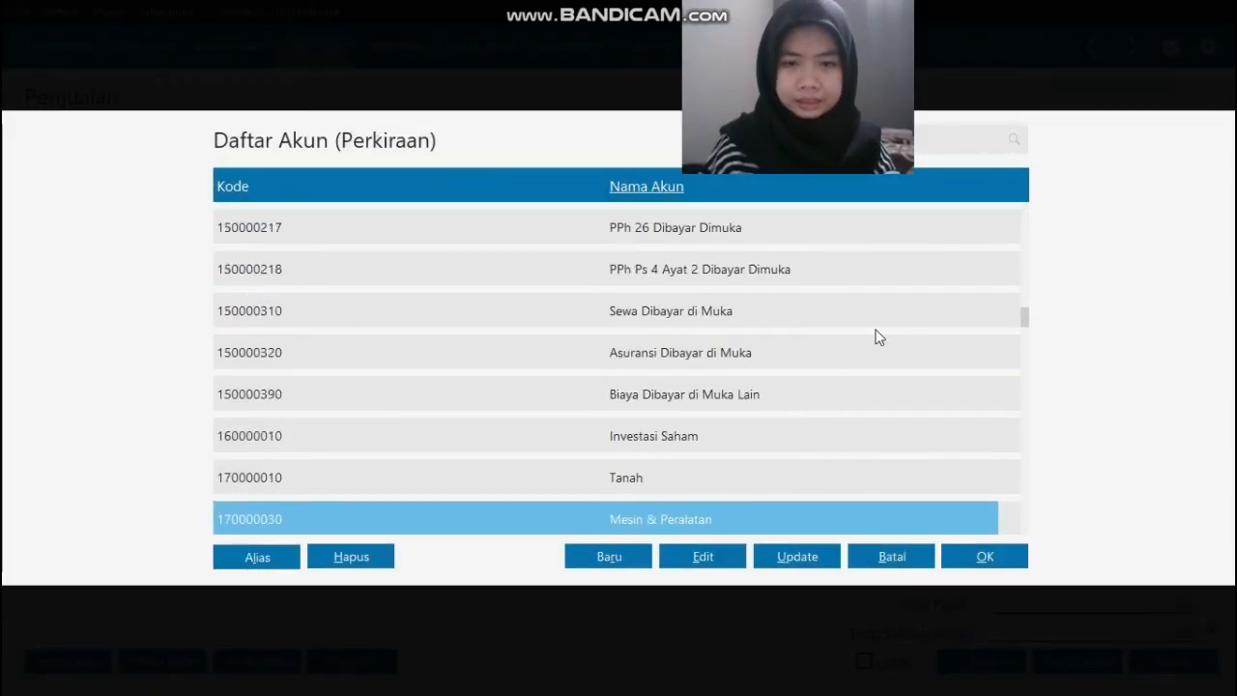
{"action": "key", "text": "Down"}
{"action": "key", "text": "Down"}
{"action": "key", "text": "Down"}
{"action": "key", "text": "Down"}
{"action": "key", "text": "Down"}
{"action": "key", "text": "Down"}
{"action": "key", "text": "Down"}
{"action": "key", "text": "Down"}
{"action": "key", "text": "Down"}
{"action": "key", "text": "Down"}
{"action": "key", "text": "Down"}
{"action": "key", "text": "Down"}
{"action": "key", "text": "Down"}
{"action": "key", "text": "Down"}
{"action": "key", "text": "Down"}
{"action": "key", "text": "Down"}
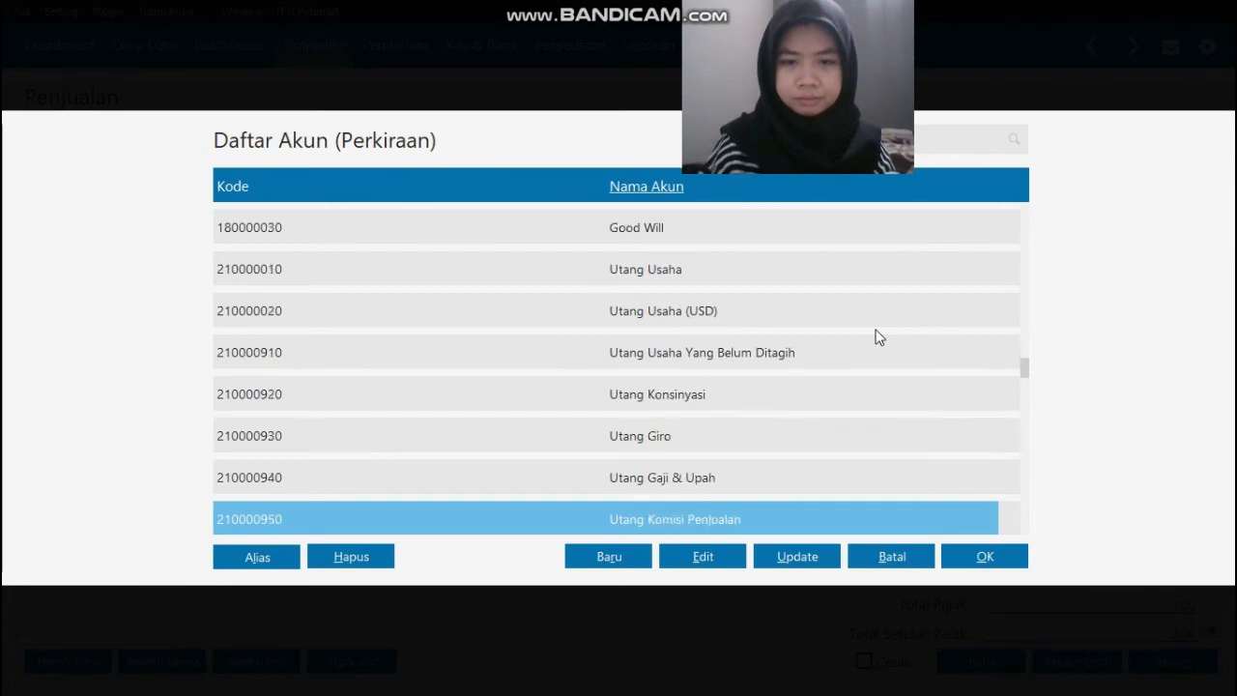
{"action": "key", "text": "Down"}
{"action": "key", "text": "Down"}
{"action": "key", "text": "Down"}
{"action": "key", "text": "Down"}
{"action": "key", "text": "Down"}
{"action": "key", "text": "Down"}
{"action": "key", "text": "Down"}
{"action": "key", "text": "Down"}
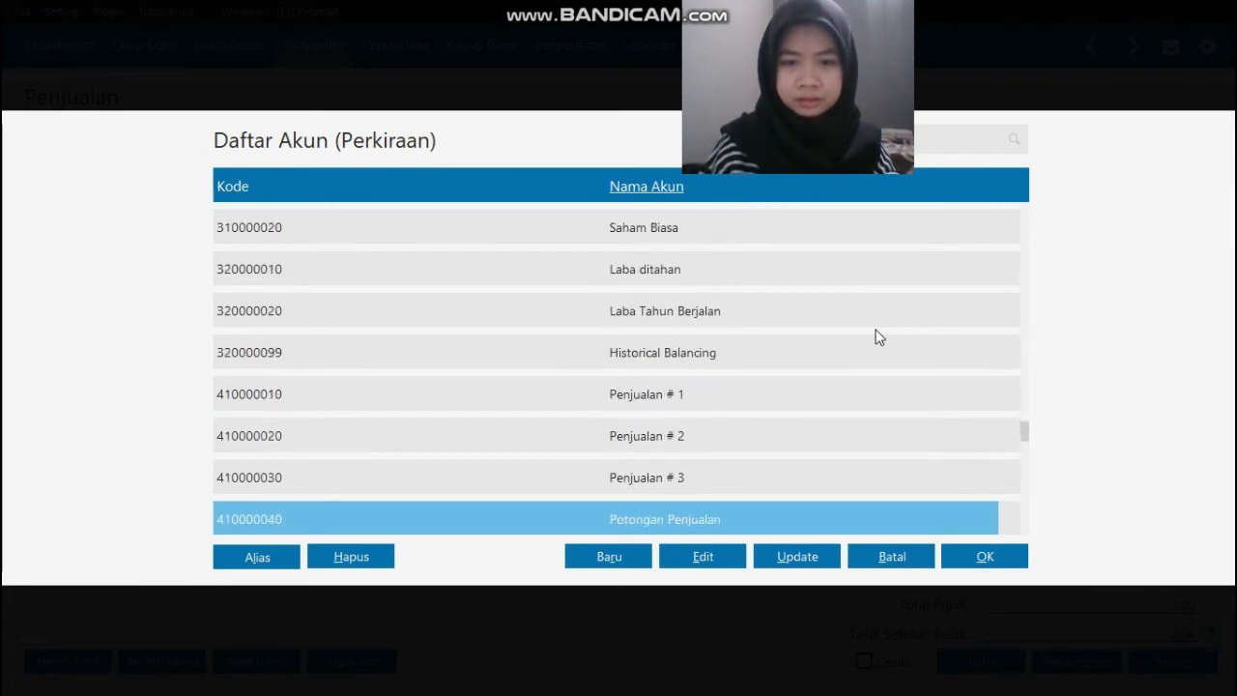
{"action": "key", "text": "Up"}
{"action": "left_click", "coordinate": [720, 566]}
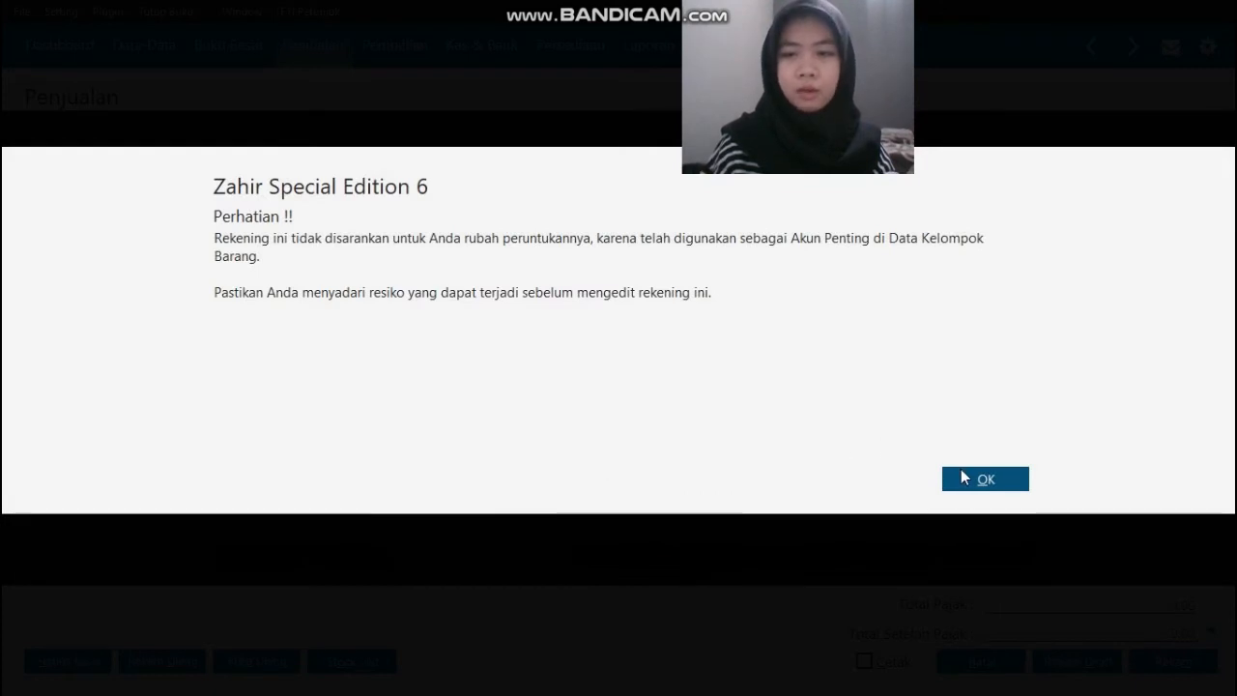
{"action": "left_click", "coordinate": [960, 476]}
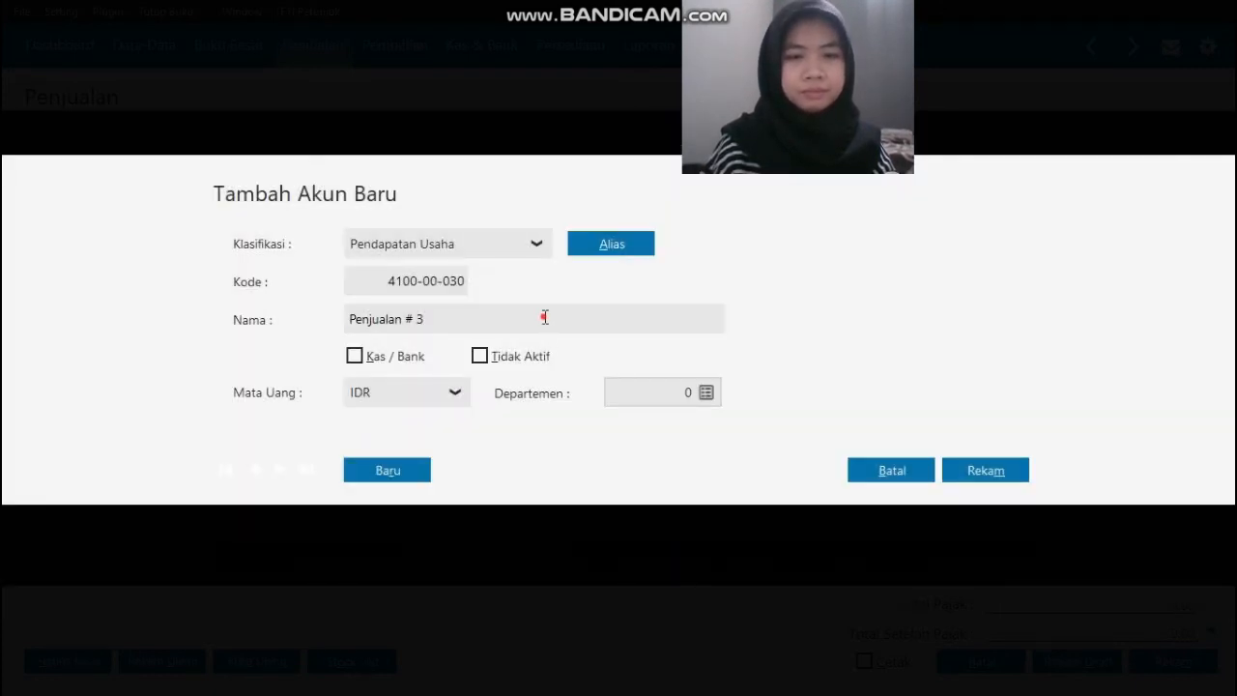
{"action": "left_click", "coordinate": [544, 317]}
{"action": "type", "text": "P"}
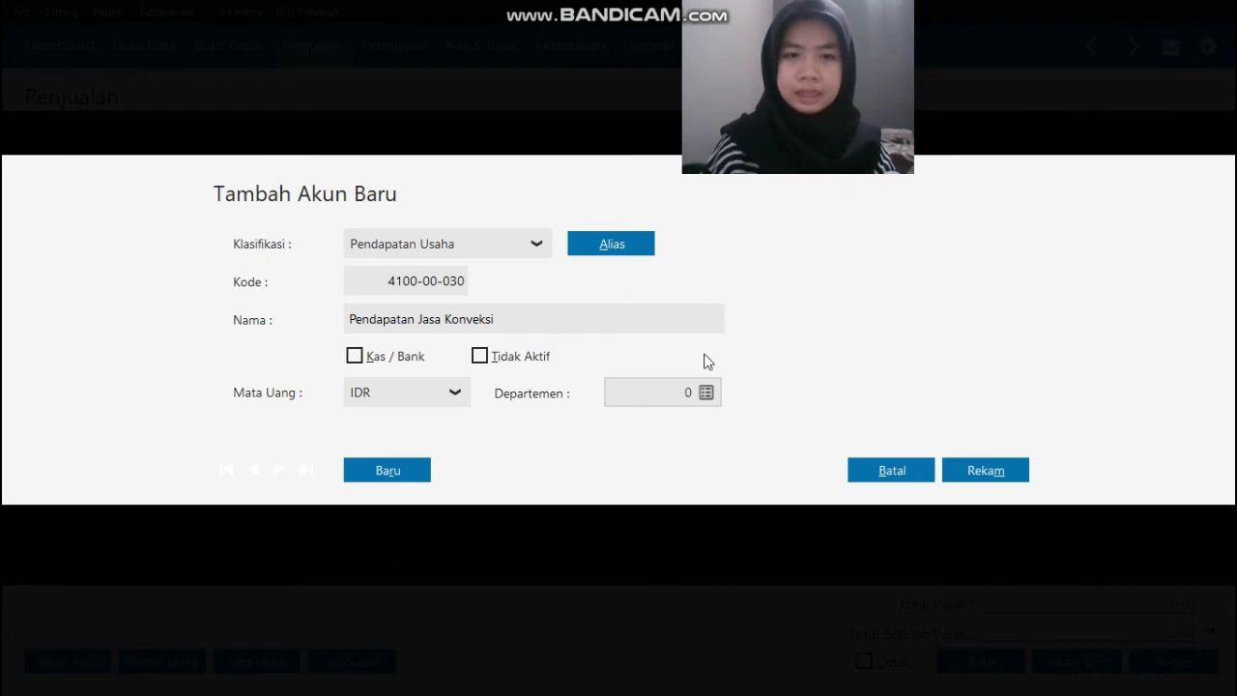
{"action": "left_click", "coordinate": [995, 466]}
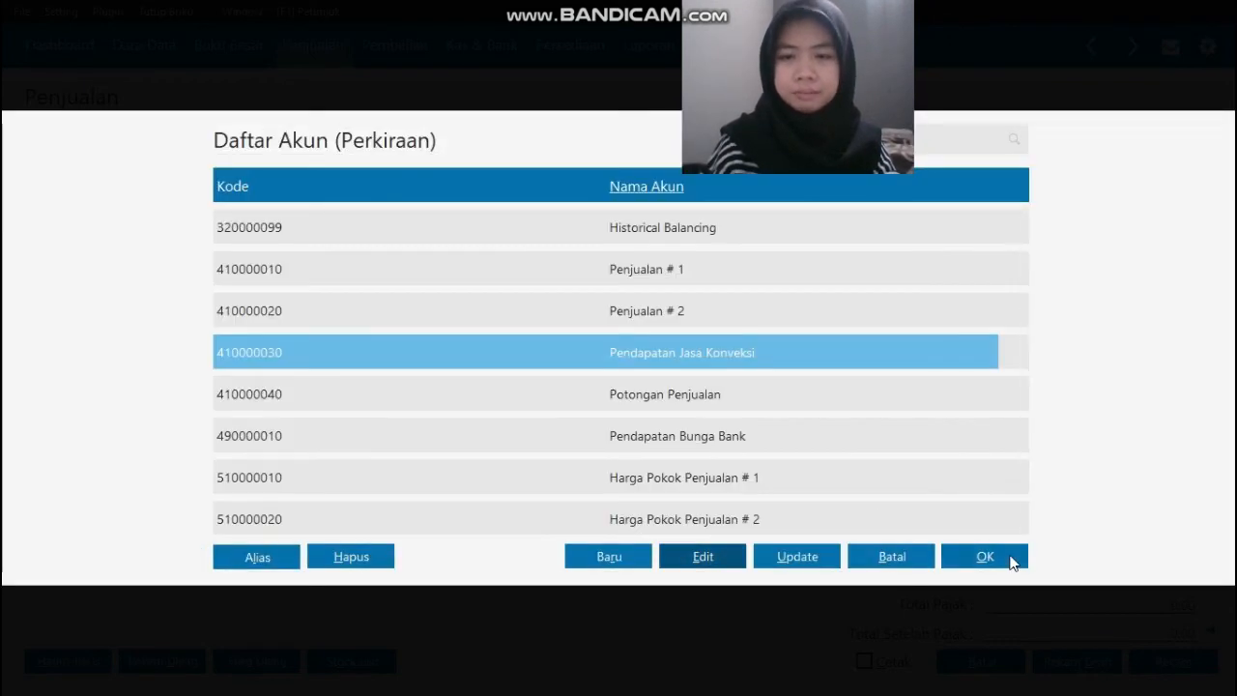
{"action": "left_click", "coordinate": [1015, 560]}
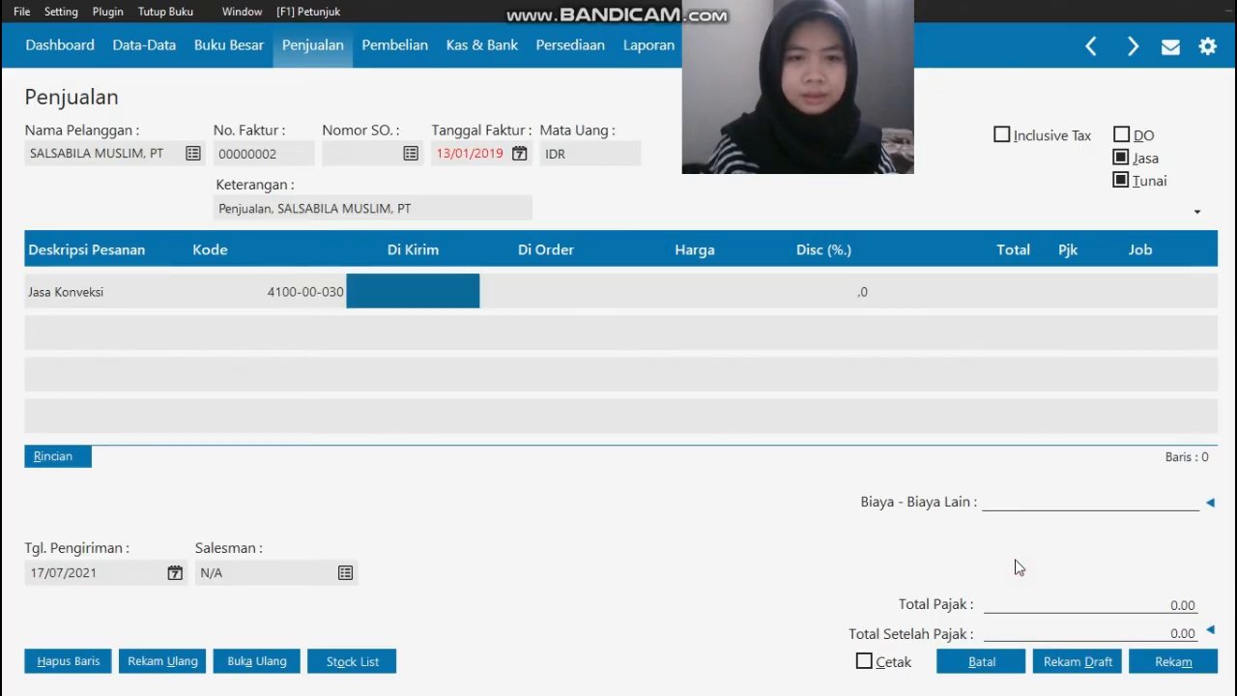
Step: Check the delivered quantity in the source invoice and set the line's Di Kirim to 100
{"action": "key", "text": "alt+Tab"}
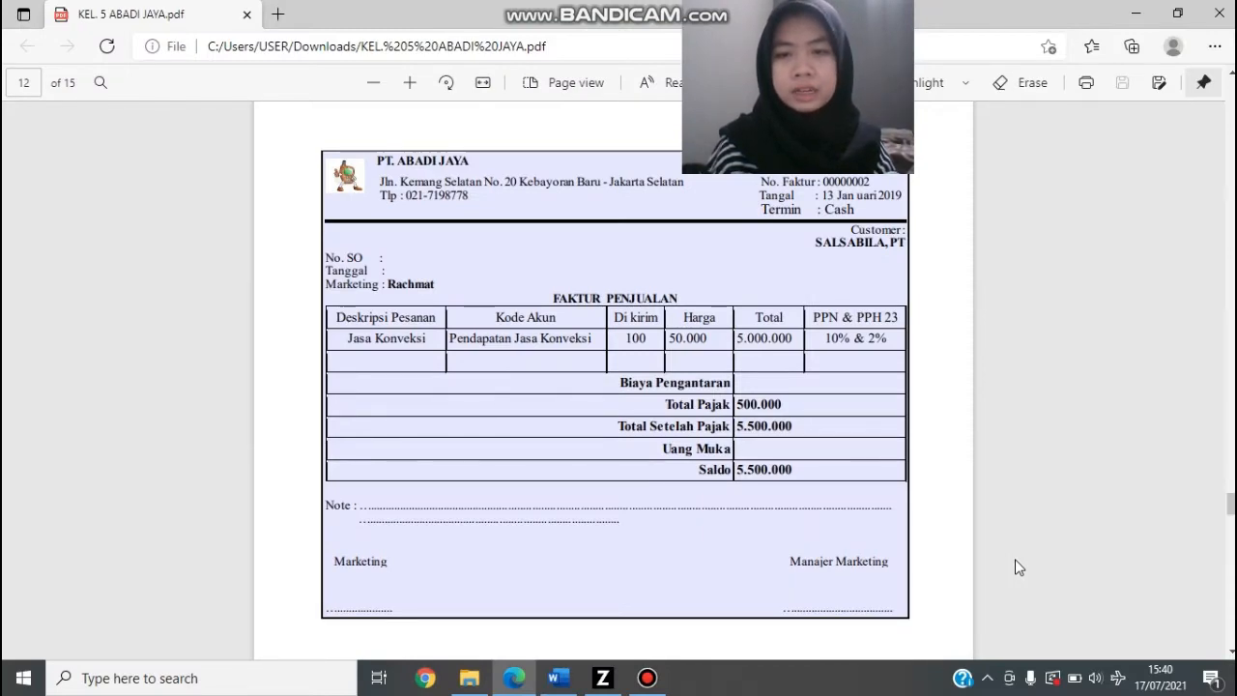
{"action": "key", "text": "alt+Tab"}
{"action": "type", "text": "100"}
{"action": "key", "text": "Tab"}
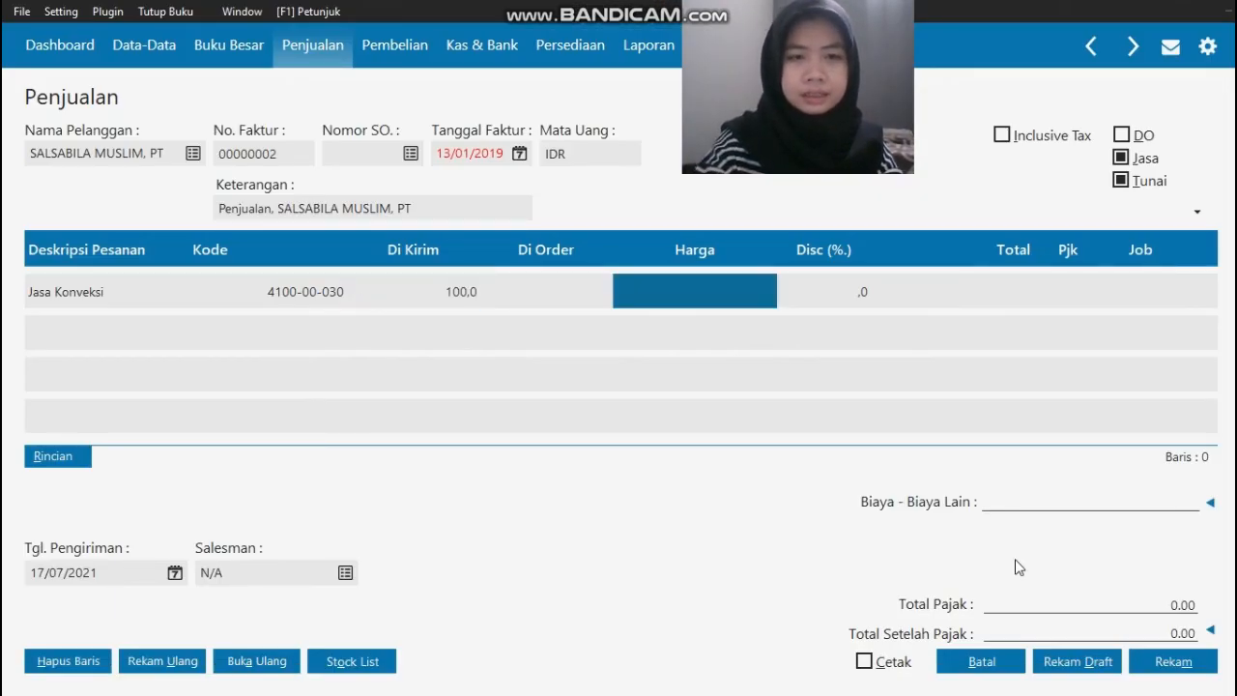
Step: Set the Jasa Konveksi line's Harga to 50.000 and apply the VAT tax code to it
{"action": "type", "text": "50."}
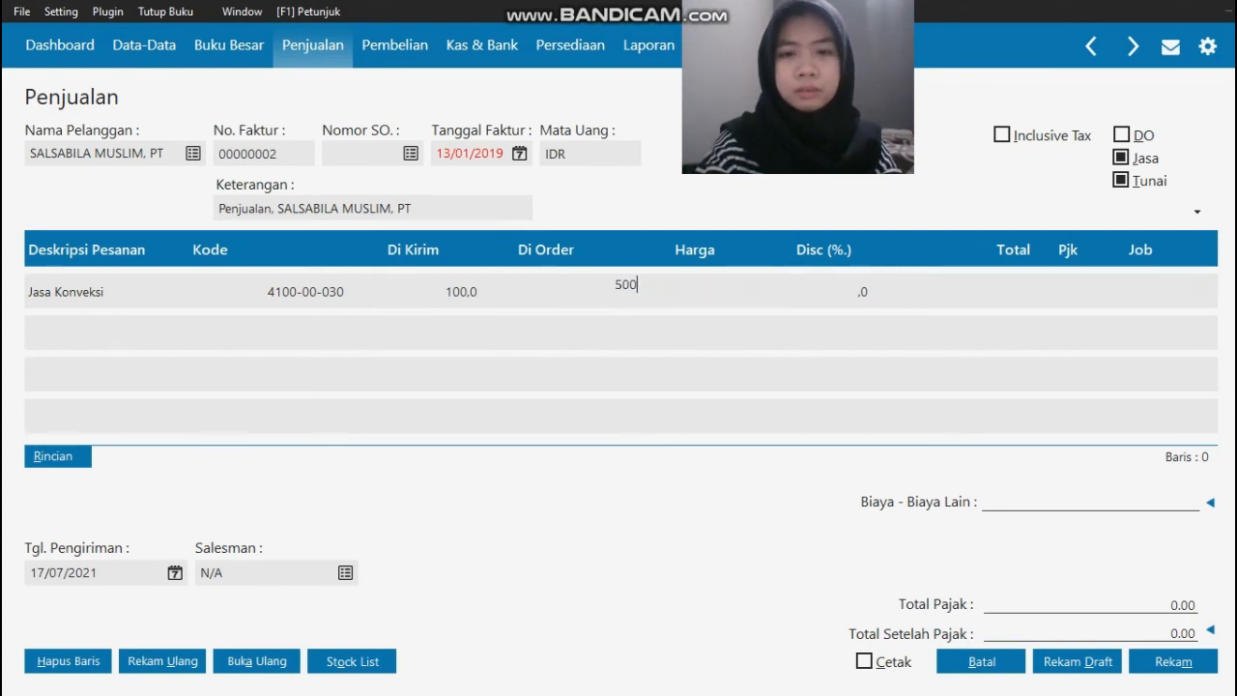
{"action": "type", "text": "000.000"}
{"action": "key", "text": "Tab"}
{"action": "key", "text": "Tab"}
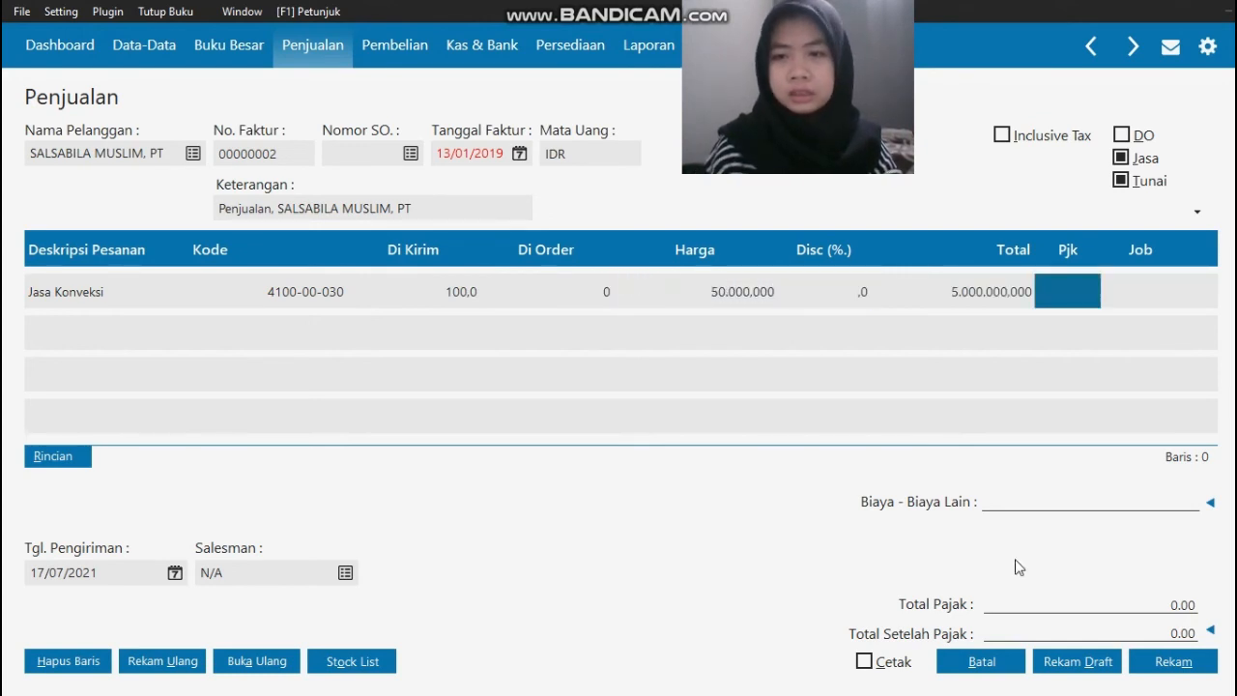
{"action": "left_click", "coordinate": [1080, 295]}
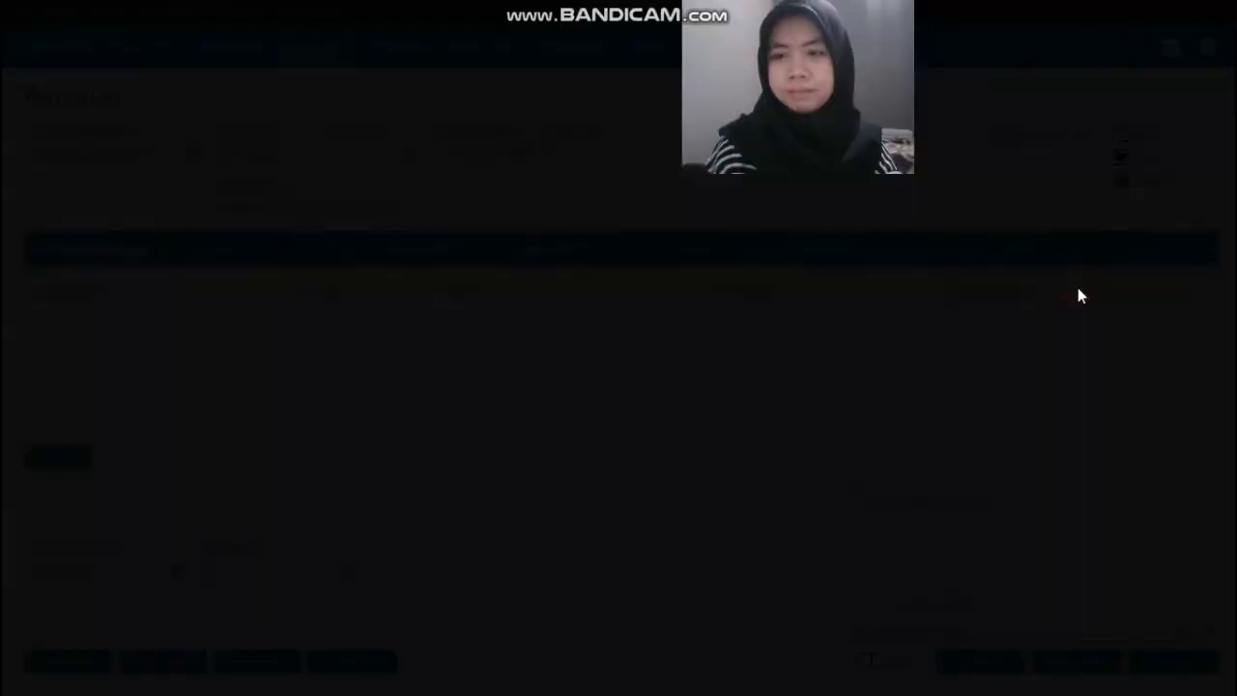
{"action": "left_click", "coordinate": [984, 549]}
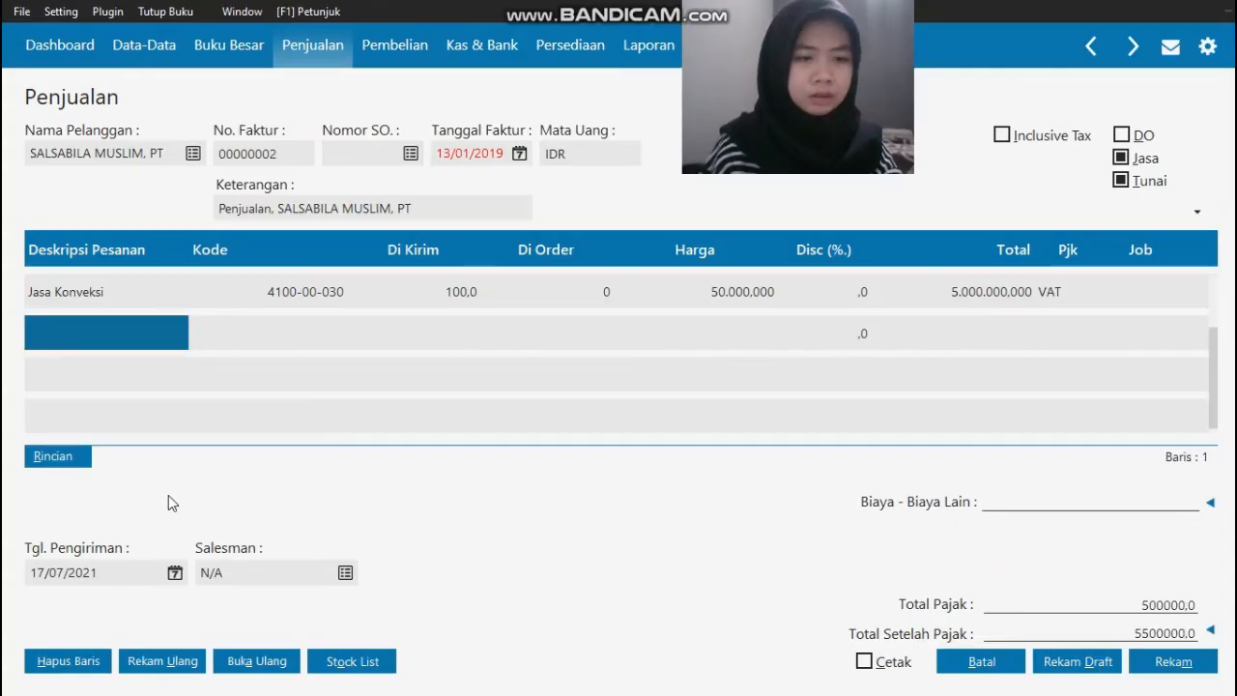
Step: Set the invoice's Tgl. Pengiriman to 13/01/2019
{"action": "left_click", "coordinate": [116, 569]}
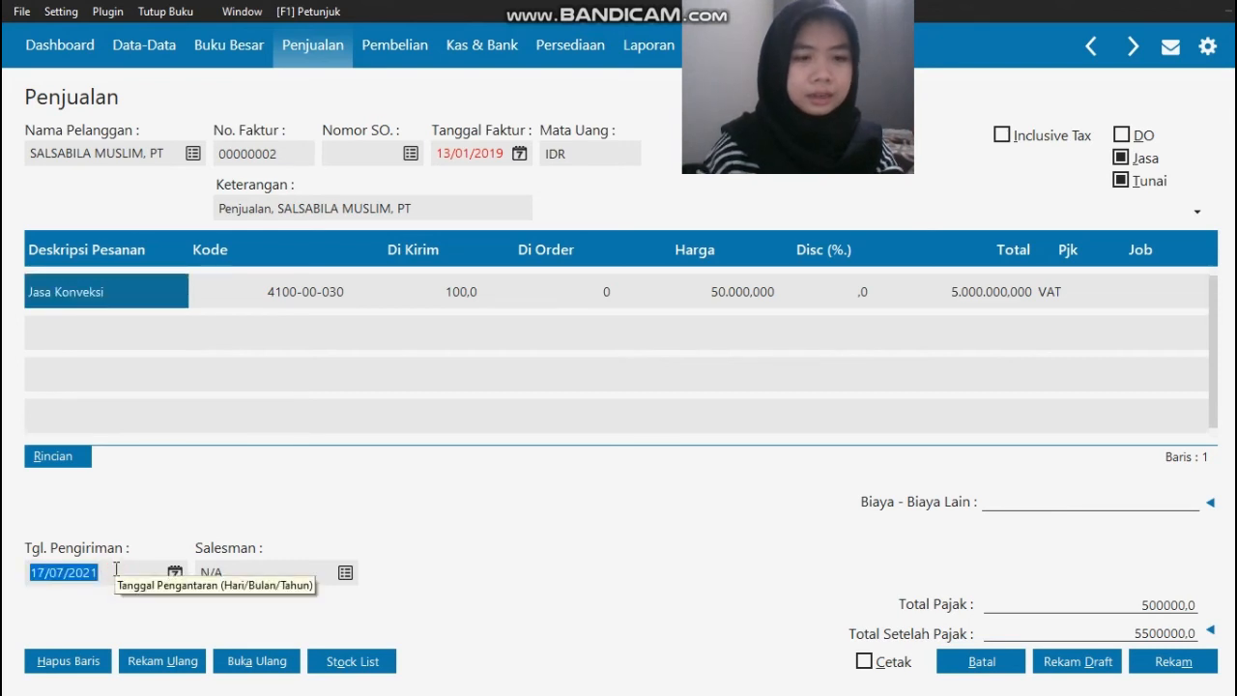
{"action": "type", "text": "13/01/2019"}
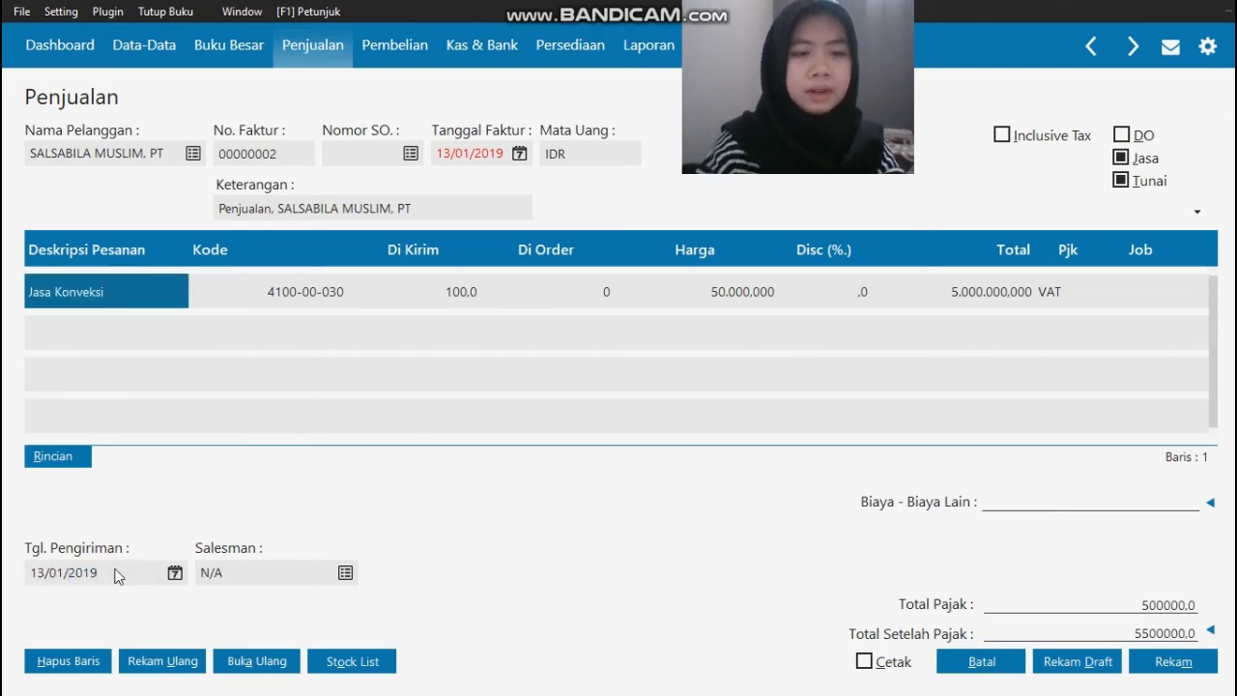
Step: Register the source invoice's marketing person as employee E-002 with the Jabatan Marketing and assign that employee as the invoice's Salesman
{"action": "key", "text": "alt+Tab"}
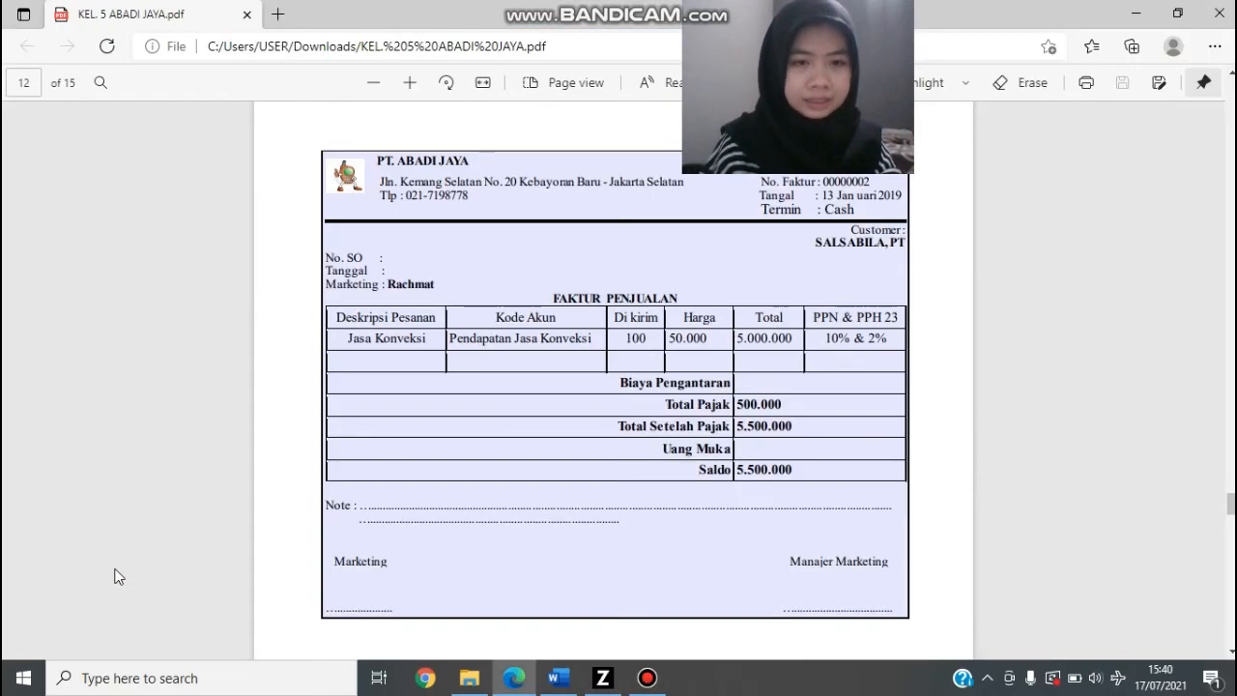
{"action": "key", "text": "alt+Tab"}
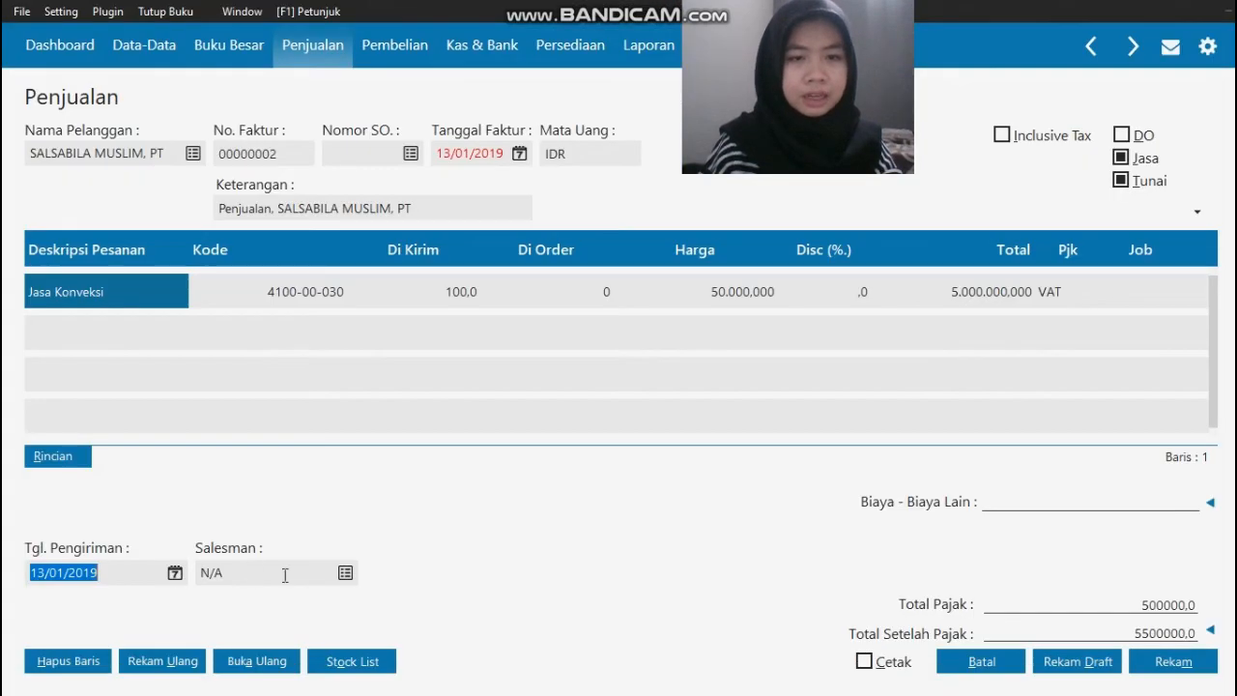
{"action": "left_click", "coordinate": [345, 573]}
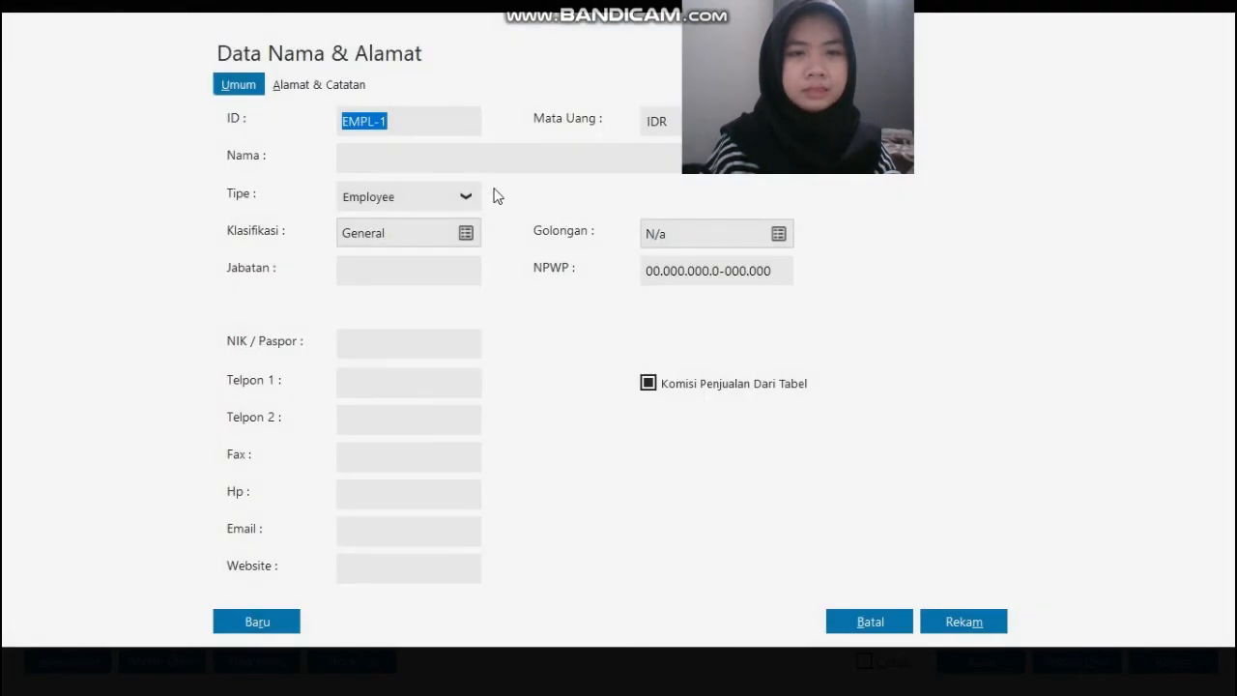
{"action": "type", "text": "E-002"}
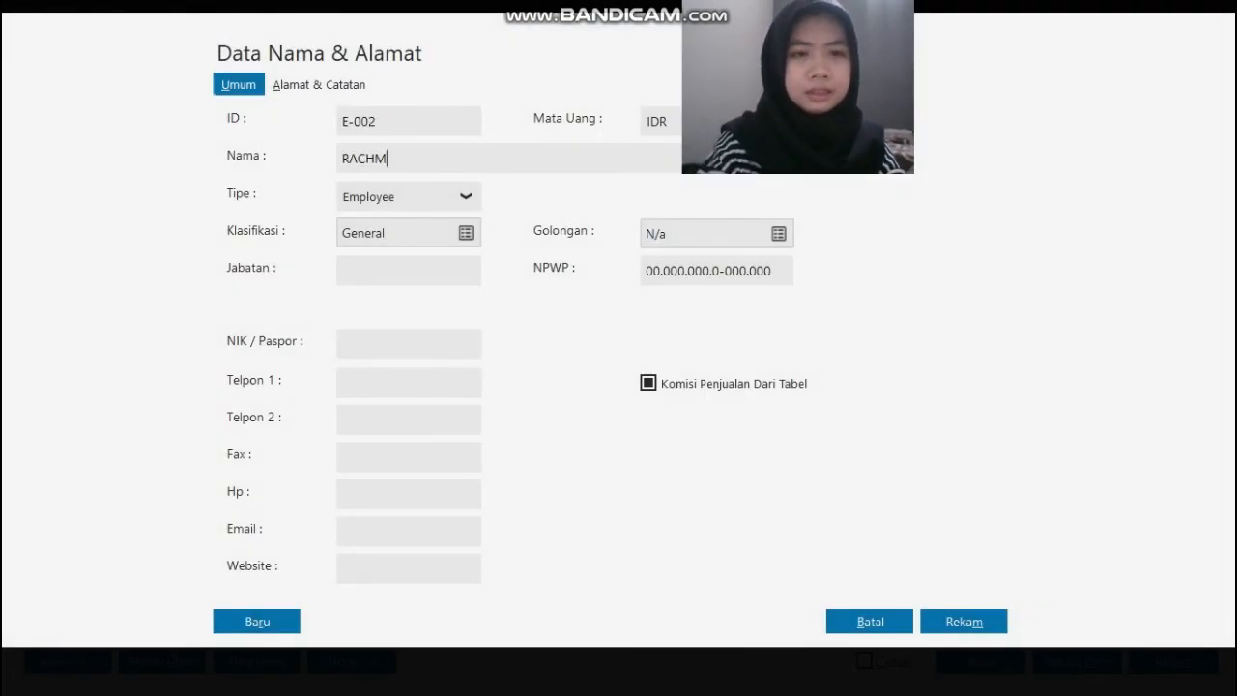
{"action": "key", "text": "Tab"}
{"action": "key", "text": "Tab"}
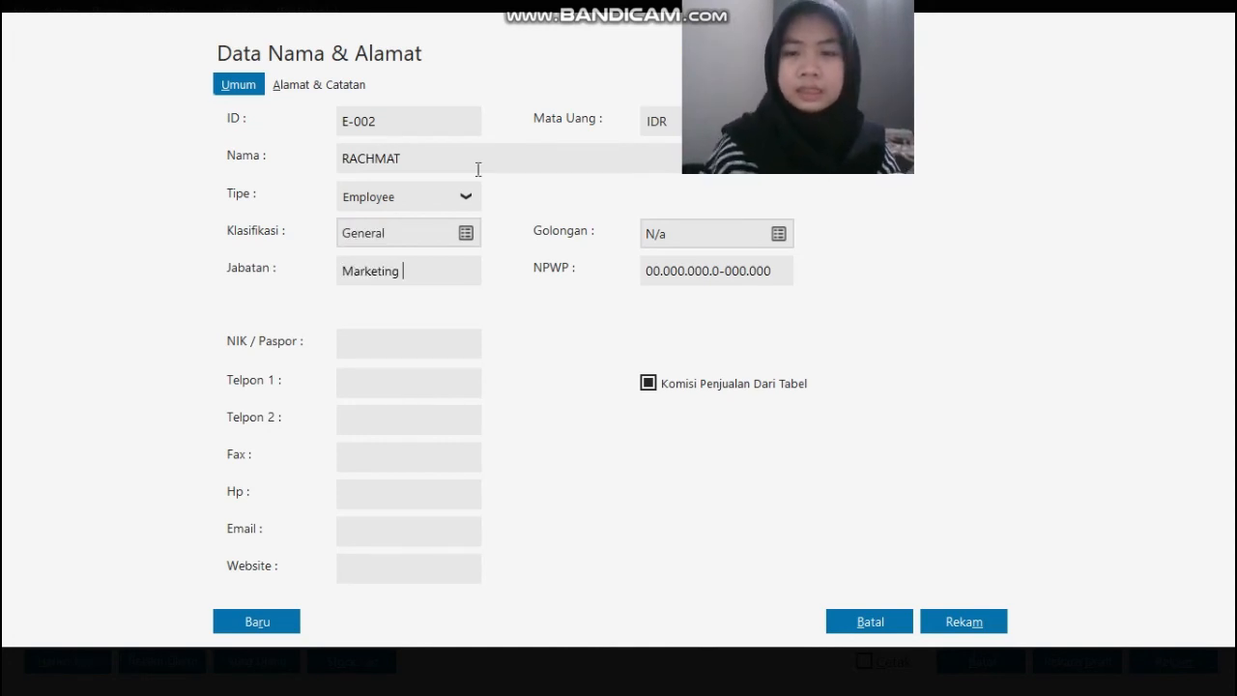
{"action": "left_click", "coordinate": [976, 615]}
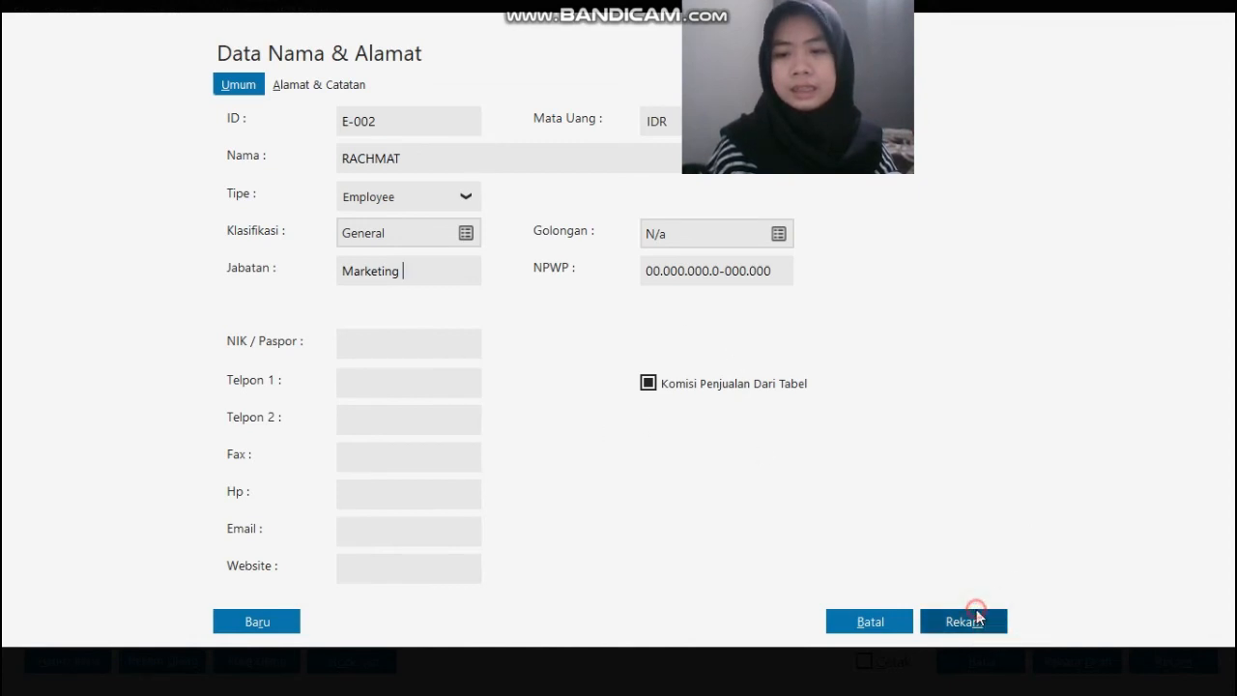
{"action": "left_click", "coordinate": [926, 452]}
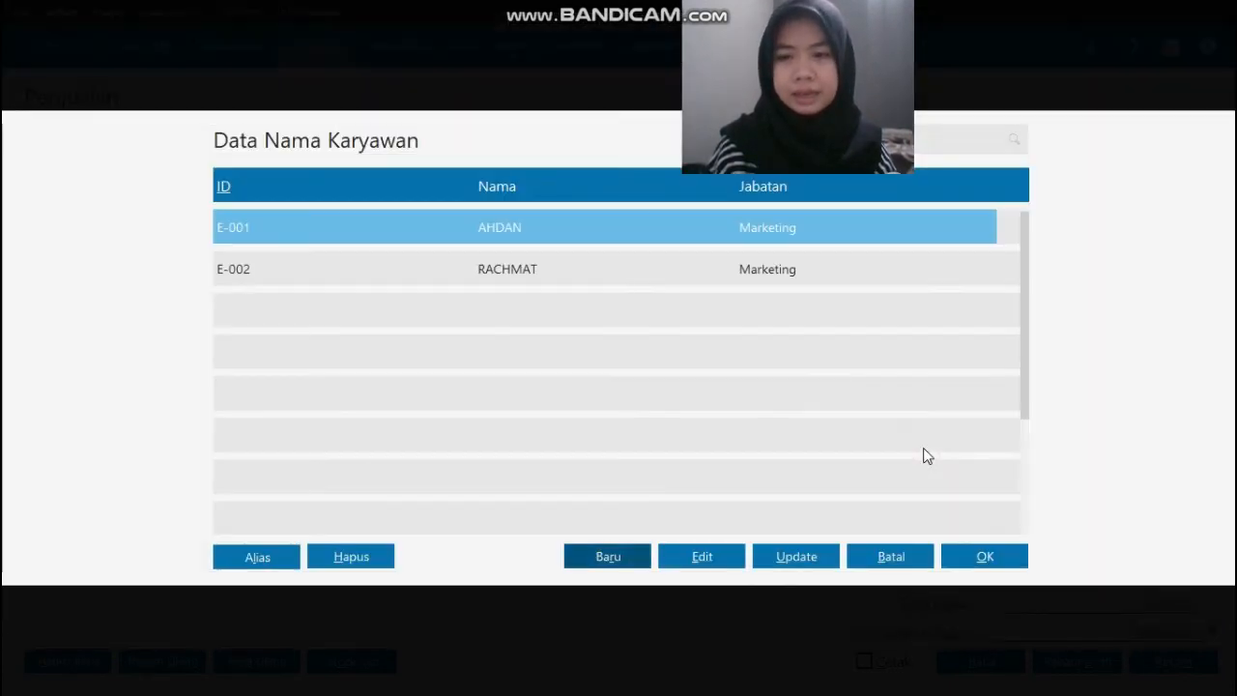
{"action": "left_click", "coordinate": [854, 274]}
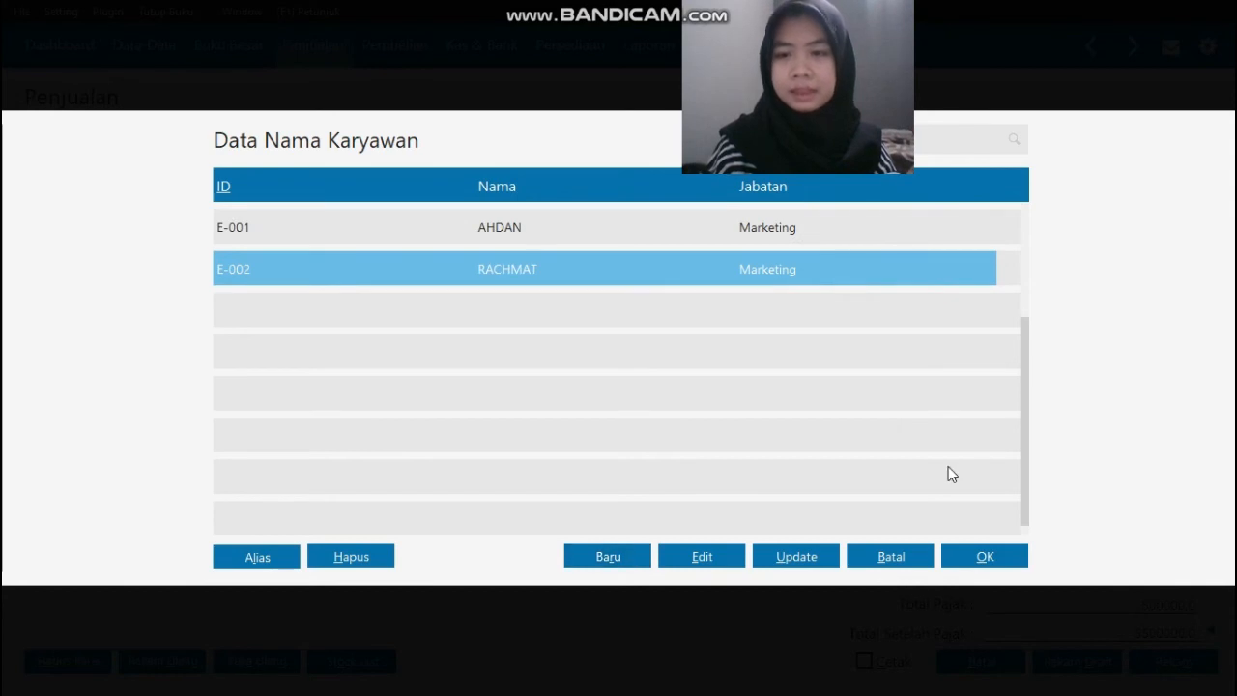
{"action": "left_click", "coordinate": [985, 559]}
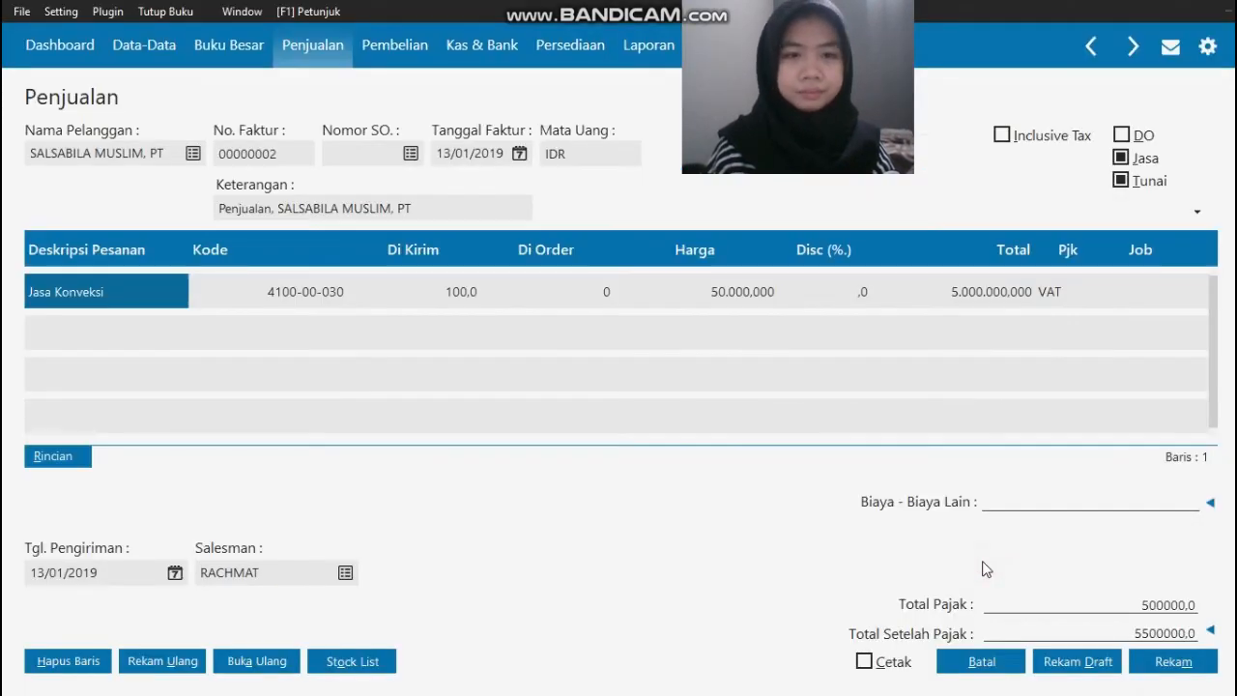
Step: Compare the entry with the source invoice, record the sale, and close the sales form and the invoice list
{"action": "key", "text": "alt+Tab"}
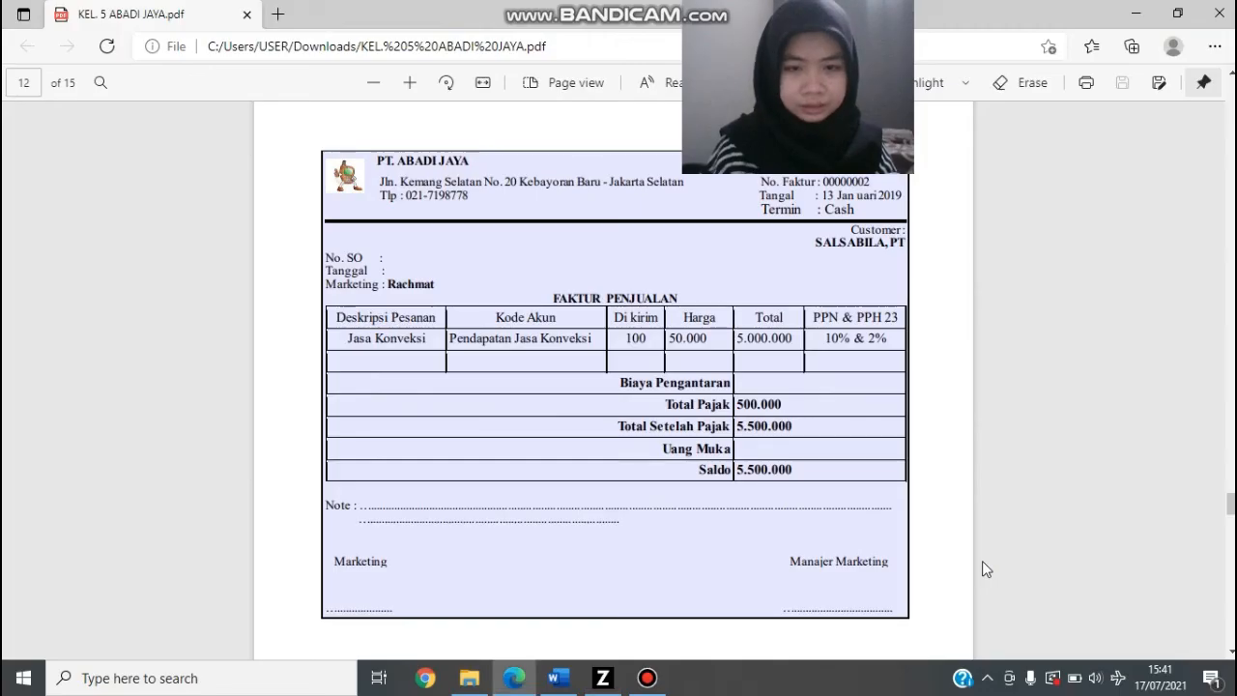
{"action": "key", "text": "alt+Tab"}
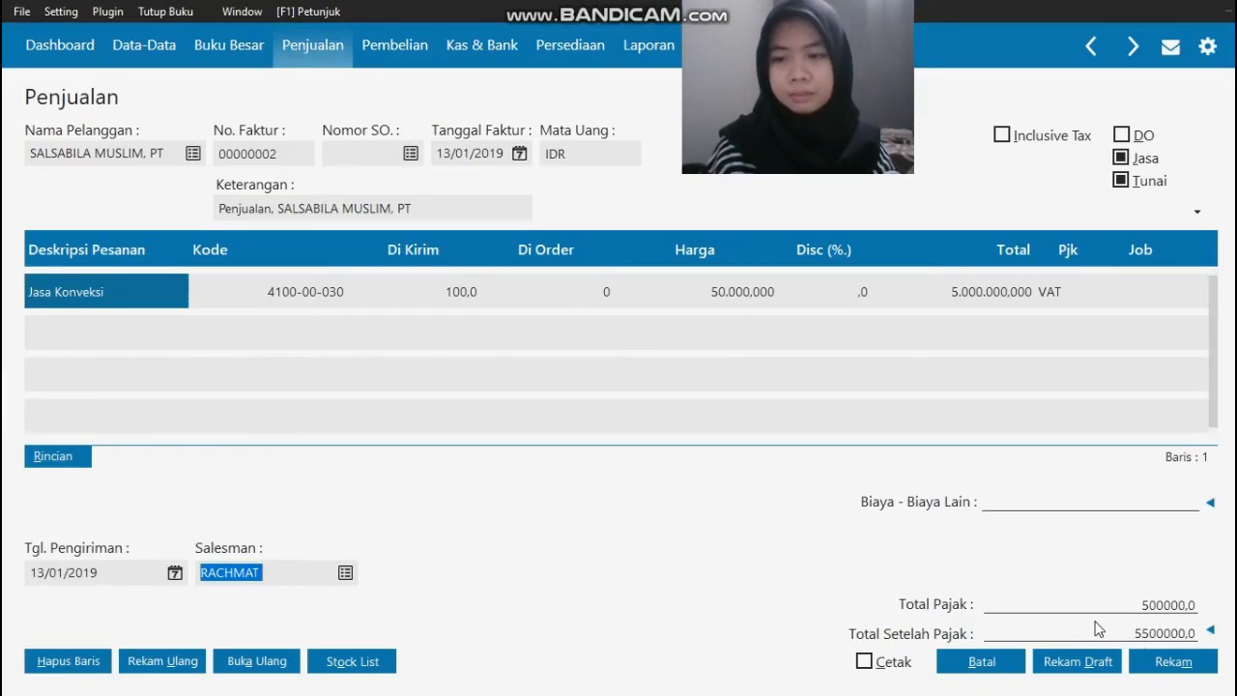
{"action": "left_click", "coordinate": [1170, 658]}
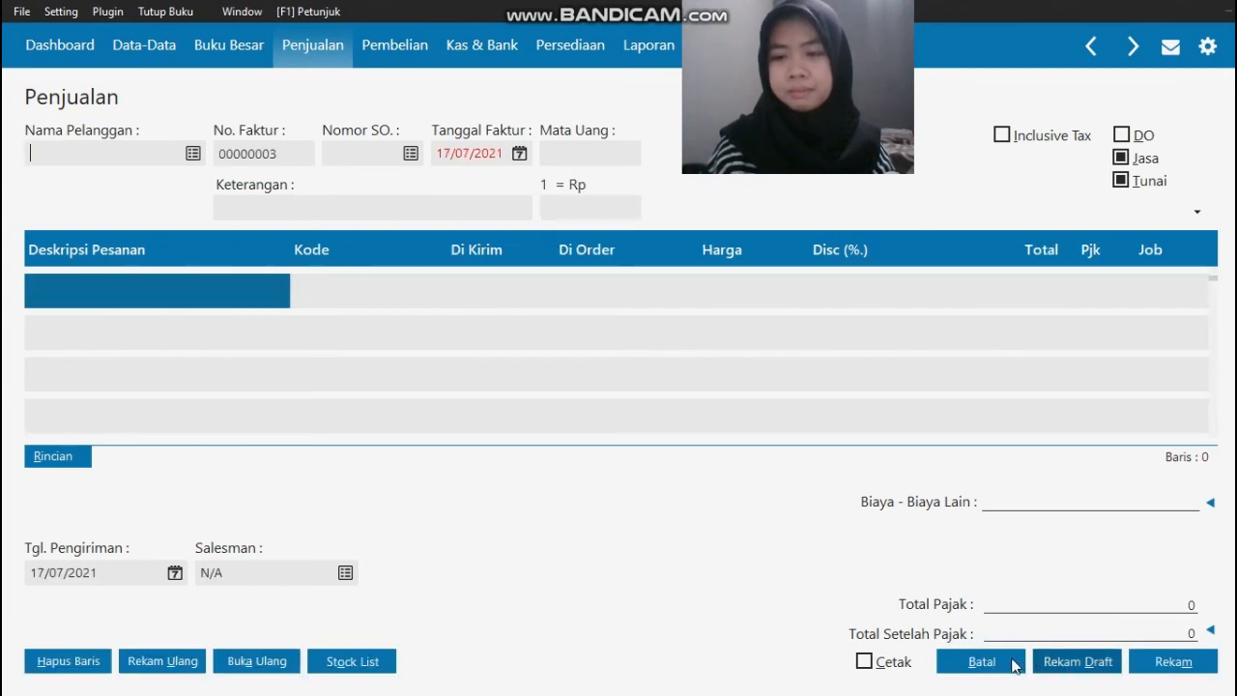
{"action": "left_click", "coordinate": [982, 664]}
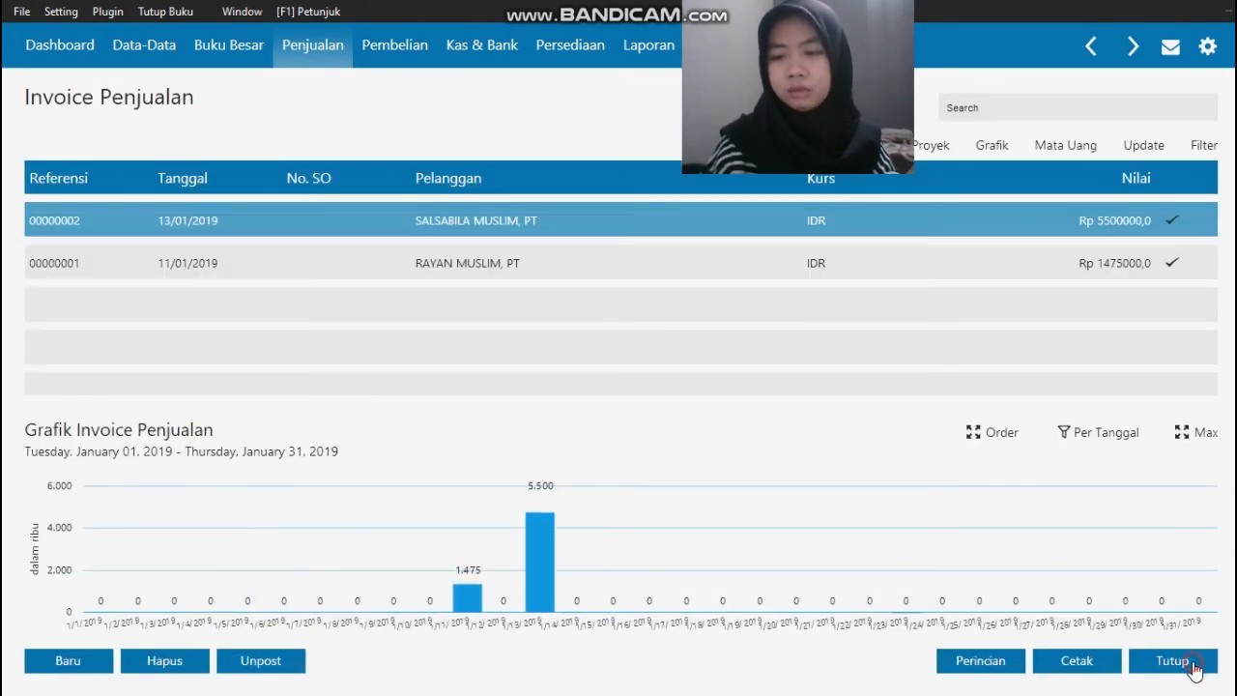
{"action": "left_click", "coordinate": [1194, 665]}
Step: Check Transaksi No. 9 (Penambahan Modal Dari Pemilik) in the source document and open the Kas Masuk list in Zahir
{"action": "key", "text": "alt+Tab"}
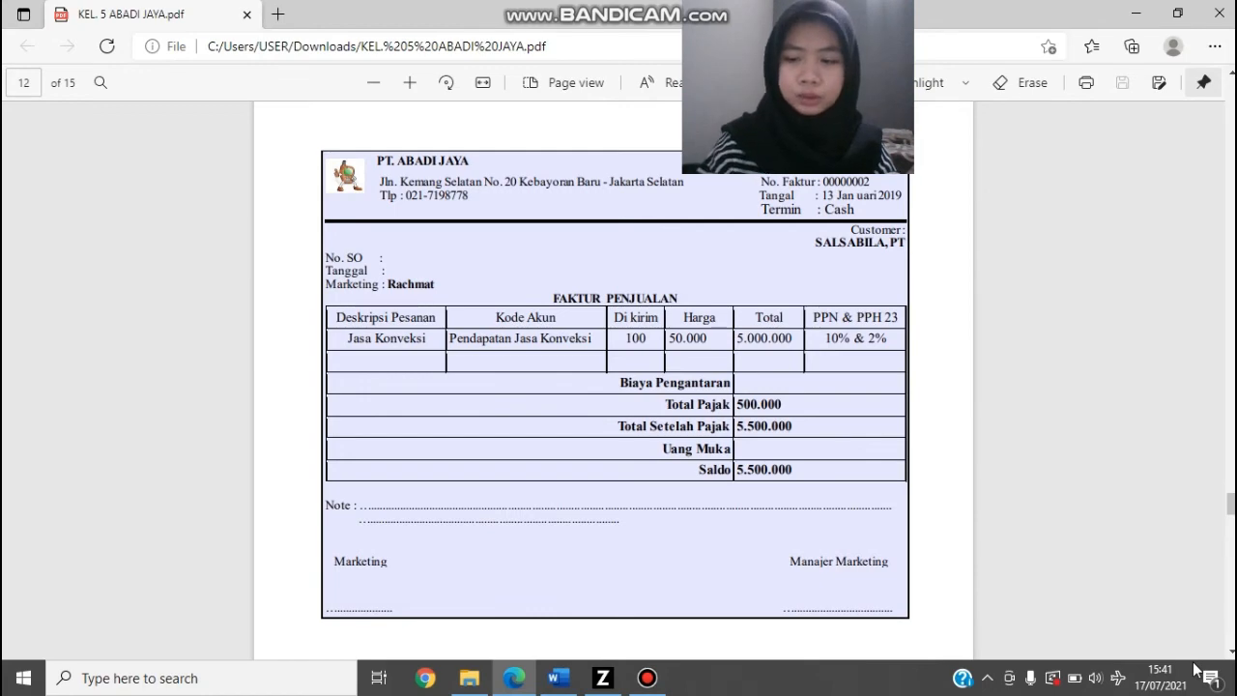
{"action": "key", "text": "Page_Down"}
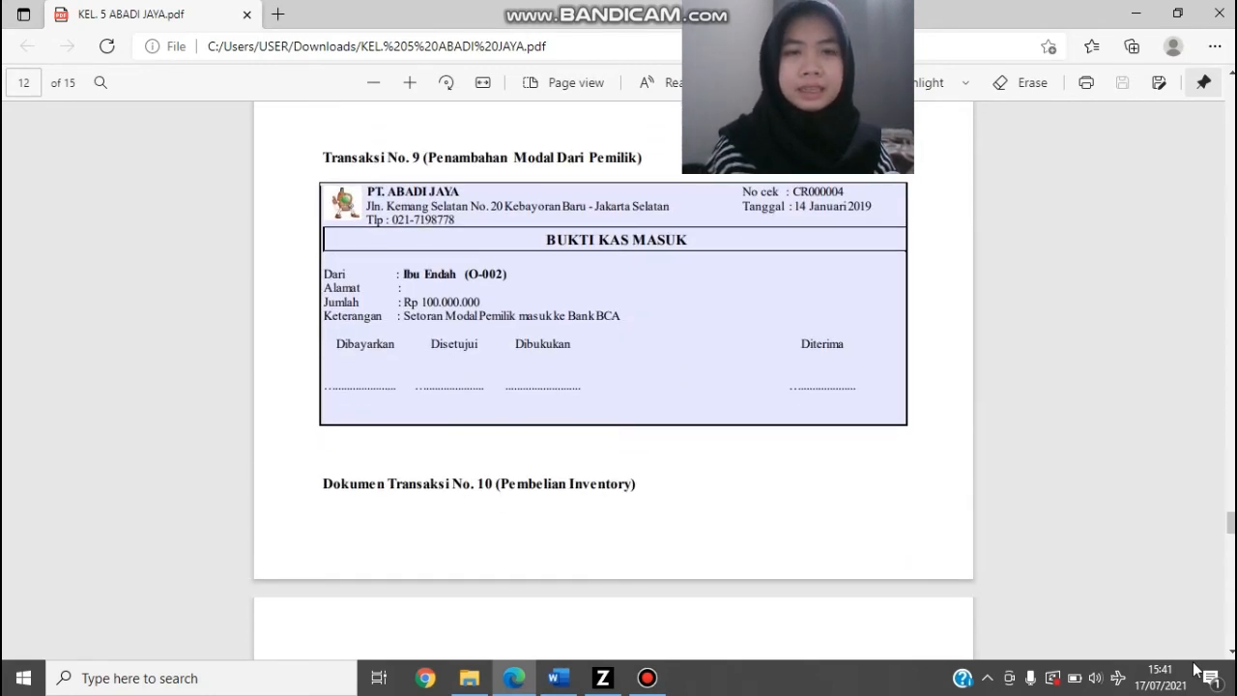
{"action": "key", "text": "alt+Tab"}
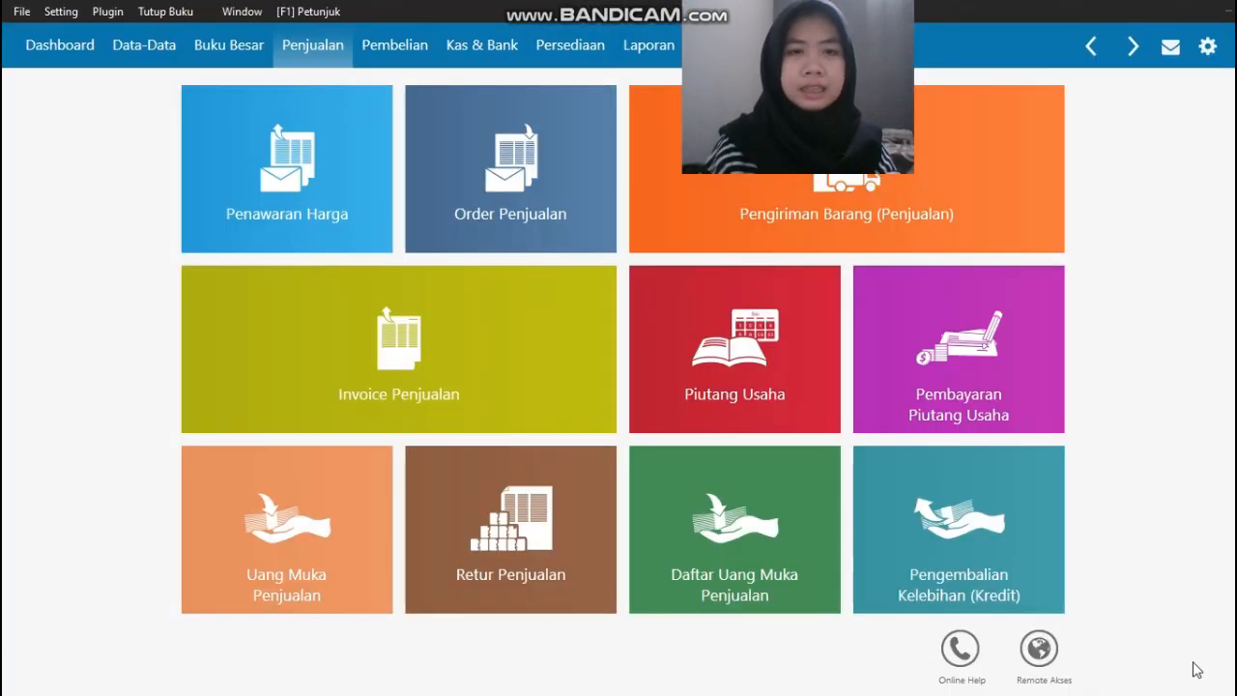
{"action": "left_click", "coordinate": [487, 53]}
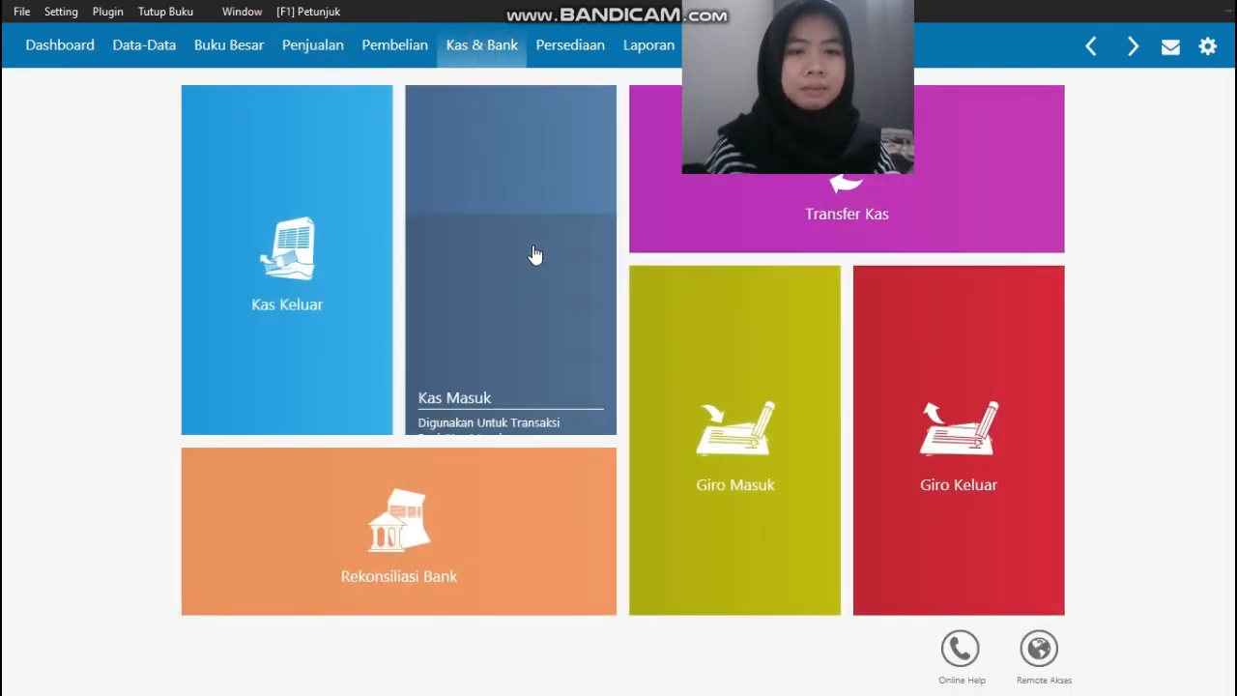
{"action": "left_click", "coordinate": [534, 253]}
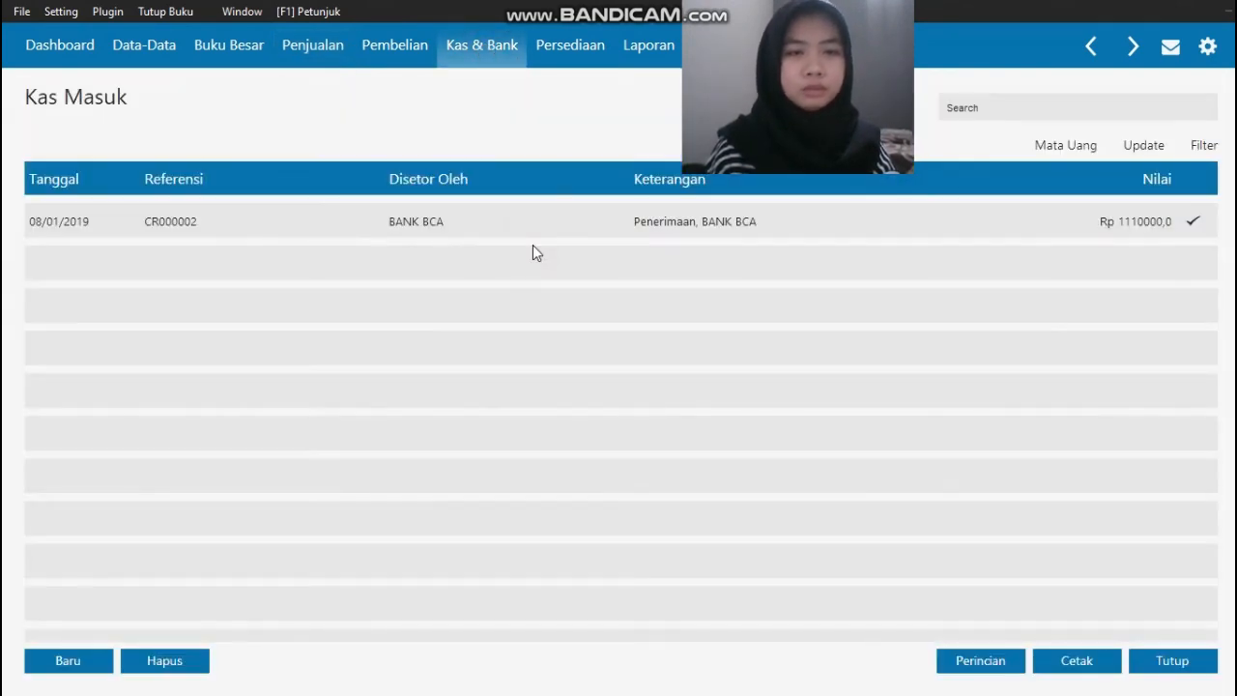
Step: Start a new Kas Masuk entry, check it against the Transaksi No. 9 voucher, and open the name list for the Dari field
{"action": "left_click", "coordinate": [62, 660]}
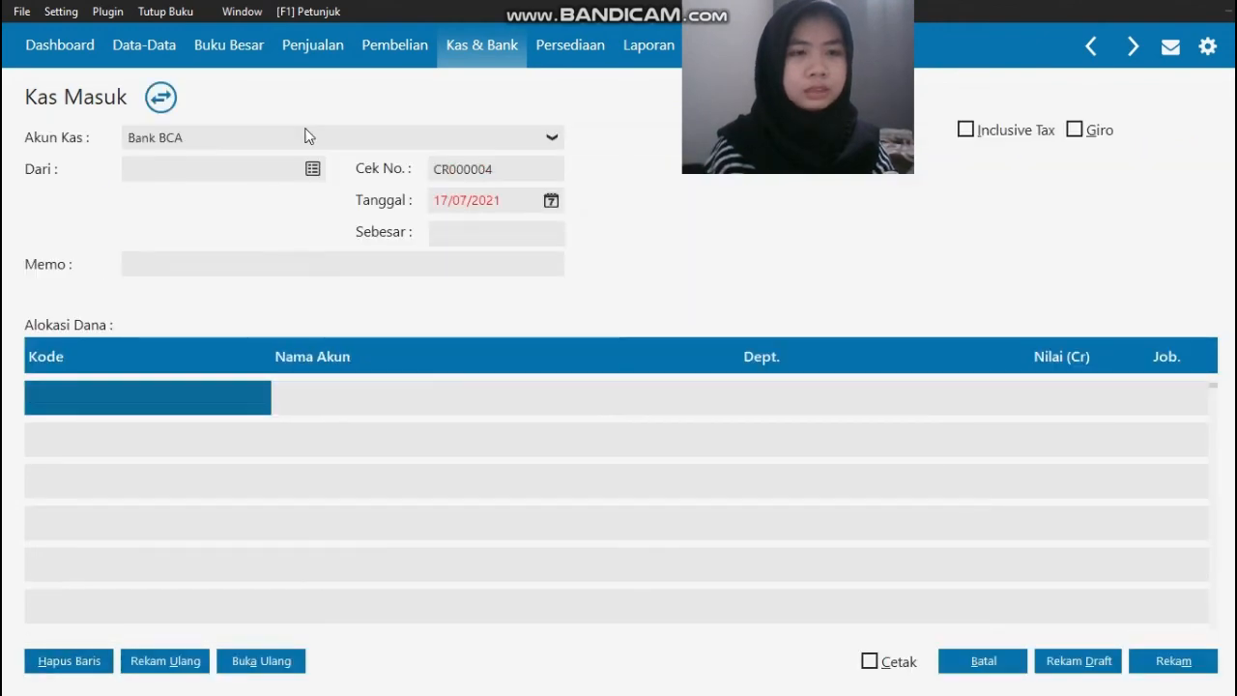
{"action": "key", "text": "alt+Tab"}
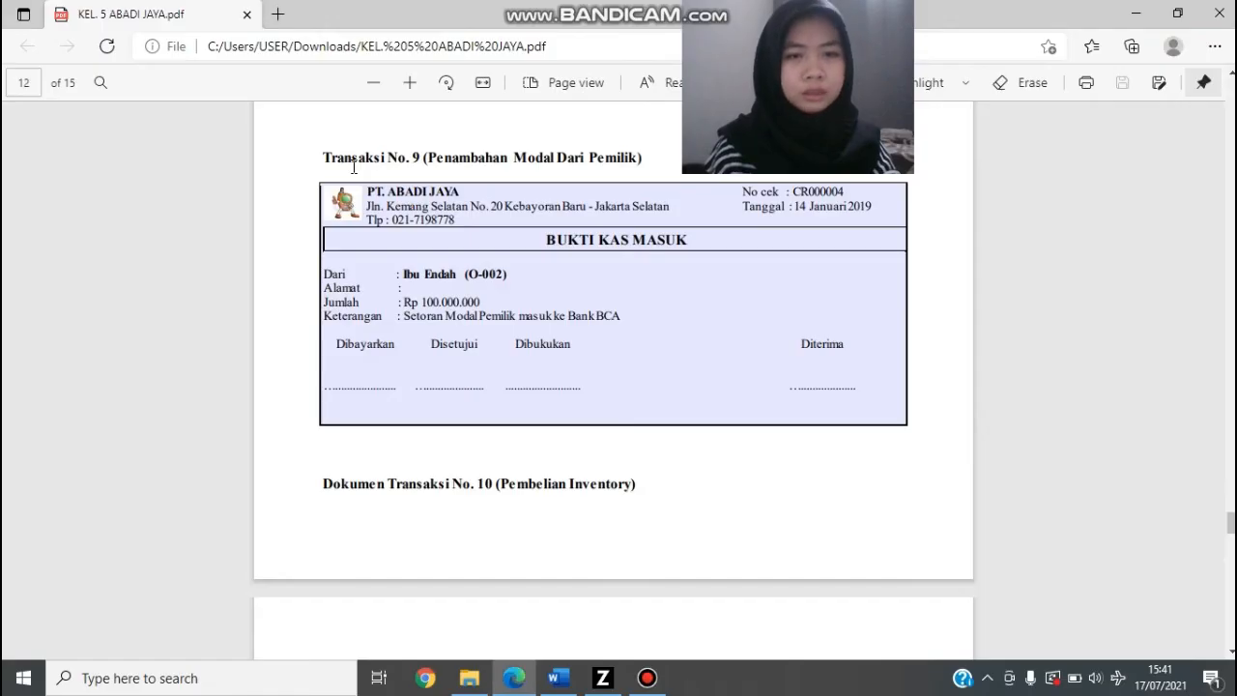
{"action": "key", "text": "alt+Tab"}
{"action": "key", "text": "alt+Tab"}
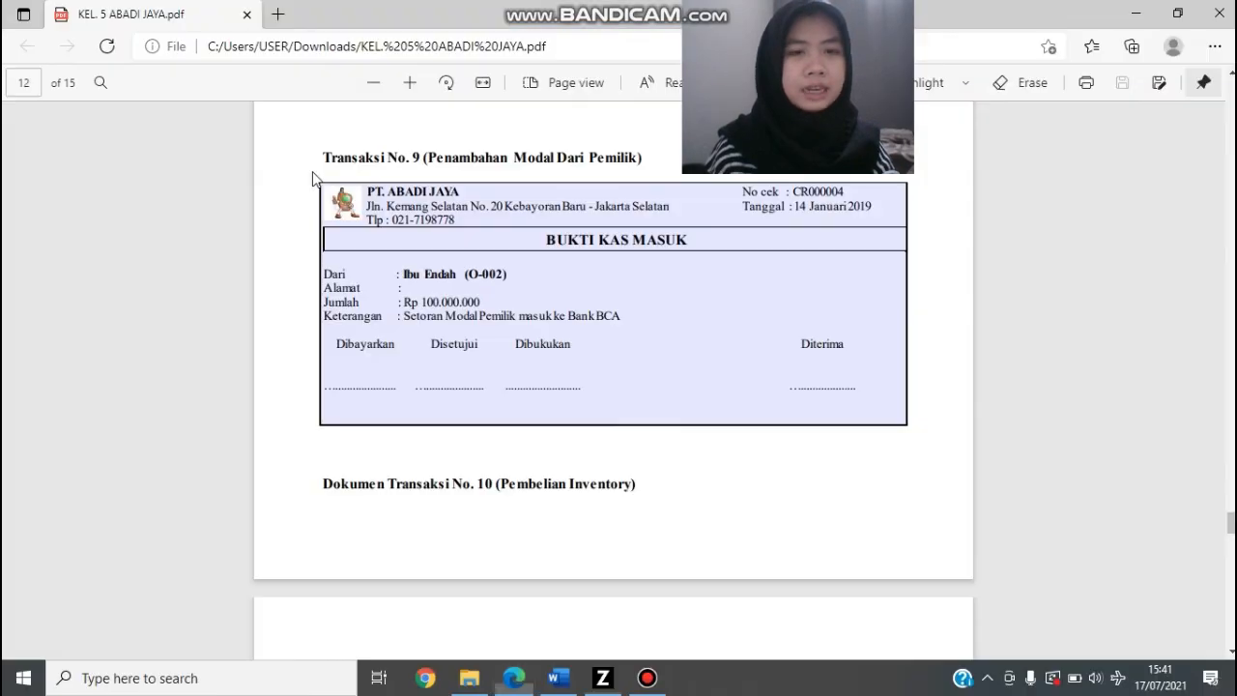
{"action": "key", "text": "alt+Tab"}
{"action": "left_click", "coordinate": [312, 171]}
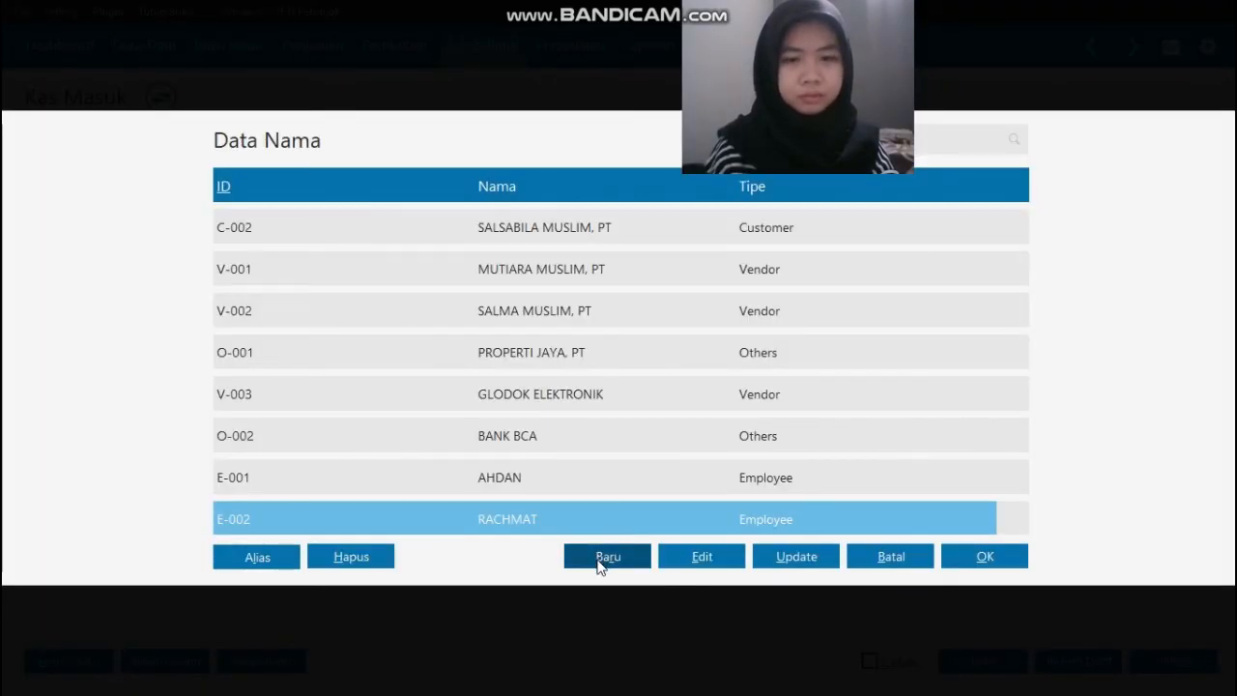
Step: Register the owner named on the voucher as contact O-003 with Tipe Others and Kontak Person Pemilik, accepting the missing NPWP / NIK
{"action": "left_click", "coordinate": [603, 557]}
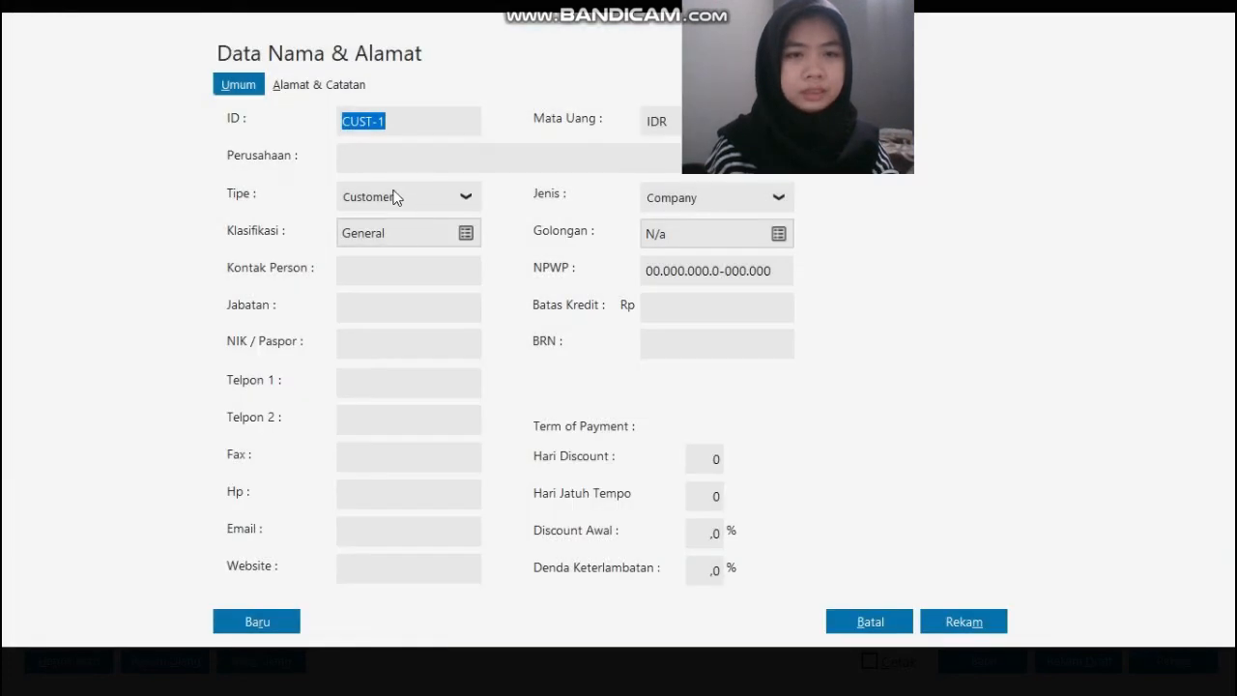
{"action": "left_click", "coordinate": [407, 203]}
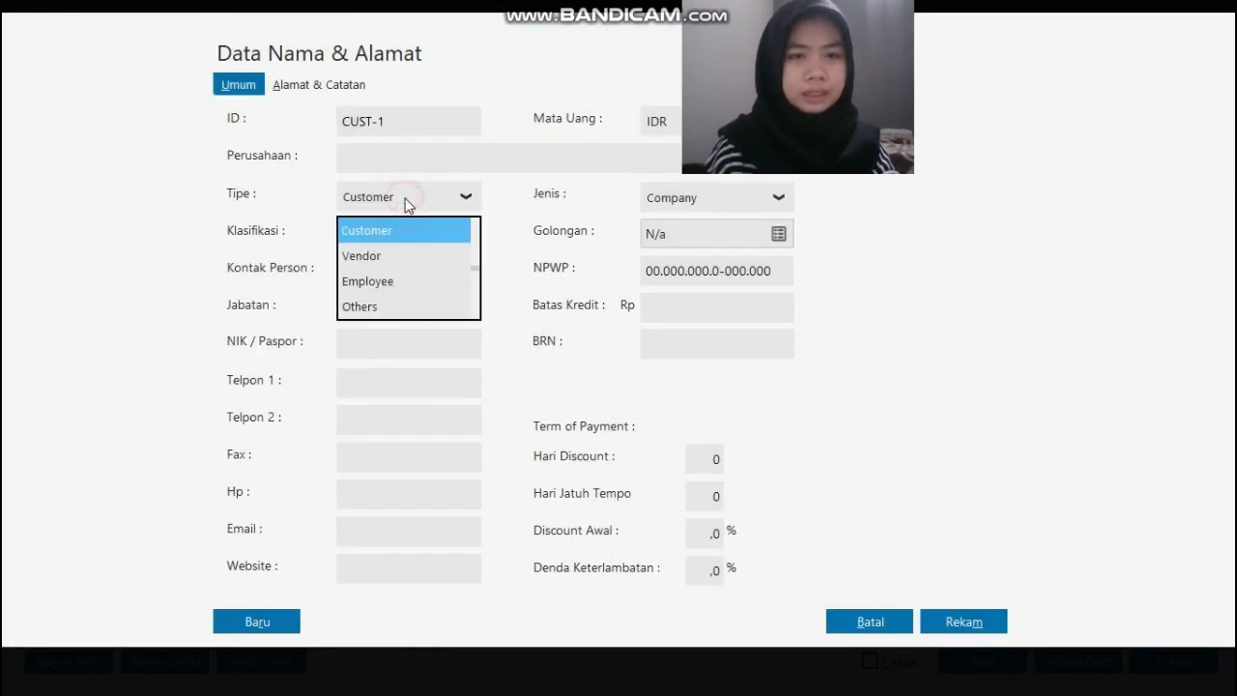
{"action": "left_click", "coordinate": [391, 303]}
{"action": "double_click", "coordinate": [401, 122]}
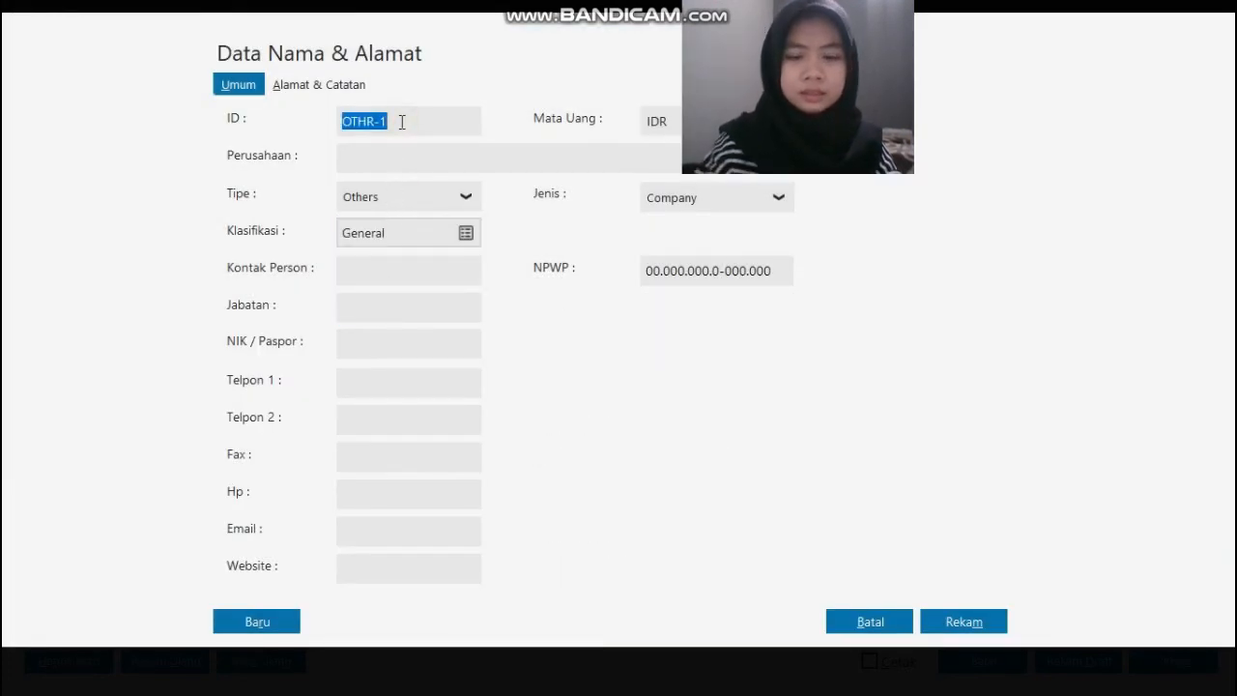
{"action": "type", "text": "O-003"}
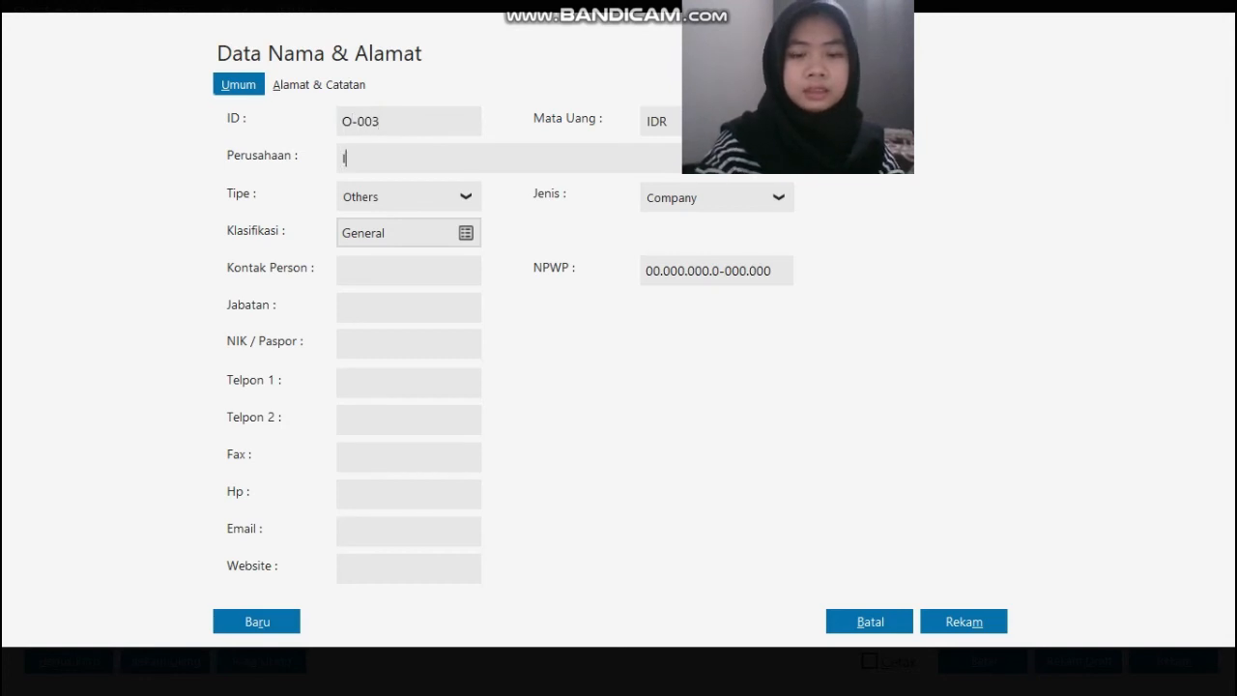
{"action": "type", "text": "IBU ENDAH"}
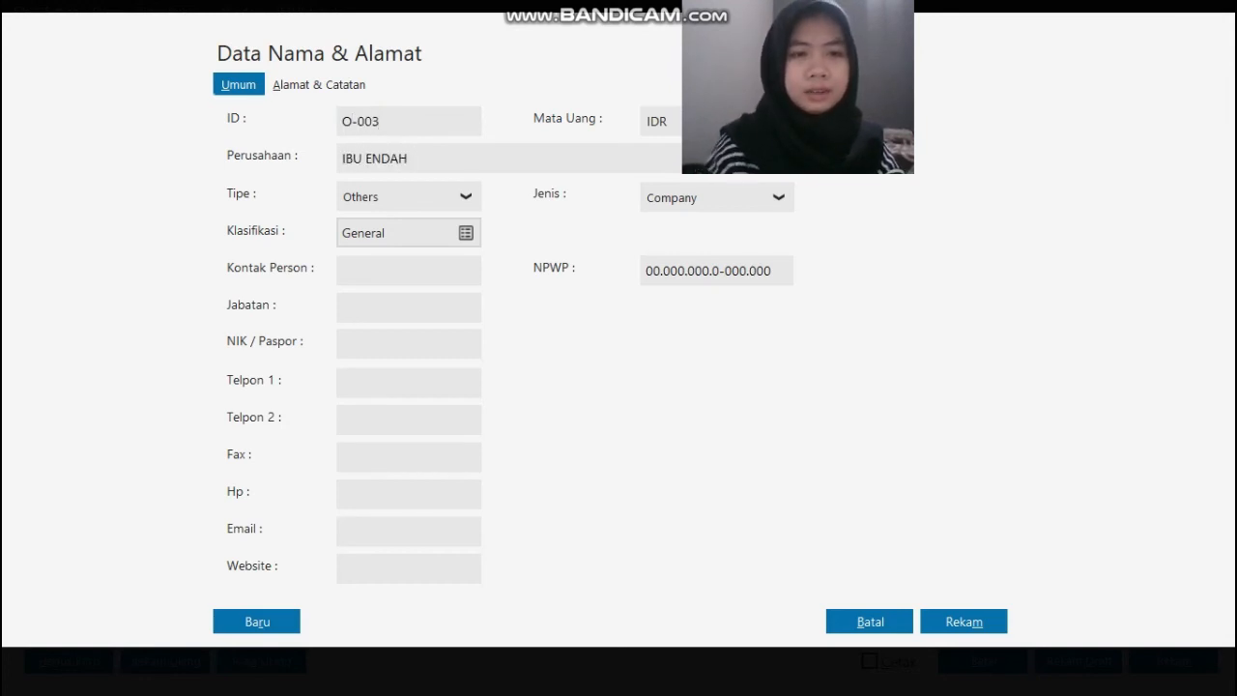
{"action": "key", "text": "Tab"}
{"action": "key", "text": "Tab"}
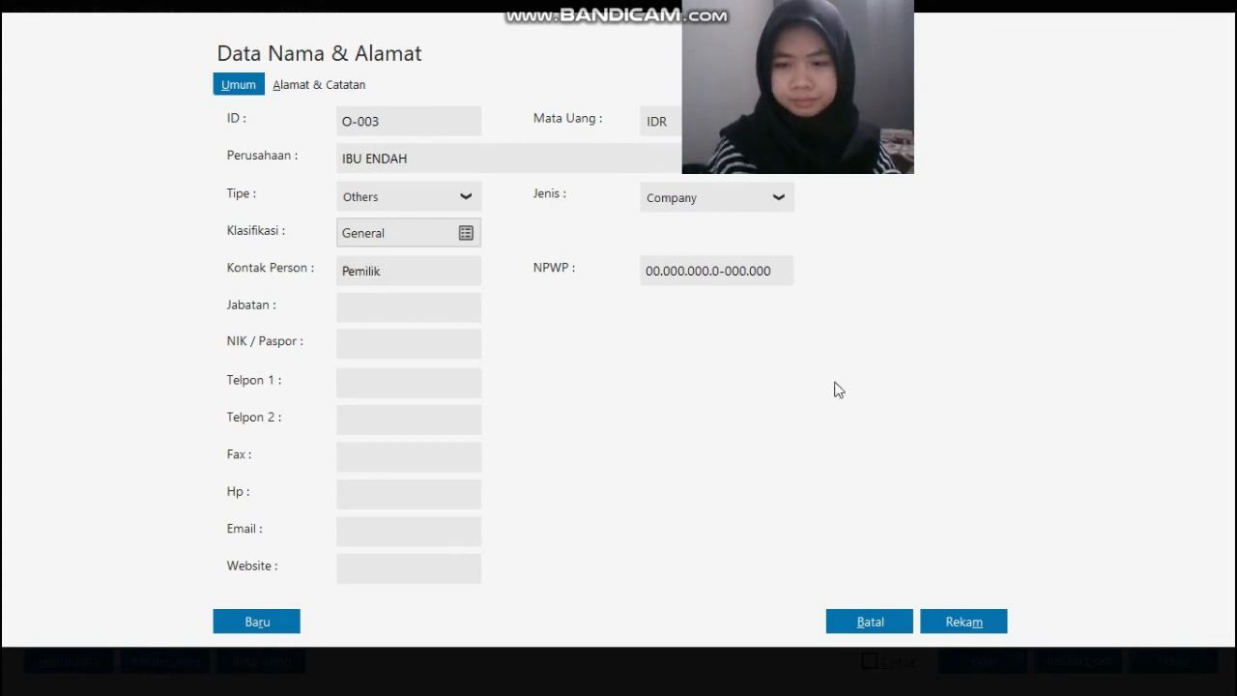
{"action": "left_click", "coordinate": [973, 621]}
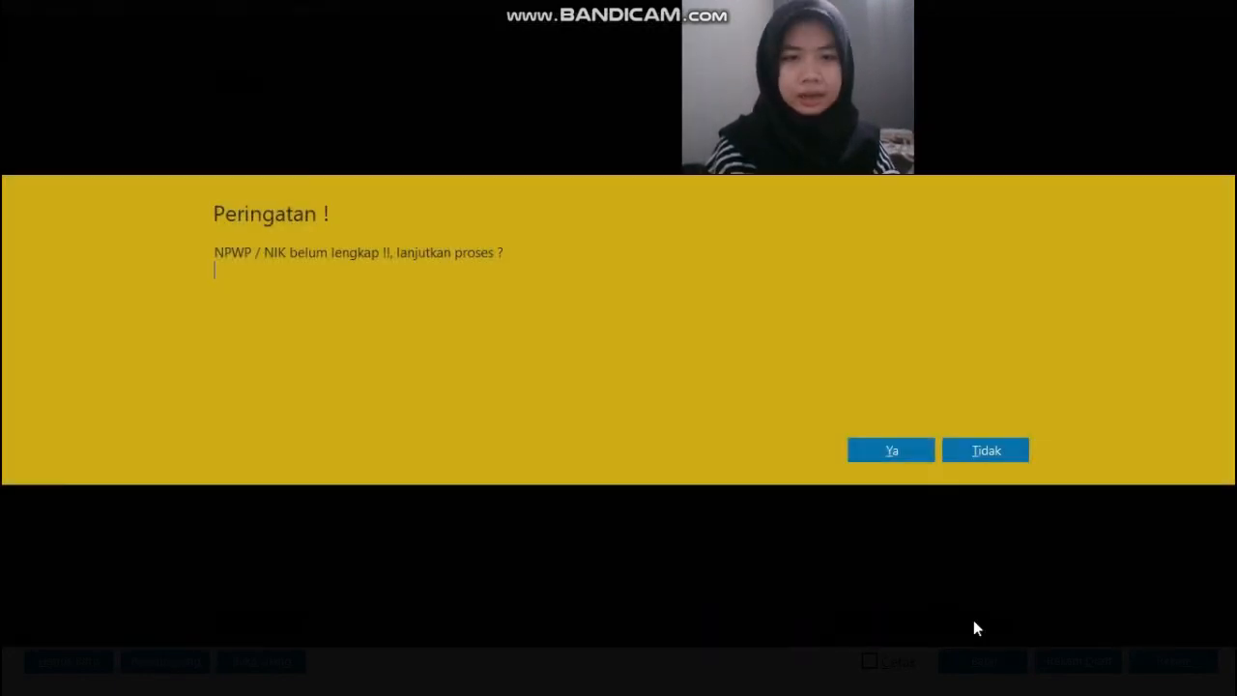
{"action": "left_click", "coordinate": [902, 451]}
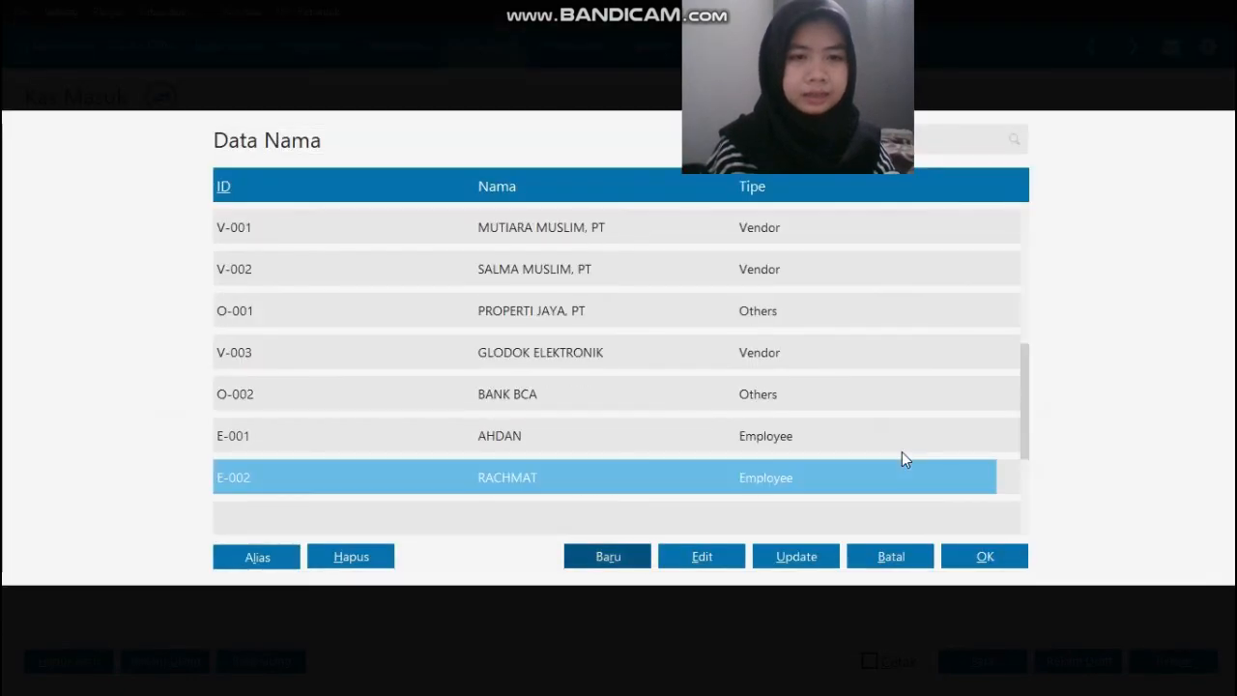
Step: Assign the newly registered owner as the receipt's payer and set its Tanggal to 14/01/2019, as on the source voucher
{"action": "left_click_drag", "start_coordinate": [1025, 401], "coordinate": [1031, 475]}
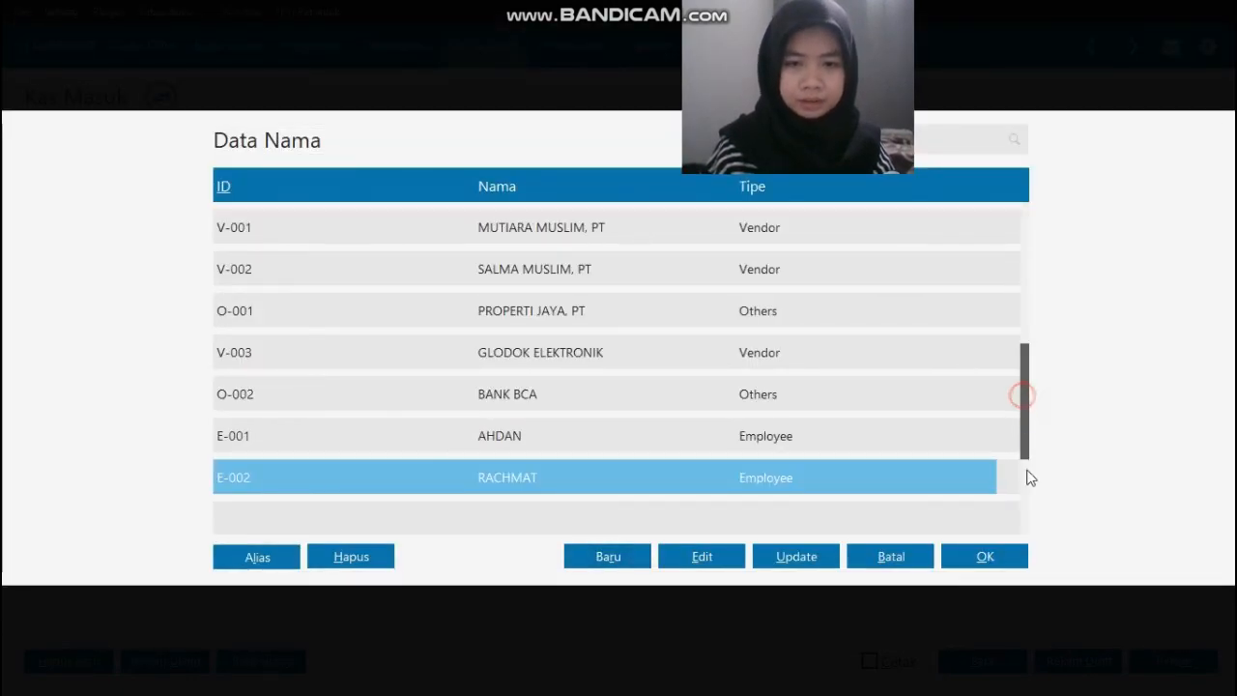
{"action": "left_click", "coordinate": [985, 557]}
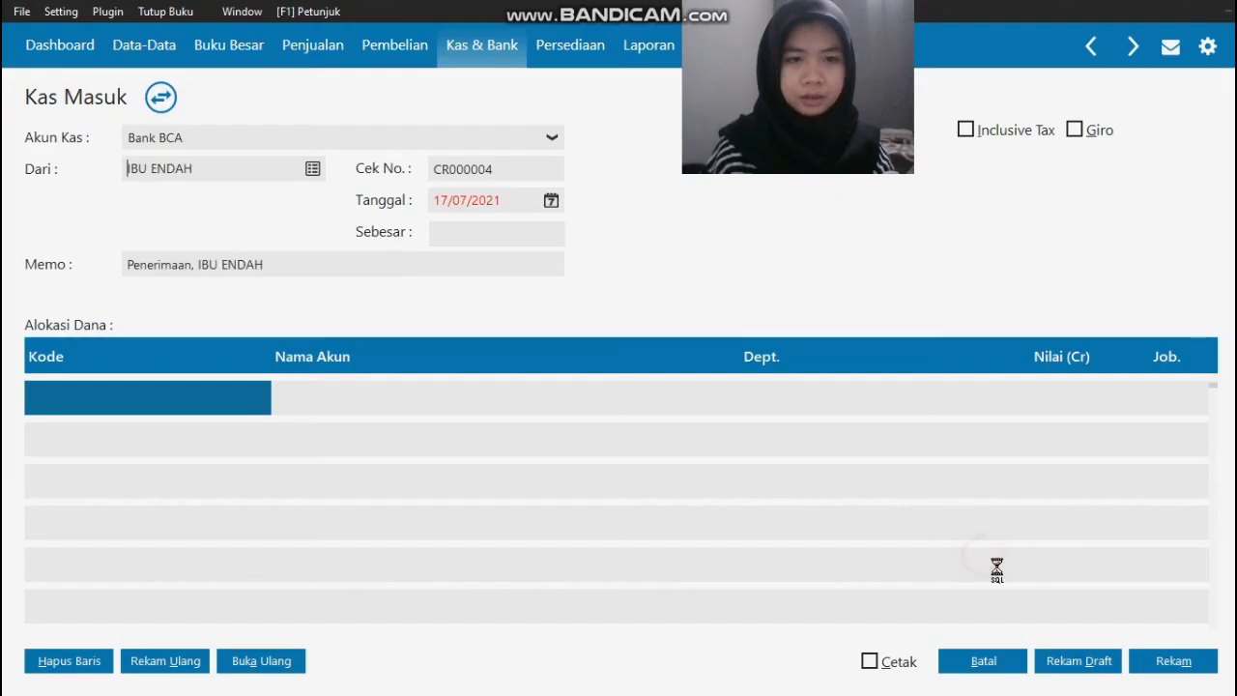
{"action": "left_click", "coordinate": [516, 200]}
{"action": "key", "text": "alt+Tab"}
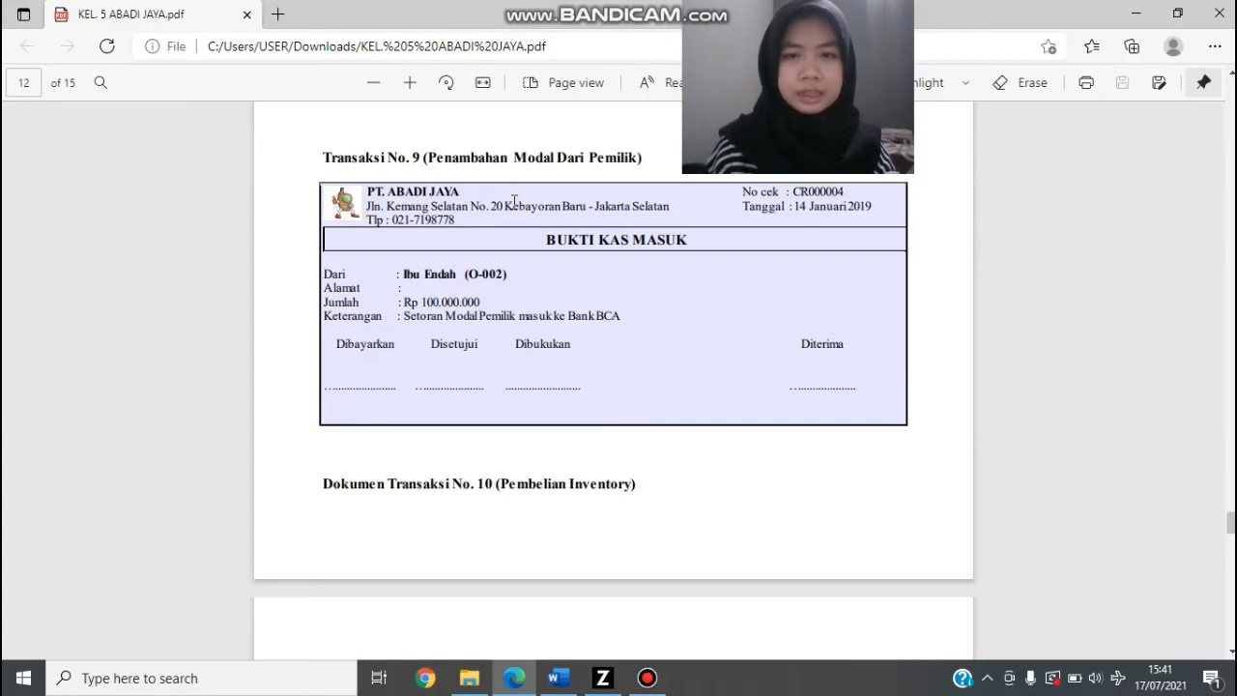
{"action": "key", "text": "alt+Tab"}
{"action": "type", "text": "14/"}
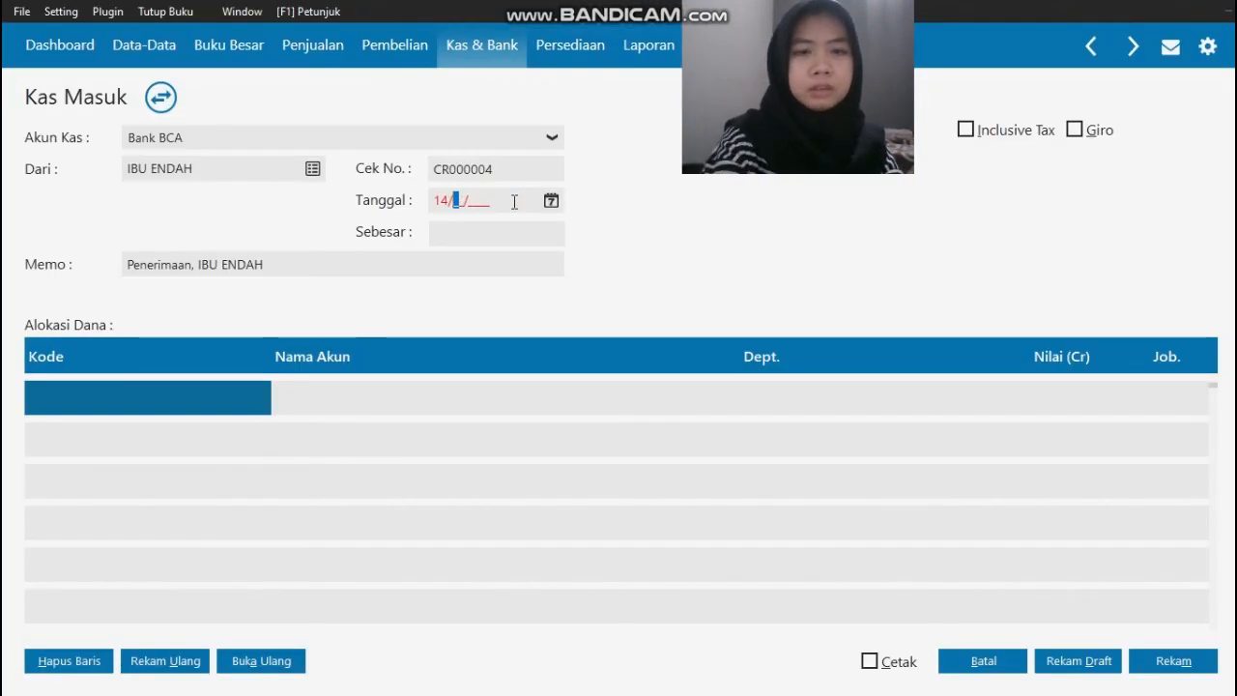
{"action": "type", "text": "01/2019"}
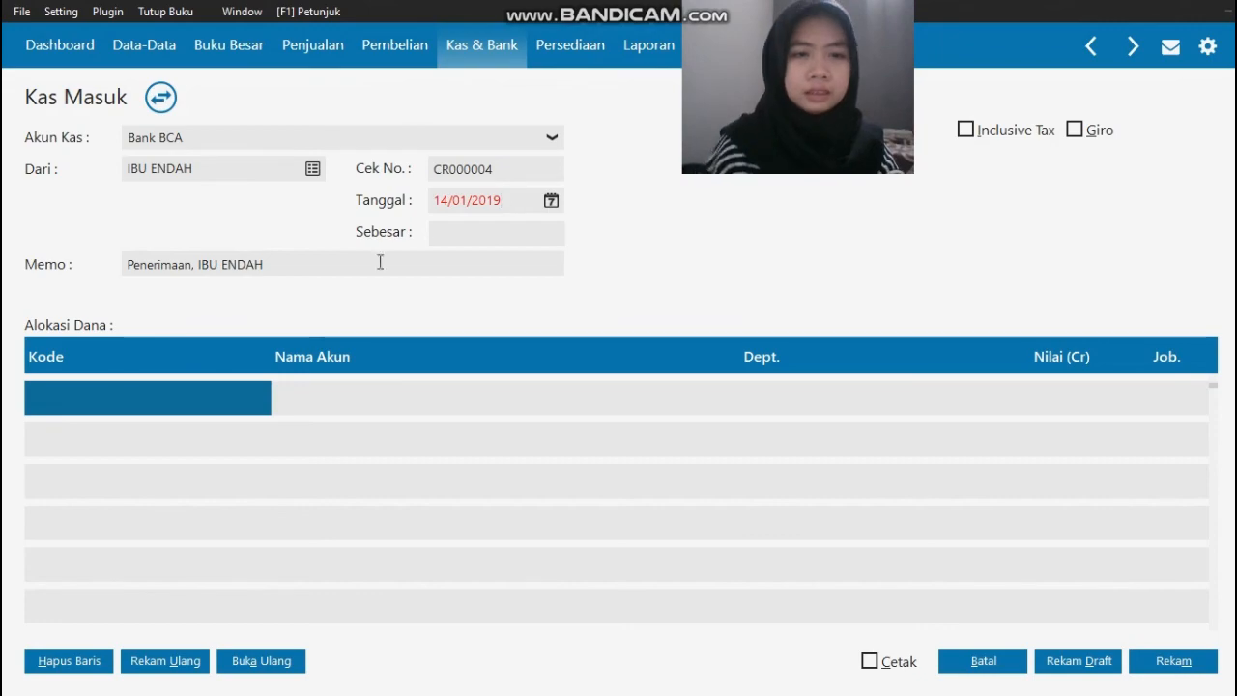
Step: Allocate the first Alokasi Dana line of the receipt to the Modal Disetor account, code 310000010
{"action": "double_click", "coordinate": [160, 398]}
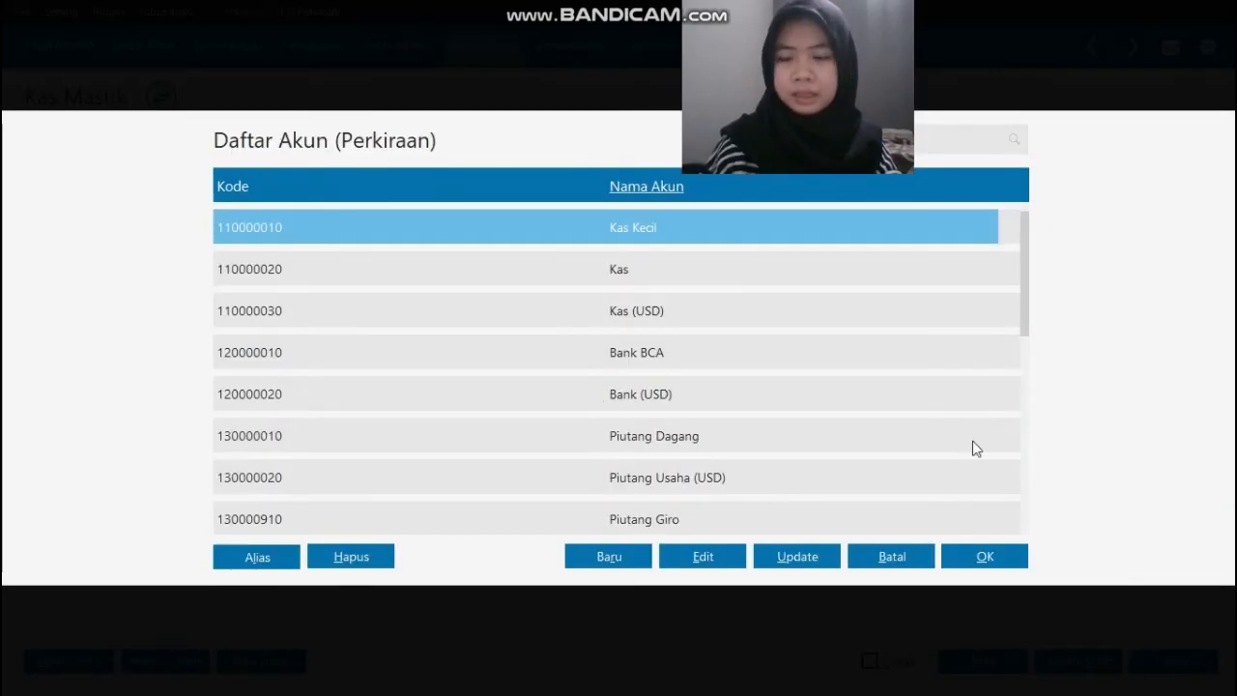
{"action": "key", "text": "Down"}
{"action": "key", "text": "Down"}
{"action": "key", "text": "Down"}
{"action": "key", "text": "Down"}
{"action": "key", "text": "Down"}
{"action": "key", "text": "Down"}
{"action": "key", "text": "Down"}
{"action": "key", "text": "Down"}
{"action": "key", "text": "Down"}
{"action": "key", "text": "Down"}
{"action": "key", "text": "Down"}
{"action": "key", "text": "Down"}
{"action": "key", "text": "Down"}
{"action": "key", "text": "Down"}
{"action": "key", "text": "Down"}
{"action": "key", "text": "Down"}
{"action": "key", "text": "Down"}
{"action": "key", "text": "Down"}
{"action": "key", "text": "Down"}
{"action": "key", "text": "Down"}
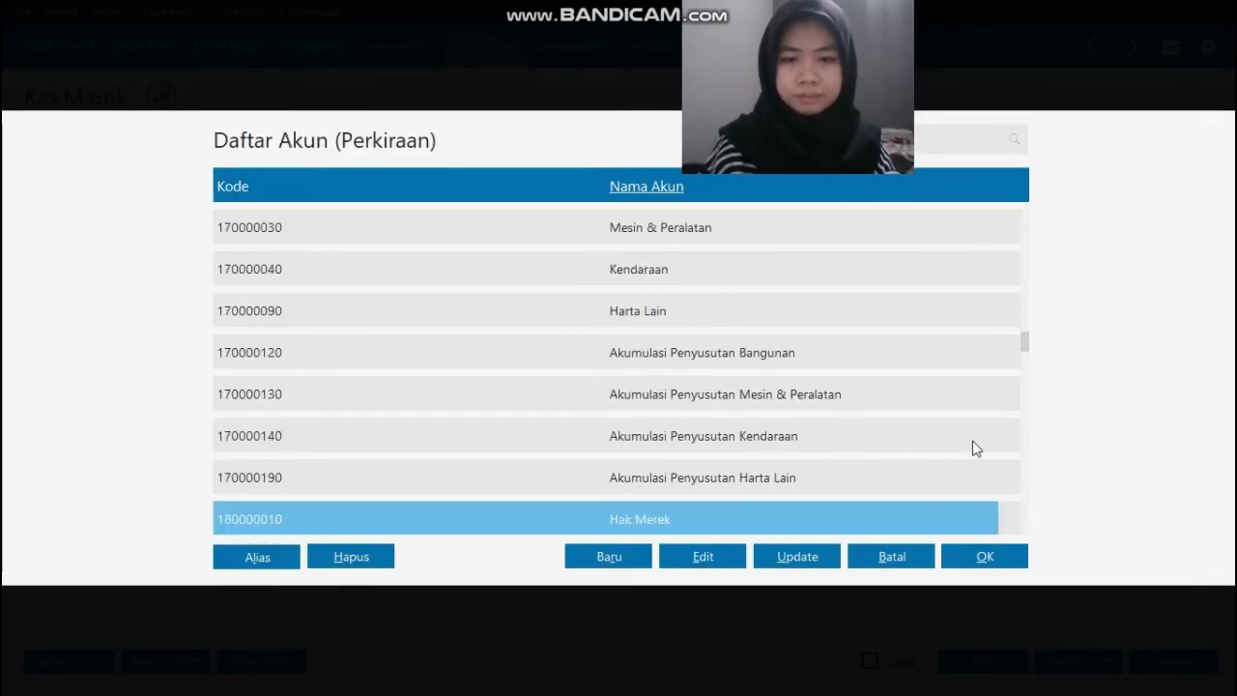
{"action": "key", "text": "Down"}
{"action": "key", "text": "Down"}
{"action": "key", "text": "Down"}
{"action": "key", "text": "Down"}
{"action": "key", "text": "Down"}
{"action": "key", "text": "Down"}
{"action": "key", "text": "Down"}
{"action": "key", "text": "Down"}
{"action": "key", "text": "Down"}
{"action": "key", "text": "Down"}
{"action": "key", "text": "Down"}
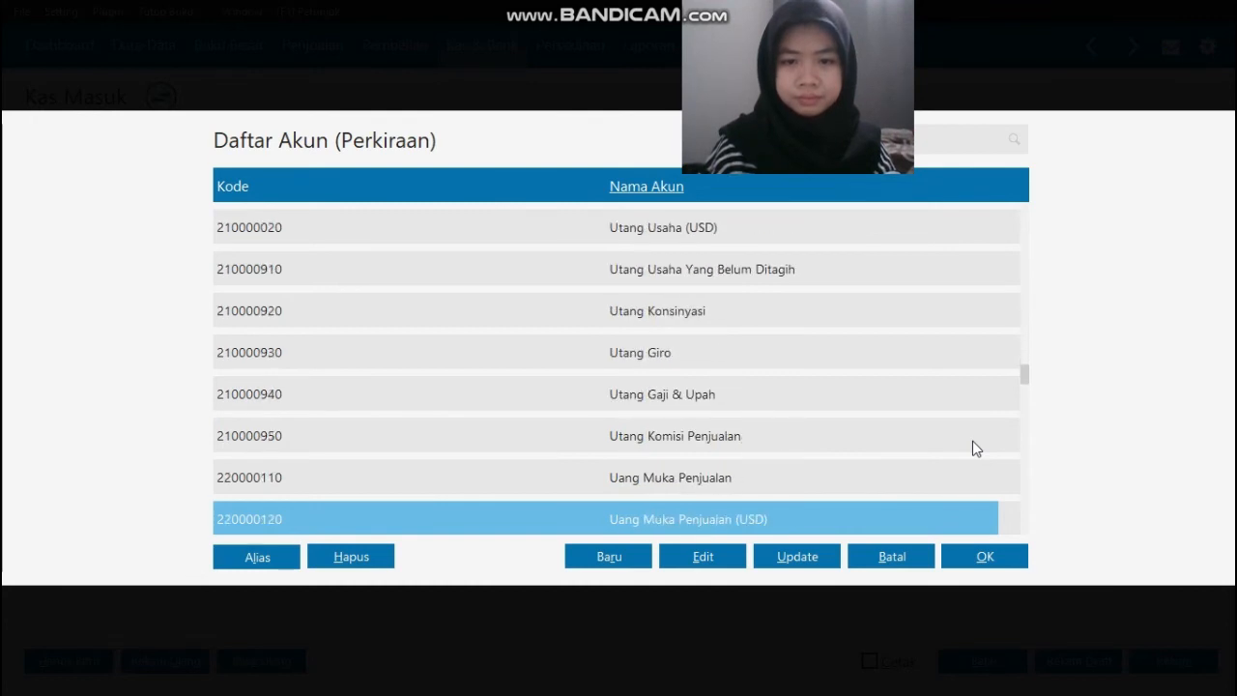
{"action": "key", "text": "Down"}
{"action": "key", "text": "Down"}
{"action": "key", "text": "Down"}
{"action": "key", "text": "Down"}
{"action": "key", "text": "Down"}
{"action": "key", "text": "Down"}
{"action": "key", "text": "Down"}
{"action": "key", "text": "Down"}
{"action": "key", "text": "Down"}
{"action": "key", "text": "Down"}
{"action": "key", "text": "Down"}
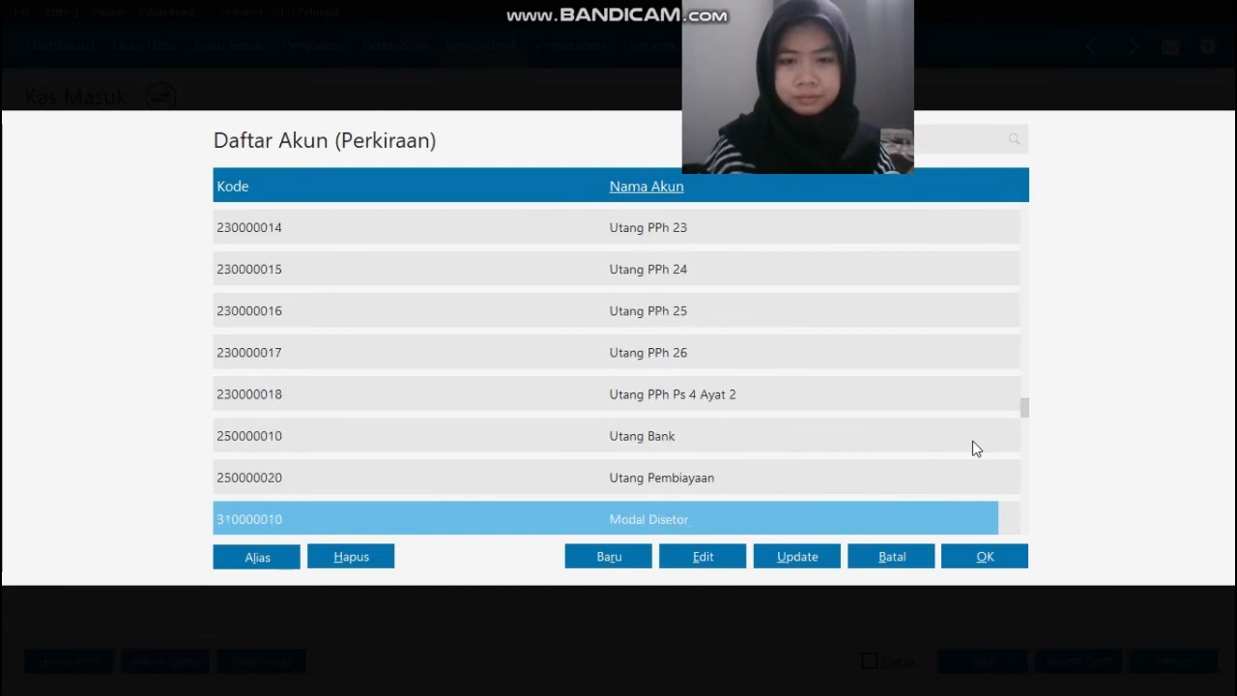
{"action": "key", "text": "Down"}
{"action": "key", "text": "Up"}
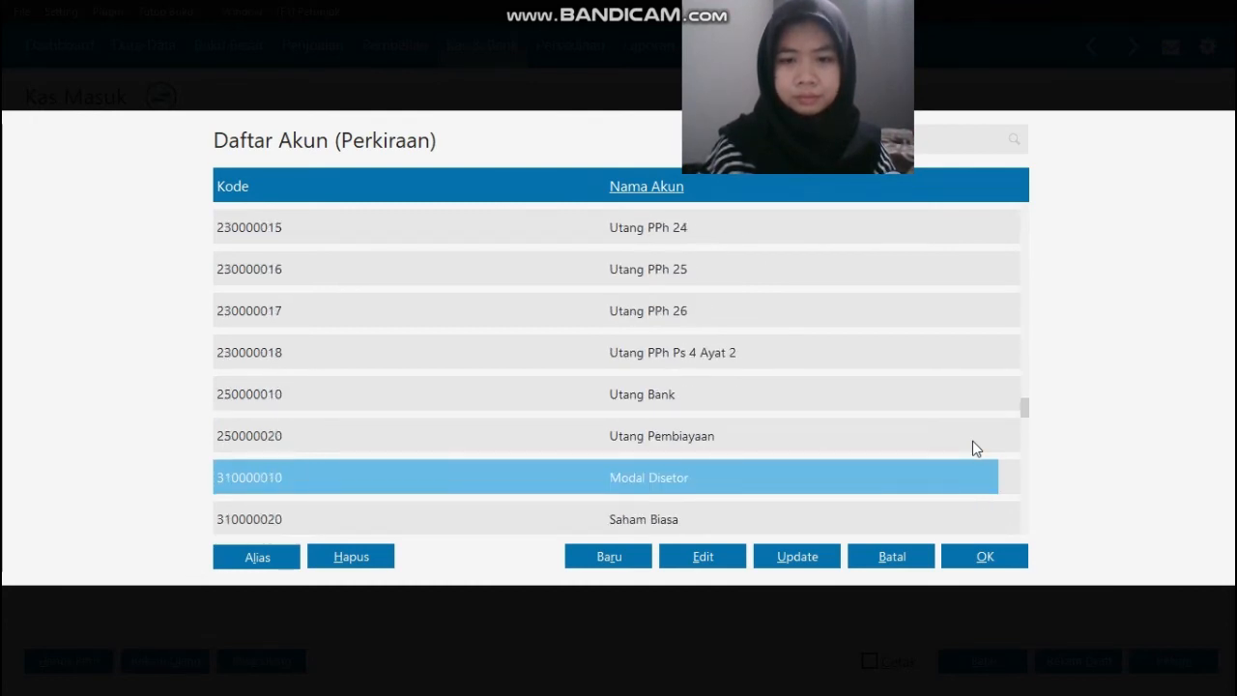
{"action": "left_click", "coordinate": [985, 557]}
Step: Enter 100000000 as the Modal Disetor line's Nilai (Cr) and carry that amount into the receipt's Sebesar field
{"action": "key", "text": "Tab"}
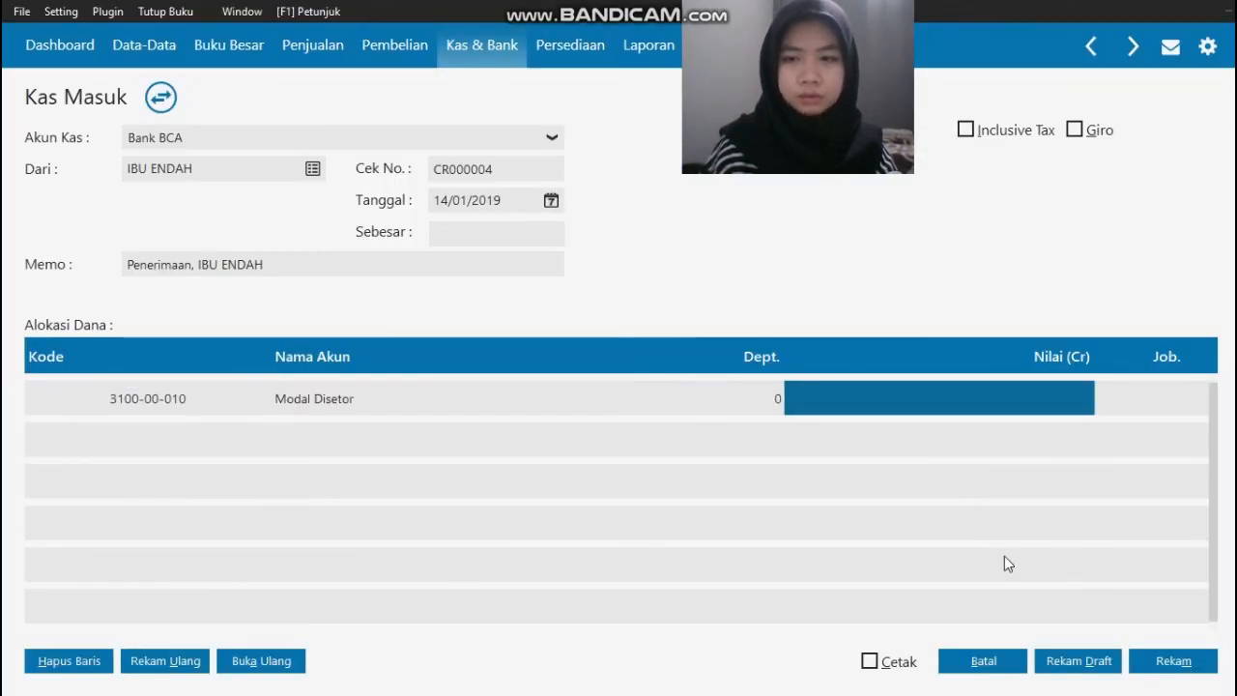
{"action": "type", "text": "1000"}
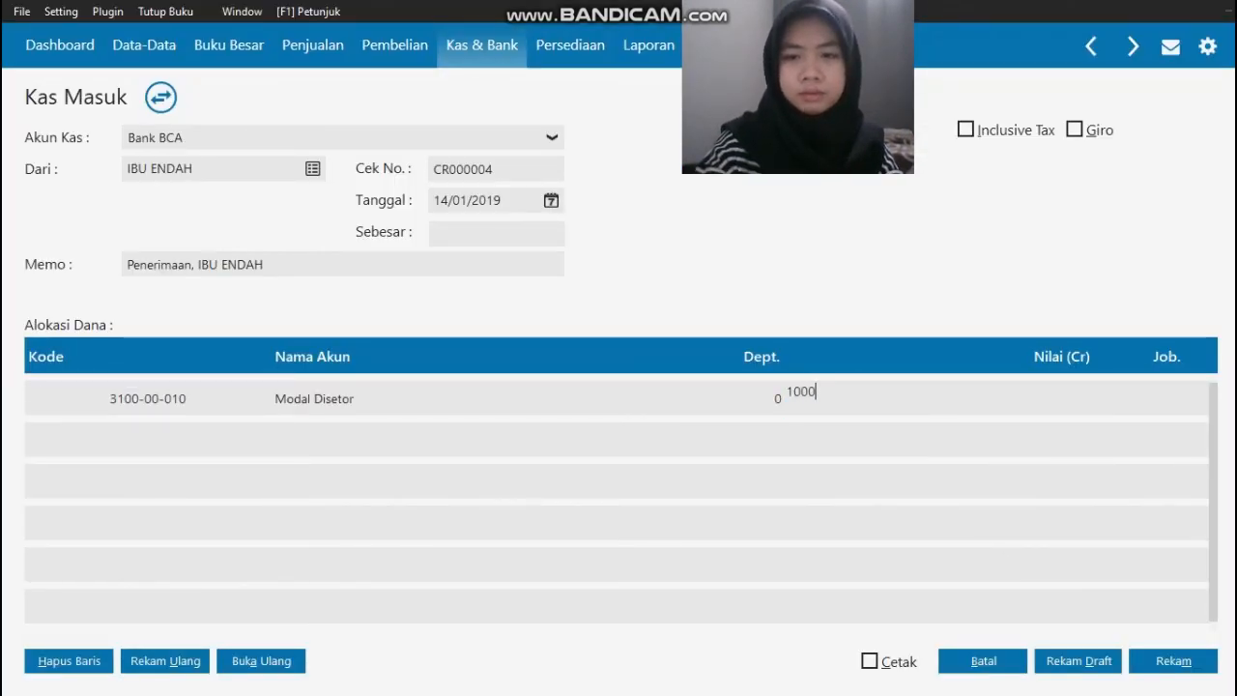
{"action": "type", "text": "00000"}
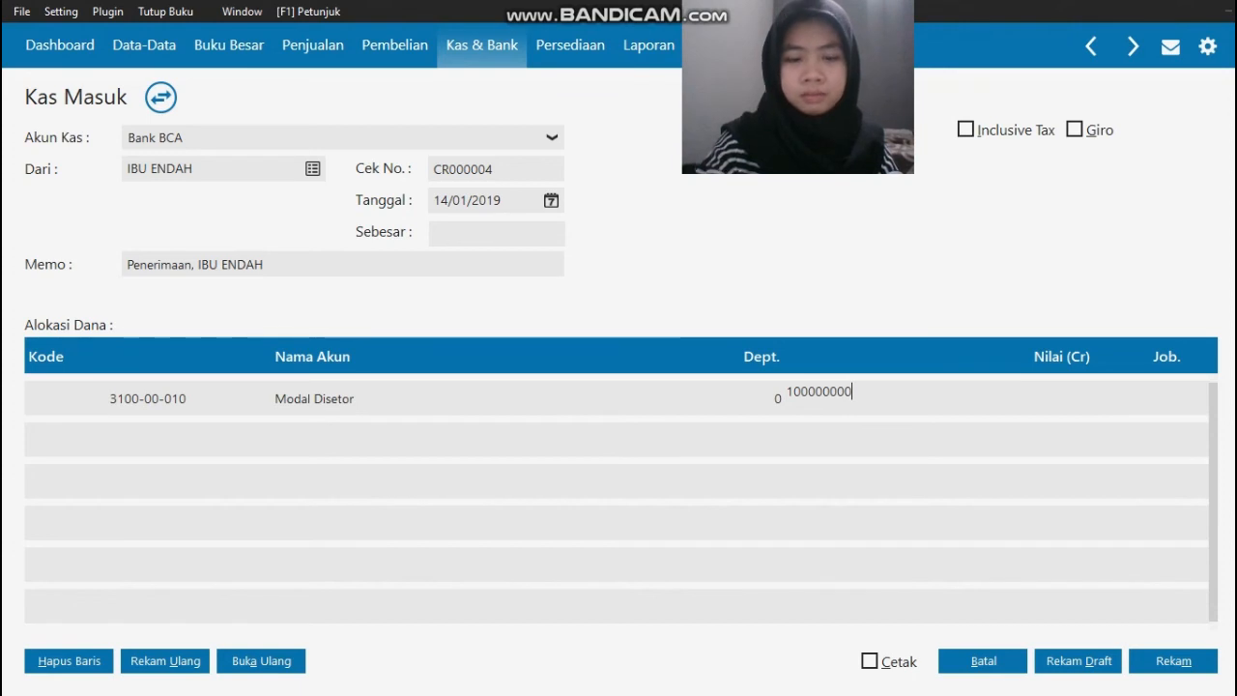
{"action": "key", "text": "Tab"}
{"action": "key", "text": "Tab"}
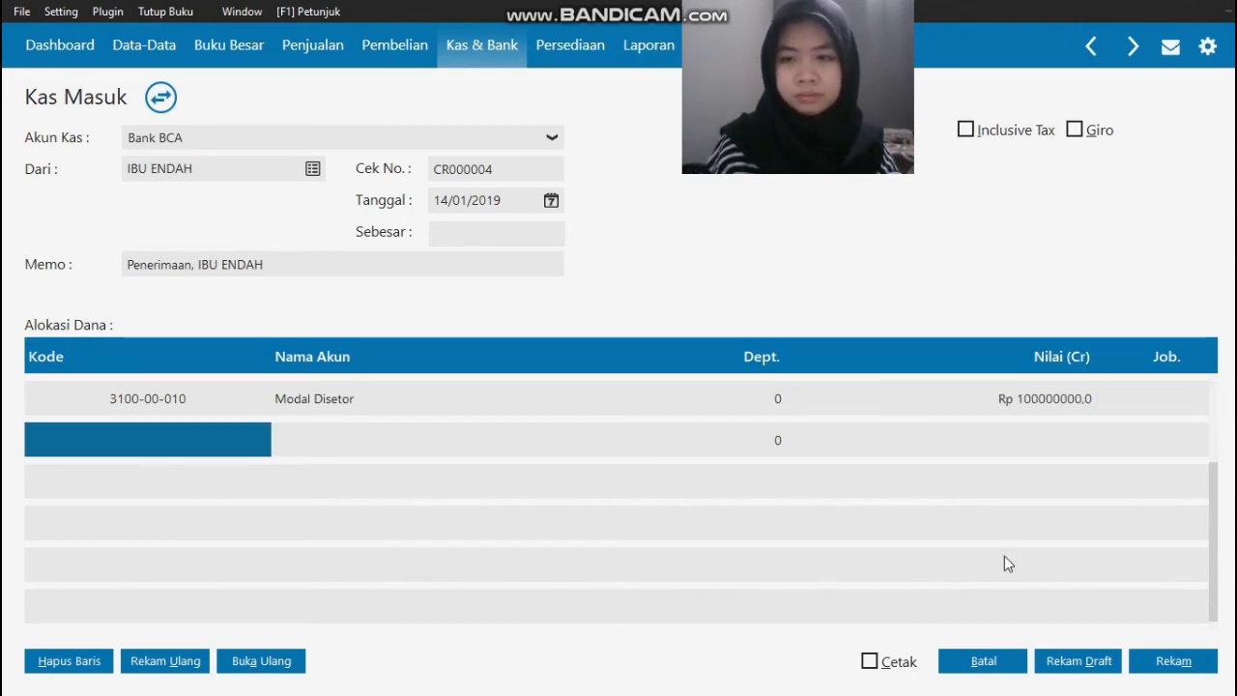
{"action": "left_click", "coordinate": [517, 233]}
Step: Record the owner's capital receipt and close the cash receipt form and the Kas Masuk list
{"action": "left_click", "coordinate": [1171, 660]}
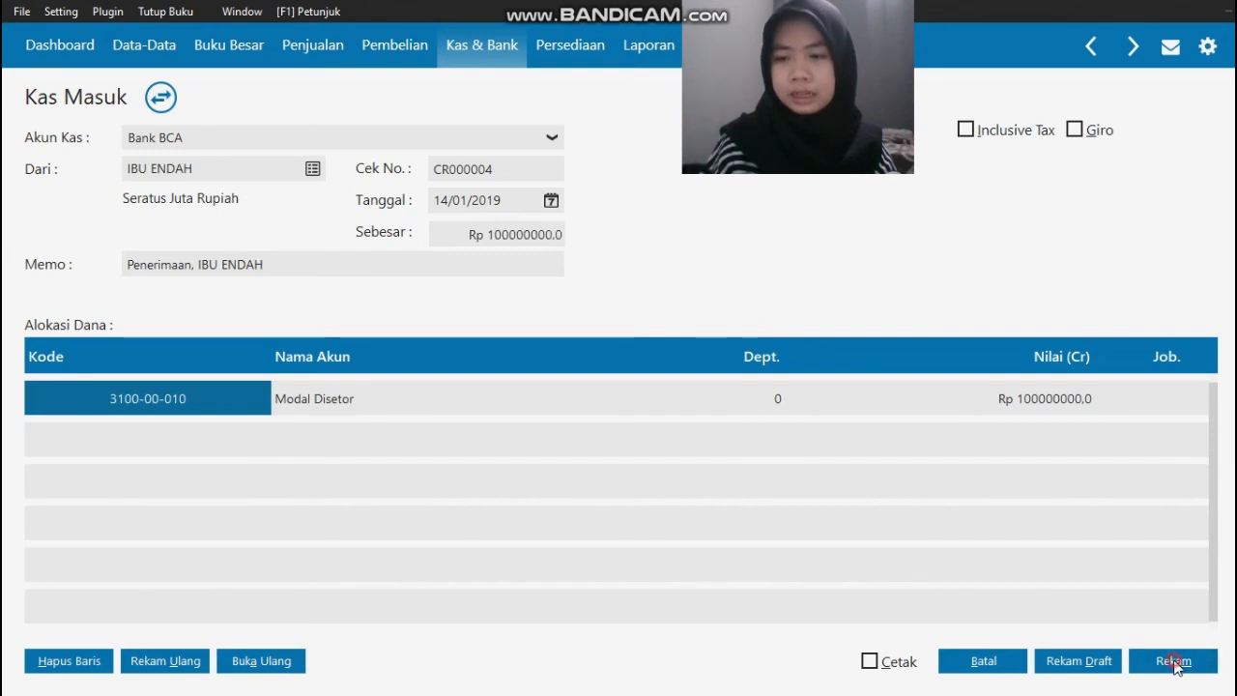
{"action": "left_click", "coordinate": [984, 663]}
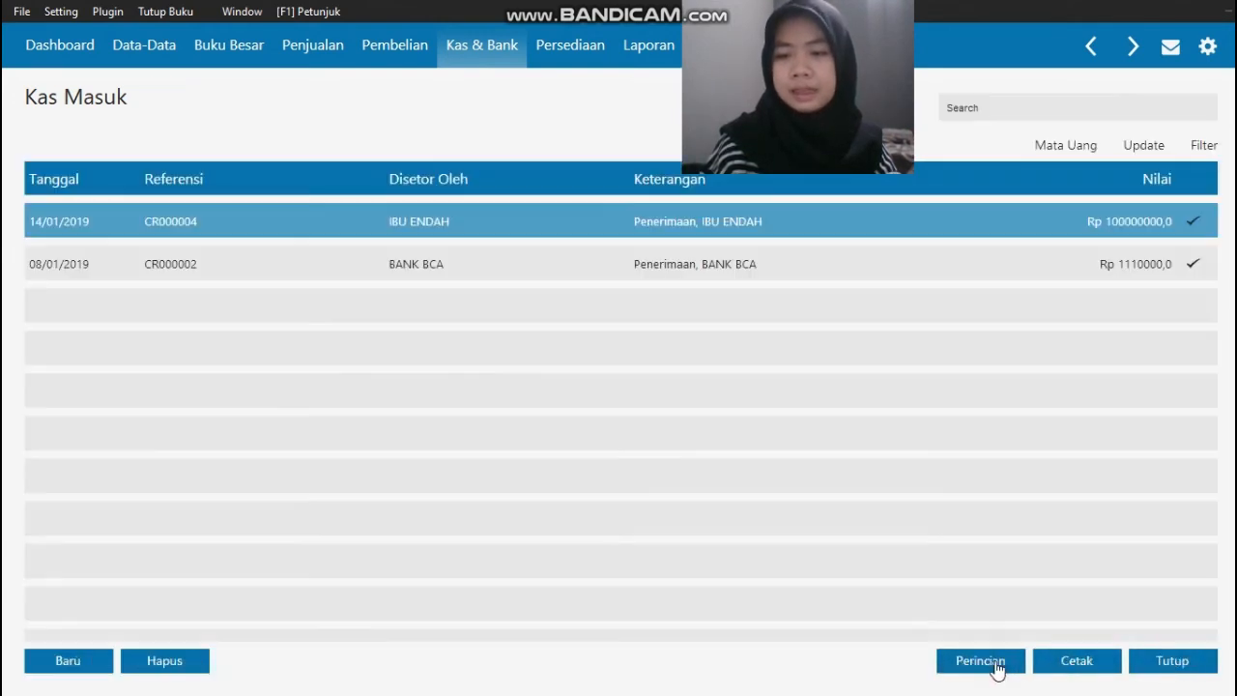
{"action": "left_click", "coordinate": [1173, 661]}
Step: Check the Transaksi No. 10 purchase invoice from Mutiara Muslim, PT in the source PDF and start a new Penerimaan Barang entry in Zahir
{"action": "key", "text": "alt+Tab"}
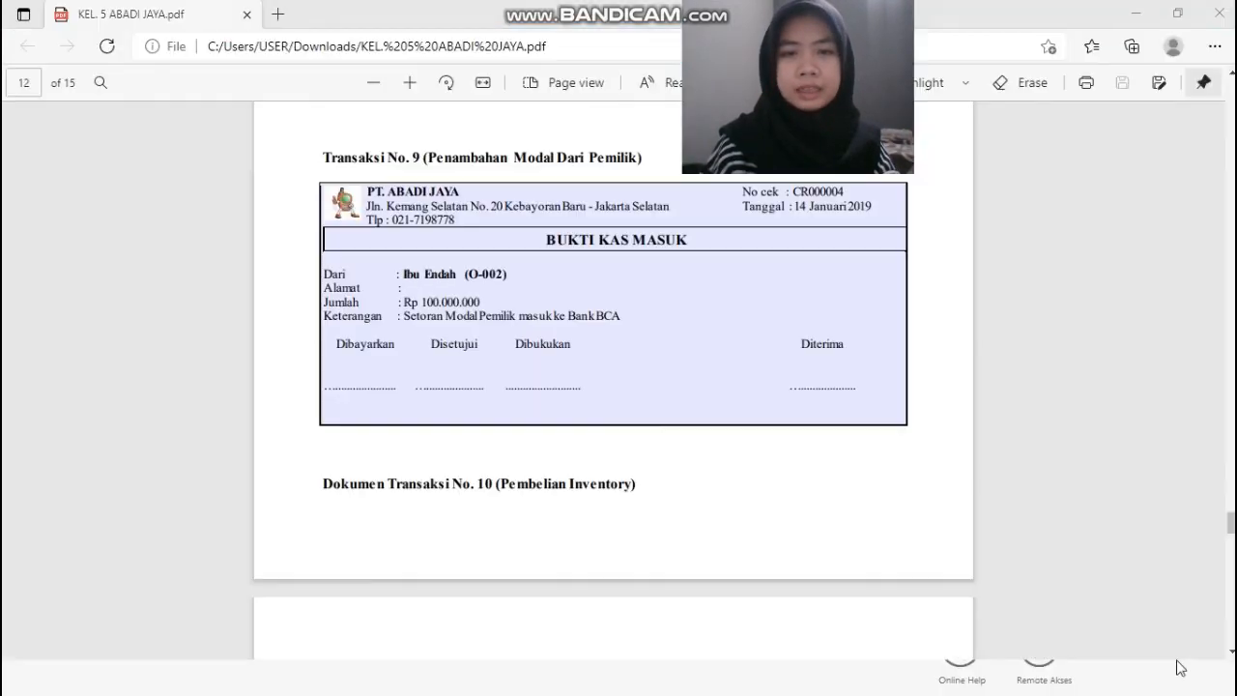
{"action": "key", "text": "Page_Down"}
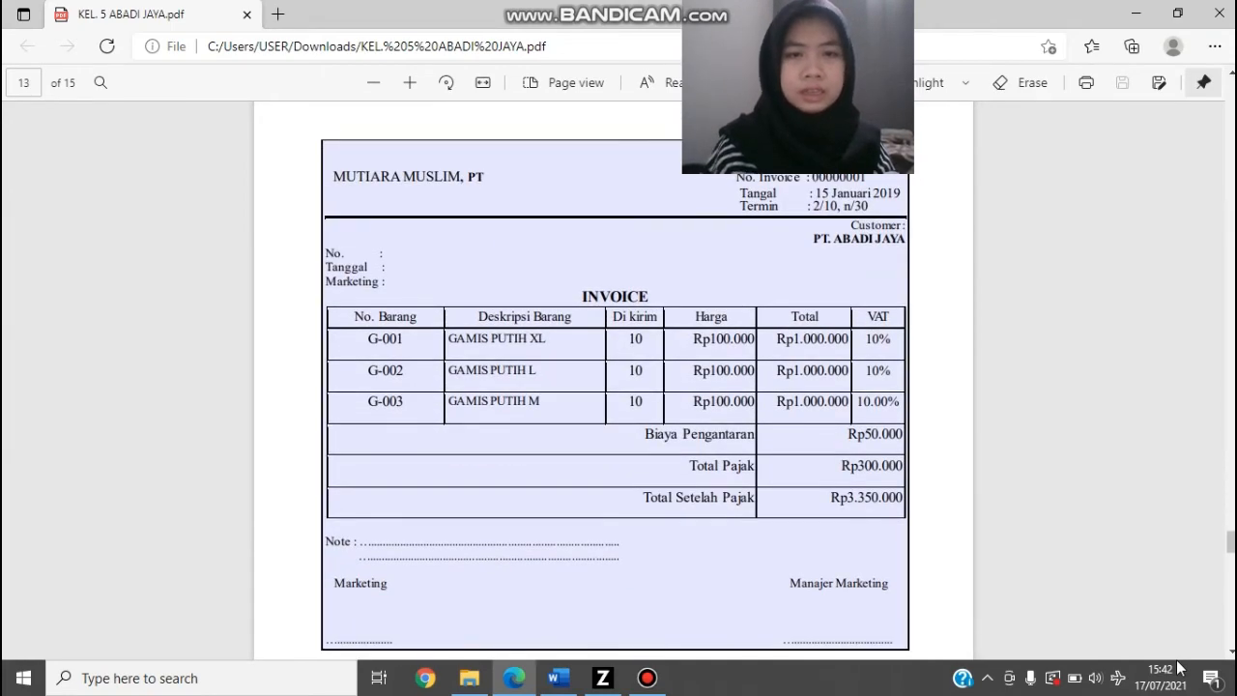
{"action": "key", "text": "alt+Tab"}
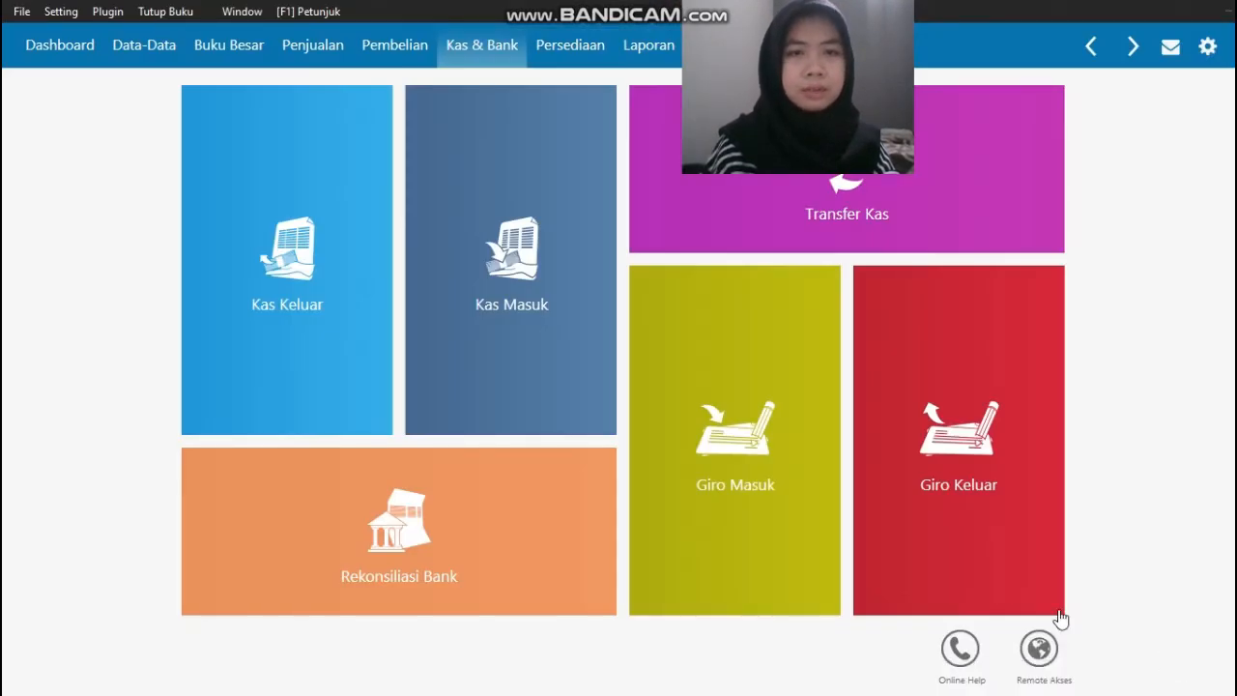
{"action": "left_click", "coordinate": [406, 55]}
{"action": "left_click", "coordinate": [378, 356]}
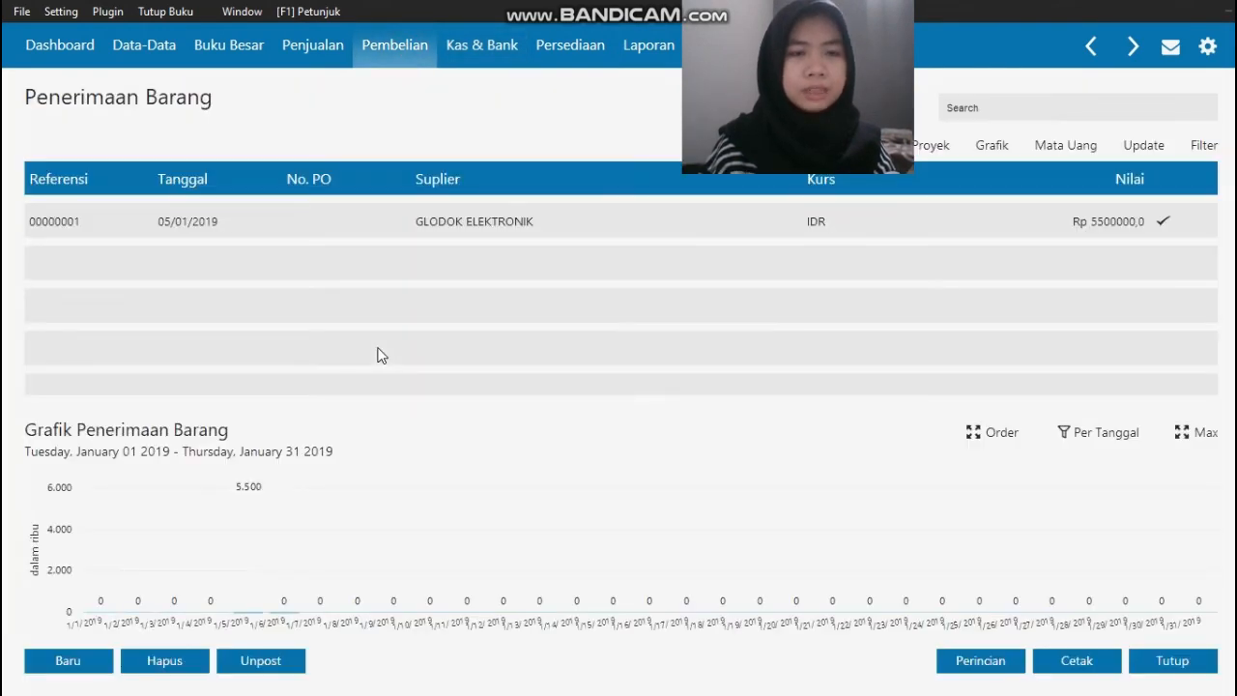
{"action": "left_click", "coordinate": [47, 667]}
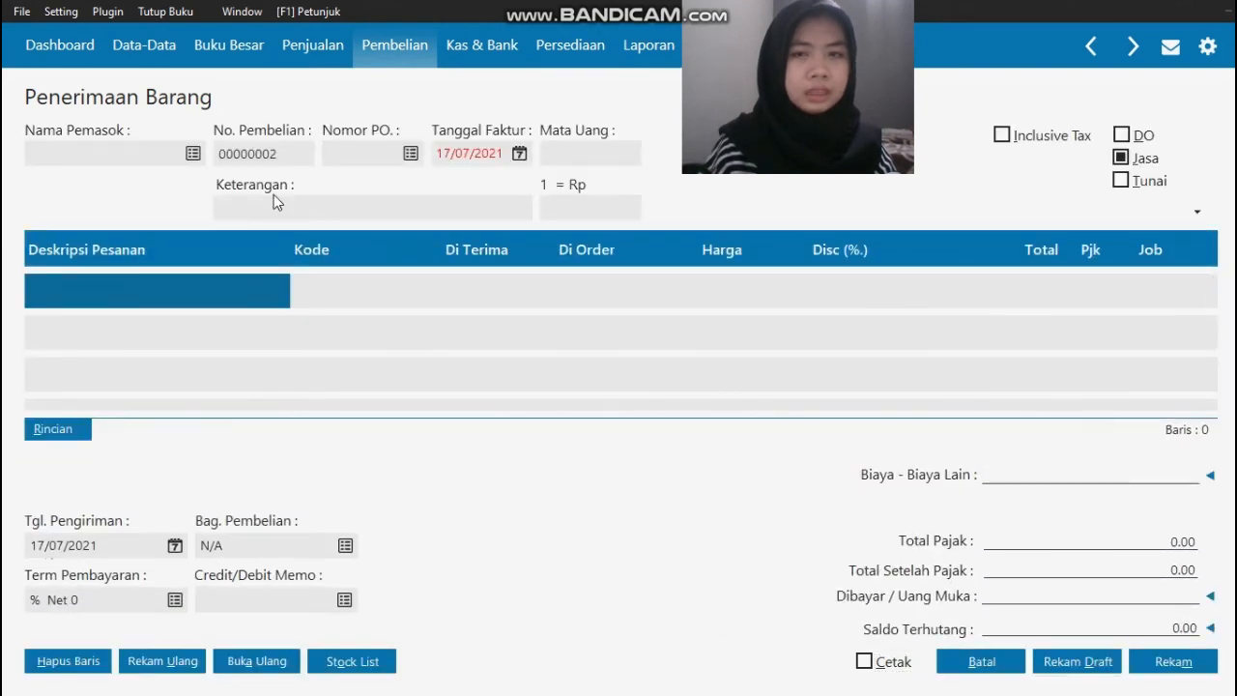
Step: Choose MUTIARA MUSLIM, PT from the vendor data as the goods receipt's Nama Pemasok
{"action": "key", "text": "alt+Tab"}
{"action": "key", "text": "alt+Tab"}
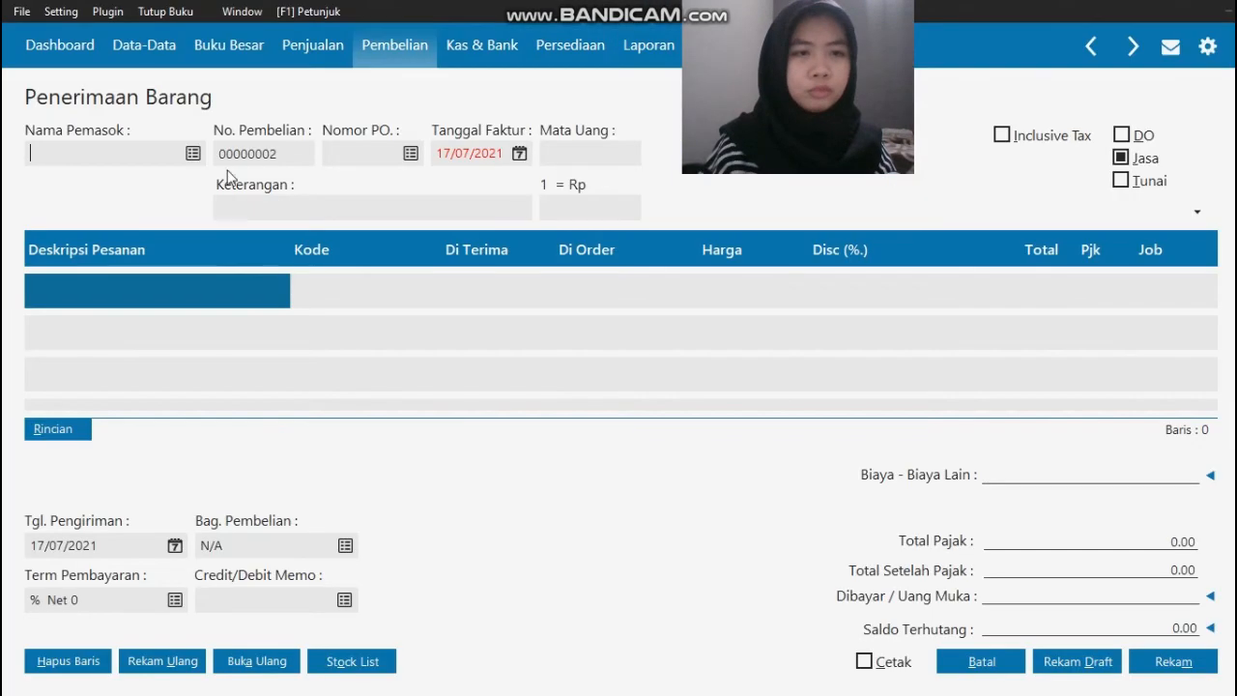
{"action": "left_click", "coordinate": [195, 153]}
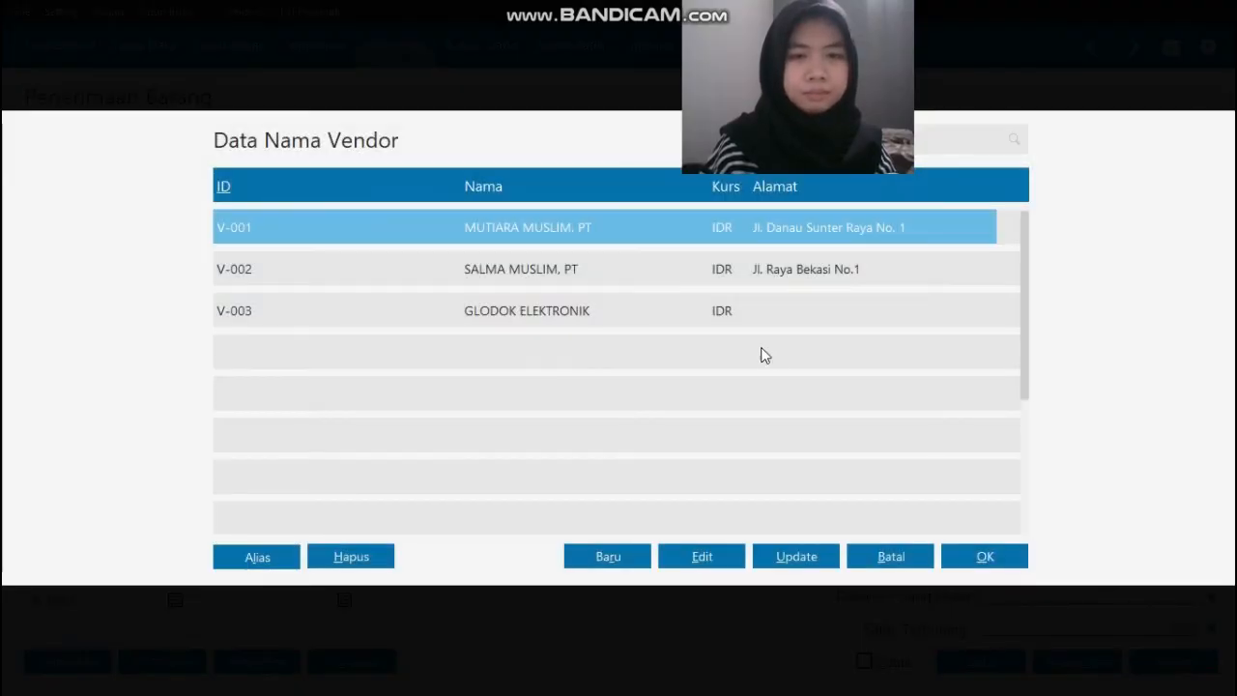
{"action": "left_click", "coordinate": [990, 562]}
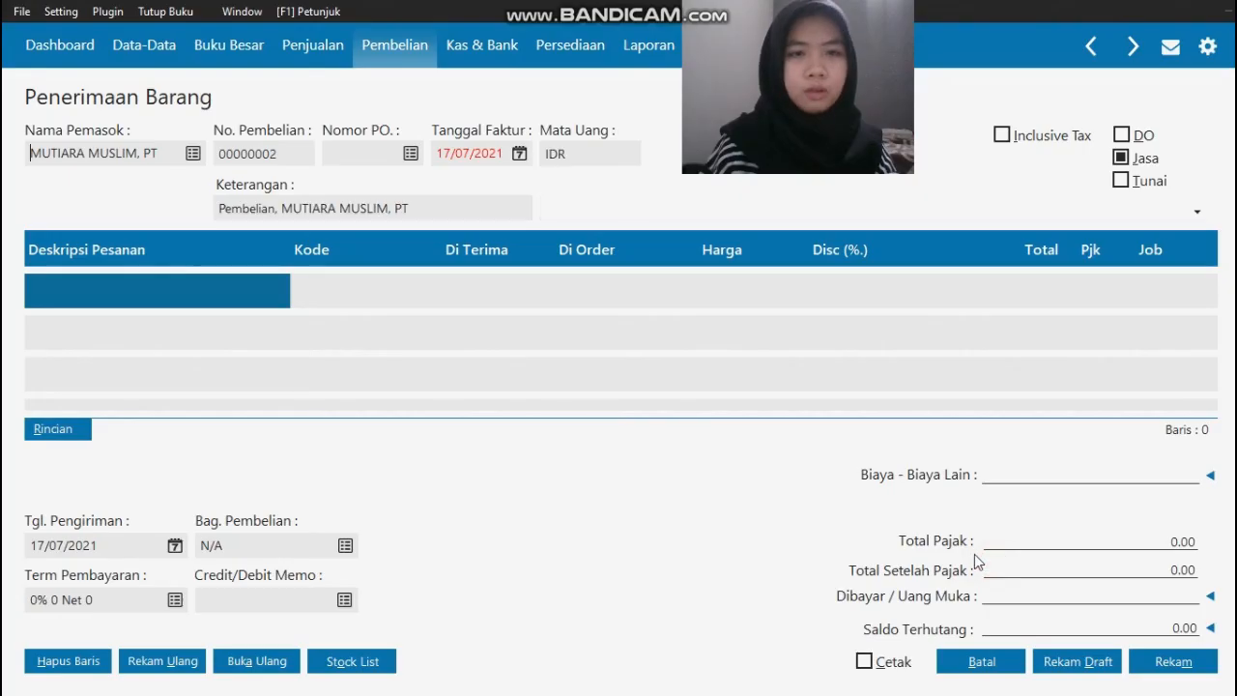
Step: Check the invoice date in the source PDF and set the receipt's Tanggal Faktur to 15/01/2019
{"action": "key", "text": "alt+Tab"}
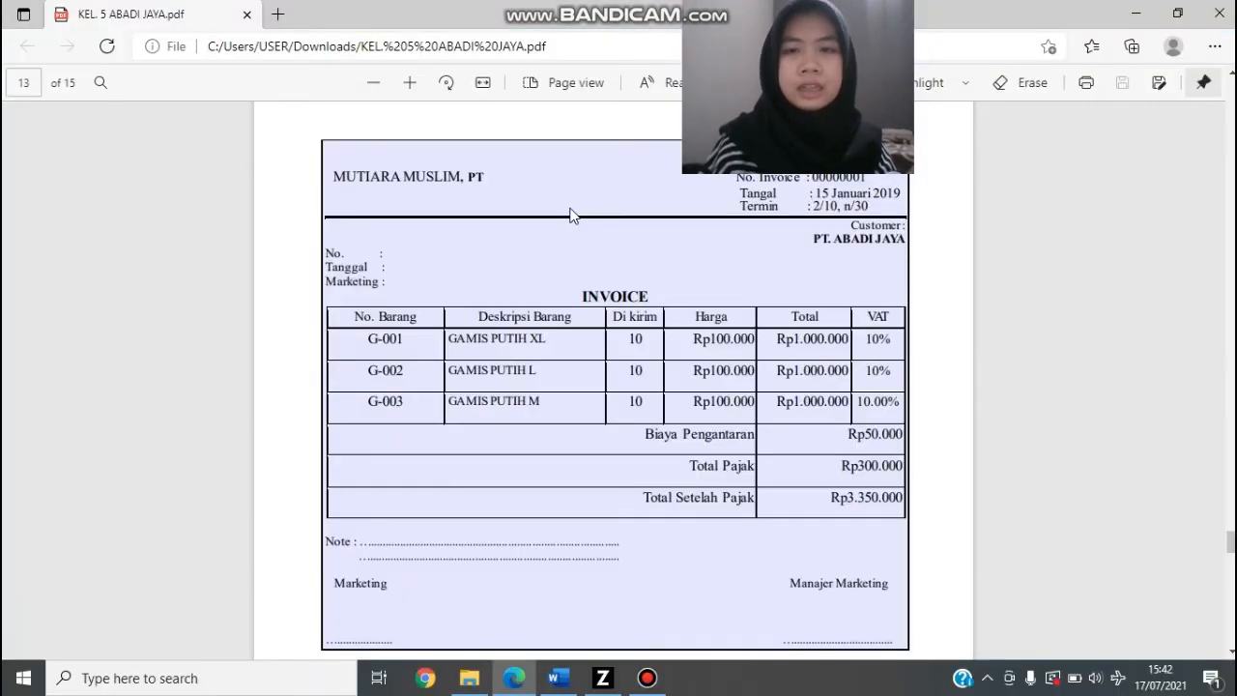
{"action": "key", "text": "alt+Tab"}
{"action": "left_click", "coordinate": [504, 155]}
{"action": "type", "text": "15/01/201"}
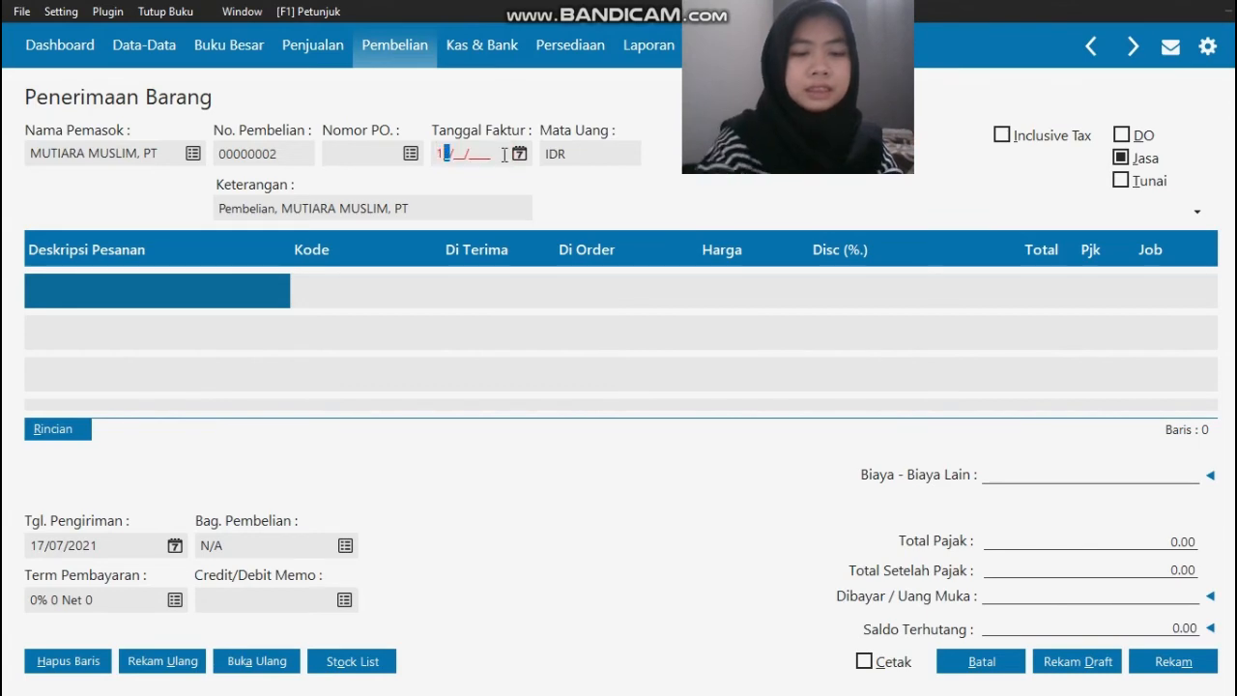
{"action": "type", "text": "9"}
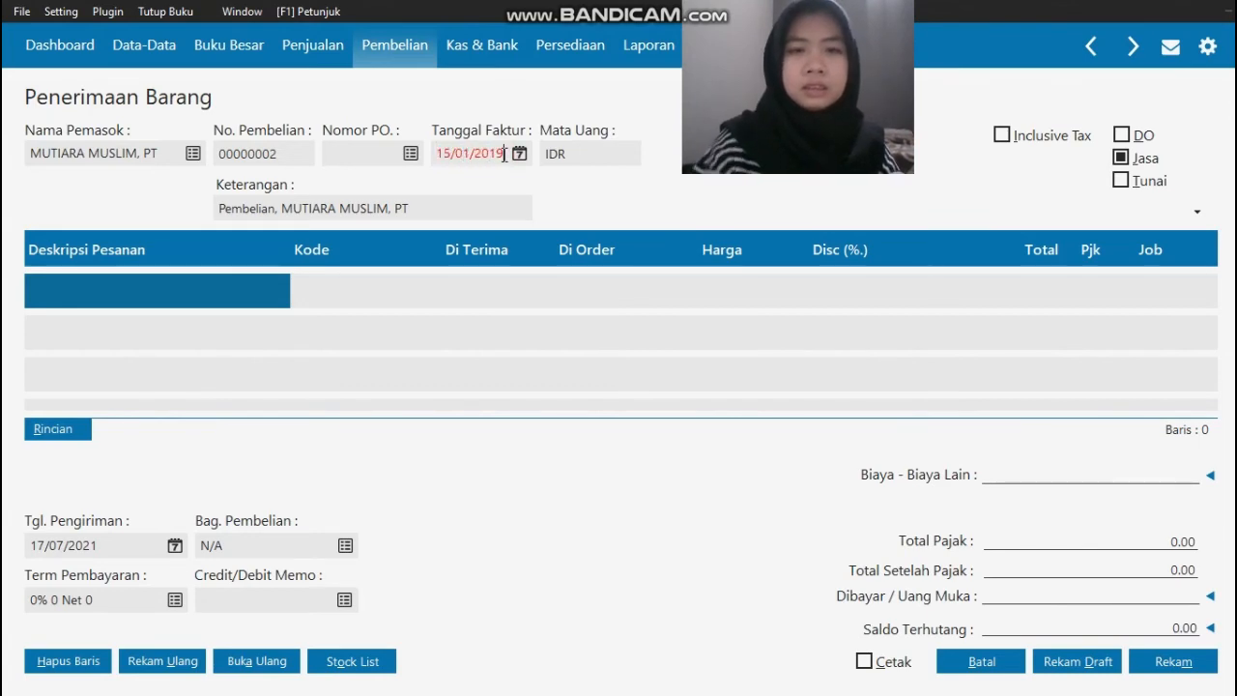
Step: Turn off the Jasa option so the receipt takes inventory items, checking against the source invoice
{"action": "key", "text": "alt+Tab"}
{"action": "key", "text": "alt+Tab"}
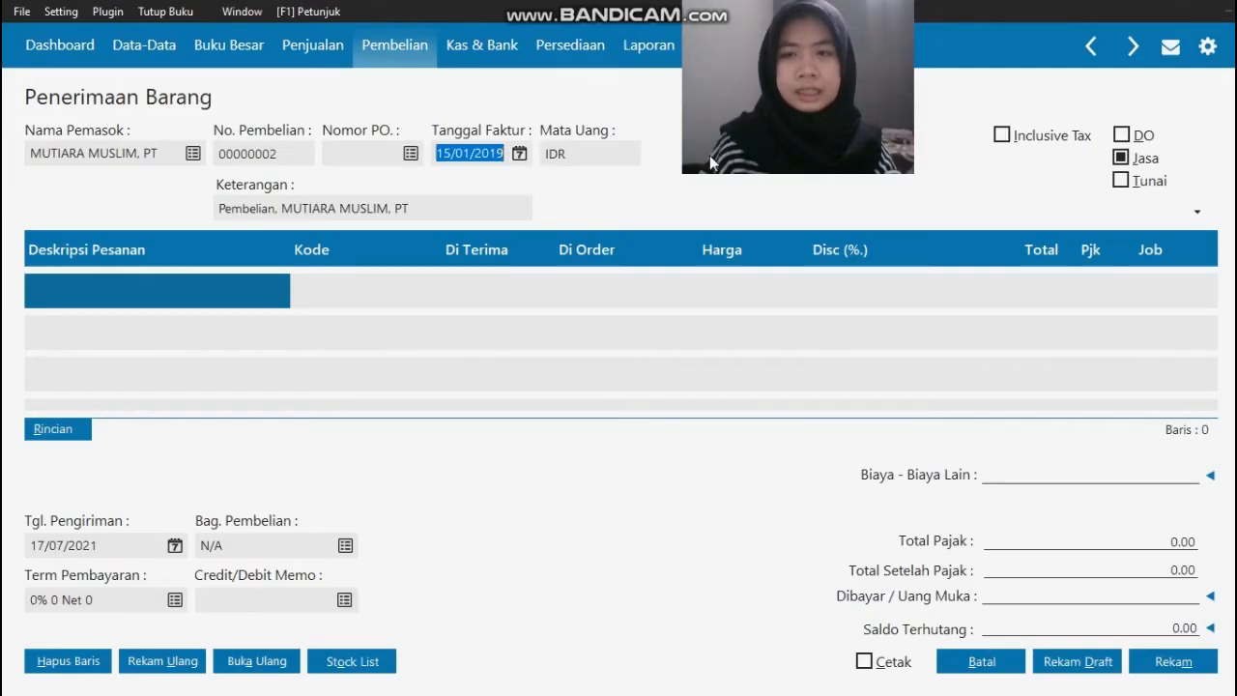
{"action": "left_click", "coordinate": [1121, 158]}
{"action": "key", "text": "alt+Tab"}
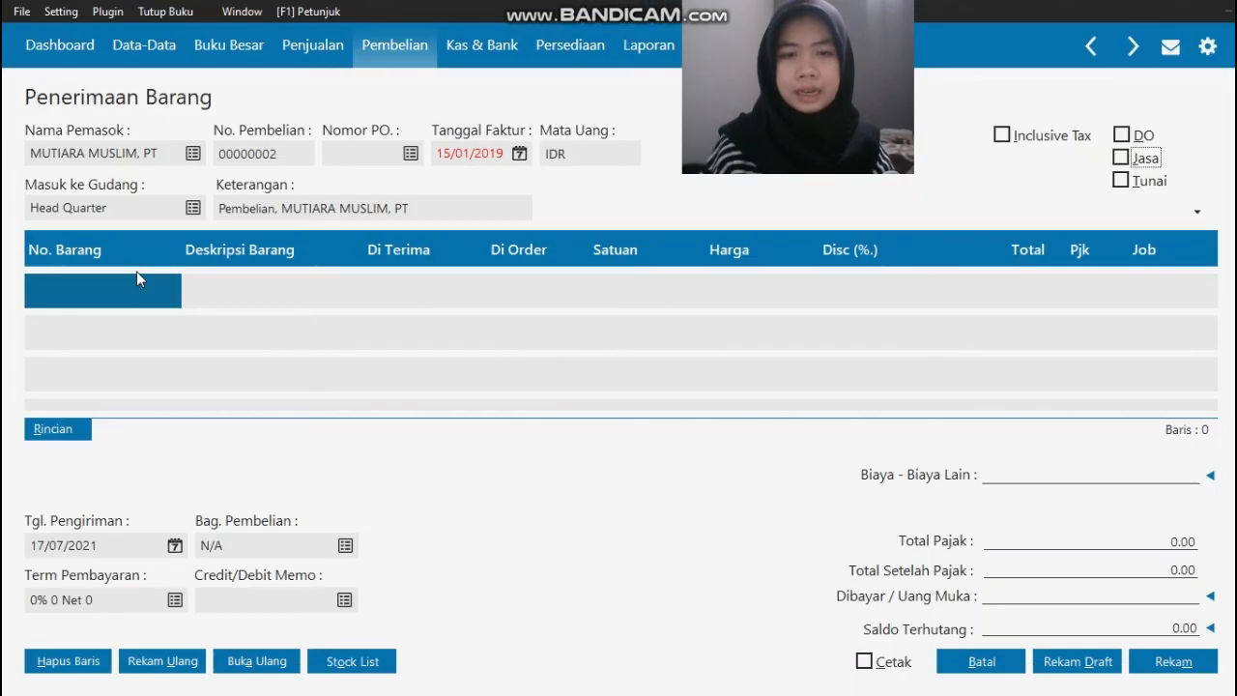
Step: Add item G-001 GAMIS PUTIH XL as the first receipt line with a Di Terima quantity of 10
{"action": "left_click", "coordinate": [107, 286]}
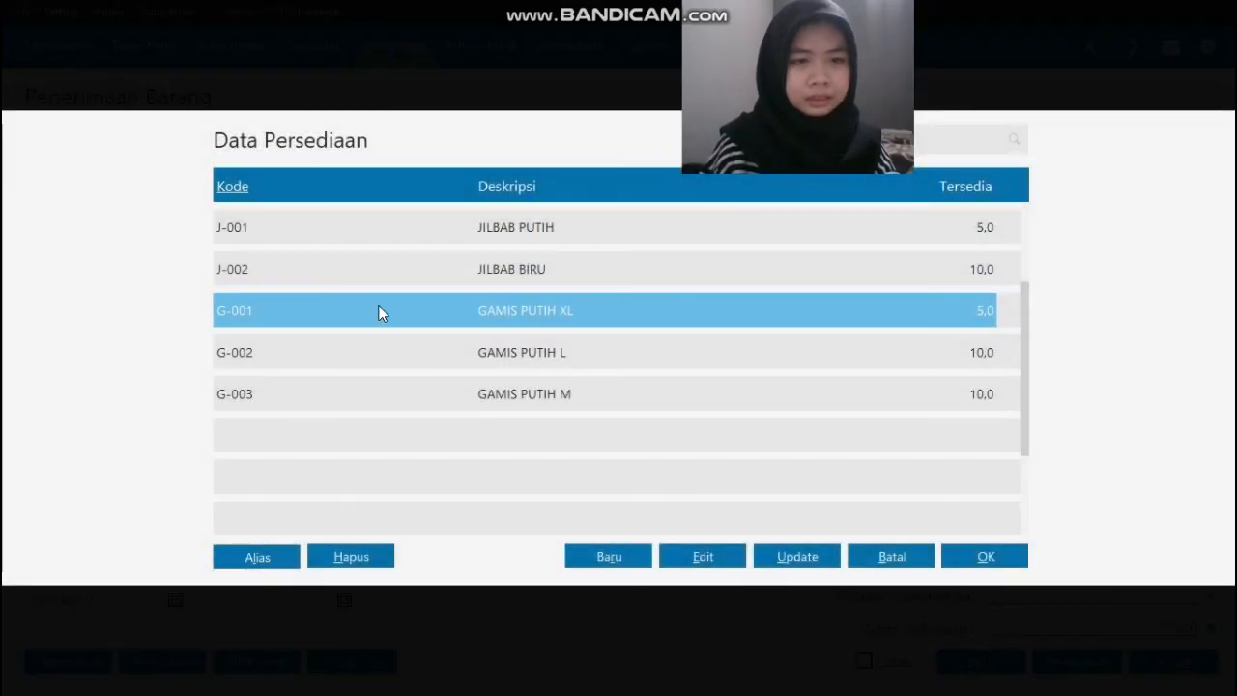
{"action": "left_click", "coordinate": [976, 556]}
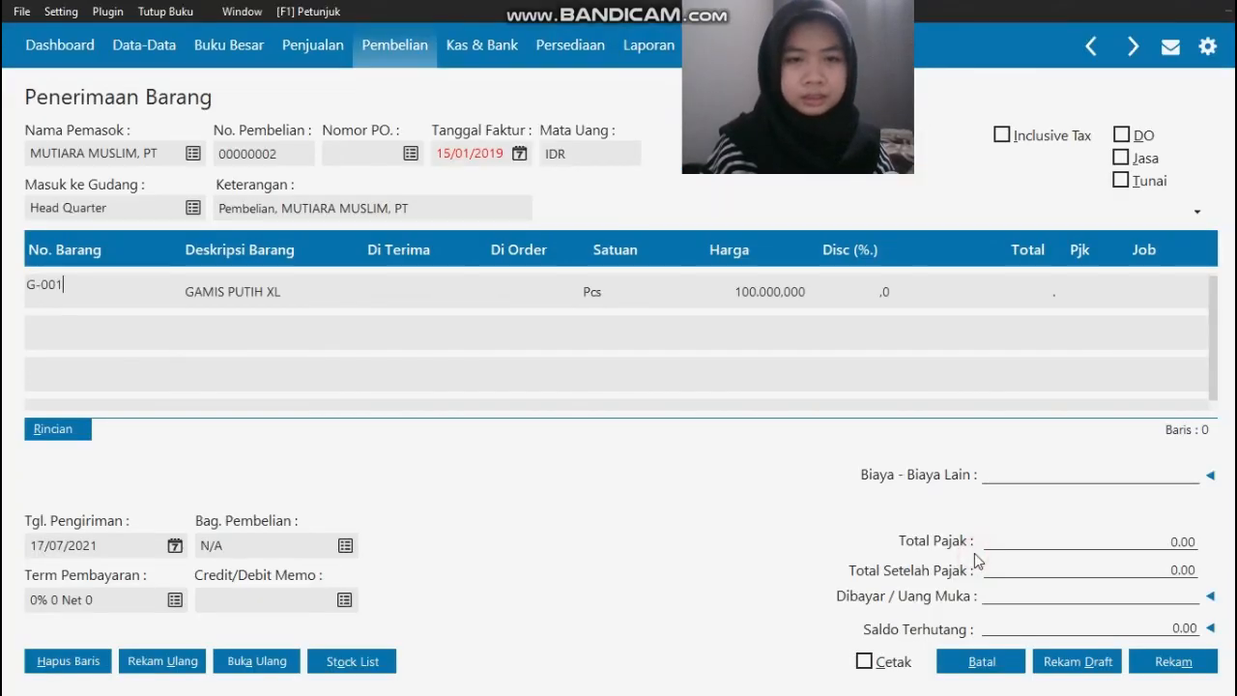
{"action": "type", "text": "10"}
{"action": "key", "text": "Tab"}
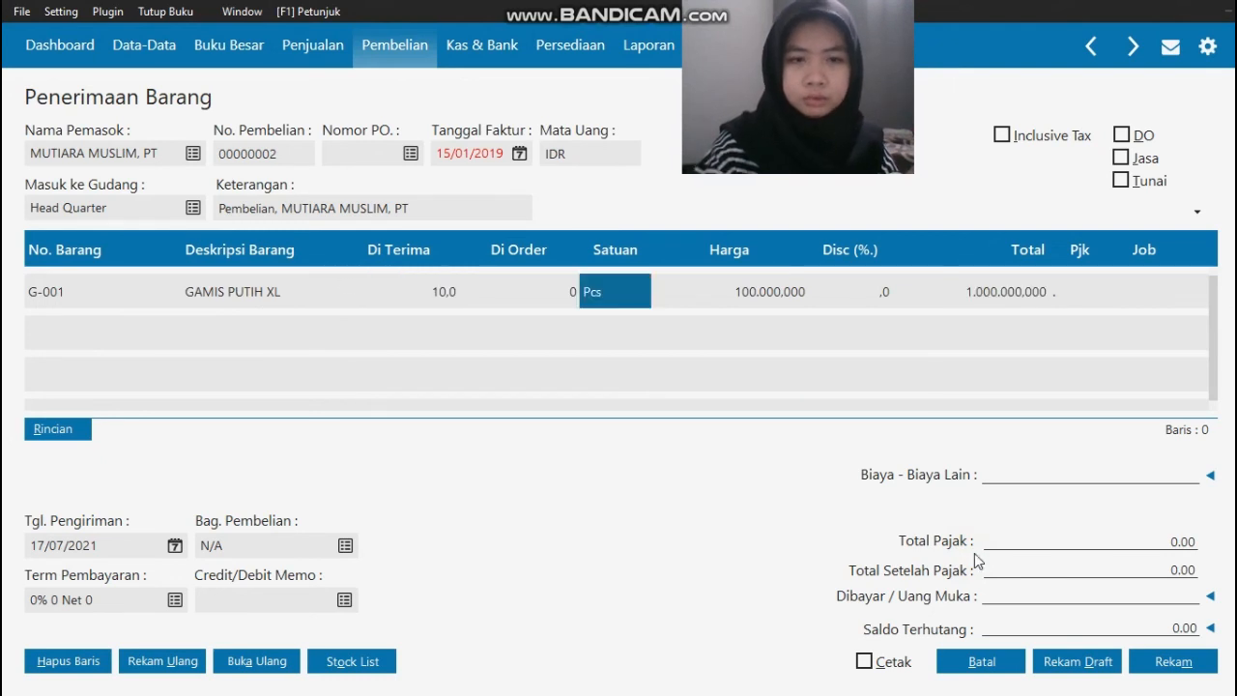
{"action": "key", "text": "Tab"}
{"action": "key", "text": "Tab"}
{"action": "key", "text": "Tab"}
{"action": "key", "text": "Tab"}
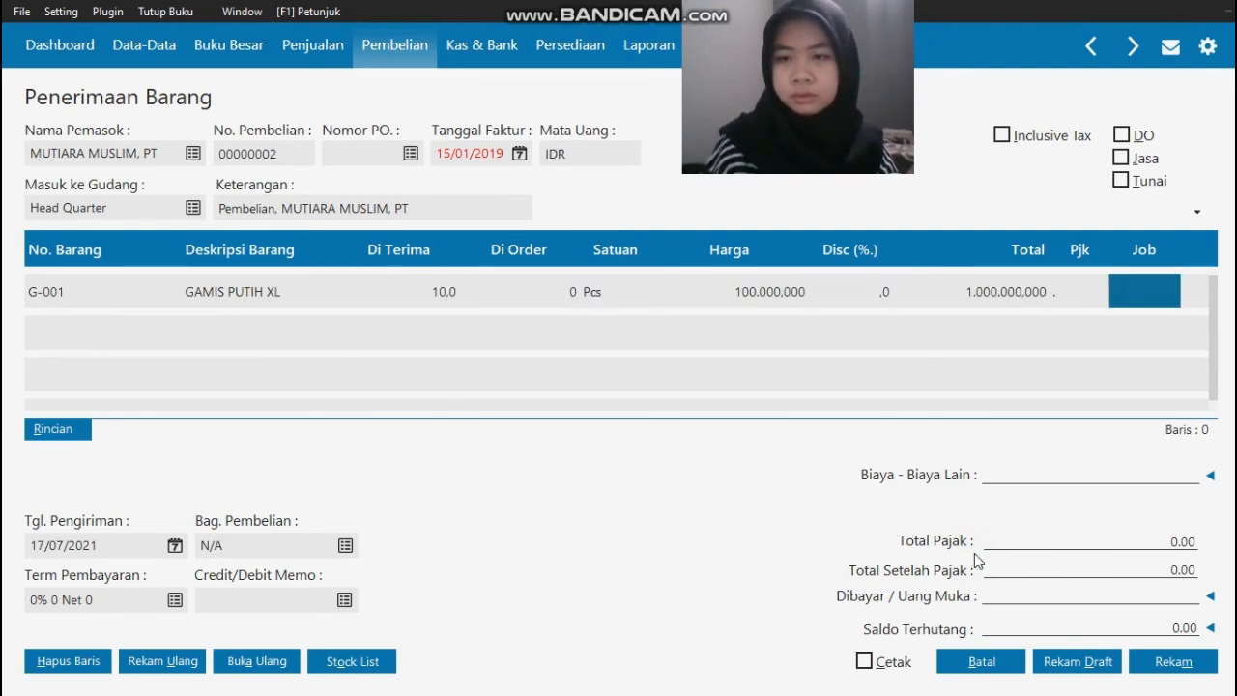
Step: Apply the VAT (Value Added Tax) code to the G-001 line and complete that line
{"action": "double_click", "coordinate": [1064, 290]}
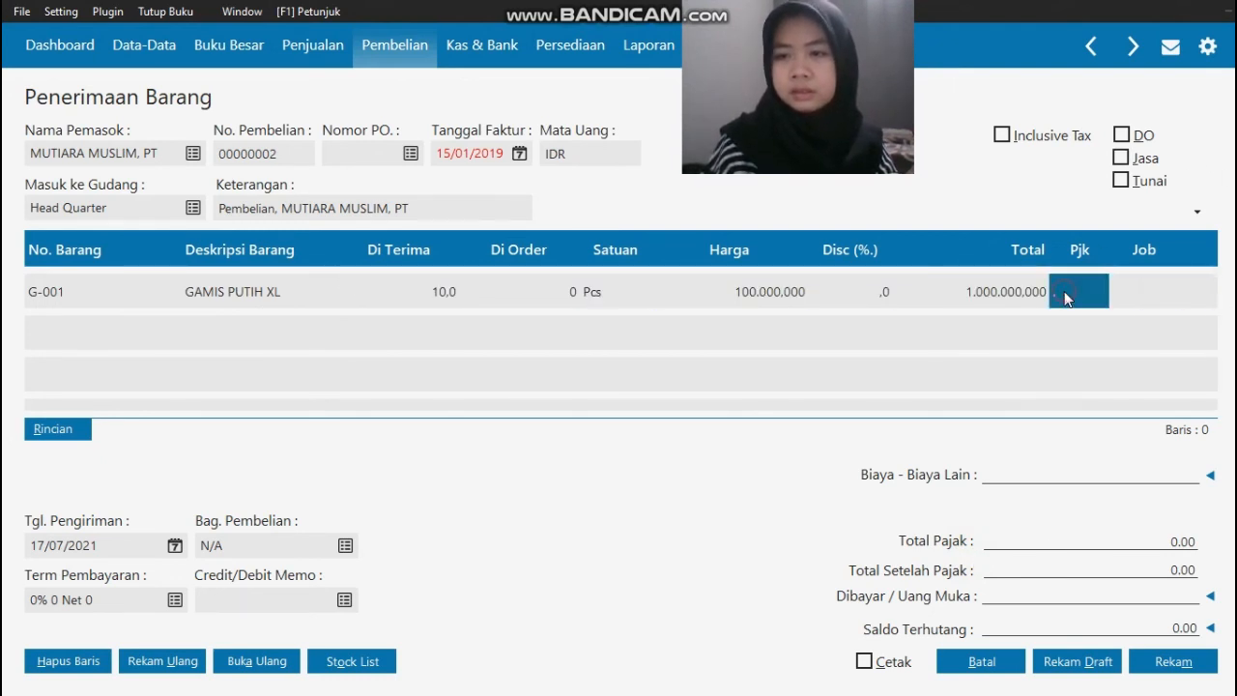
{"action": "left_click", "coordinate": [845, 228]}
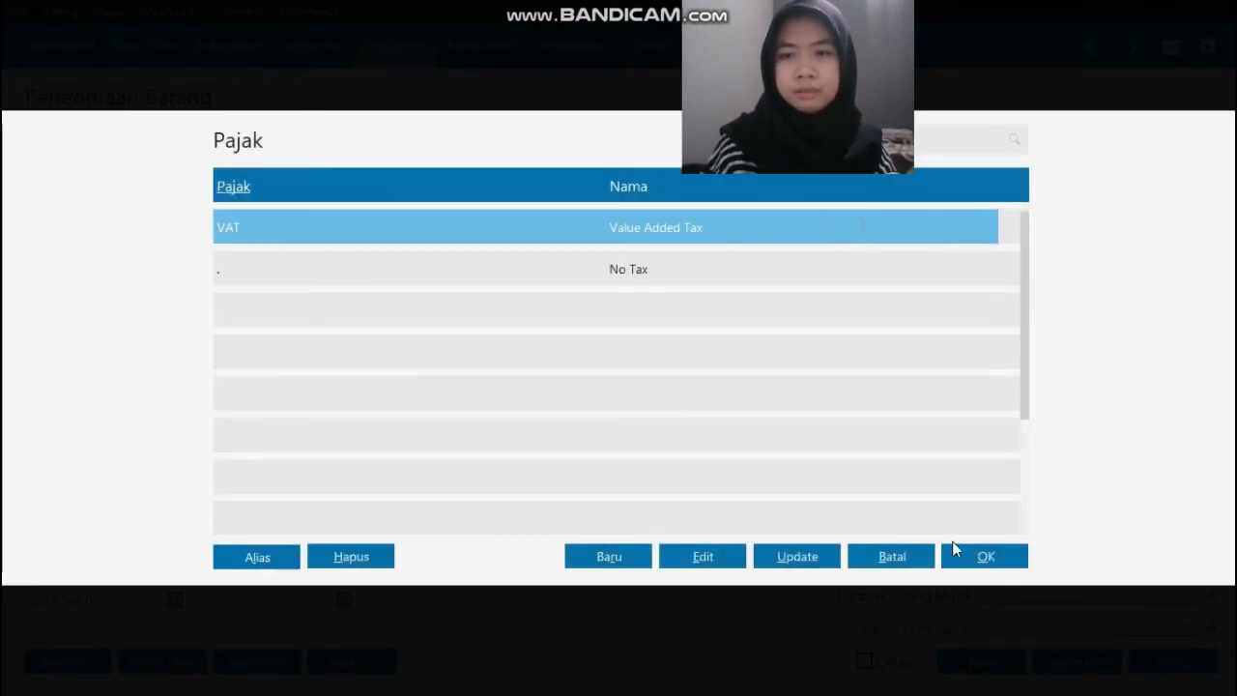
{"action": "left_click", "coordinate": [986, 559]}
{"action": "key", "text": "Tab"}
{"action": "key", "text": "Tab"}
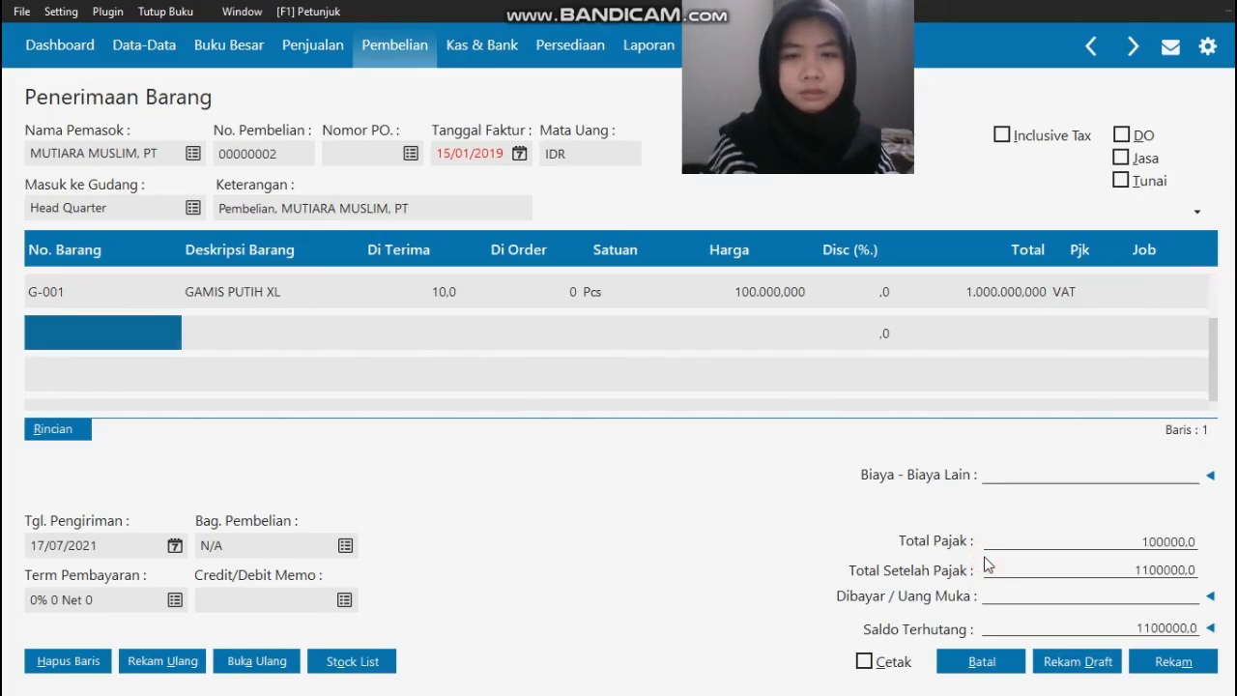
Step: Add item G-002 GAMIS PUTIH L as the second receipt line with a Di Terima quantity of 10
{"action": "double_click", "coordinate": [119, 337]}
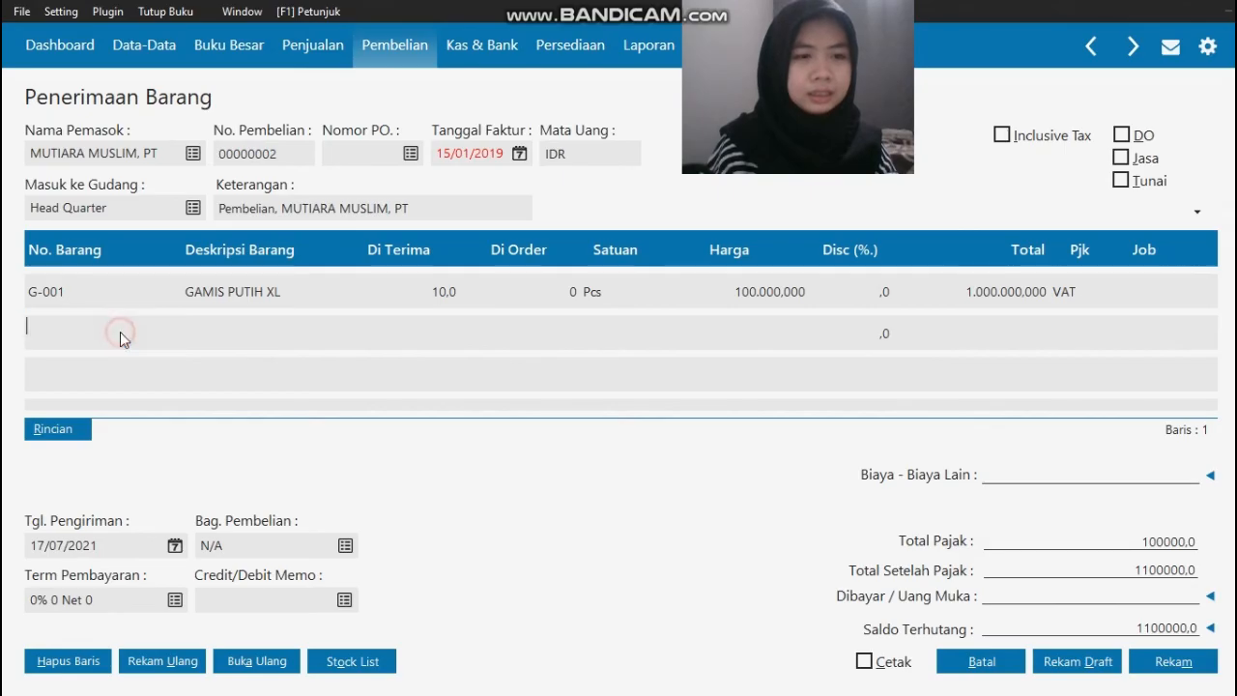
{"action": "left_click", "coordinate": [344, 355]}
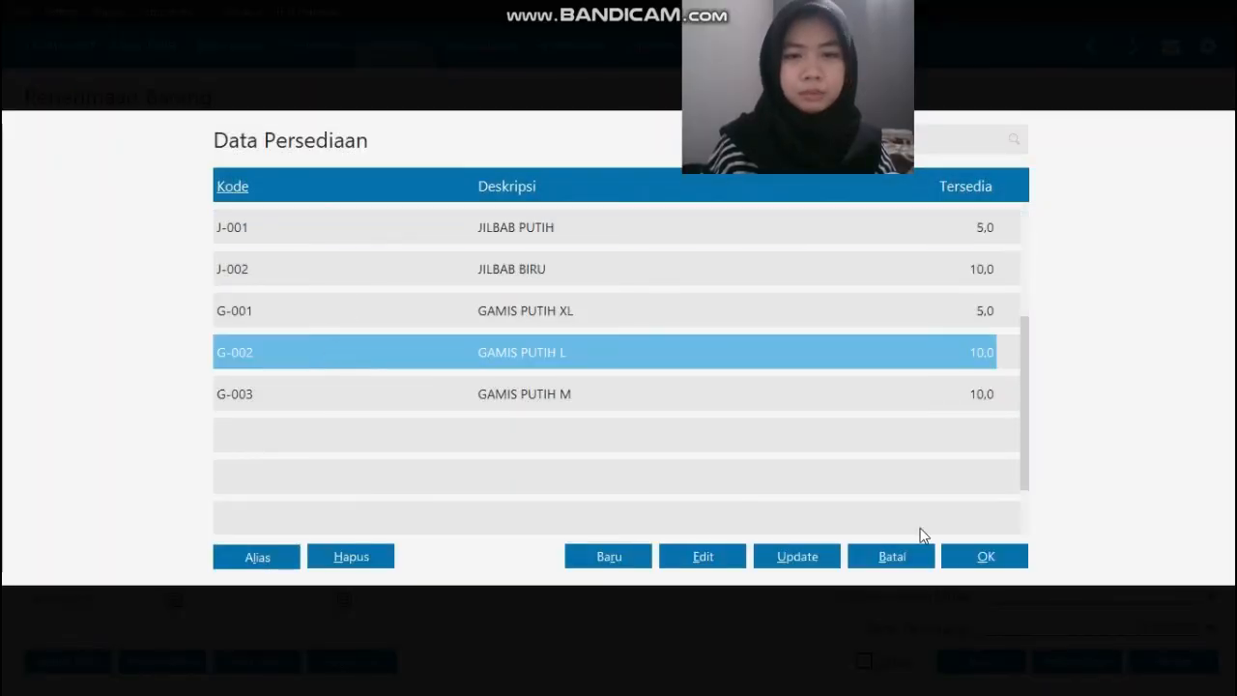
{"action": "left_click", "coordinate": [966, 556]}
{"action": "key", "text": "Return"}
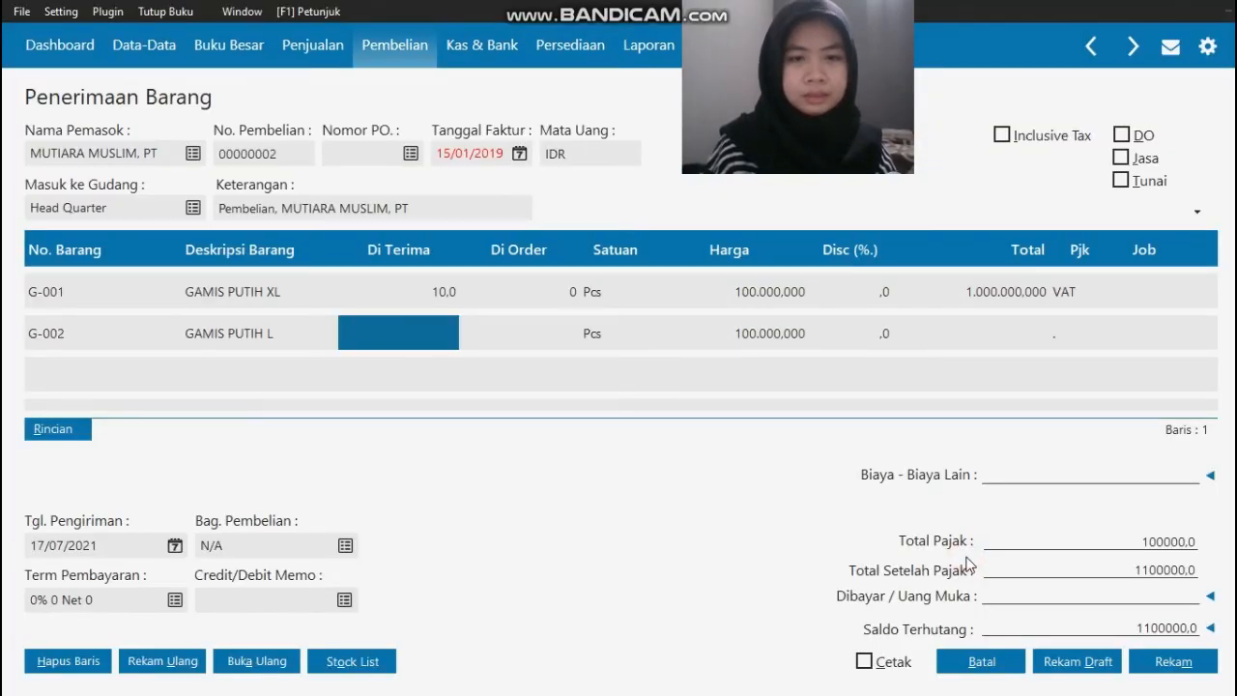
{"action": "type", "text": "10"}
{"action": "key", "text": "Return"}
{"action": "key", "text": "Return"}
{"action": "key", "text": "Return"}
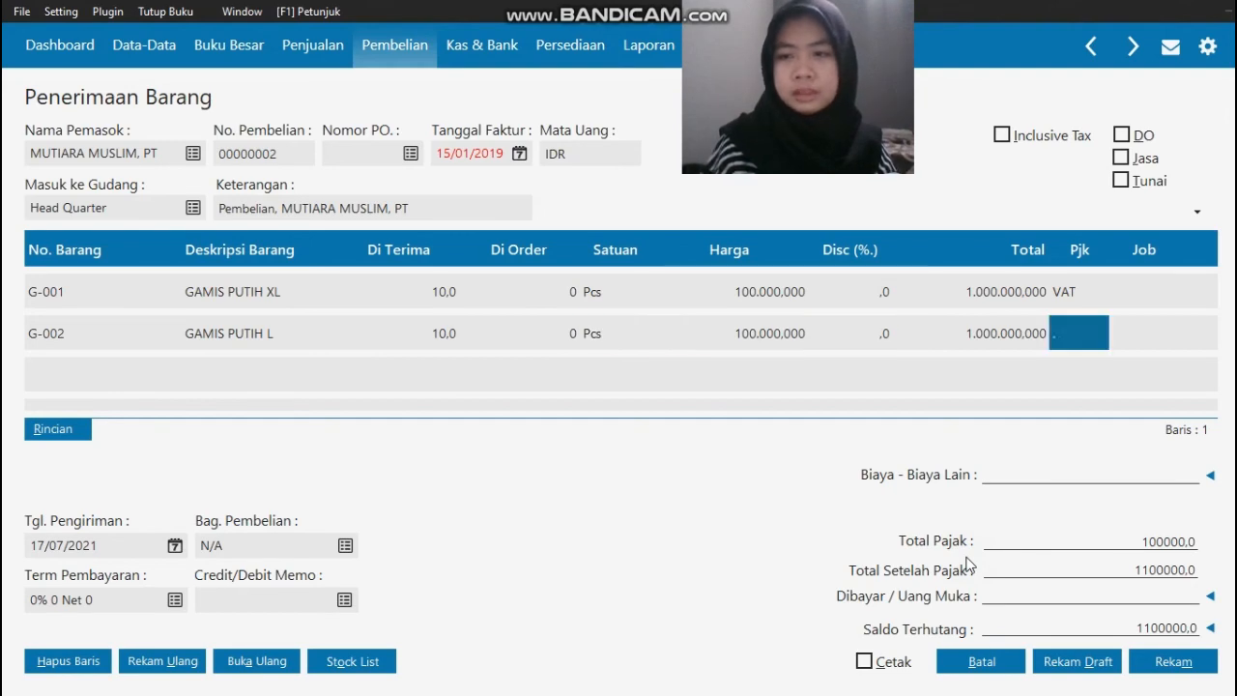
Step: Apply the VAT (Value Added Tax) code to the G-002 line and complete that line
{"action": "left_click", "coordinate": [1084, 334]}
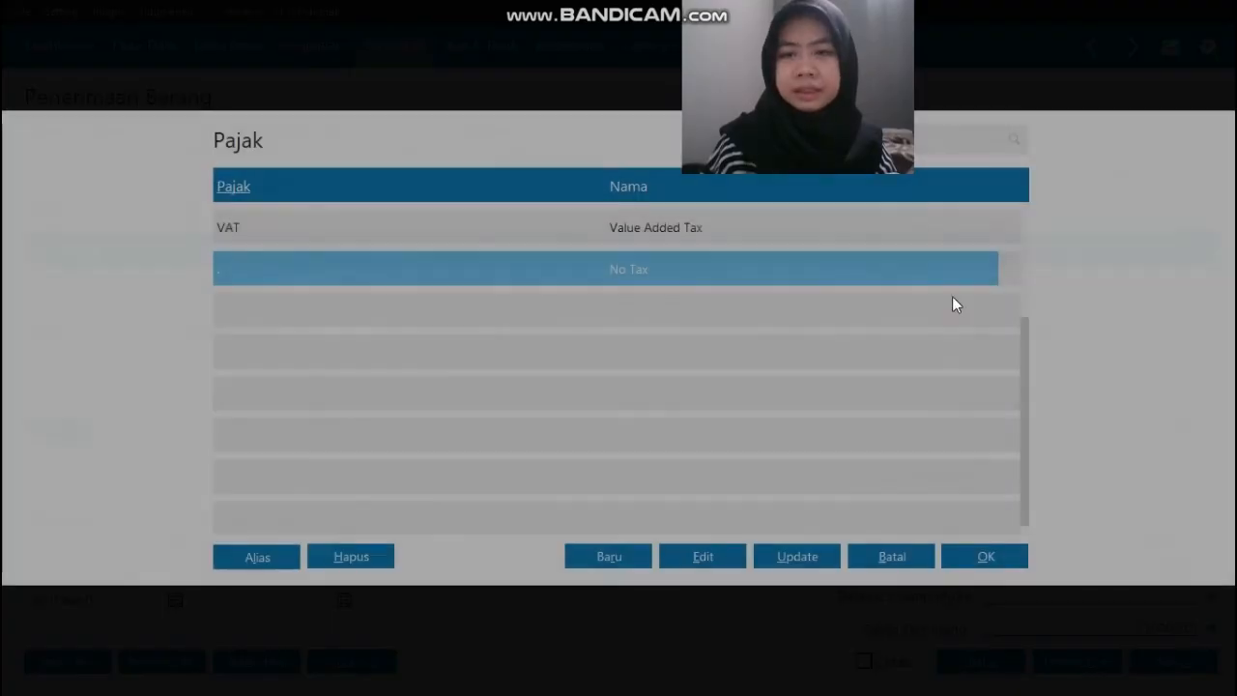
{"action": "left_click", "coordinate": [824, 240]}
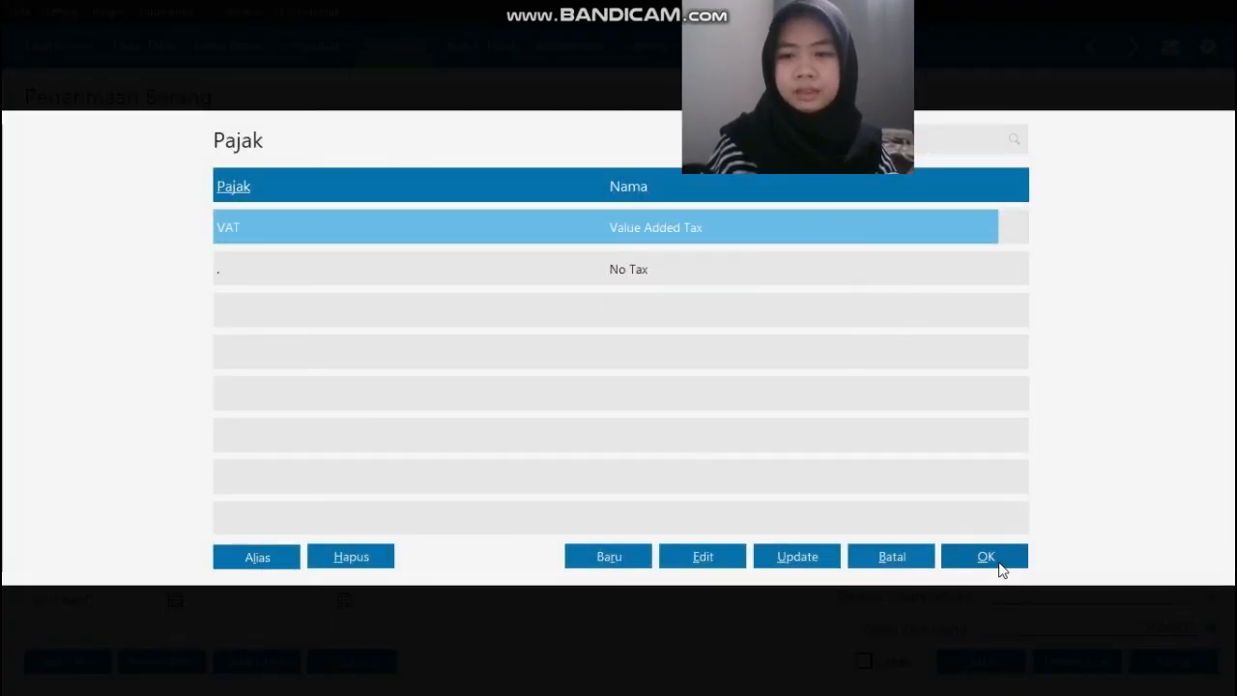
{"action": "left_click", "coordinate": [997, 563]}
{"action": "key", "text": "Return"}
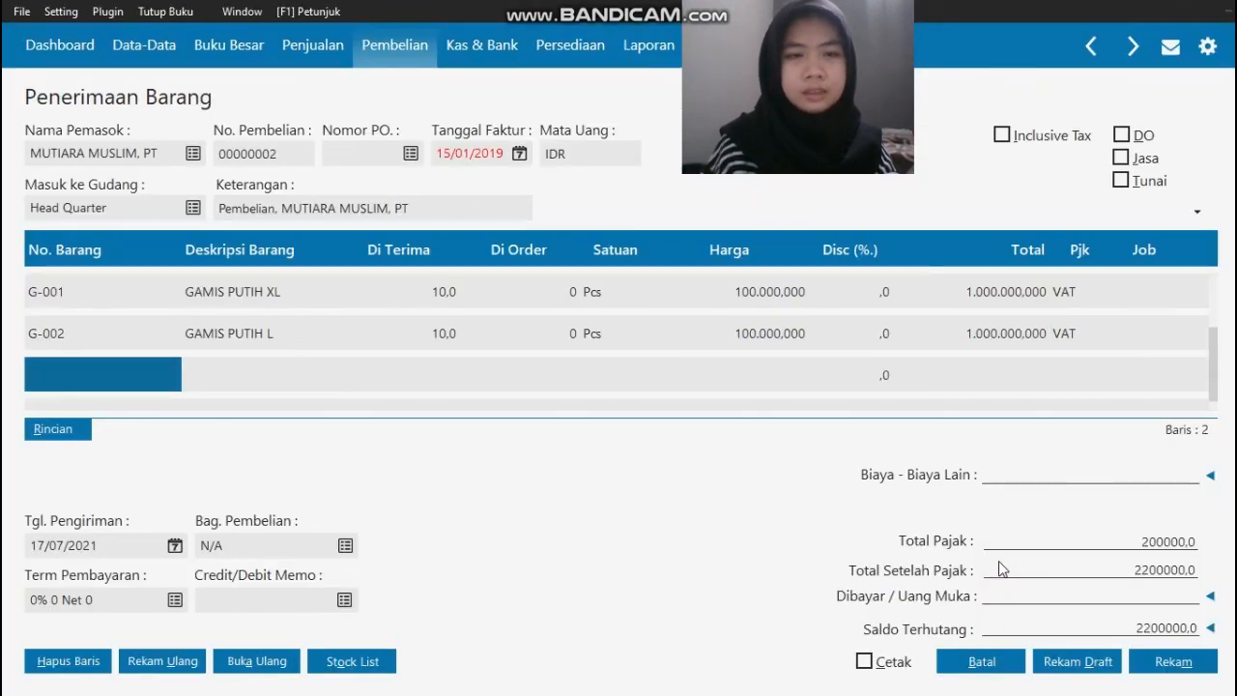
Step: Add item G-003 GAMIS PUTIH M as the third receipt line with a Di Terima quantity of 10
{"action": "left_click", "coordinate": [40, 369]}
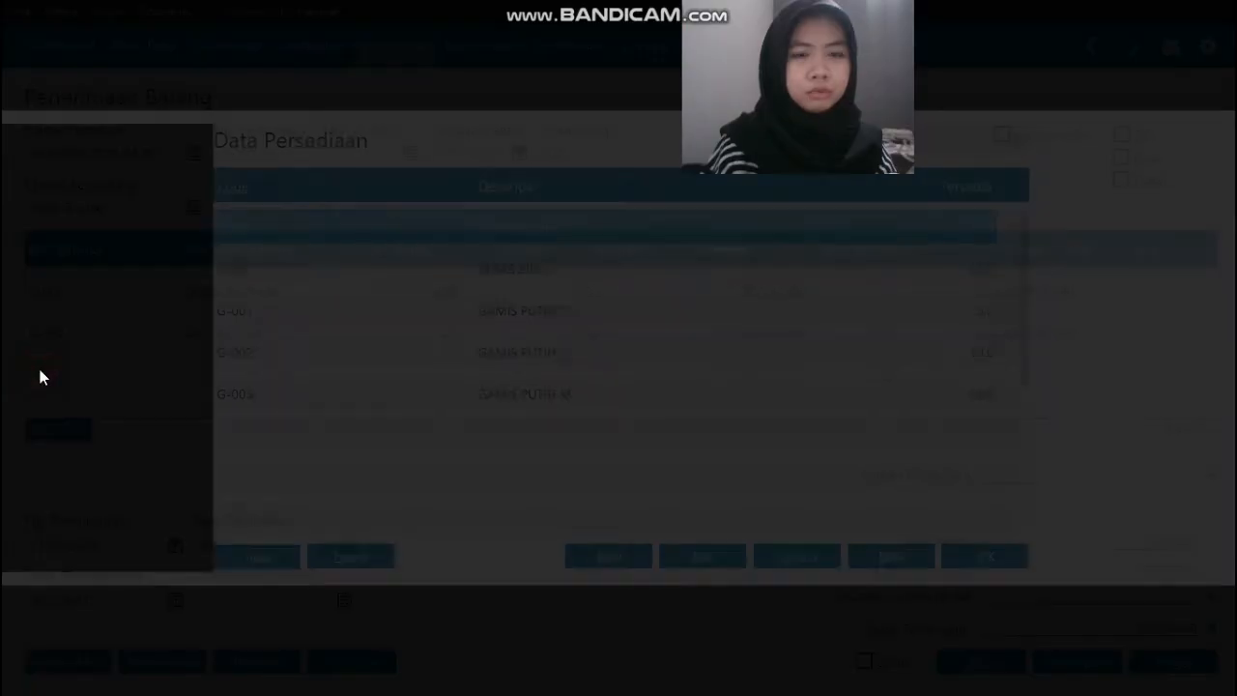
{"action": "left_click", "coordinate": [420, 394]}
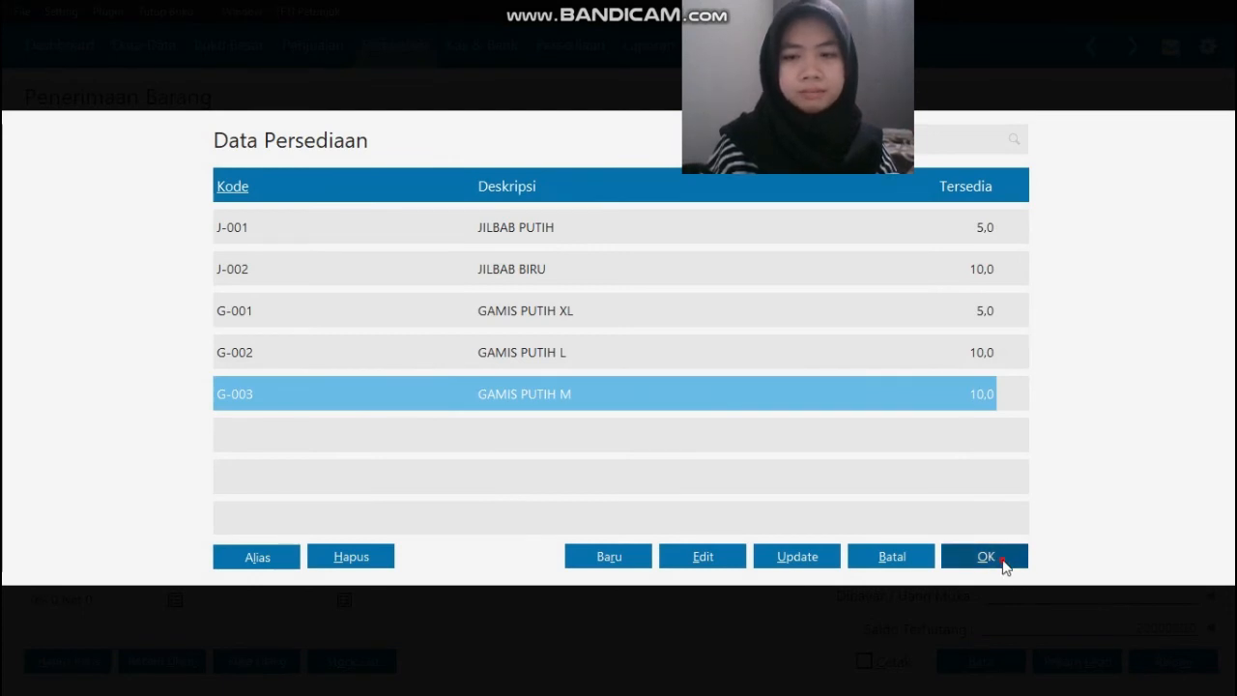
{"action": "left_click", "coordinate": [1004, 568]}
{"action": "type", "text": "10"}
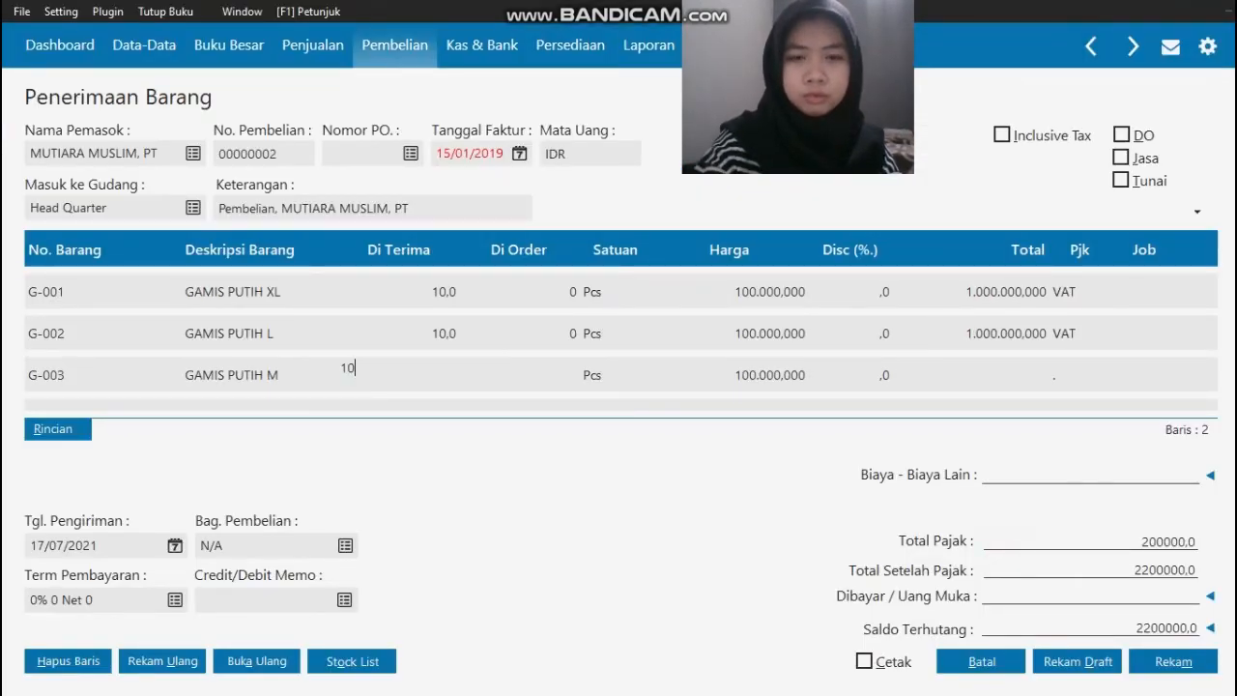
{"action": "key", "text": "Return"}
{"action": "key", "text": "Return"}
{"action": "key", "text": "Return"}
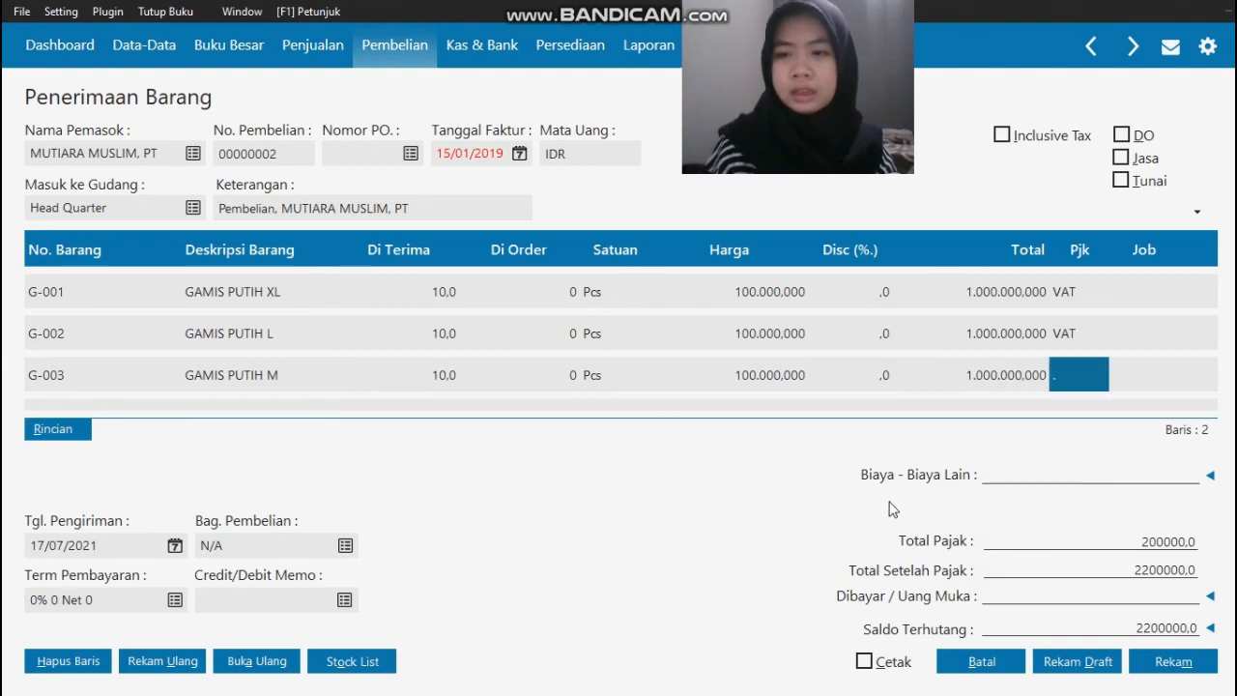
Step: Apply the VAT (Value Added Tax) code to the G-003 line
{"action": "left_click", "coordinate": [1086, 393]}
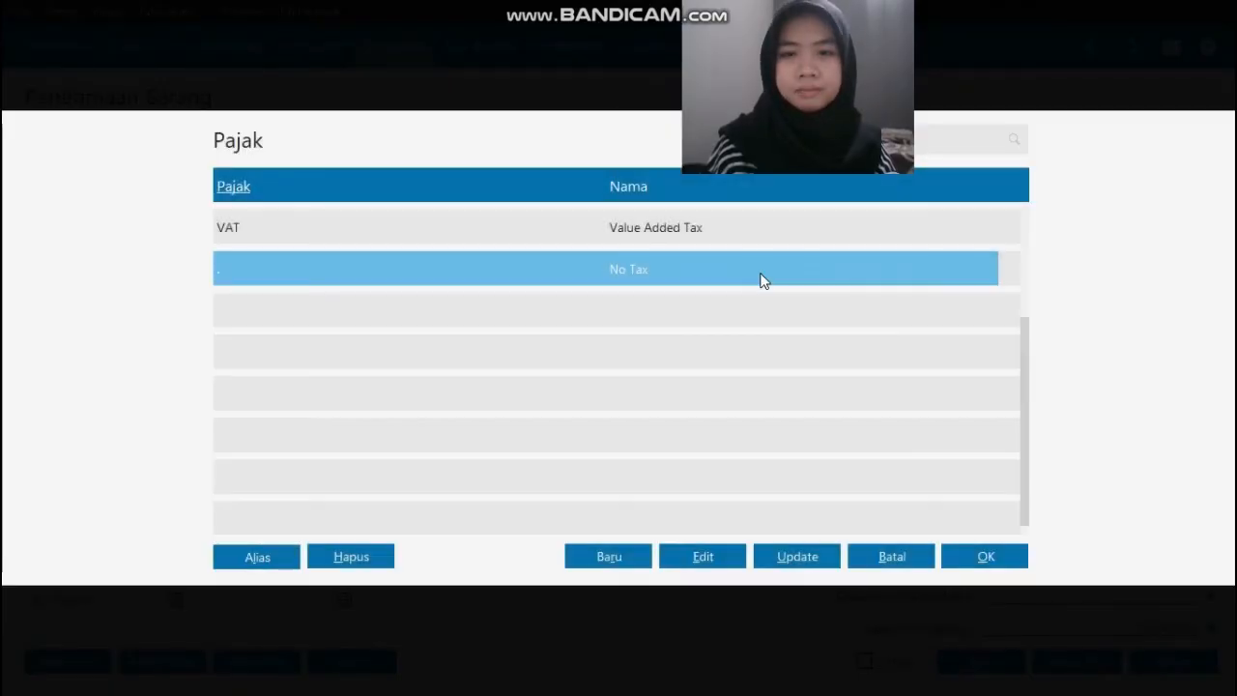
{"action": "left_click", "coordinate": [752, 222]}
{"action": "left_click", "coordinate": [985, 556]}
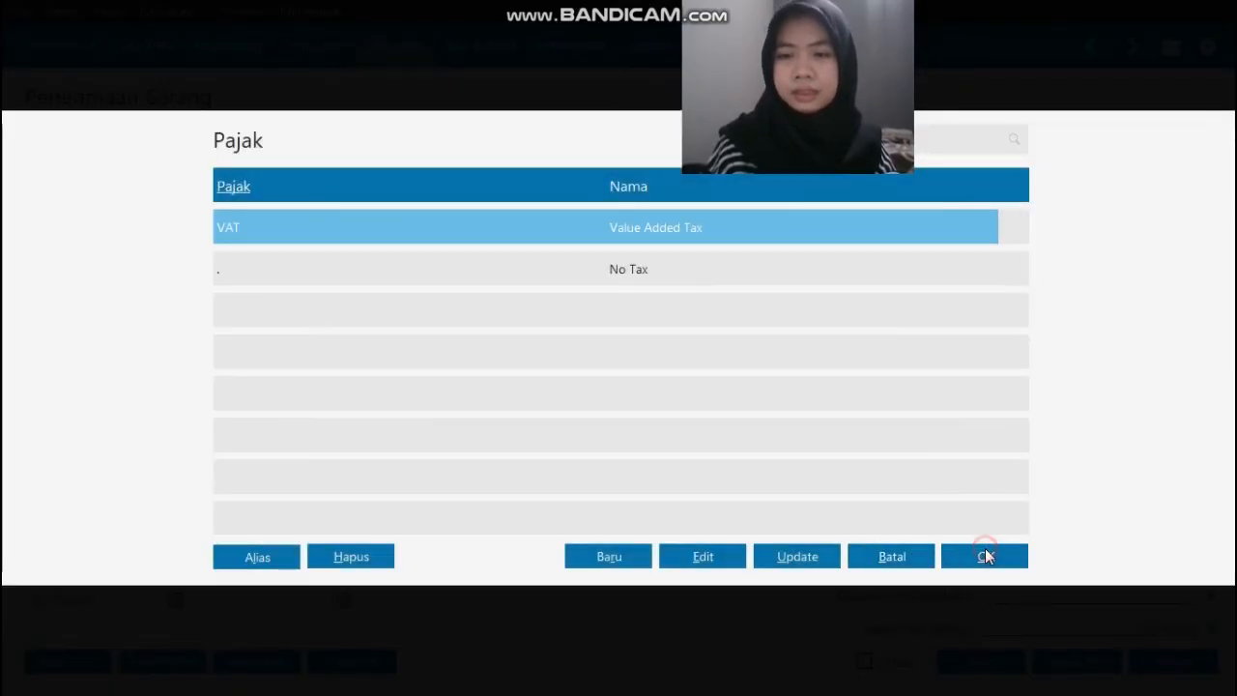
Step: Recheck the invoice in the source PDF and set the receipt's Tgl. Pengiriman to 15/01/2019
{"action": "key", "text": "alt+Tab"}
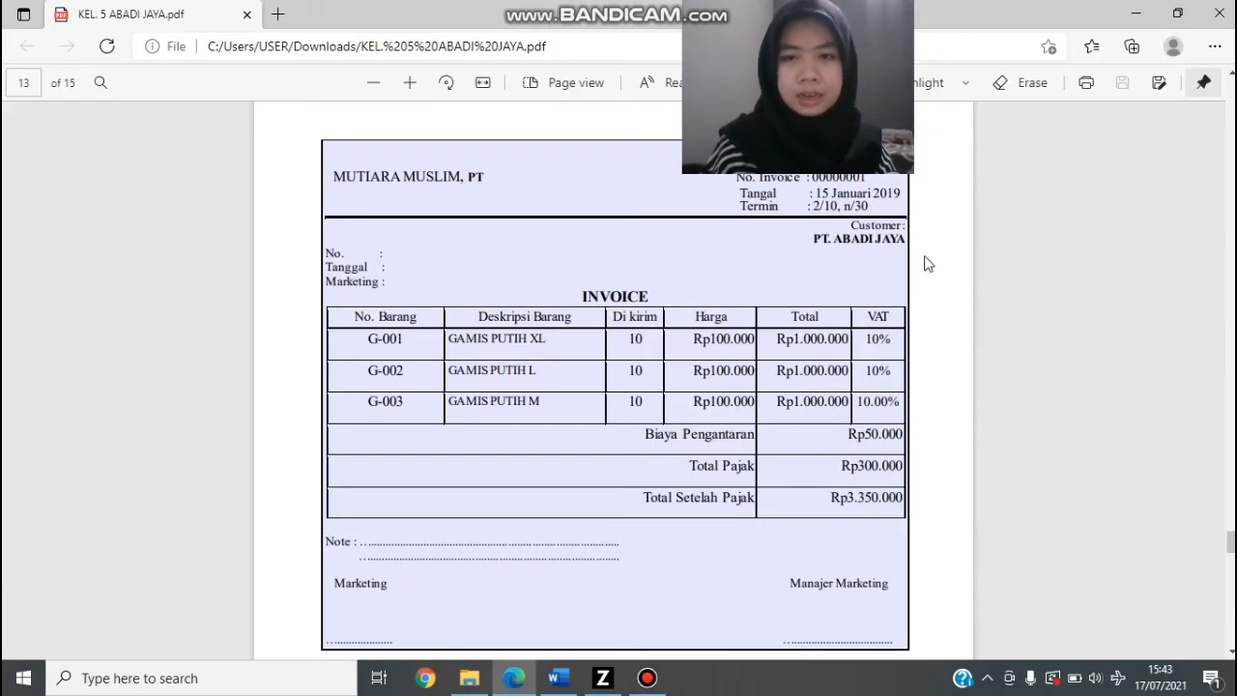
{"action": "key", "text": "alt+Tab"}
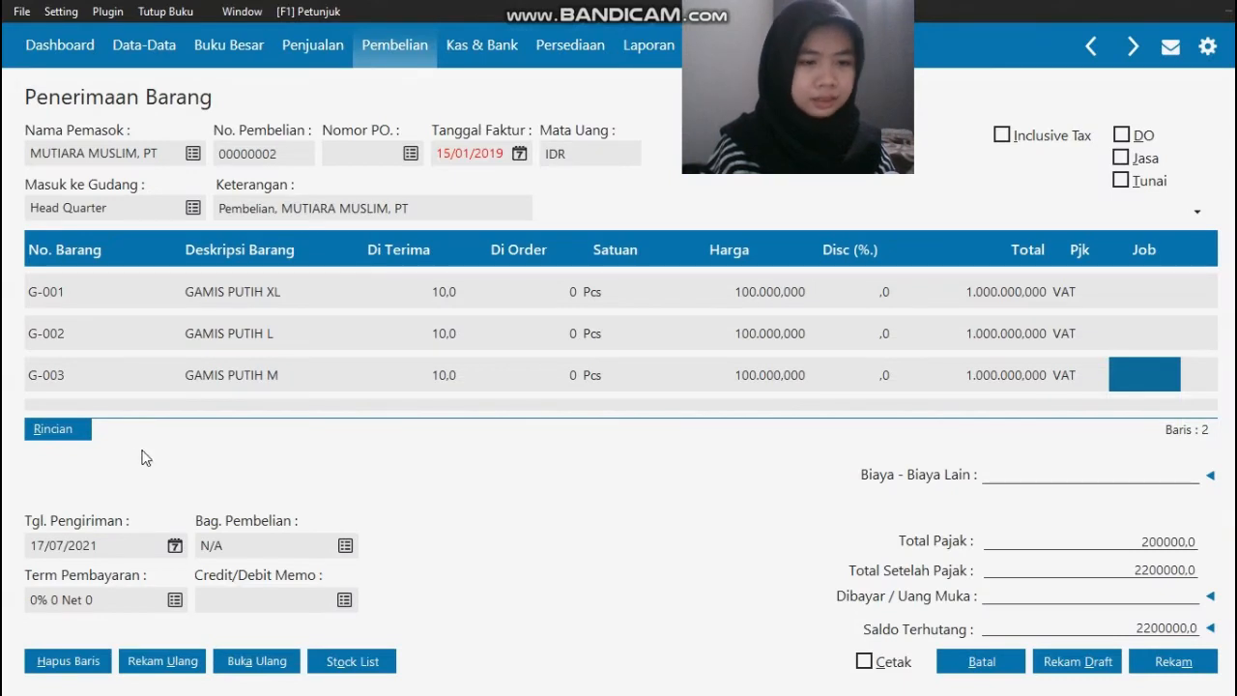
{"action": "left_click", "coordinate": [118, 547]}
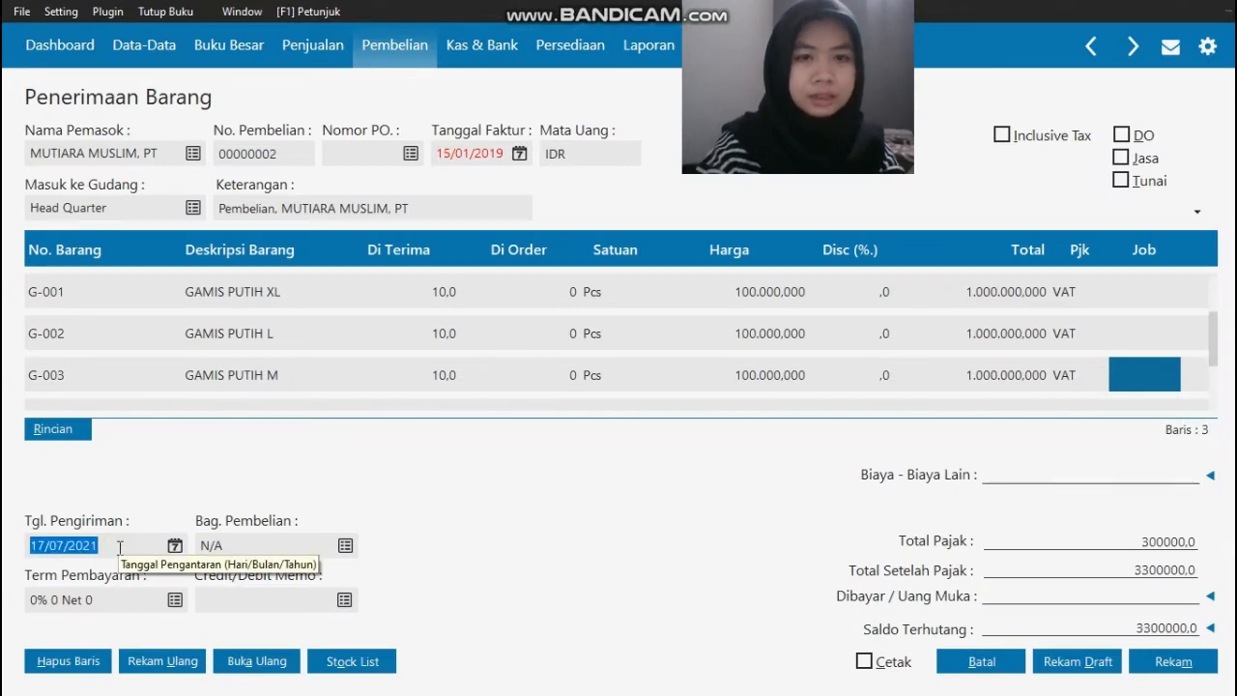
{"action": "key", "text": "BackSpace"}
{"action": "type", "text": "15/01/2019"}
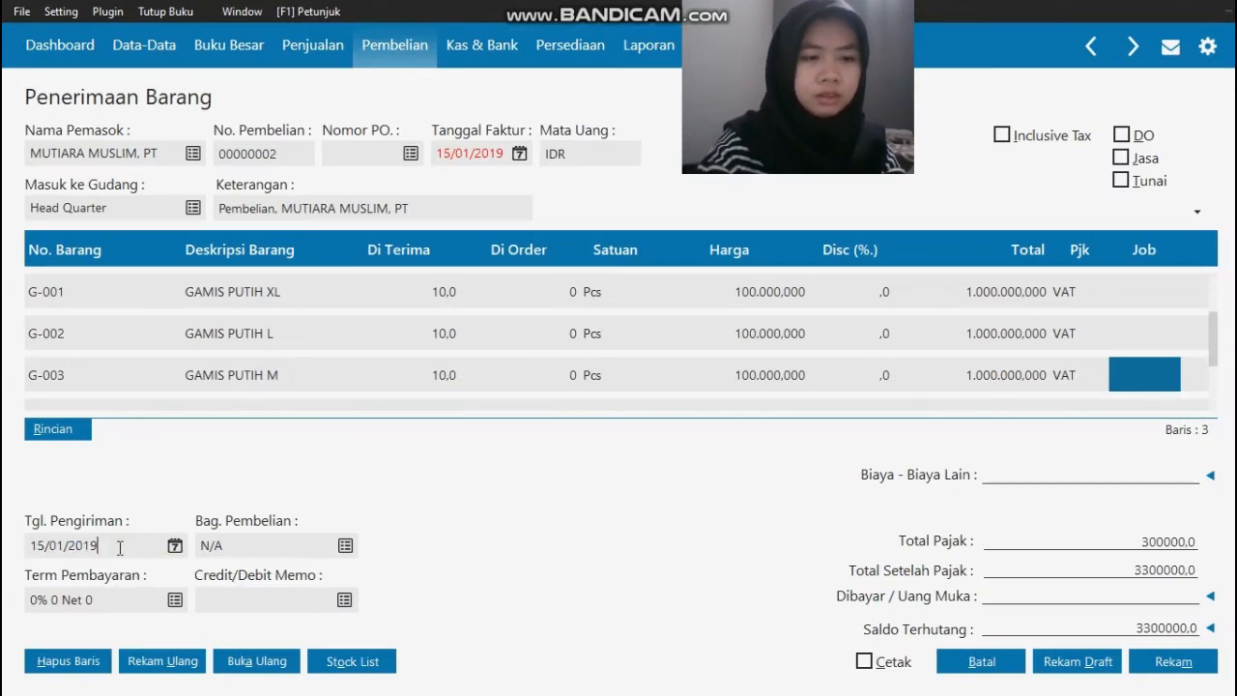
Step: Set the receipt's Term Pembayaran to Hari Discount 10, Hari Jatuh Tempo 30 and Discount Awal 2%
{"action": "left_click", "coordinate": [175, 600]}
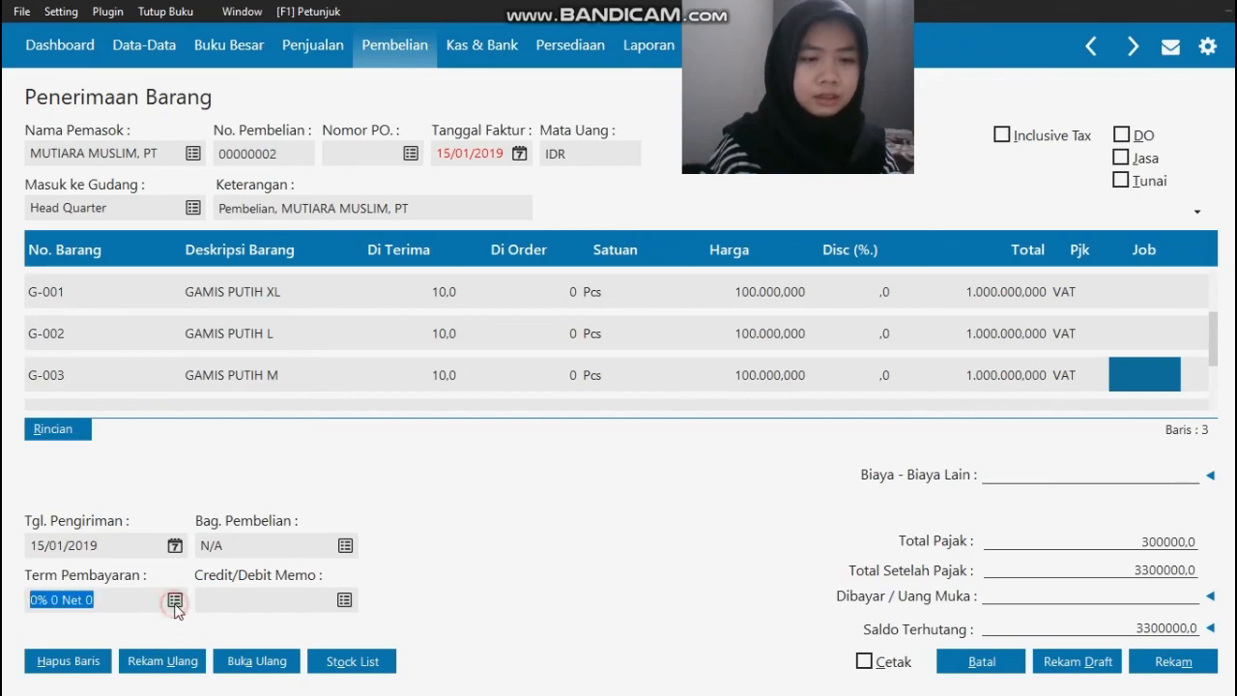
{"action": "type", "text": "10"}
{"action": "key", "text": "Tab"}
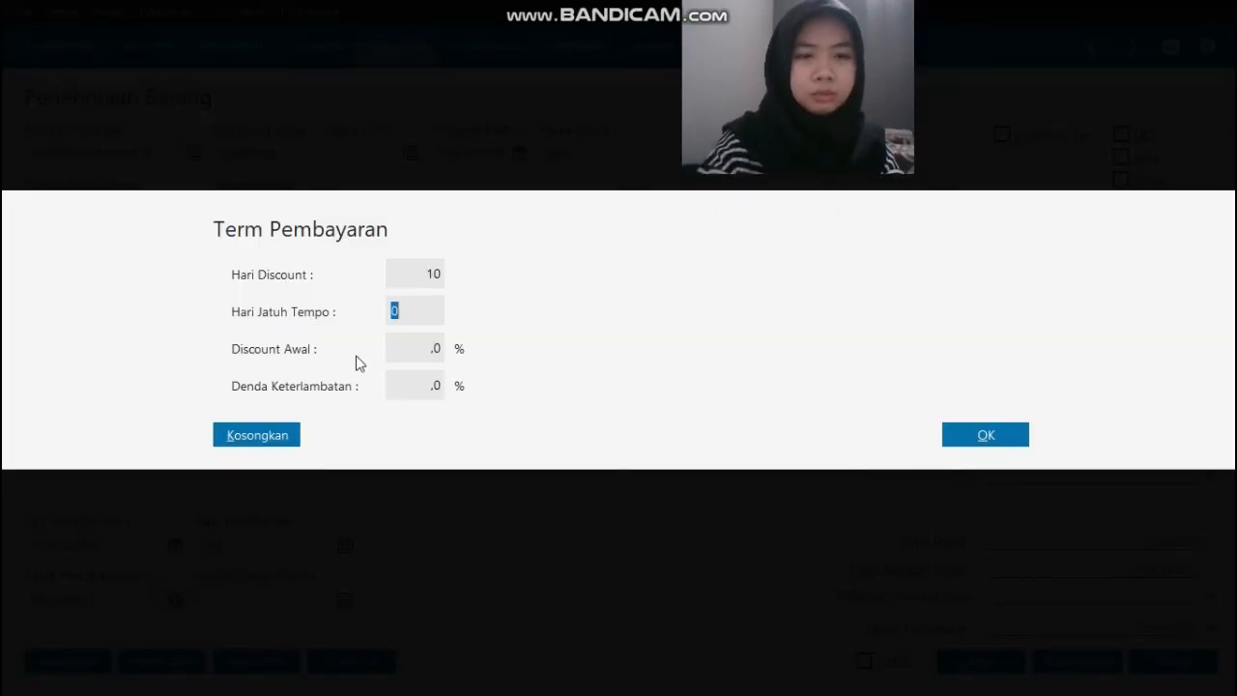
{"action": "type", "text": "30"}
{"action": "key", "text": "Tab"}
{"action": "type", "text": "2"}
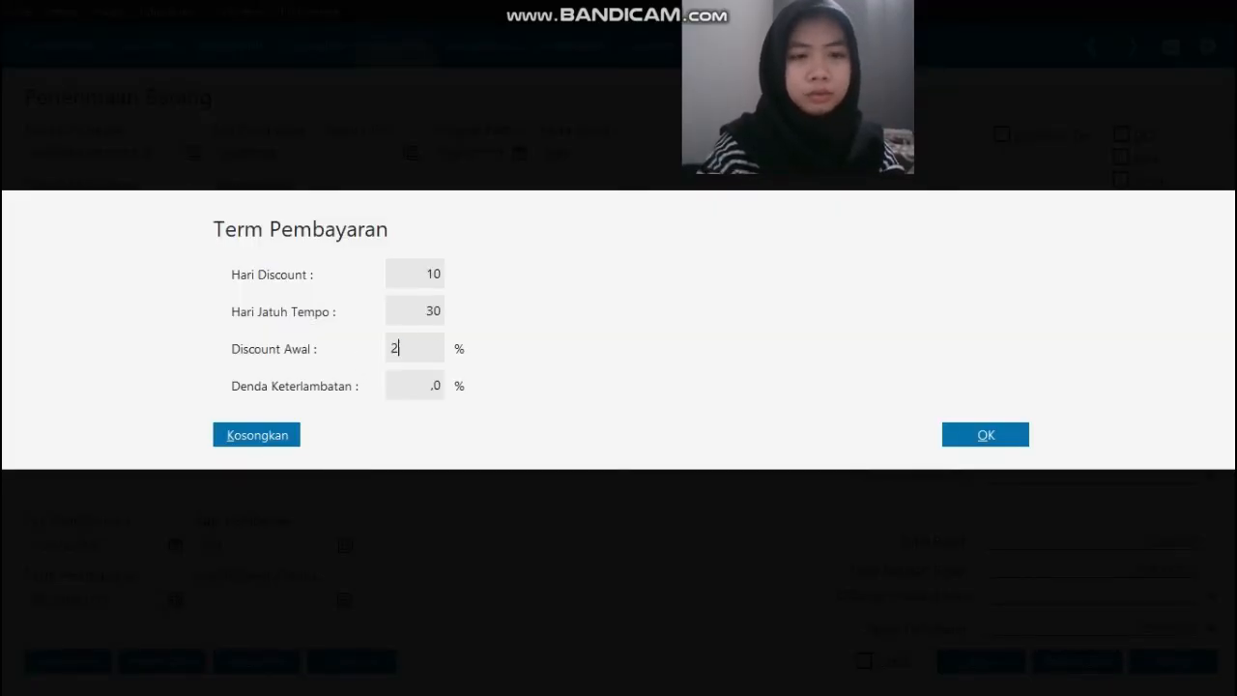
{"action": "key", "text": "Tab"}
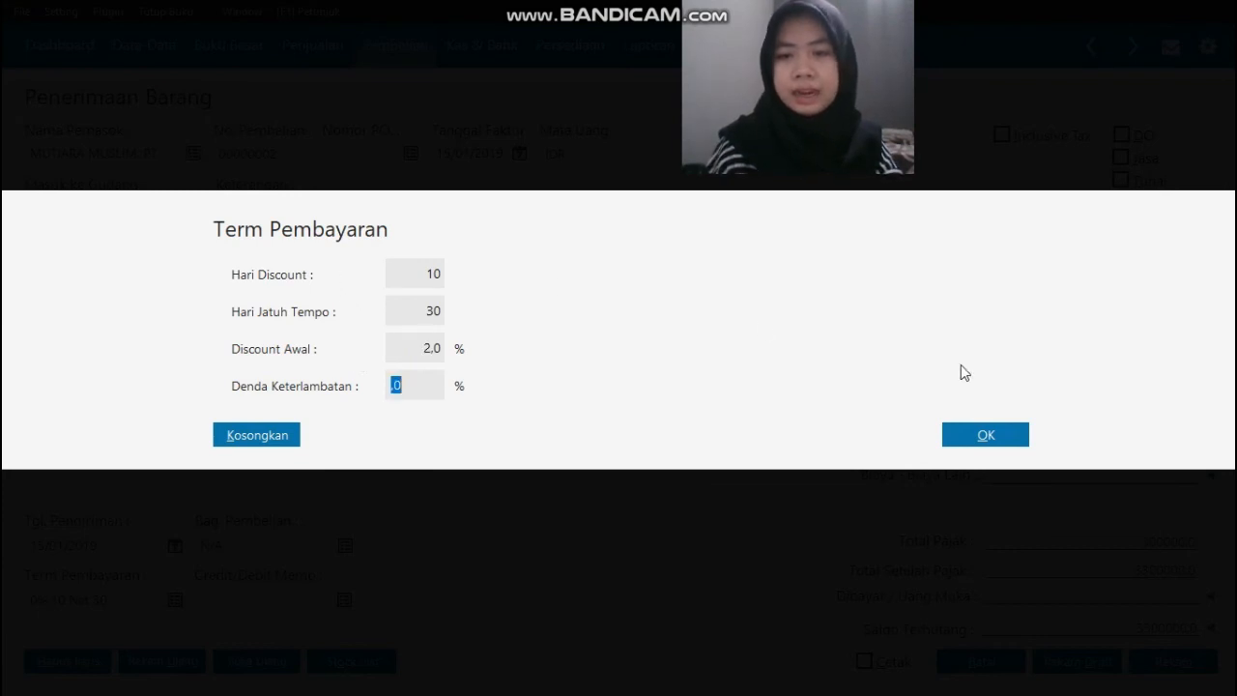
{"action": "left_click", "coordinate": [1017, 438]}
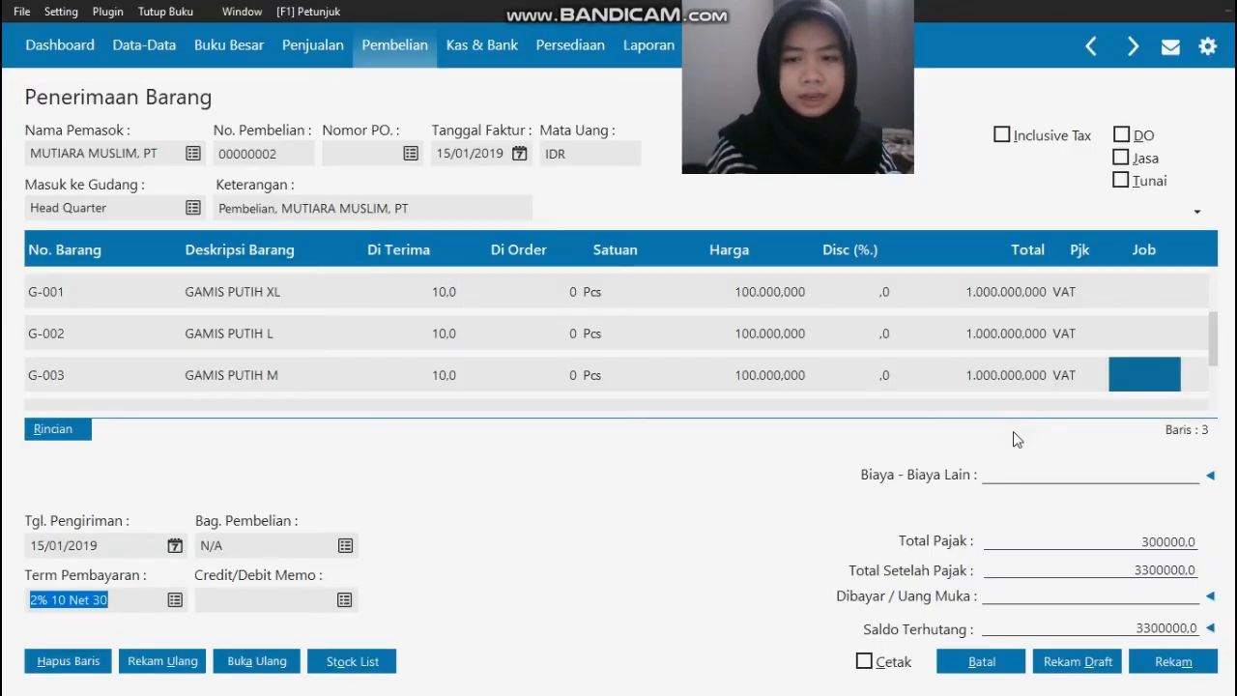
Step: Check the delivery charge on the PDF invoice and enter 50.000 as the receipt's Biaya - Biaya Lain
{"action": "key", "text": "alt+Tab"}
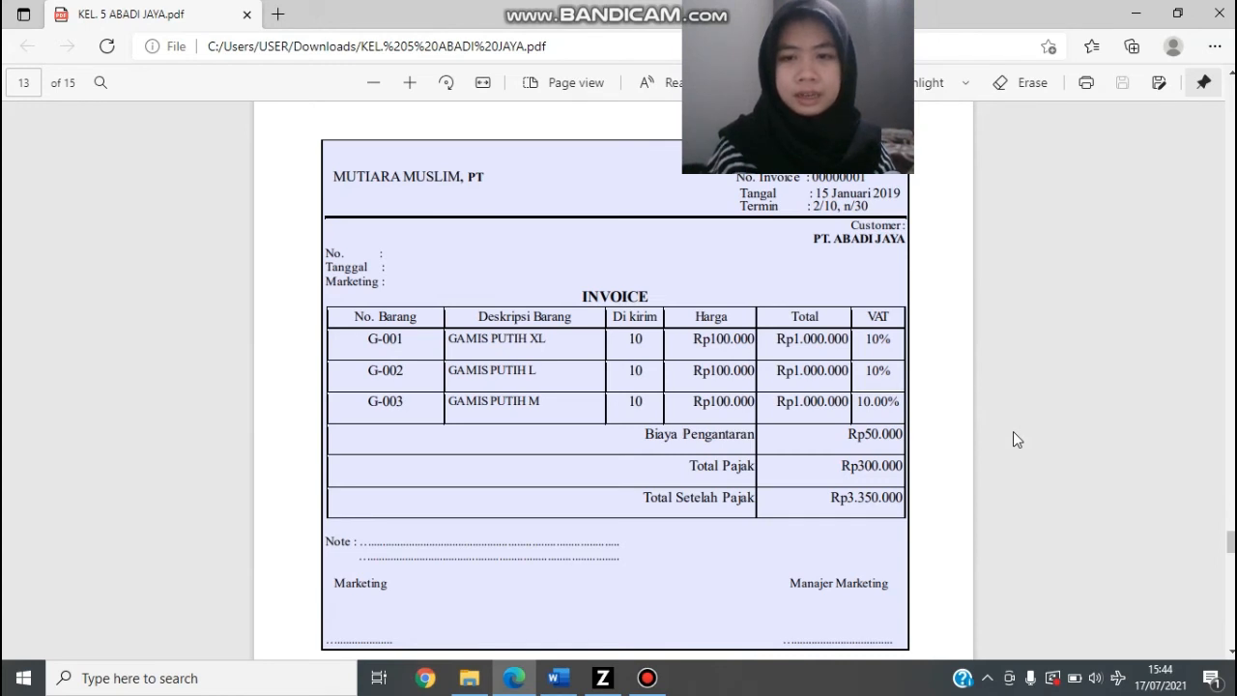
{"action": "key", "text": "alt+Tab"}
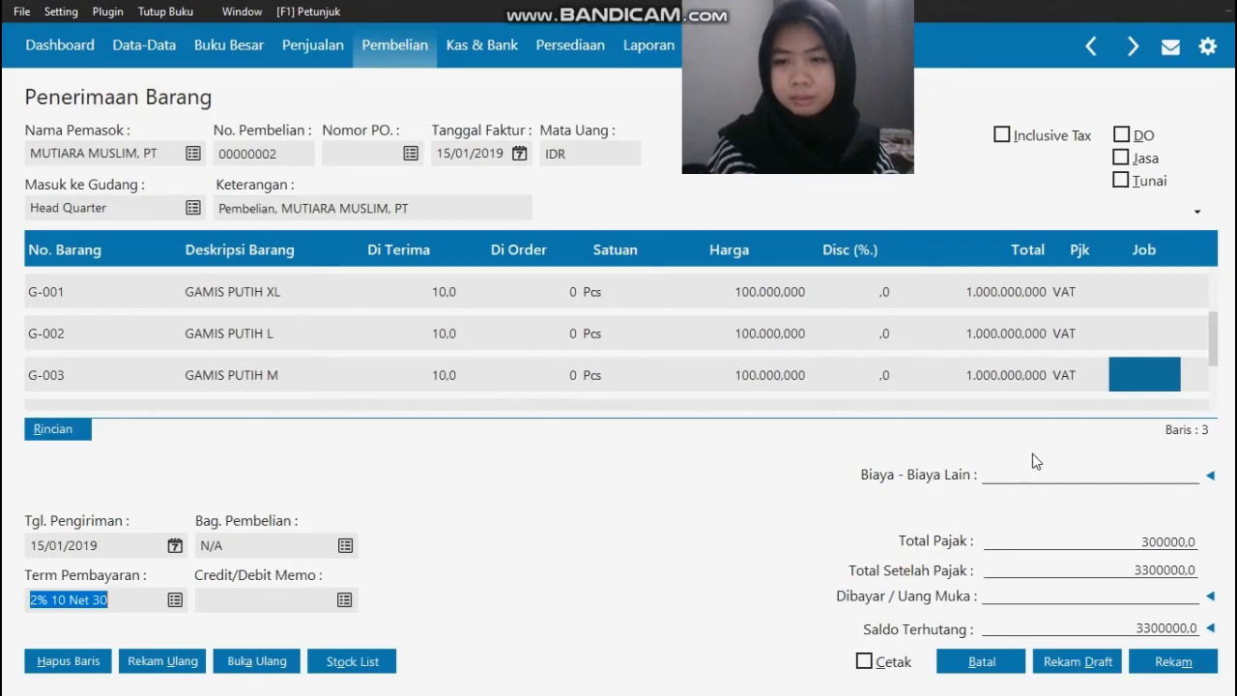
{"action": "left_click", "coordinate": [1044, 473]}
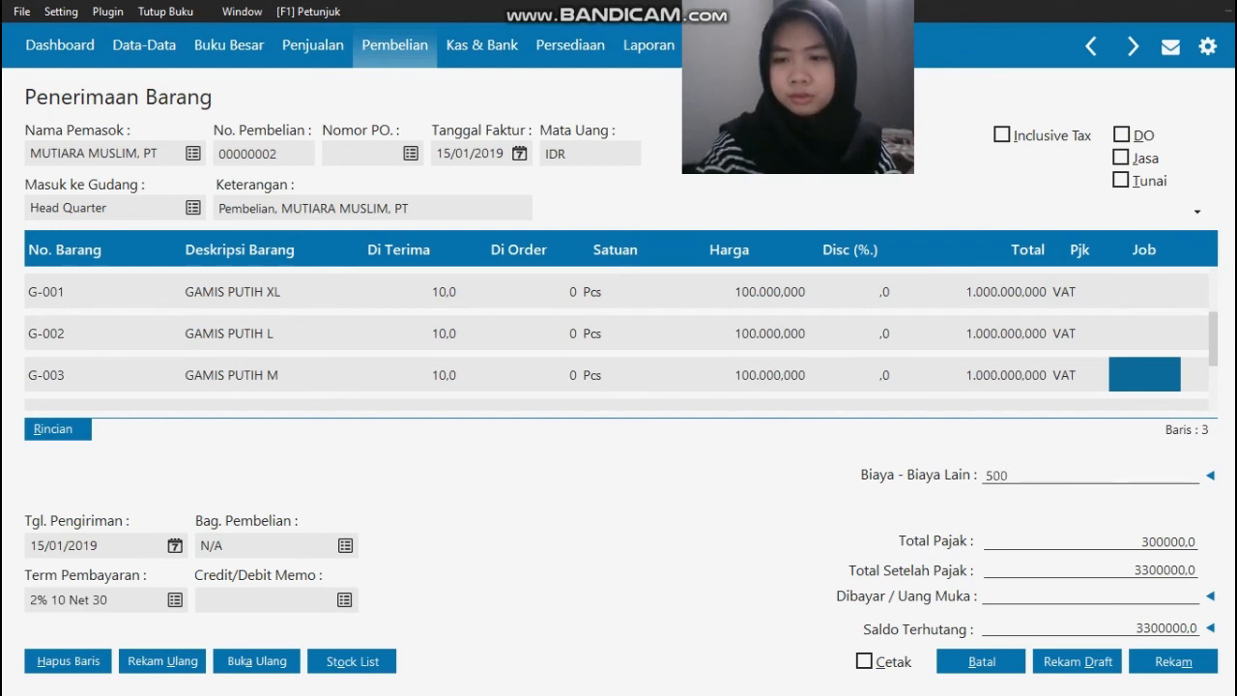
{"action": "key", "text": "Tab"}
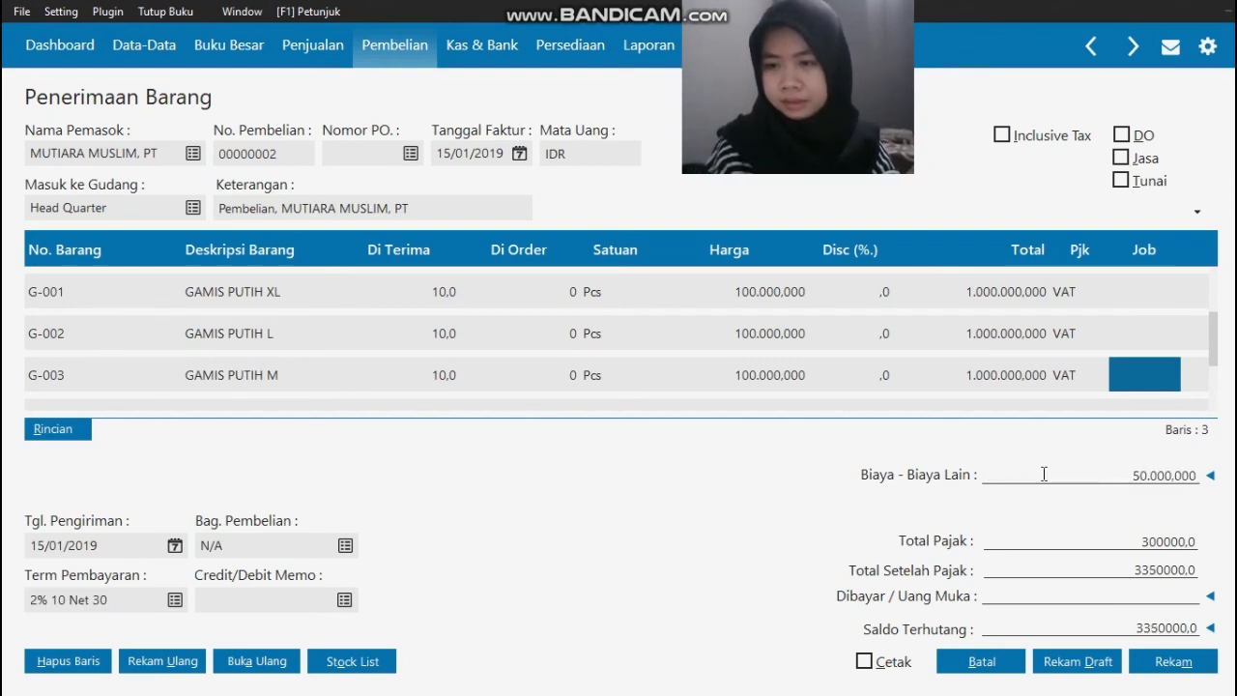
{"action": "key", "text": "Tab"}
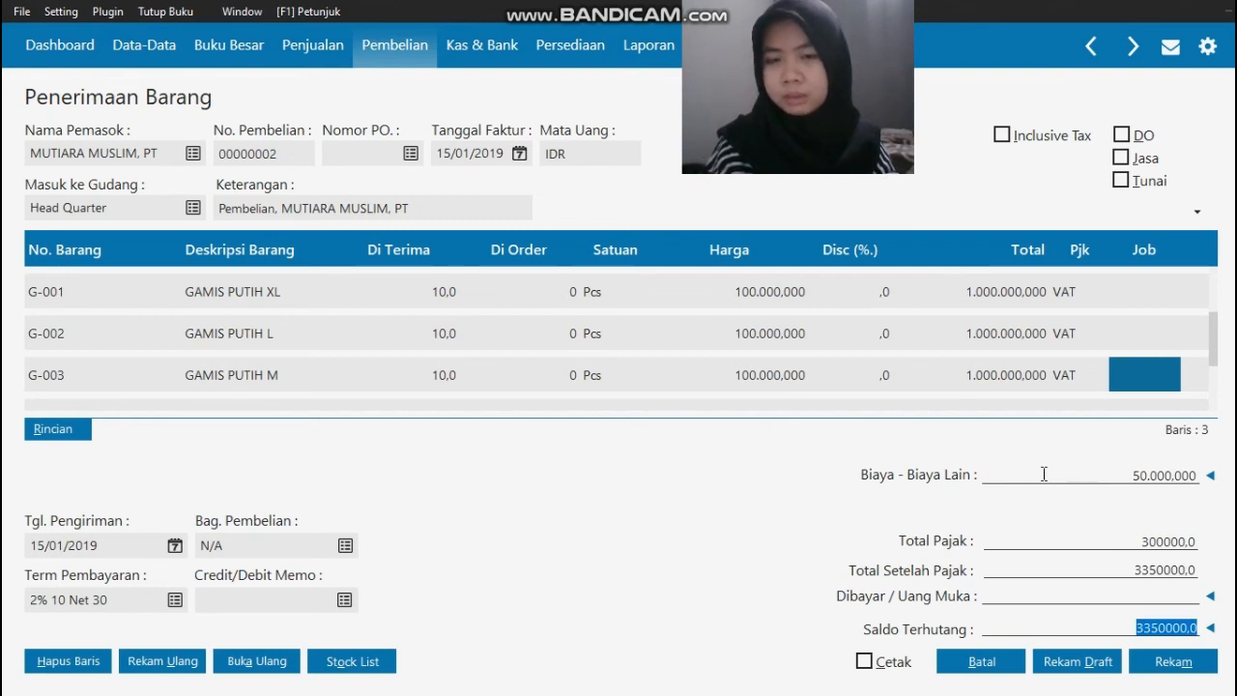
Step: Compare the receipt totals with the PDF invoice, record the Mutiara Muslim receipt and close Penerimaan Barang
{"action": "key", "text": "alt+Tab"}
{"action": "key", "text": "alt+Tab"}
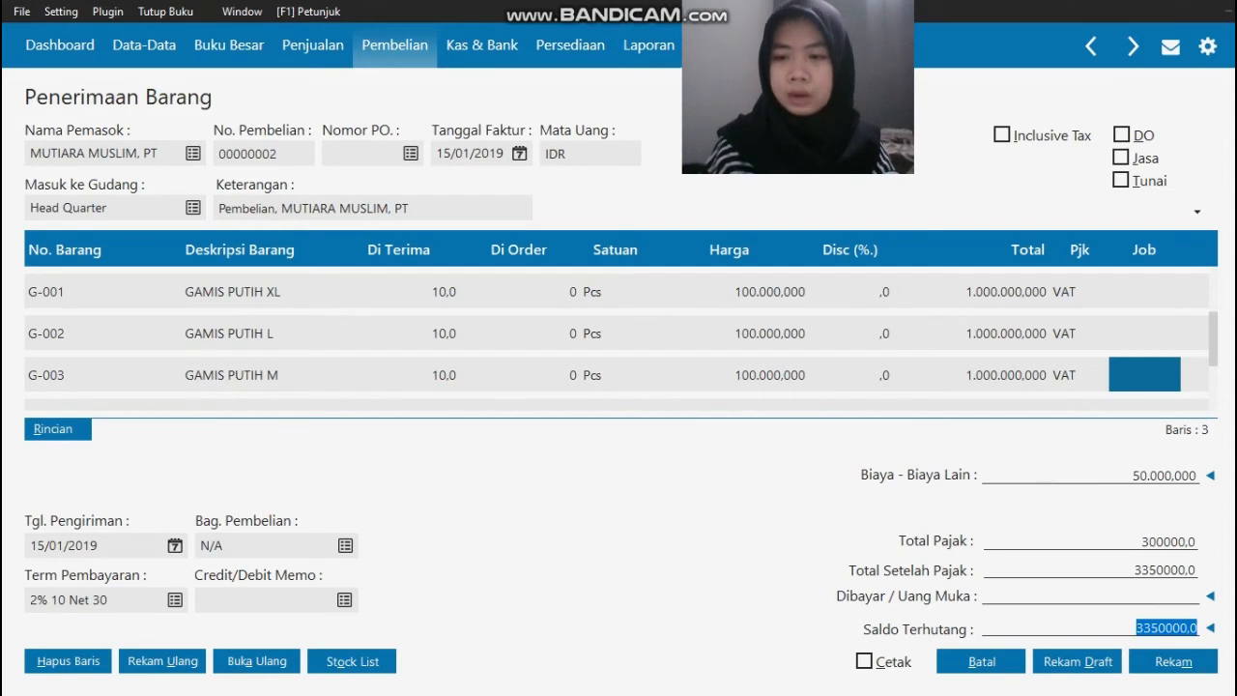
{"action": "left_click", "coordinate": [1183, 669]}
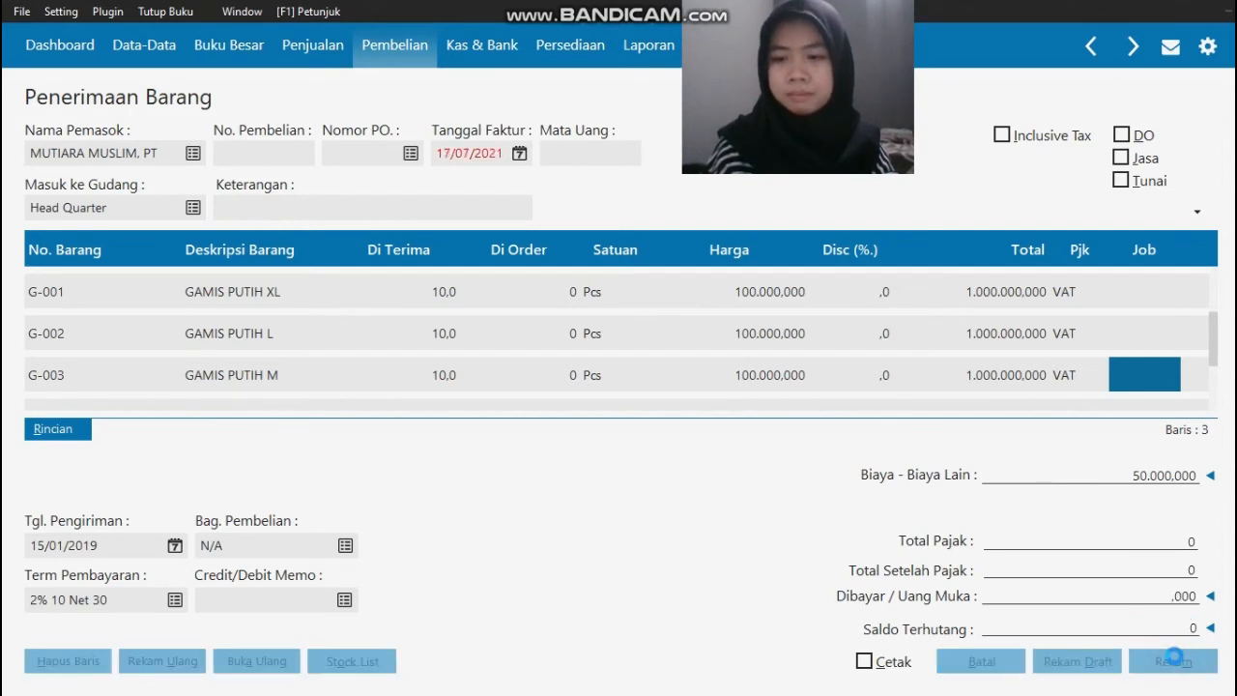
{"action": "left_click", "coordinate": [970, 665]}
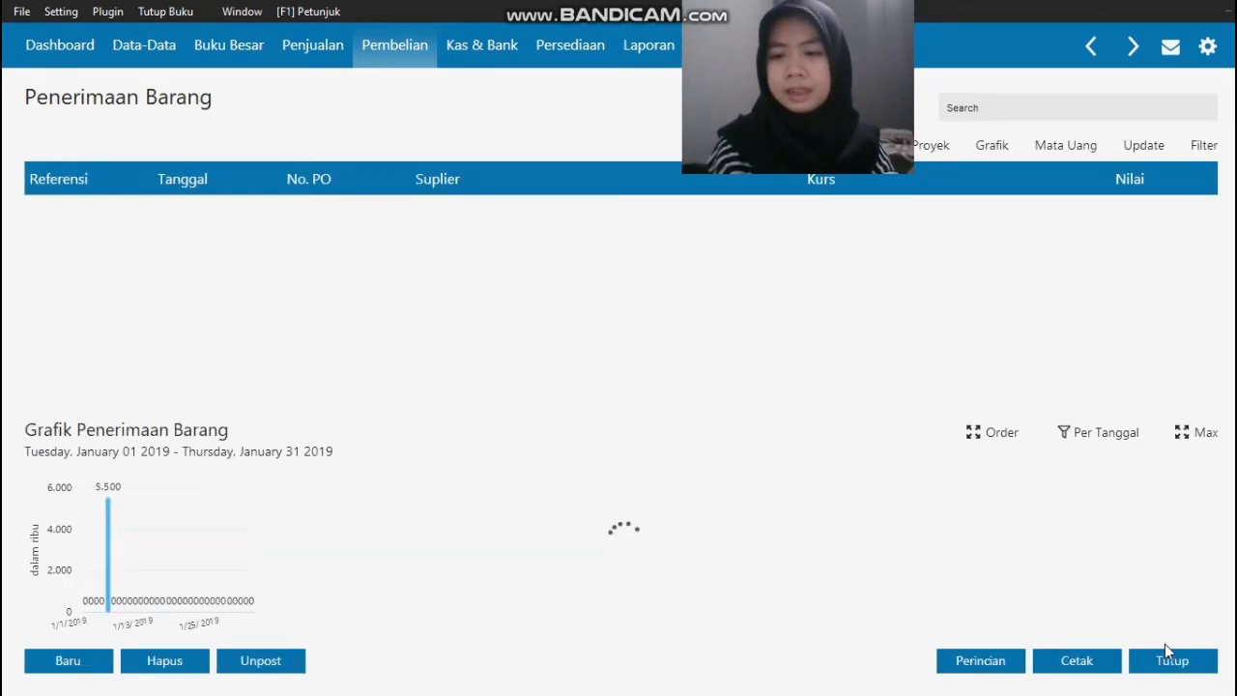
{"action": "left_click", "coordinate": [1176, 672]}
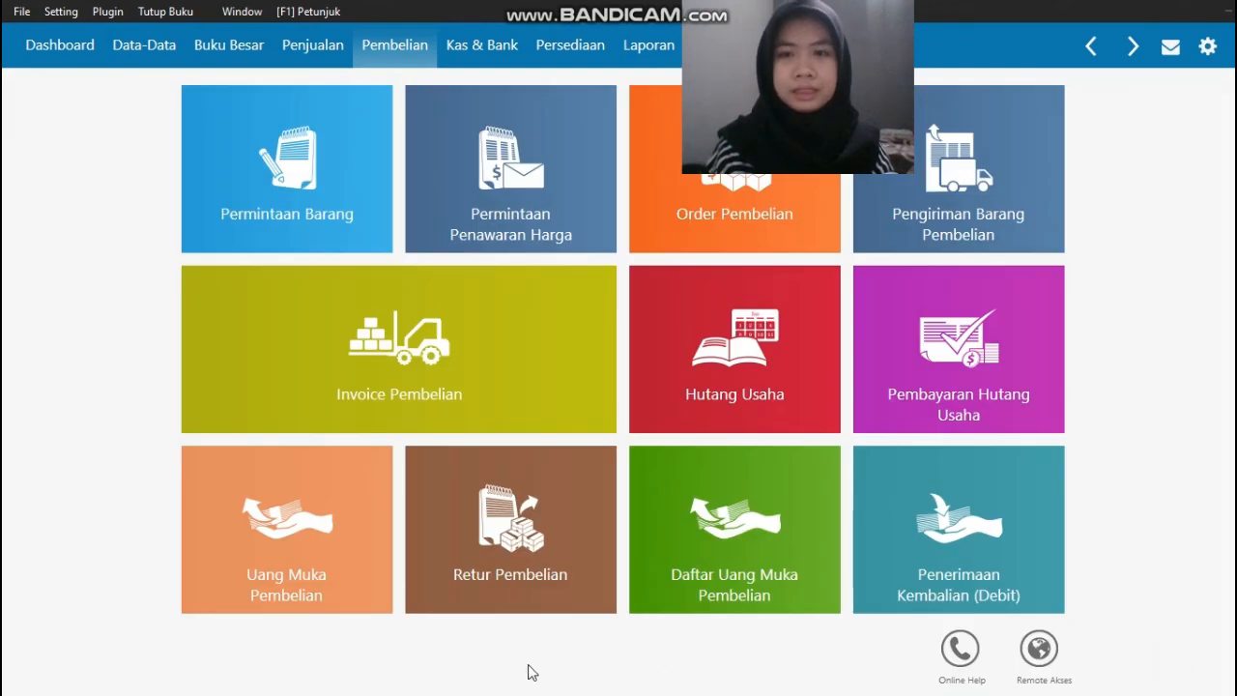
{"action": "left_click", "coordinate": [23, 678]}
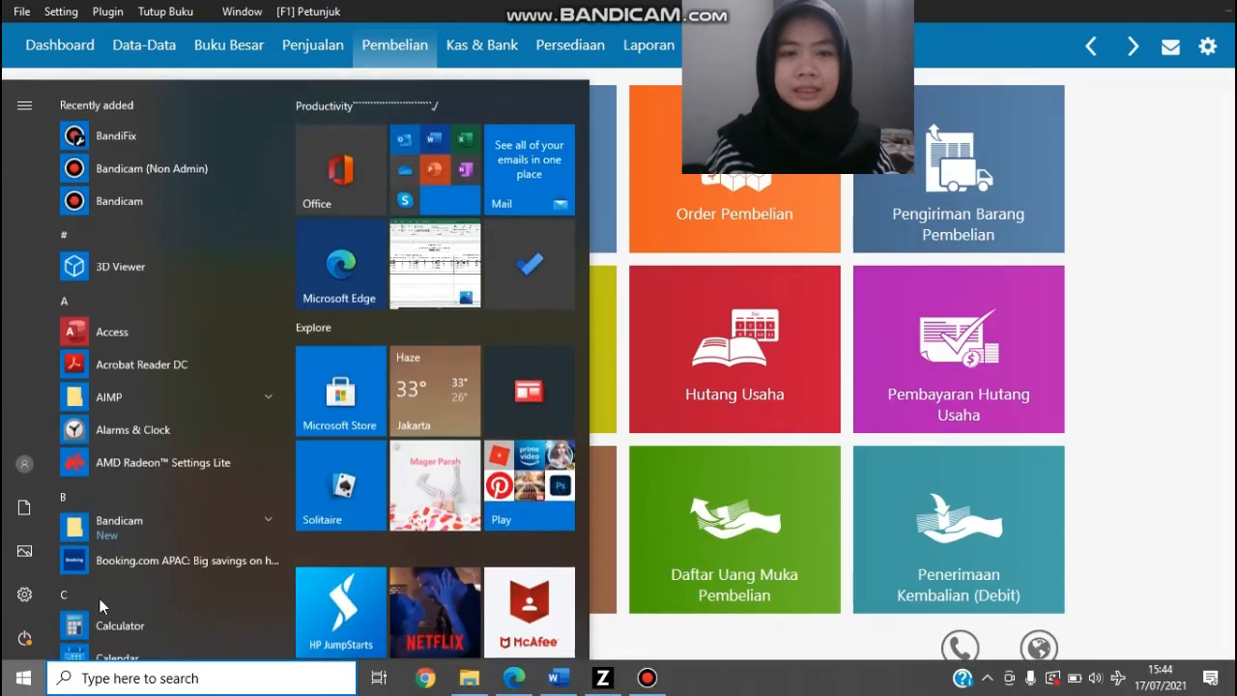
{"action": "left_click", "coordinate": [647, 678]}
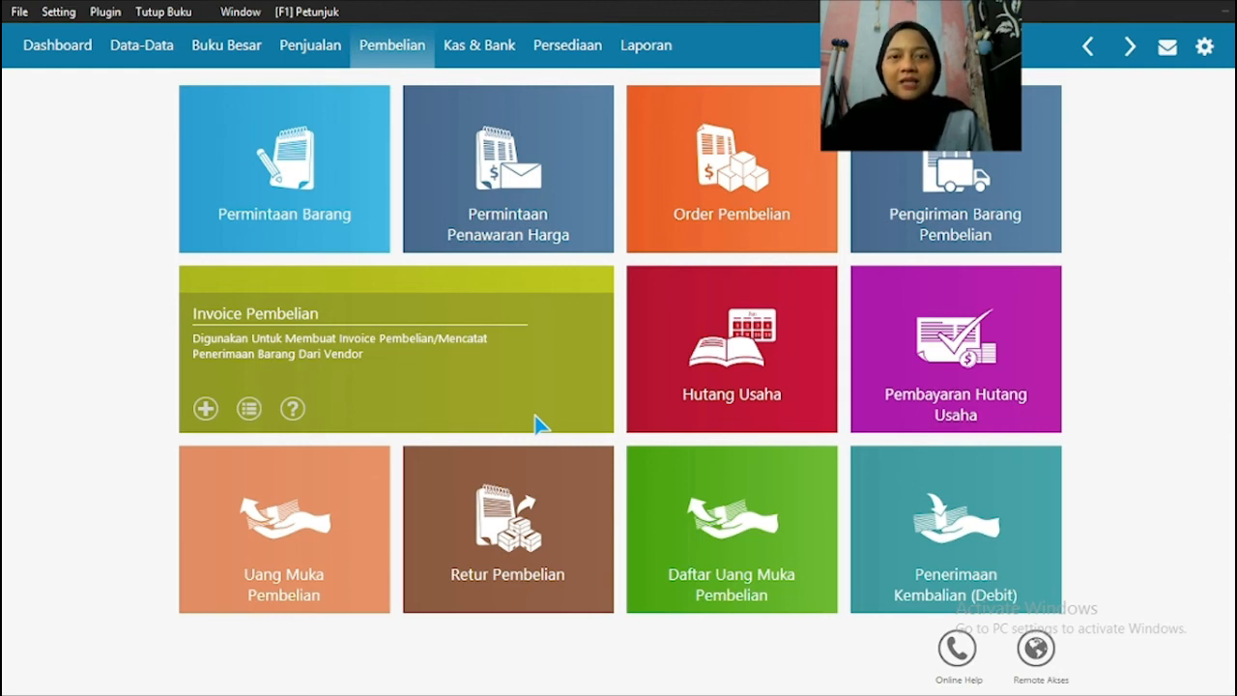
Step: Read Transaksi No. 11 in the source PDF and start a new Pembayaran Hutang Usaha entry in Zahir
{"action": "left_click", "coordinate": [580, 682]}
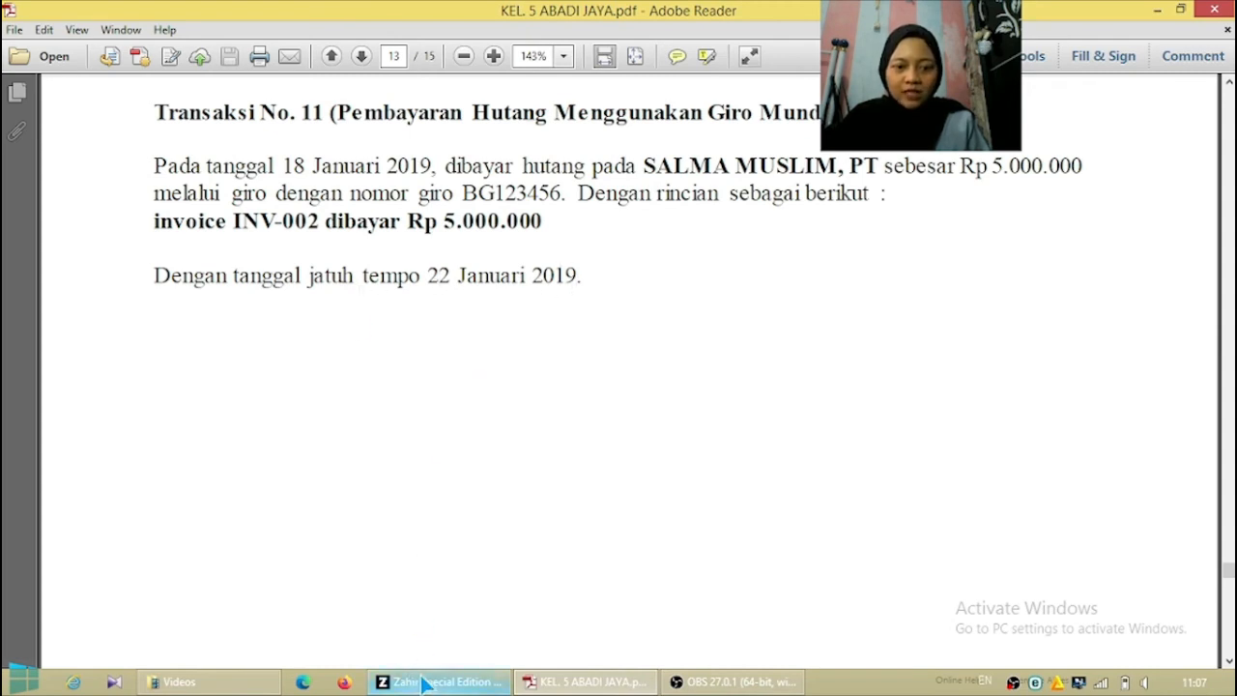
{"action": "mouse_move", "coordinate": [428, 684]}
{"action": "left_click", "coordinate": [435, 590]}
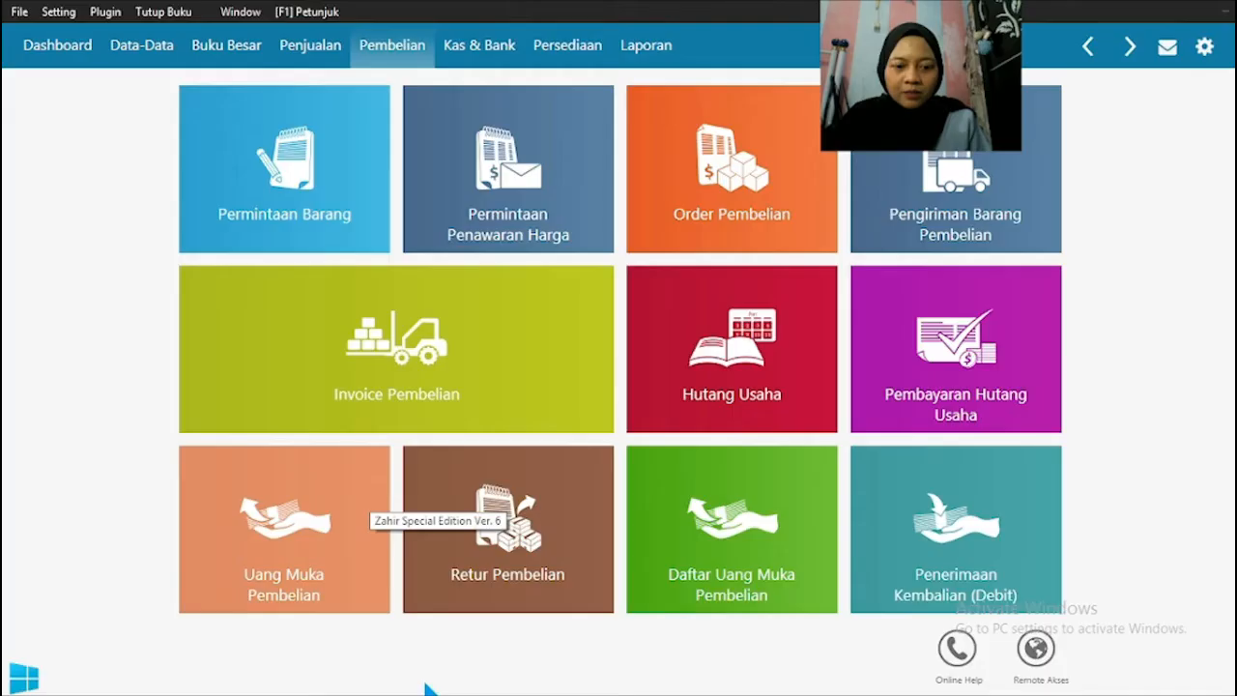
{"action": "mouse_move", "coordinate": [919, 312]}
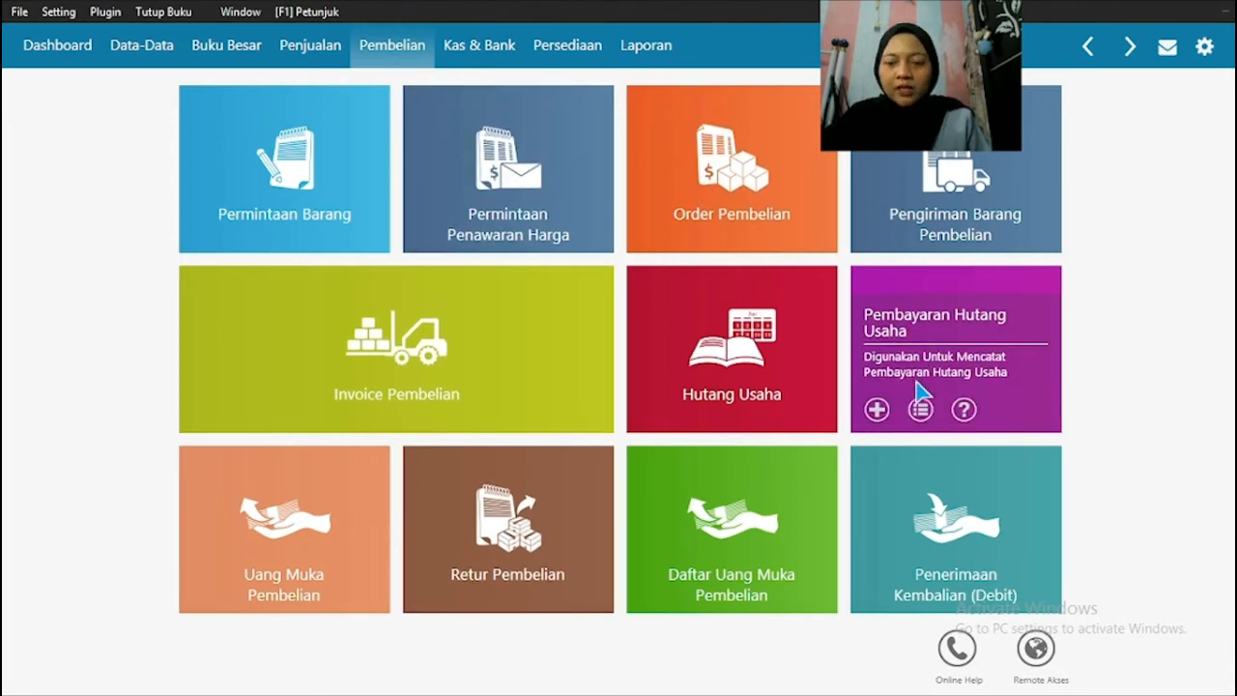
{"action": "left_click", "coordinate": [933, 340]}
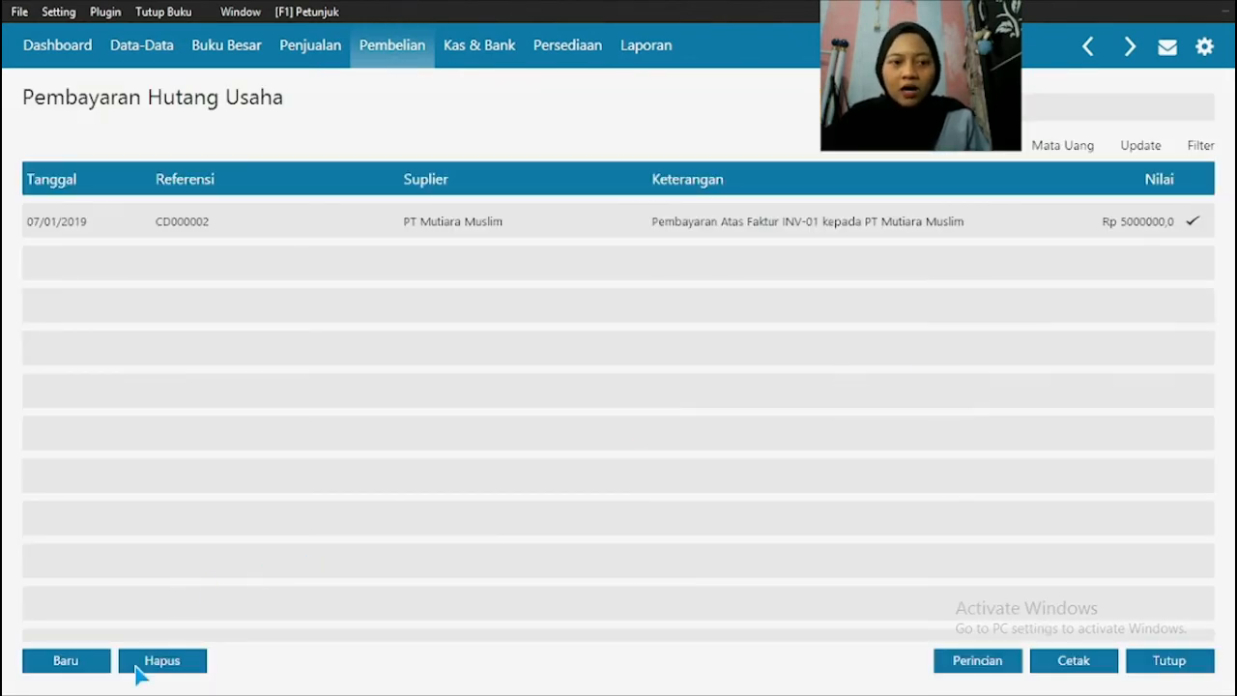
{"action": "left_click", "coordinate": [77, 663]}
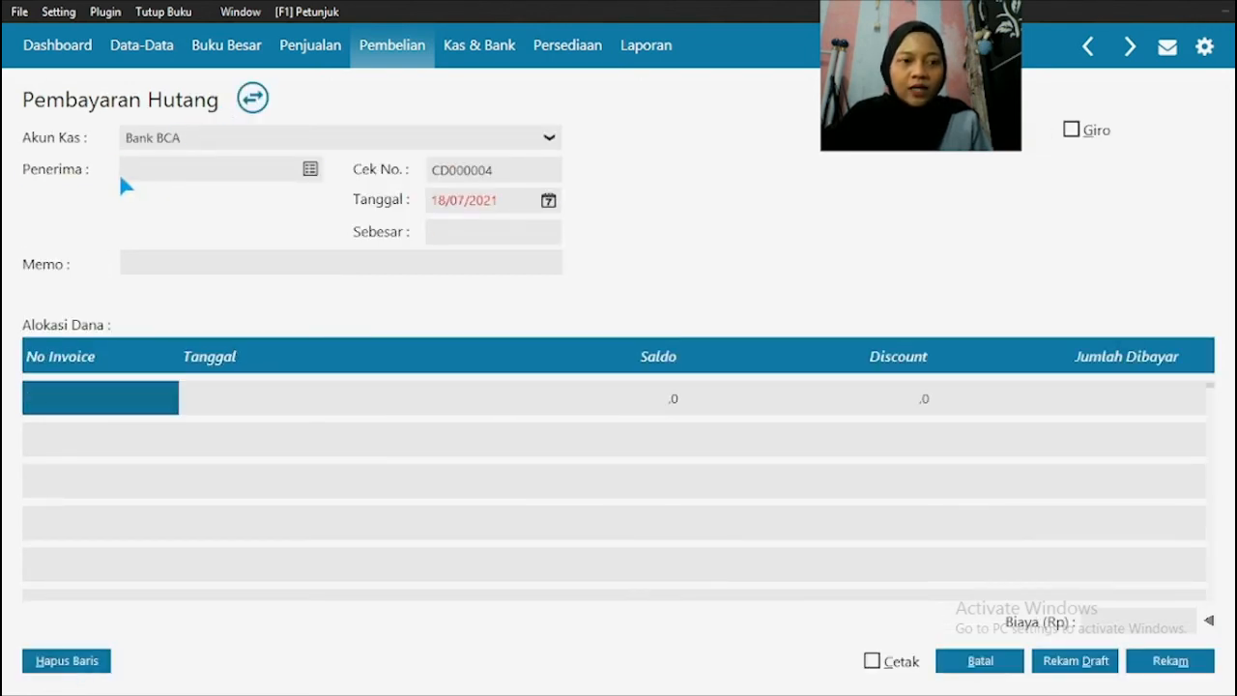
Step: Check the payee in the source PDF and select V-002 PT Salma Muslim as the payment's Penerima
{"action": "left_click", "coordinate": [310, 170]}
{"action": "key", "text": "super"}
{"action": "left_click", "coordinate": [594, 685]}
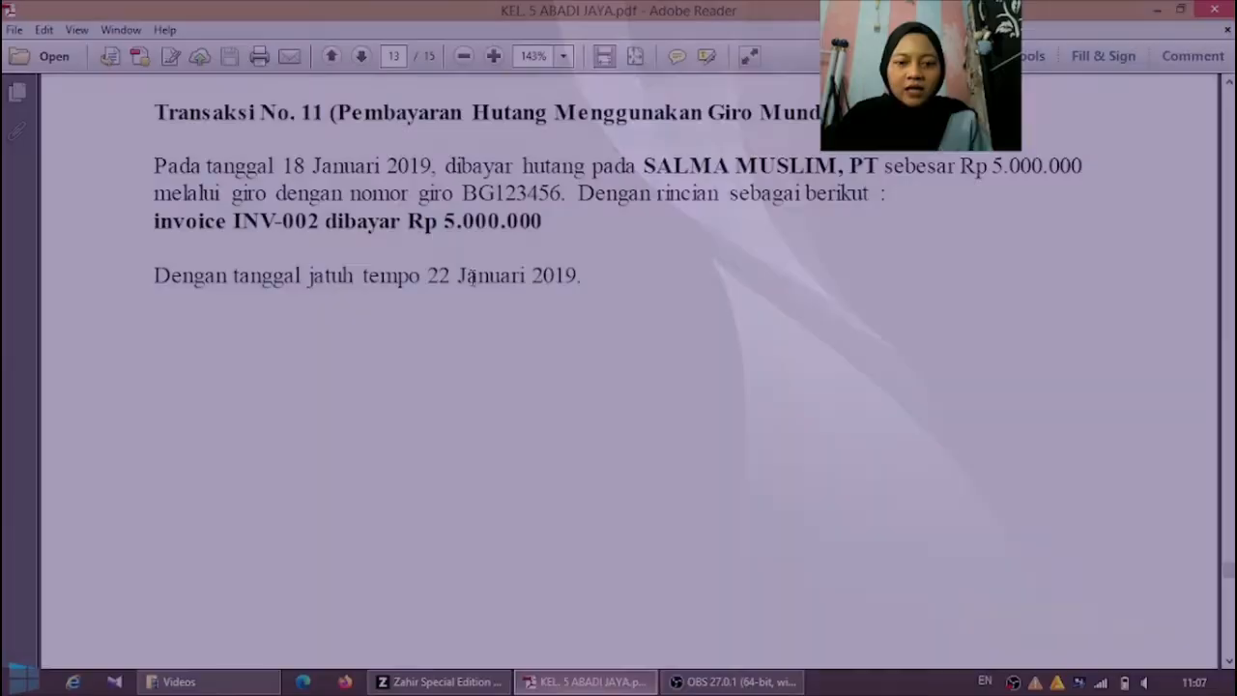
{"action": "left_click", "coordinate": [417, 682]}
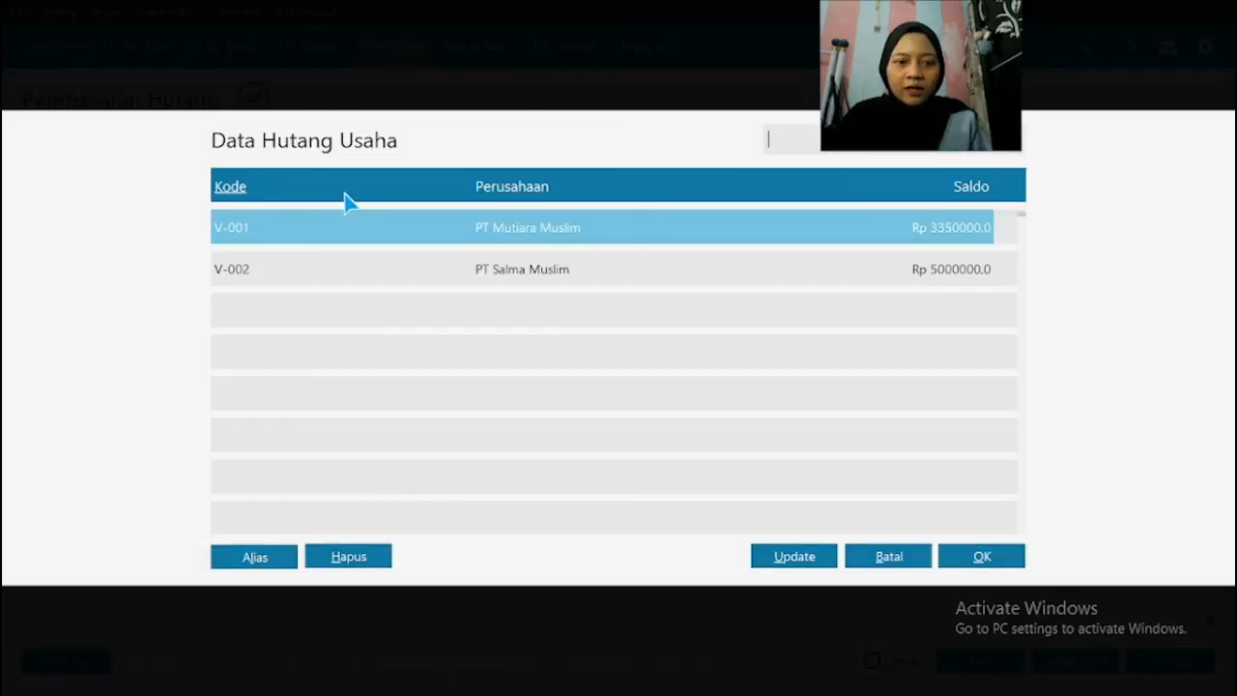
{"action": "left_click", "coordinate": [524, 278]}
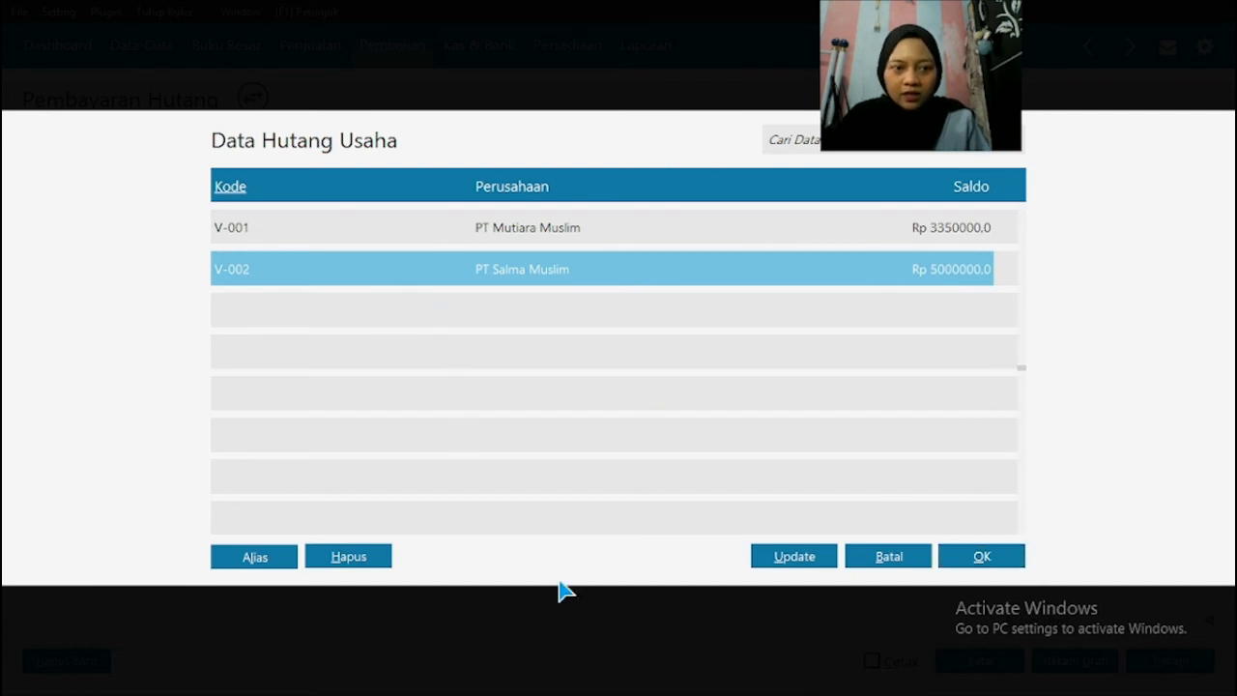
{"action": "left_click", "coordinate": [889, 556]}
{"action": "left_click", "coordinate": [309, 169]}
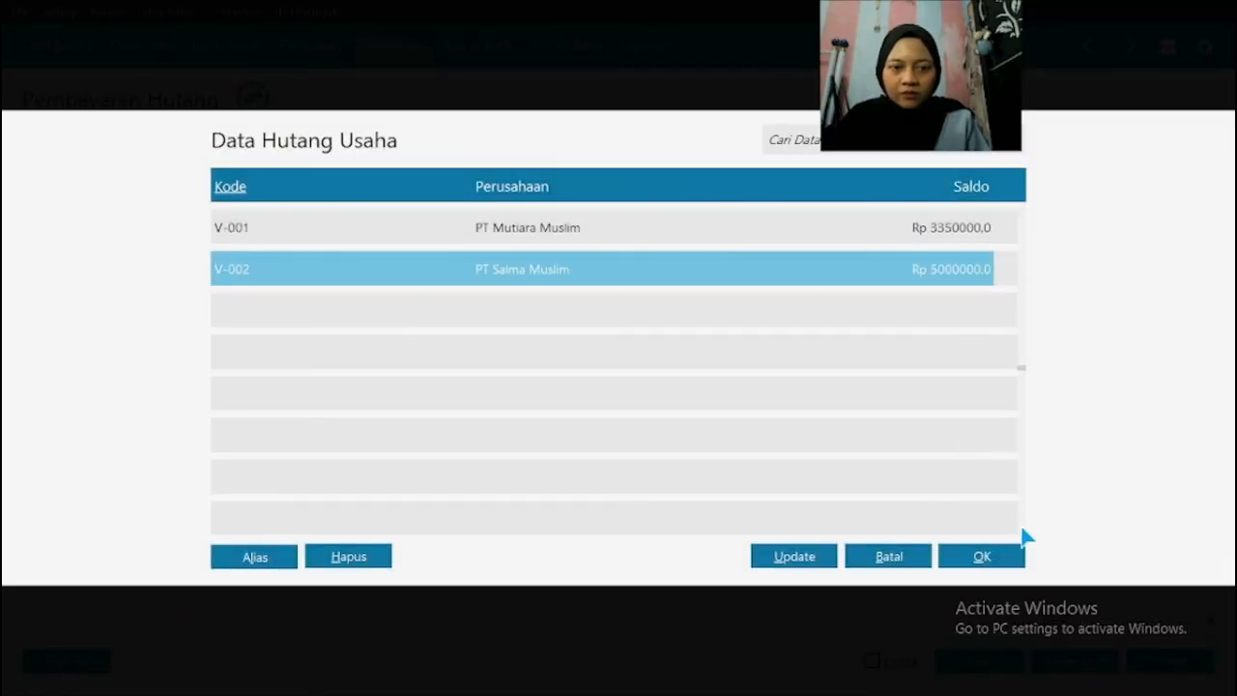
{"action": "left_click", "coordinate": [991, 559]}
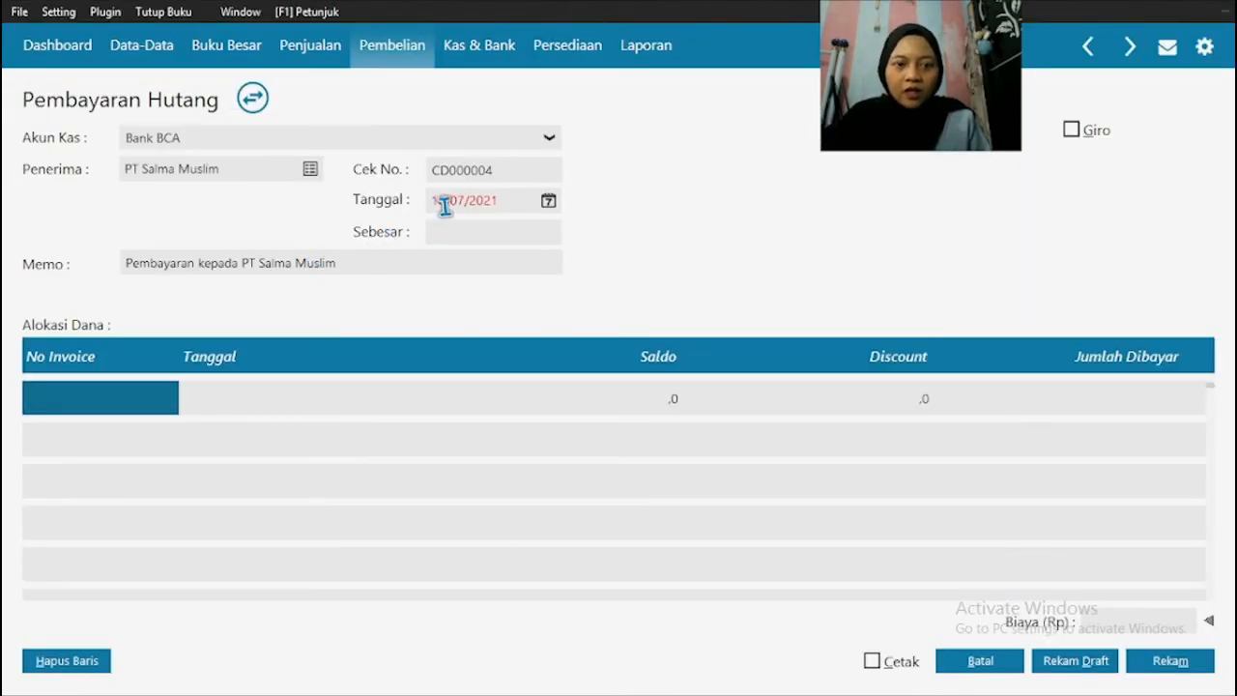
Step: Check the payment date in the source PDF and set the payment's Tanggal to 18/01/2019
{"action": "key", "text": "super"}
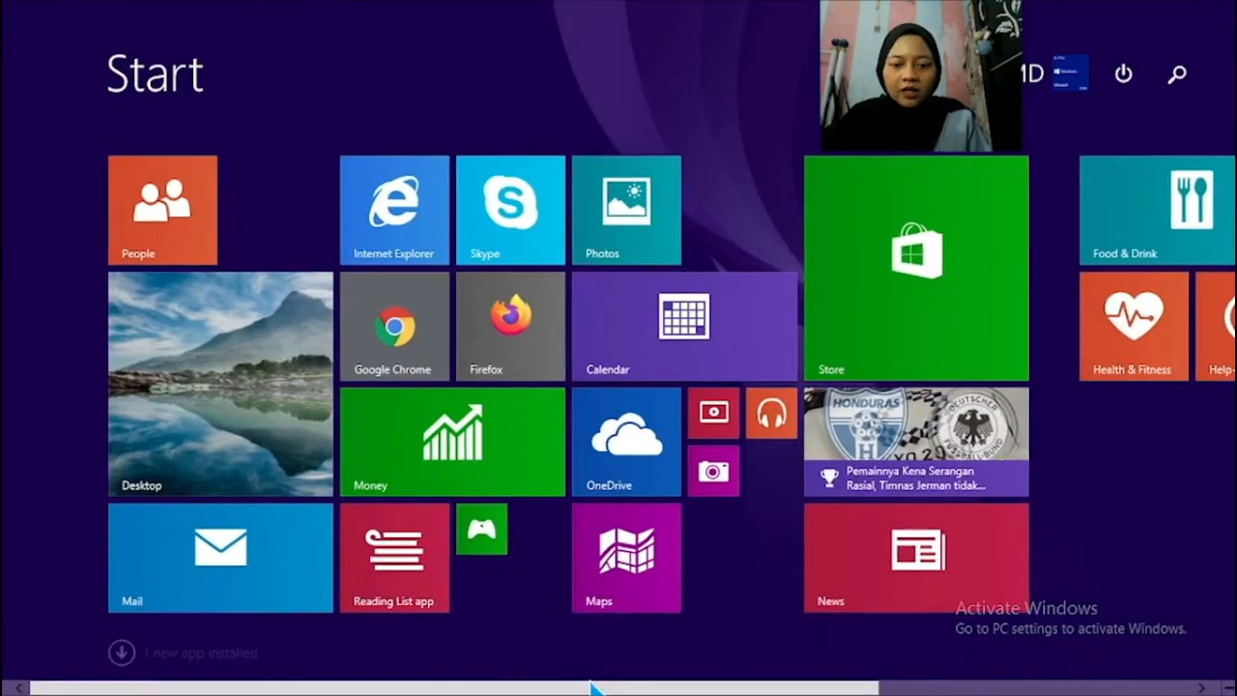
{"action": "key", "text": "super"}
{"action": "left_click", "coordinate": [594, 686]}
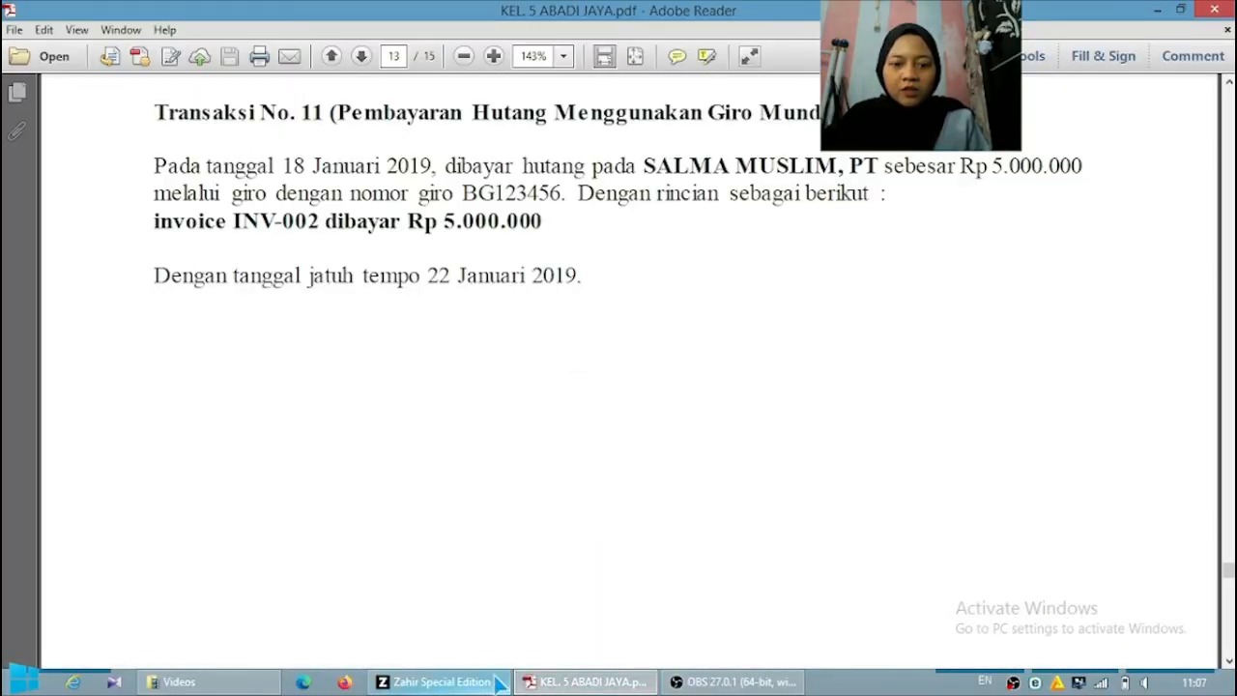
{"action": "left_click", "coordinate": [439, 682]}
{"action": "left_click", "coordinate": [467, 203]}
{"action": "type", "text": "18/01/2019"}
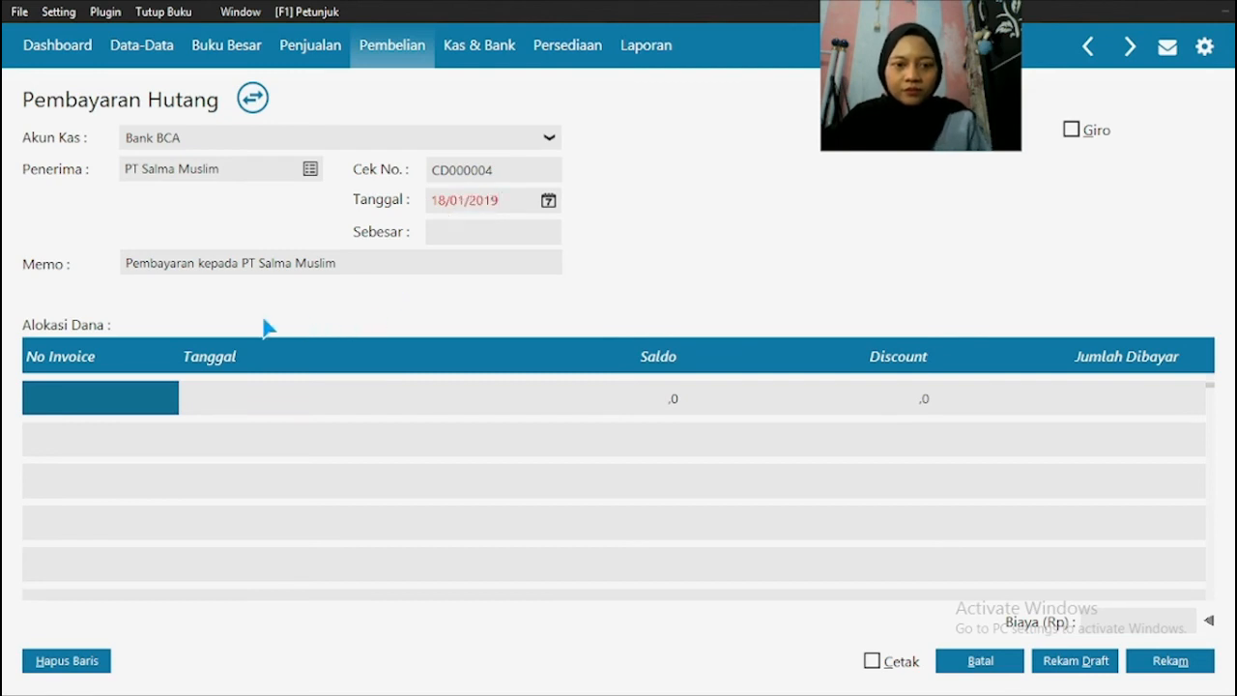
{"action": "left_click", "coordinate": [332, 268]}
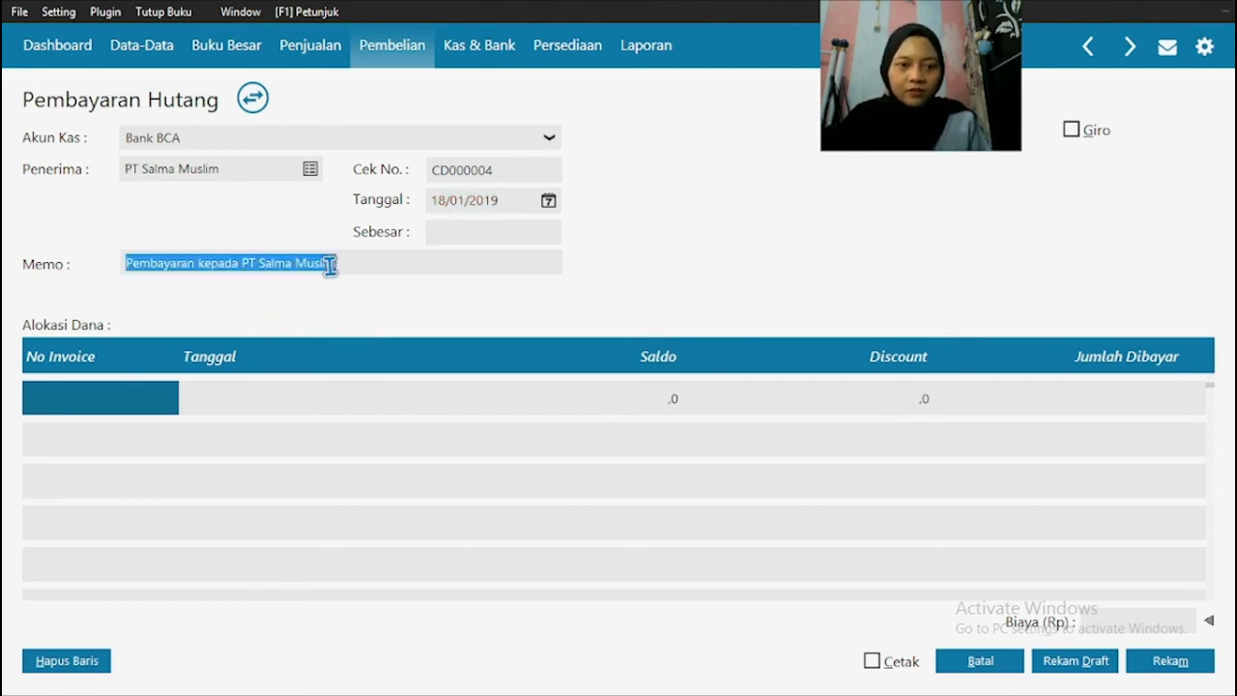
Step: Allocate the payment to invoice INV-02 and fill Sebesar with Rp 5.000.000
{"action": "left_click", "coordinate": [145, 400]}
{"action": "double_click", "coordinate": [145, 401]}
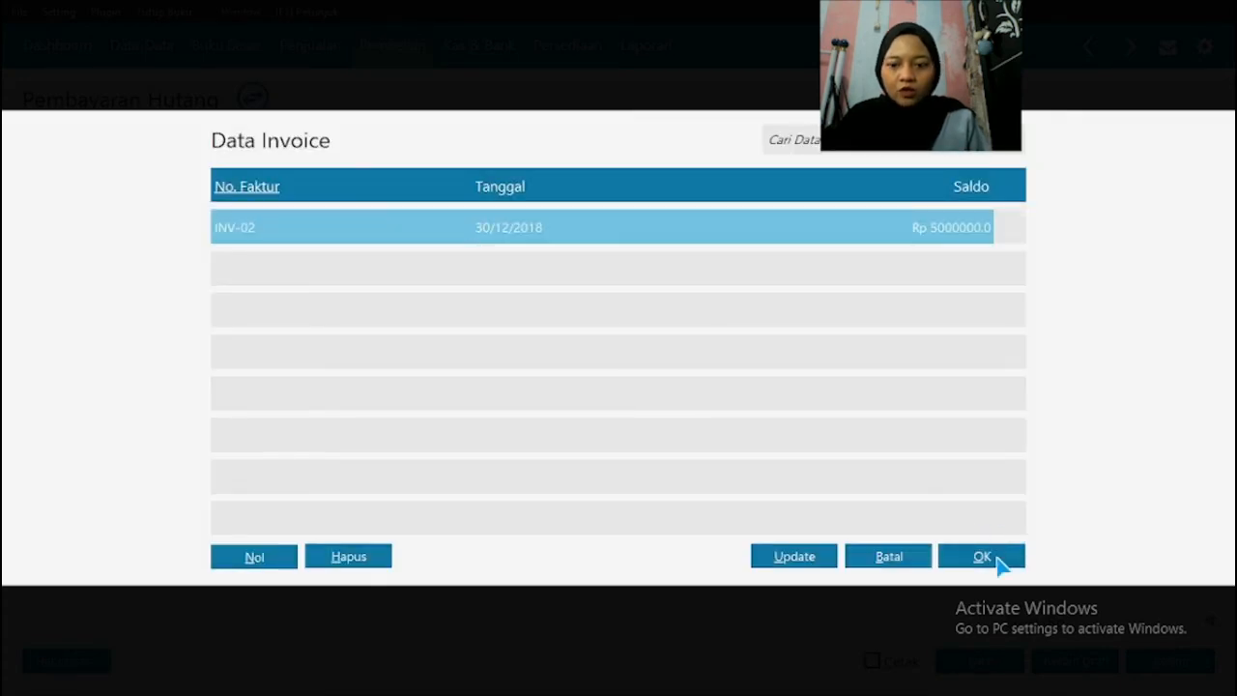
{"action": "left_click", "coordinate": [995, 561]}
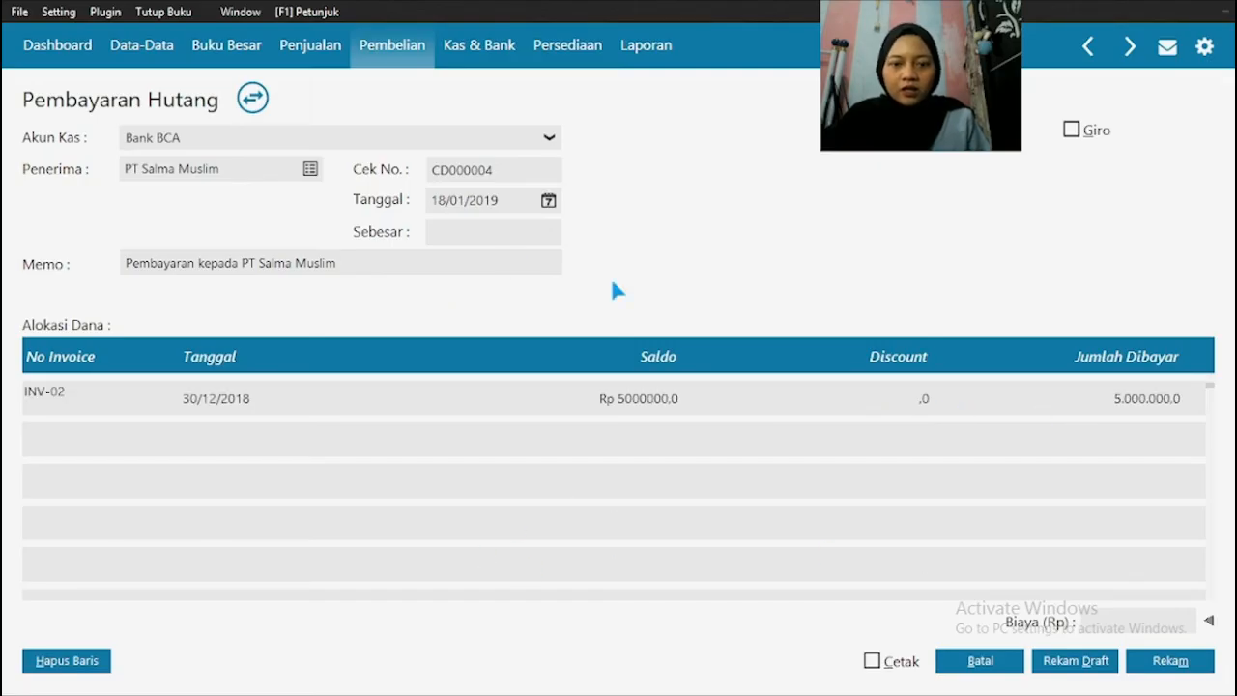
{"action": "left_click", "coordinate": [454, 235]}
{"action": "left_click", "coordinate": [456, 234]}
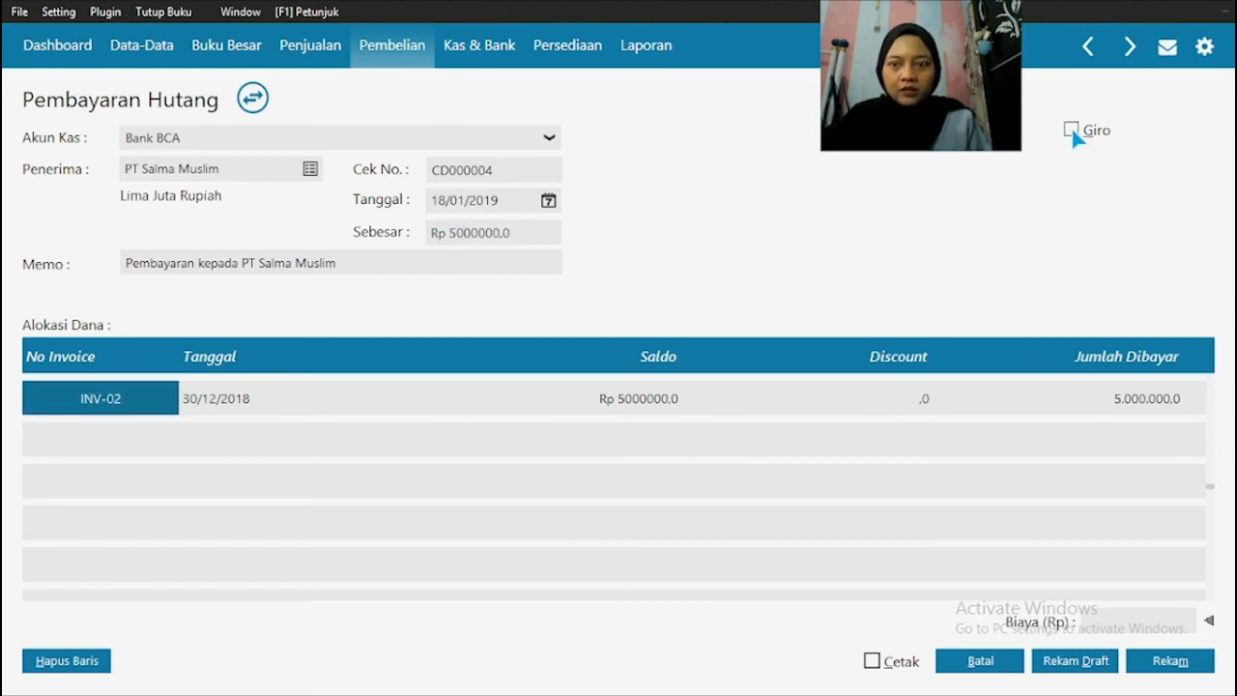
Step: Recheck the giro details in the source PDF and mark the PT Salma Muslim payment as Giro
{"action": "key", "text": "super"}
{"action": "left_click", "coordinate": [601, 683]}
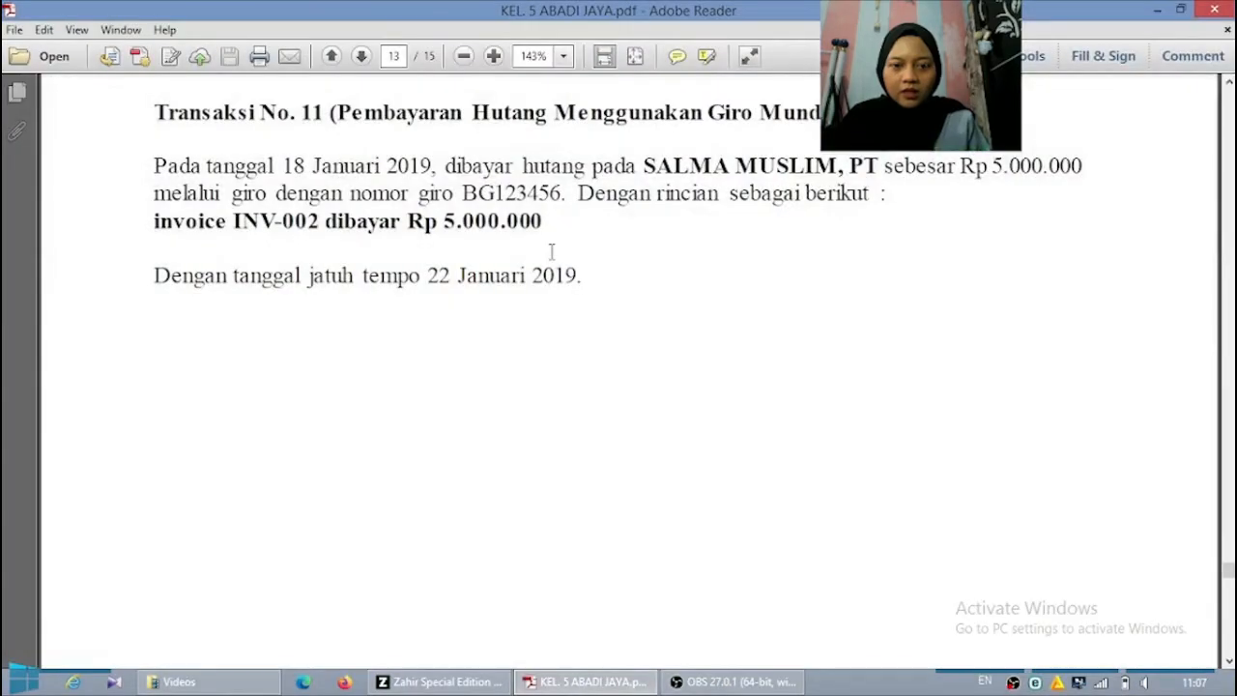
{"action": "left_click", "coordinate": [466, 681]}
{"action": "left_click", "coordinate": [1068, 134]}
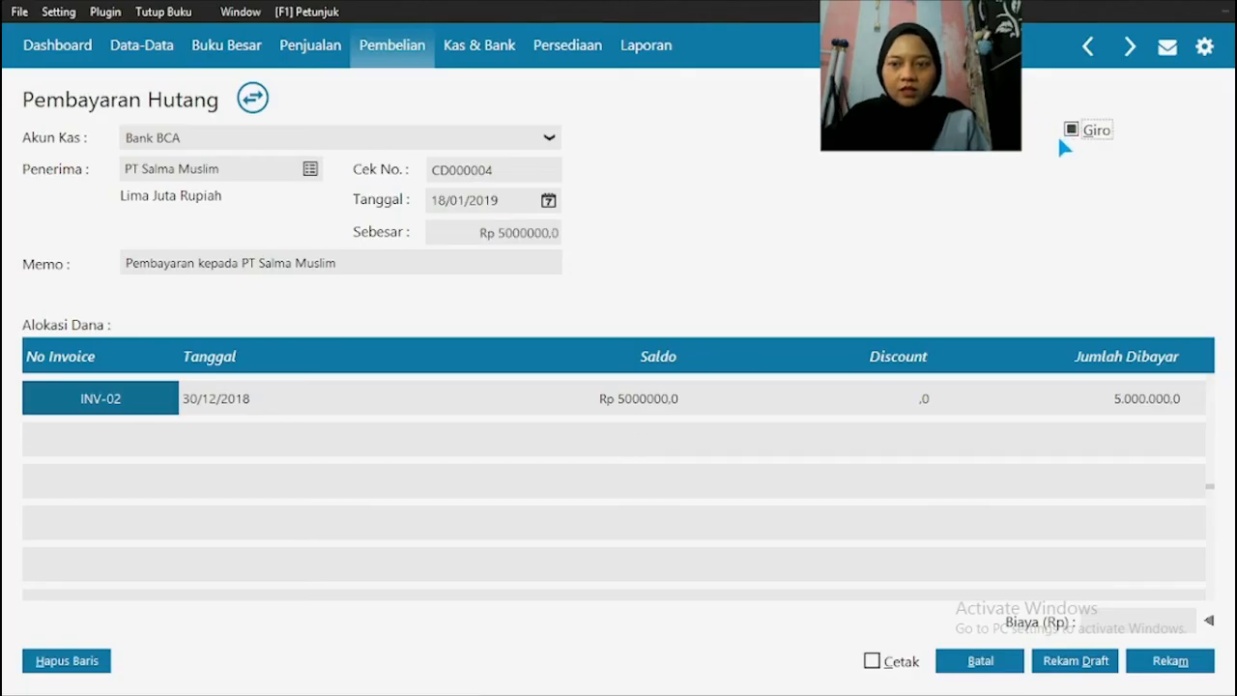
Step: Record the PT Salma Muslim payment, check the giro details in the source PDF, and enter BG123456 as Nomor Giro
{"action": "left_click", "coordinate": [1181, 673]}
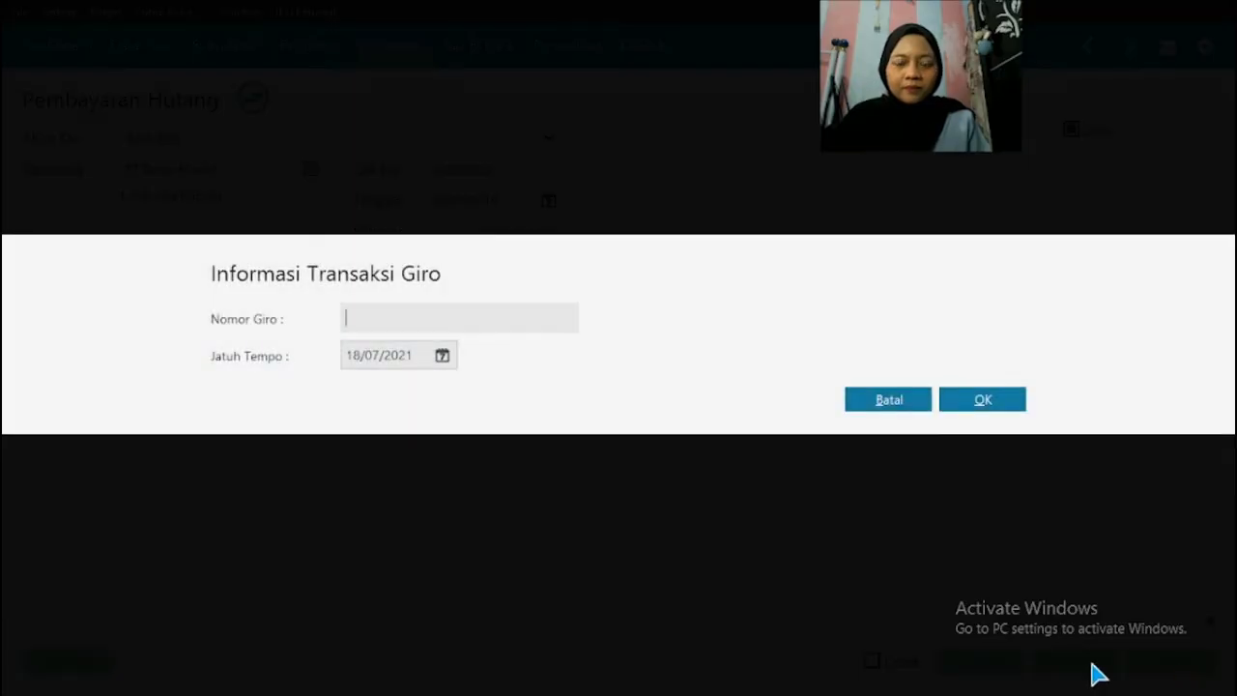
{"action": "key", "text": "super"}
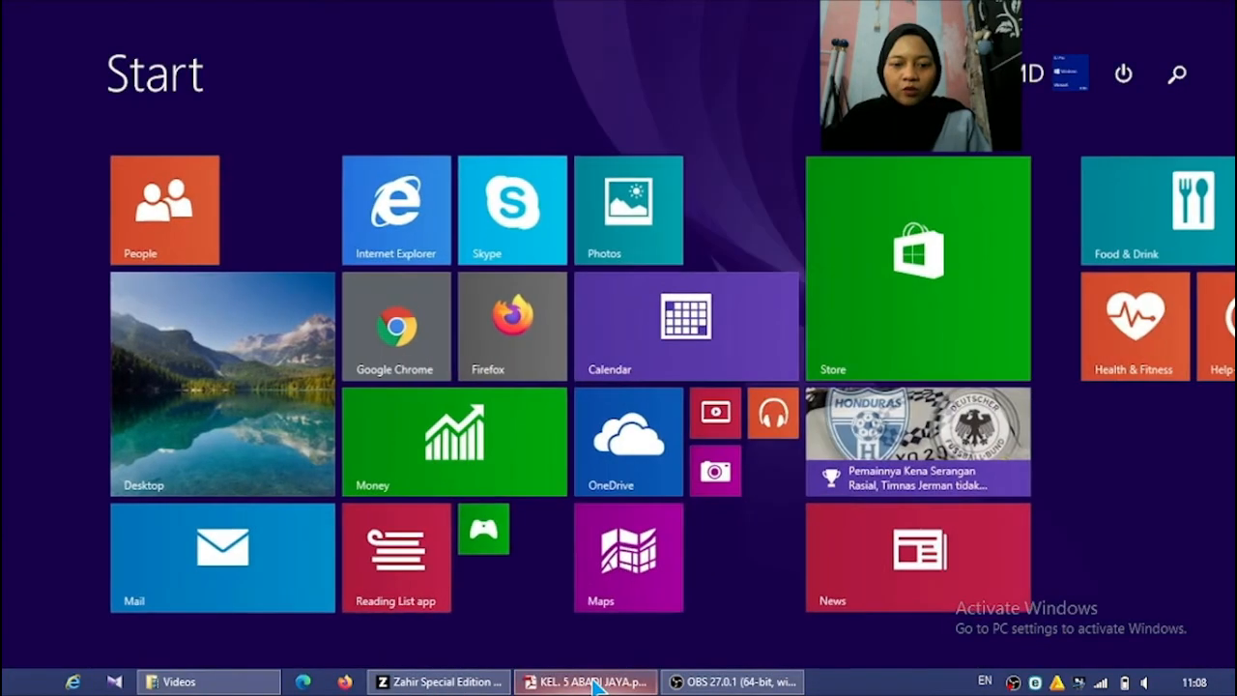
{"action": "left_click", "coordinate": [598, 686]}
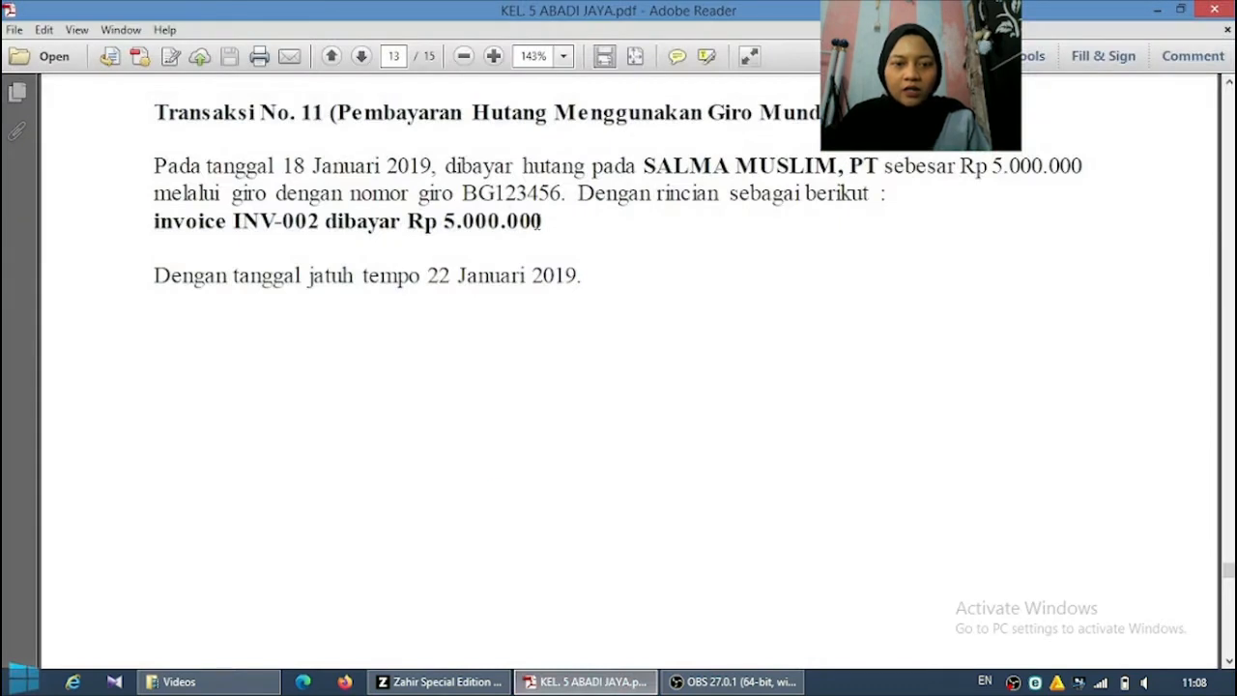
{"action": "left_click", "coordinate": [464, 683]}
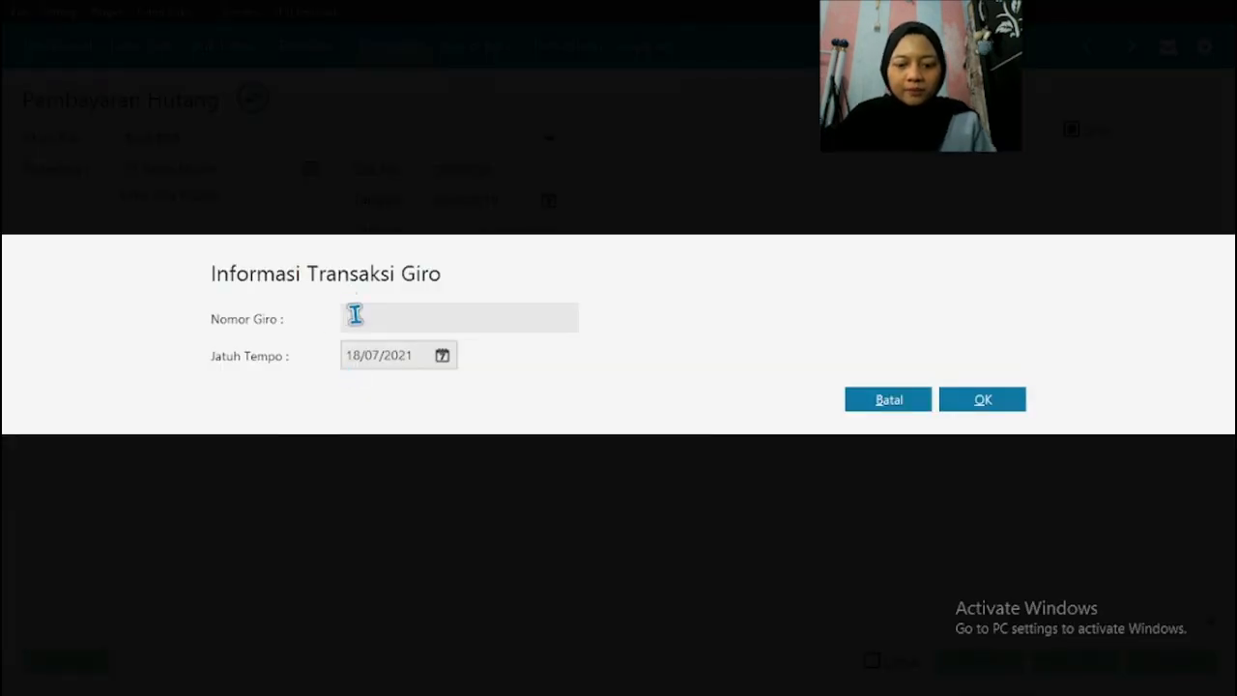
{"action": "left_click", "coordinate": [355, 316]}
{"action": "type", "text": "BG123456"}
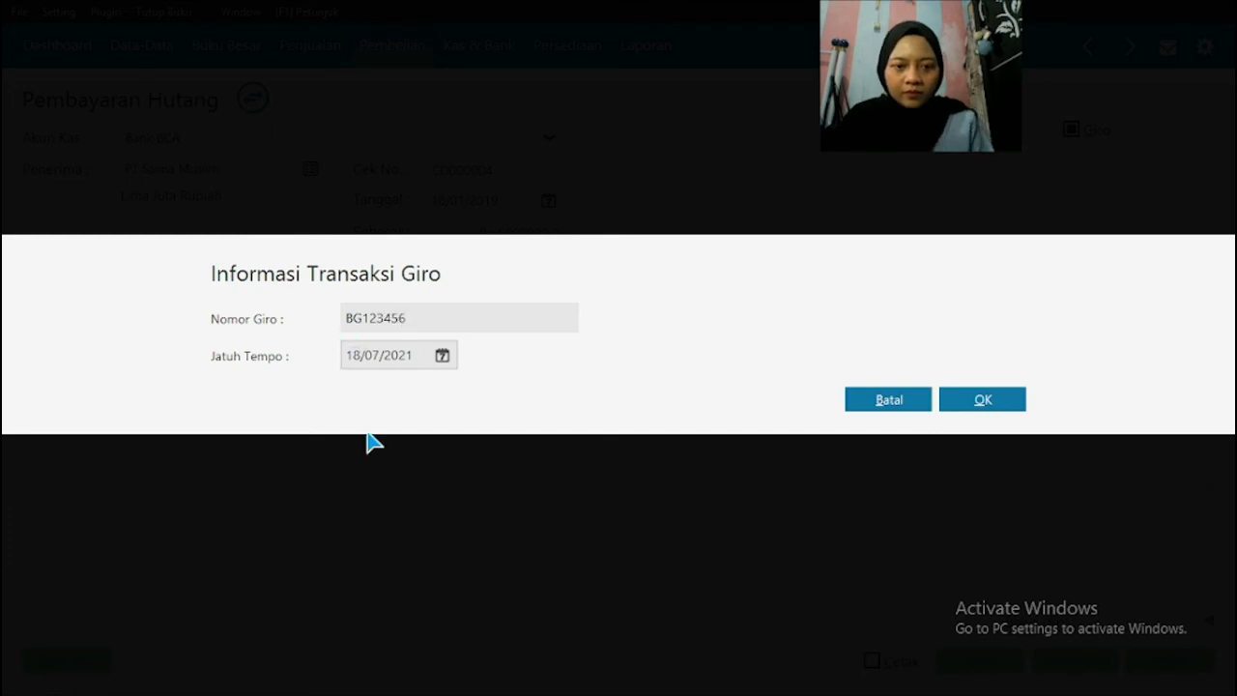
Step: Check the due date in the source PDF, set the giro's Jatuh Tempo to 22/01/2019 and confirm the giro information
{"action": "key", "text": "super"}
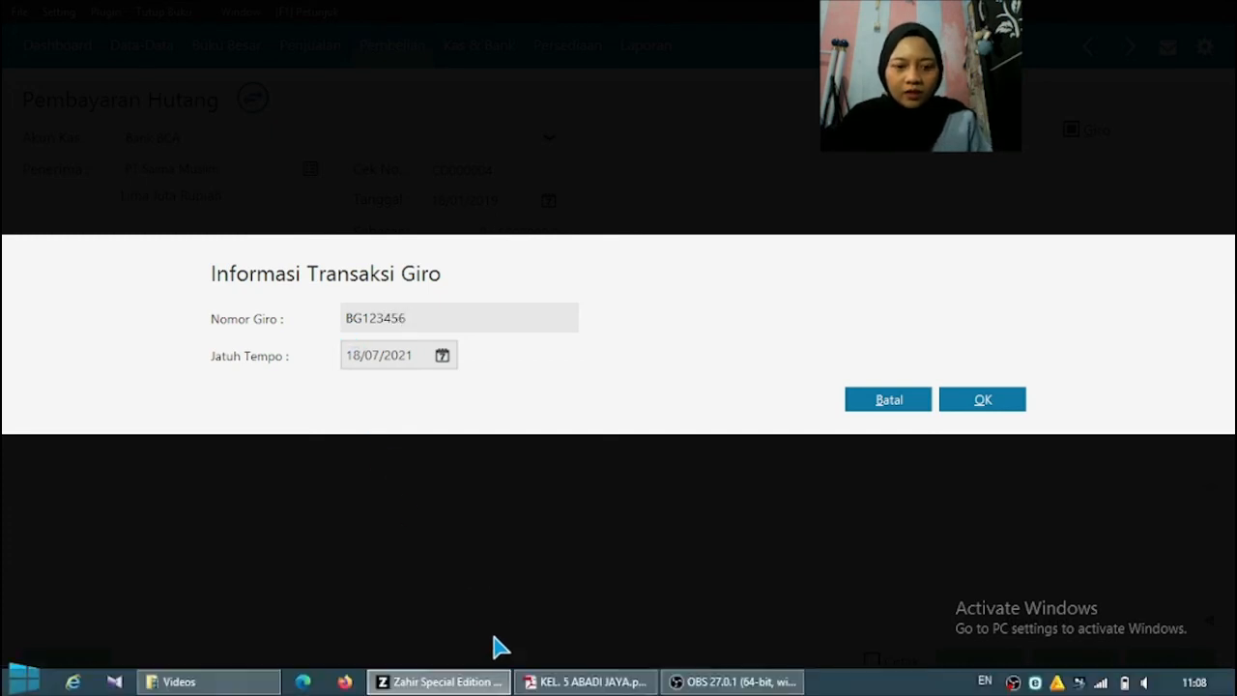
{"action": "key", "text": "super"}
{"action": "left_click", "coordinate": [570, 680]}
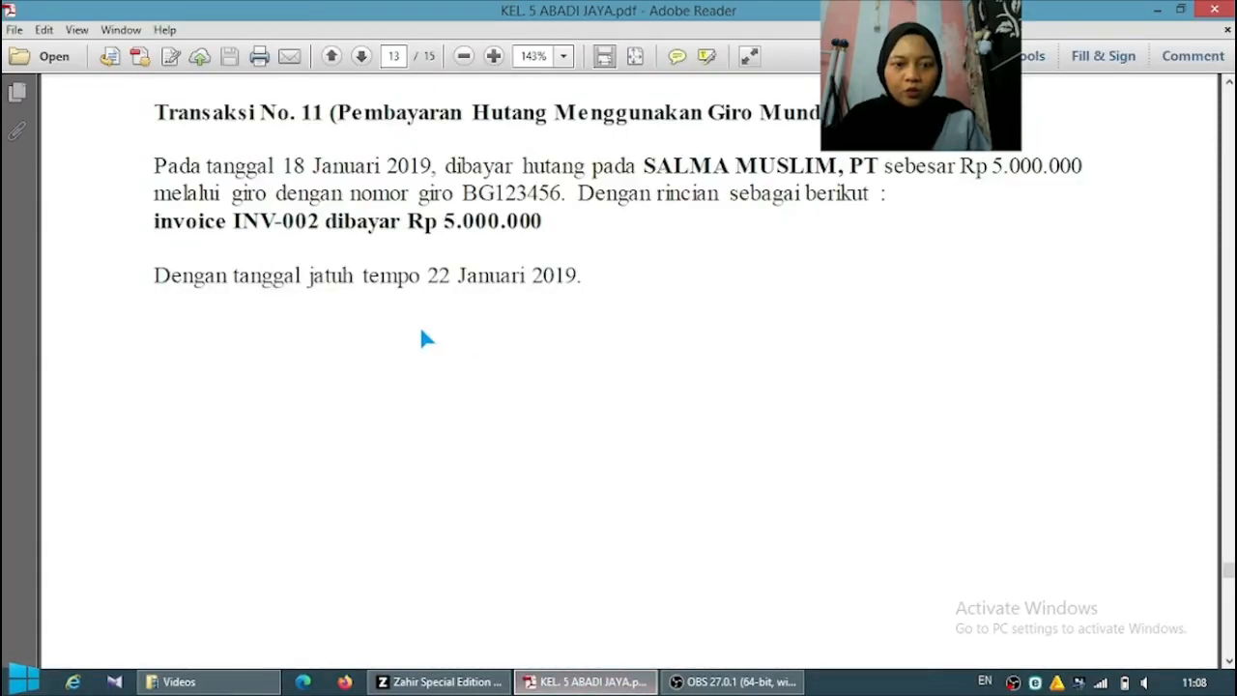
{"action": "left_click", "coordinate": [471, 683]}
{"action": "key", "text": "alt+Tab"}
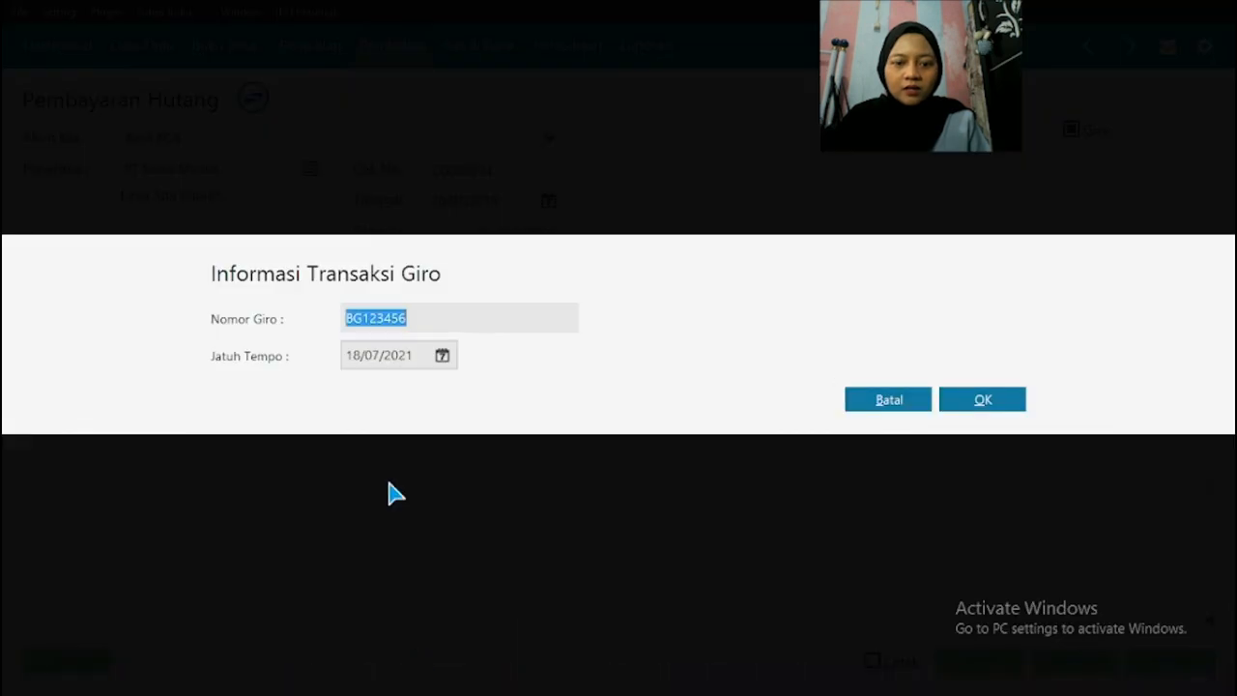
{"action": "left_click", "coordinate": [386, 354]}
{"action": "type", "text": "22012019"}
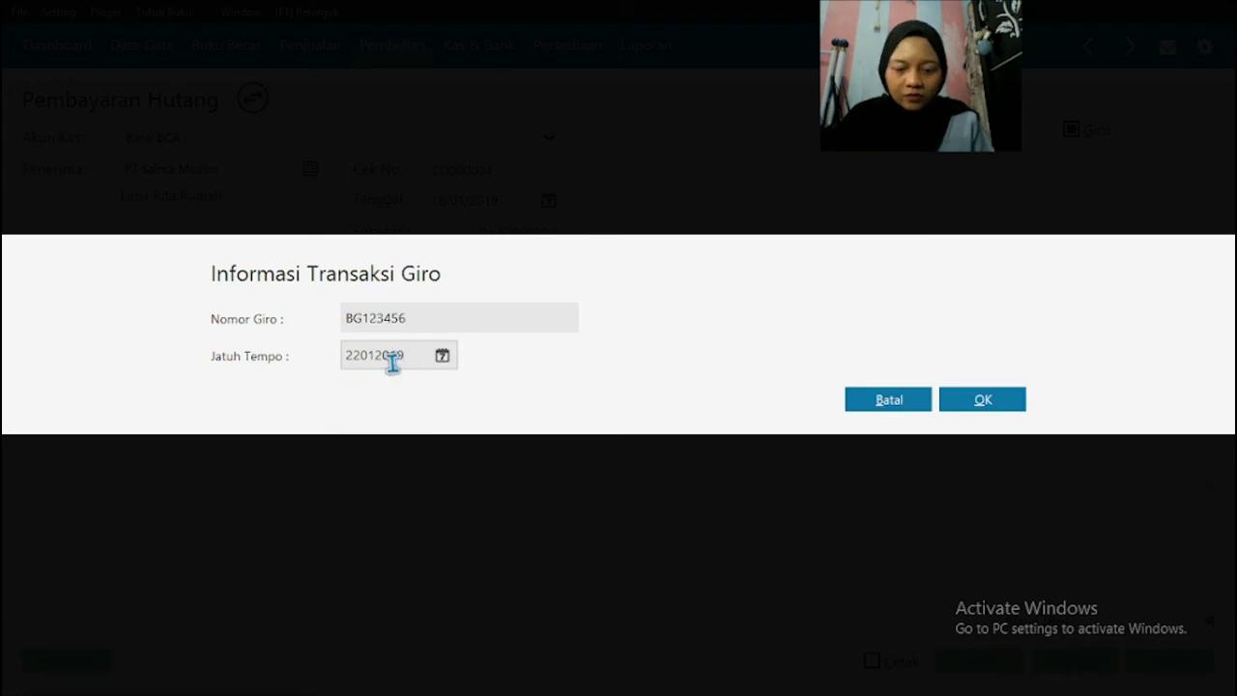
{"action": "key", "text": "BackSpace"}
{"action": "key", "text": "BackSpace"}
{"action": "key", "text": "BackSpace"}
{"action": "key", "text": "BackSpace"}
{"action": "key", "text": "BackSpace"}
{"action": "key", "text": "BackSpace"}
{"action": "key", "text": "BackSpace"}
{"action": "key", "text": "BackSpace"}
{"action": "type", "text": "1"}
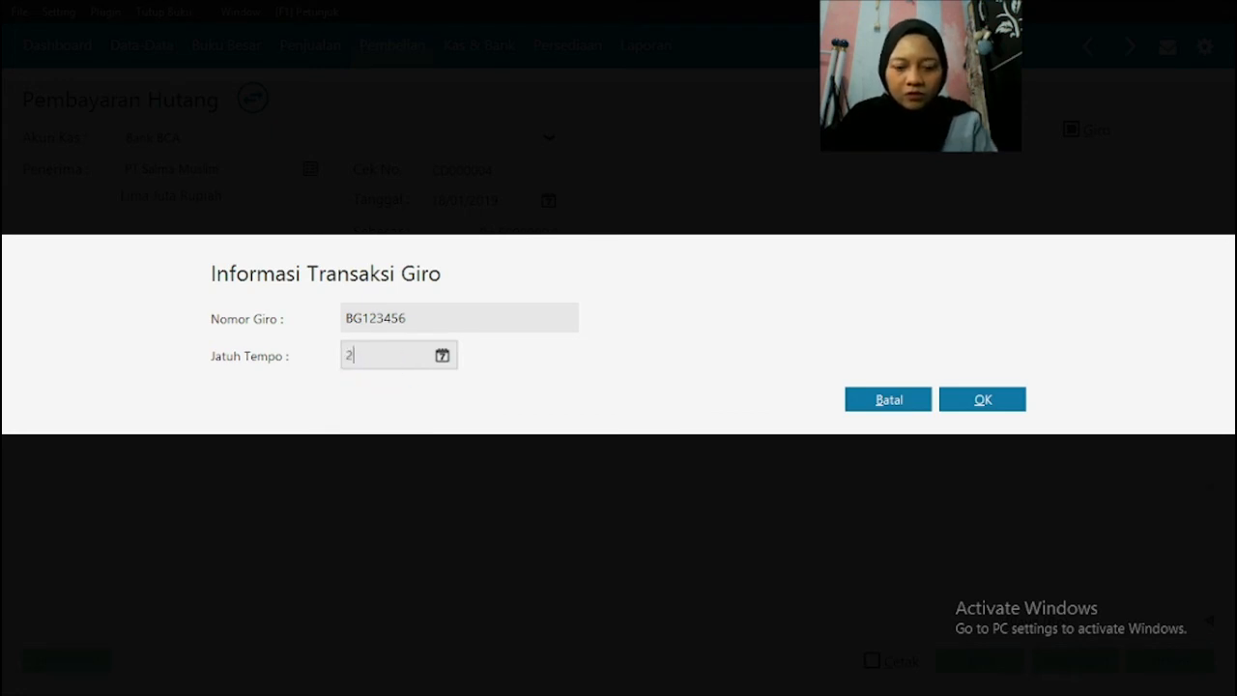
{"action": "type", "text": "2"}
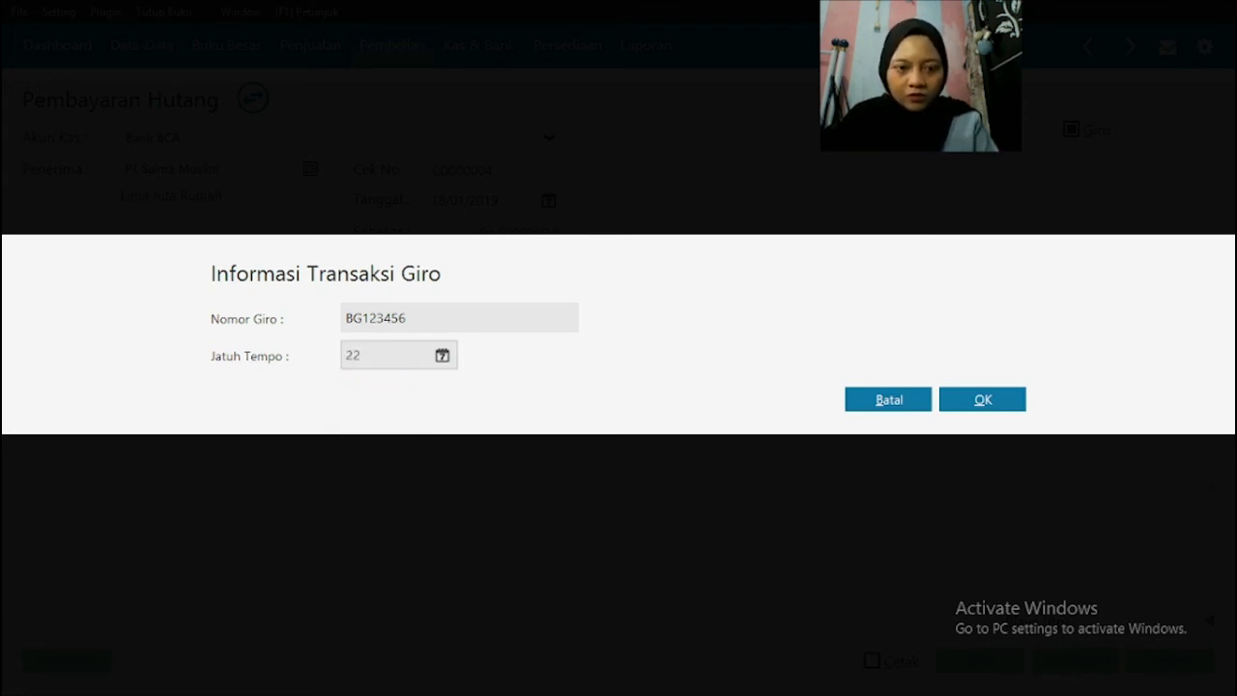
{"action": "type", "text": "/01/2019"}
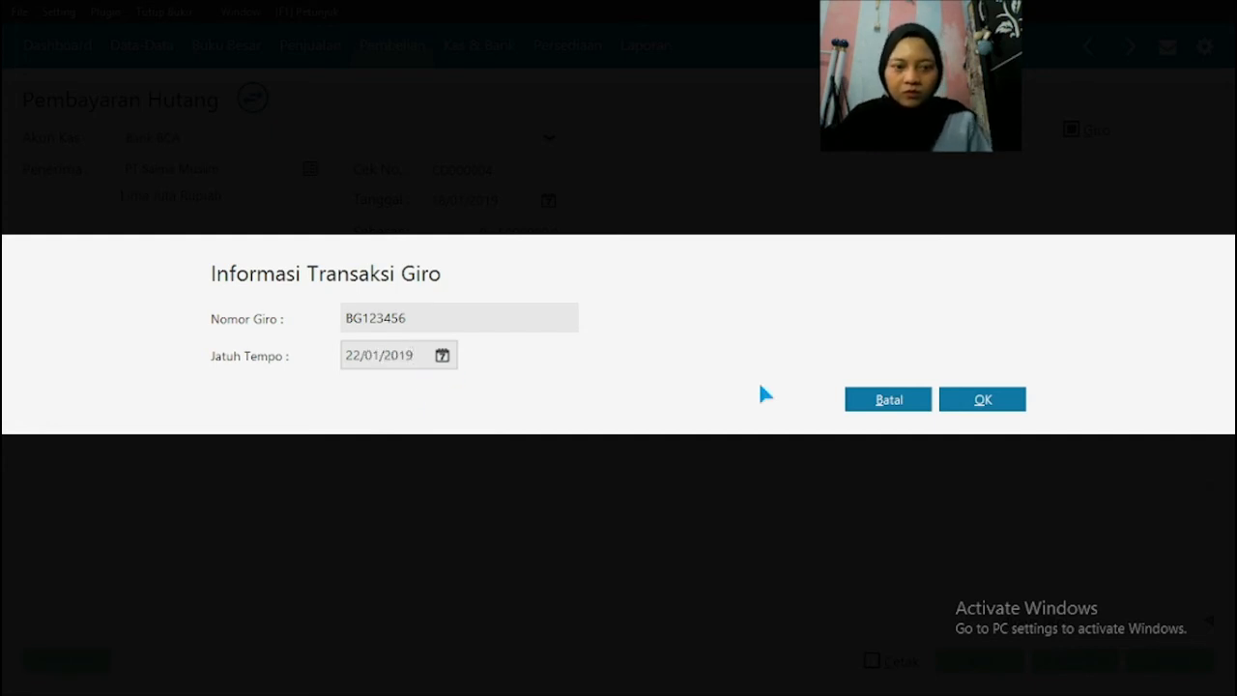
{"action": "left_click", "coordinate": [982, 404]}
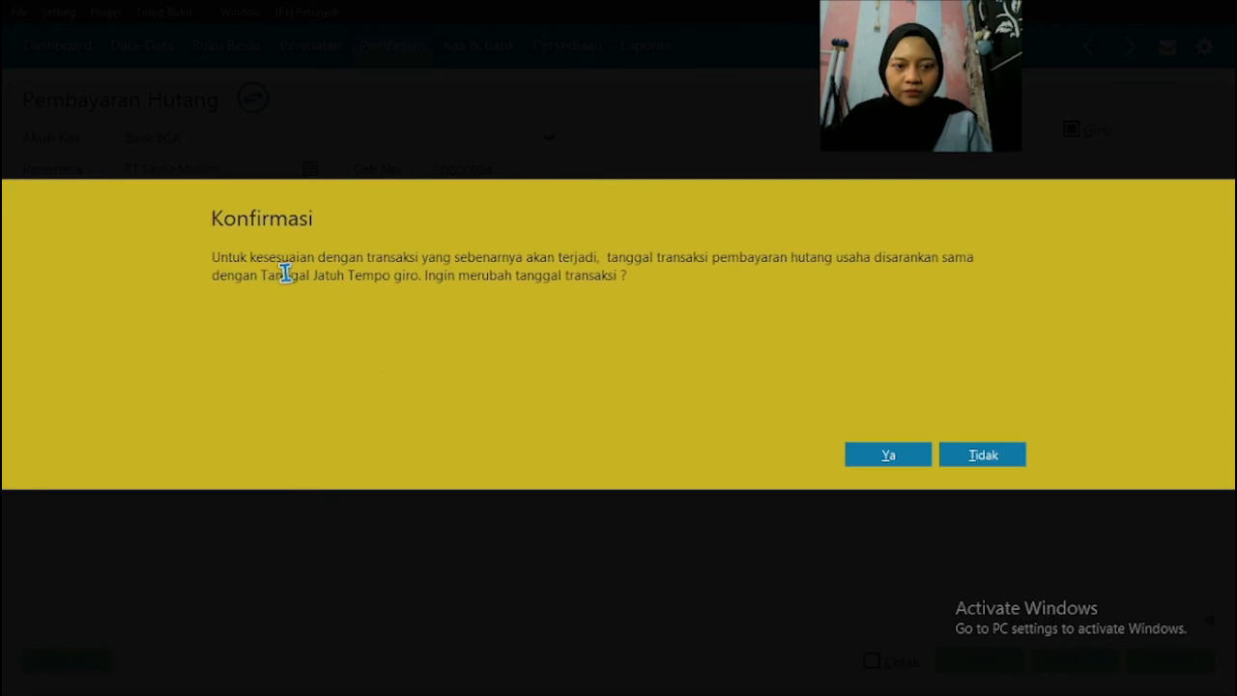
Step: Agree to change the payment's transaction date to the giro due date, acknowledge the posting notice, and close the payment forms
{"action": "left_click", "coordinate": [910, 456]}
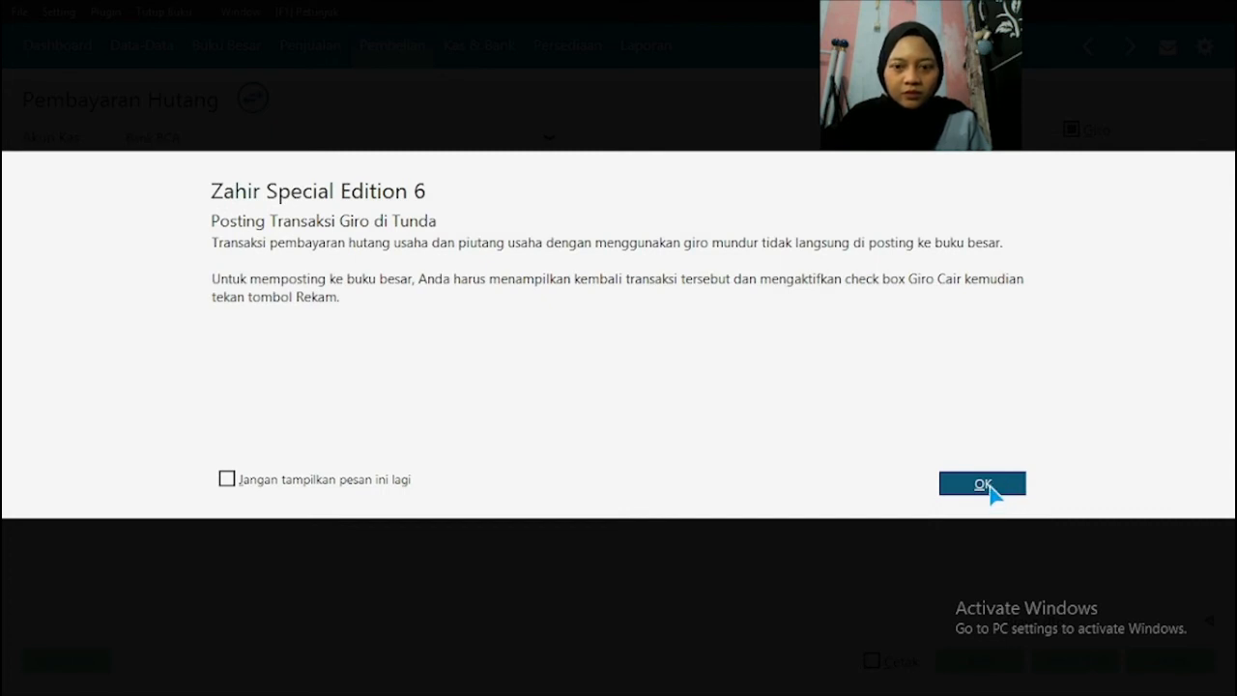
{"action": "left_click", "coordinate": [983, 485]}
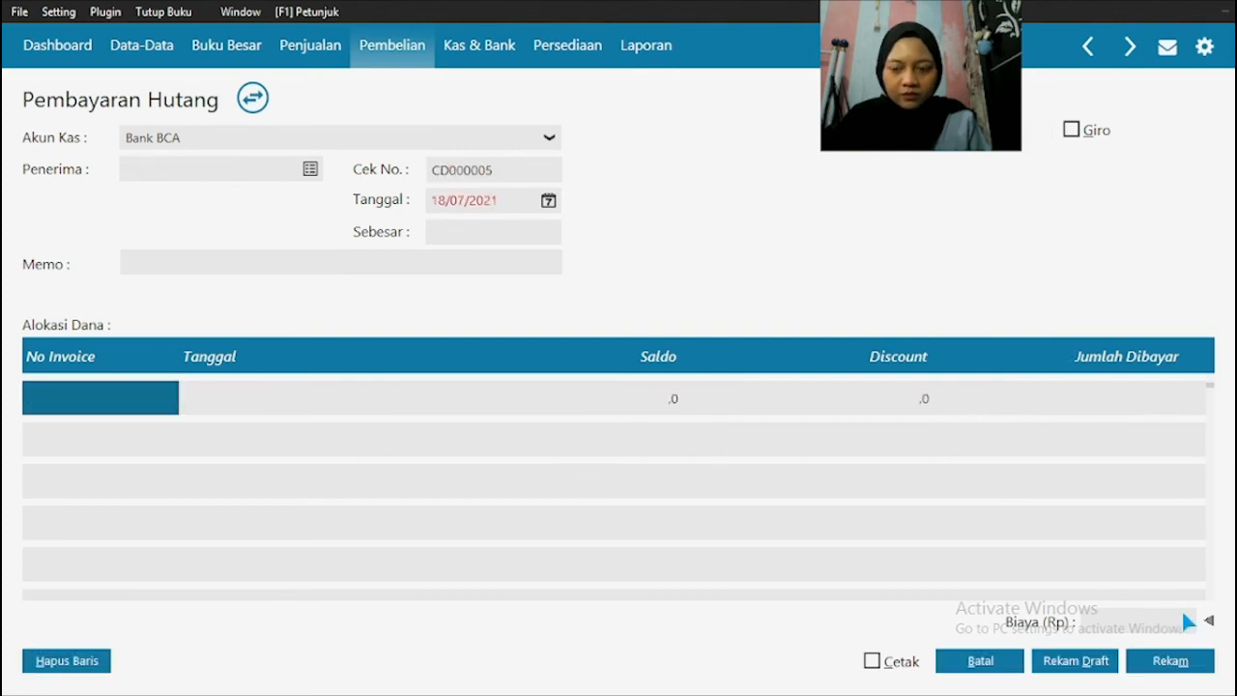
{"action": "left_click", "coordinate": [979, 663]}
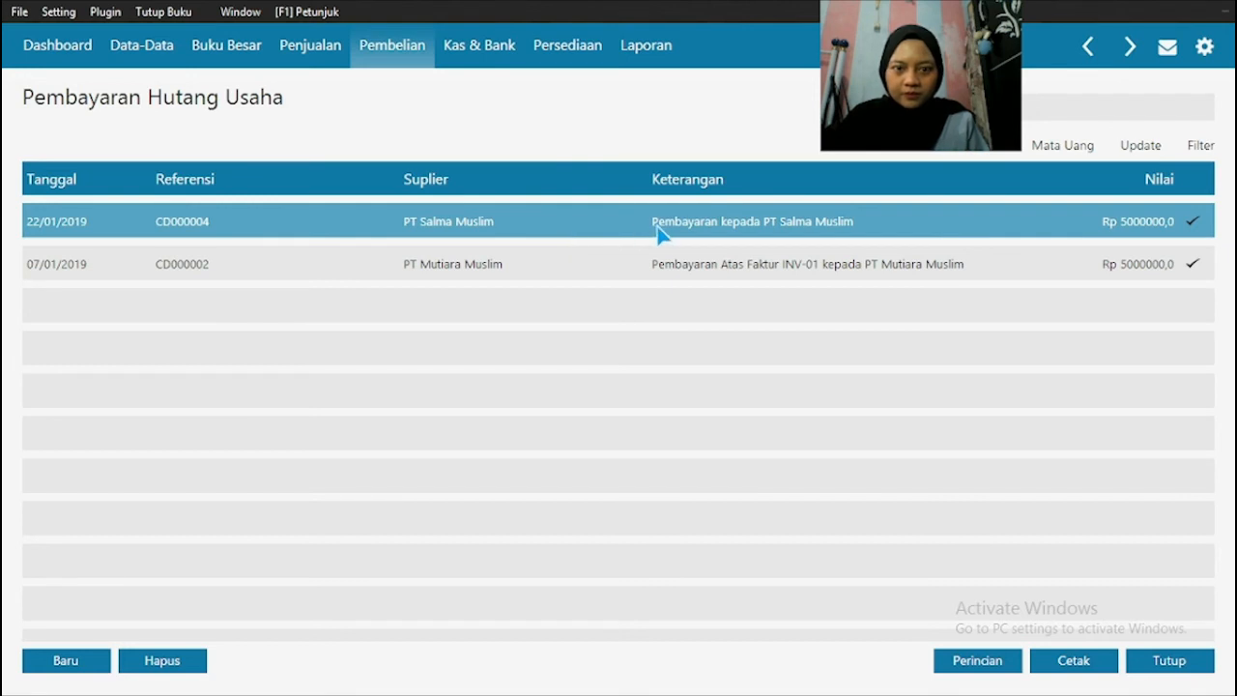
{"action": "left_click", "coordinate": [1181, 674]}
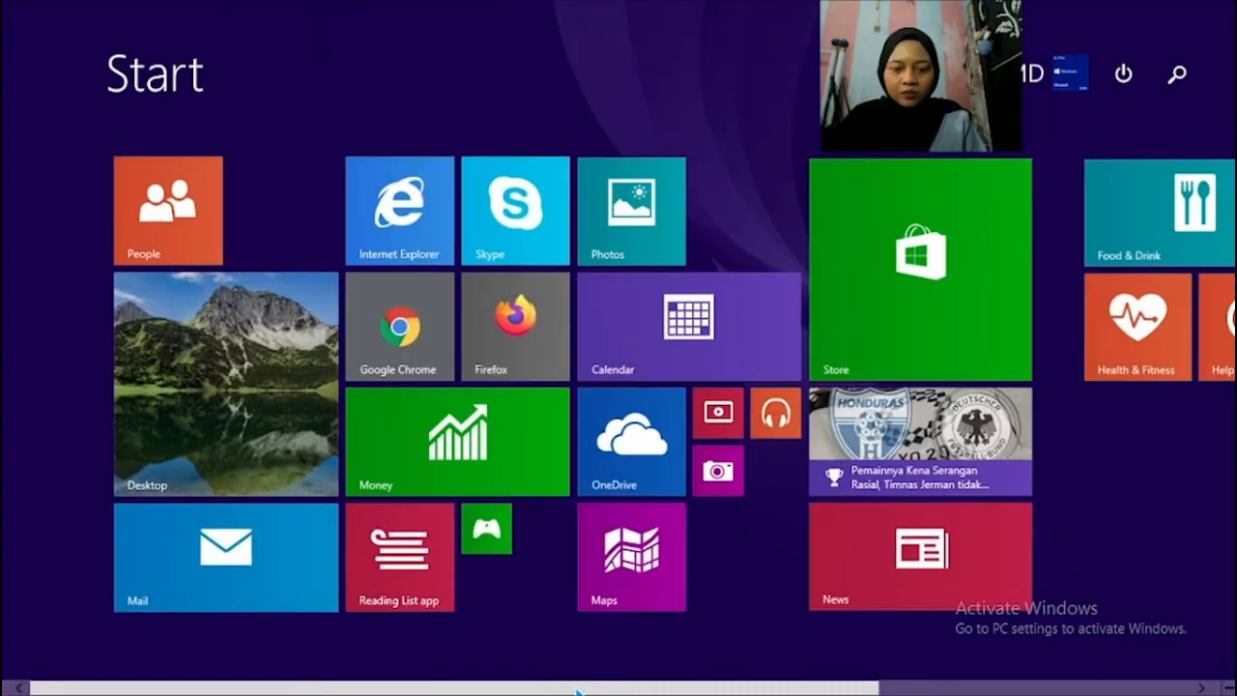
Step: Review Transaksi No. 12 in the source PDF and start a new item in Zahir's Data Produk
{"action": "left_click", "coordinate": [585, 682]}
{"action": "scroll", "coordinate": [463, 315], "scroll_direction": "down", "scroll_amount": 1}
{"action": "scroll", "coordinate": [463, 316], "scroll_direction": "up", "scroll_amount": 2}
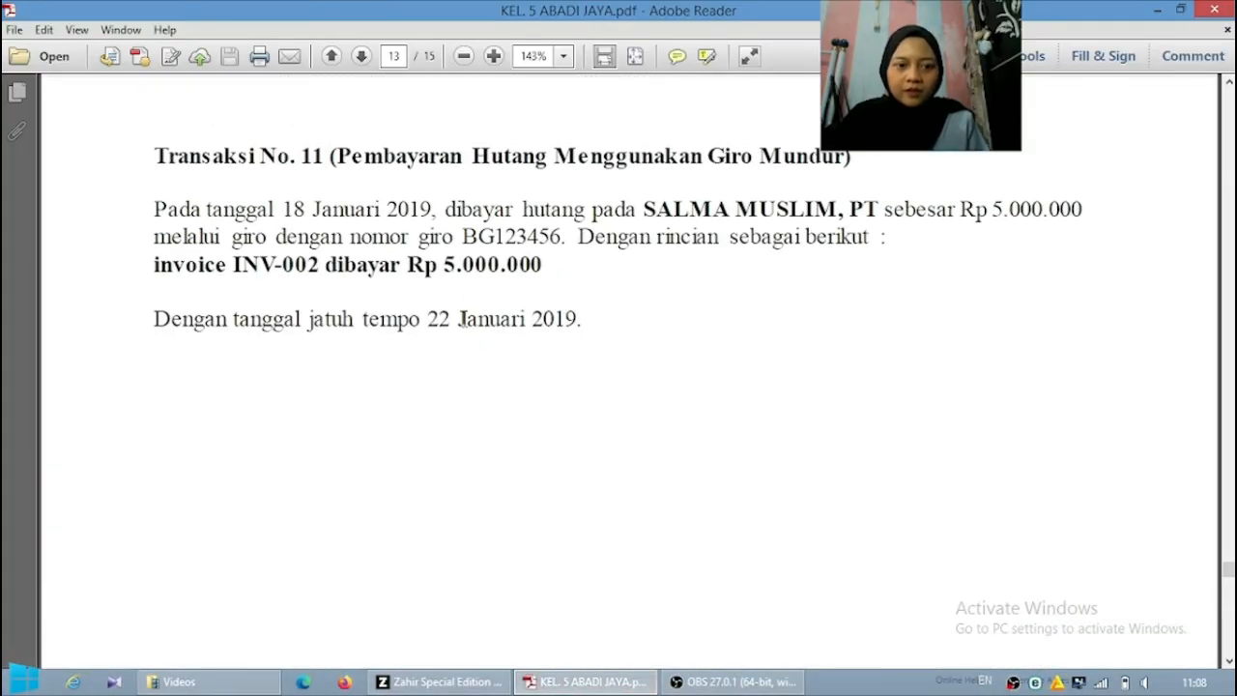
{"action": "scroll", "coordinate": [464, 318], "scroll_direction": "down", "scroll_amount": 12}
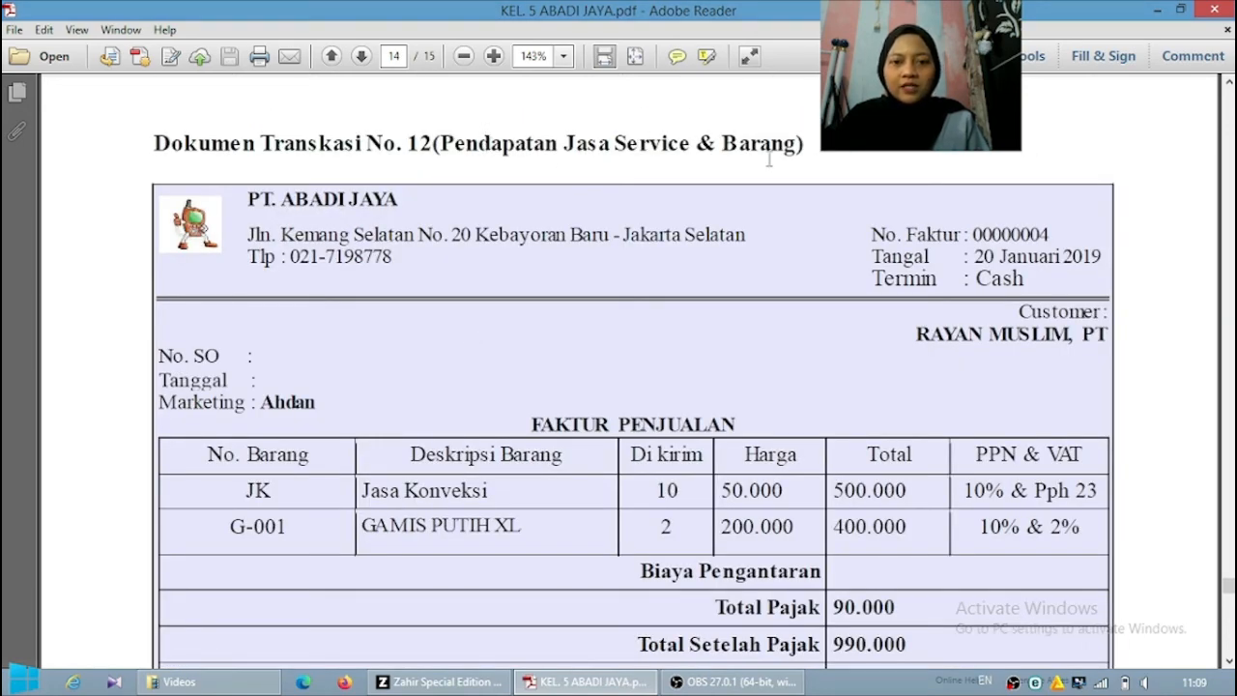
{"action": "scroll", "coordinate": [556, 398], "scroll_direction": "down", "scroll_amount": 1}
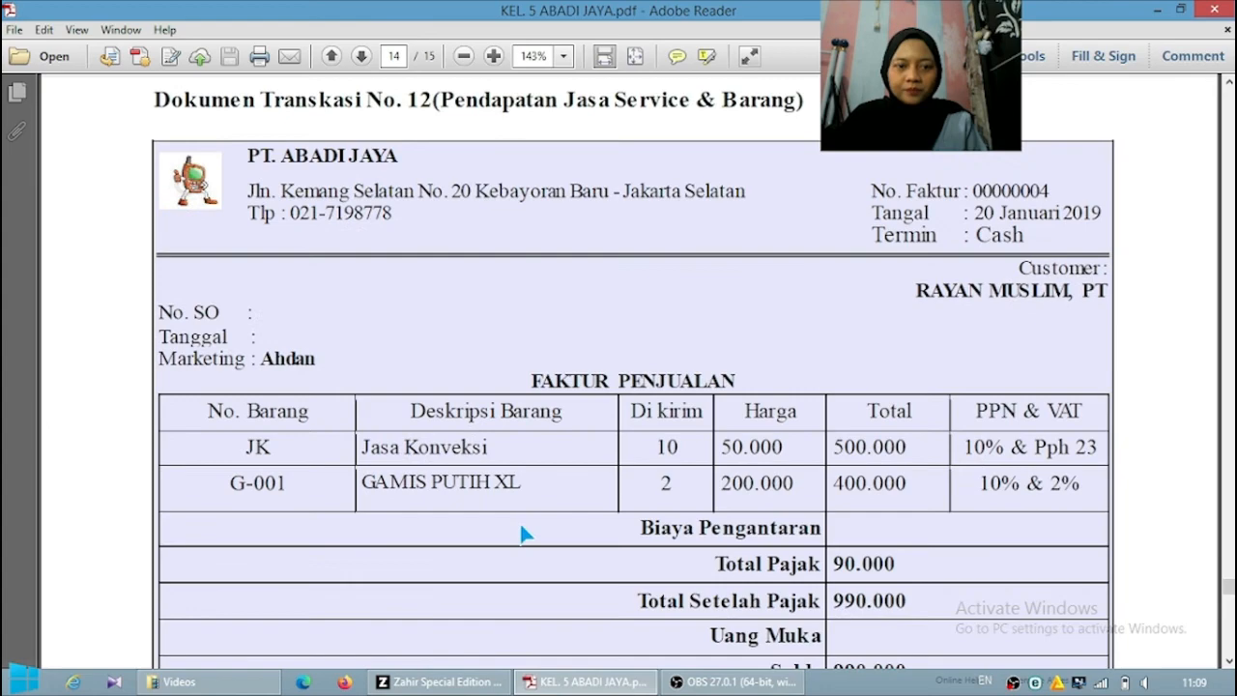
{"action": "left_click", "coordinate": [444, 683]}
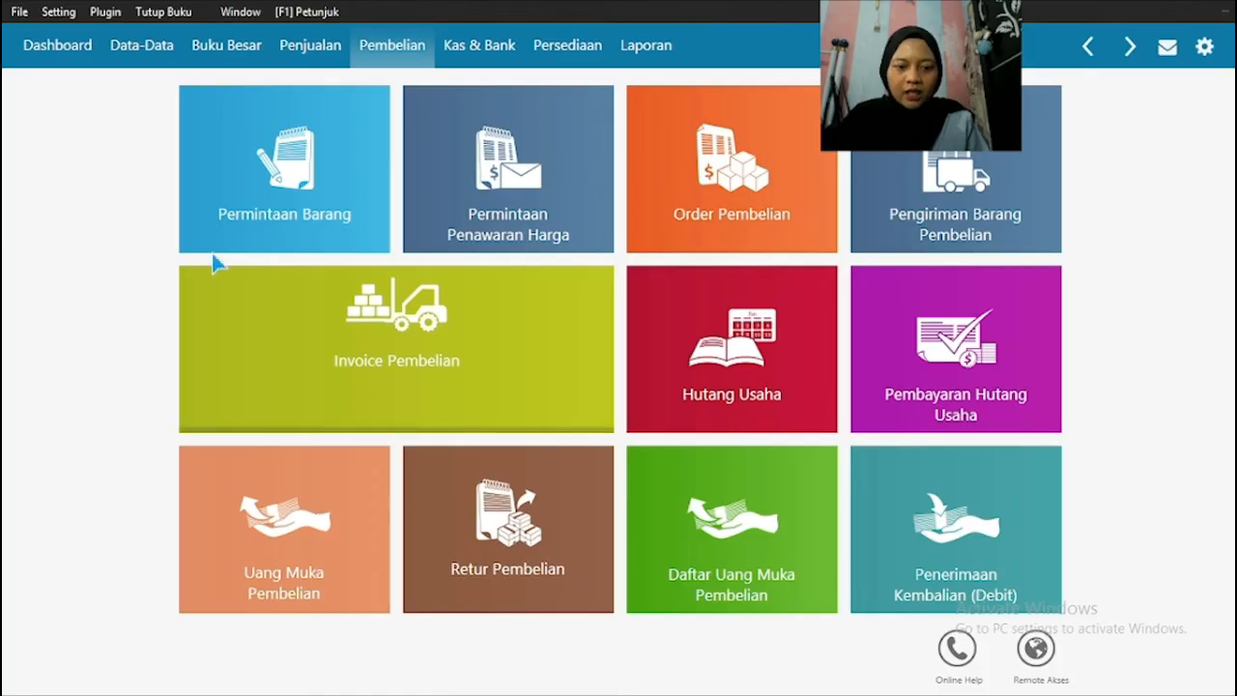
{"action": "left_click", "coordinate": [137, 48]}
{"action": "left_click", "coordinate": [503, 413]}
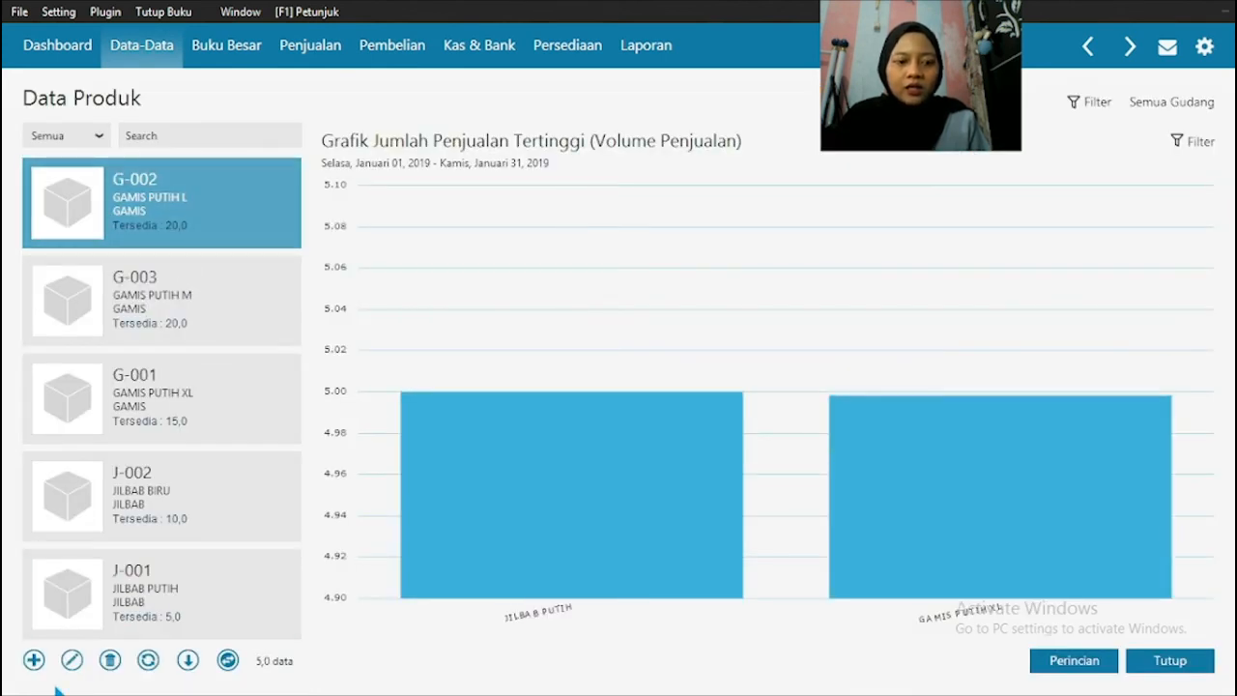
{"action": "left_click", "coordinate": [33, 660]}
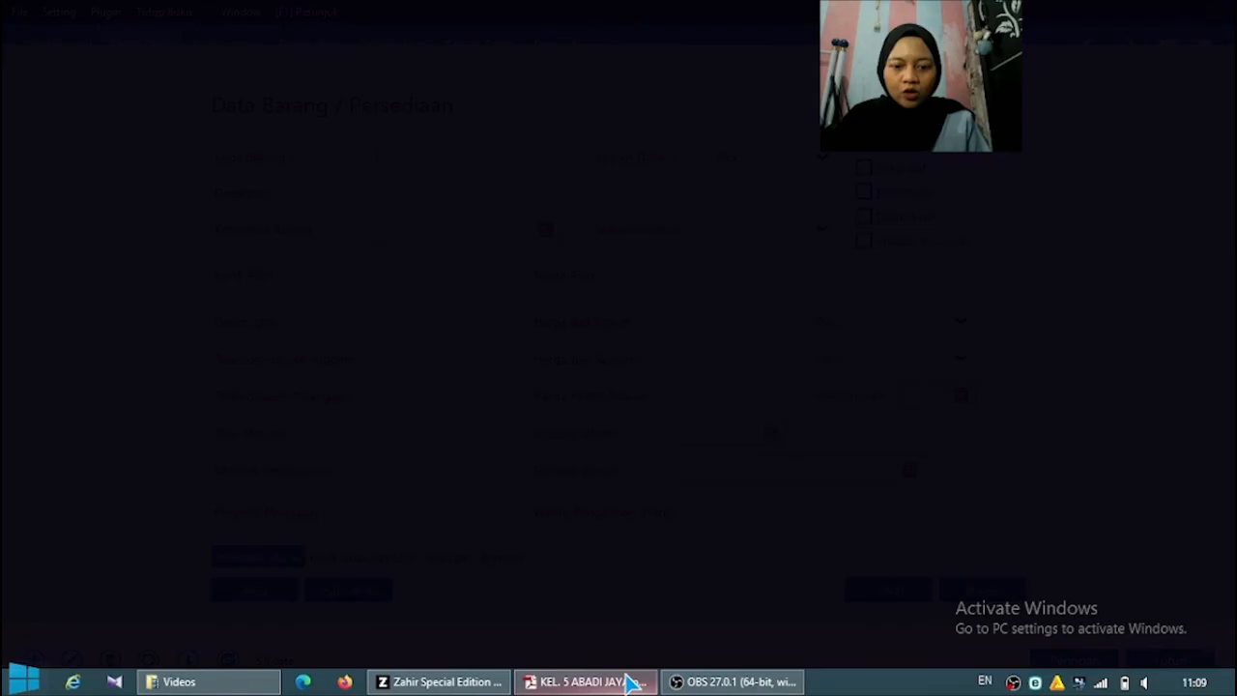
Step: Check the service item in the source PDF and enter Kode Barang JK with the description Jasa Konveksi
{"action": "left_click", "coordinate": [624, 681]}
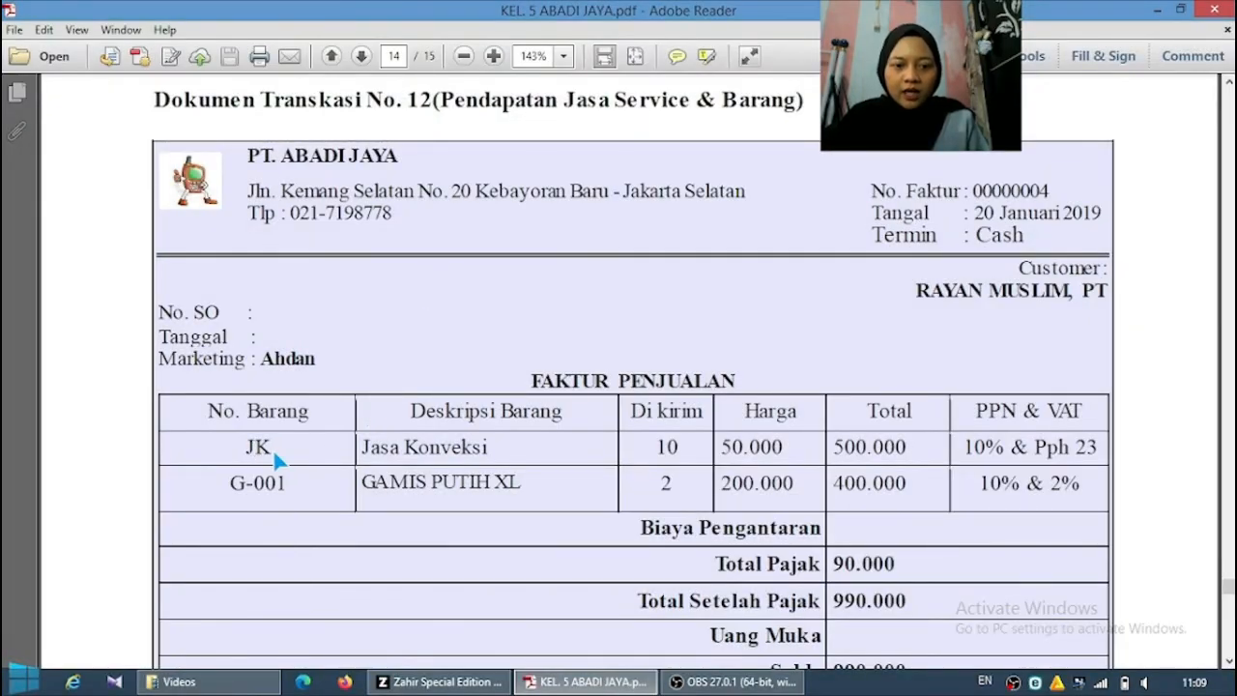
{"action": "left_click", "coordinate": [440, 682]}
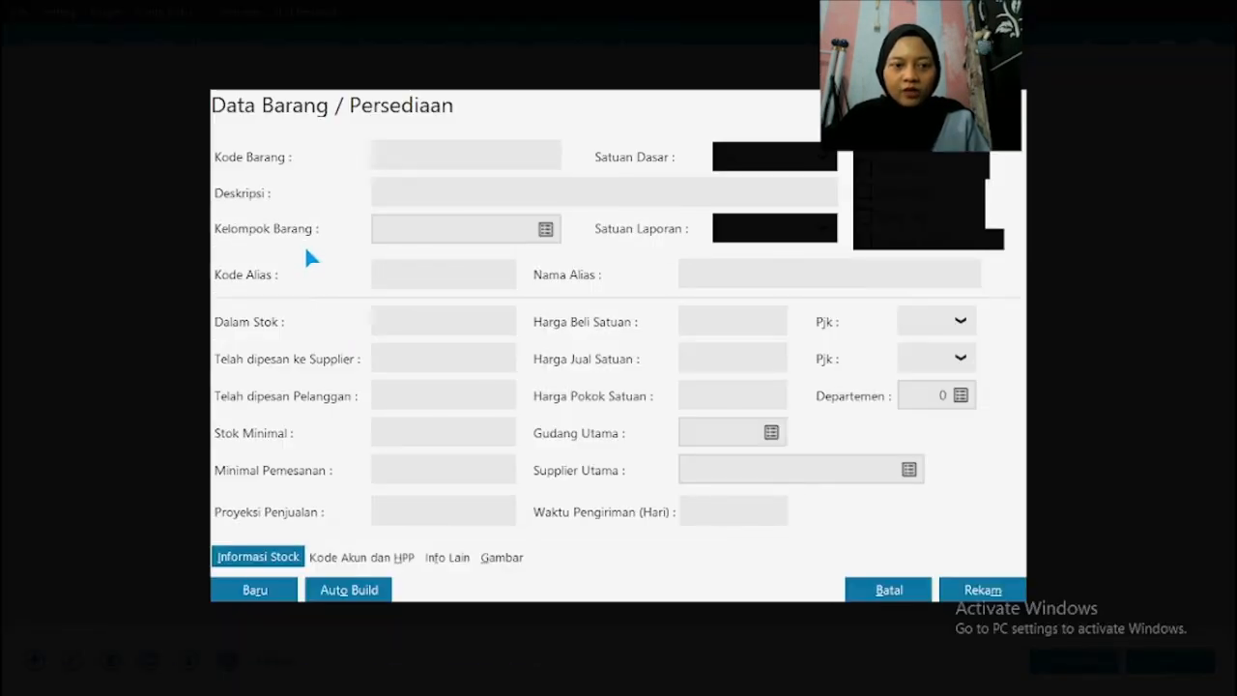
{"action": "left_click", "coordinate": [392, 171]}
{"action": "type", "text": "JK"}
{"action": "left_click", "coordinate": [389, 197]}
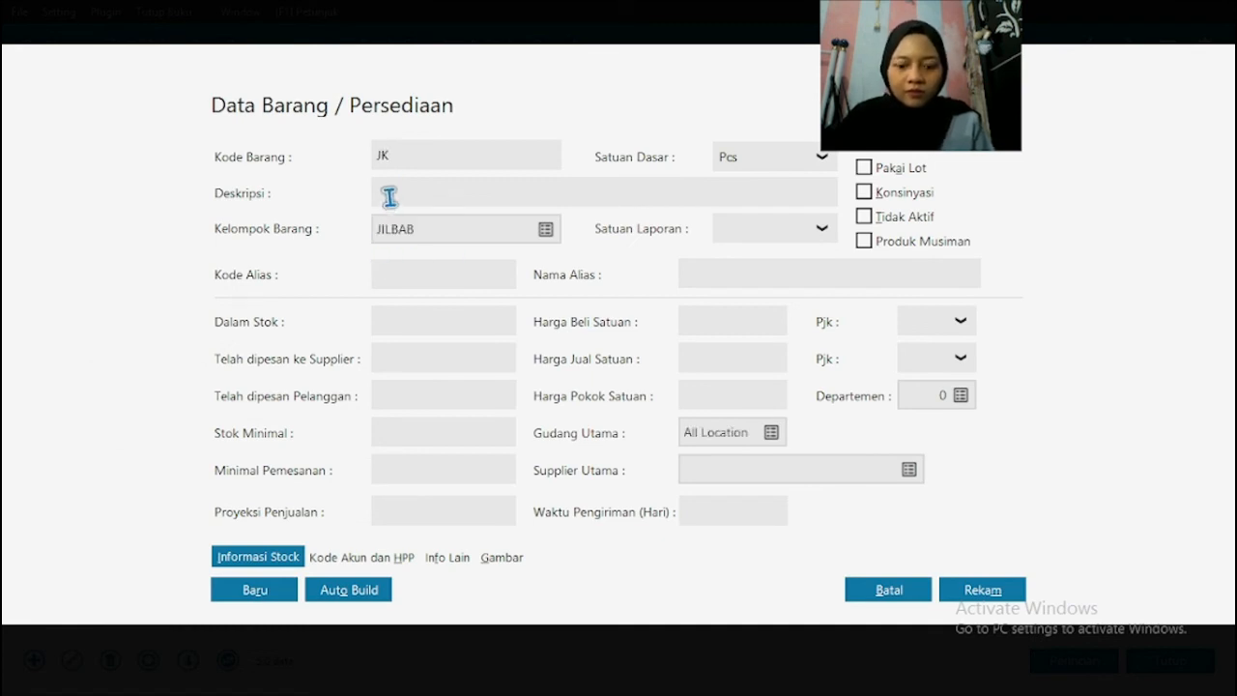
{"action": "type", "text": "Jasa Konveksi"}
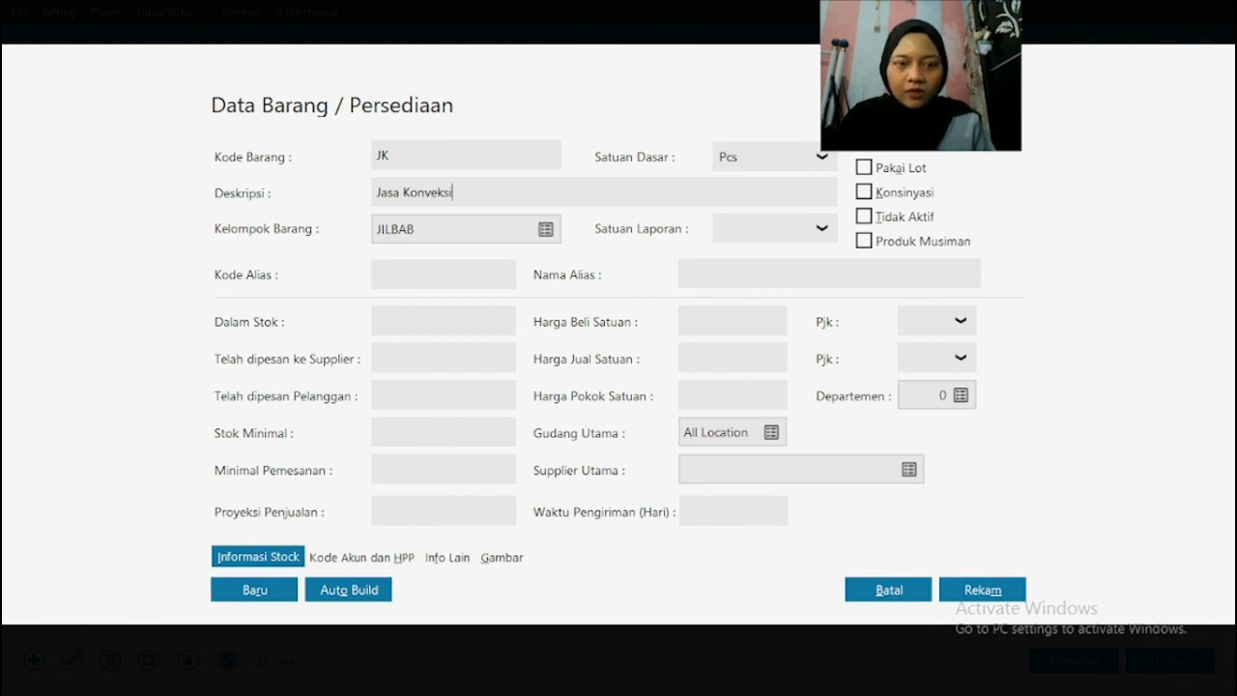
Step: Assign the Jasa Konveksi item to the Product 3 item group
{"action": "left_click", "coordinate": [547, 232]}
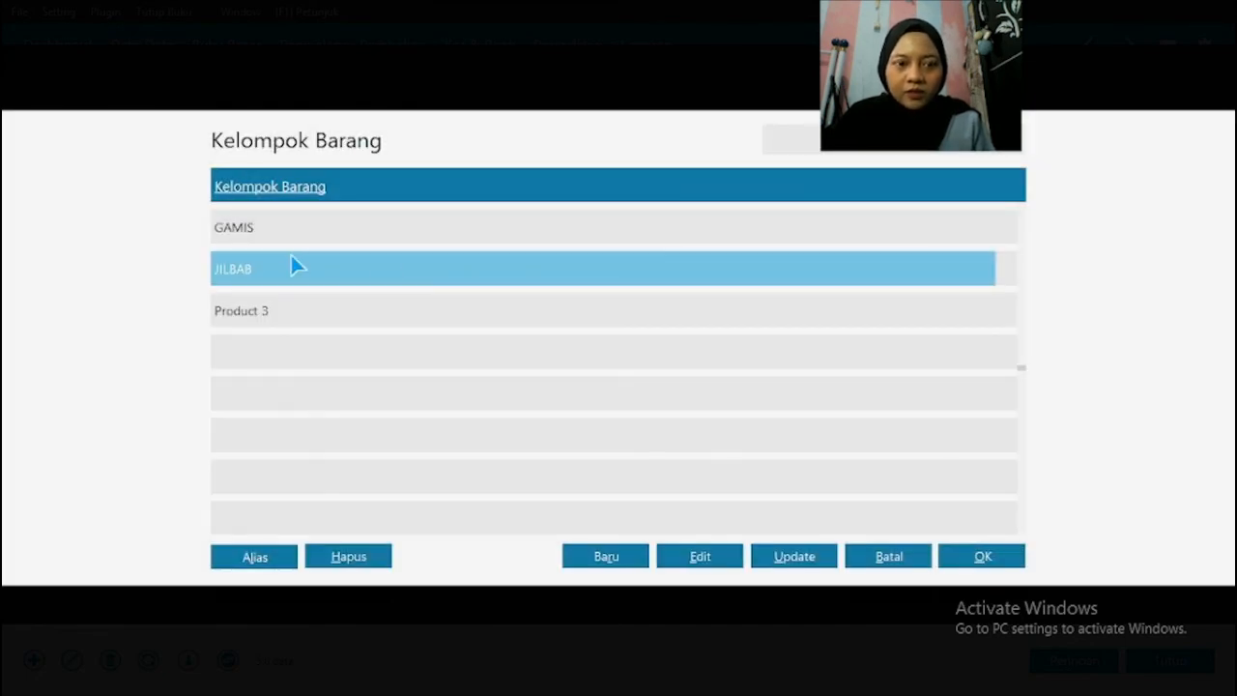
{"action": "left_click", "coordinate": [270, 312]}
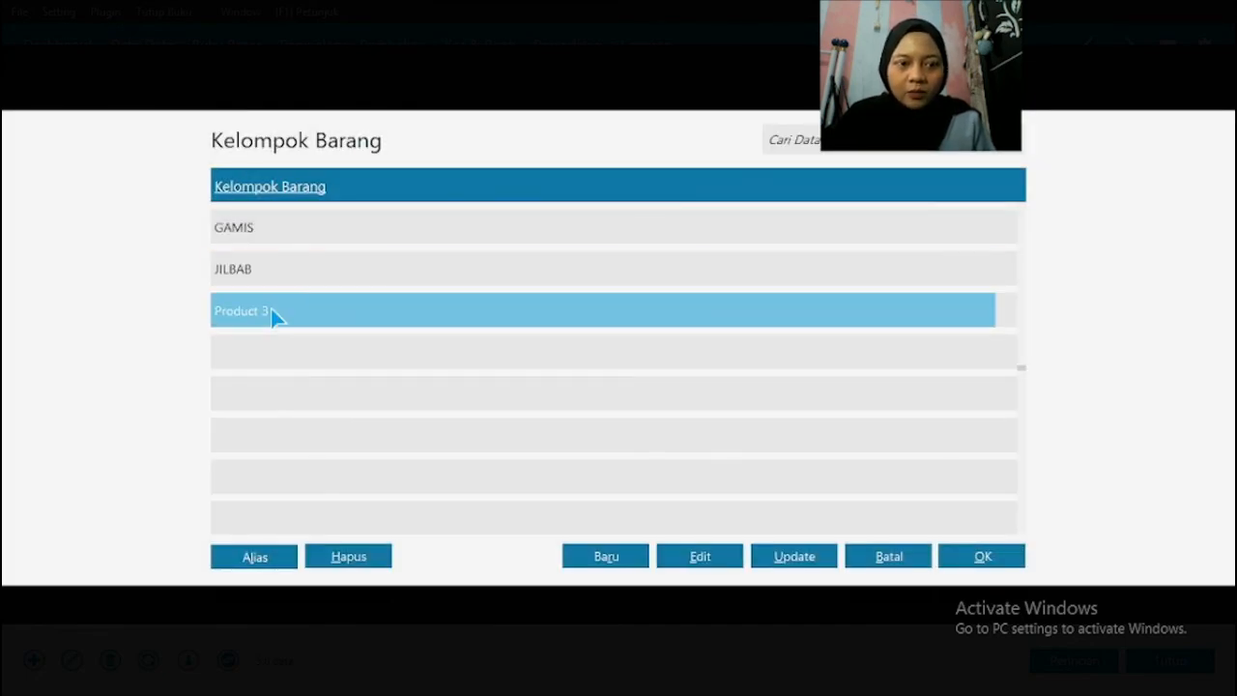
{"action": "left_click", "coordinate": [978, 559]}
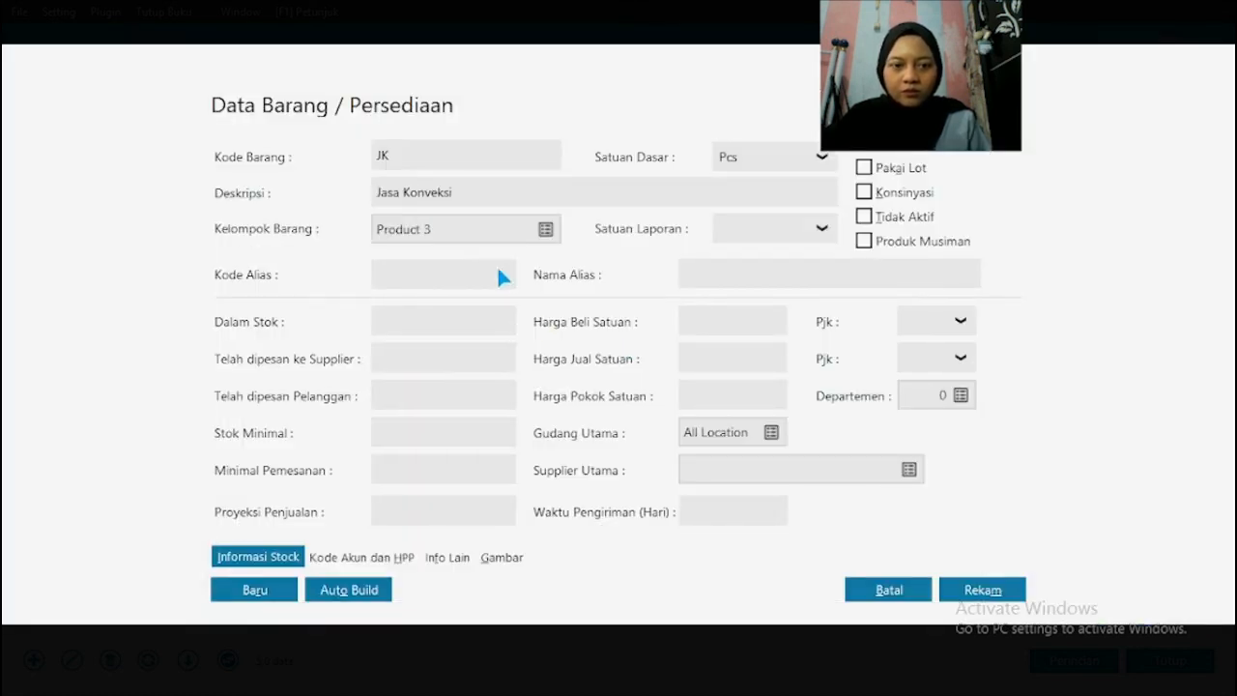
Step: Clear the Disimpan and Dibeli properties of the JK item and select Pendapatan jasa Konveksi as its Penjualan account
{"action": "left_click", "coordinate": [337, 559]}
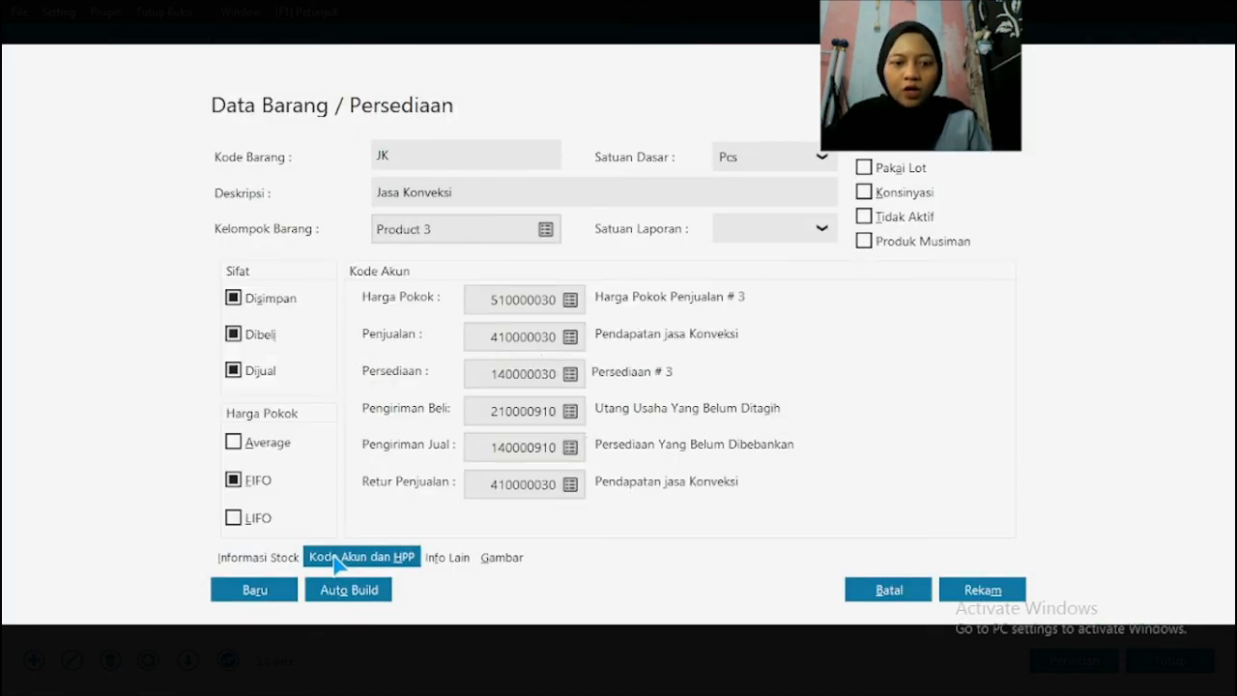
{"action": "left_click", "coordinate": [262, 306]}
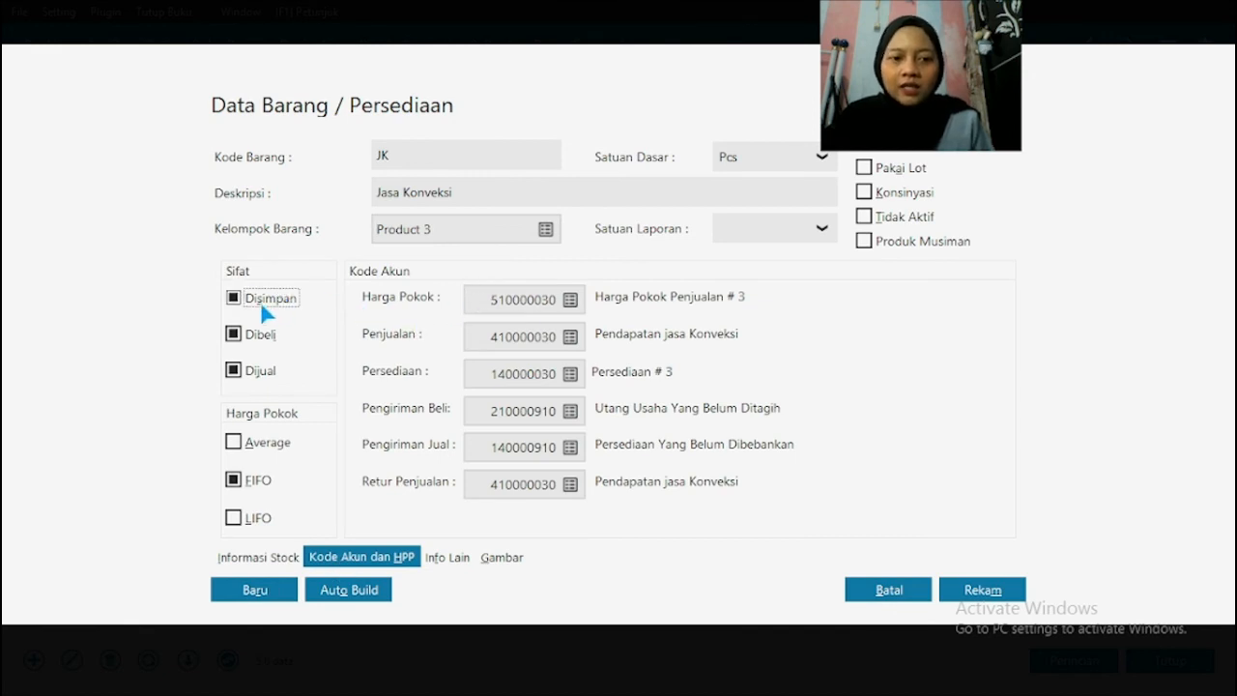
{"action": "left_click", "coordinate": [254, 337]}
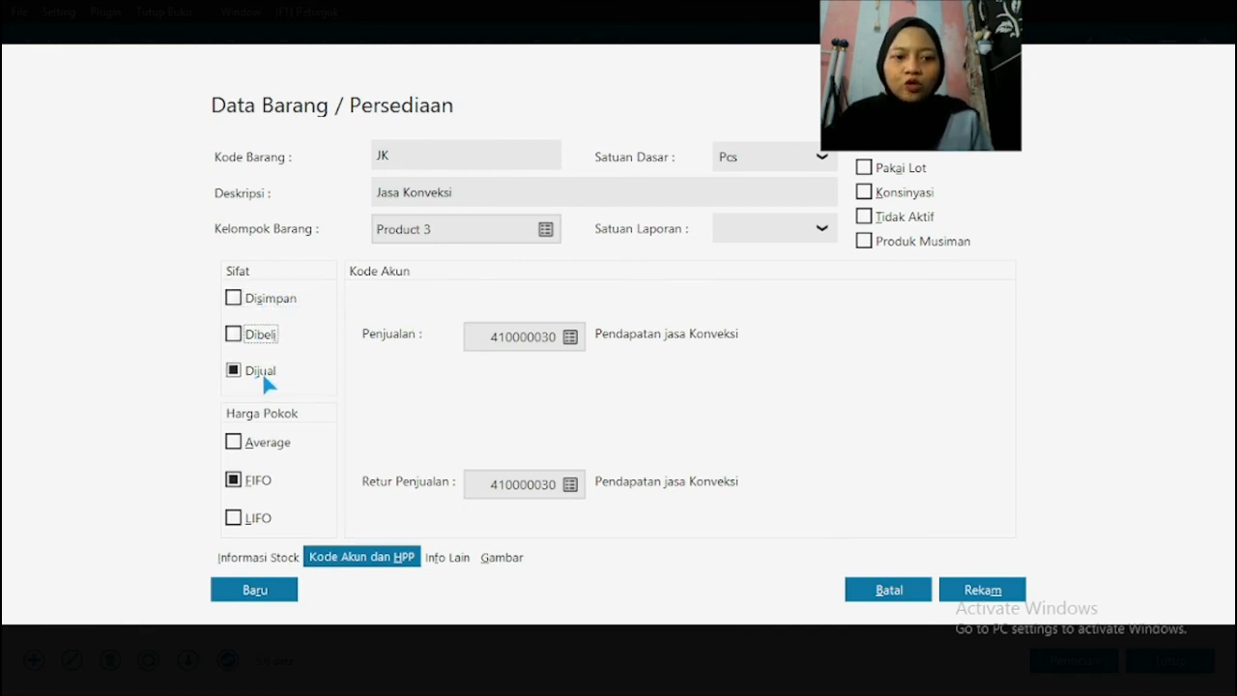
{"action": "left_click", "coordinate": [570, 338]}
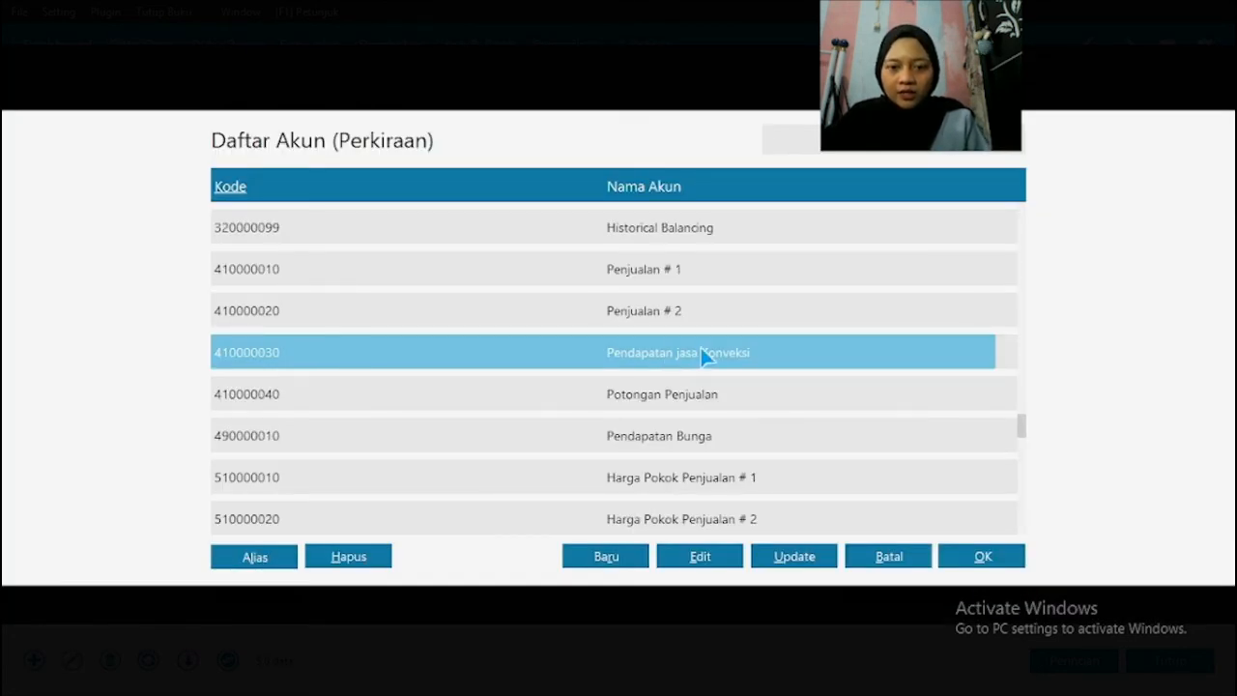
{"action": "left_click", "coordinate": [982, 556]}
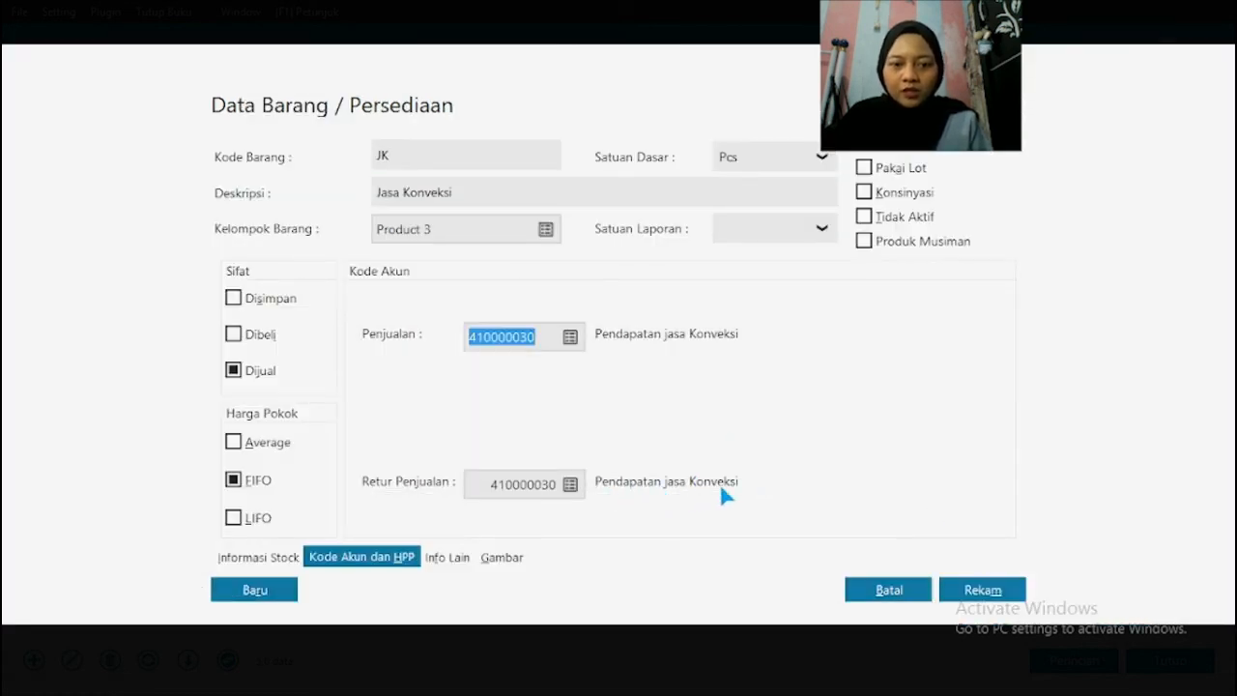
Step: Save the JK Jasa Konveksi item and close Data Produk
{"action": "left_click", "coordinate": [998, 597]}
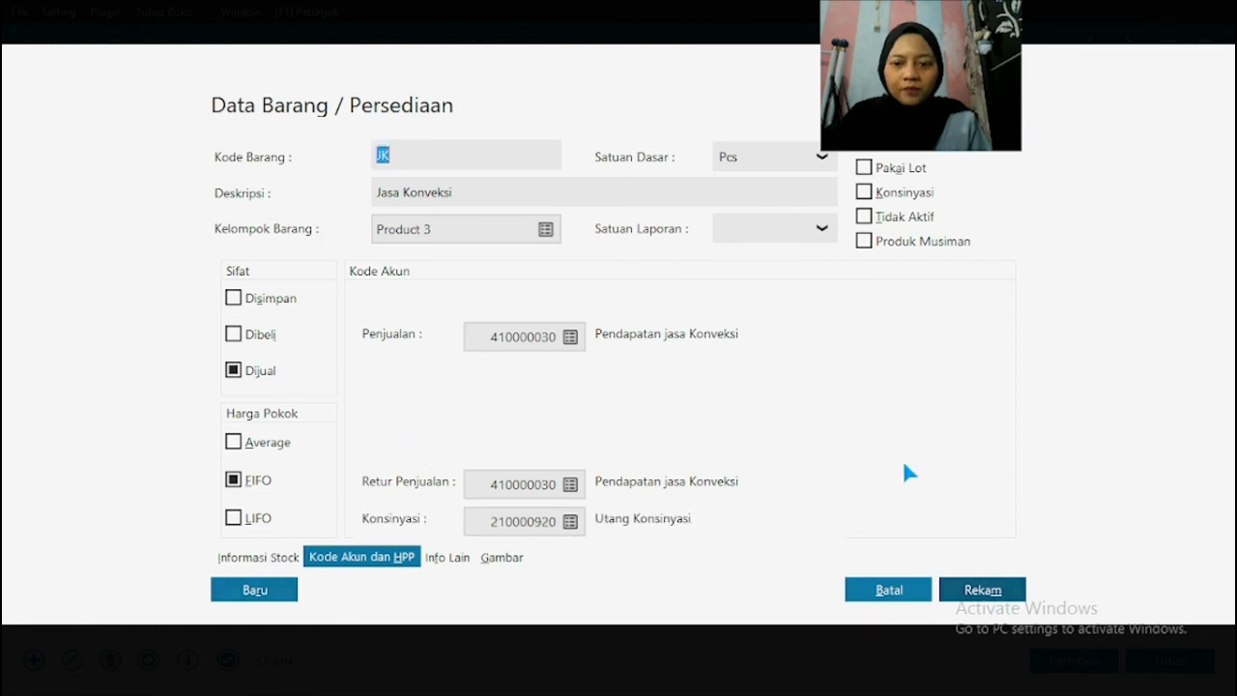
{"action": "left_click", "coordinate": [966, 586]}
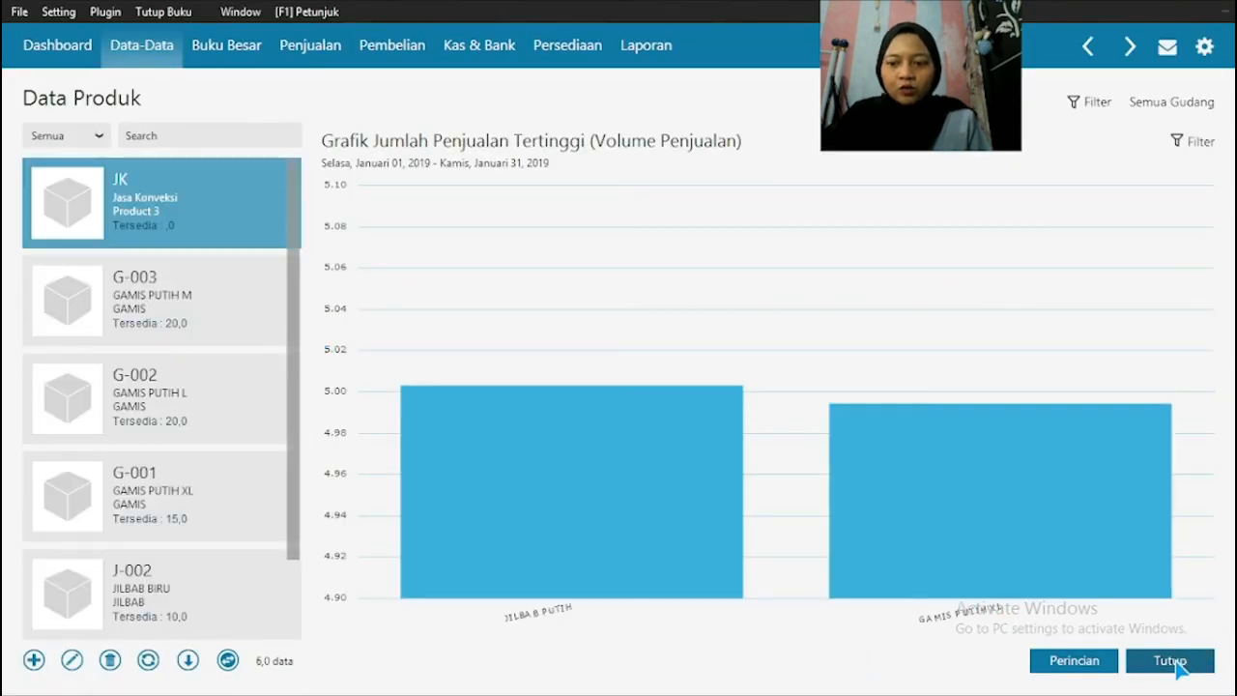
{"action": "left_click", "coordinate": [1199, 661]}
Step: Start a new sales invoice in Invoice Penjualan
{"action": "left_click", "coordinate": [312, 45]}
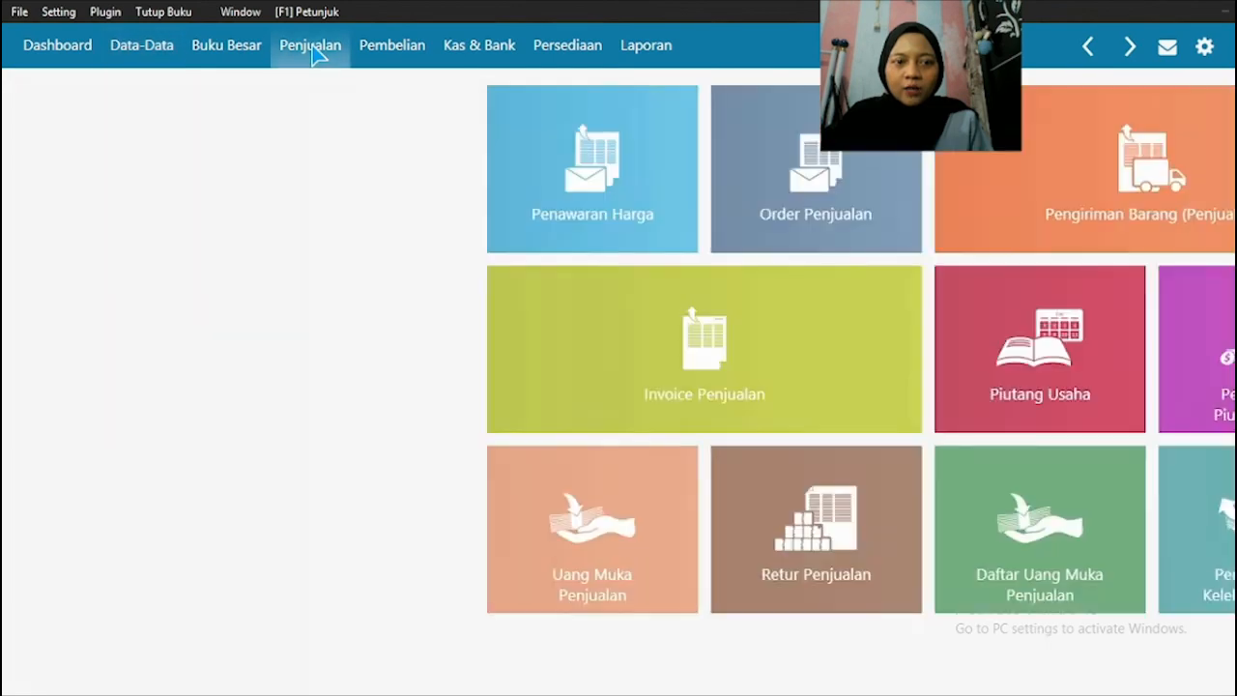
{"action": "left_click", "coordinate": [387, 319]}
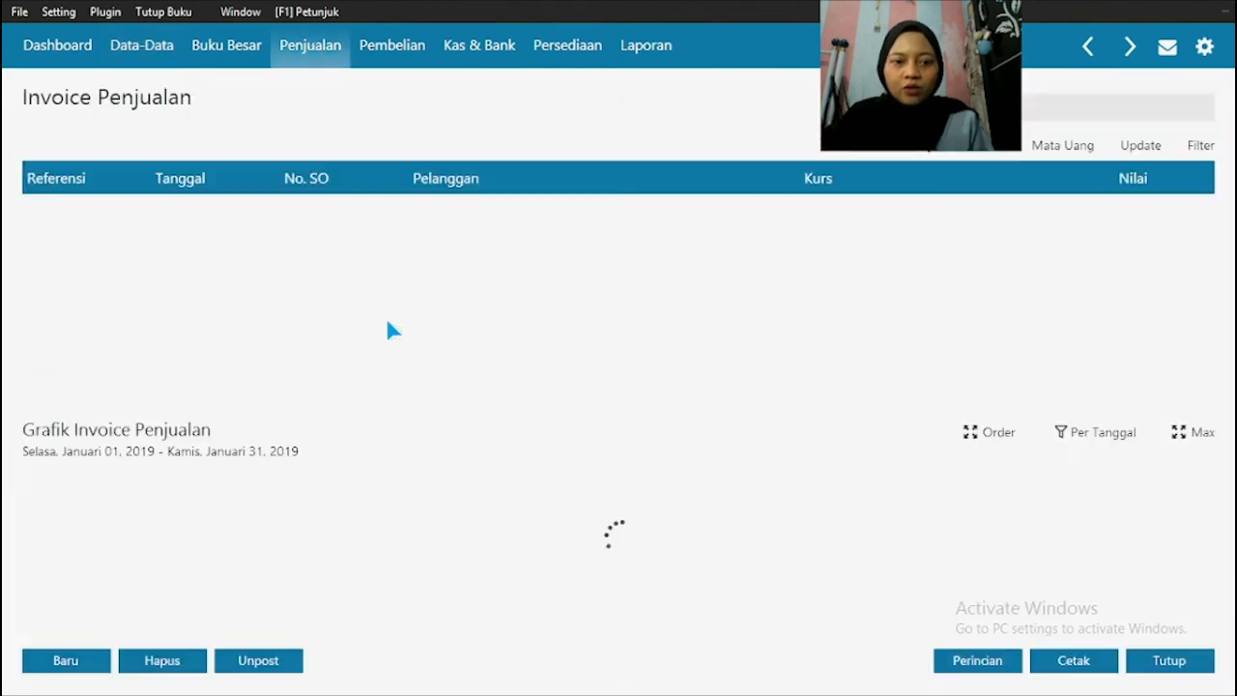
{"action": "left_click", "coordinate": [68, 661]}
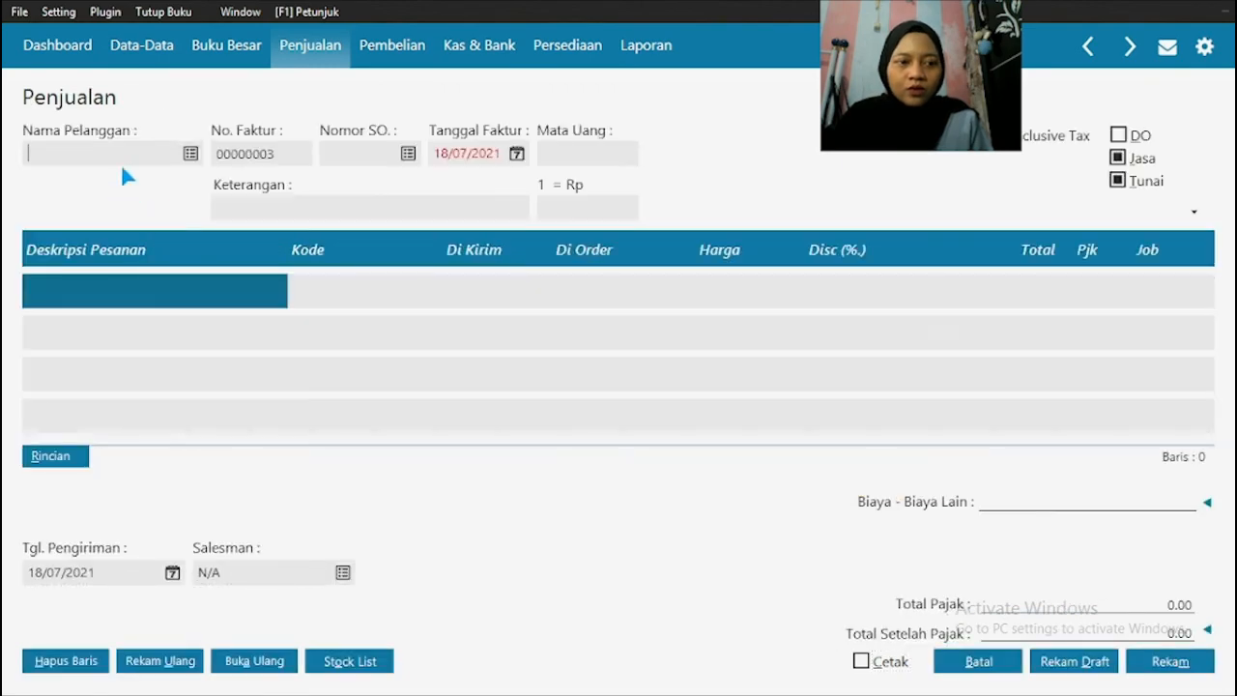
Step: Check Transaksi No. 12's customer in the source PDF and select PT Rayan Muslim as the invoice customer in Zahir
{"action": "key", "text": "super"}
{"action": "left_click", "coordinate": [572, 681]}
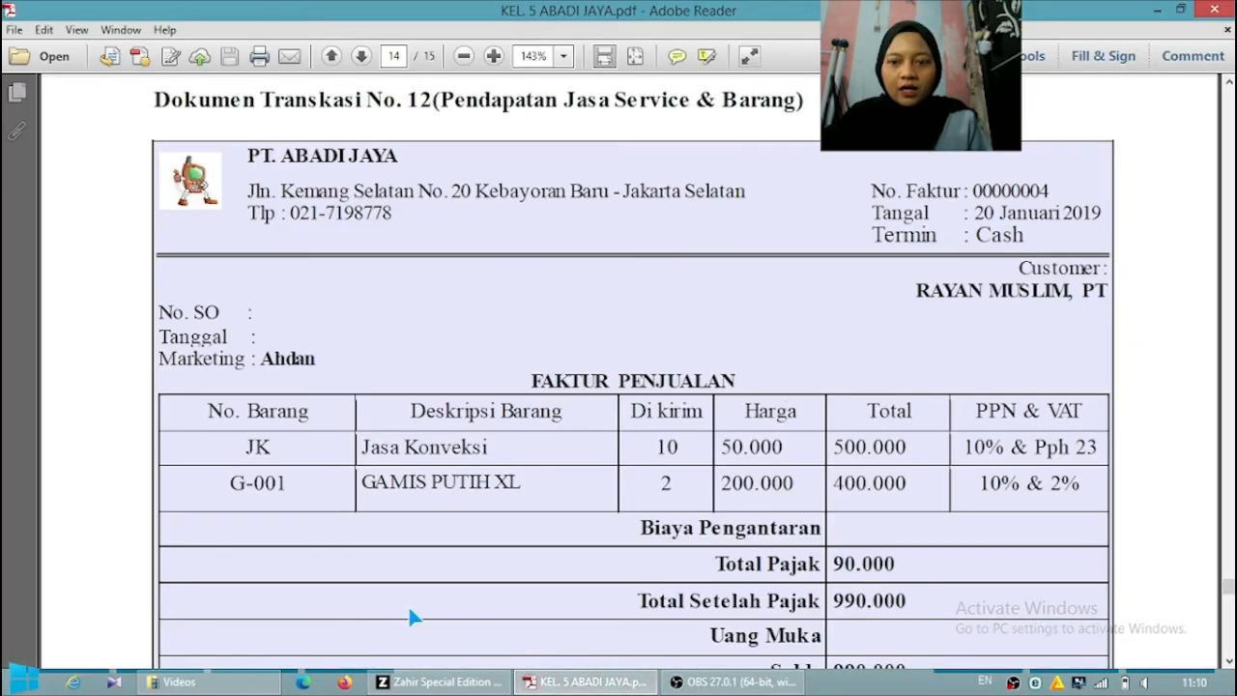
{"action": "left_click", "coordinate": [440, 681]}
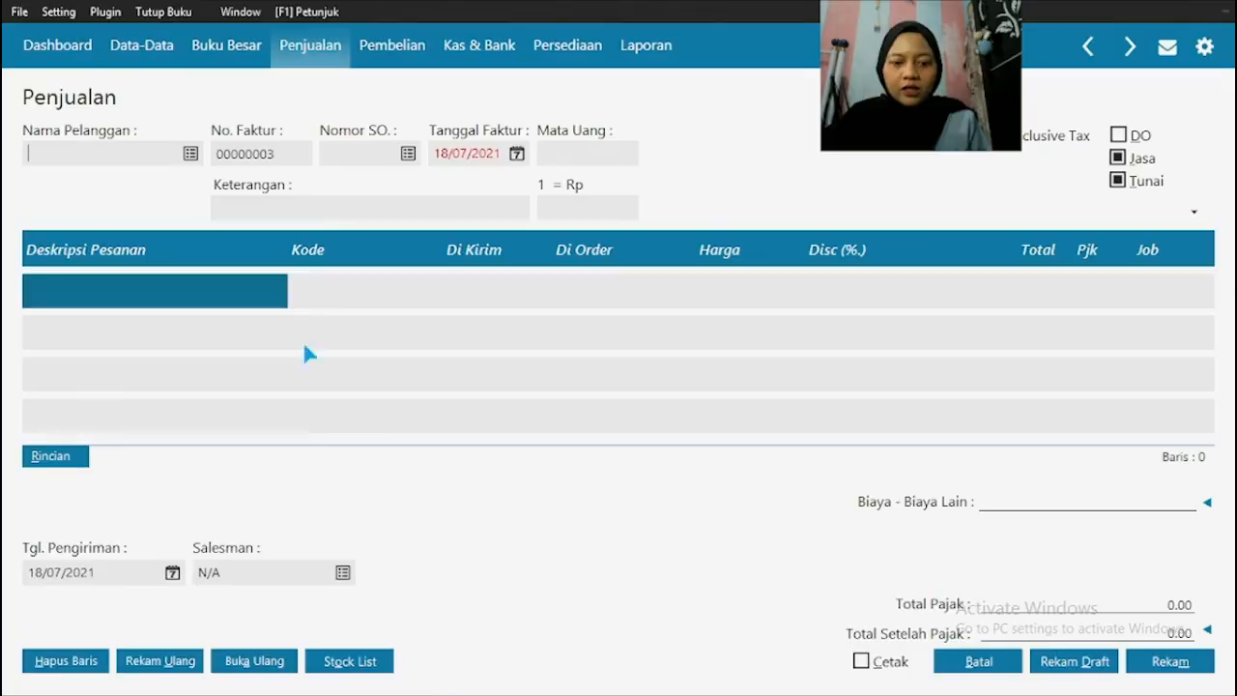
{"action": "left_click", "coordinate": [191, 152]}
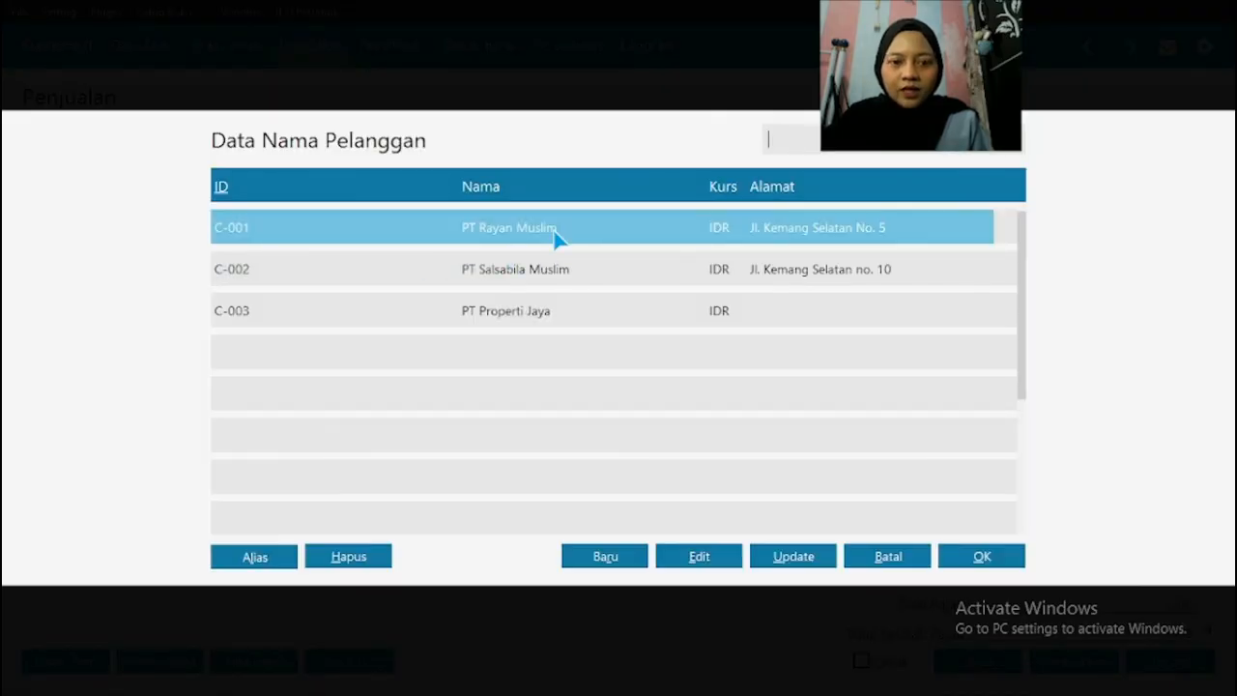
{"action": "left_click", "coordinate": [994, 566]}
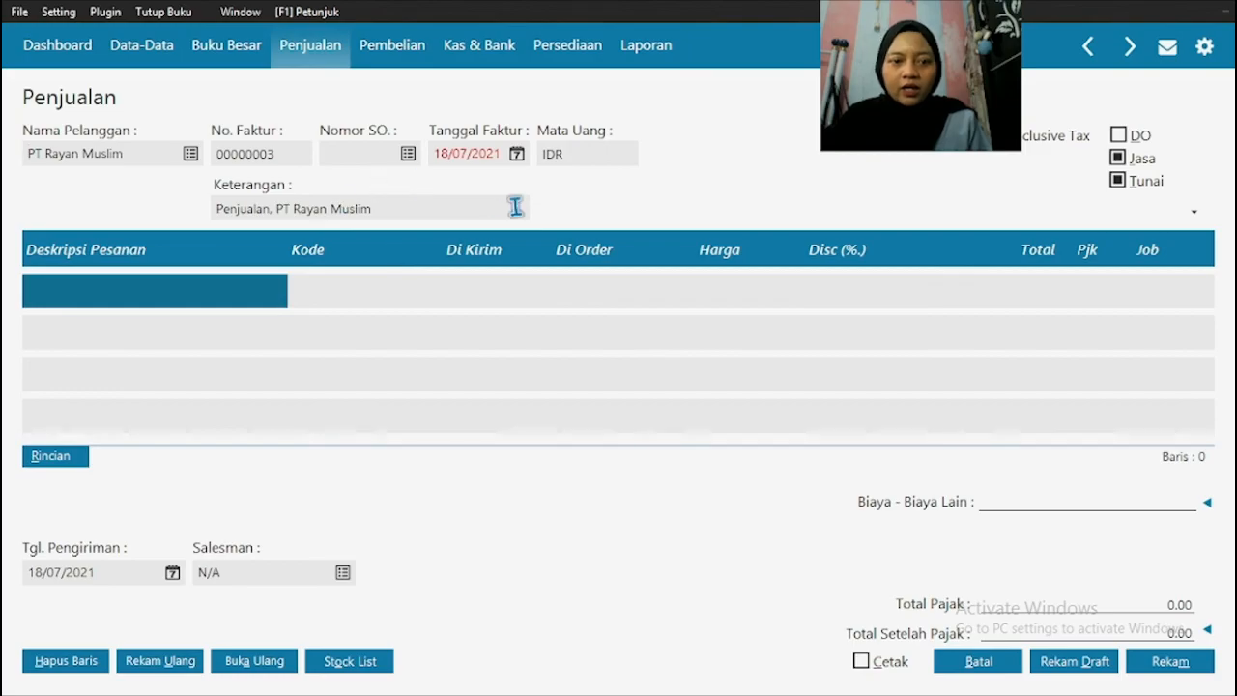
Step: Check the invoice date in the source PDF and set Tanggal Faktur to 20/01/2019 in Zahir
{"action": "key", "text": "super"}
{"action": "left_click", "coordinate": [580, 682]}
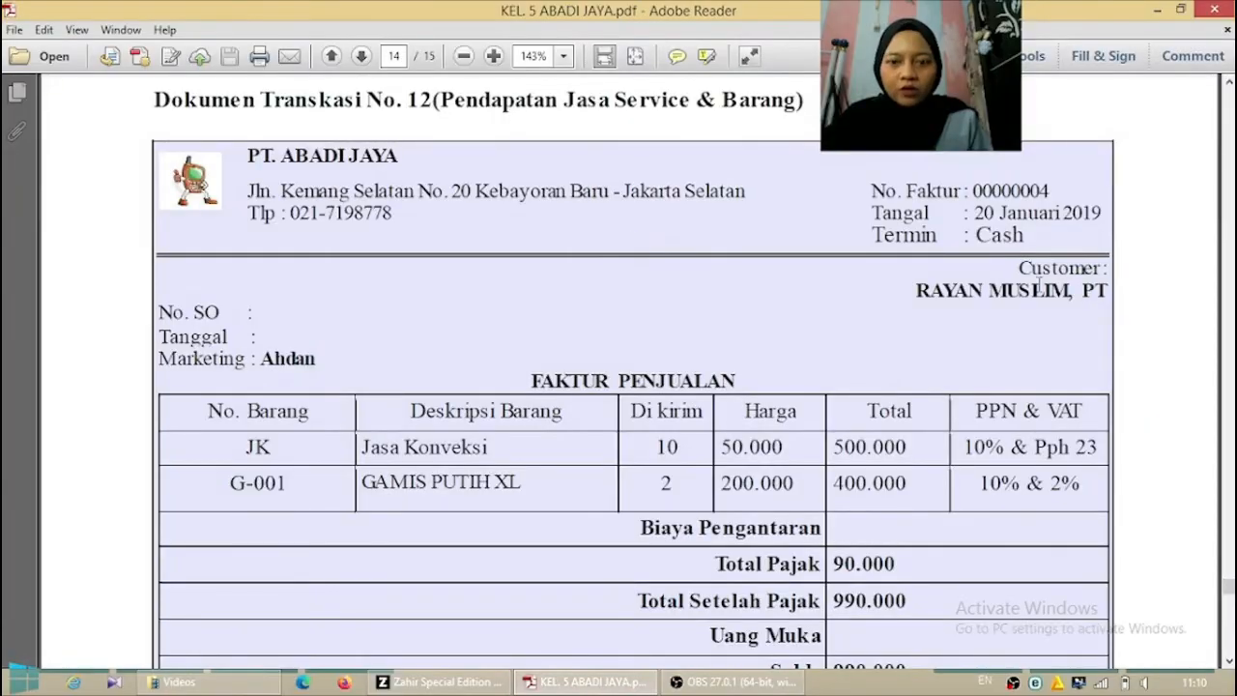
{"action": "left_click", "coordinate": [440, 682]}
{"action": "left_click", "coordinate": [469, 154]}
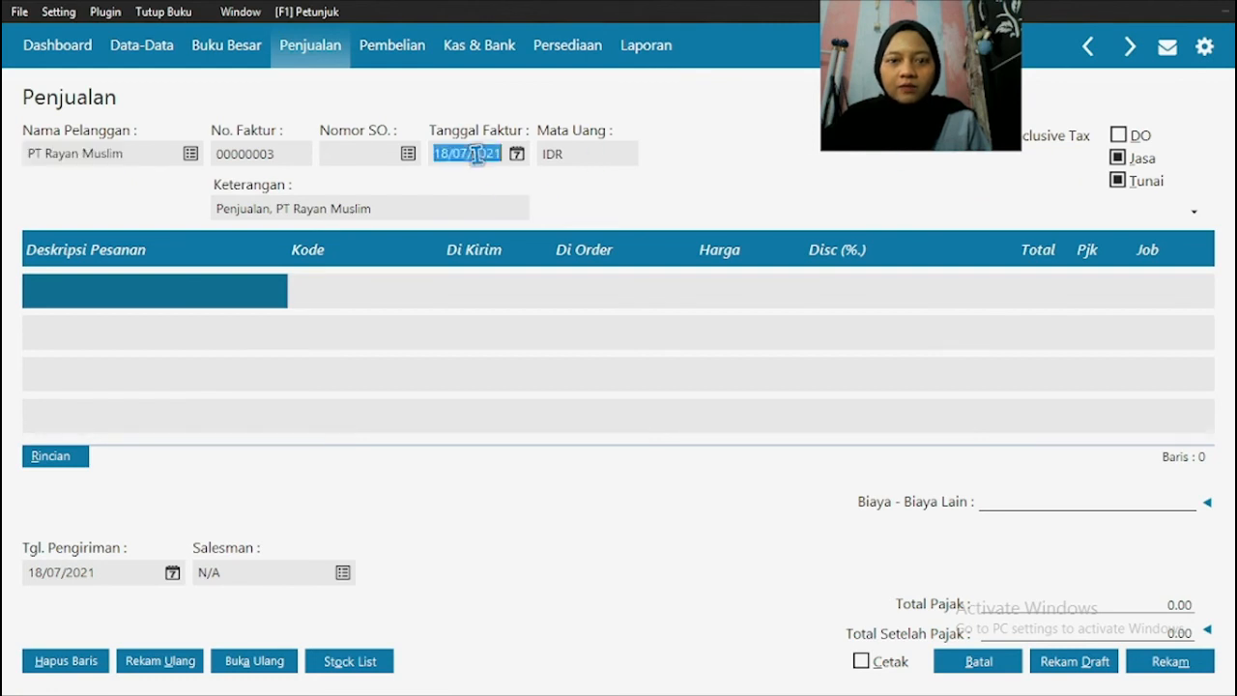
{"action": "type", "text": "20/01/2019"}
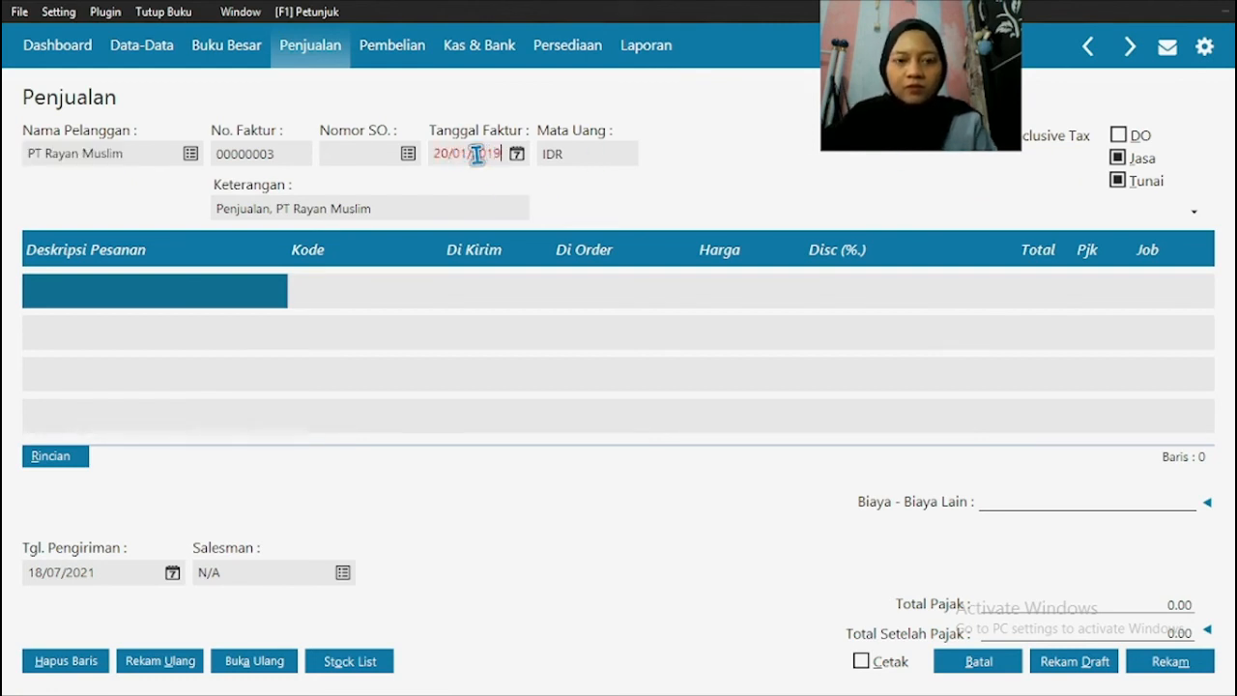
{"action": "left_click", "coordinate": [607, 153]}
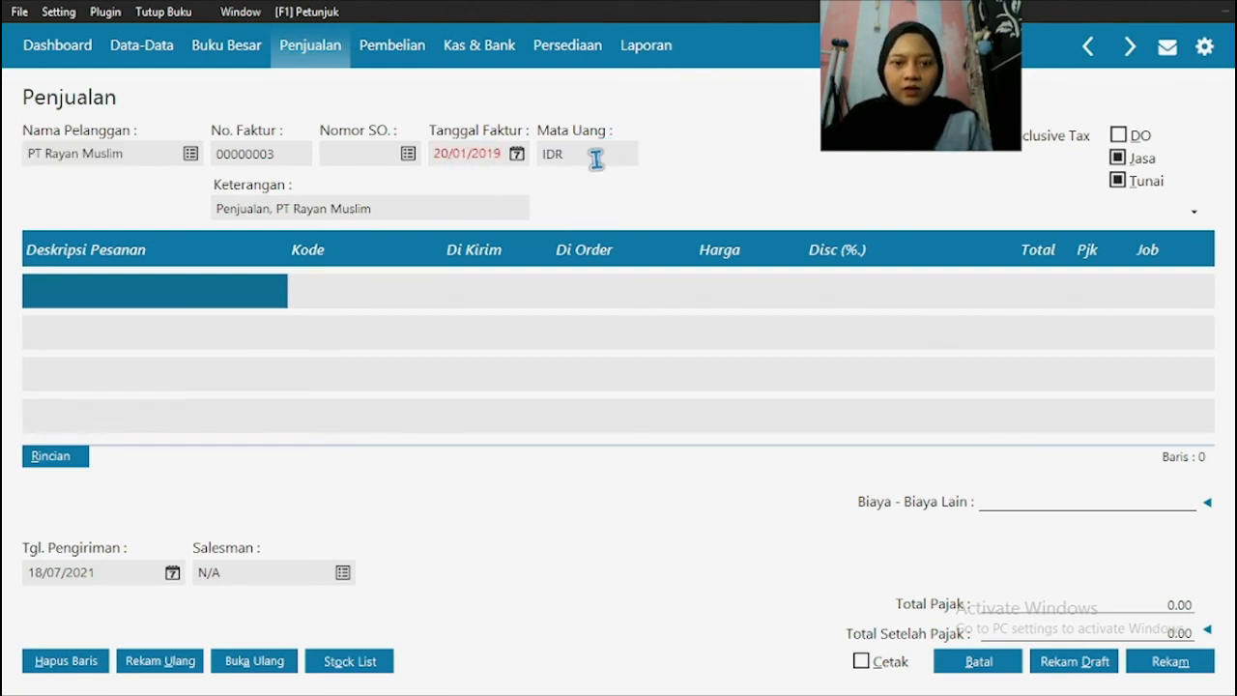
{"action": "left_click", "coordinate": [483, 152]}
{"action": "left_click", "coordinate": [581, 154]}
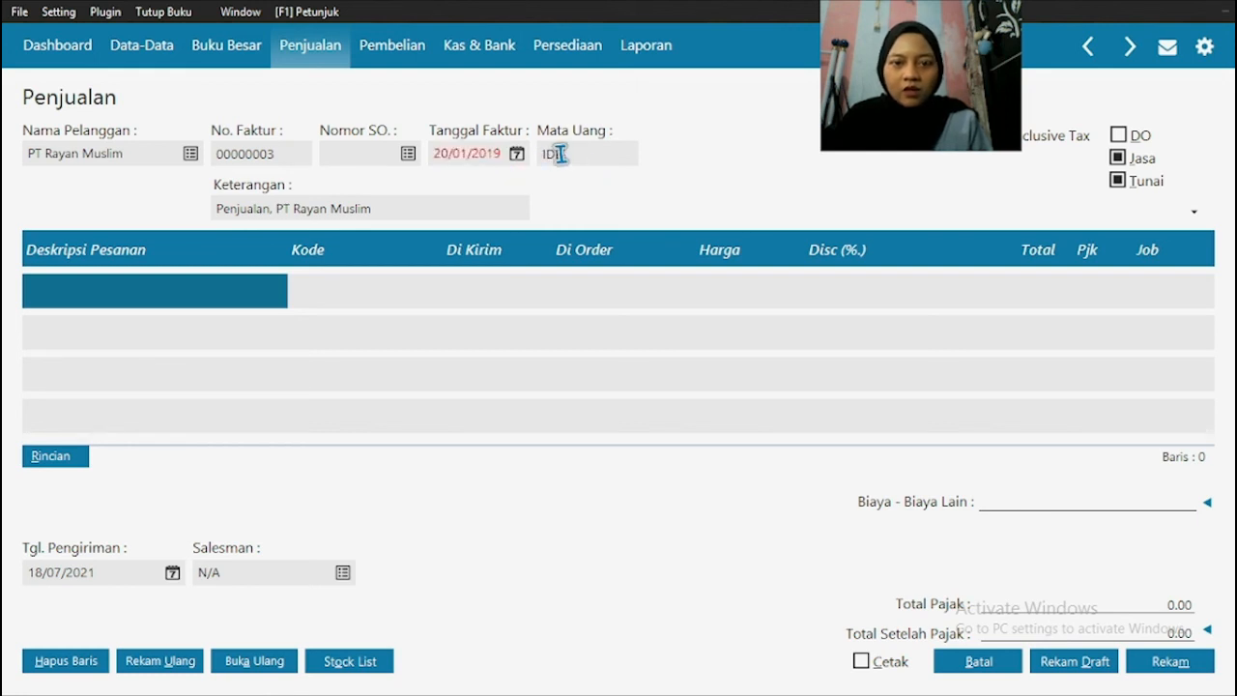
{"action": "left_click", "coordinate": [488, 155]}
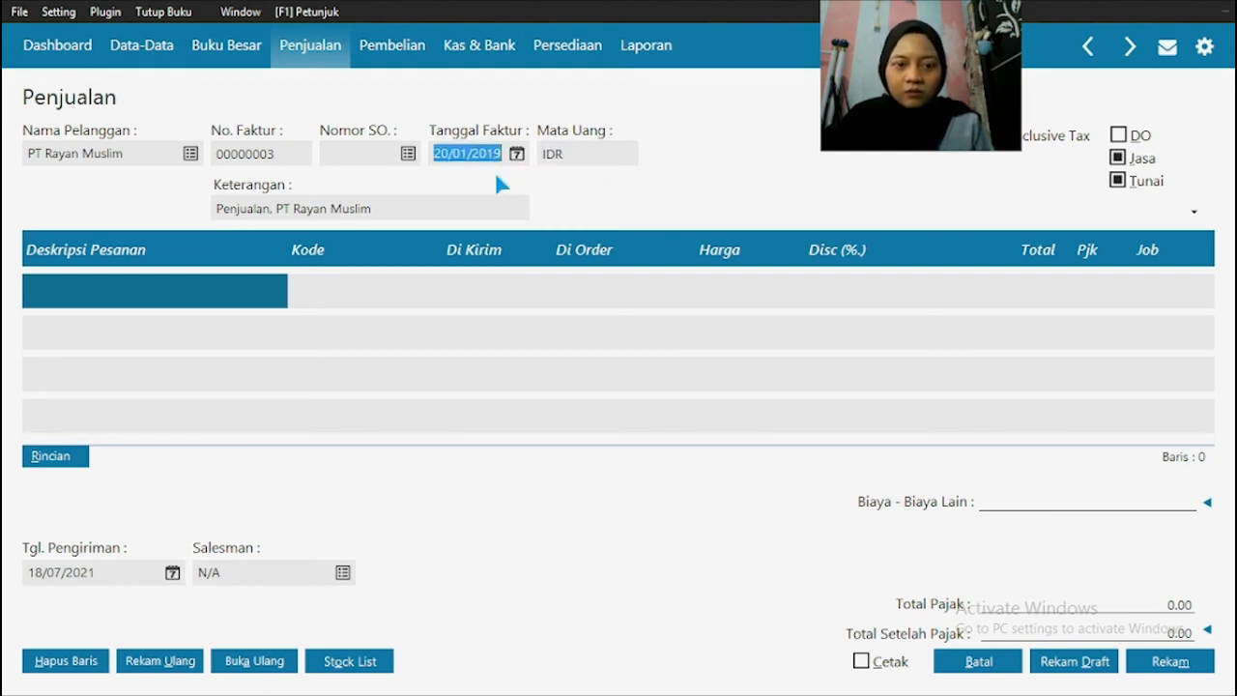
{"action": "type", "text": "20/01/2019"}
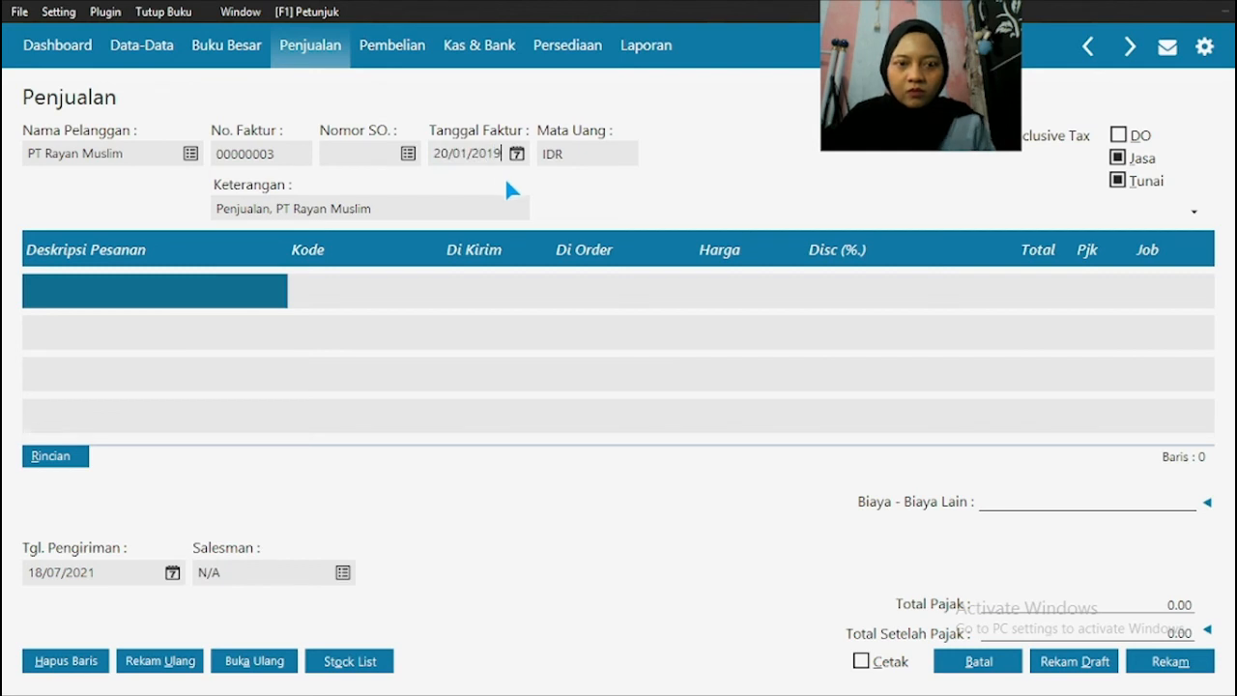
{"action": "left_click", "coordinate": [605, 151]}
{"action": "left_click", "coordinate": [606, 152]}
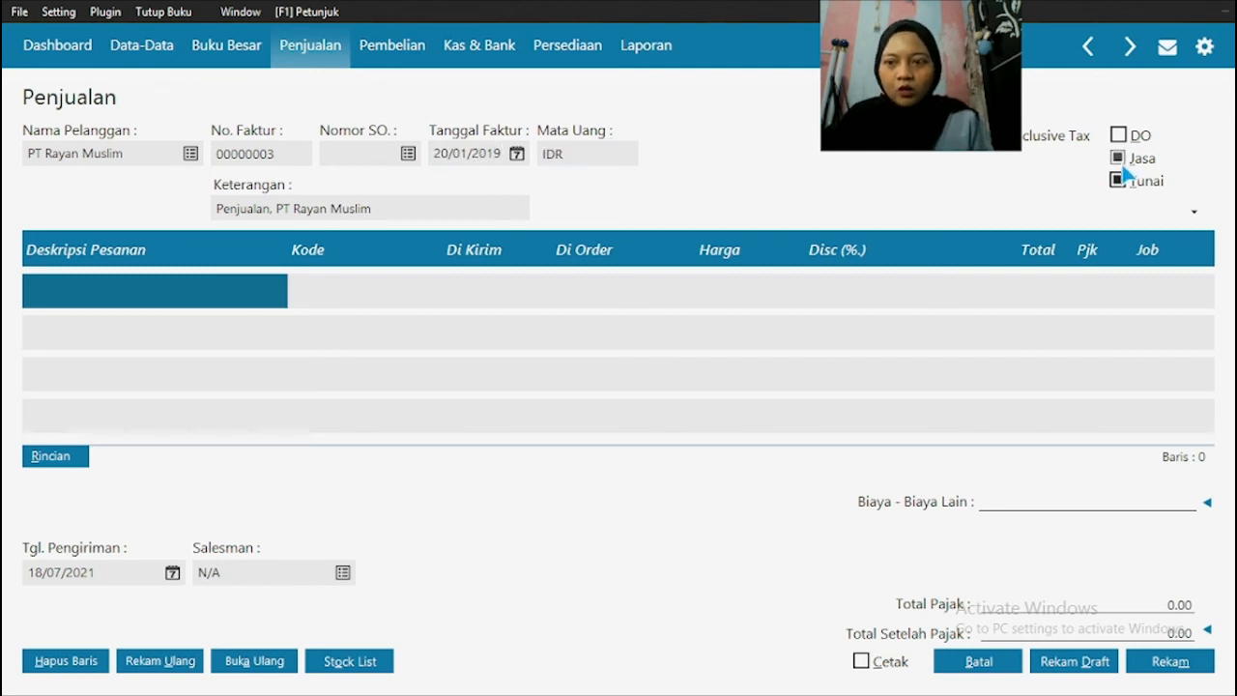
Step: Clear the Jasa option, check the item lines in the source PDF, and add item JK to the invoice's first line in Zahir
{"action": "left_click", "coordinate": [1121, 162]}
{"action": "key", "text": "super"}
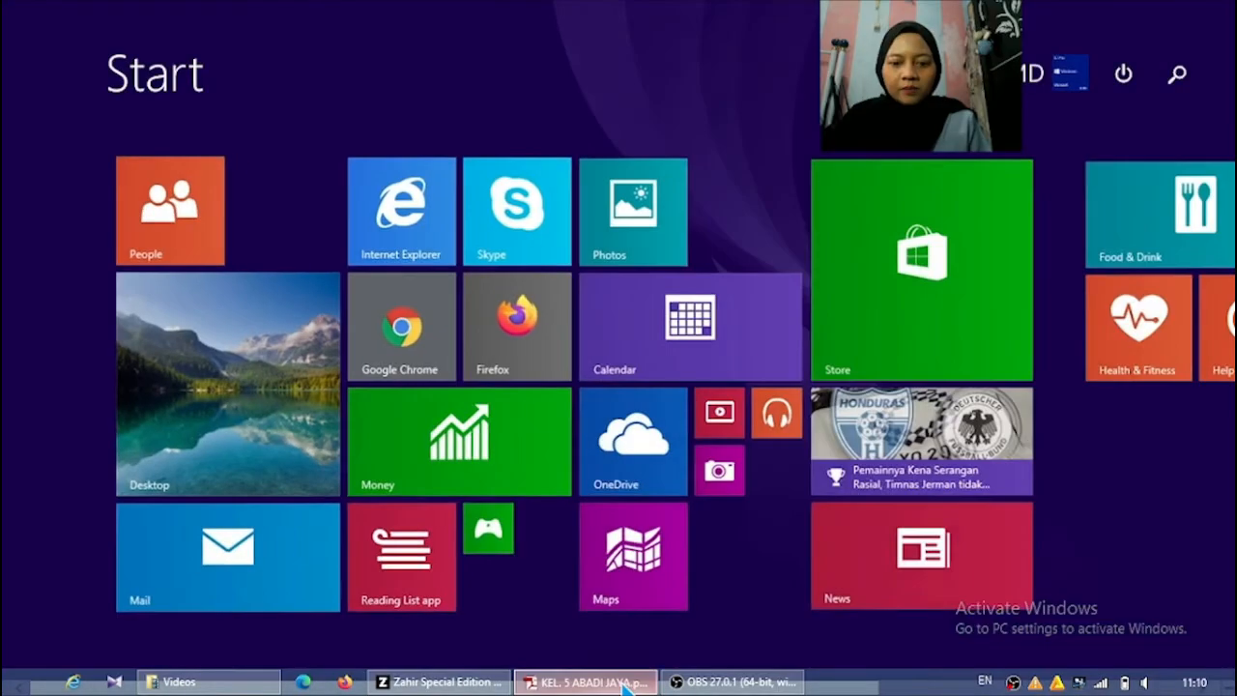
{"action": "left_click", "coordinate": [626, 685]}
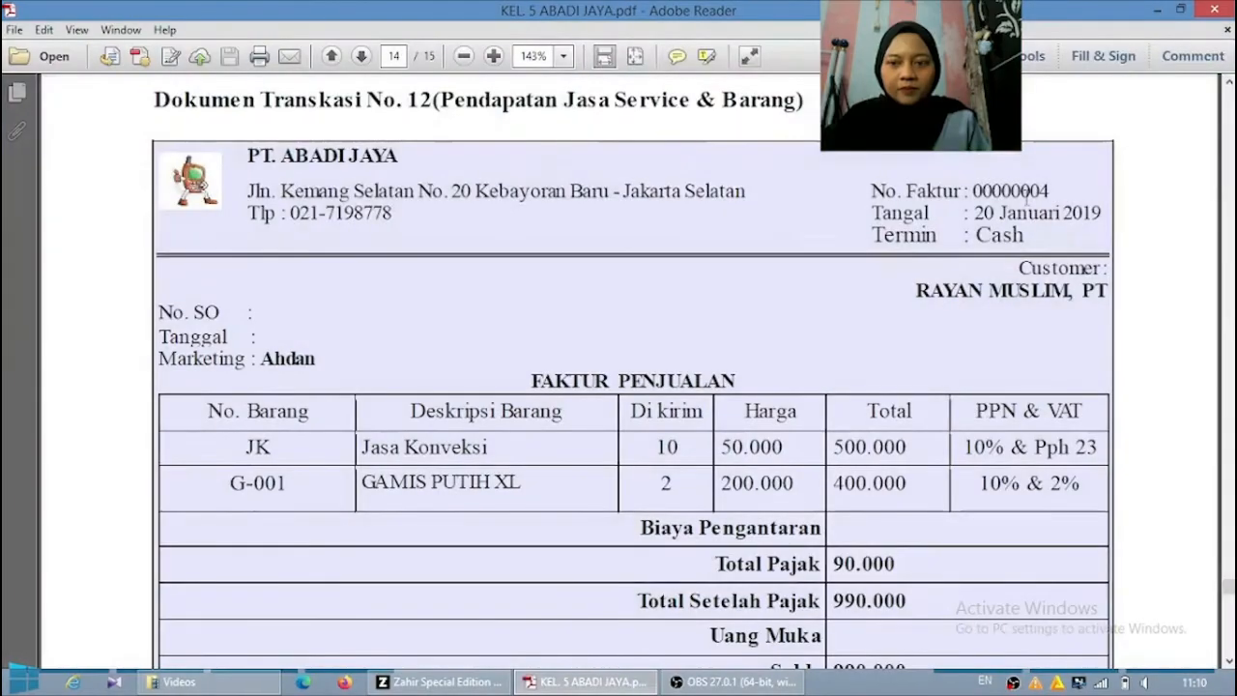
{"action": "left_click", "coordinate": [470, 682]}
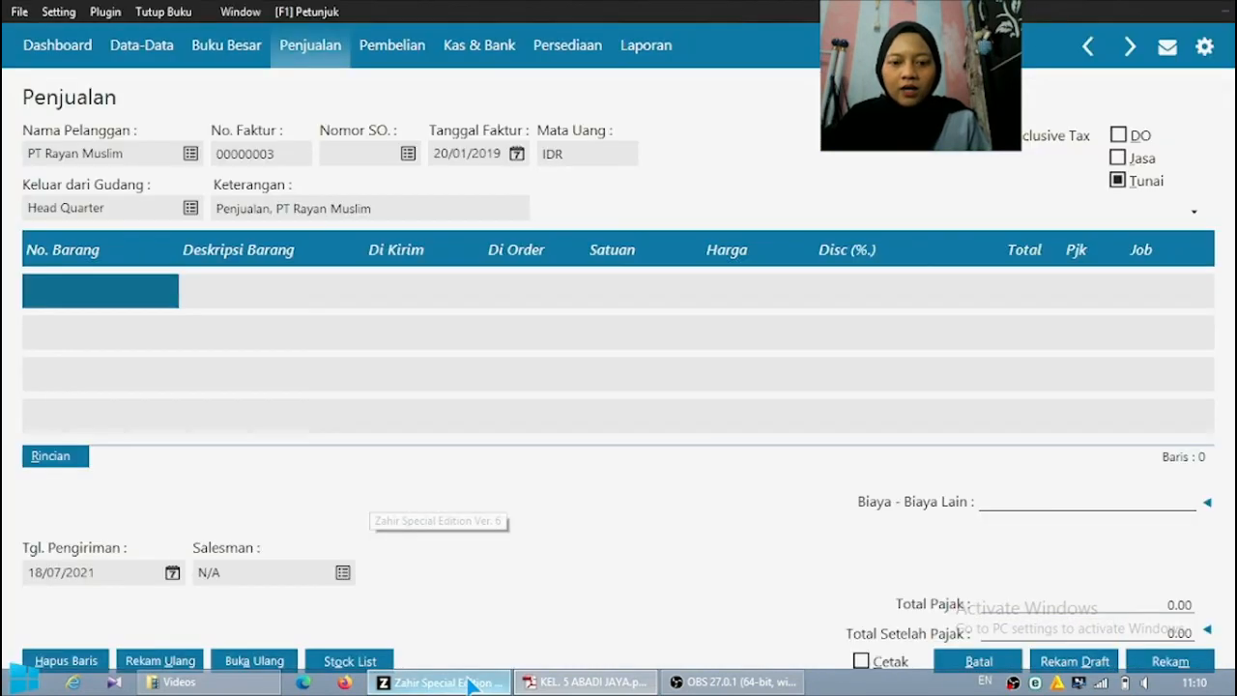
{"action": "double_click", "coordinate": [114, 303]}
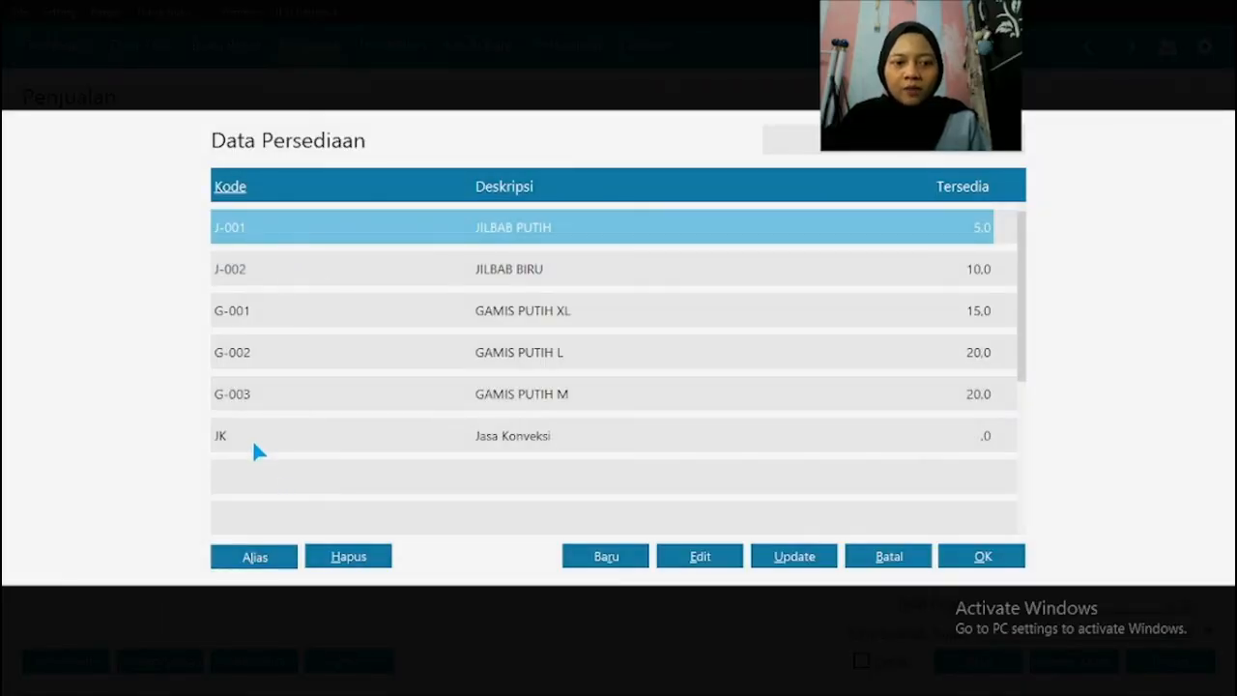
{"action": "left_click", "coordinate": [267, 436]}
{"action": "left_click", "coordinate": [963, 554]}
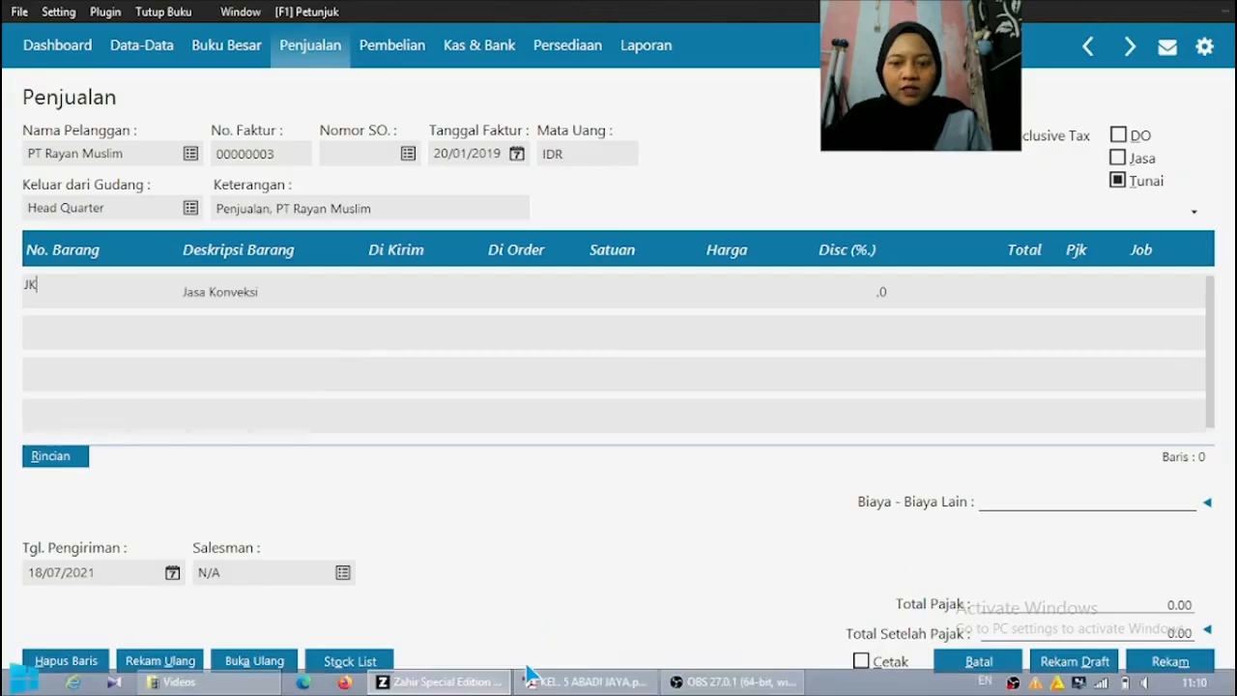
Step: Check the JK line in the source PDF and enter a Di Kirim quantity of 10 and a Harga of 50000 in Zahir
{"action": "left_click", "coordinate": [529, 681]}
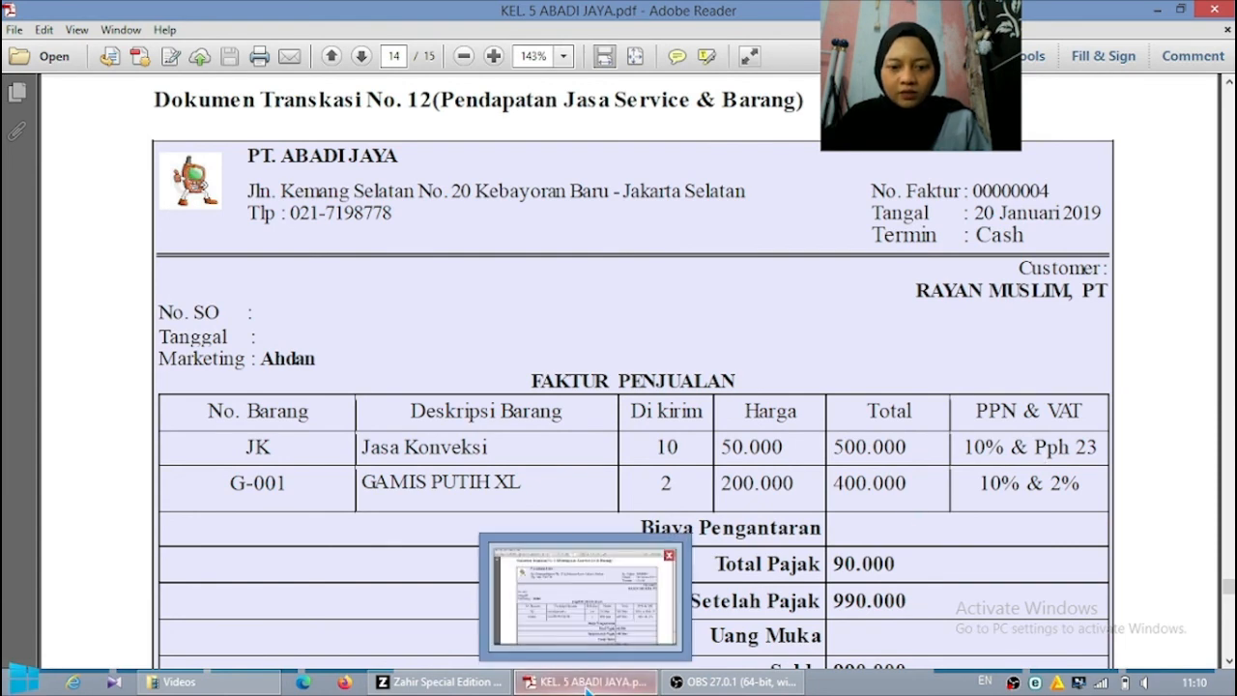
{"action": "left_click", "coordinate": [441, 682]}
{"action": "left_click", "coordinate": [404, 291]}
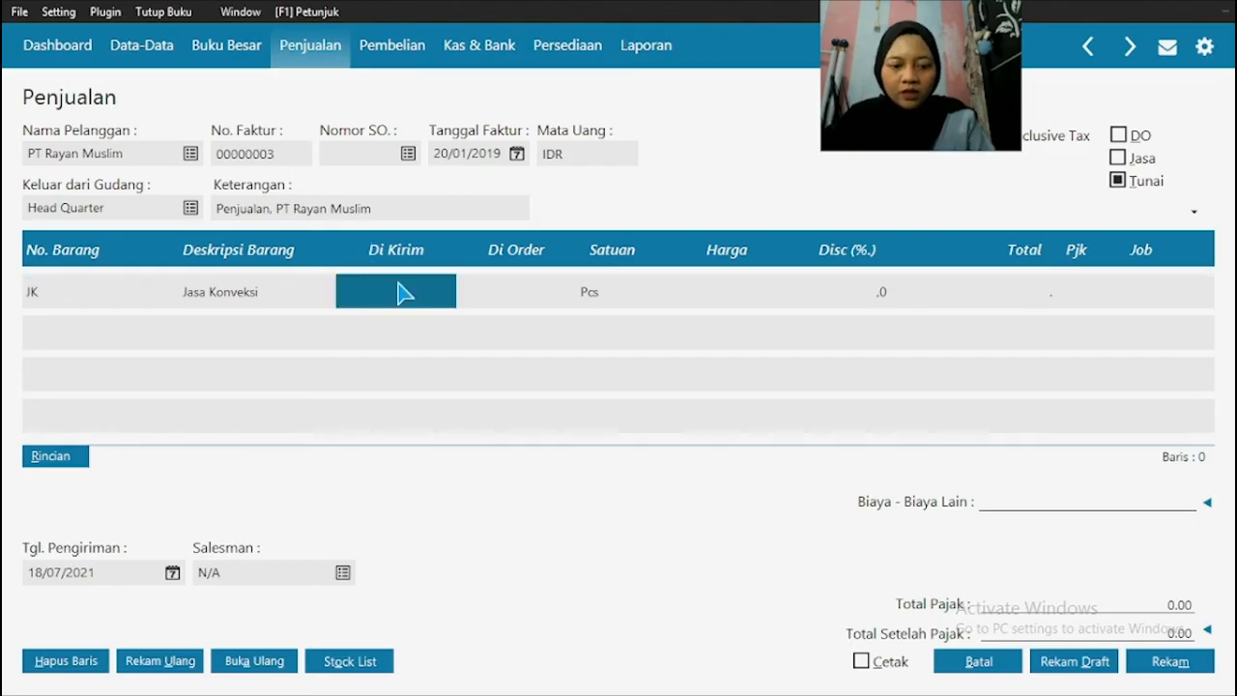
{"action": "type", "text": "10,0"}
{"action": "left_click", "coordinate": [721, 286]}
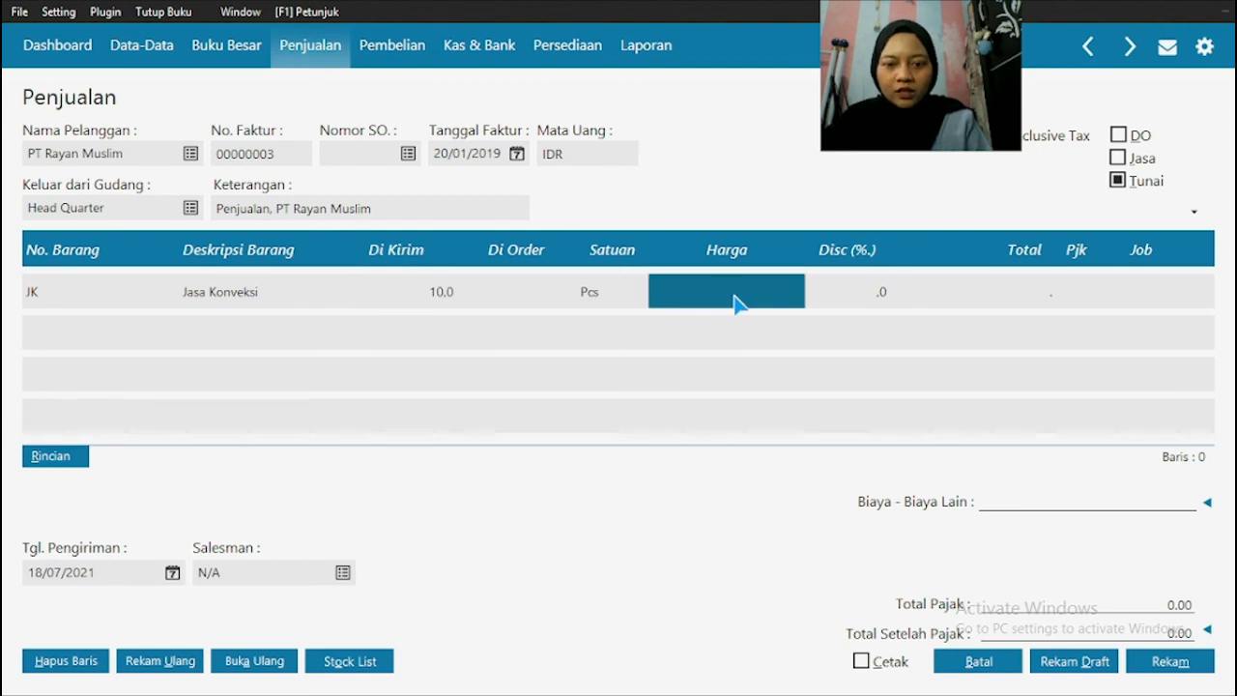
{"action": "left_click", "coordinate": [735, 304]}
{"action": "type", "text": "50000"}
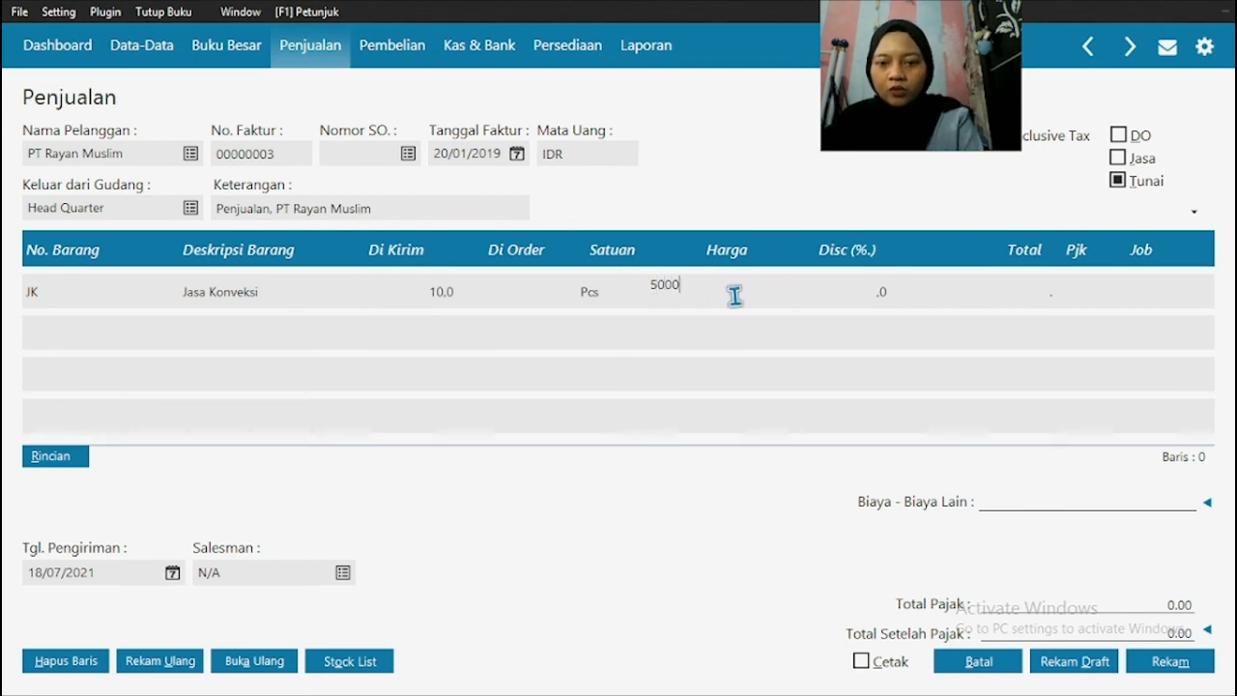
Step: Assign the VAT (Value Added Tax) tax to the JK line
{"action": "left_click", "coordinate": [1030, 290]}
{"action": "left_click", "coordinate": [1087, 299]}
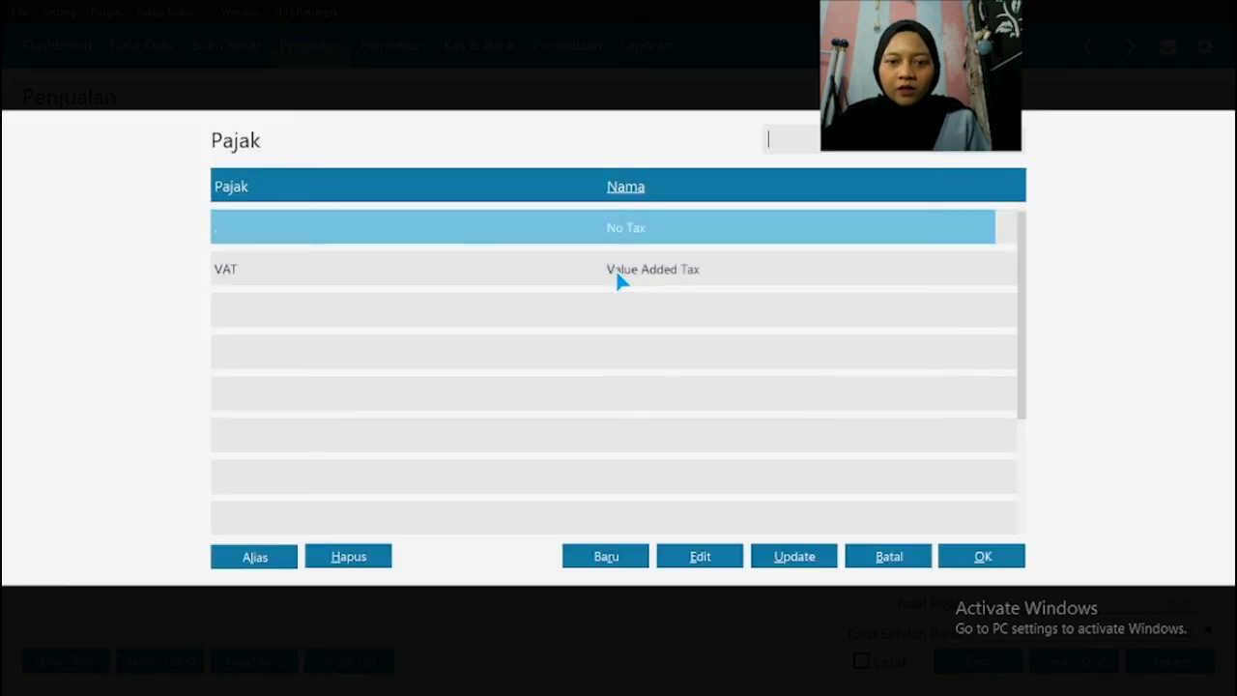
{"action": "left_click", "coordinate": [616, 269]}
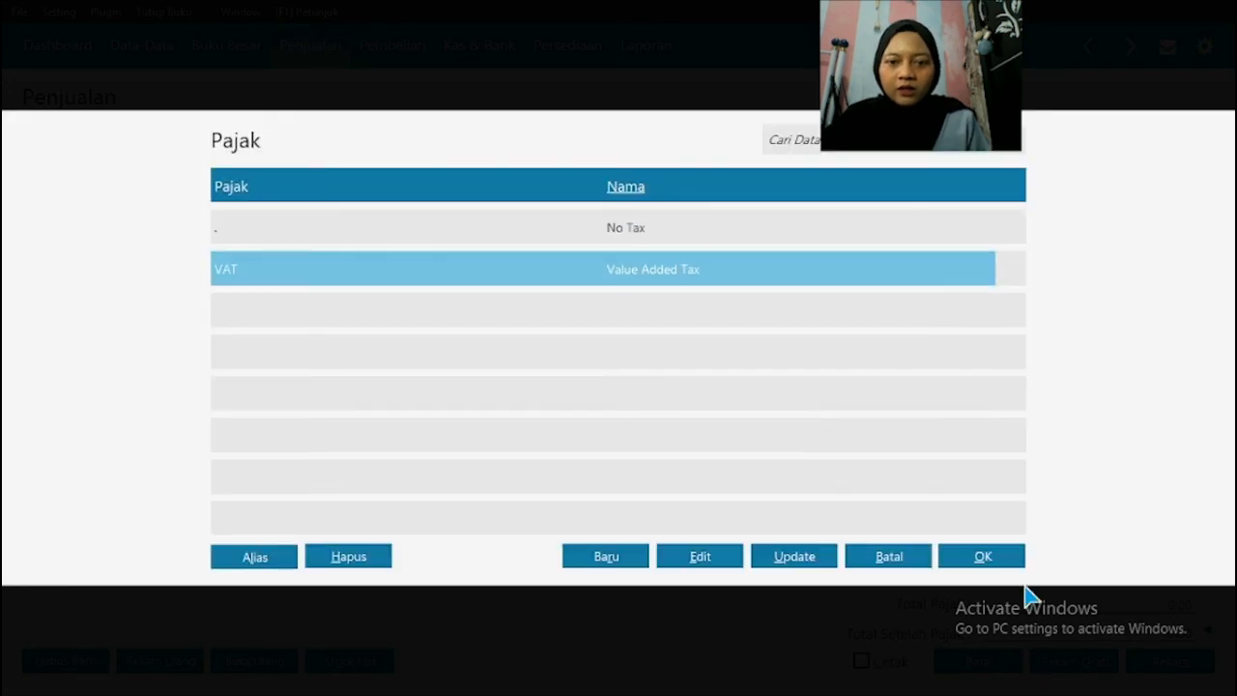
{"action": "left_click", "coordinate": [1000, 561]}
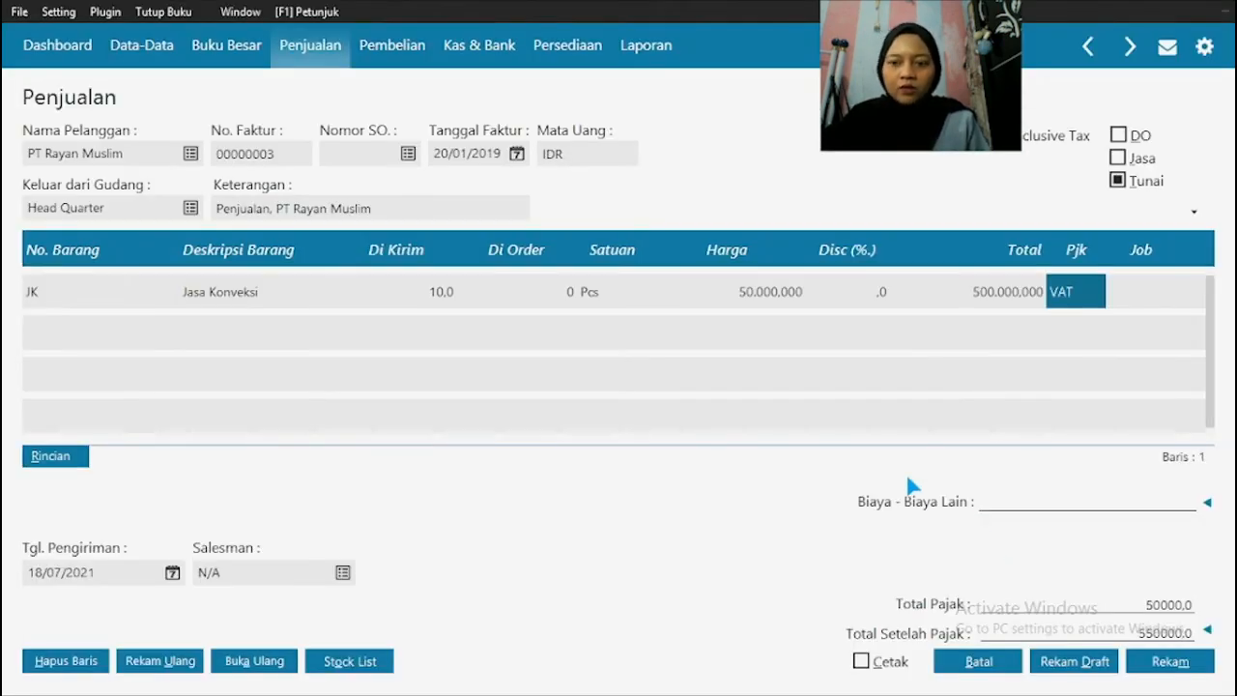
Step: Check the second item in the source PDF and add G-001 GAMIS PUTIH XL to the invoice's second line in Zahir
{"action": "key", "text": "Down"}
{"action": "key", "text": "super"}
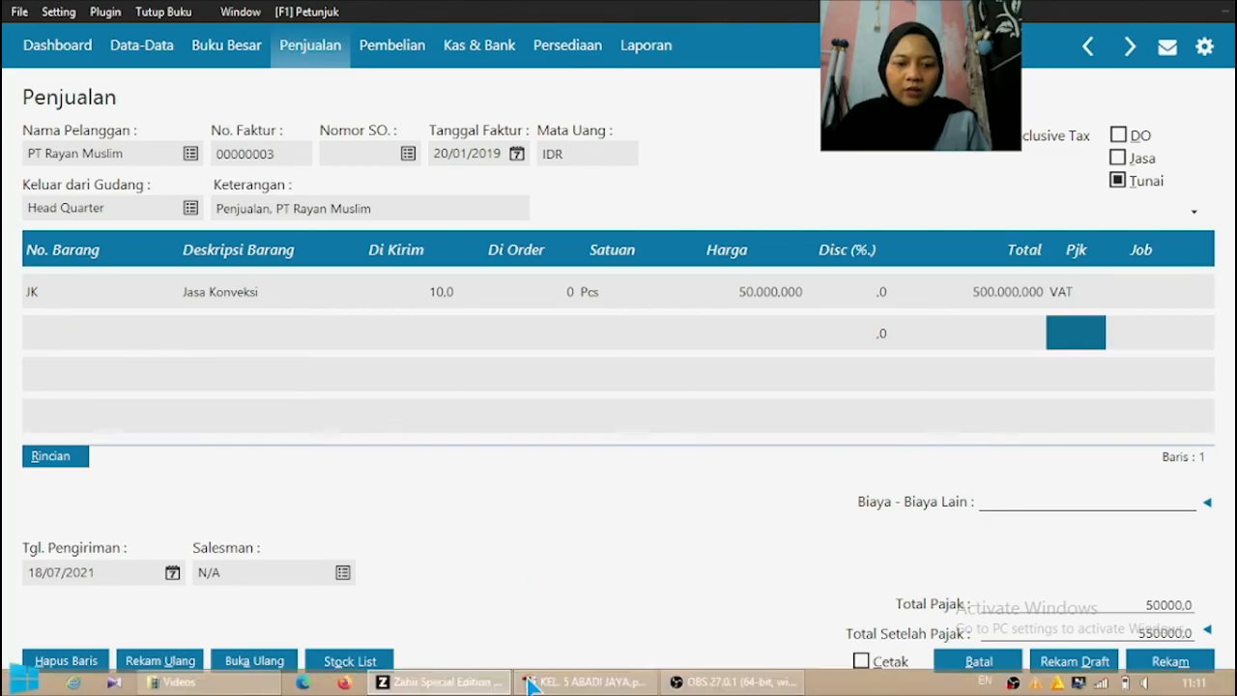
{"action": "left_click", "coordinate": [546, 682]}
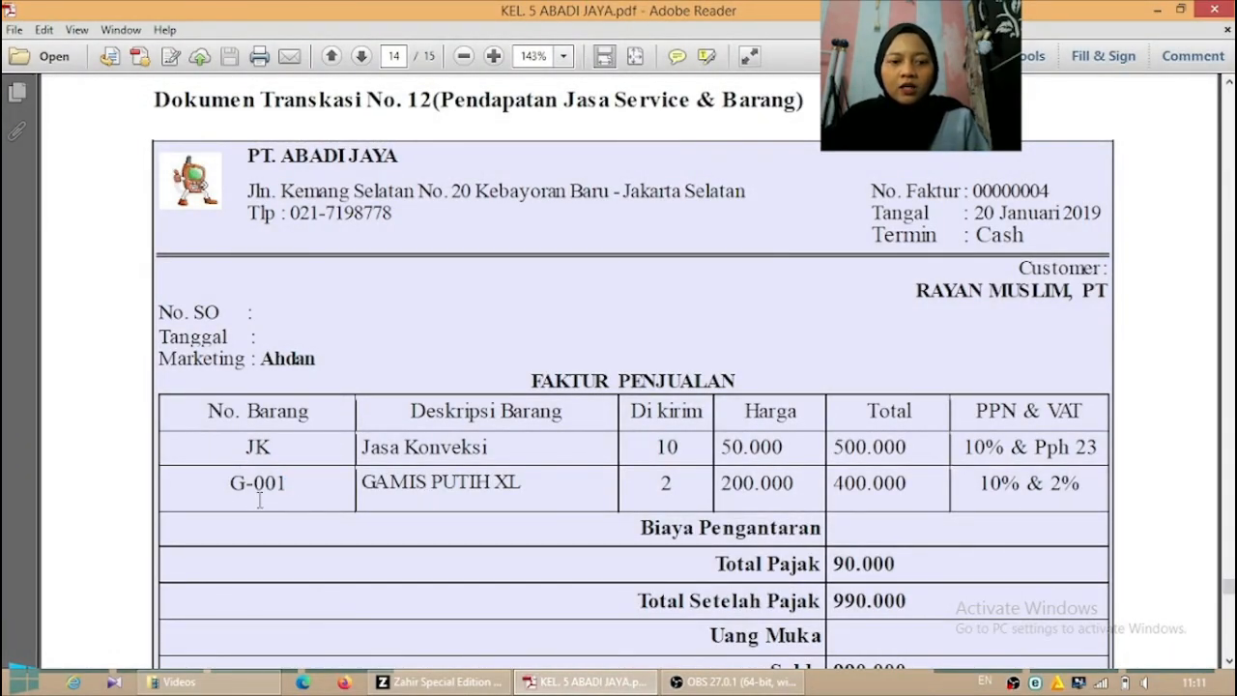
{"action": "left_click", "coordinate": [435, 681]}
{"action": "double_click", "coordinate": [77, 330]}
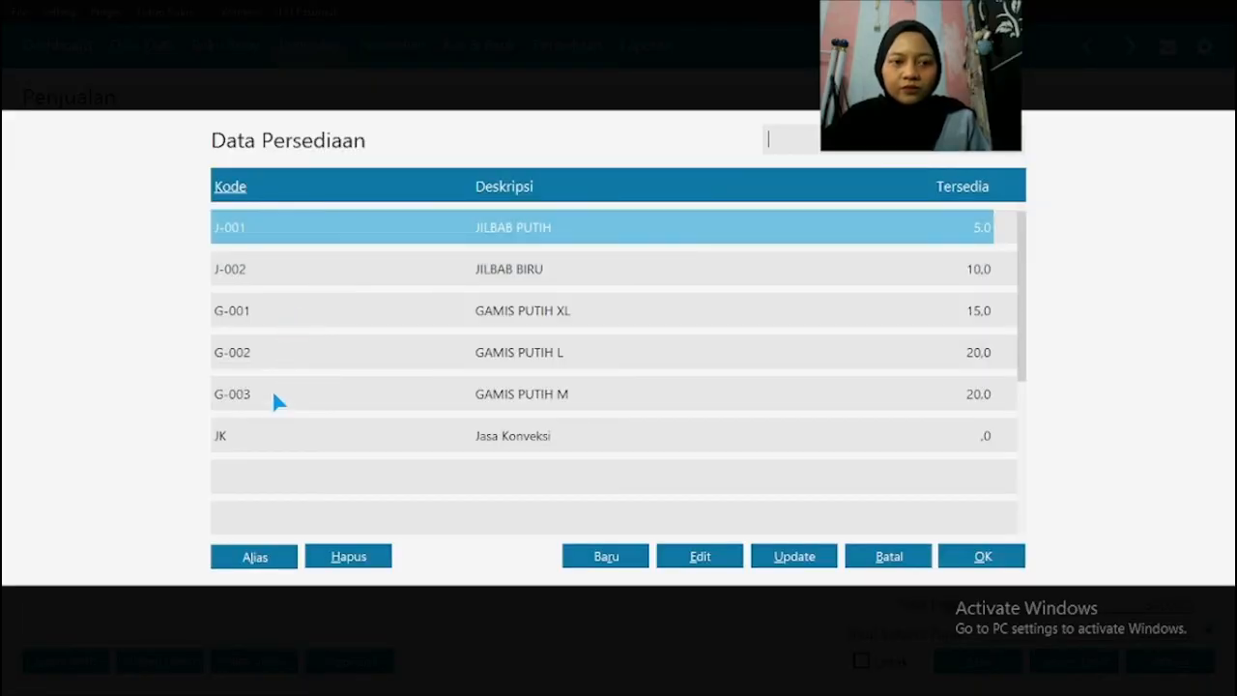
{"action": "double_click", "coordinate": [248, 310]}
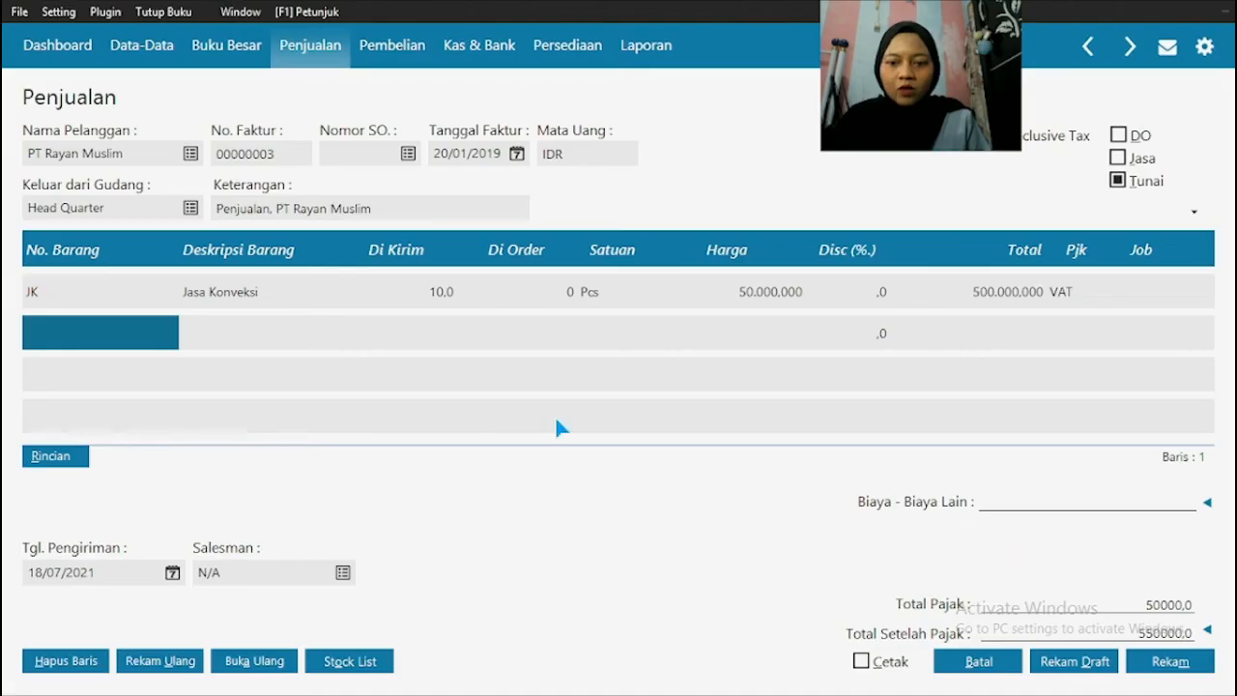
Step: Enter a Di Kirim quantity of 2 on the G-001 line and check its price in the source PDF
{"action": "left_click", "coordinate": [411, 333]}
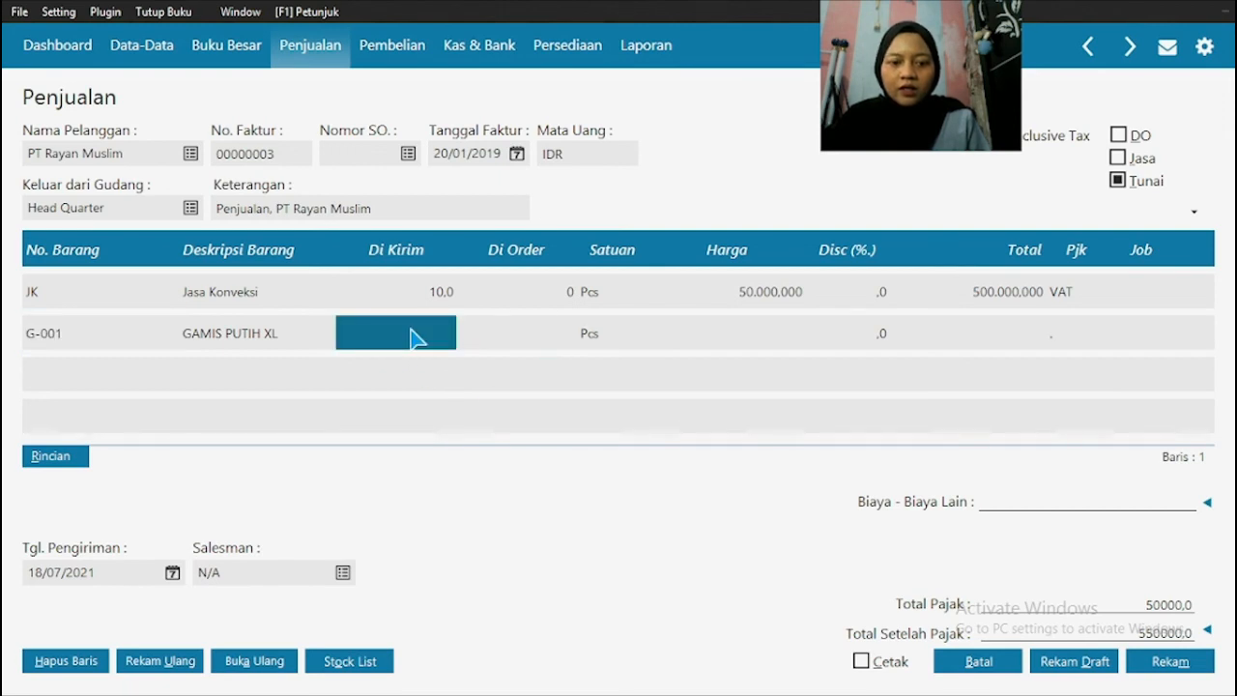
{"action": "type", "text": "2"}
{"action": "key", "text": "super"}
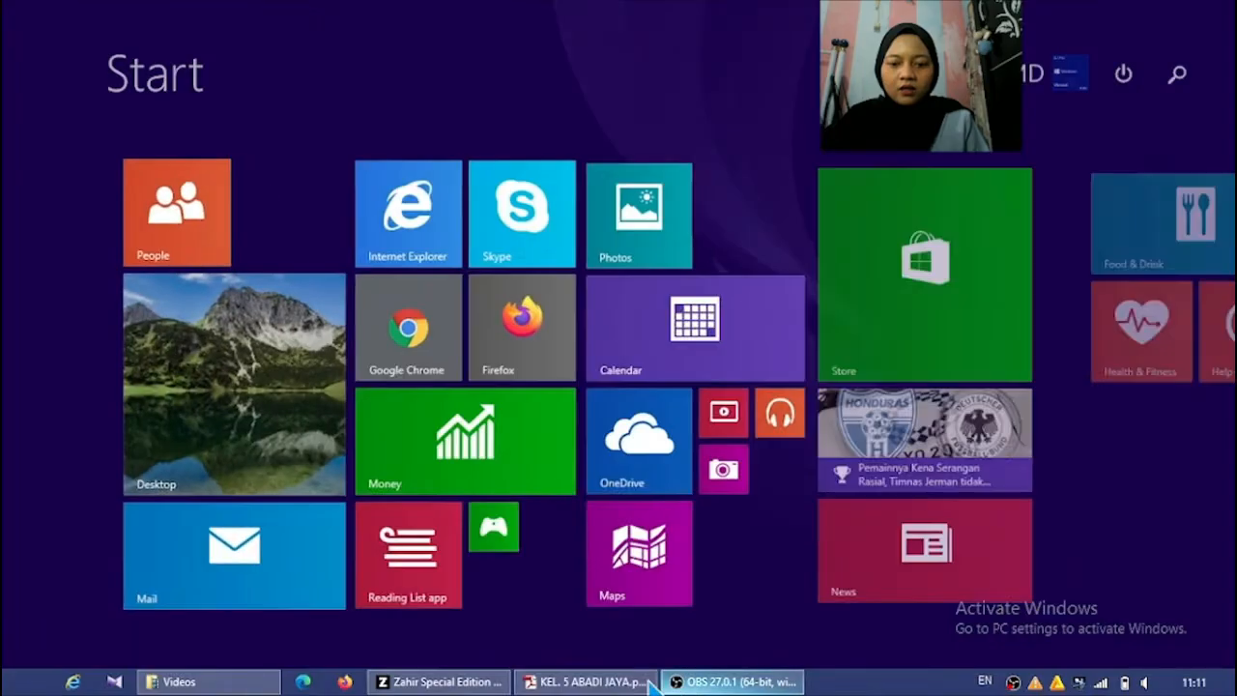
{"action": "left_click", "coordinate": [649, 684]}
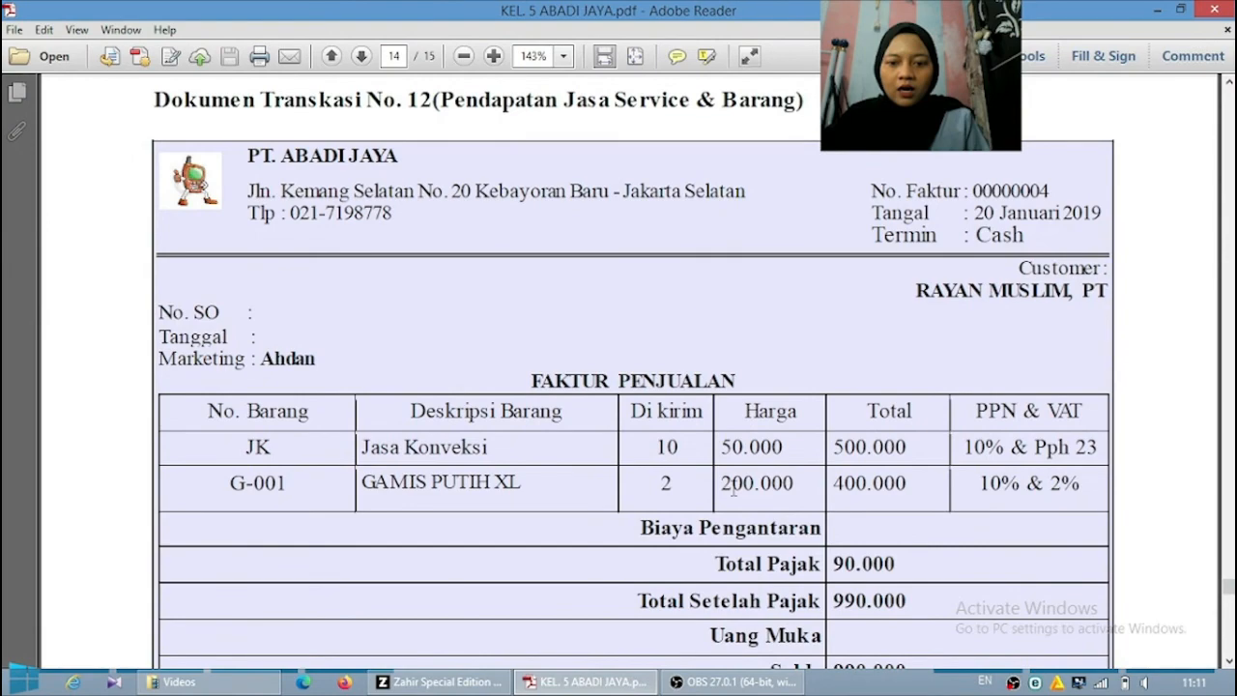
{"action": "left_click", "coordinate": [488, 682]}
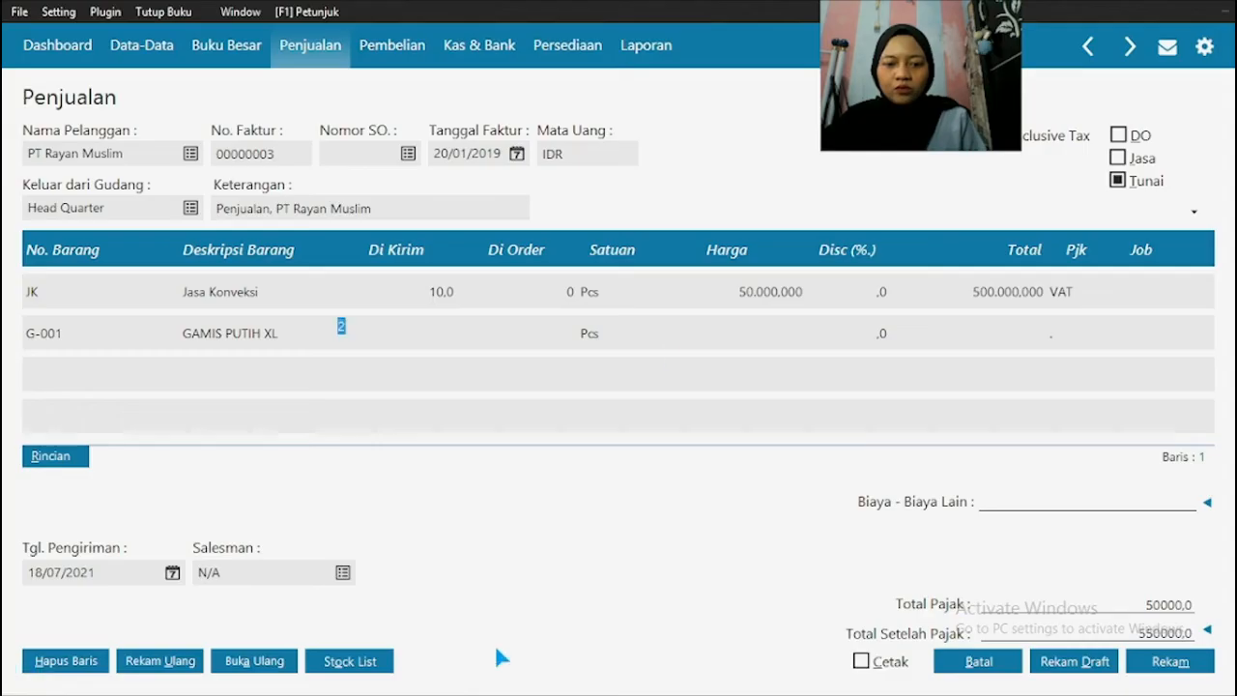
Step: Enter a Harga of 200000 for GAMIS PUTIH XL on the invoice's second line in Zahir
{"action": "left_click", "coordinate": [739, 329]}
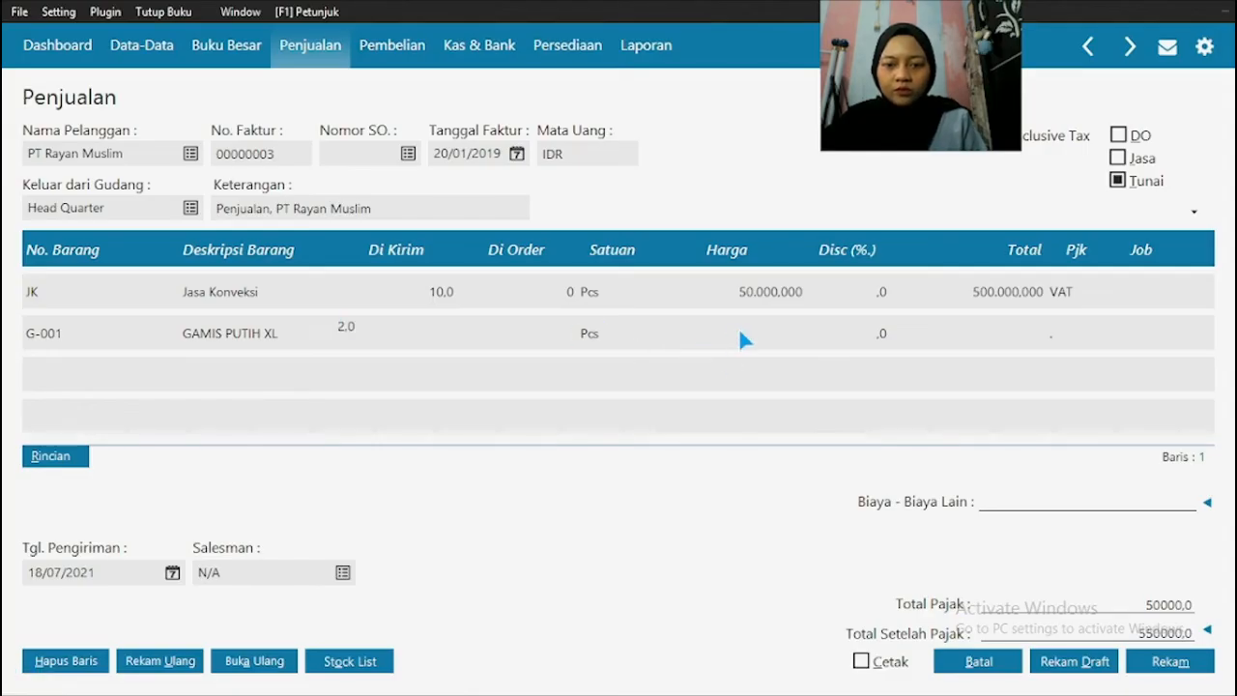
{"action": "left_click", "coordinate": [1008, 338]}
{"action": "left_click", "coordinate": [1007, 333]}
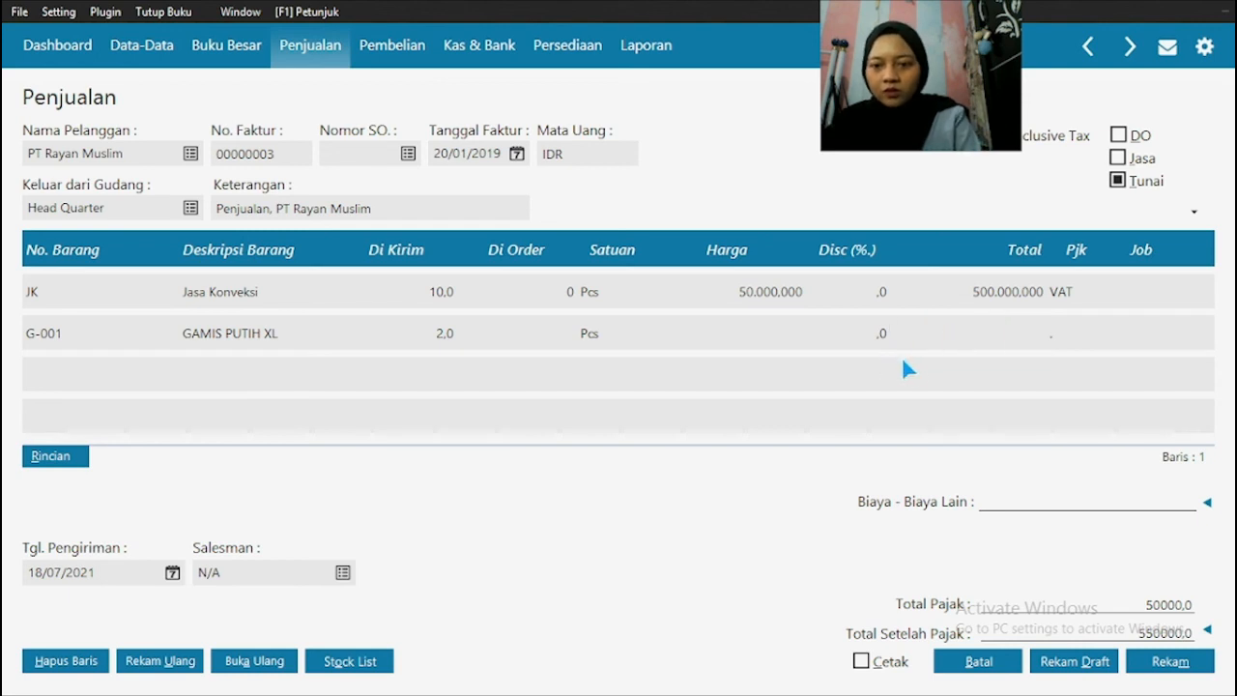
{"action": "left_click", "coordinate": [769, 343]}
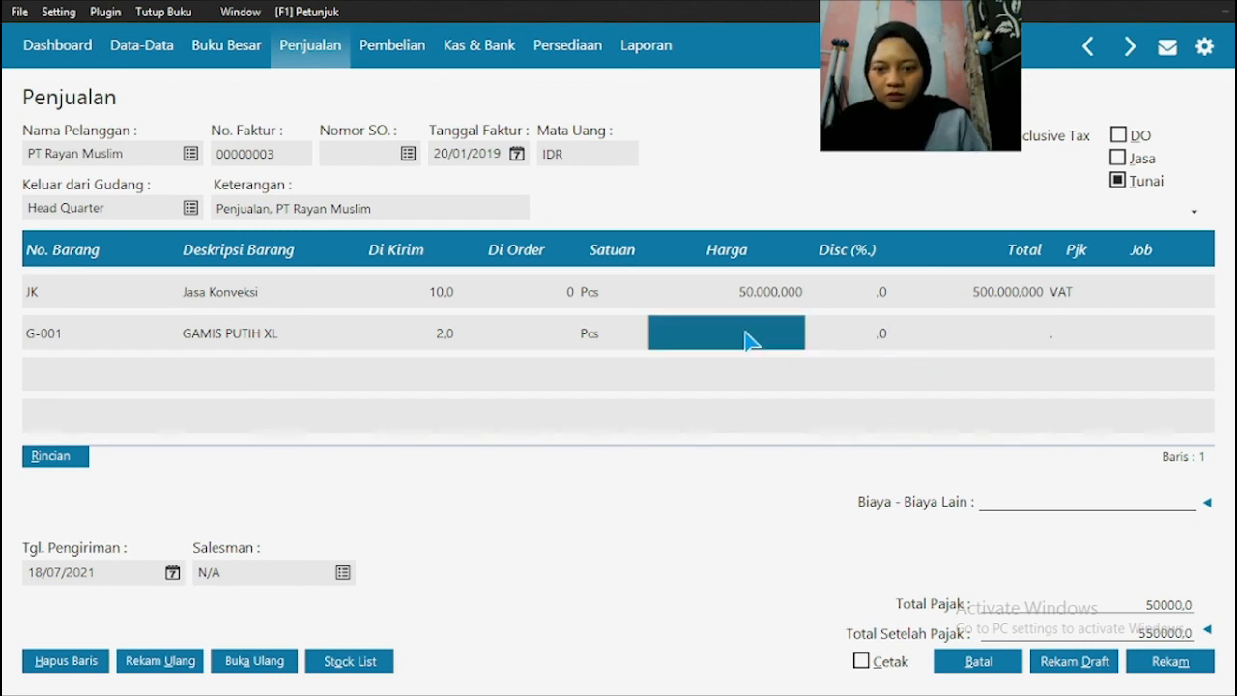
{"action": "left_click", "coordinate": [752, 330]}
{"action": "type", "text": "200."}
{"action": "type", "text": "000"}
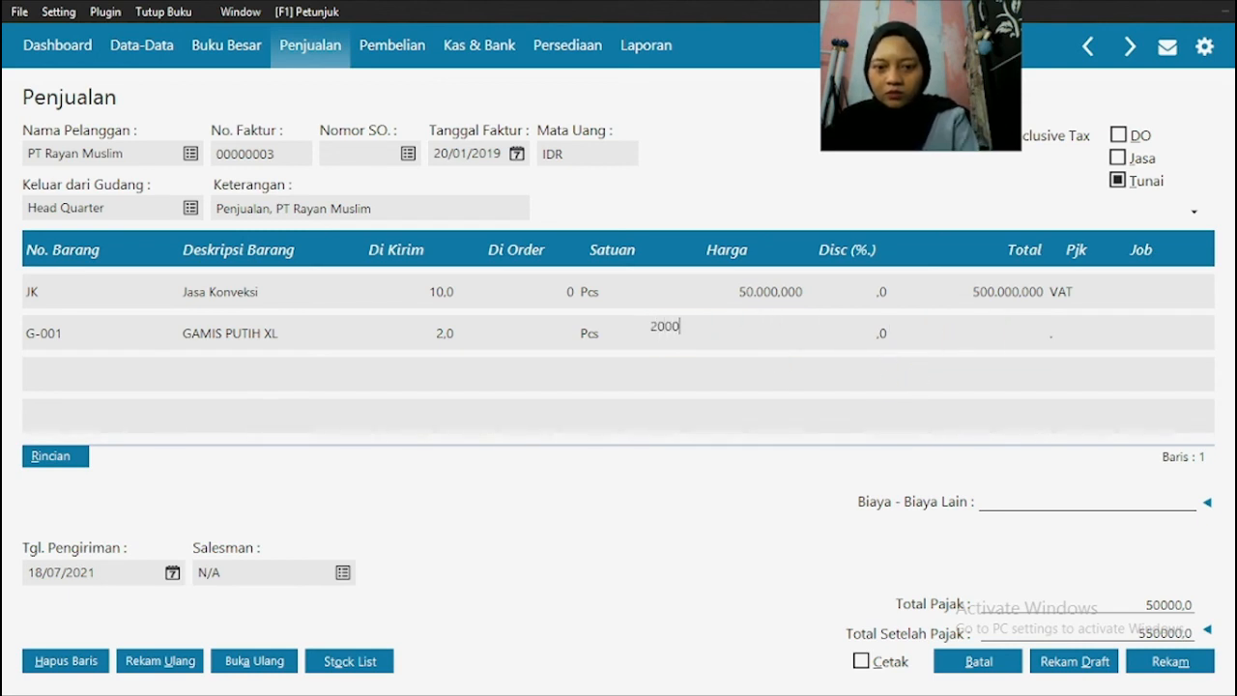
{"action": "type", "text": ".000"}
{"action": "left_click", "coordinate": [1004, 341]}
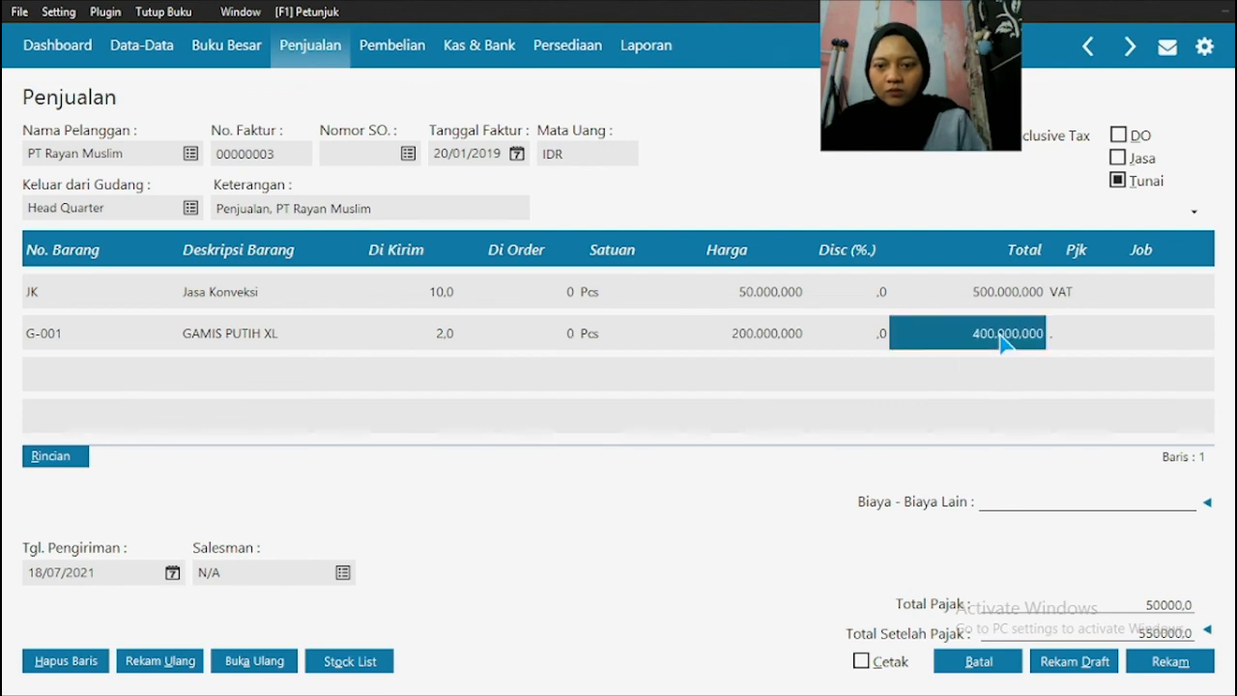
Step: Assign the VAT (Value Added Tax) tax to the G-001 line
{"action": "left_click", "coordinate": [1059, 323]}
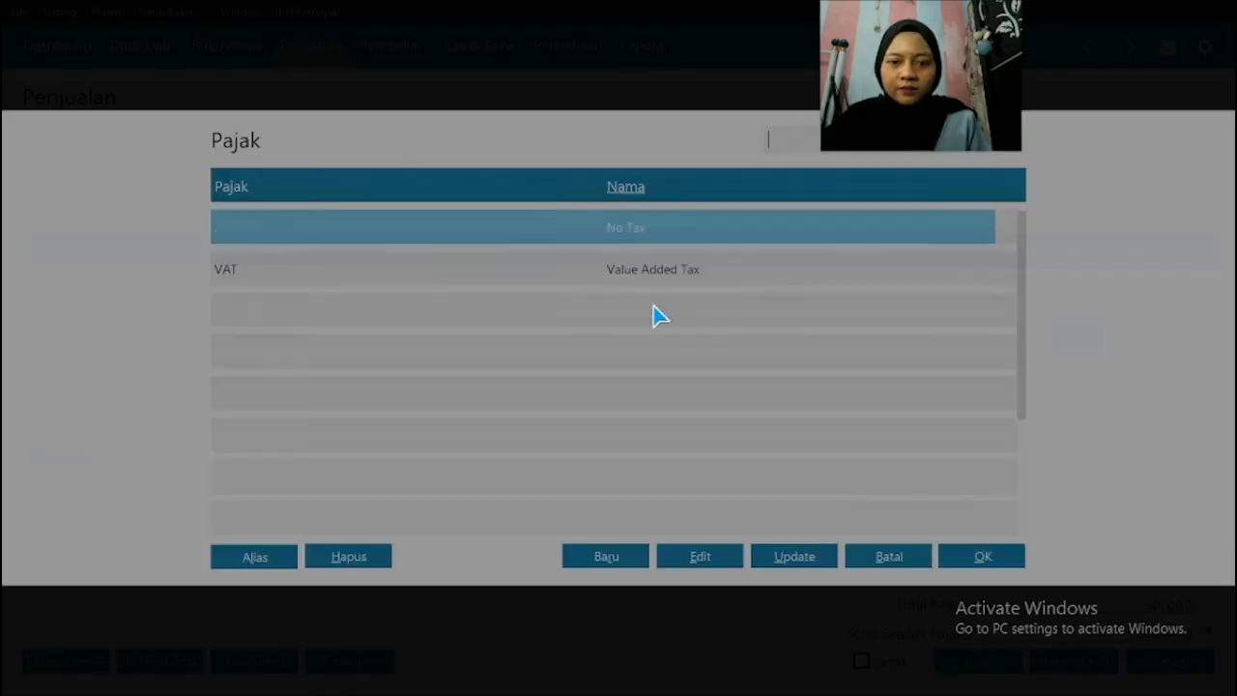
{"action": "left_click", "coordinate": [663, 276]}
{"action": "left_click", "coordinate": [981, 558]}
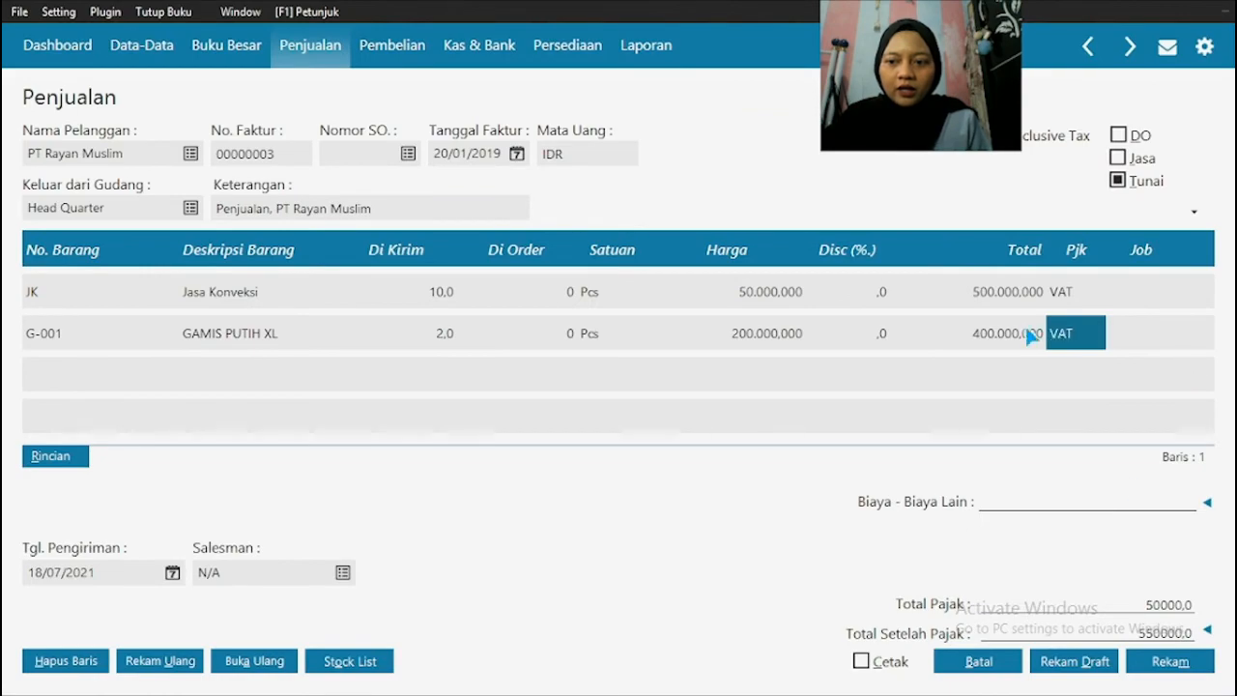
Step: Set the invoice's Tgl. Pengiriman to 21/01/2019
{"action": "key", "text": "super"}
{"action": "key", "text": "super"}
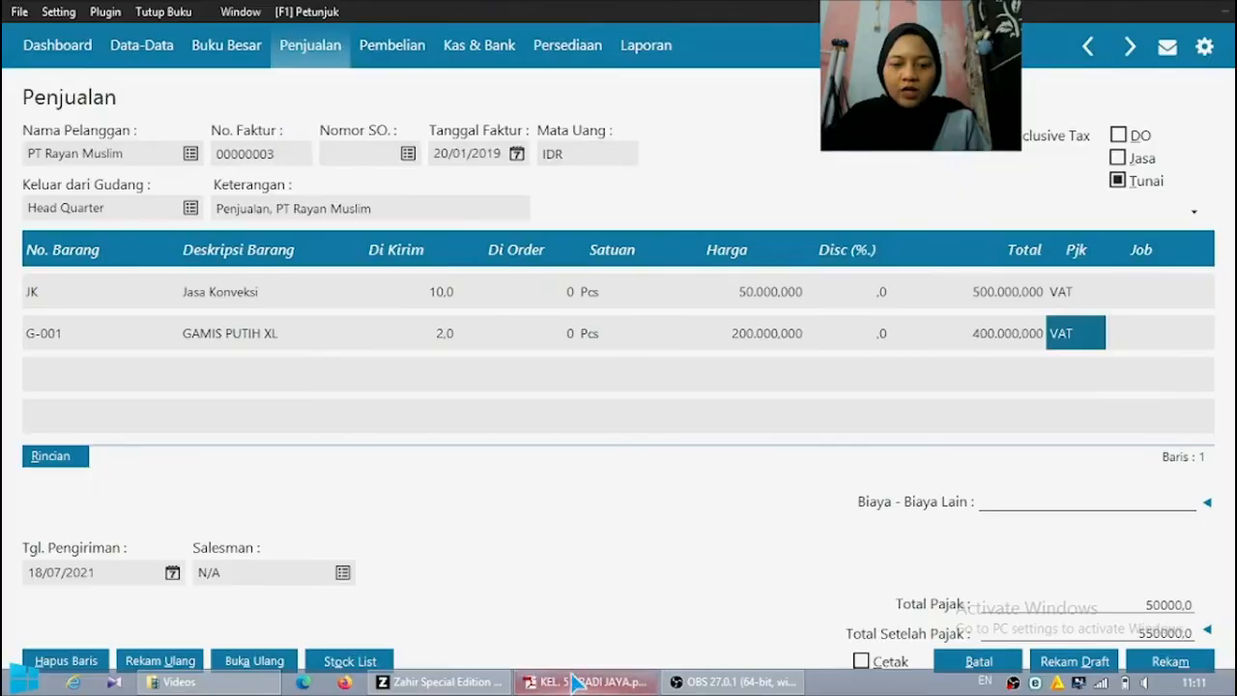
{"action": "left_click", "coordinate": [76, 576]}
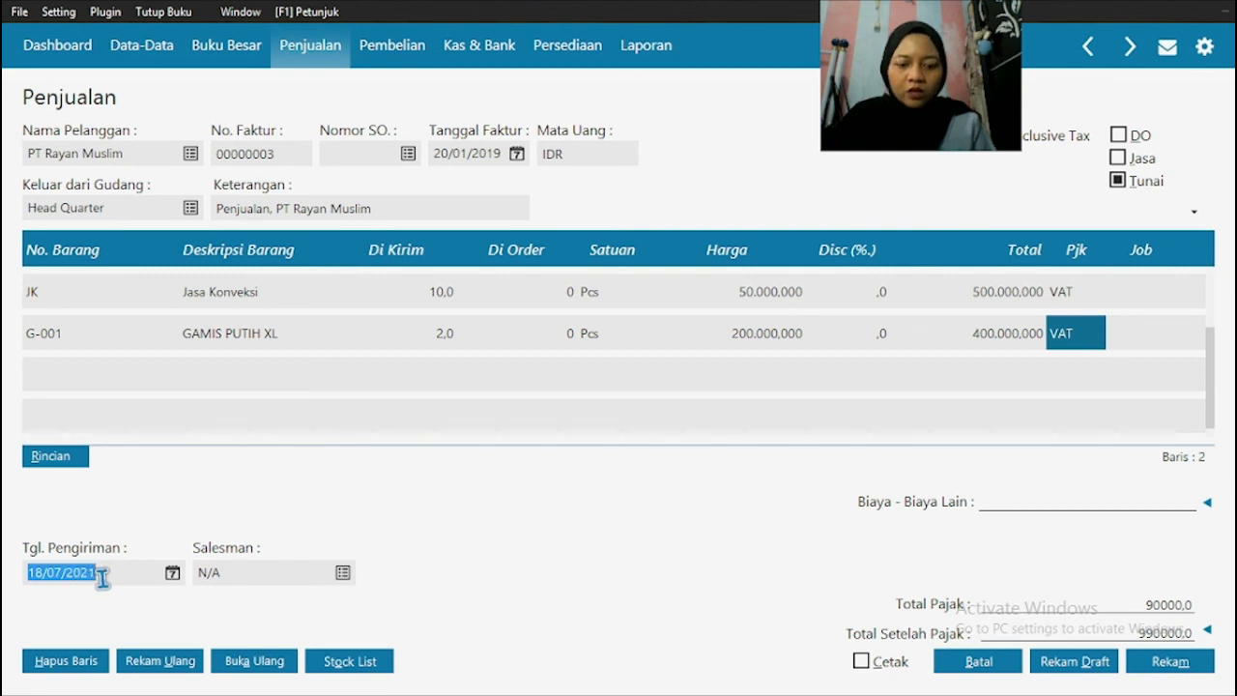
{"action": "type", "text": "210"}
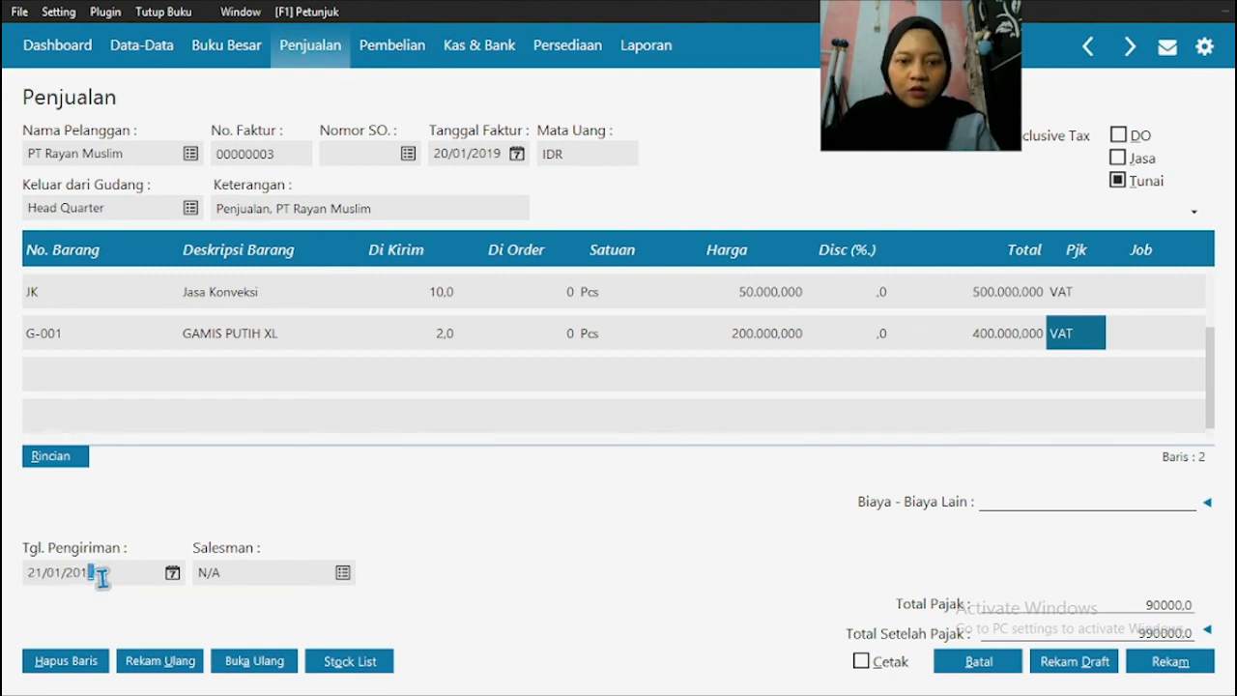
Step: Check the marketing person in the source PDF and select that person as the invoice's Salesman in Zahir
{"action": "key", "text": "super"}
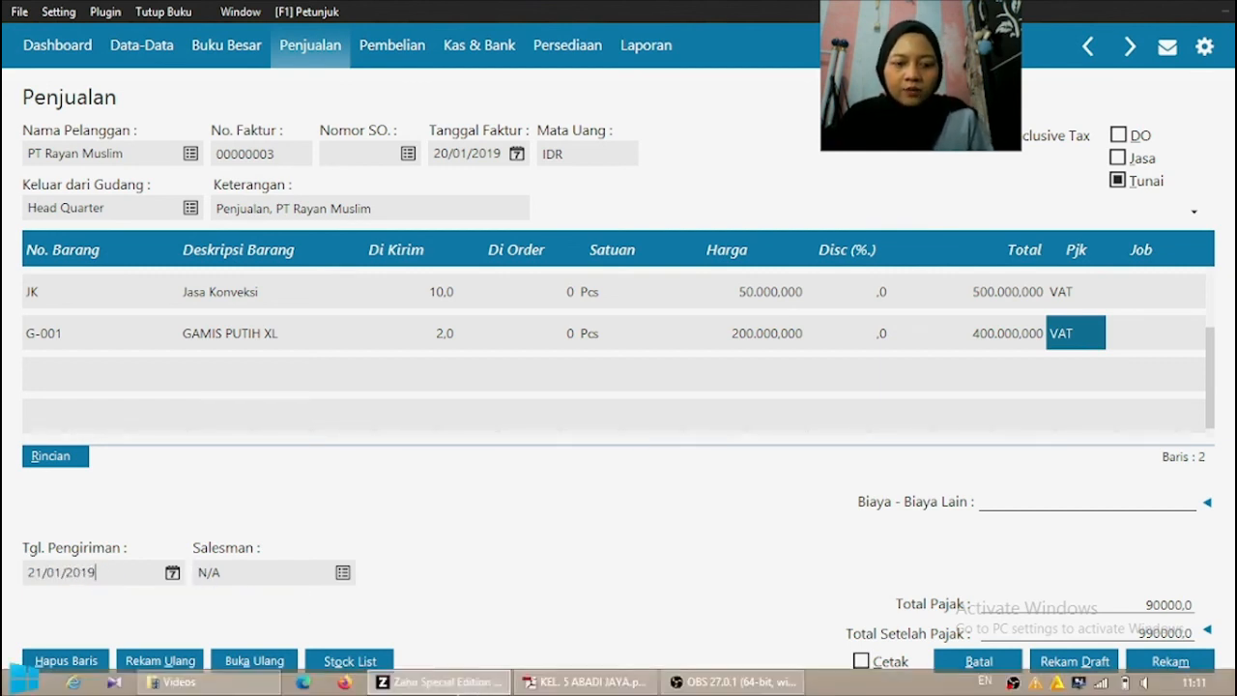
{"action": "left_click", "coordinate": [592, 683]}
{"action": "scroll", "coordinate": [878, 300], "scroll_direction": "down", "scroll_amount": 2}
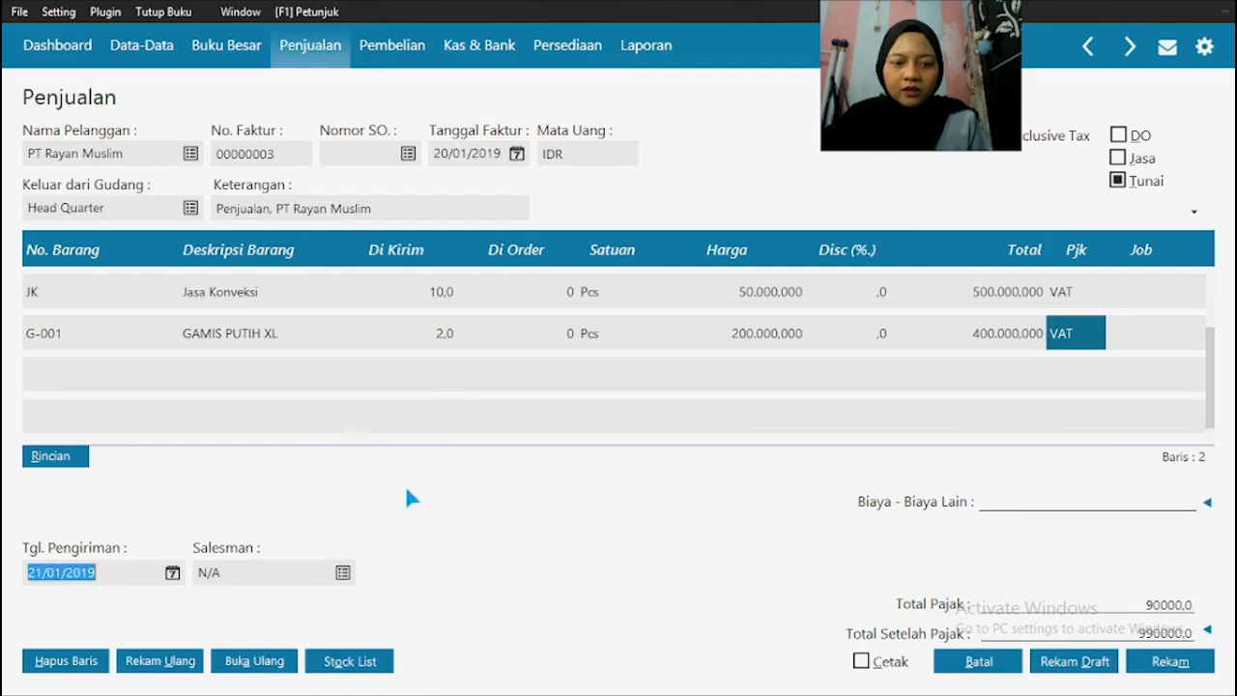
{"action": "left_click", "coordinate": [410, 682]}
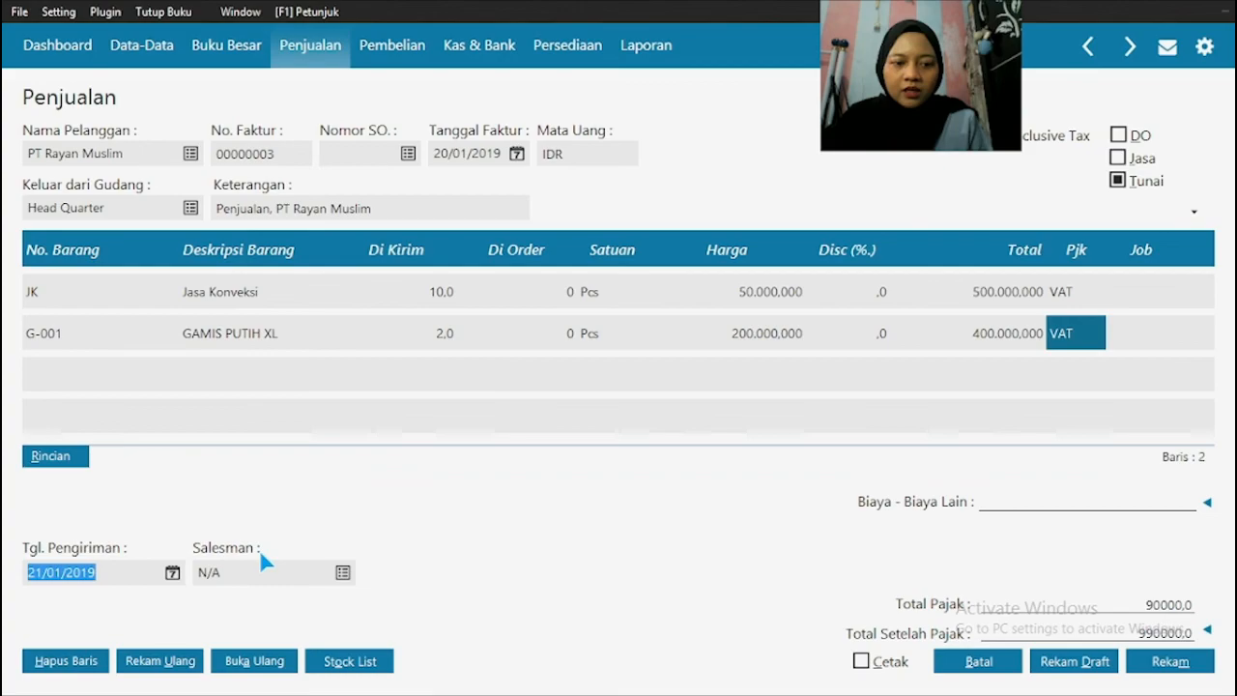
{"action": "left_click", "coordinate": [342, 573]}
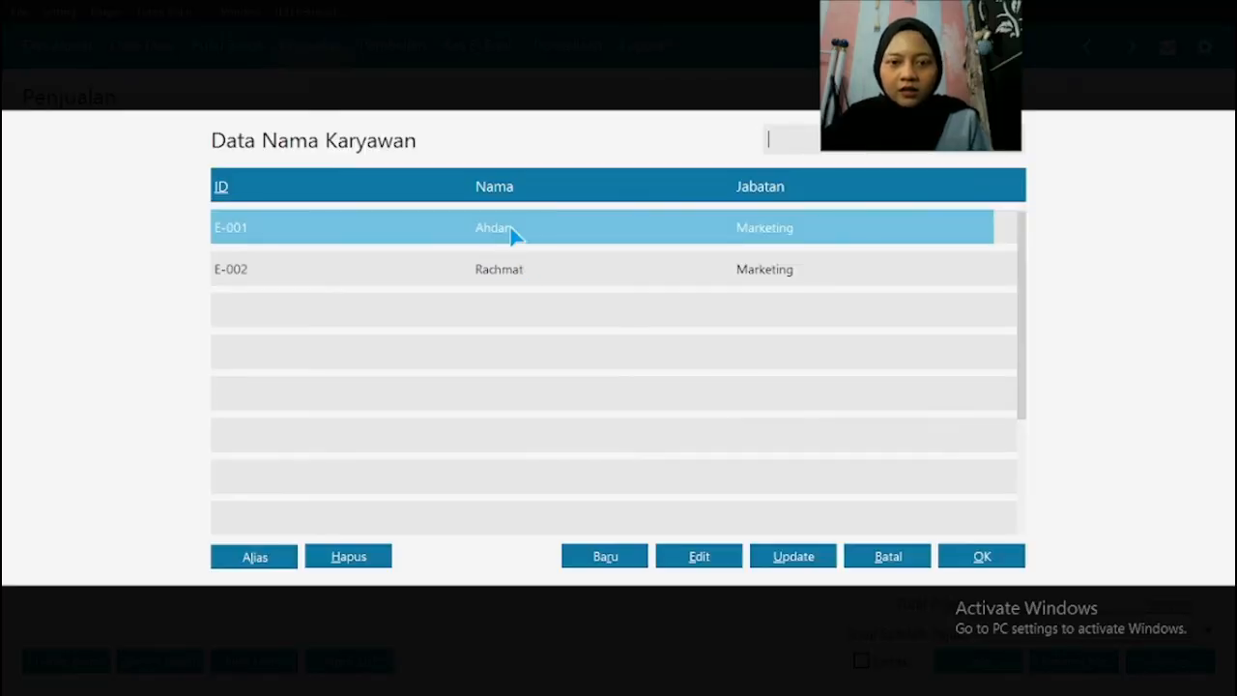
{"action": "left_click", "coordinate": [982, 556]}
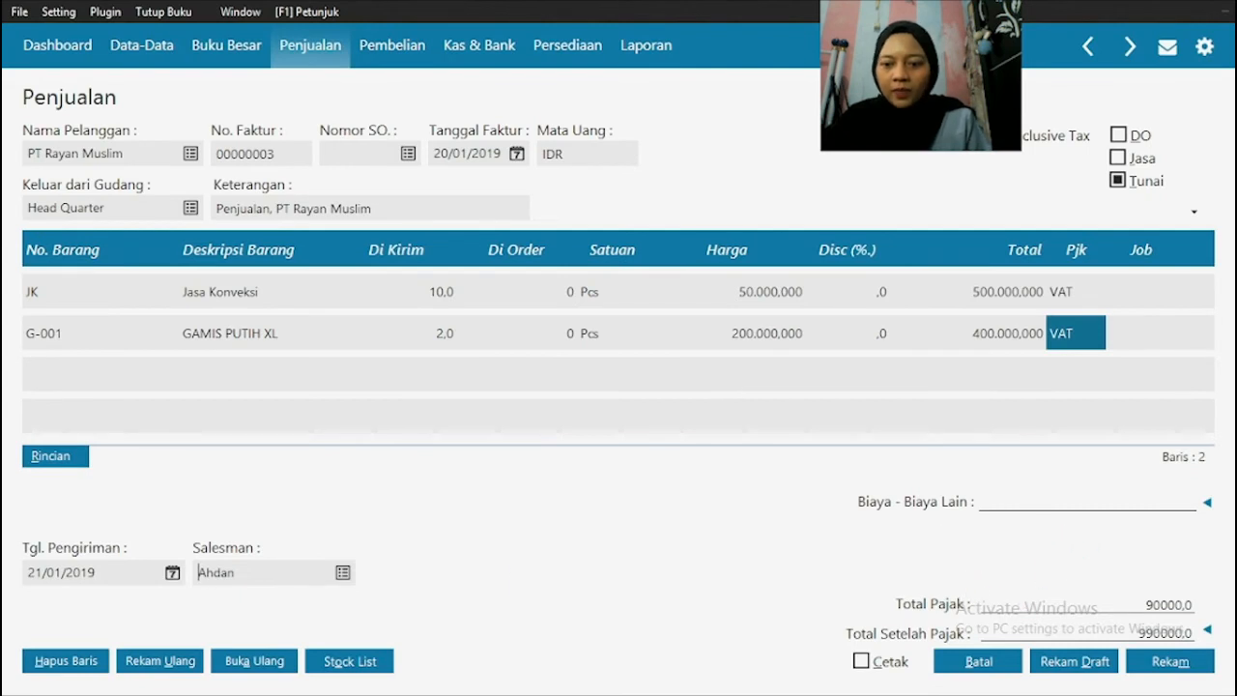
Step: Compare the invoice with the totals in the source PDF, record it in Zahir, and close the blank Penjualan form
{"action": "key", "text": "super"}
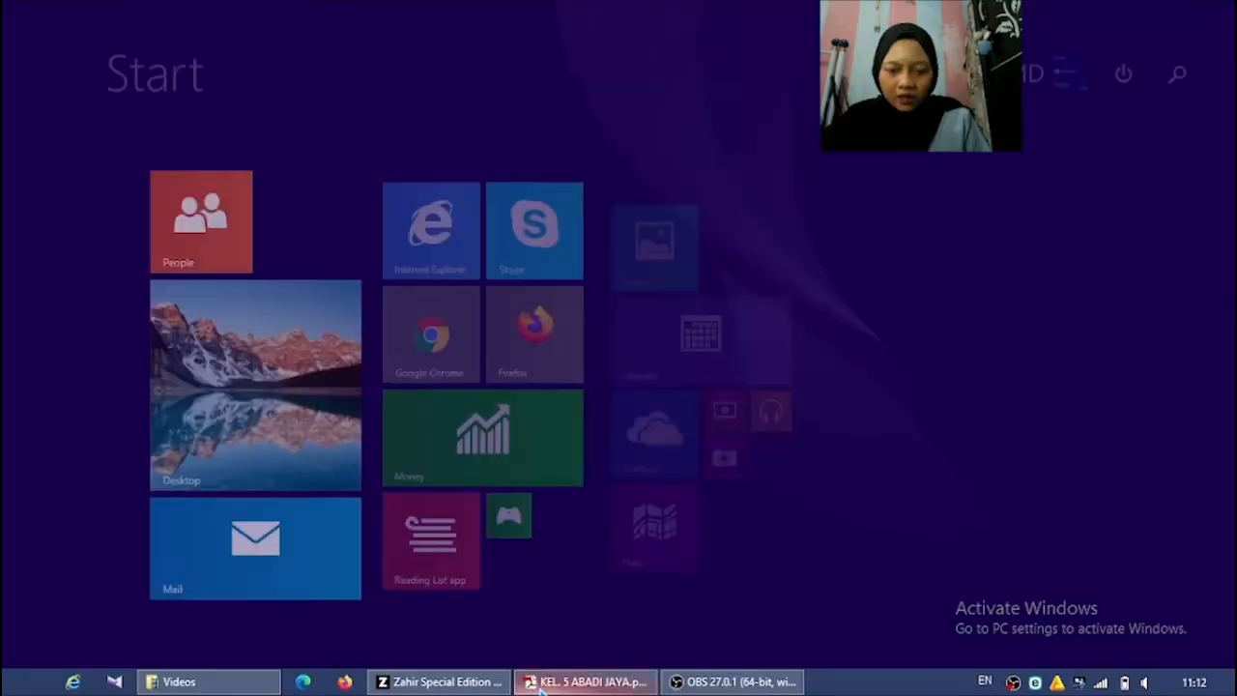
{"action": "left_click", "coordinate": [559, 683]}
{"action": "scroll", "coordinate": [958, 467], "scroll_direction": "down", "scroll_amount": 2}
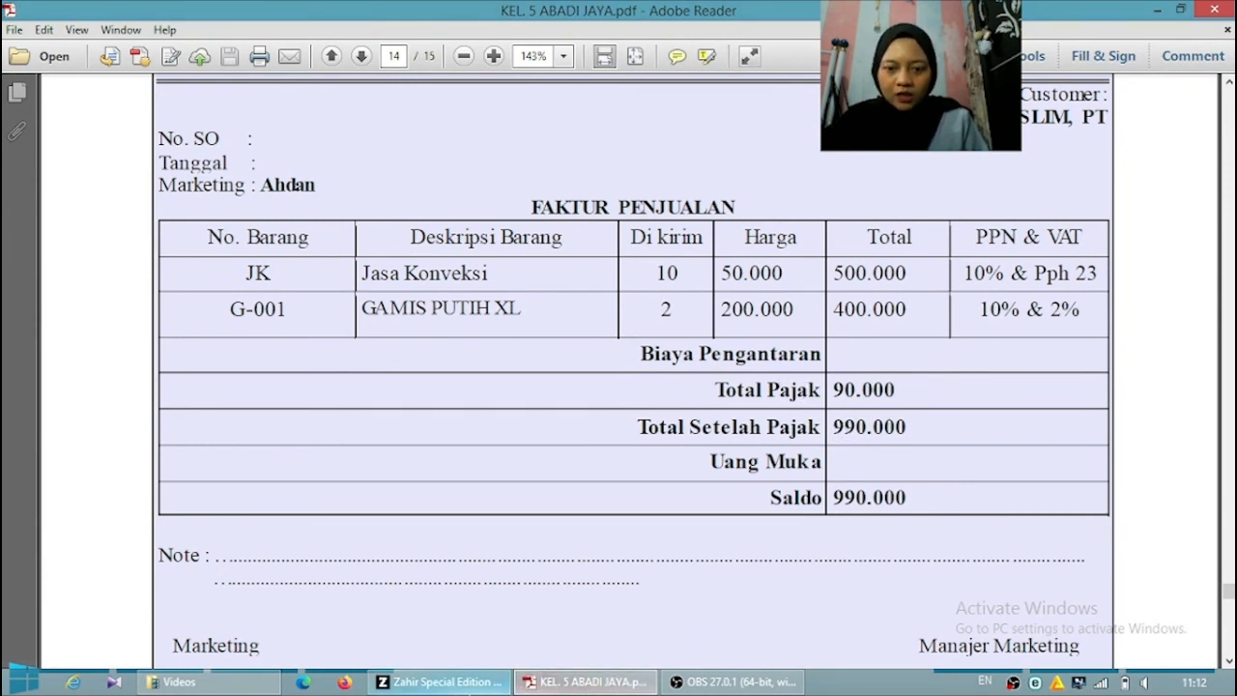
{"action": "left_click", "coordinate": [445, 682]}
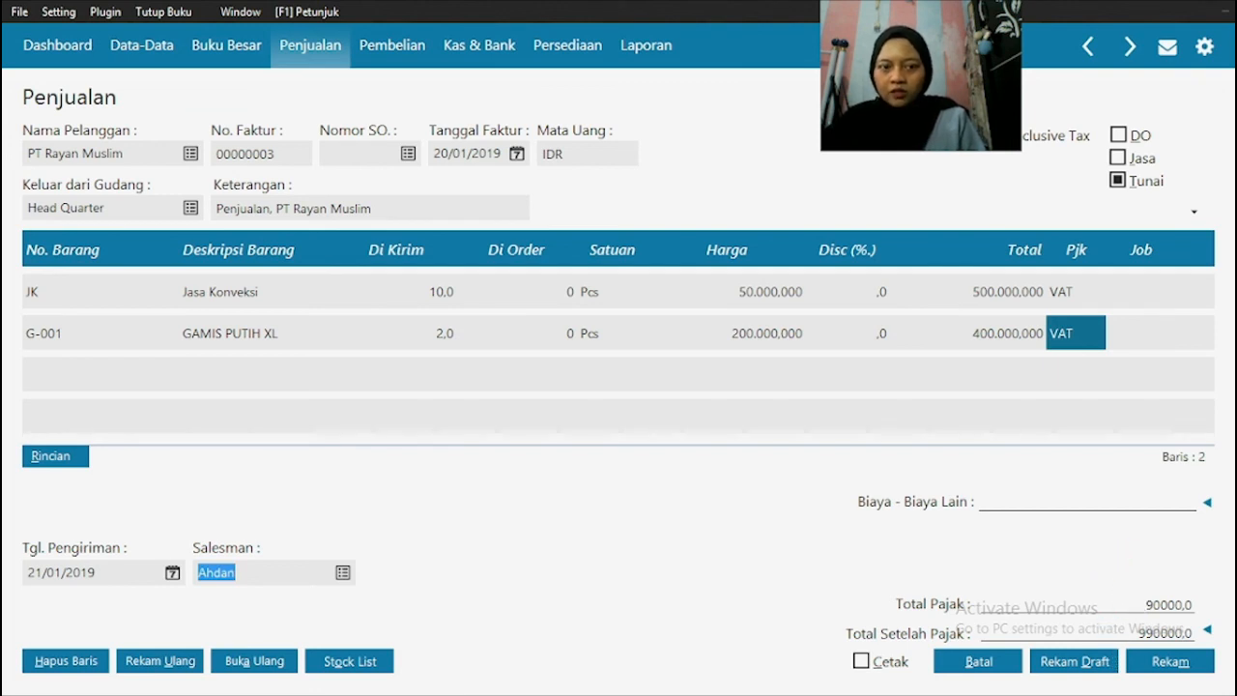
{"action": "left_click", "coordinate": [1172, 665]}
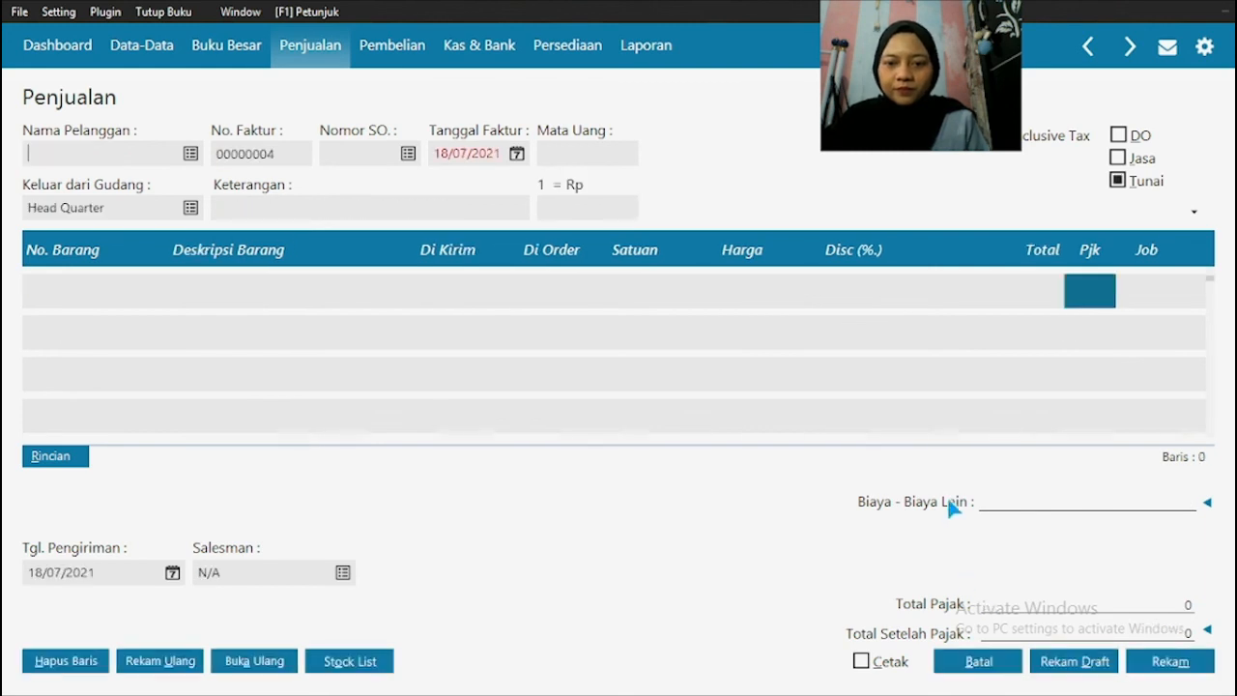
{"action": "left_click", "coordinate": [982, 664]}
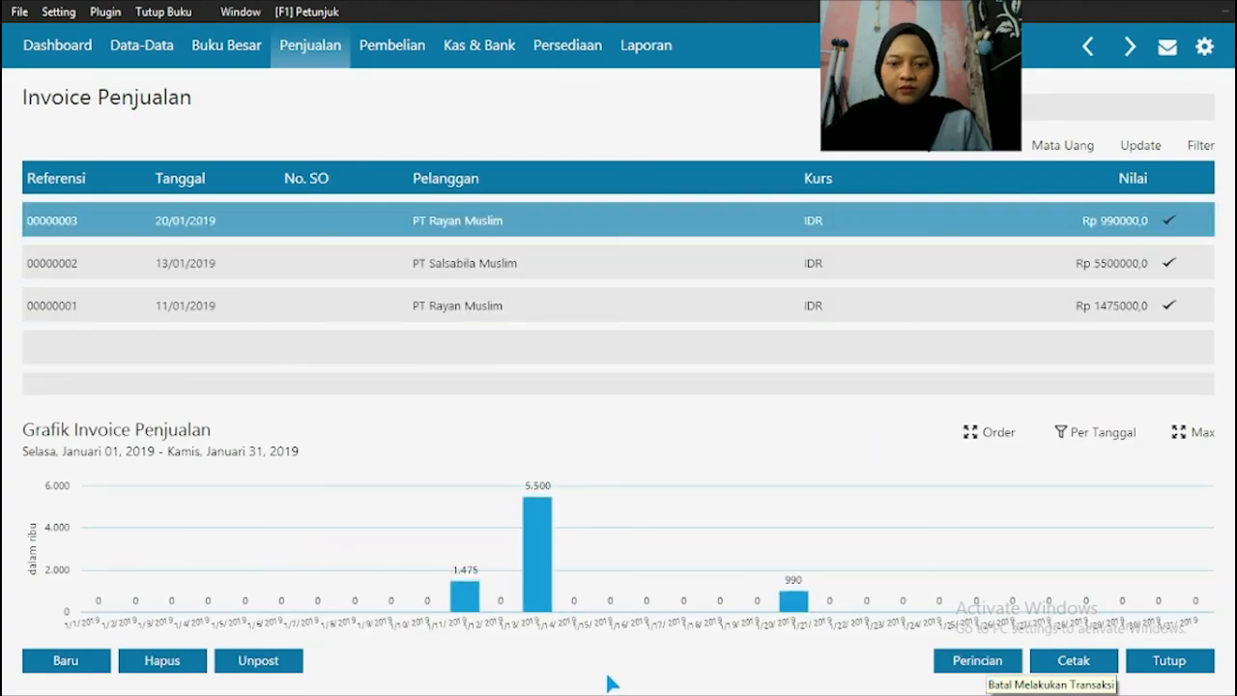
Step: Switch to the source PDF and look up Transaksi No. 13 below the completed invoice
{"action": "key", "text": "super"}
{"action": "left_click", "coordinate": [623, 682]}
{"action": "scroll", "coordinate": [541, 439], "scroll_direction": "down", "scroll_amount": 3}
{"action": "scroll", "coordinate": [540, 440], "scroll_direction": "down", "scroll_amount": 3}
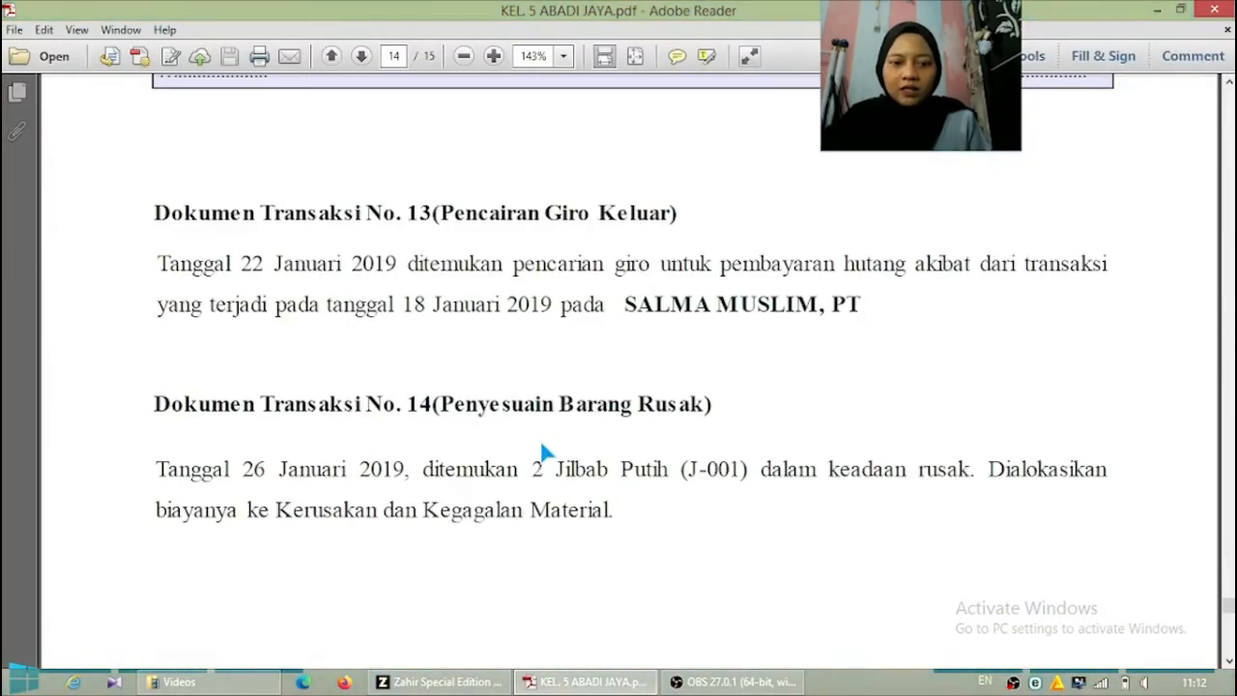
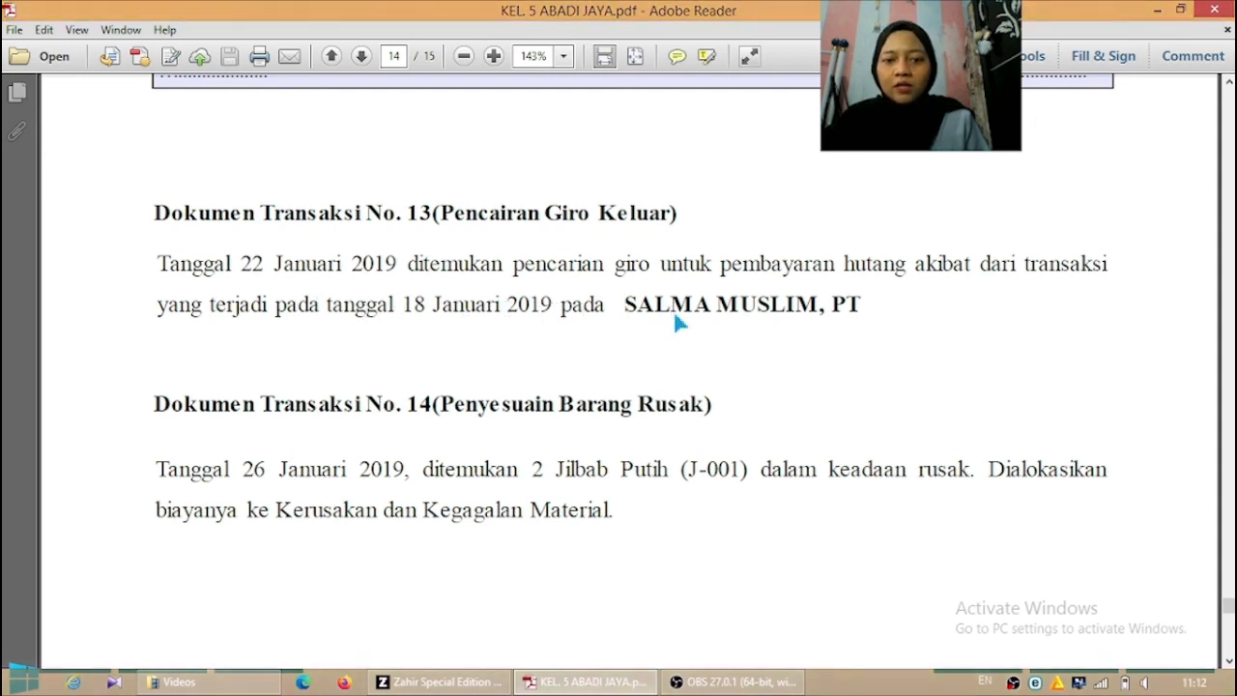
Step: Switch to Zahir, close the sales invoice list and open the outgoing giro list (Giro Keluar)
{"action": "left_click", "coordinate": [440, 681]}
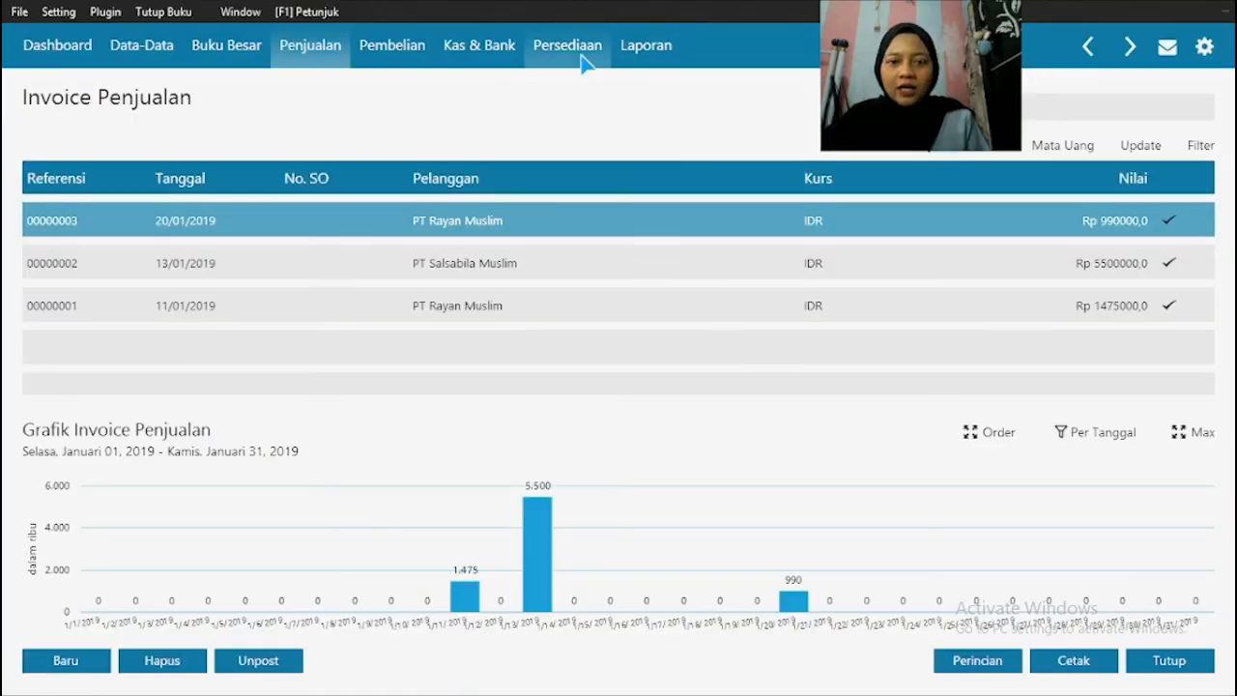
{"action": "left_click", "coordinate": [1170, 665]}
{"action": "left_click", "coordinate": [509, 56]}
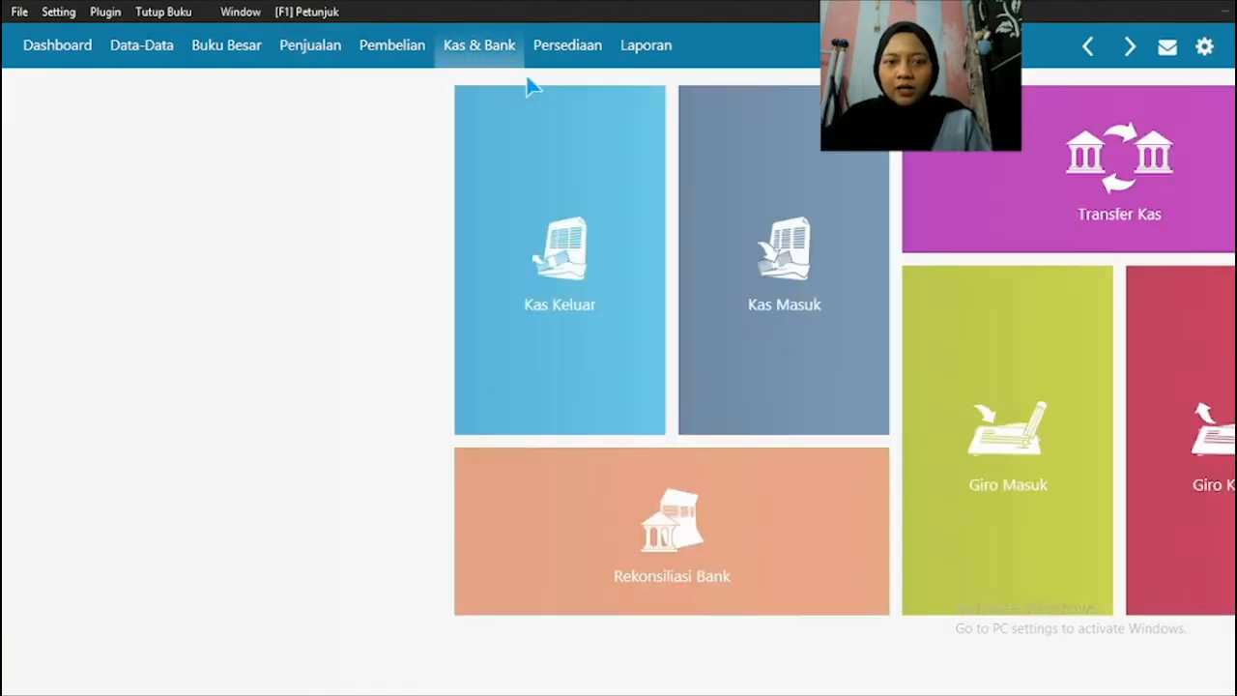
{"action": "left_click", "coordinate": [956, 405]}
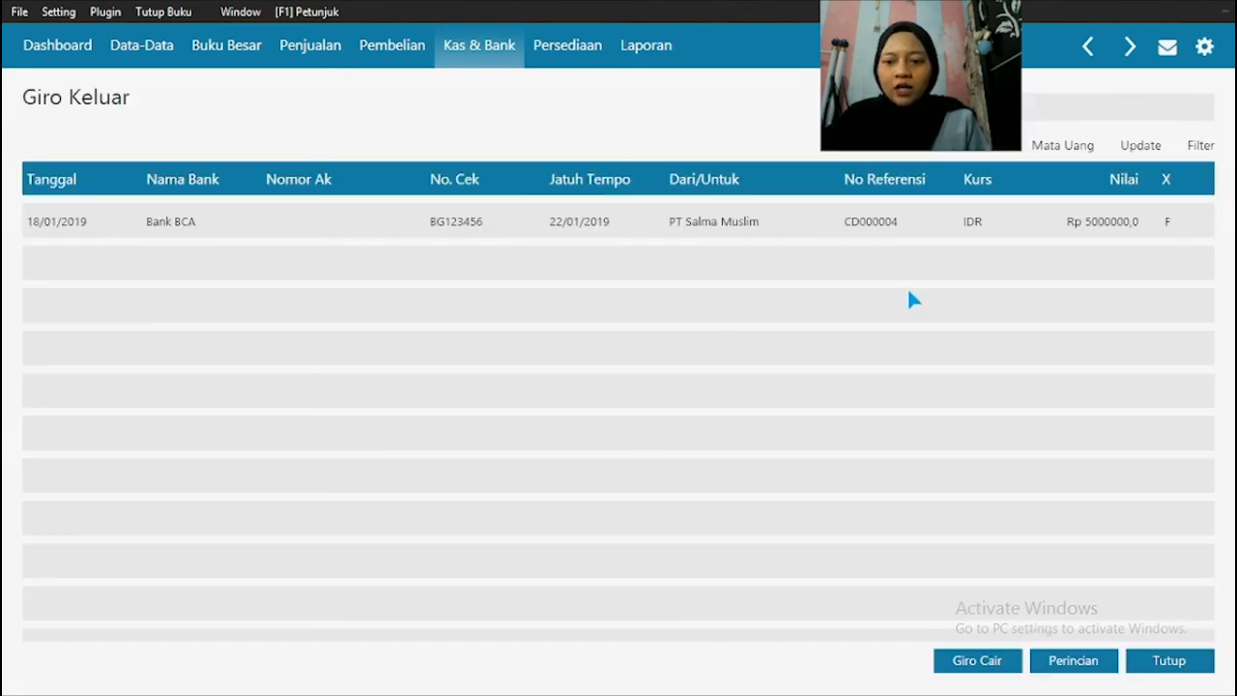
Step: Cash the outgoing giro for PT Salma Muslim after checking transaction 13 in the PDF, record the payment, and close the payment form and giro list
{"action": "left_click", "coordinate": [764, 232]}
{"action": "left_click", "coordinate": [763, 223]}
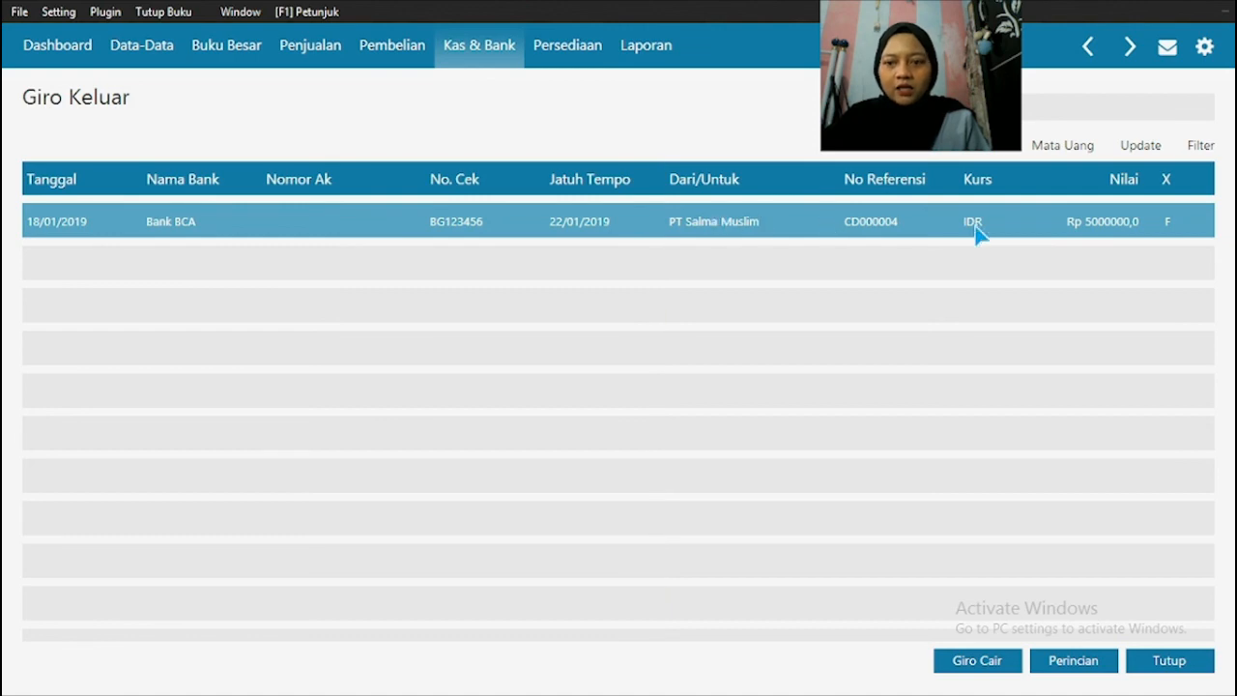
{"action": "key", "text": "super"}
{"action": "left_click", "coordinate": [571, 683]}
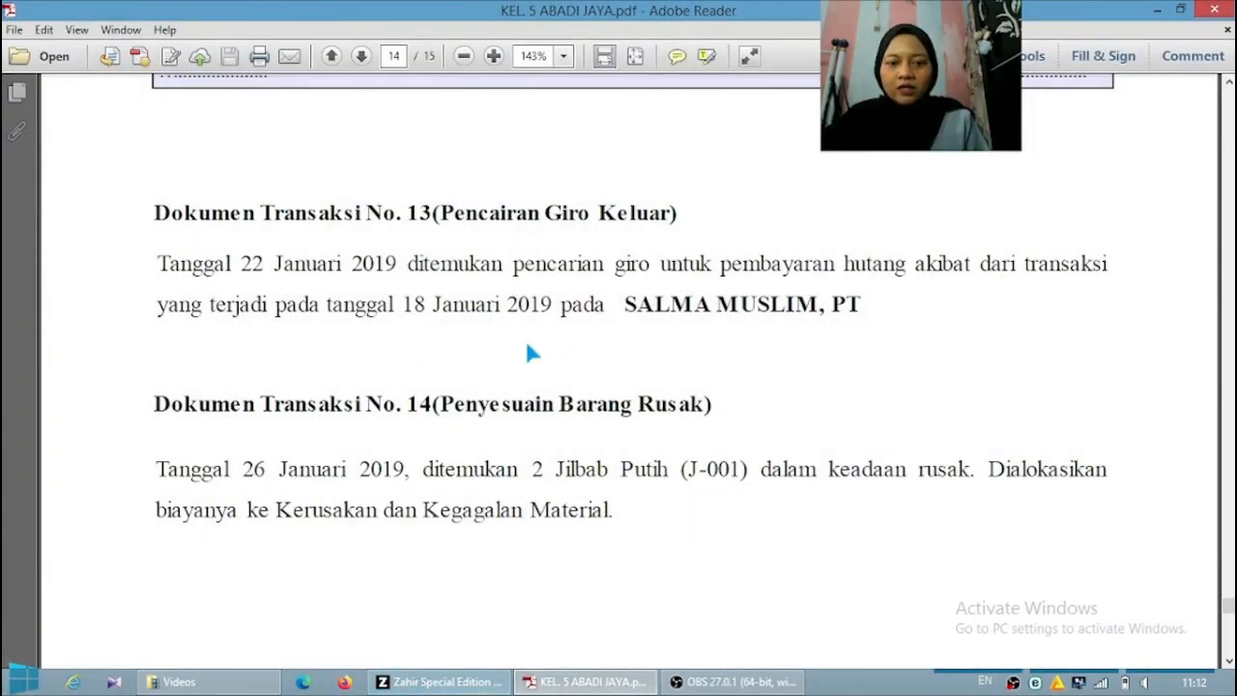
{"action": "left_click", "coordinate": [480, 685]}
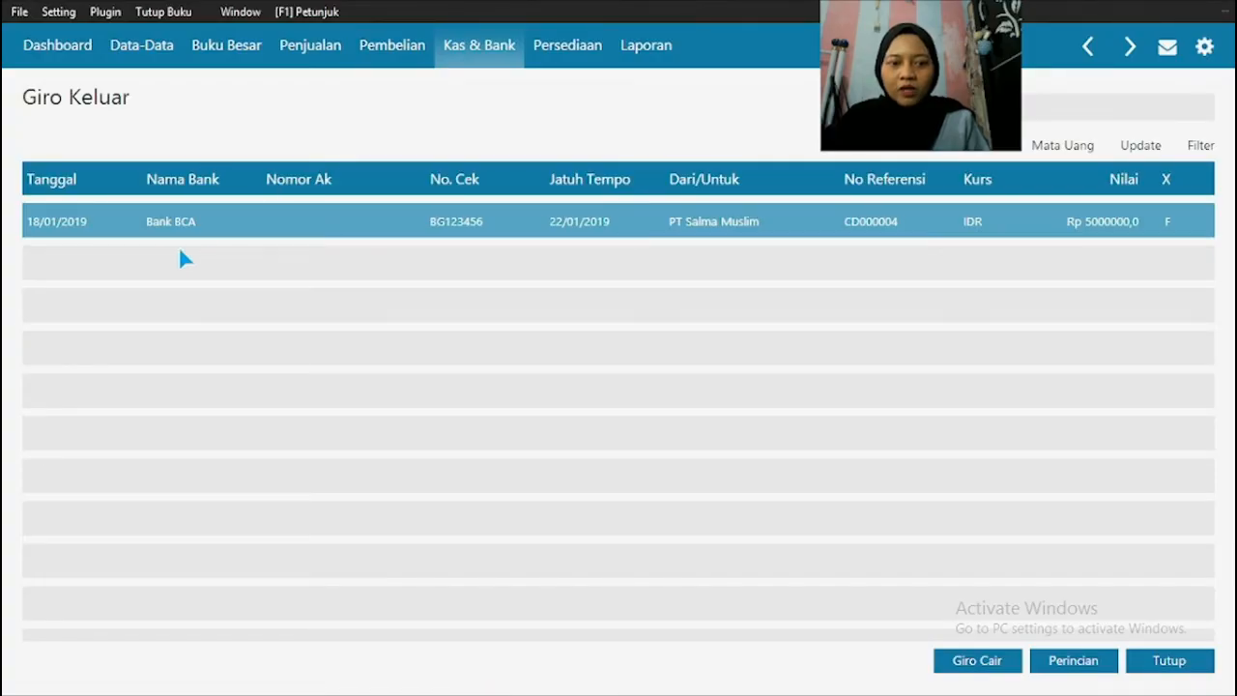
{"action": "left_click", "coordinate": [962, 663]}
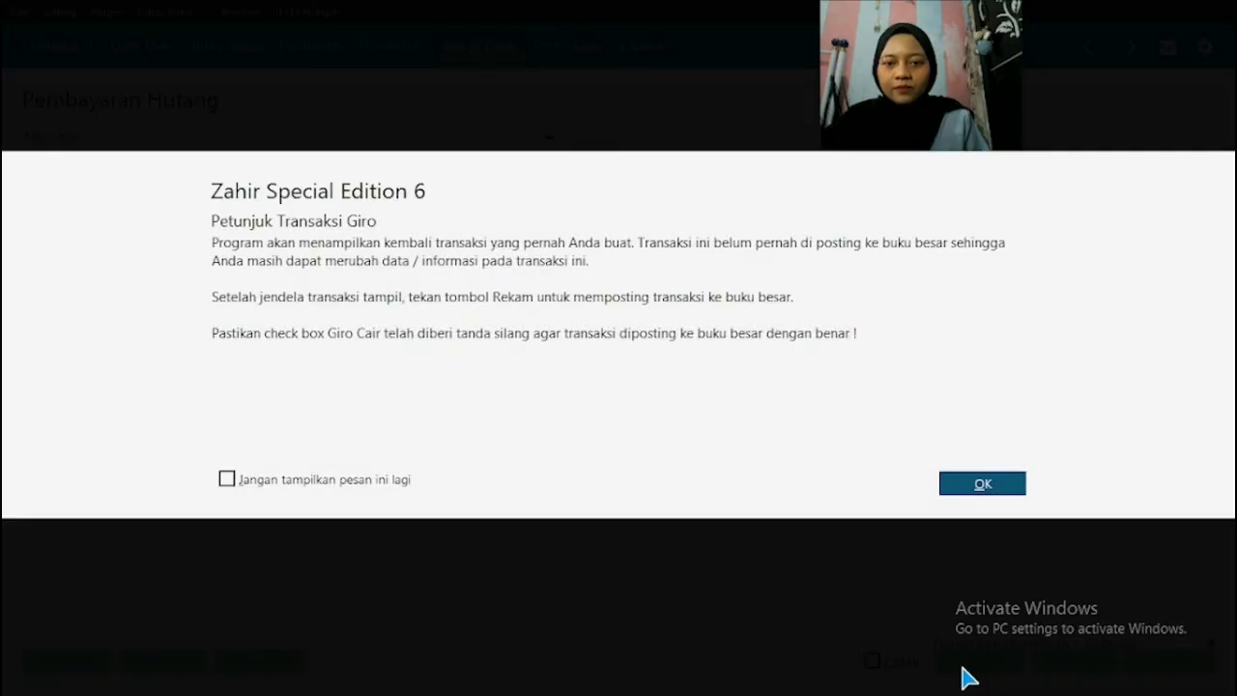
{"action": "left_click", "coordinate": [980, 484]}
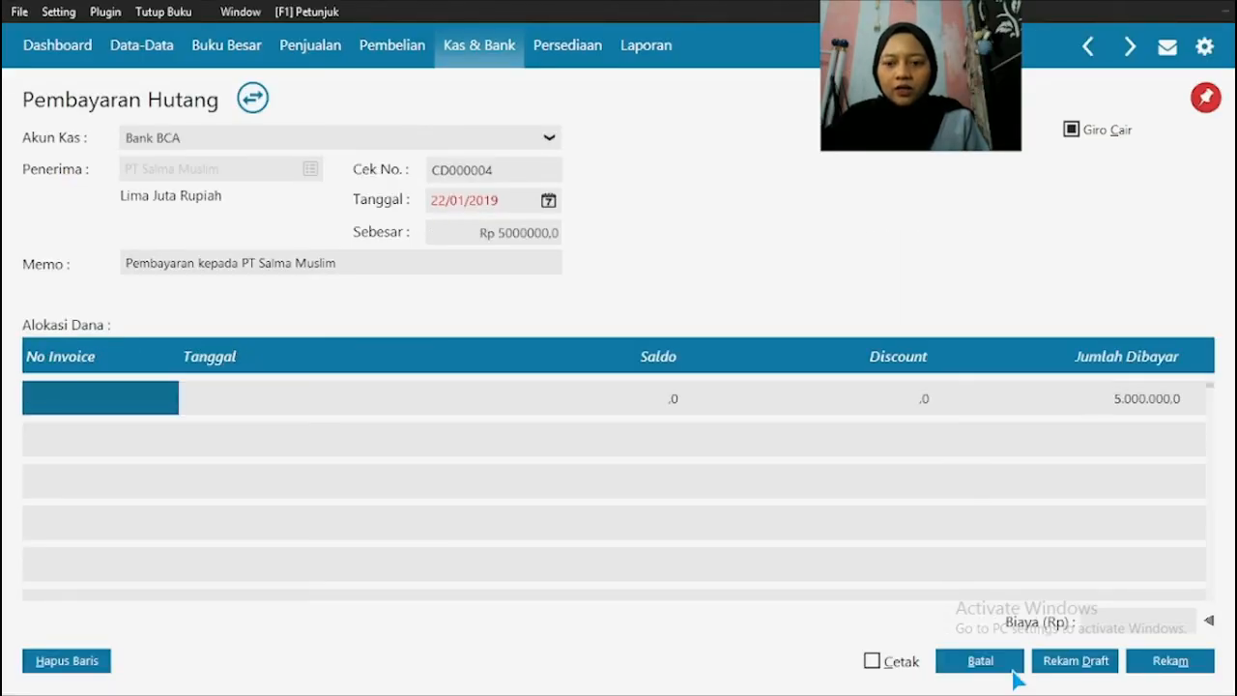
{"action": "left_click", "coordinate": [1173, 663]}
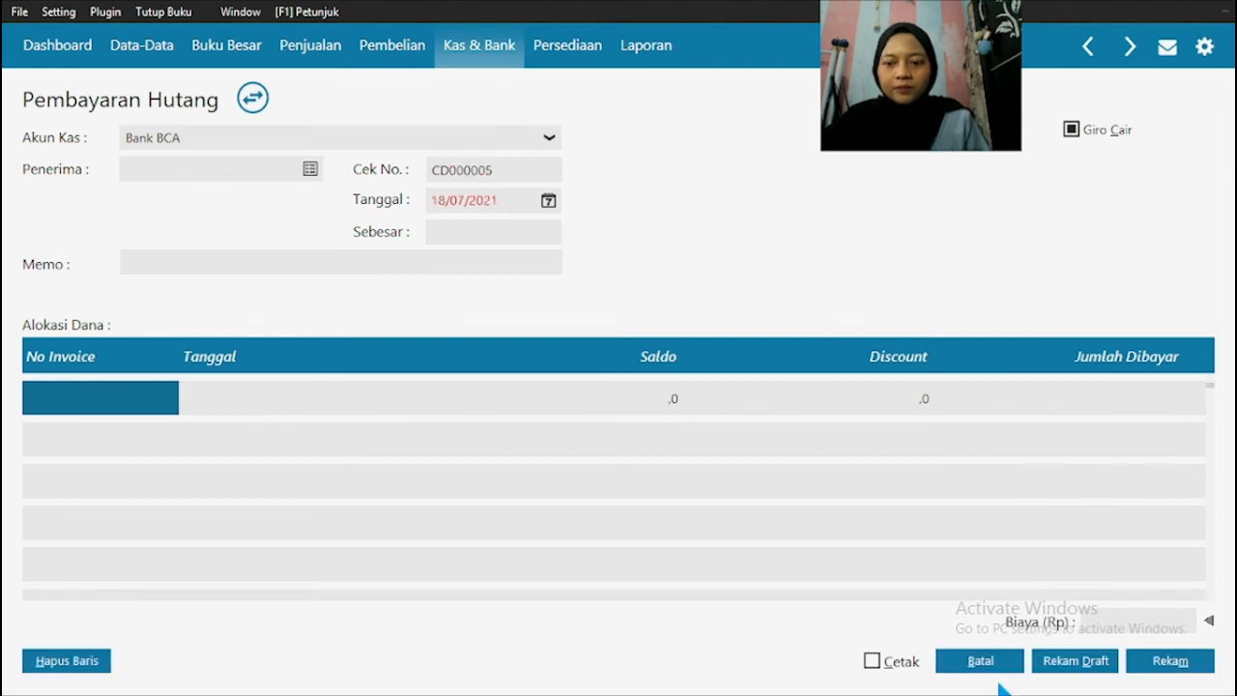
{"action": "left_click", "coordinate": [976, 662]}
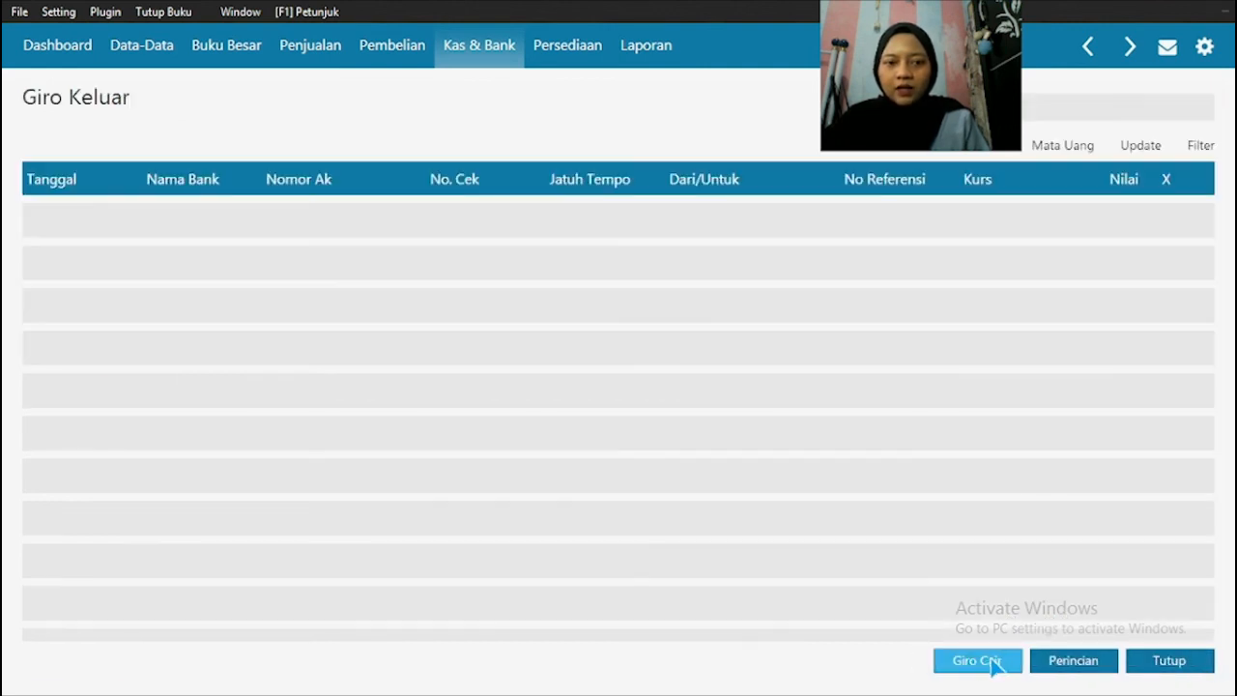
{"action": "left_click", "coordinate": [1163, 665]}
Step: Read transaction document no. 14 in the PDF, and start a new stock usage/adjustment entry (Pemakaian / Penyesuaian Barang) in Zahir
{"action": "key", "text": "super"}
{"action": "left_click", "coordinate": [591, 683]}
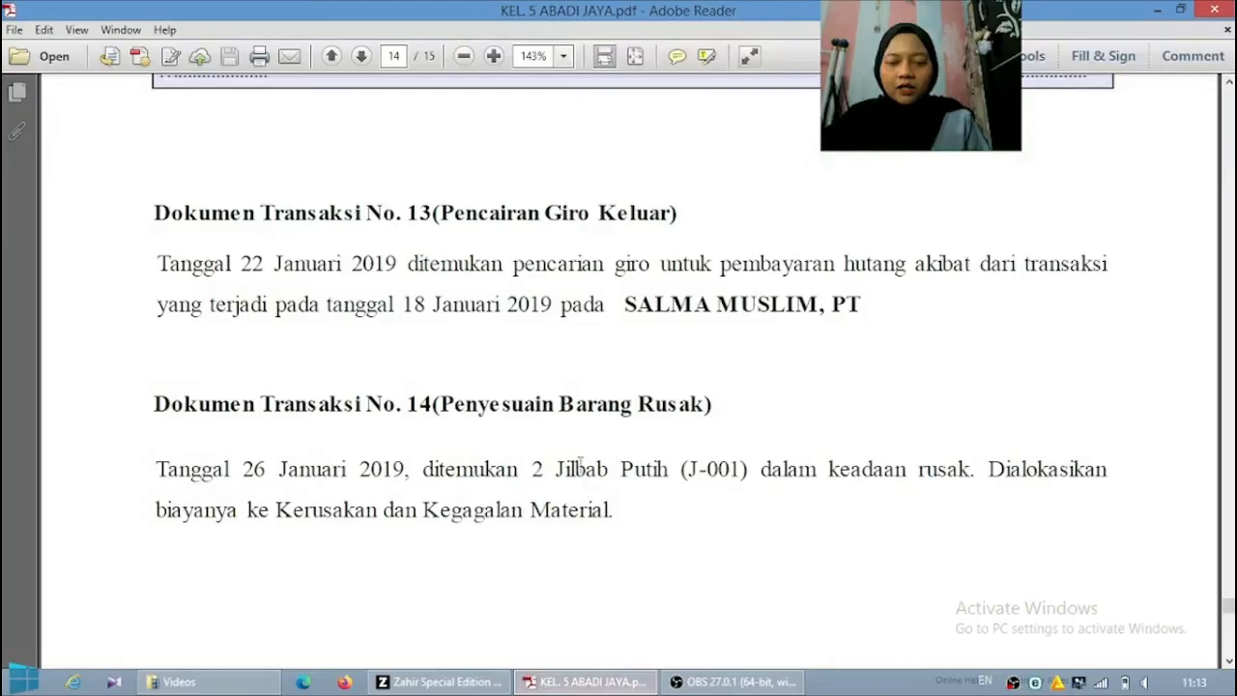
{"action": "scroll", "coordinate": [577, 467], "scroll_direction": "down", "scroll_amount": 5}
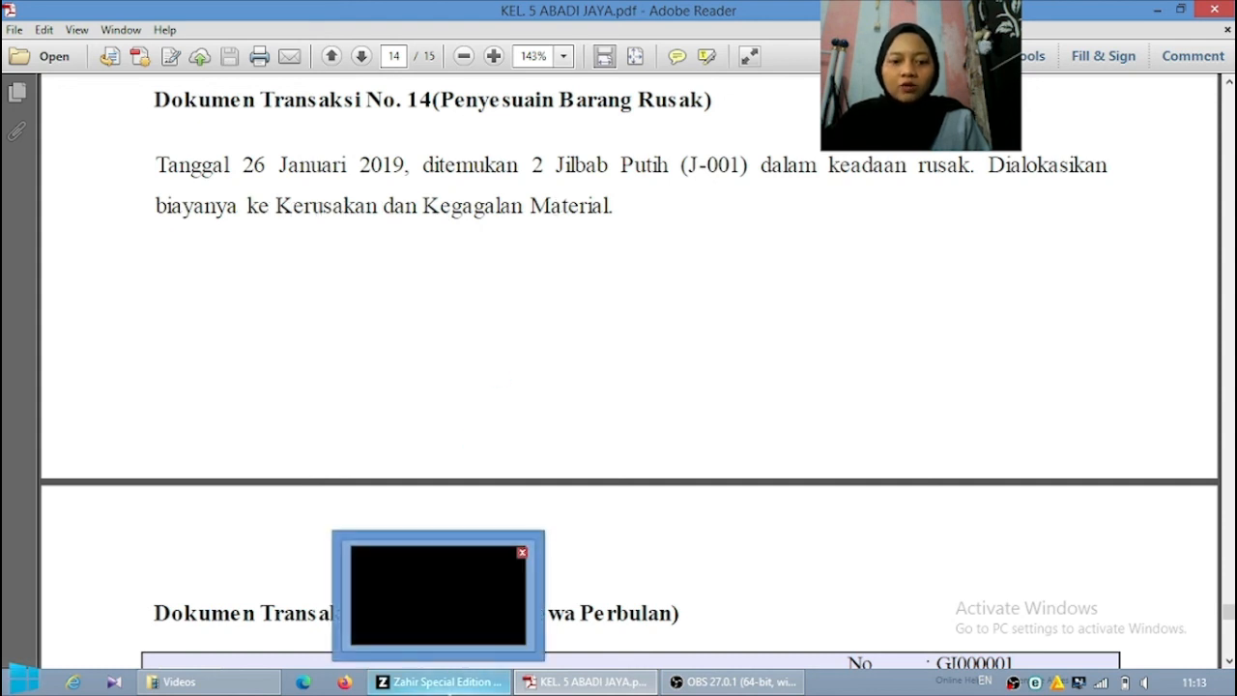
{"action": "left_click", "coordinate": [449, 688]}
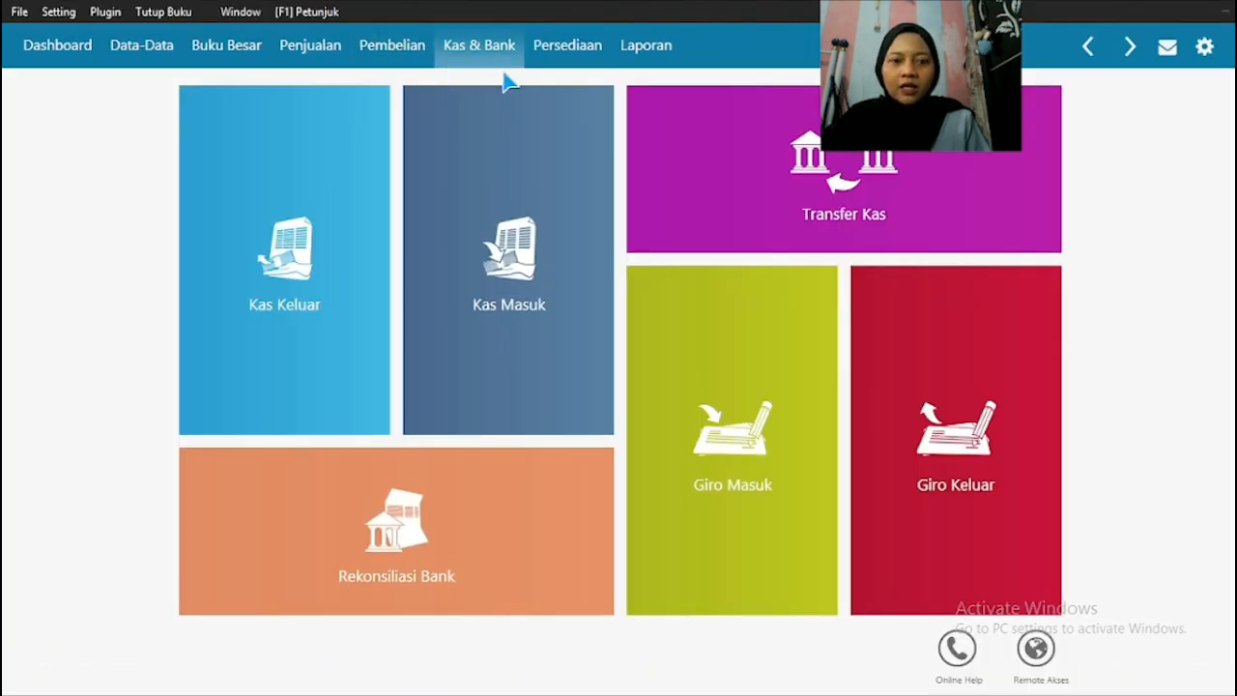
{"action": "left_click", "coordinate": [578, 55]}
{"action": "mouse_move", "coordinate": [533, 155]}
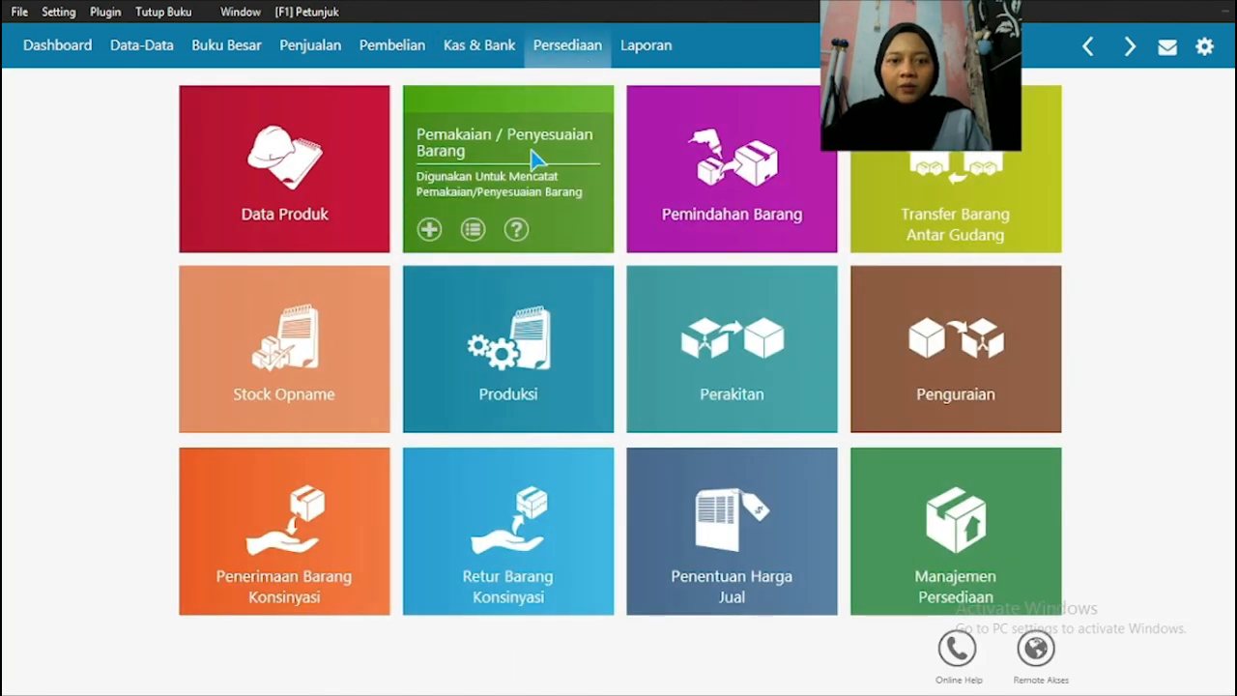
{"action": "left_click", "coordinate": [515, 166]}
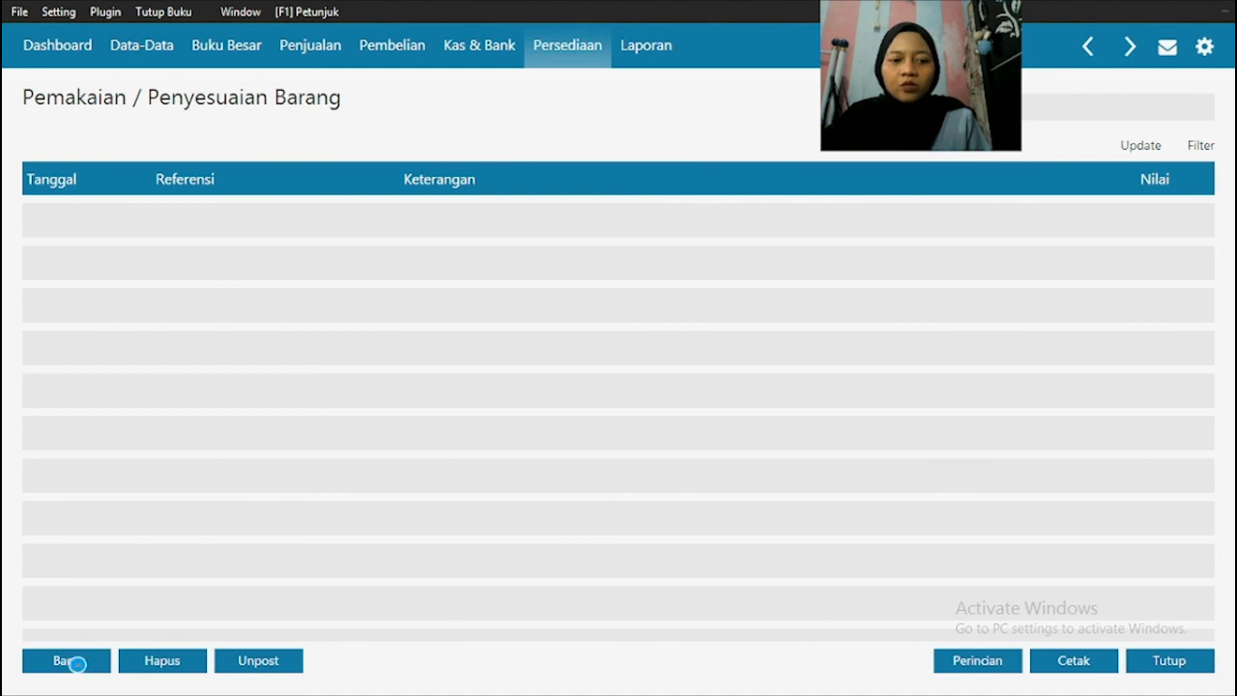
{"action": "left_click", "coordinate": [67, 662]}
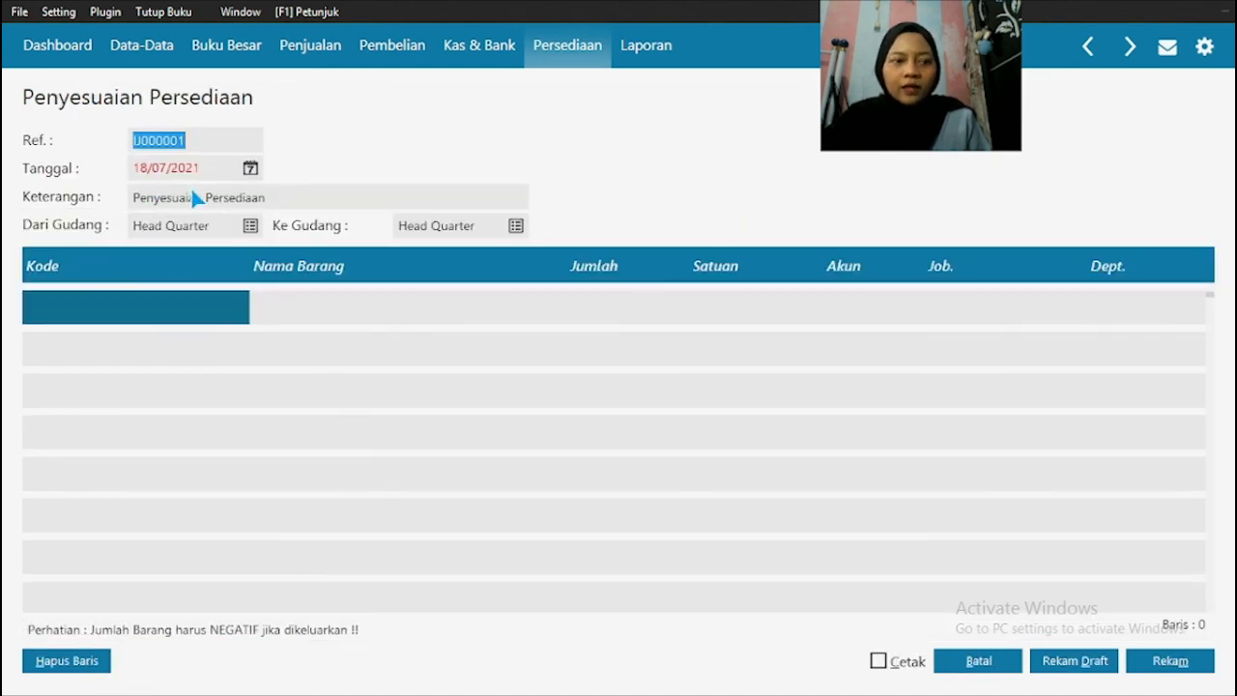
Step: Check the transaction date in the PDF and set the inventory adjustment's date to 26/01/2019
{"action": "key", "text": "super"}
{"action": "left_click", "coordinate": [613, 685]}
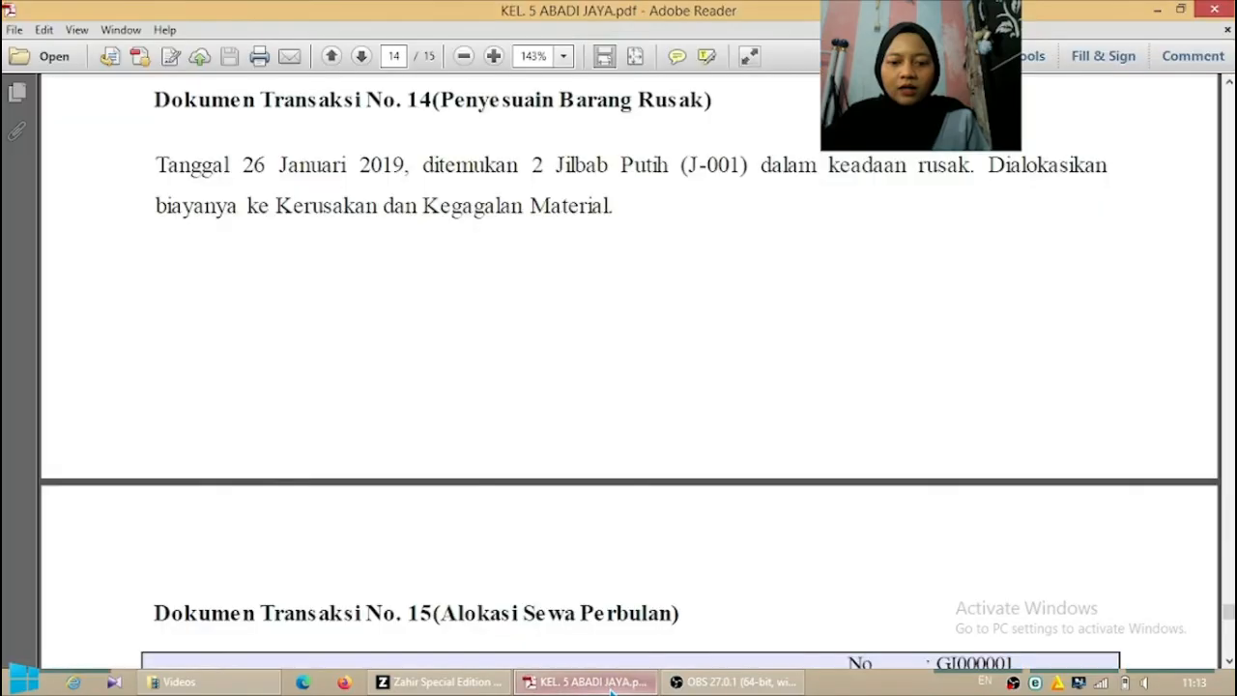
{"action": "left_click", "coordinate": [440, 681]}
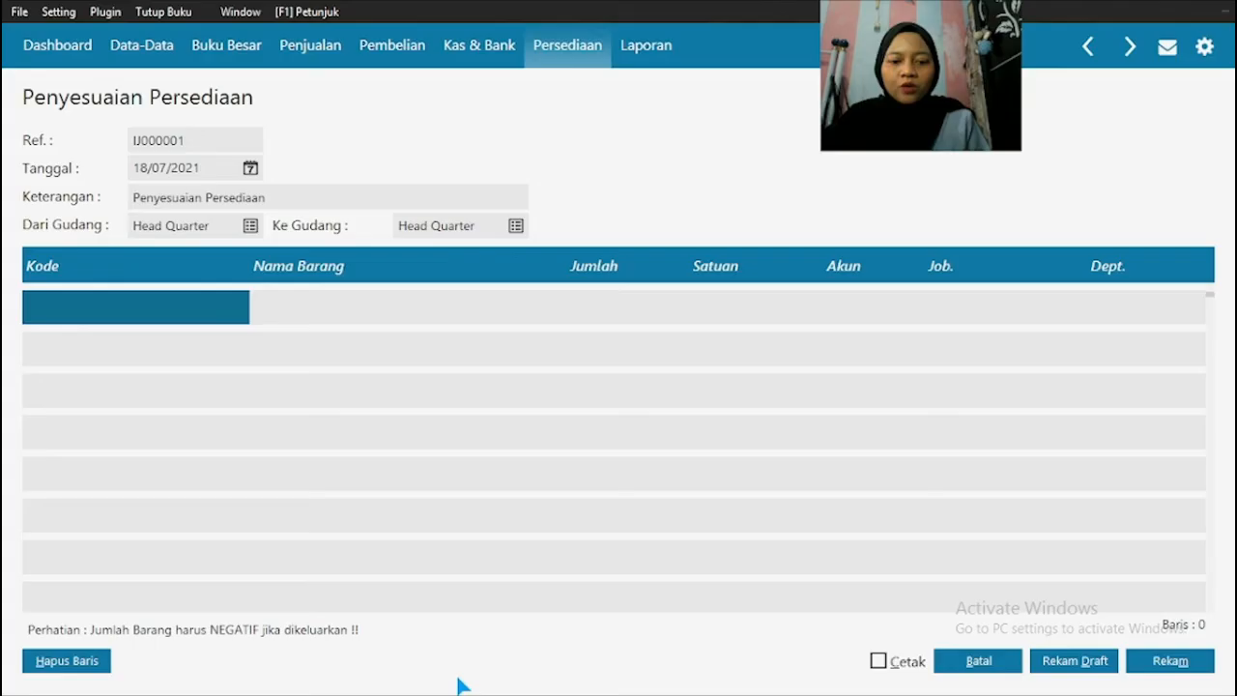
{"action": "left_click", "coordinate": [175, 170]}
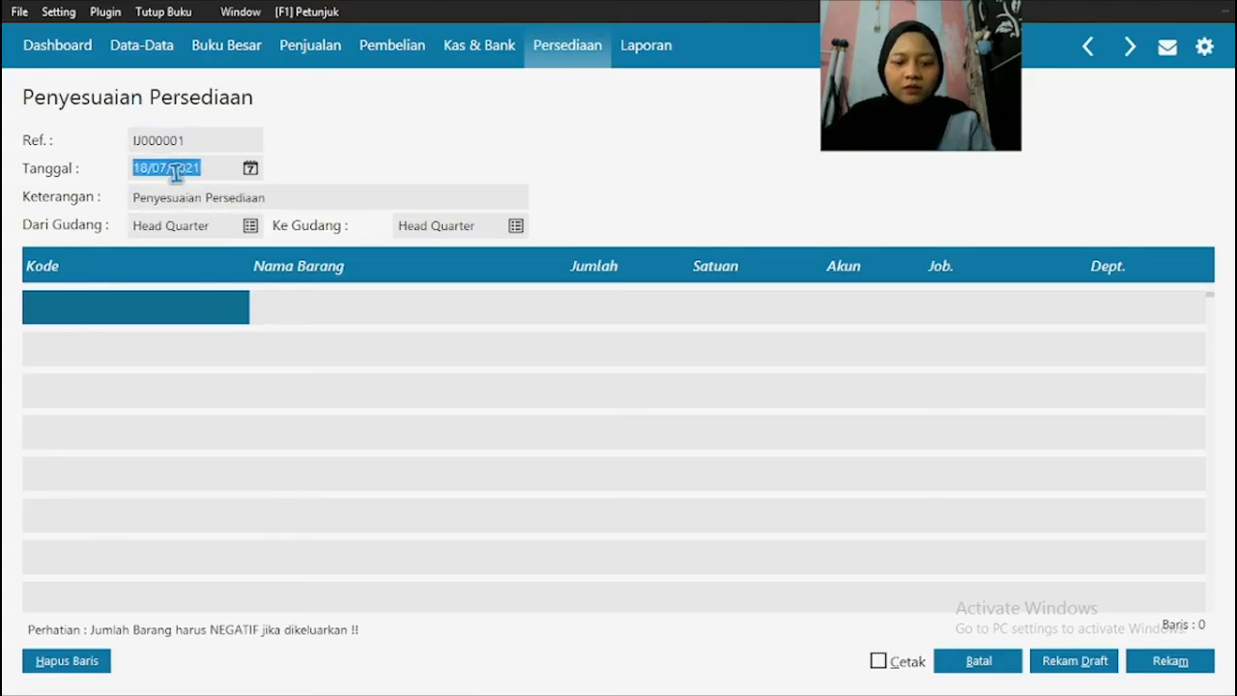
{"action": "type", "text": "26/01/2019"}
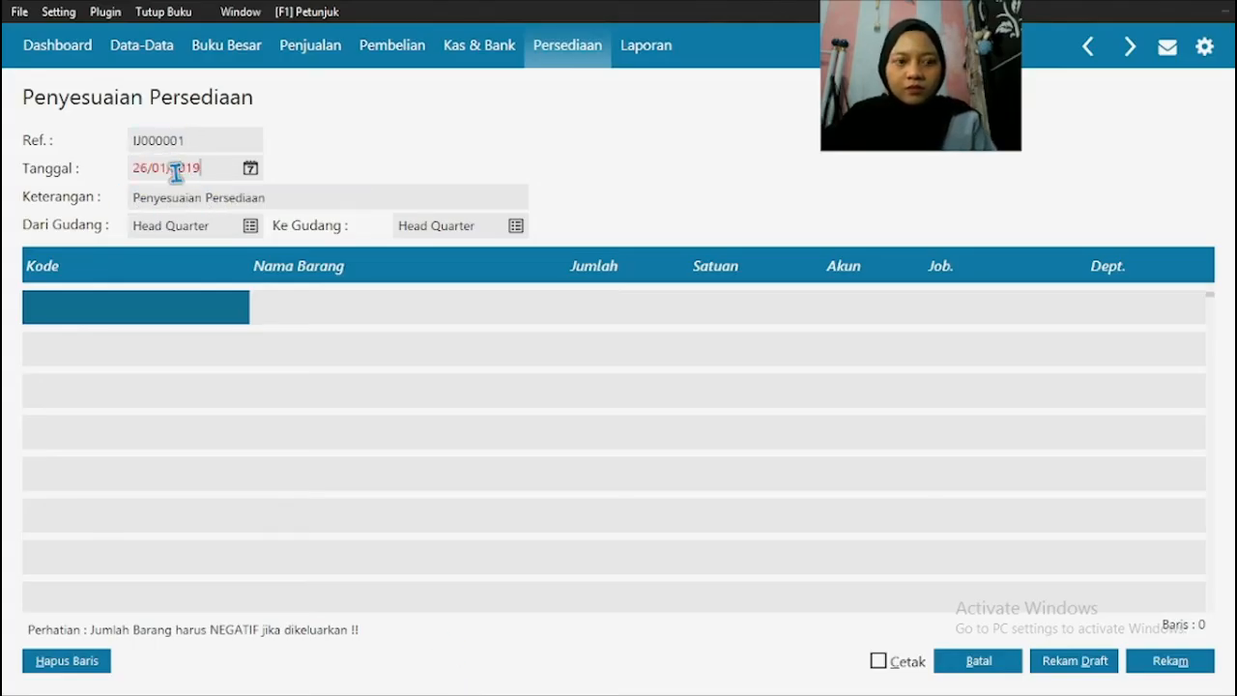
Step: Check the transaction title in the PDF and extend the adjustment's description to "Penyesuaian Persediaan Barang rusak"
{"action": "left_click", "coordinate": [226, 203]}
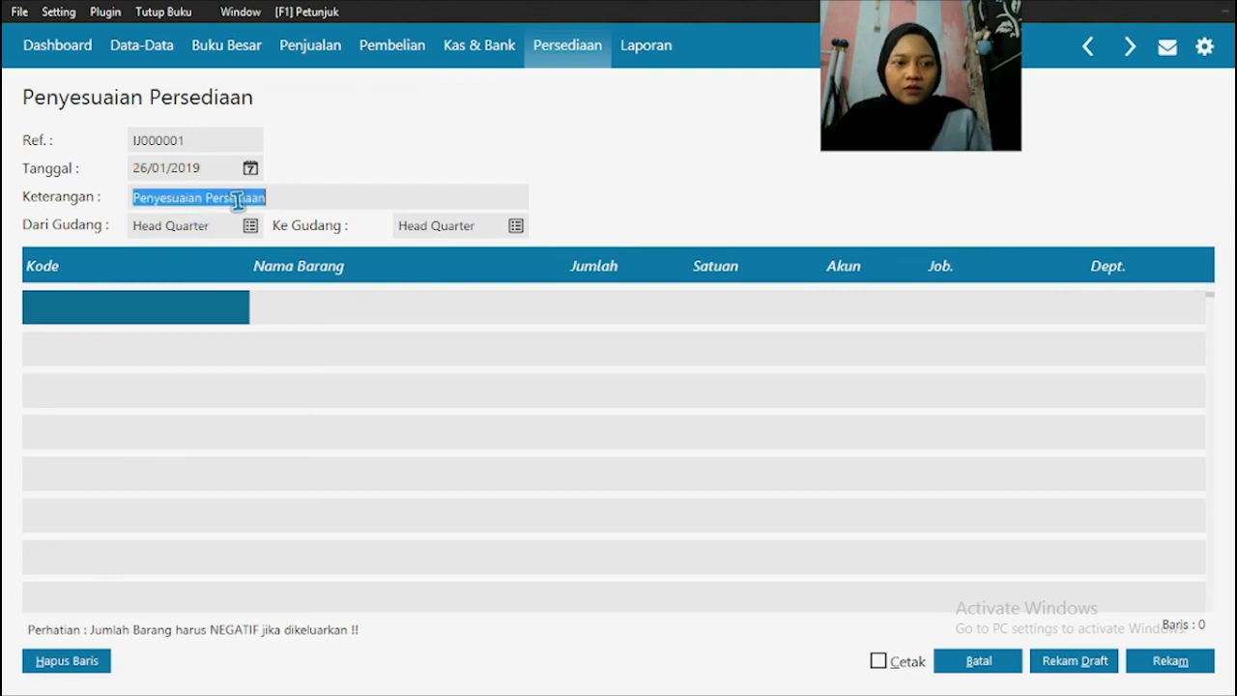
{"action": "left_click", "coordinate": [243, 198]}
{"action": "mouse_move", "coordinate": [472, 688]}
{"action": "key", "text": "super"}
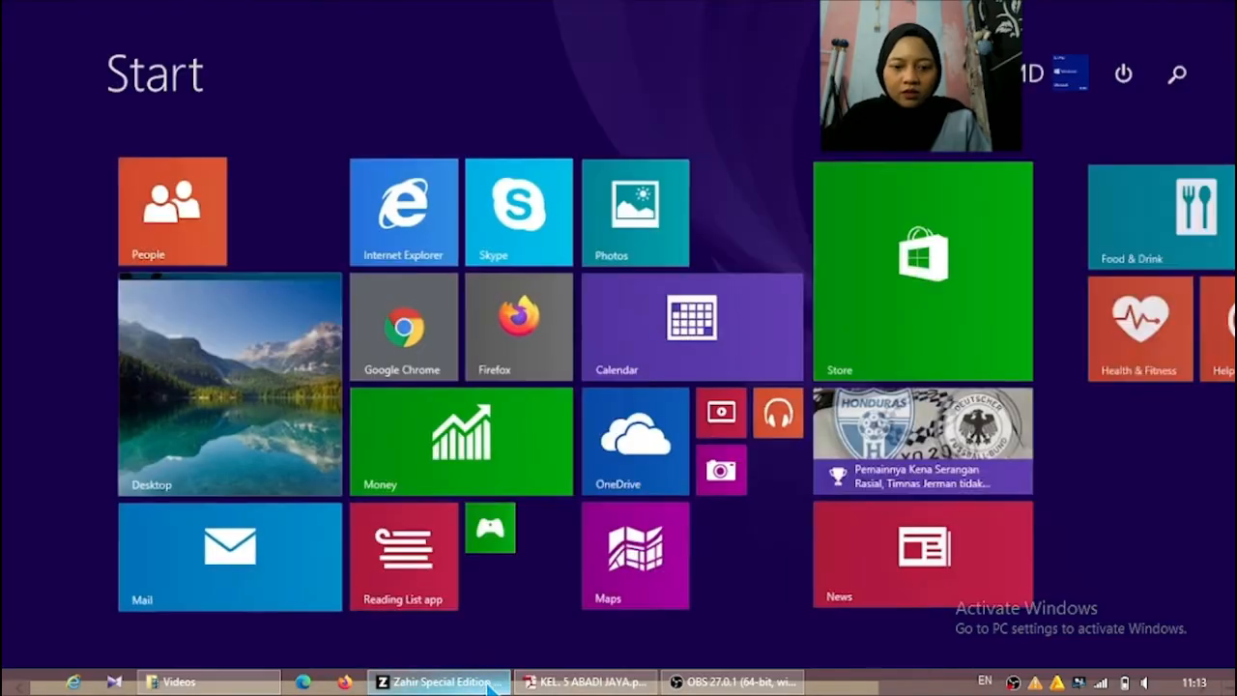
{"action": "left_click", "coordinate": [578, 684]}
{"action": "left_click", "coordinate": [472, 682]}
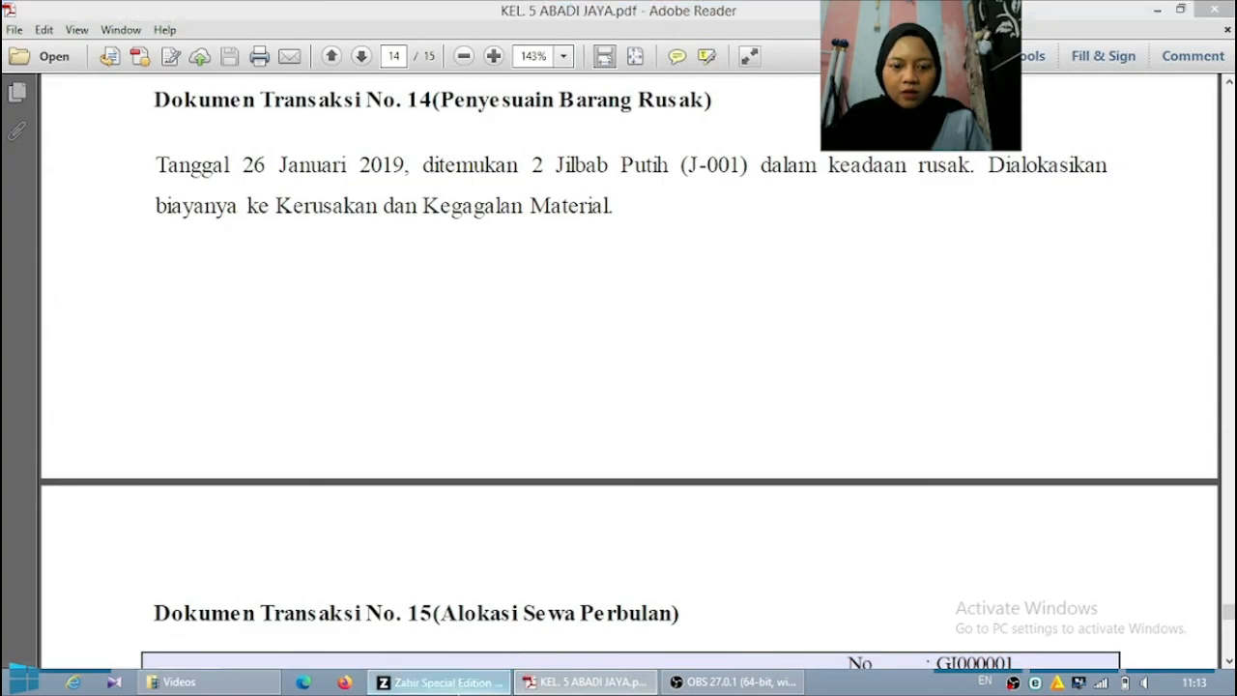
{"action": "left_click", "coordinate": [281, 198]}
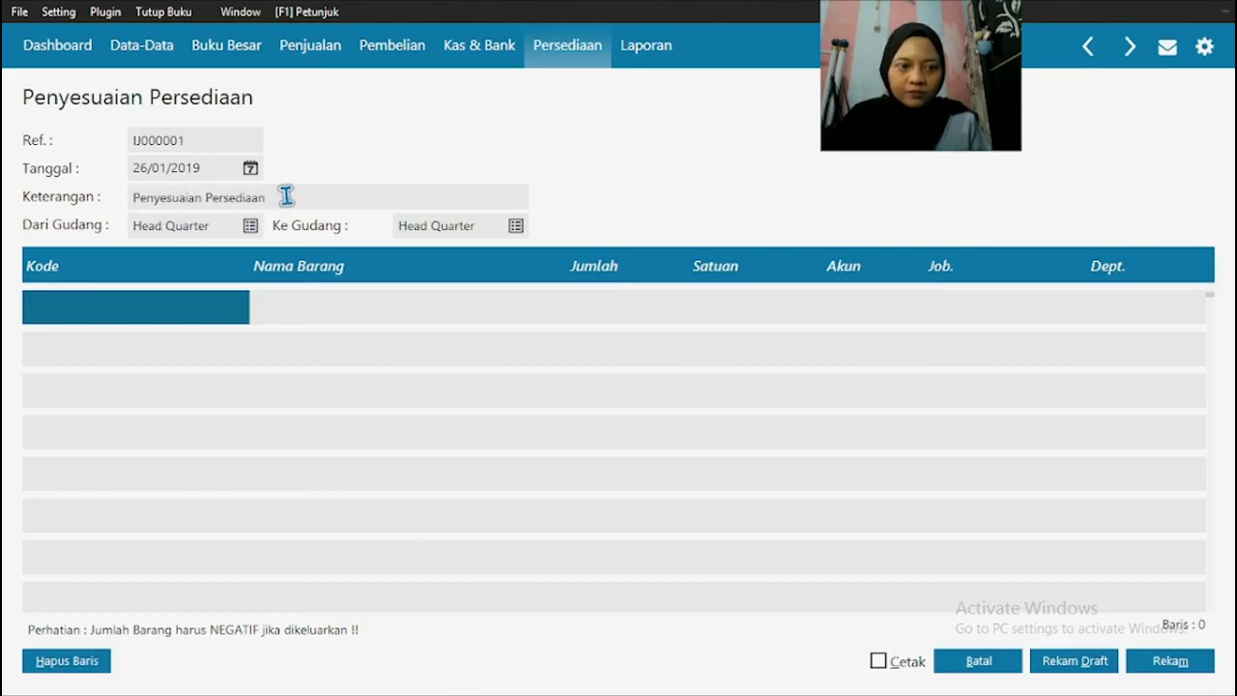
{"action": "type", "text": "Barang rusak"}
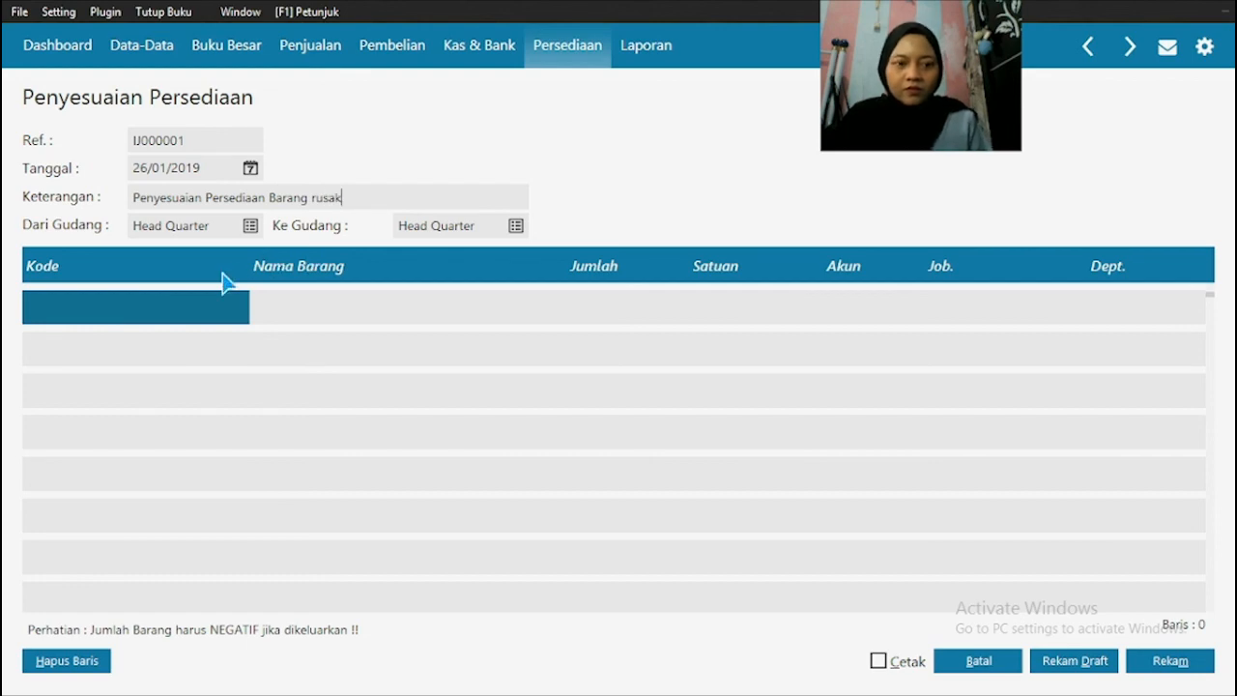
Step: Add item J-001 JILBAB PUTIH to the adjustment's first row, verifying the item code against the PDF
{"action": "double_click", "coordinate": [145, 318]}
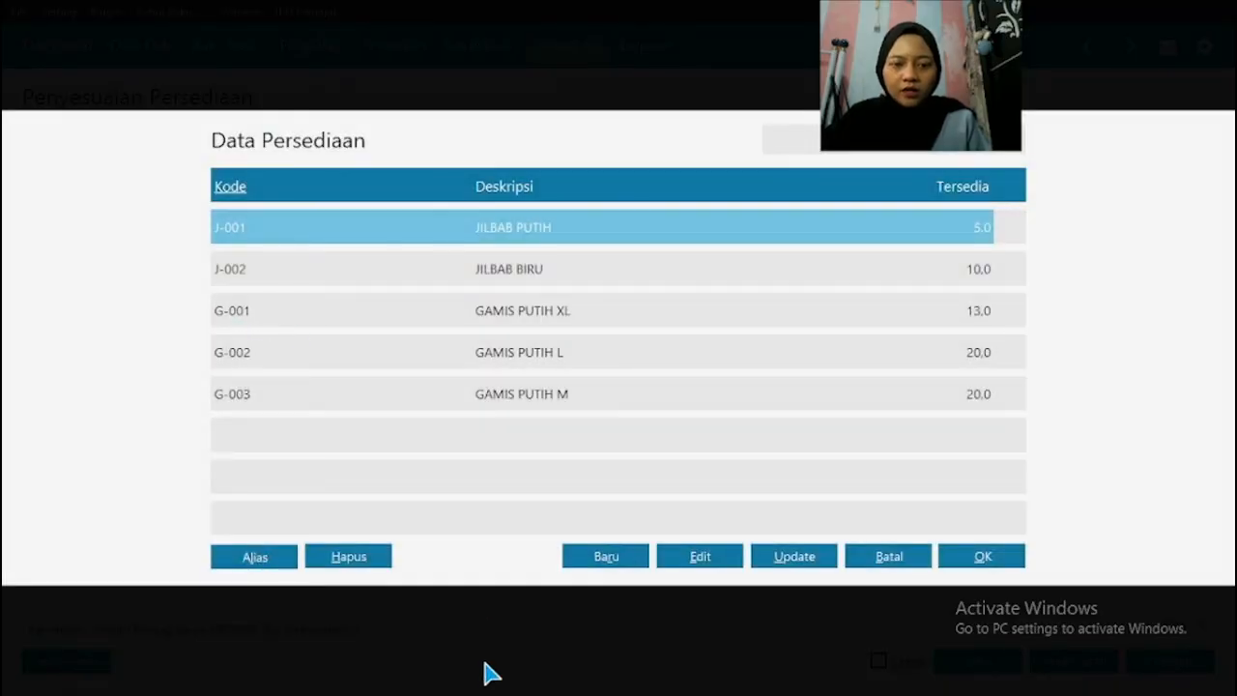
{"action": "left_click", "coordinate": [542, 682]}
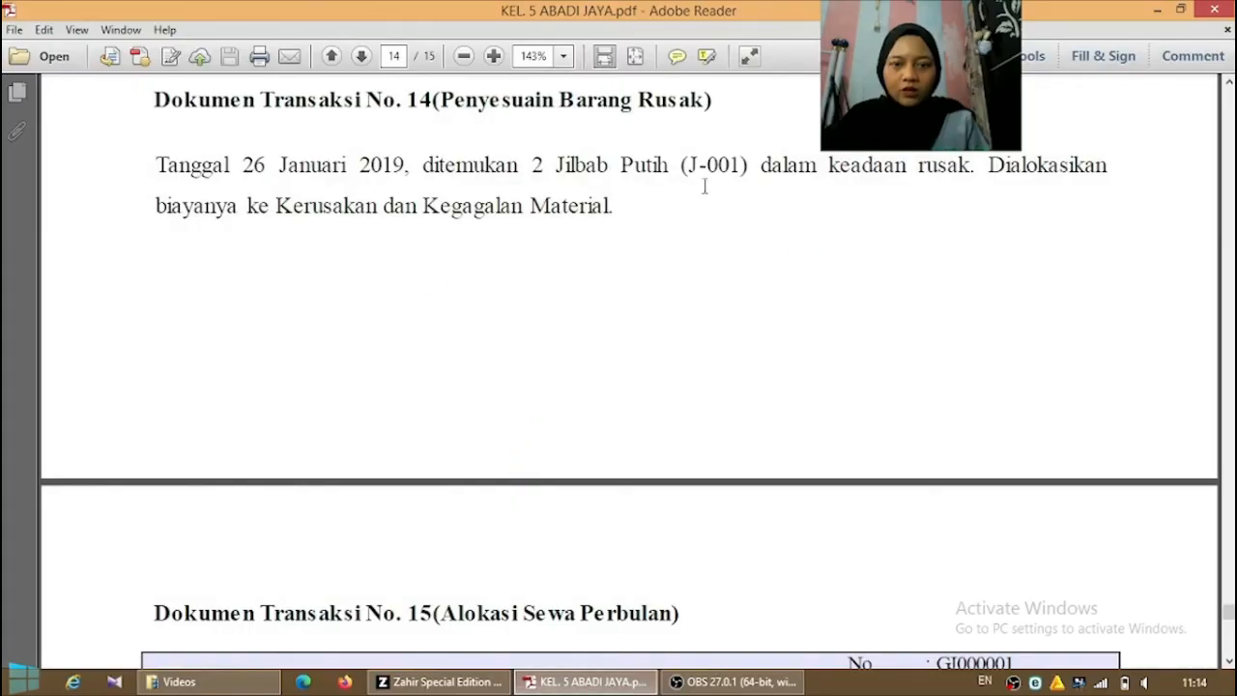
{"action": "left_click", "coordinate": [440, 682]}
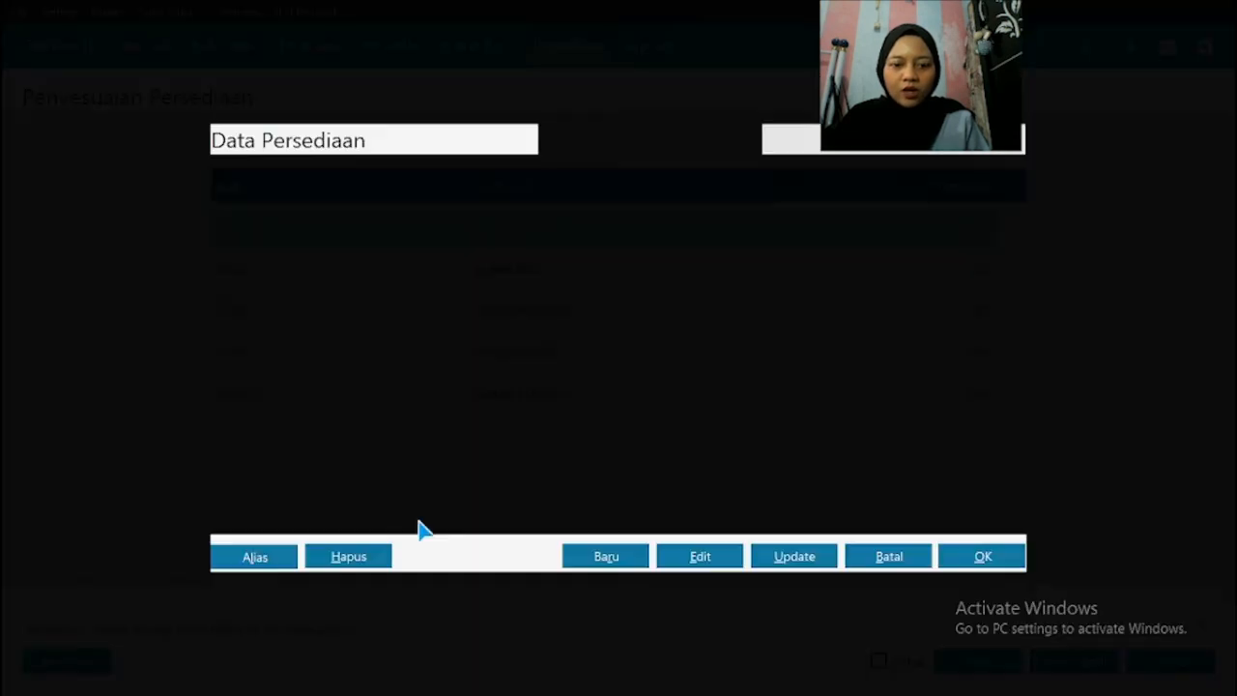
{"action": "left_click", "coordinate": [303, 278]}
{"action": "left_click", "coordinate": [655, 232]}
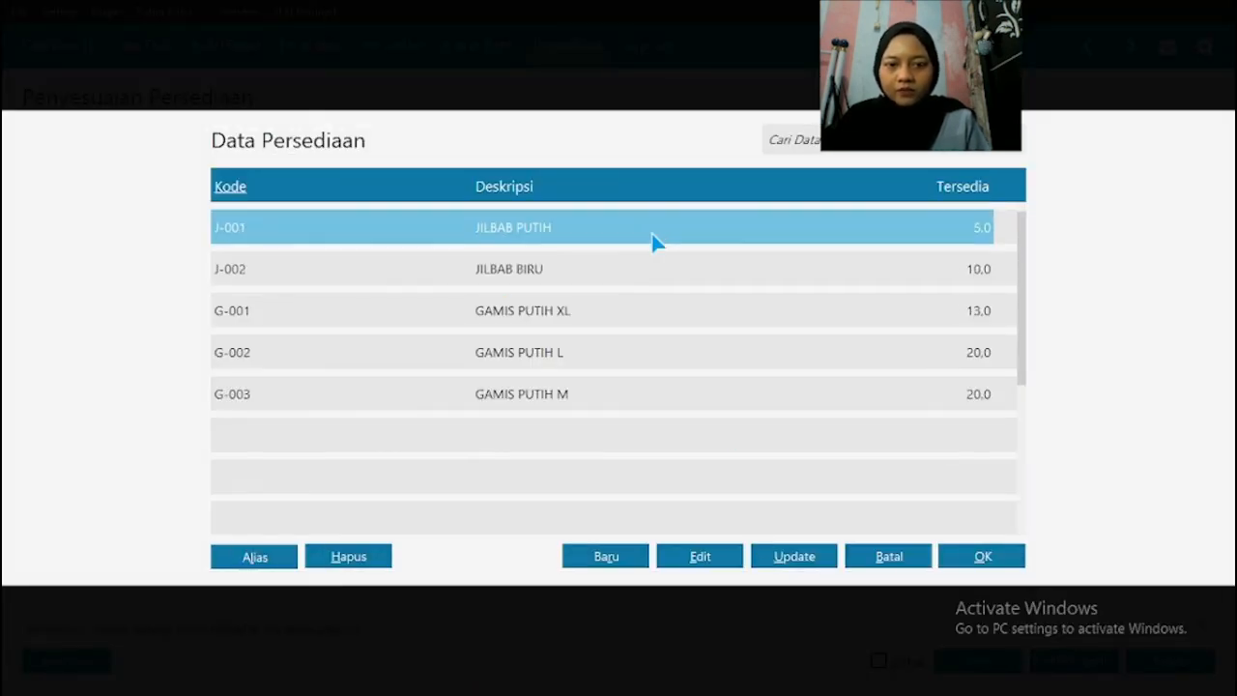
{"action": "left_click", "coordinate": [982, 555]}
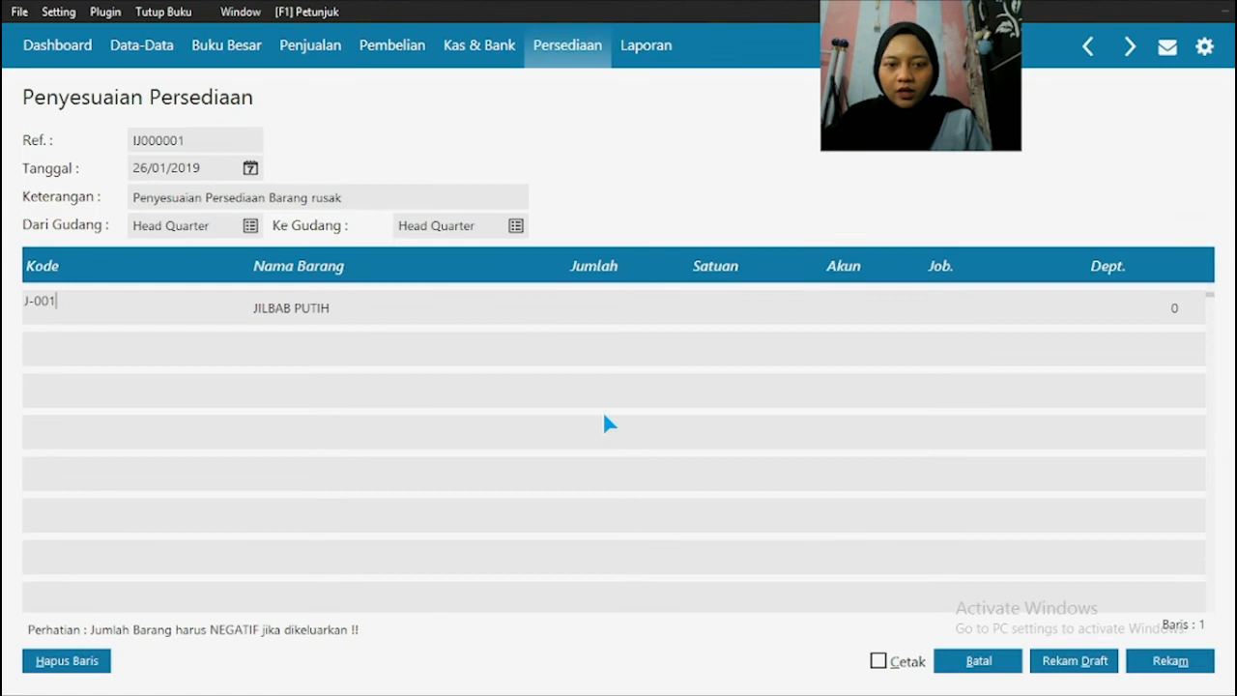
Step: Set the JILBAB PUTIH row's quantity to -2
{"action": "left_click", "coordinate": [596, 312]}
{"action": "type", "text": "2"}
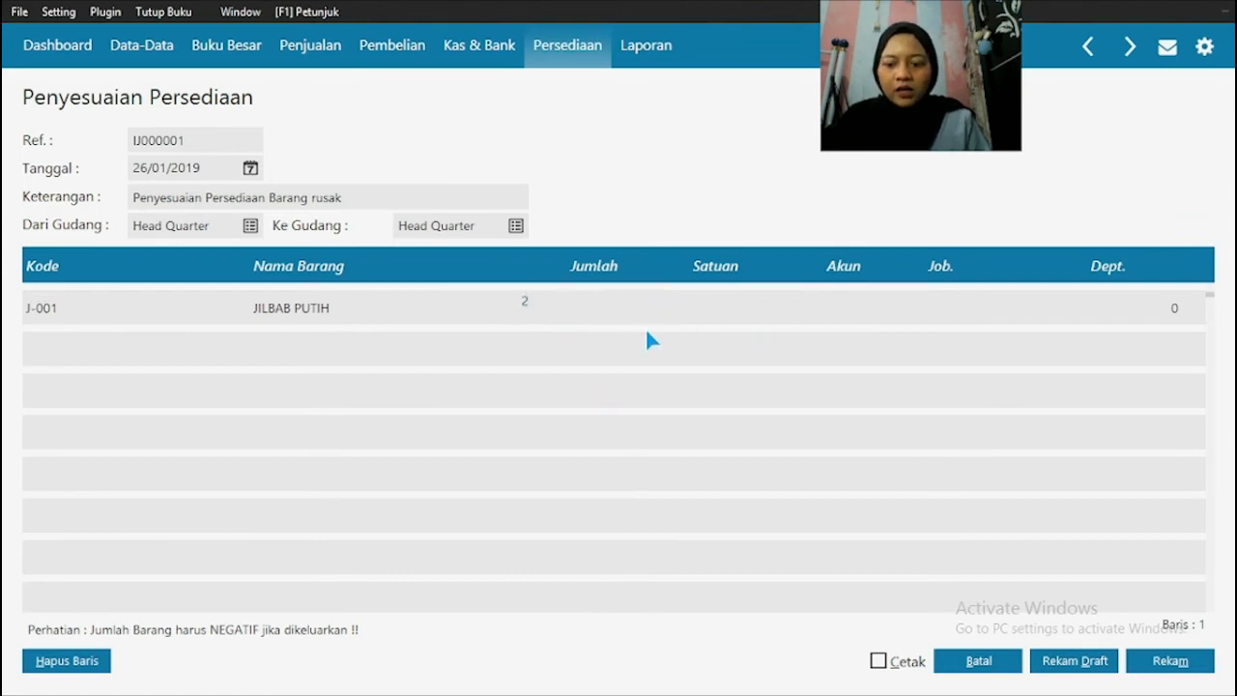
{"action": "key", "text": "BackSpace"}
{"action": "type", "text": "-2"}
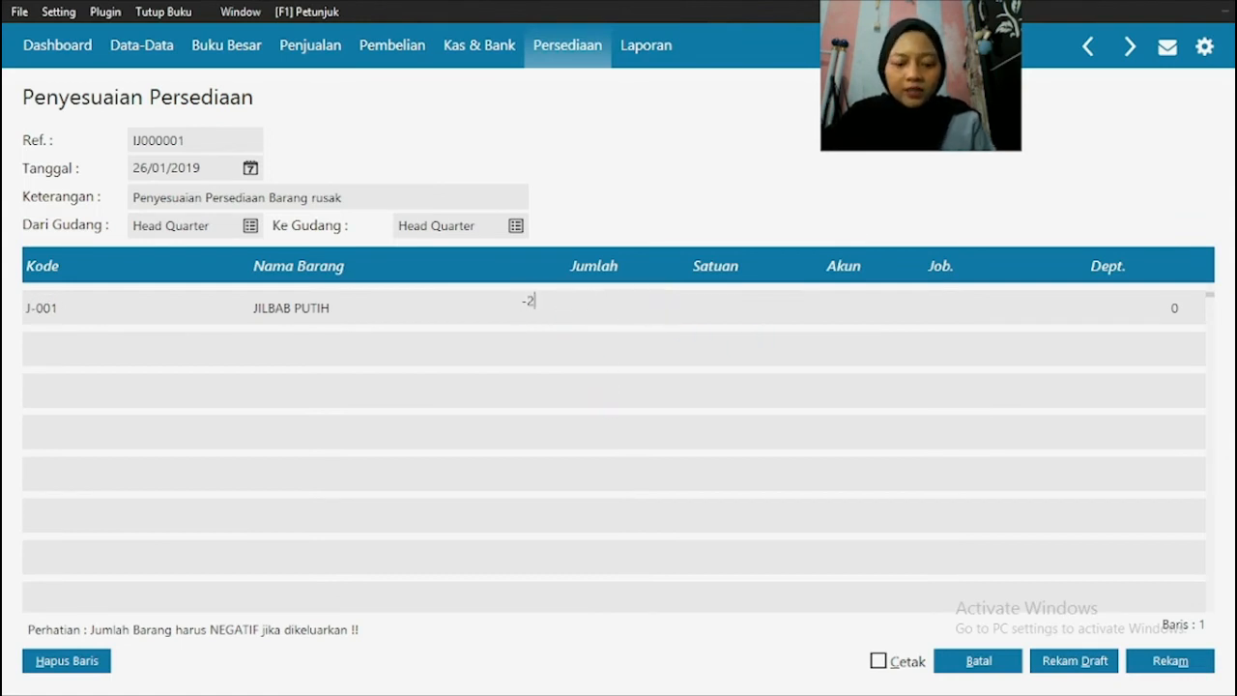
Step: Open the account list for the JILBAB PUTIH row and look through it for the Kerusakan dan Kegagalan Material account
{"action": "left_click", "coordinate": [781, 306]}
{"action": "left_click", "coordinate": [820, 314]}
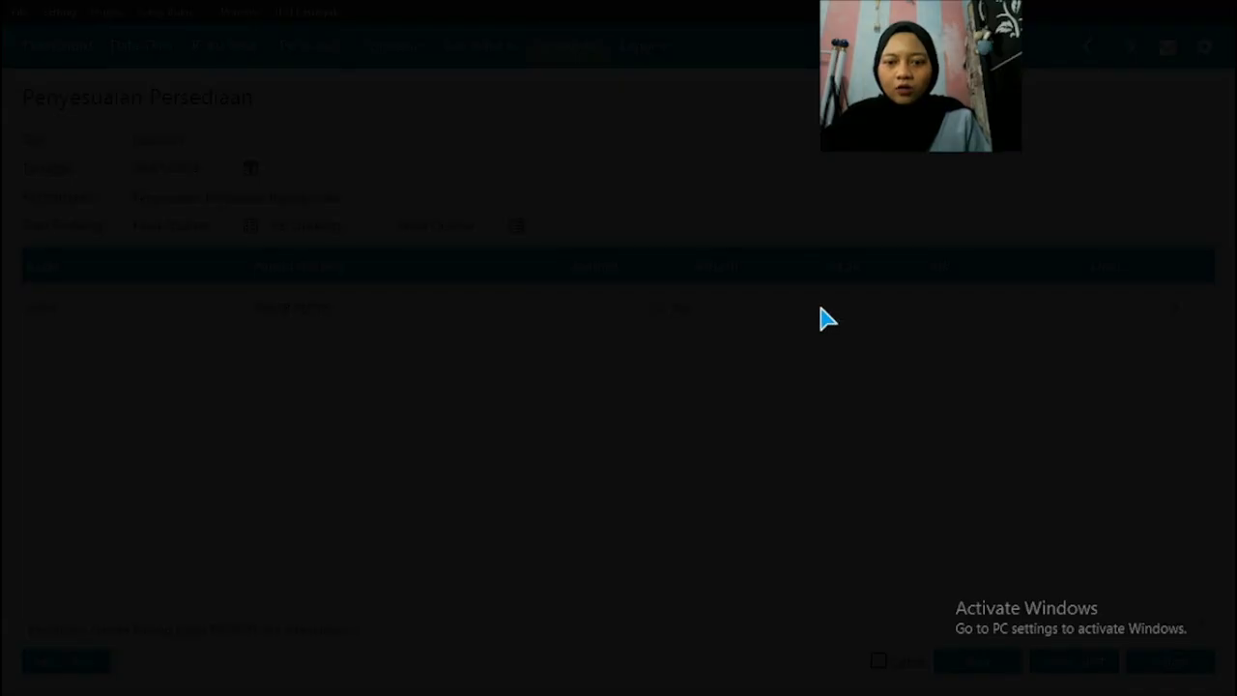
{"action": "key", "text": "Down"}
{"action": "key", "text": "Down"}
{"action": "key", "text": "Down"}
{"action": "key", "text": "Down"}
{"action": "key", "text": "Down"}
{"action": "key", "text": "Down"}
{"action": "key", "text": "Down"}
{"action": "key", "text": "Down"}
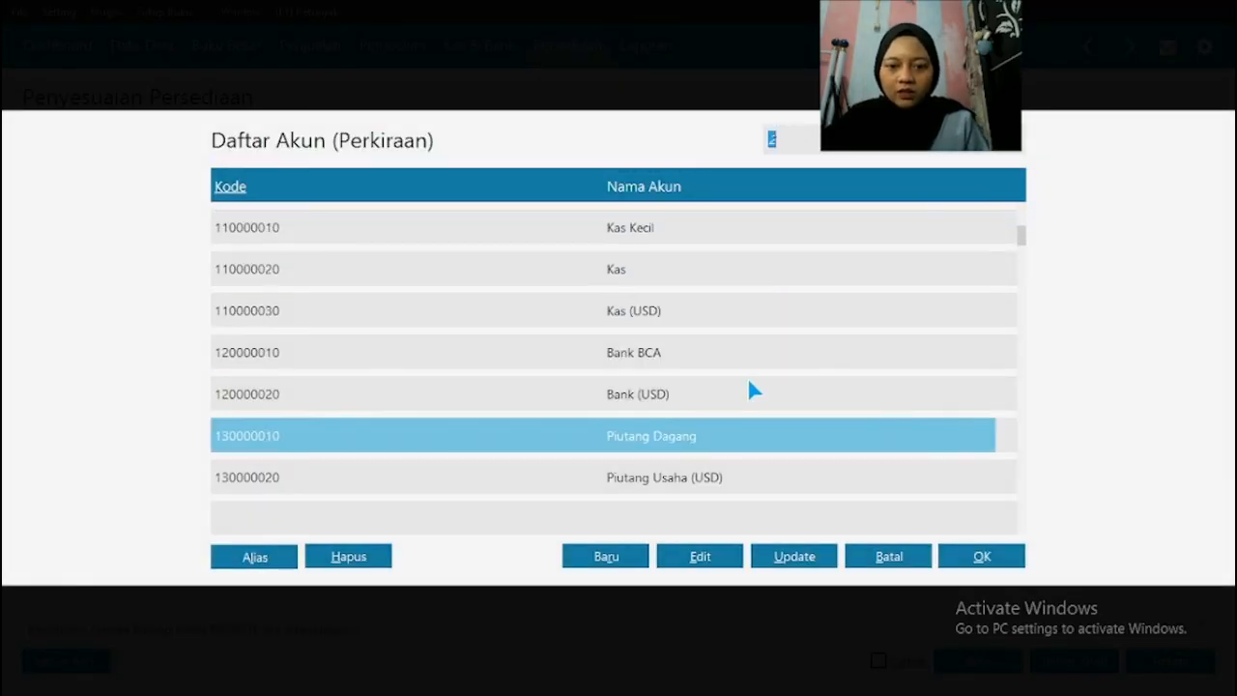
{"action": "key", "text": "Down"}
{"action": "key", "text": "Down"}
{"action": "key", "text": "Down"}
{"action": "key", "text": "Down"}
{"action": "key", "text": "Down"}
{"action": "key", "text": "Down"}
{"action": "key", "text": "Down"}
{"action": "key", "text": "Down"}
{"action": "key", "text": "Down"}
{"action": "key", "text": "Down"}
{"action": "key", "text": "Down"}
{"action": "key", "text": "Down"}
{"action": "key", "text": "Down"}
{"action": "key", "text": "Down"}
{"action": "key", "text": "Down"}
{"action": "key", "text": "Down"}
{"action": "key", "text": "Down"}
{"action": "key", "text": "Down"}
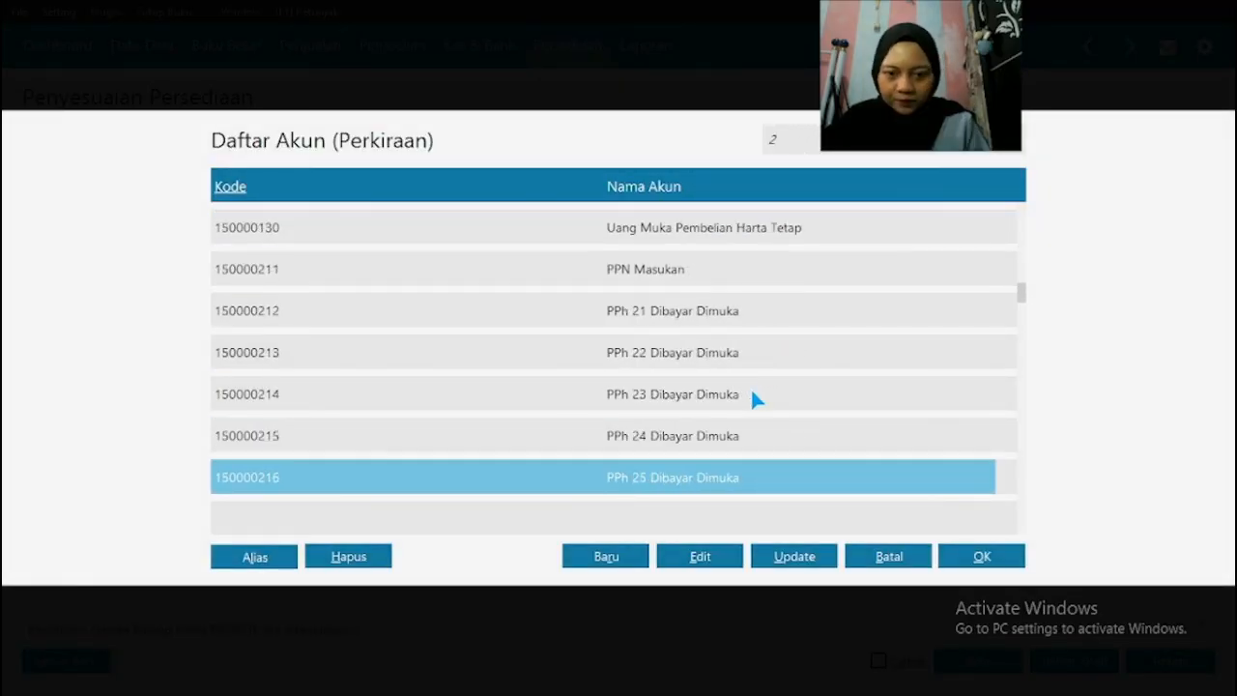
{"action": "key", "text": "Down"}
{"action": "key", "text": "Down"}
{"action": "key", "text": "Down"}
{"action": "key", "text": "Down"}
{"action": "key", "text": "Down"}
{"action": "key", "text": "Down"}
{"action": "key", "text": "Down"}
{"action": "key", "text": "Down"}
{"action": "key", "text": "Down"}
{"action": "key", "text": "Down"}
{"action": "key", "text": "Down"}
{"action": "key", "text": "Down"}
{"action": "key", "text": "Down"}
{"action": "key", "text": "Down"}
{"action": "key", "text": "Down"}
{"action": "key", "text": "Down"}
{"action": "key", "text": "Down"}
{"action": "key", "text": "Down"}
{"action": "key", "text": "Down"}
{"action": "key", "text": "Down"}
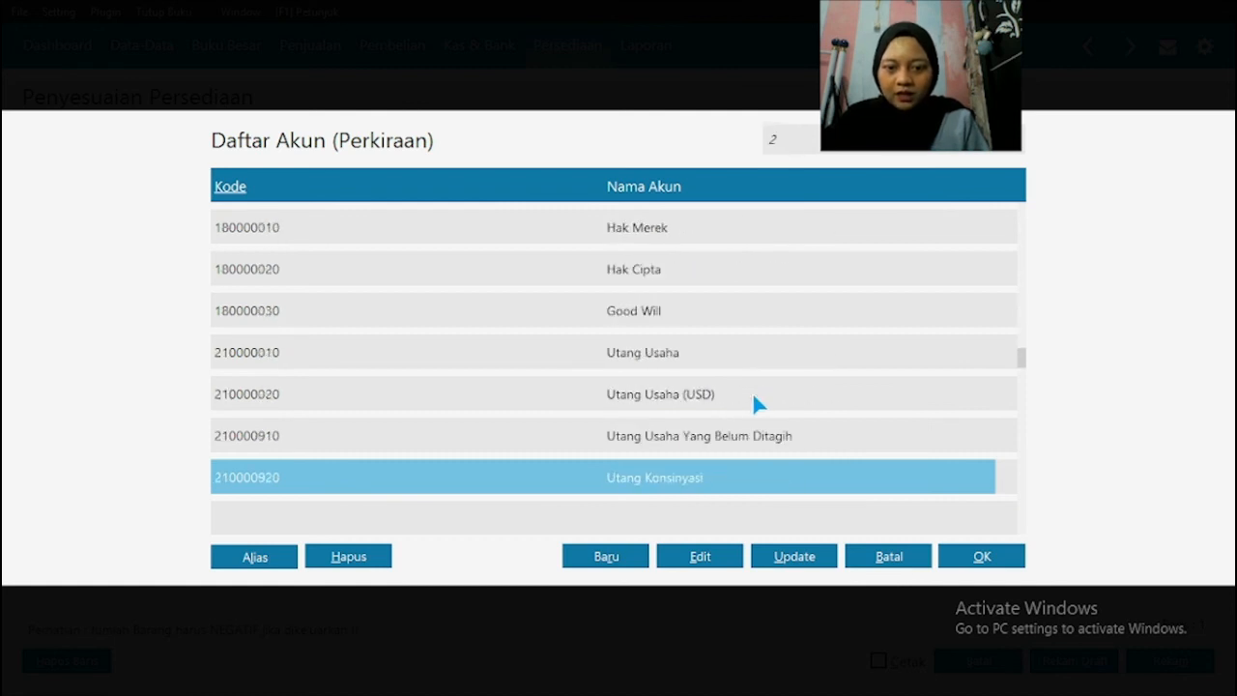
{"action": "key", "text": "Down"}
{"action": "key", "text": "Down"}
{"action": "key", "text": "Down"}
{"action": "key", "text": "Down"}
{"action": "key", "text": "Down"}
{"action": "key", "text": "Down"}
{"action": "key", "text": "Down"}
{"action": "key", "text": "Down"}
{"action": "key", "text": "Down"}
{"action": "key", "text": "Down"}
{"action": "key", "text": "Down"}
{"action": "key", "text": "Down"}
{"action": "key", "text": "Down"}
{"action": "key", "text": "Down"}
{"action": "key", "text": "Down"}
{"action": "key", "text": "Down"}
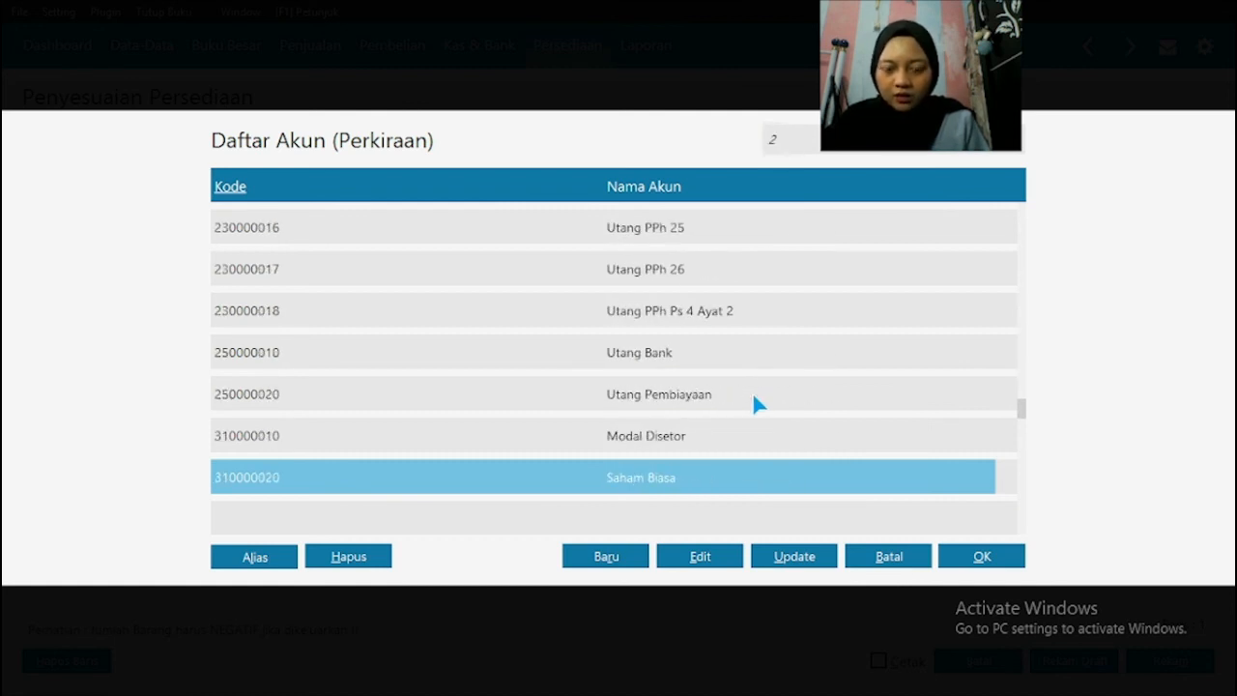
{"action": "key", "text": "Down"}
{"action": "key", "text": "Down"}
{"action": "key", "text": "Down"}
{"action": "key", "text": "Down"}
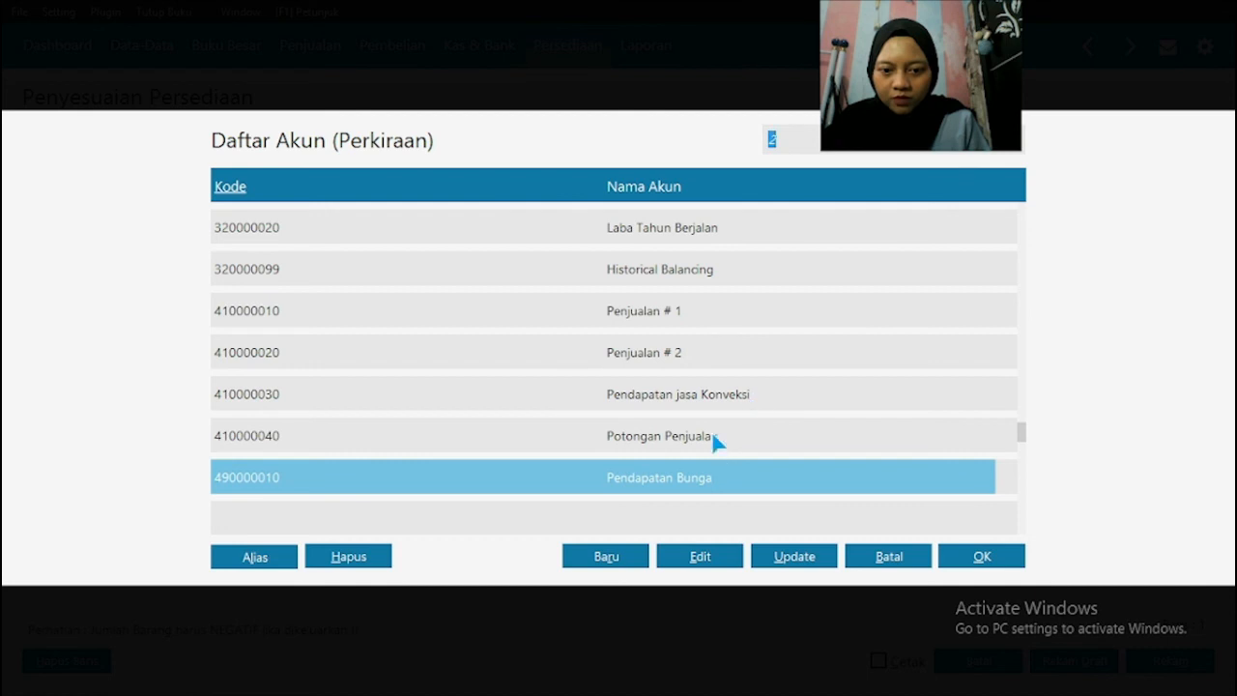
{"action": "left_click", "coordinate": [715, 437]}
{"action": "key", "text": "Down"}
{"action": "key", "text": "Down"}
{"action": "key", "text": "Down"}
{"action": "key", "text": "Down"}
{"action": "key", "text": "Down"}
{"action": "key", "text": "Down"}
{"action": "key", "text": "Down"}
{"action": "key", "text": "Down"}
{"action": "key", "text": "Down"}
{"action": "key", "text": "Down"}
{"action": "key", "text": "Down"}
{"action": "key", "text": "Down"}
{"action": "key", "text": "Down"}
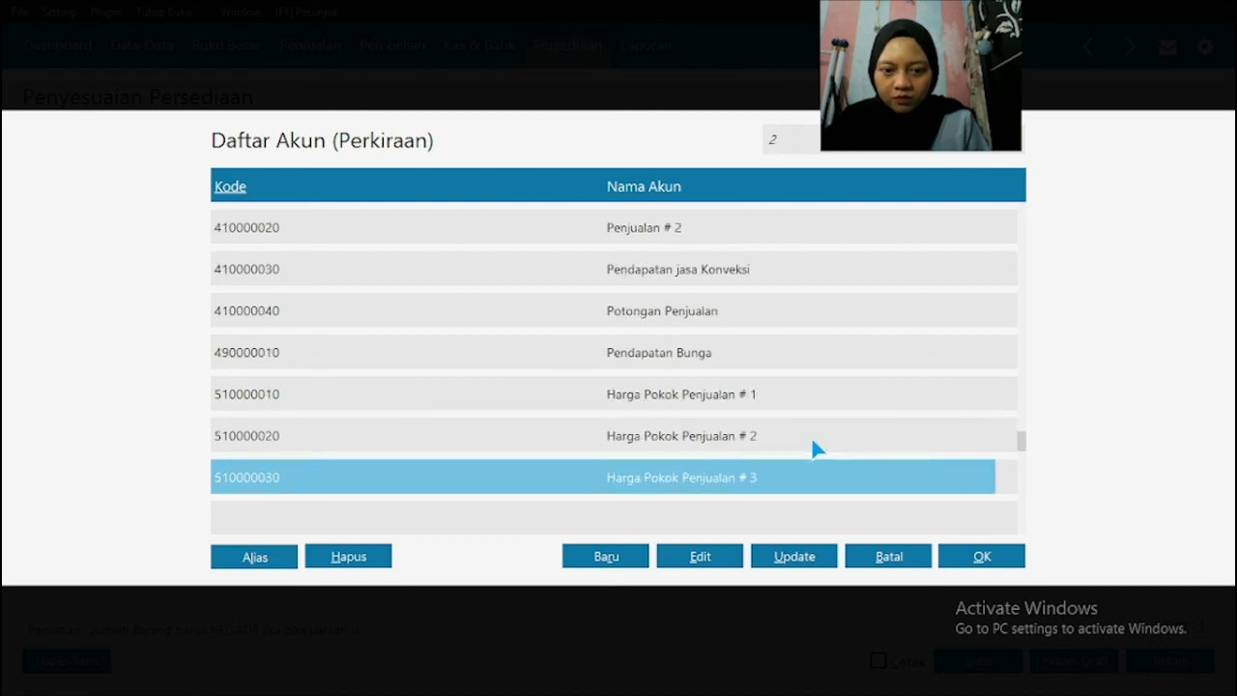
{"action": "key", "text": "Down"}
{"action": "key", "text": "Down"}
{"action": "key", "text": "Down"}
{"action": "key", "text": "Down"}
{"action": "key", "text": "Down"}
{"action": "key", "text": "Down"}
{"action": "key", "text": "Down"}
{"action": "key", "text": "Down"}
{"action": "key", "text": "Down"}
{"action": "key", "text": "Down"}
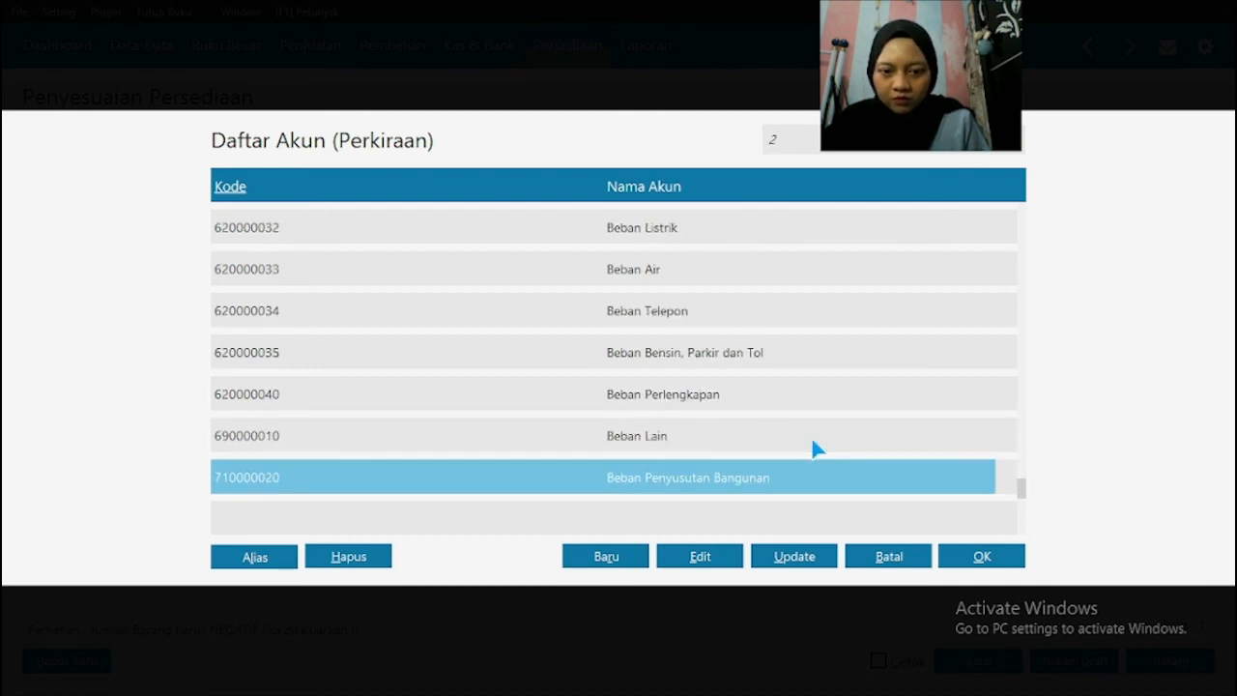
{"action": "key", "text": "Page_Up"}
{"action": "key", "text": "Page_Up"}
{"action": "key", "text": "Page_Up"}
{"action": "key", "text": "Page_Up"}
{"action": "key", "text": "Page_Up"}
{"action": "key", "text": "Page_Up"}
{"action": "key", "text": "Page_Up"}
{"action": "key", "text": "Page_Up"}
{"action": "key", "text": "Page_Up"}
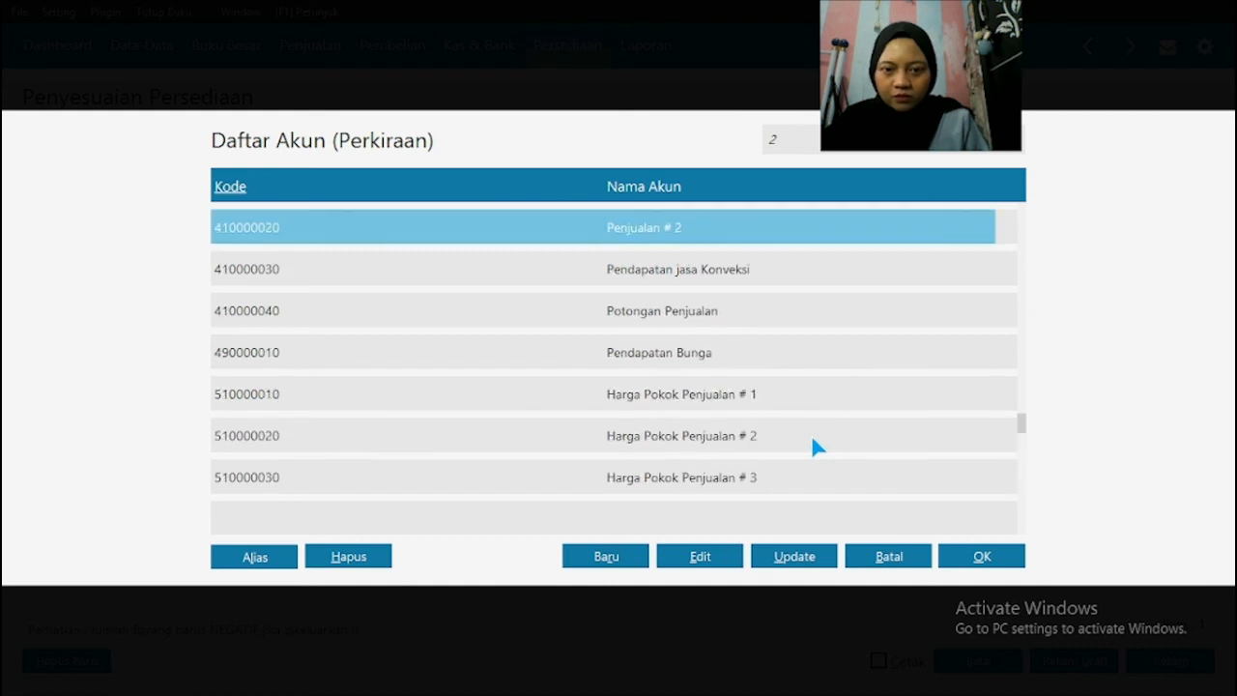
{"action": "key", "text": "Page_Up"}
{"action": "key", "text": "Page_Up"}
{"action": "key", "text": "Page_Up"}
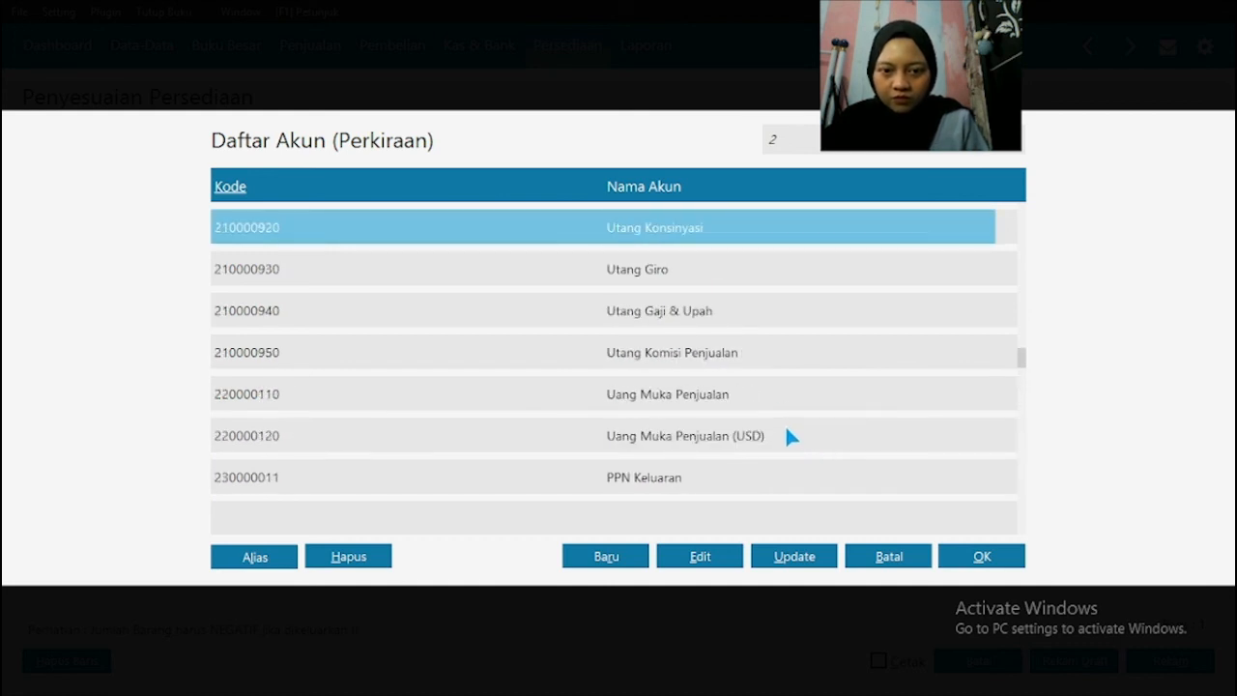
{"action": "key", "text": "Page_Up"}
{"action": "key", "text": "Page_Up"}
{"action": "key", "text": "Page_Up"}
{"action": "key", "text": "Page_Up"}
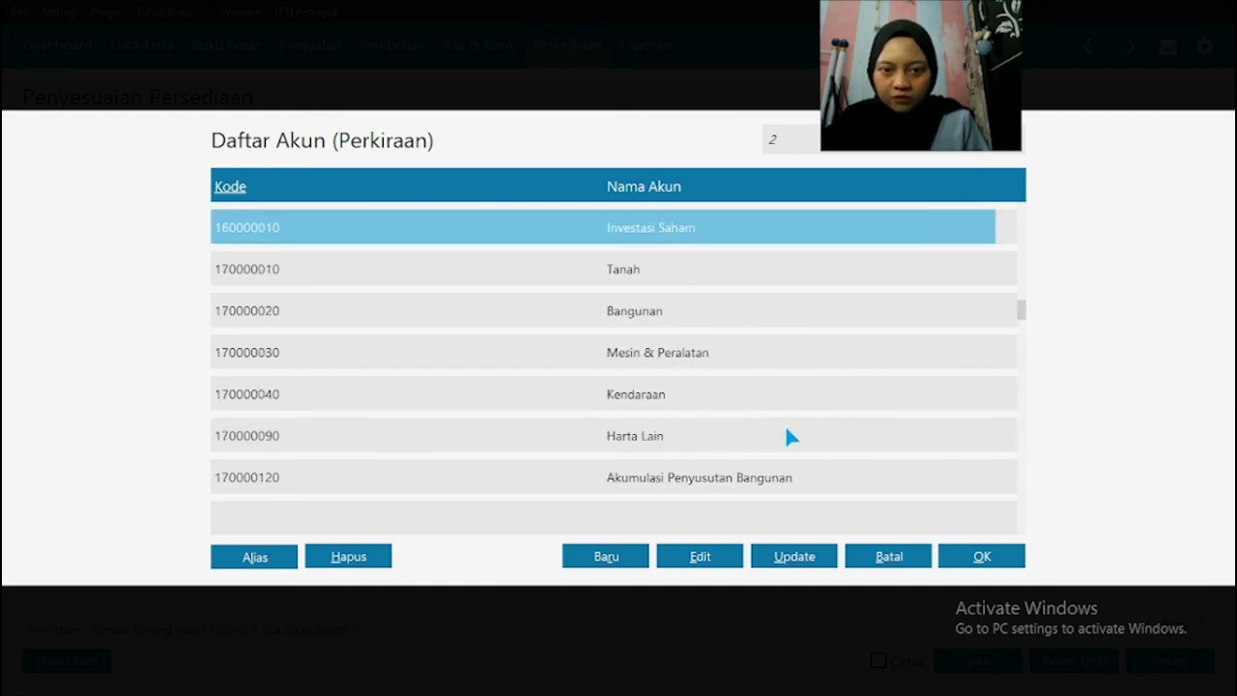
{"action": "key", "text": "Page_Up"}
{"action": "key", "text": "Page_Up"}
{"action": "key", "text": "Page_Up"}
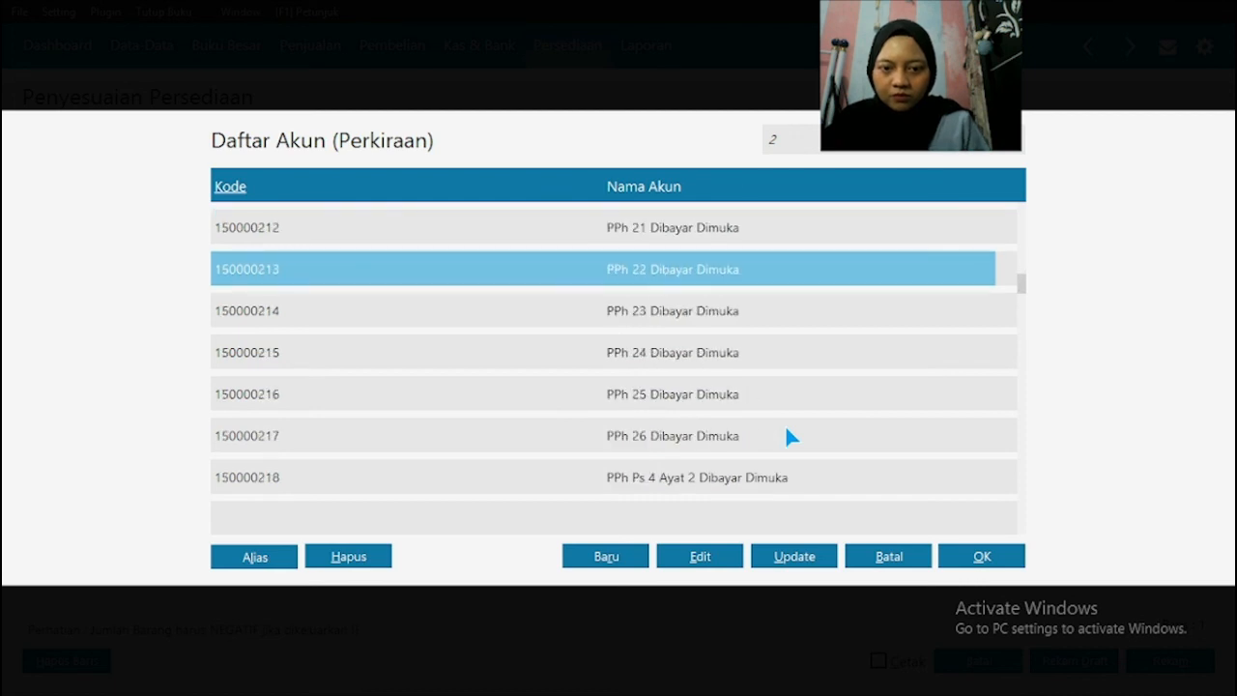
{"action": "key", "text": "Page_Up"}
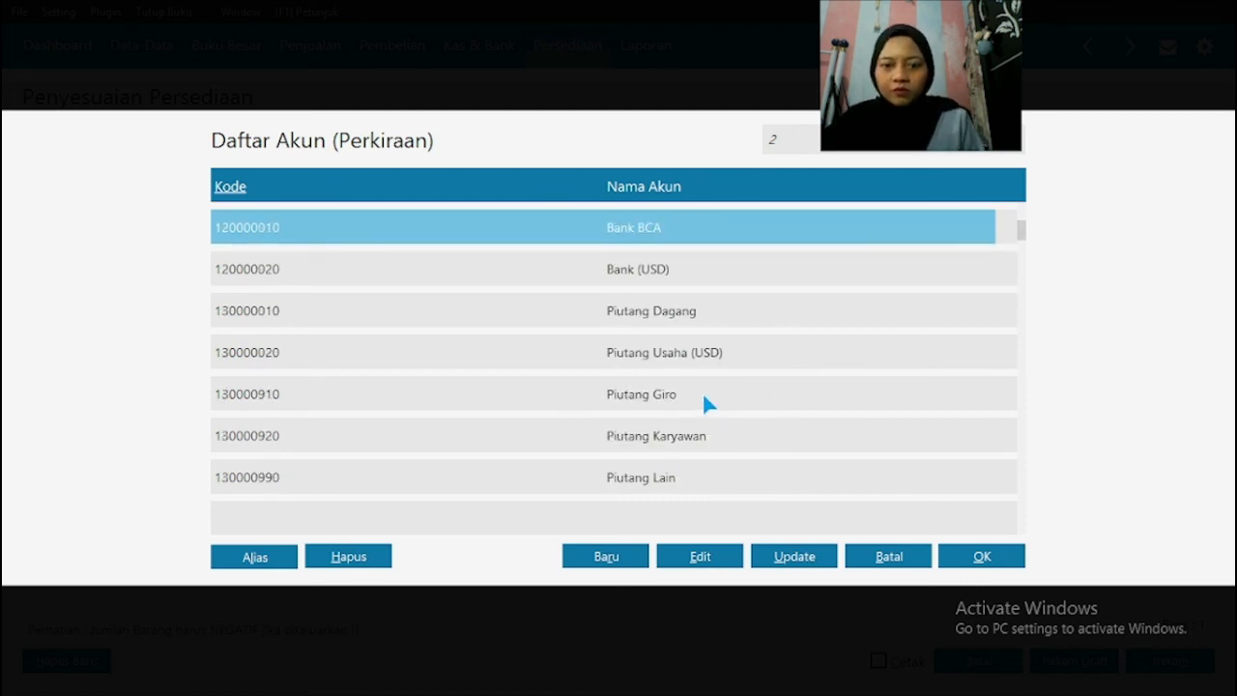
{"action": "key", "text": "Page_Up"}
{"action": "left_click", "coordinate": [752, 437]}
{"action": "key", "text": "Page_Down"}
{"action": "key", "text": "Page_Down"}
{"action": "key", "text": "Page_Down"}
{"action": "key", "text": "Page_Down"}
{"action": "key", "text": "Page_Down"}
{"action": "key", "text": "Page_Down"}
{"action": "key", "text": "Page_Down"}
{"action": "key", "text": "Page_Down"}
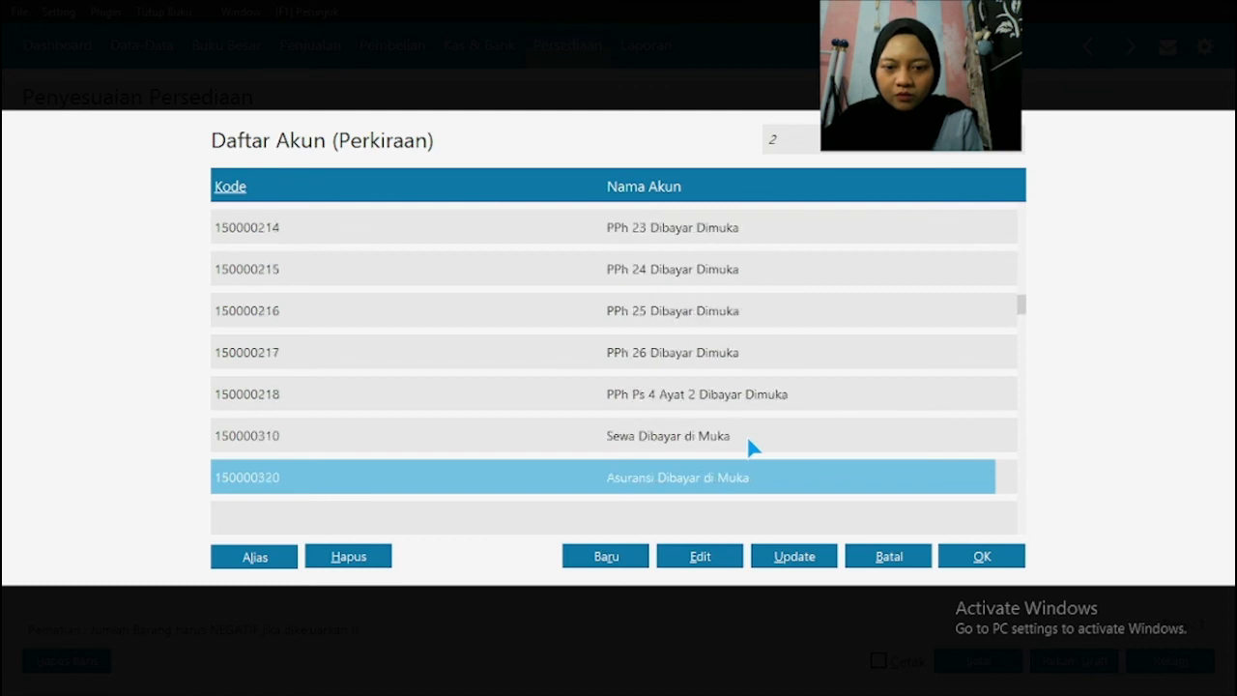
{"action": "key", "text": "Page_Down"}
{"action": "key", "text": "Page_Down"}
{"action": "key", "text": "Page_Down"}
{"action": "key", "text": "Page_Down"}
{"action": "key", "text": "Page_Down"}
{"action": "key", "text": "Page_Down"}
{"action": "key", "text": "Page_Down"}
{"action": "key", "text": "Page_Down"}
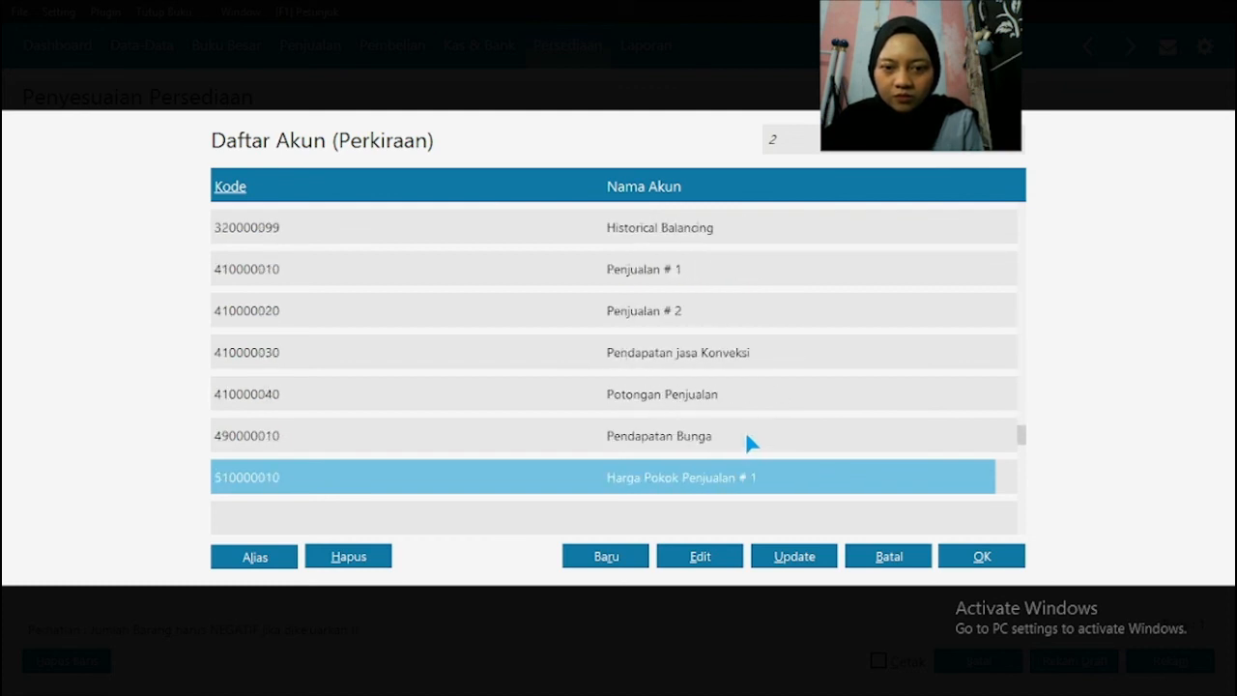
{"action": "key", "text": "Page_Down"}
Step: Open the Potongan Pembelian account for editing and rename it "Kerusakan dan Kegagalan Material"
{"action": "left_click", "coordinate": [708, 404]}
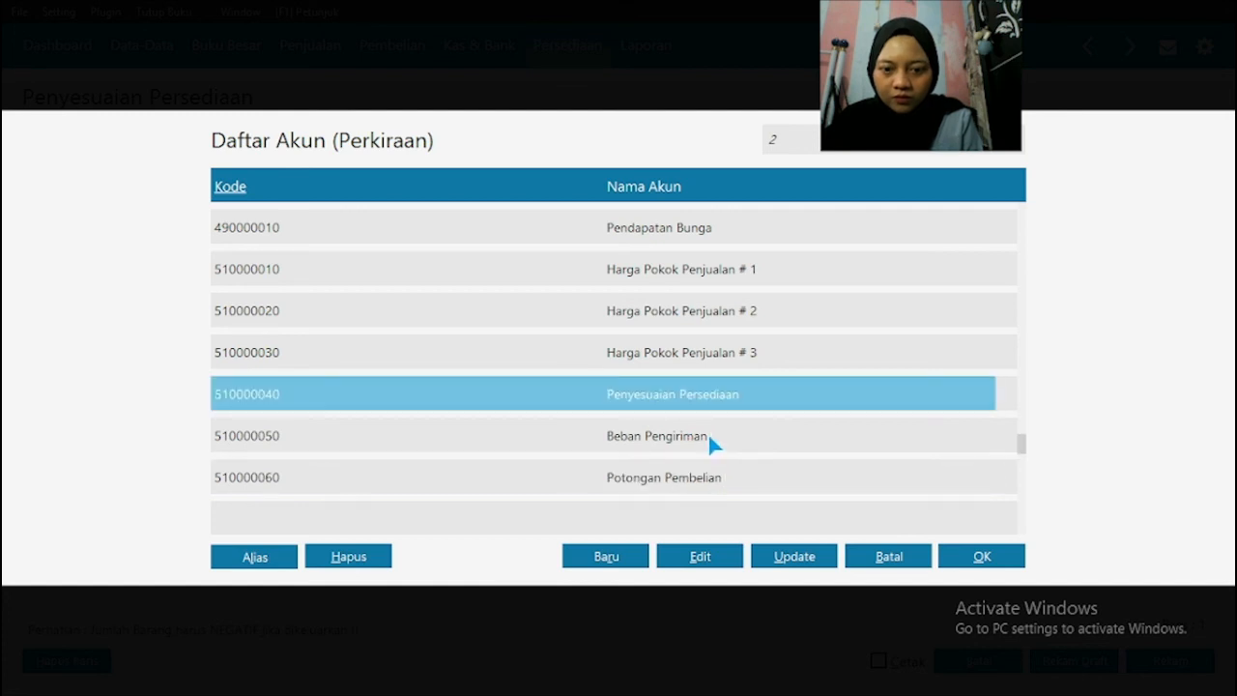
{"action": "left_click", "coordinate": [707, 473]}
{"action": "left_click", "coordinate": [696, 561]}
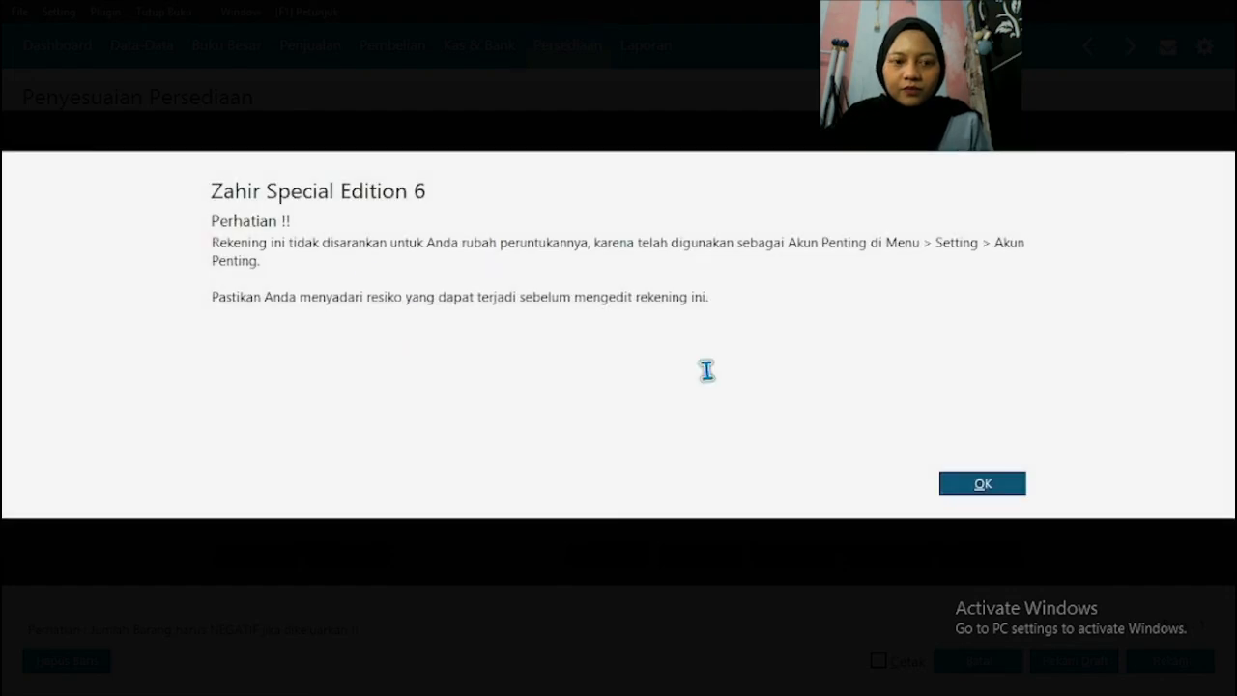
{"action": "left_click", "coordinate": [1013, 489]}
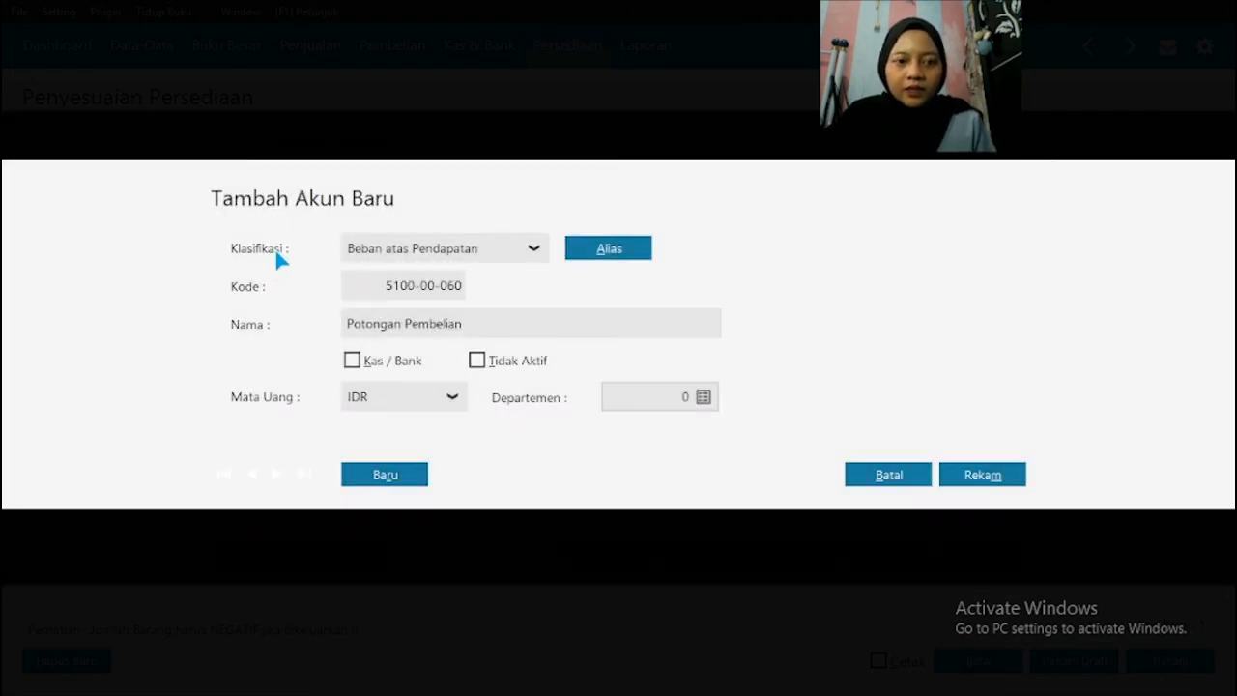
{"action": "triple_click", "coordinate": [481, 326]}
{"action": "key", "text": "BackSpace"}
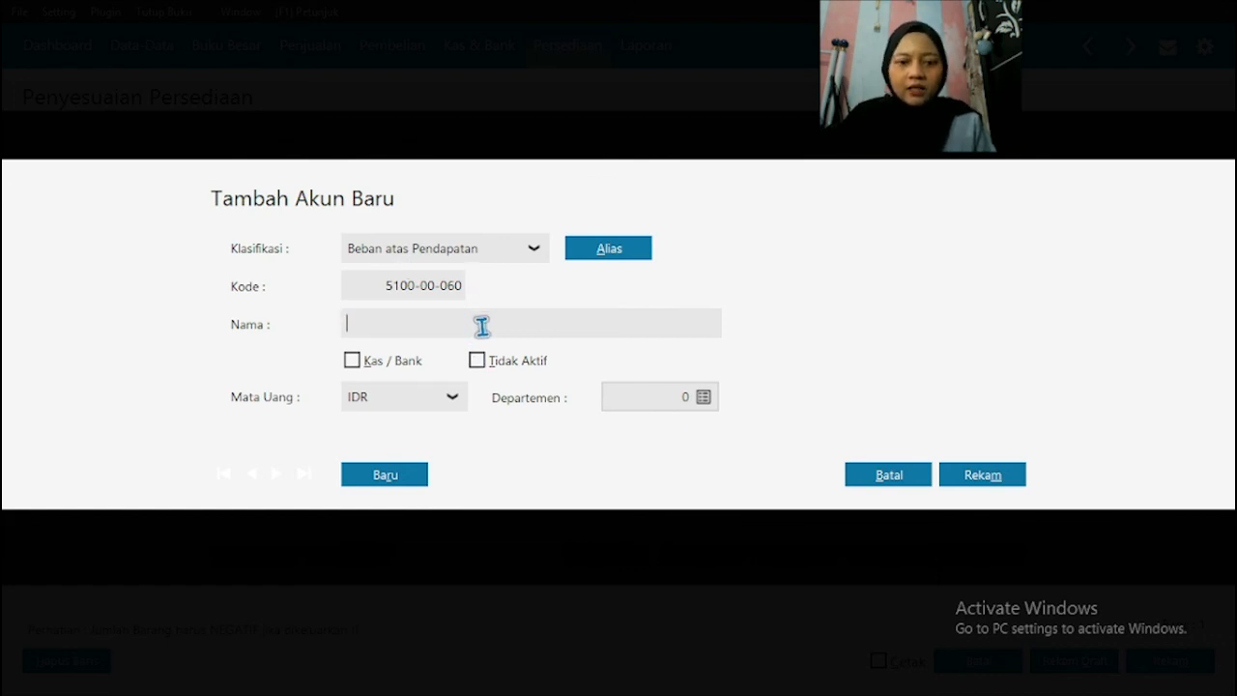
{"action": "type", "text": "Kerusakan d"}
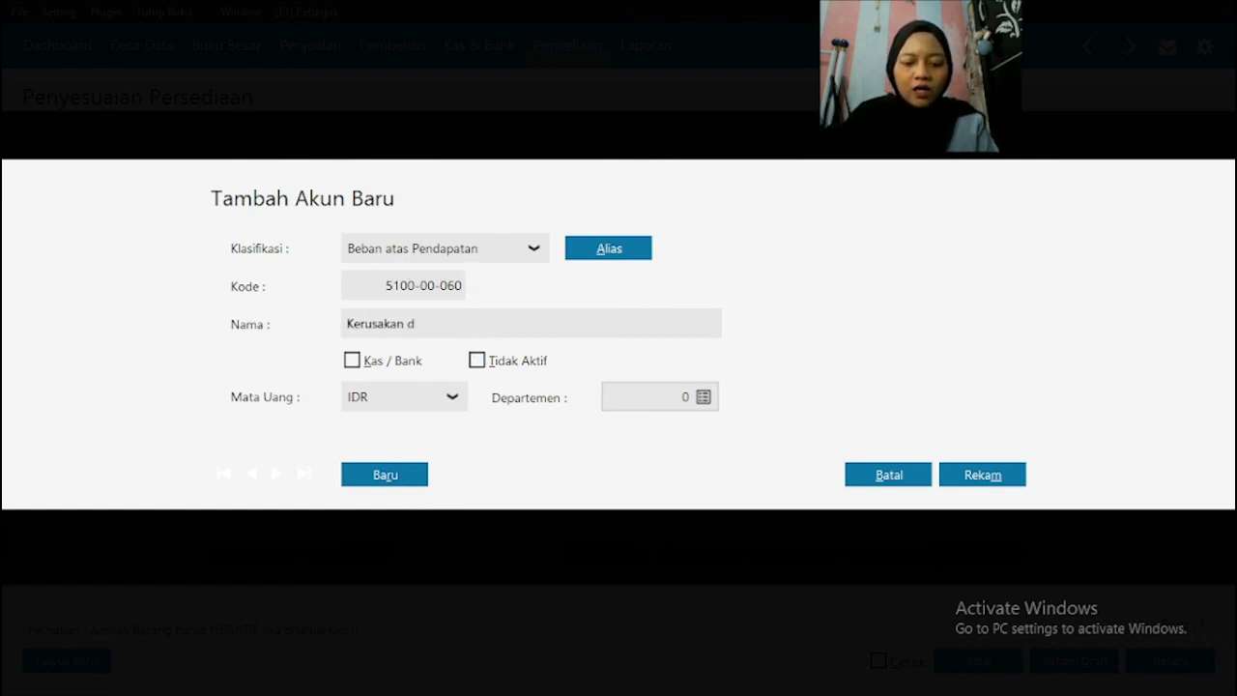
{"action": "type", "text": "an Kegagalan Material"}
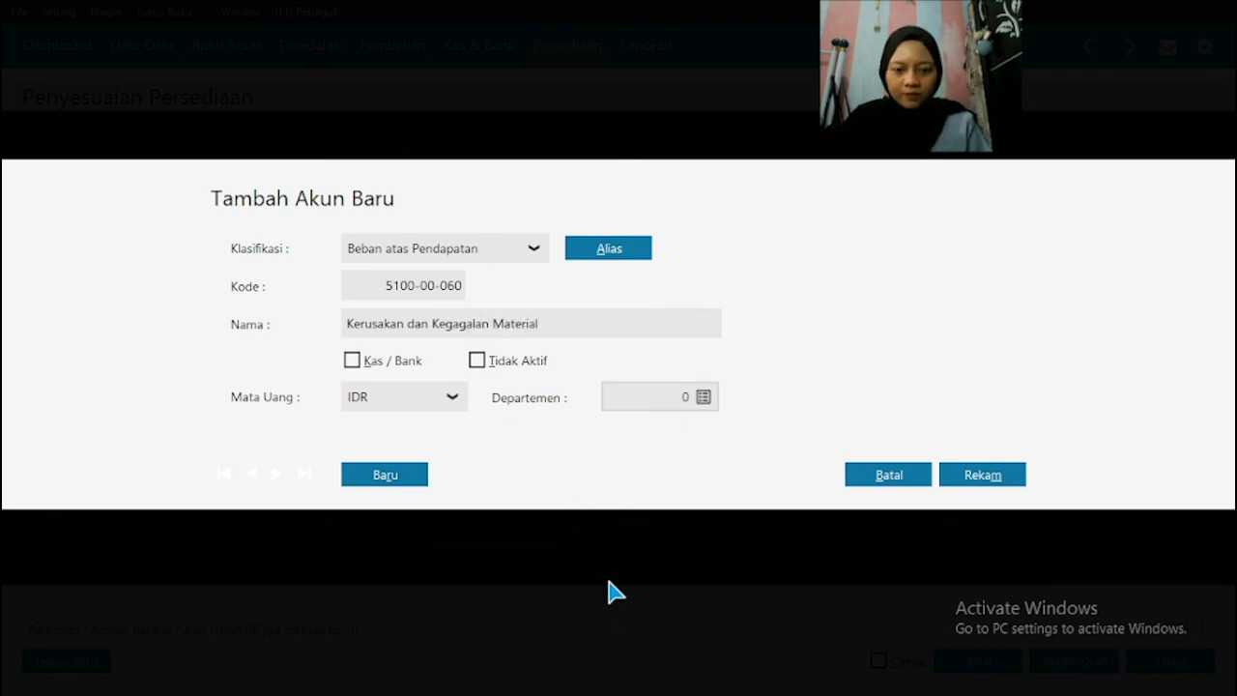
Step: Verify the account name against transaction No. 14 in the PDF and save the renamed account in Zahir
{"action": "left_click", "coordinate": [590, 682]}
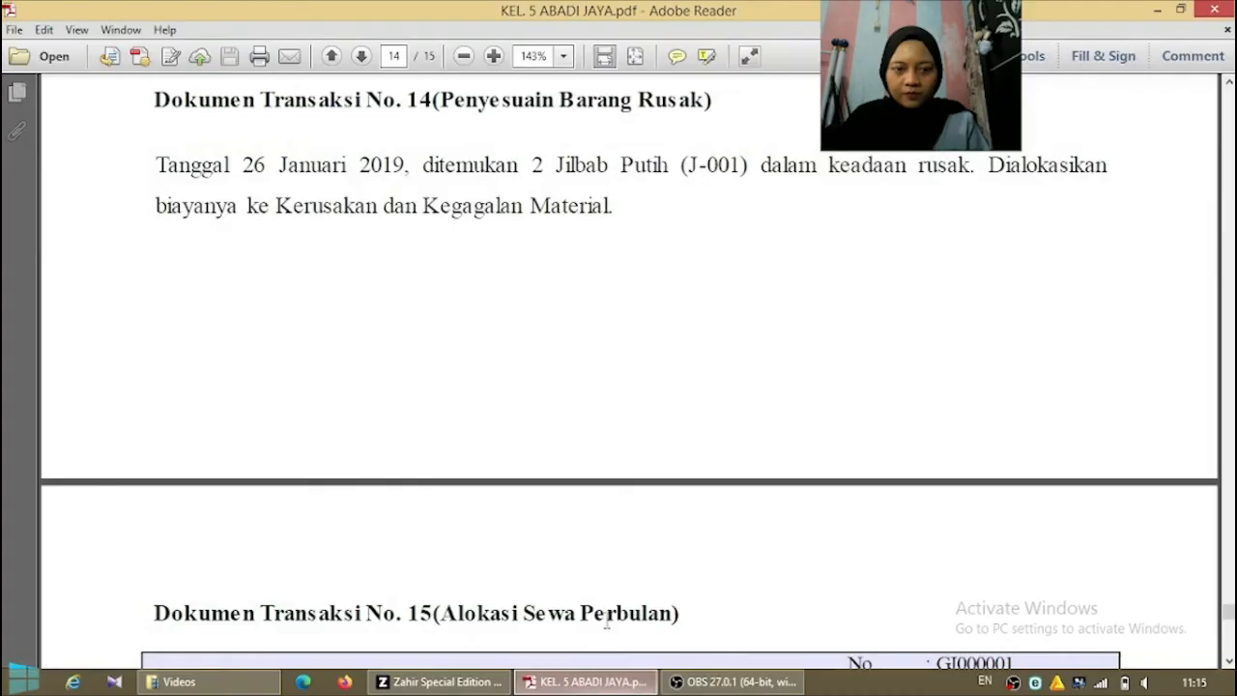
{"action": "left_click", "coordinate": [440, 682]}
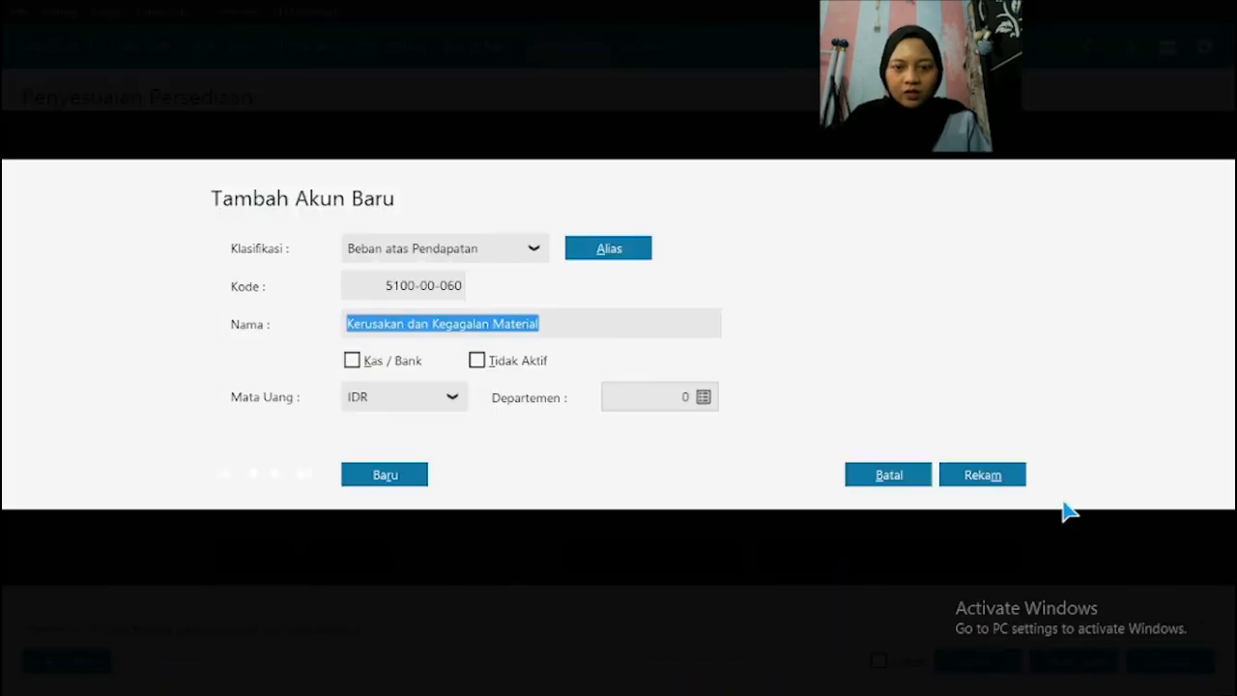
{"action": "left_click", "coordinate": [980, 475]}
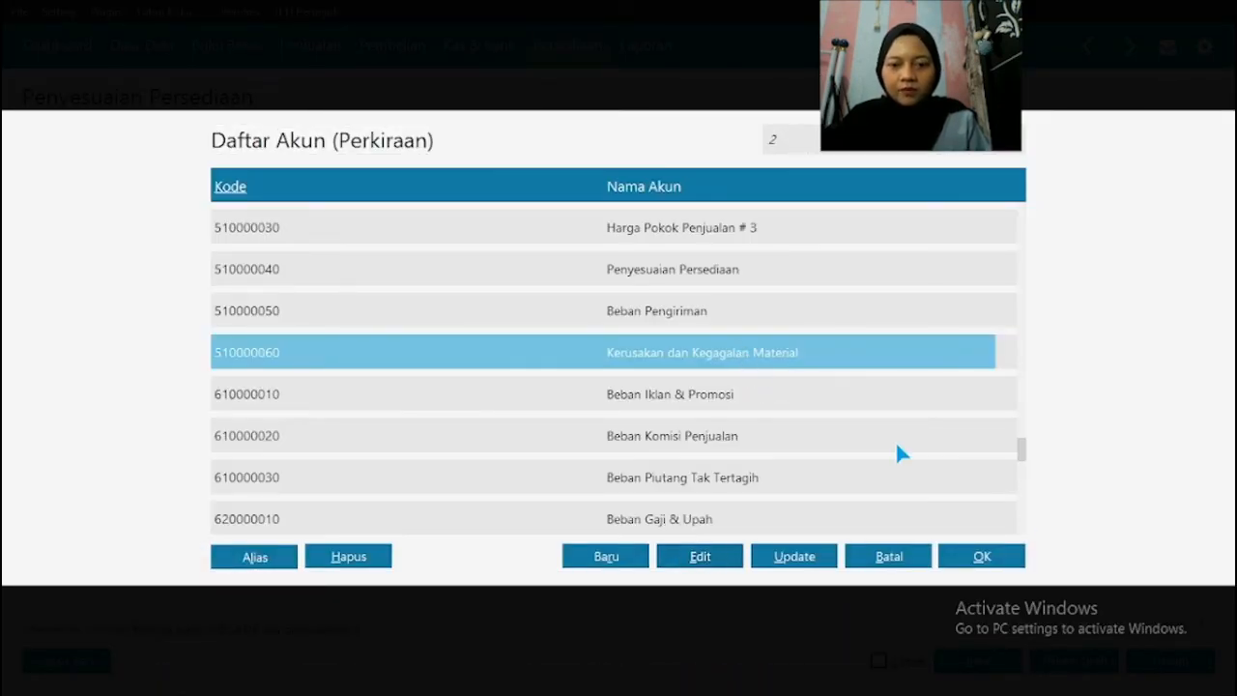
Step: Assign the Kerusakan dan Kegagalan Material account to the JILBAB PUTIH row, then record the inventory adjustment and close the form
{"action": "left_click", "coordinate": [982, 555]}
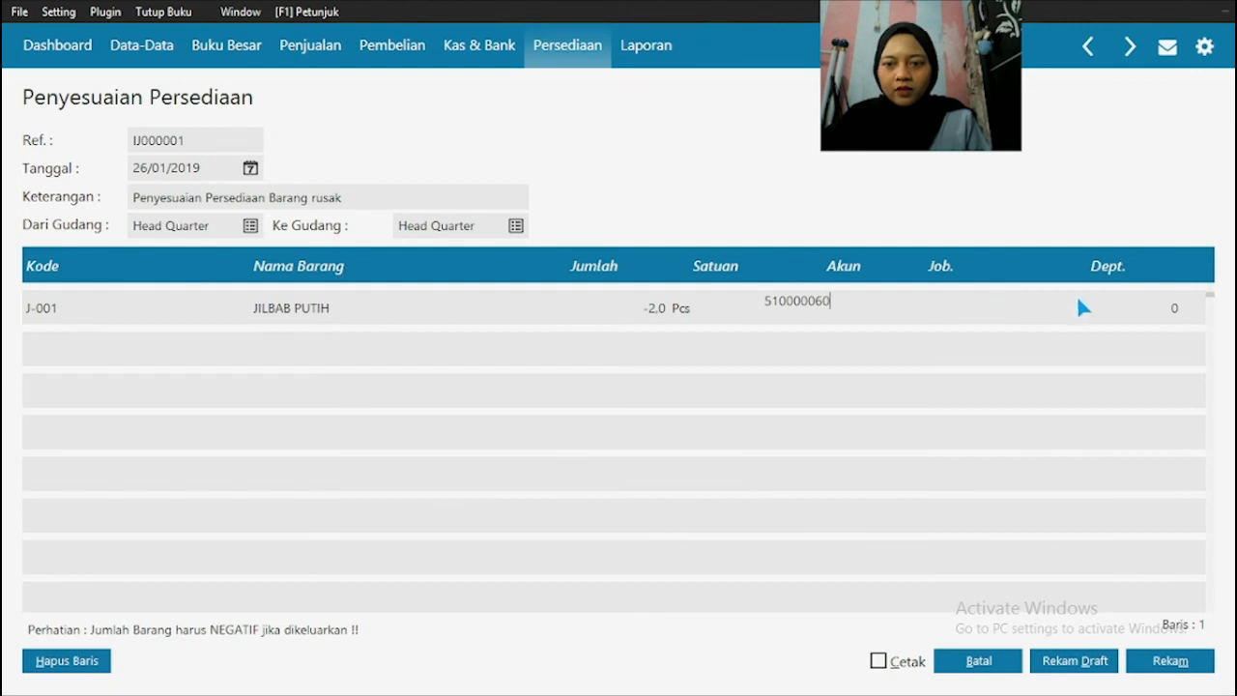
{"action": "left_click", "coordinate": [1102, 307]}
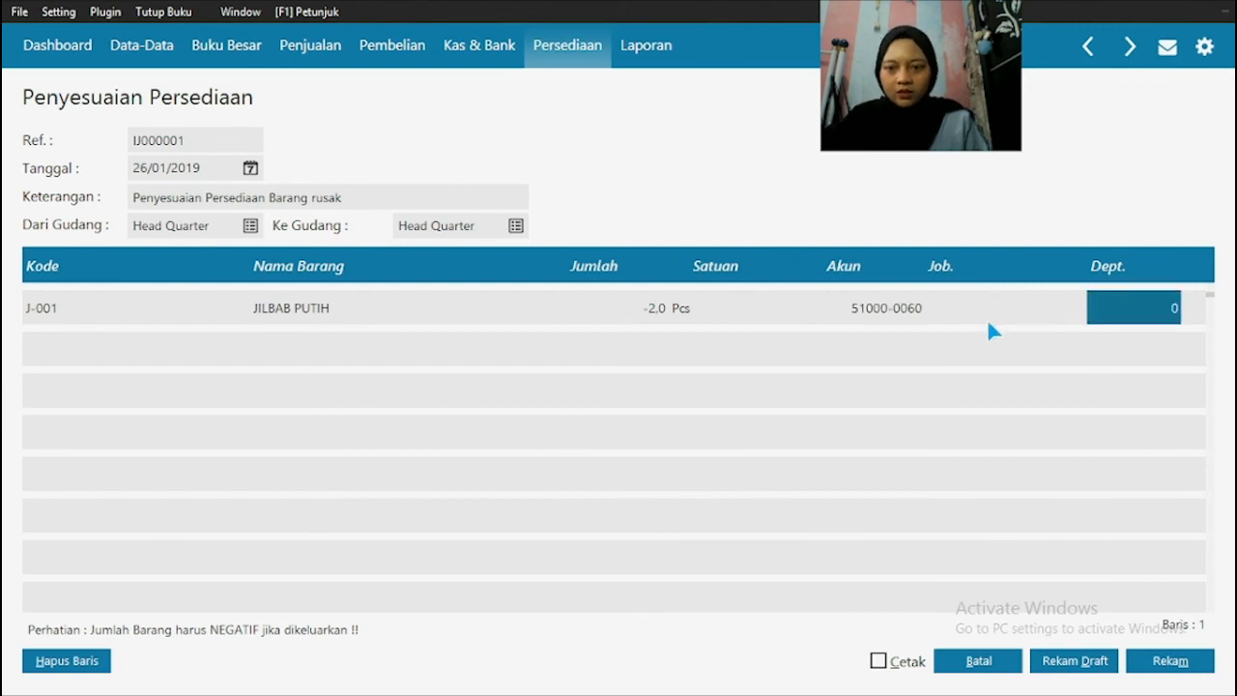
{"action": "left_click", "coordinate": [1170, 665]}
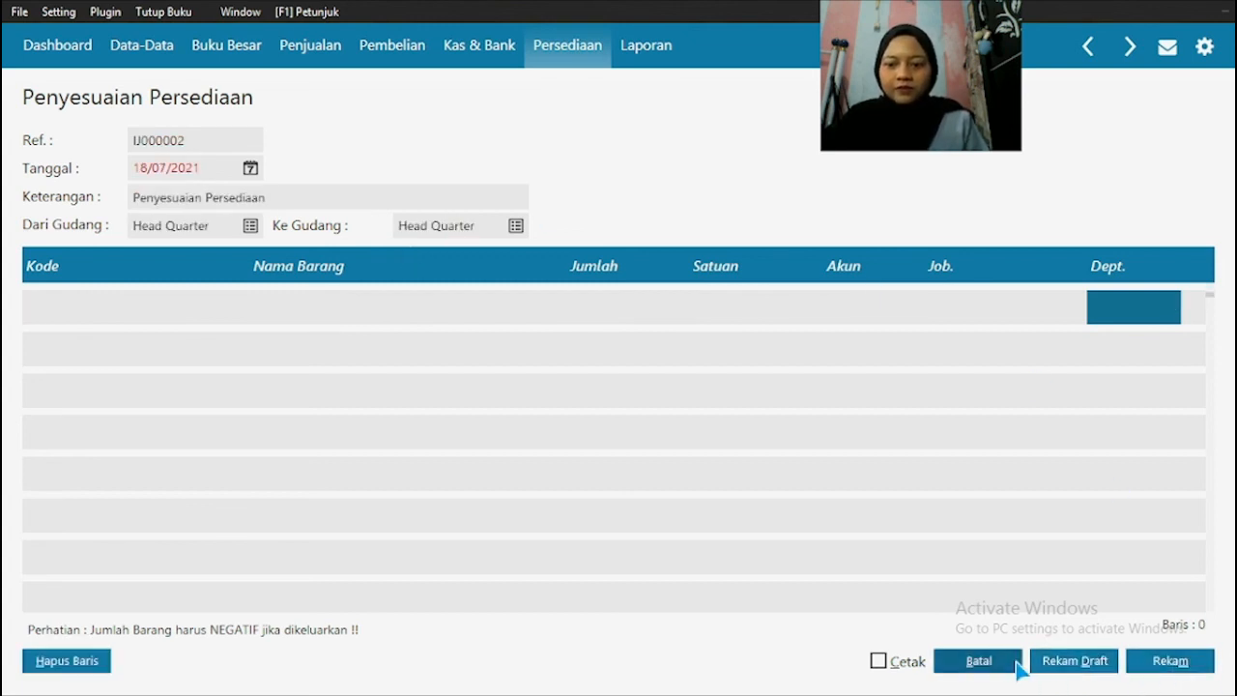
{"action": "left_click", "coordinate": [1019, 665]}
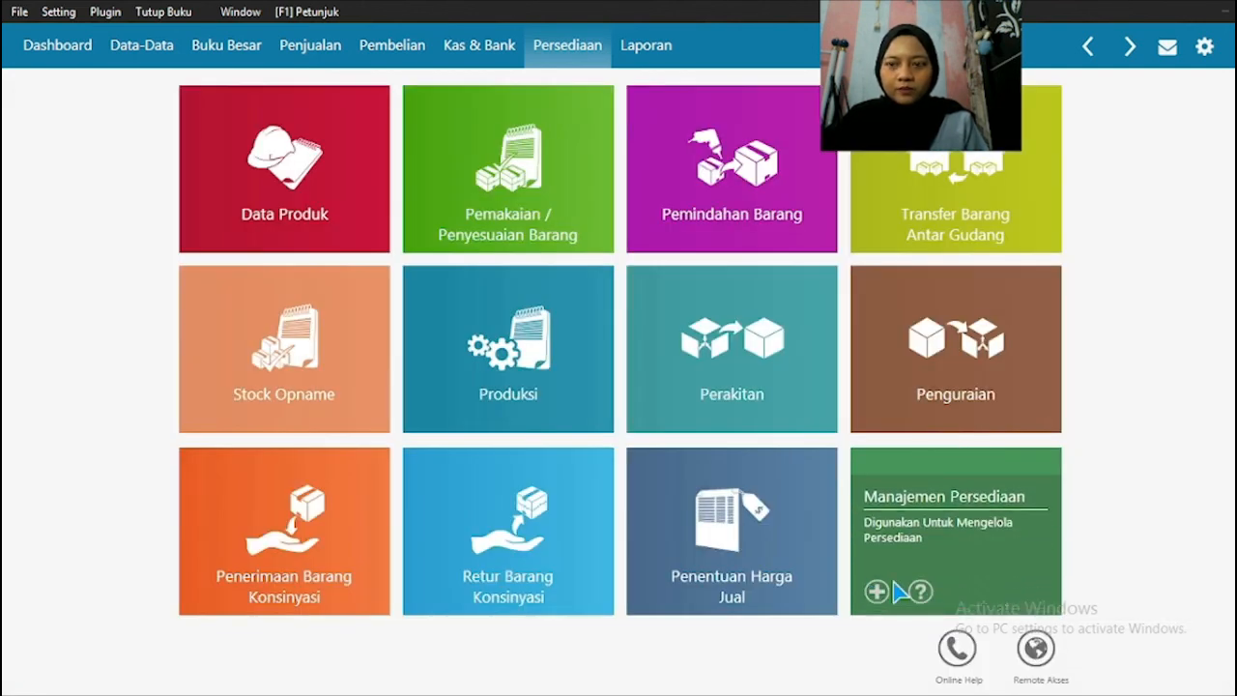
Step: Switch to the PDF in Adobe Reader and read transaction document No. 15 (Alokasi Sewa Perbulan)
{"action": "key", "text": "super"}
{"action": "left_click", "coordinate": [627, 689]}
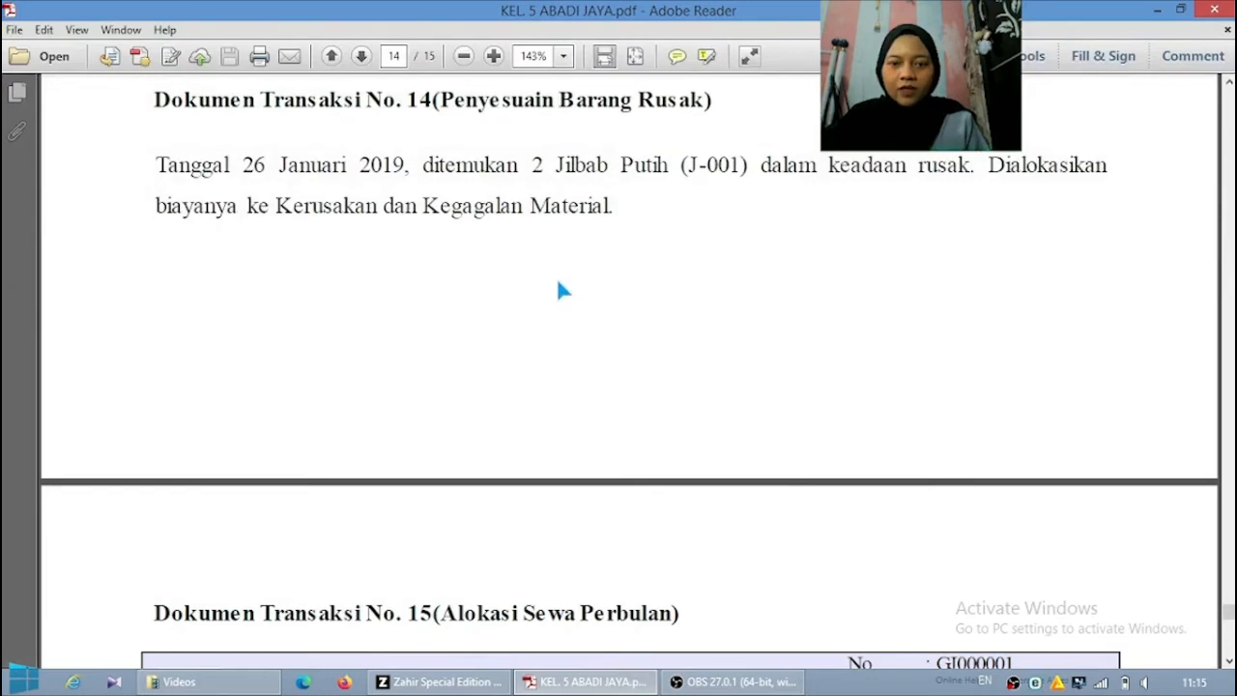
{"action": "scroll", "coordinate": [558, 285], "scroll_direction": "down", "scroll_amount": 8}
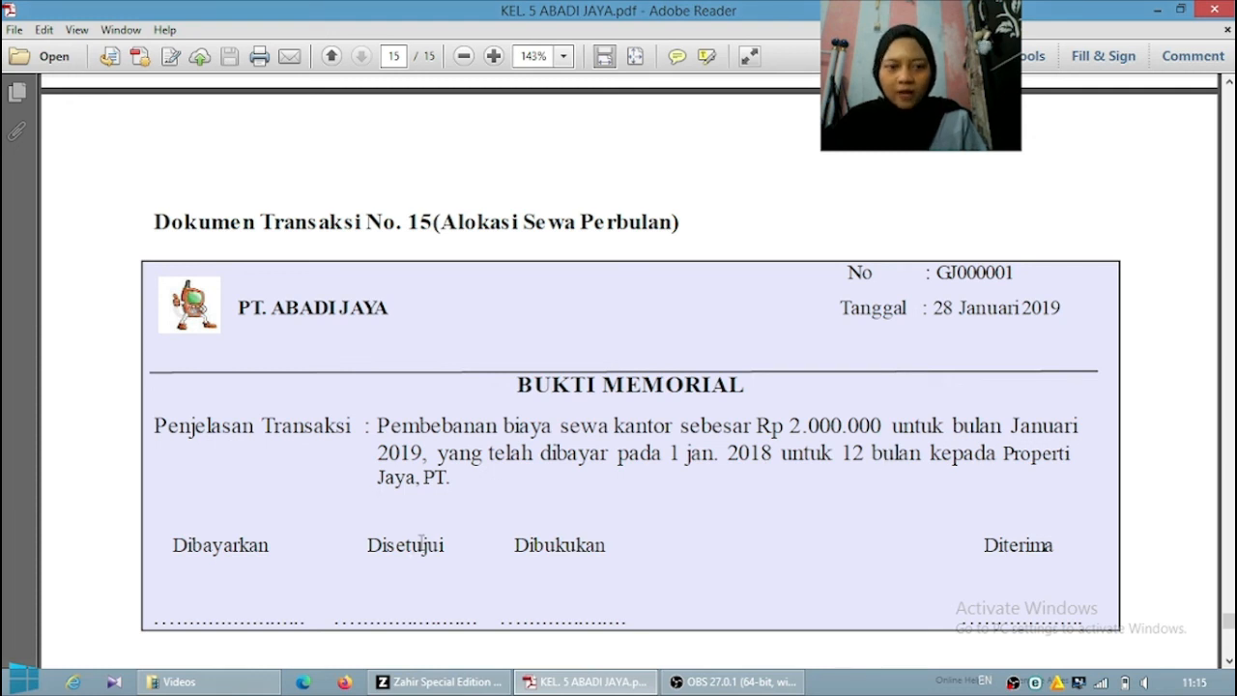
Step: Switch to Zahir and start a new general journal transaction (Transaksi Jurnal Umum) in the Buku Besar module
{"action": "left_click", "coordinate": [471, 683]}
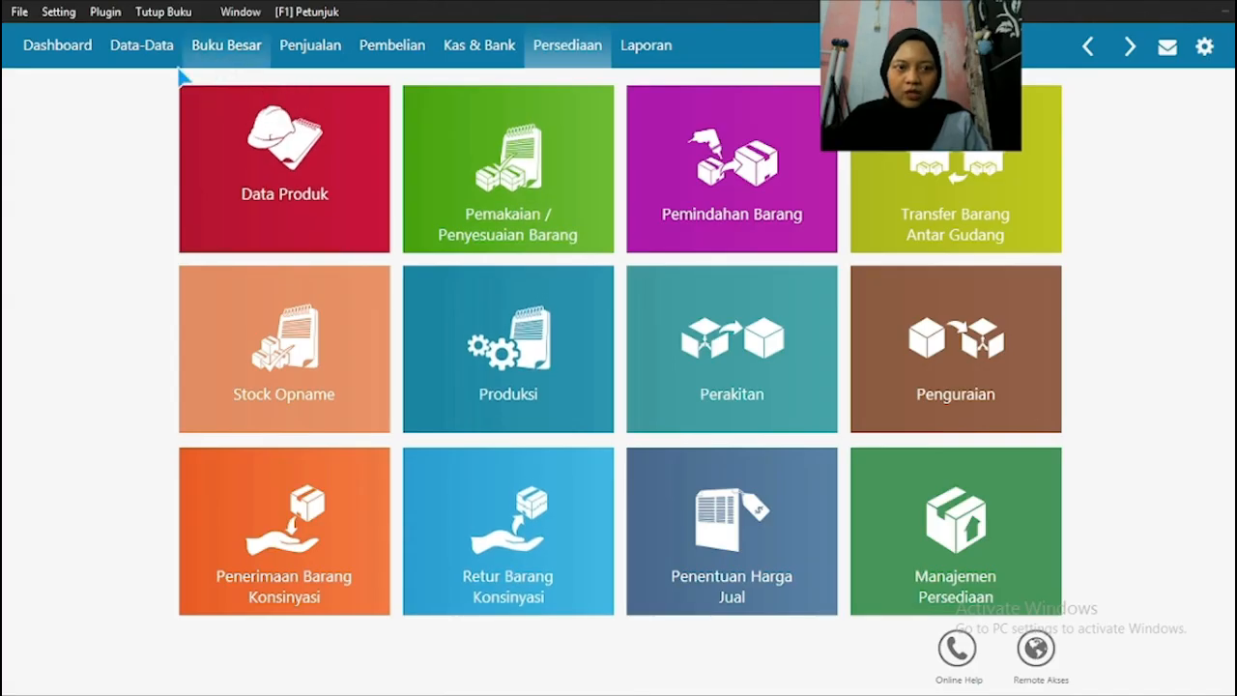
{"action": "left_click", "coordinate": [214, 50]}
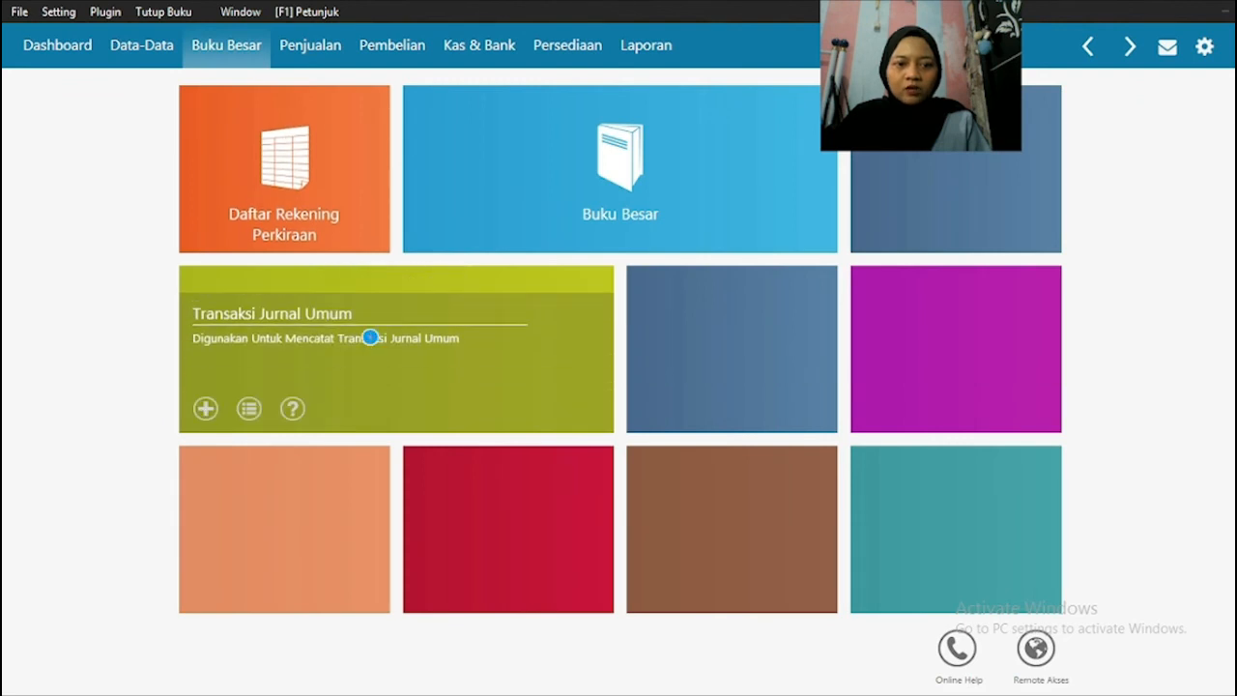
{"action": "left_click", "coordinate": [370, 338]}
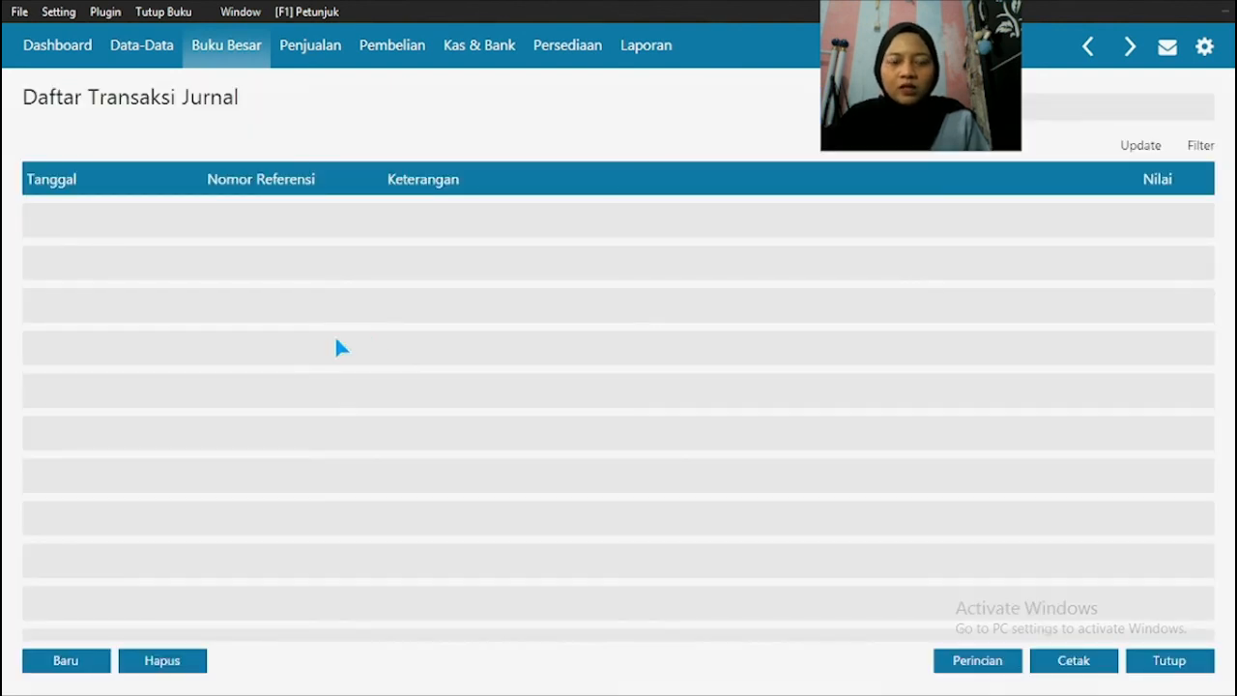
{"action": "left_click", "coordinate": [83, 655]}
Step: Check transaction No. 15 in the Adobe Reader PDF, then return to Zahir and set the journal date to 28/01/2019
{"action": "key", "text": "super"}
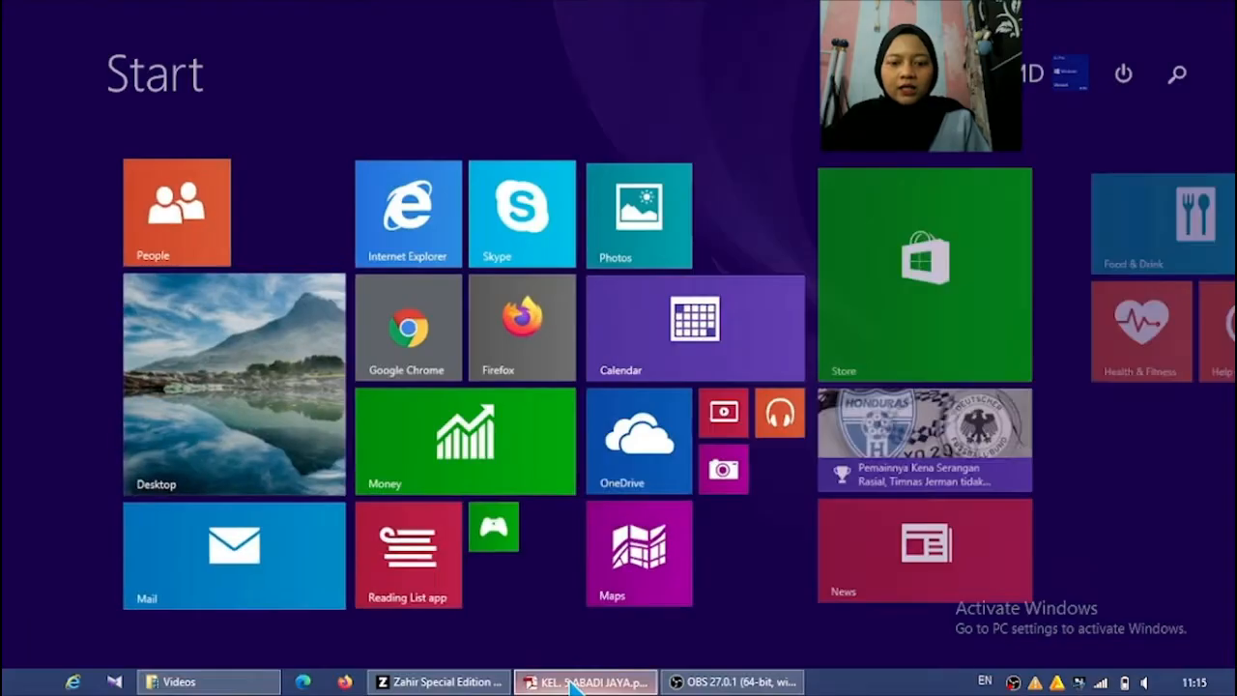
{"action": "left_click", "coordinate": [586, 683]}
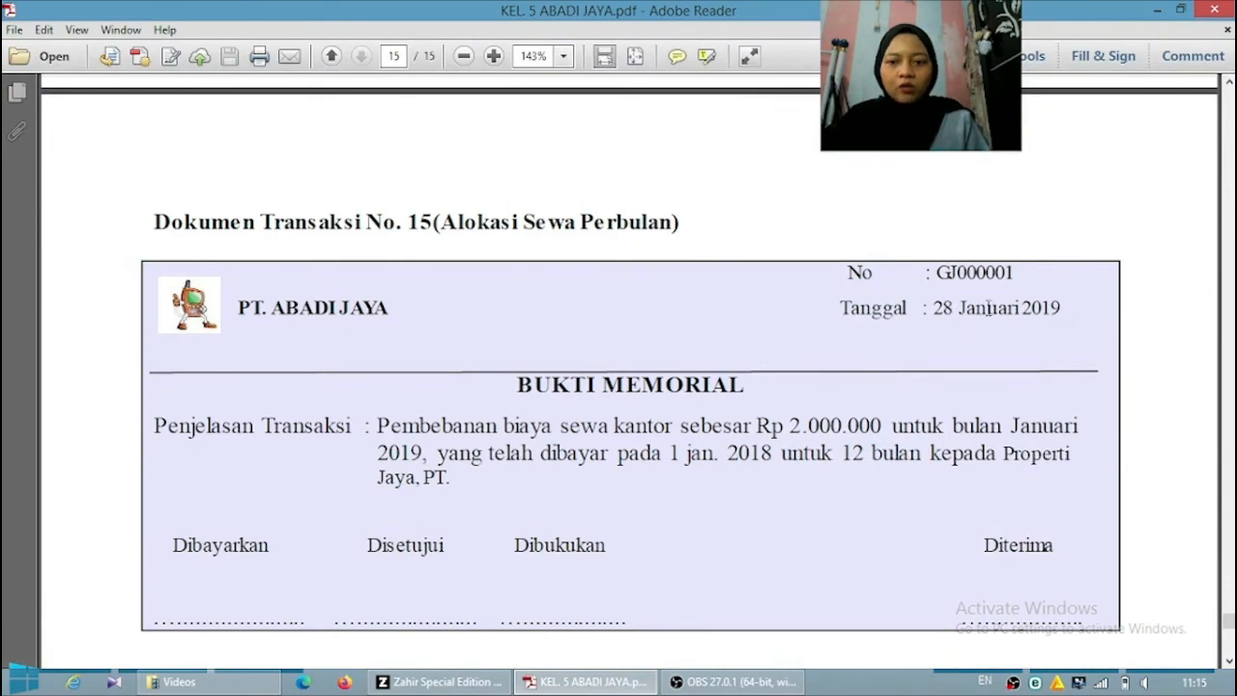
{"action": "left_click", "coordinate": [445, 682]}
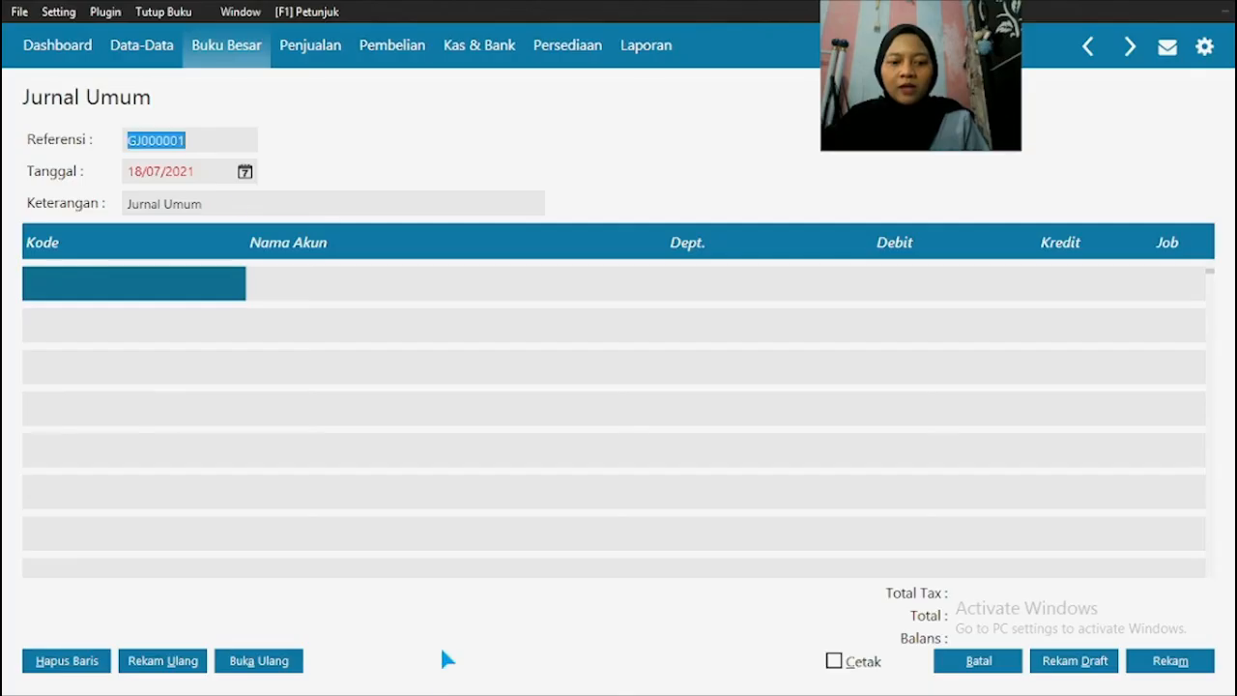
{"action": "left_click", "coordinate": [171, 171]}
{"action": "type", "text": "28/0"}
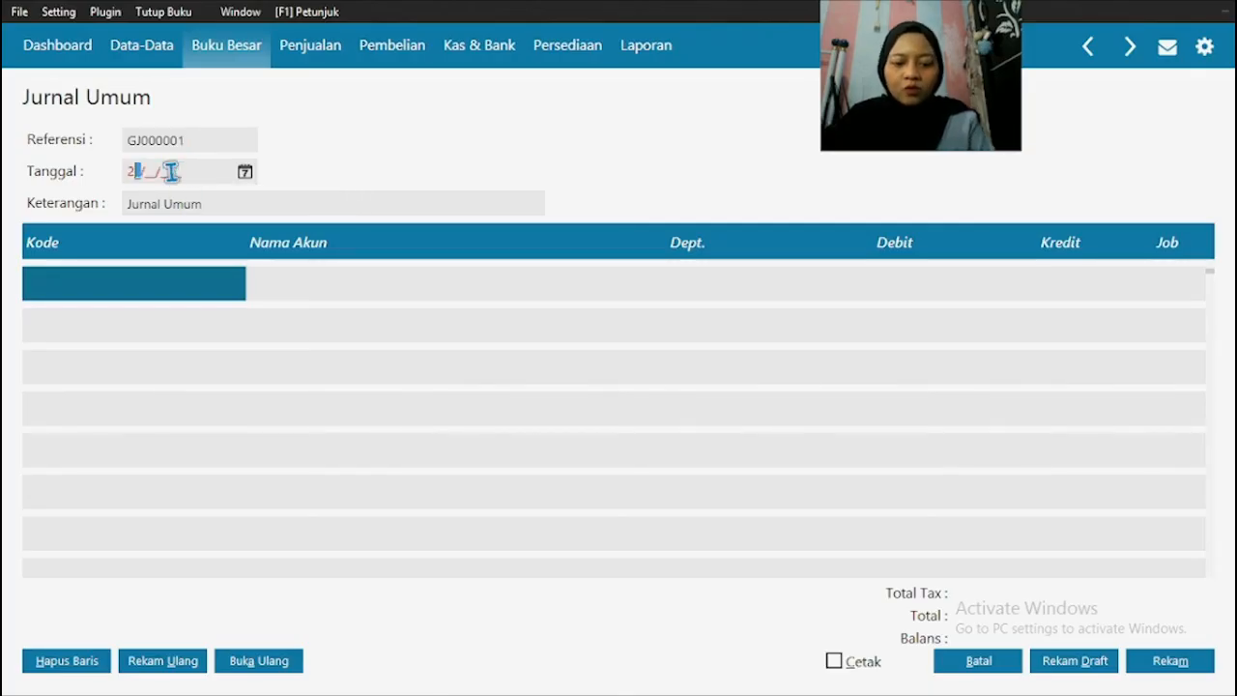
{"action": "type", "text": "1/2019"}
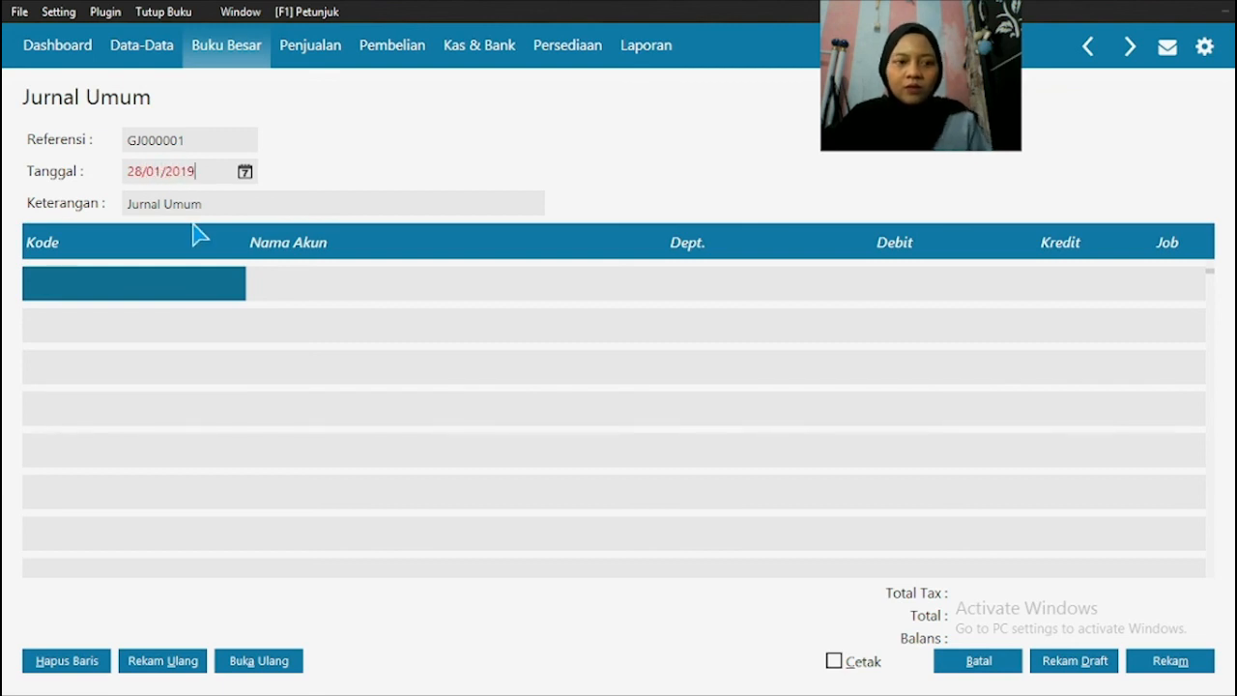
{"action": "left_click", "coordinate": [200, 141]}
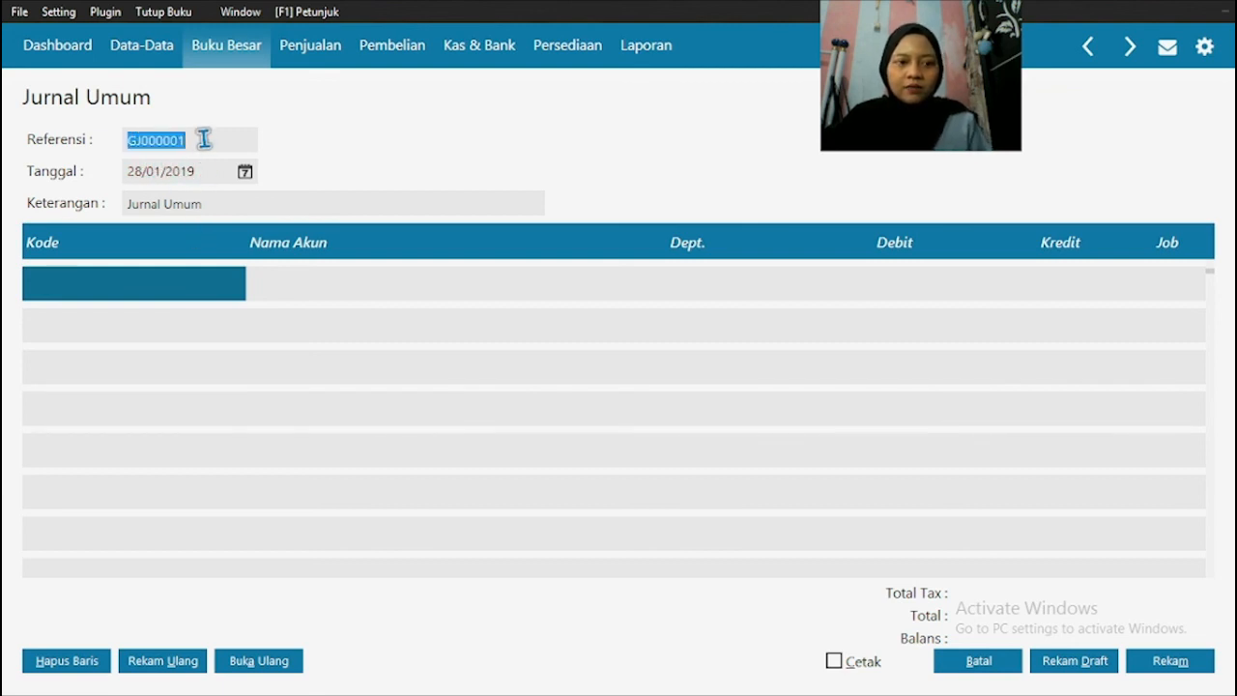
Step: Look up the title of transaction No. 15 in the PDF and enter Alokasi Sewa Perbulan as the journal's description in Zahir
{"action": "left_click", "coordinate": [219, 206]}
{"action": "key", "text": "super"}
{"action": "key", "text": "super"}
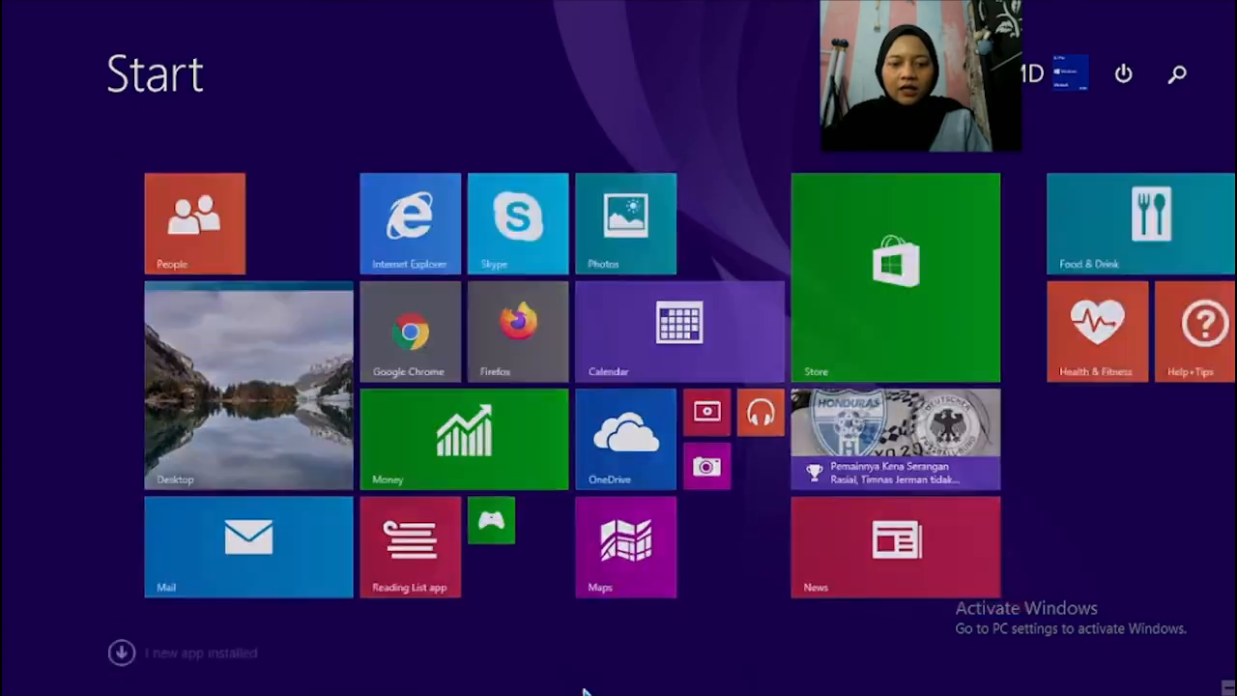
{"action": "left_click", "coordinate": [587, 683]}
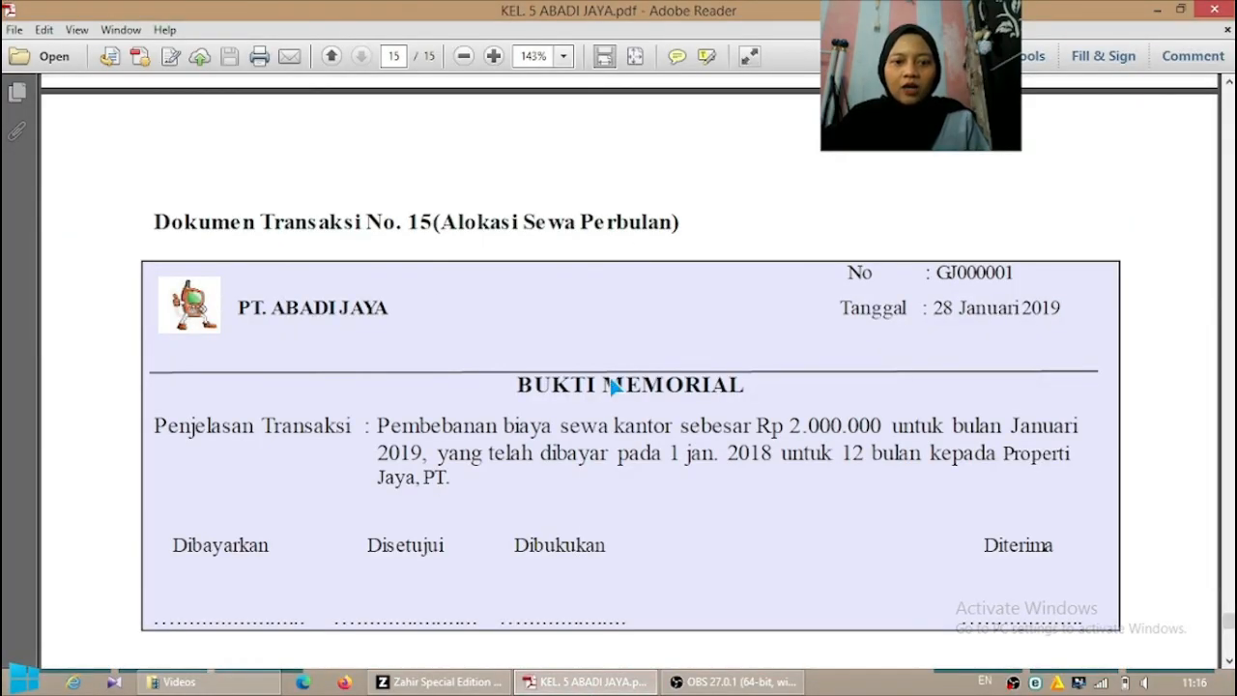
{"action": "left_click", "coordinate": [440, 681]}
{"action": "key", "text": "BackSpace"}
{"action": "type", "text": "Alokasi Sewa Perbulan"}
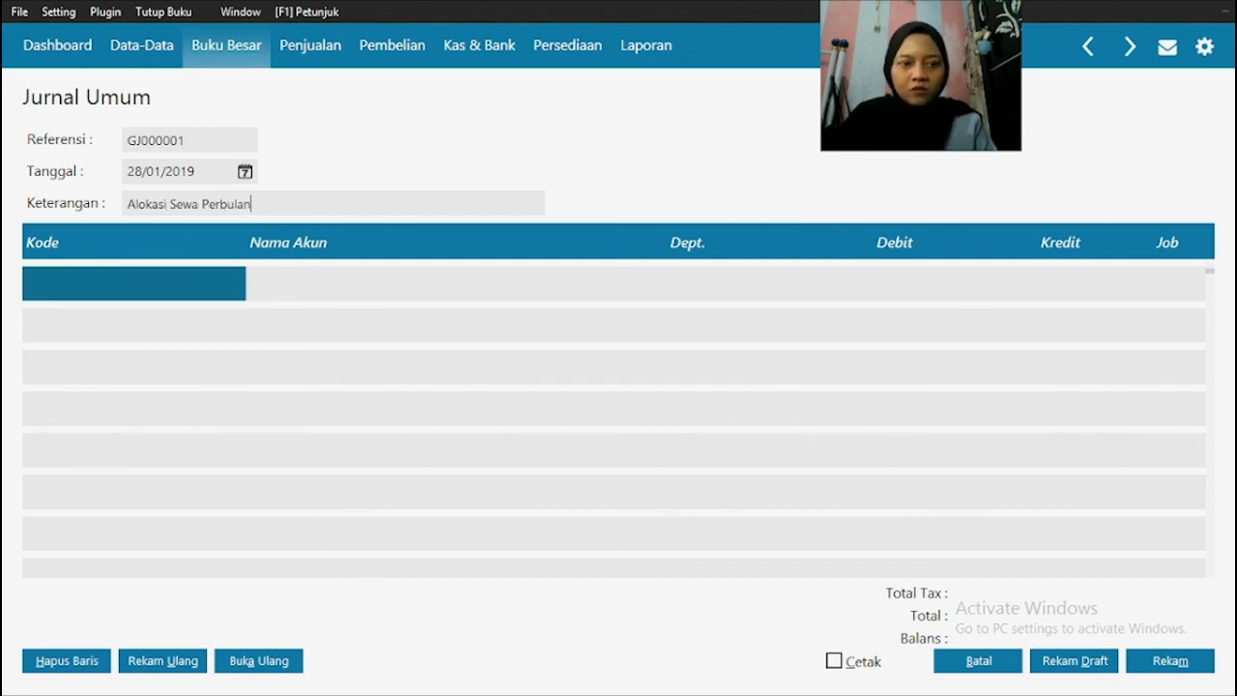
Step: Assign the account Beban Sewa Kantor (620000031) to the first journal row from the account list
{"action": "double_click", "coordinate": [188, 287]}
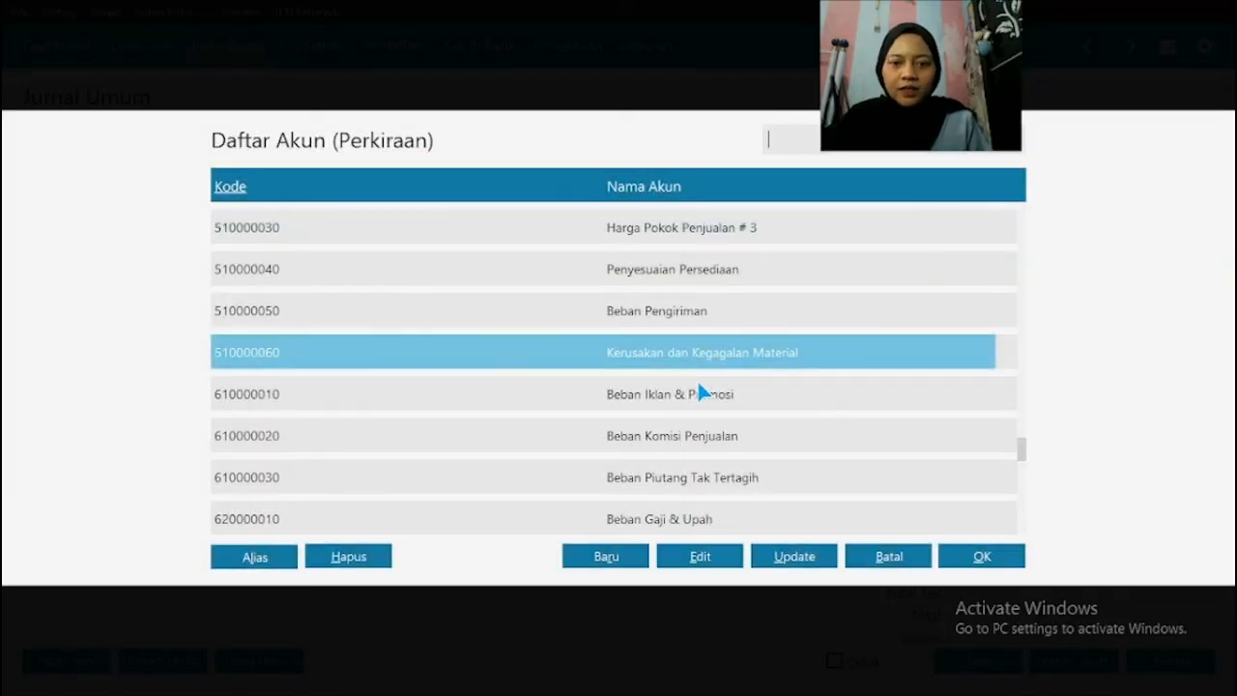
{"action": "left_click", "coordinate": [717, 394]}
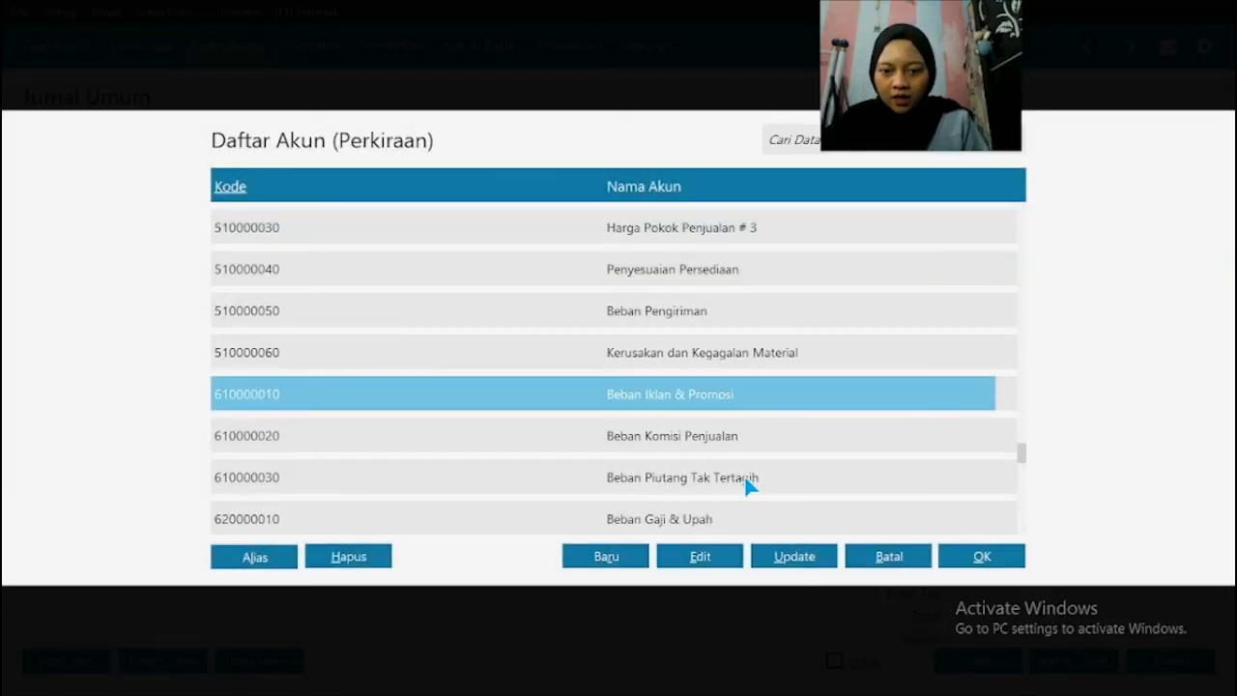
{"action": "key", "text": "Down"}
{"action": "key", "text": "Down"}
{"action": "key", "text": "Down"}
{"action": "key", "text": "Down"}
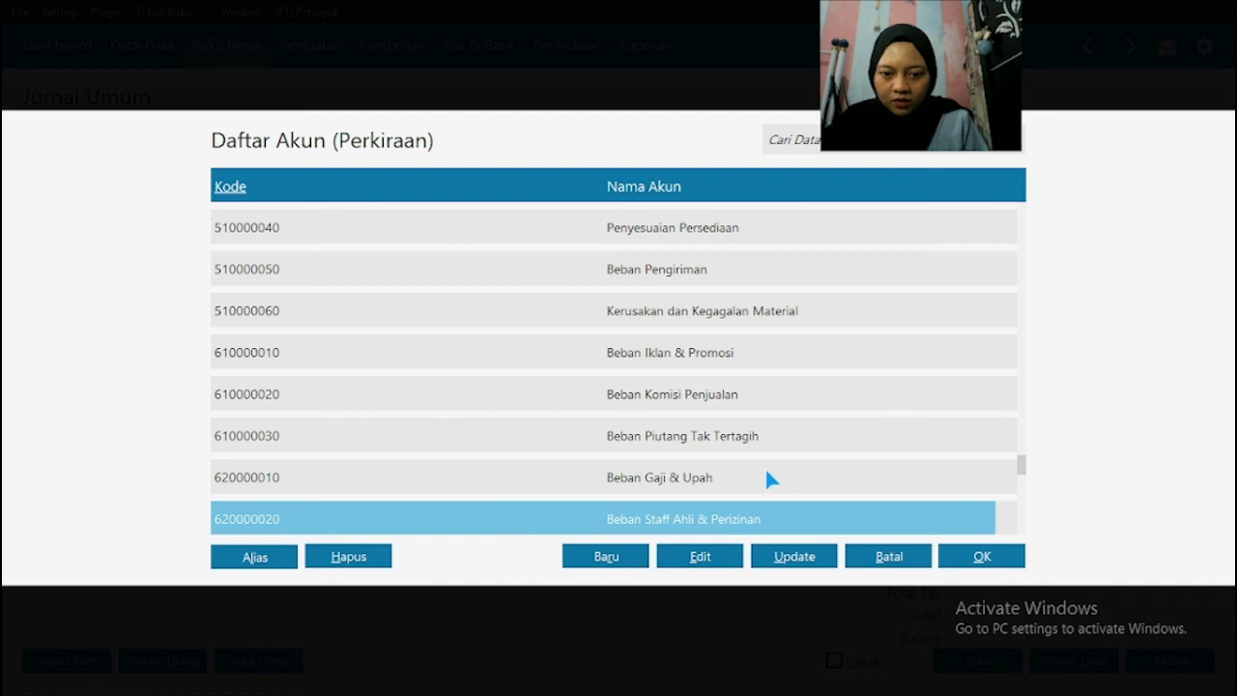
{"action": "key", "text": "Down"}
{"action": "left_click", "coordinate": [681, 354]}
{"action": "key", "text": "Up"}
{"action": "key", "text": "Up"}
{"action": "key", "text": "Up"}
{"action": "key", "text": "Up"}
{"action": "key", "text": "Up"}
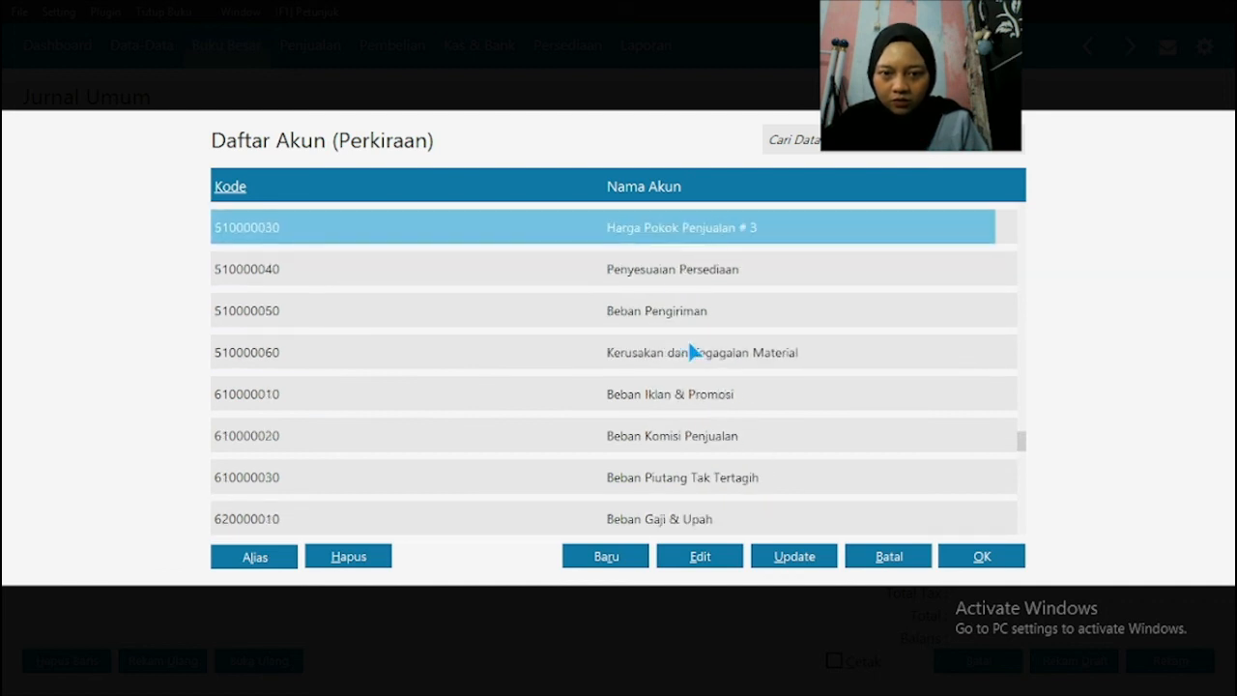
{"action": "left_click", "coordinate": [760, 399]}
{"action": "key", "text": "Down"}
{"action": "key", "text": "Down"}
{"action": "key", "text": "Down"}
{"action": "key", "text": "Down"}
{"action": "key", "text": "Down"}
{"action": "key", "text": "Down"}
{"action": "key", "text": "Down"}
{"action": "key", "text": "Down"}
{"action": "left_click", "coordinate": [761, 398]}
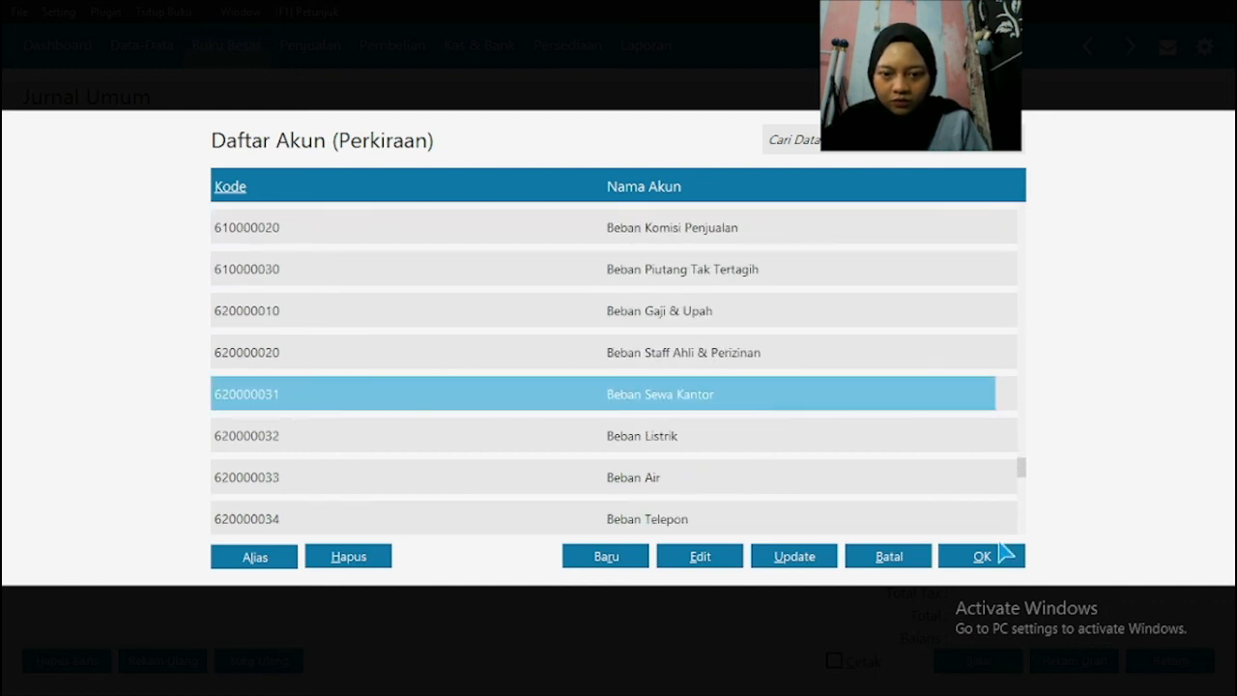
{"action": "left_click", "coordinate": [1004, 554]}
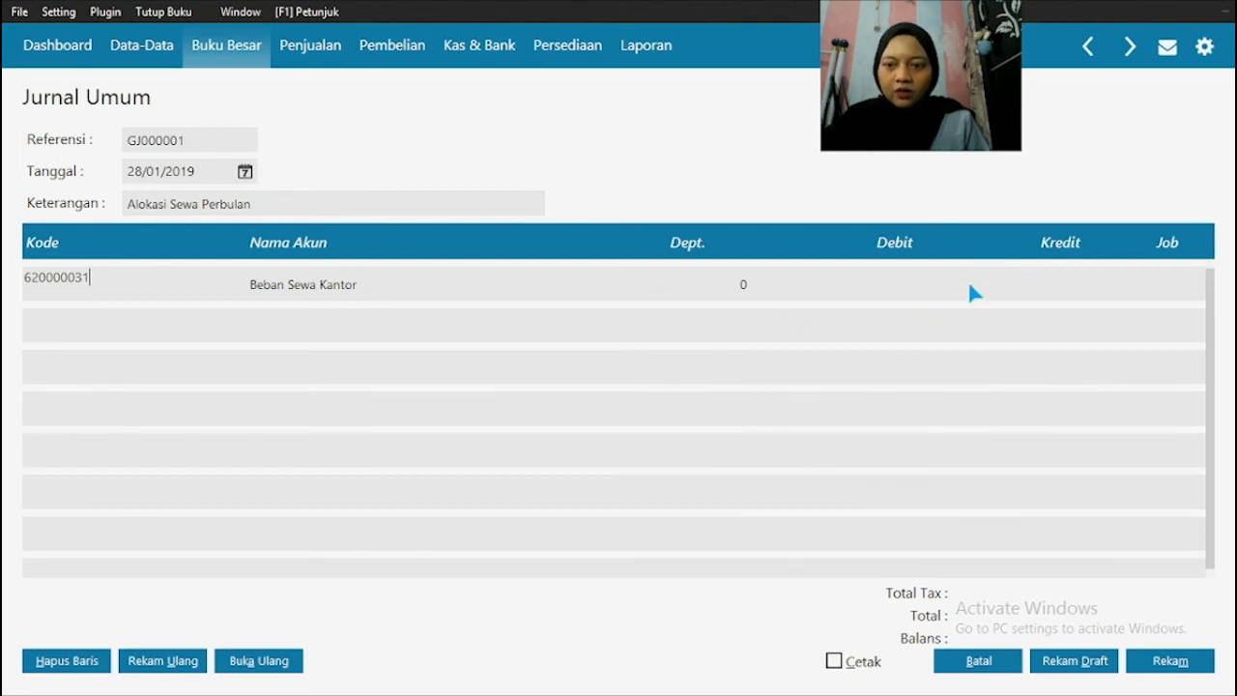
Step: Check the rent amount in the PDF and enter 2000000 as the debit for Beban Sewa Kantor in Zahir
{"action": "left_click", "coordinate": [913, 285]}
{"action": "key", "text": "super"}
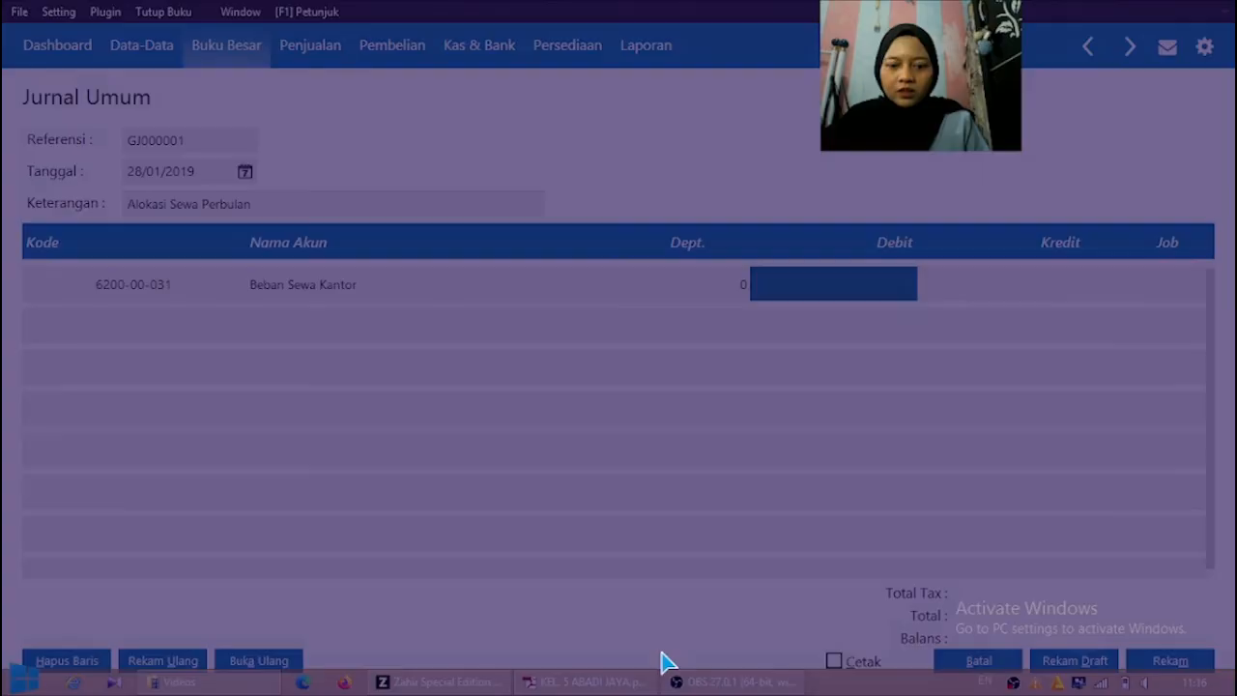
{"action": "key", "text": "super"}
{"action": "left_click", "coordinate": [581, 690]}
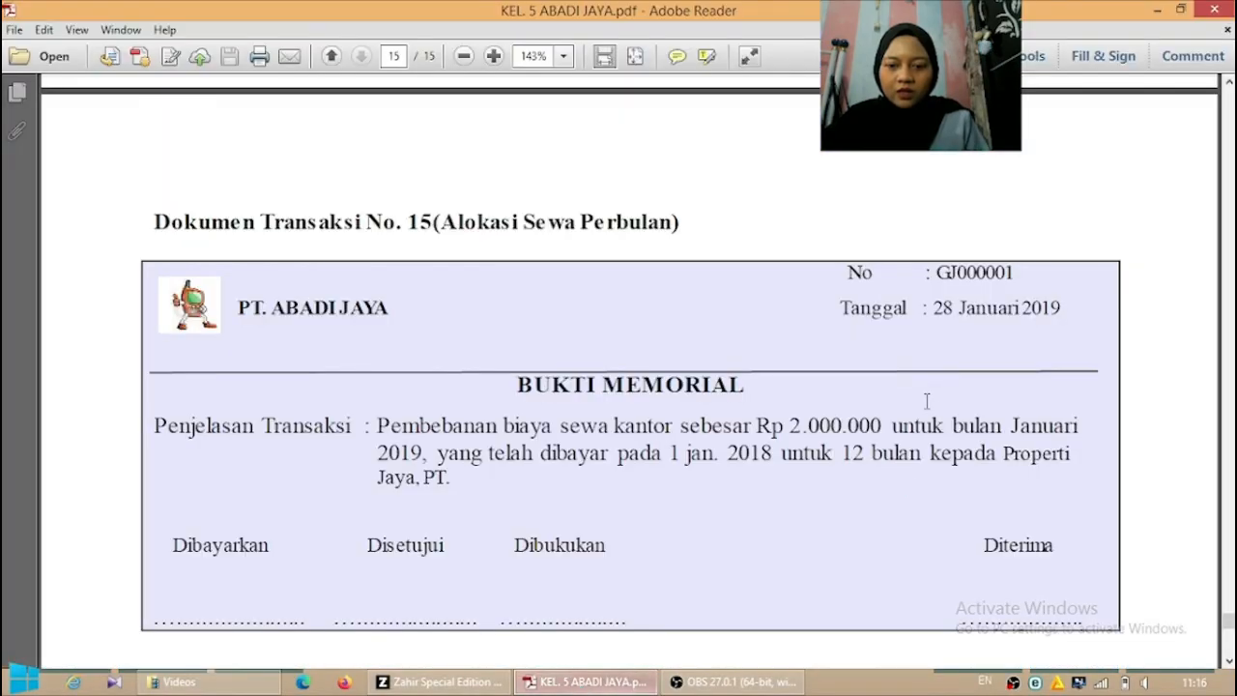
{"action": "left_click", "coordinate": [495, 683]}
{"action": "type", "text": "2000000"}
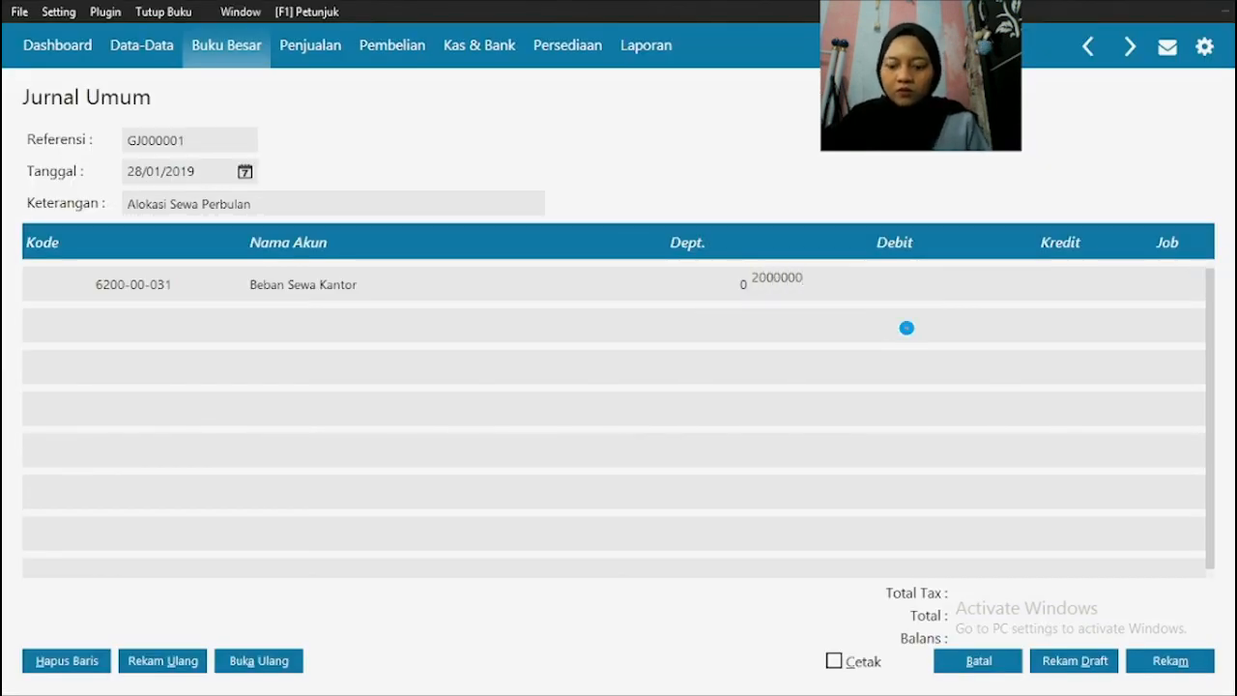
{"action": "key", "text": "Down"}
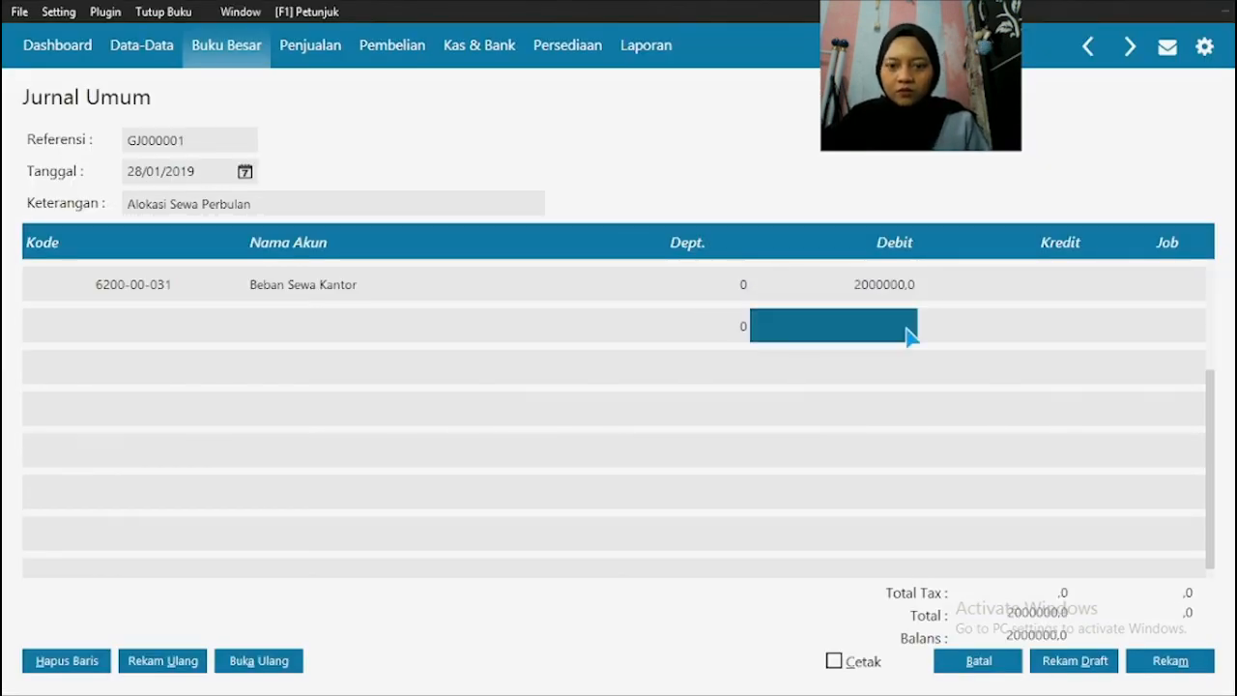
Step: Assign the account Sewa Dibayar di Muka (150000310) to the second journal row from the account list
{"action": "key", "text": "Left"}
{"action": "key", "text": "Left"}
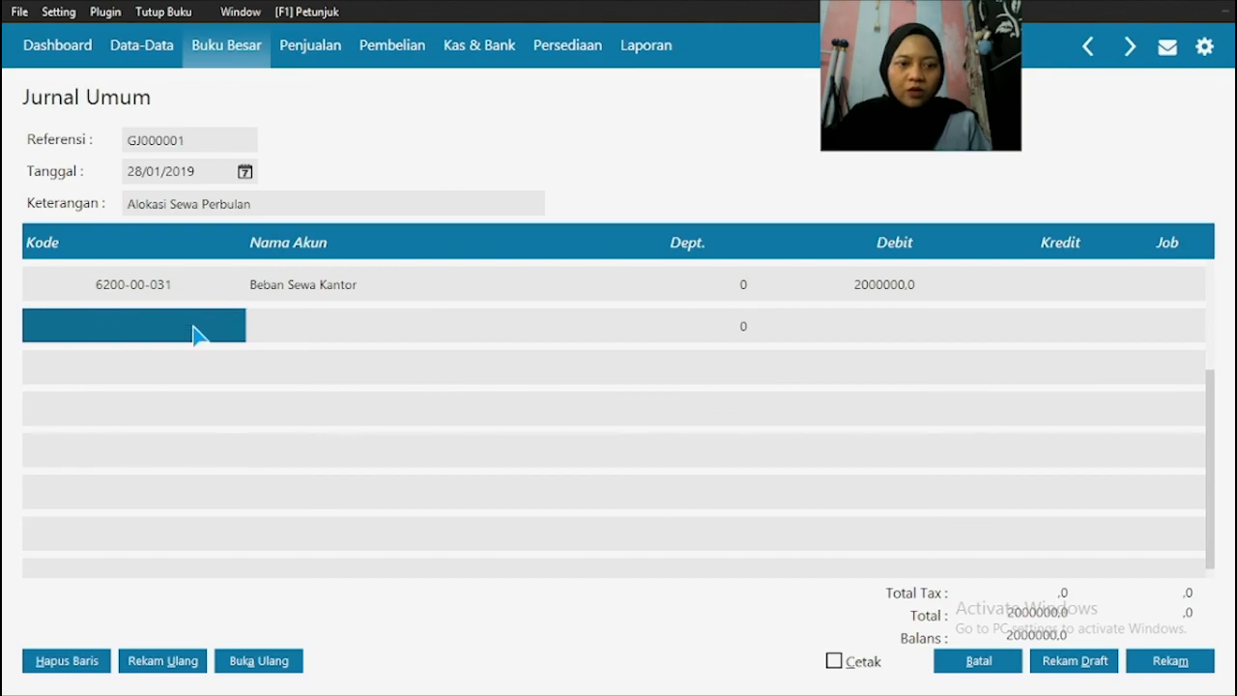
{"action": "double_click", "coordinate": [194, 325]}
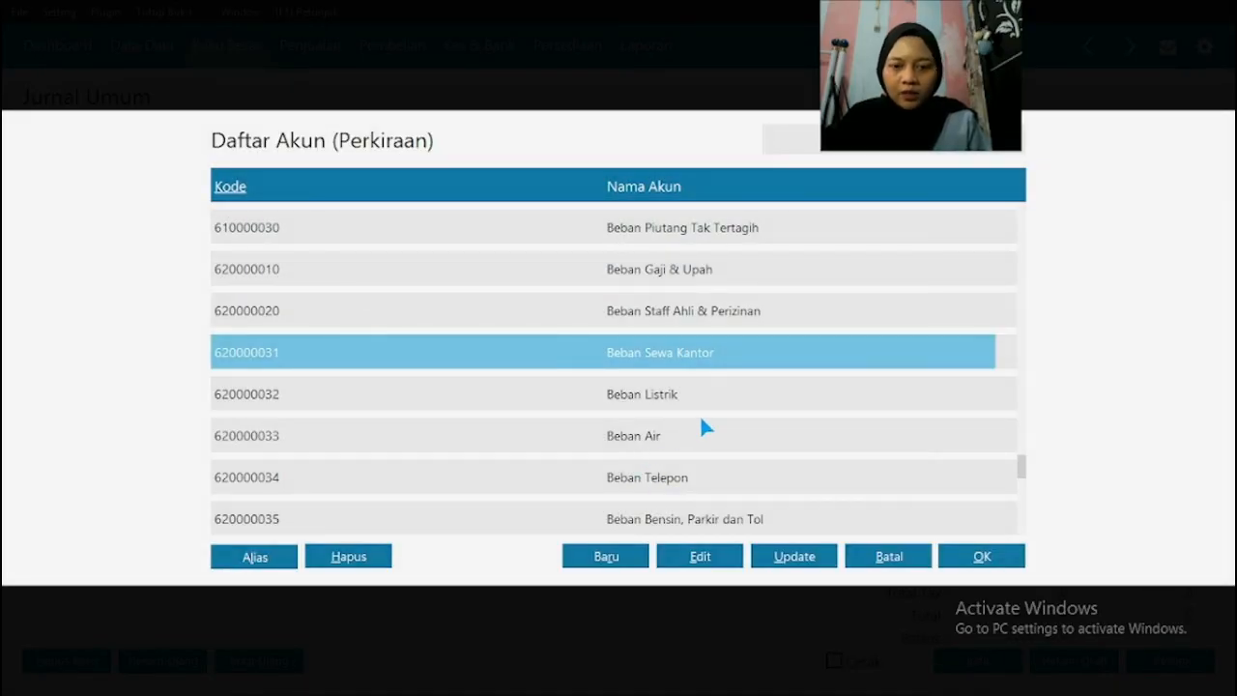
{"action": "scroll", "coordinate": [704, 428], "scroll_direction": "up", "scroll_amount": 9}
{"action": "scroll", "coordinate": [704, 428], "scroll_direction": "up", "scroll_amount": 7}
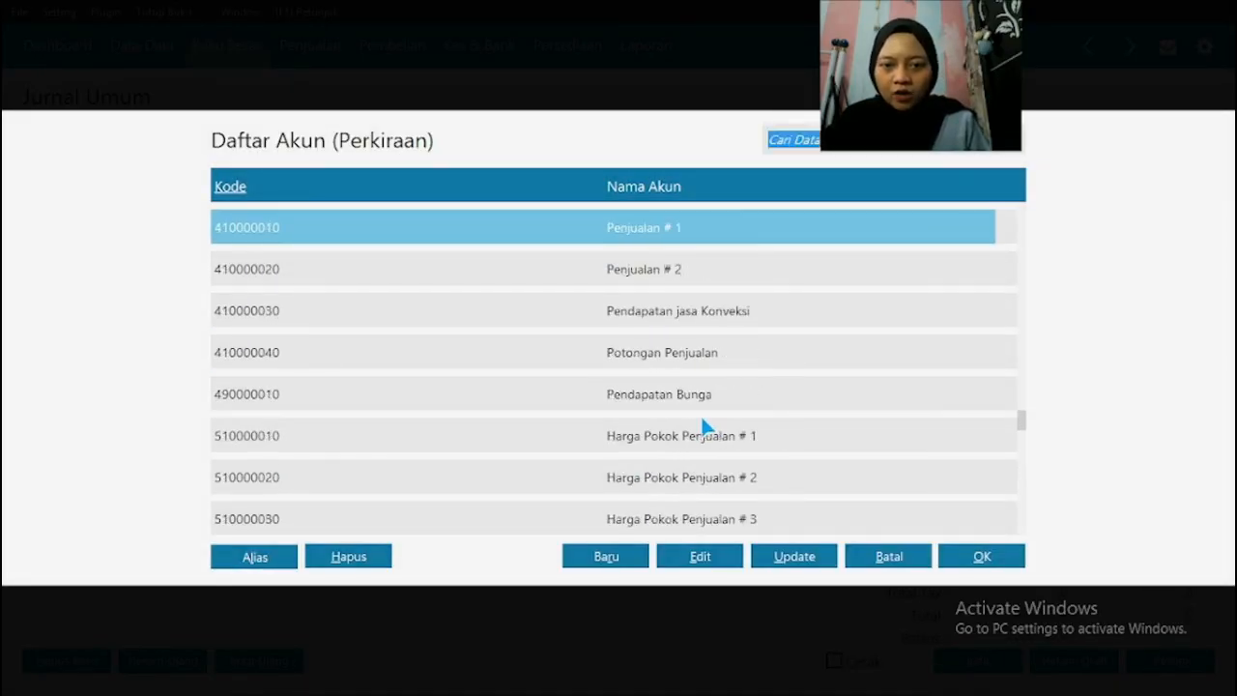
{"action": "scroll", "coordinate": [741, 462], "scroll_direction": "up", "scroll_amount": 16}
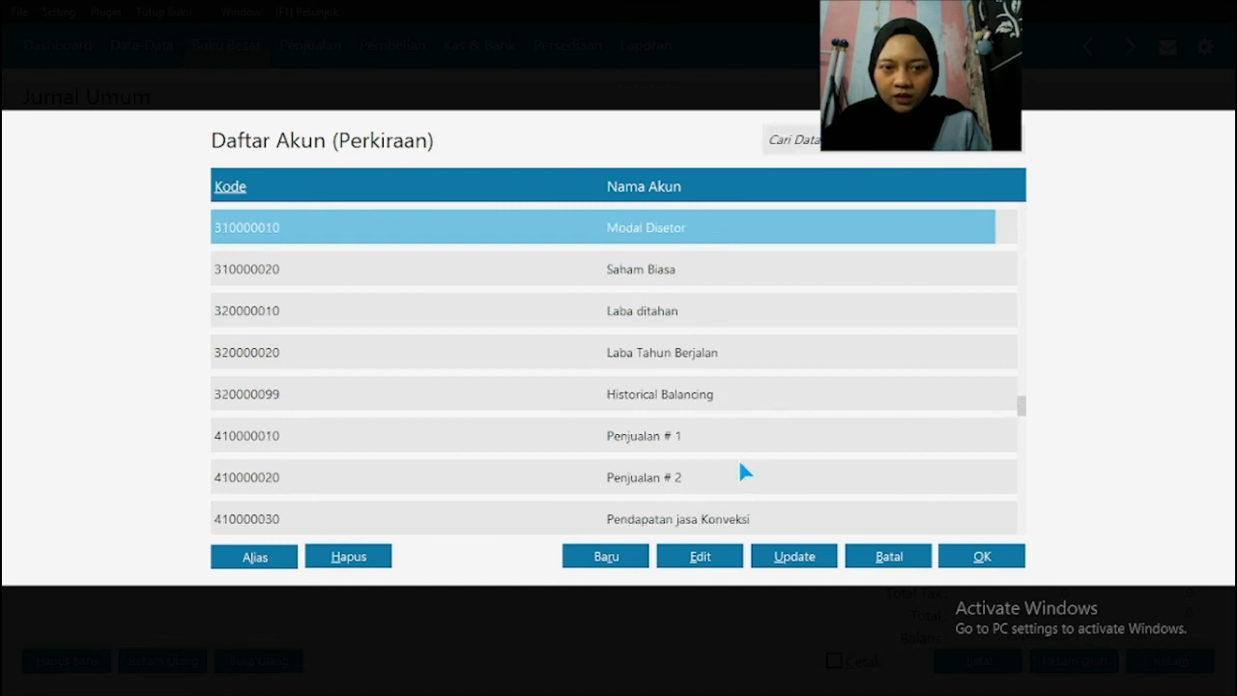
{"action": "scroll", "coordinate": [740, 463], "scroll_direction": "up", "scroll_amount": 20}
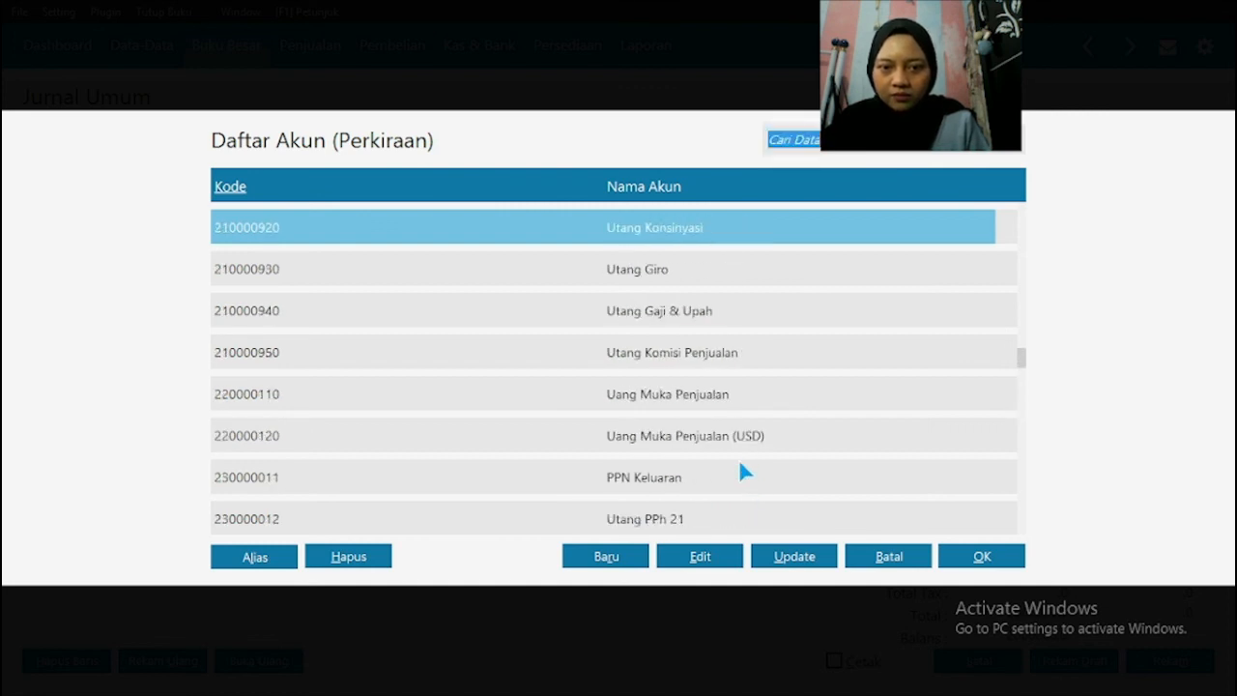
{"action": "scroll", "coordinate": [741, 463], "scroll_direction": "up", "scroll_amount": 14}
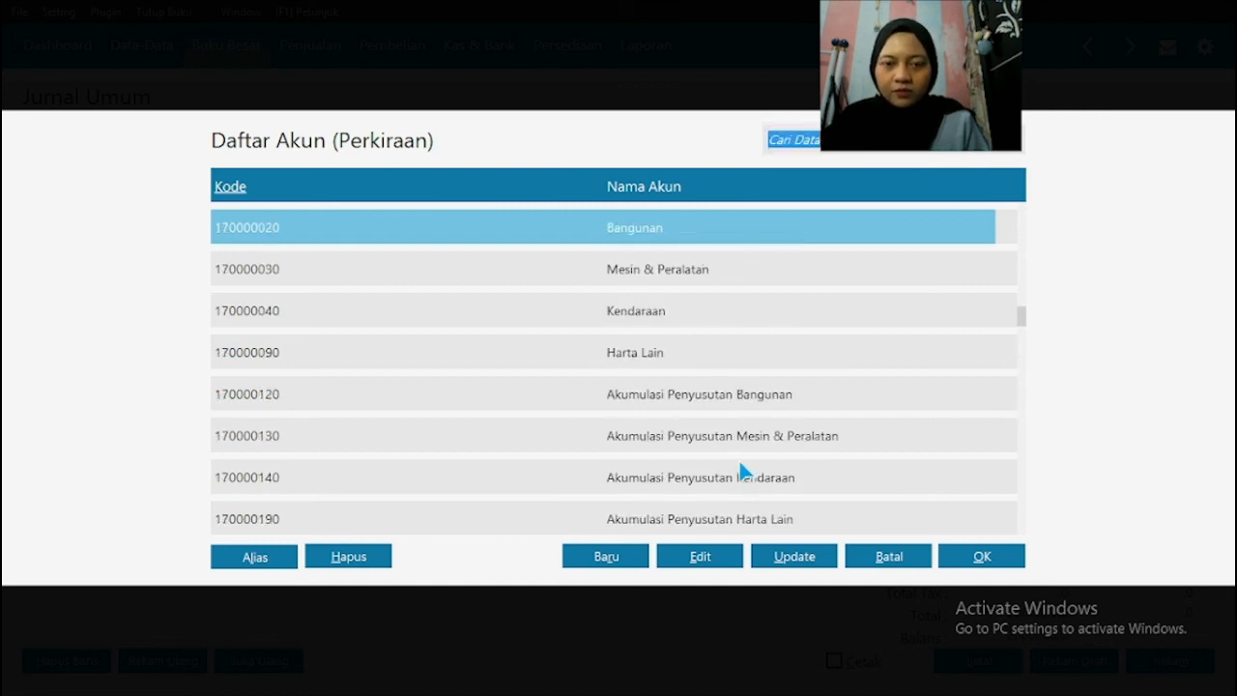
{"action": "left_click", "coordinate": [688, 394]}
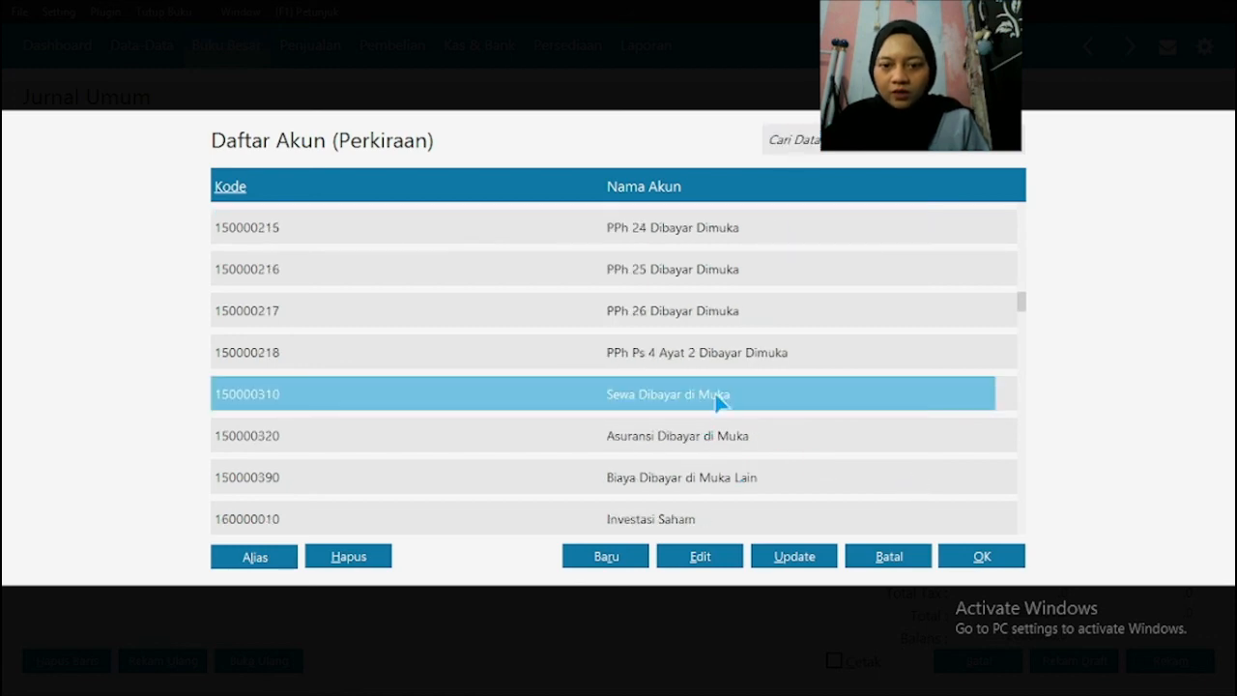
{"action": "left_click", "coordinate": [982, 555]}
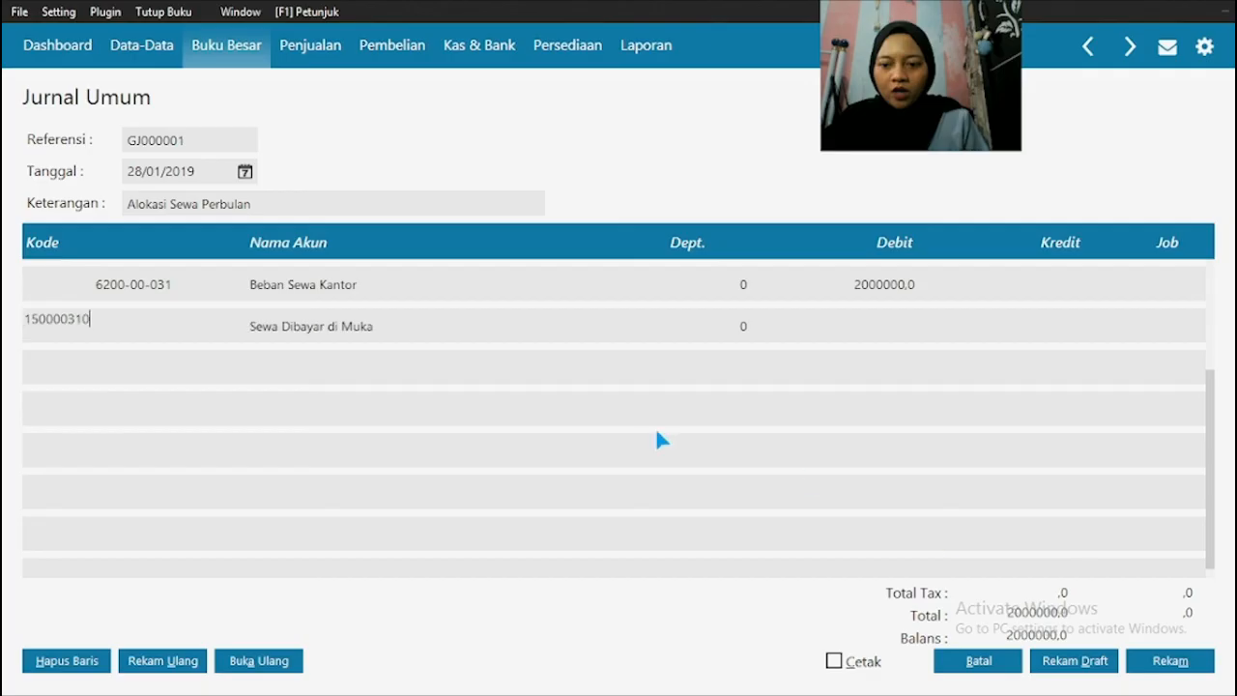
Step: Enter 2.000.000 as the credit for Sewa Dibayar di Muka, then record the journal and close the journal transaction list
{"action": "left_click", "coordinate": [1040, 326]}
{"action": "left_click", "coordinate": [1036, 335]}
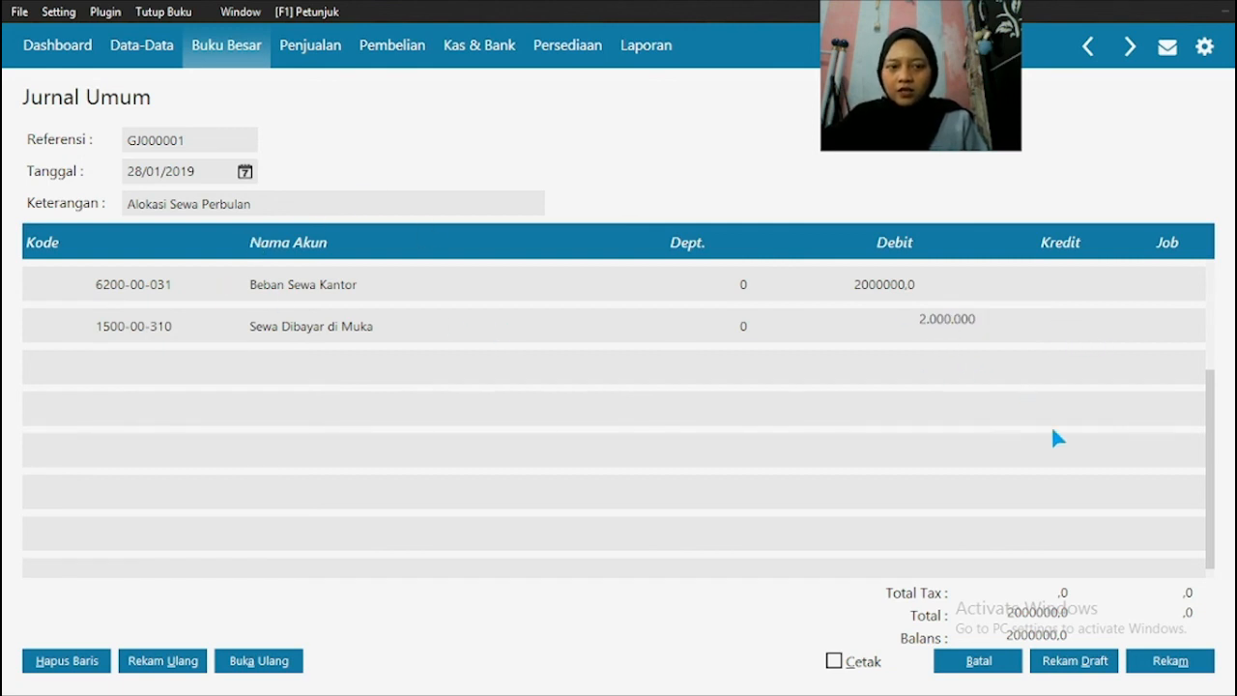
{"action": "left_click", "coordinate": [1181, 665]}
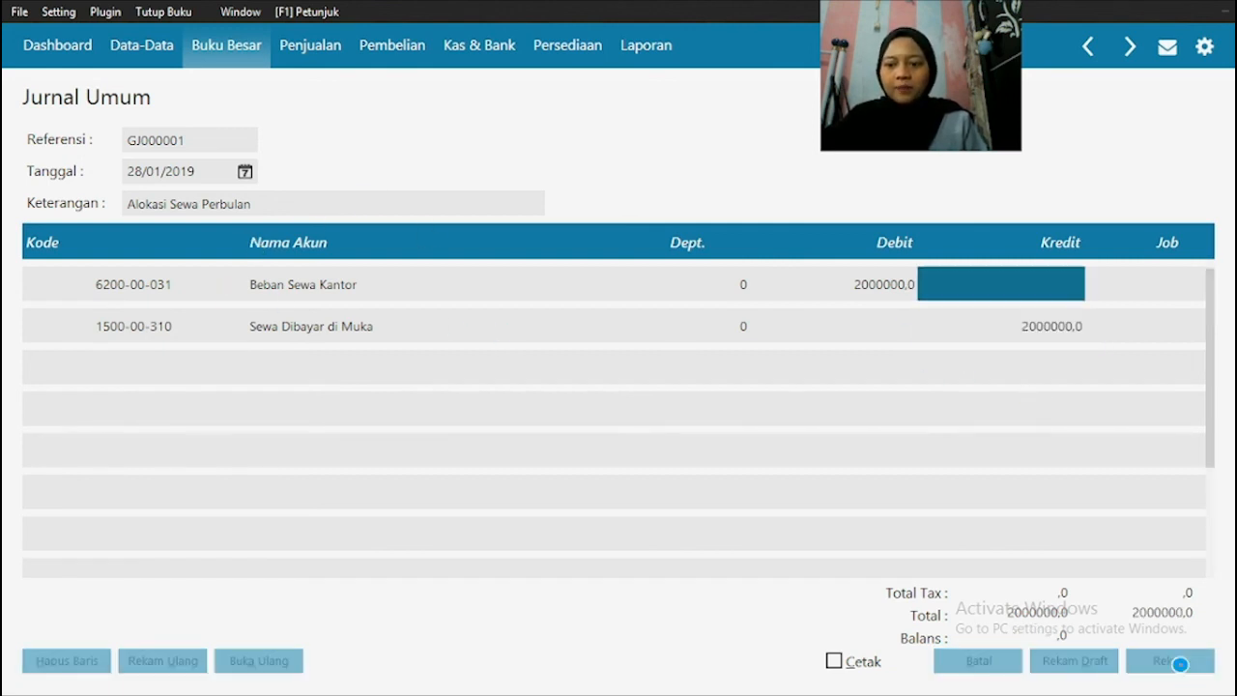
{"action": "left_click", "coordinate": [961, 661]}
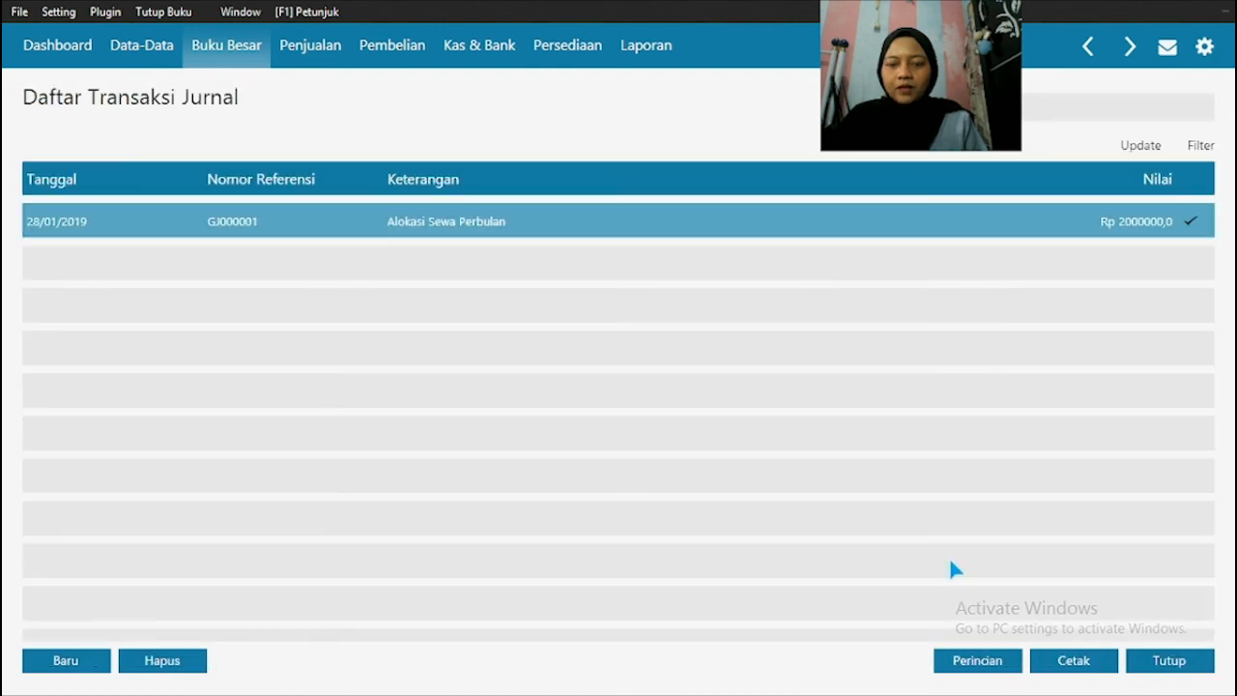
{"action": "left_click", "coordinate": [1204, 660]}
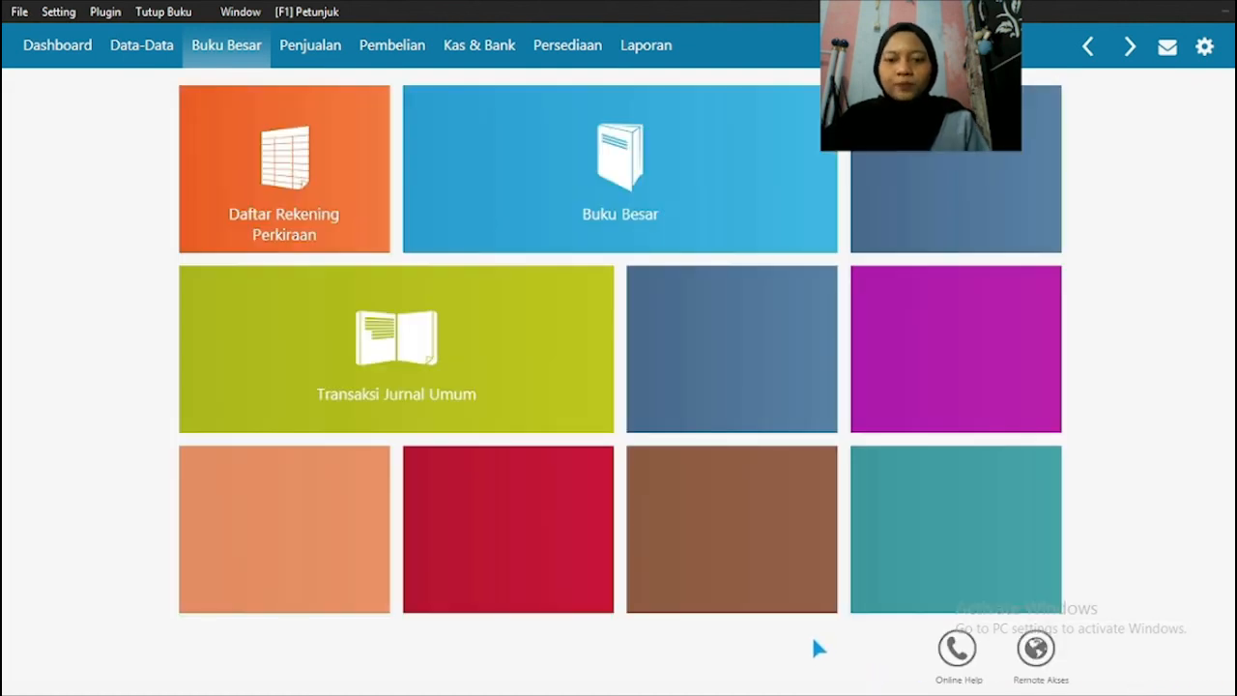
Step: Switch to the PDF in Adobe Reader and read transaction document No. 16 (Tutup Buku)
{"action": "key", "text": "super"}
{"action": "key", "text": "super"}
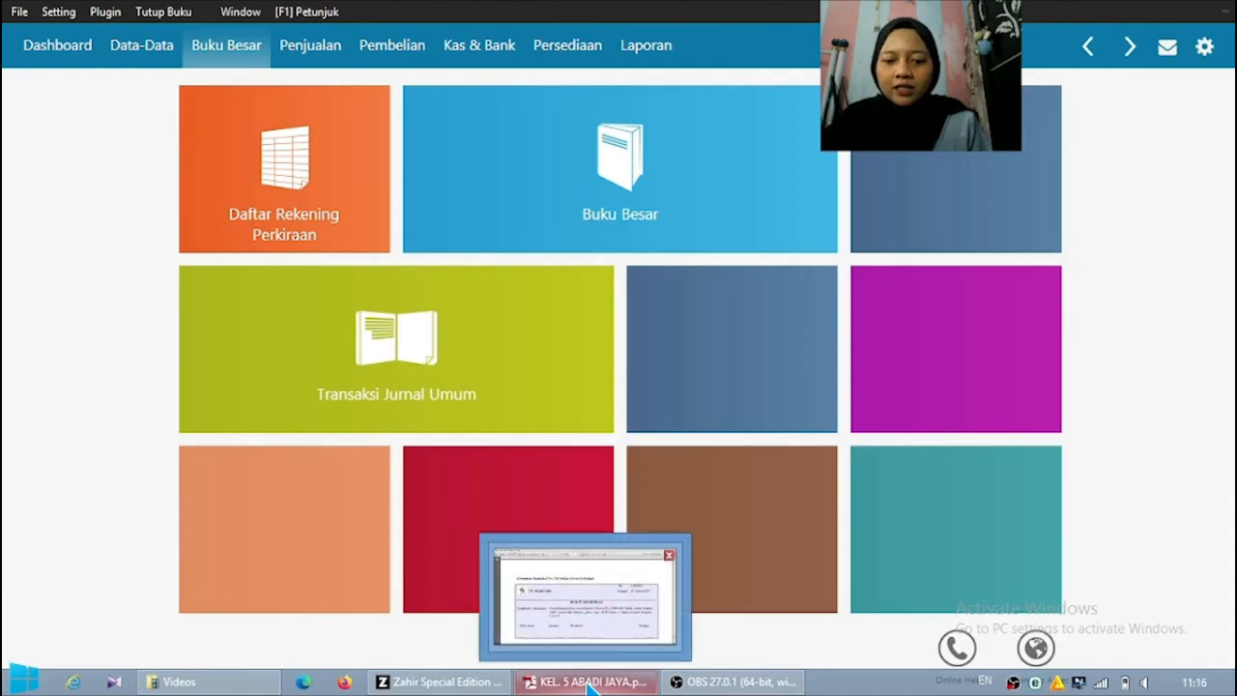
{"action": "left_click", "coordinate": [589, 682]}
{"action": "scroll", "coordinate": [539, 435], "scroll_direction": "down", "scroll_amount": 5}
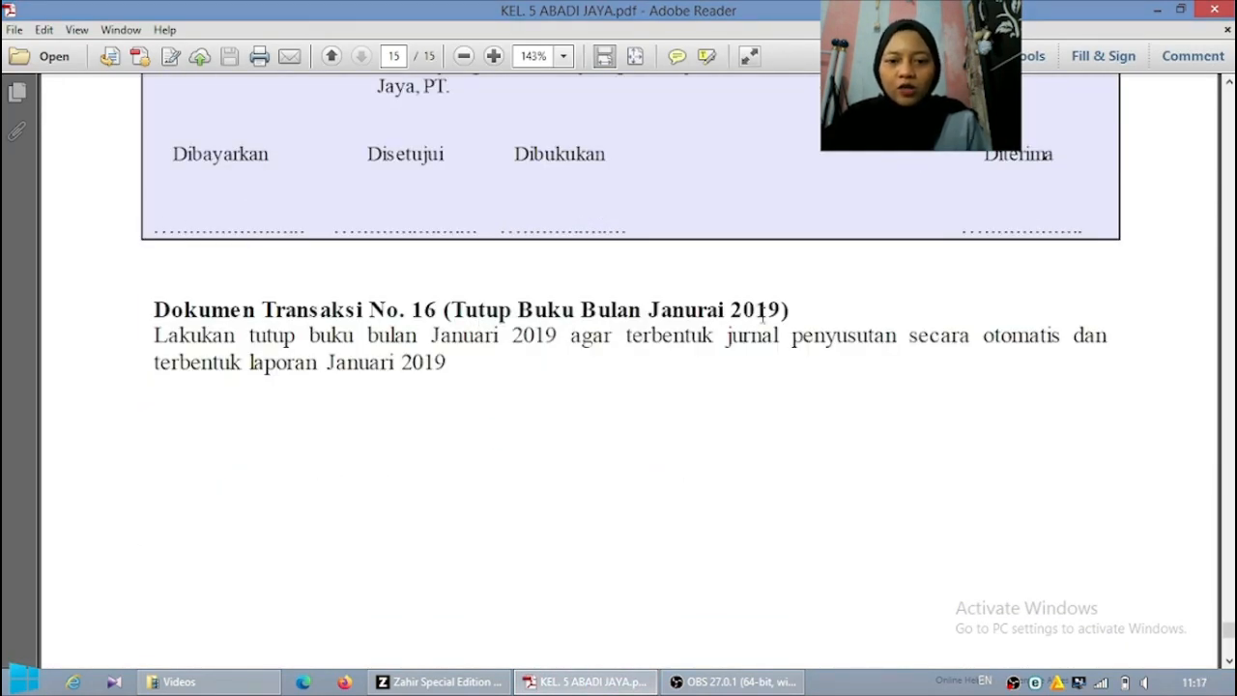
Step: Switch to Zahir and open the reports (Laporan) module at the financial reports list
{"action": "left_click", "coordinate": [443, 683]}
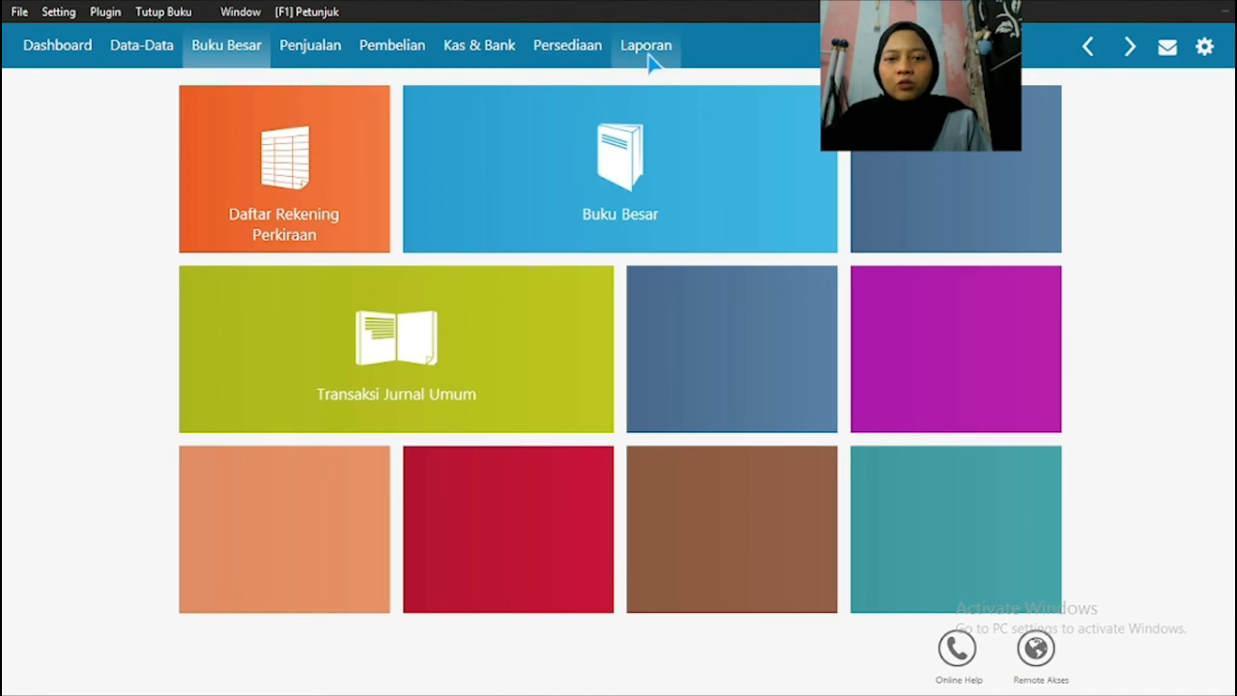
{"action": "left_click", "coordinate": [648, 49]}
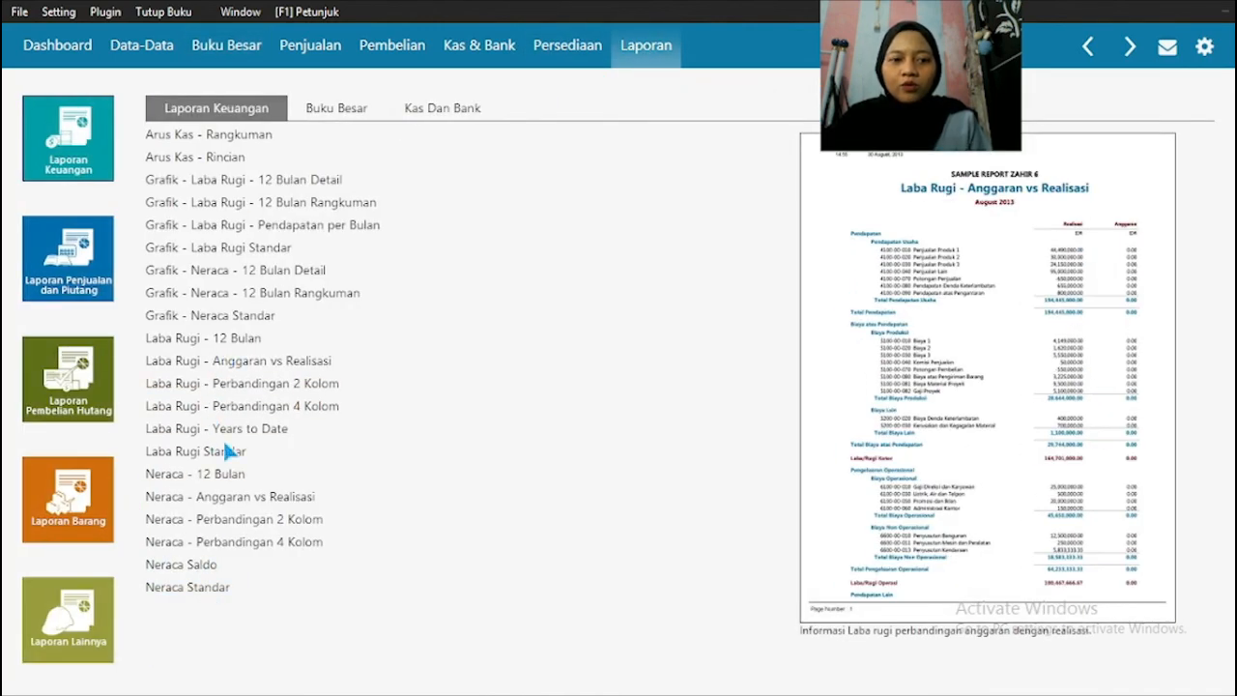
Step: Generate the Neraca Standar report for Januari 2019, look through it and return to the financial reports list
{"action": "left_click", "coordinate": [205, 587]}
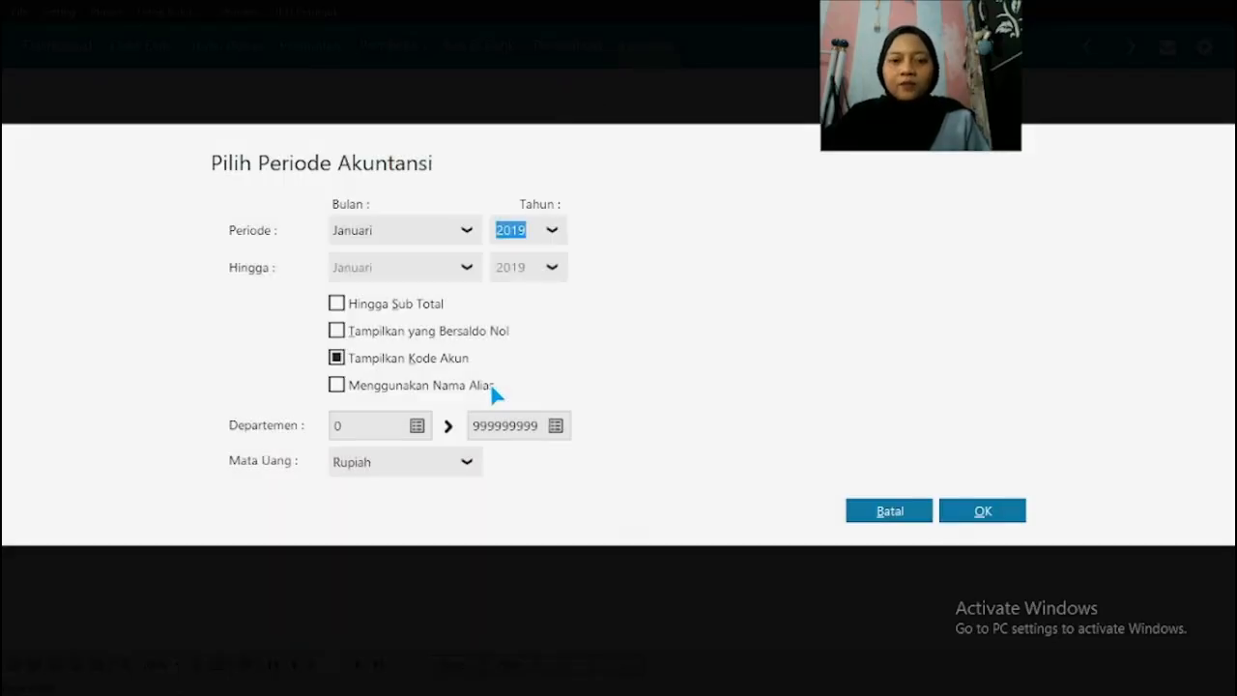
{"action": "left_click", "coordinate": [466, 231]}
{"action": "double_click", "coordinate": [524, 230]}
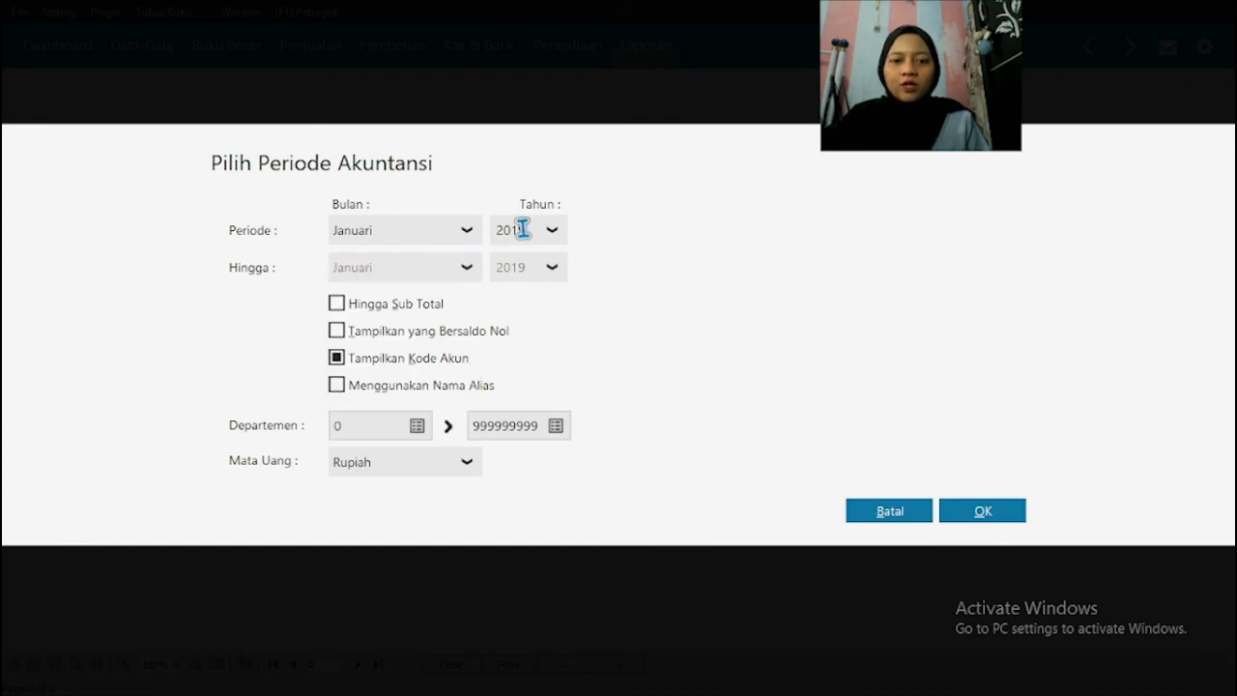
{"action": "left_click", "coordinate": [535, 234]}
{"action": "left_click", "coordinate": [967, 511]}
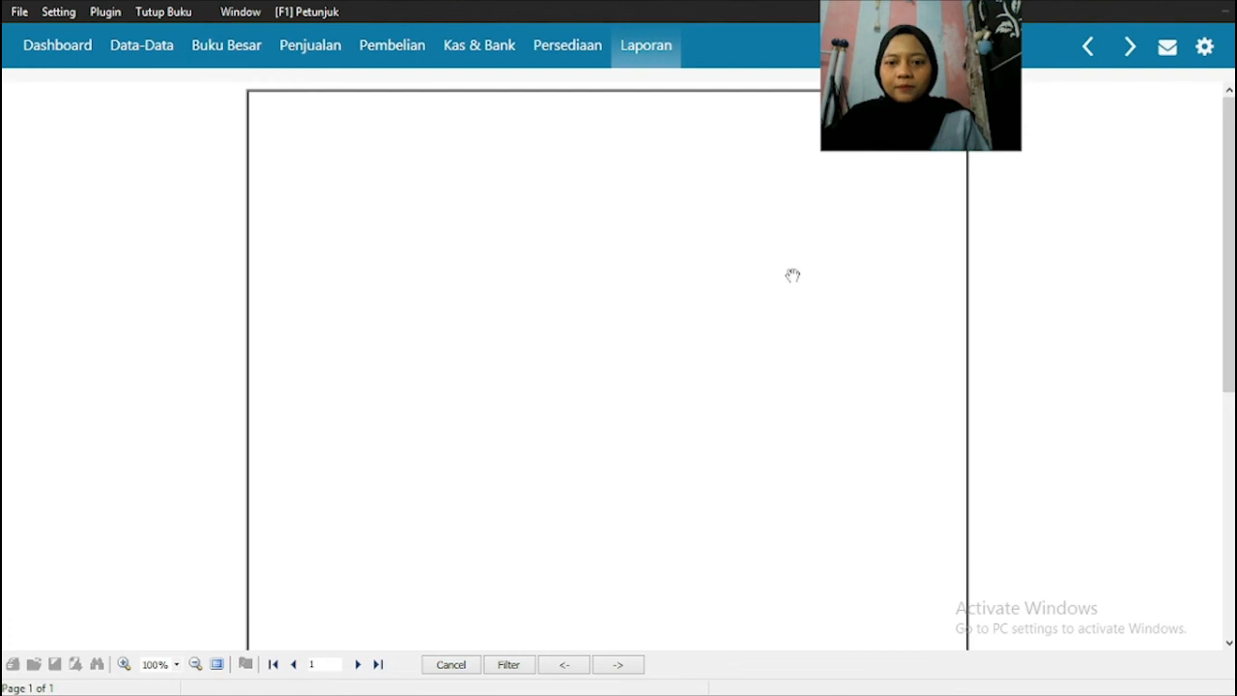
{"action": "scroll", "coordinate": [752, 336], "scroll_direction": "down", "scroll_amount": 1}
{"action": "scroll", "coordinate": [752, 337], "scroll_direction": "down", "scroll_amount": 1}
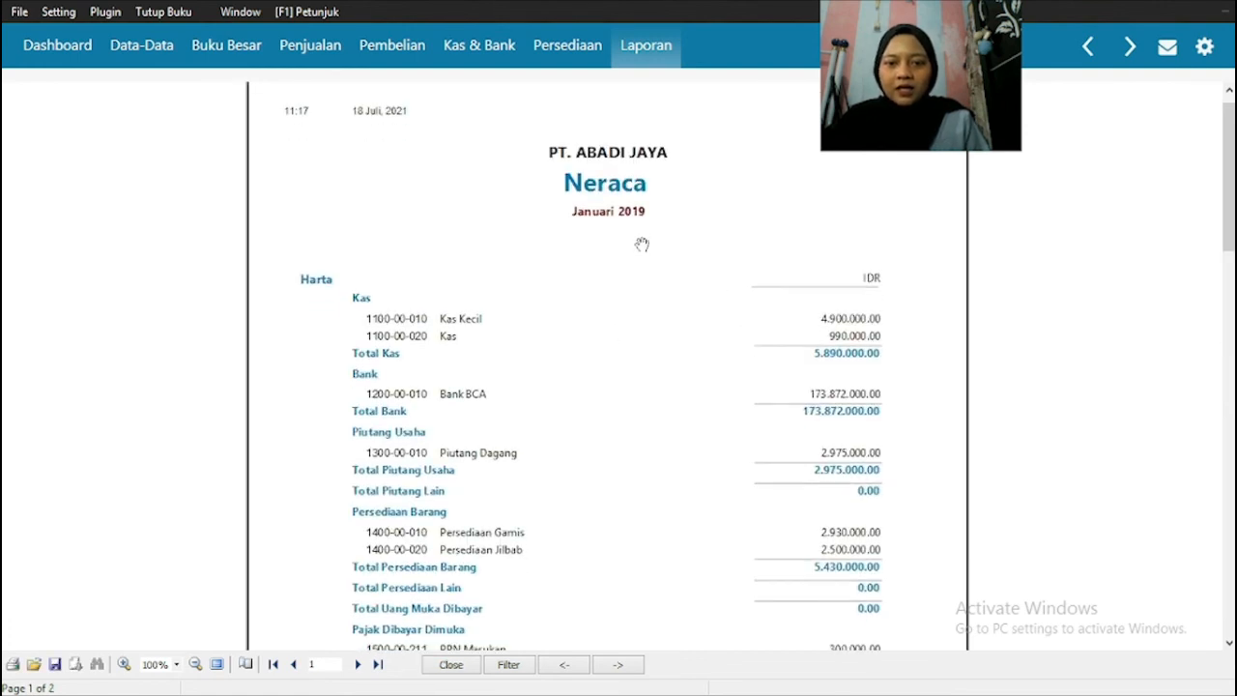
{"action": "scroll", "coordinate": [727, 310], "scroll_direction": "down", "scroll_amount": 4}
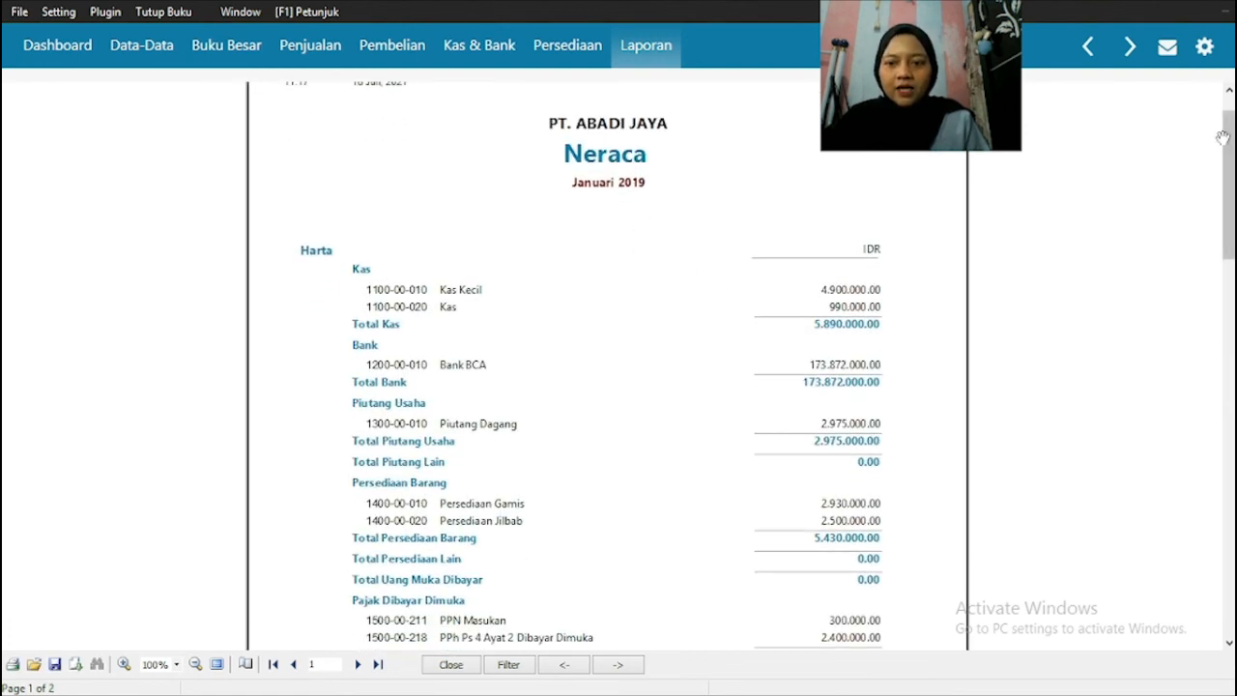
{"action": "left_click_drag", "start_coordinate": [1223, 133], "coordinate": [1223, 123]}
{"action": "left_click", "coordinate": [657, 47]}
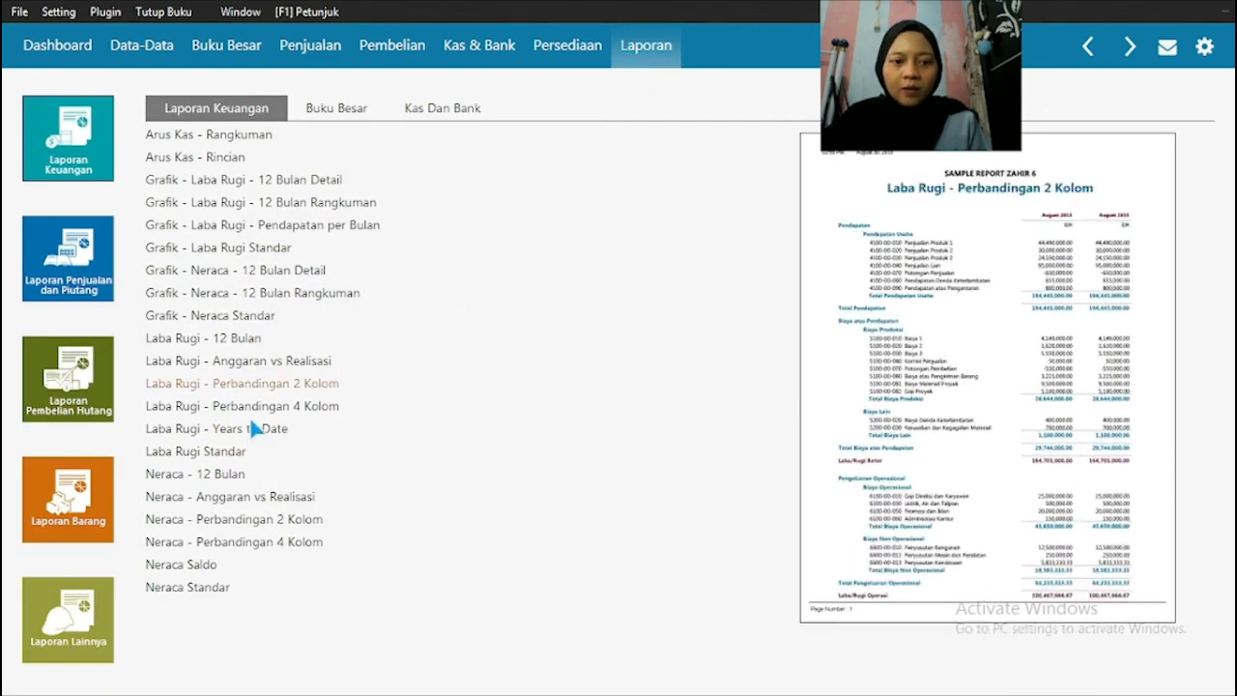
Step: Generate the Laba Rugi Standar report from Januari to Januari 2019, look through it and return to the financial reports list
{"action": "left_click", "coordinate": [207, 454]}
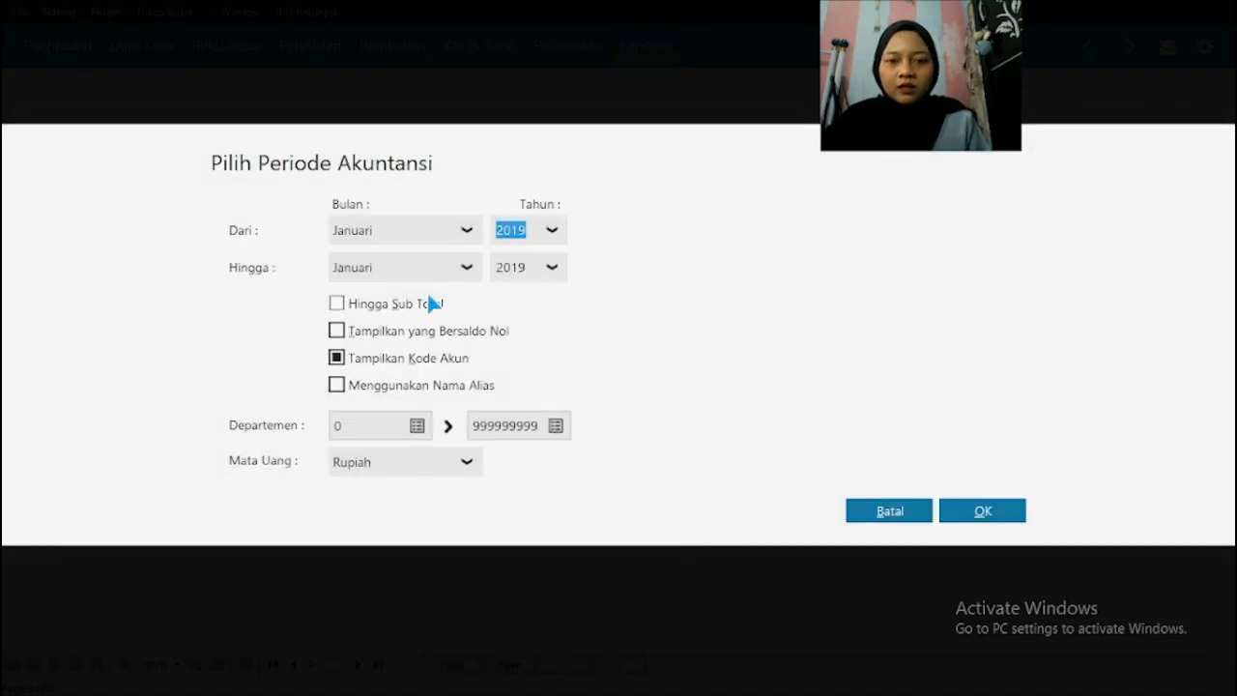
{"action": "left_click", "coordinate": [981, 513]}
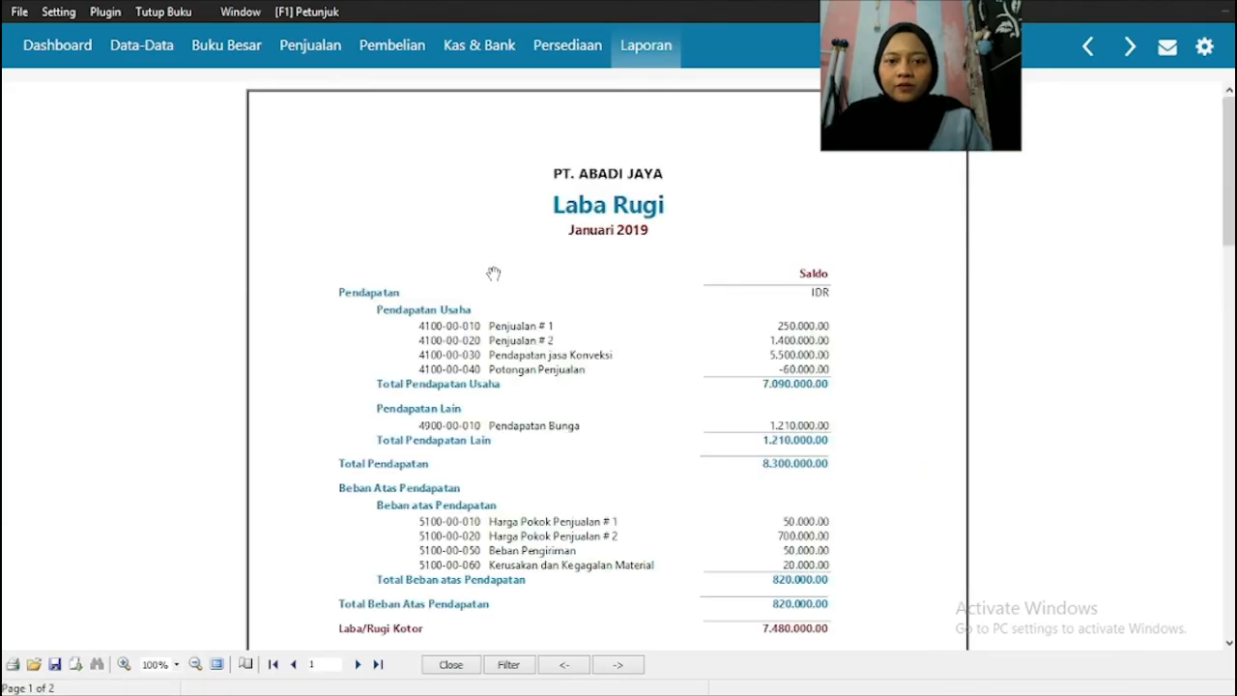
{"action": "scroll", "coordinate": [590, 274], "scroll_direction": "down", "scroll_amount": 2}
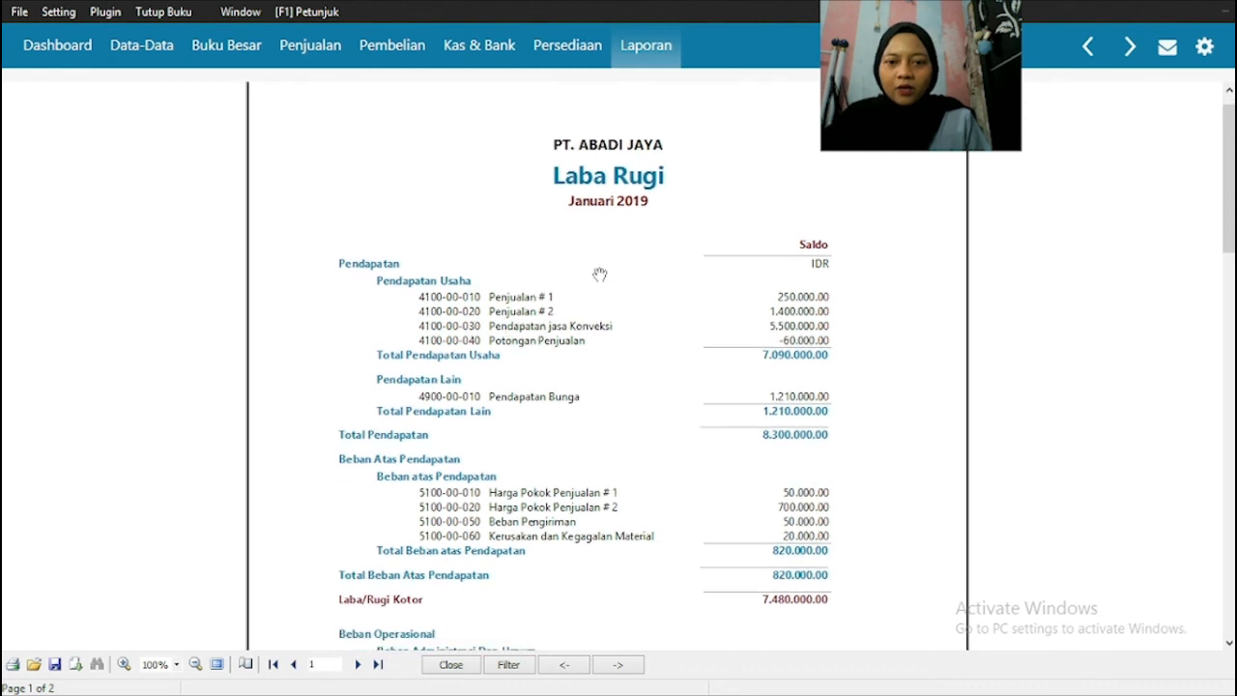
{"action": "scroll", "coordinate": [599, 275], "scroll_direction": "up", "scroll_amount": 1}
{"action": "left_click", "coordinate": [638, 50]}
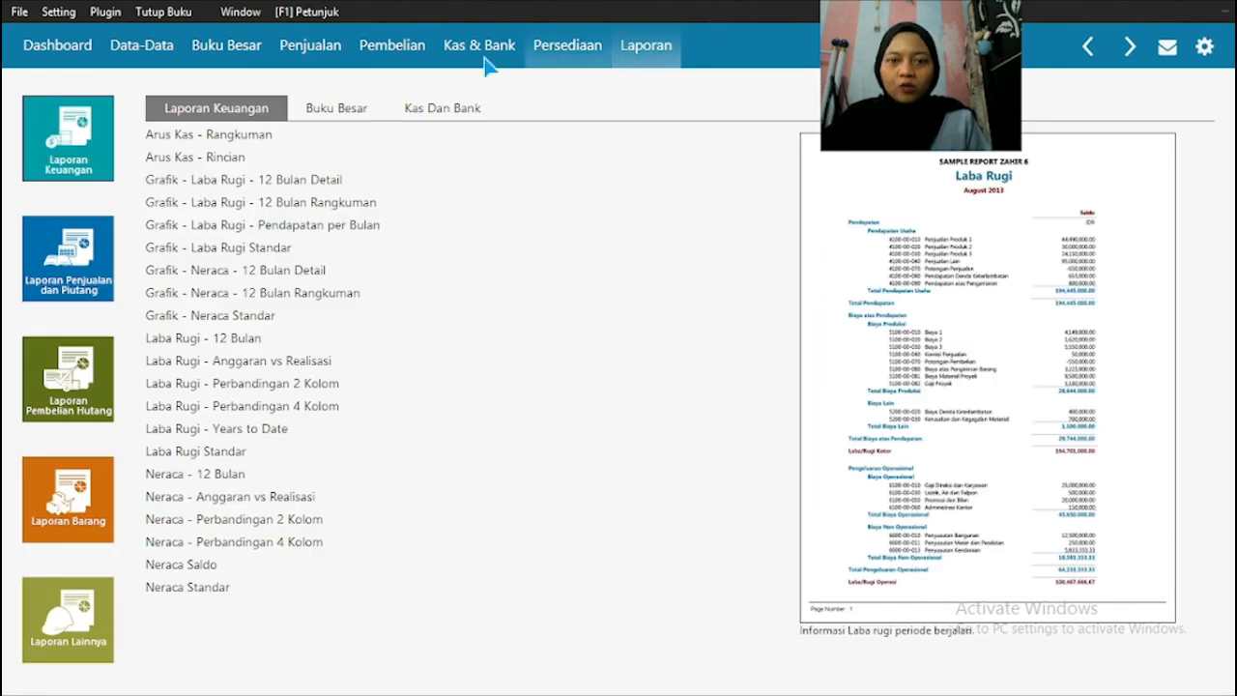
Step: Run the month-end closing (Tutup Buku Akhir Bulan) for Januari 2019 with Revaluasi Valuta Asing disabled
{"action": "left_click", "coordinate": [166, 13]}
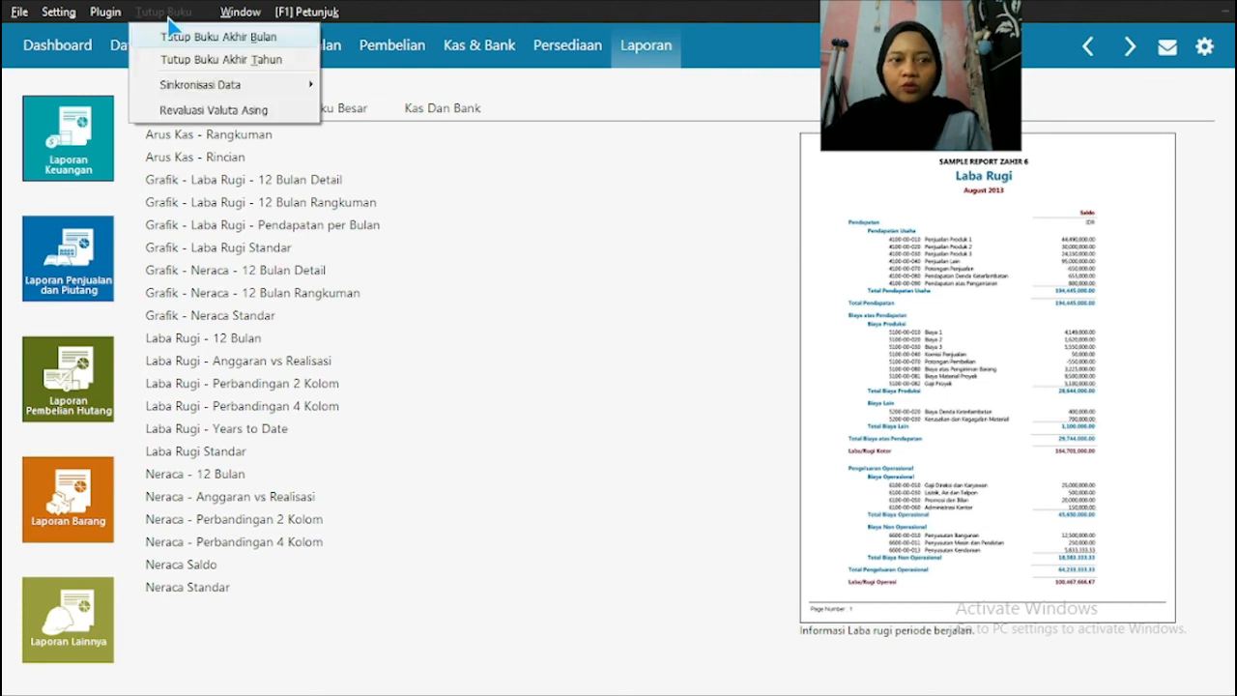
{"action": "left_click", "coordinate": [237, 43]}
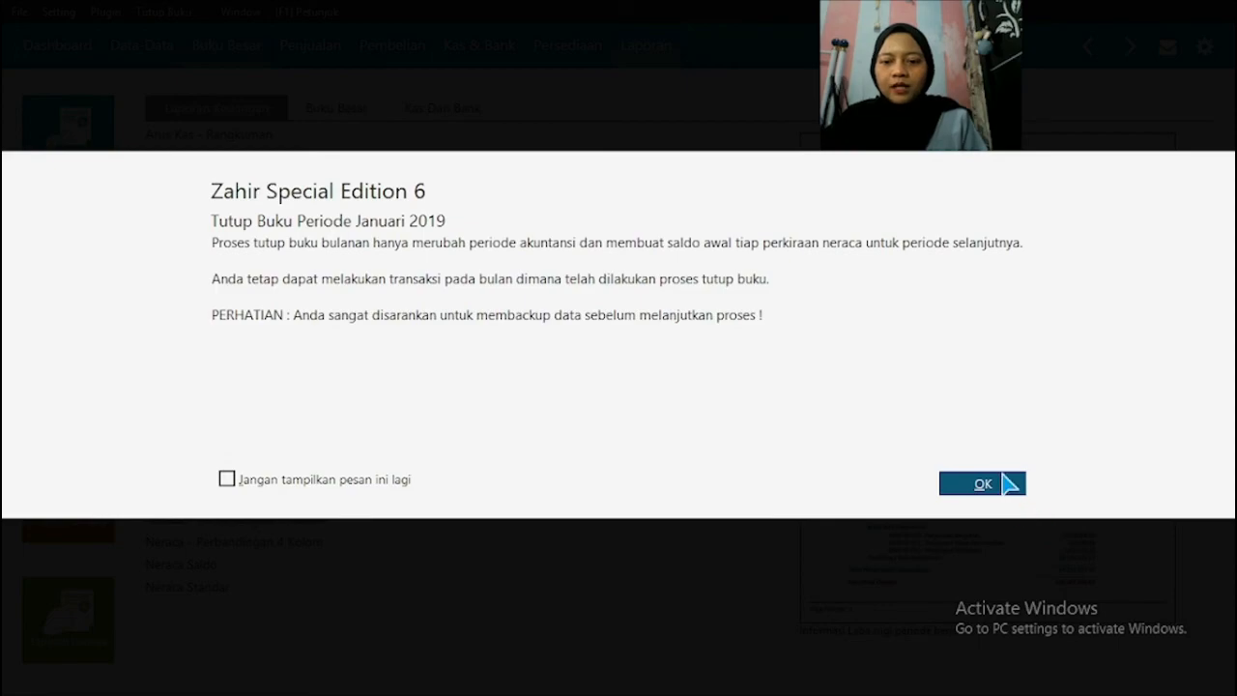
{"action": "left_click", "coordinate": [1007, 484]}
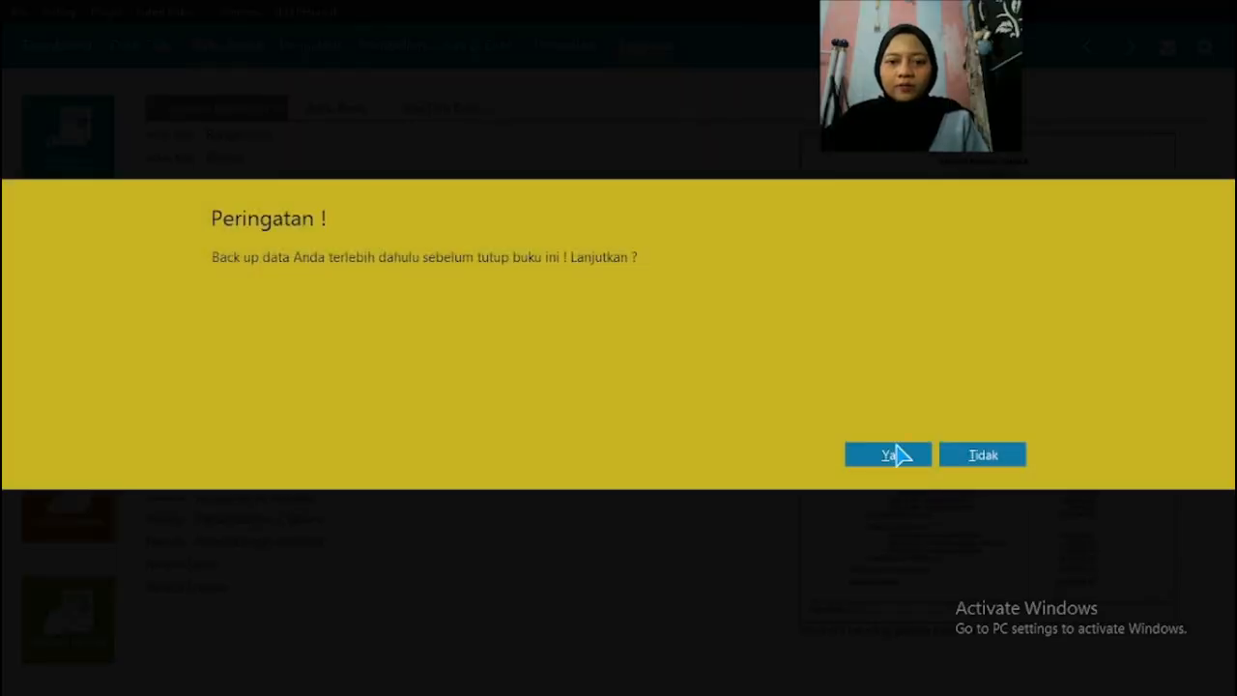
{"action": "left_click", "coordinate": [883, 460]}
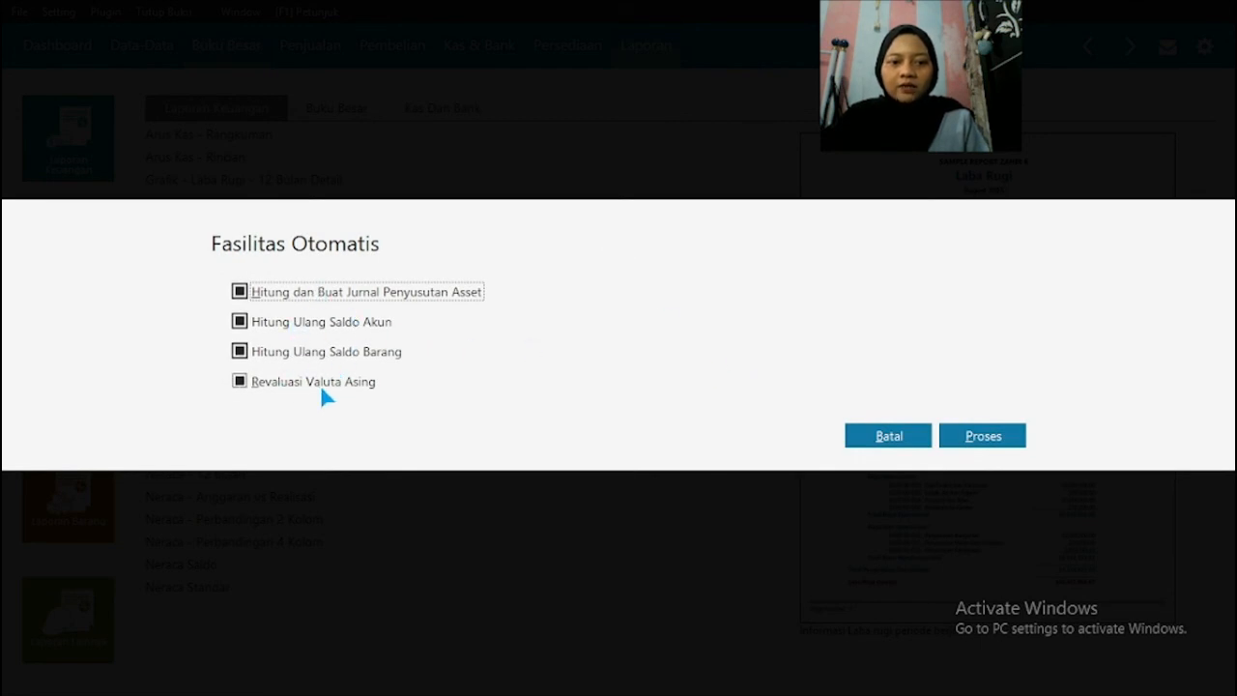
{"action": "left_click", "coordinate": [338, 384]}
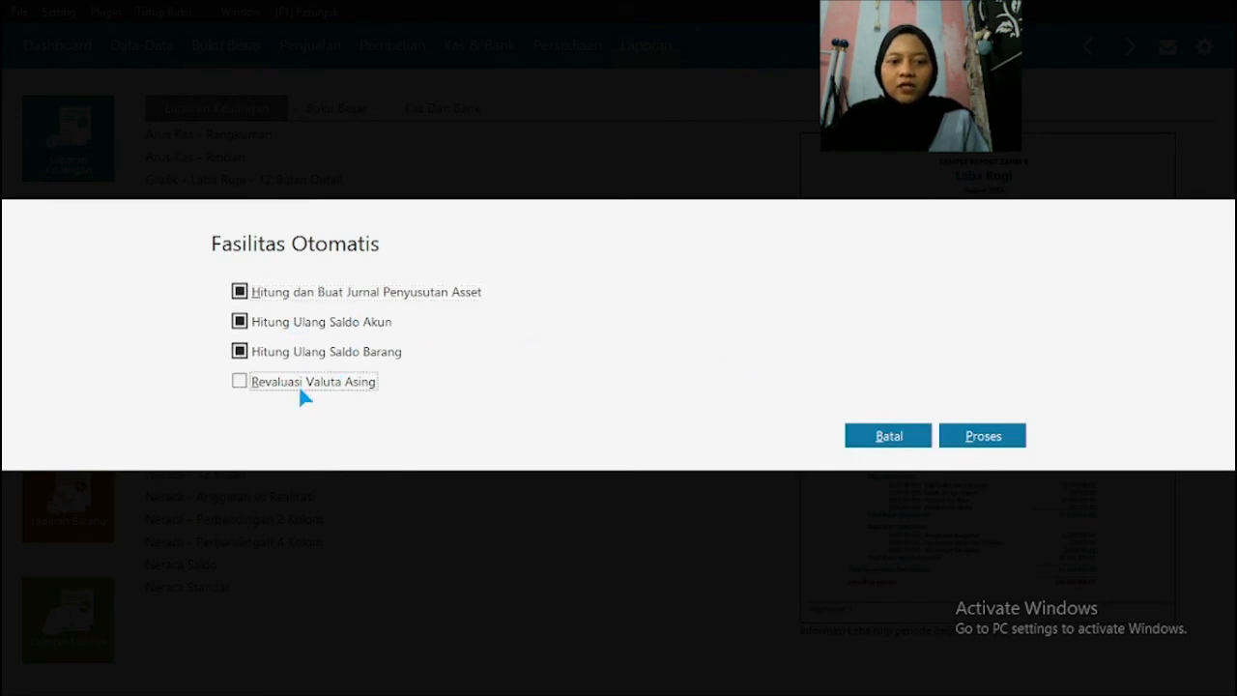
{"action": "left_click", "coordinate": [978, 440]}
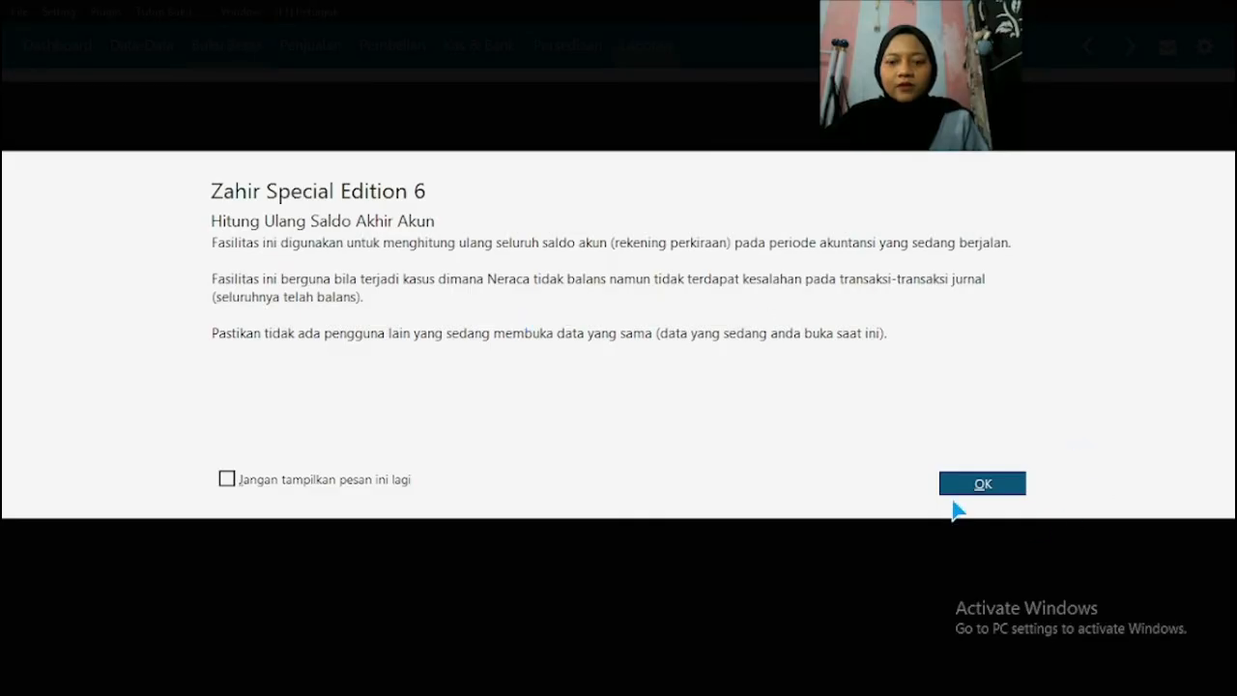
Step: Confirm the recalculation of ending account balances for Januari and Februari 2019 and complete the item balance recalculation
{"action": "left_click", "coordinate": [969, 495]}
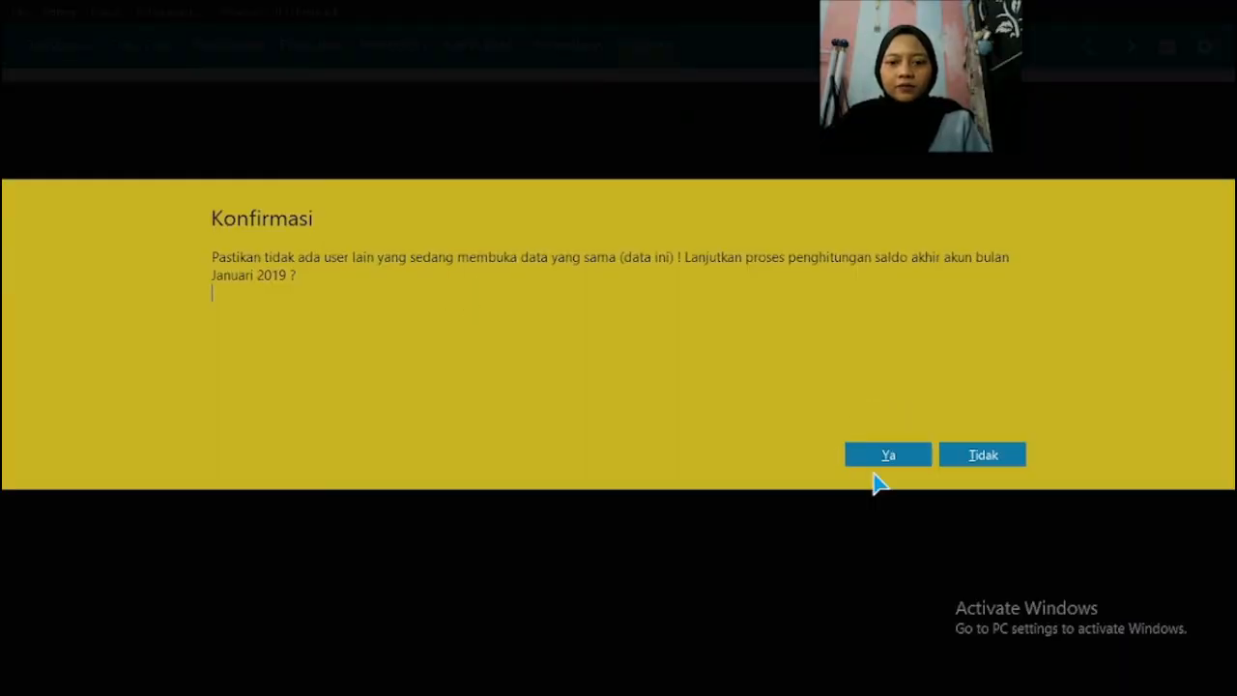
{"action": "left_click", "coordinate": [871, 462]}
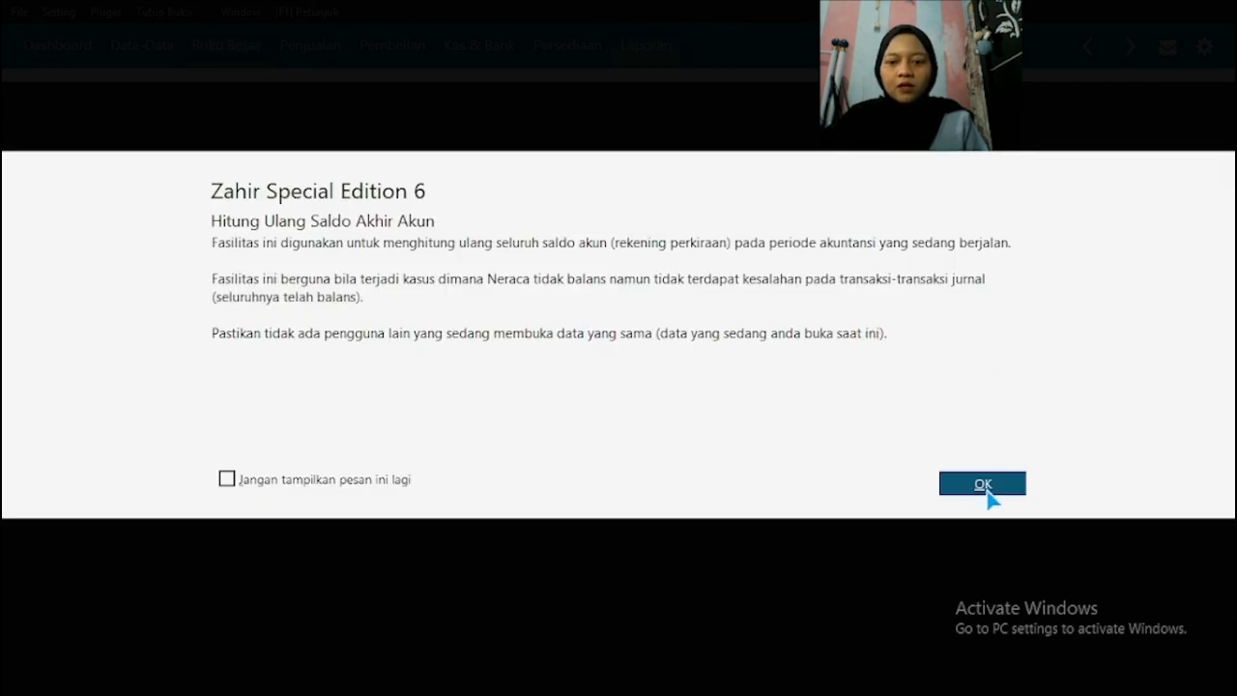
{"action": "left_click", "coordinate": [986, 491]}
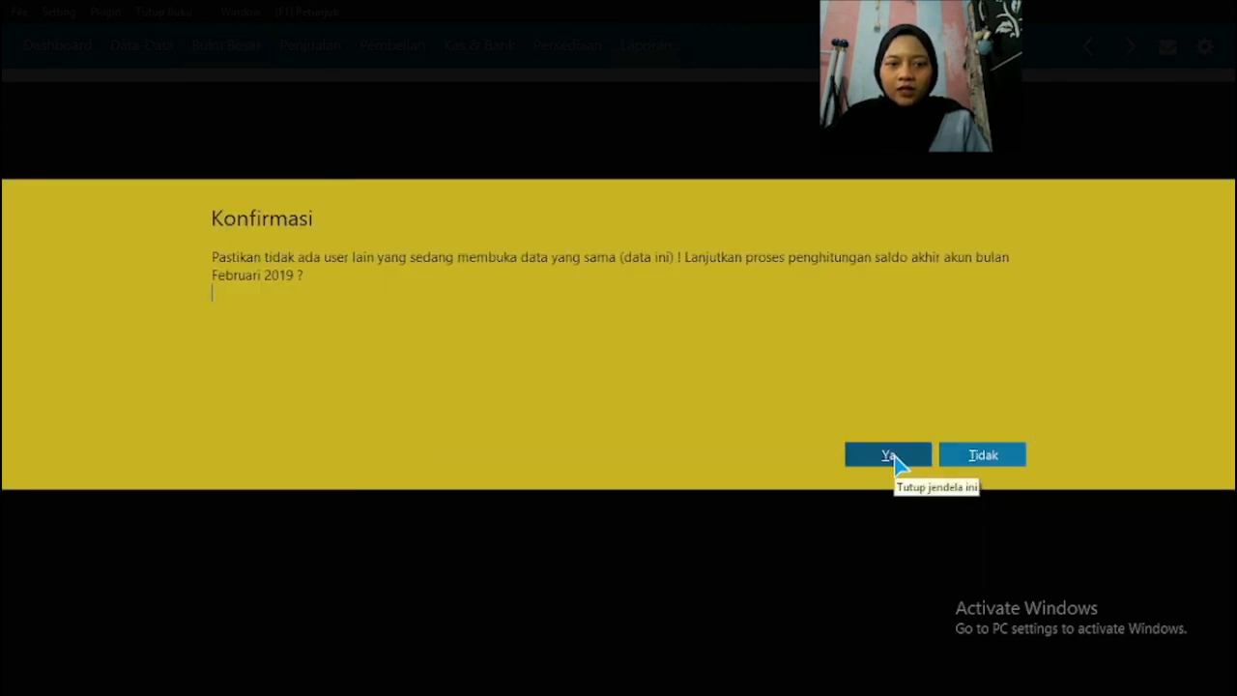
{"action": "left_click", "coordinate": [889, 457]}
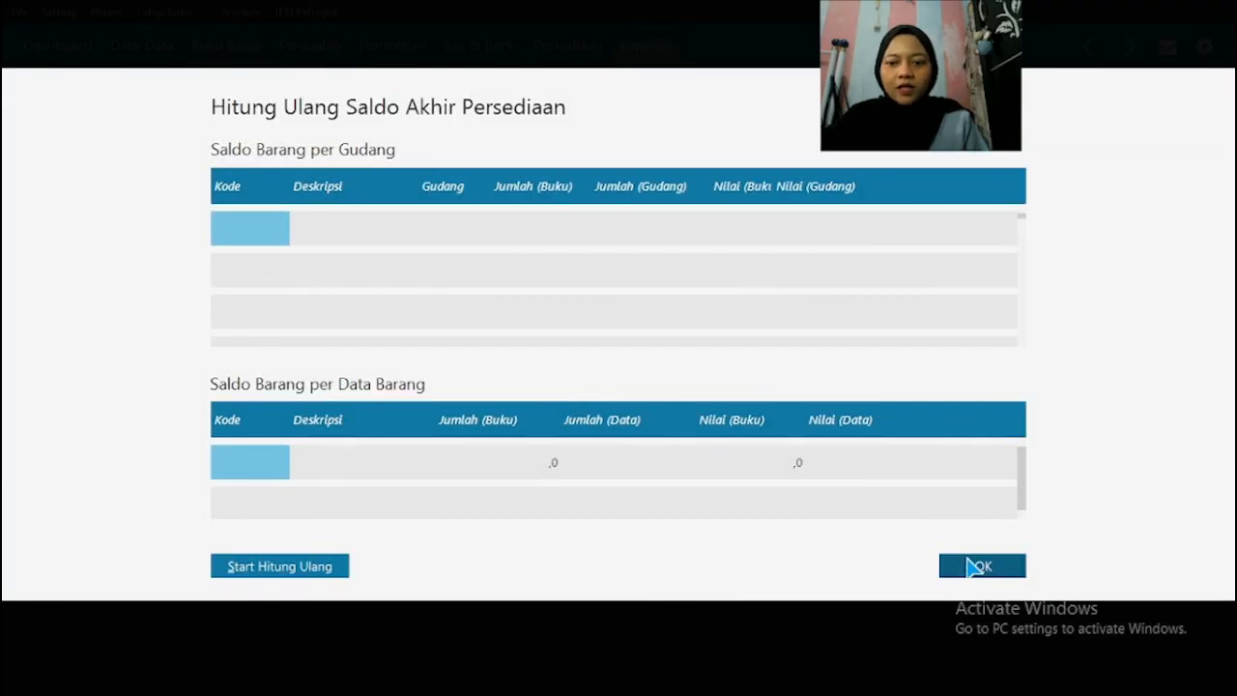
{"action": "left_click", "coordinate": [971, 566]}
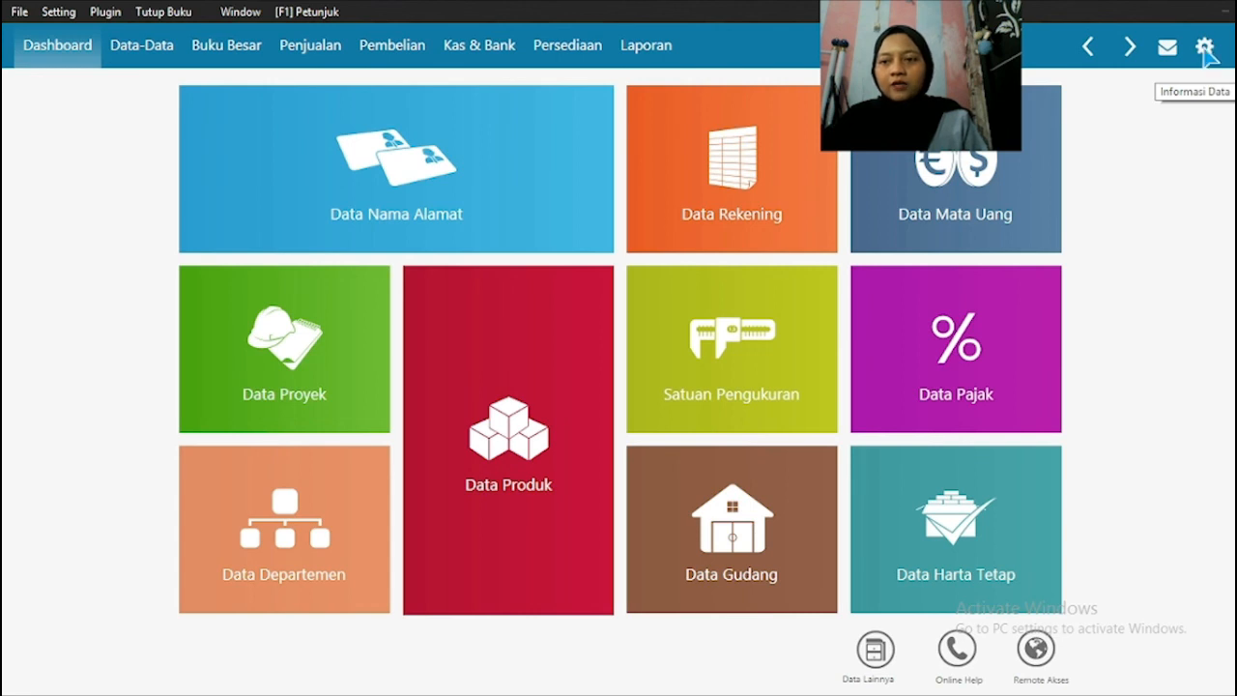
Step: Check the active accounting period in the data information, then view the company information setup and cancel it
{"action": "left_click", "coordinate": [1206, 51]}
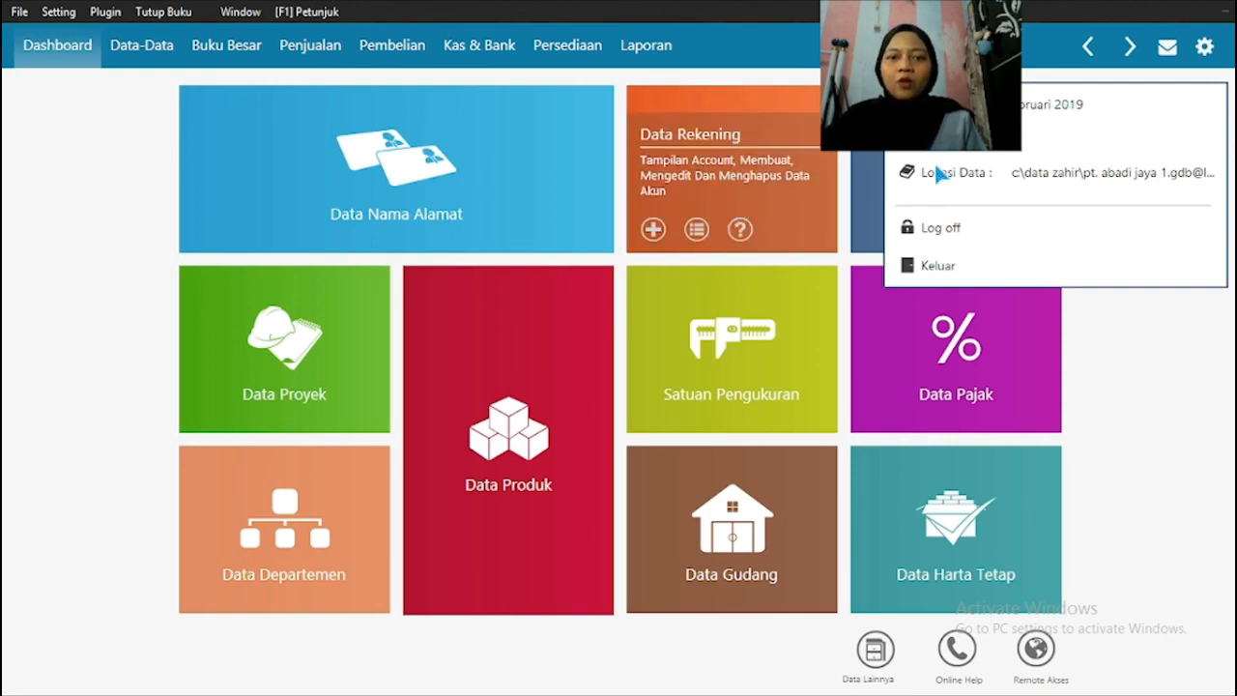
{"action": "left_click", "coordinate": [1144, 401]}
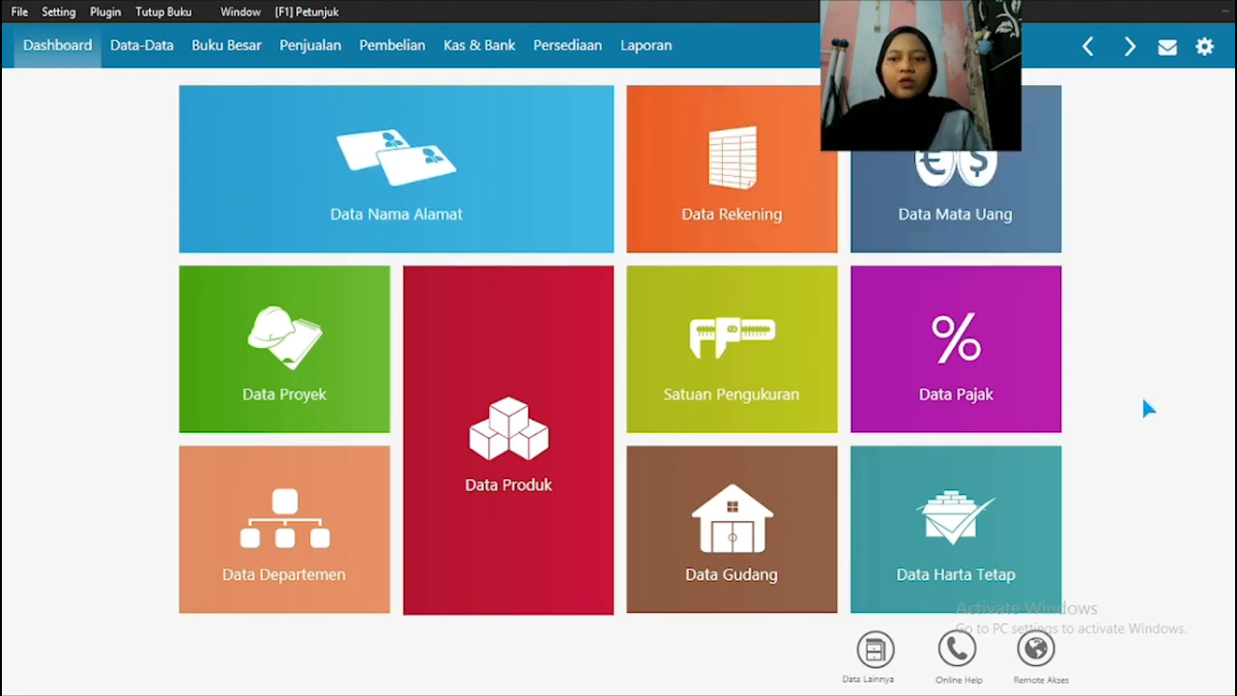
{"action": "left_click", "coordinate": [19, 12]}
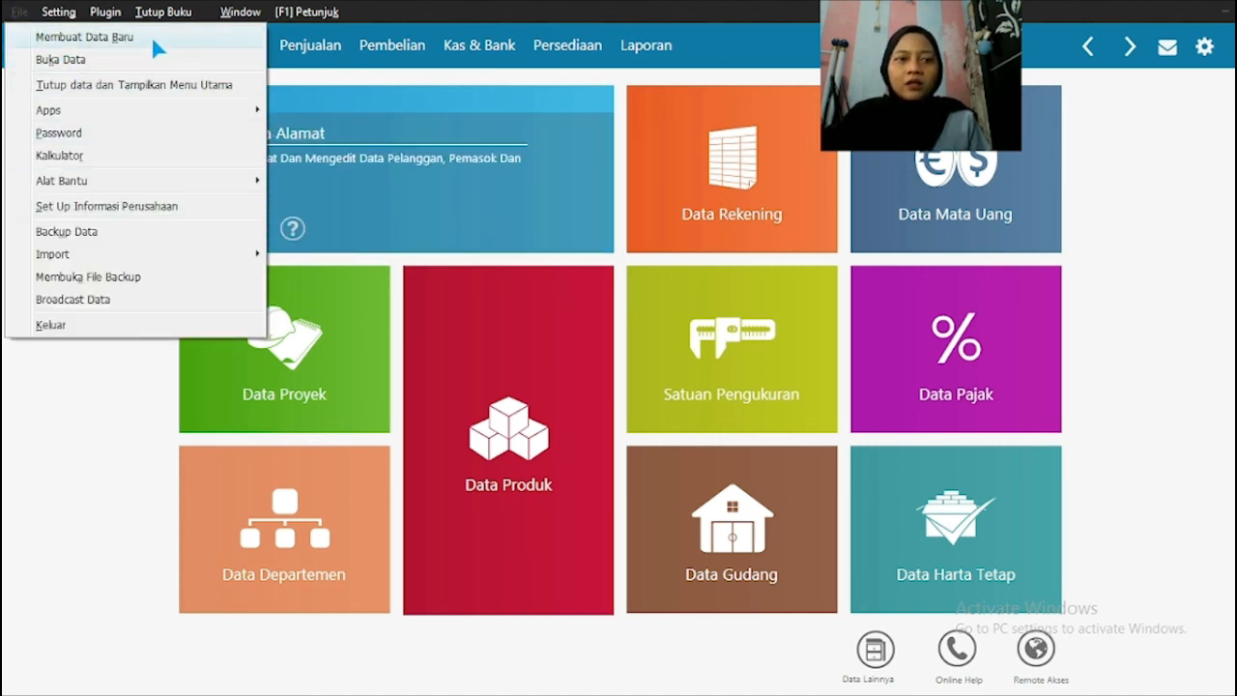
{"action": "left_click", "coordinate": [105, 206]}
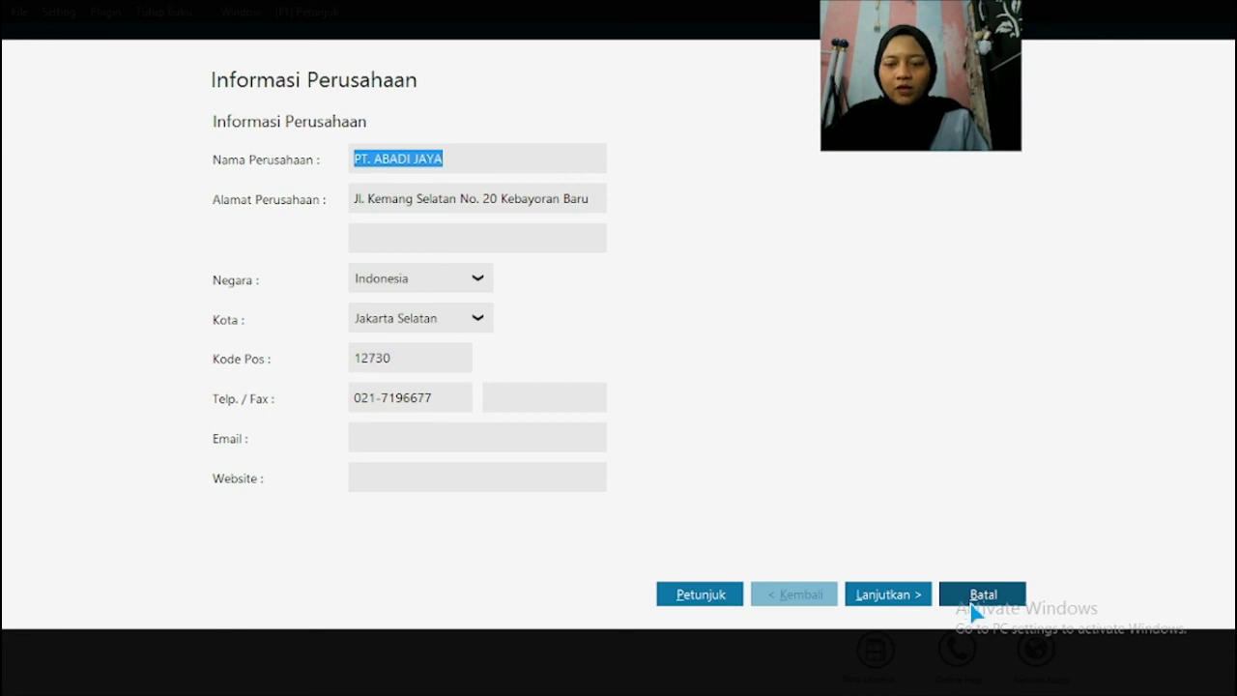
{"action": "left_click", "coordinate": [973, 595]}
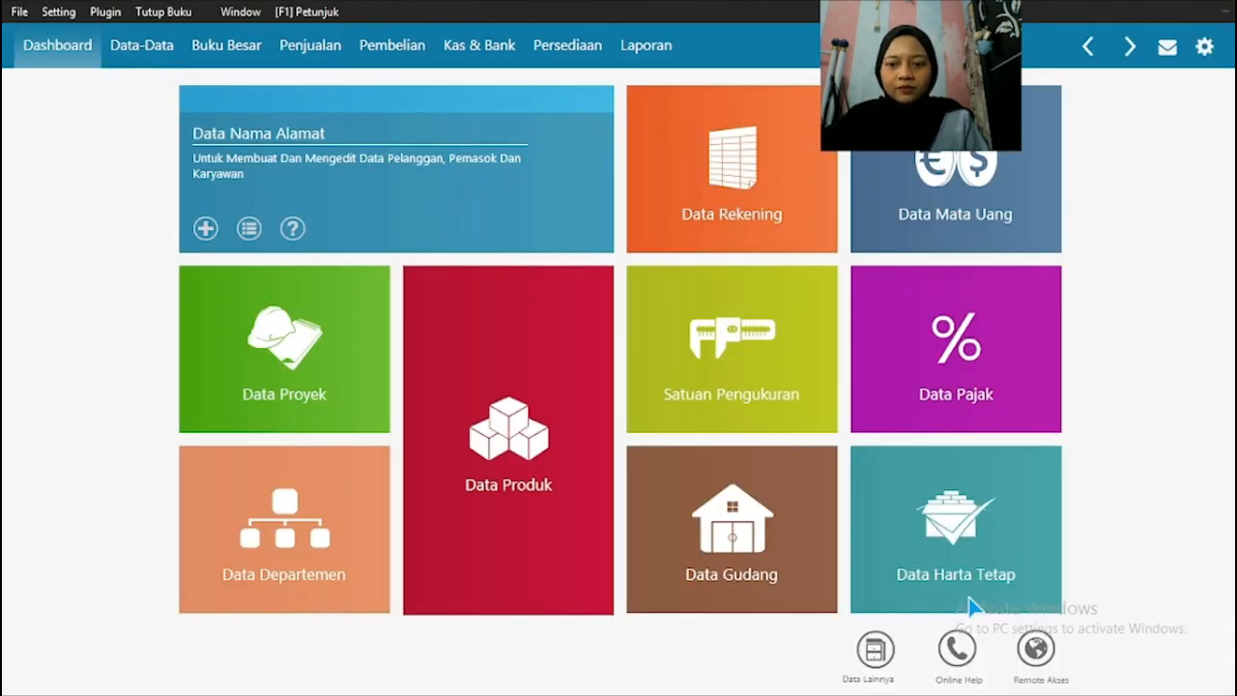
{"action": "left_click", "coordinate": [18, 11]}
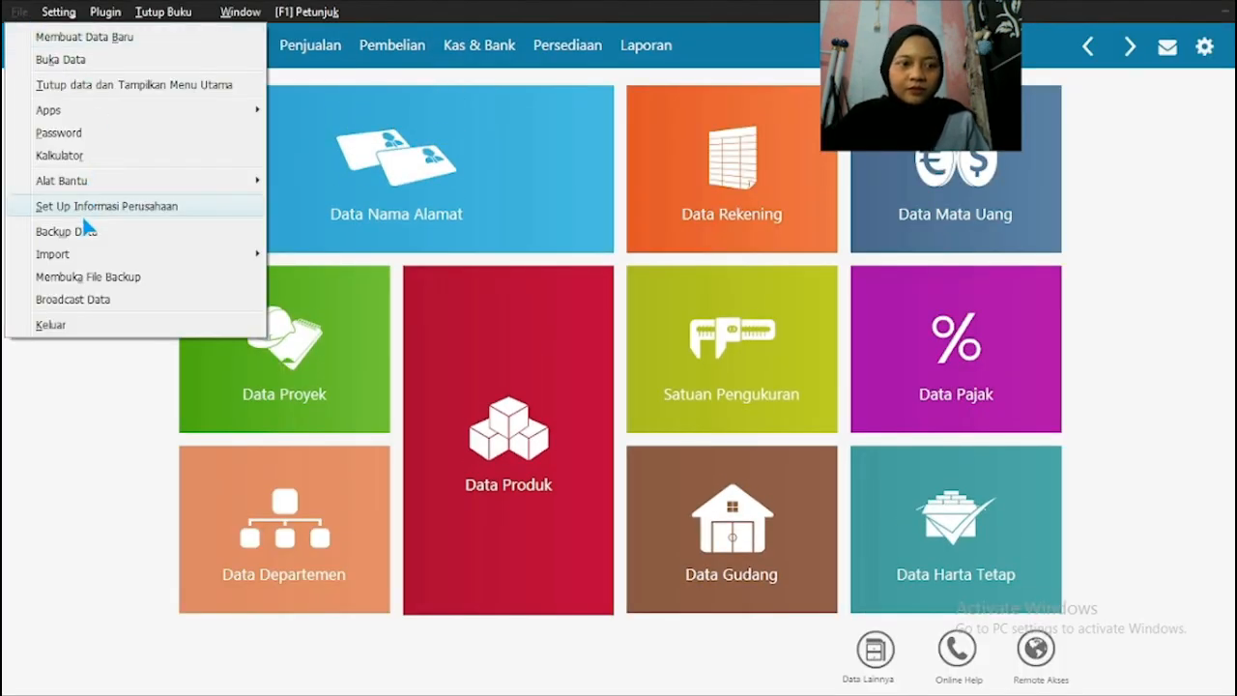
{"action": "left_click", "coordinate": [91, 404]}
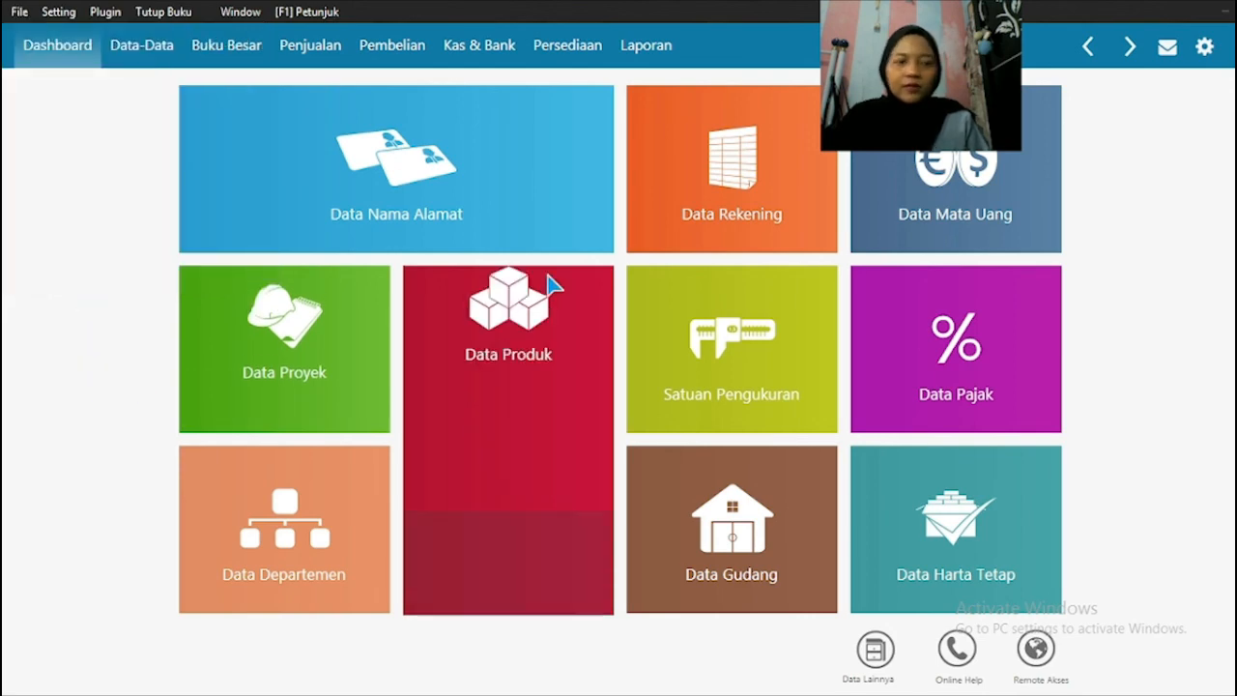
{"action": "mouse_move", "coordinate": [608, 126]}
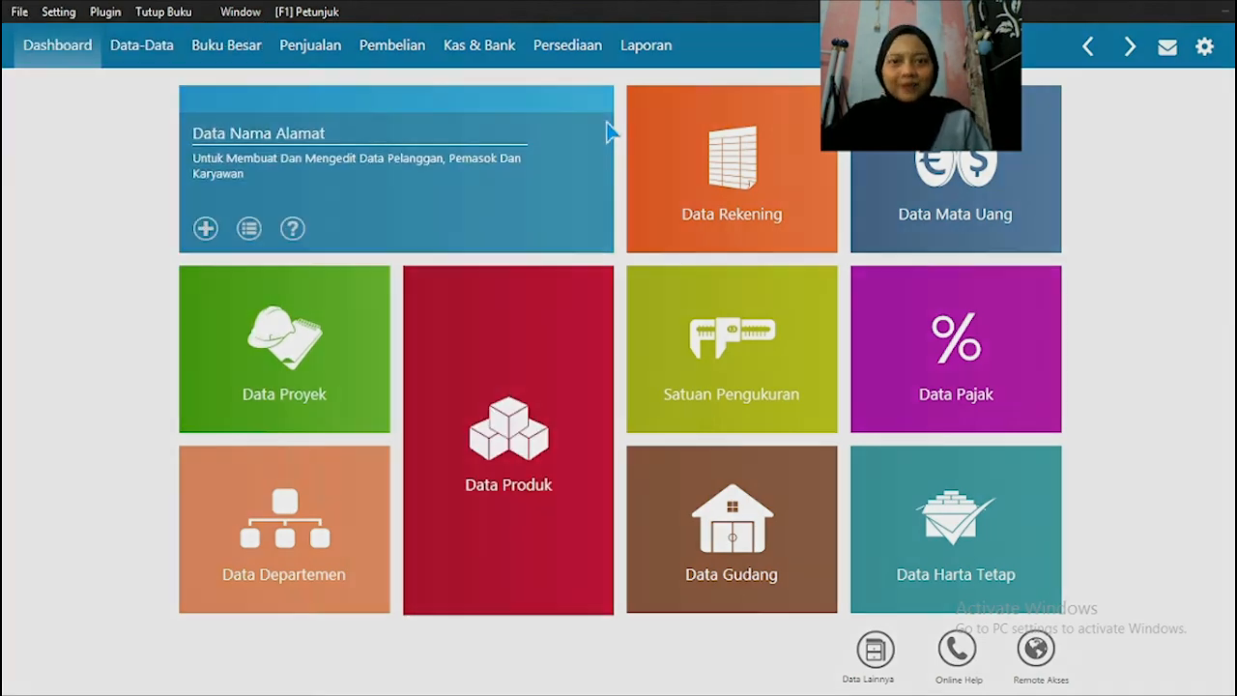